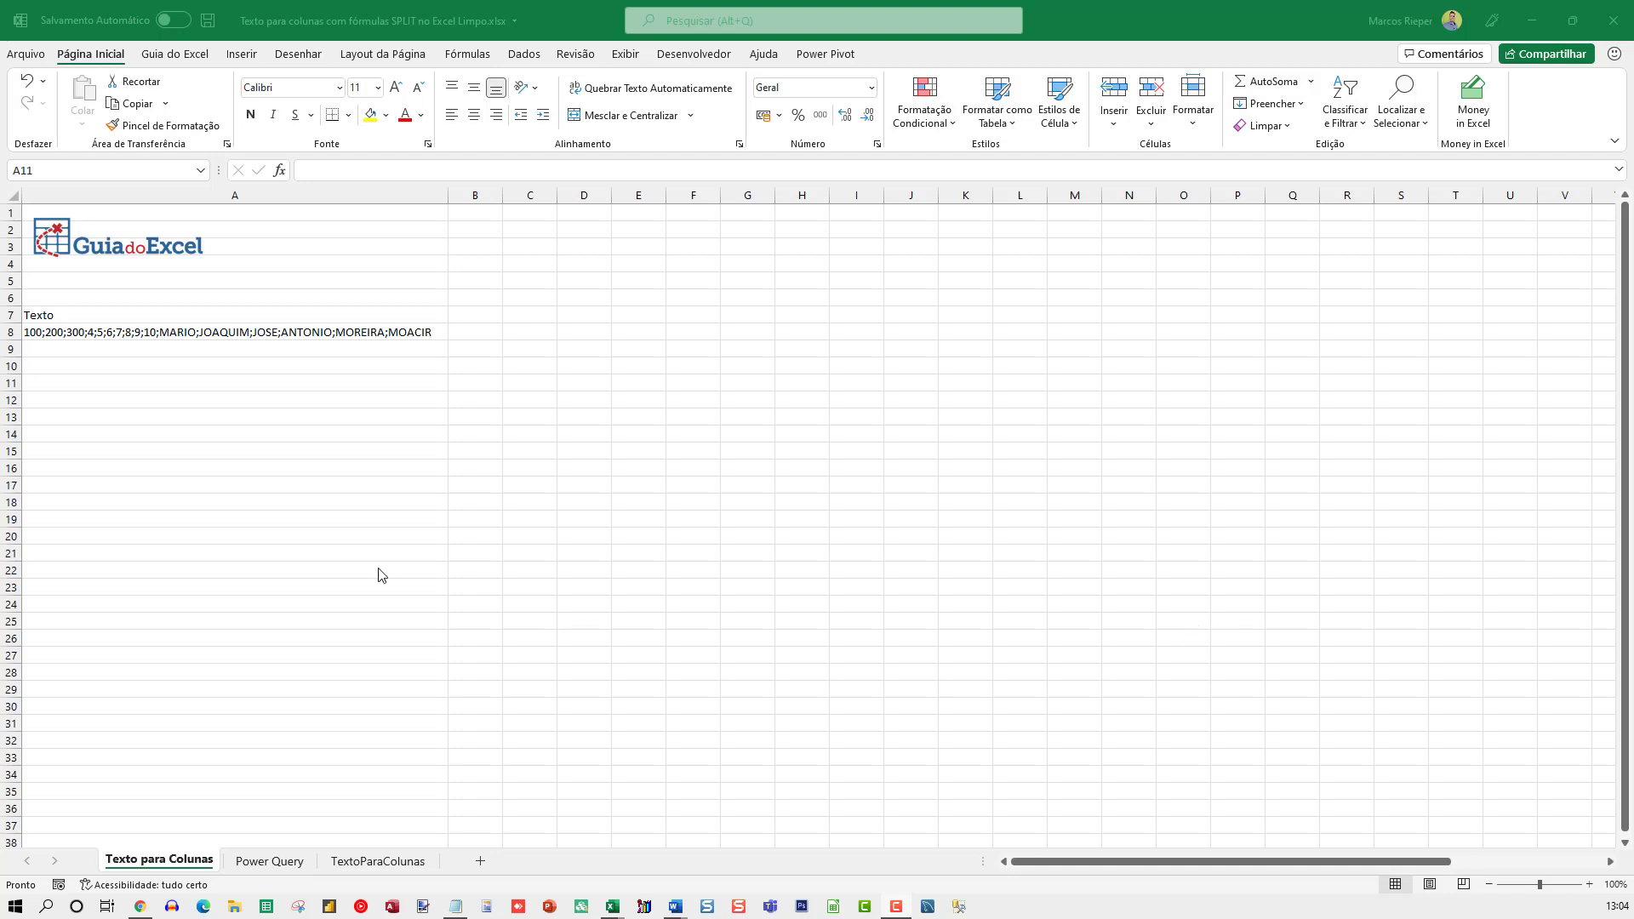
pyautogui.click(336, 438)
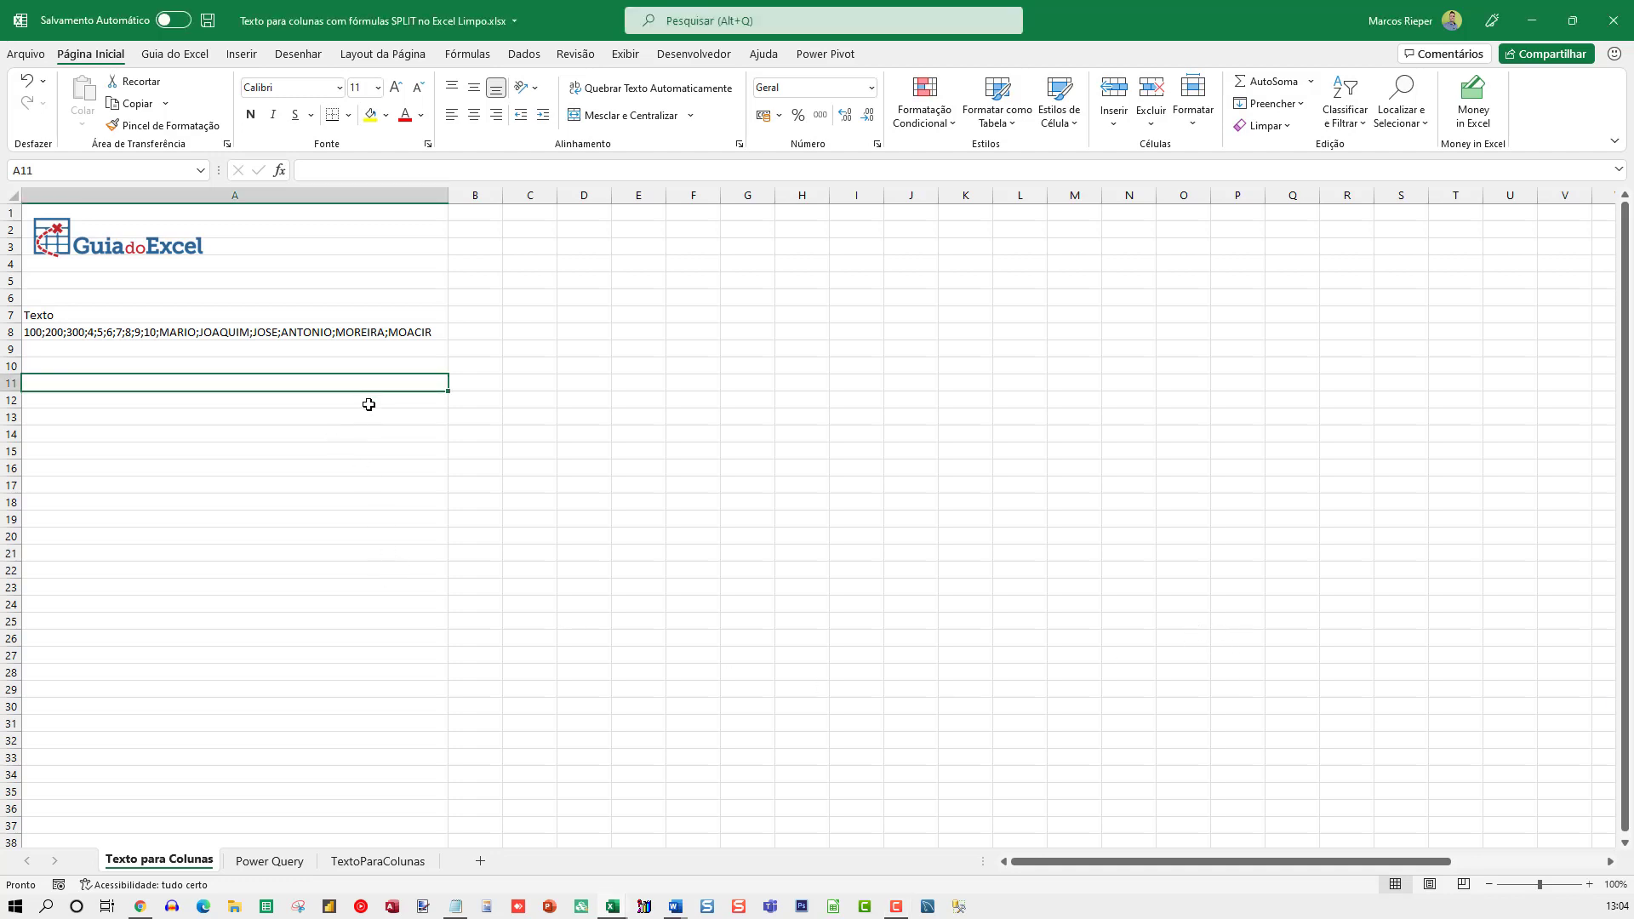
pyautogui.scroll(4, 368, 404)
pyautogui.scroll(1, 365, 411)
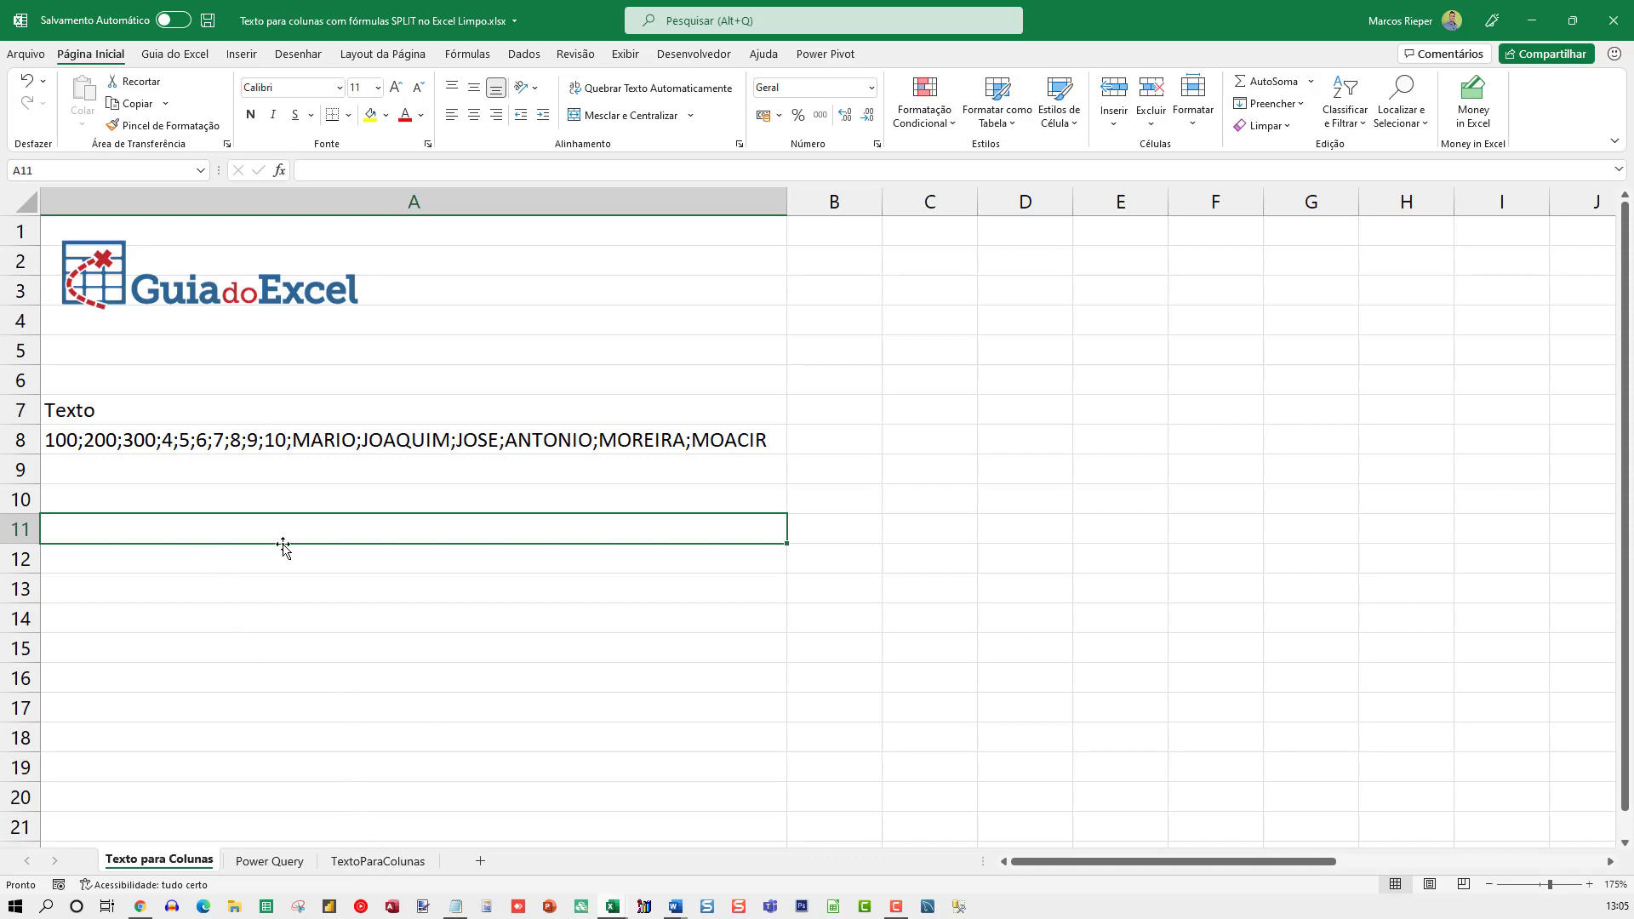
pyautogui.click(225, 479)
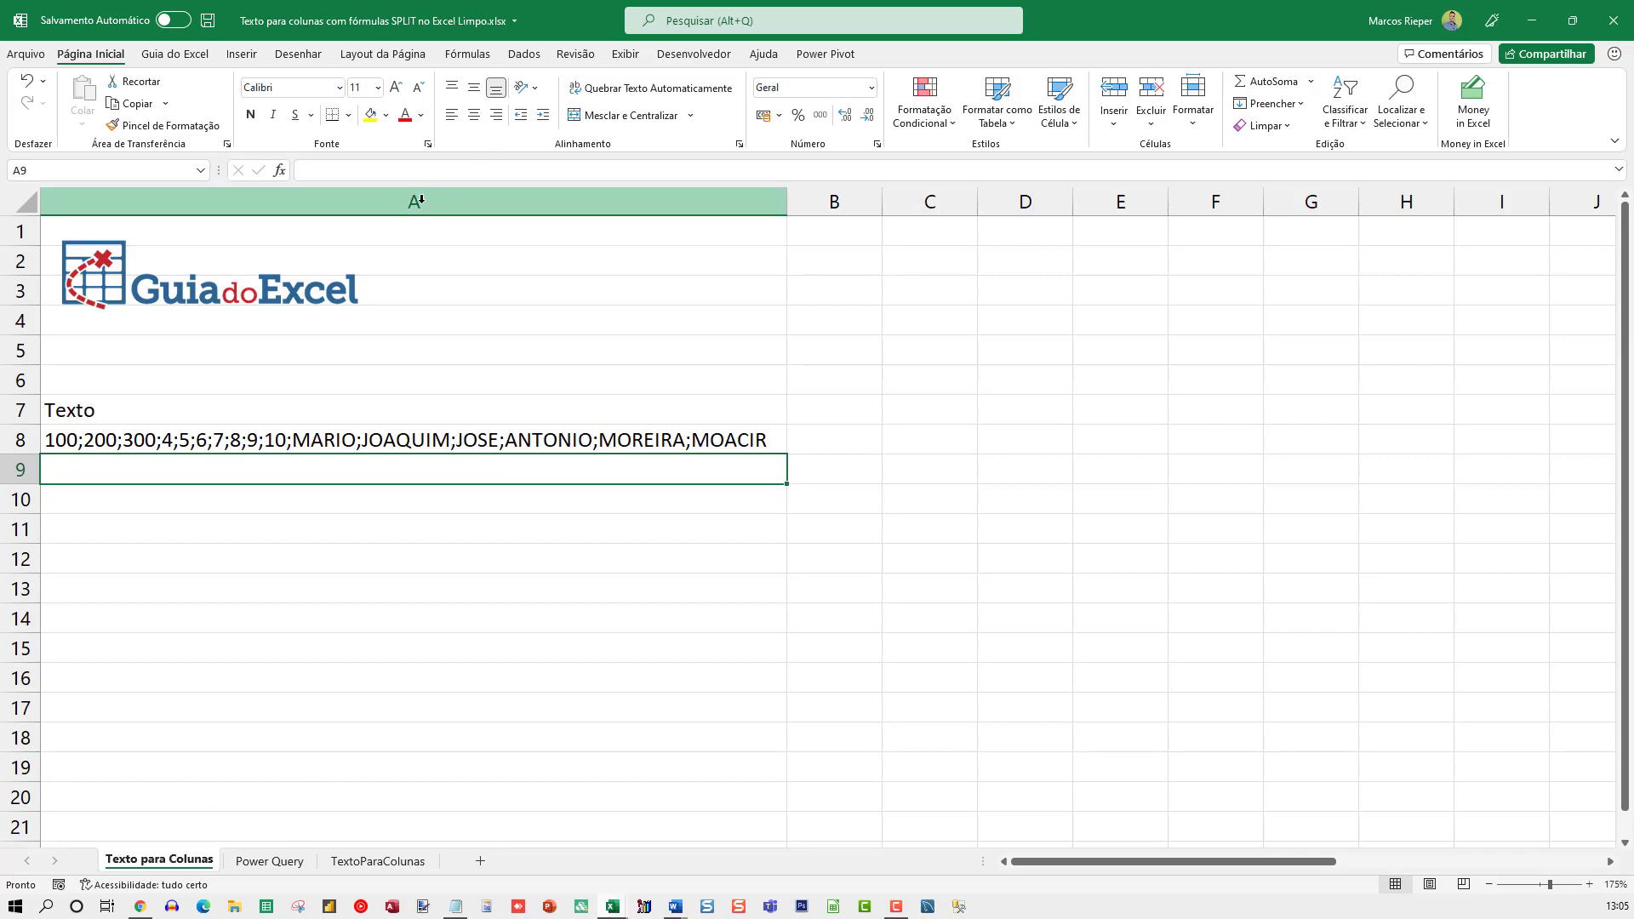
# Split column A with Text to Columns as delimited data, using the semicolon delimiter, General format and destination $A$1
pyautogui.click(536, 202)
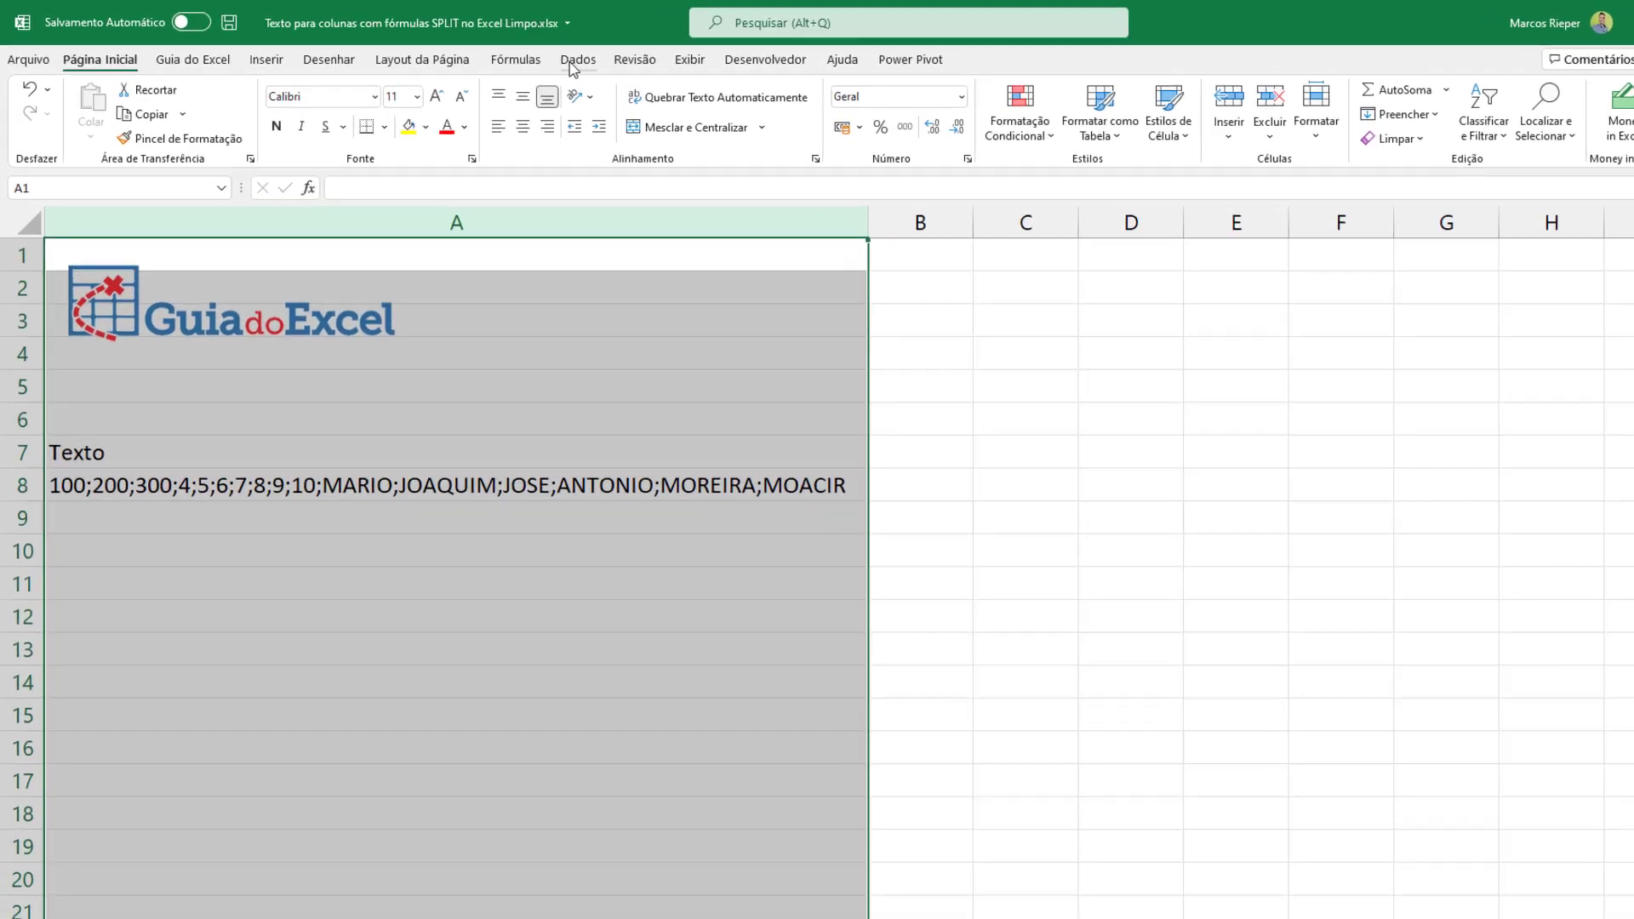
pyautogui.click(524, 53)
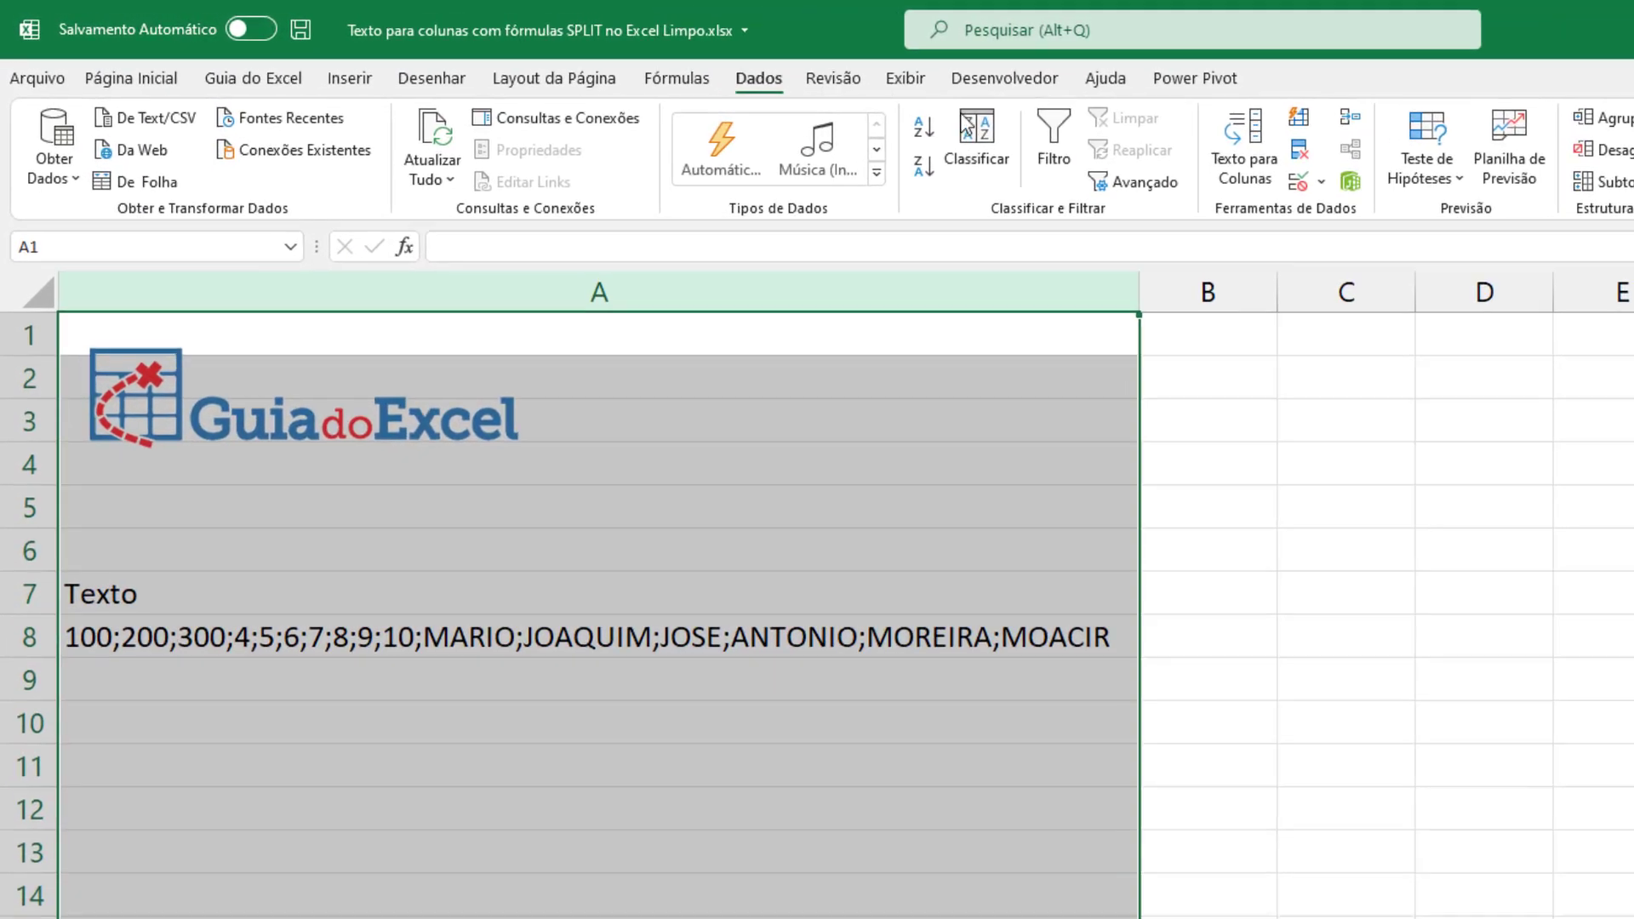
pyautogui.click(1255, 149)
pyautogui.moveTo(270, 809); pyautogui.dragTo(733, 702)
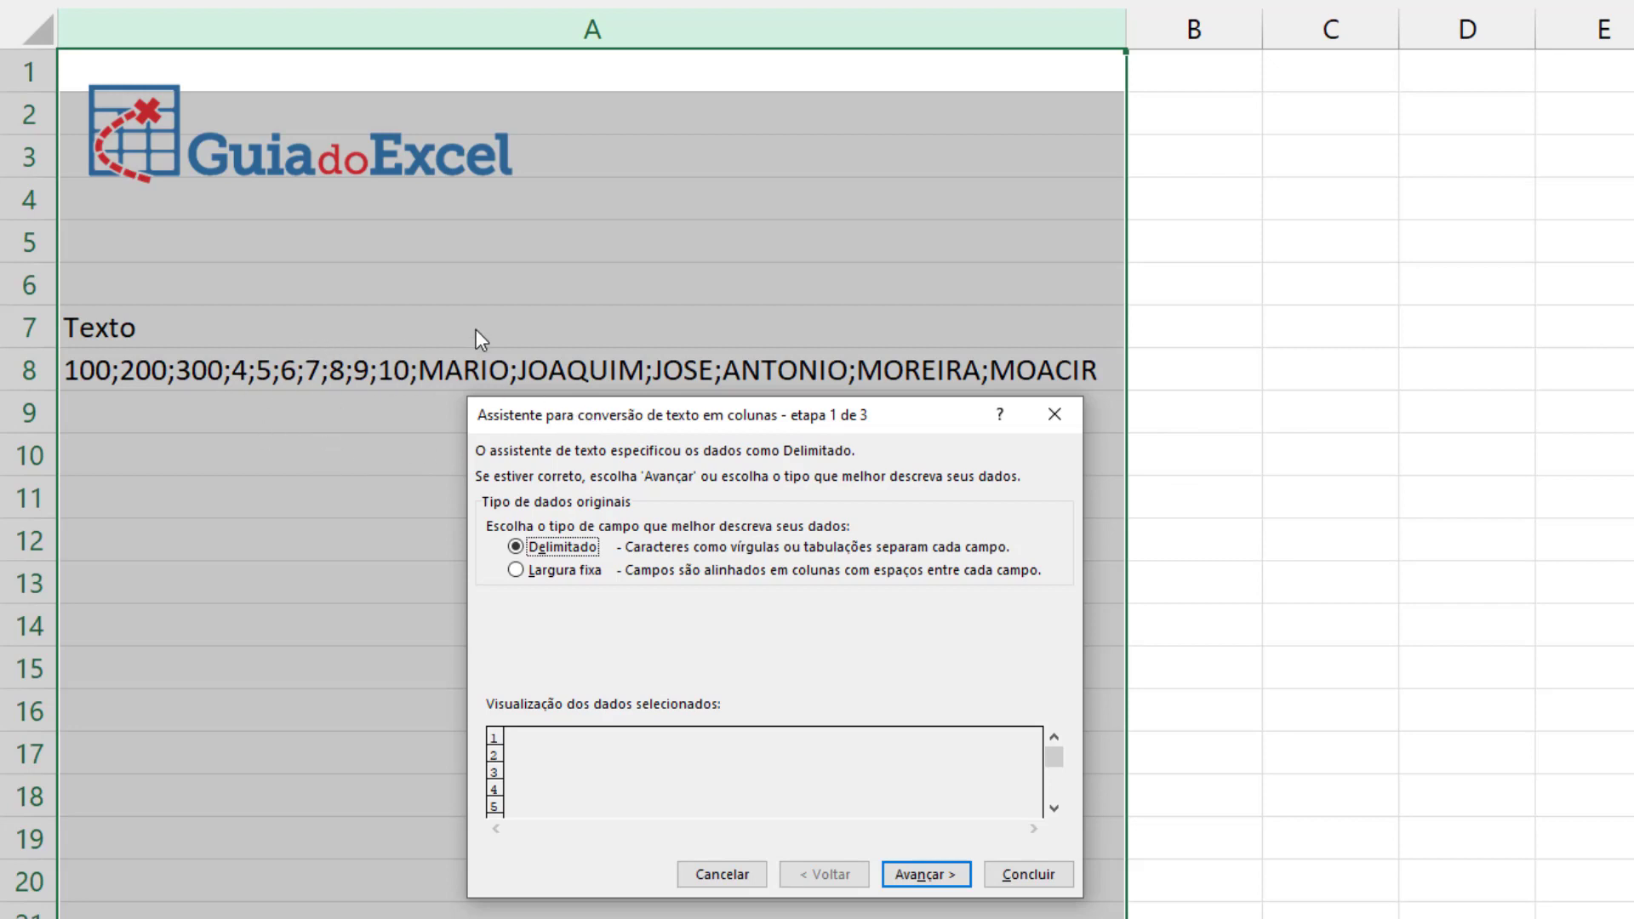
pyautogui.click(916, 876)
pyautogui.click(513, 523)
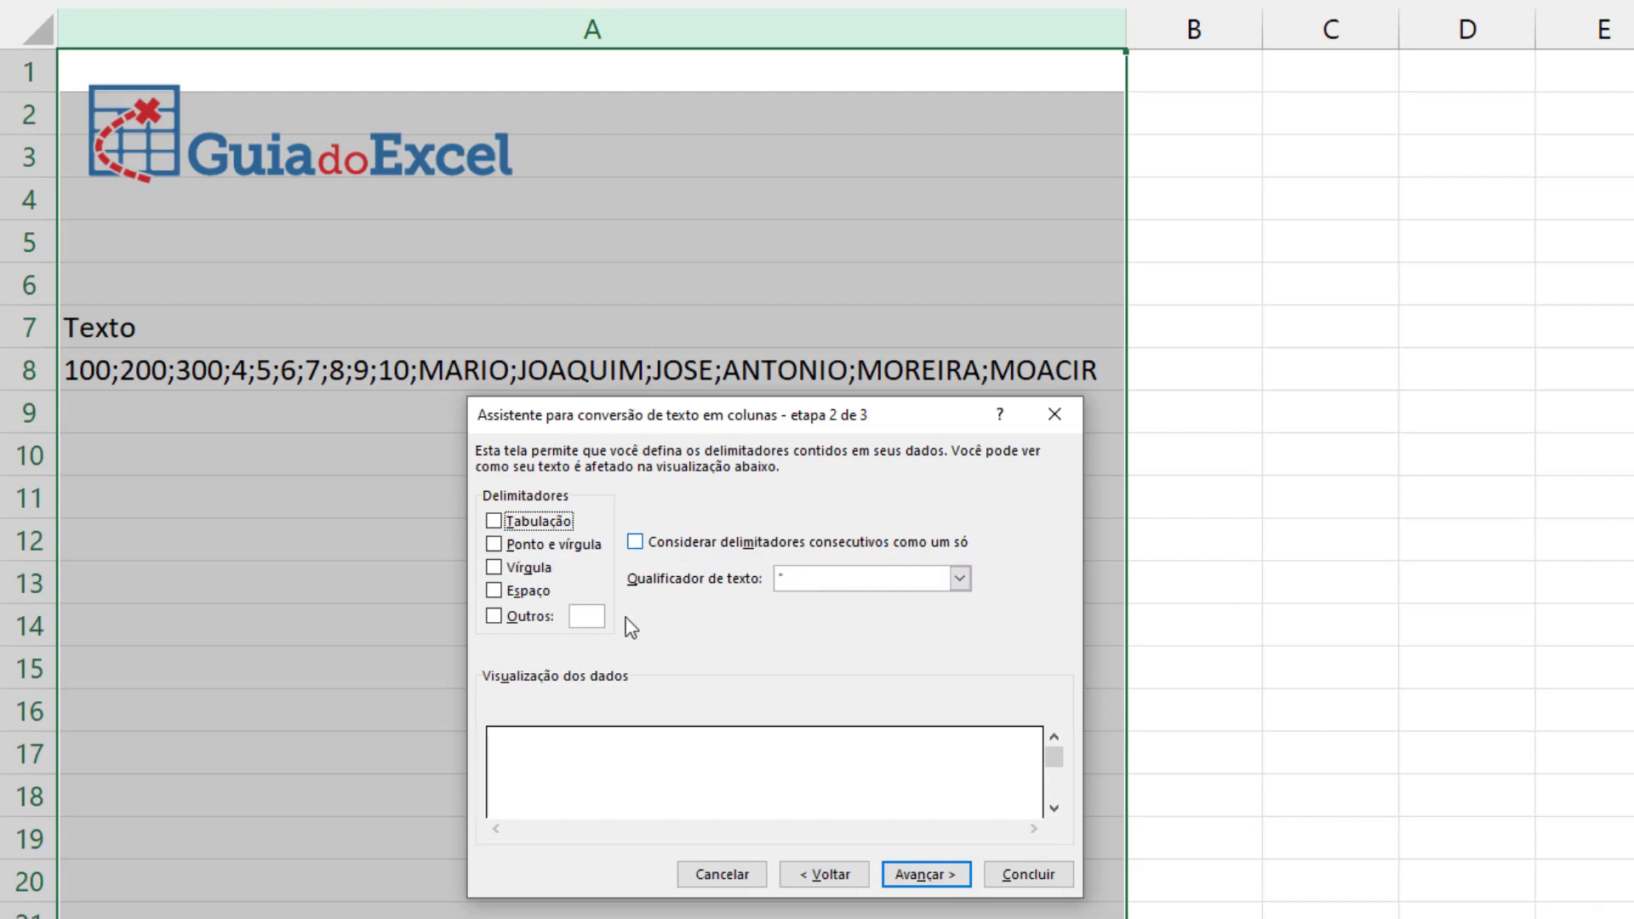
pyautogui.click(518, 551)
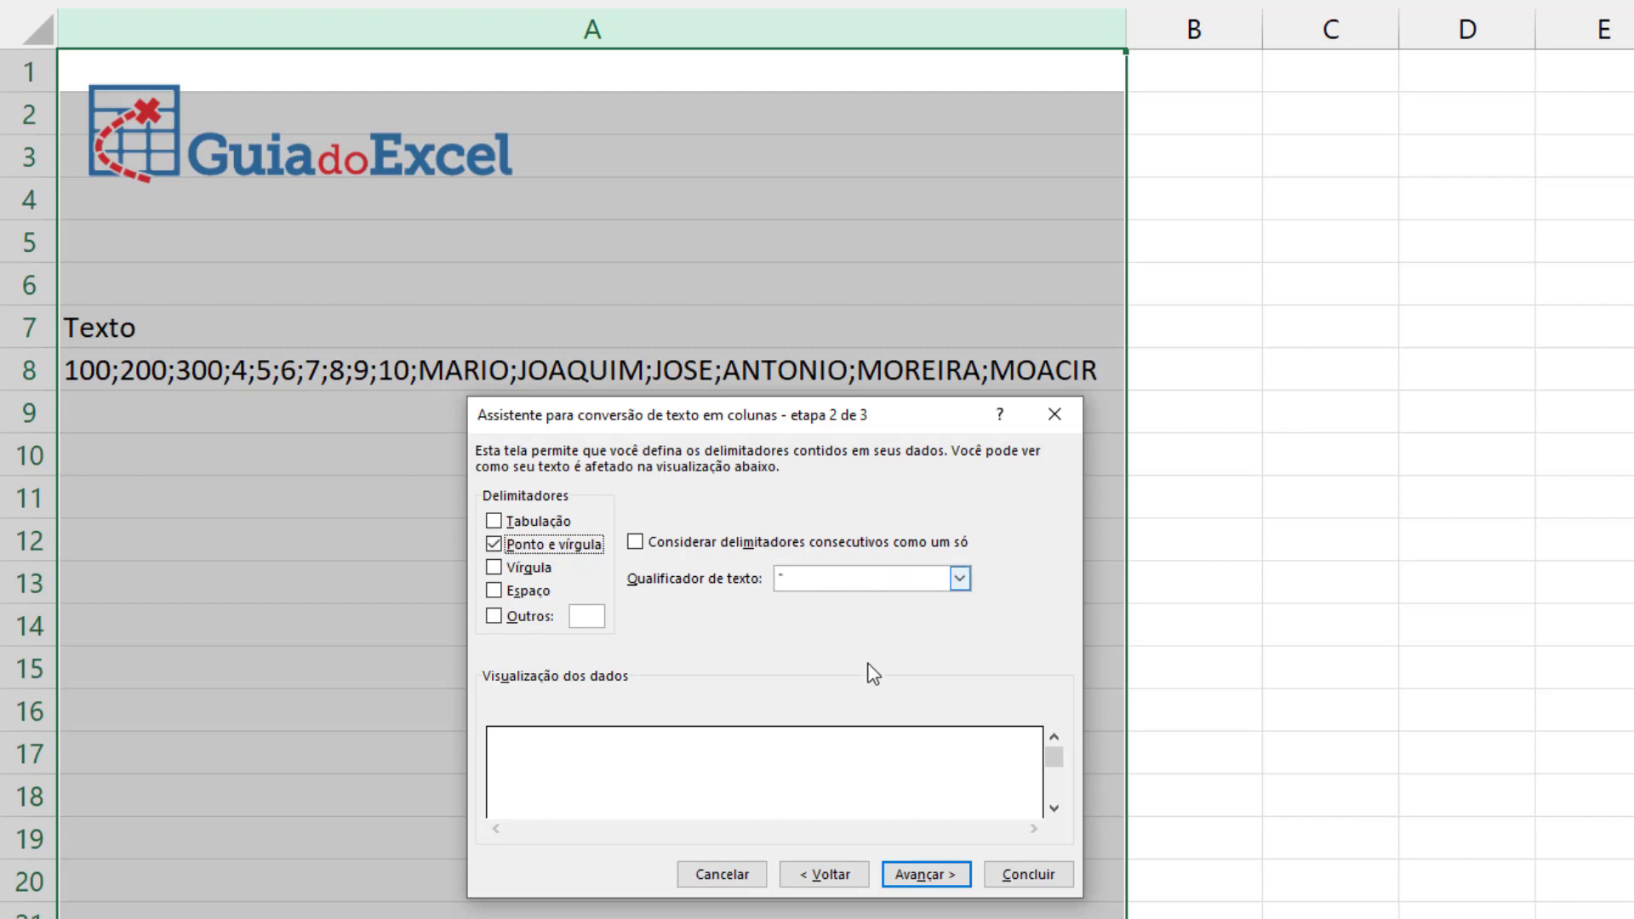
pyautogui.click(928, 873)
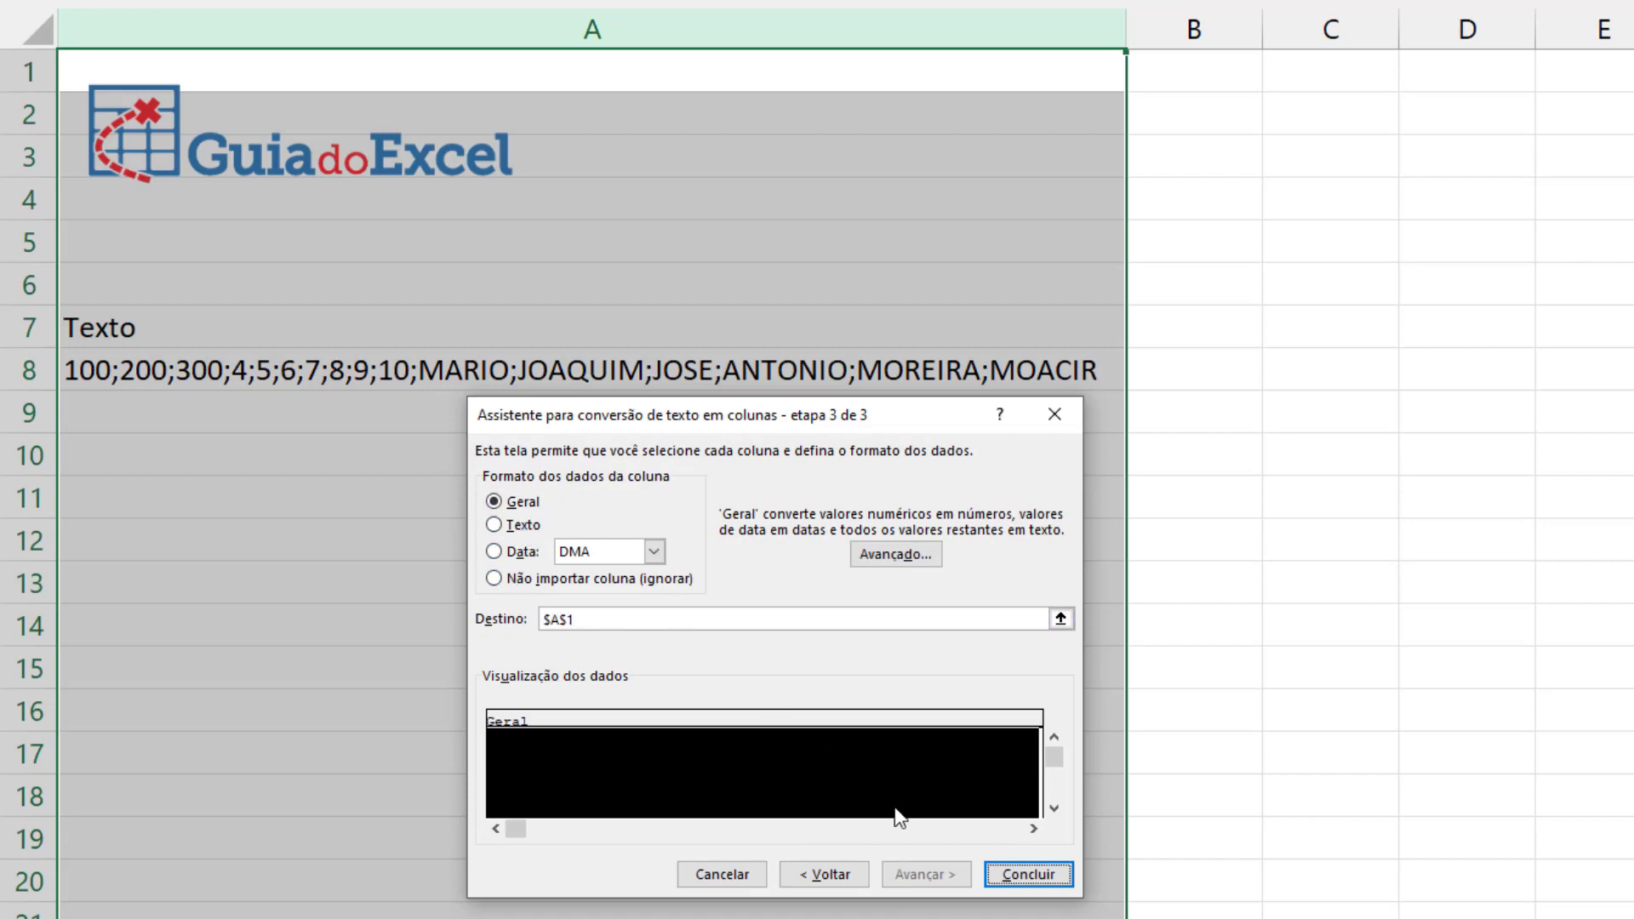
pyautogui.click(1029, 874)
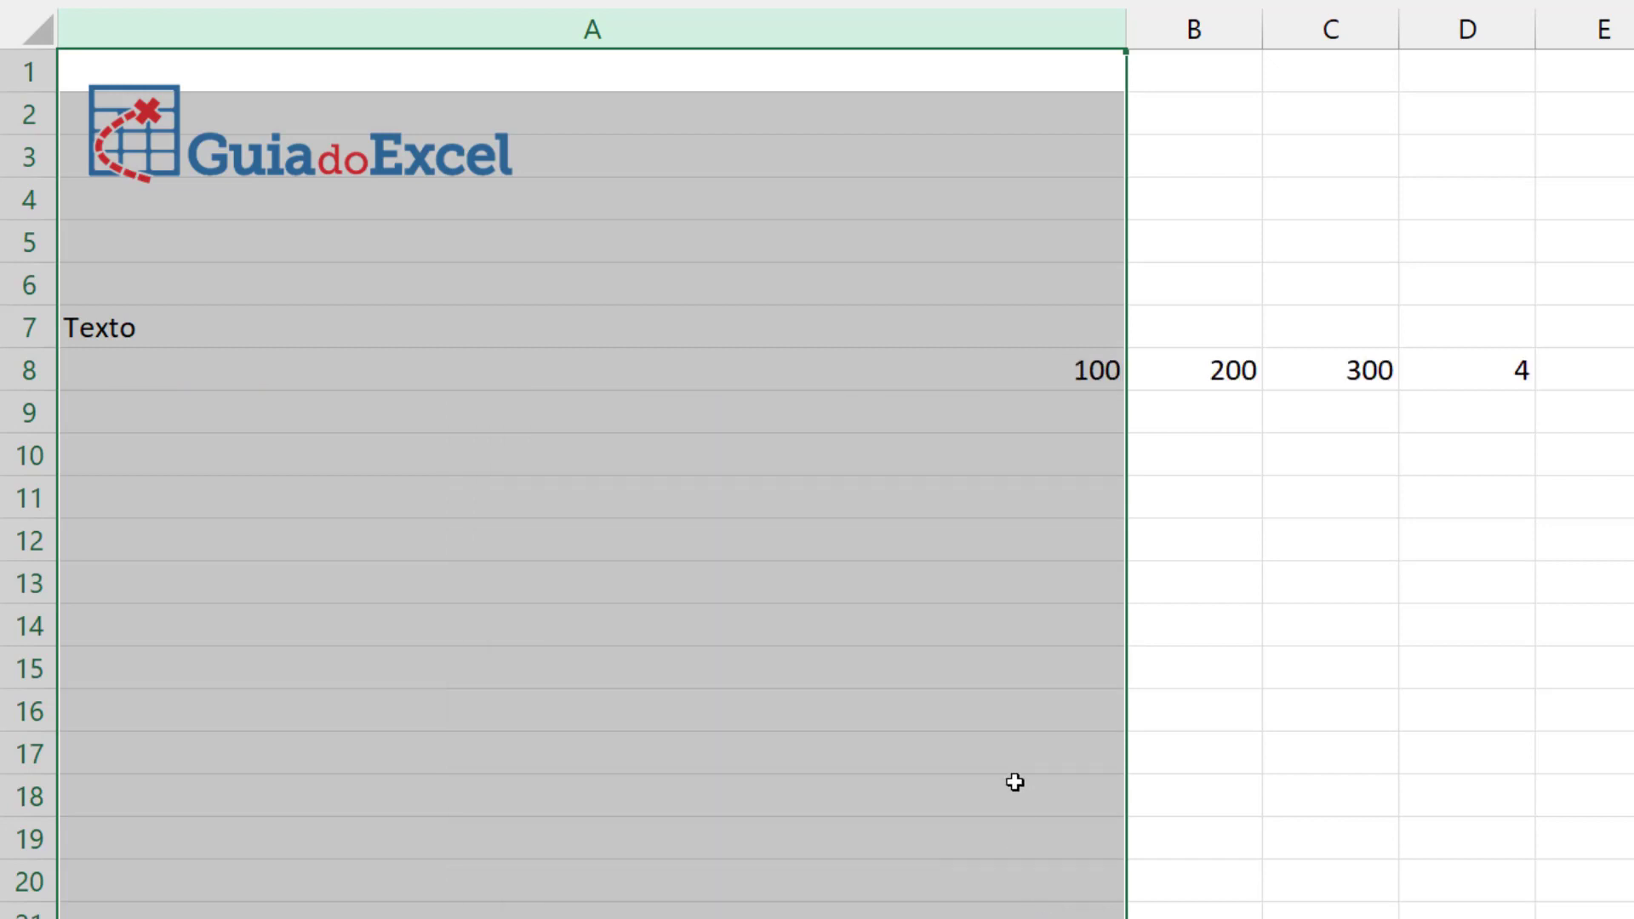
# AutoFit the widths of columns A through Q to their contents
pyautogui.scroll(-1, 553, 225)
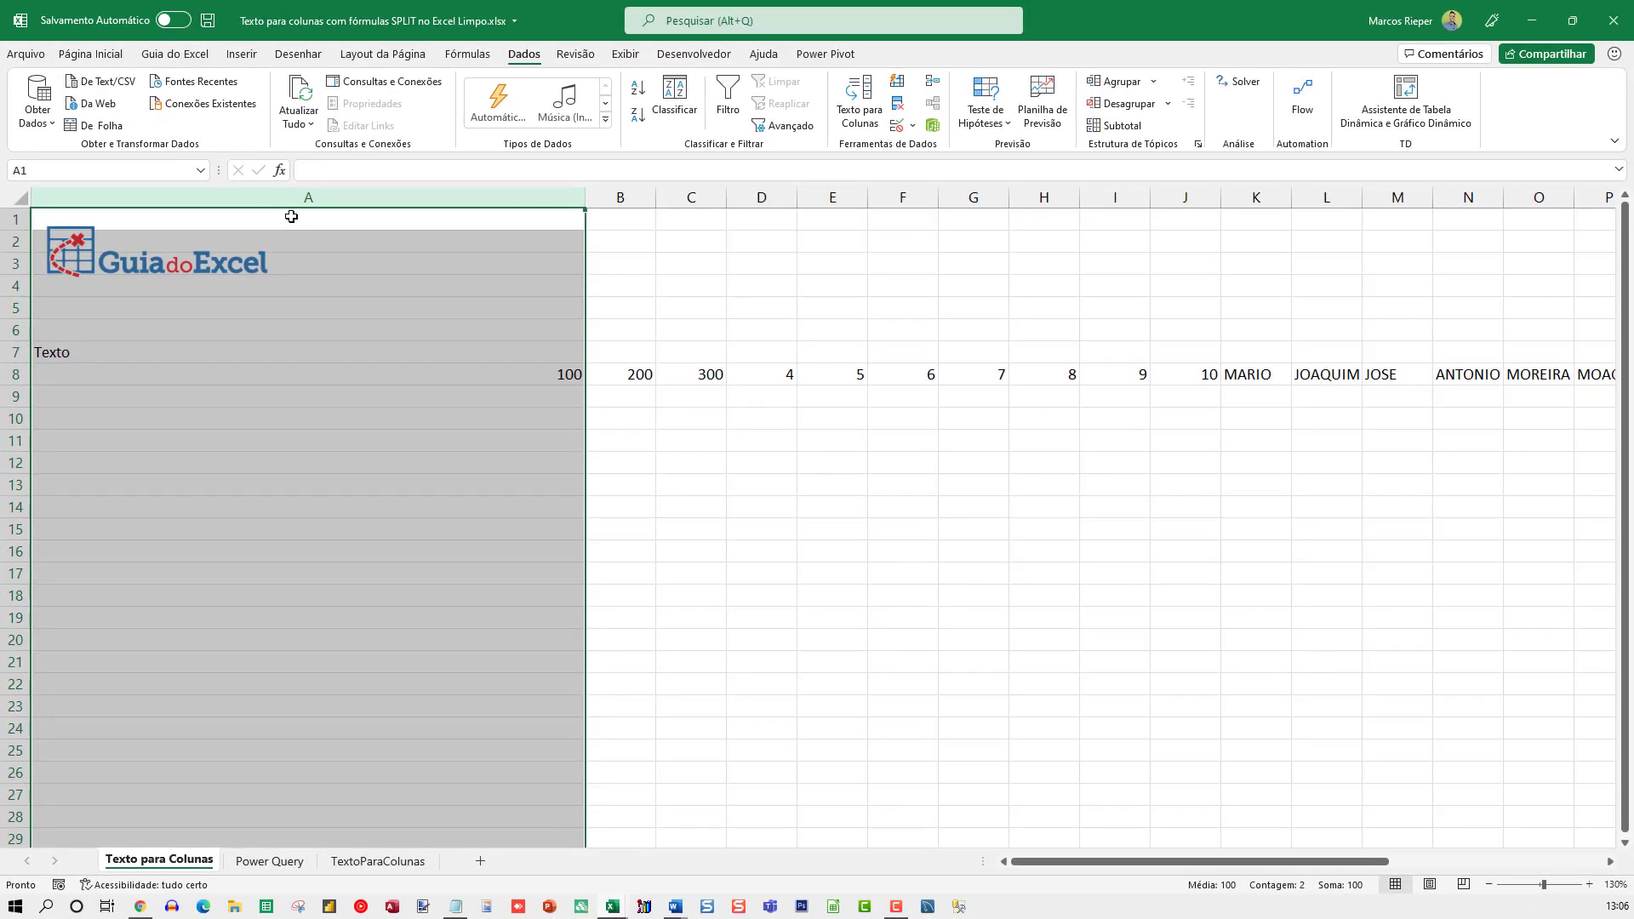
pyautogui.scroll(-1, 430, 284)
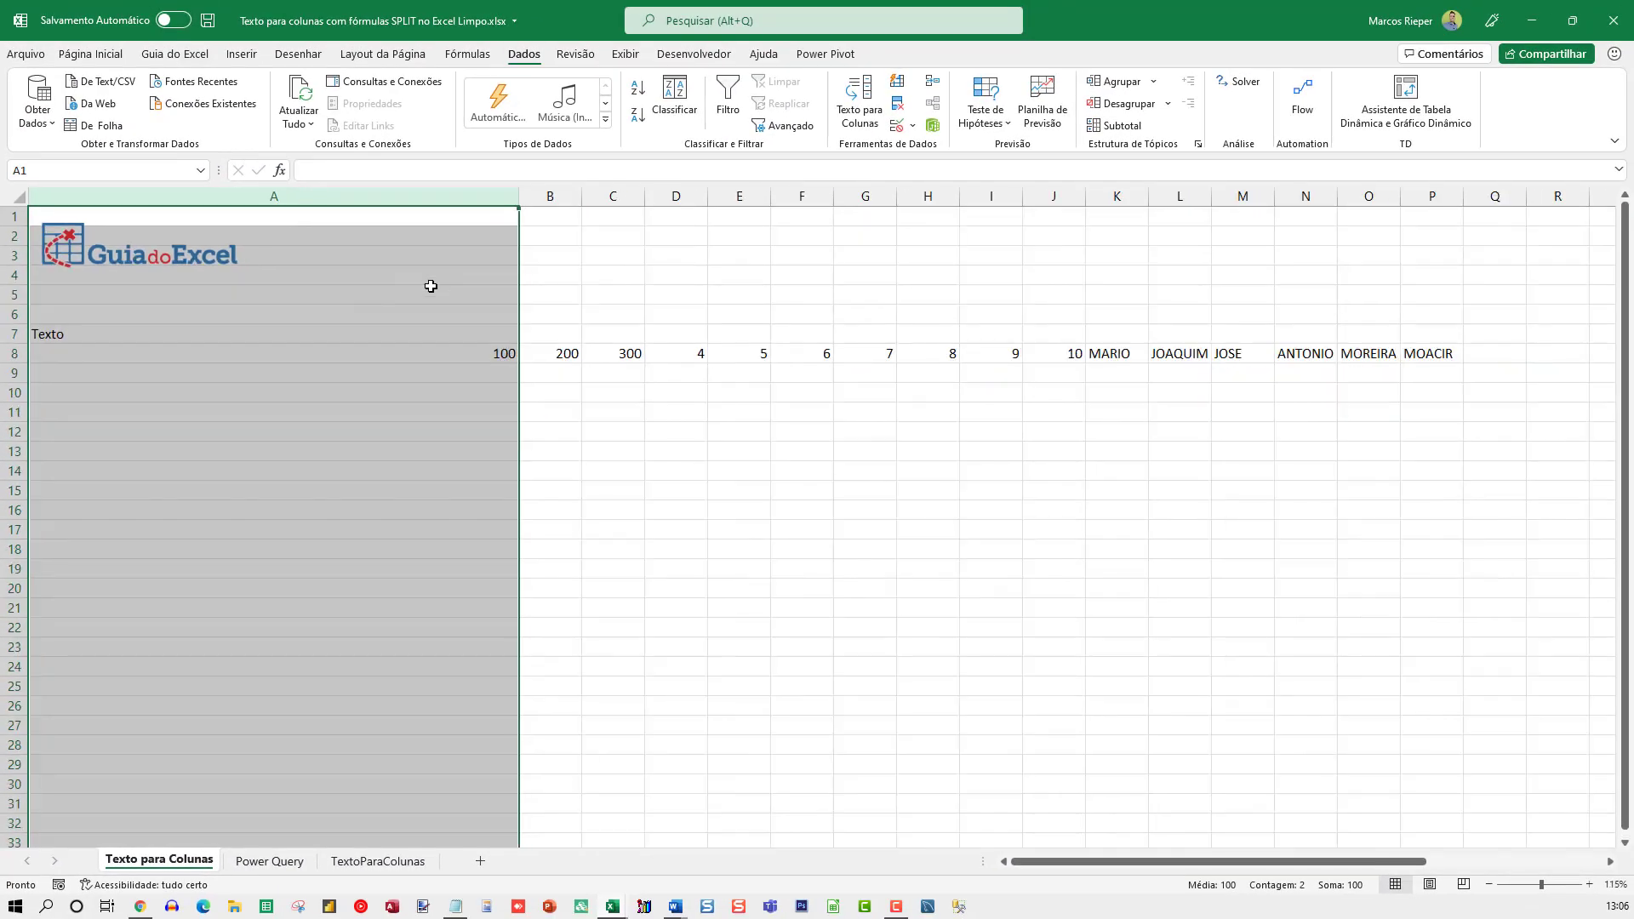
pyautogui.scroll(-1, 528, 284)
pyautogui.moveTo(894, 270); pyautogui.dragTo(1294, 255)
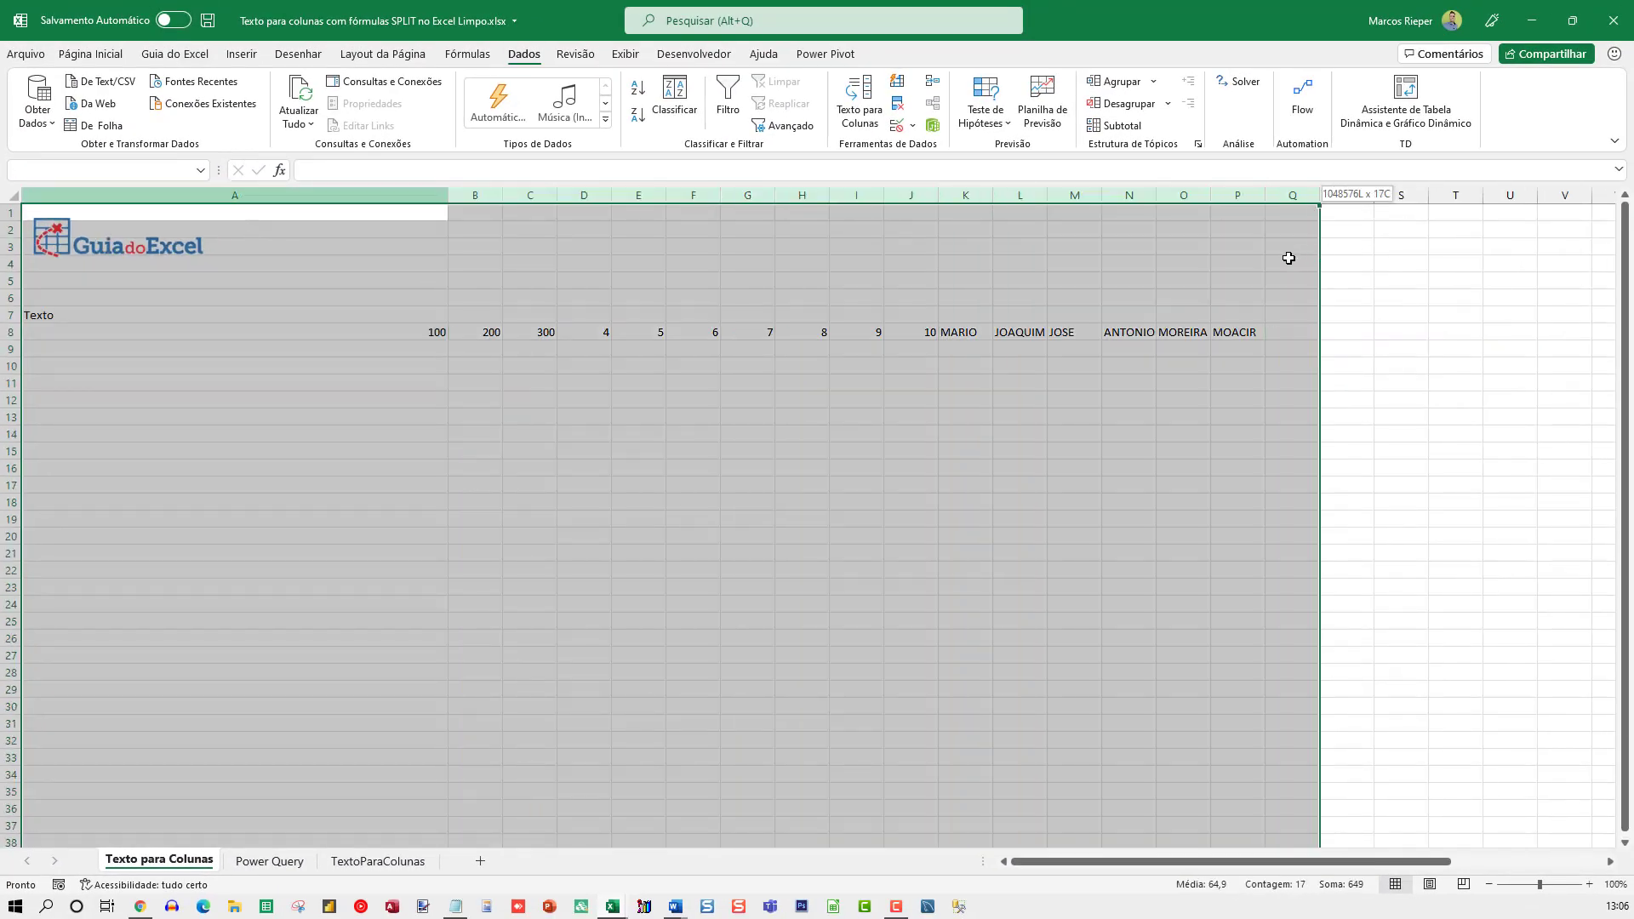
pyautogui.doubleClick(1210, 201)
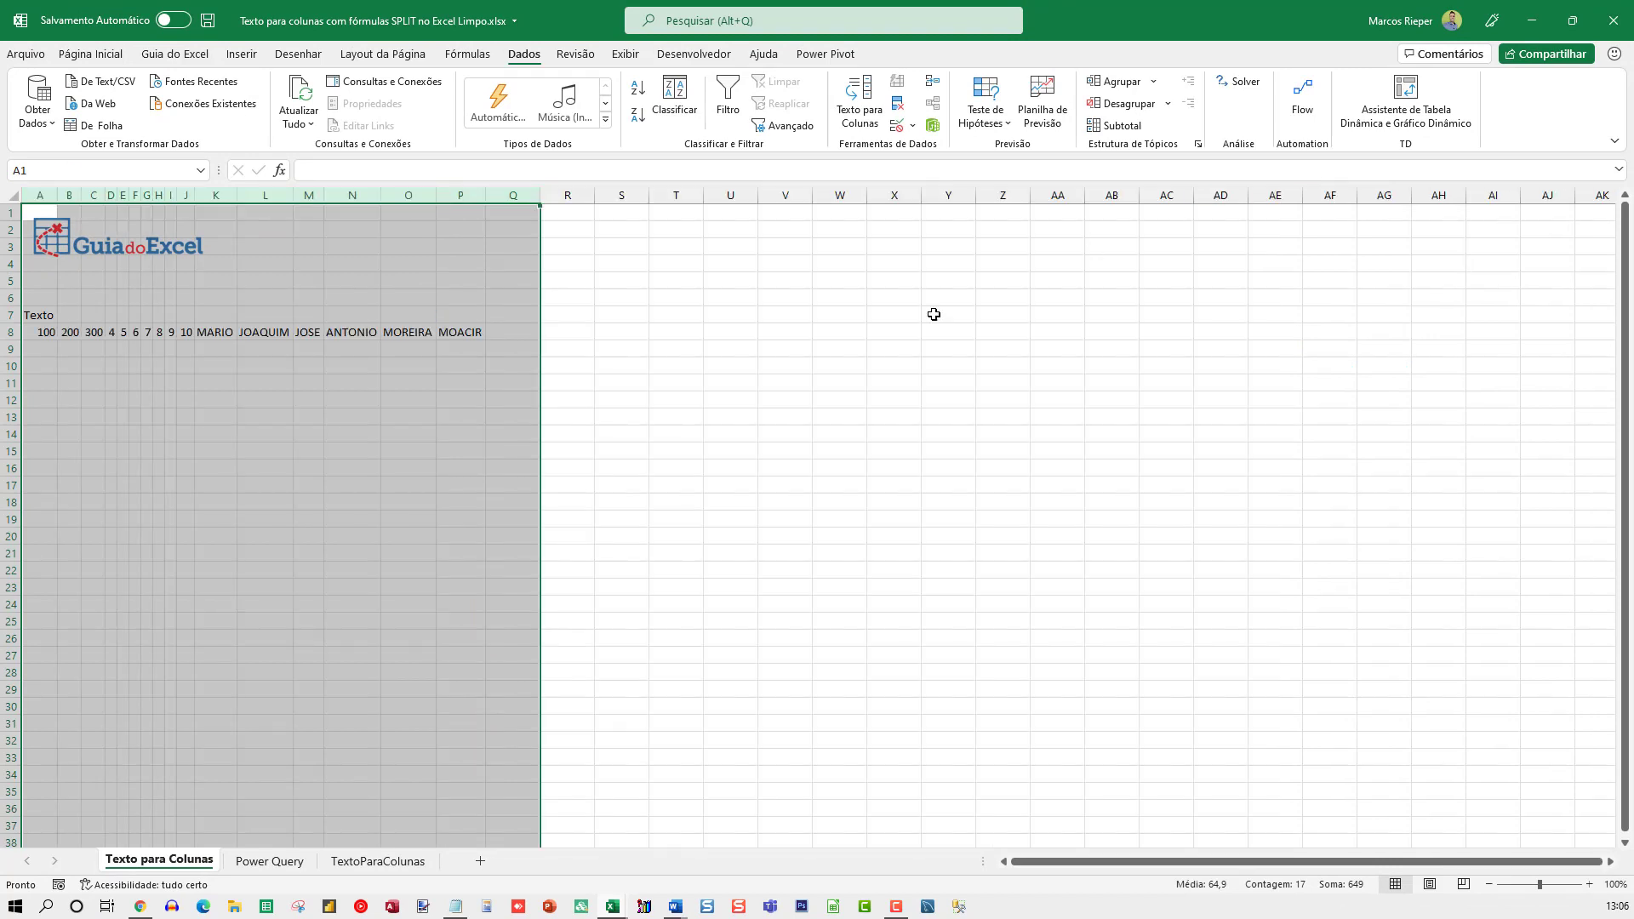
pyautogui.click(398, 385)
pyautogui.click(184, 366)
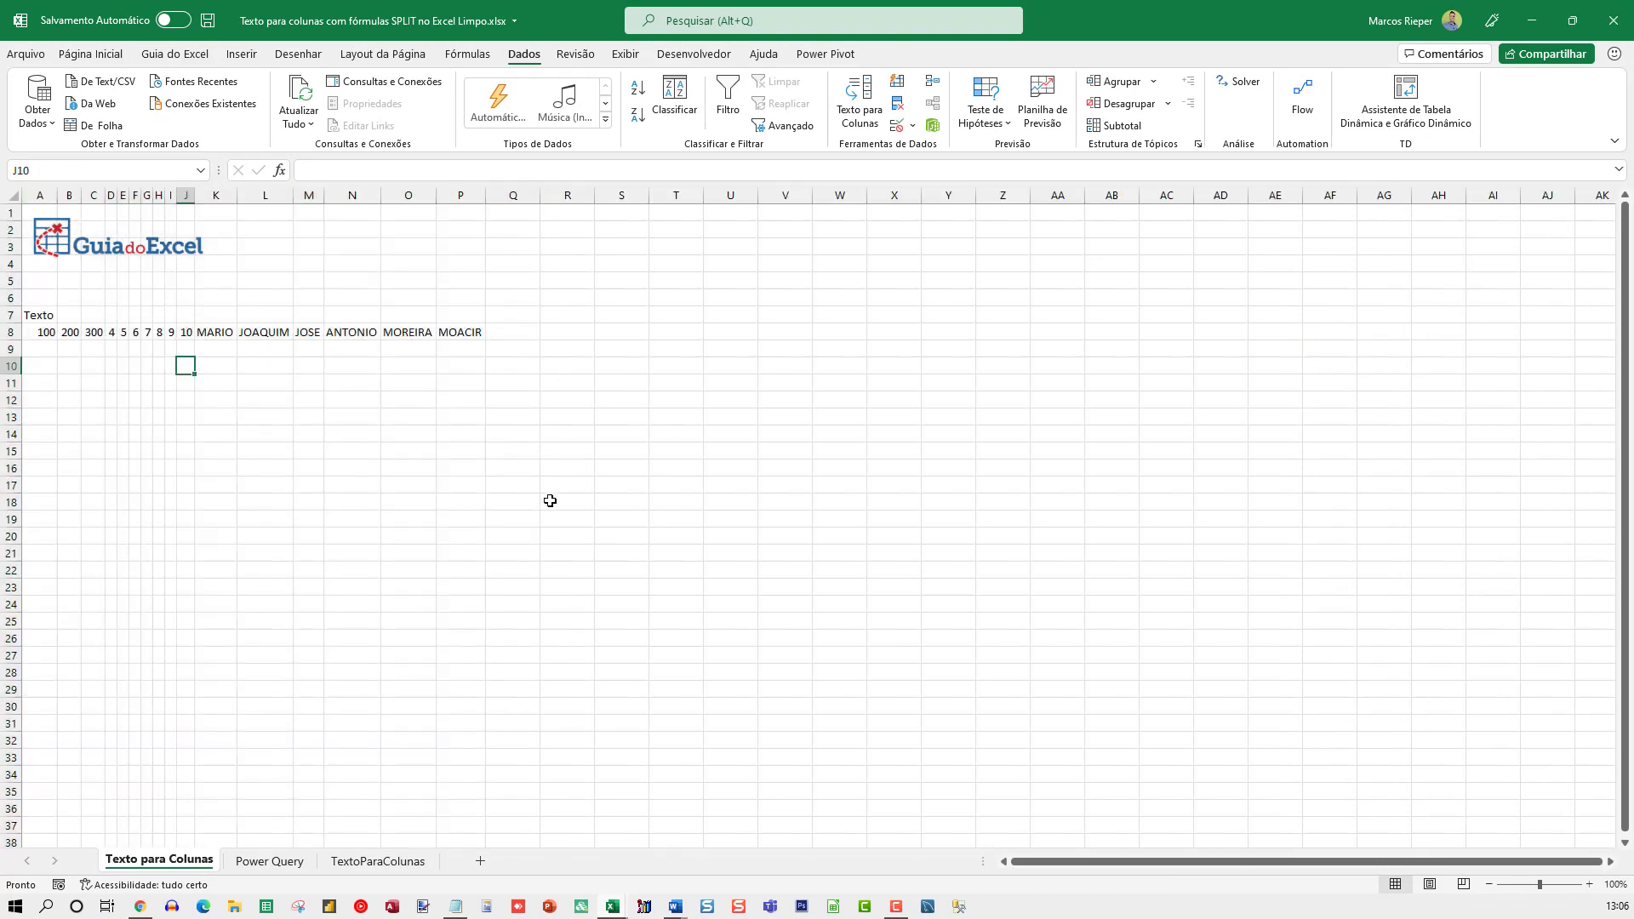
pyautogui.press('Home')
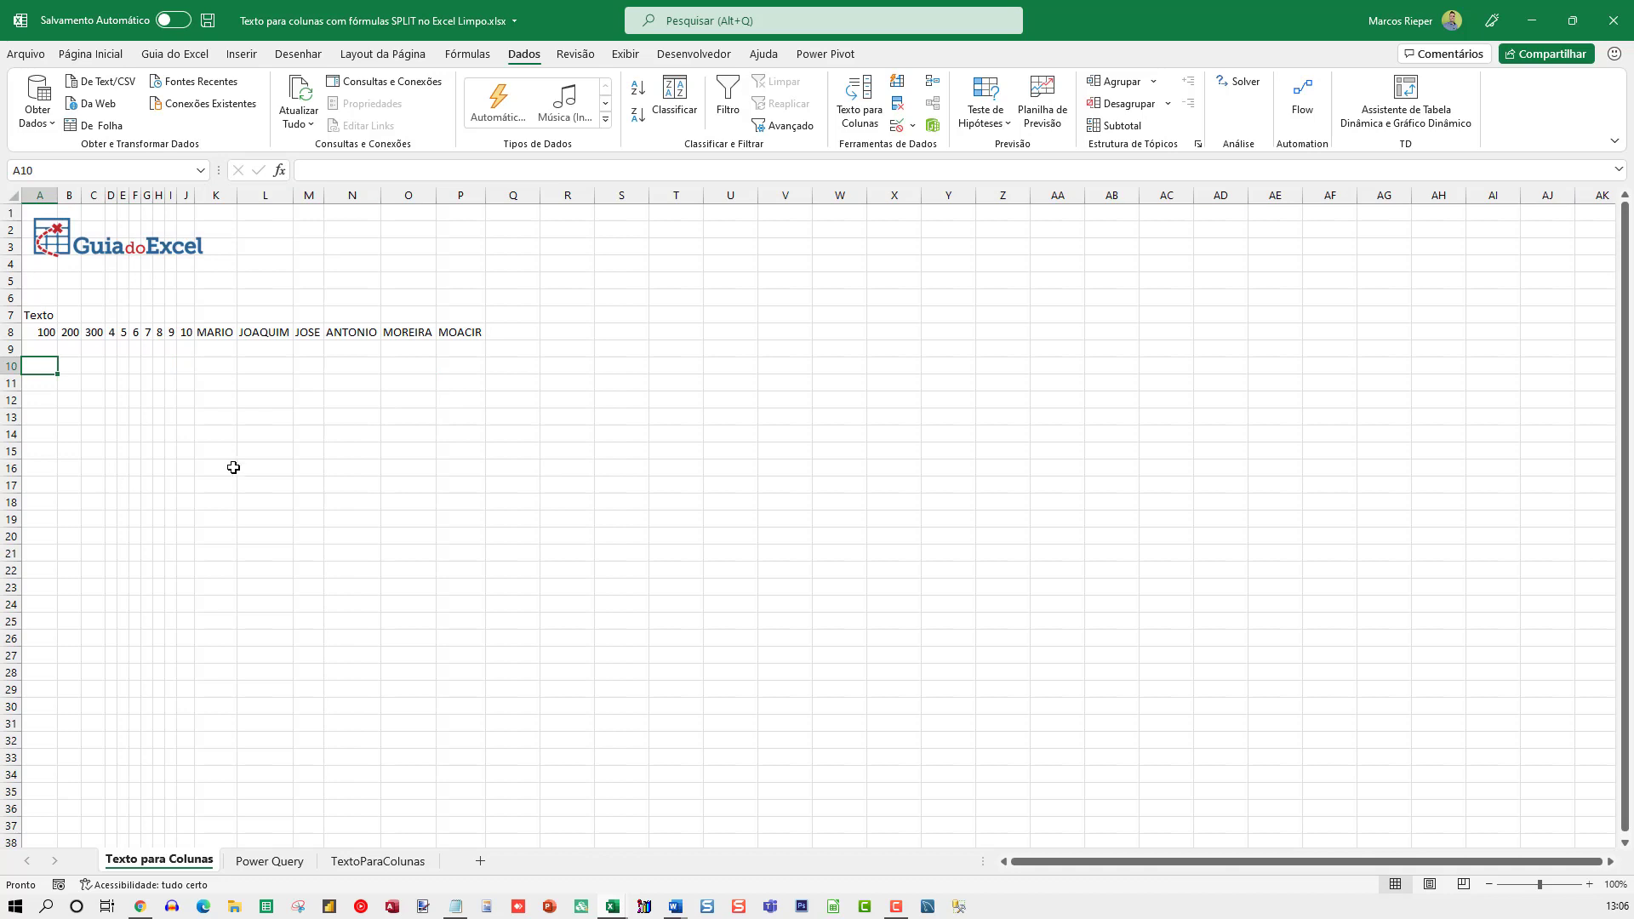
pyautogui.keyDown('ctrl'); pyautogui.scroll(5, 453, 468); pyautogui.keyUp('ctrl')
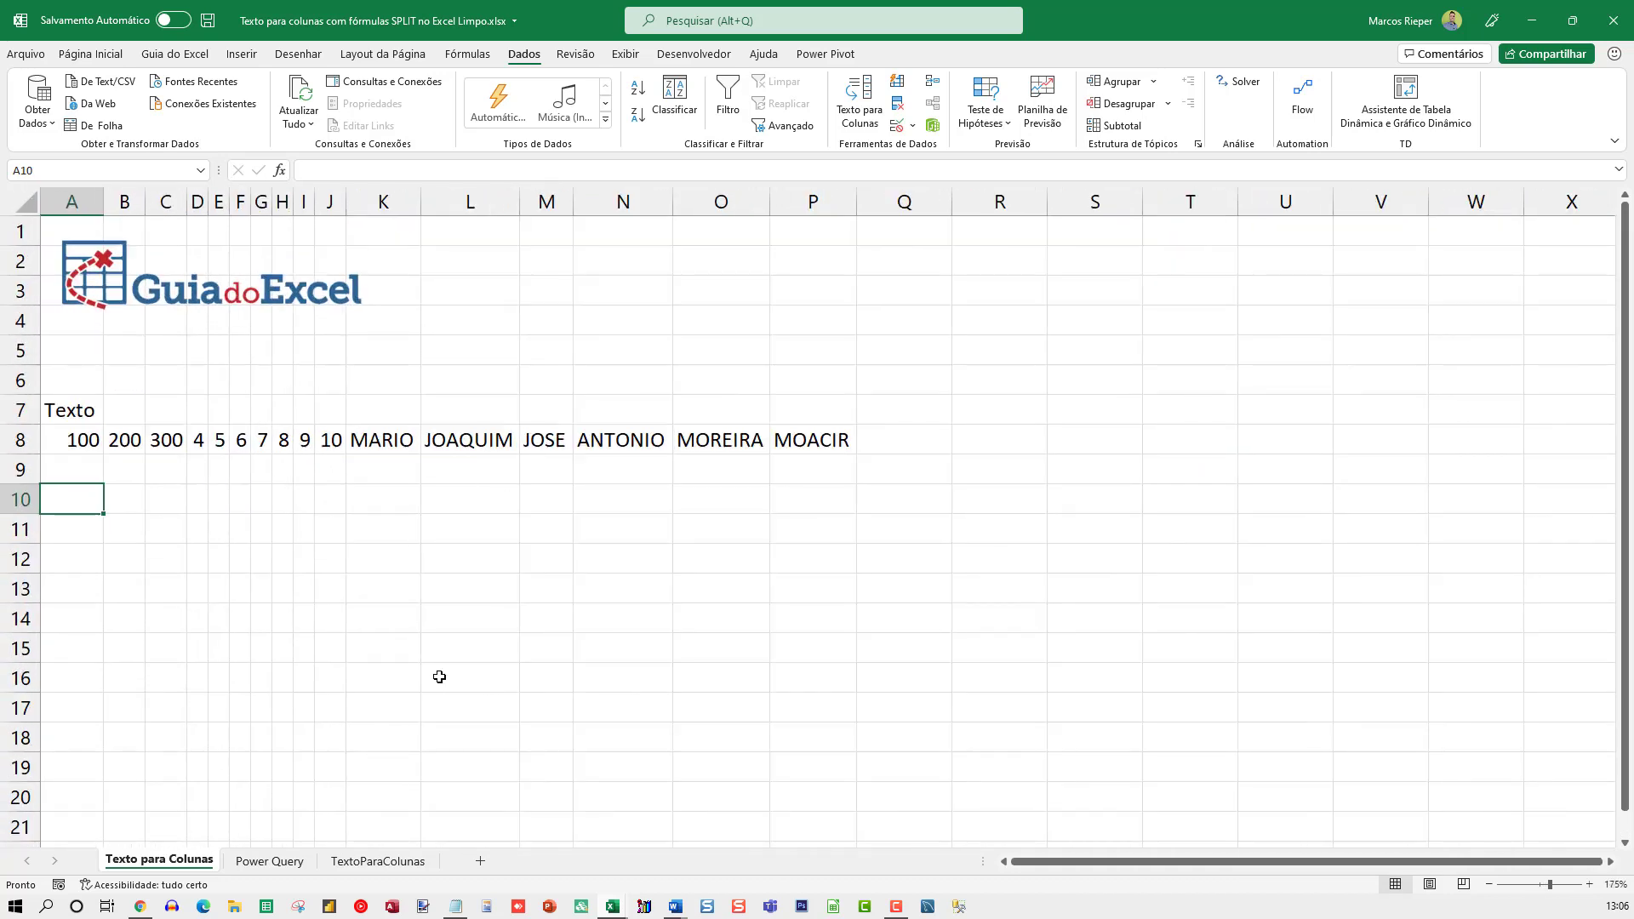
# On the Power Query sheet, copy the semicolon-separated text from A8 into cells A9 through A13
pyautogui.click(271, 861)
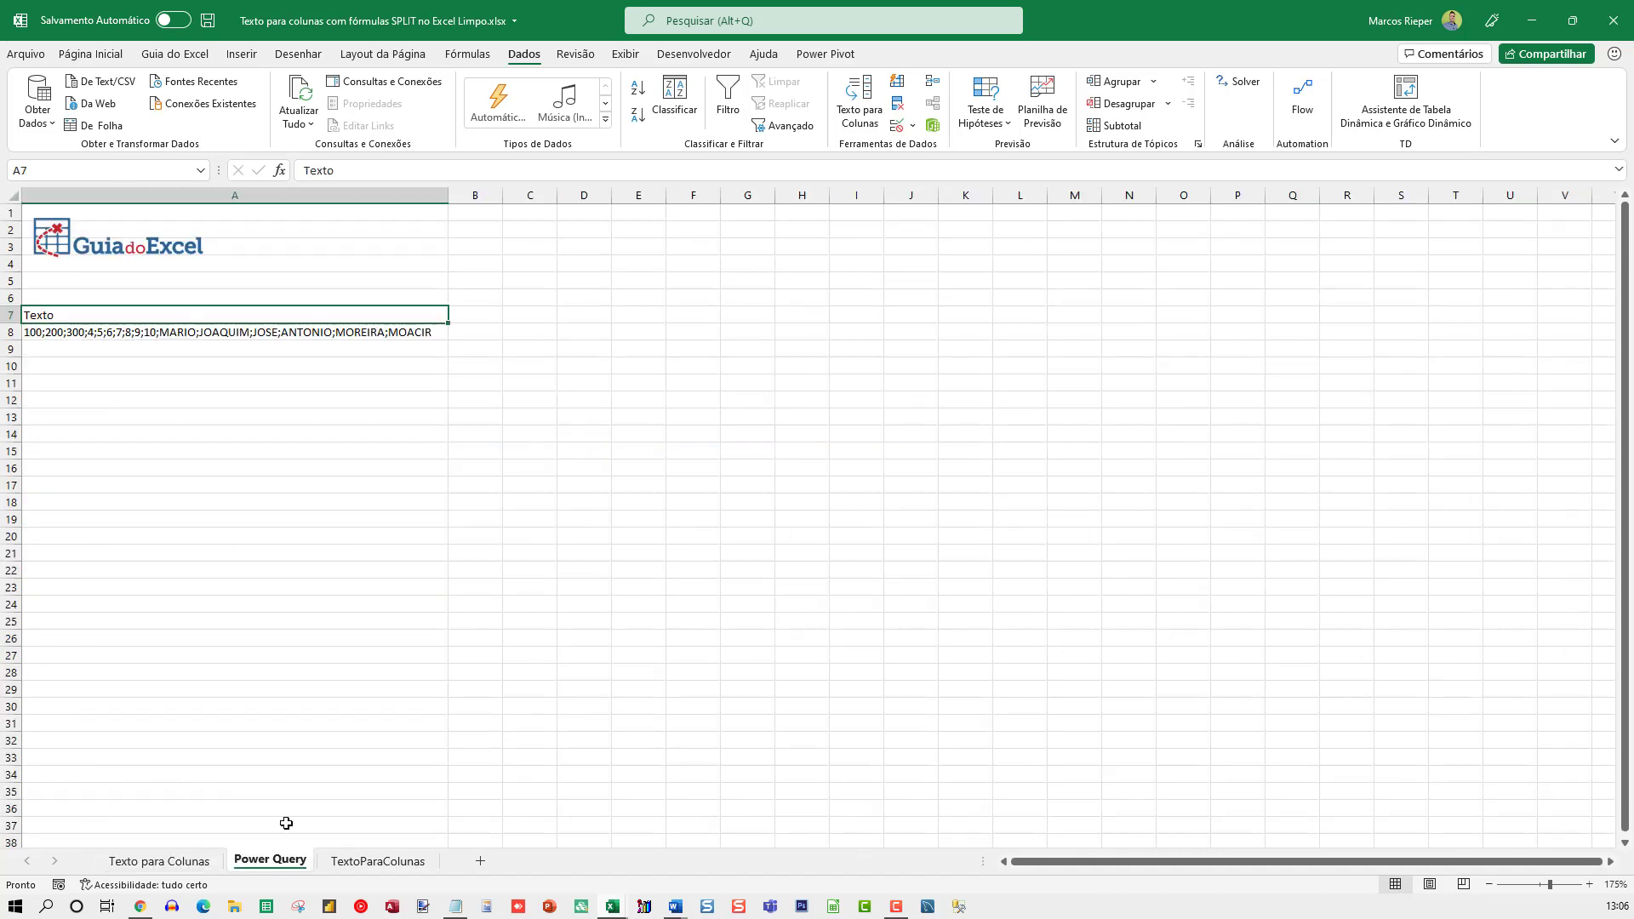
pyautogui.keyDown('ctrl'); pyautogui.scroll(6, 259, 418); pyautogui.keyUp('ctrl')
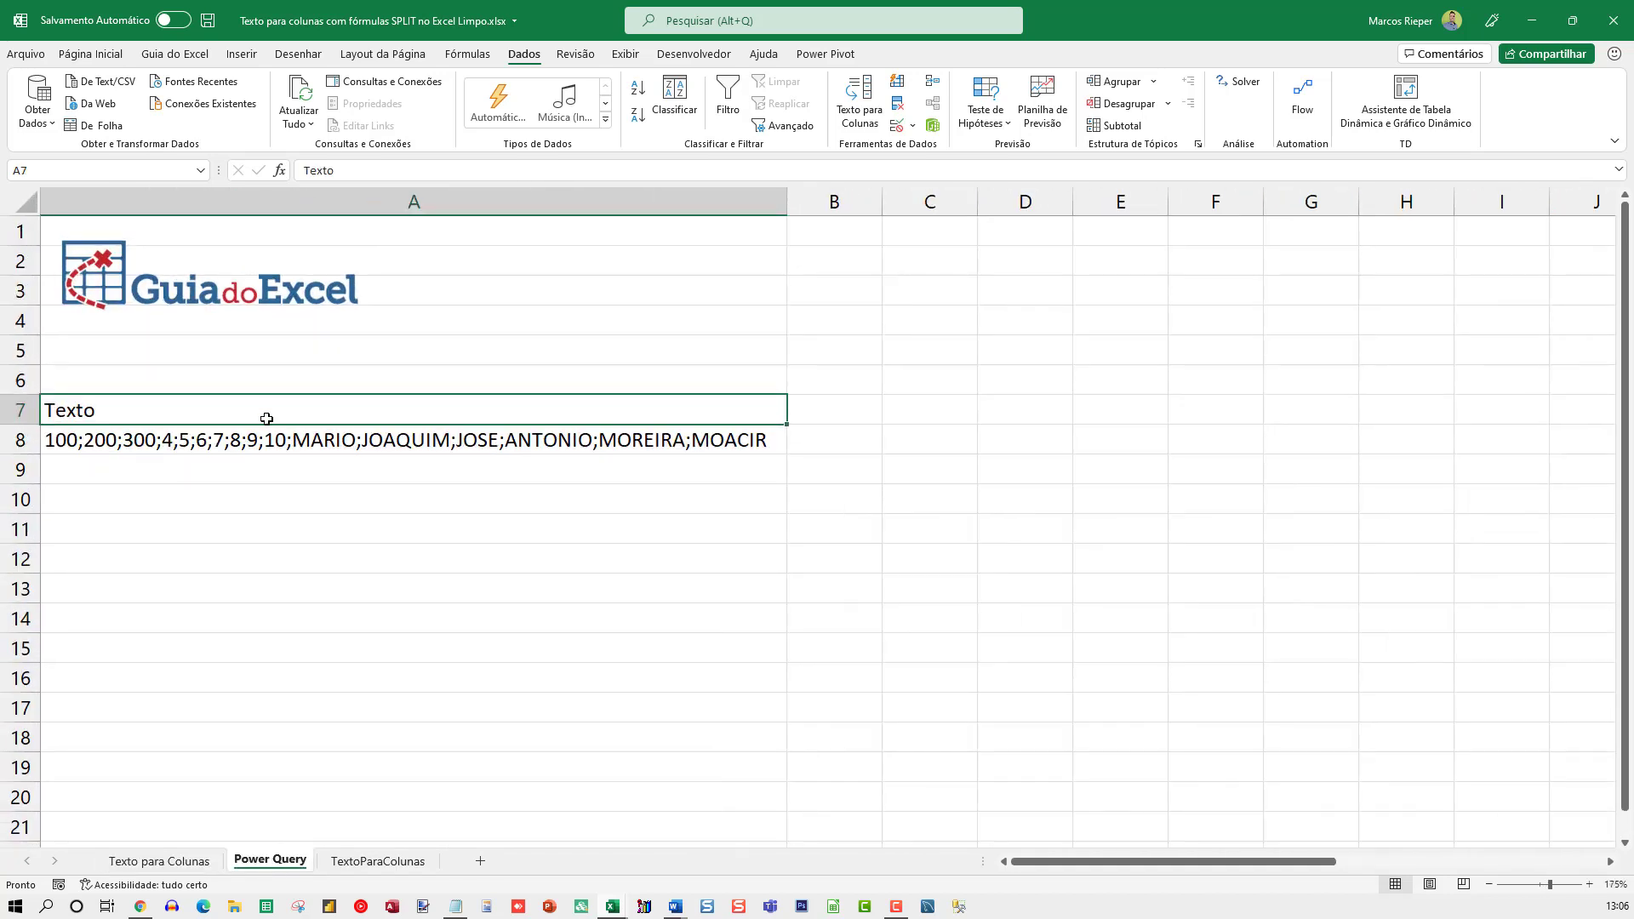
pyautogui.keyDown('ctrl'); pyautogui.scroll(1, 271, 446); pyautogui.keyUp('ctrl')
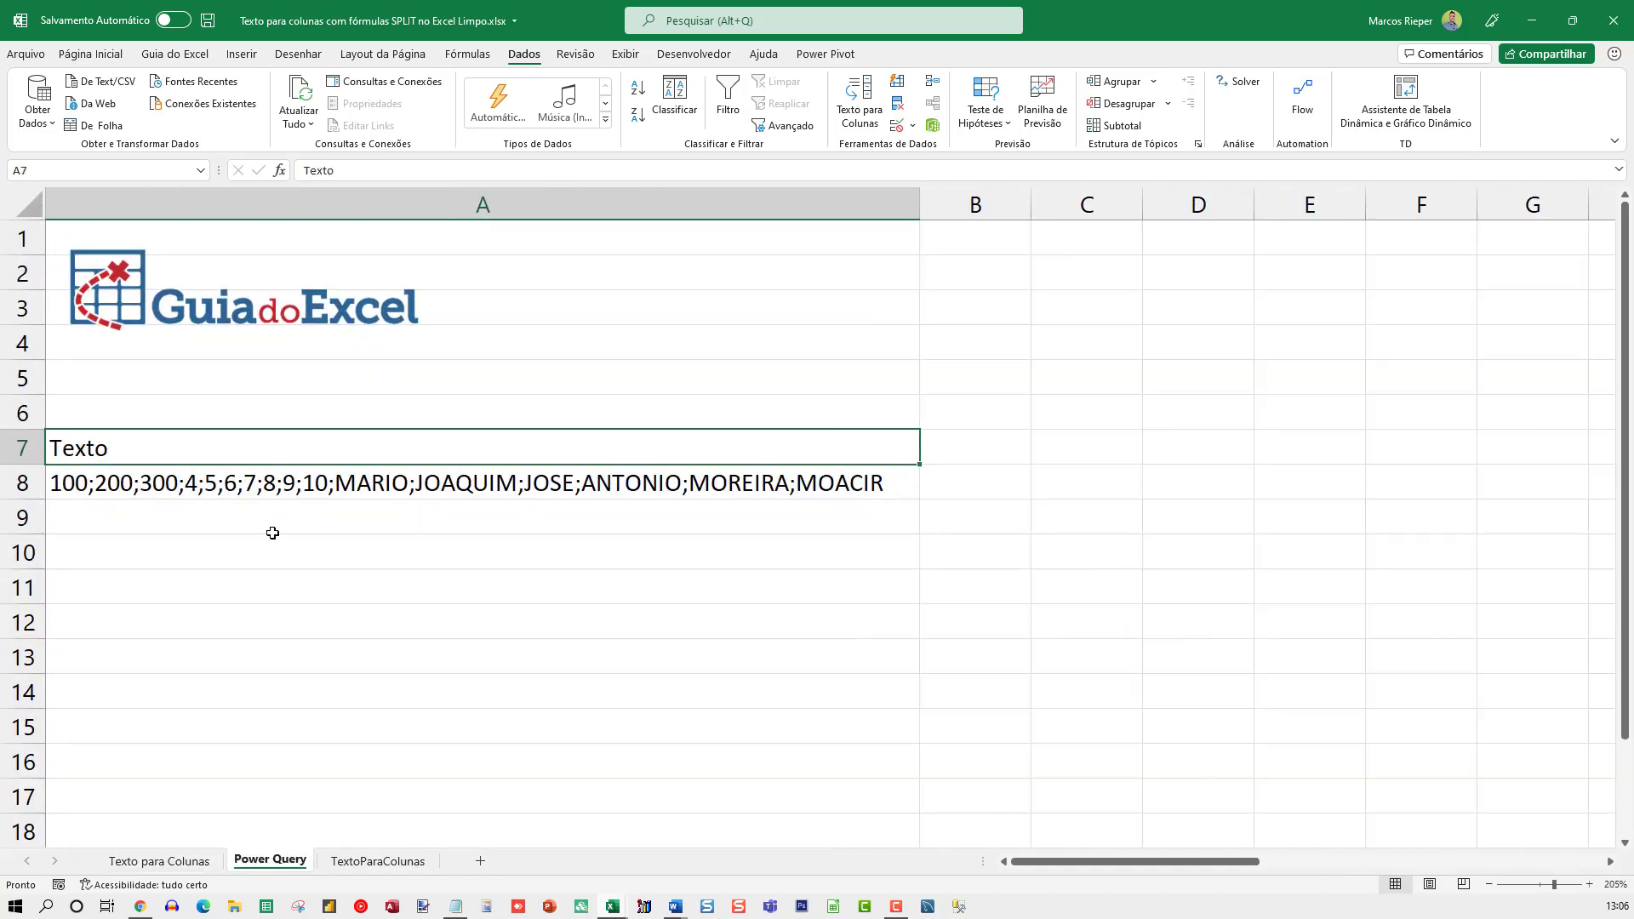
pyautogui.press('Down')
pyautogui.hotkey('ctrl', 'c')
pyautogui.press('Down')
pyautogui.hotkey('ctrl', 'v')
pyautogui.press('Down')
pyautogui.hotkey('ctrl', 'v')
pyautogui.press('Down')
pyautogui.hotkey('ctrl', 'v')
pyautogui.press('Down')
pyautogui.hotkey('ctrl', 'v')
pyautogui.press('Down')
pyautogui.hotkey('ctrl', 'v')
pyautogui.press('Down')
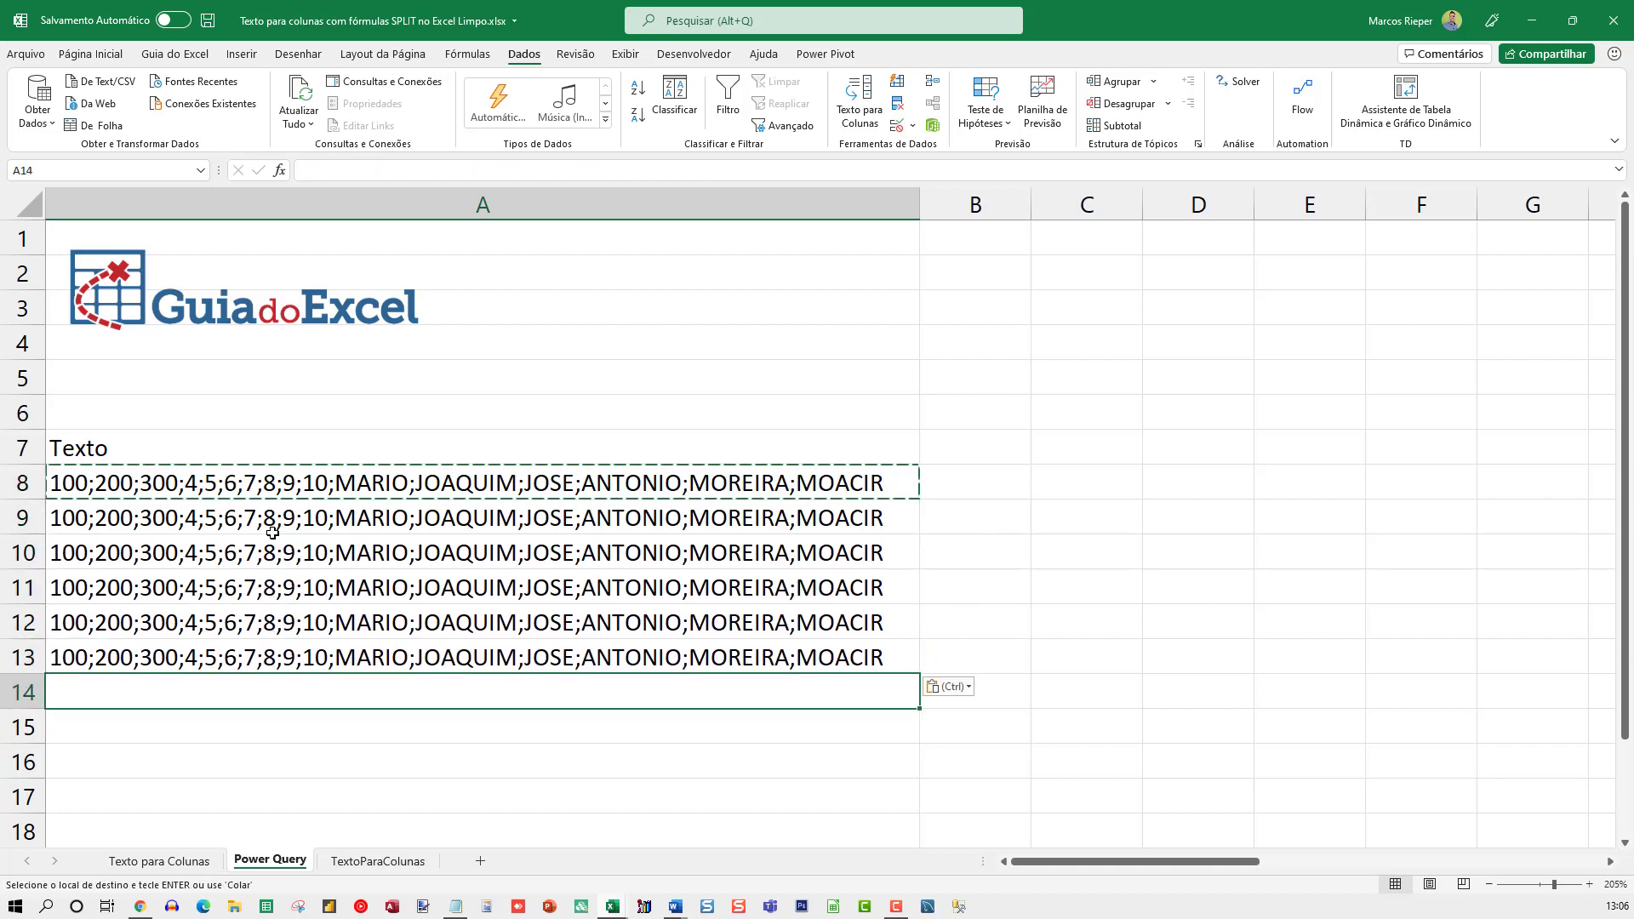
pyautogui.press('Escape')
pyautogui.press('Up')
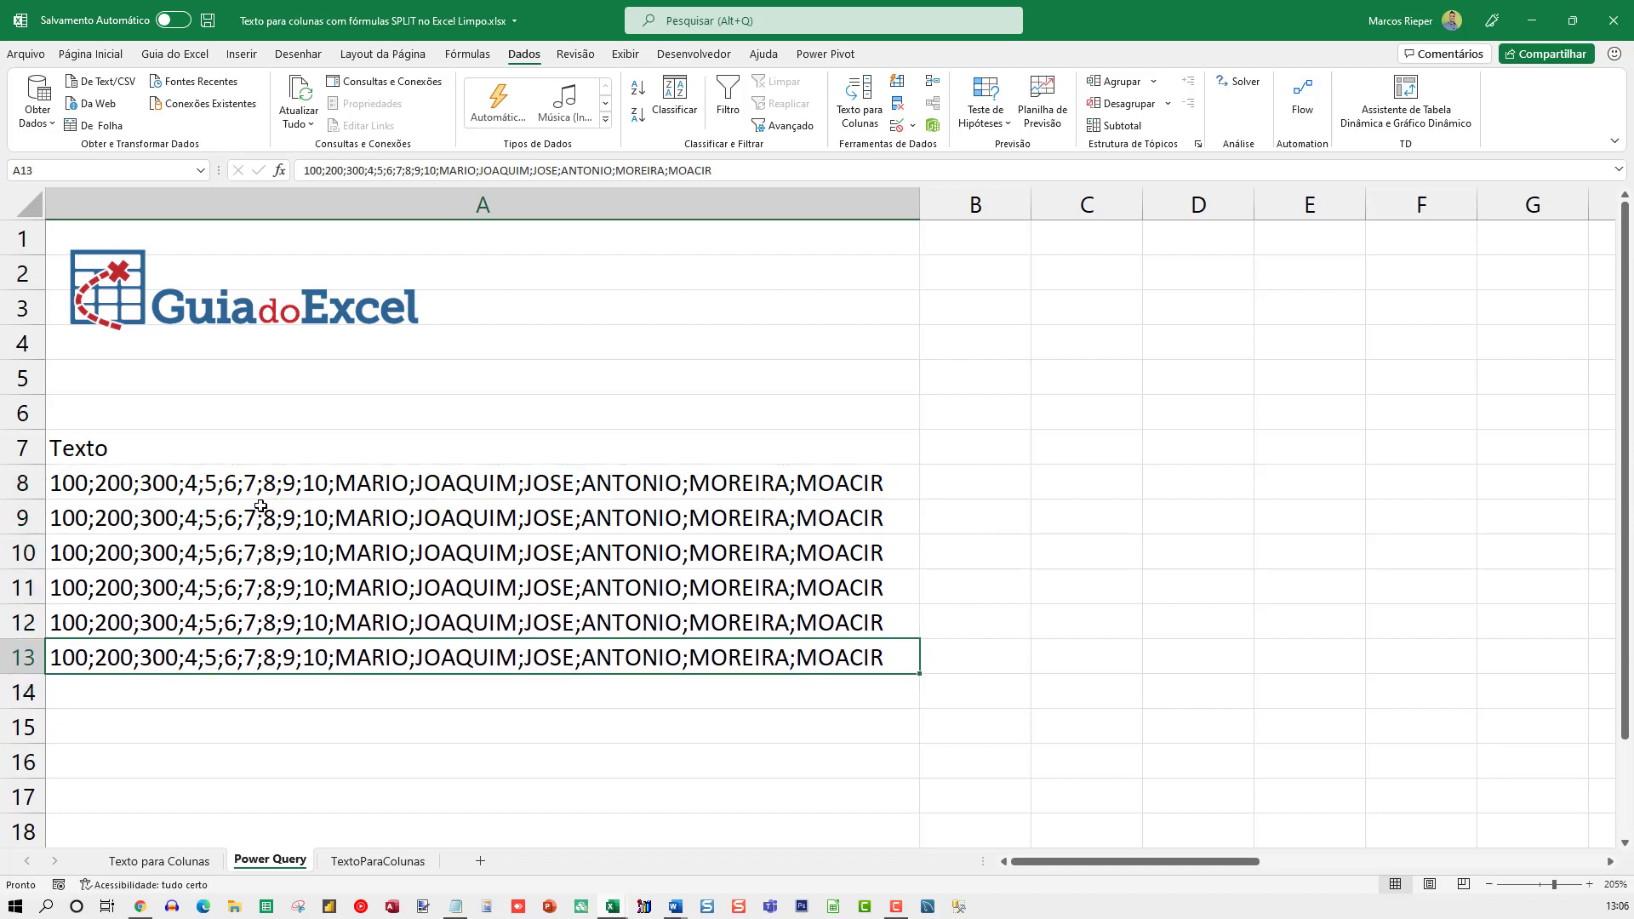
# Convert the range A7:A13 into a table with headers
pyautogui.keyDown('shift'); pyautogui.click(185, 446); pyautogui.keyUp('shift')
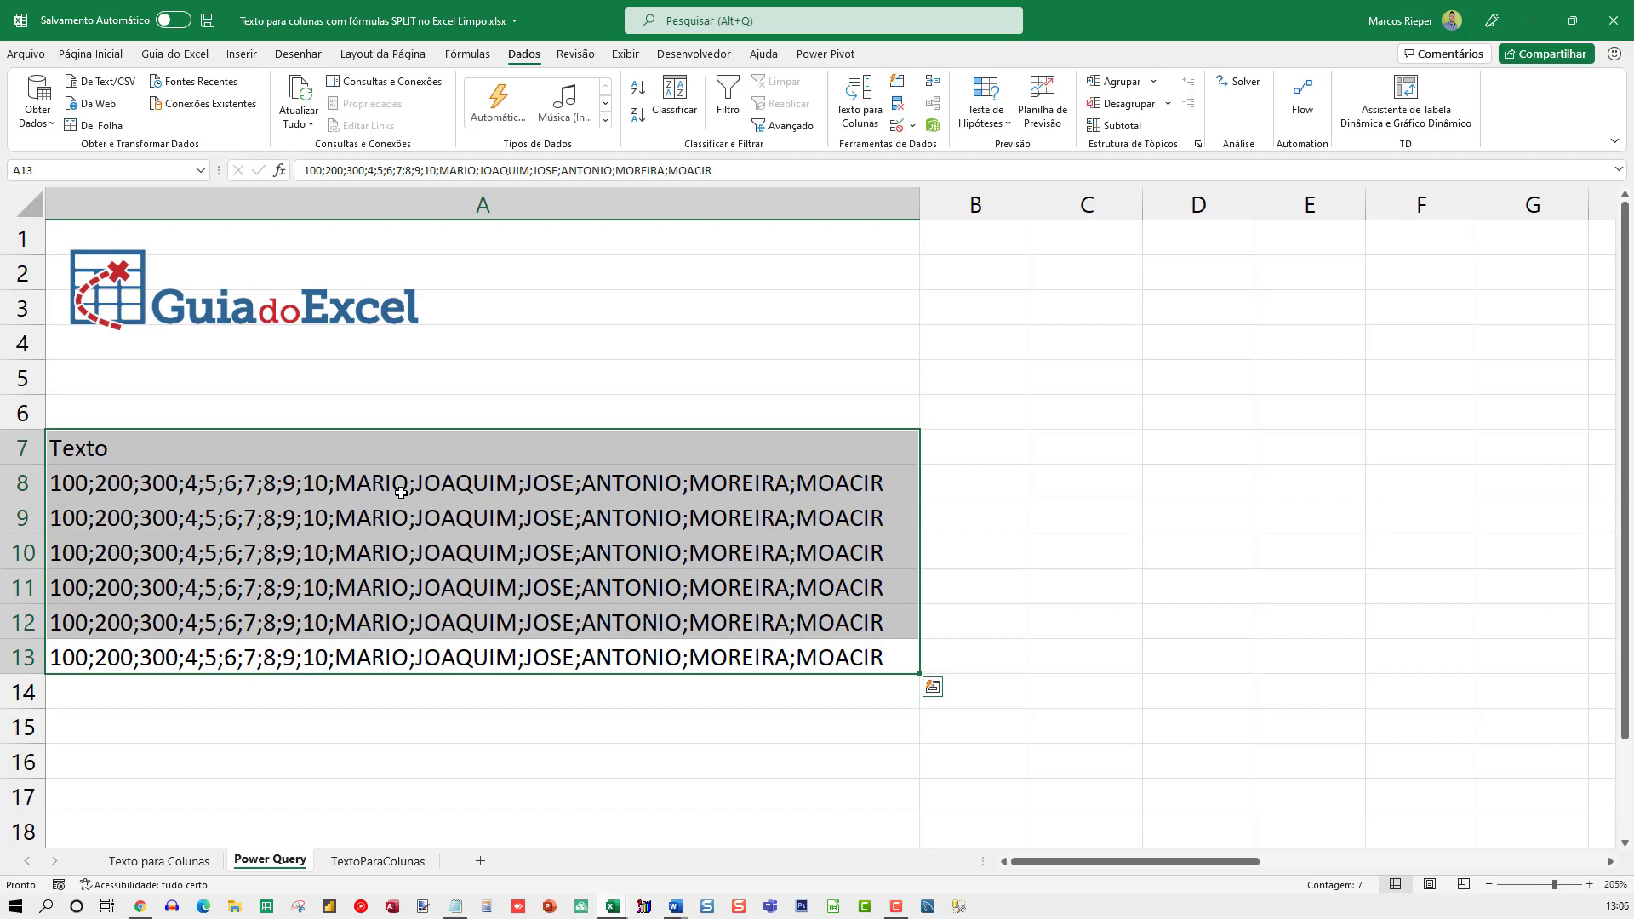
pyautogui.hotkey('alt', 't')
pyautogui.press('a')
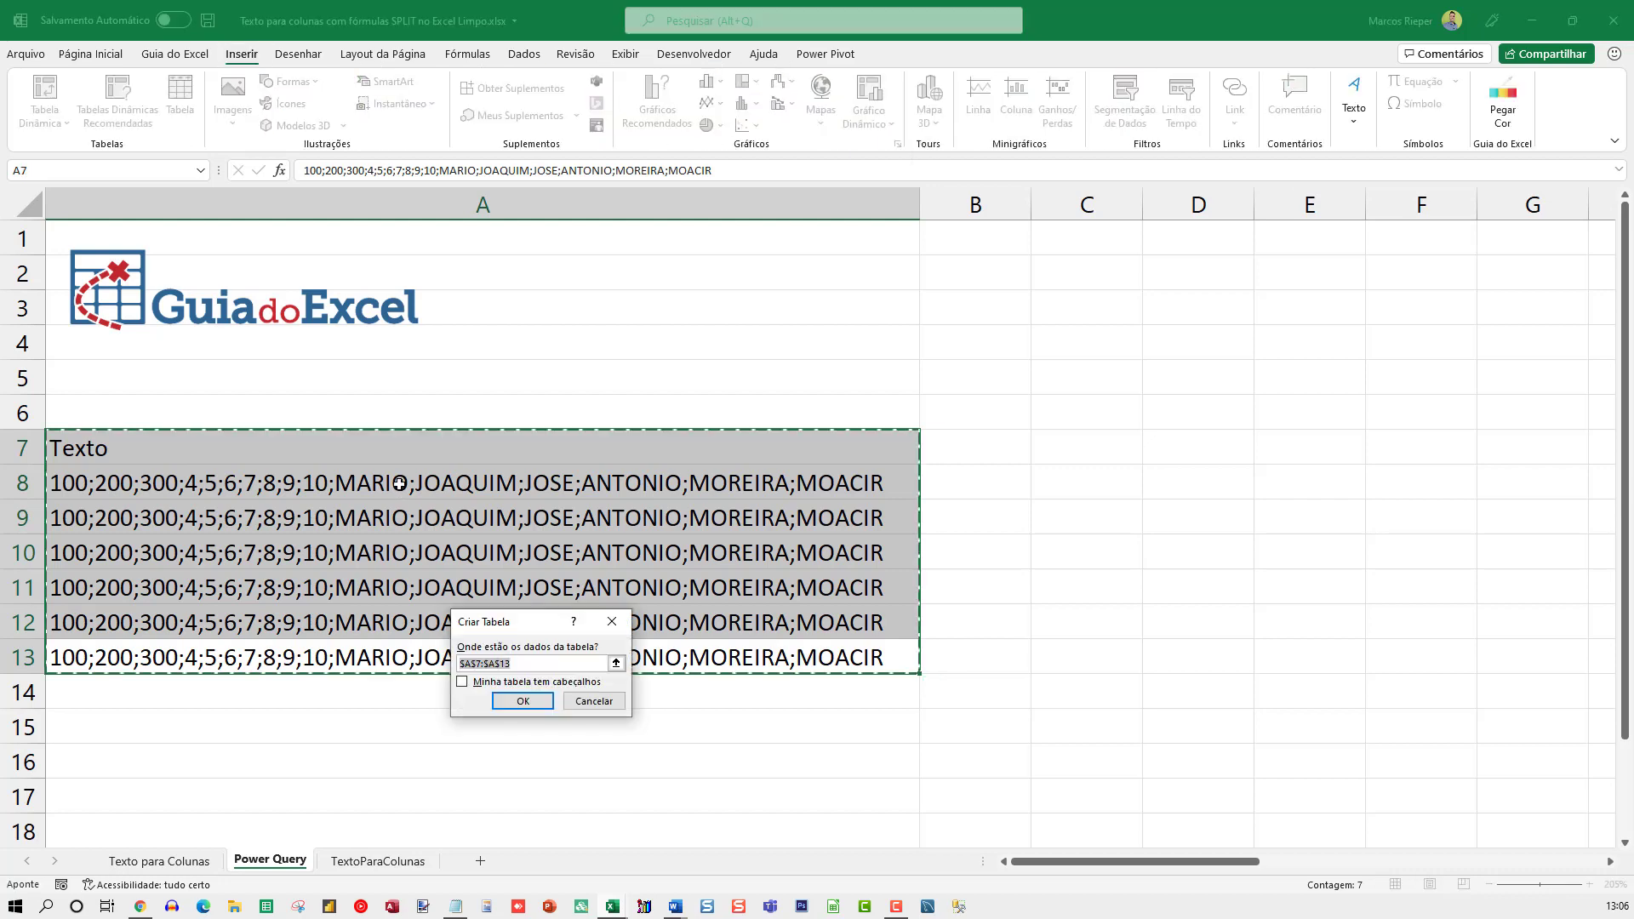
pyautogui.hotkey('alt', 'm')
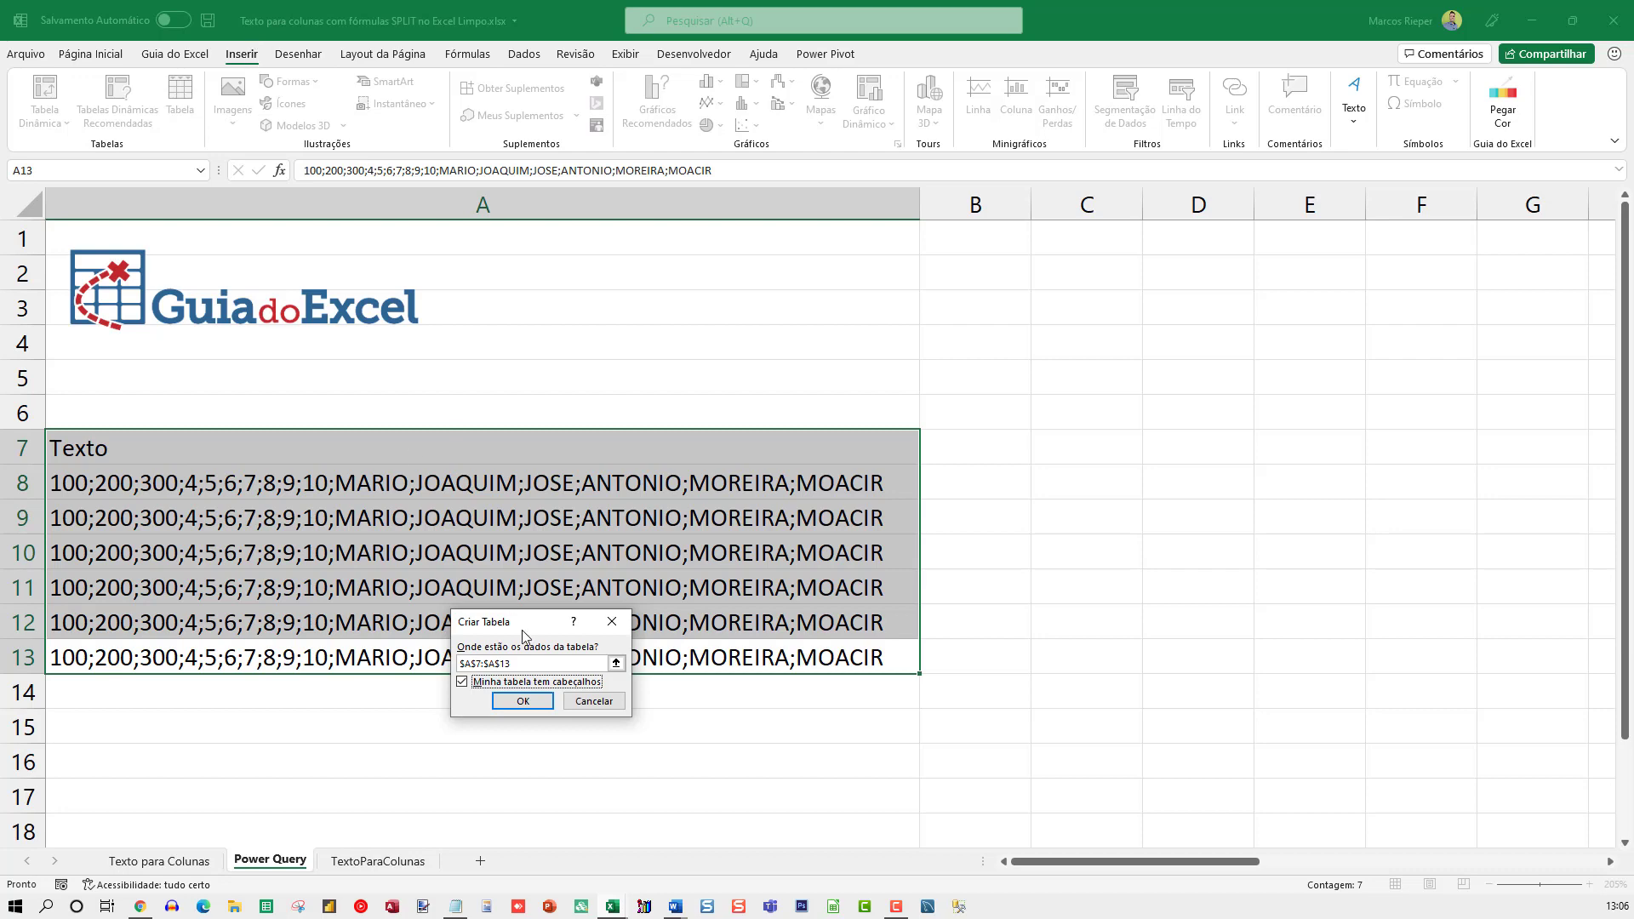
pyautogui.click(523, 704)
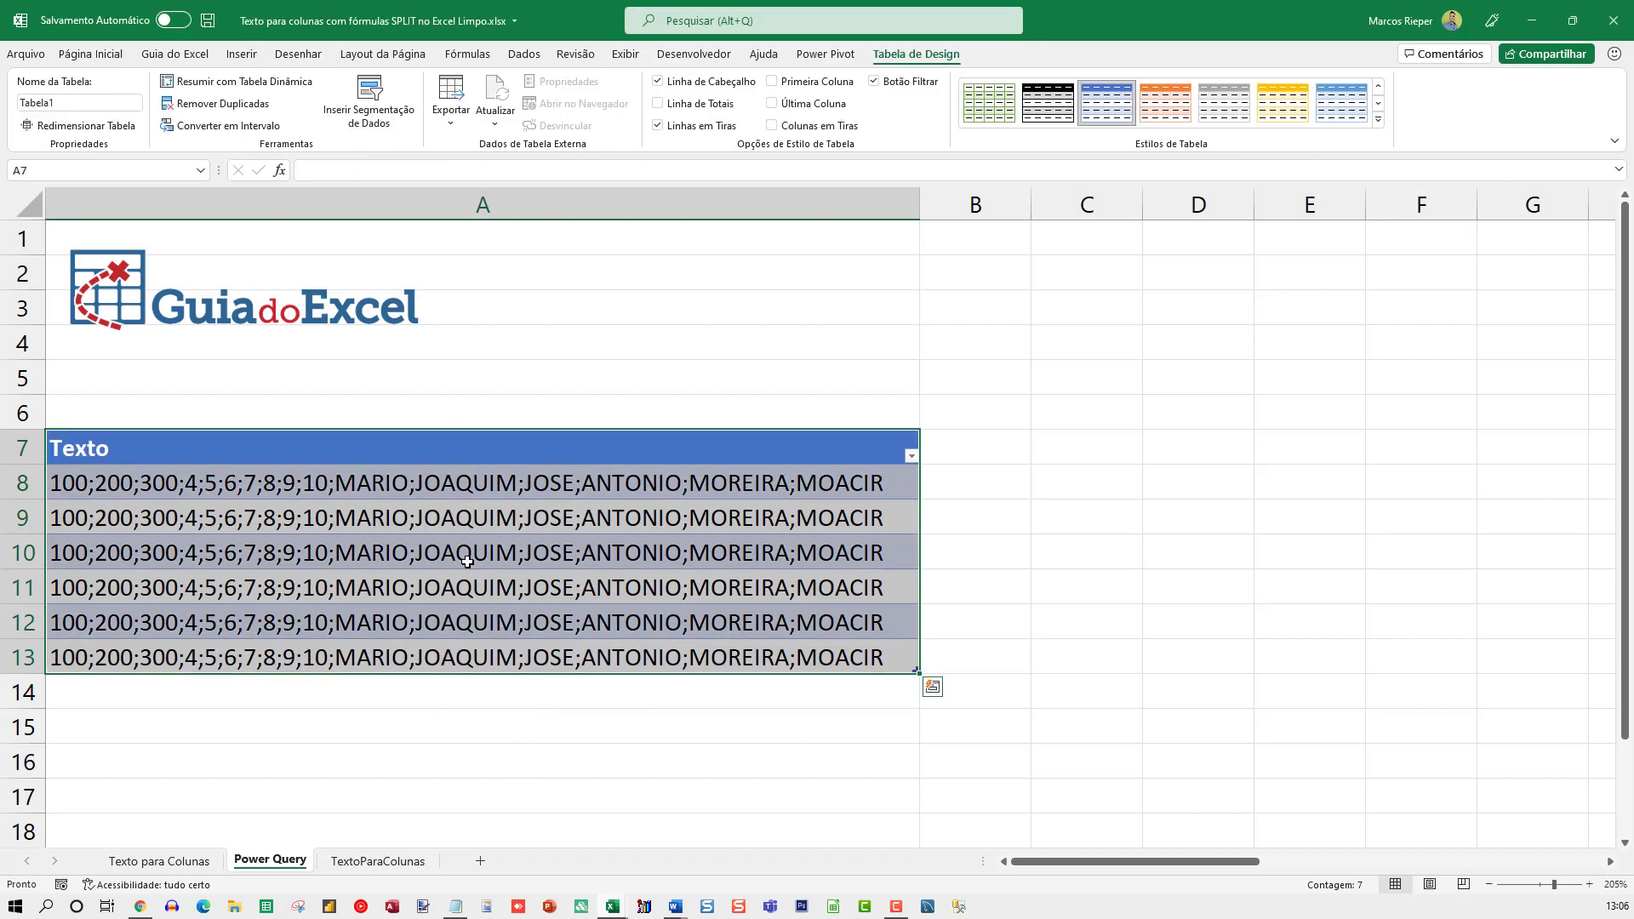
# Load the Texto table from the sheet into the Power Query Editor
pyautogui.click(467, 563)
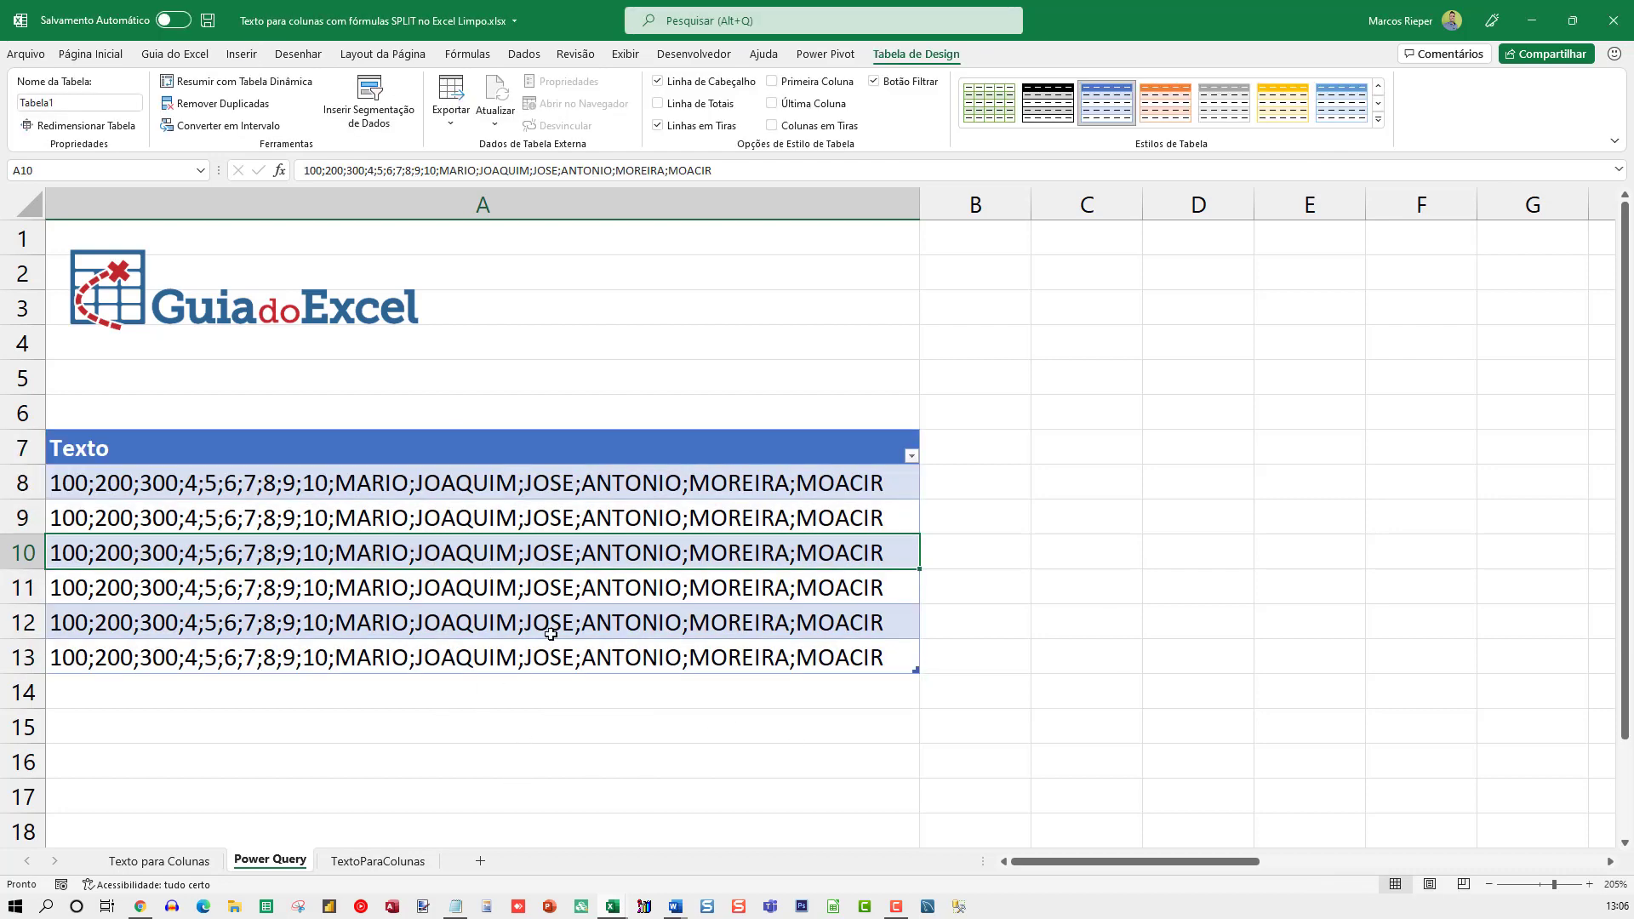
pyautogui.click(521, 56)
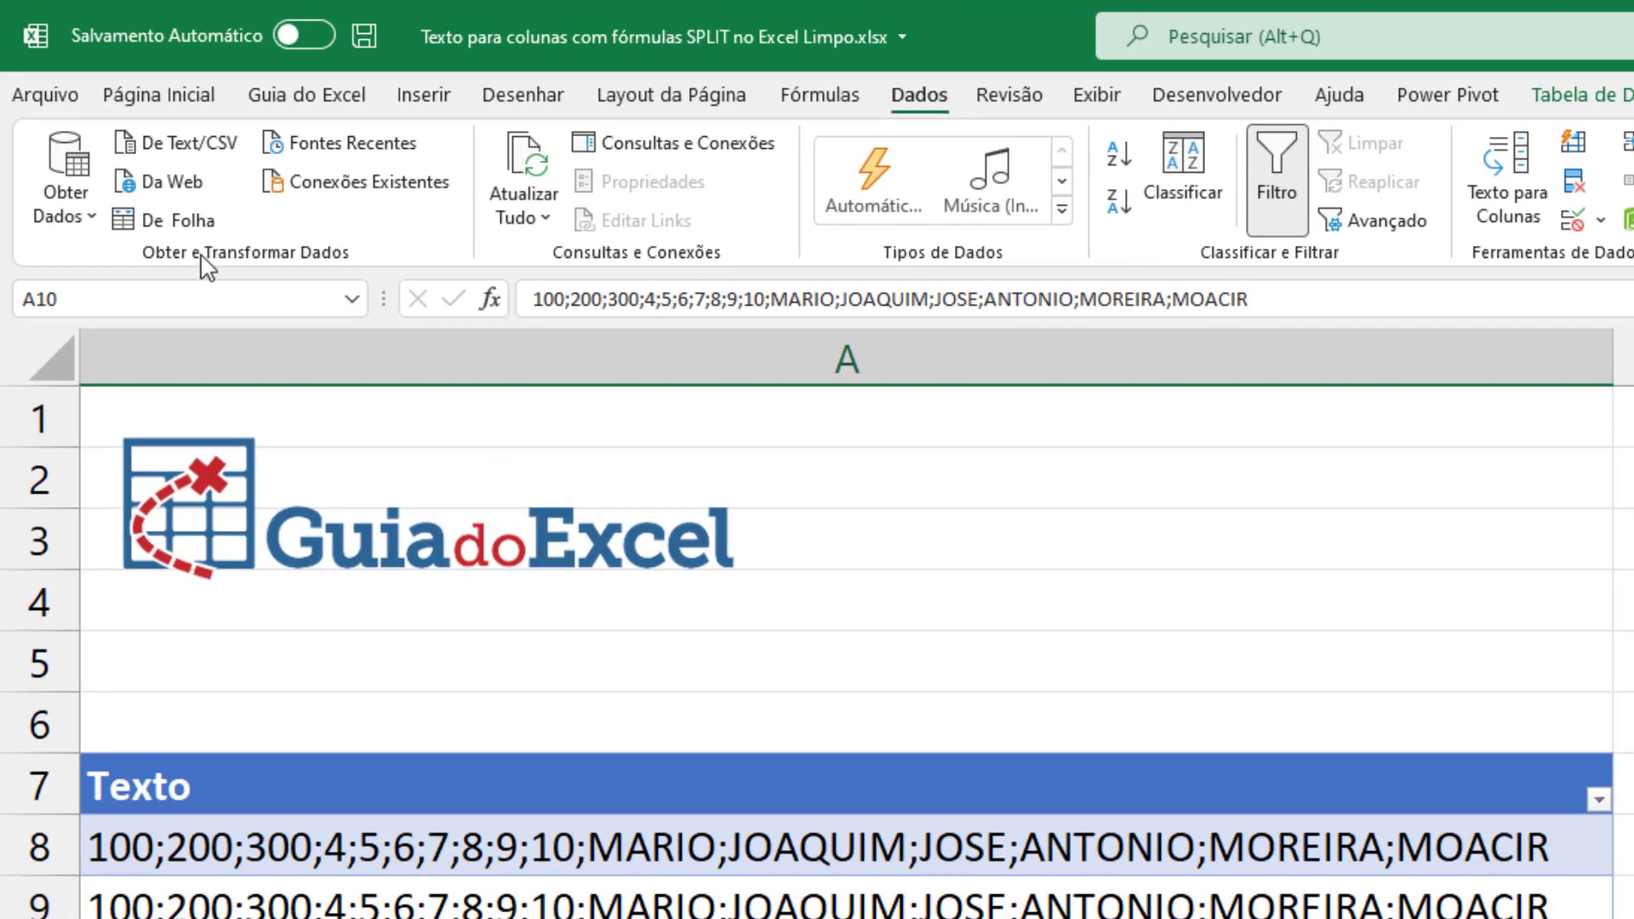
pyautogui.click(161, 223)
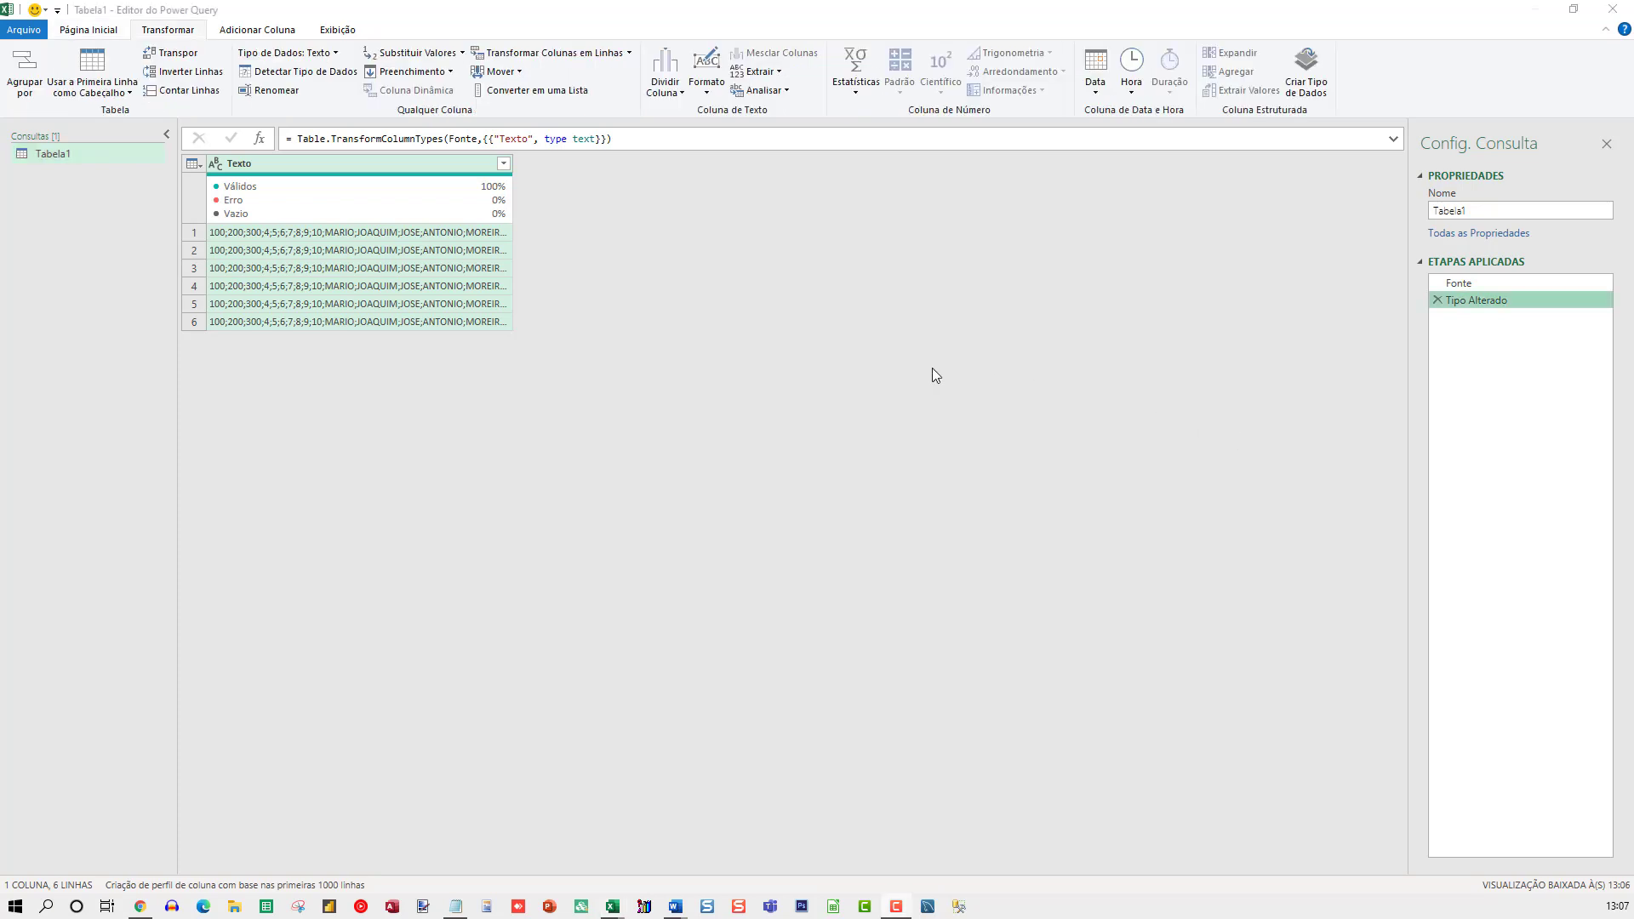
# Split the Texto column by the semicolon delimiter at each occurrence
pyautogui.hotkey('ctrl', 'shift', '+')
pyautogui.hotkey('ctrl', 'shift', '+')
pyautogui.hotkey('ctrl', 'shift', '+')
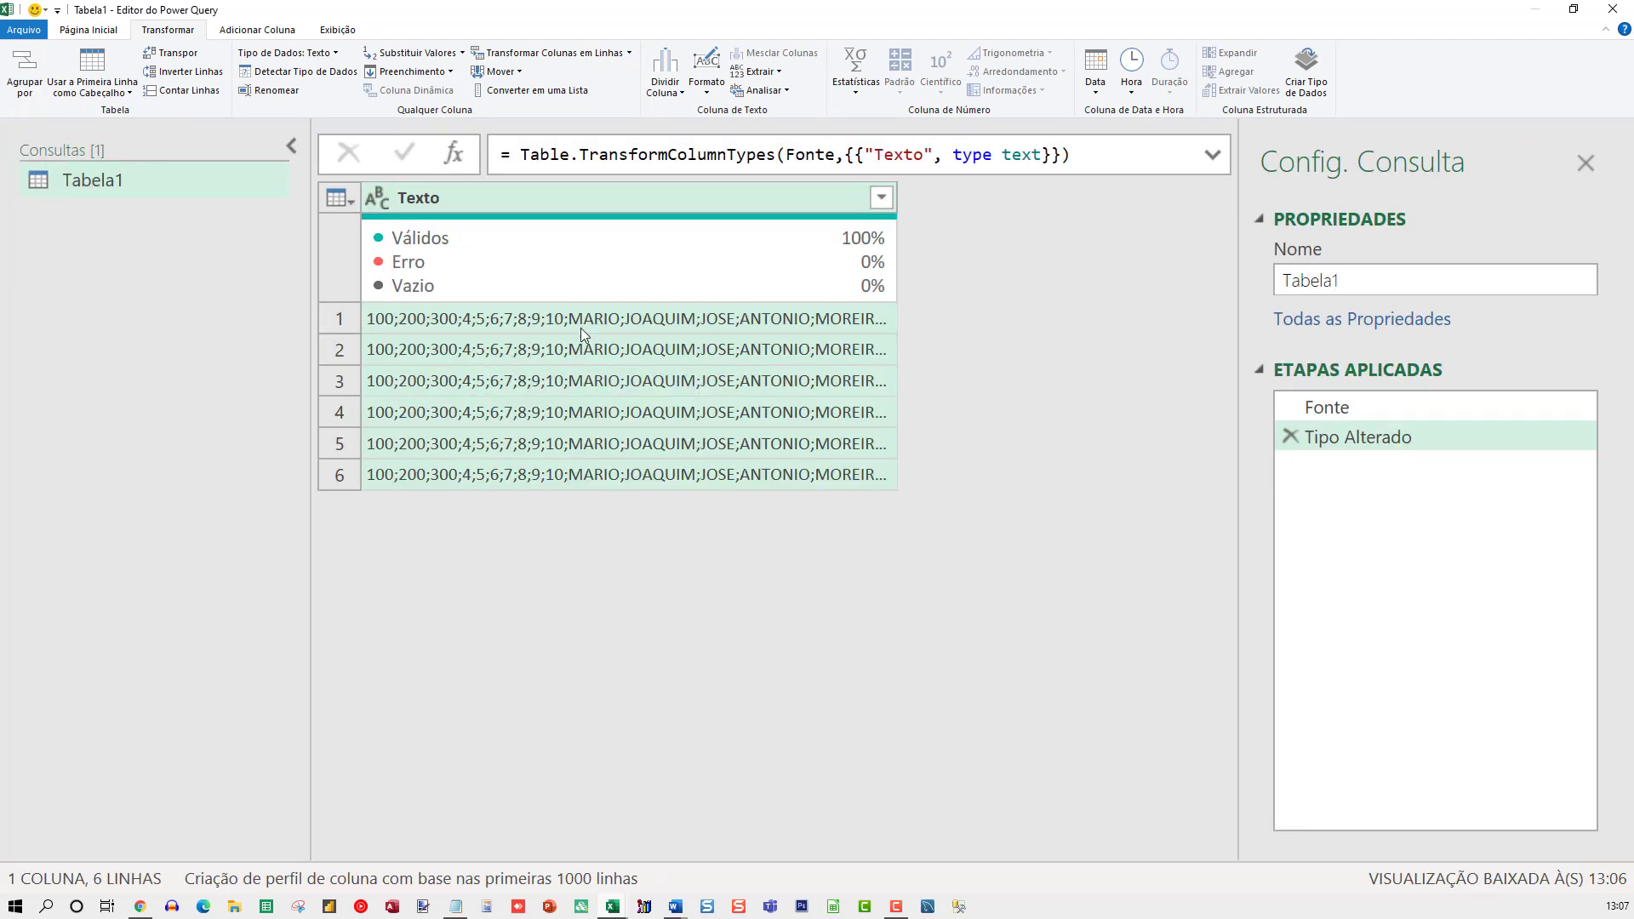
pyautogui.moveTo(671, 231)
pyautogui.click(665, 88)
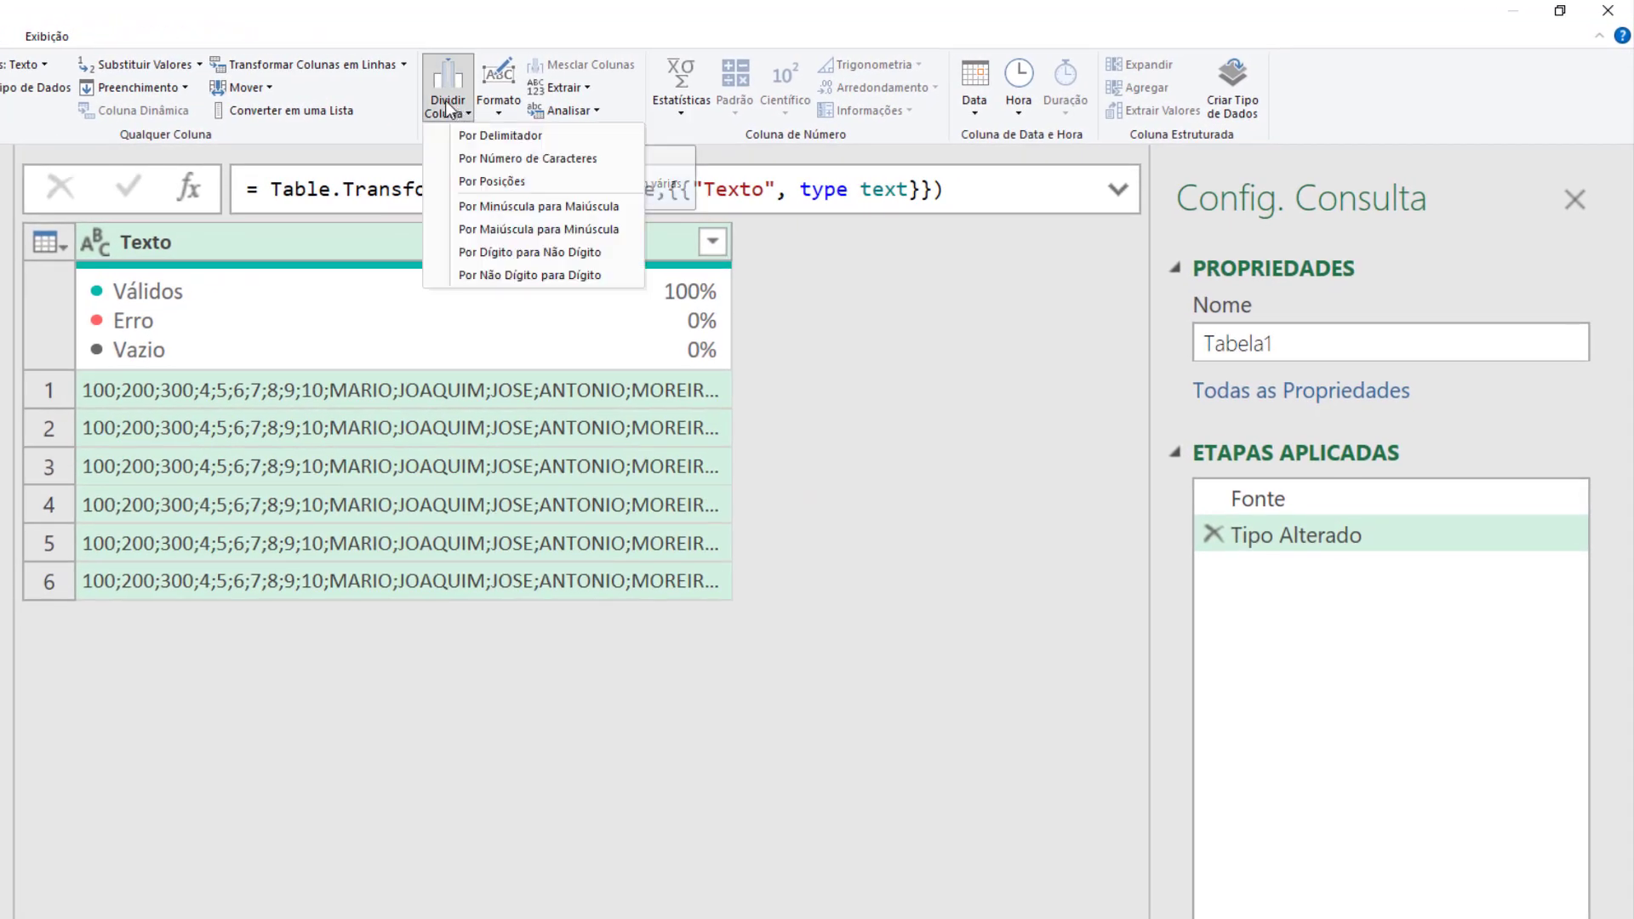
pyautogui.click(499, 140)
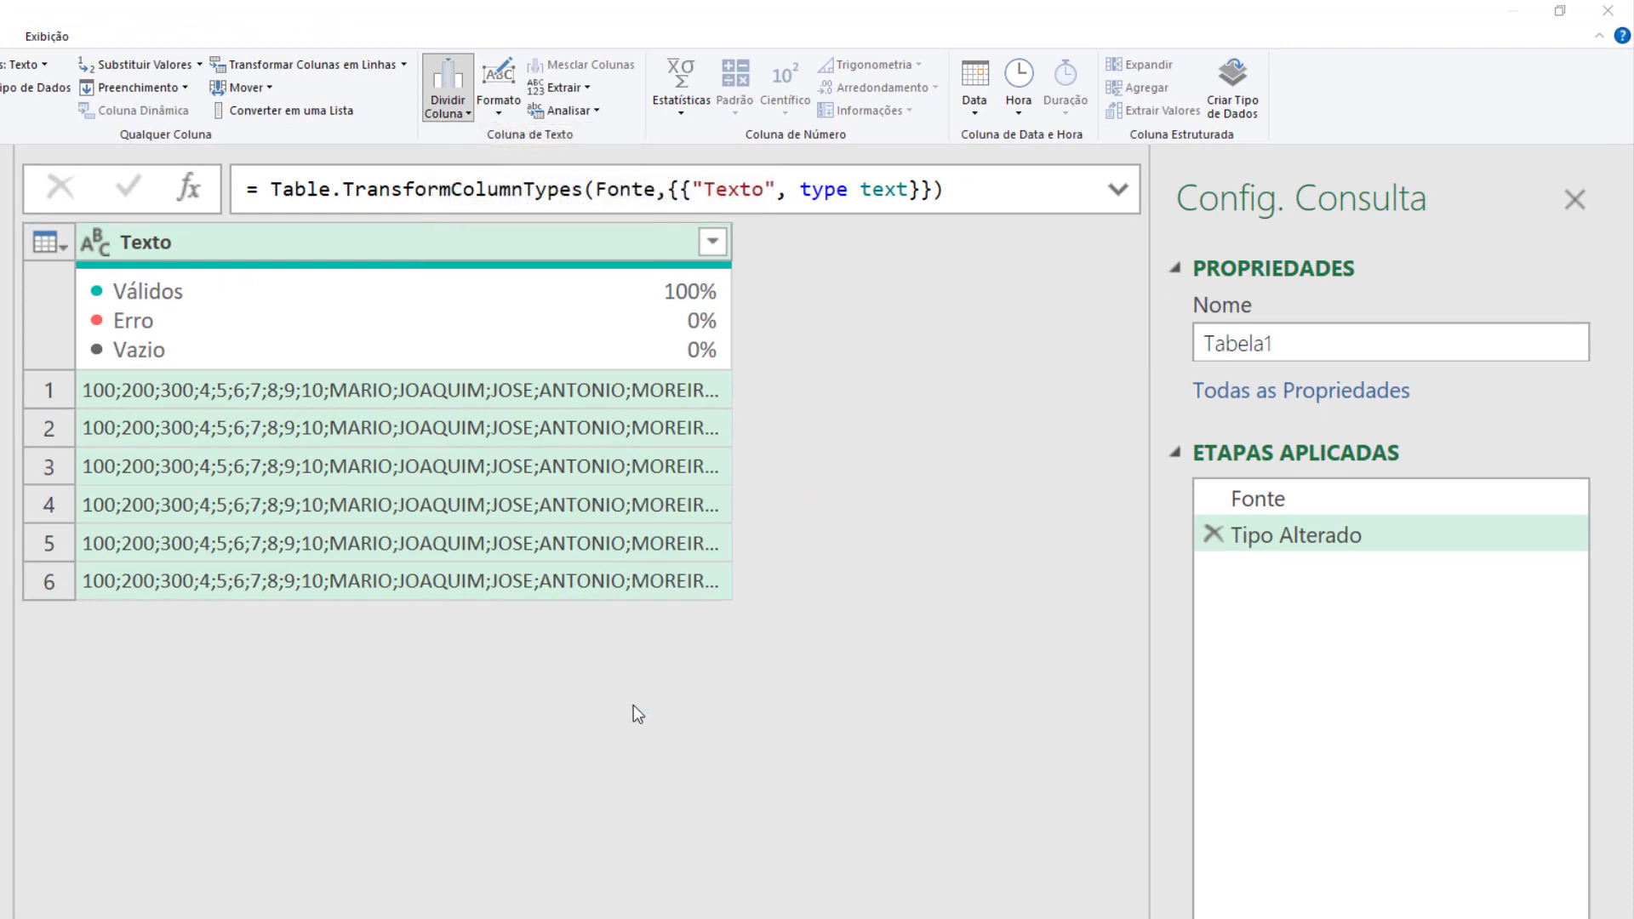
pyautogui.moveTo(565, 339); pyautogui.dragTo(374, 461)
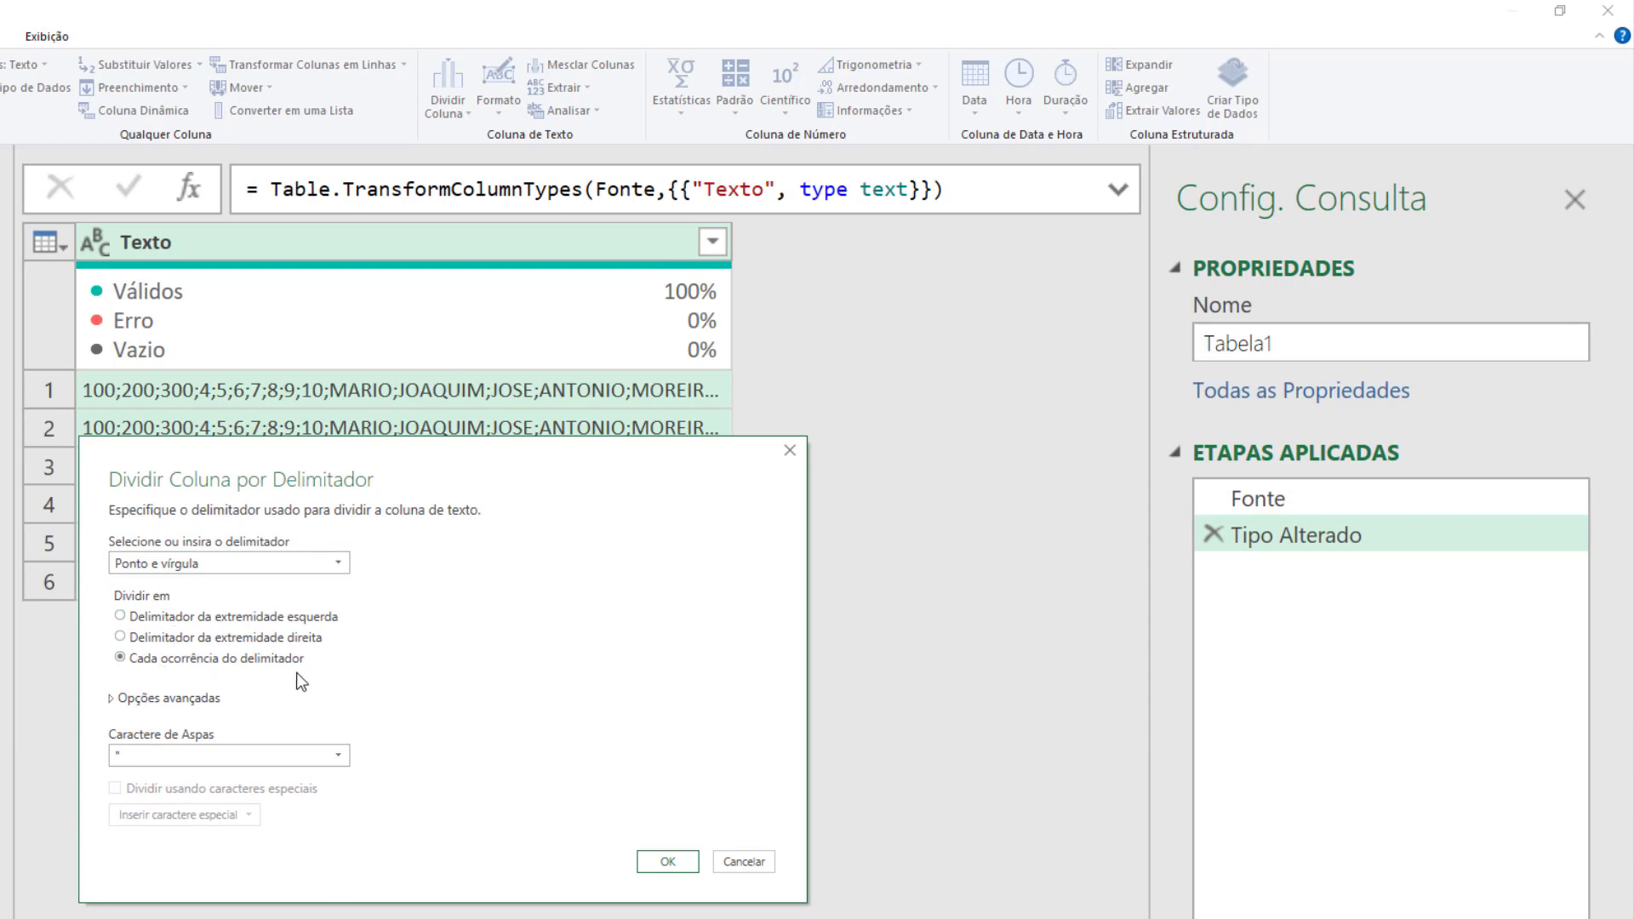
pyautogui.click(671, 861)
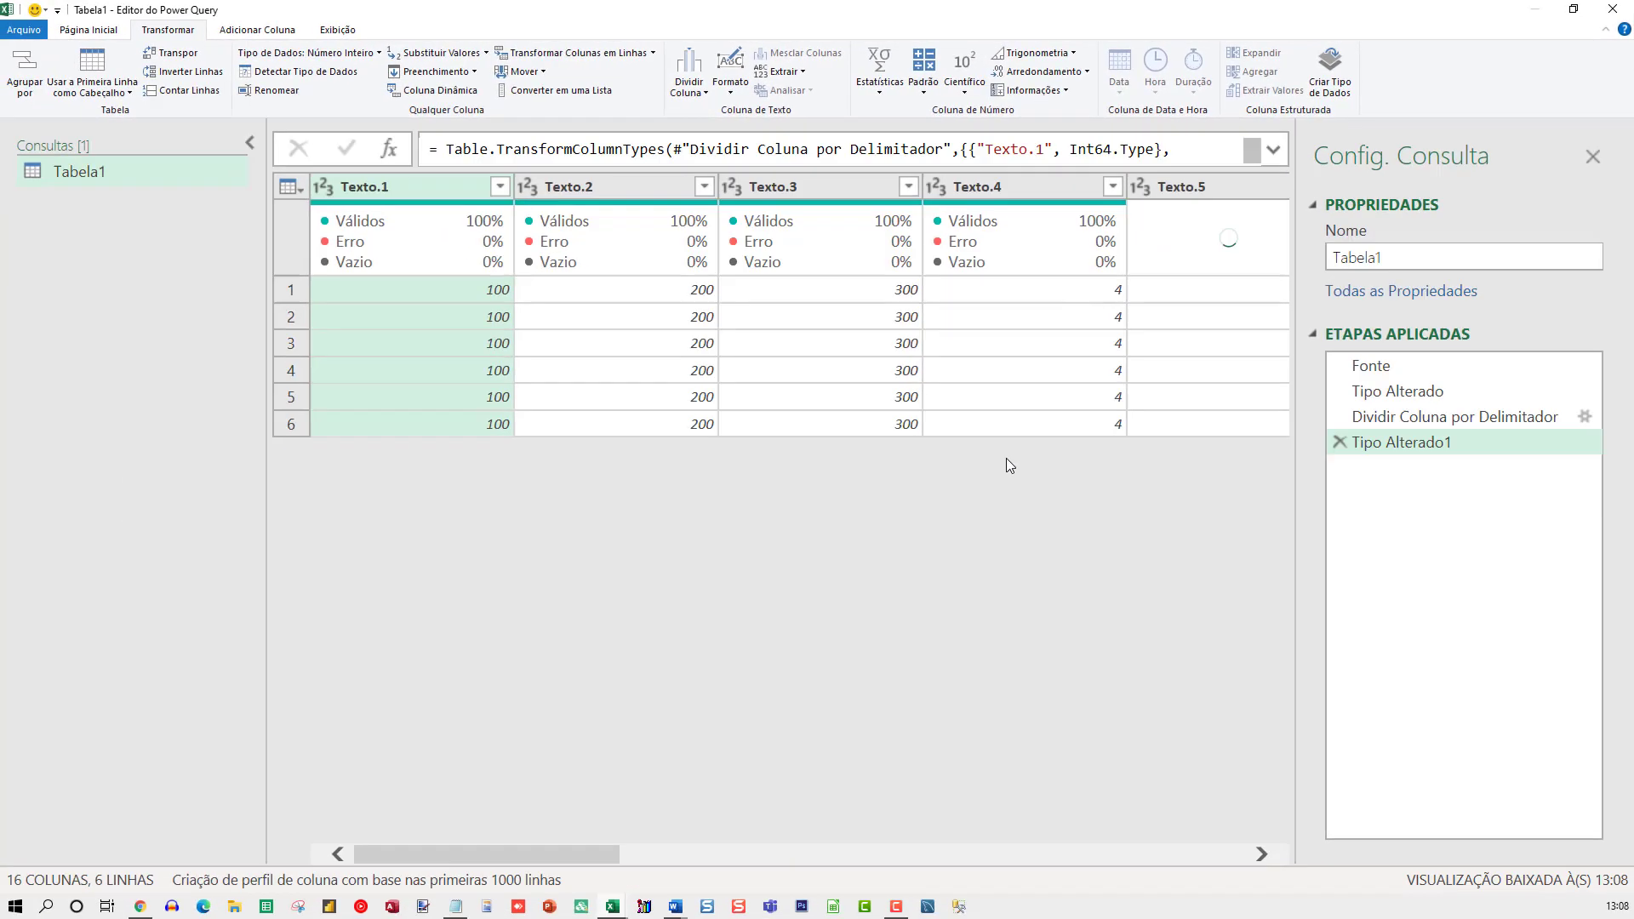
pyautogui.moveTo(679, 861); pyautogui.dragTo(686, 720)
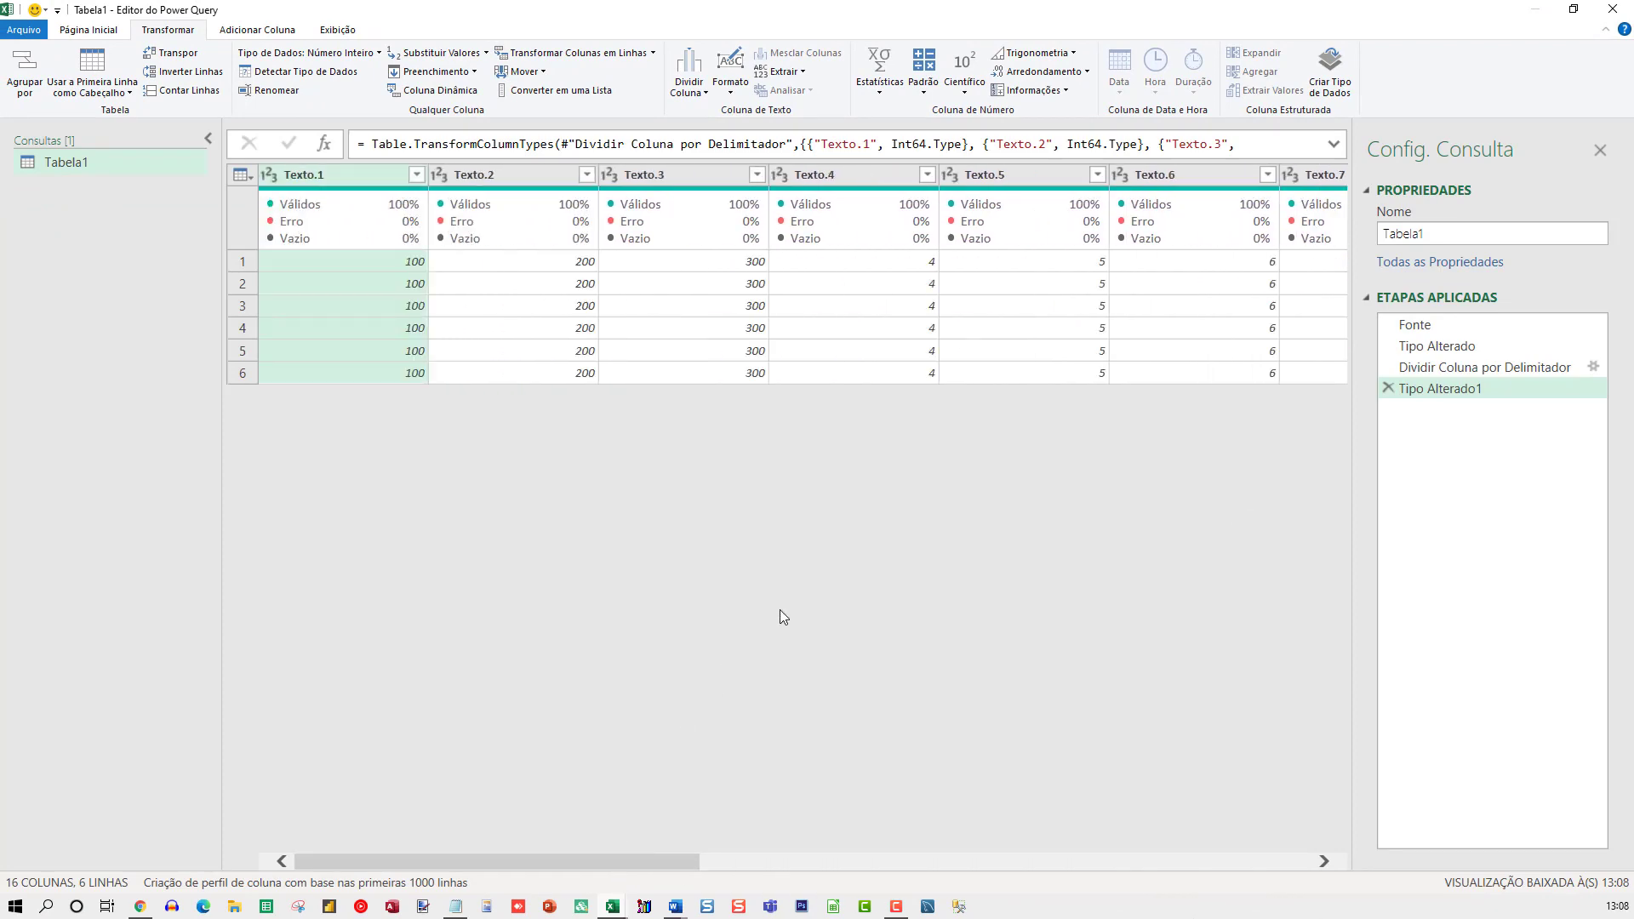
pyautogui.hotkey('ctrl', 'shift', '+')
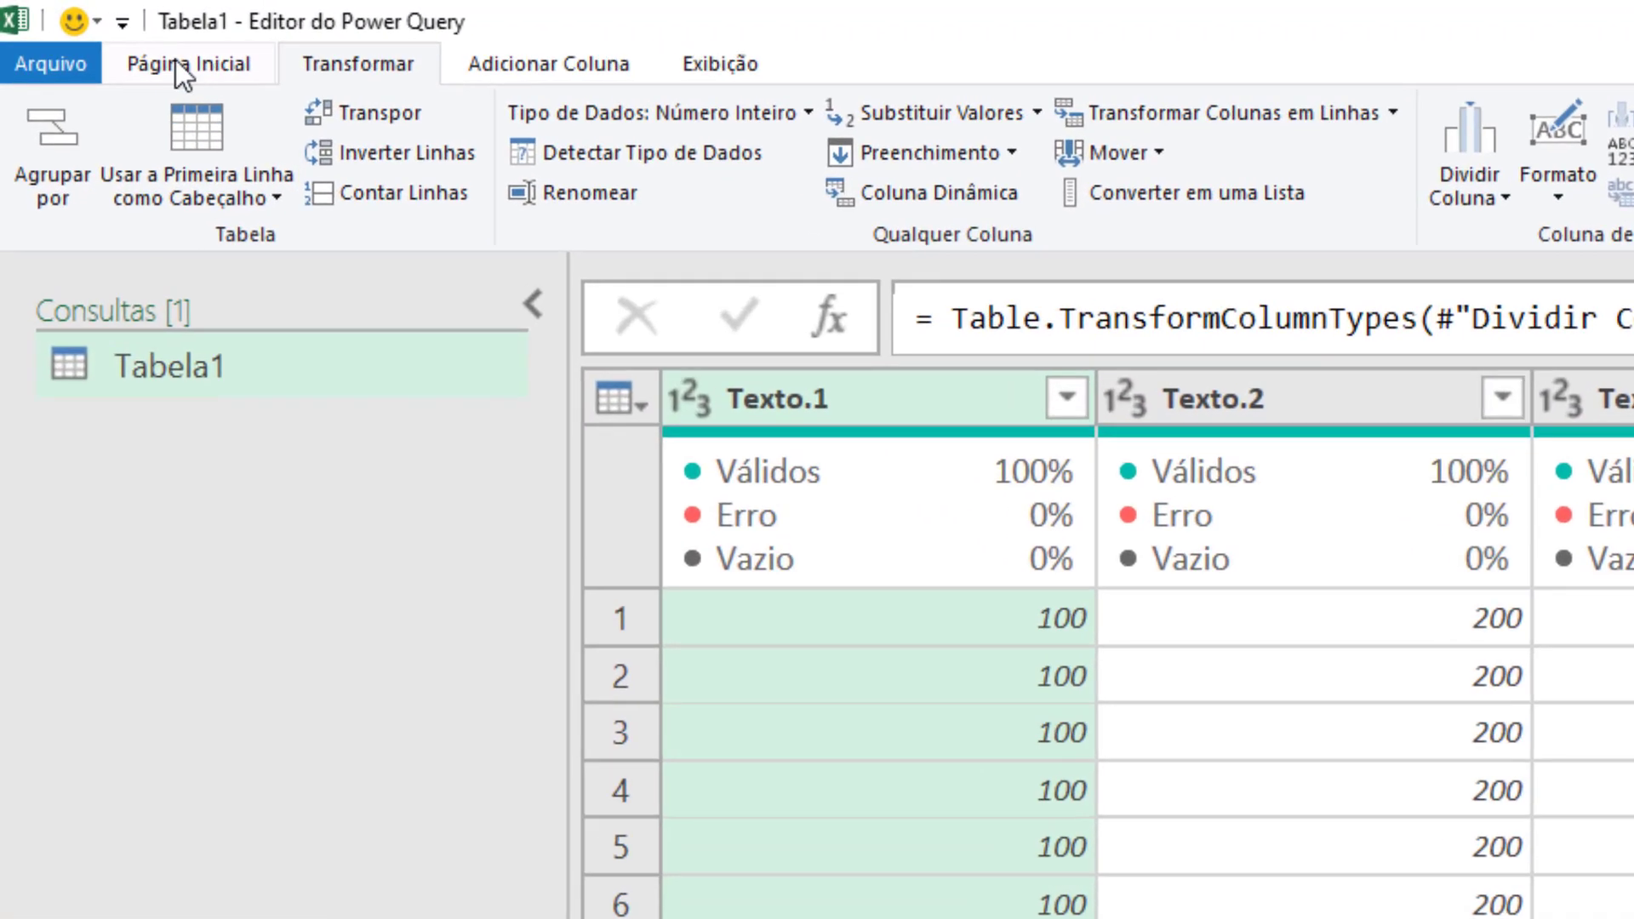
# Close the Power Query Editor and load the Tabela1 query as a connection only
pyautogui.click(83, 28)
pyautogui.click(58, 198)
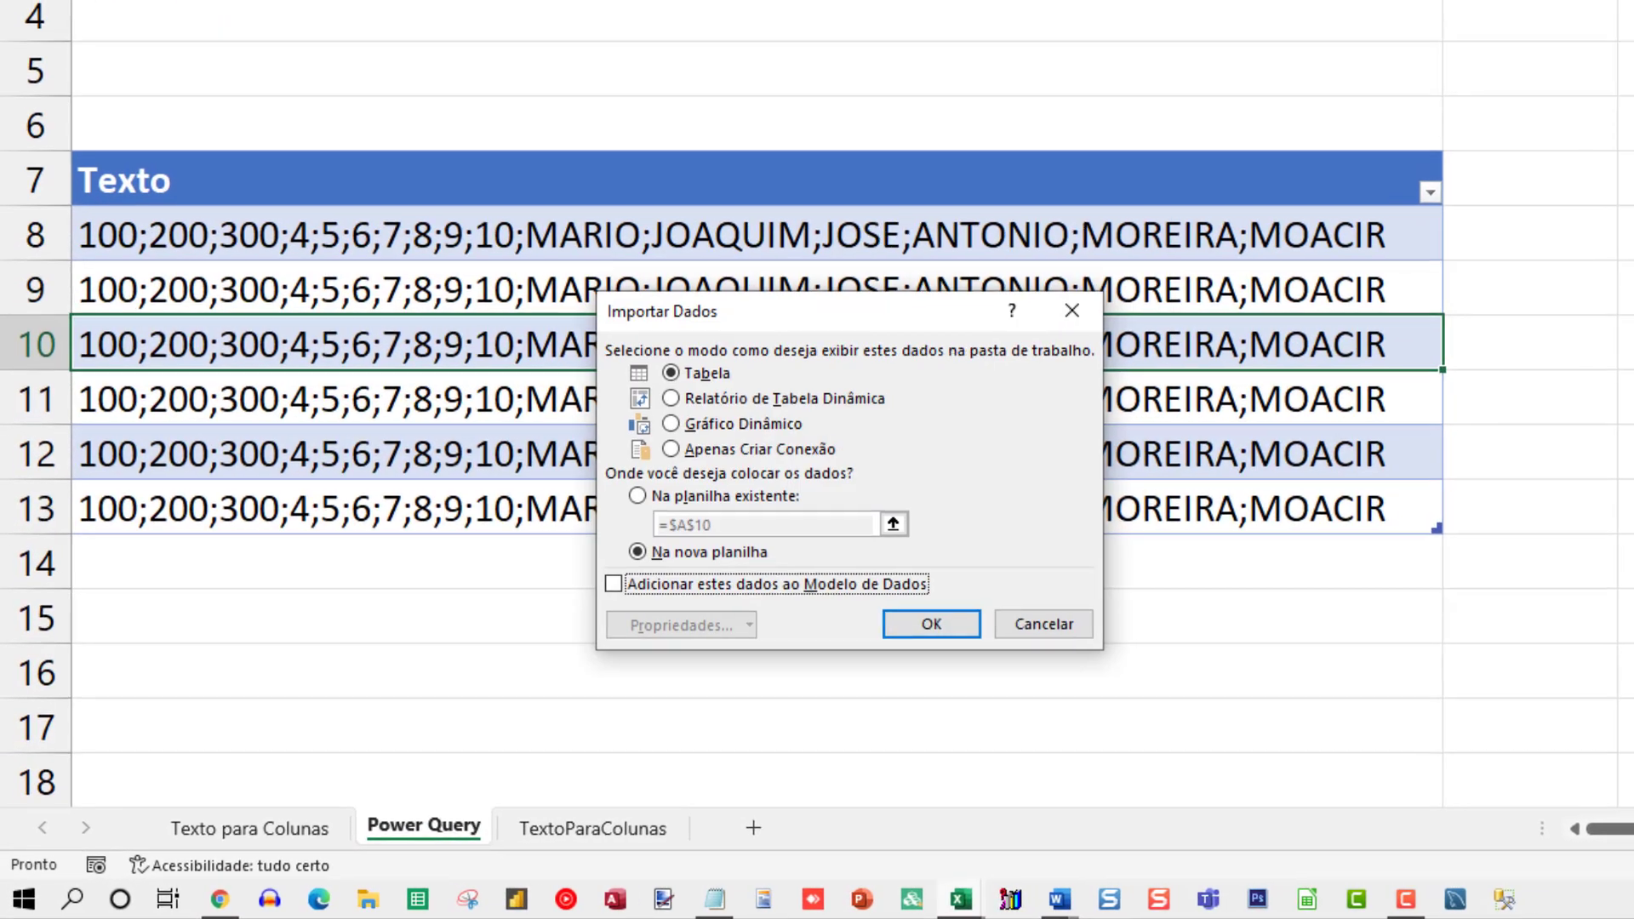
pyautogui.click(696, 449)
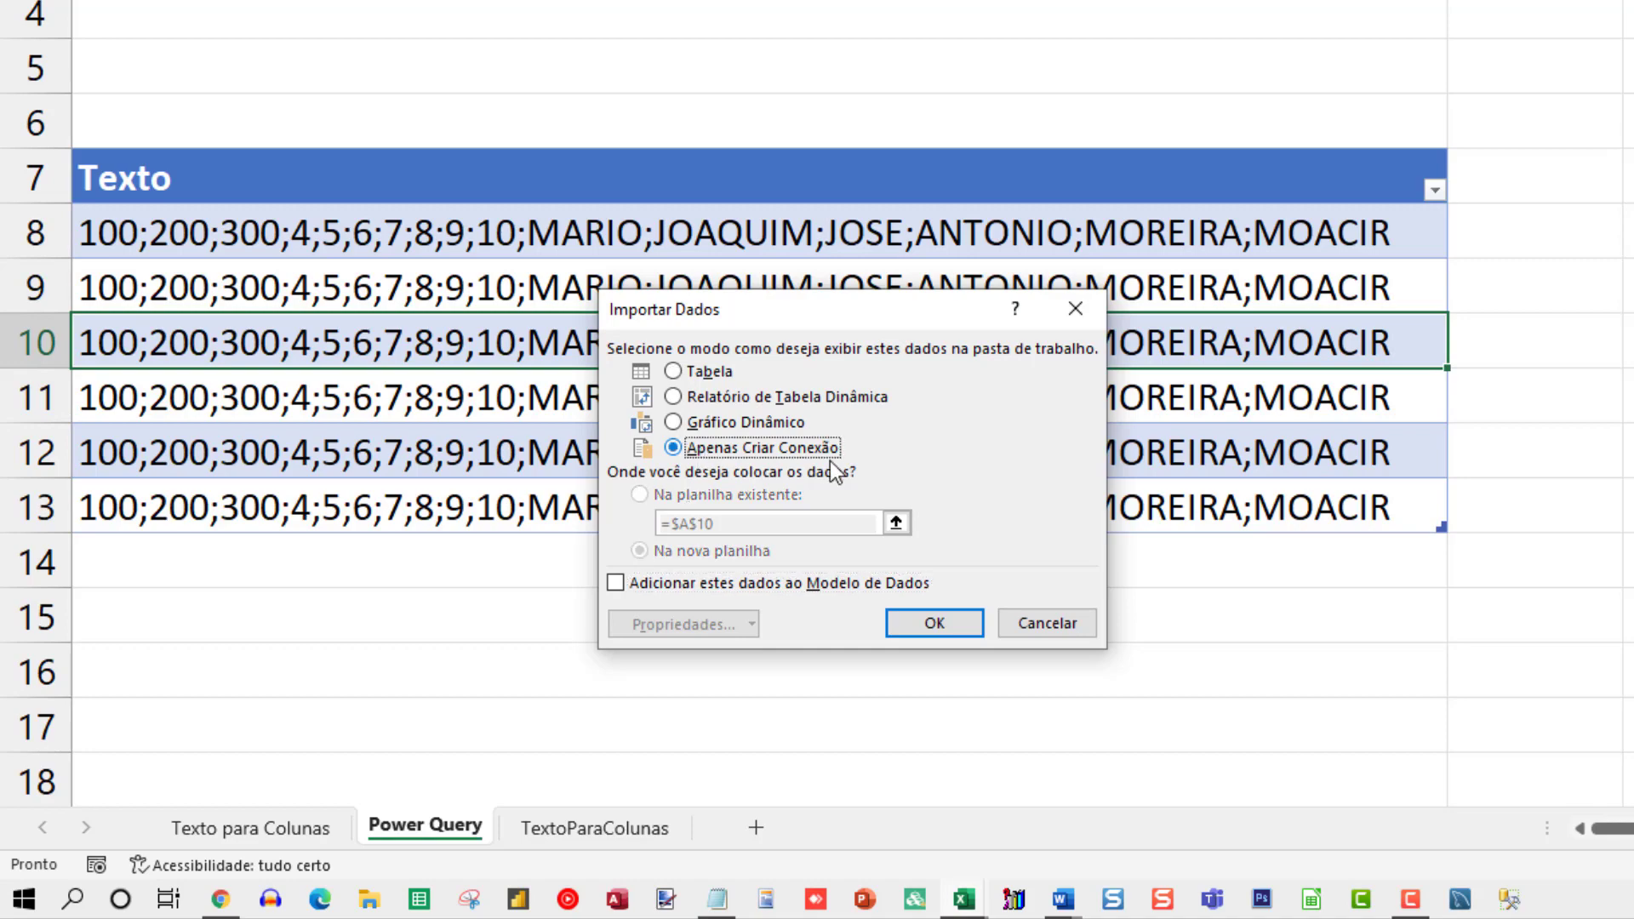
pyautogui.click(935, 622)
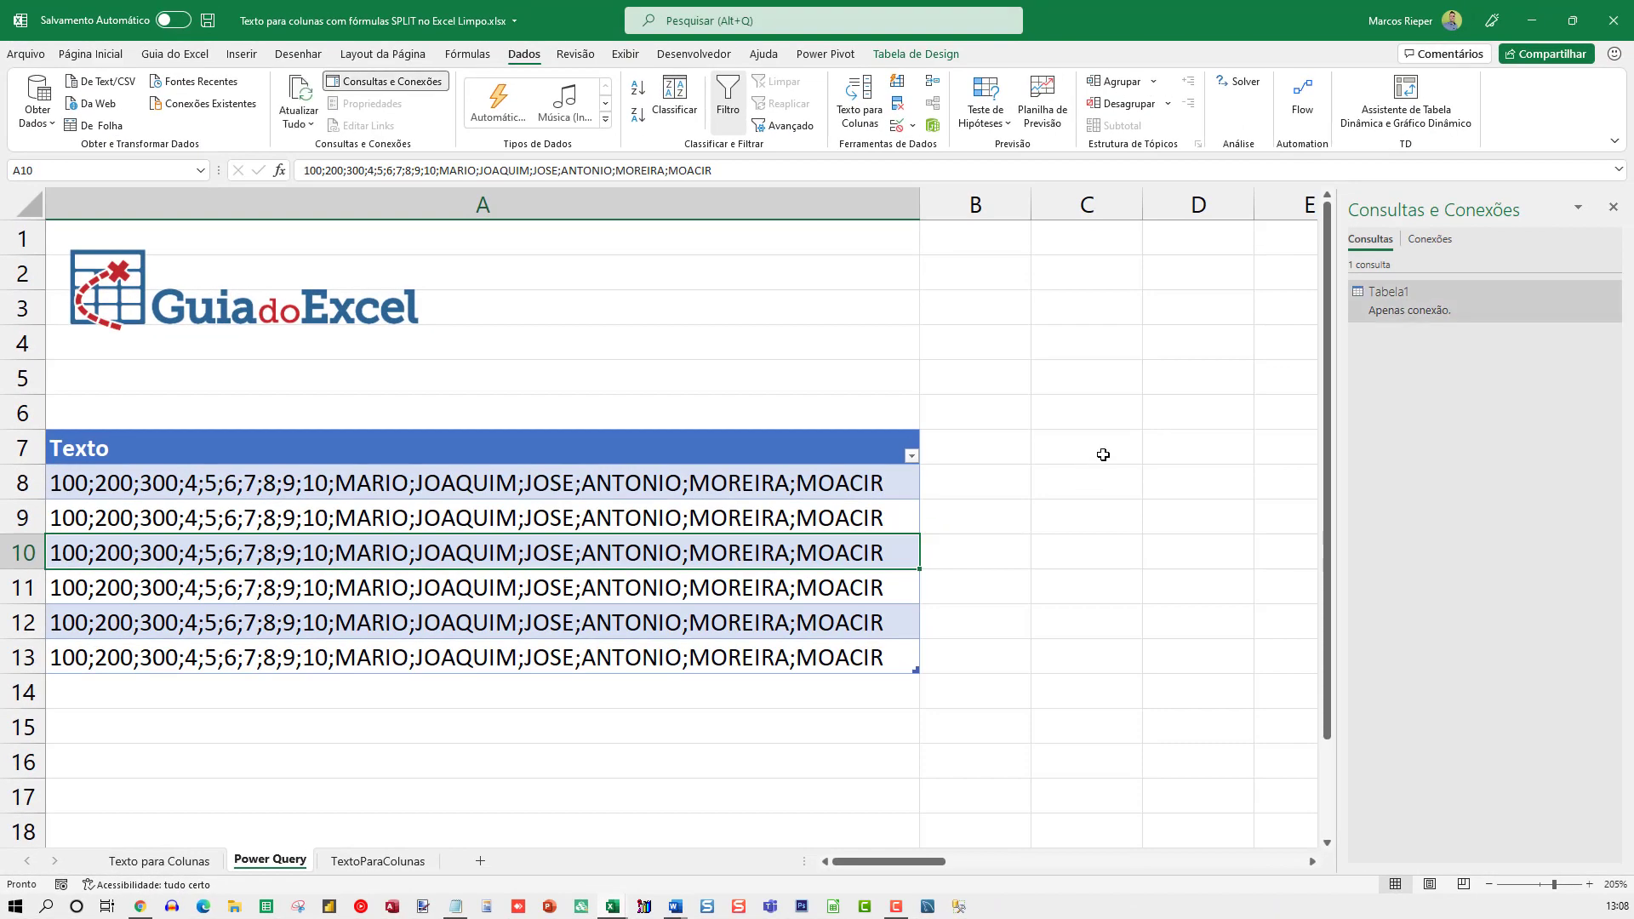
# Load the Tabela1 query as a table into the existing Power Query sheet, starting at cell C7
pyautogui.click(1103, 454)
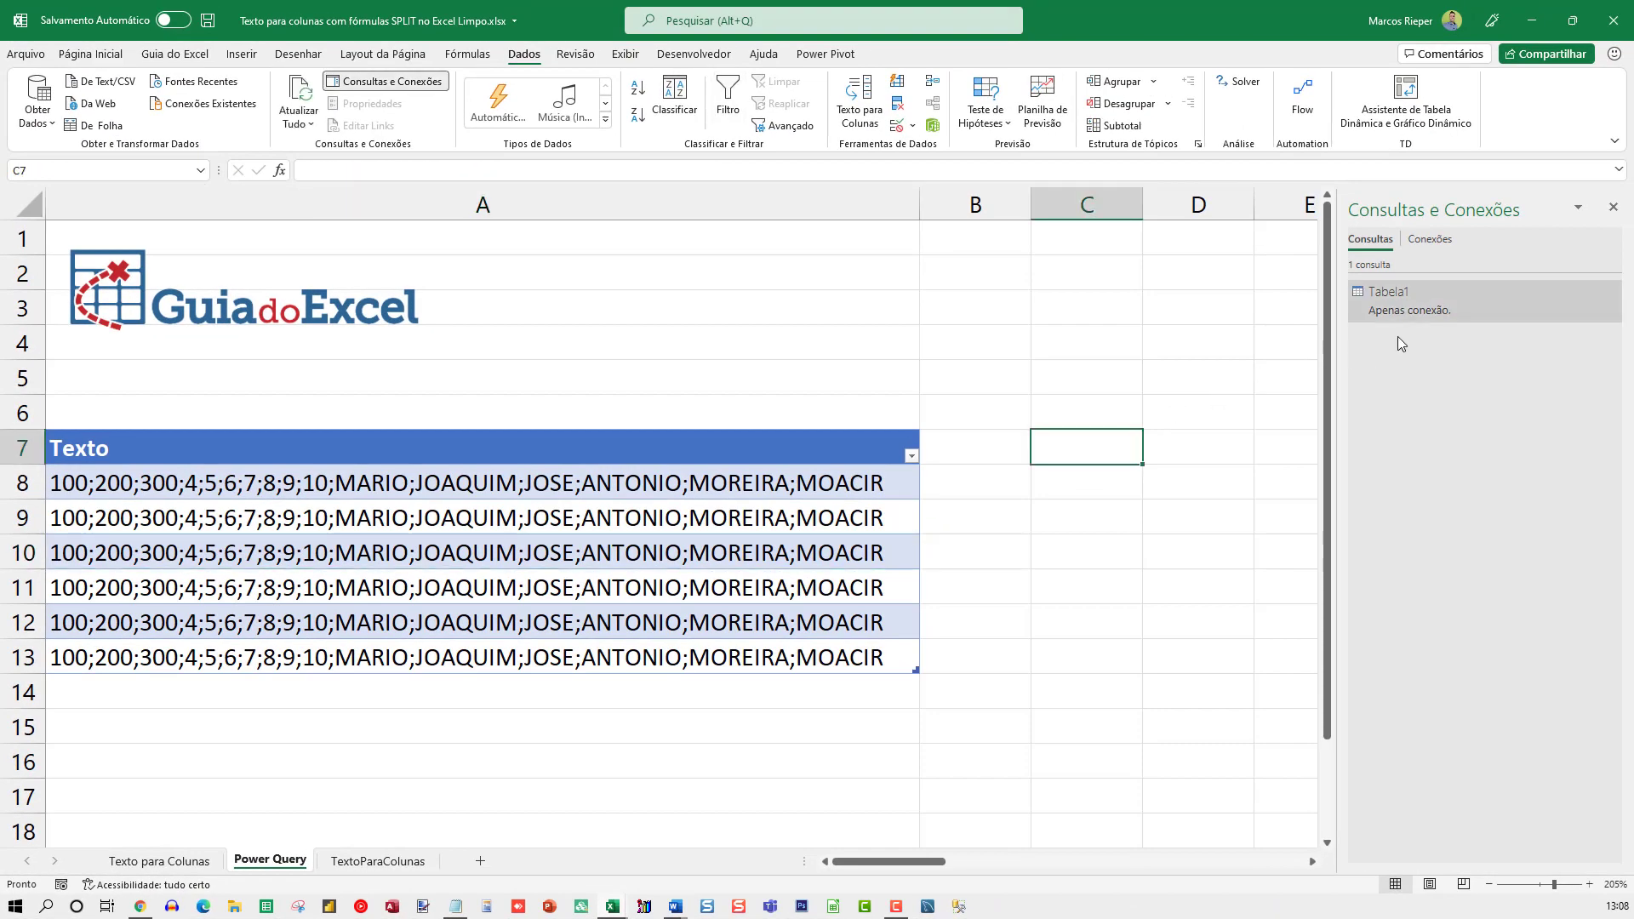
pyautogui.rightClick(1428, 290)
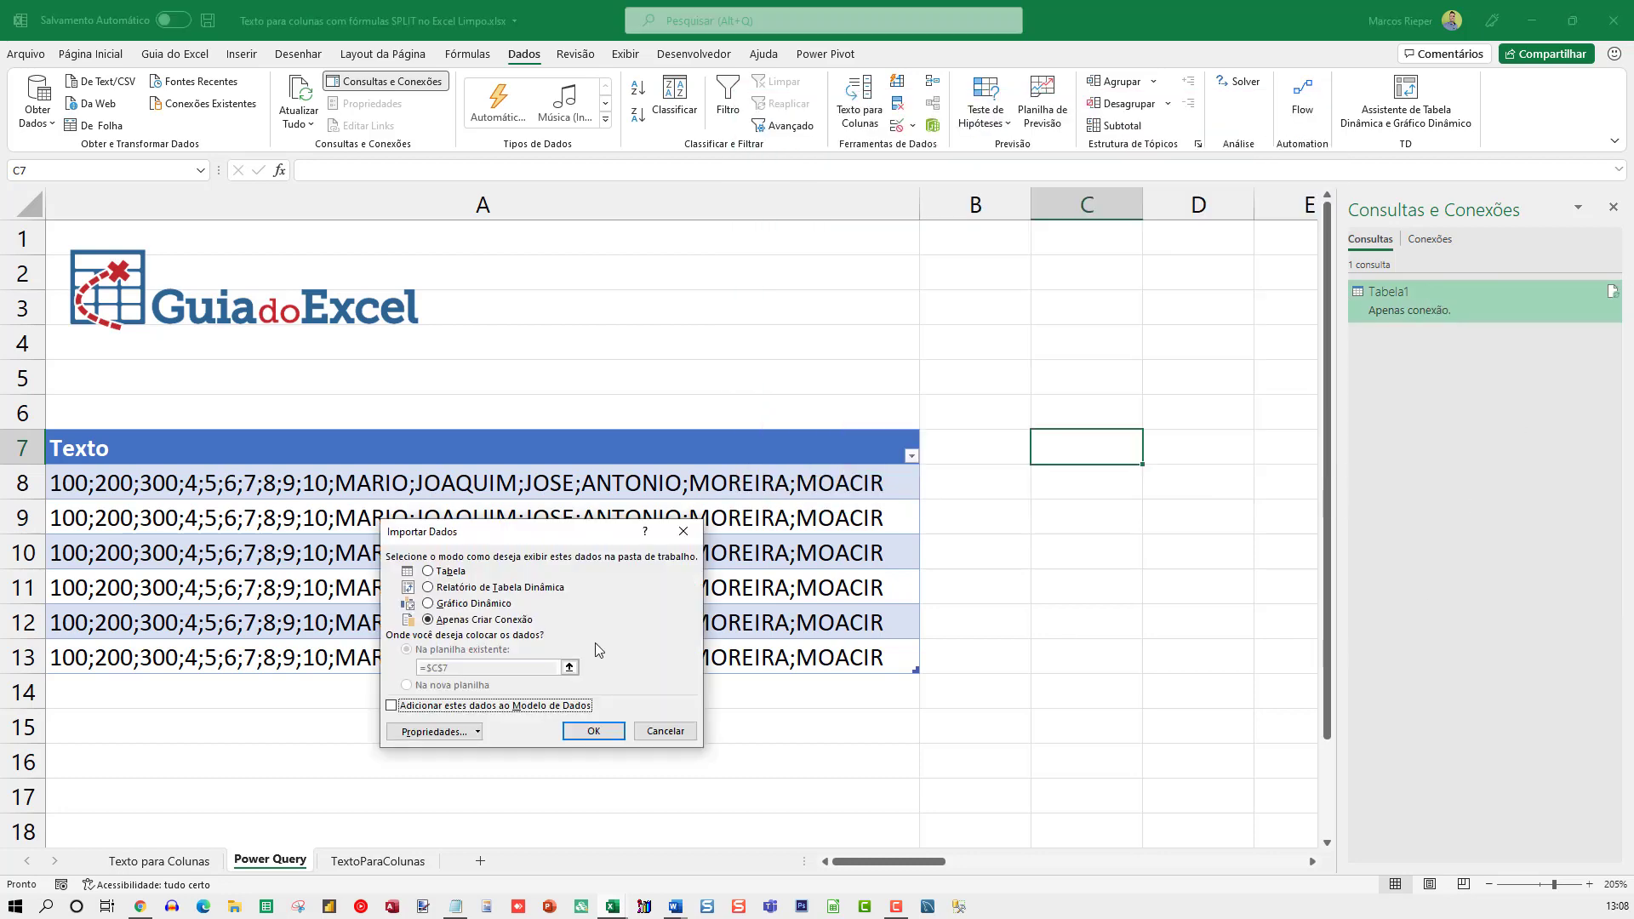
pyautogui.click(428, 571)
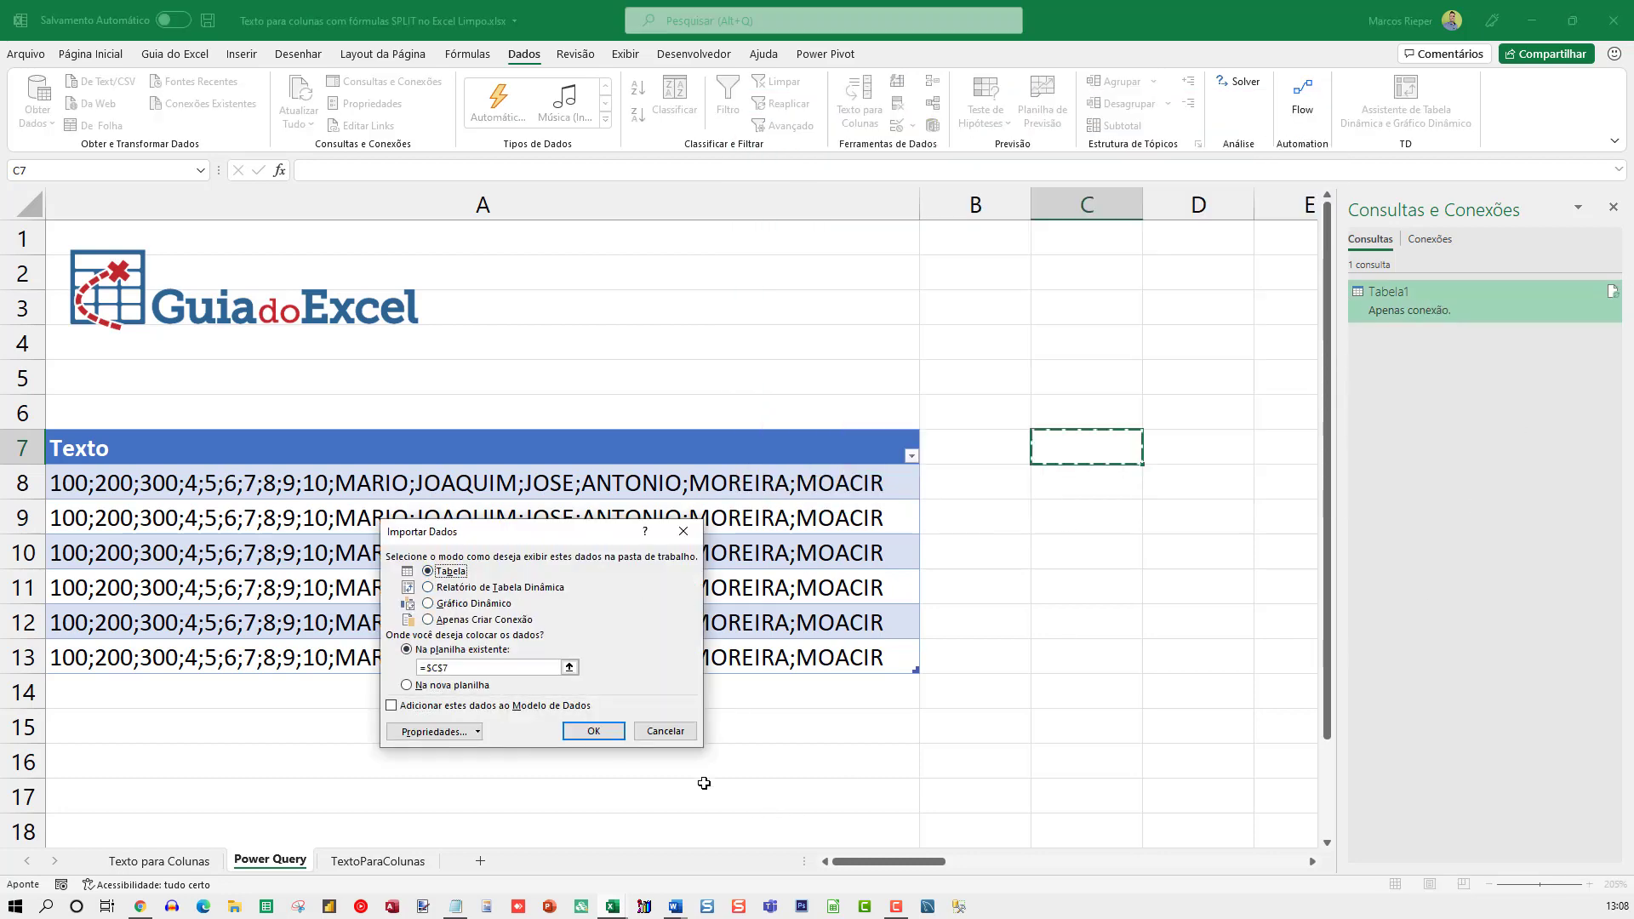
pyautogui.click(593, 731)
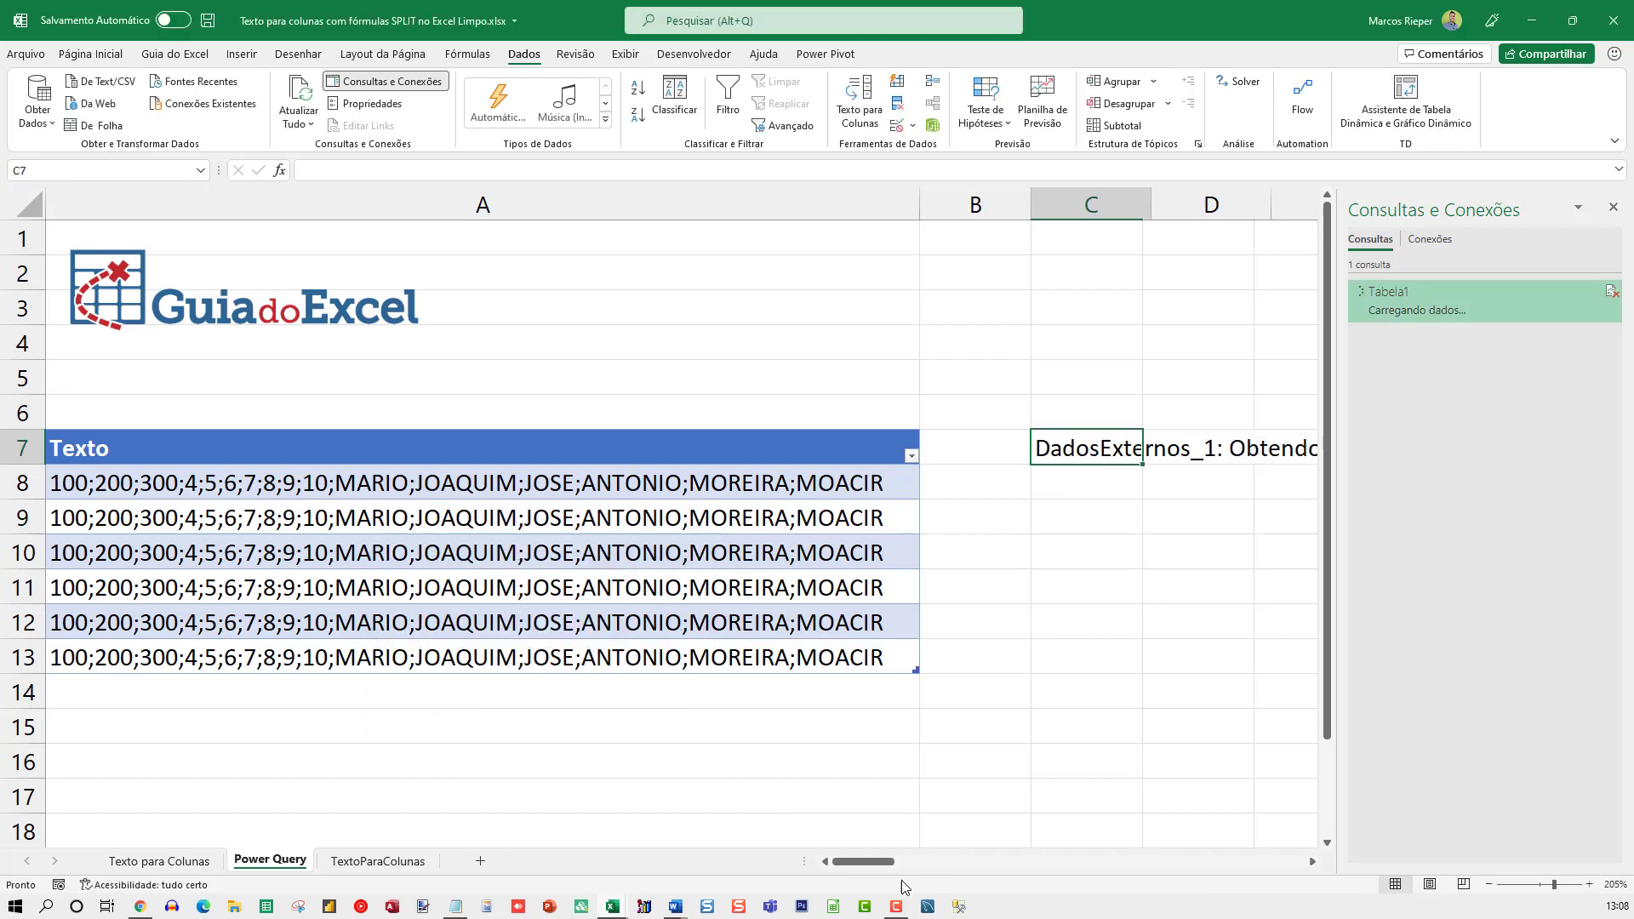
pyautogui.moveTo(866, 857); pyautogui.dragTo(960, 861)
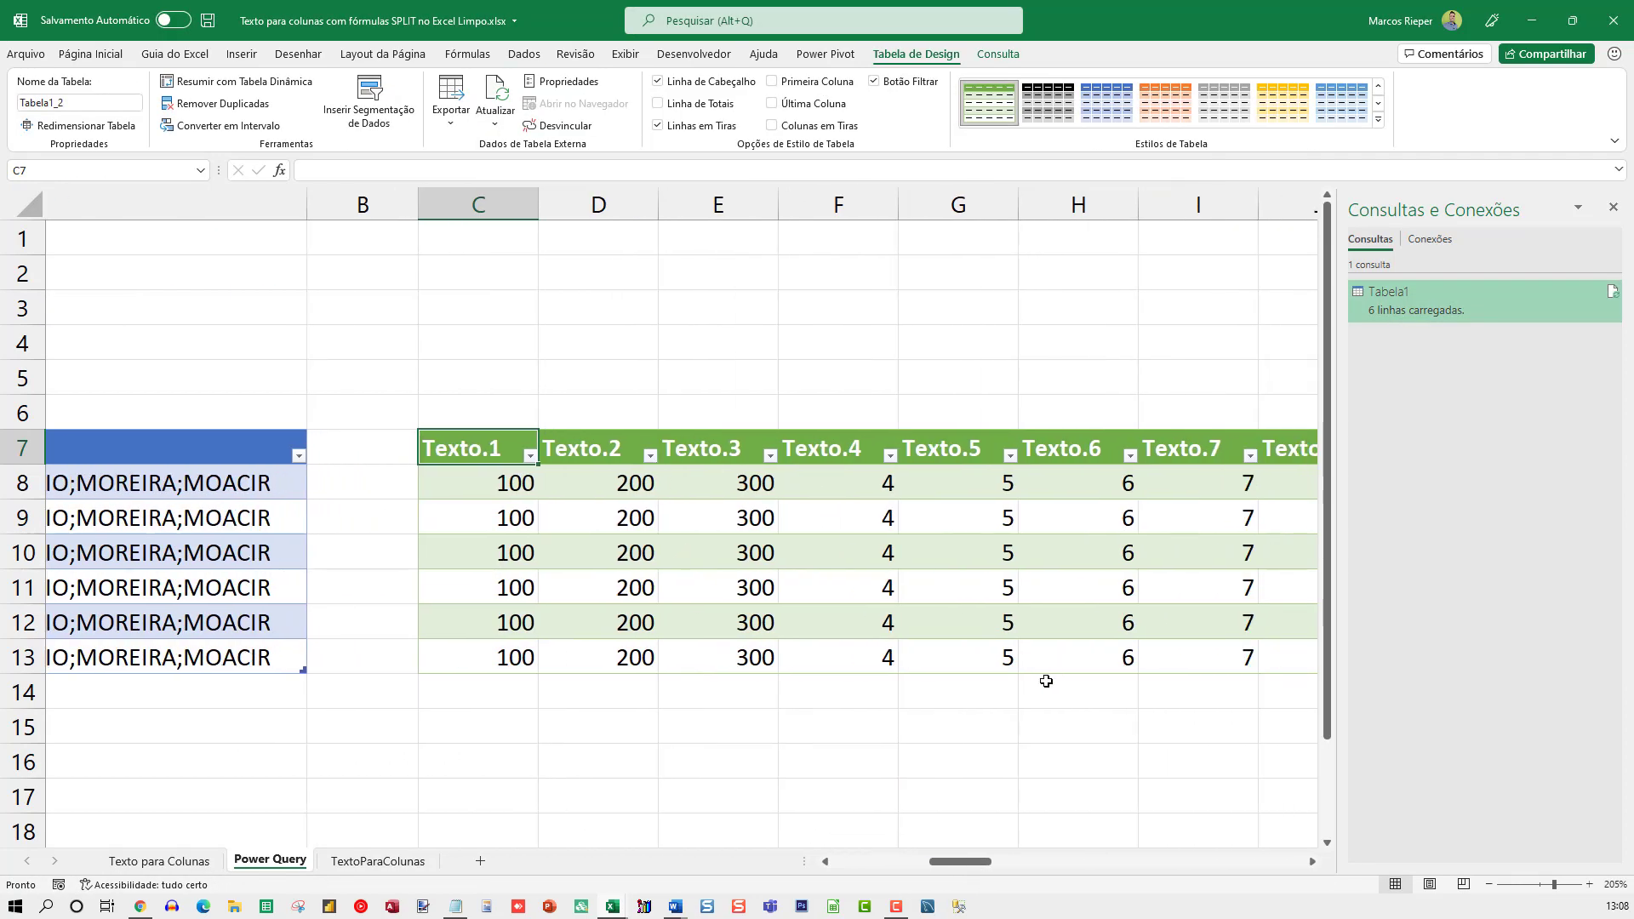
pyautogui.keyDown('ctrl'); pyautogui.scroll(-4, 1051, 676); pyautogui.keyUp('ctrl')
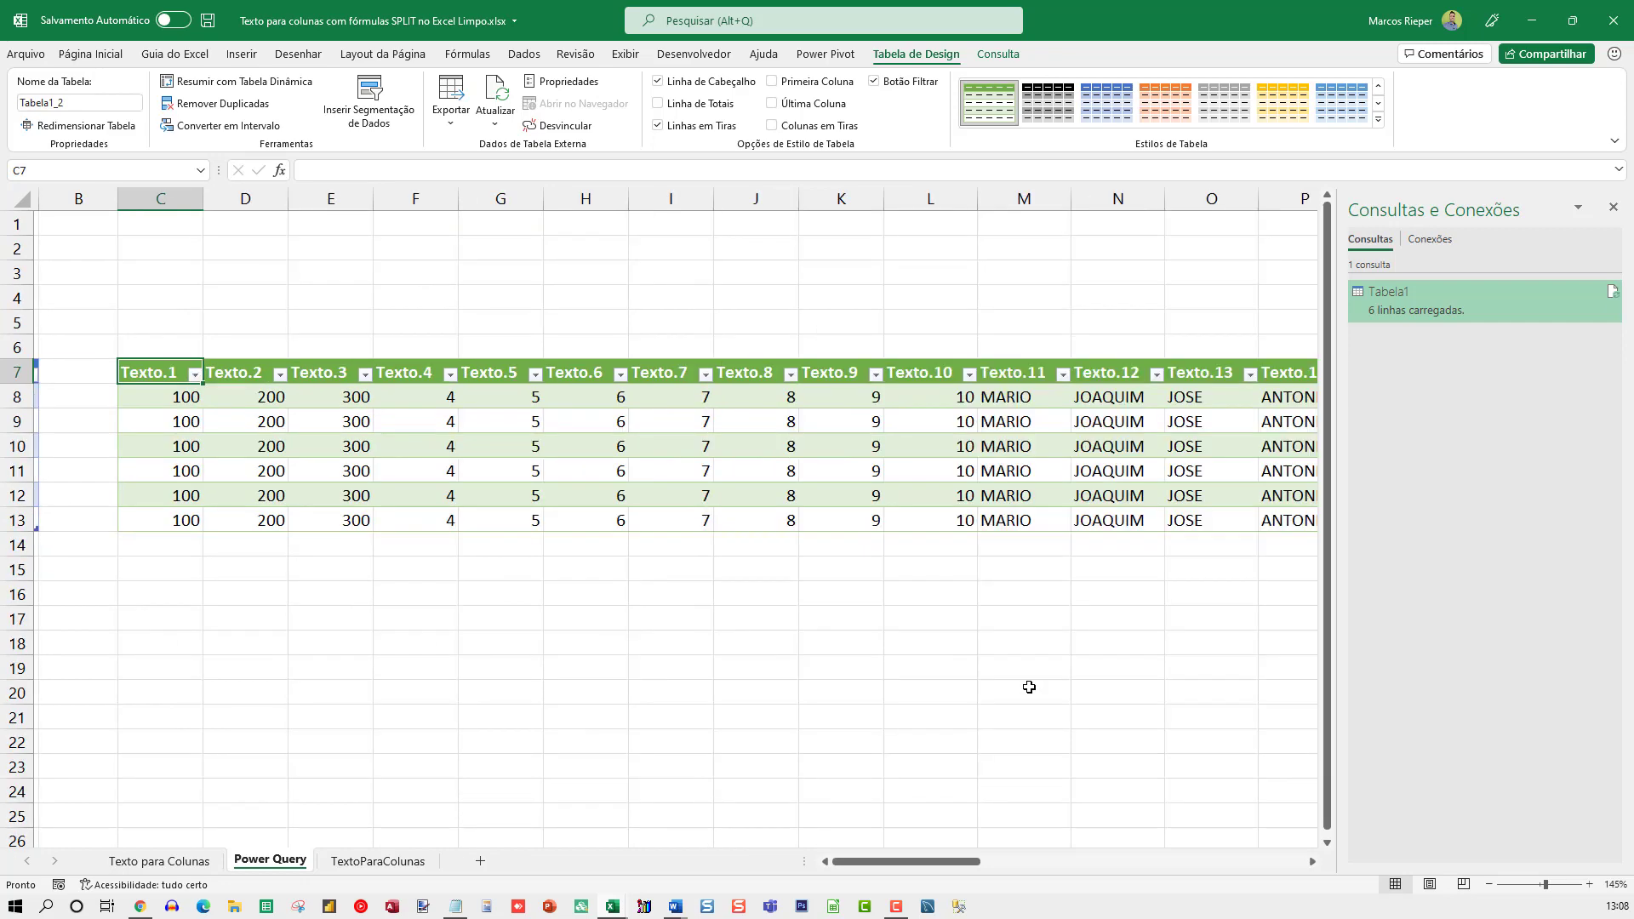
pyautogui.keyDown('ctrl'); pyautogui.scroll(-1, 991, 680); pyautogui.keyUp('ctrl')
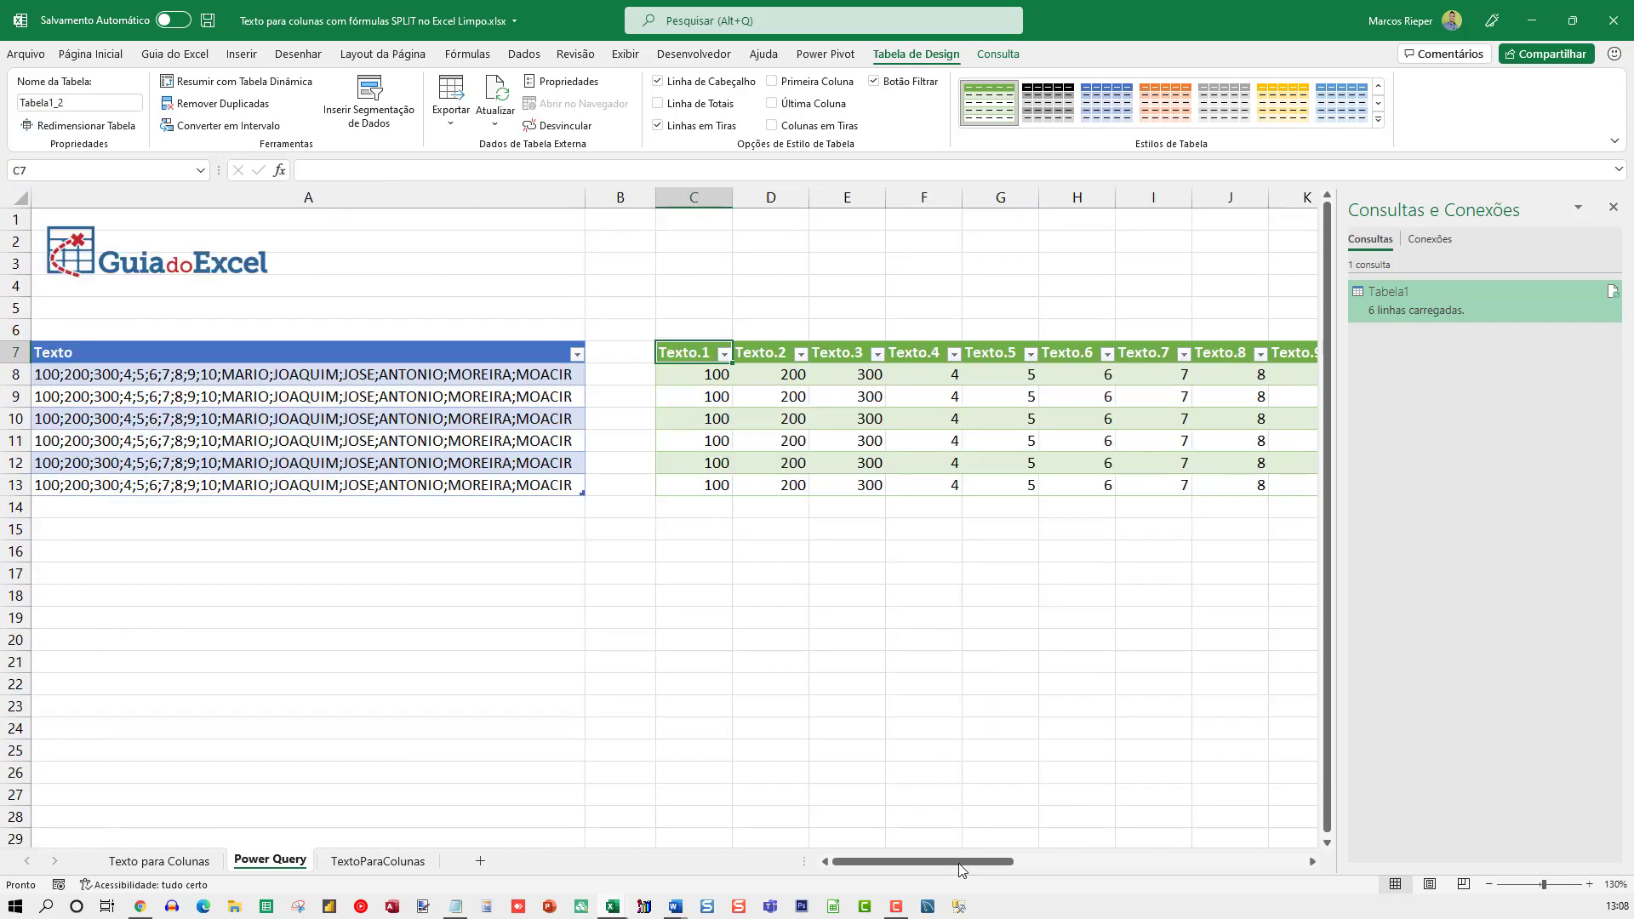
pyautogui.click(1613, 207)
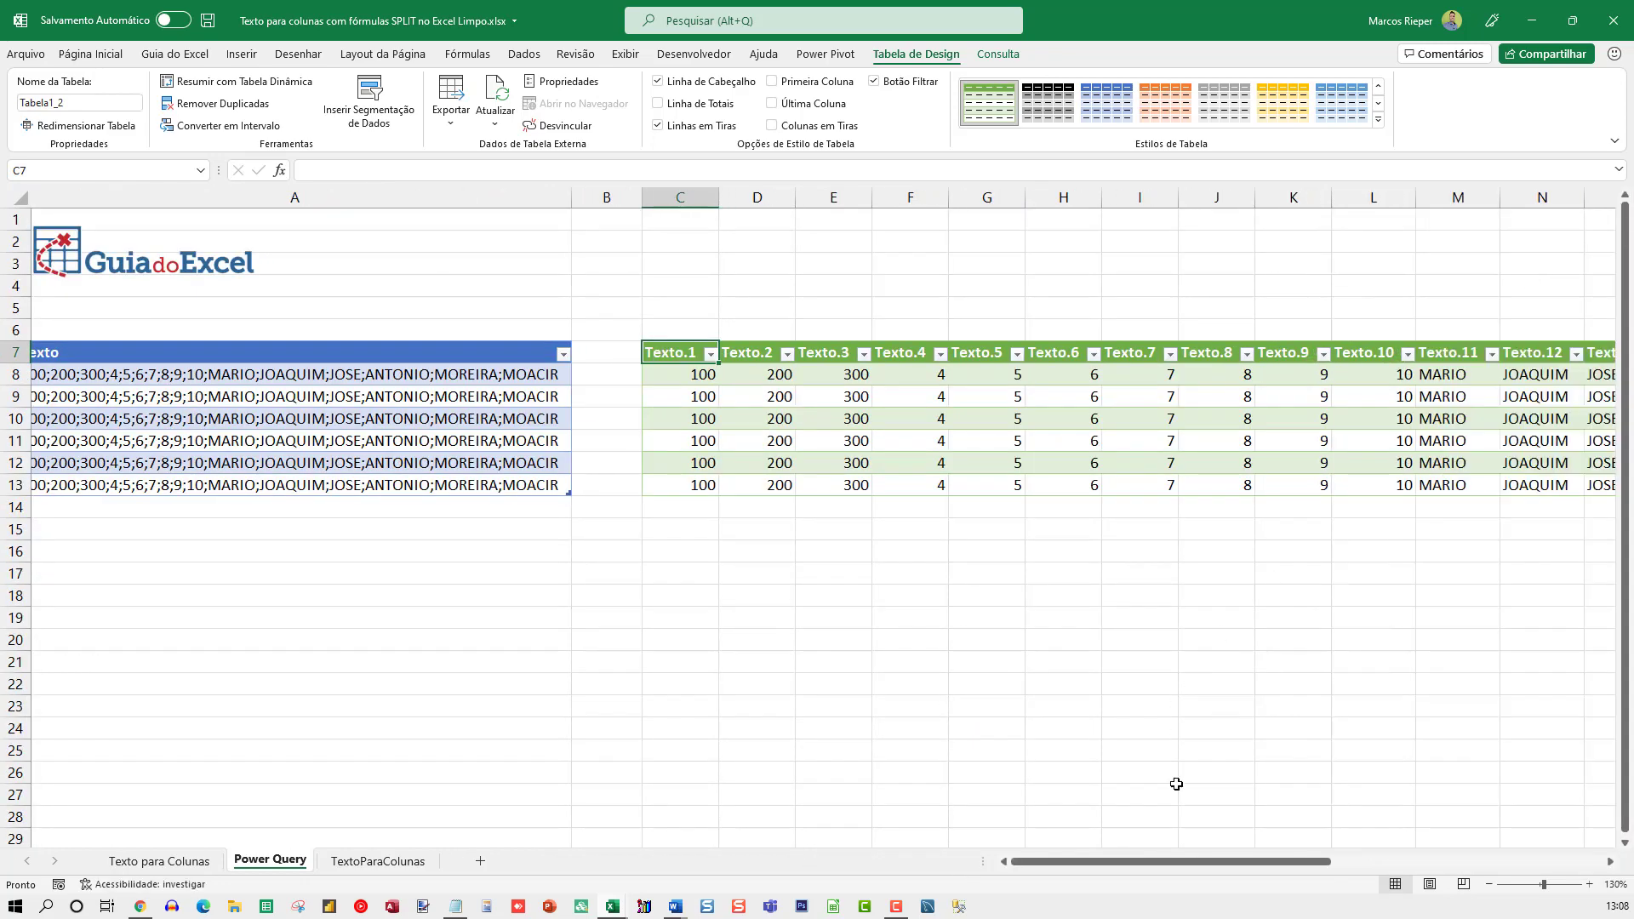
pyautogui.moveTo(1157, 856)
pyautogui.mouseDown()
pyautogui.moveTo(1191, 856)
pyautogui.moveTo(1145, 855)
pyautogui.mouseUp()
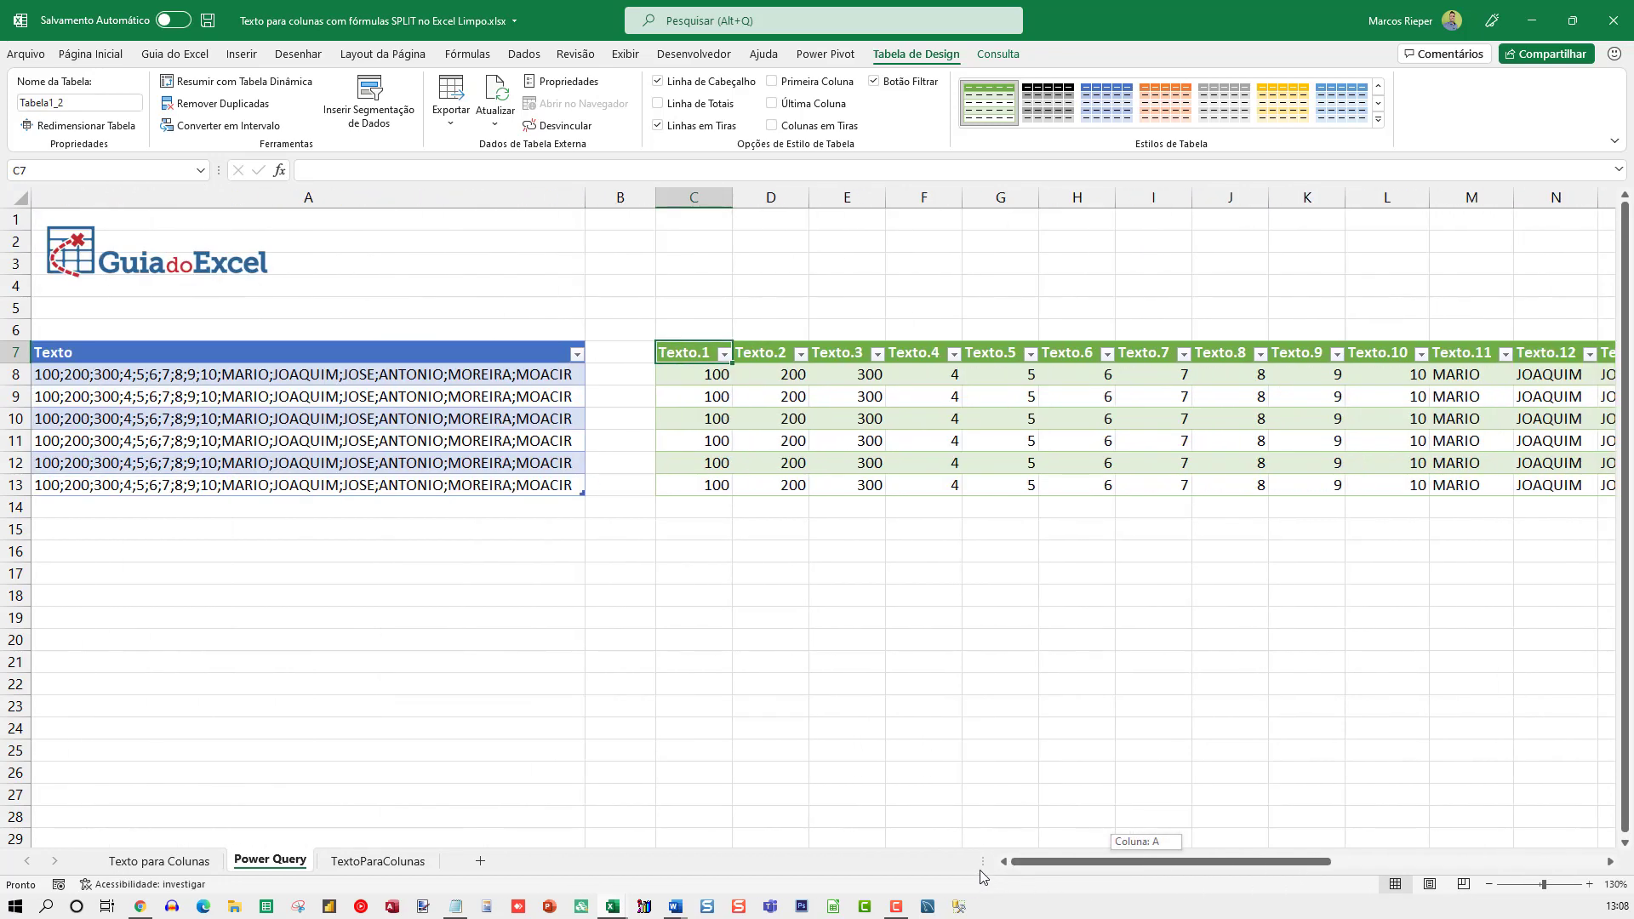
# Copy the semicolon-separated text from A13 into A14 to extend the Texto table by one row
pyautogui.click(306, 470)
pyautogui.click(307, 485)
pyautogui.hotkey('ctrl', 'c')
pyautogui.click(423, 508)
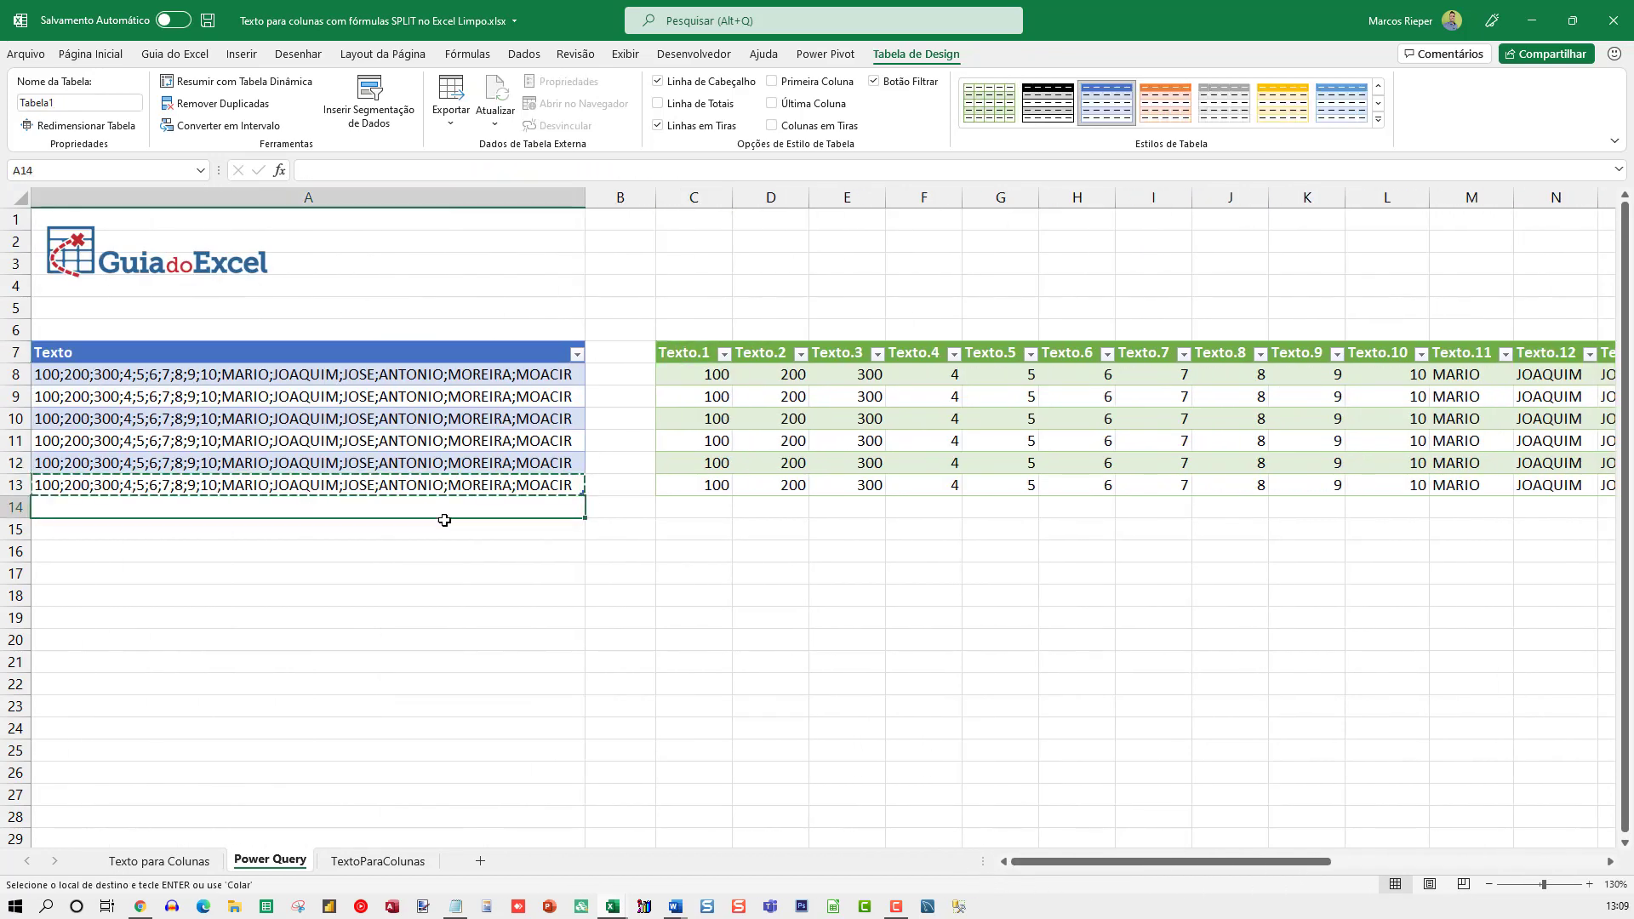
pyautogui.hotkey('ctrl', 'v')
# Refresh the loaded query table so that it includes the added row of the Texto table
pyautogui.rightClick(774, 415)
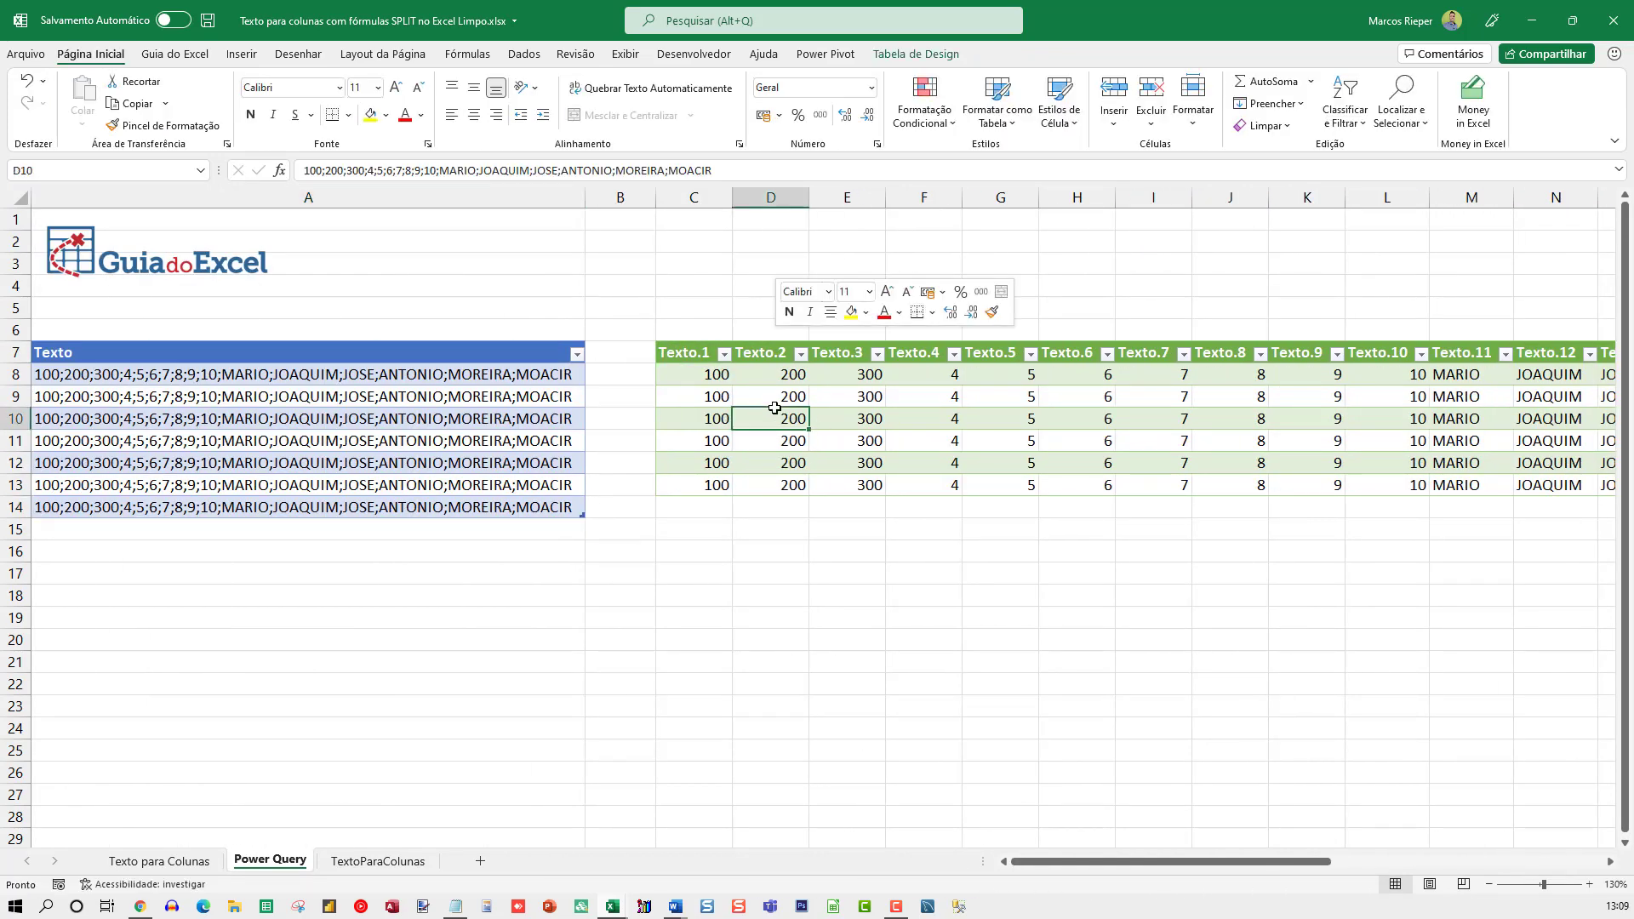
pyautogui.click(828, 507)
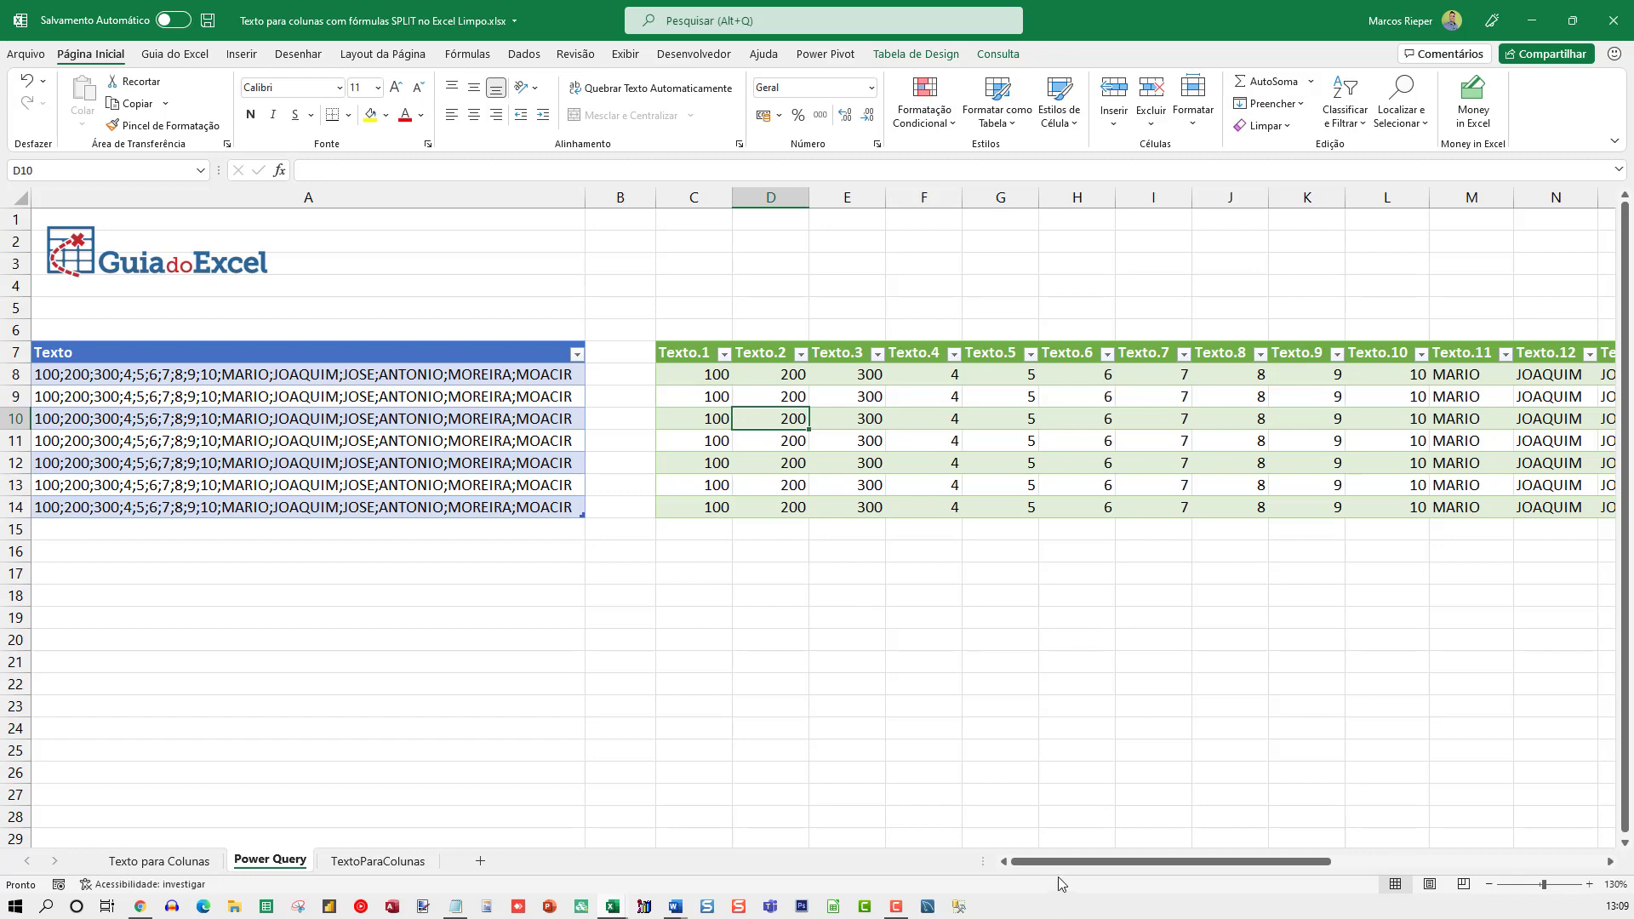
pyautogui.moveTo(1060, 862)
pyautogui.mouseDown()
pyautogui.moveTo(1174, 868)
pyautogui.moveTo(1046, 863)
pyautogui.mouseUp()
pyautogui.rightClick(890, 395)
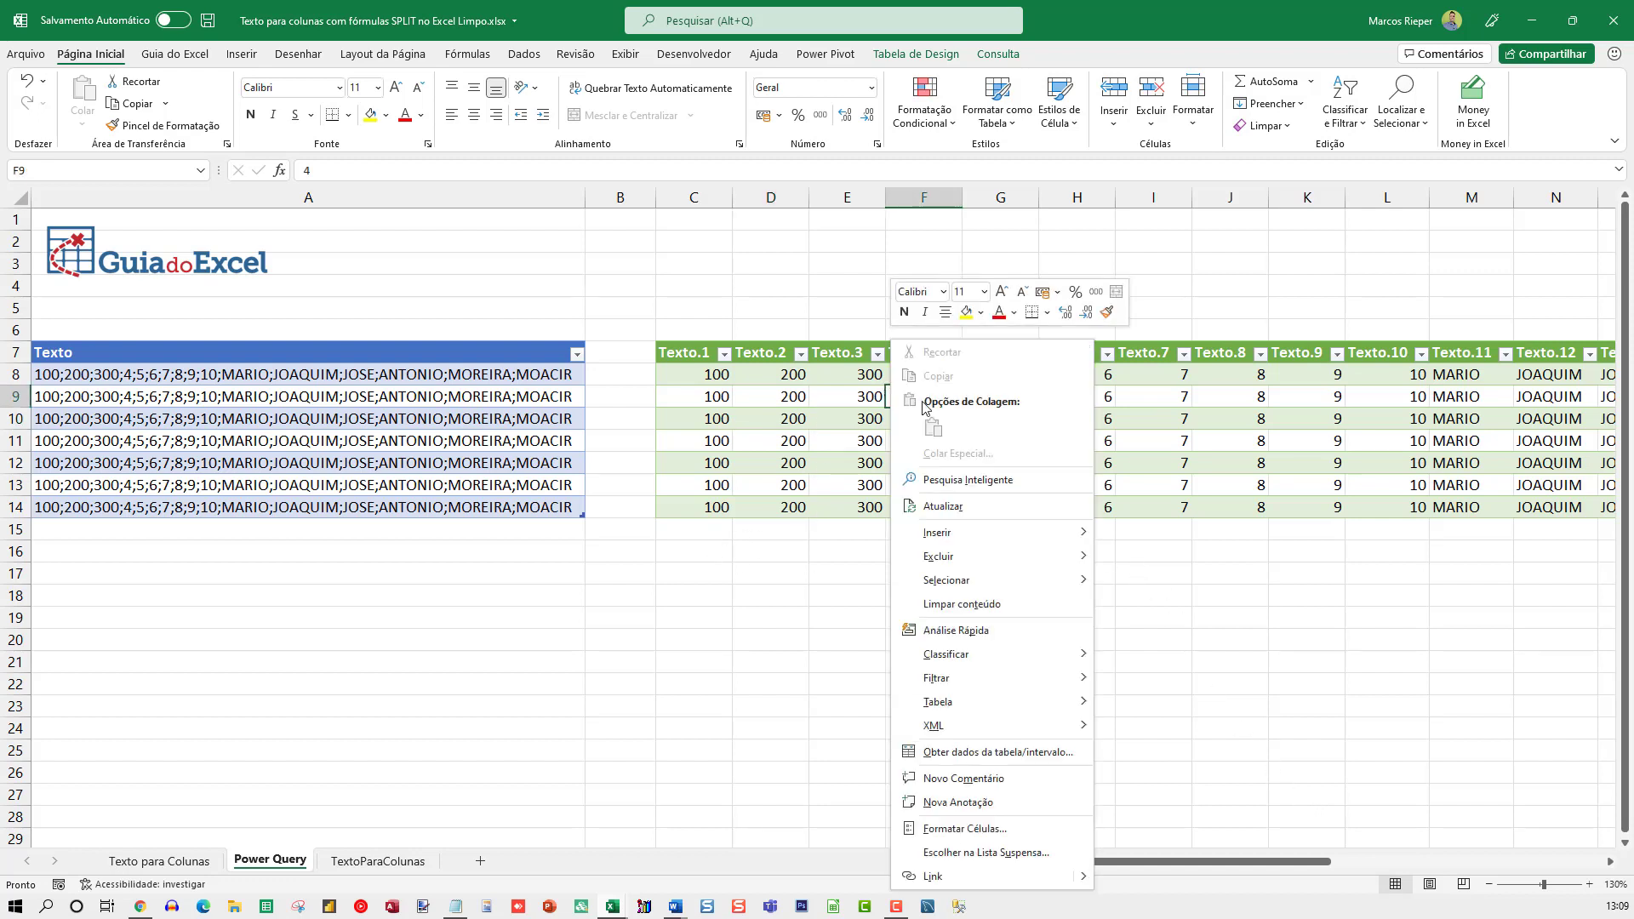
pyautogui.click(978, 511)
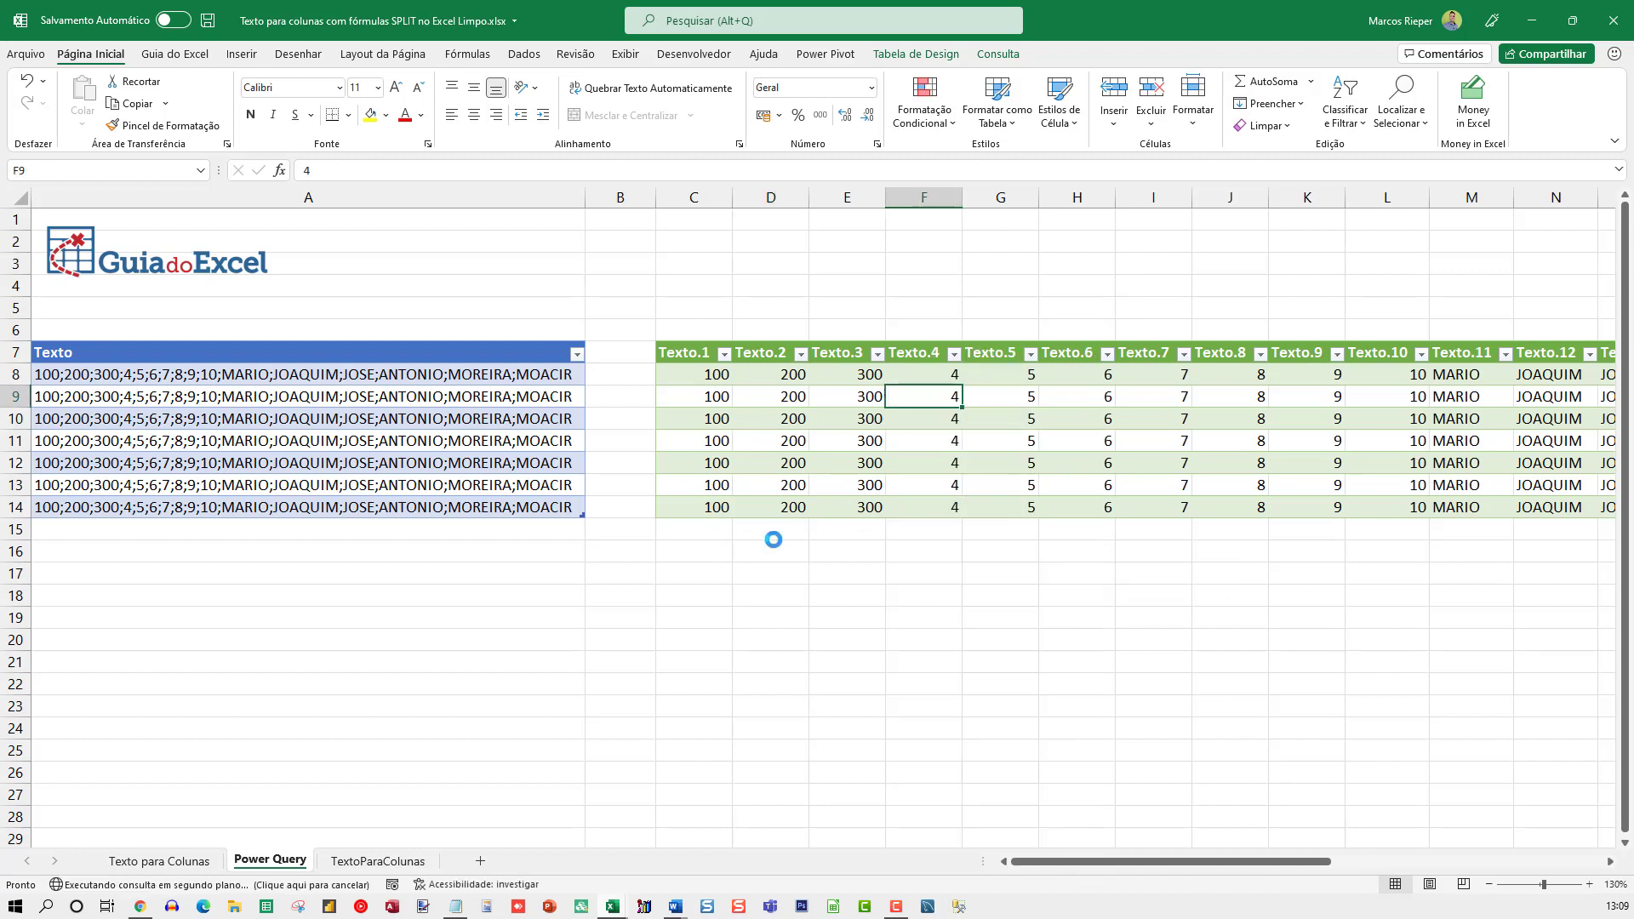
pyautogui.click(730, 559)
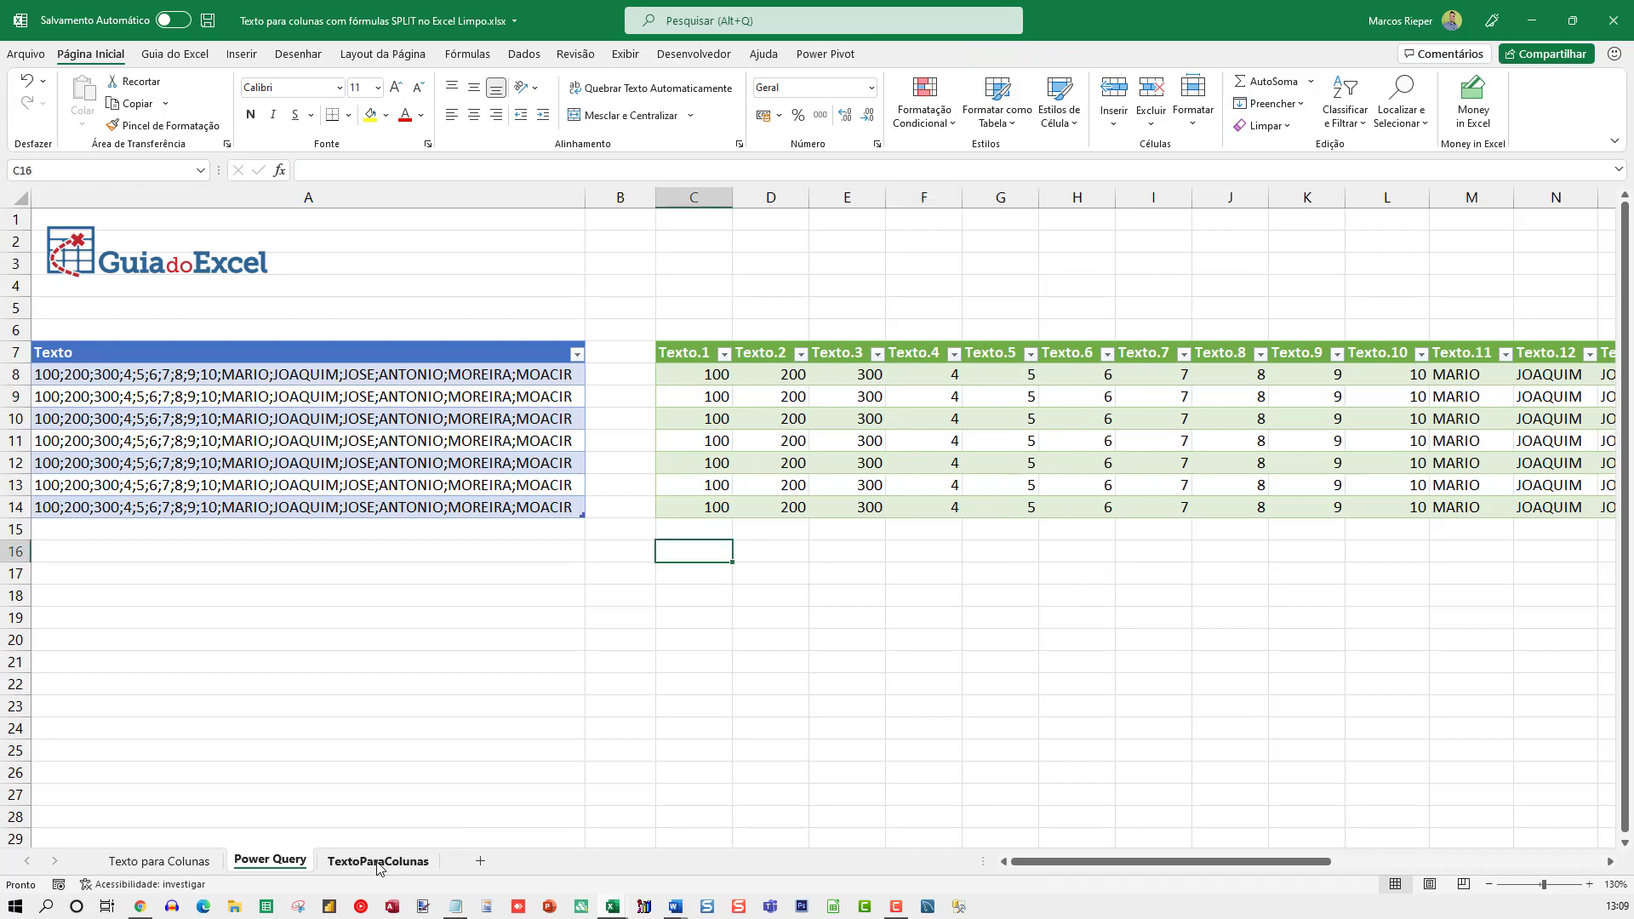
# On the TextoParaColunas sheet, examine the formula in O7 under PASSO 12 and the list it produces
pyautogui.click(378, 861)
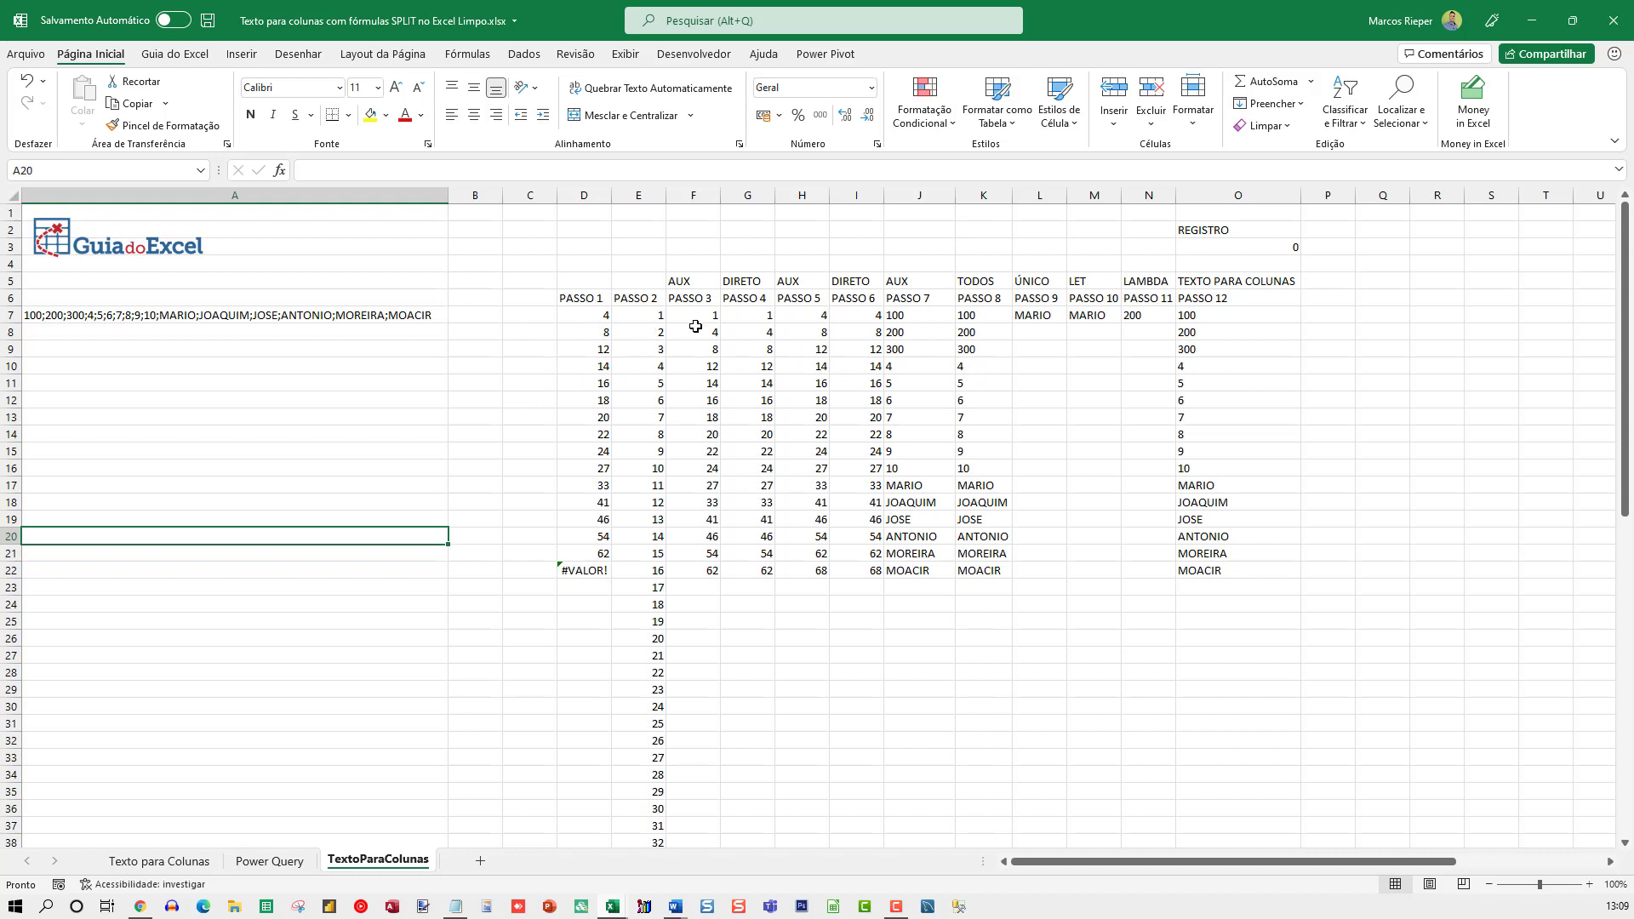
pyautogui.click(1202, 315)
pyautogui.press('F2')
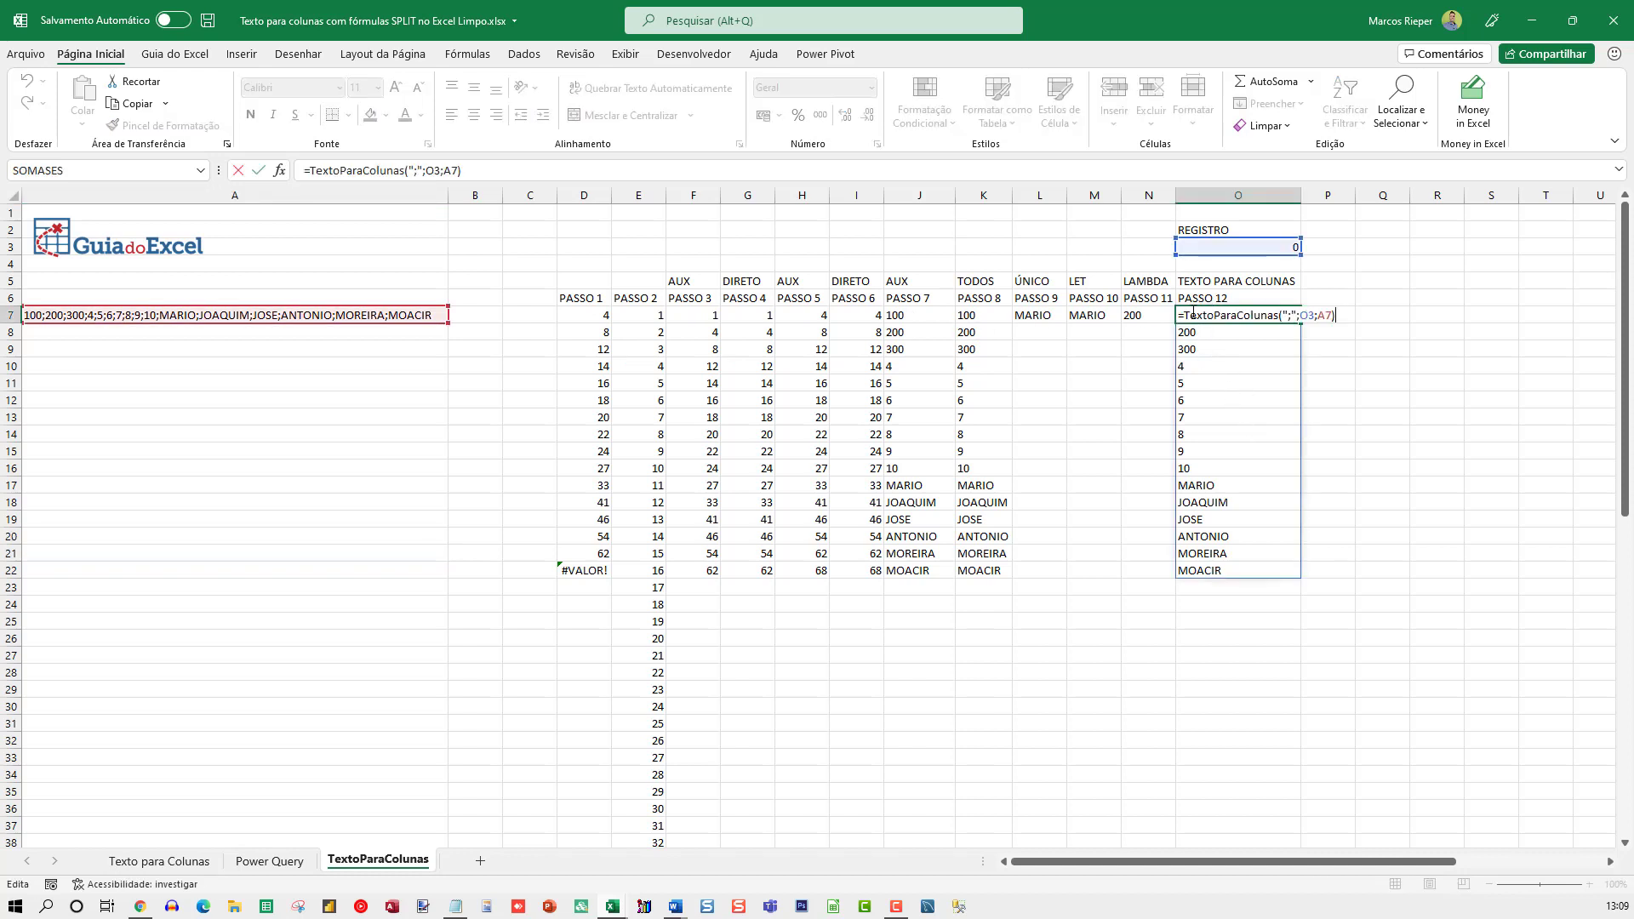
pyautogui.press('Escape')
pyautogui.keyDown('ctrl'); pyautogui.scroll(6, 1322, 366); pyautogui.keyUp('ctrl')
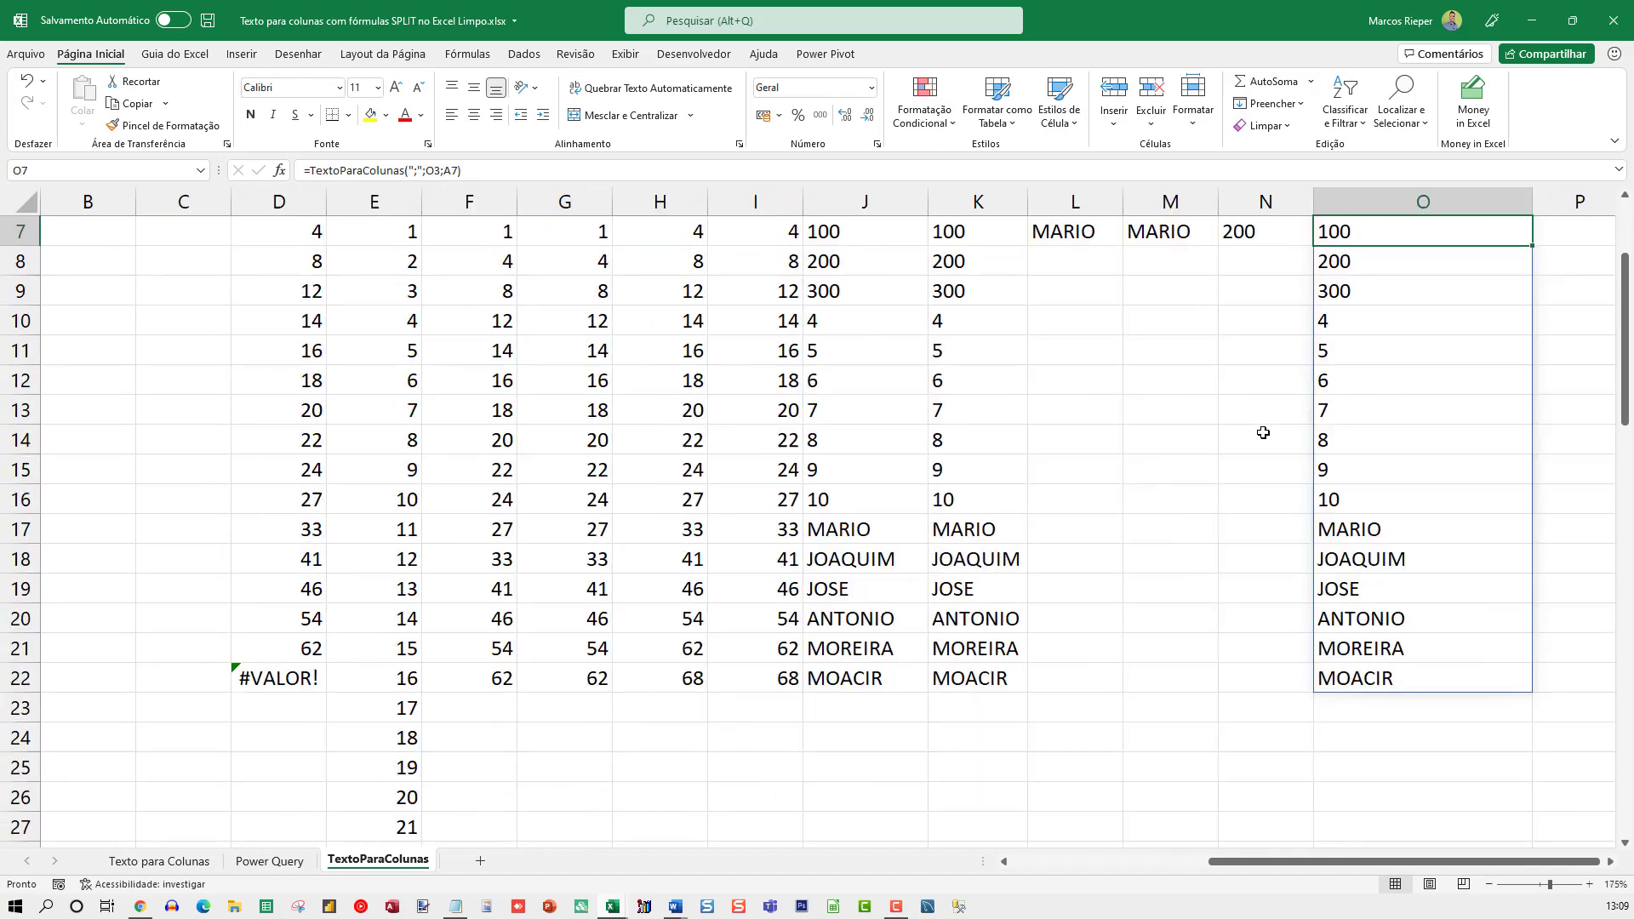
pyautogui.keyDown('ctrl'); pyautogui.scroll(1, 1393, 448); pyautogui.keyUp('ctrl')
pyautogui.scroll(2, 1379, 451)
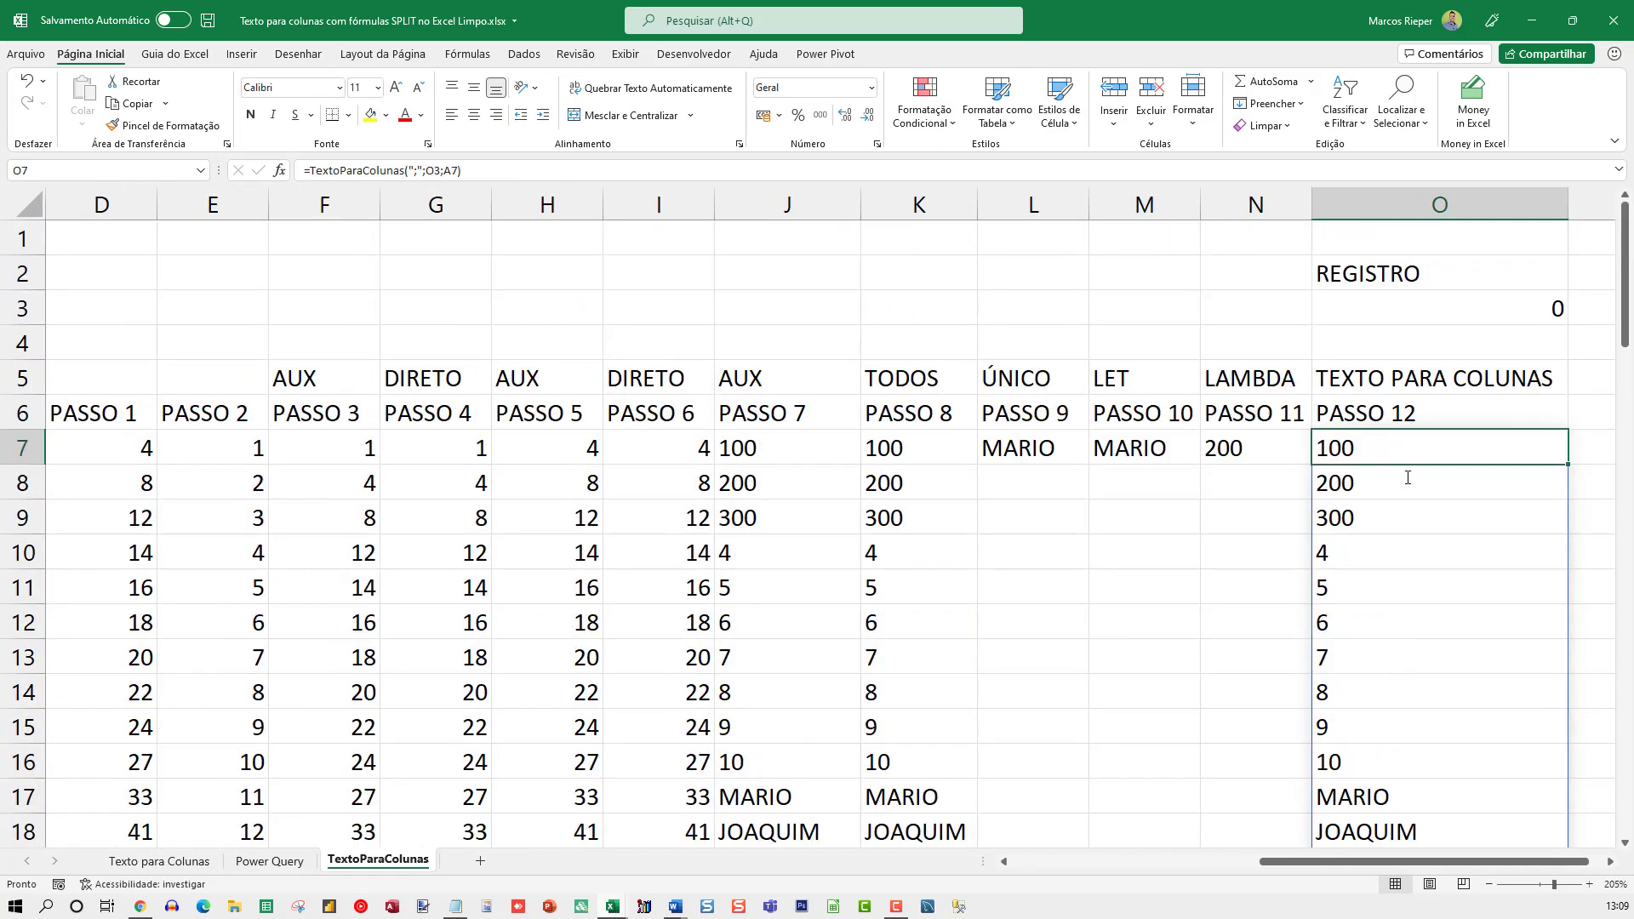
# Wrap the O7 formula in TRANSPOR so it reads =TRANSPOR(TextoParaColunas(";";O3;A7))
pyautogui.press('F2')
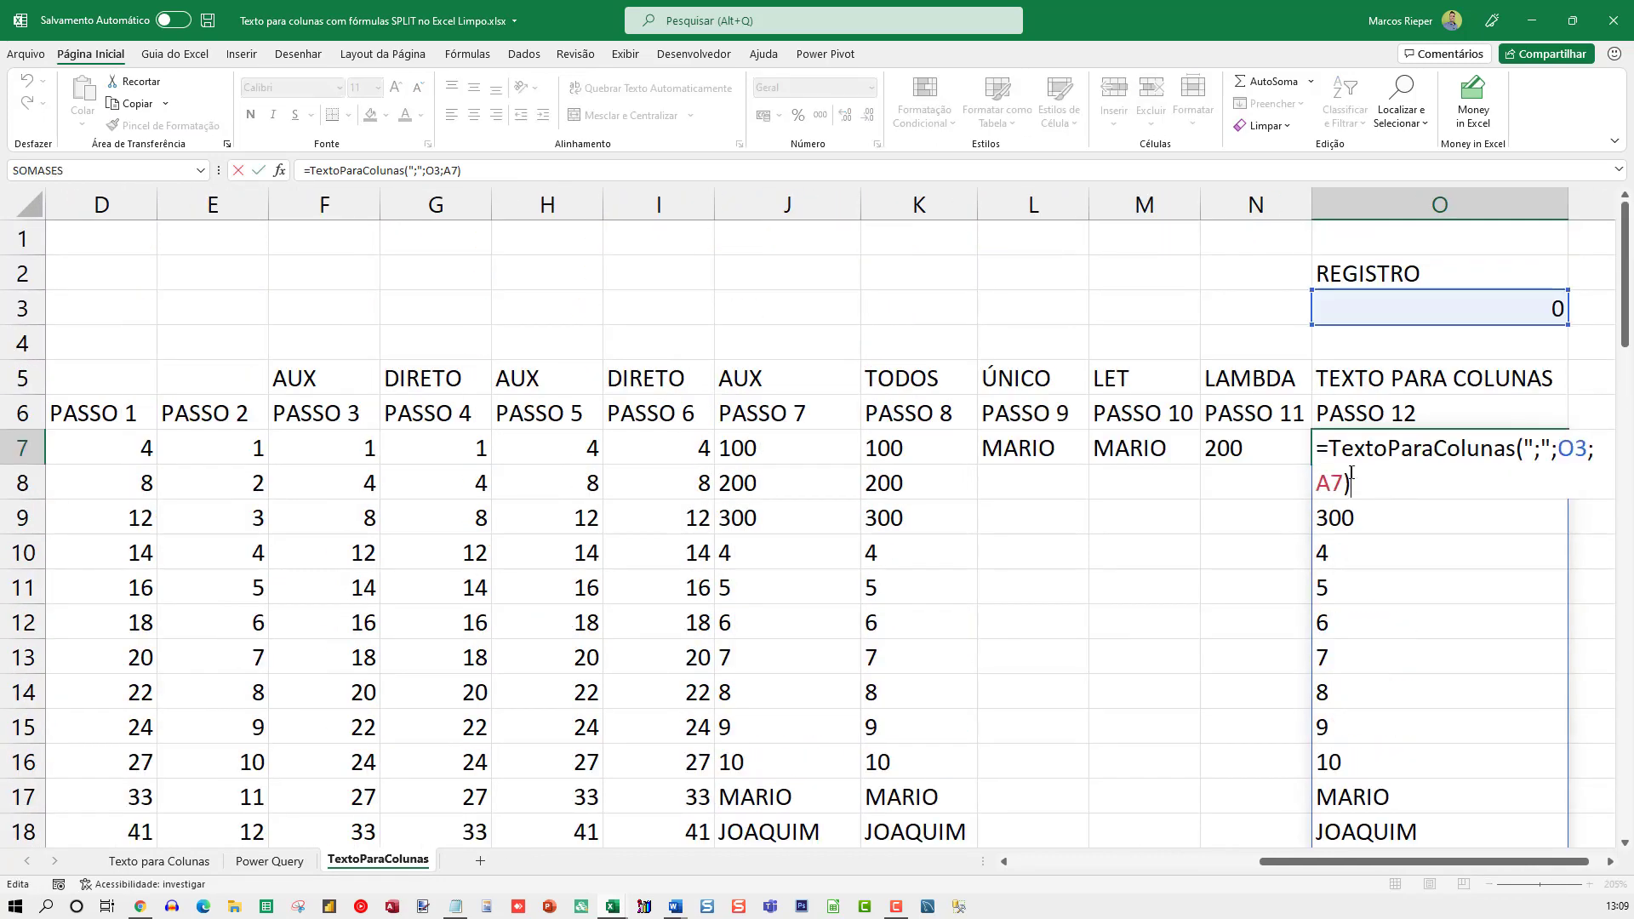
pyautogui.click(1611, 864)
pyautogui.click(1610, 863)
pyautogui.click(1611, 864)
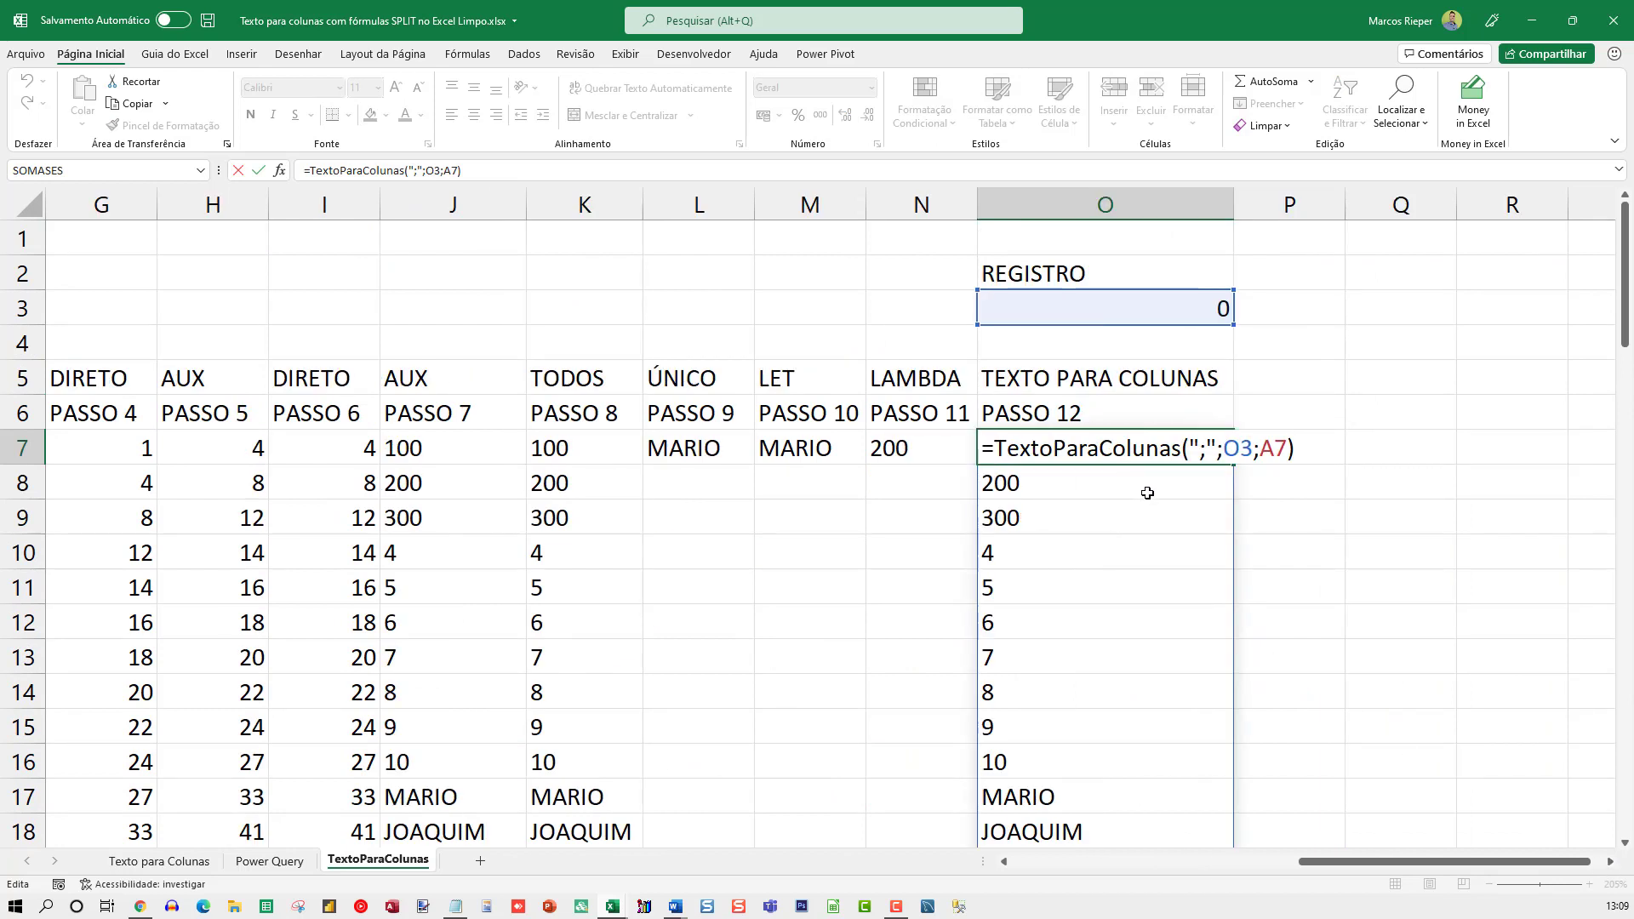
pyautogui.press('Home')
pyautogui.press('Right')
pyautogui.write('TRANSPOR')
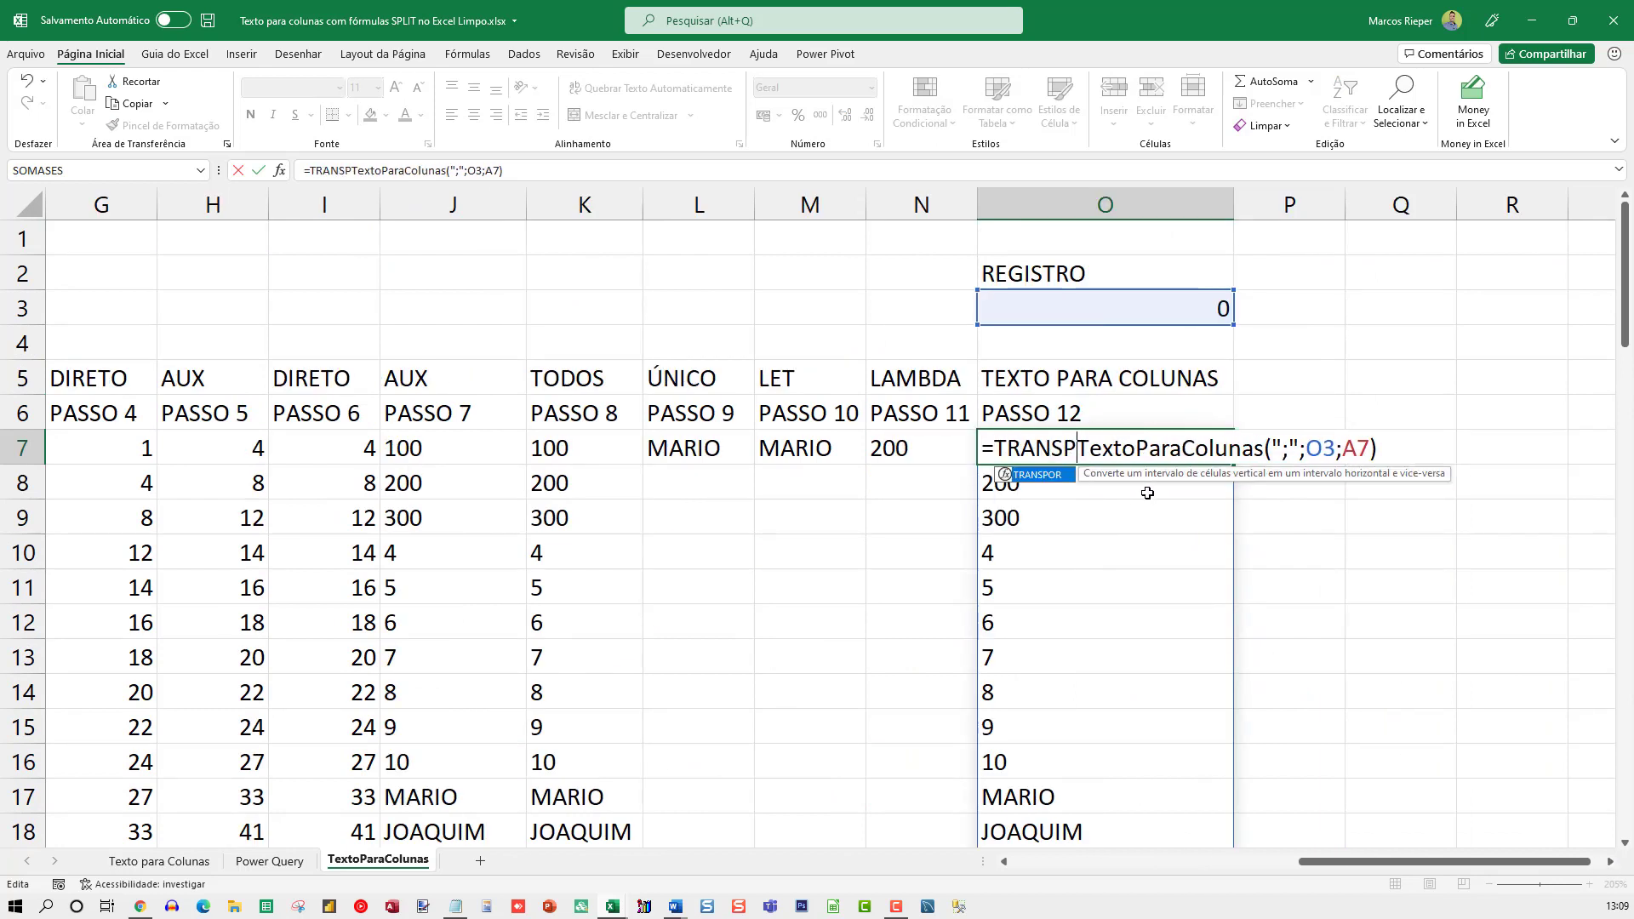
pyautogui.write('(')
pyautogui.write(')')
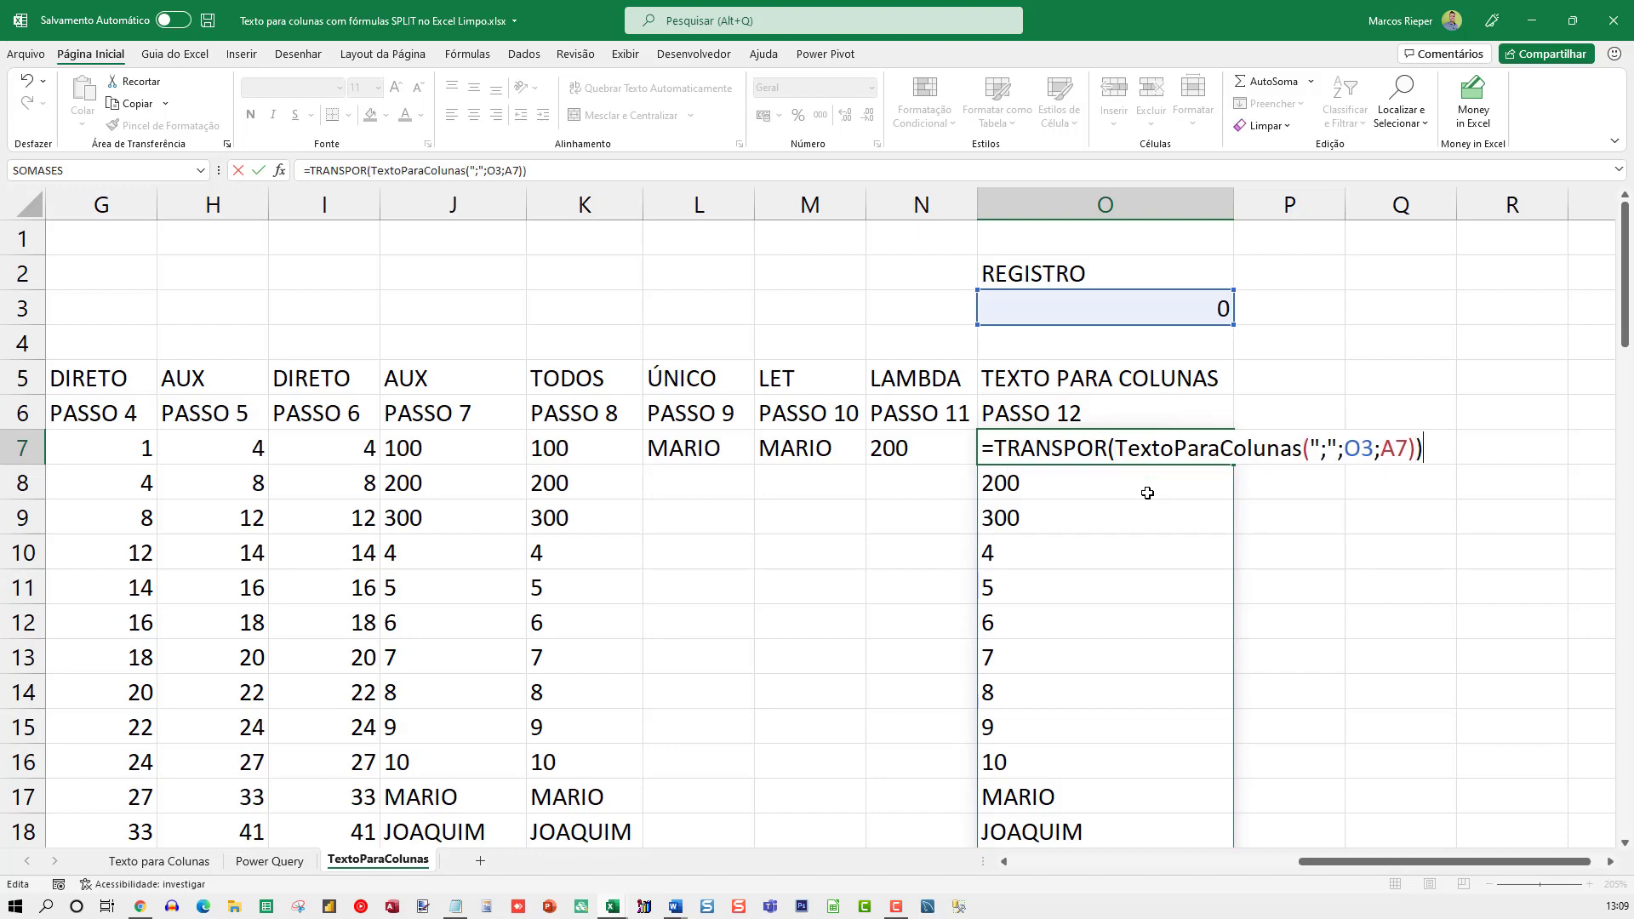
pyautogui.press('Return')
pyautogui.press('Up')
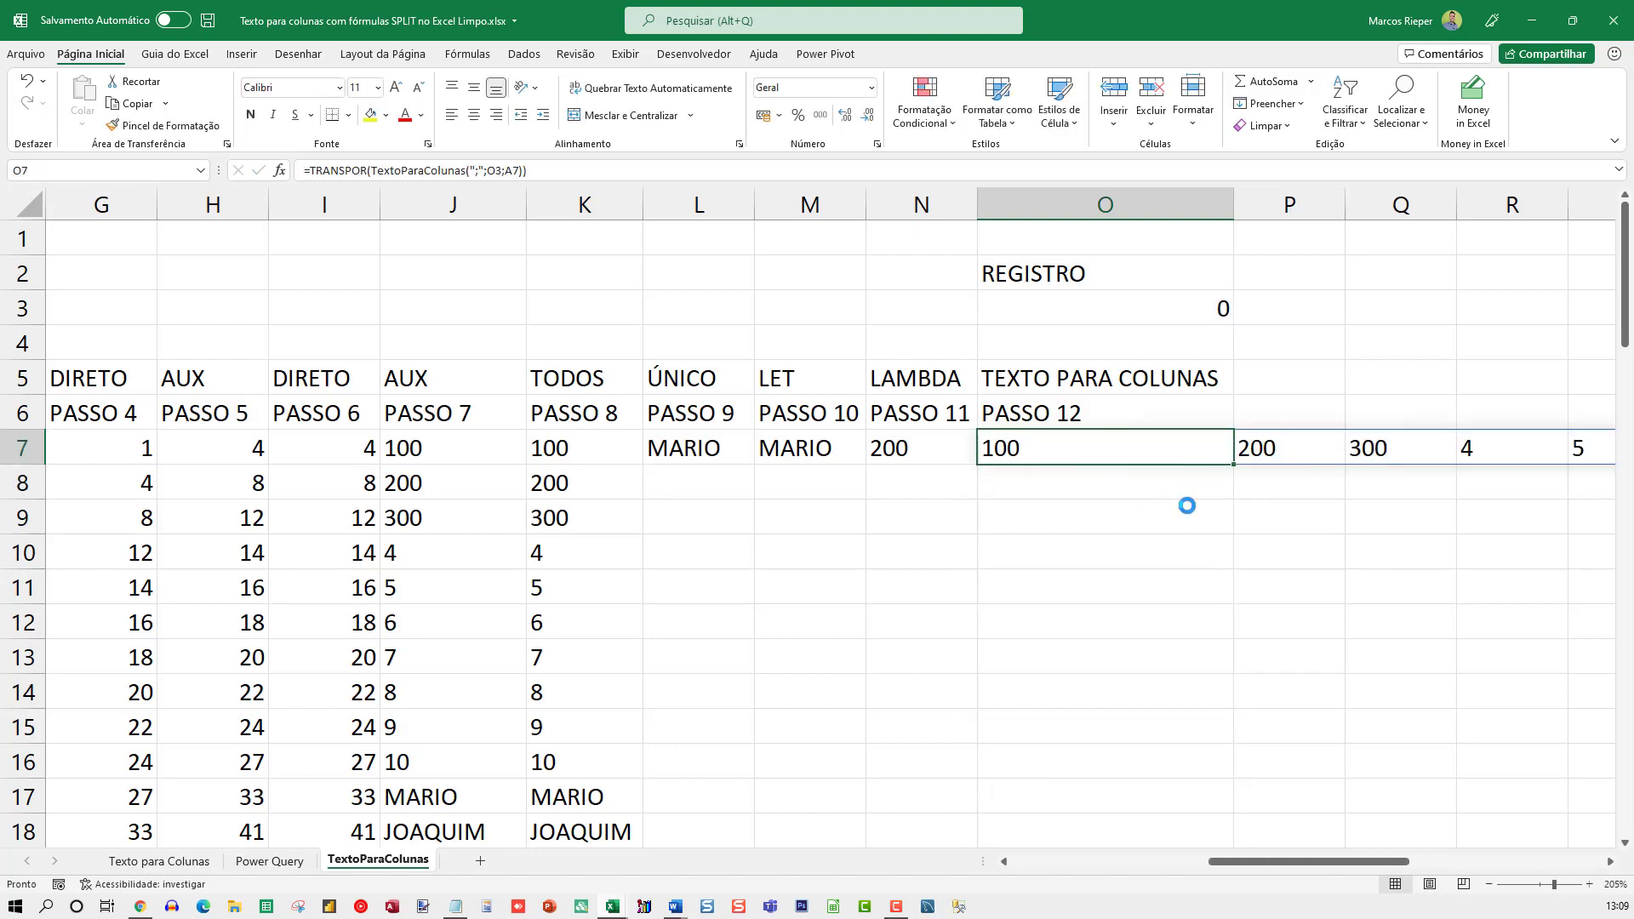
pyautogui.scroll(-3, 1188, 510)
pyautogui.scroll(-5, 1189, 510)
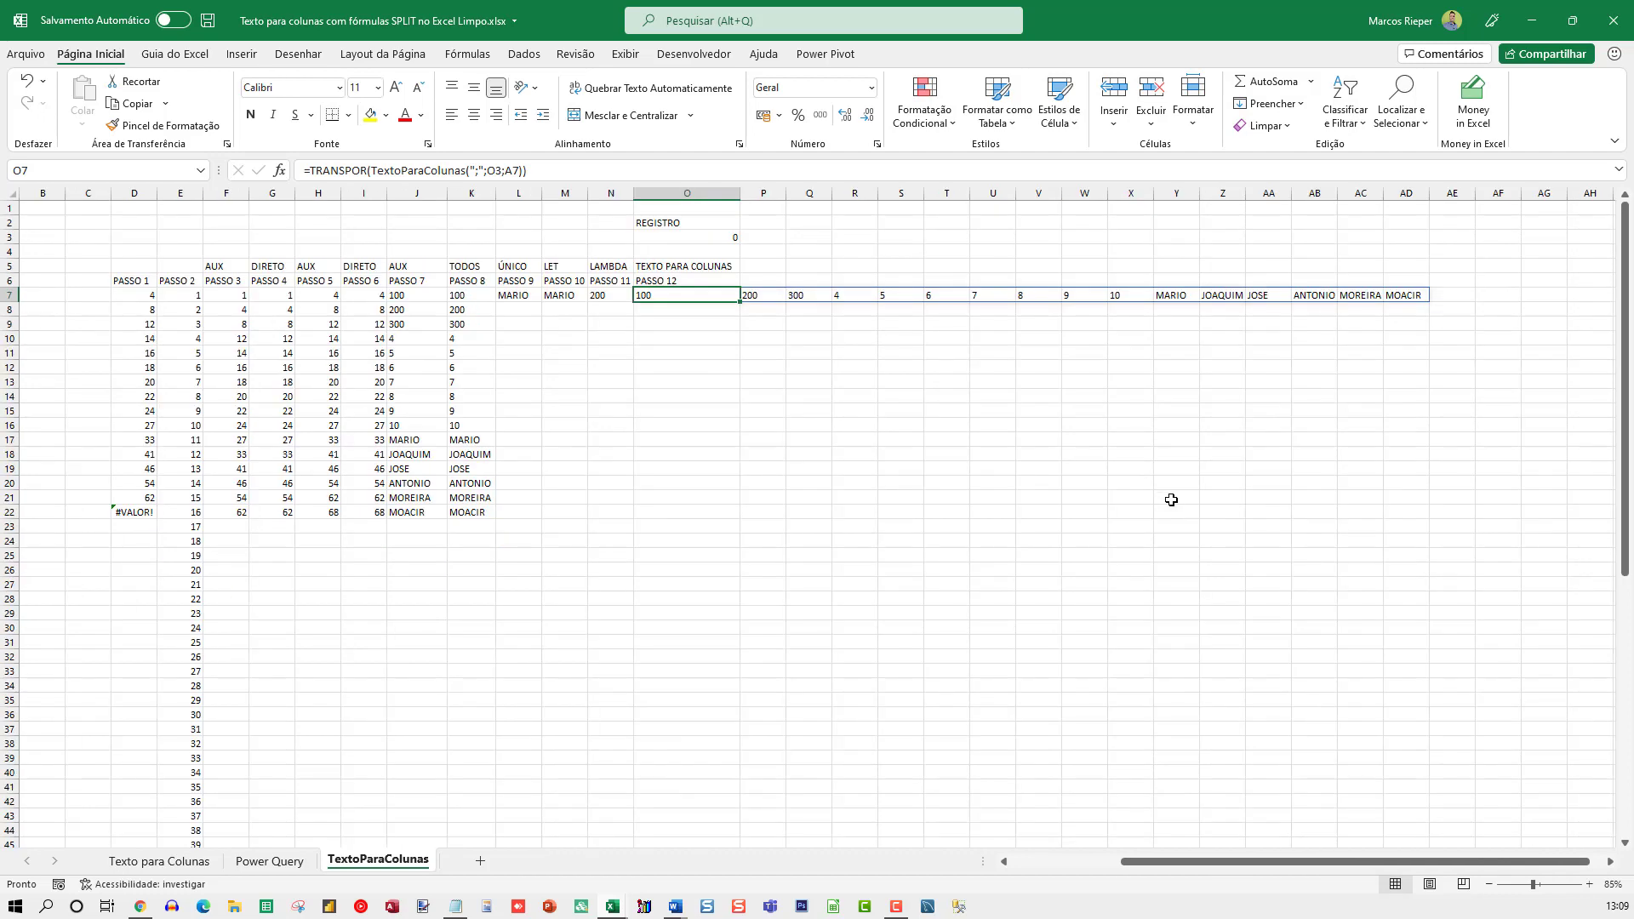
# Test the REGISTRO value in O3 with 1, 2, 3, 10 and 11, and finally set it to 0
pyautogui.press('Up')
pyautogui.press('Up')
pyautogui.press('Up')
pyautogui.press('Up')
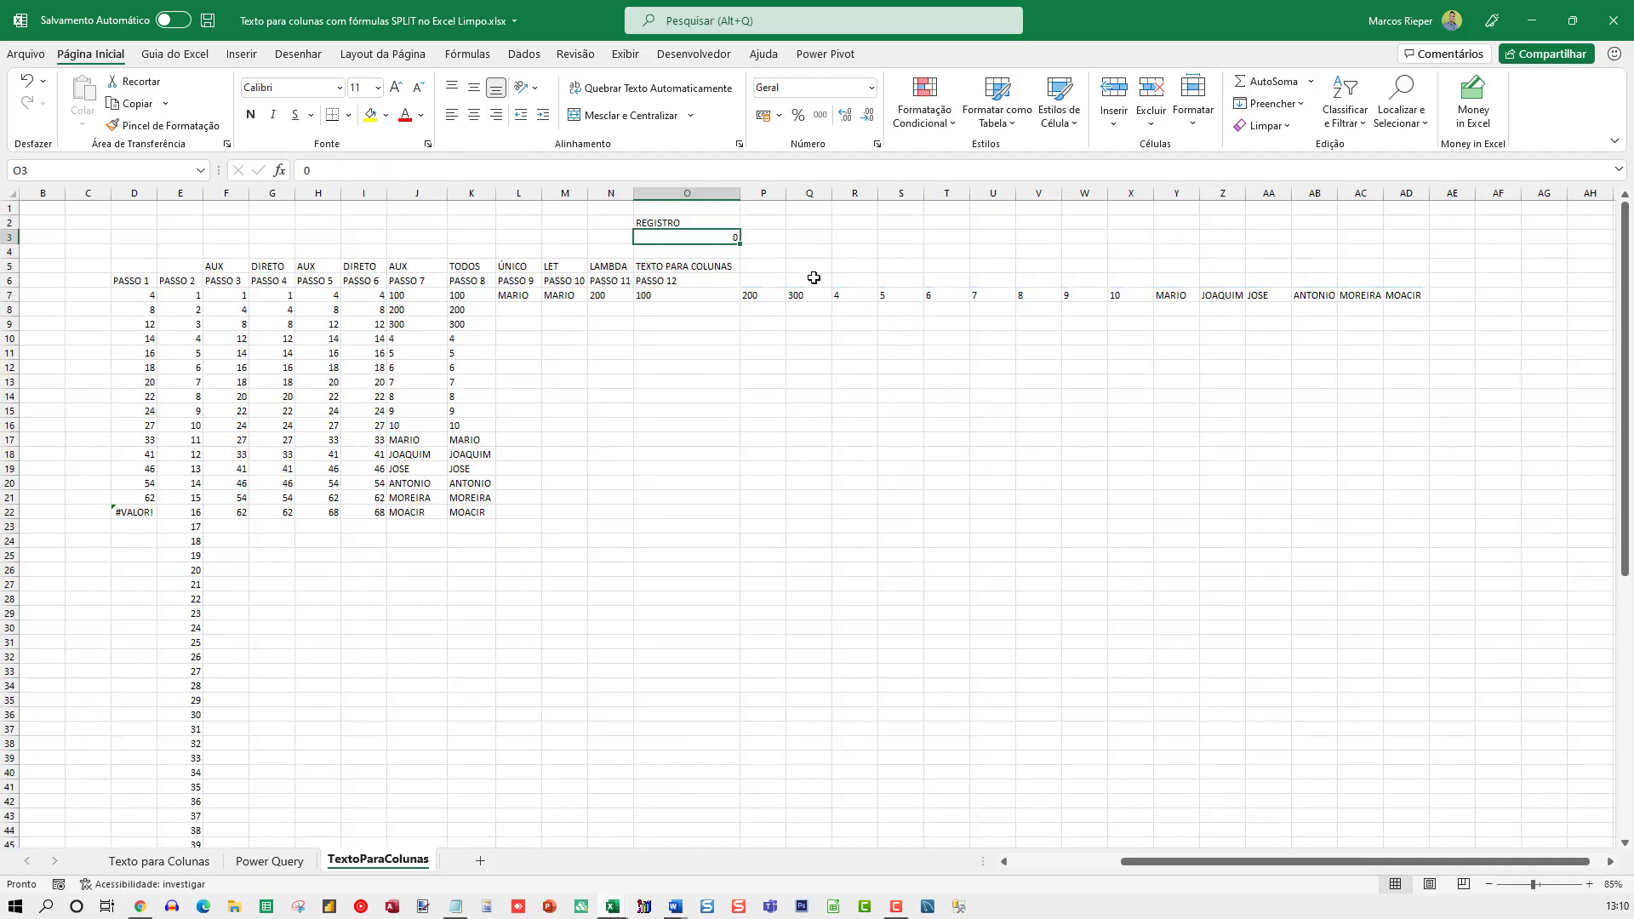
pyautogui.scroll(8, 813, 278)
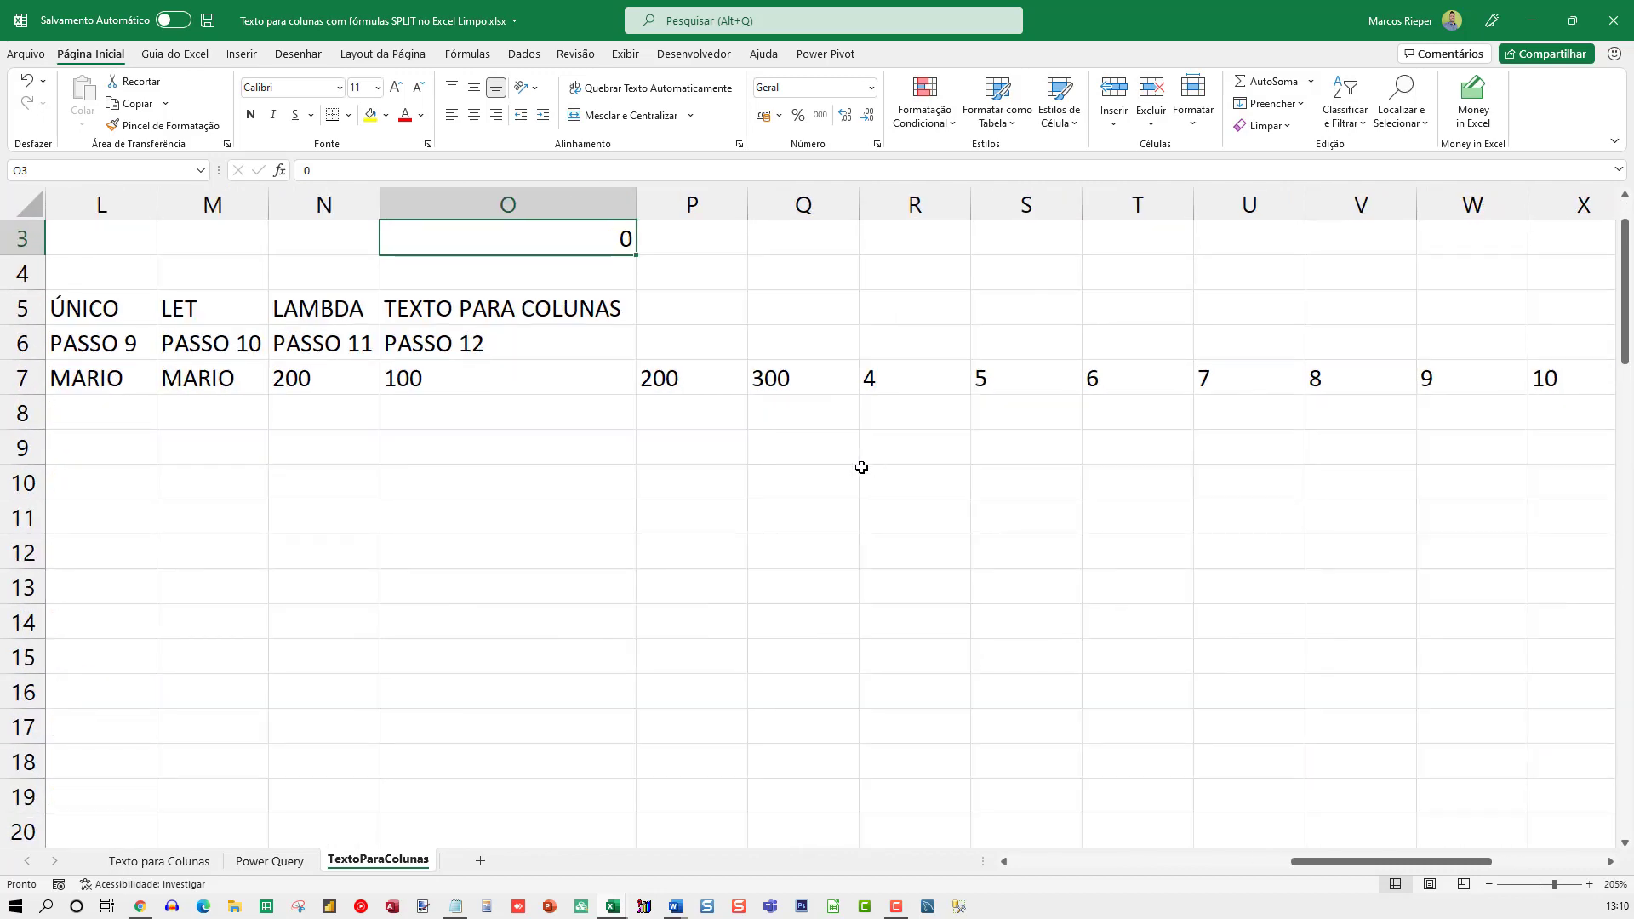
pyautogui.scroll(1, 861, 467)
pyautogui.write('1')
pyautogui.press('Return')
pyautogui.press('Up')
pyautogui.write('2')
pyautogui.press('Return')
pyautogui.press('Up')
pyautogui.write('3')
pyautogui.press('Return')
pyautogui.press('Up')
pyautogui.write('10')
pyautogui.press('Return')
pyautogui.press('Up')
pyautogui.write('11')
pyautogui.press('Return')
pyautogui.press('Up')
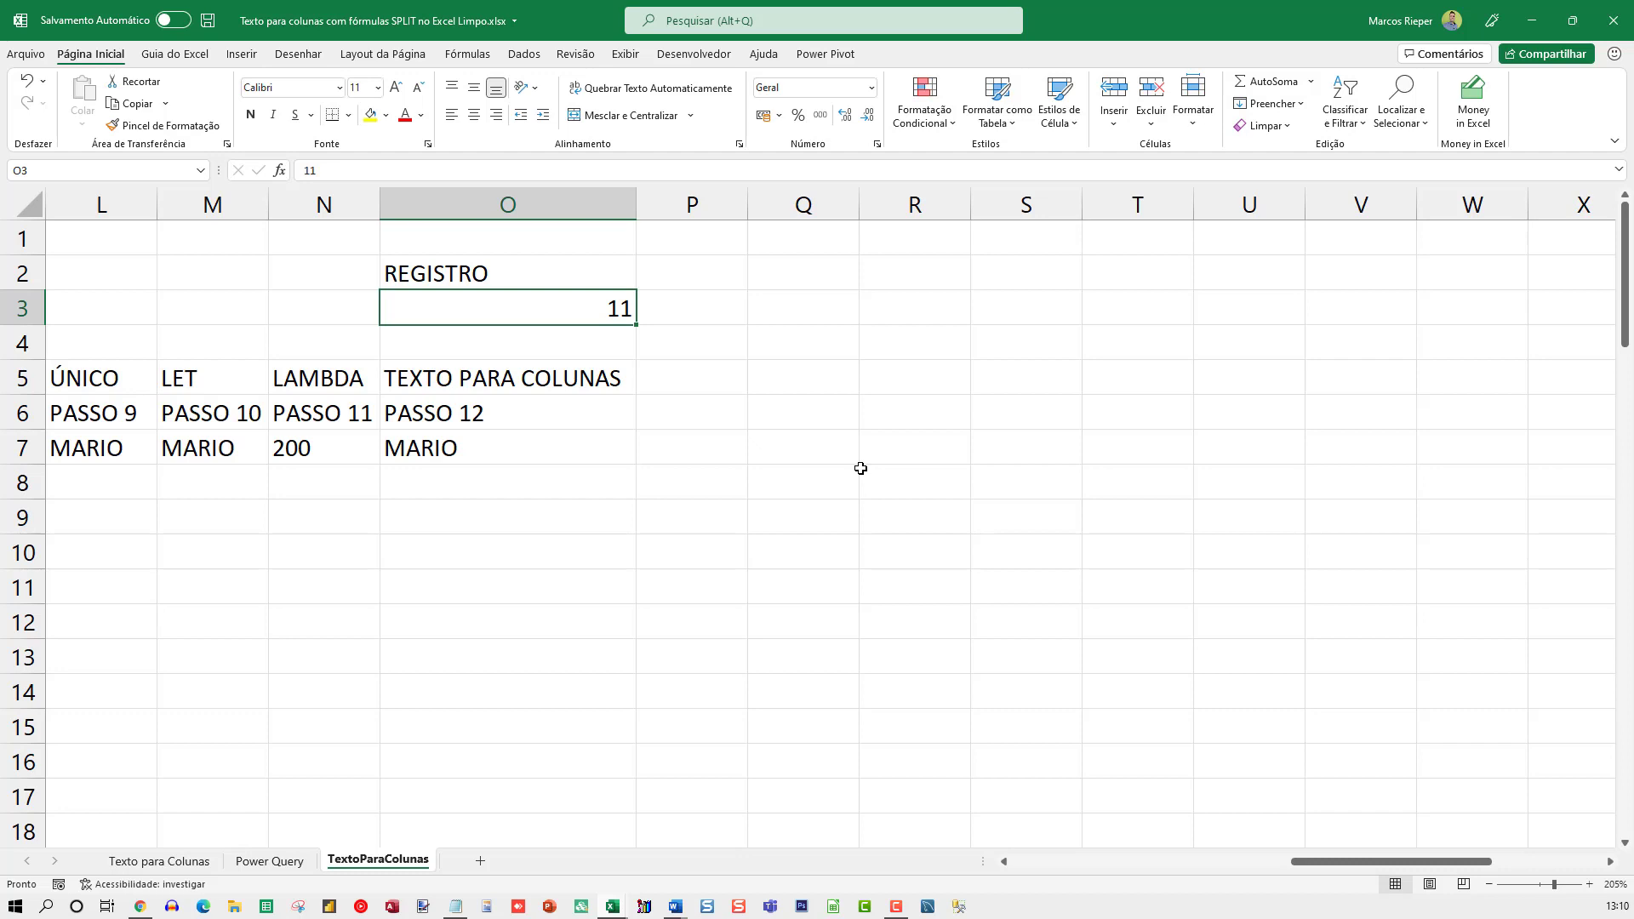
pyautogui.write('0')
pyautogui.press('Return')
# Remove TRANSPOR from the O7 formula so it reads =TextoParaColunas(";";O3;A7)
pyautogui.press('Down')
pyautogui.press('Down')
pyautogui.press('Down')
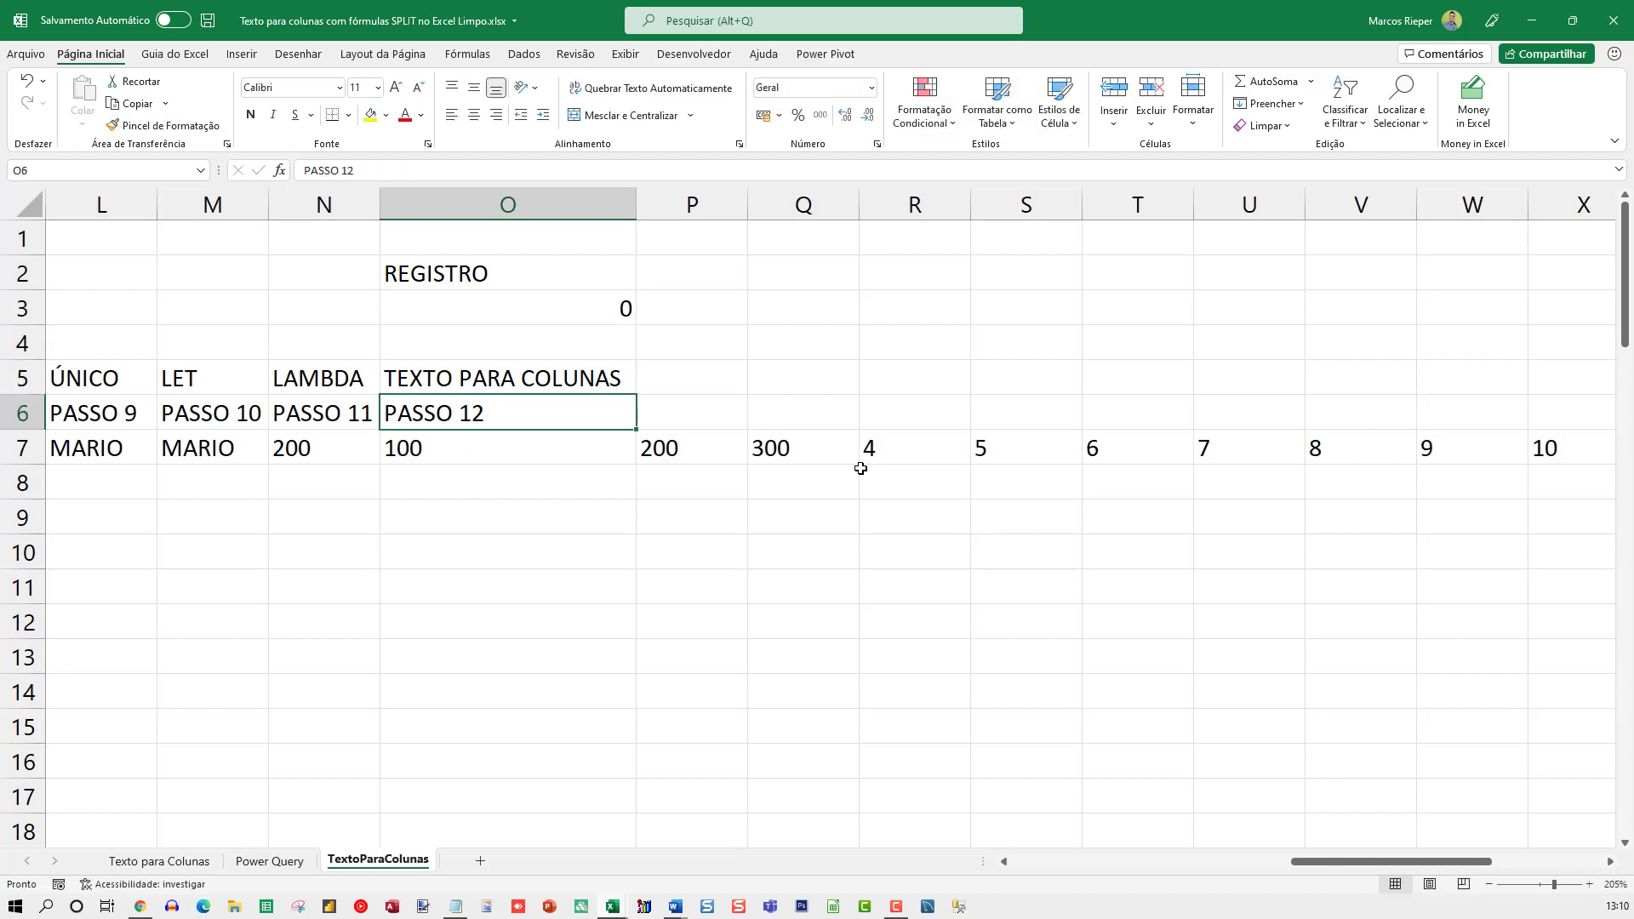
pyautogui.press('F2')
pyautogui.press('Home')
pyautogui.press('Right')
pyautogui.hotkey('ctrl', 'shift', 'Right')
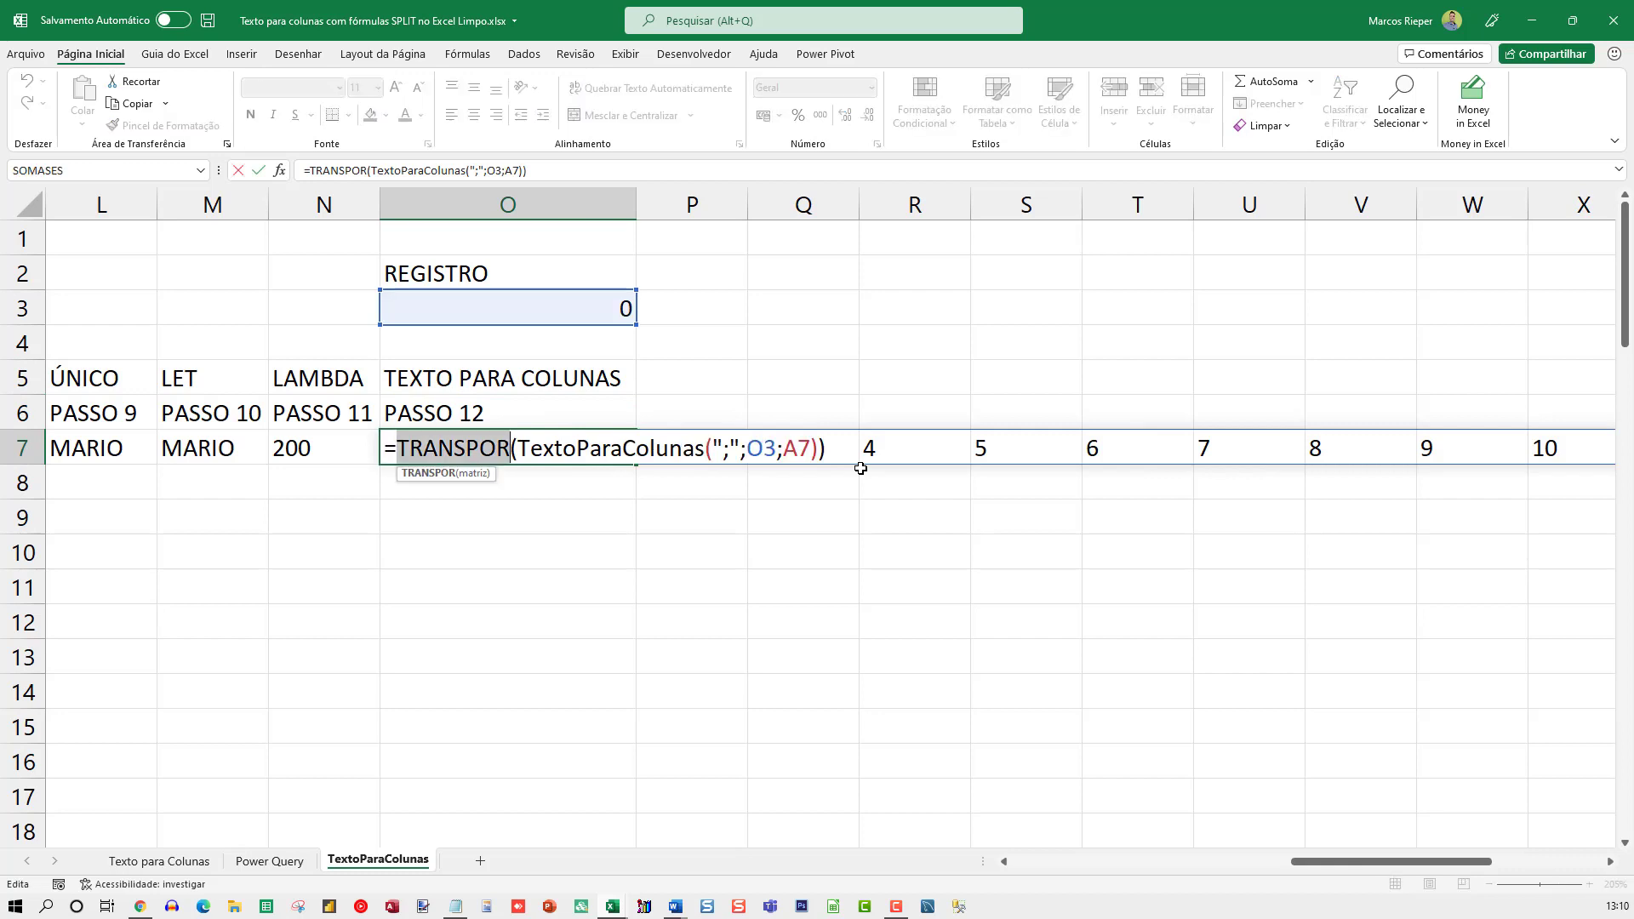
pyautogui.press('Delete')
pyautogui.press('Delete')
pyautogui.press('End')
pyautogui.hotkey('ctrl', 'Return')
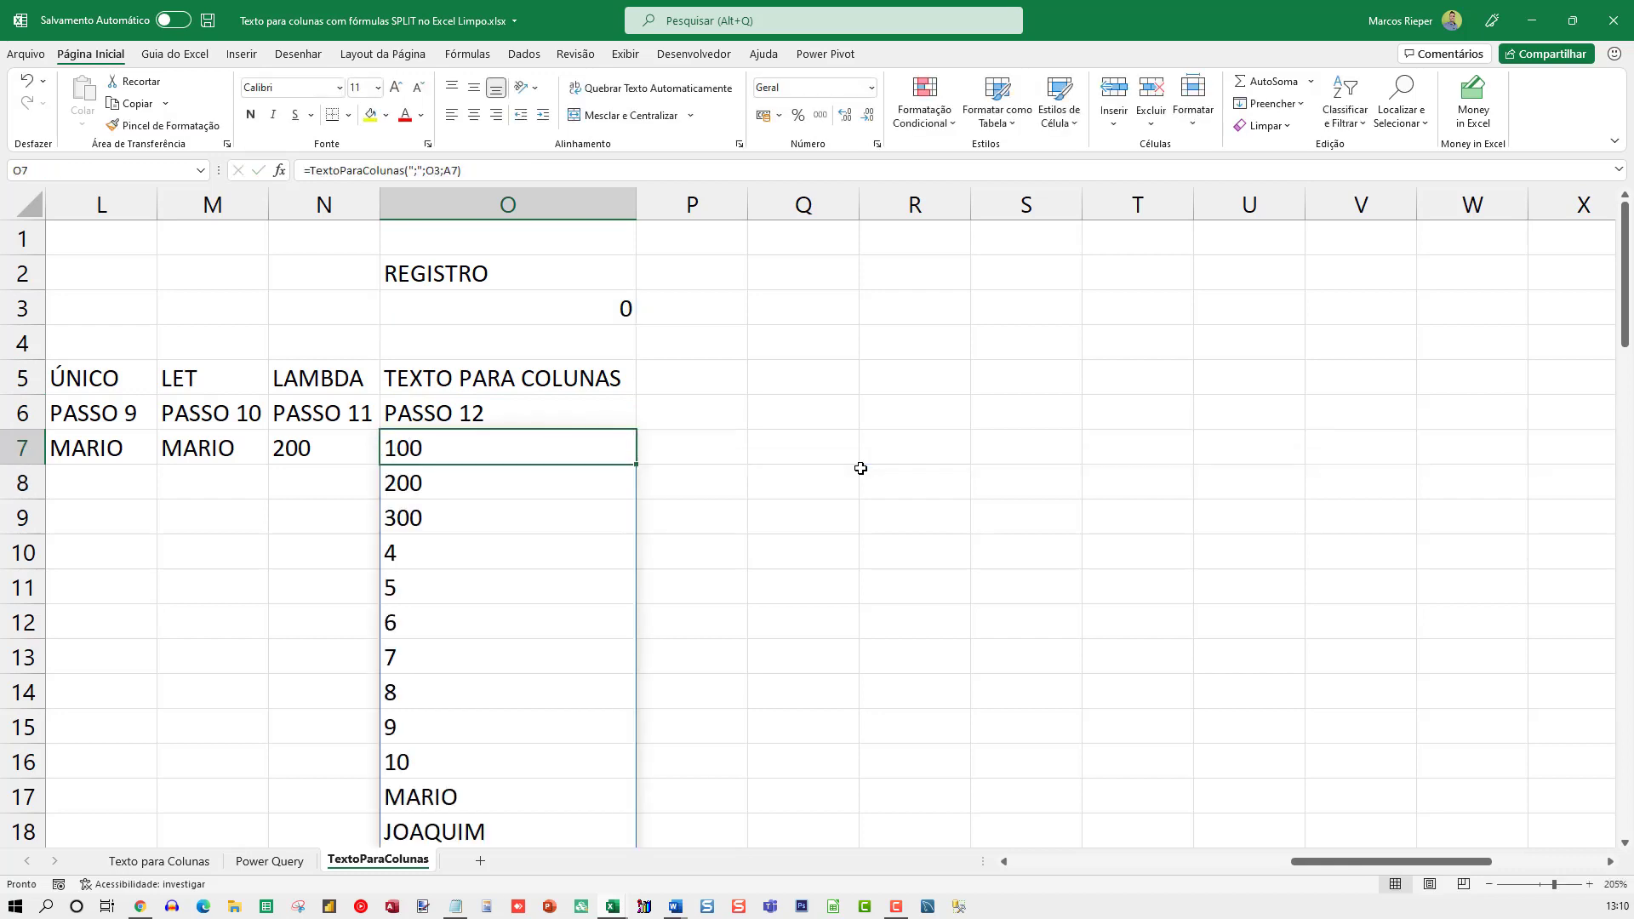
# Copy the complete LAMBDA formula text from cell N7 under PASSO 11, leaving the cell's formula intact
pyautogui.press('Left')
pyautogui.press('Left')
pyautogui.press('Left')
pyautogui.press('Left')
pyautogui.press('Left')
pyautogui.press('Left')
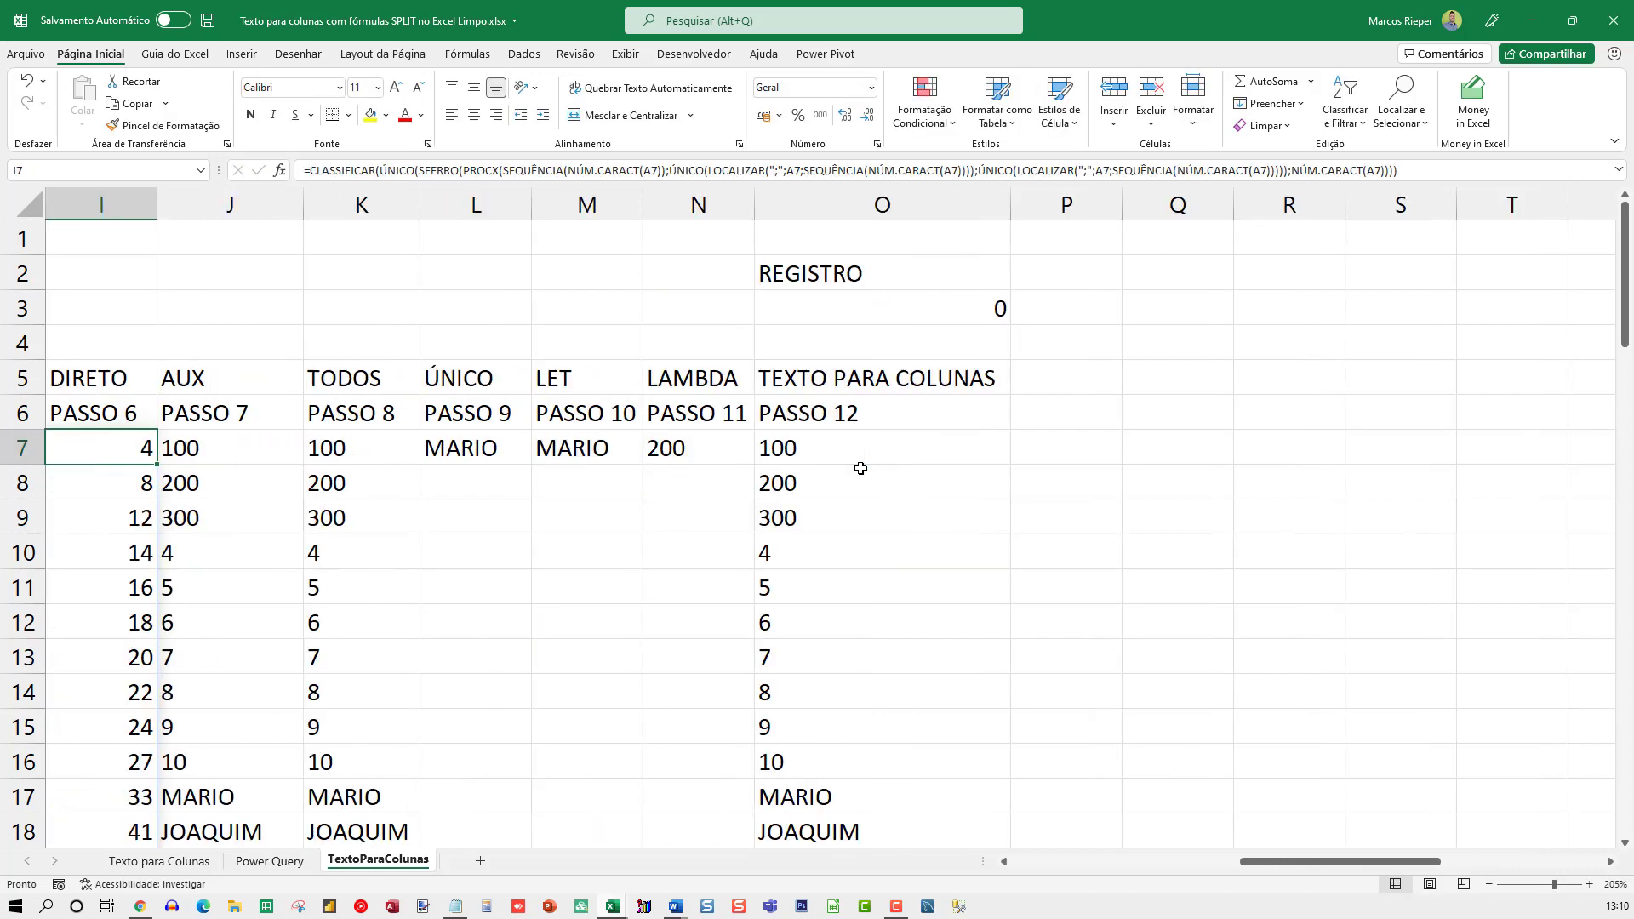
pyautogui.press('Right')
pyautogui.press('Right')
pyautogui.press('Right')
pyautogui.press('Right')
pyautogui.press('Right')
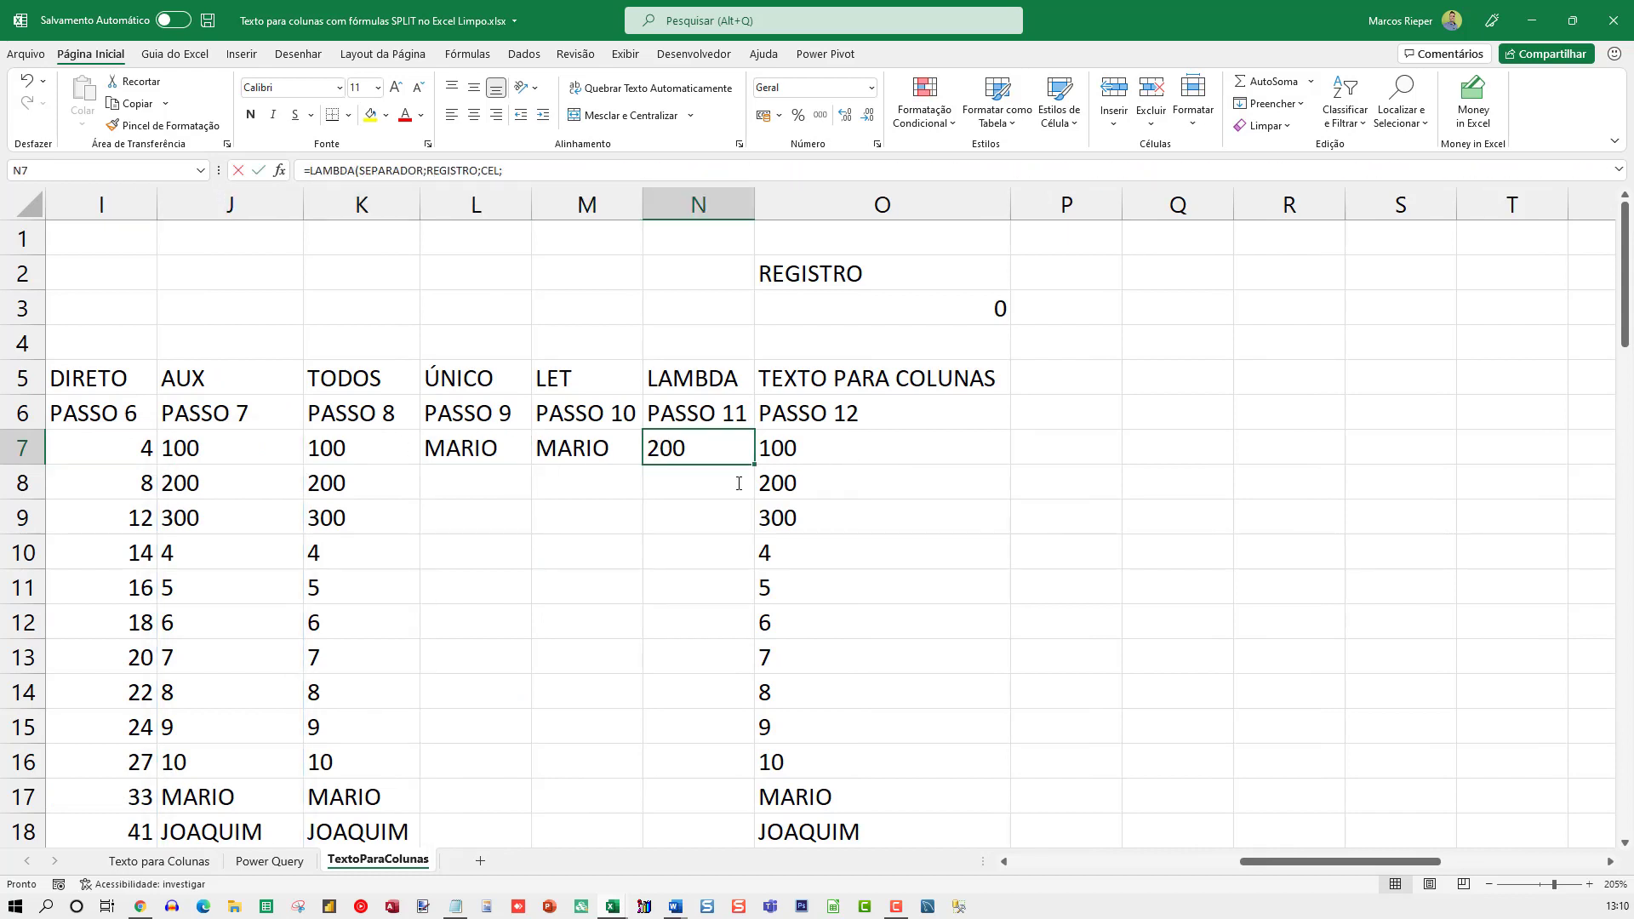
pyautogui.press('F2')
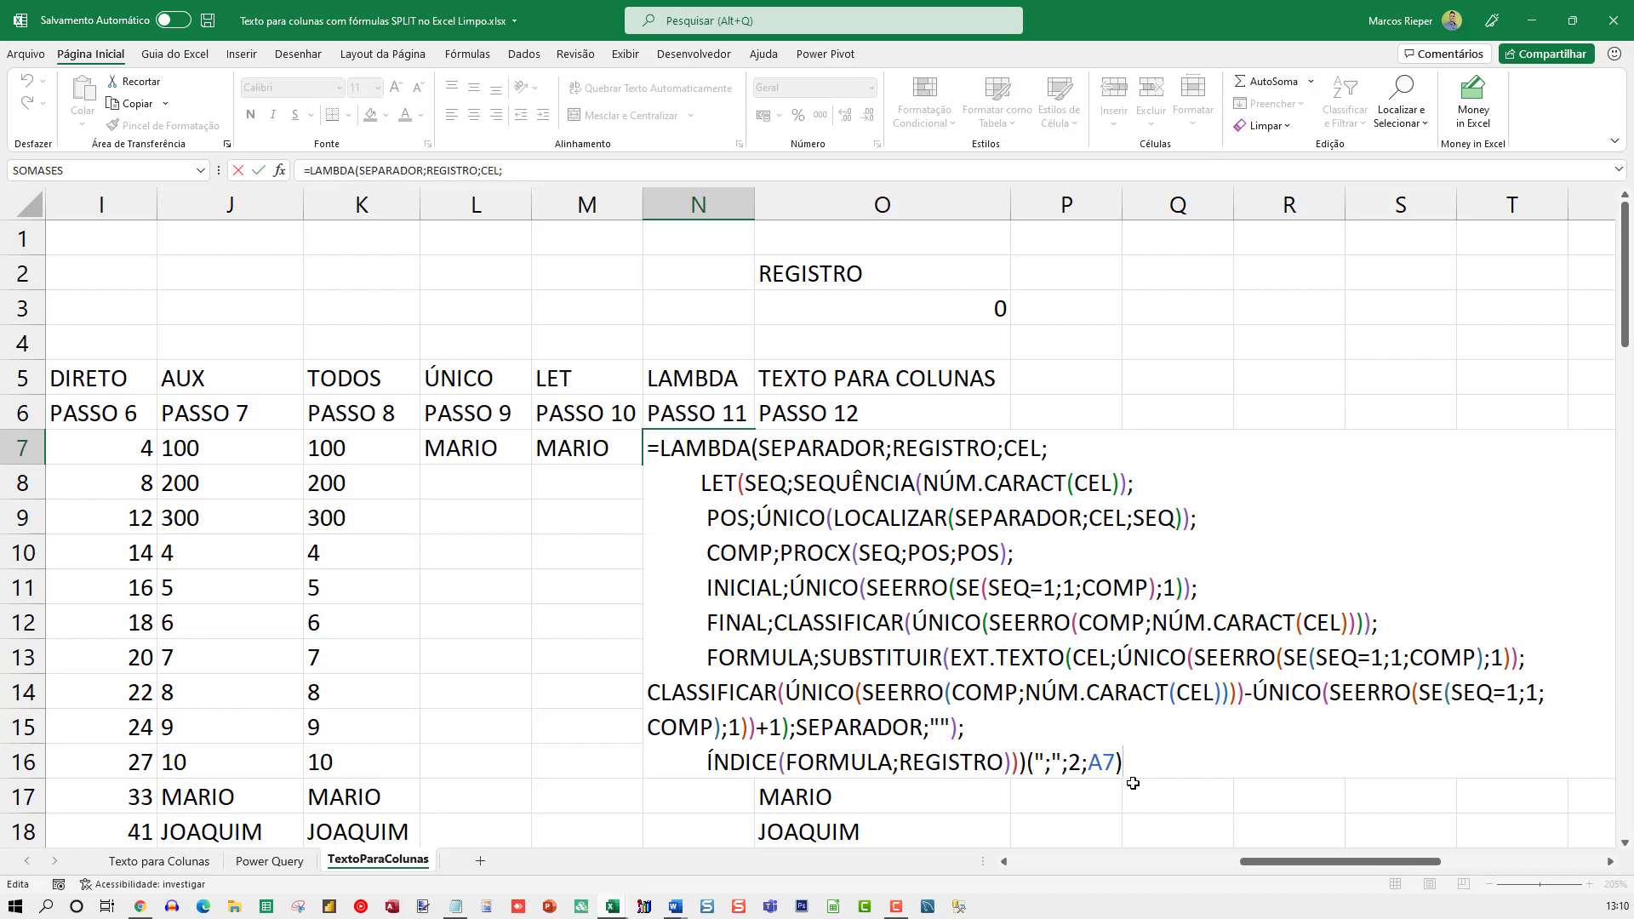
pyautogui.moveTo(1123, 763); pyautogui.dragTo(644, 453)
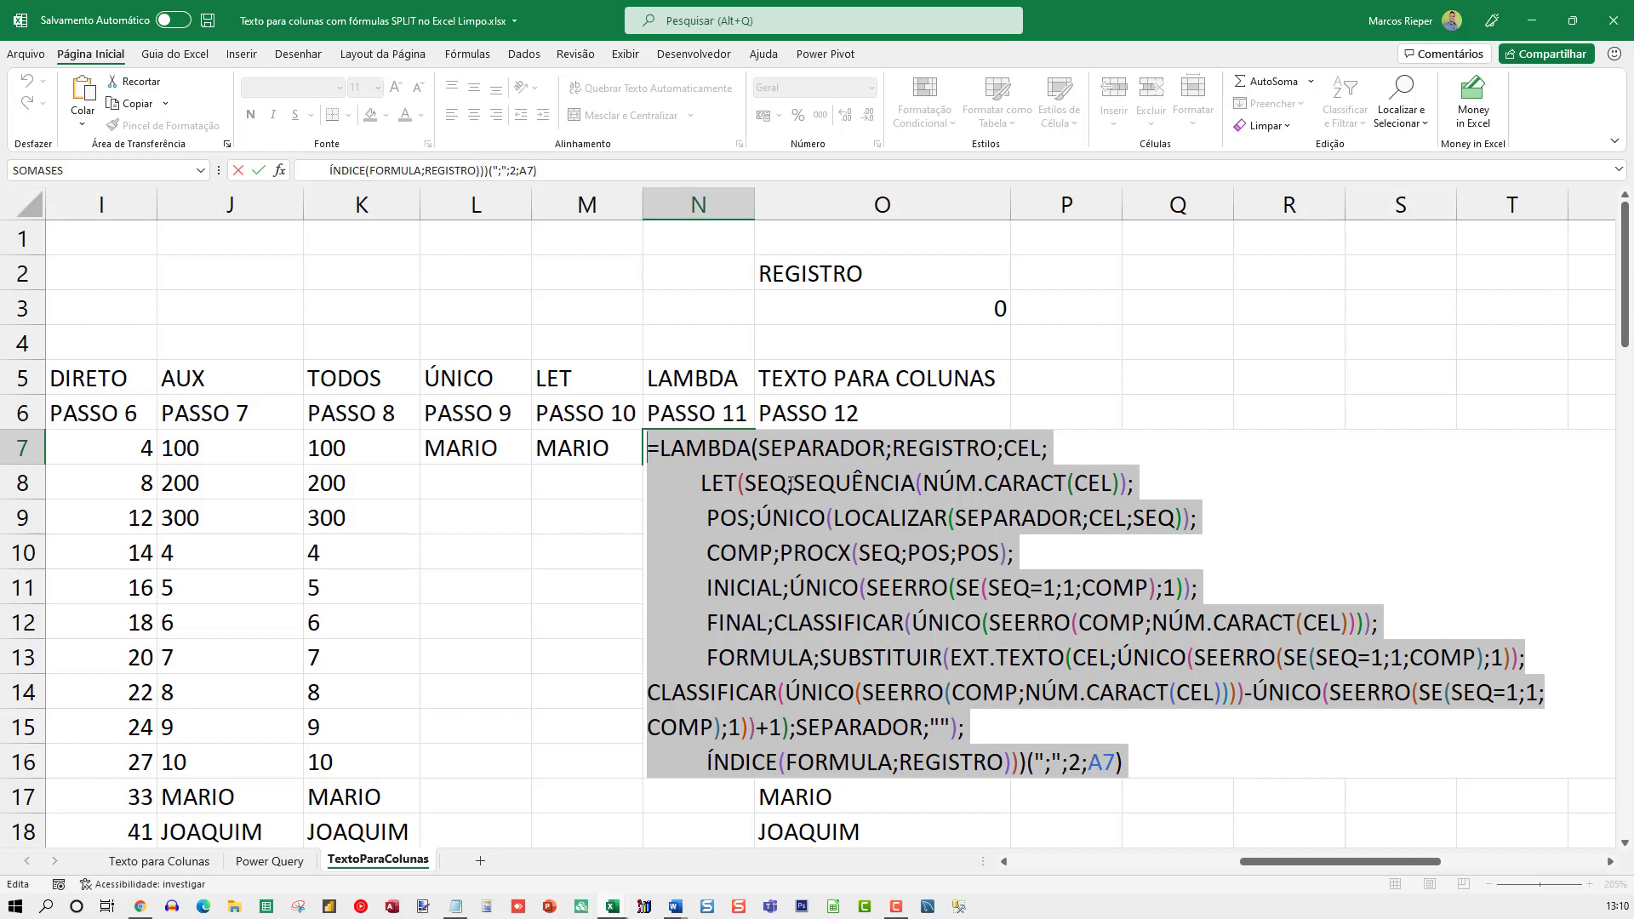
pyautogui.hotkey('ctrl', 'Return')
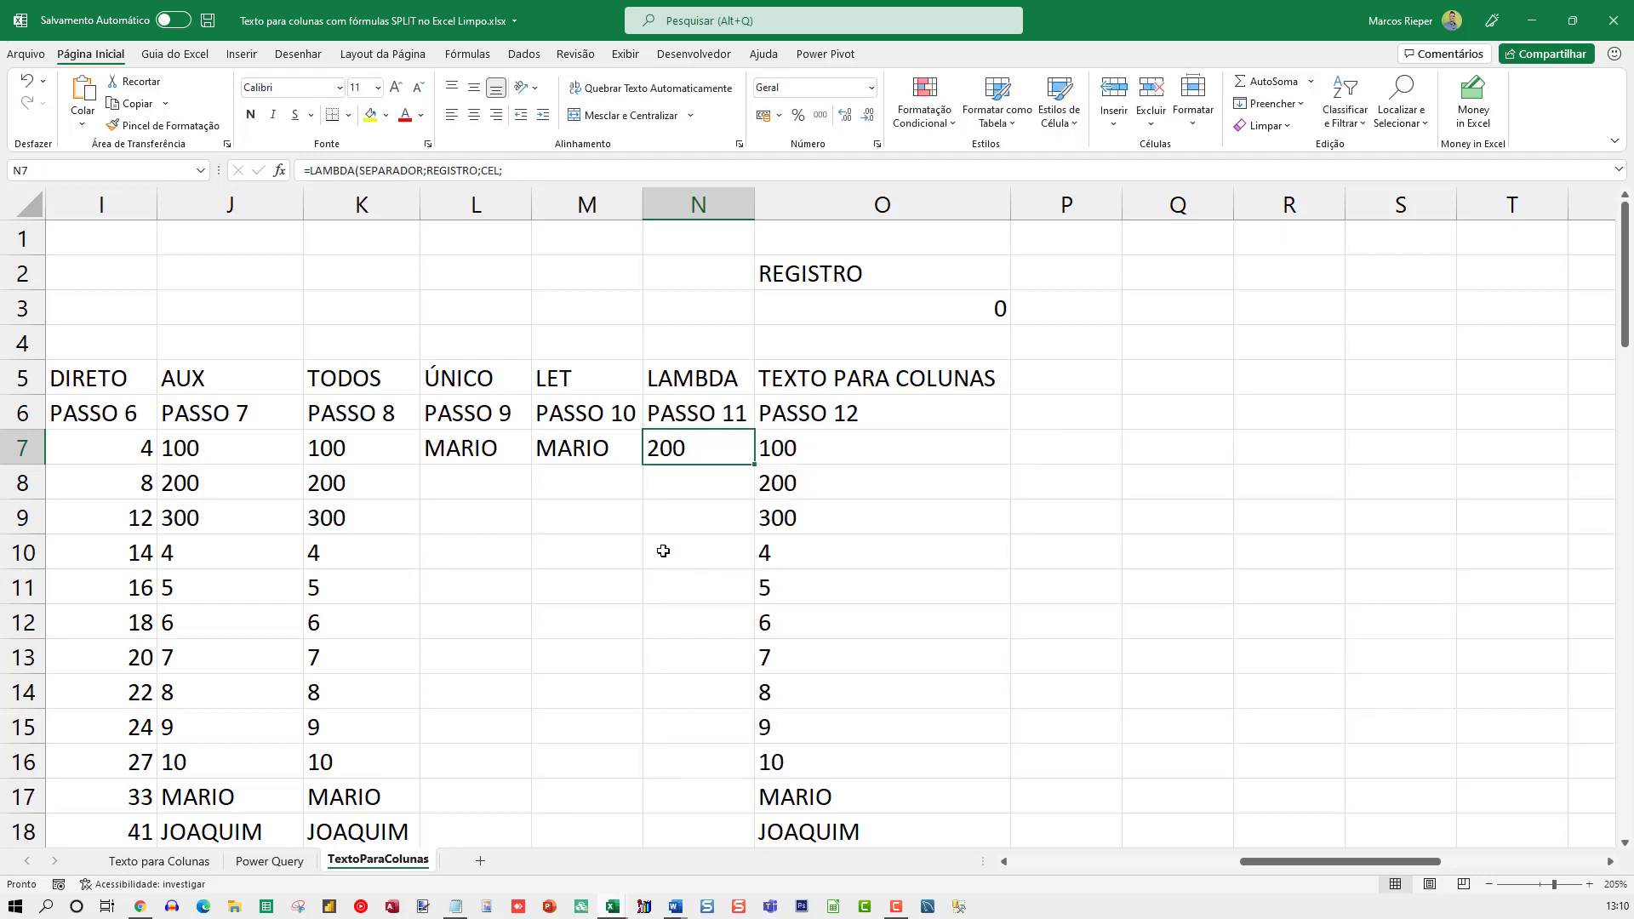
# Open the Name Manager and enlarge it, widening its name column to show full names
pyautogui.click(565, 485)
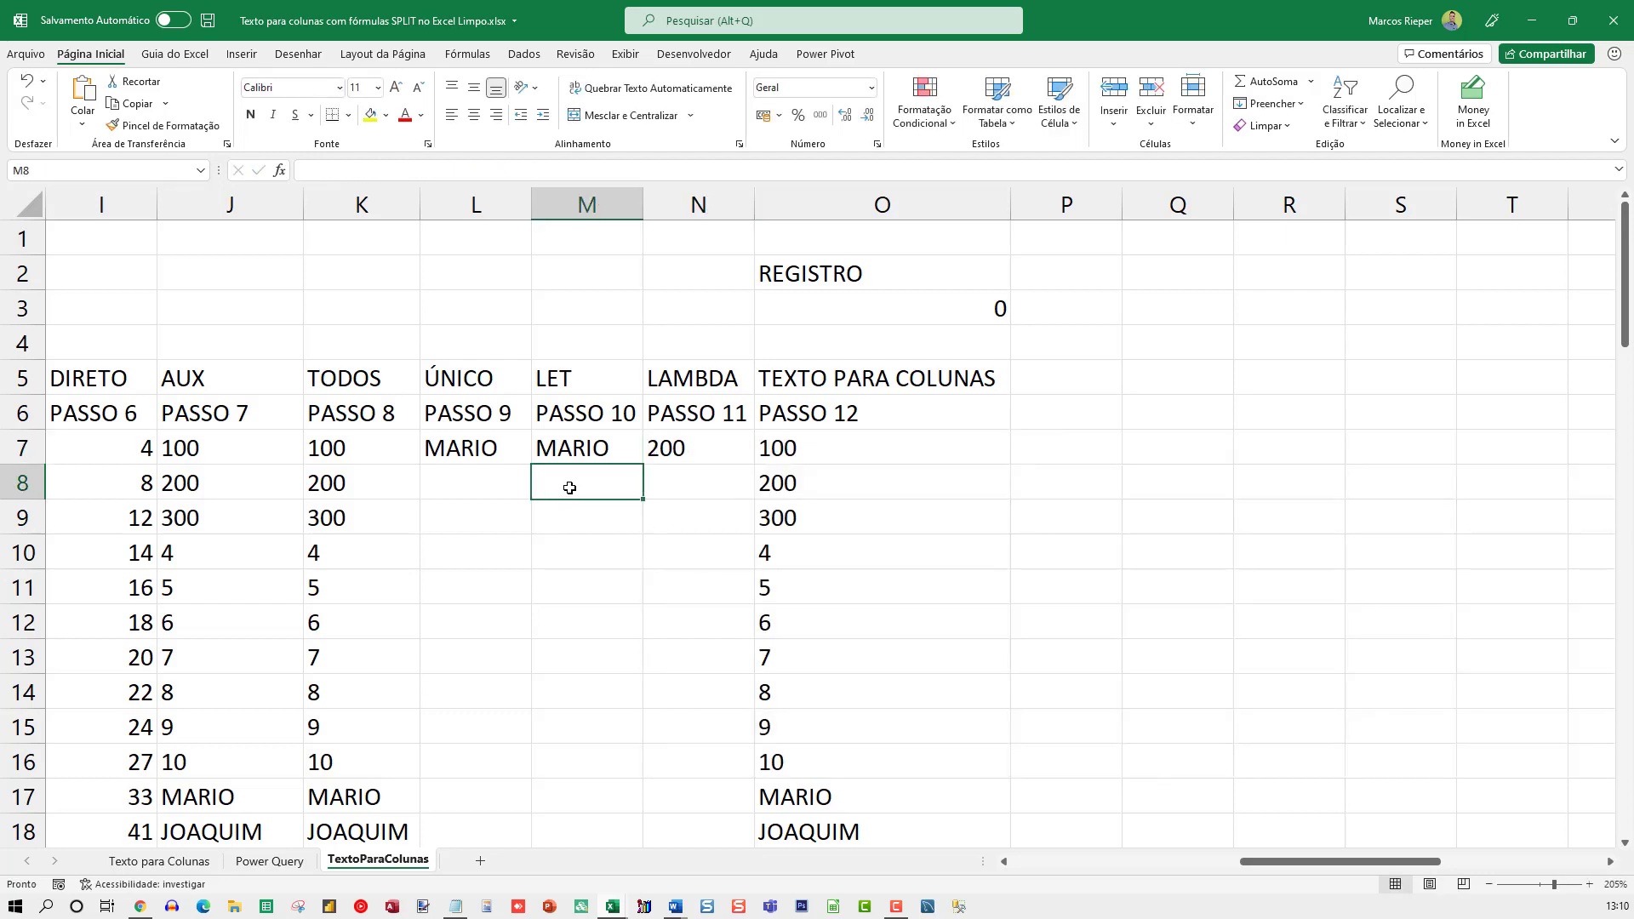
pyautogui.click(473, 54)
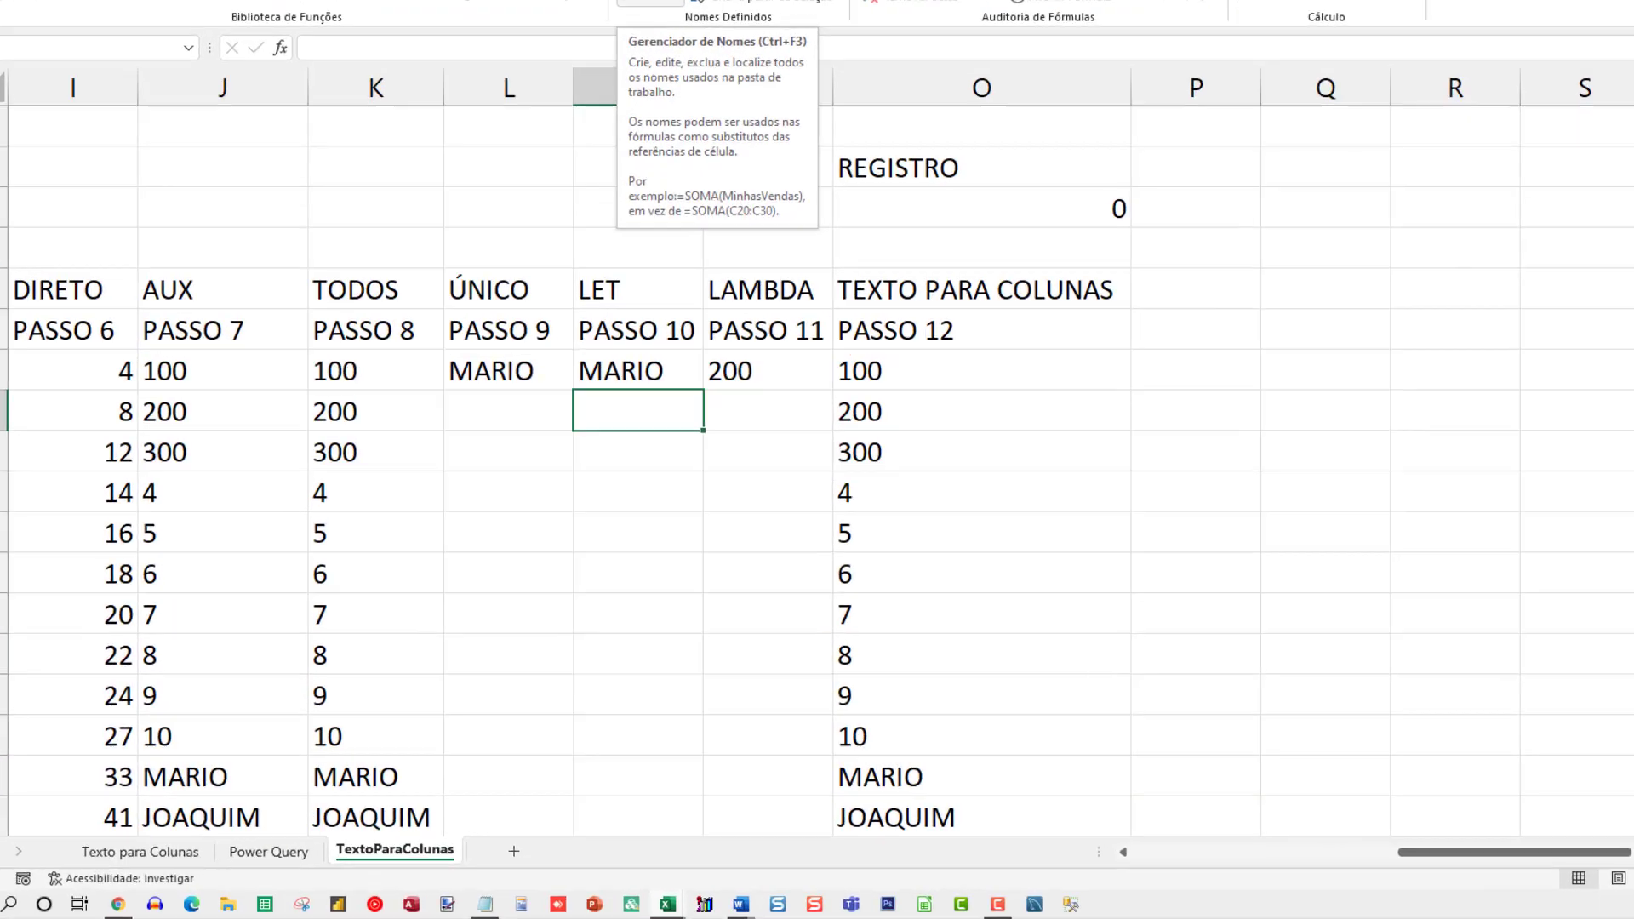
pyautogui.click(592, 95)
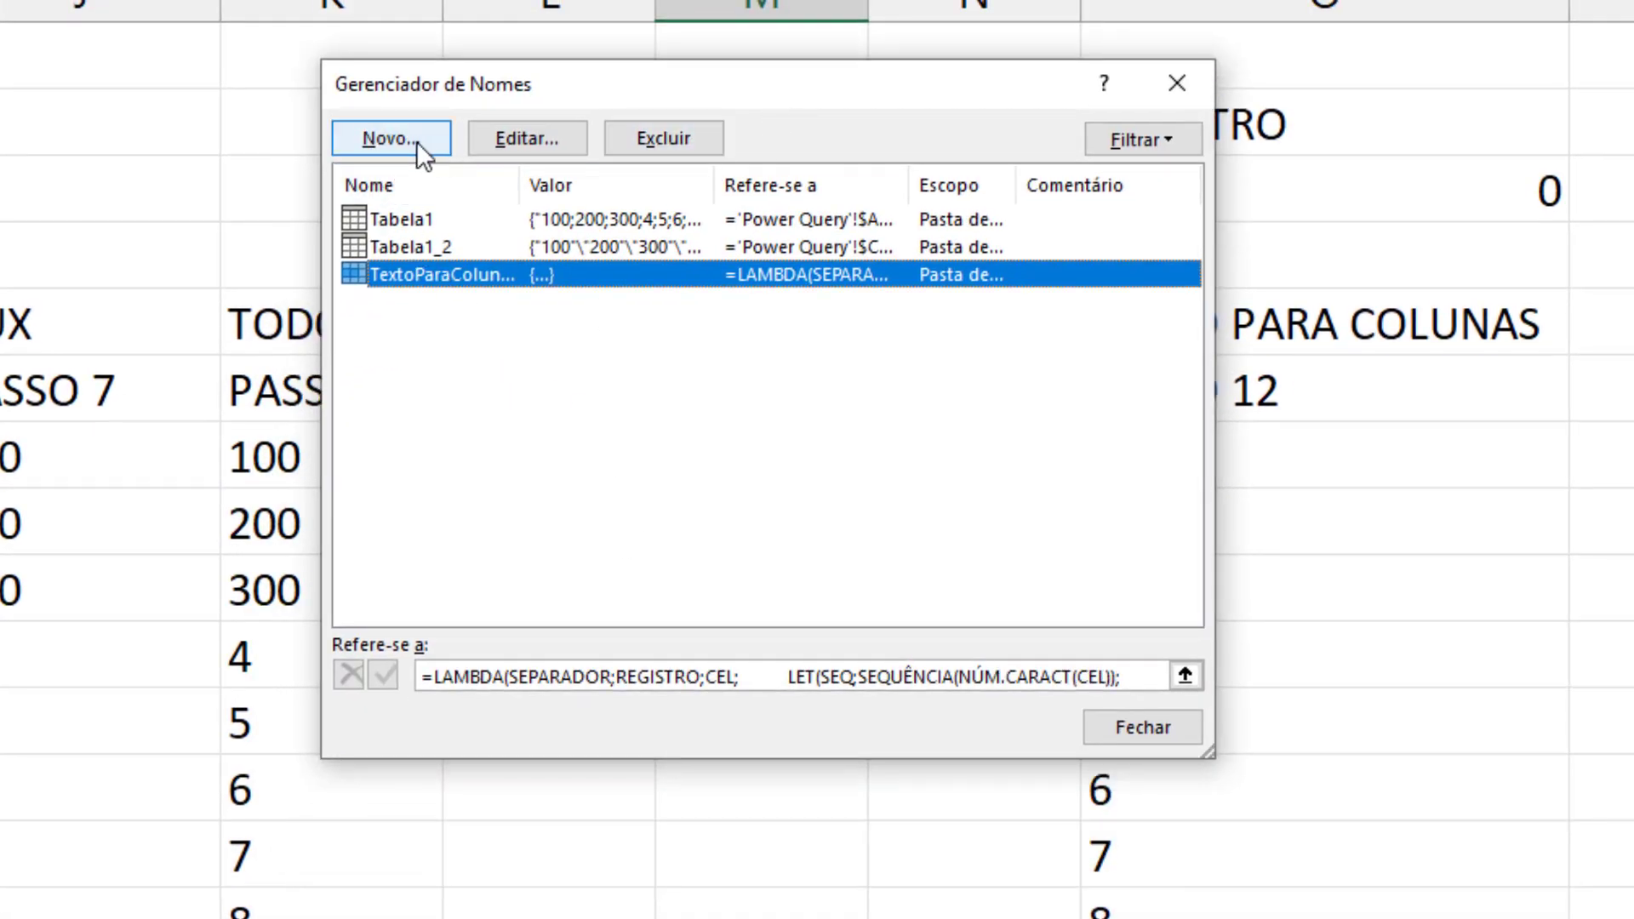
pyautogui.moveTo(515, 184); pyautogui.dragTo(672, 184)
pyautogui.moveTo(1208, 751); pyautogui.dragTo(1512, 918)
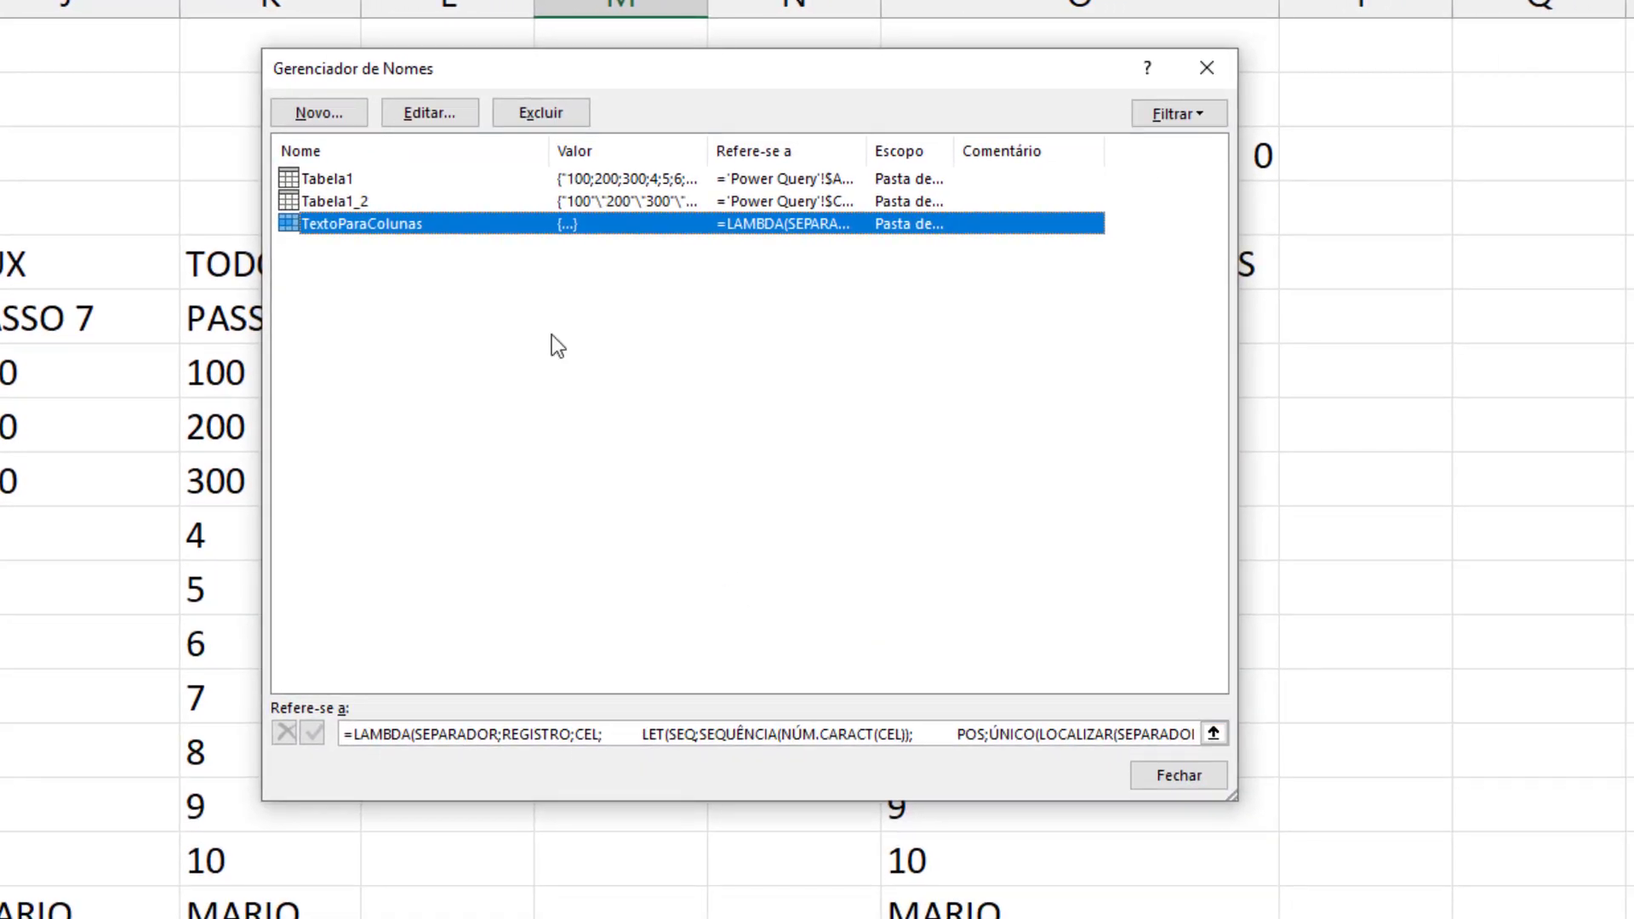
# Start a new defined name called TextoParaColunas2 with workbook scope
pyautogui.click(319, 120)
pyautogui.write('Textopara')
pyautogui.press('BackSpace')
pyautogui.press('BackSpace')
pyautogui.write('ParaColunas2')
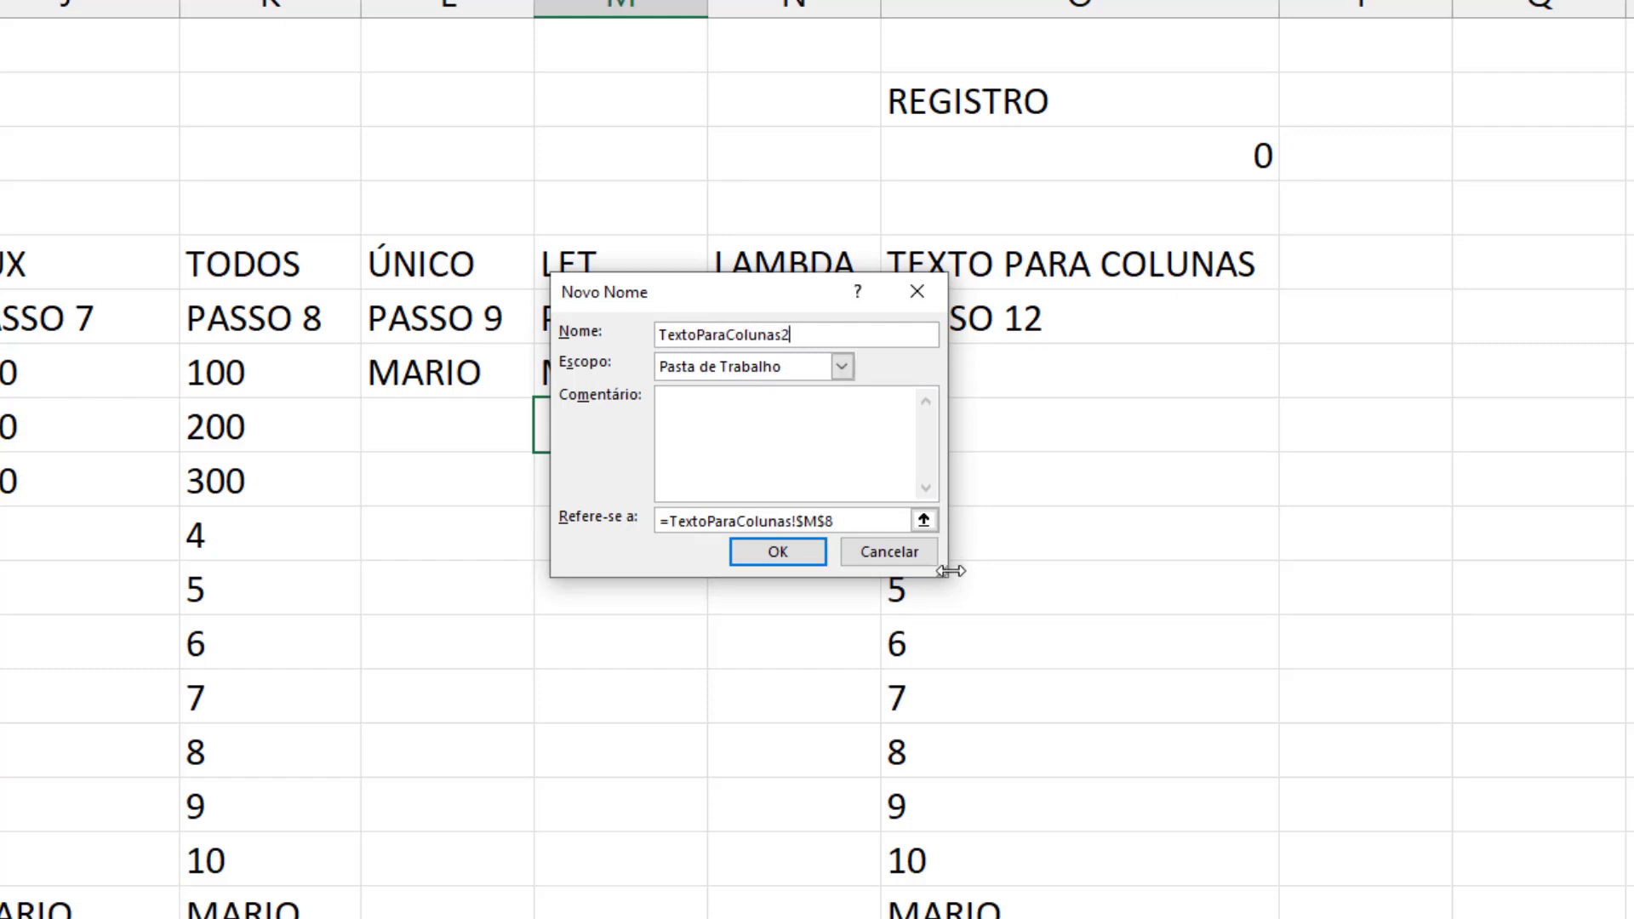
# Paste the copied LAMBDA as the name's reference, remove the trailing (";";2;A7) arguments, save the name and close the Name Manager
pyautogui.moveTo(946, 572); pyautogui.dragTo(1411, 834)
pyautogui.click(879, 761)
pyautogui.hotkey('ctrl', 'v')
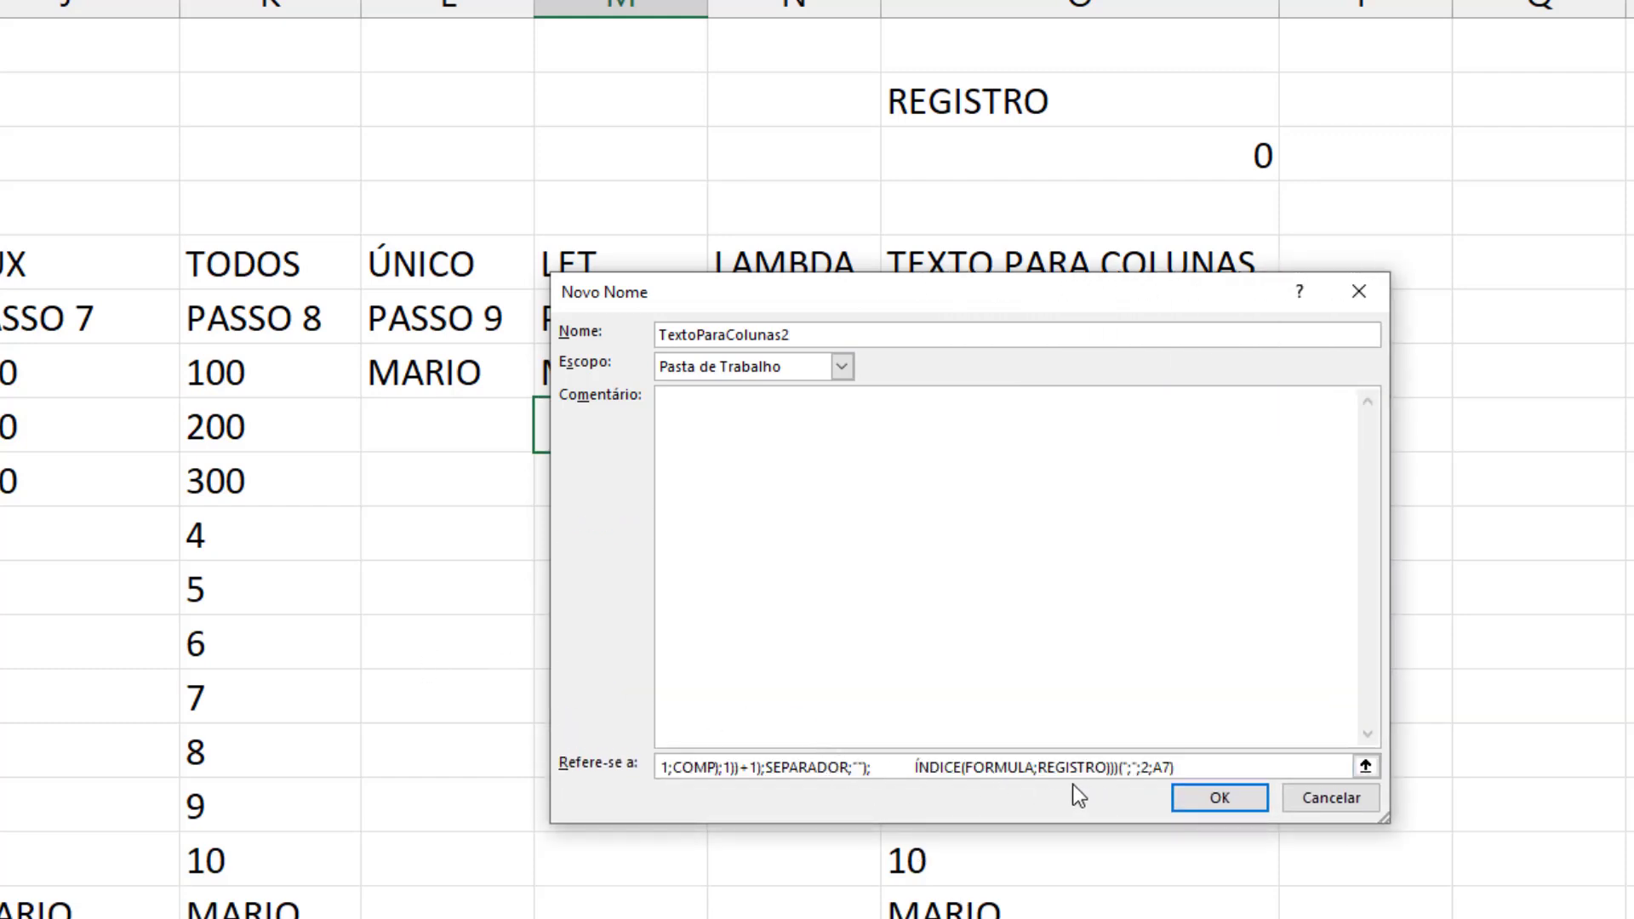
pyautogui.moveTo(973, 770); pyautogui.dragTo(1397, 792)
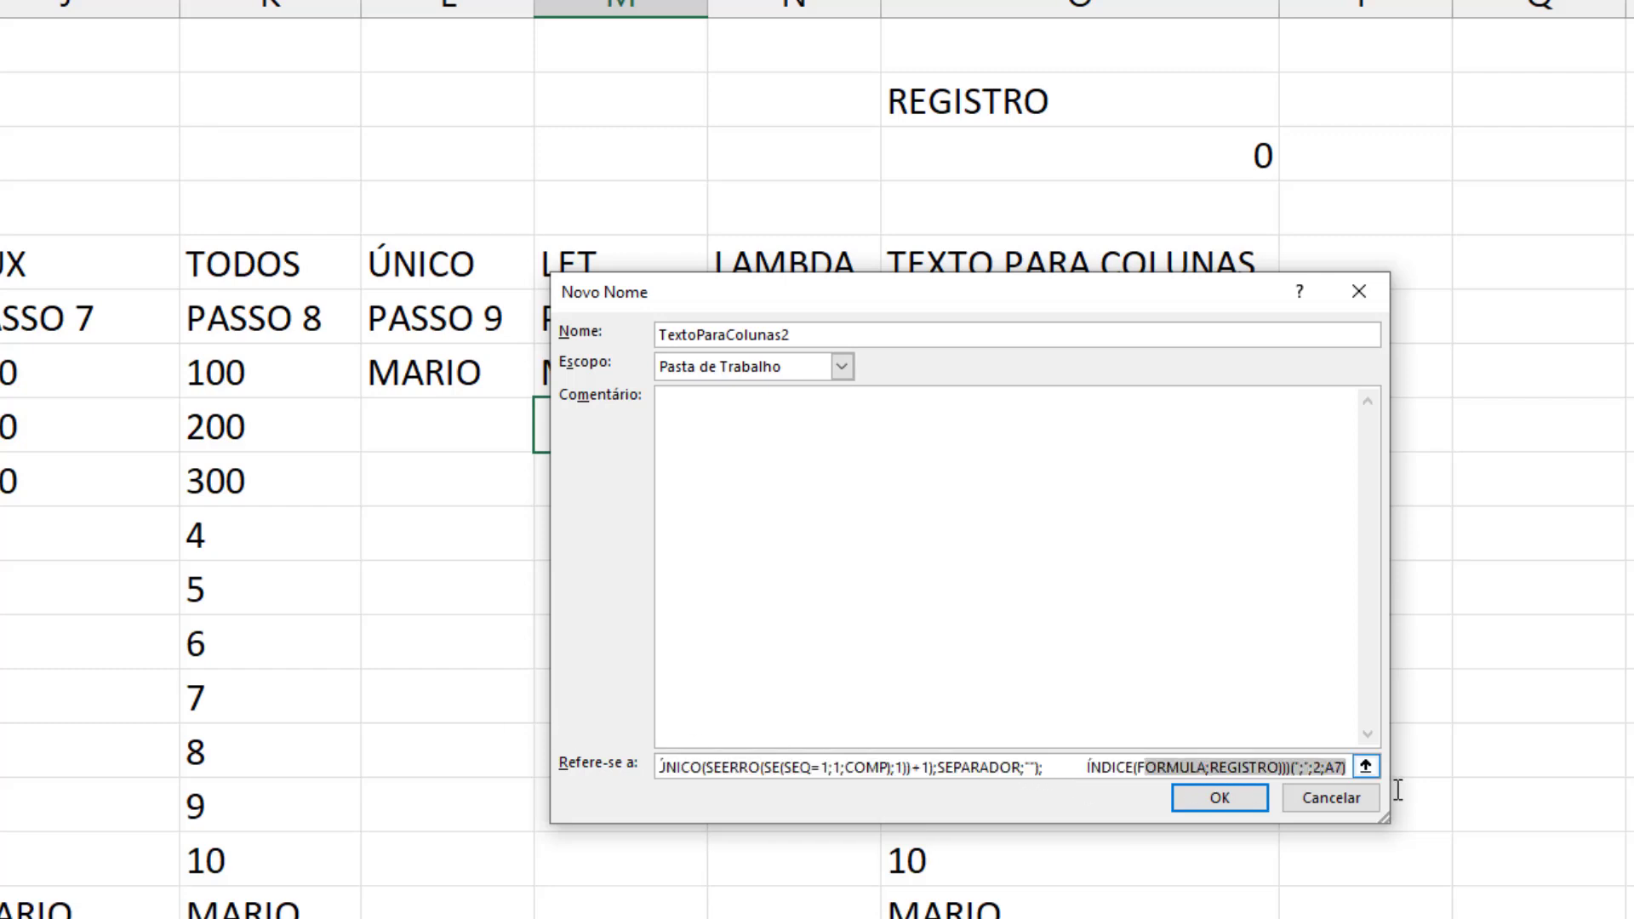
pyautogui.click(1293, 766)
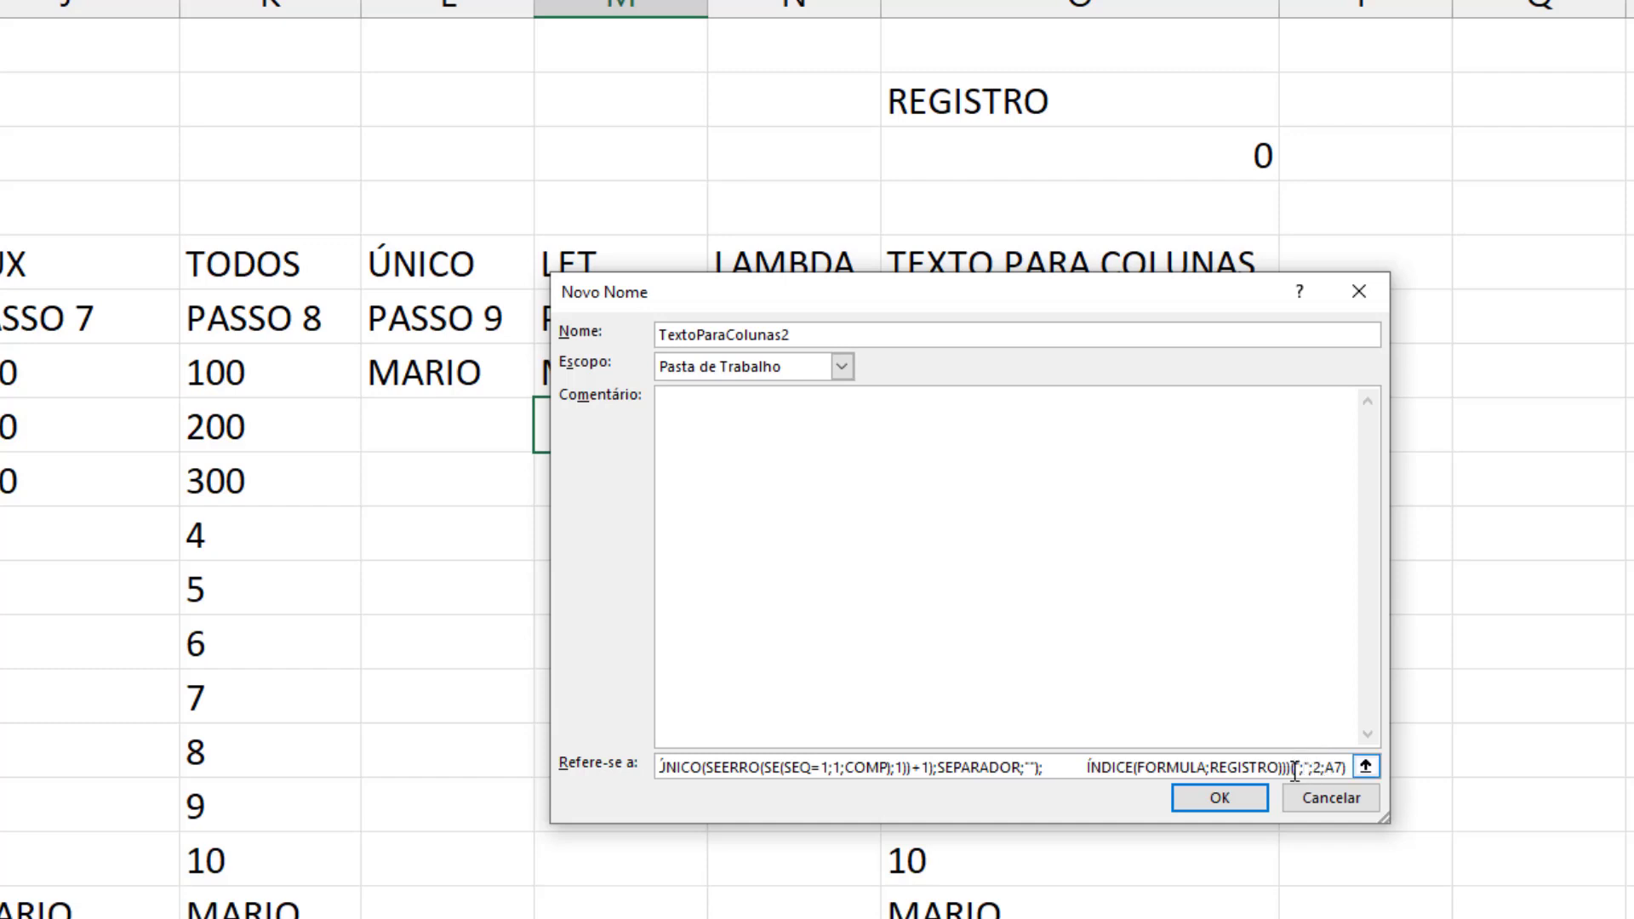
pyautogui.moveTo(1294, 770); pyautogui.dragTo(1394, 774)
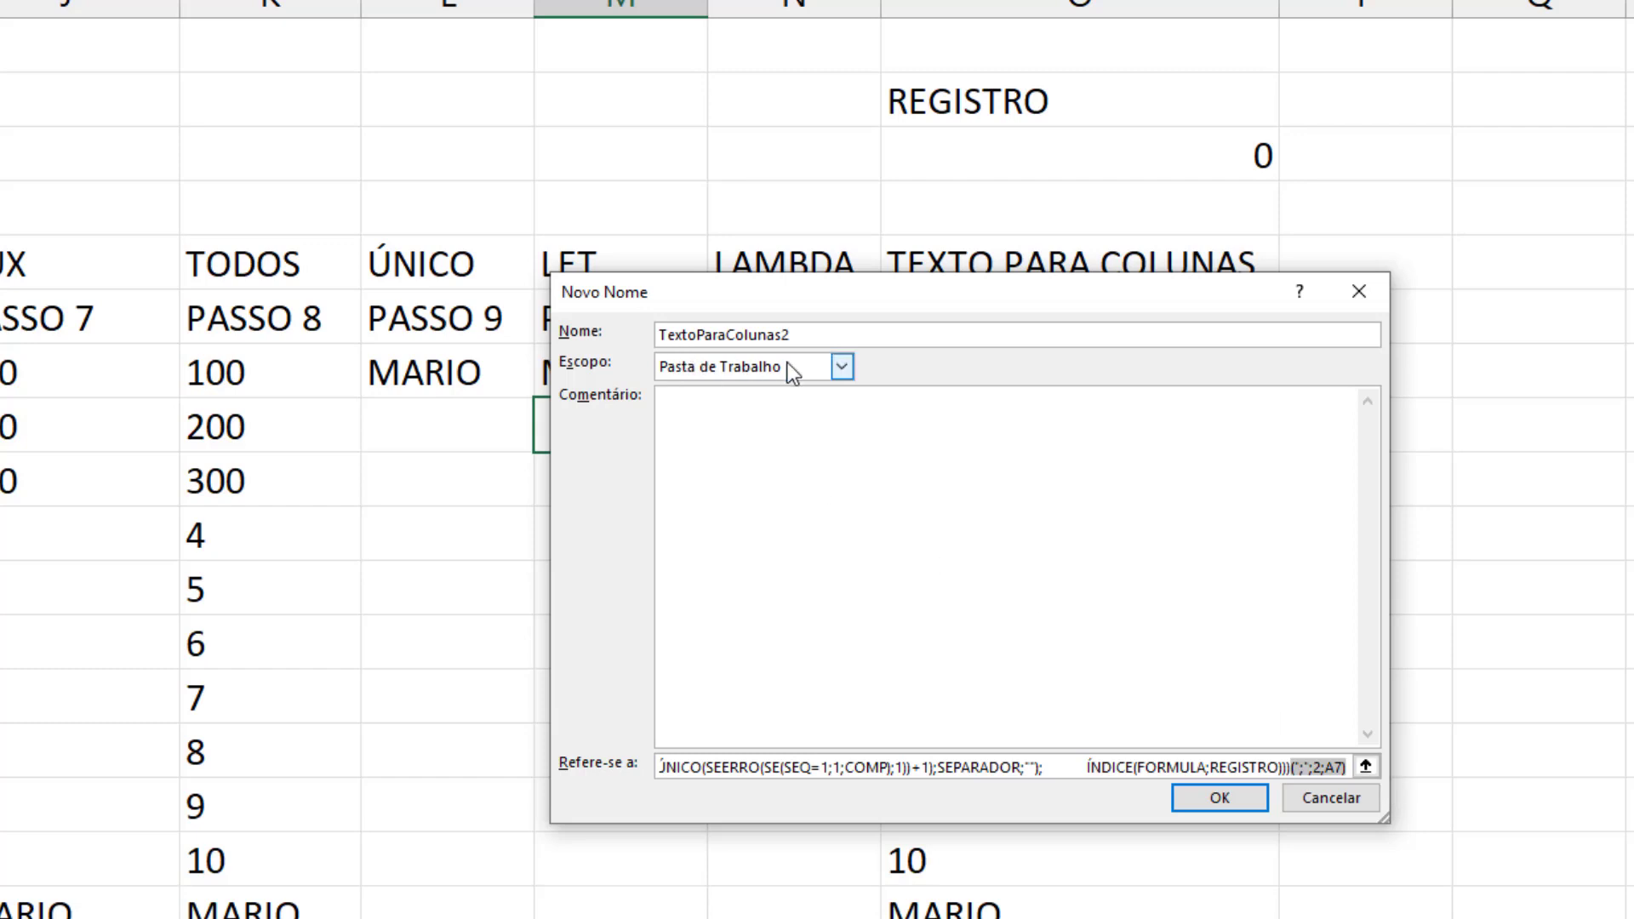
pyautogui.press('Delete')
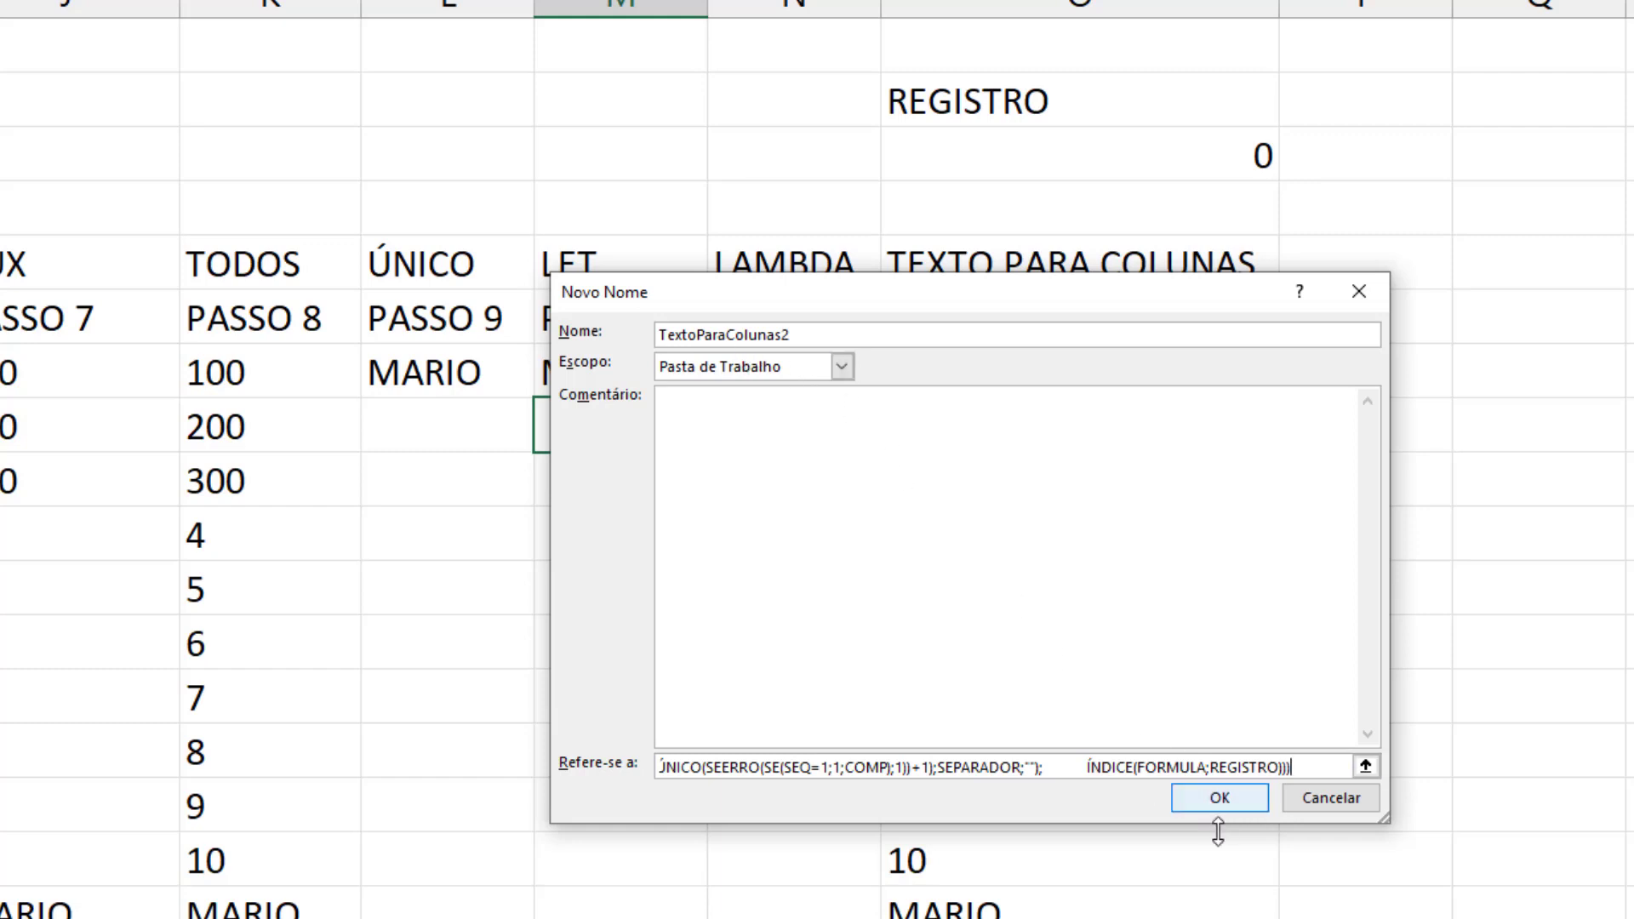
pyautogui.click(1202, 805)
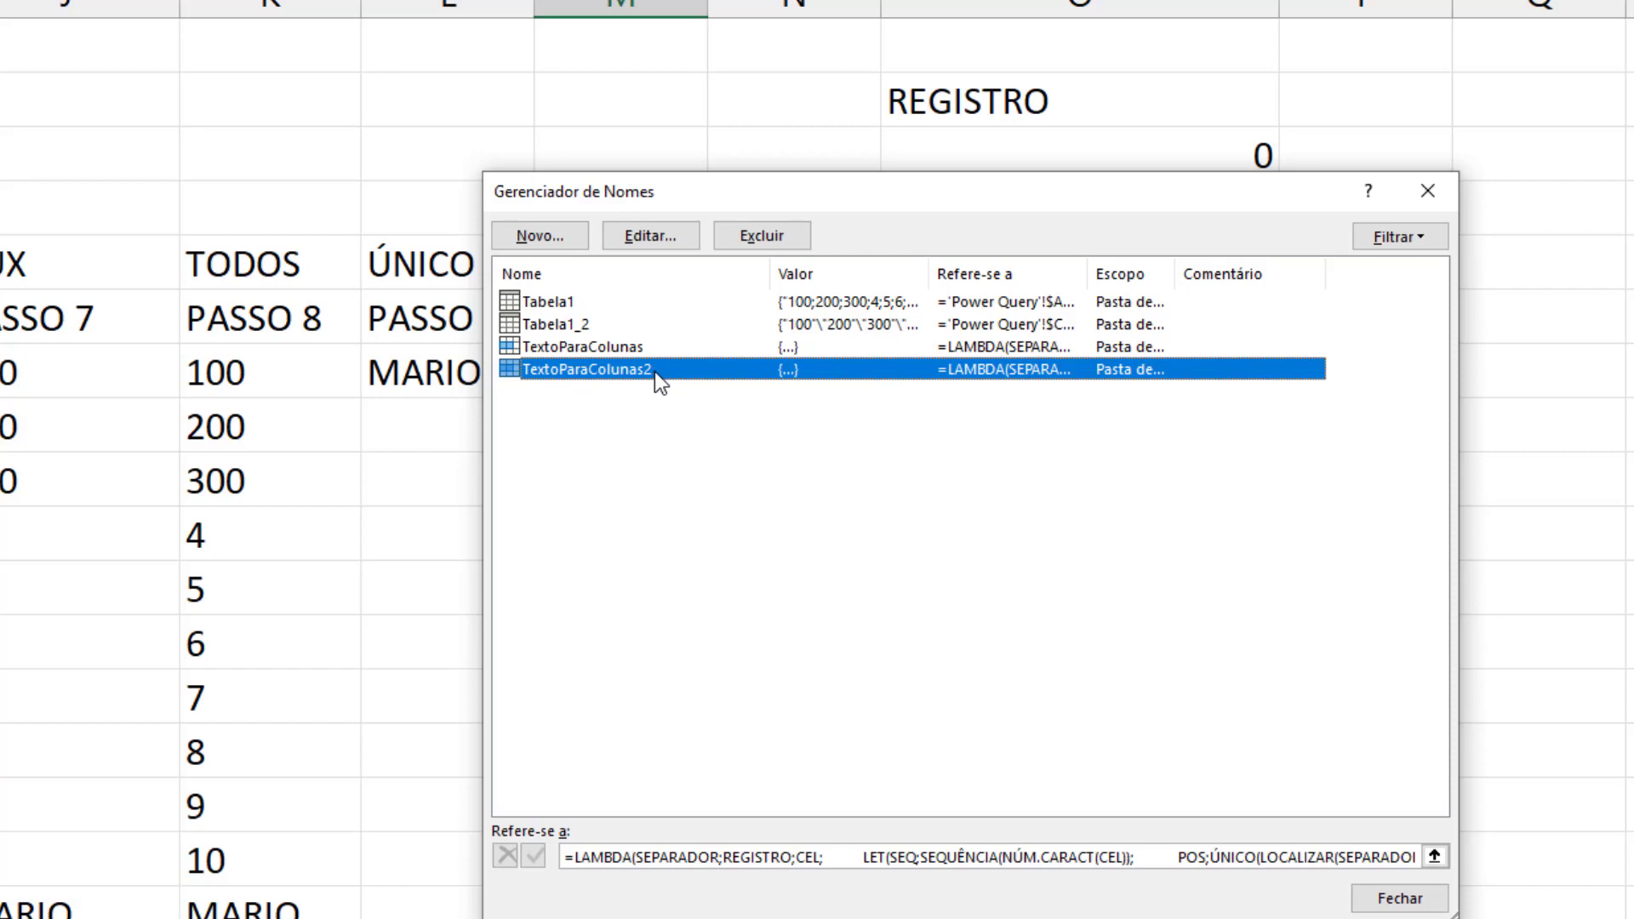
pyautogui.click(1404, 898)
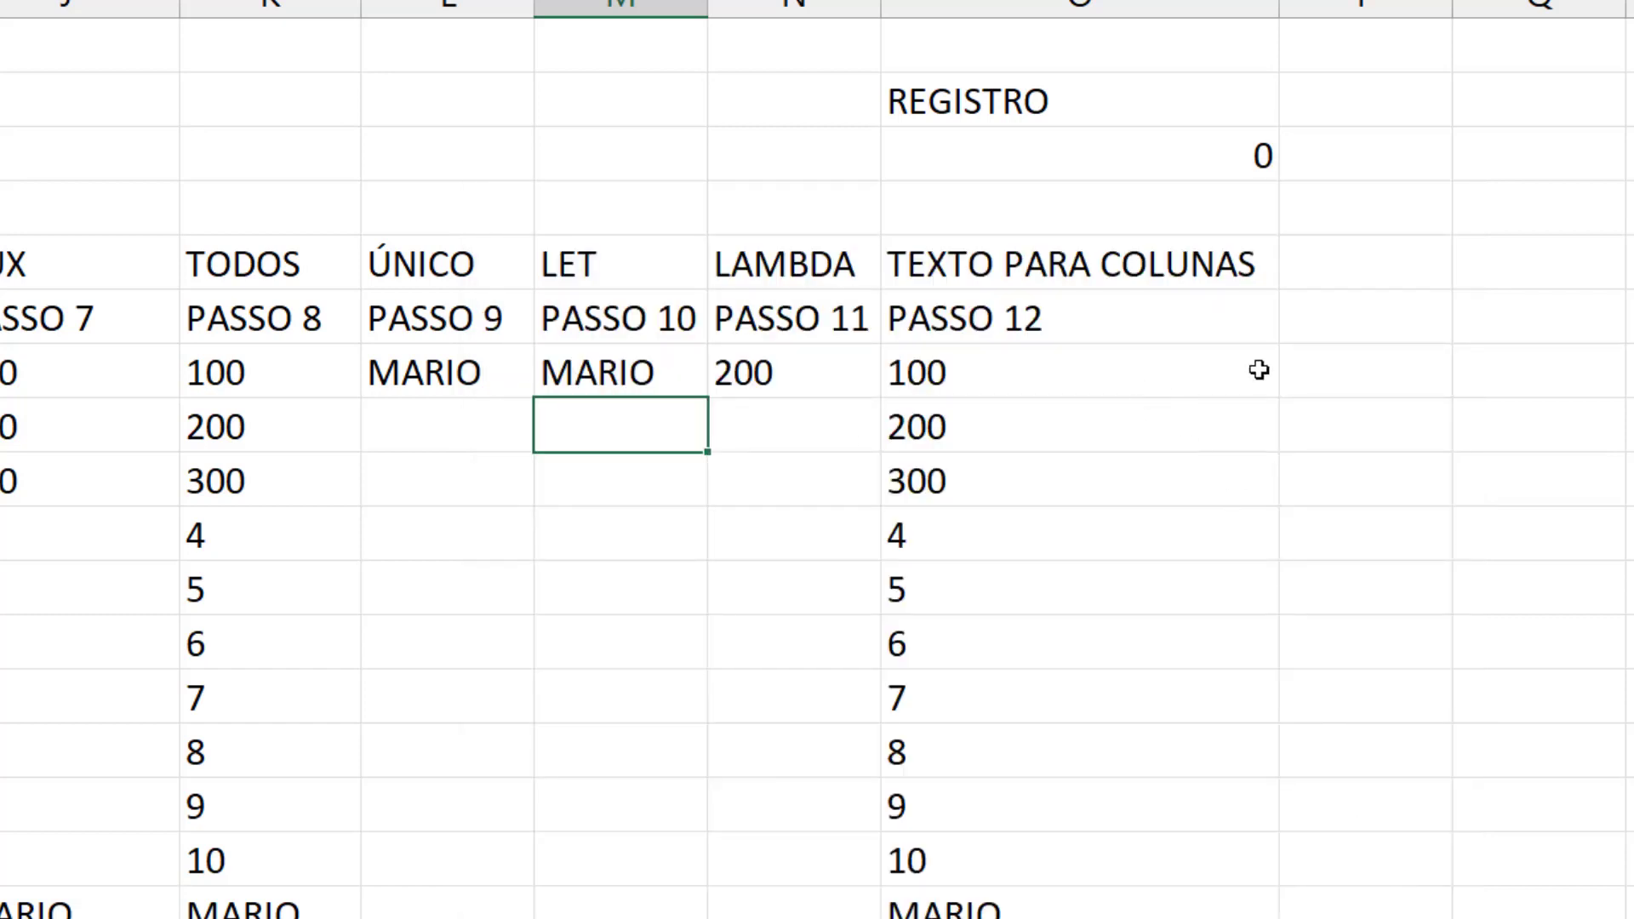
# Examine the separator, record and cell arguments of the O7 formula and the source text in A7
pyautogui.click(1360, 383)
pyautogui.doubleClick(1055, 370)
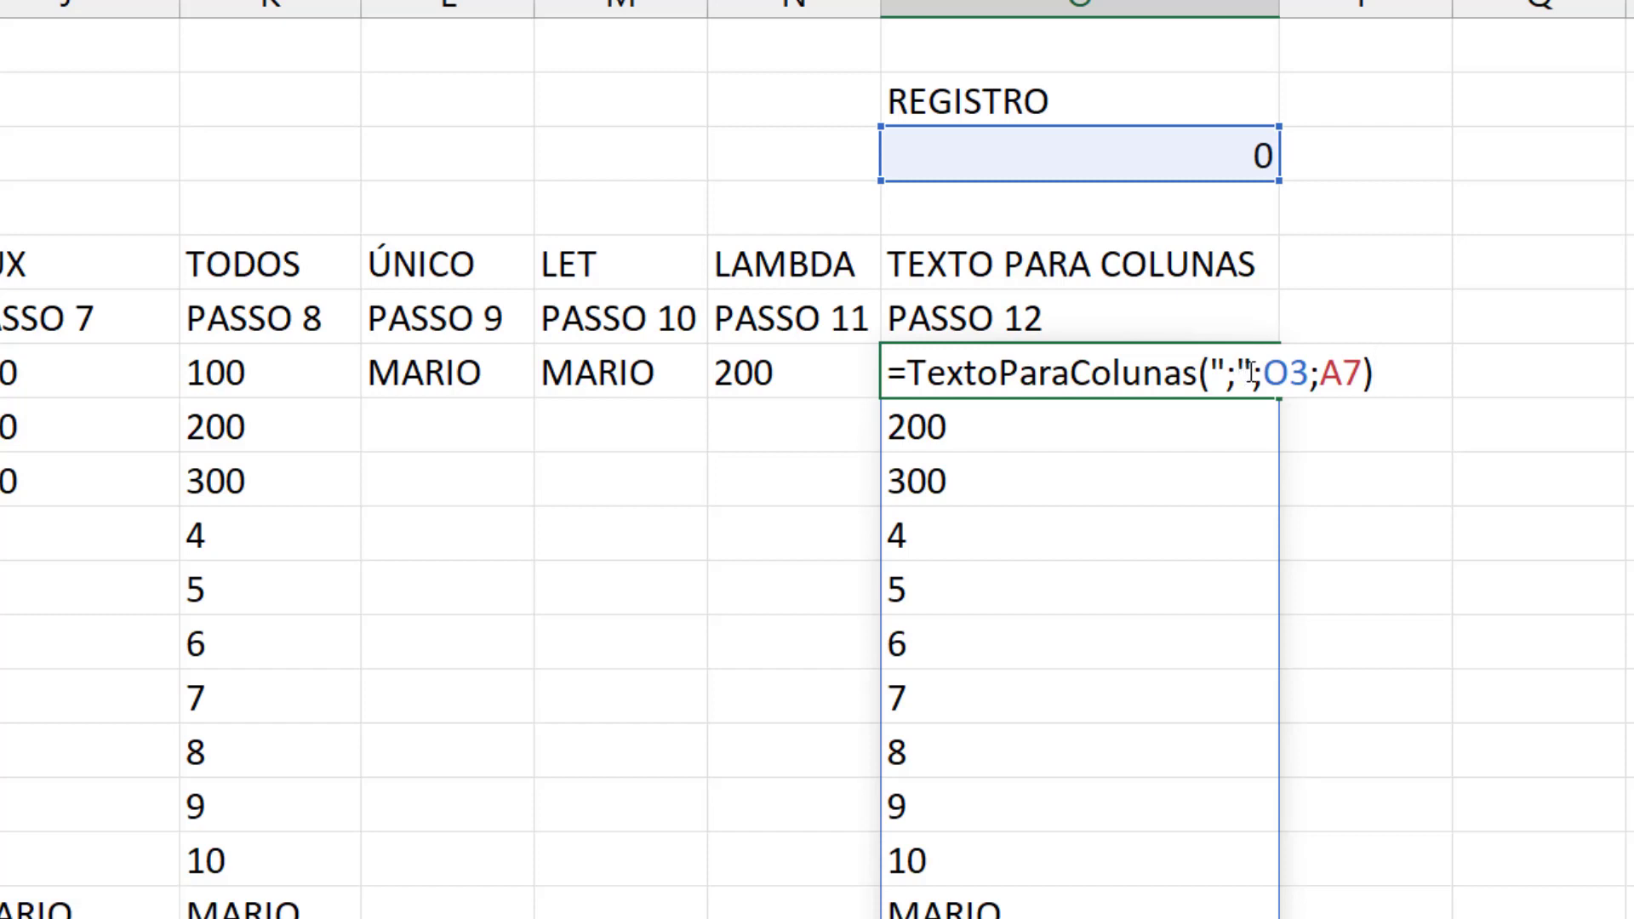
pyautogui.moveTo(1260, 371); pyautogui.dragTo(1213, 374)
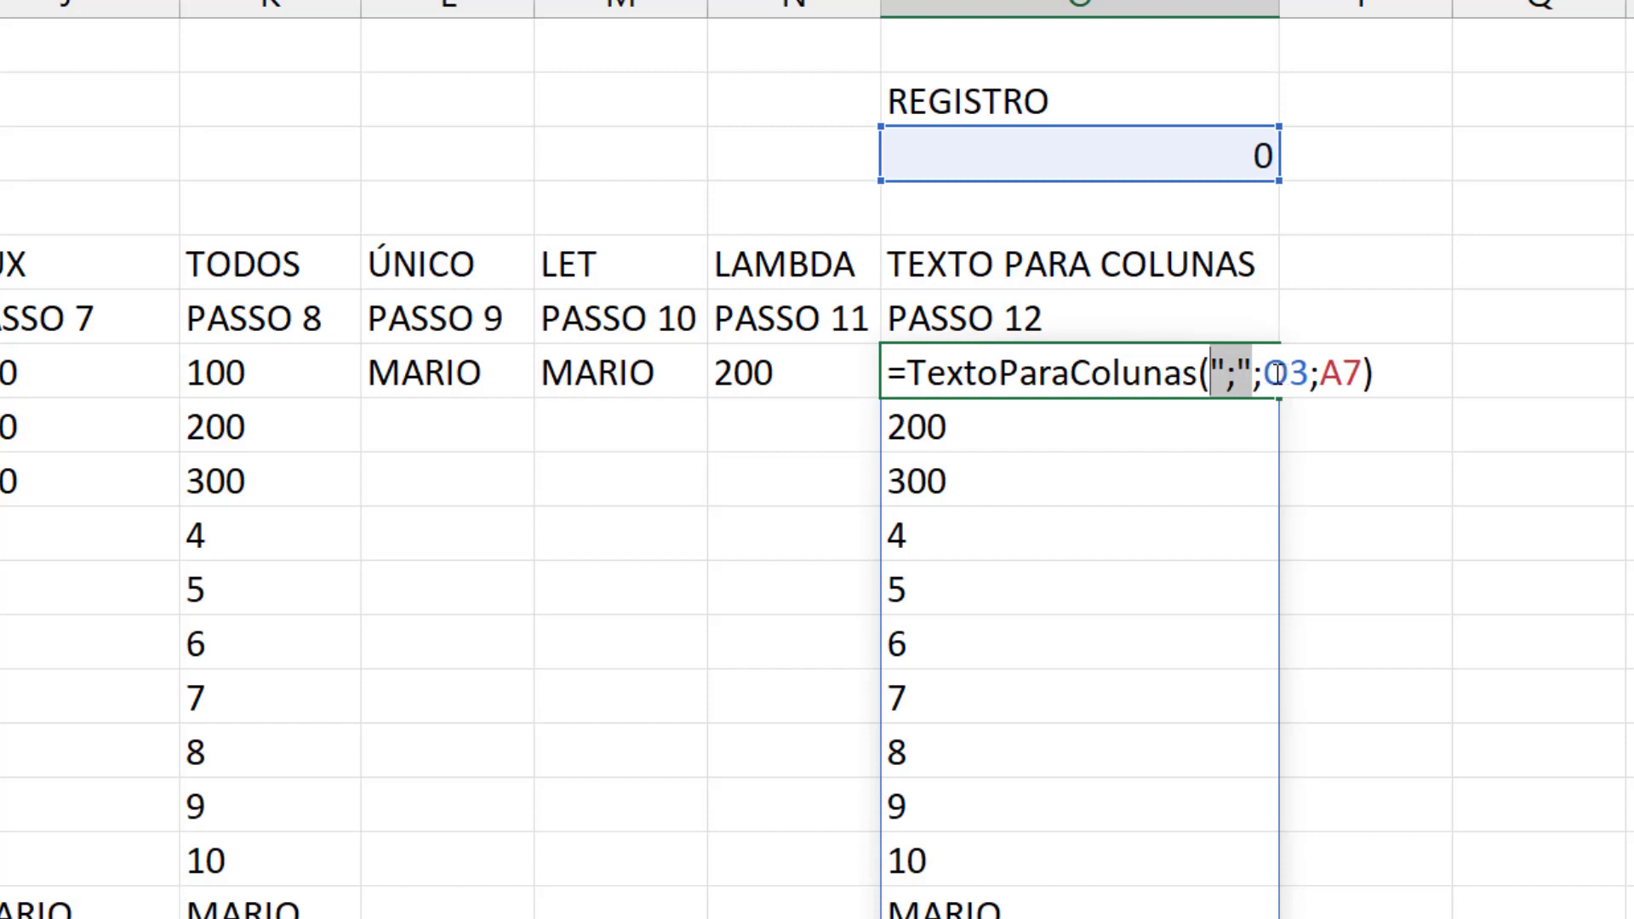
pyautogui.moveTo(1266, 371); pyautogui.dragTo(1309, 373)
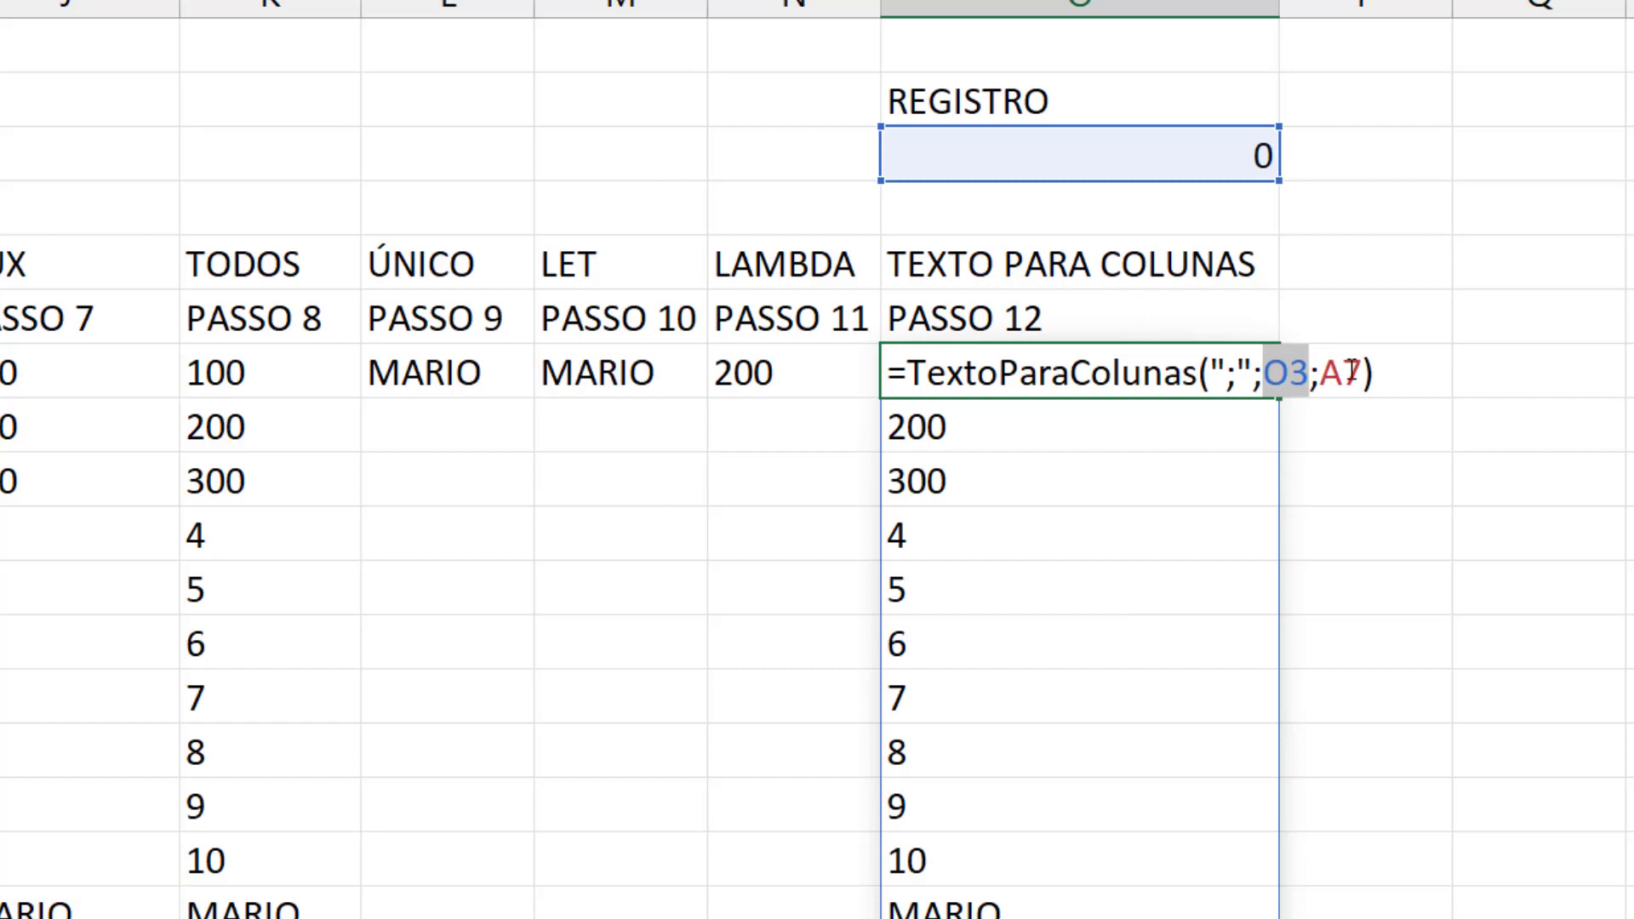
pyautogui.moveTo(1328, 372); pyautogui.dragTo(1362, 368)
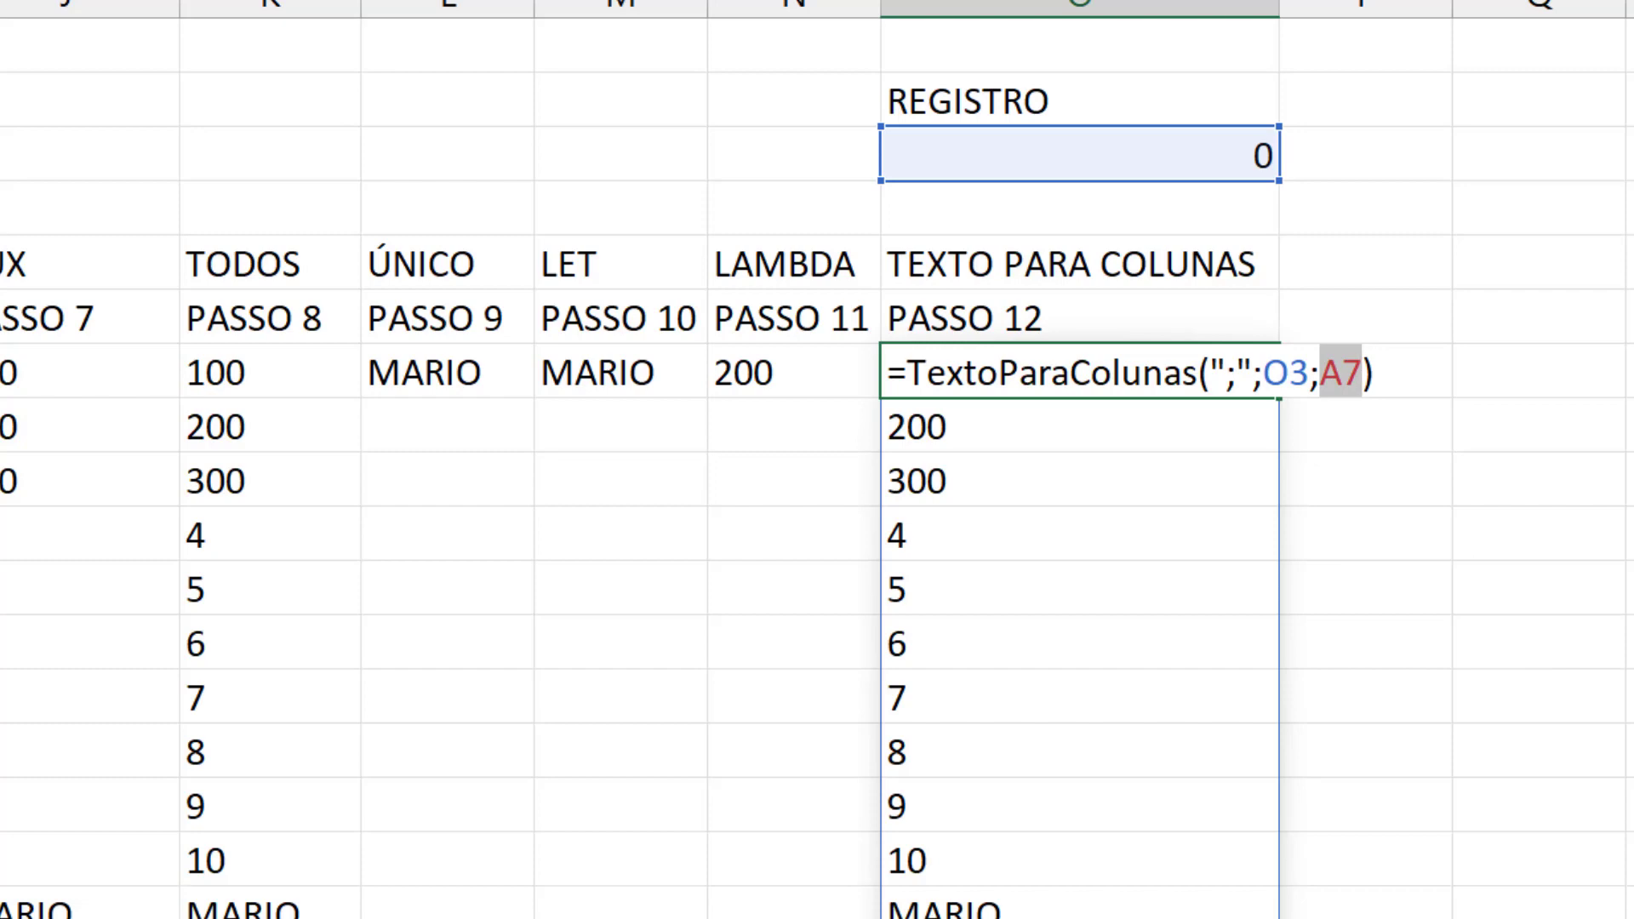
pyautogui.moveTo(1258, 862); pyautogui.dragTo(997, 858)
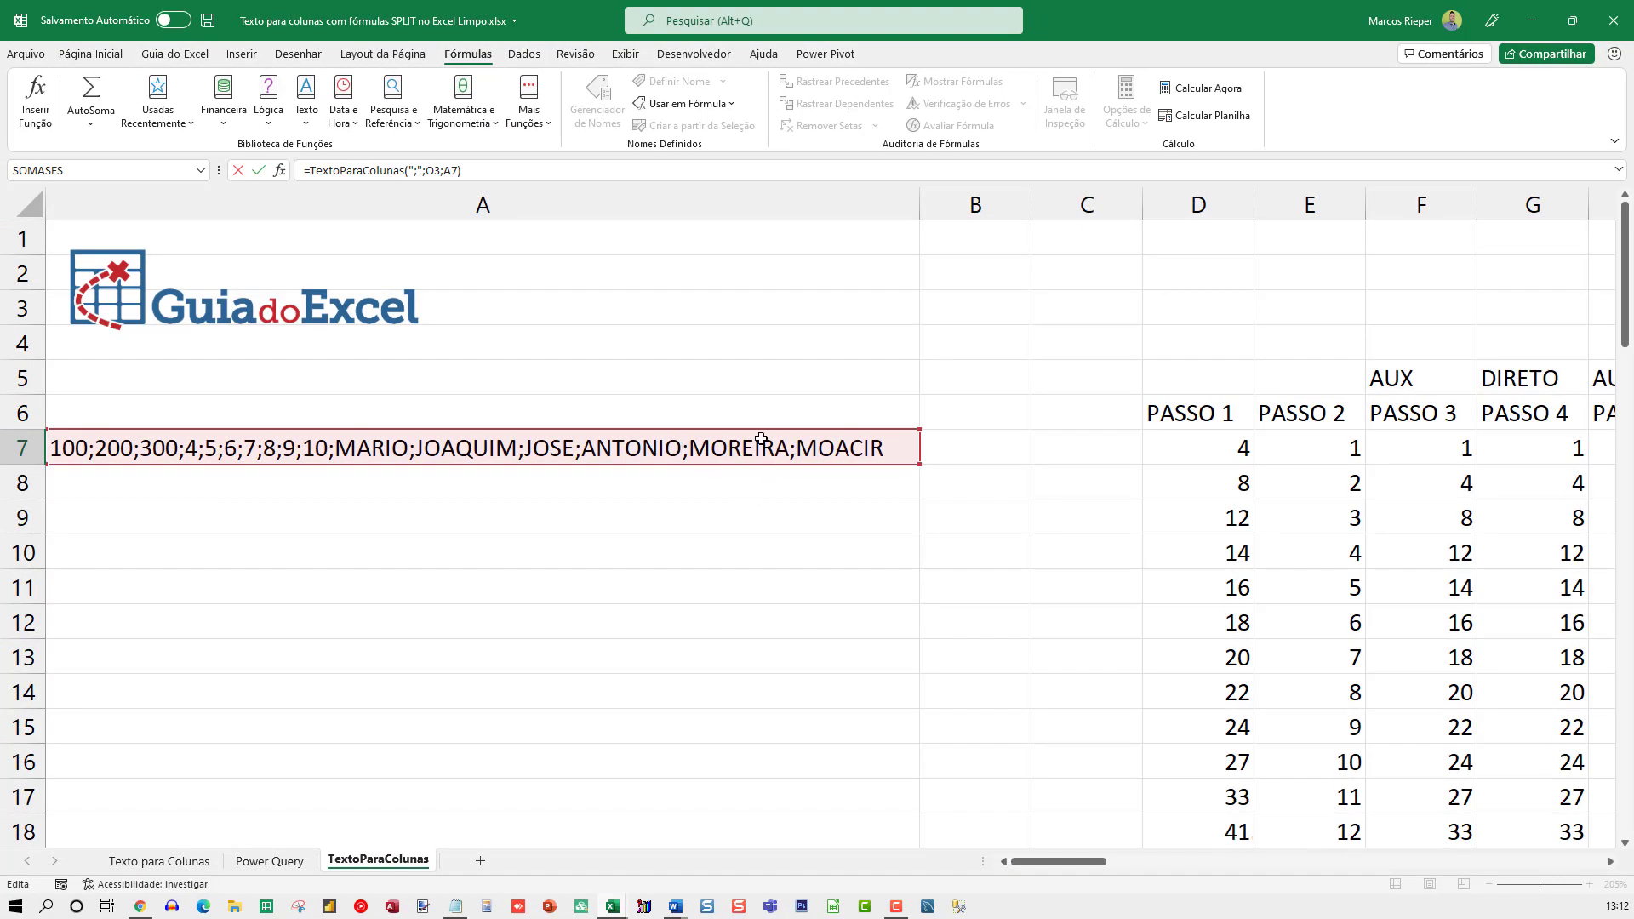
pyautogui.moveTo(1050, 866); pyautogui.dragTo(1223, 851)
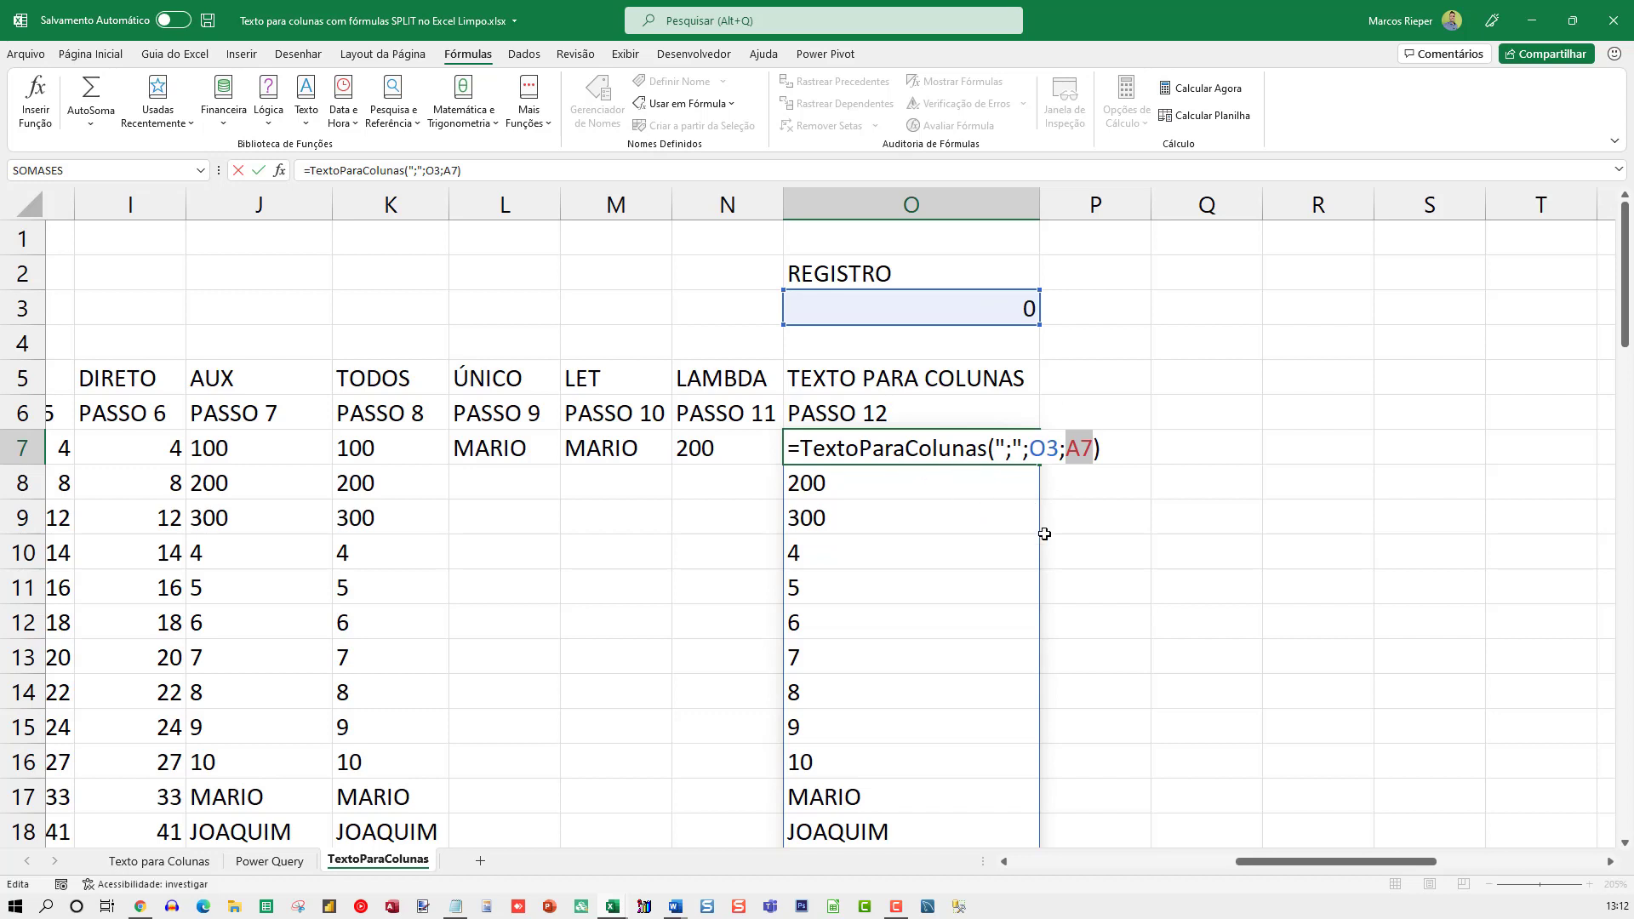
pyautogui.press('Escape')
# Enter the formula =TextoParaColunas2(";";O3;A7) in cell P7
pyautogui.press('Right')
pyautogui.write('=textopara')
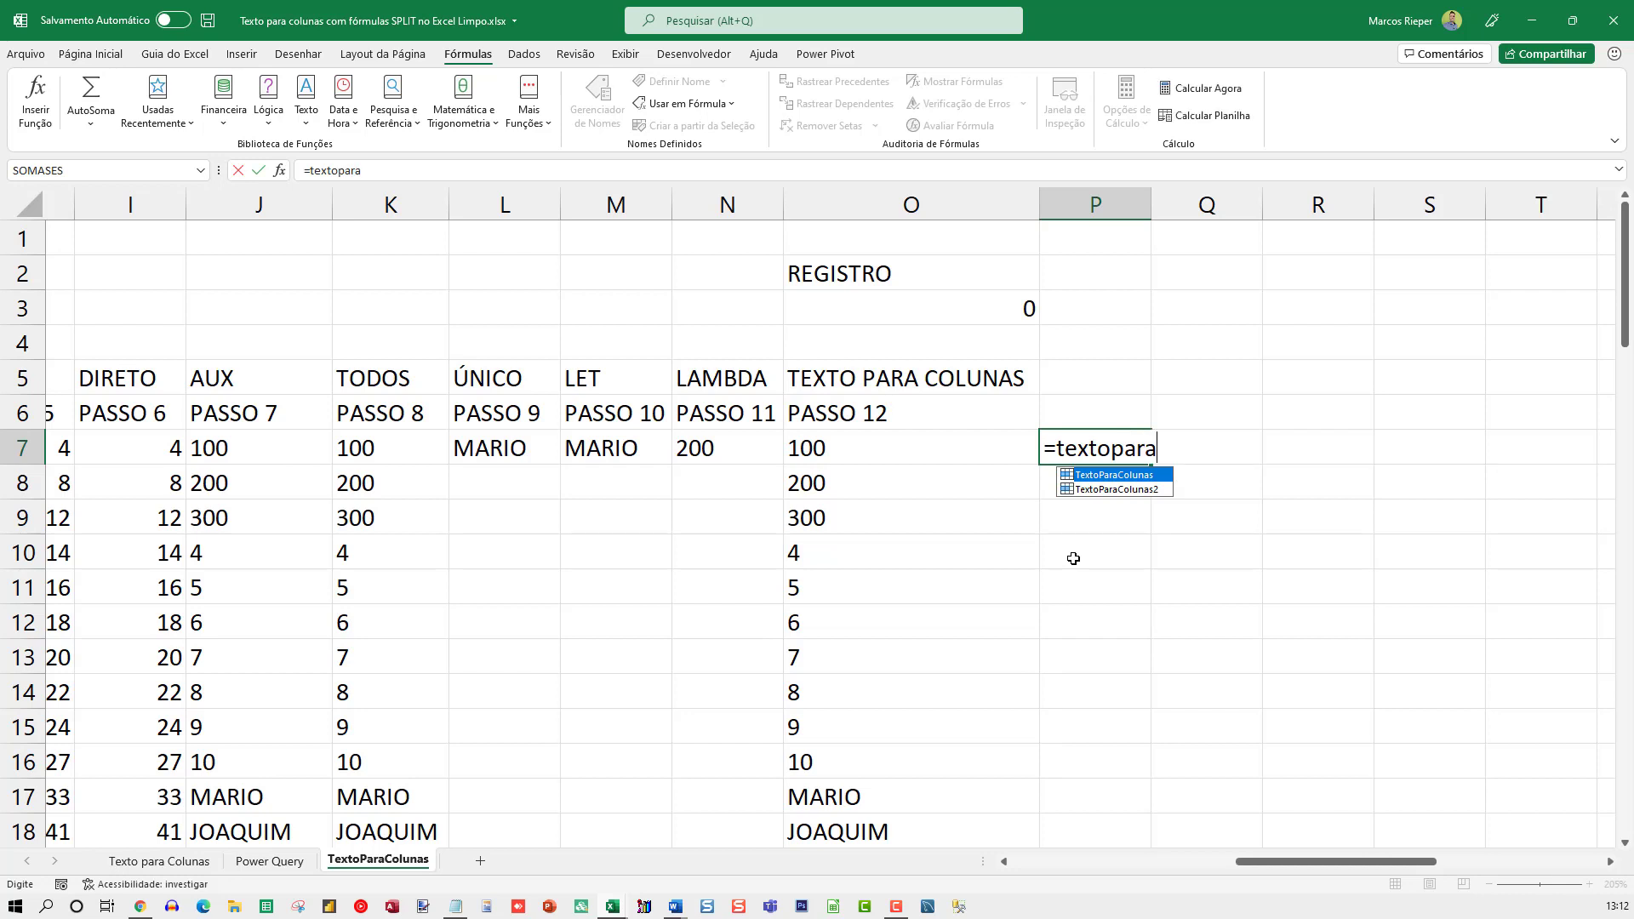
pyautogui.press('Down')
pyautogui.press('Tab')
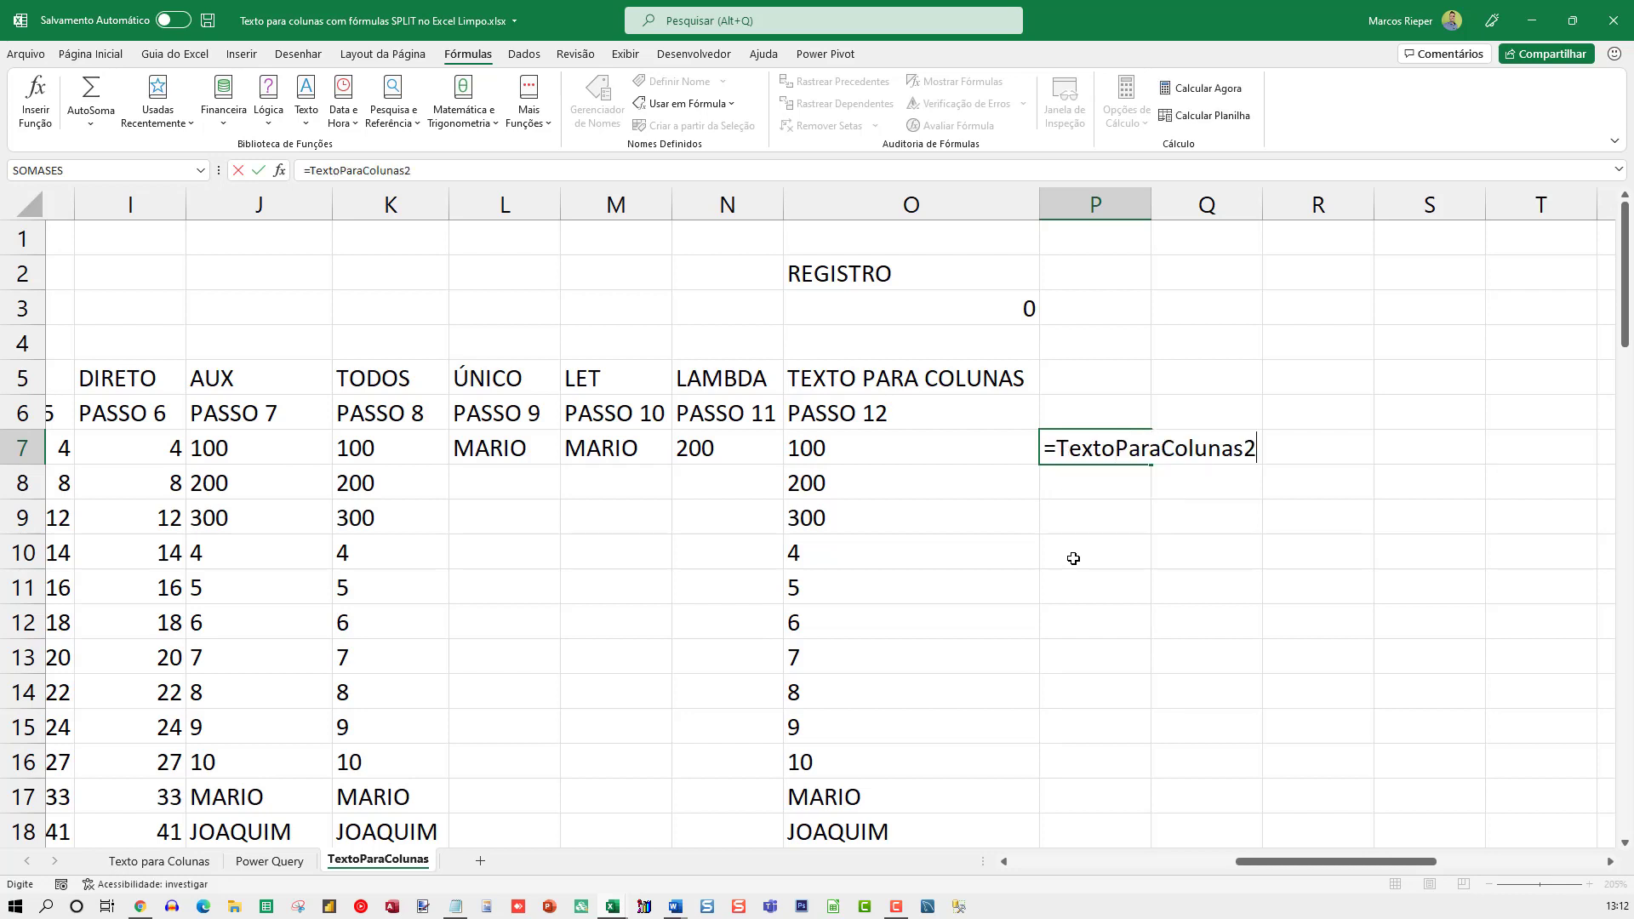
pyautogui.write('(";";')
pyautogui.click(883, 317)
pyautogui.write(';')
pyautogui.press('Home')
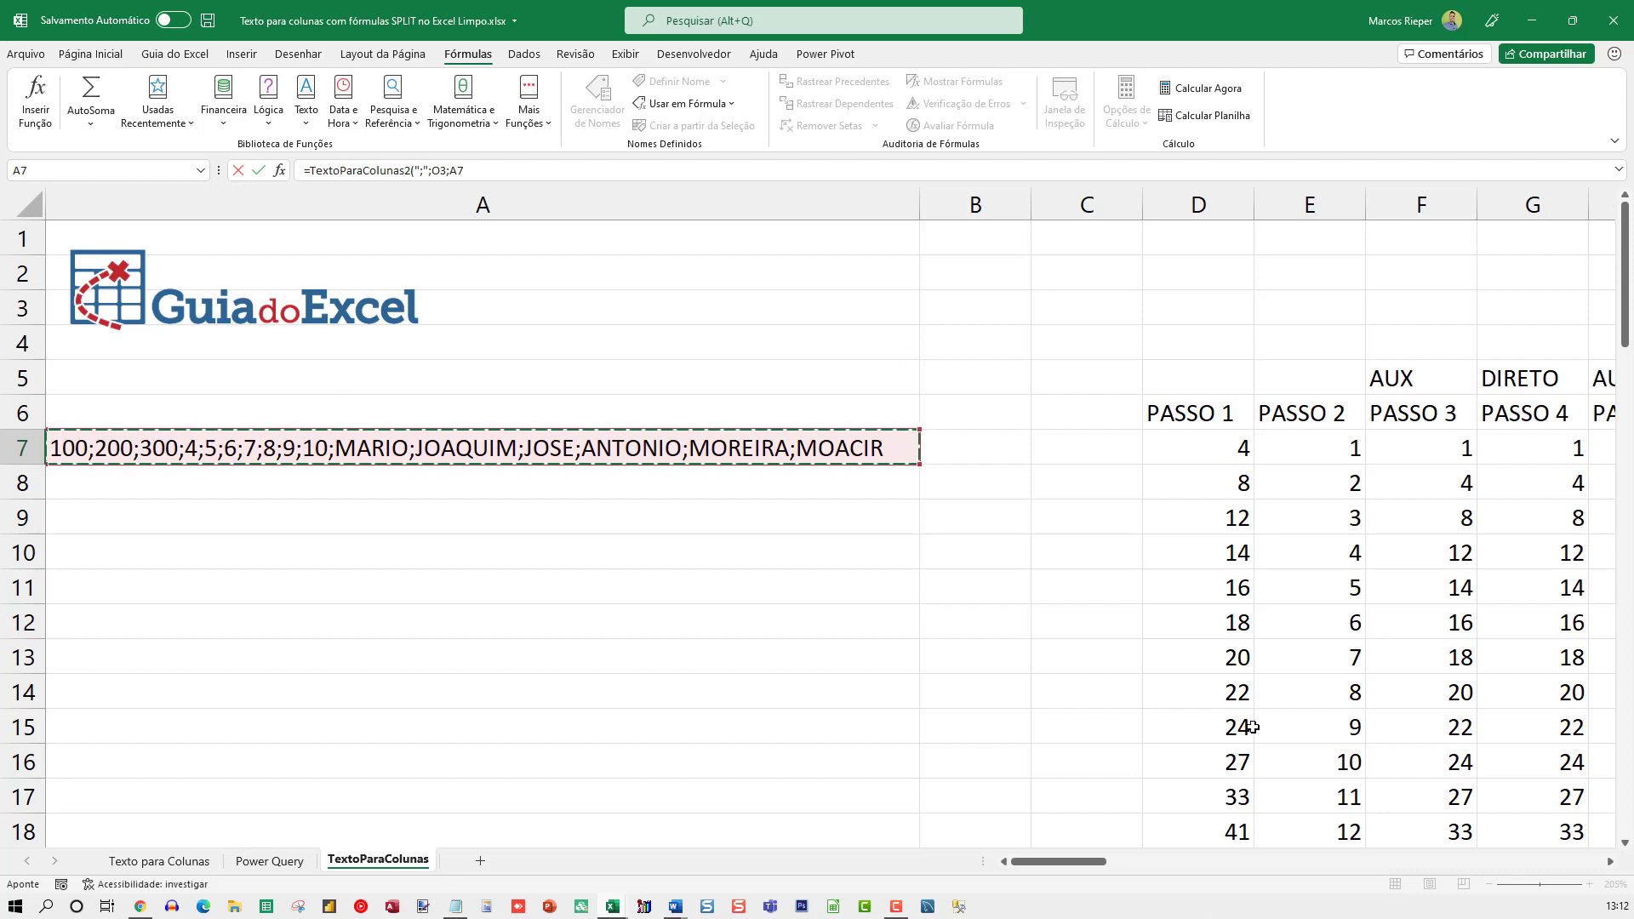
pyautogui.press('Return')
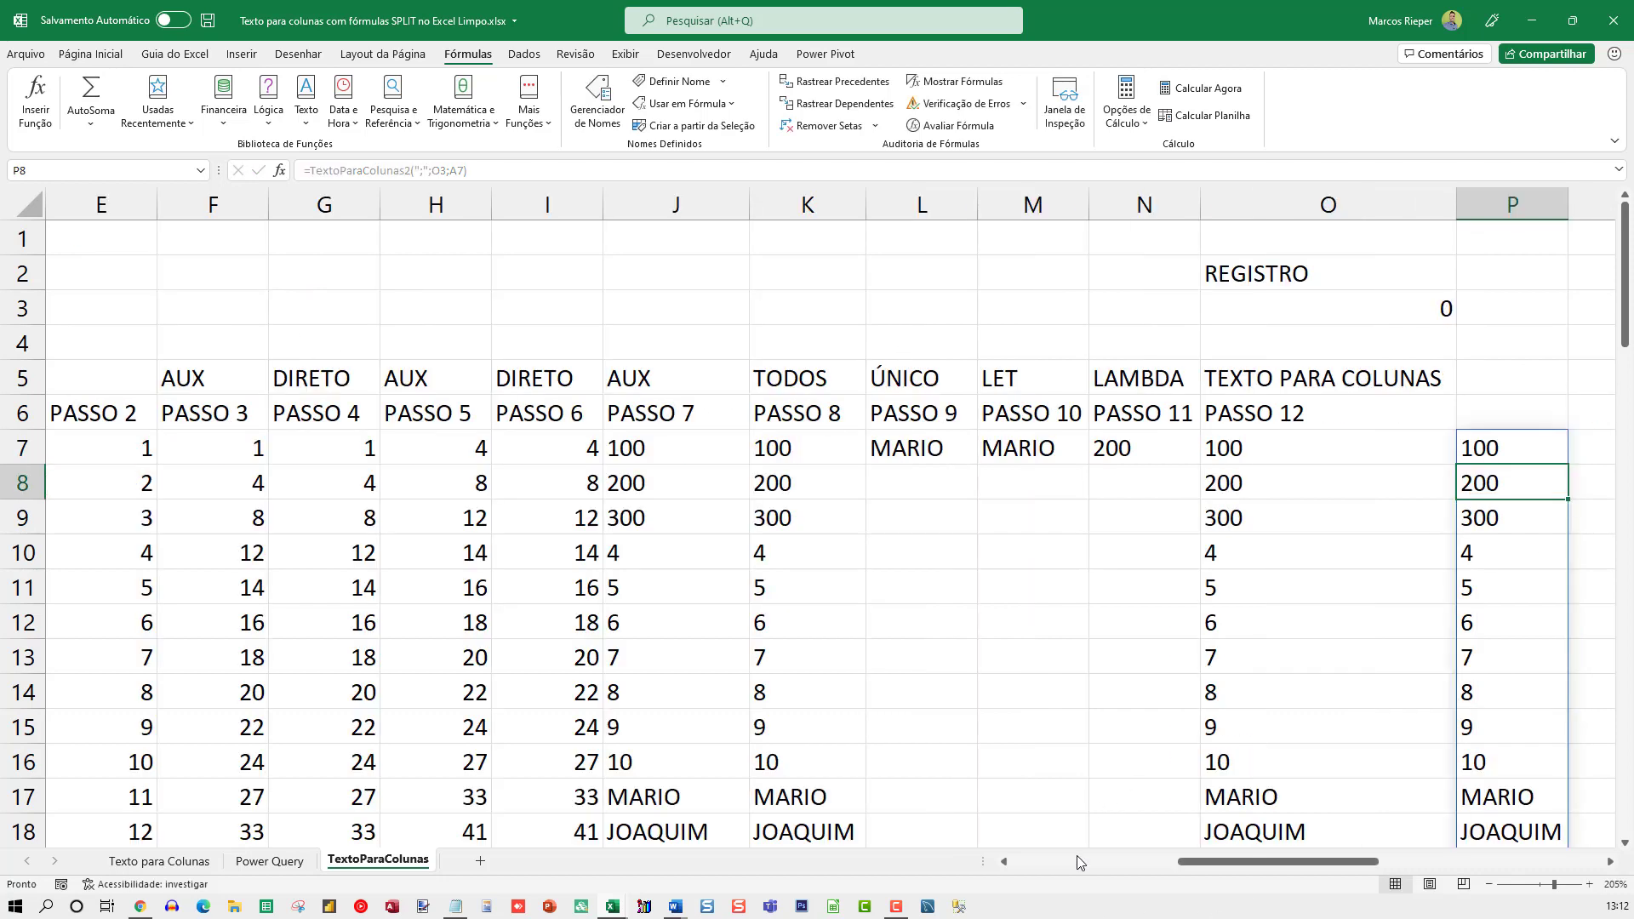
# Examine the list produced from P7 and its formula, comparing it with the list in column O
pyautogui.press('Up')
pyautogui.press('Right')
pyautogui.press('Right')
pyautogui.press('Right')
pyautogui.press('Right')
pyautogui.press('Right')
pyautogui.press('Left')
pyautogui.press('Left')
pyautogui.press('Left')
pyautogui.press('Left')
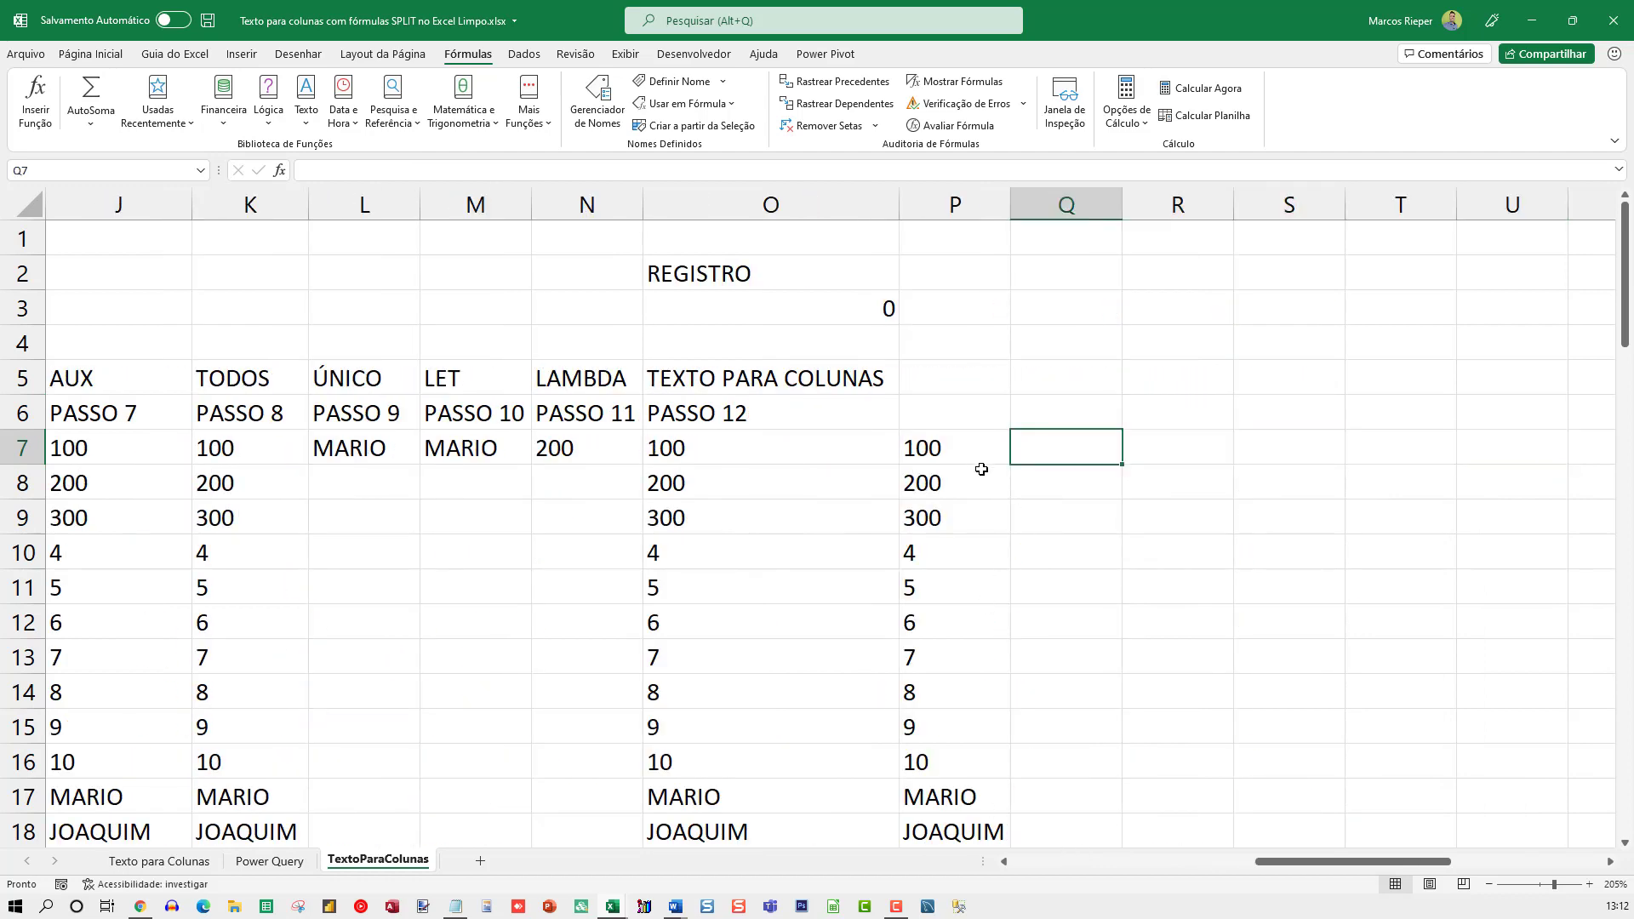
pyautogui.scroll(-2, 976, 459)
pyautogui.scroll(2, 977, 452)
pyautogui.click(976, 444)
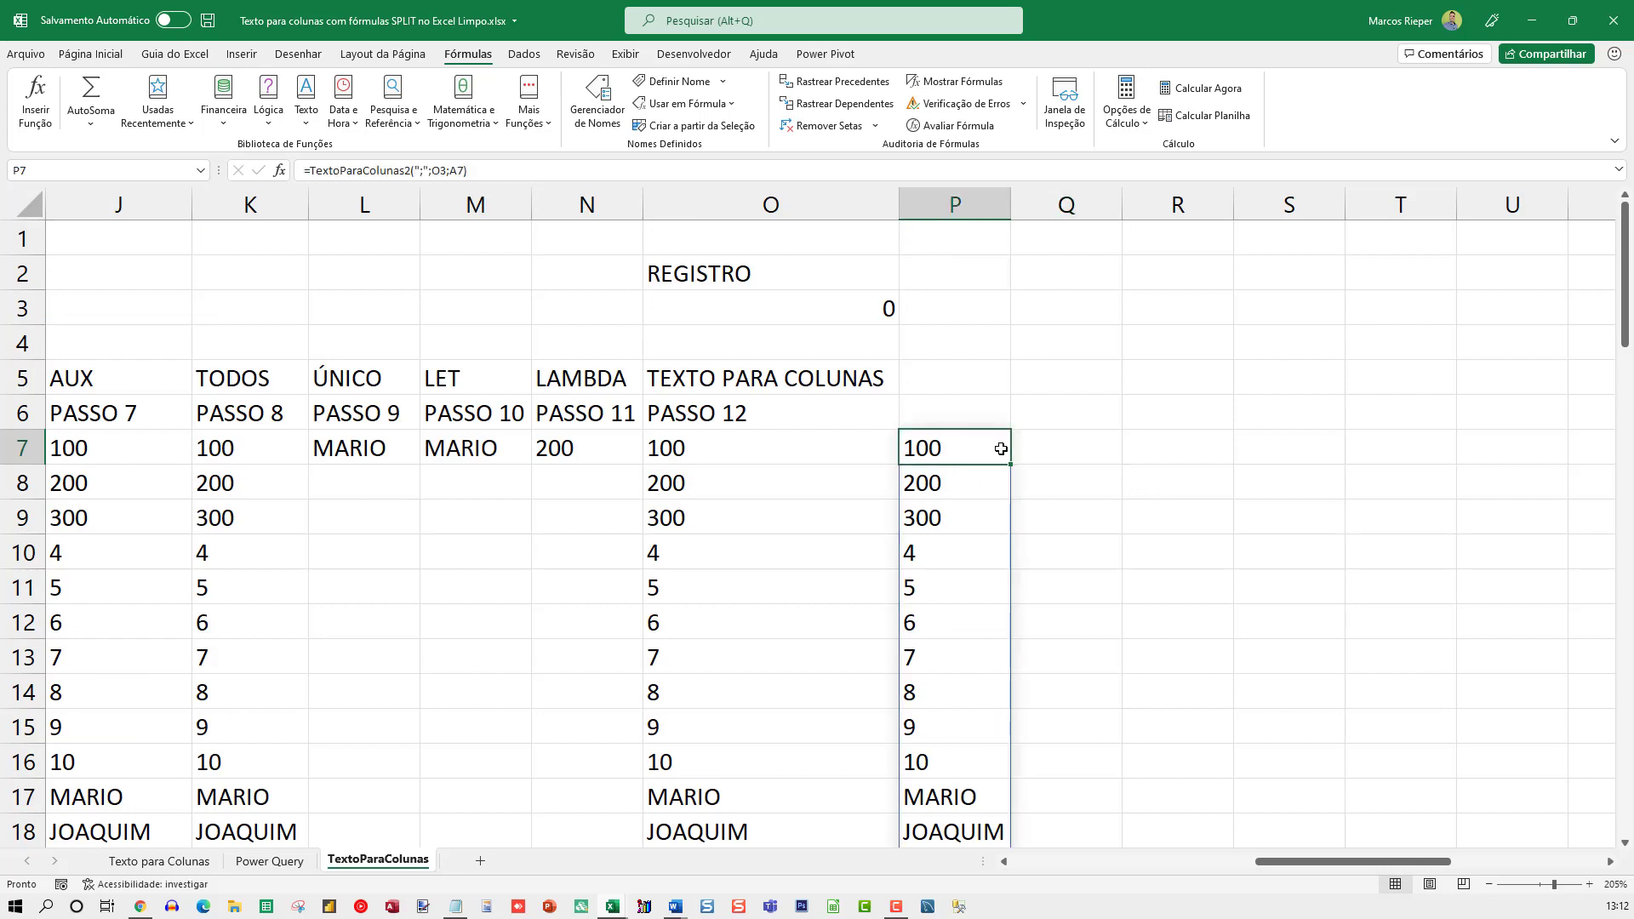
pyautogui.press('F2')
pyautogui.press('Escape')
pyautogui.hscroll(-1, 1588, 532)
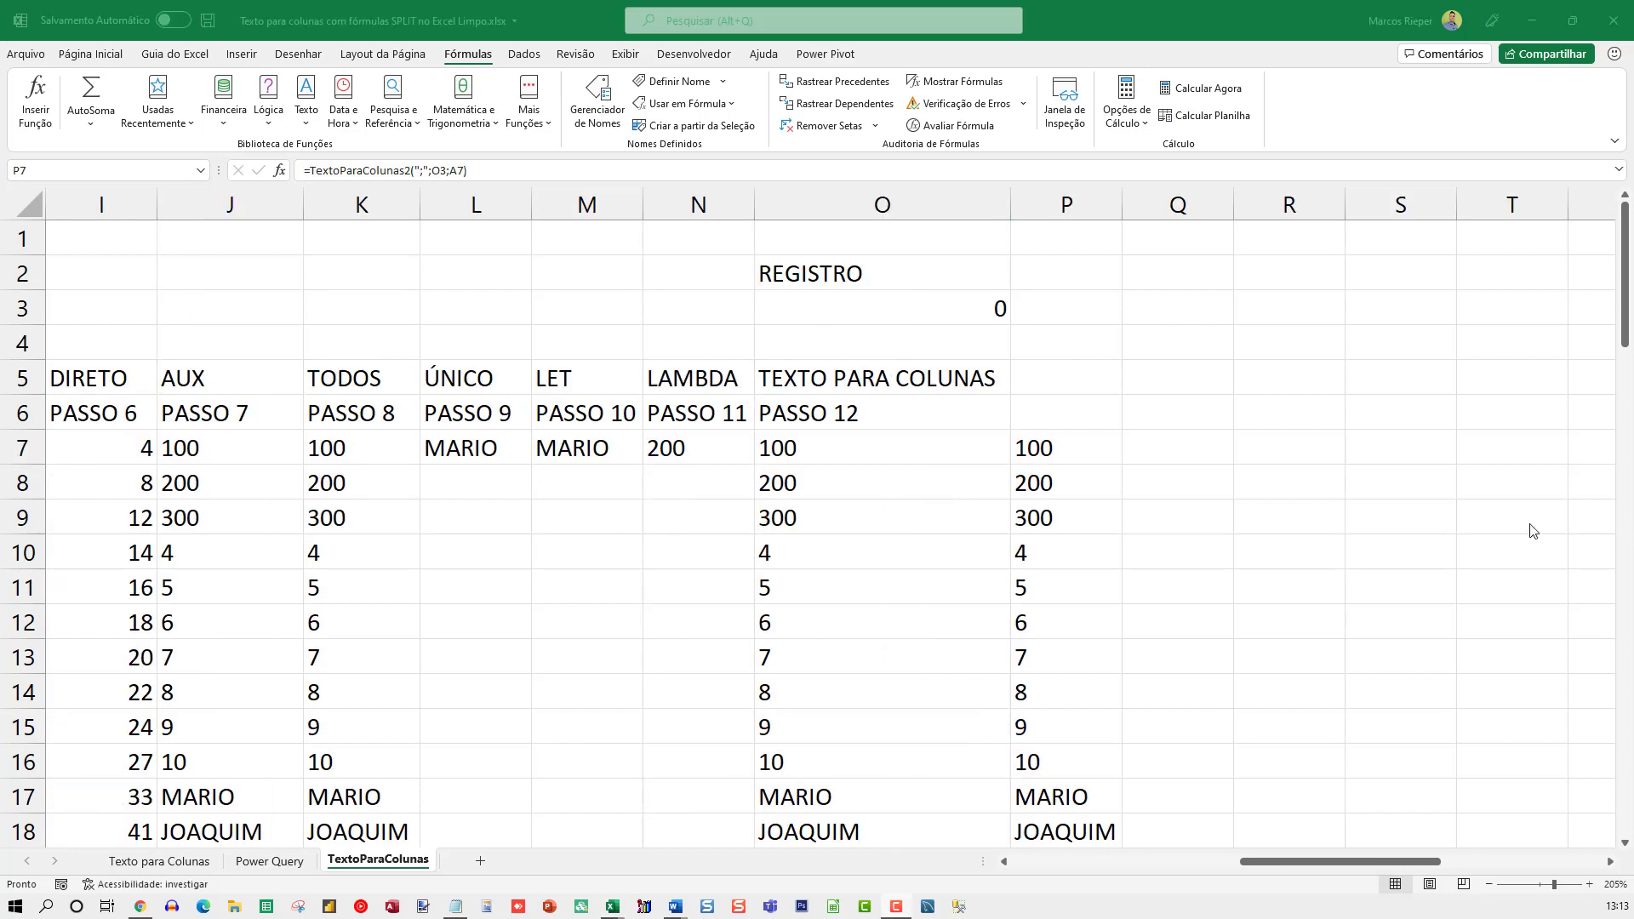
# Wrap the P7 formula in TRANSPOR so it reads =TRANSPOR(TextoParaColunas2(";";O3;A7))
pyautogui.doubleClick(1074, 455)
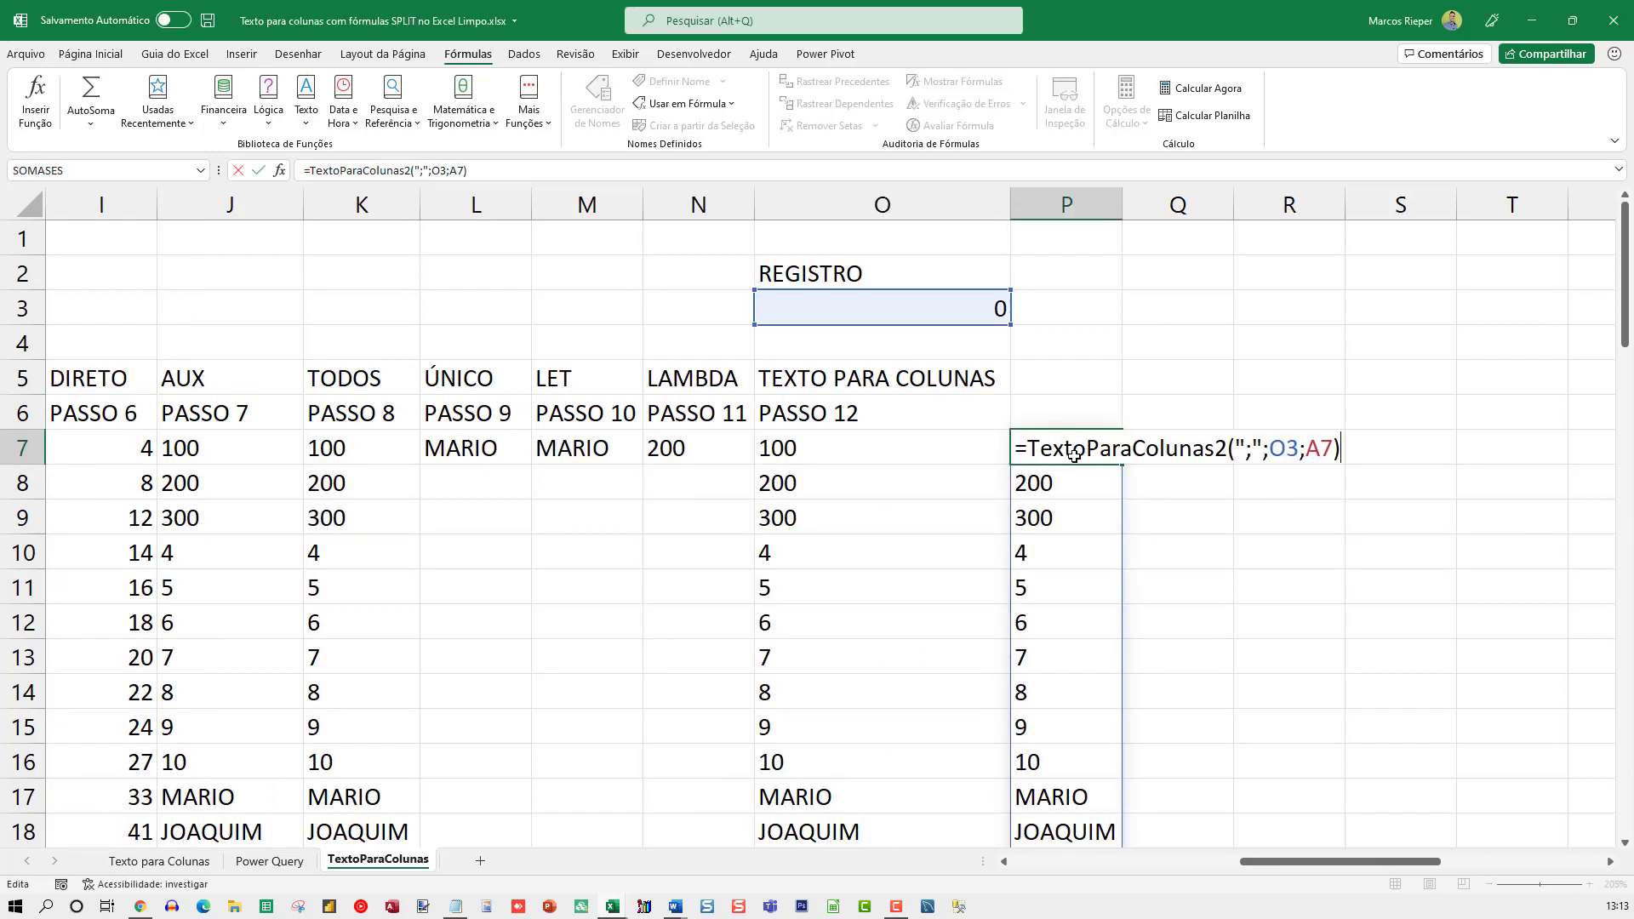
pyautogui.write('TRANSPOR')
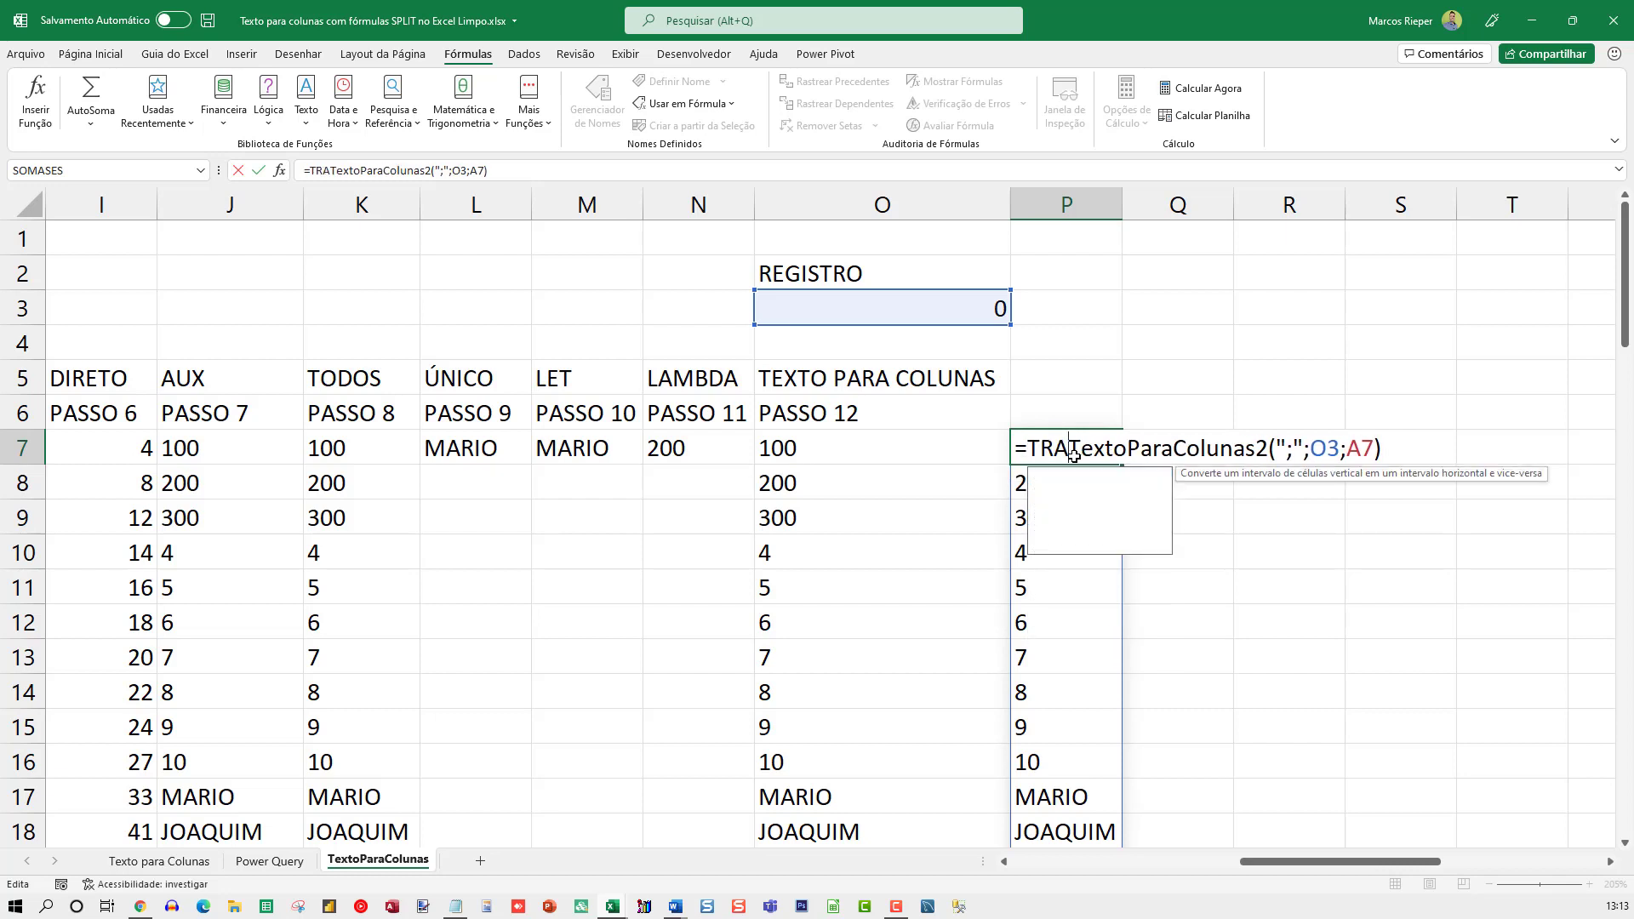
pyautogui.write('(')
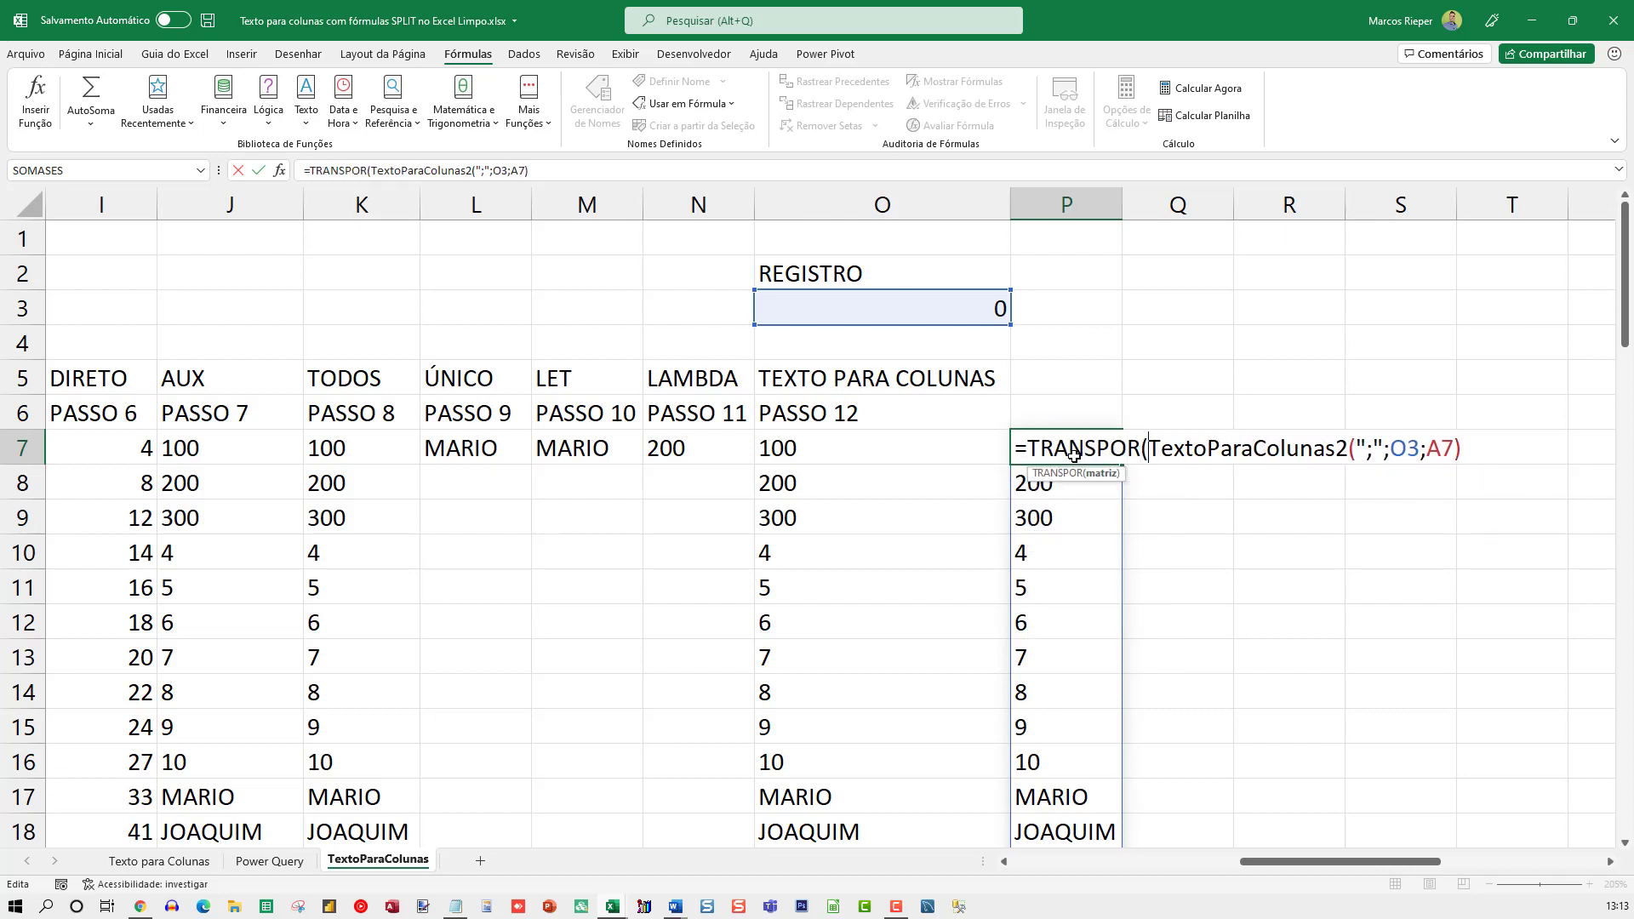
pyautogui.press('End')
pyautogui.write(')')
pyautogui.press('Return')
pyautogui.press('Return')
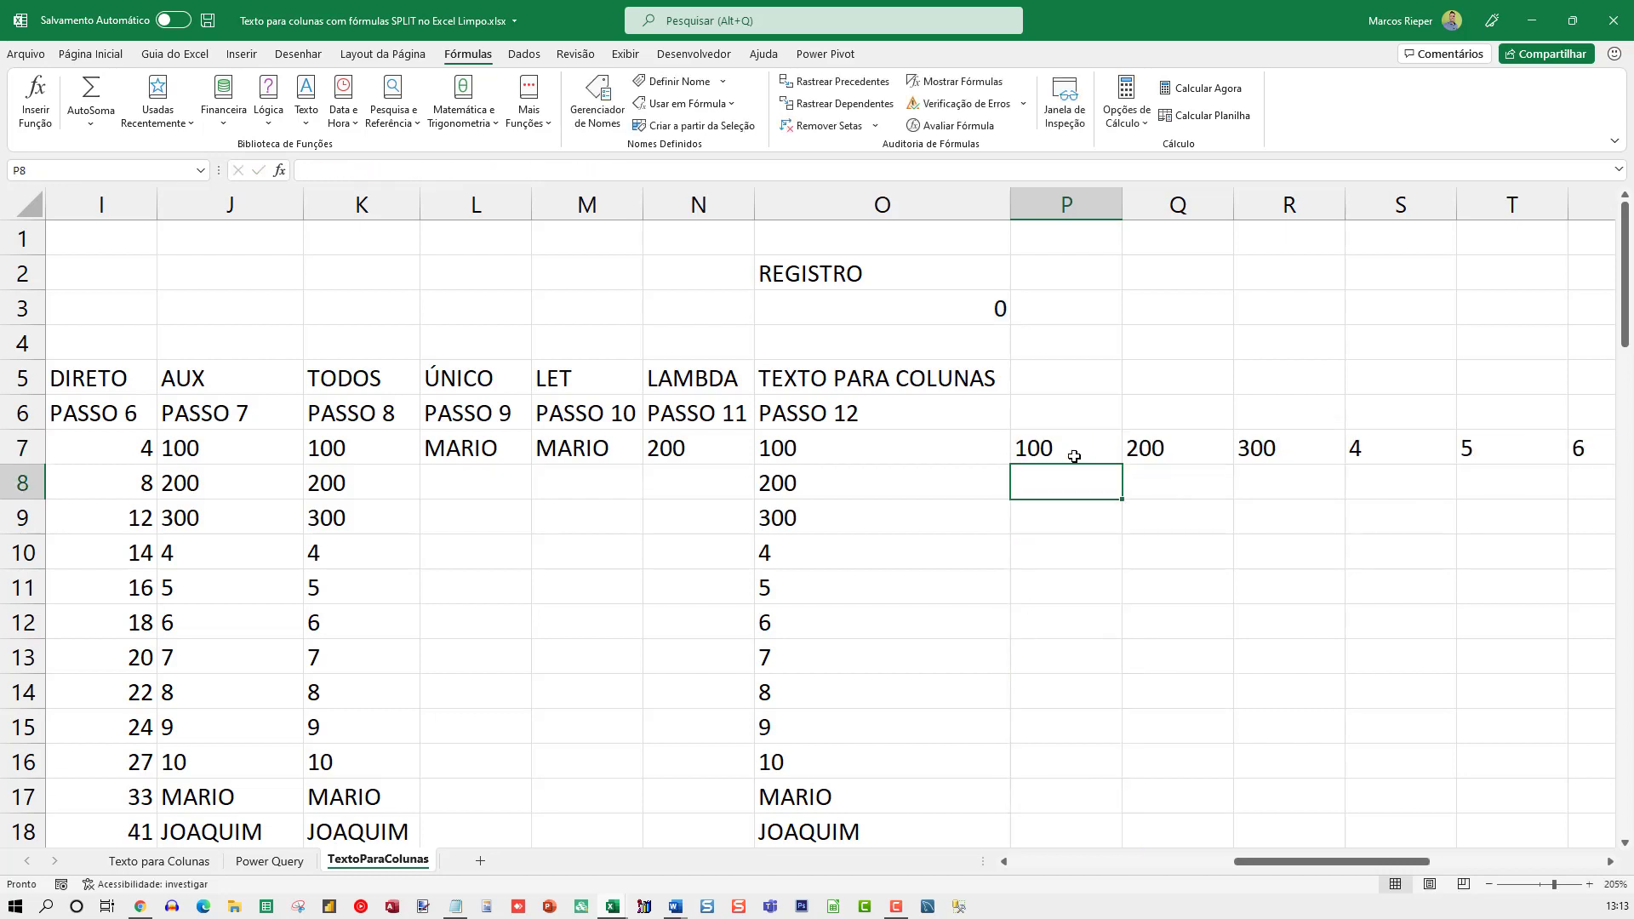
# Examine the transposed values running across row 7 from P7
pyautogui.press('Up')
pyautogui.press('Right')
pyautogui.press('Right')
pyautogui.press('Right')
pyautogui.press('Right')
pyautogui.press('Right')
pyautogui.press('Right')
pyautogui.press('Right')
pyautogui.press('Right')
pyautogui.press('Right')
pyautogui.press('Right')
pyautogui.press('Left')
pyautogui.press('Left')
pyautogui.press('Left')
pyautogui.press('Left')
pyautogui.press('Left')
pyautogui.press('Left')
pyautogui.press('Left')
pyautogui.press('Left')
pyautogui.press('Left')
pyautogui.press('Left')
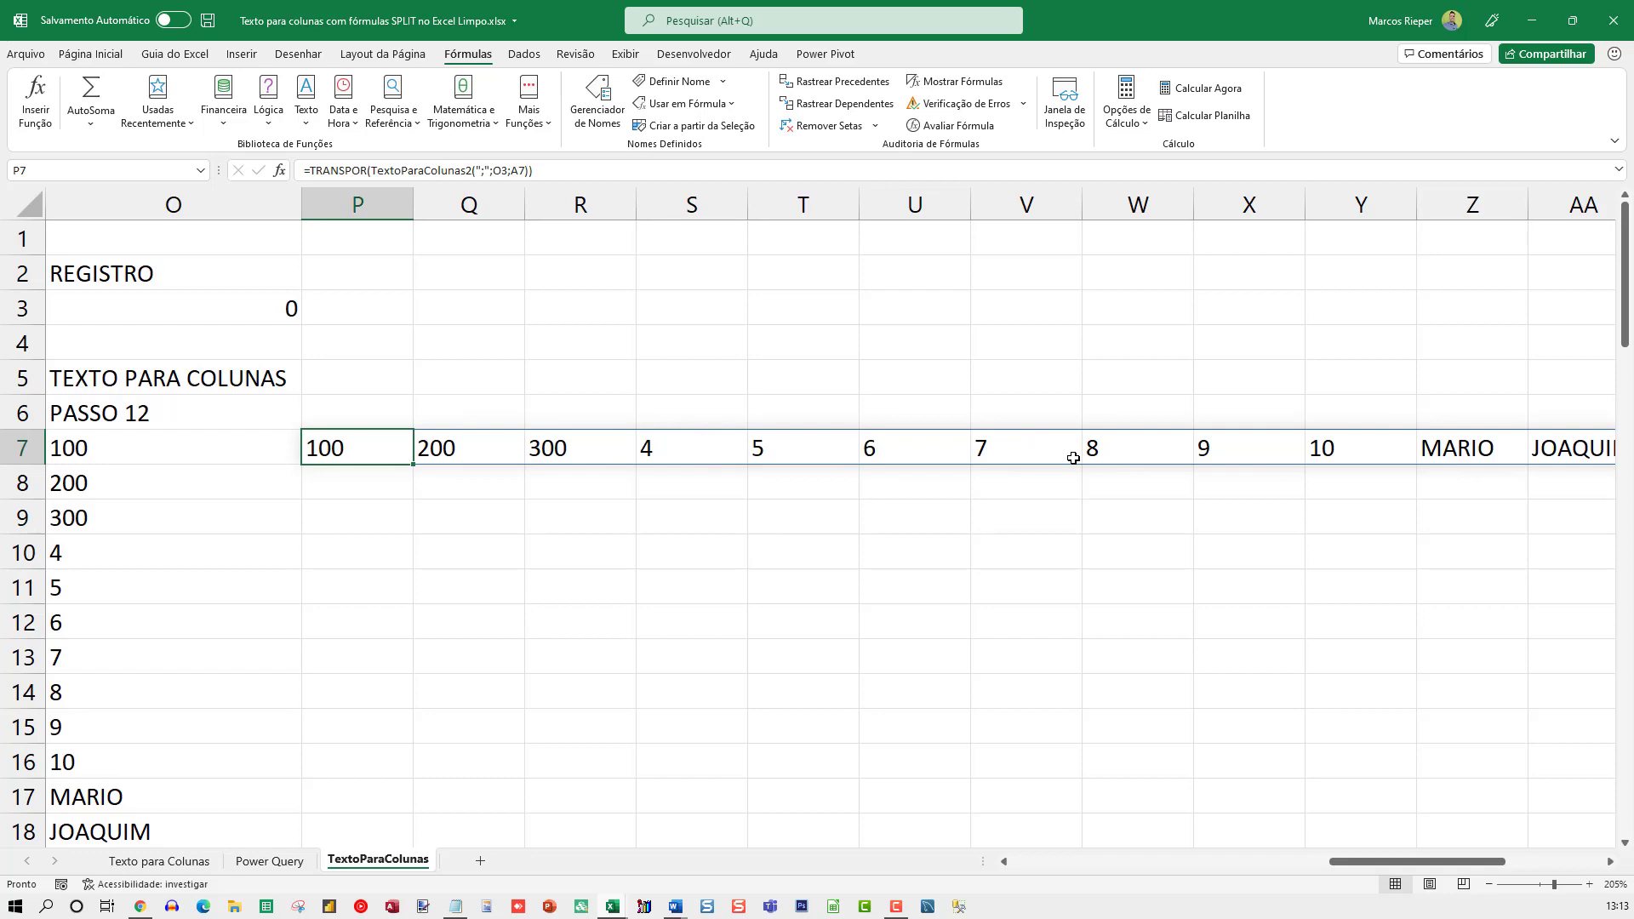
# Test the TextoParaColunas2 formulas by setting the REGISTRO number in O3 to 5, 10, 11 and 12 in turn
pyautogui.press('Up')
pyautogui.press('Left')
pyautogui.press('Up')
pyautogui.press('Up')
pyautogui.press('Up')
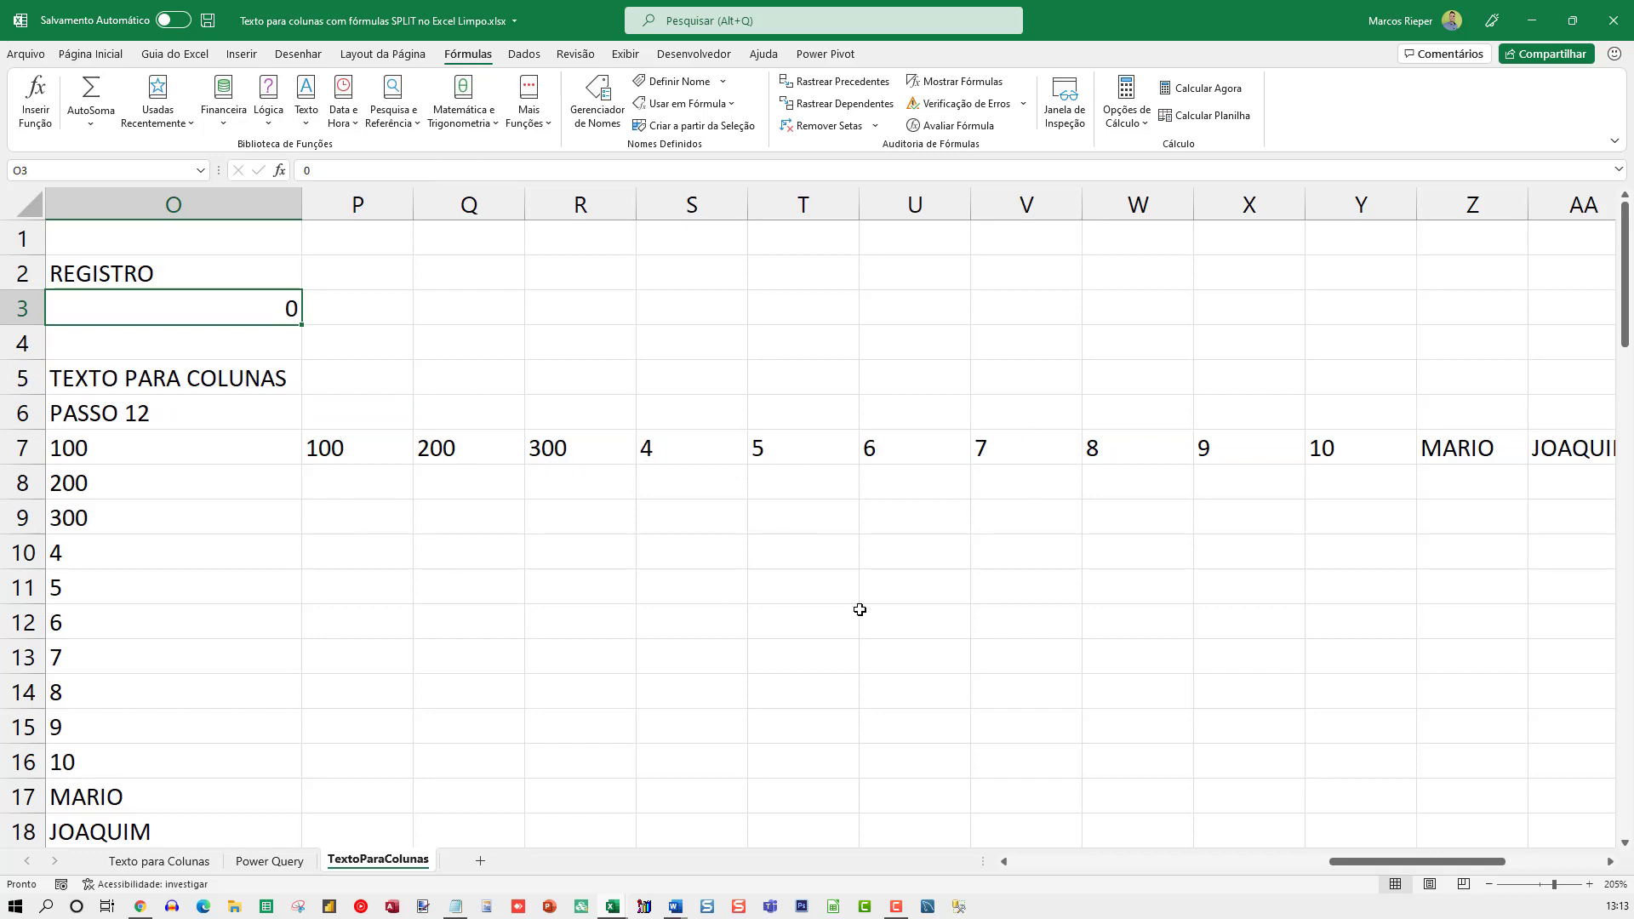
pyautogui.write('5')
pyautogui.press('Return')
pyautogui.press('Up')
pyautogui.write('10')
pyautogui.press('Return')
pyautogui.press('Up')
pyautogui.write('11')
pyautogui.press('Return')
pyautogui.press('Up')
pyautogui.write('12')
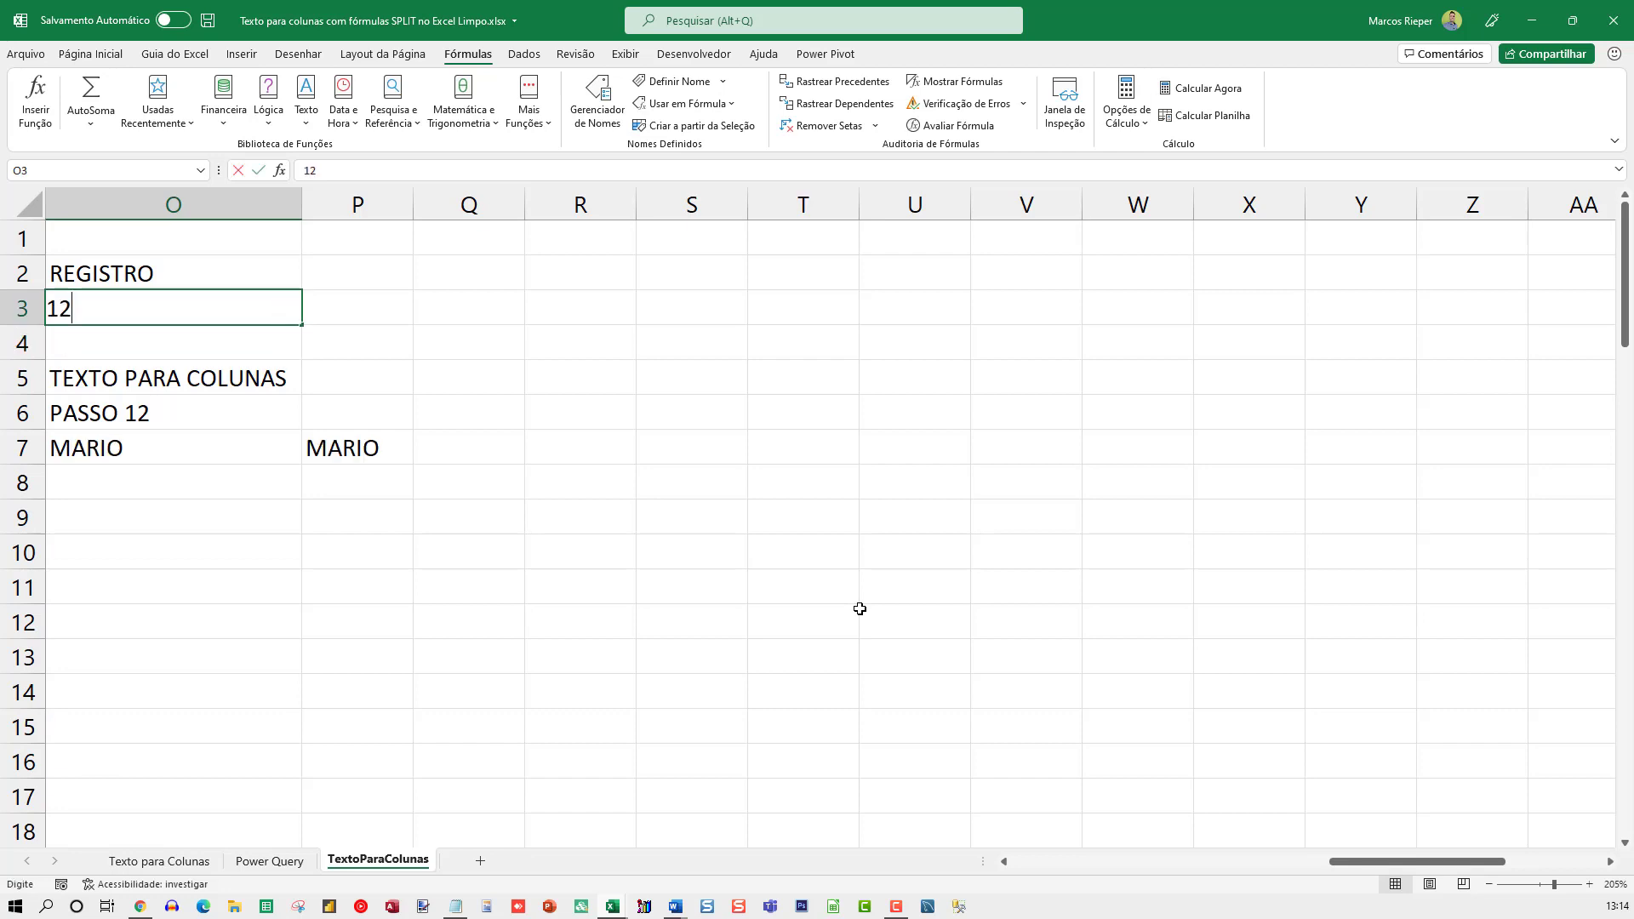
pyautogui.press('Return')
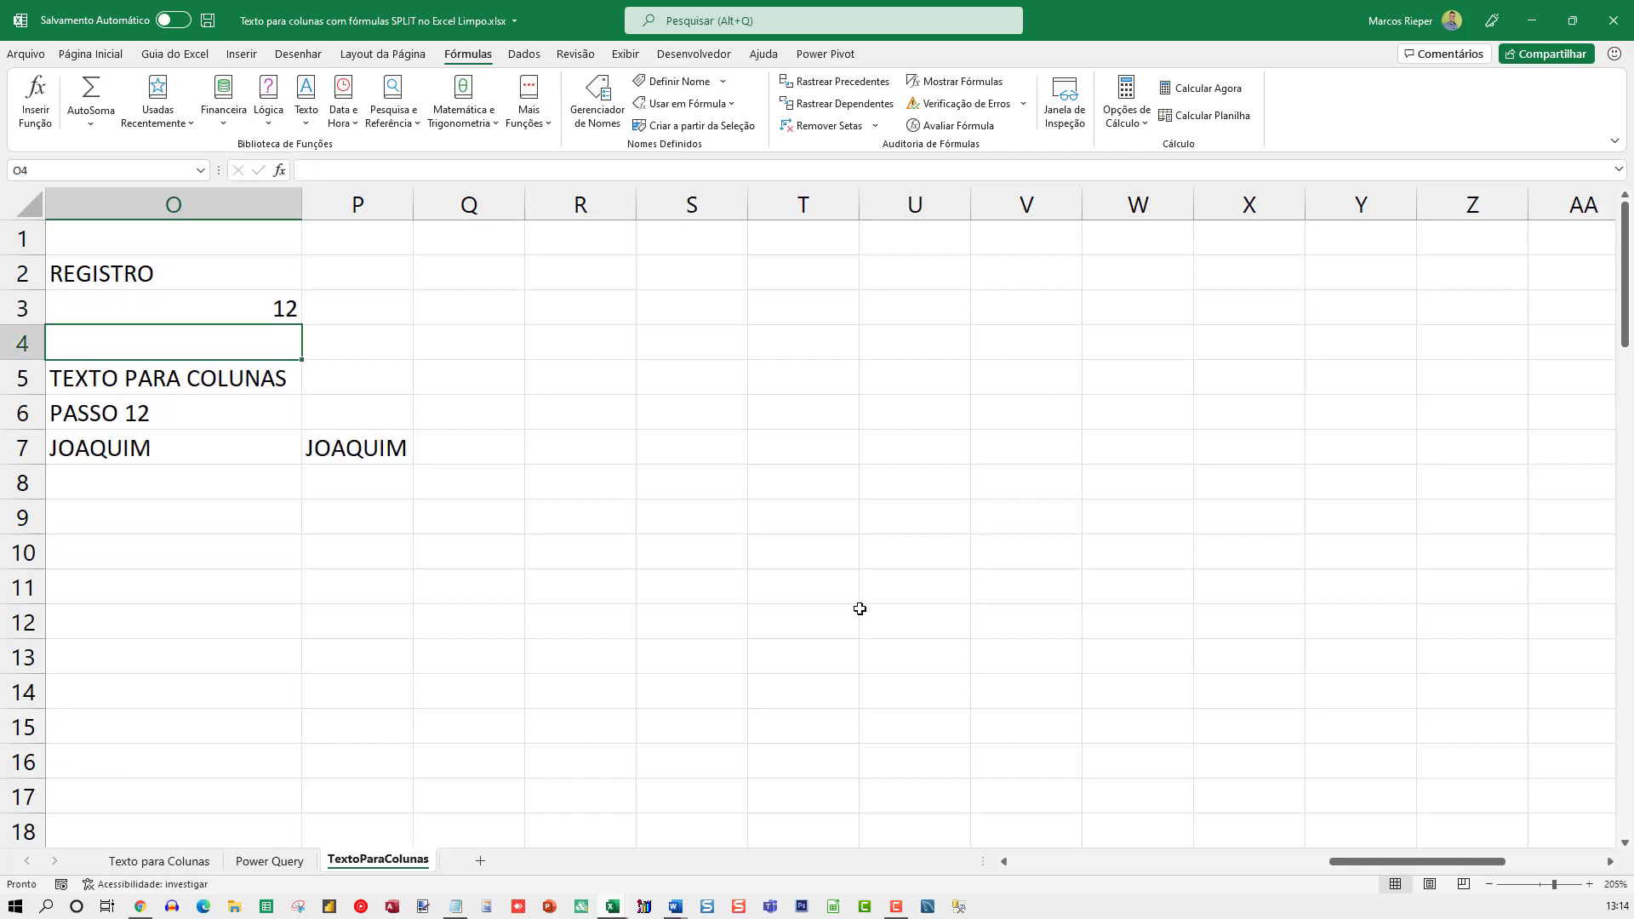
pyautogui.hscroll(-1, 859, 608)
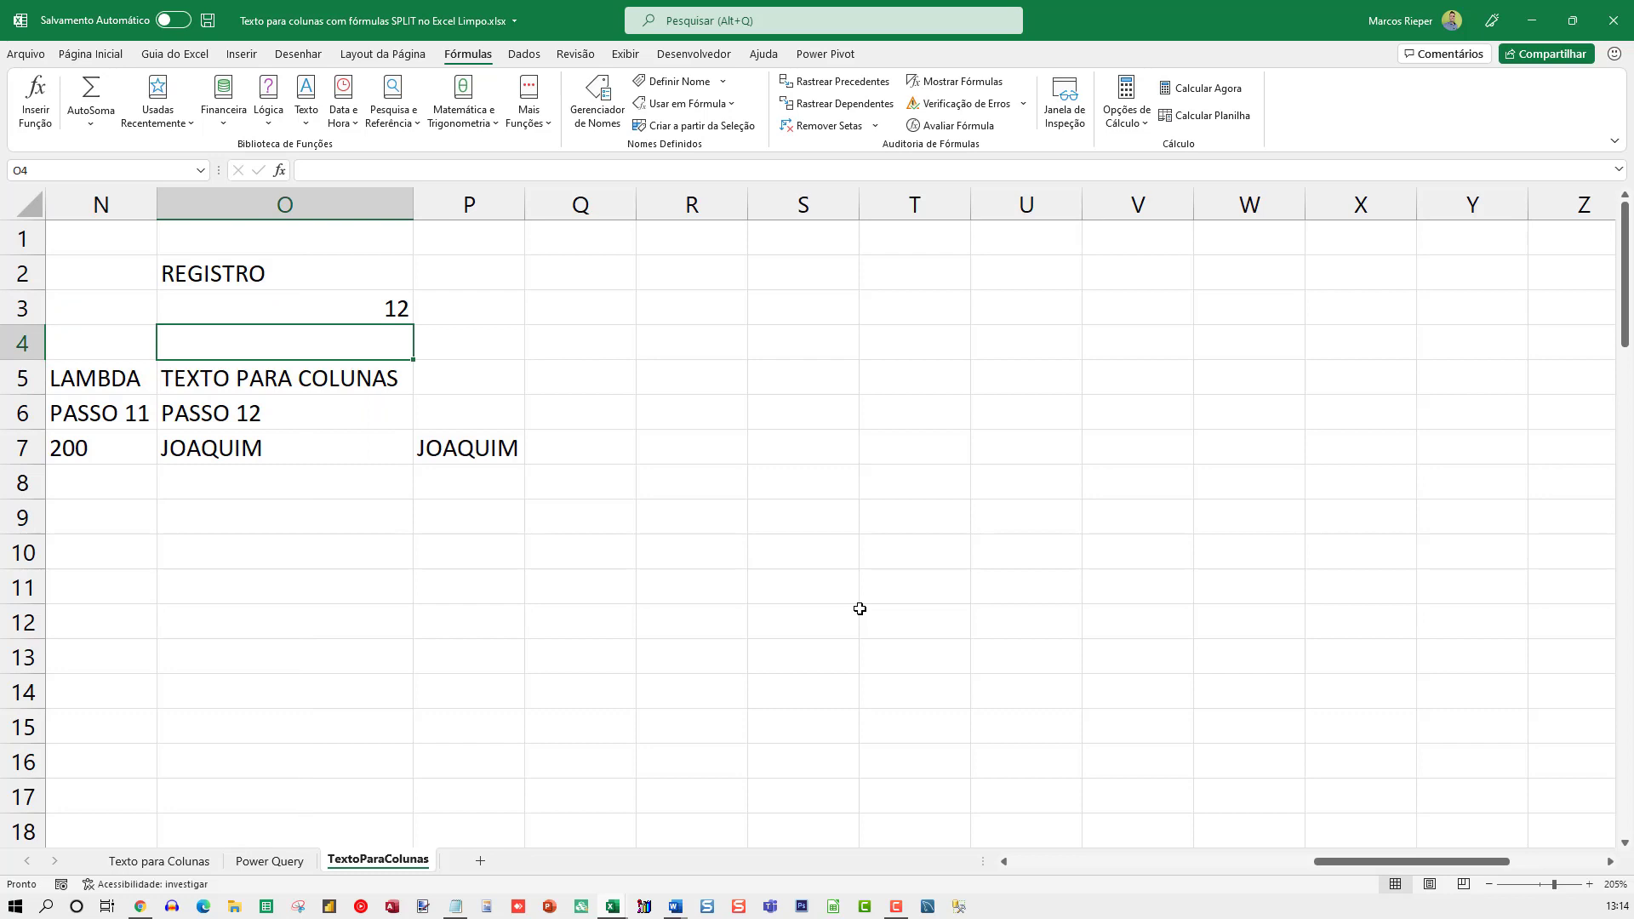
# Set the REGISTRO number in O3 back to 0
pyautogui.press('Up')
pyautogui.write('0')
pyautogui.press('Return')
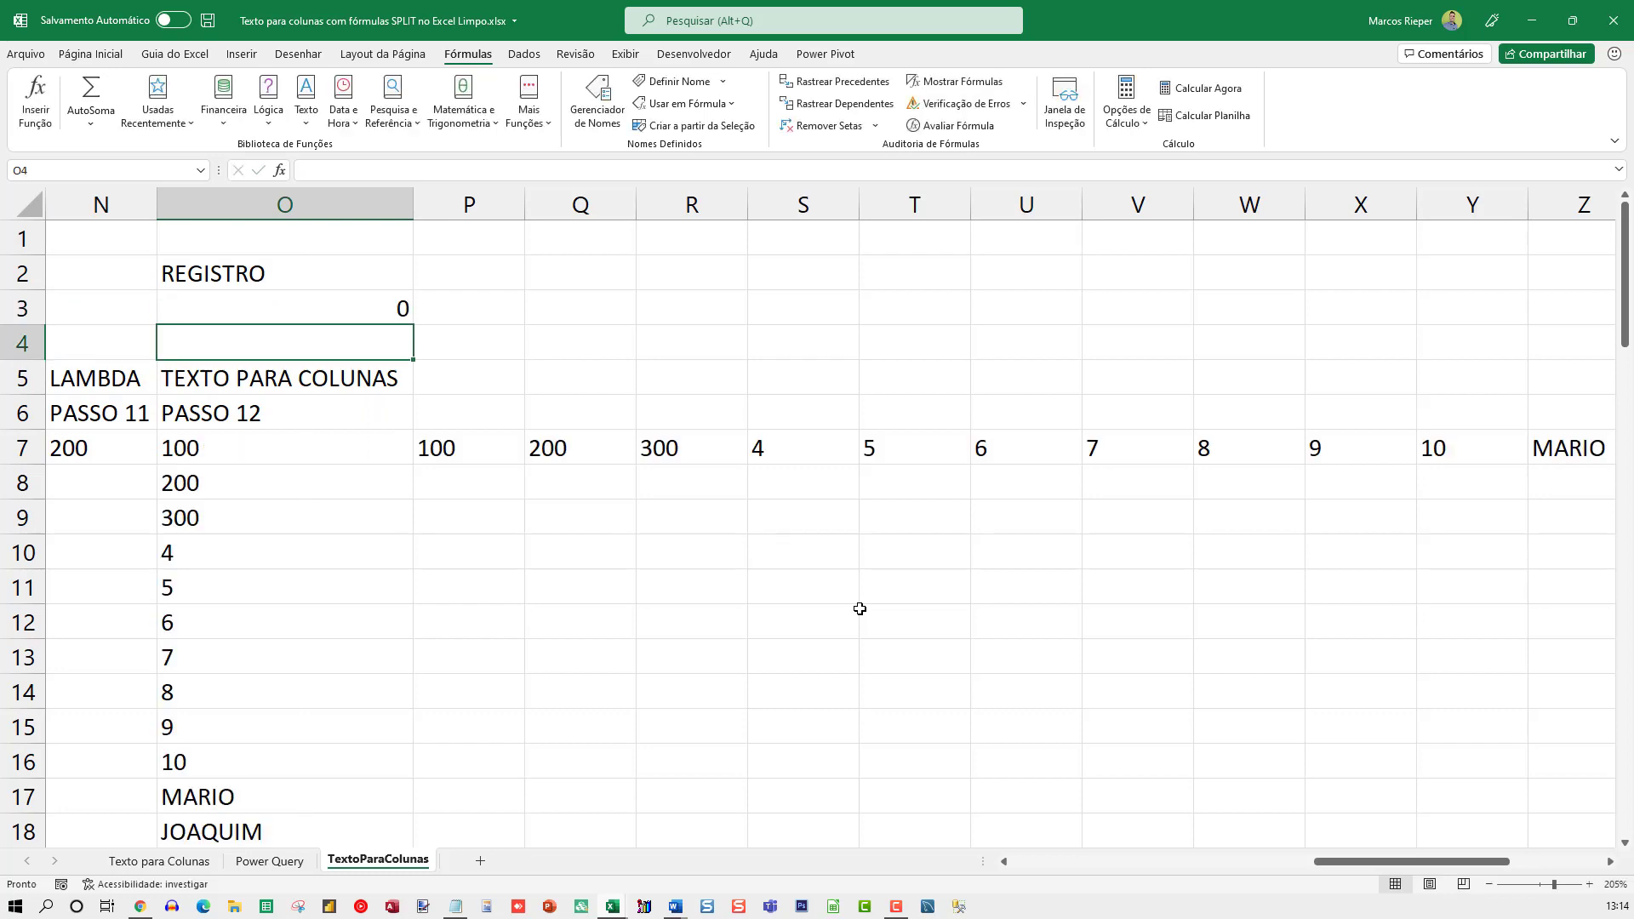
# Review the TRANSPOR formula in P7 and the semicolon-separated source text in A7
pyautogui.press('Right')
pyautogui.press('Down')
pyautogui.press('Down')
pyautogui.press('Down')
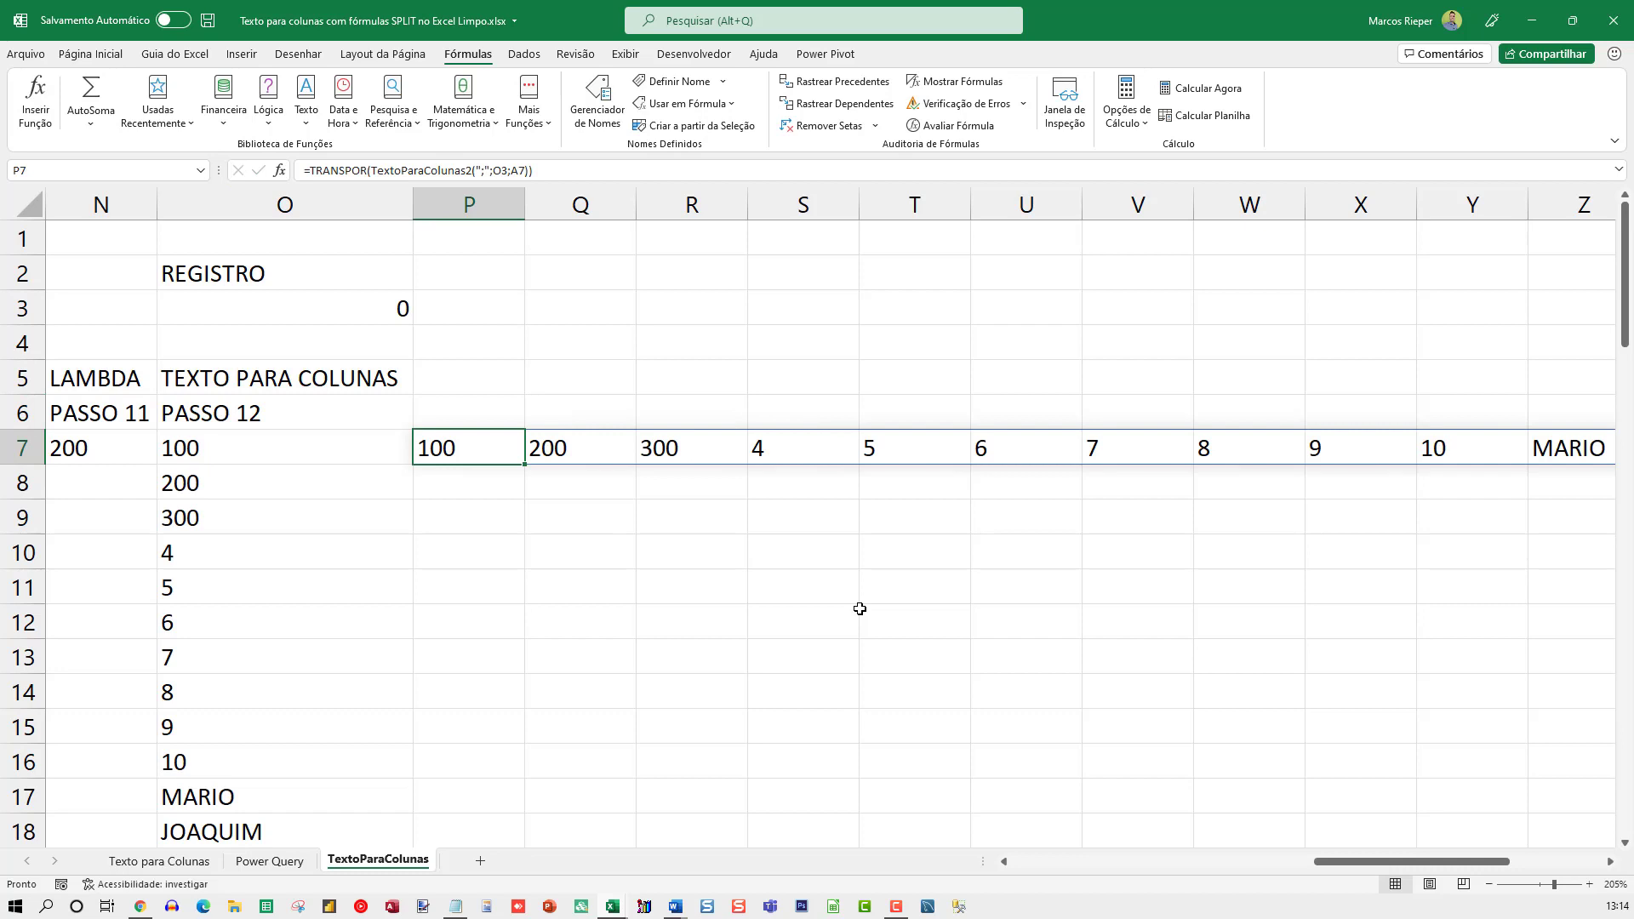
pyautogui.press('Home')
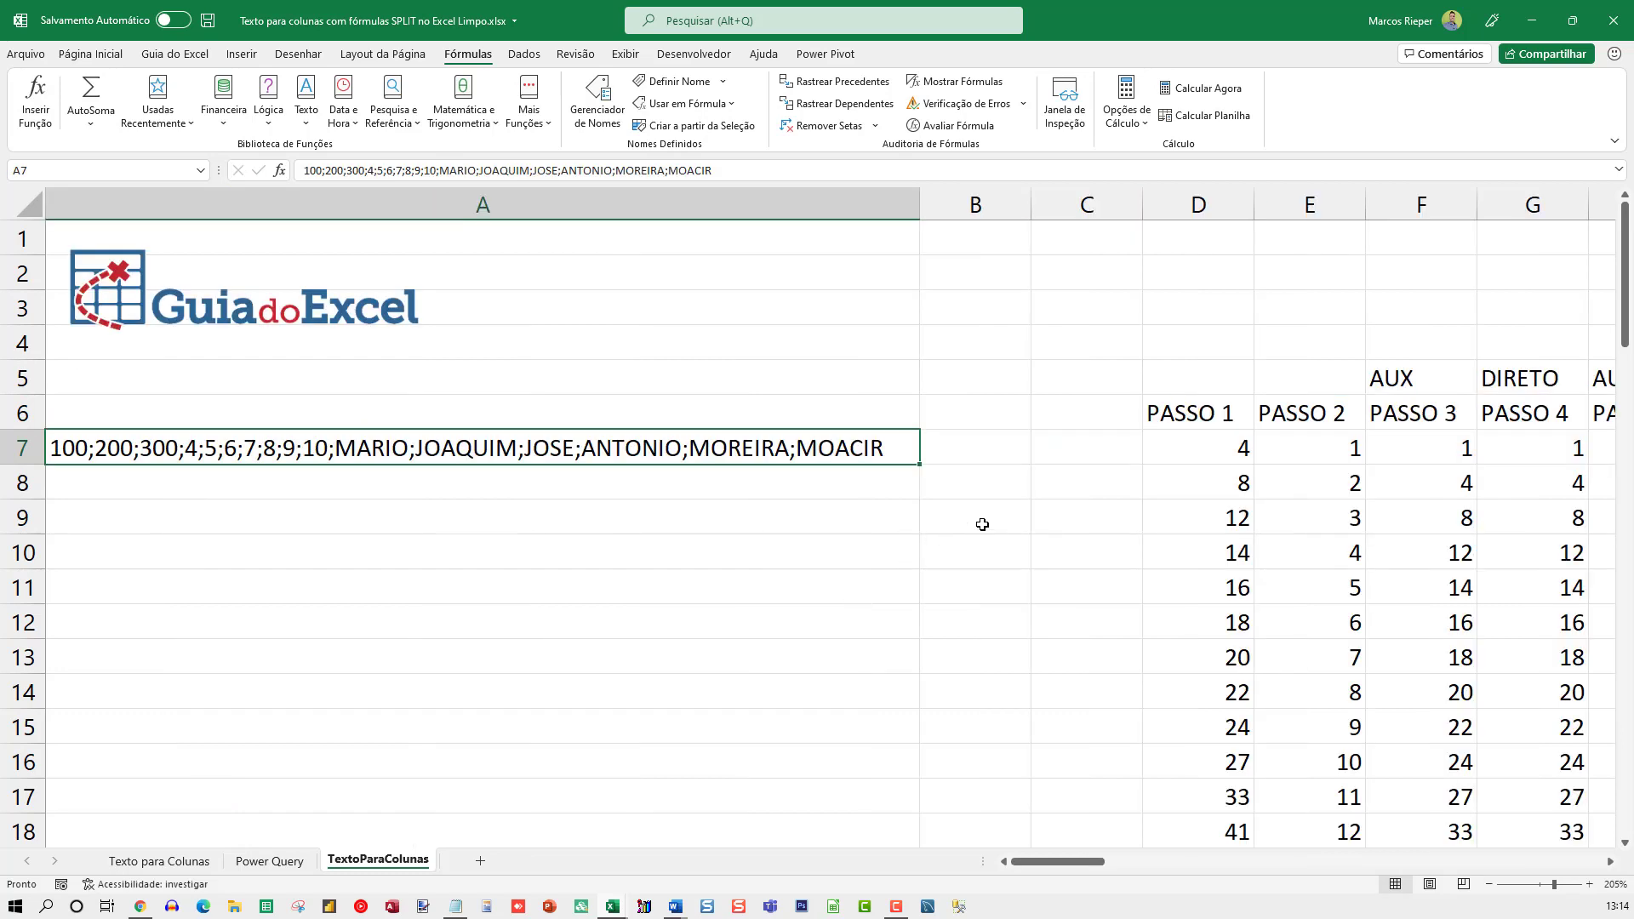
pyautogui.scroll(-4, 982, 523)
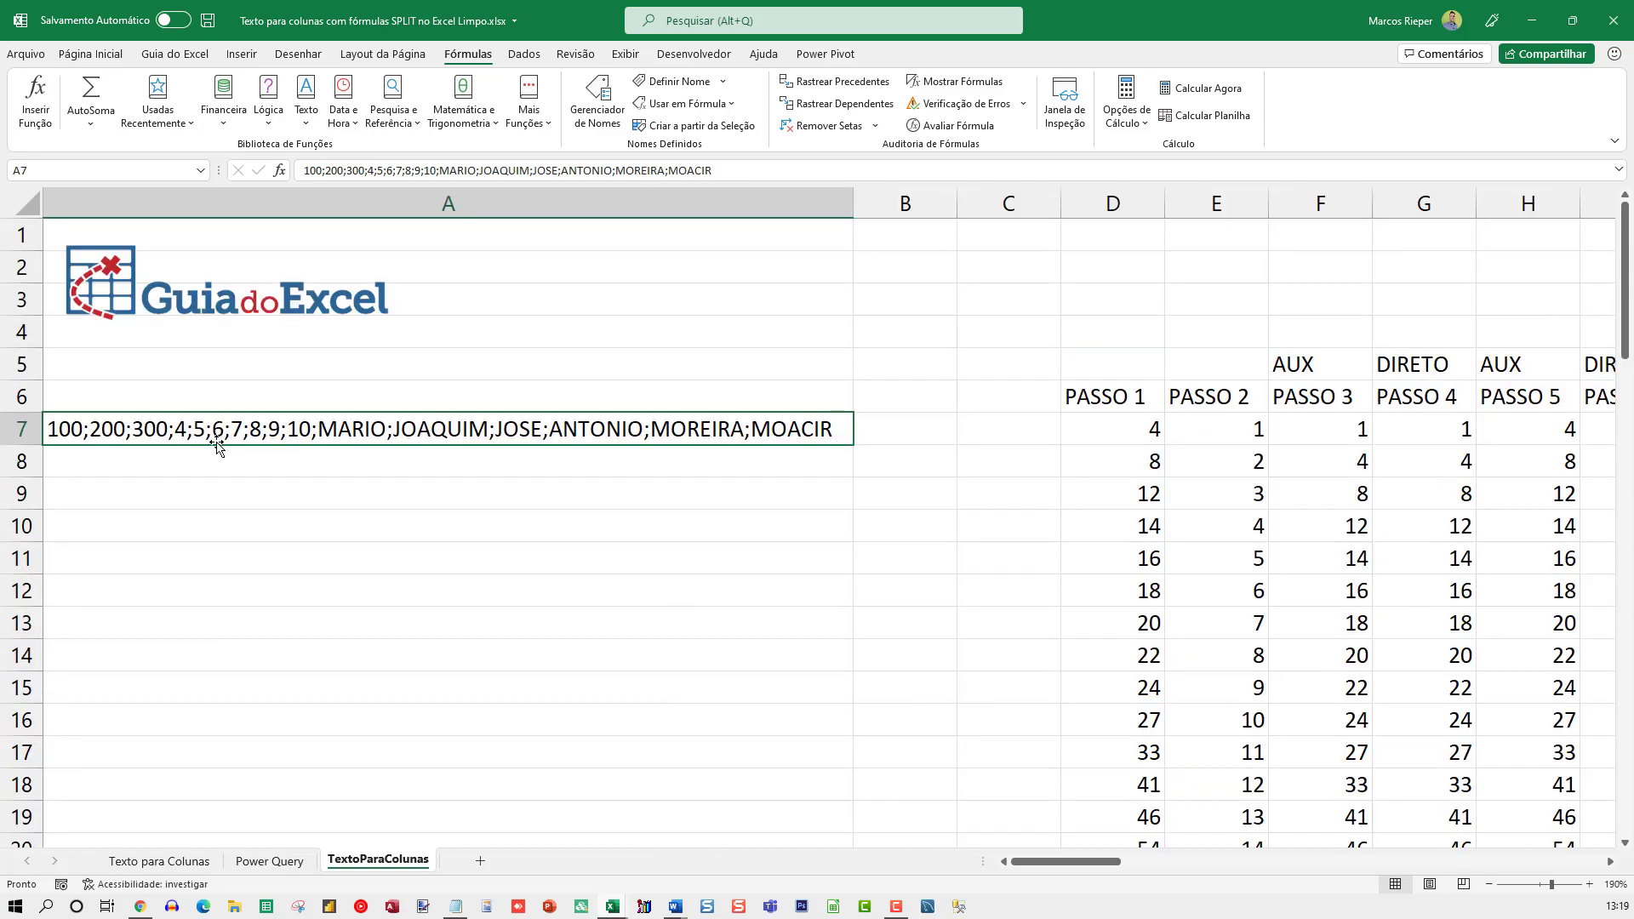
# Hide the contents of columns E to P with the custom number format ;;; and return to cell A1
pyautogui.moveTo(1216, 204); pyautogui.dragTo(885, 291)
pyautogui.rightClick(739, 266)
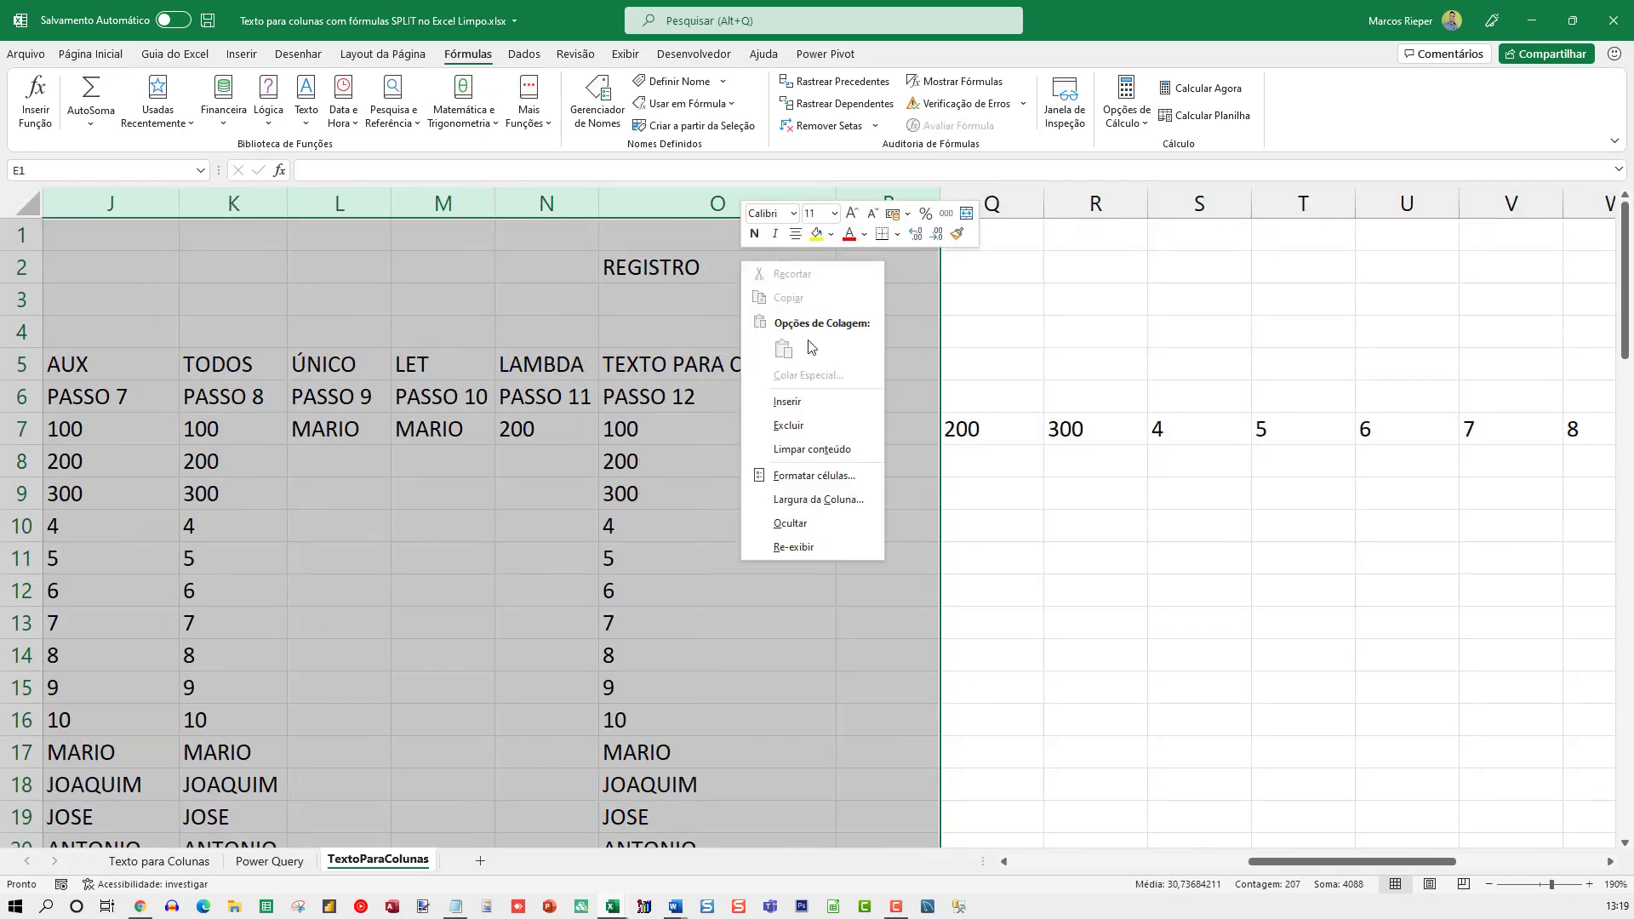
pyautogui.press('Escape')
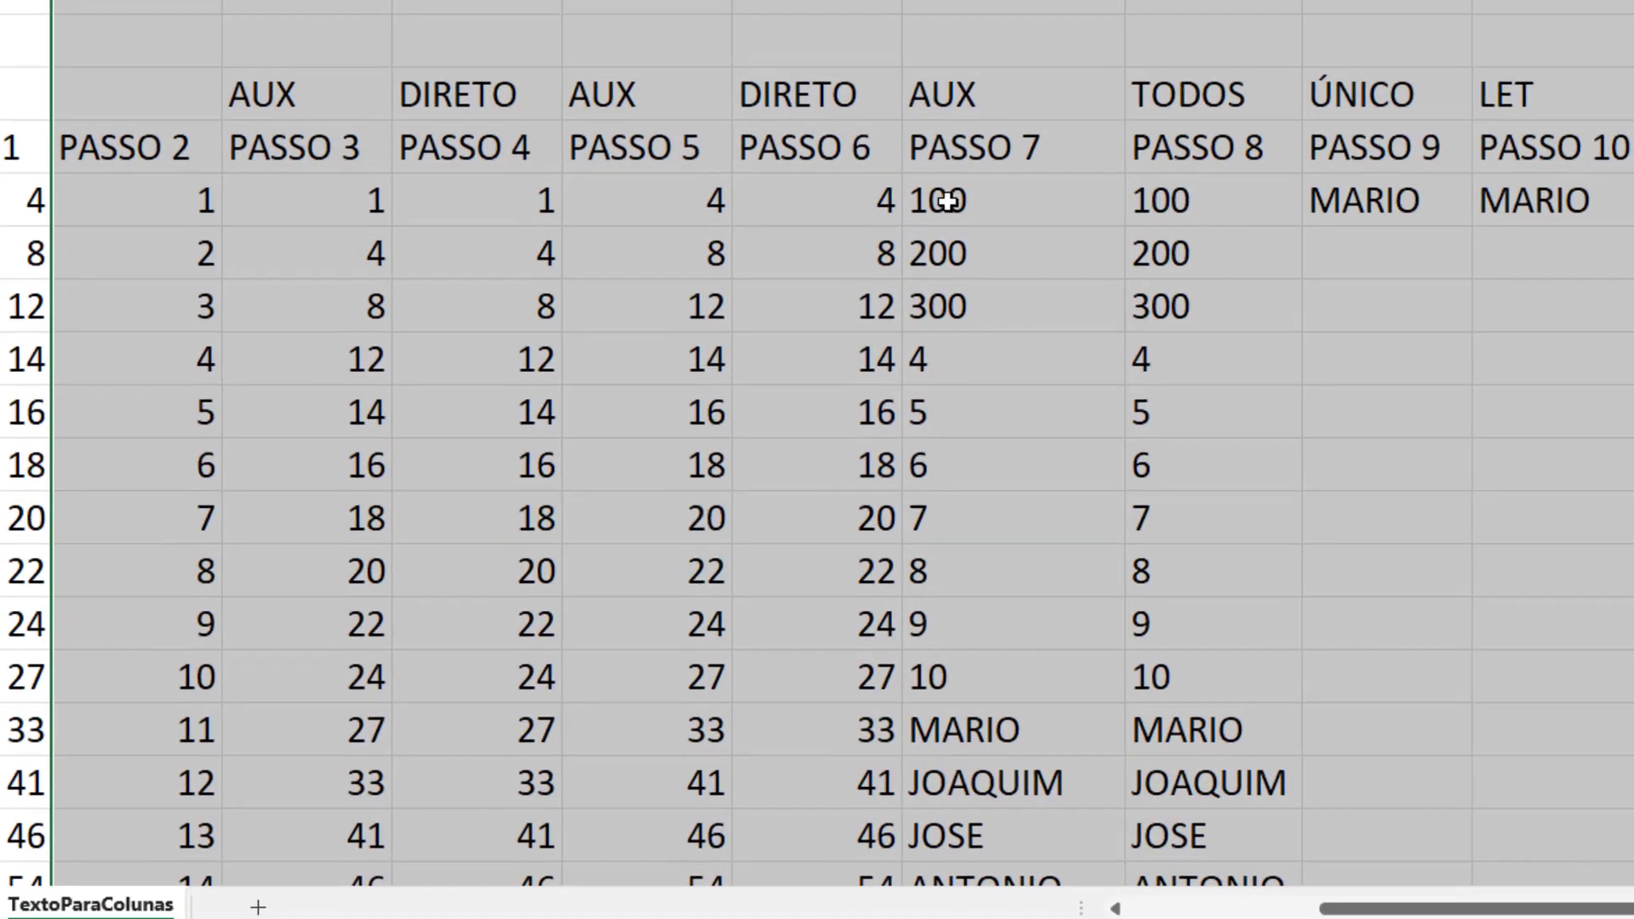
pyautogui.hotkey('ctrl', '1')
pyautogui.click(490, 410)
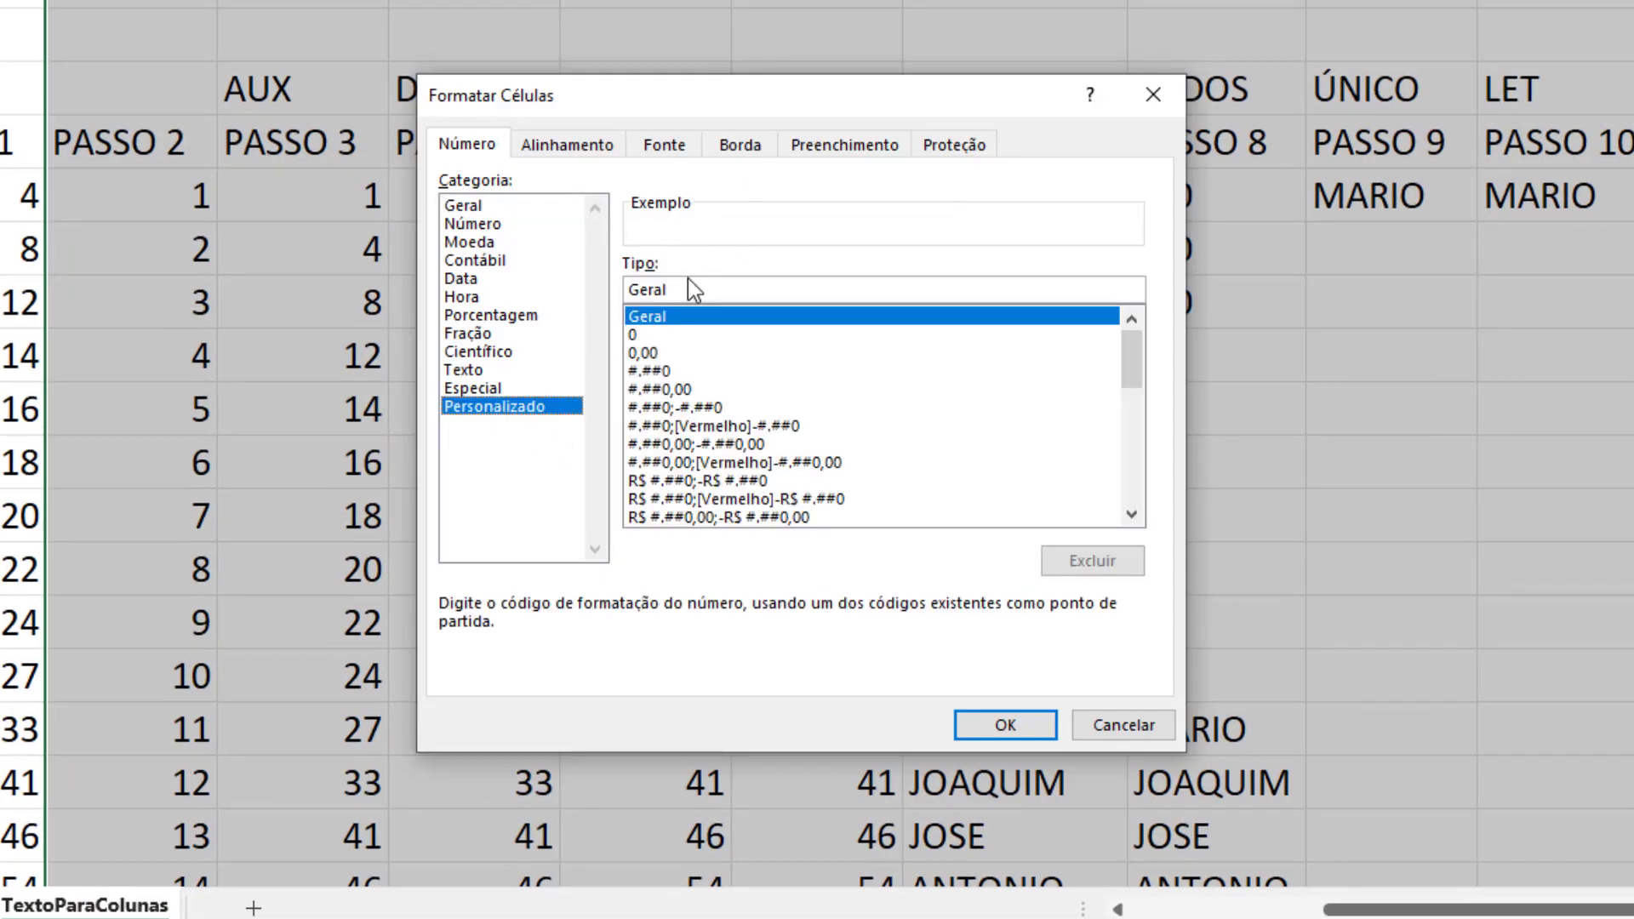
pyautogui.write(';;;')
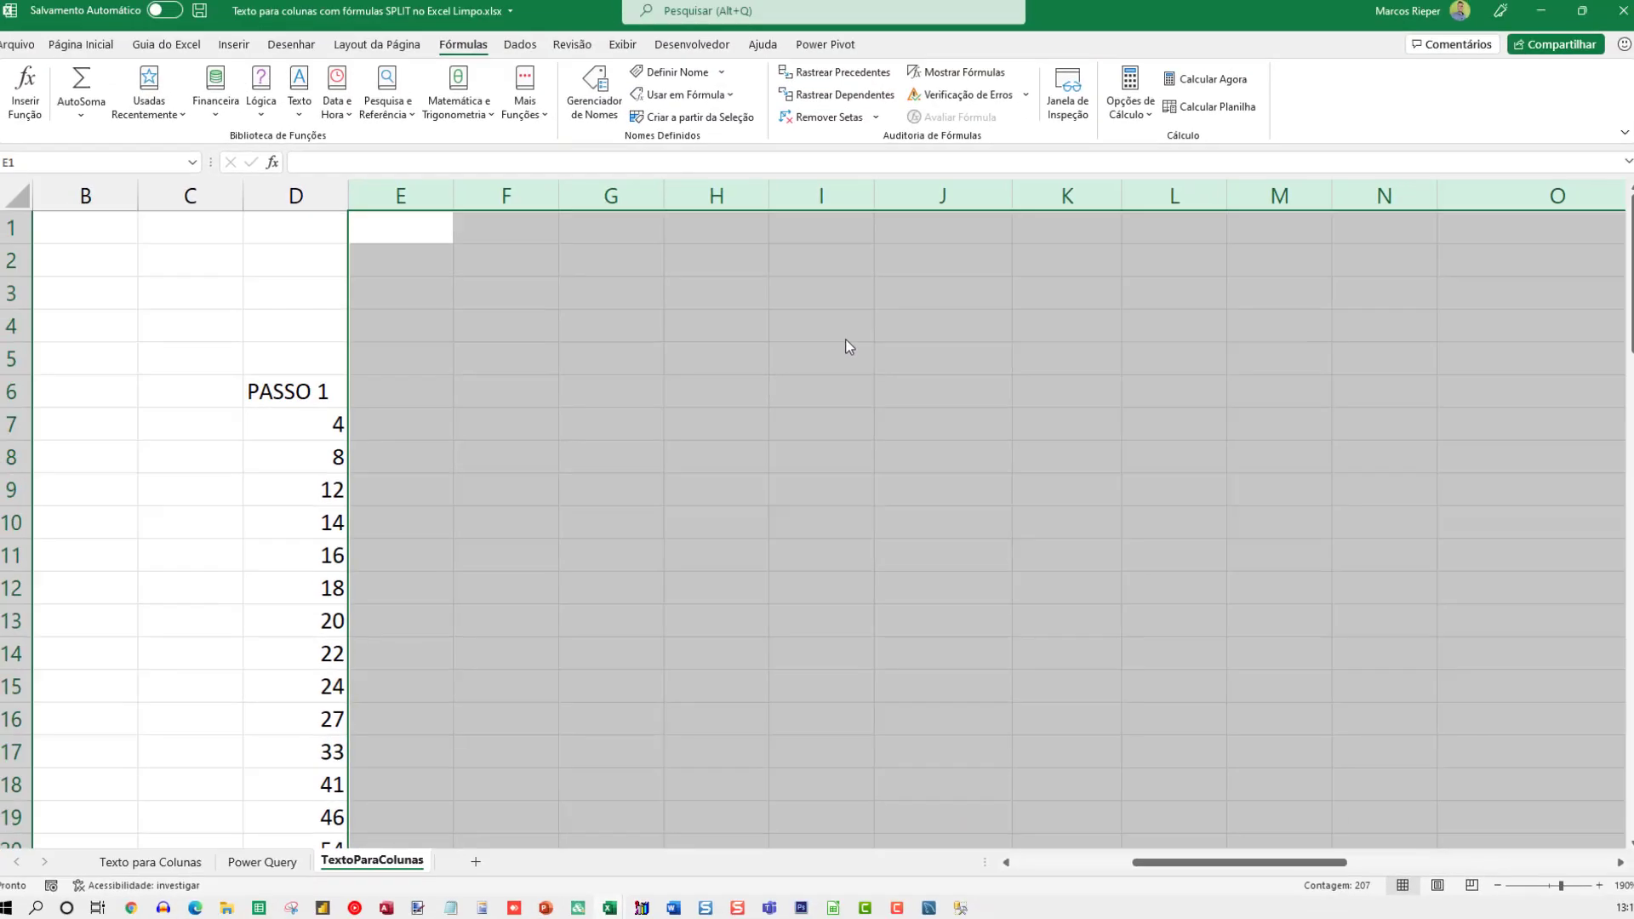
pyautogui.hotkey('ctrl', 'Home')
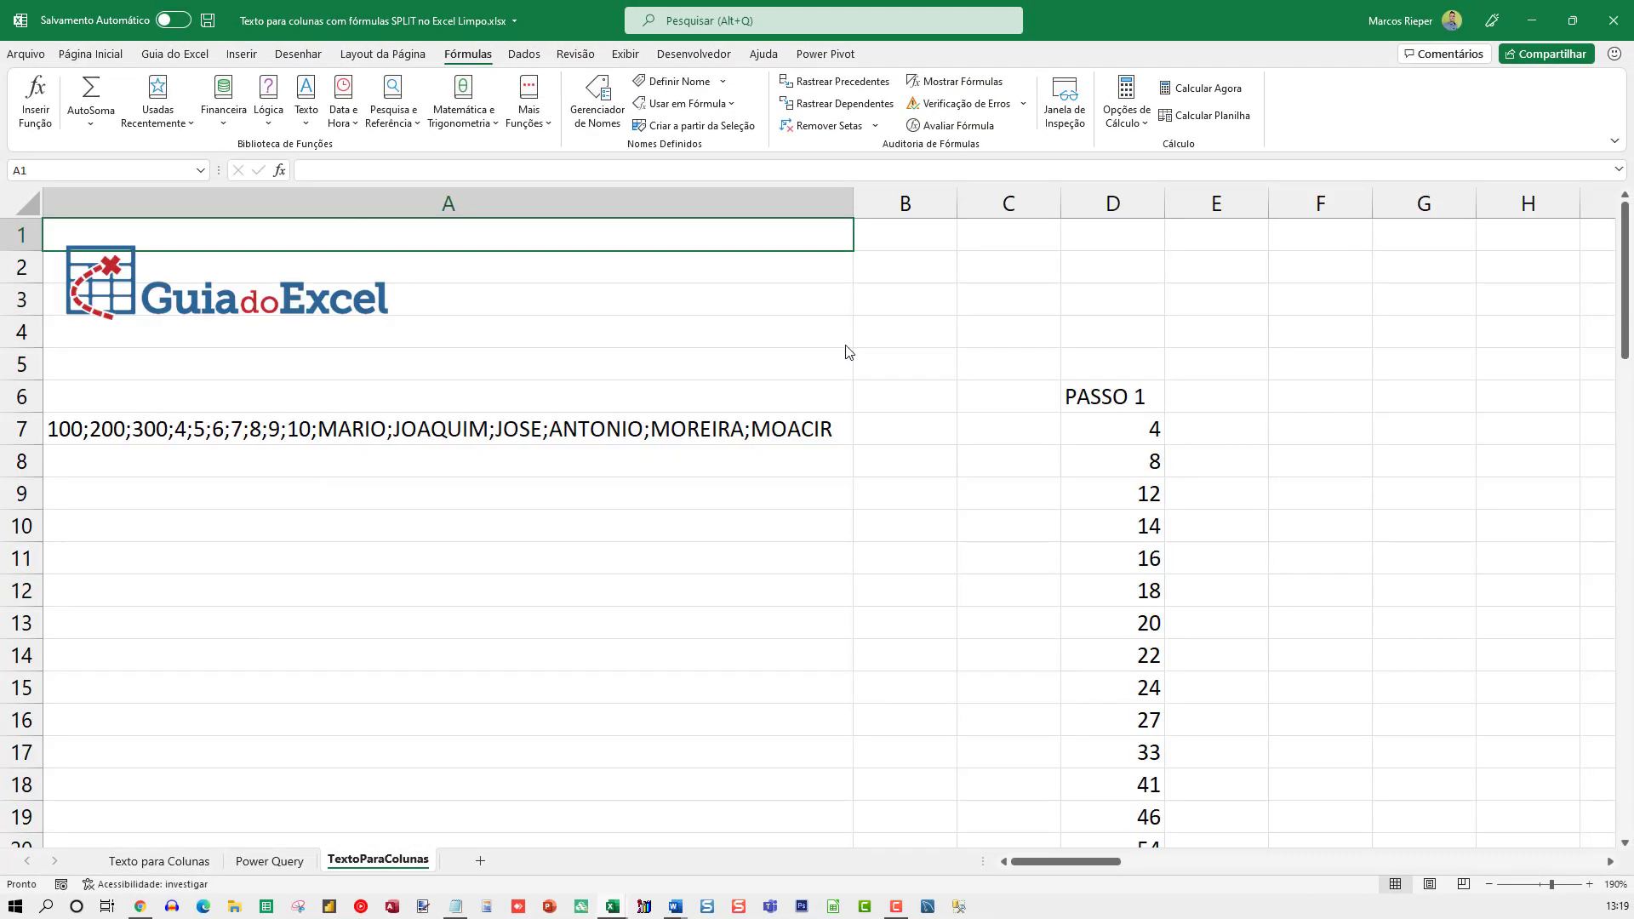
# Examine the PASSO 1 formula in D7 and its reference to A7 without changing it
pyautogui.click(1188, 434)
pyautogui.press('F2')
pyautogui.press('Escape')
pyautogui.click(1188, 397)
pyautogui.press('F2')
pyautogui.press('Escape')
pyautogui.click(1122, 435)
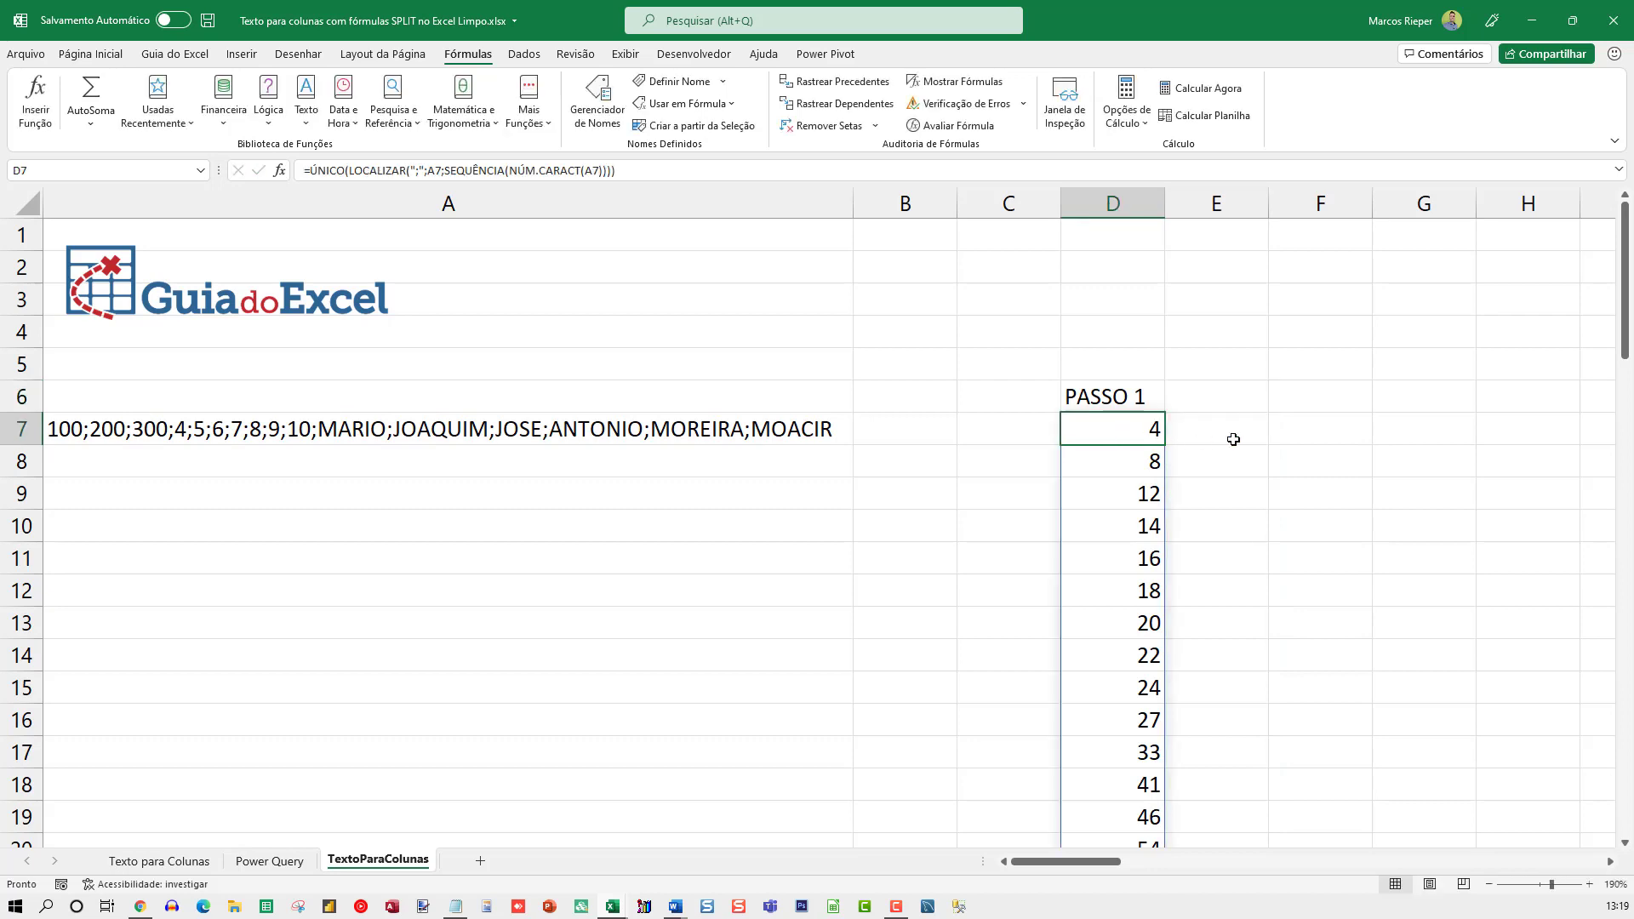
pyautogui.press('F2')
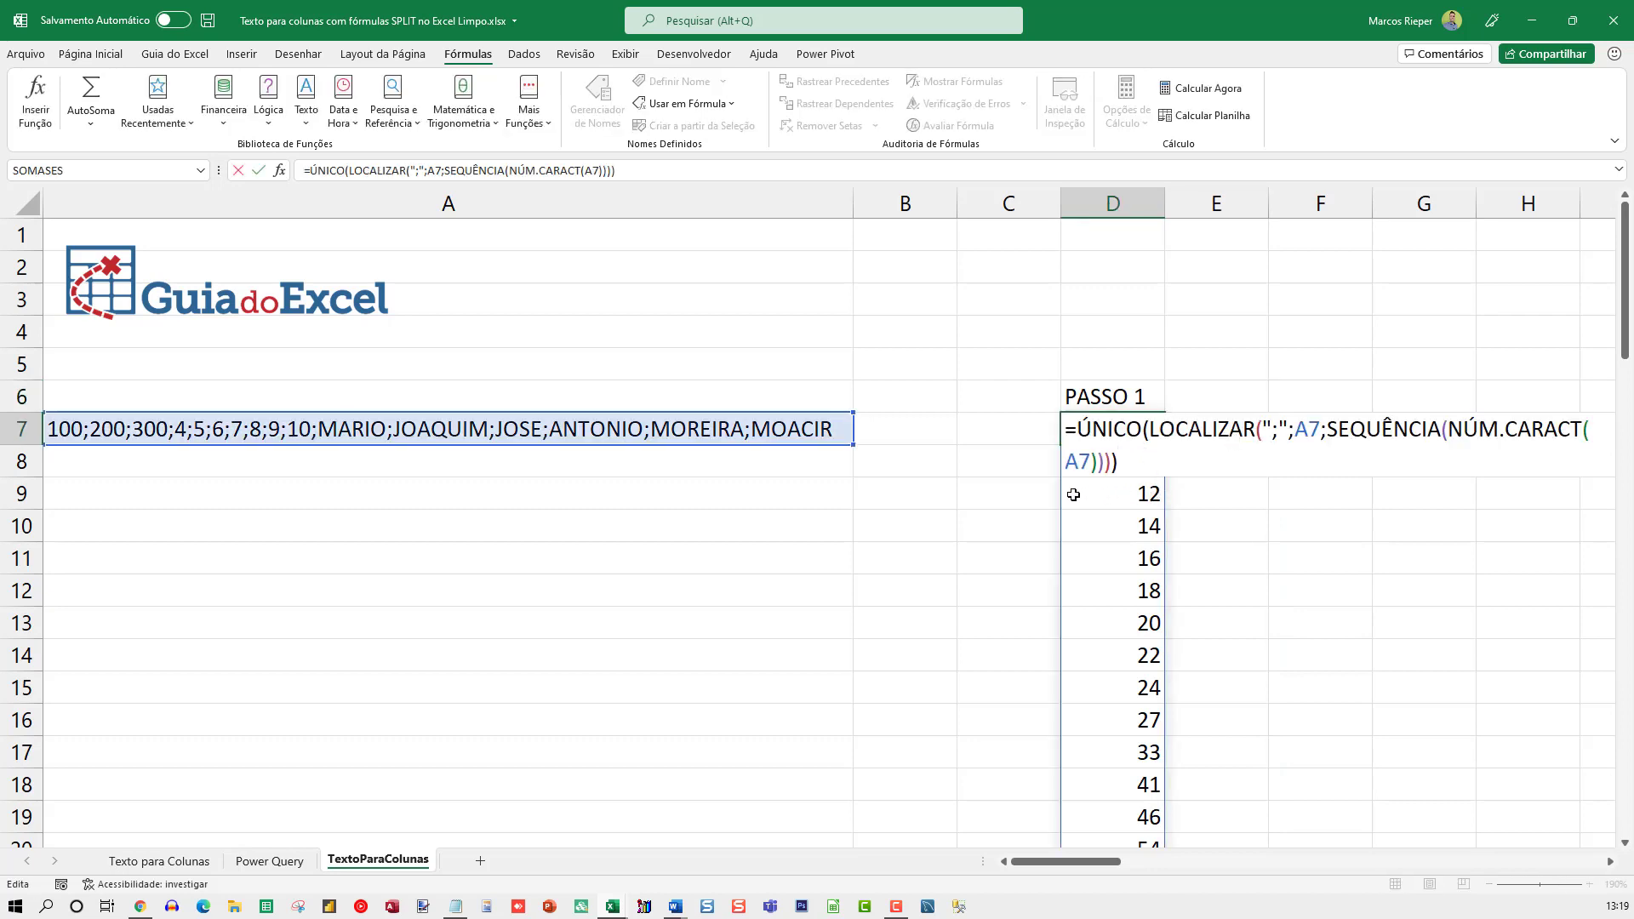
pyautogui.press('Escape')
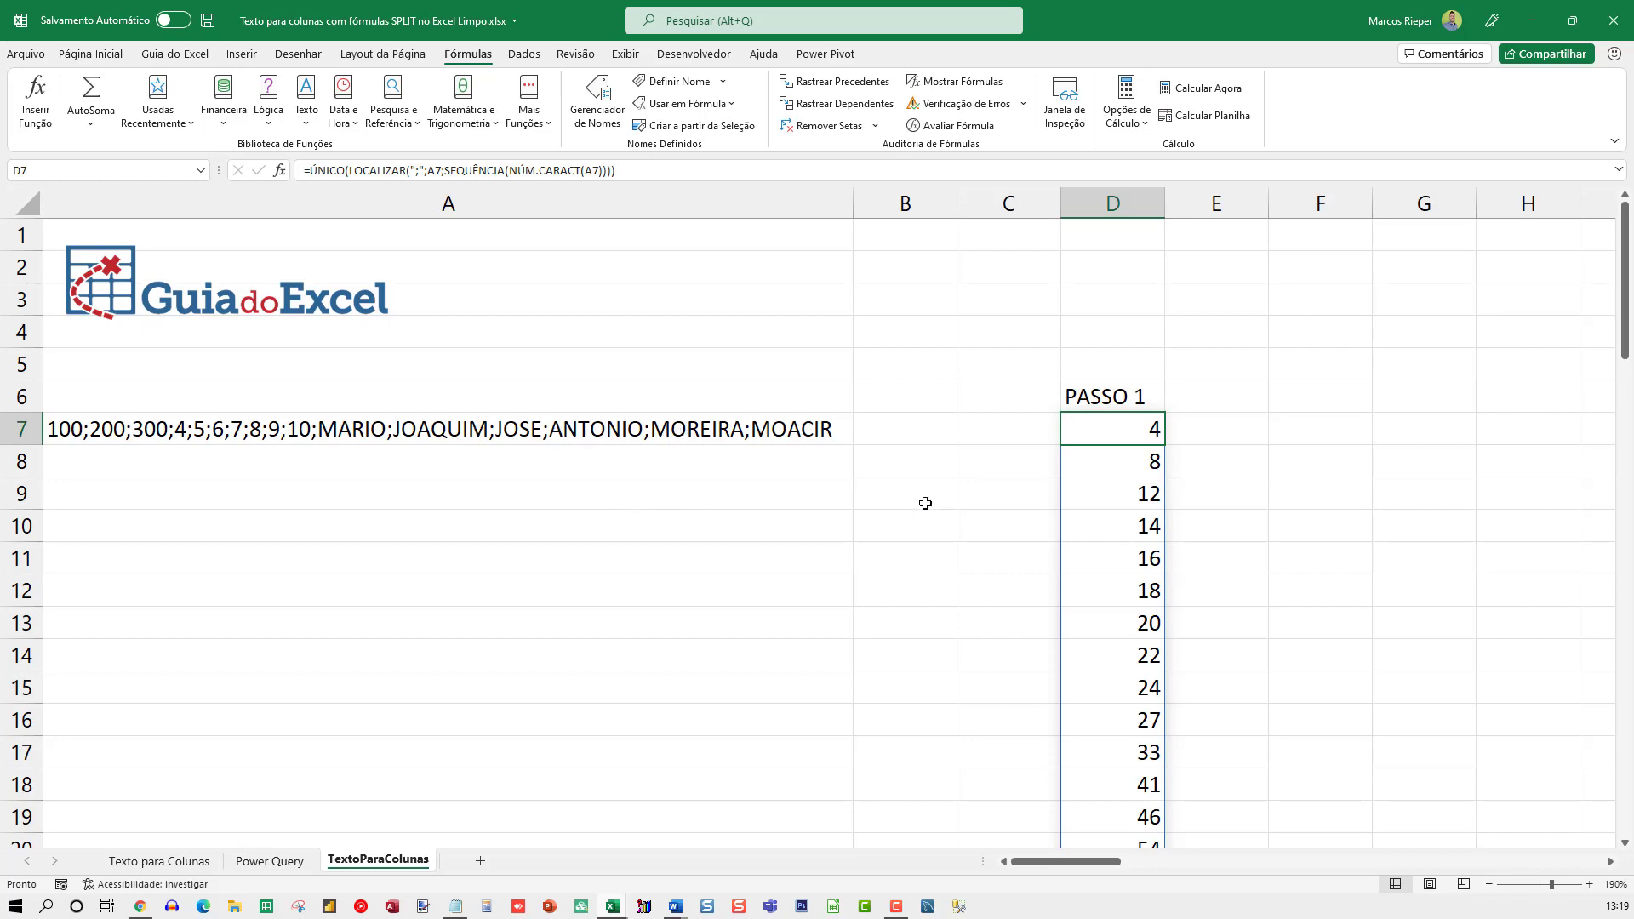
# Enter the formula =LOCALIZAR(";";A7;1) in cell B7 to find the first semicolon in A7
pyautogui.click(917, 437)
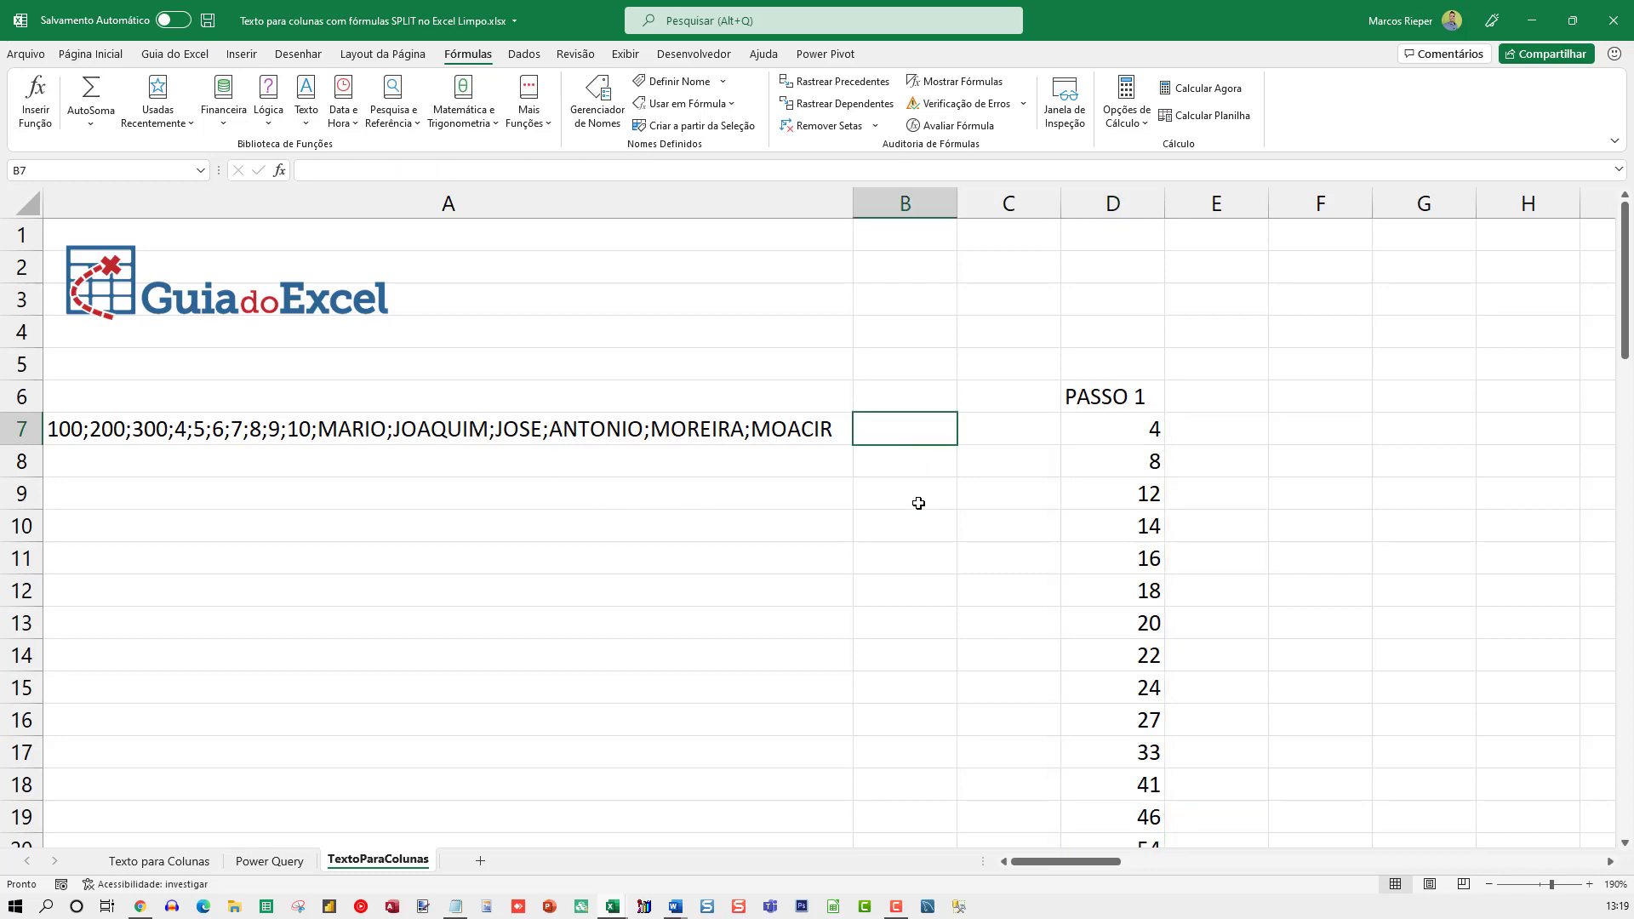
pyautogui.write('=')
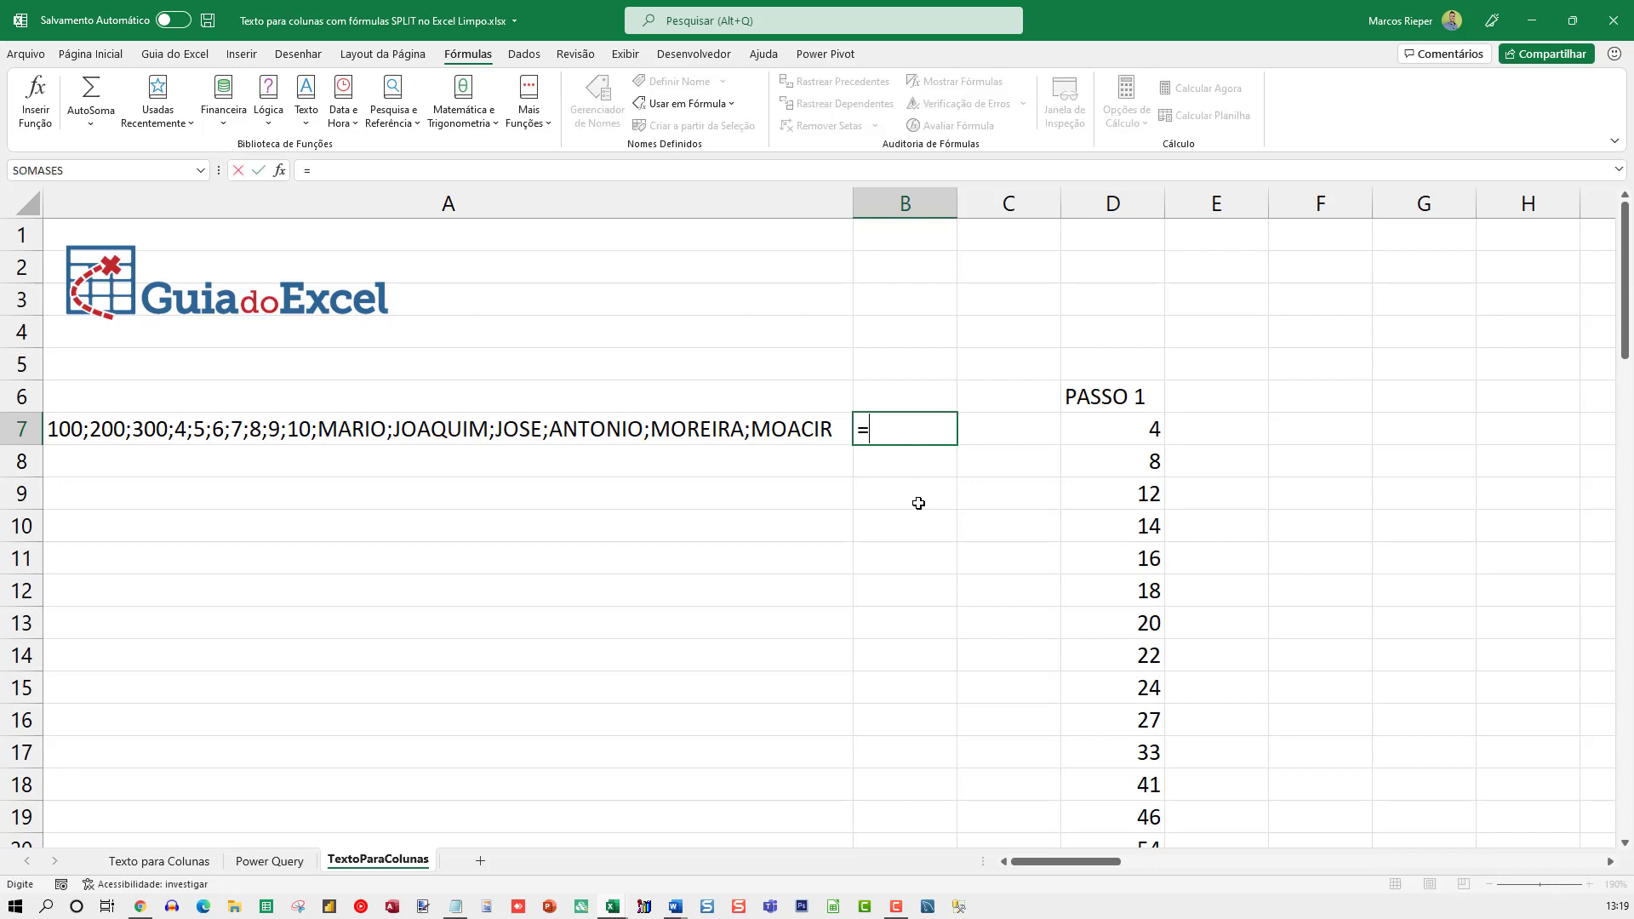
pyautogui.write('LOCALIZAR')
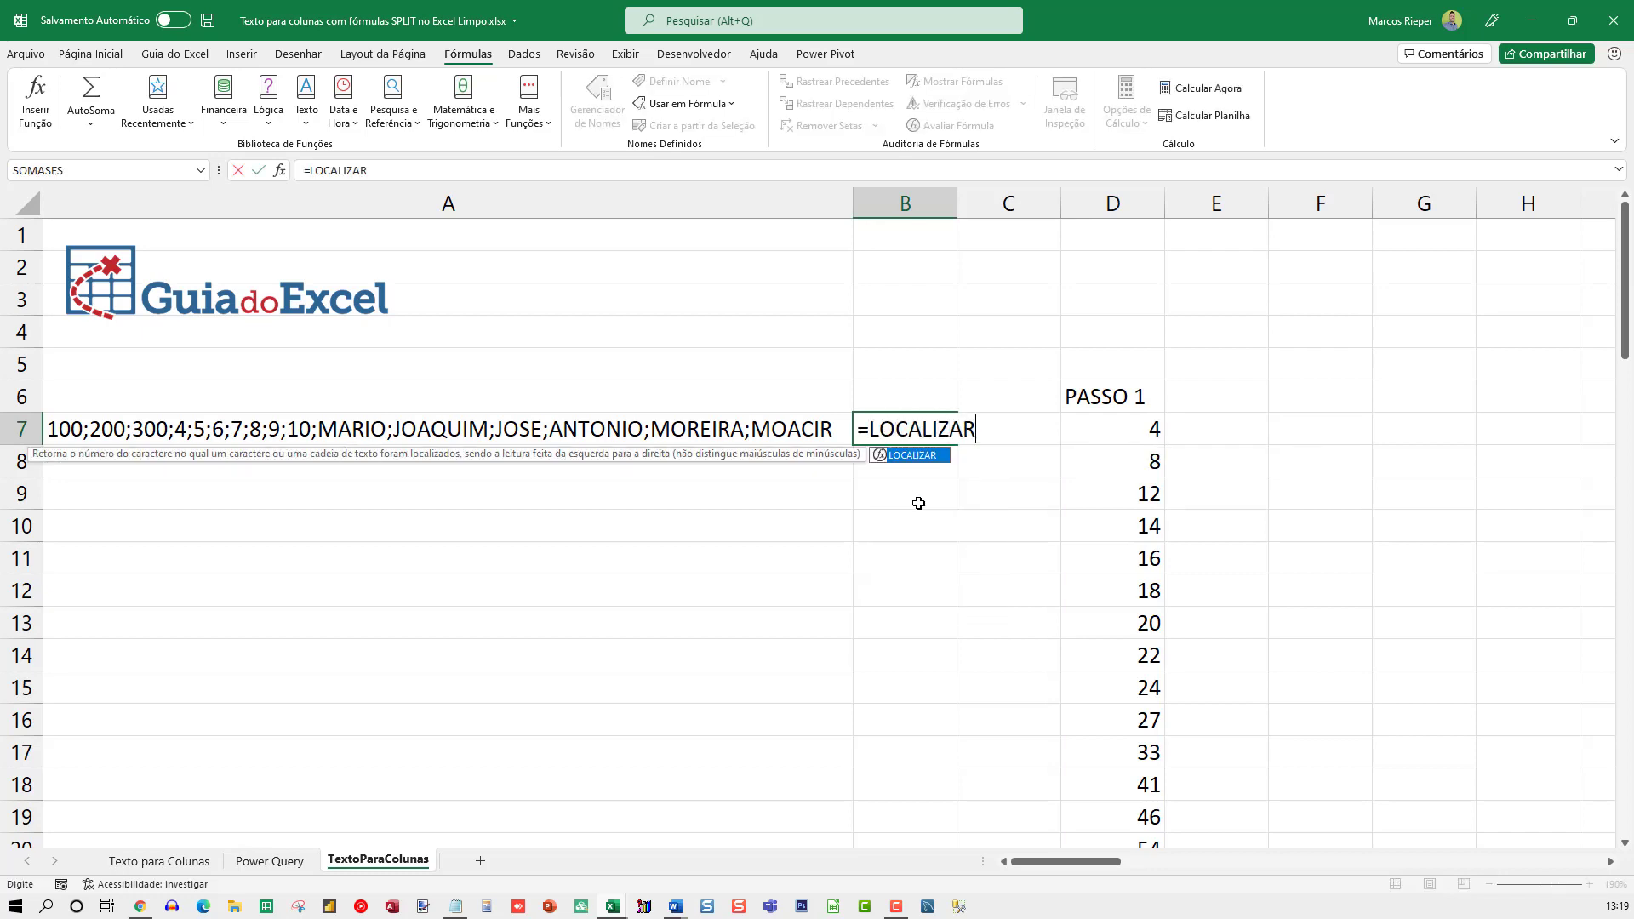
pyautogui.write('(";')
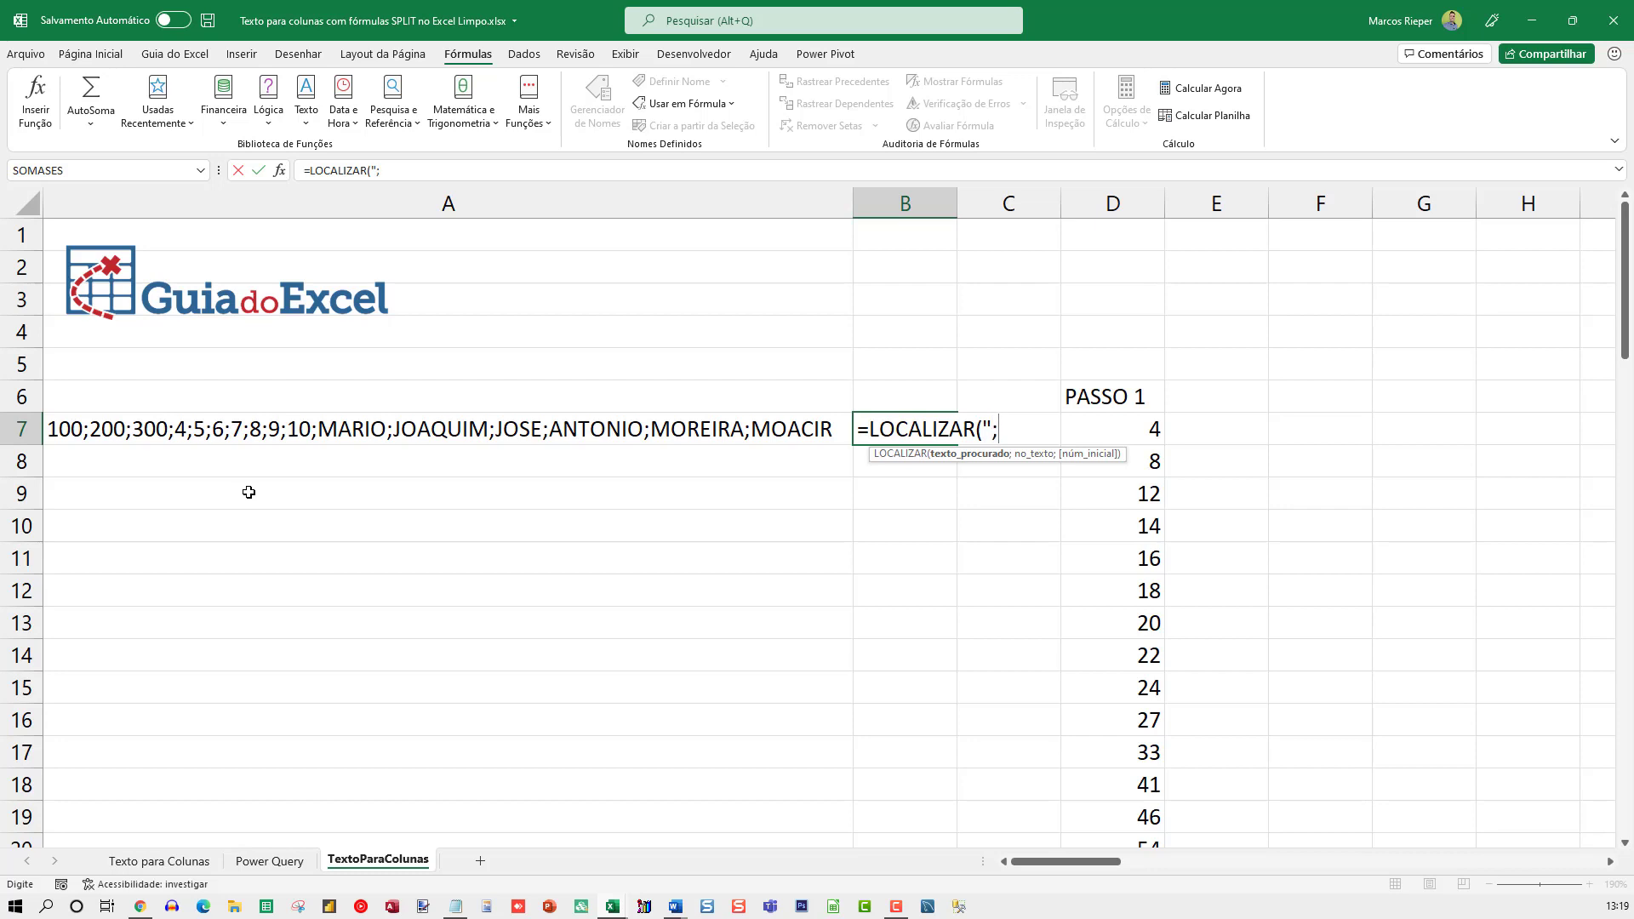
pyautogui.write('";')
pyautogui.click(252, 429)
pyautogui.write(';1')
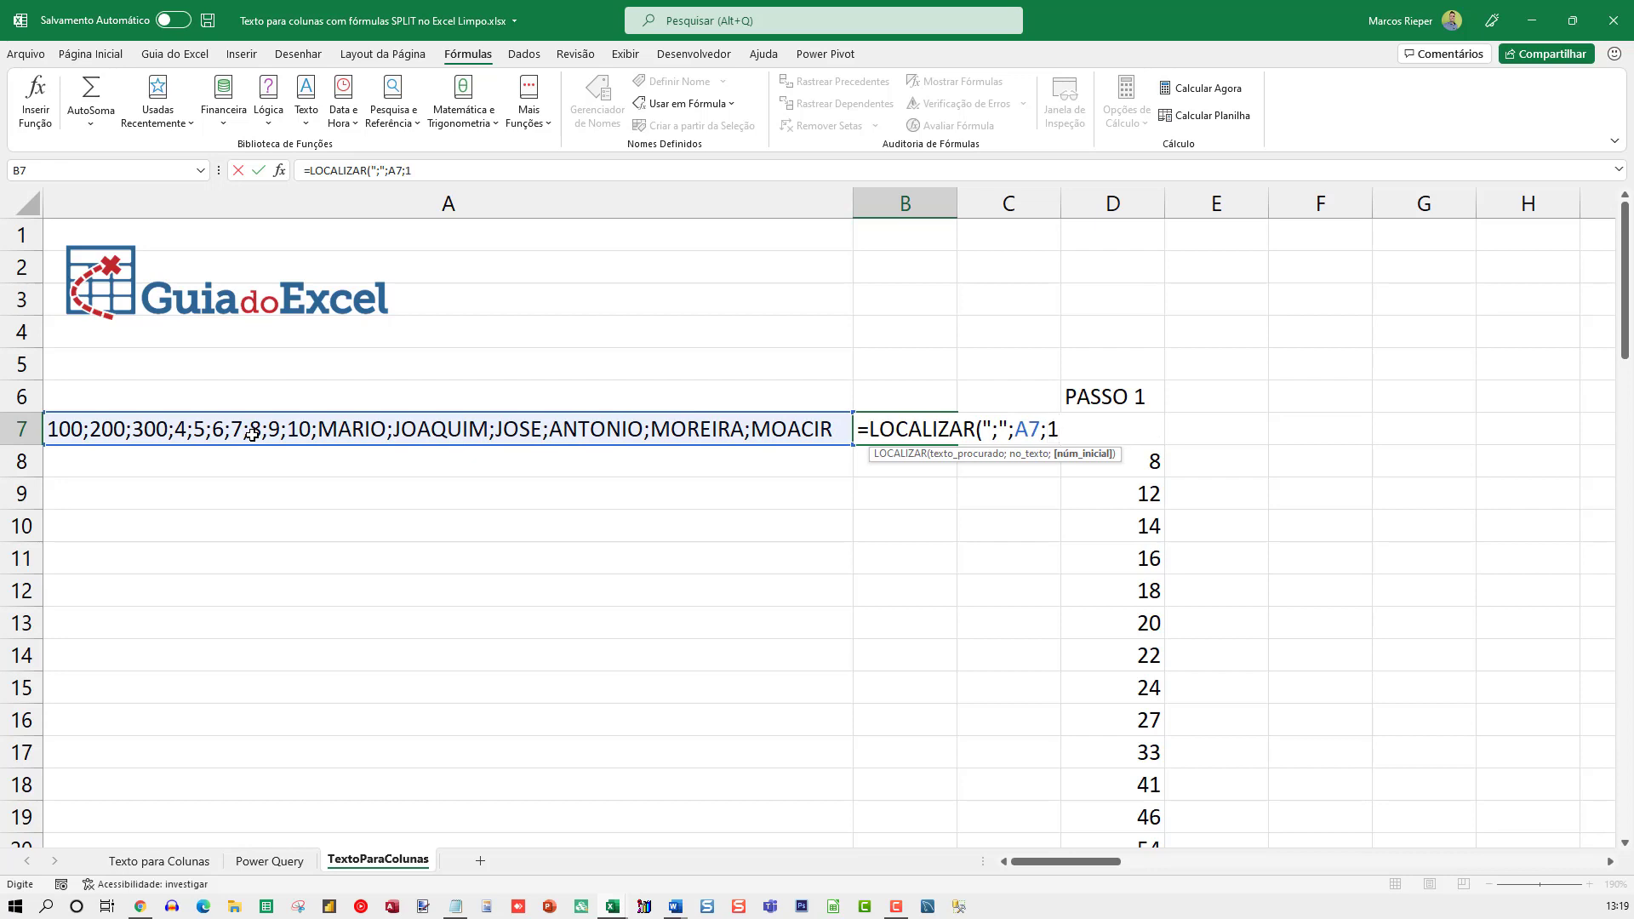
pyautogui.write(' )')
pyautogui.press('Return')
pyautogui.press('Up')
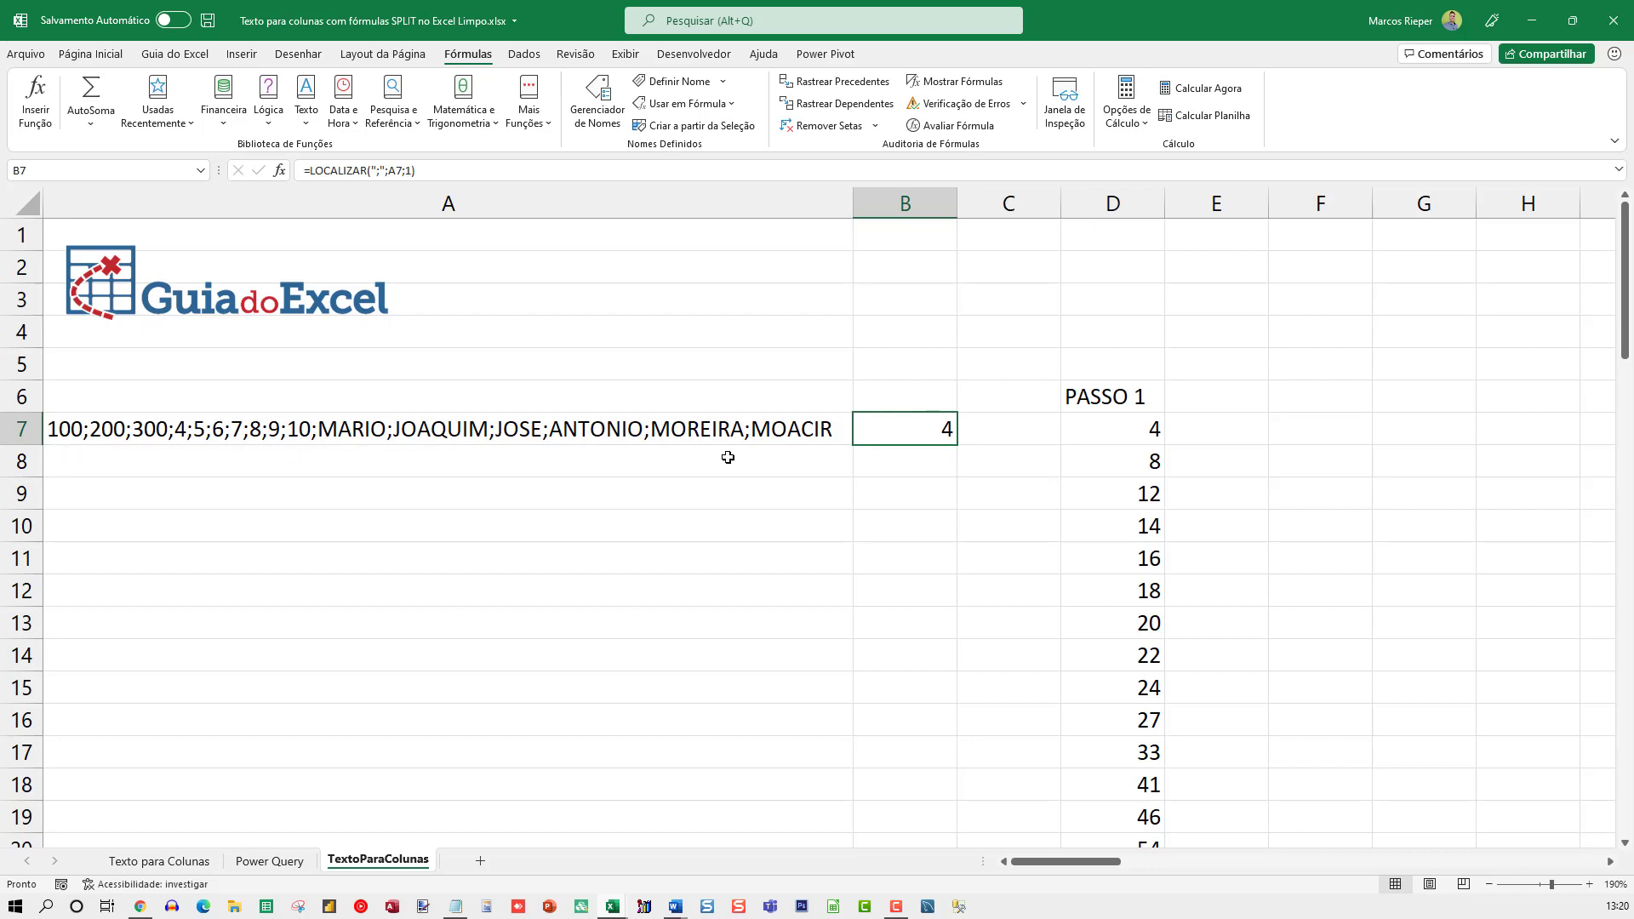
# Set the starting position in B7's LOCALIZAR formula to 5
pyautogui.press('F2')
pyautogui.click(1059, 434)
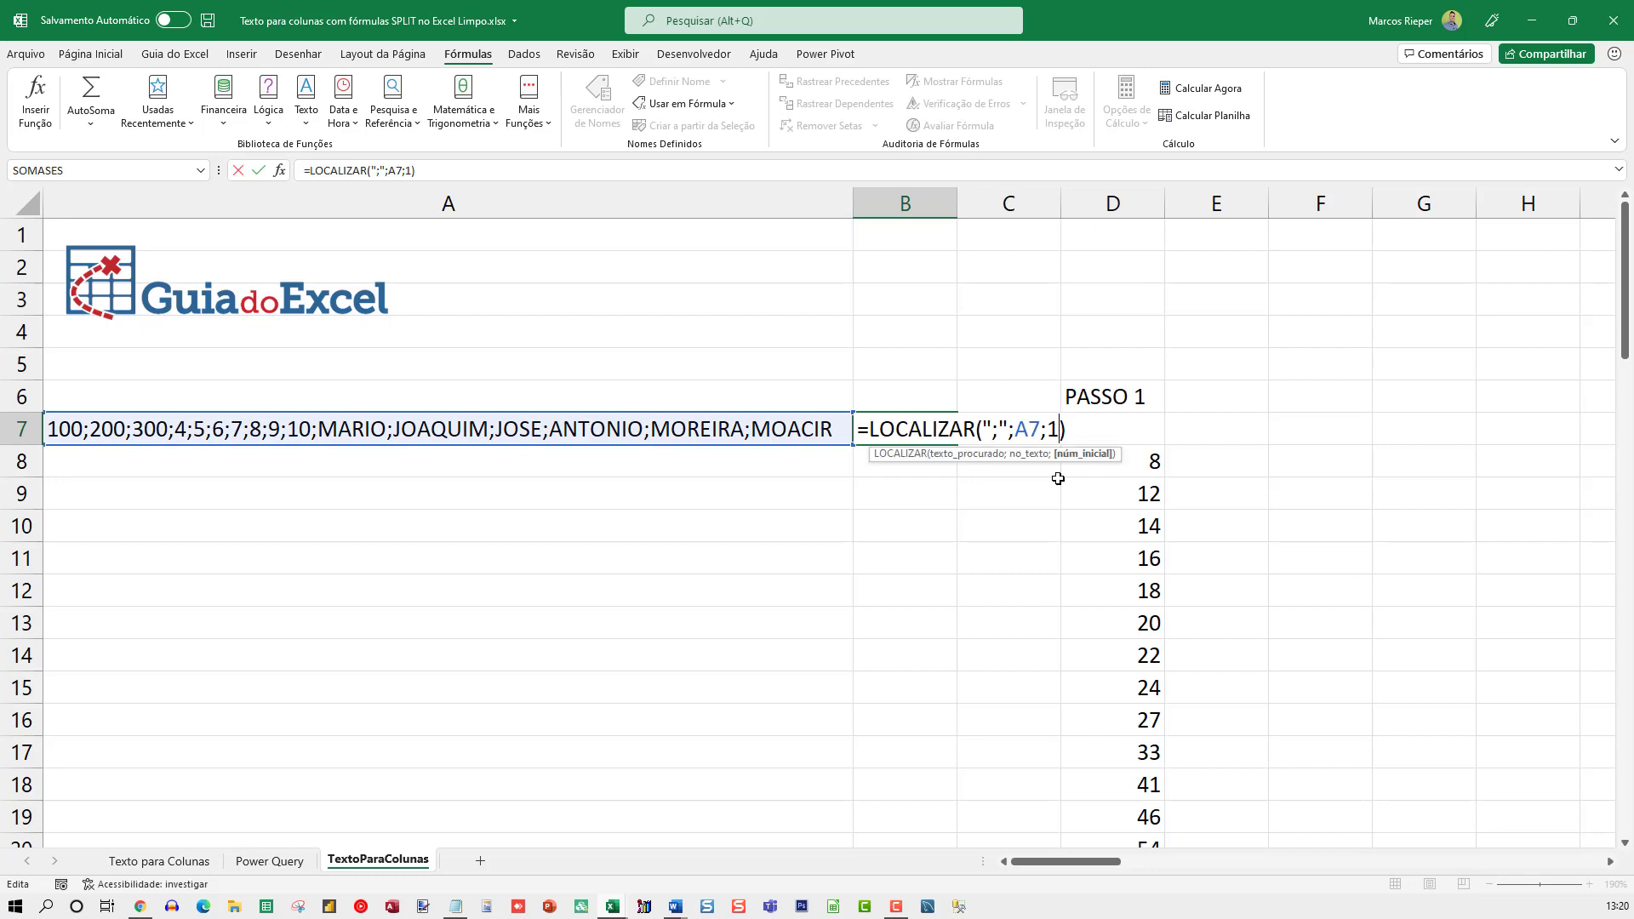
pyautogui.hotkey('shift', 'Left')
pyautogui.write('5')
pyautogui.press('Return')
pyautogui.press('Up')
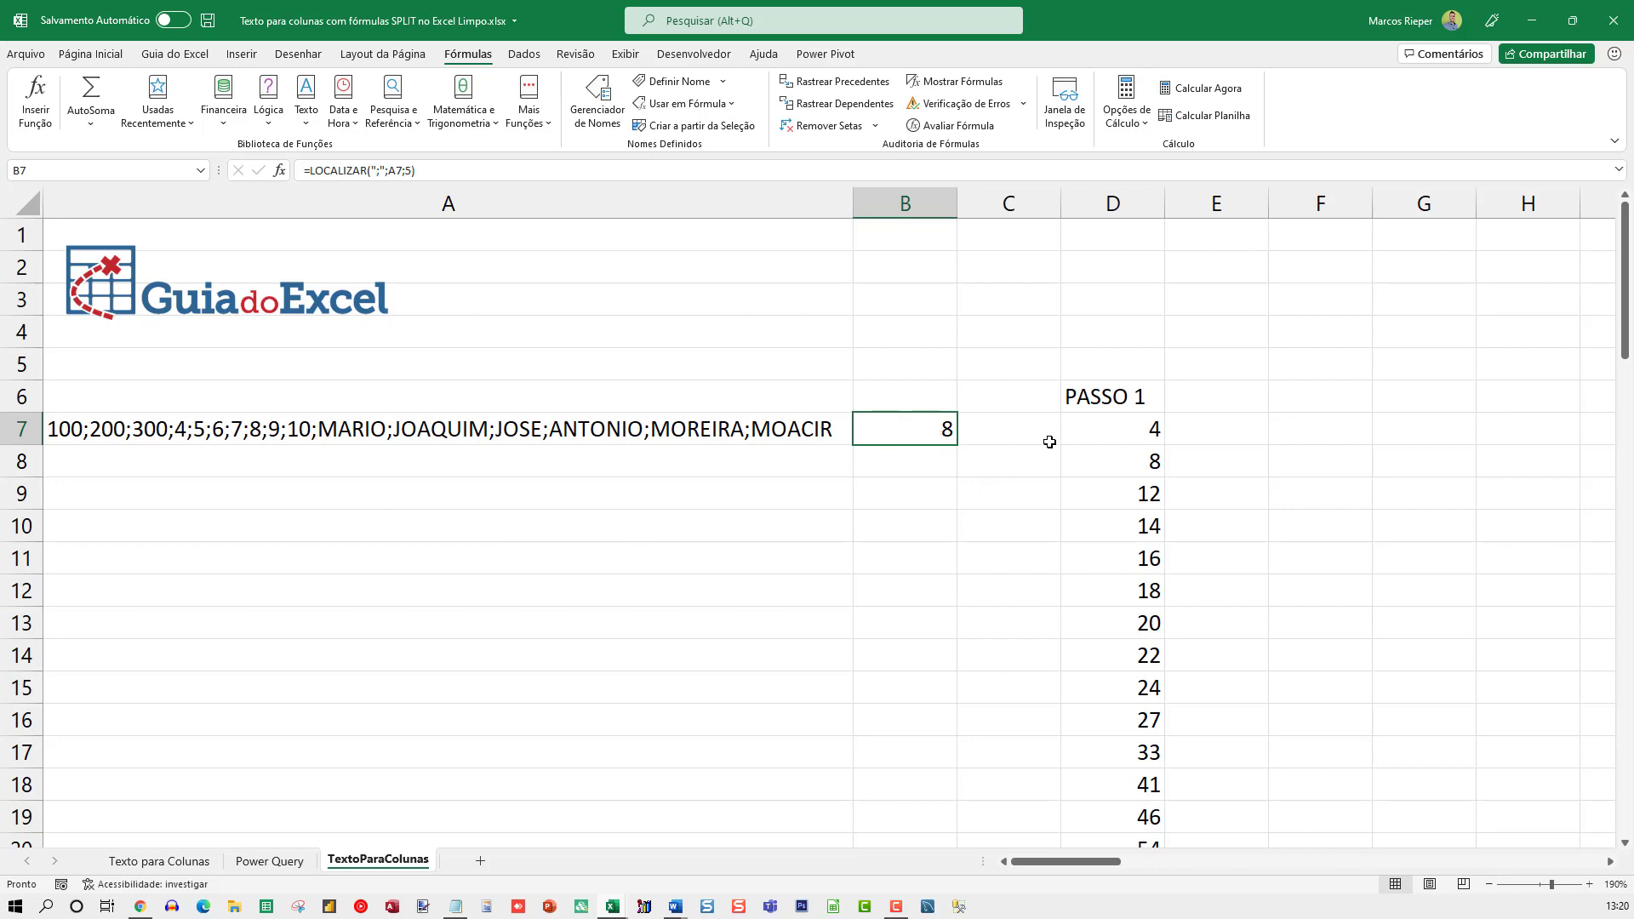
# Replace the B7 formula with =EXT.TEXTO(A7;1;3) to extract the first item of the text in A7
pyautogui.write('=EXT.TEXTO')
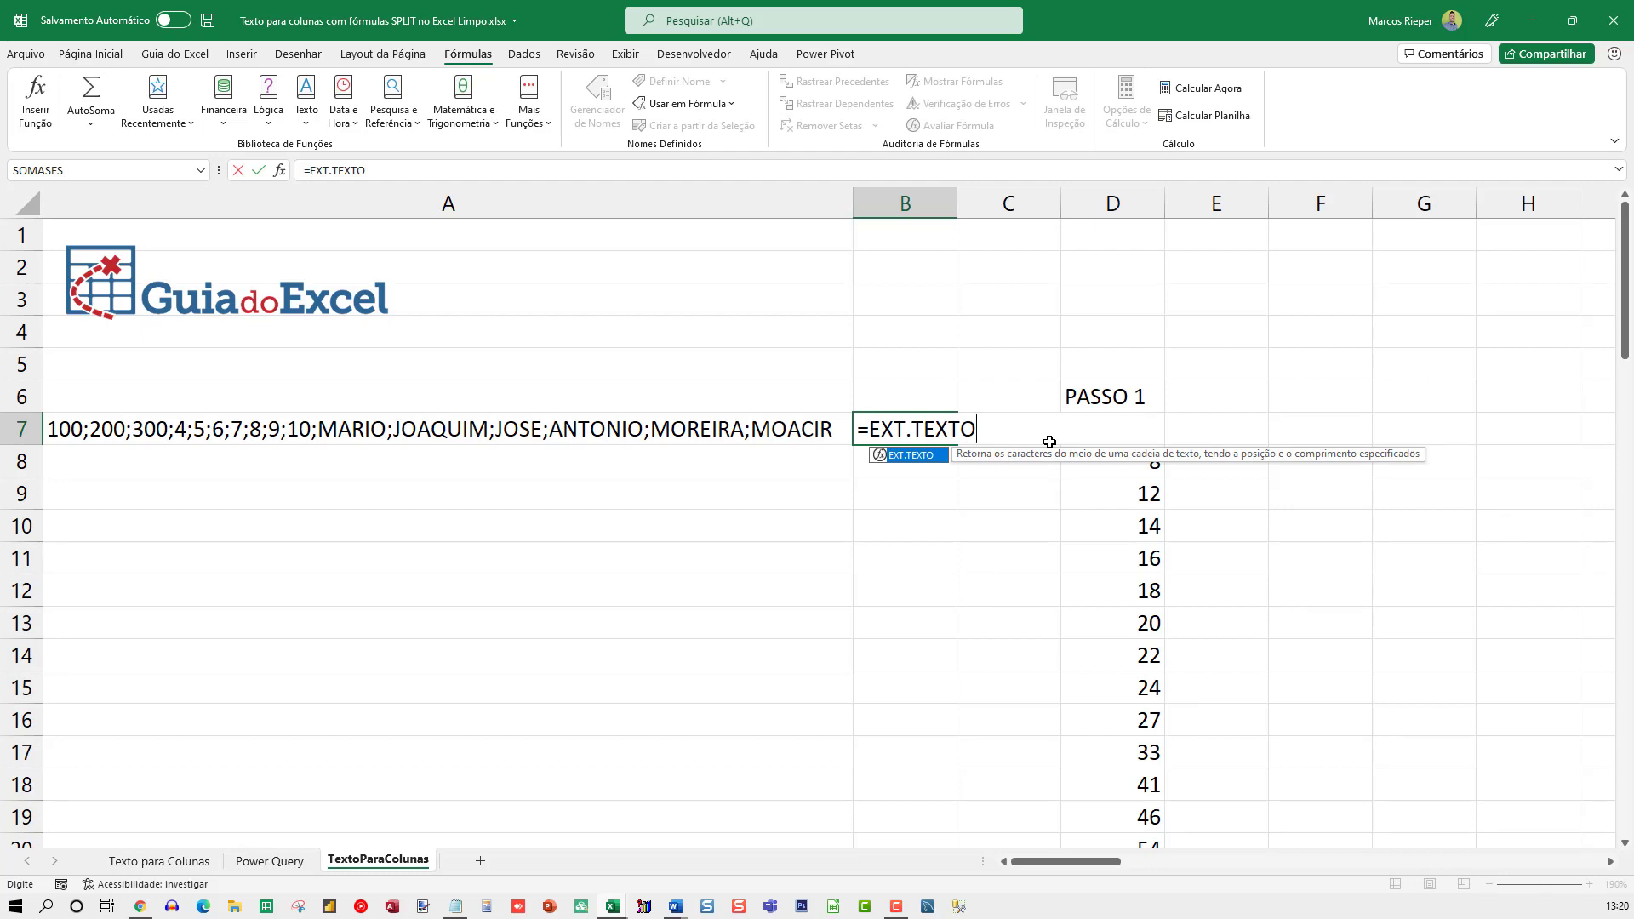
pyautogui.write('(')
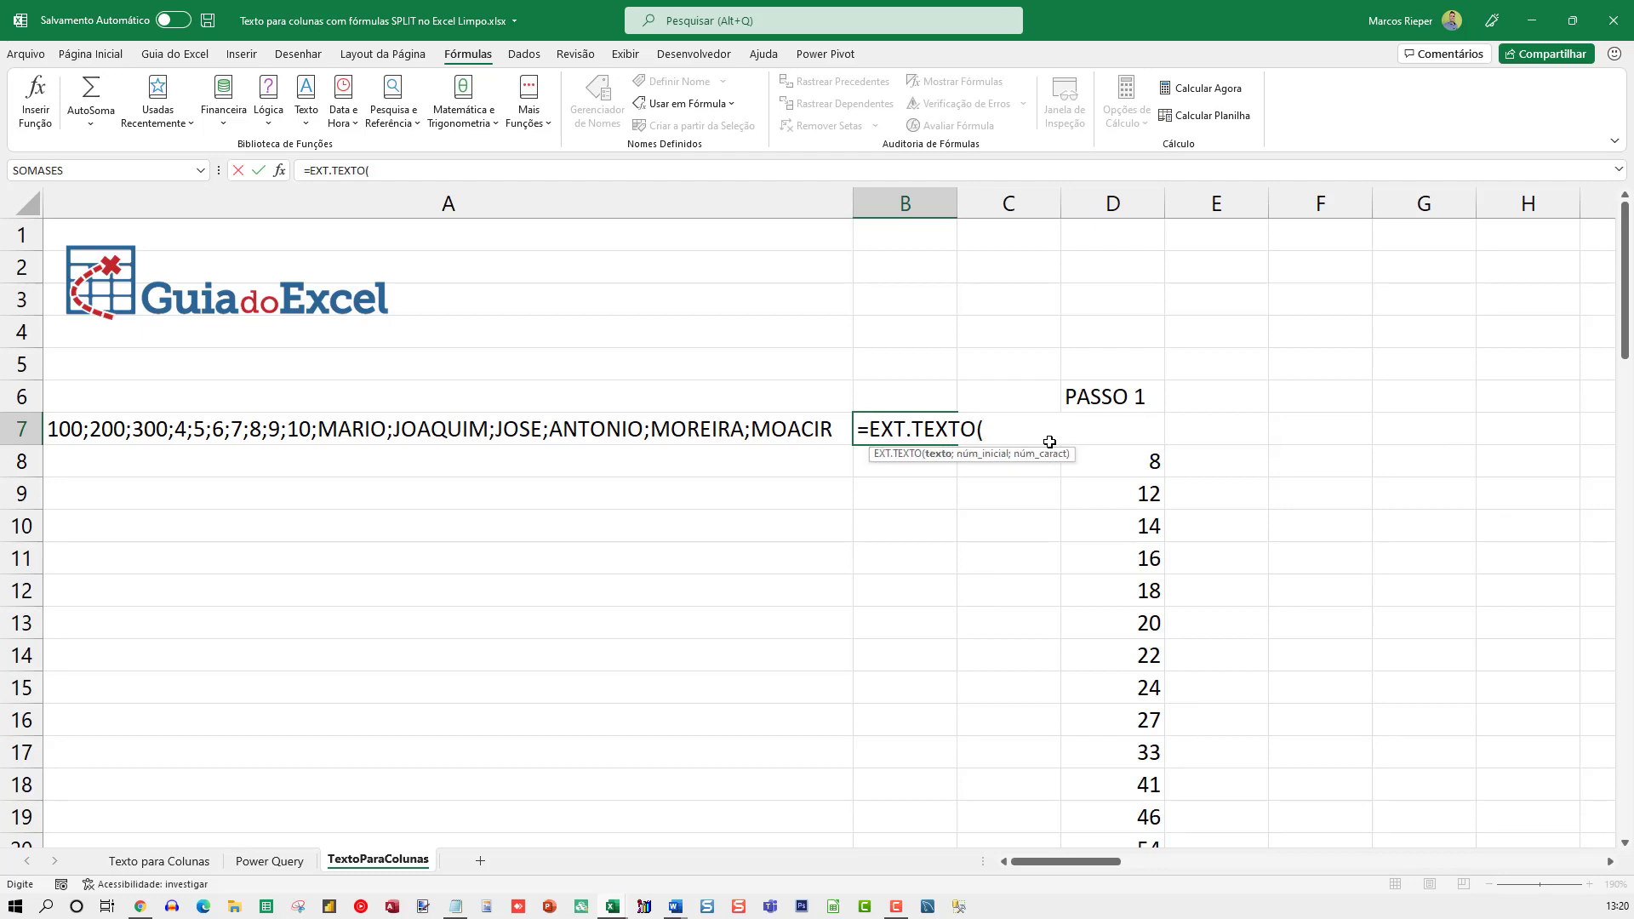
pyautogui.click(657, 435)
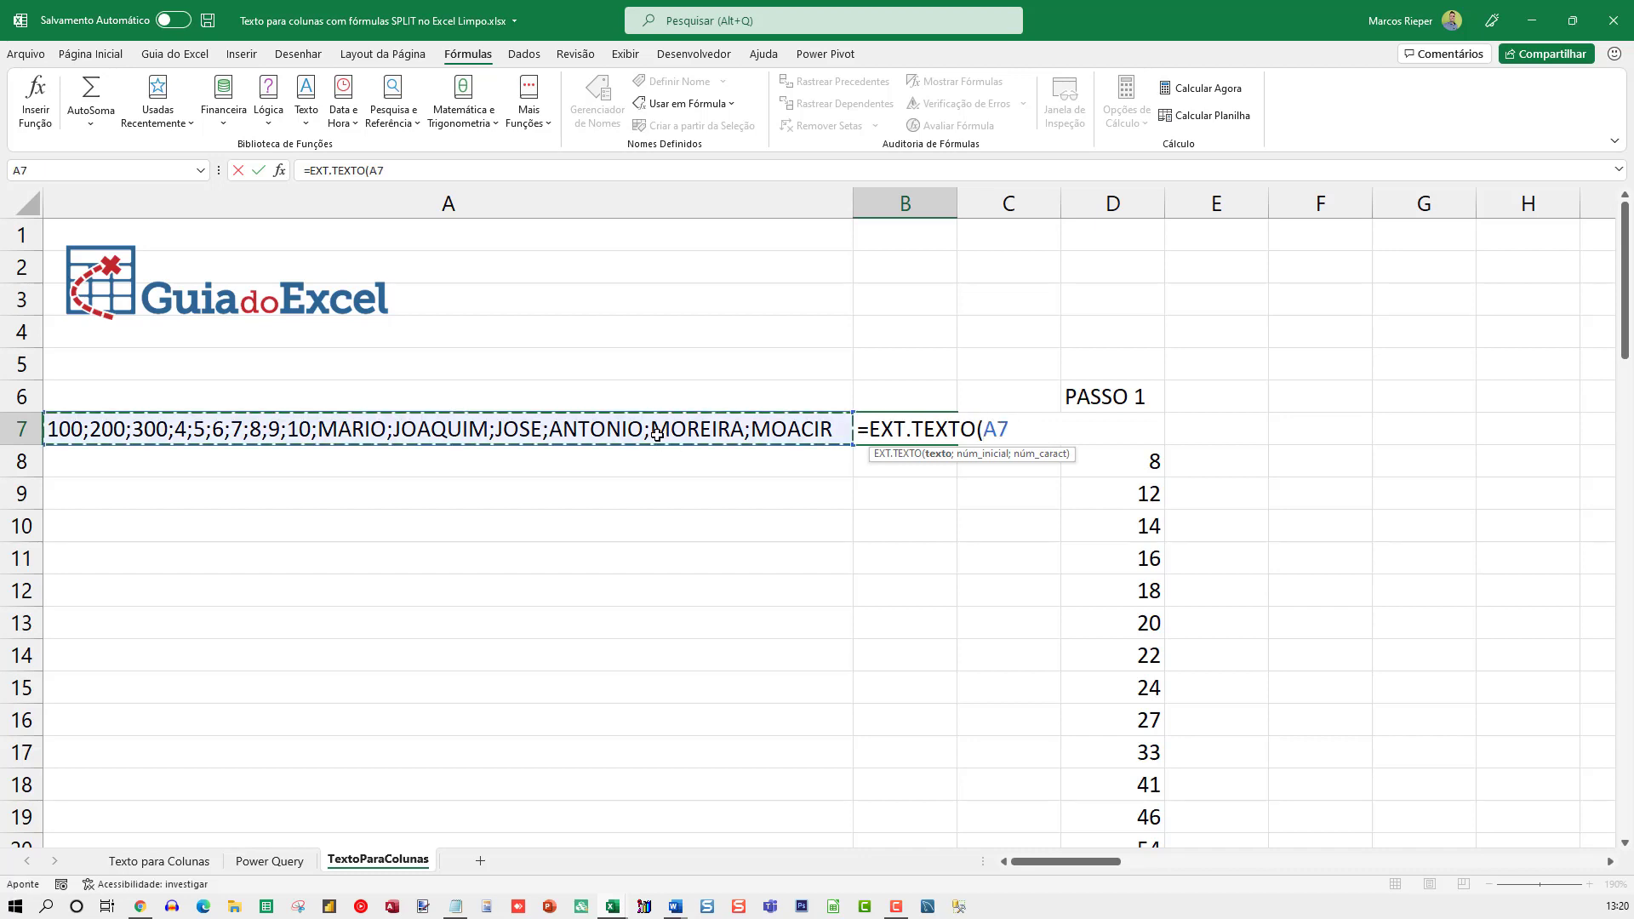
pyautogui.write(';')
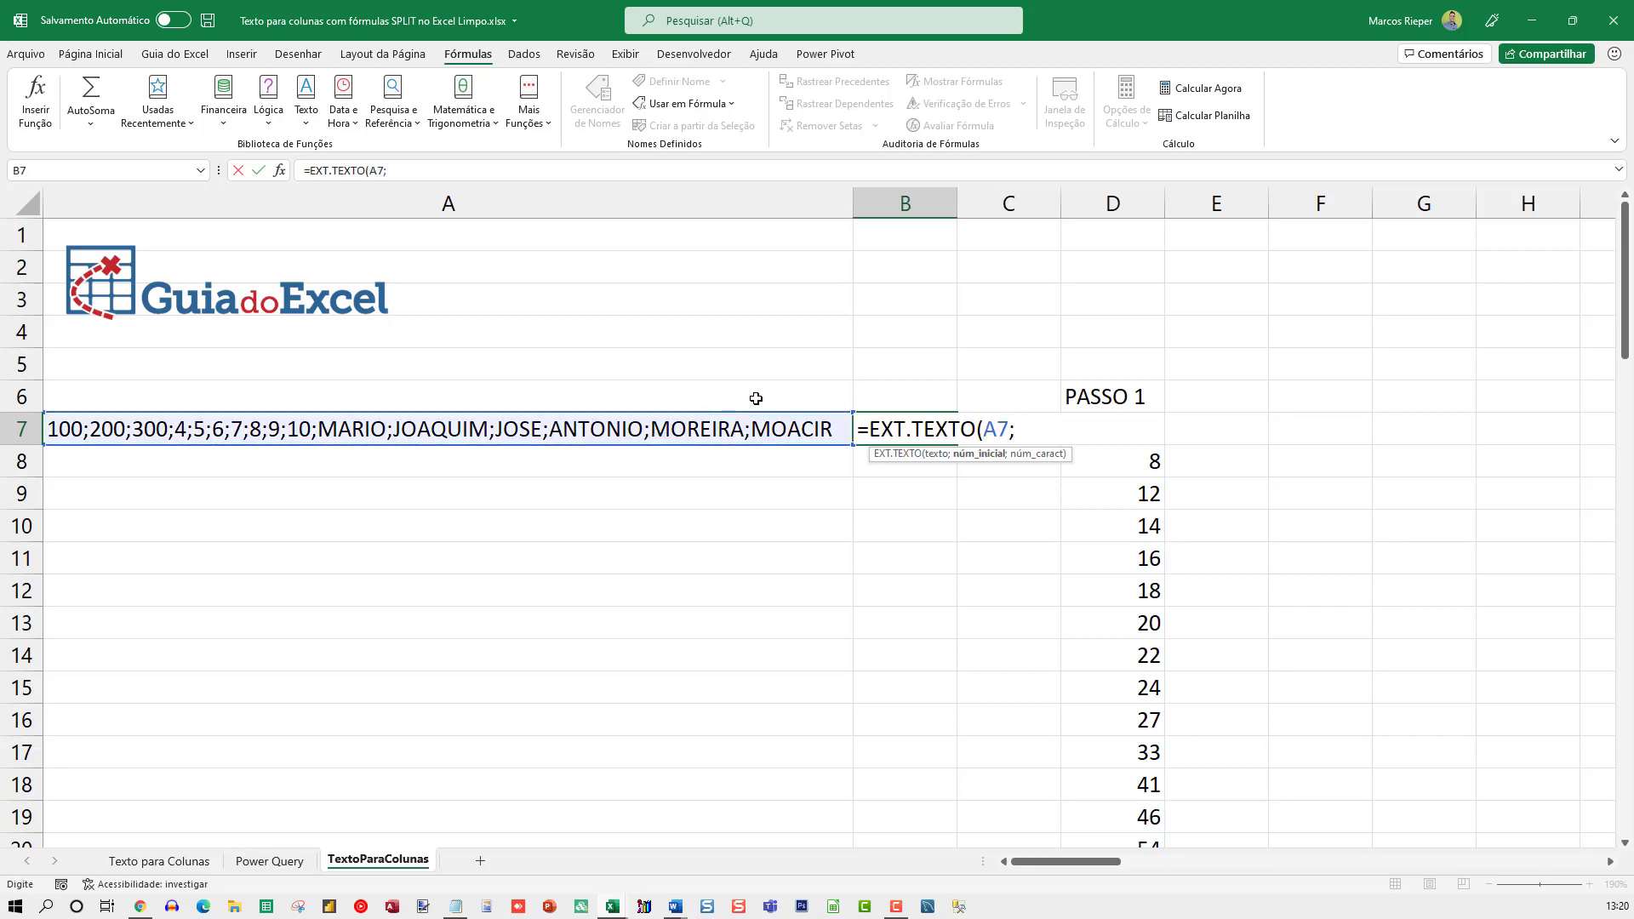
pyautogui.write('1;3)')
pyautogui.press('Return')
pyautogui.press('Up')
# Set the starting position in B7's EXT.TEXTO formula to 4, keeping a length of 3 characters
pyautogui.doubleClick(904, 434)
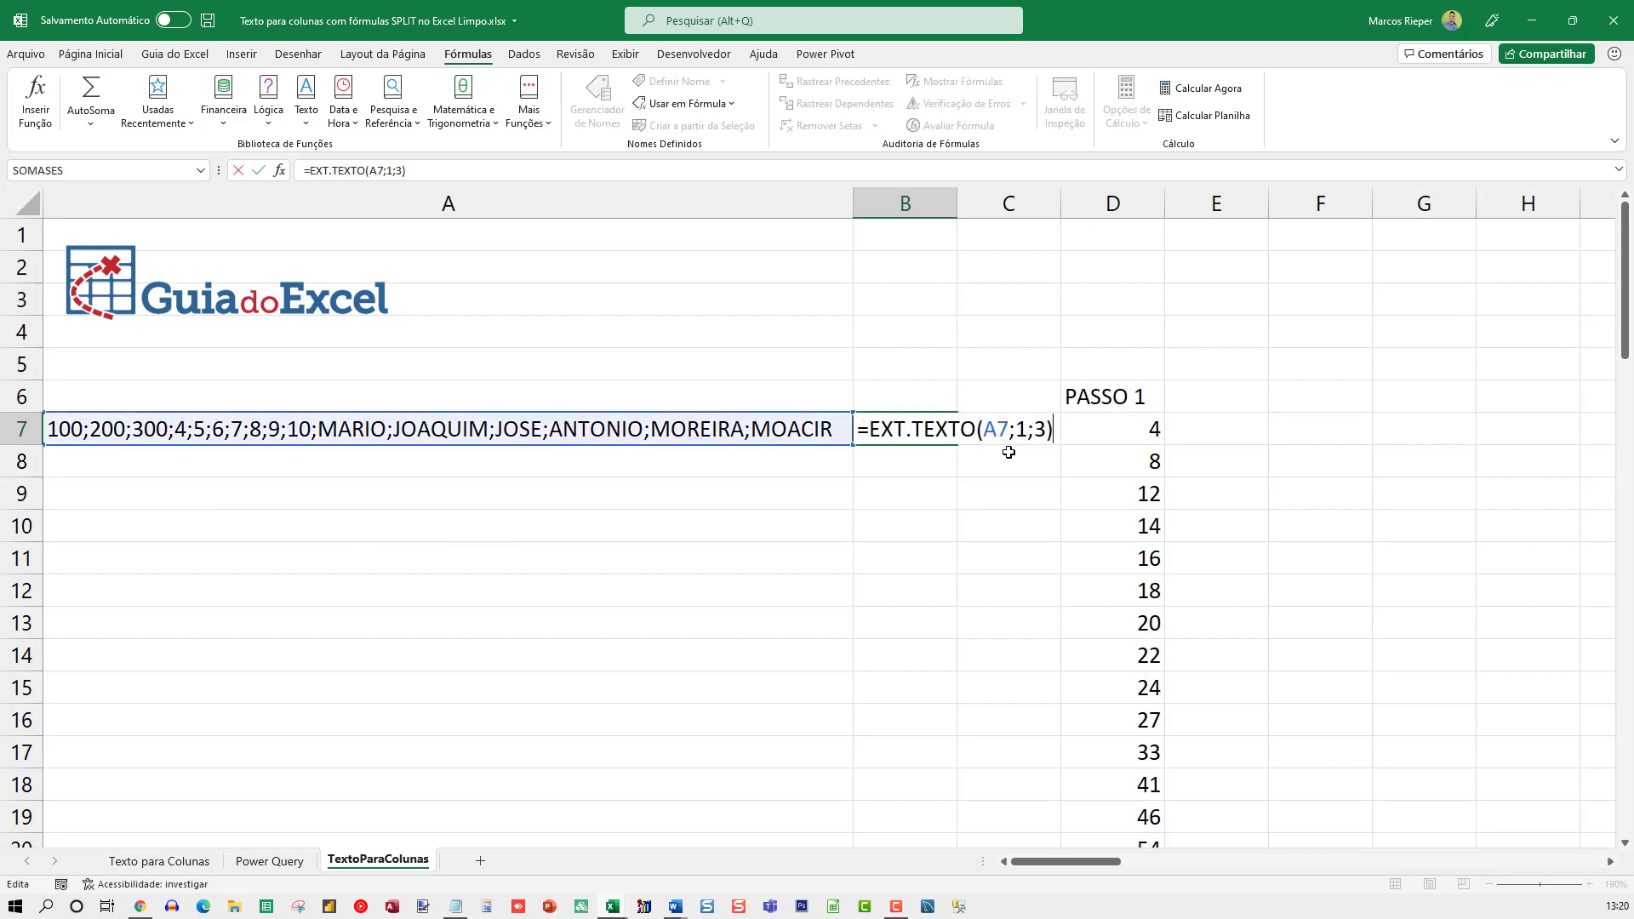
pyautogui.hotkey('shift', 'Right')
pyautogui.write('4')
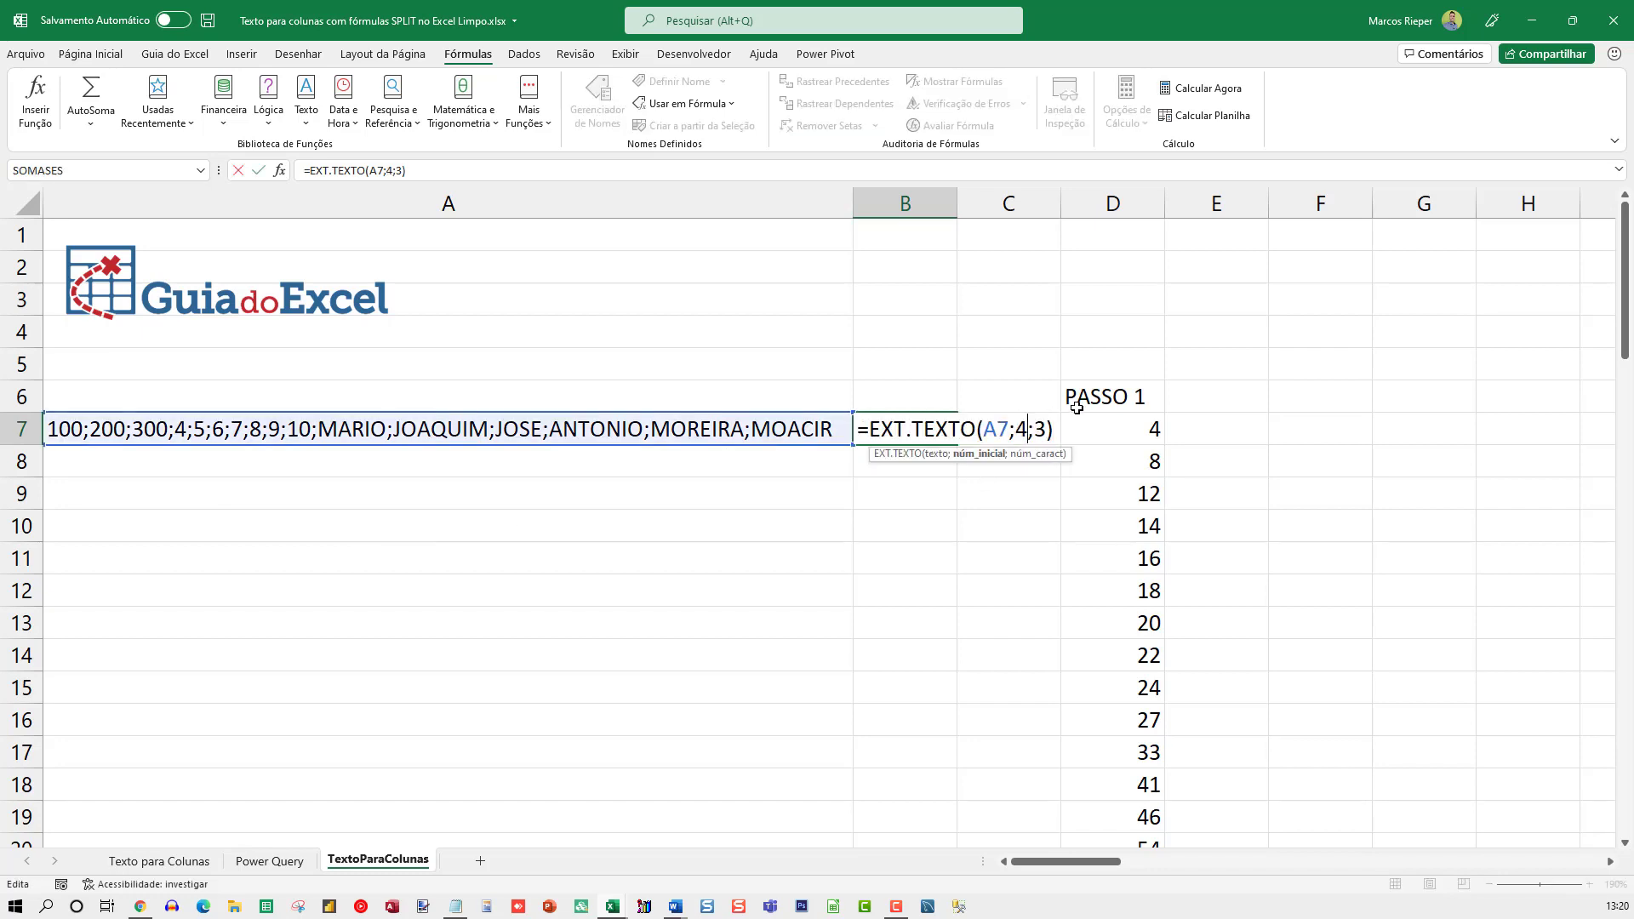
pyautogui.press('Return')
pyautogui.press('Up')
# Change the starting position in B7's formula so it reads =EXT.TEXTO(A7;5;3)
pyautogui.press('F2')
pyautogui.press('Left')
pyautogui.press('Left')
pyautogui.press('Left')
pyautogui.press('Return')
pyautogui.press('Up')
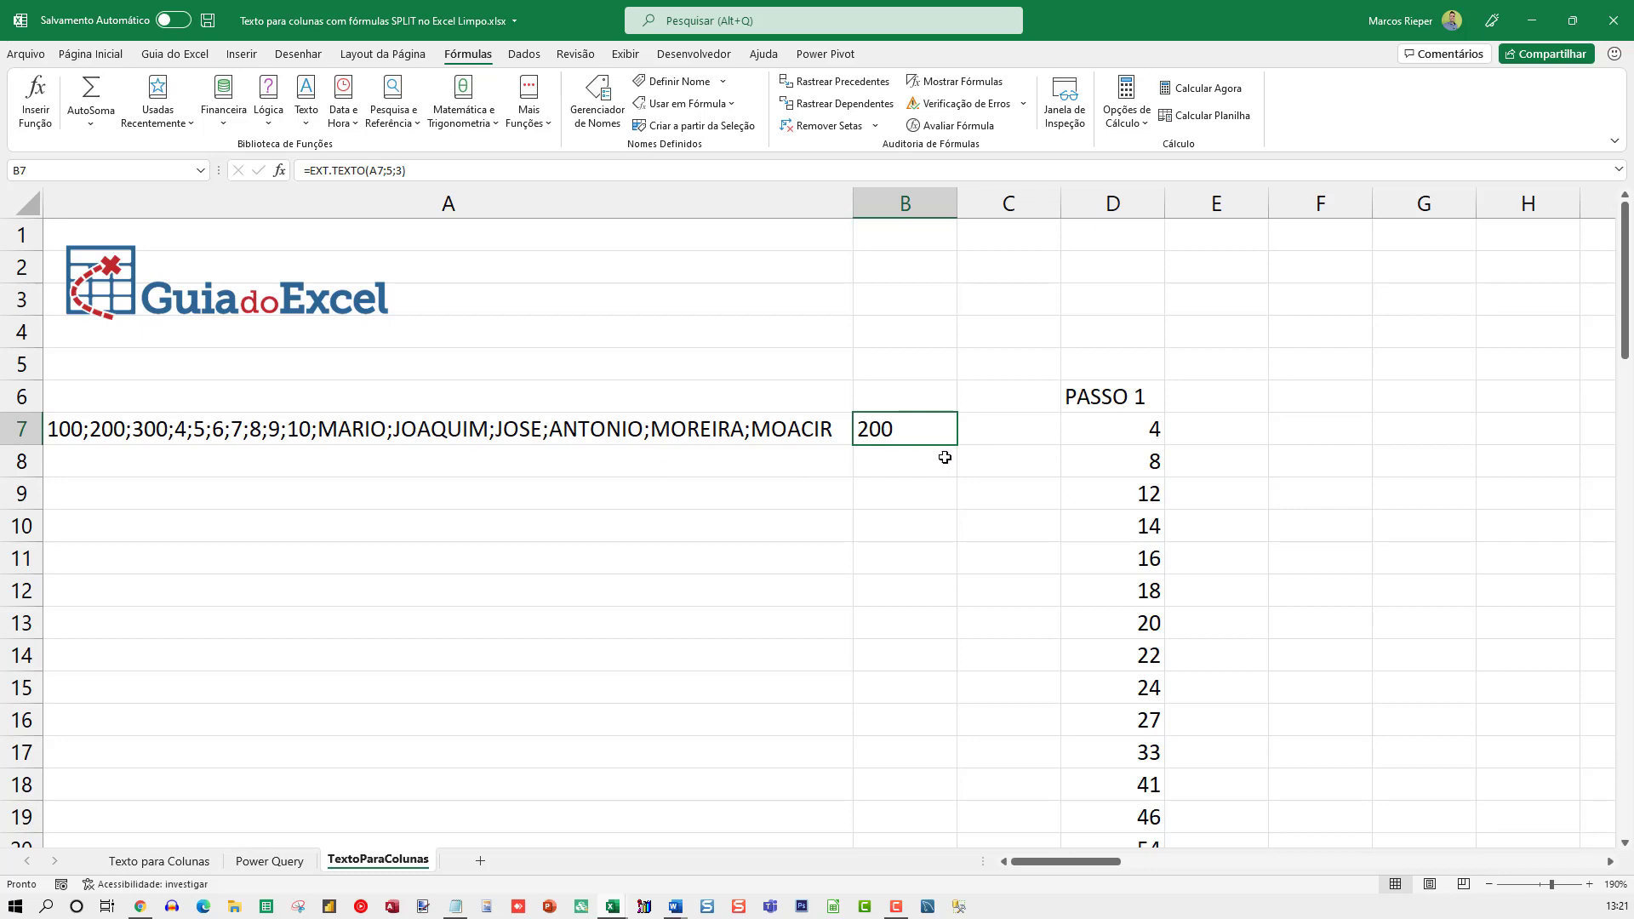
# Review the start and length arguments of the EXT.TEXTO formula in B7, and clear the cell
pyautogui.press('F2')
pyautogui.moveTo(1015, 429); pyautogui.dragTo(1045, 431)
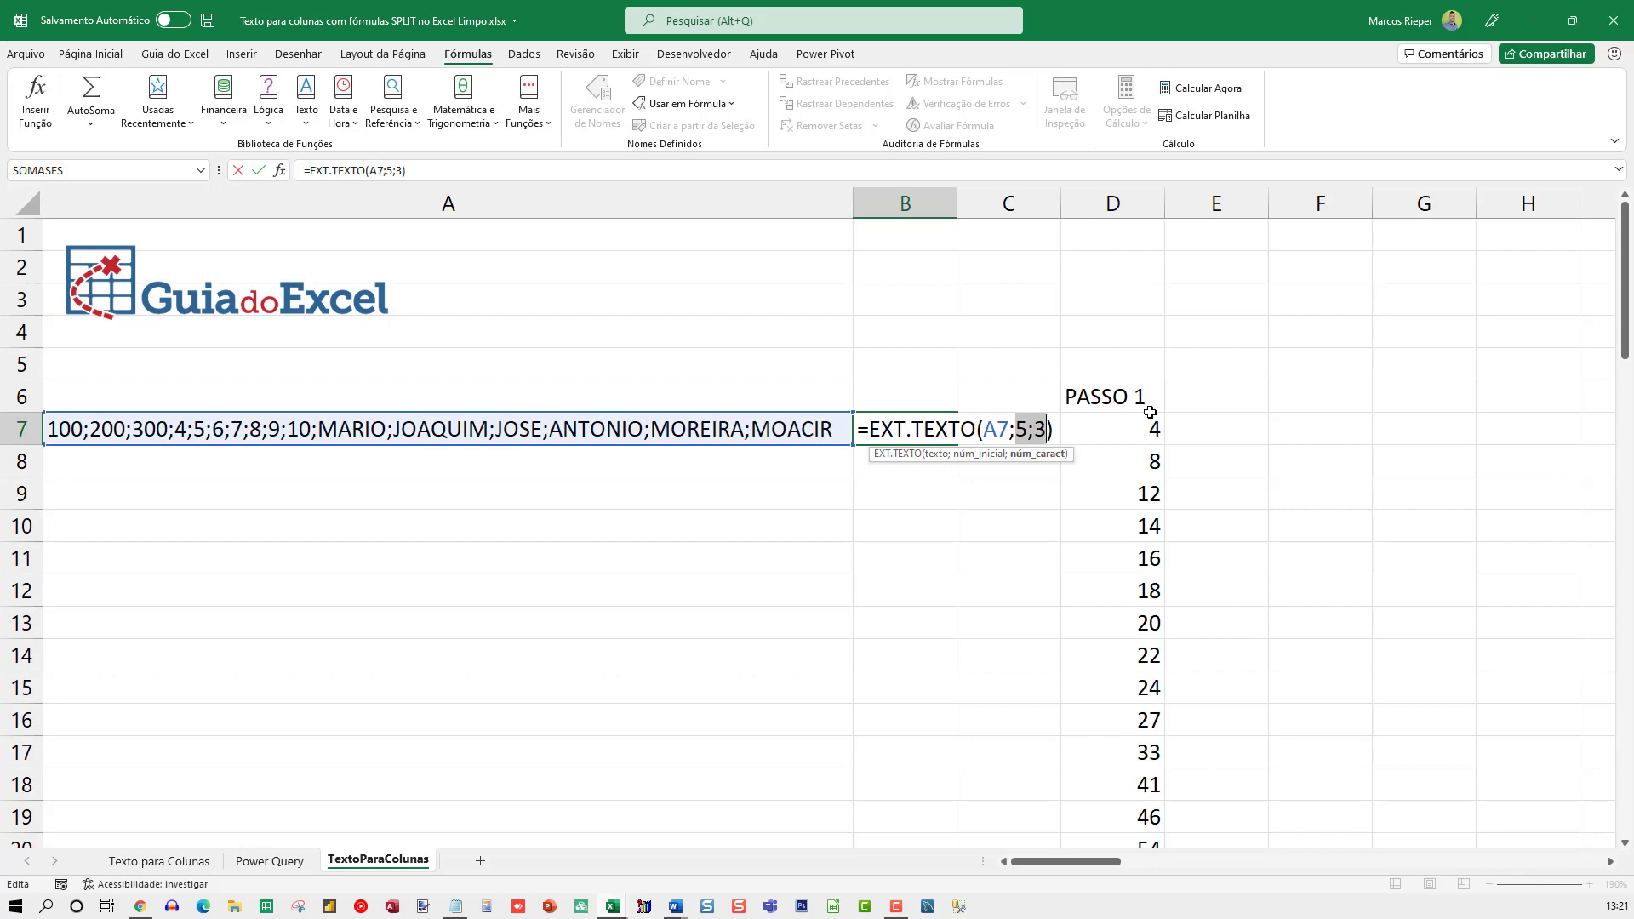
pyautogui.hotkey('ctrl', 'Return')
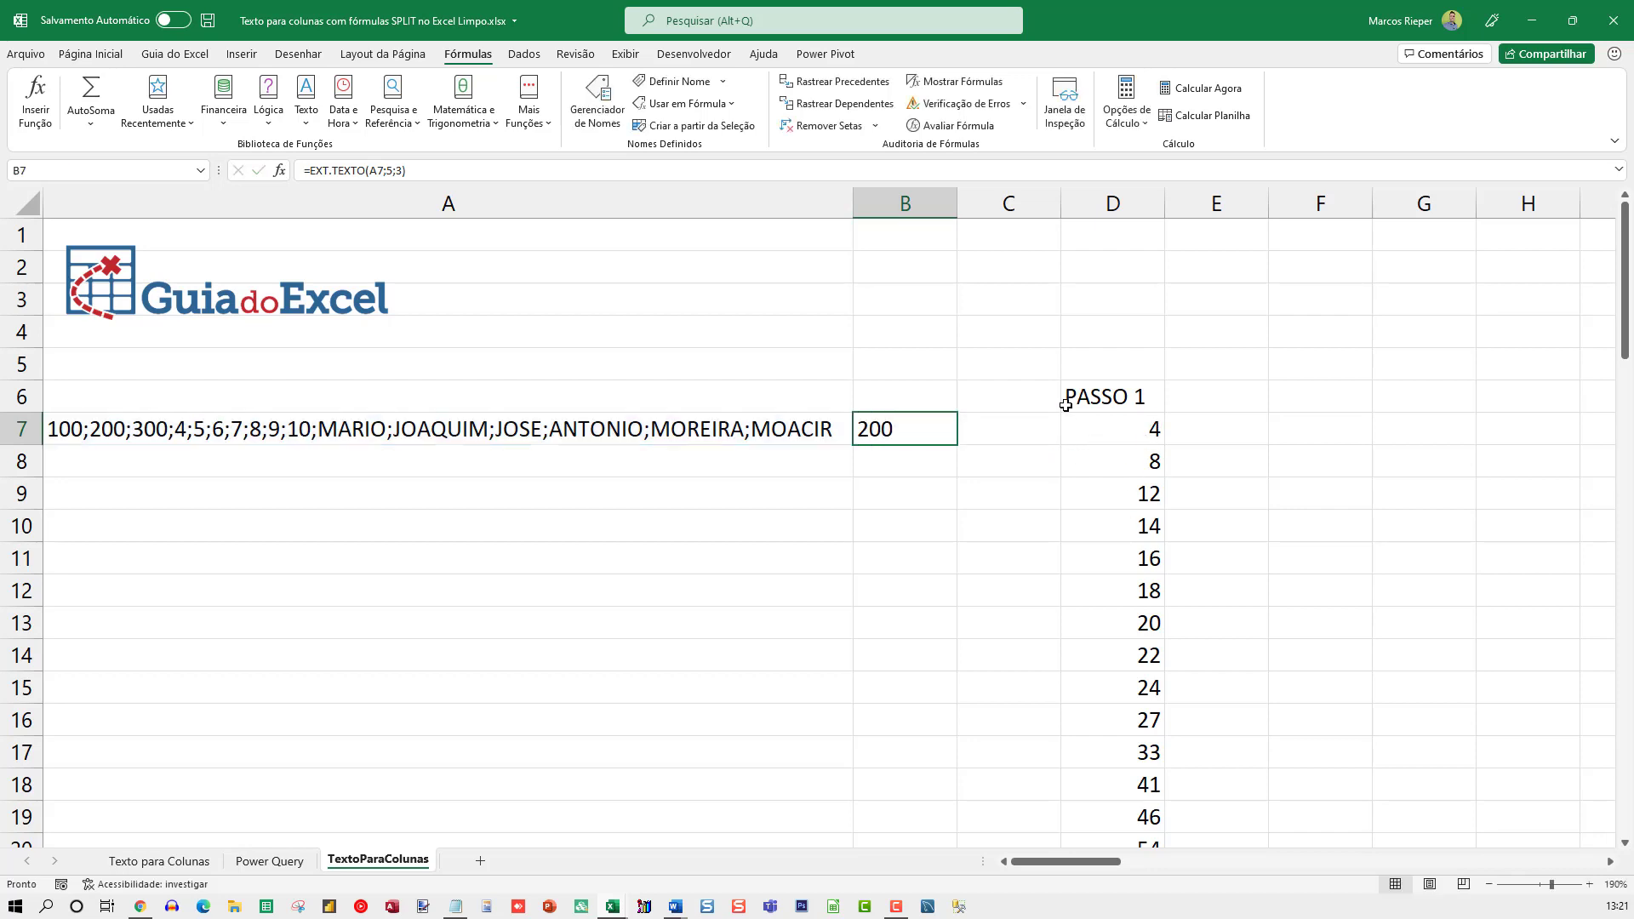
pyautogui.press('Delete')
# Open D7's formula for editing and examine the LOCALIZAR arguments: the ";" delimiter, the A7 reference and SEQUÊNCIA(NÚM.CARACT(A7))
pyautogui.press('Right')
pyautogui.press('Right')
pyautogui.press('F2')
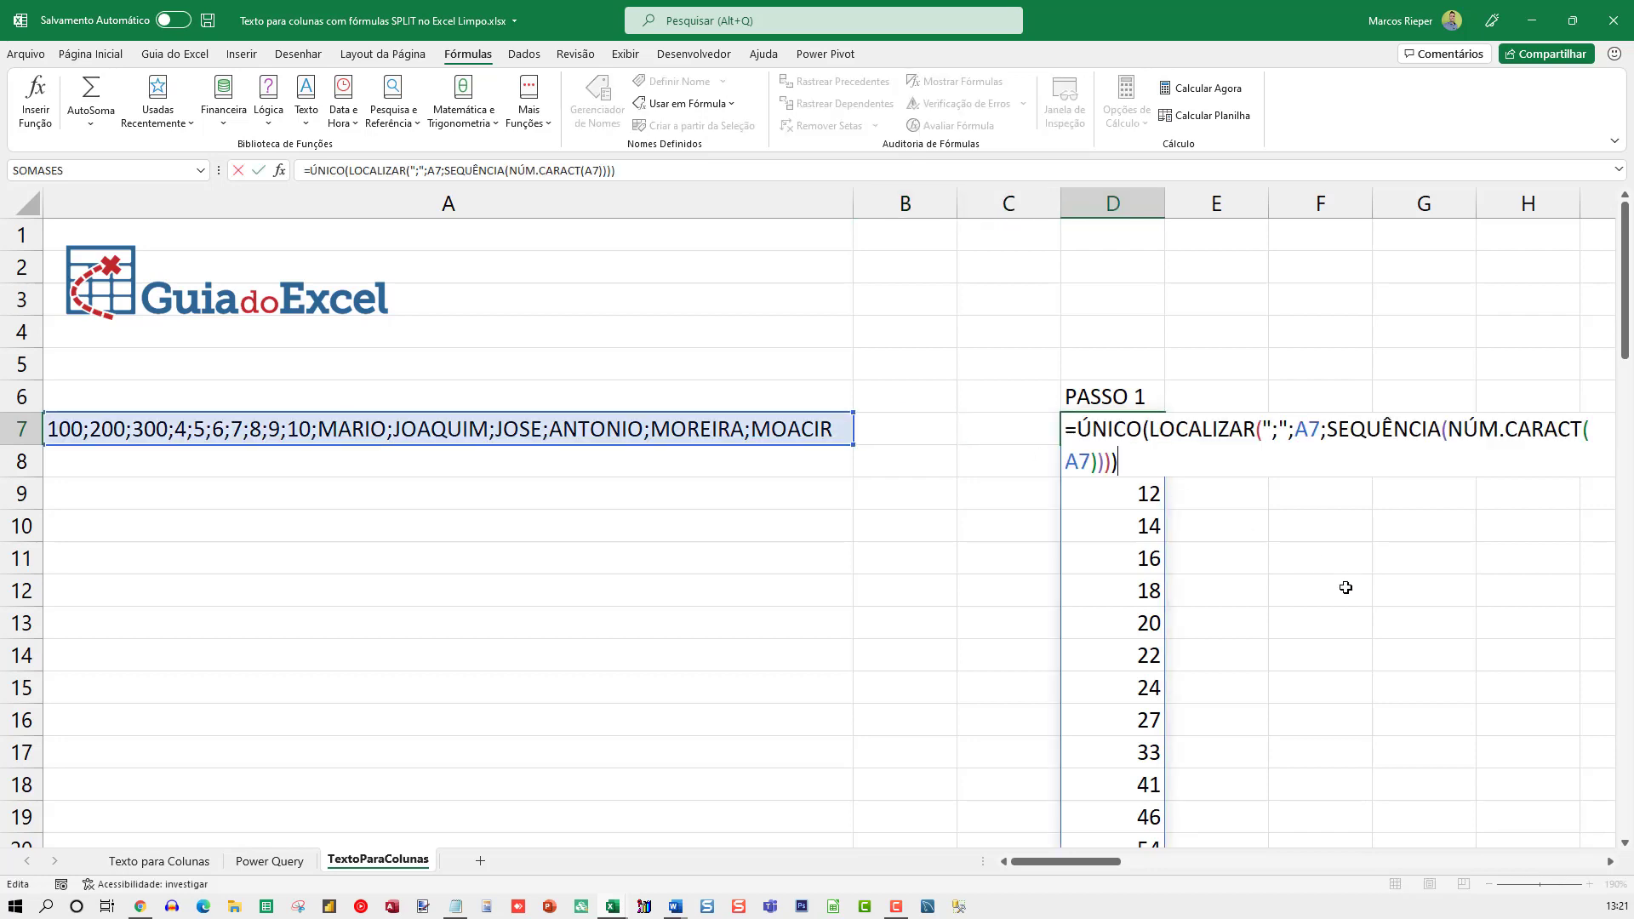
pyautogui.click(1611, 861)
pyautogui.click(1610, 861)
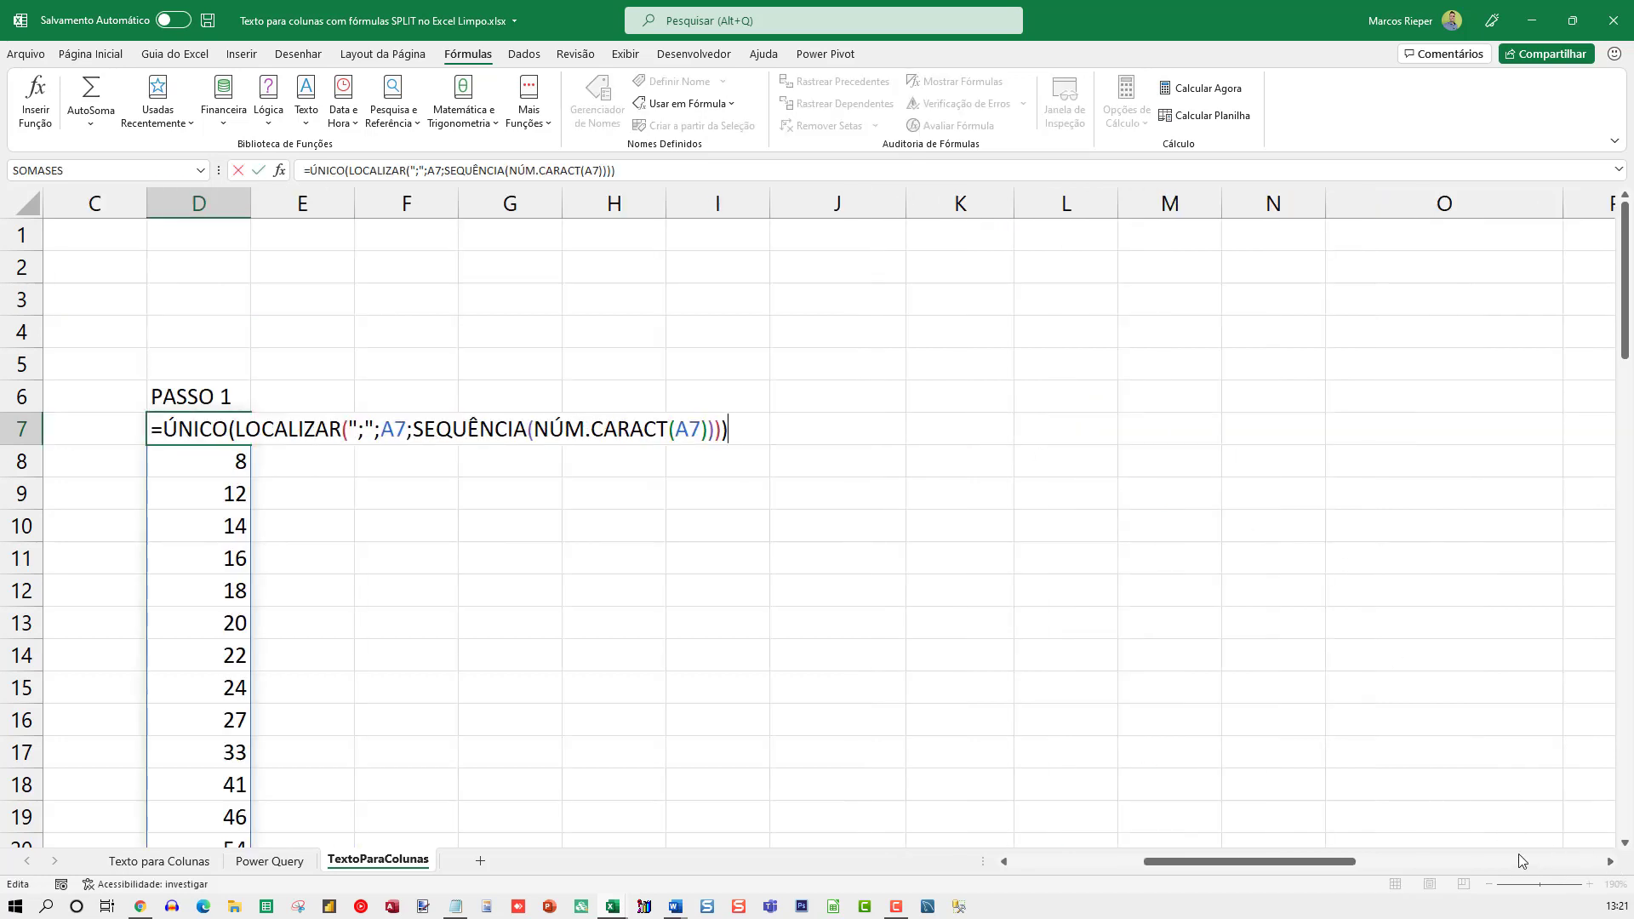
pyautogui.click(1005, 864)
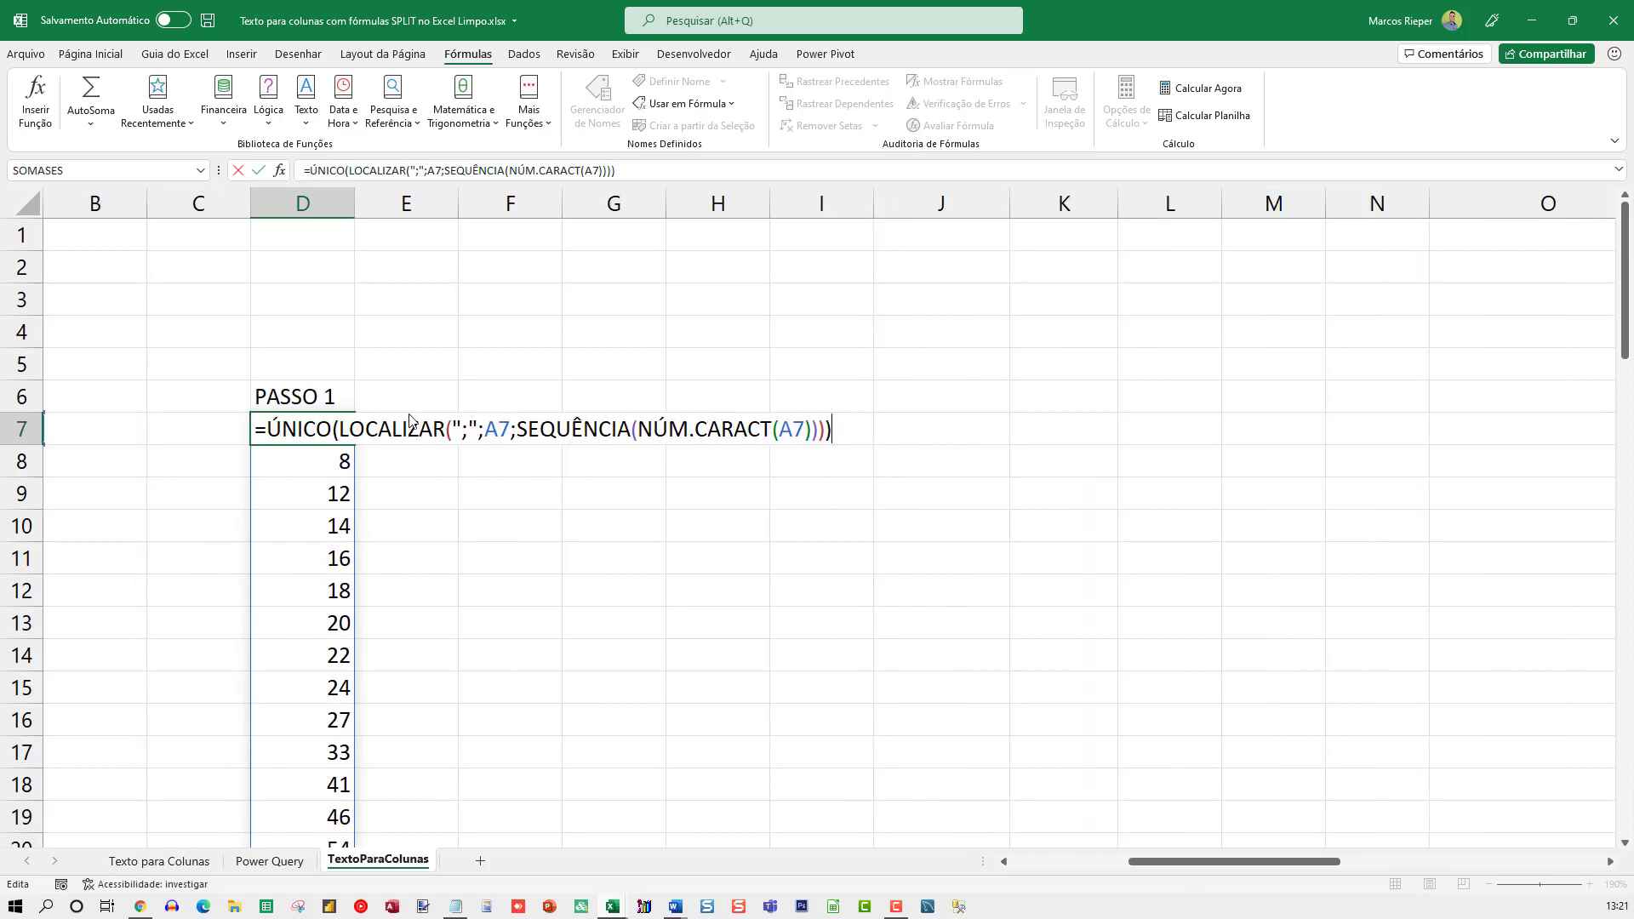
pyautogui.doubleClick(377, 423)
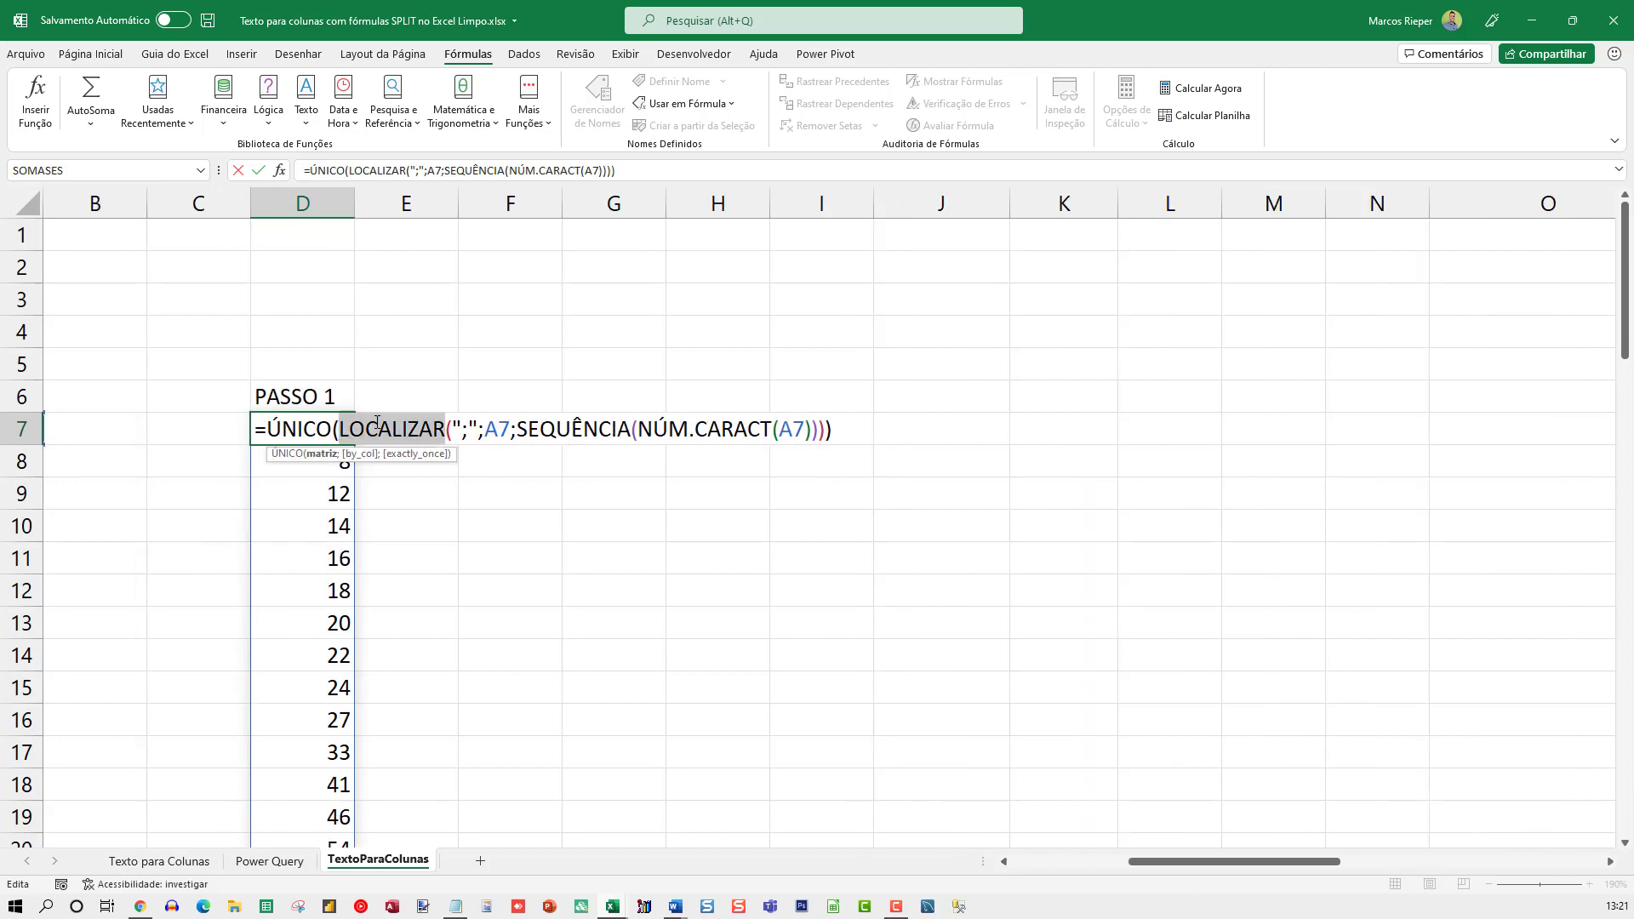
pyautogui.moveTo(453, 426); pyautogui.dragTo(510, 427)
pyautogui.click(483, 428)
pyautogui.moveTo(1151, 865); pyautogui.dragTo(1117, 876)
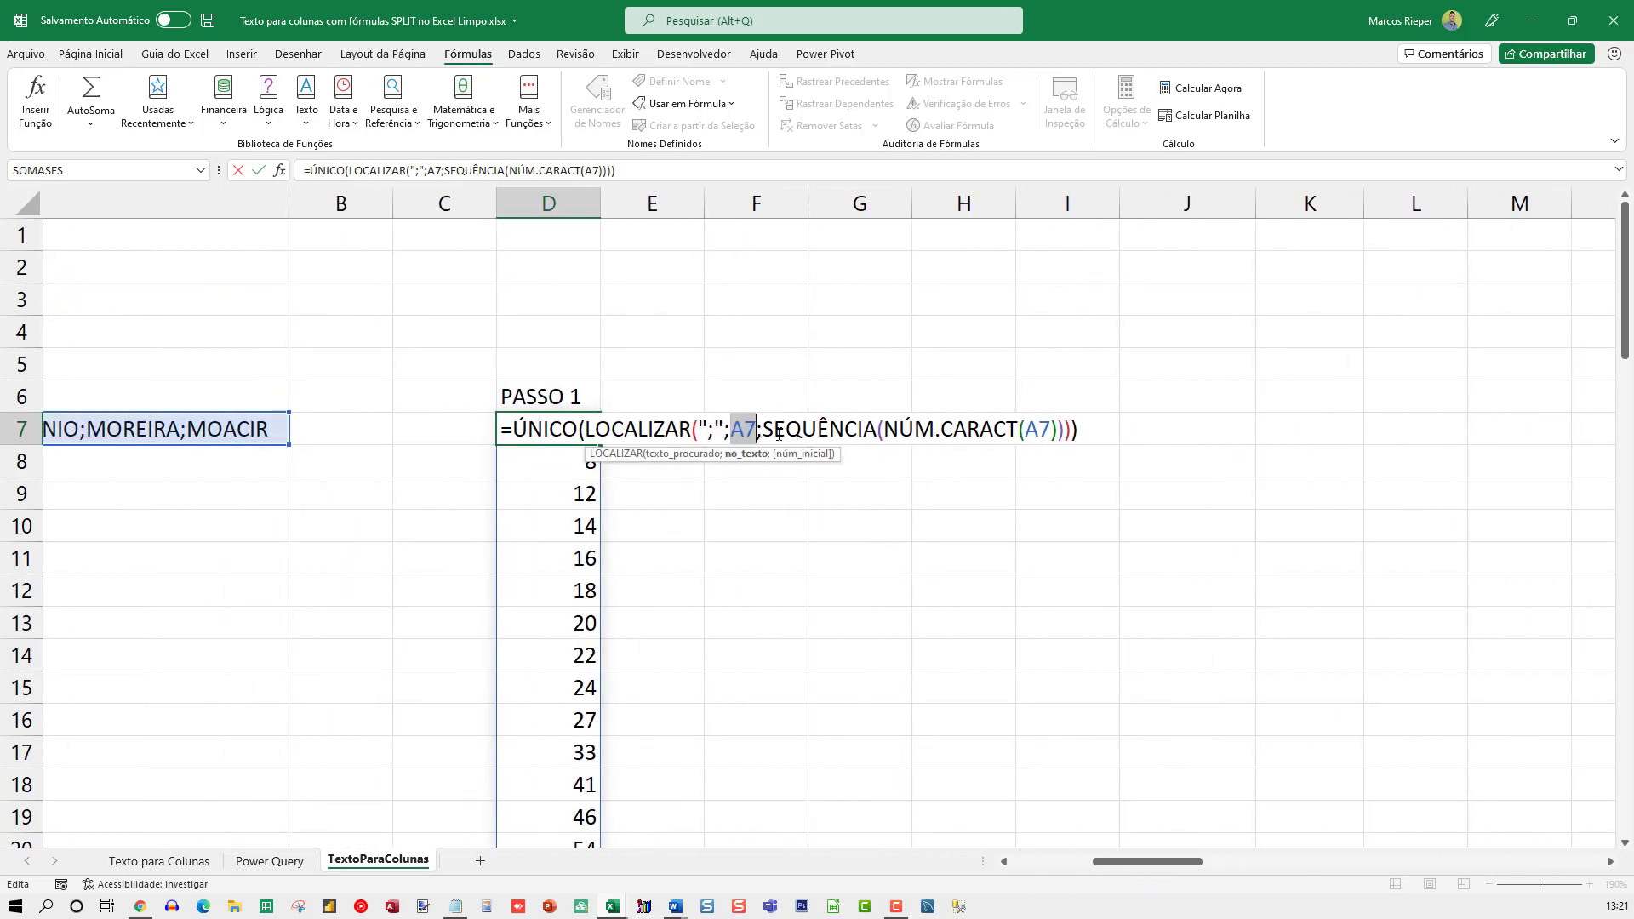
pyautogui.click(876, 430)
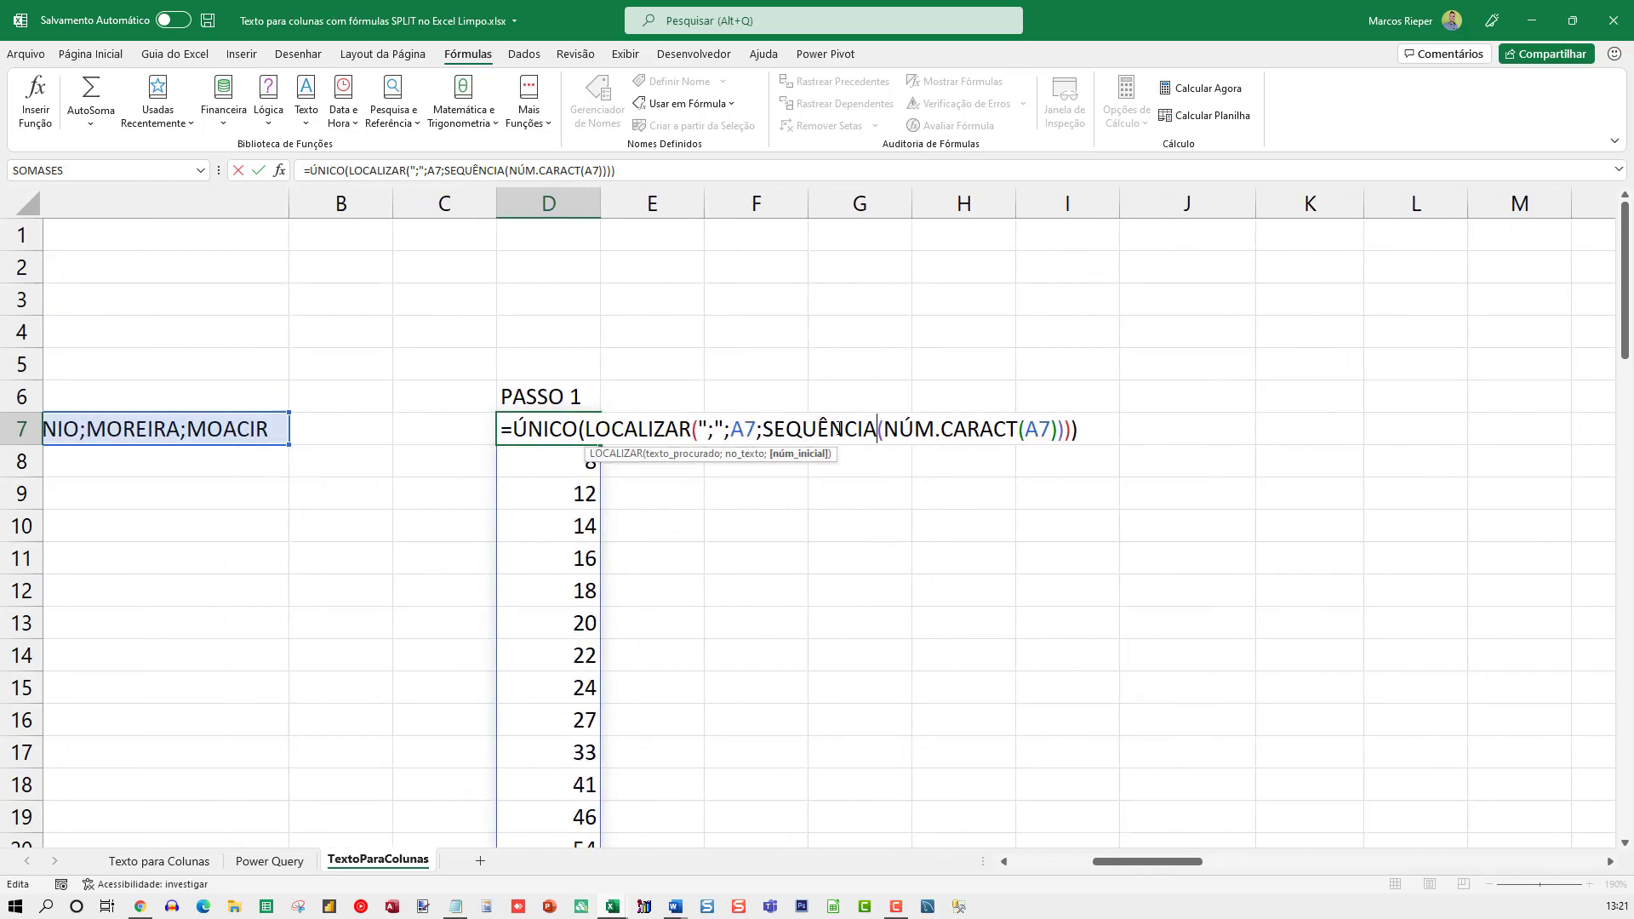
pyautogui.moveTo(765, 430); pyautogui.dragTo(1064, 431)
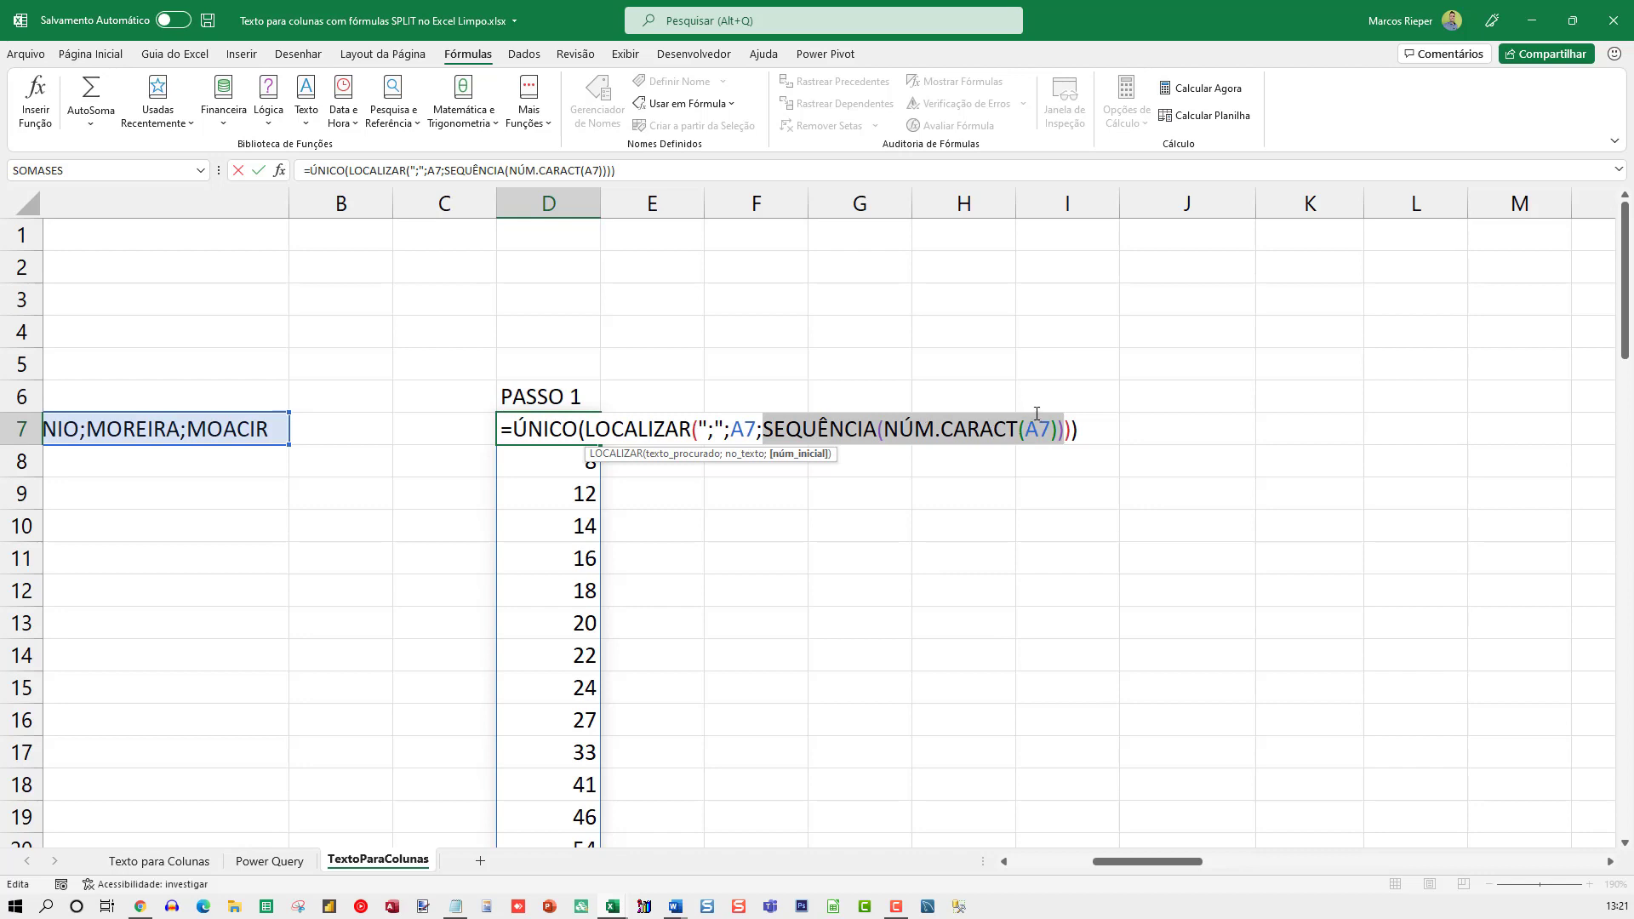
# Evaluate the NÚM.CARACT(A7) part in place within D7's formula, and undo the evaluation
pyautogui.moveTo(885, 429); pyautogui.dragTo(1056, 429)
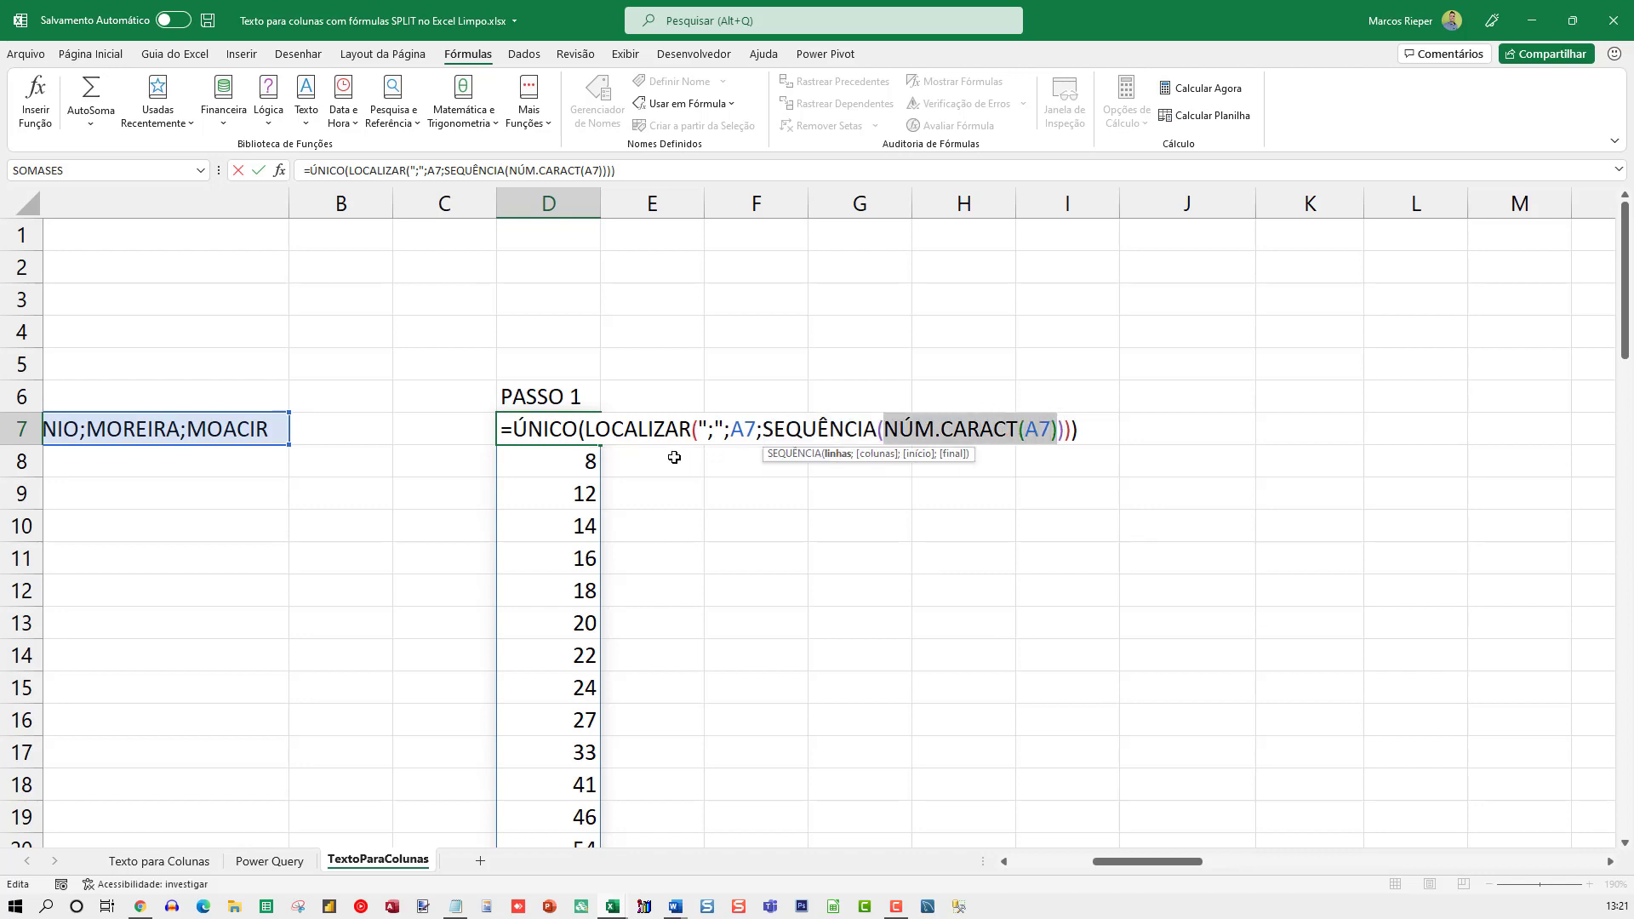
pyautogui.press('F9')
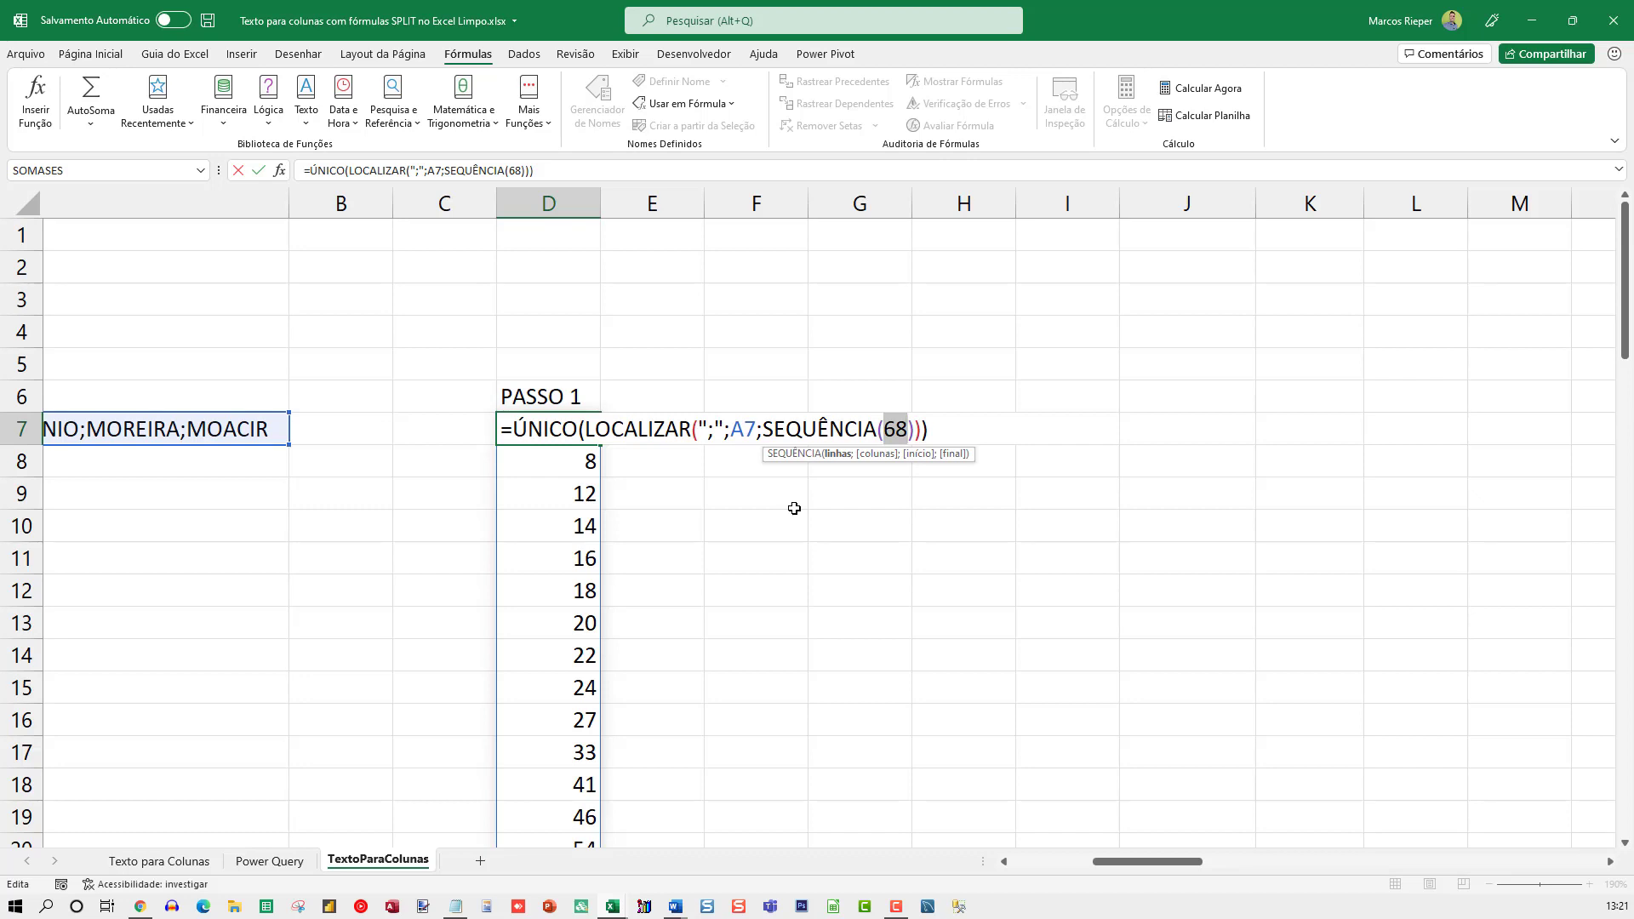
pyautogui.hotkey('ctrl', 'z')
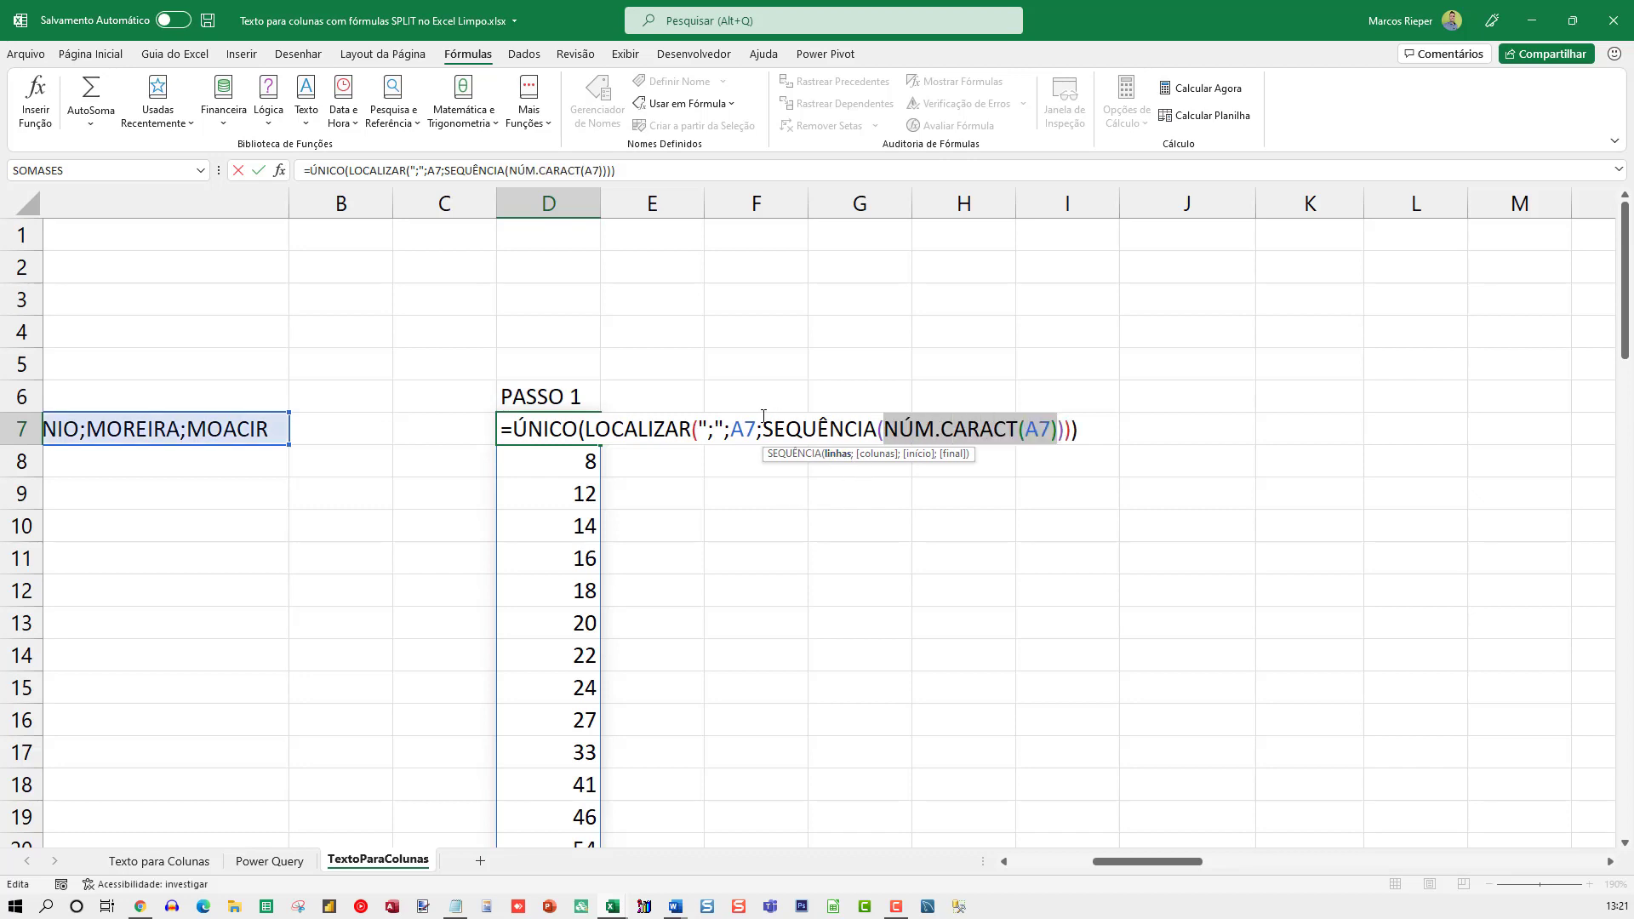
# Evaluate SEQUÊNCIA(NÚM.CARACT(A7)) in place within D7's formula and inspect the resulting array of start positions
pyautogui.click(766, 429)
pyautogui.moveTo(768, 430); pyautogui.dragTo(1065, 429)
pyautogui.press('F9')
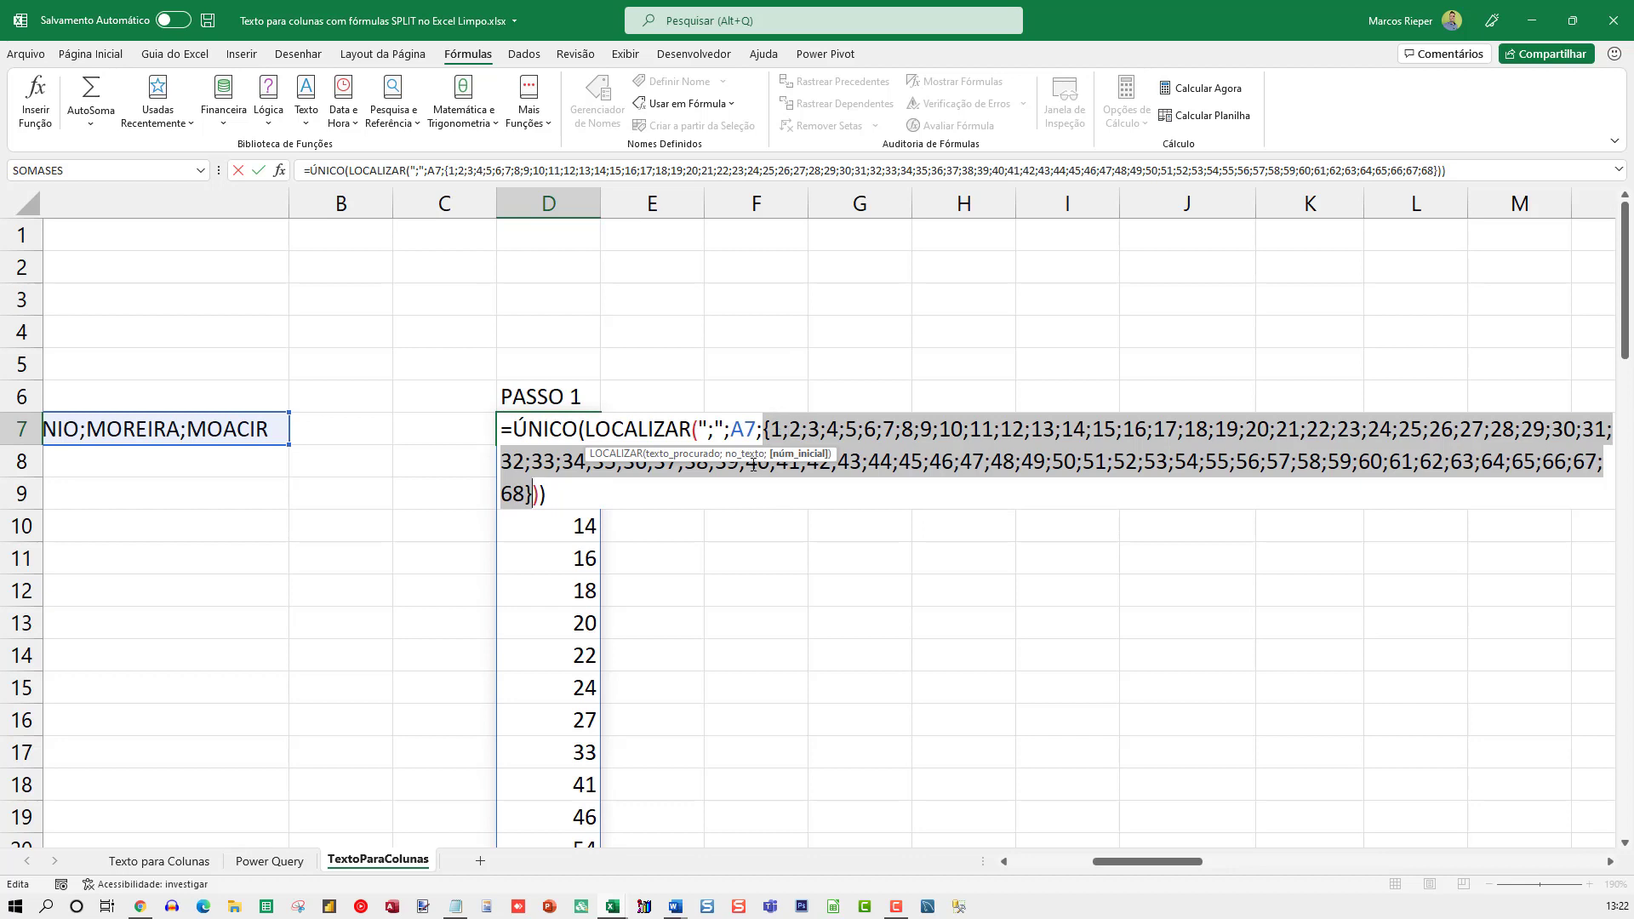
pyautogui.click(713, 451)
pyautogui.click(769, 428)
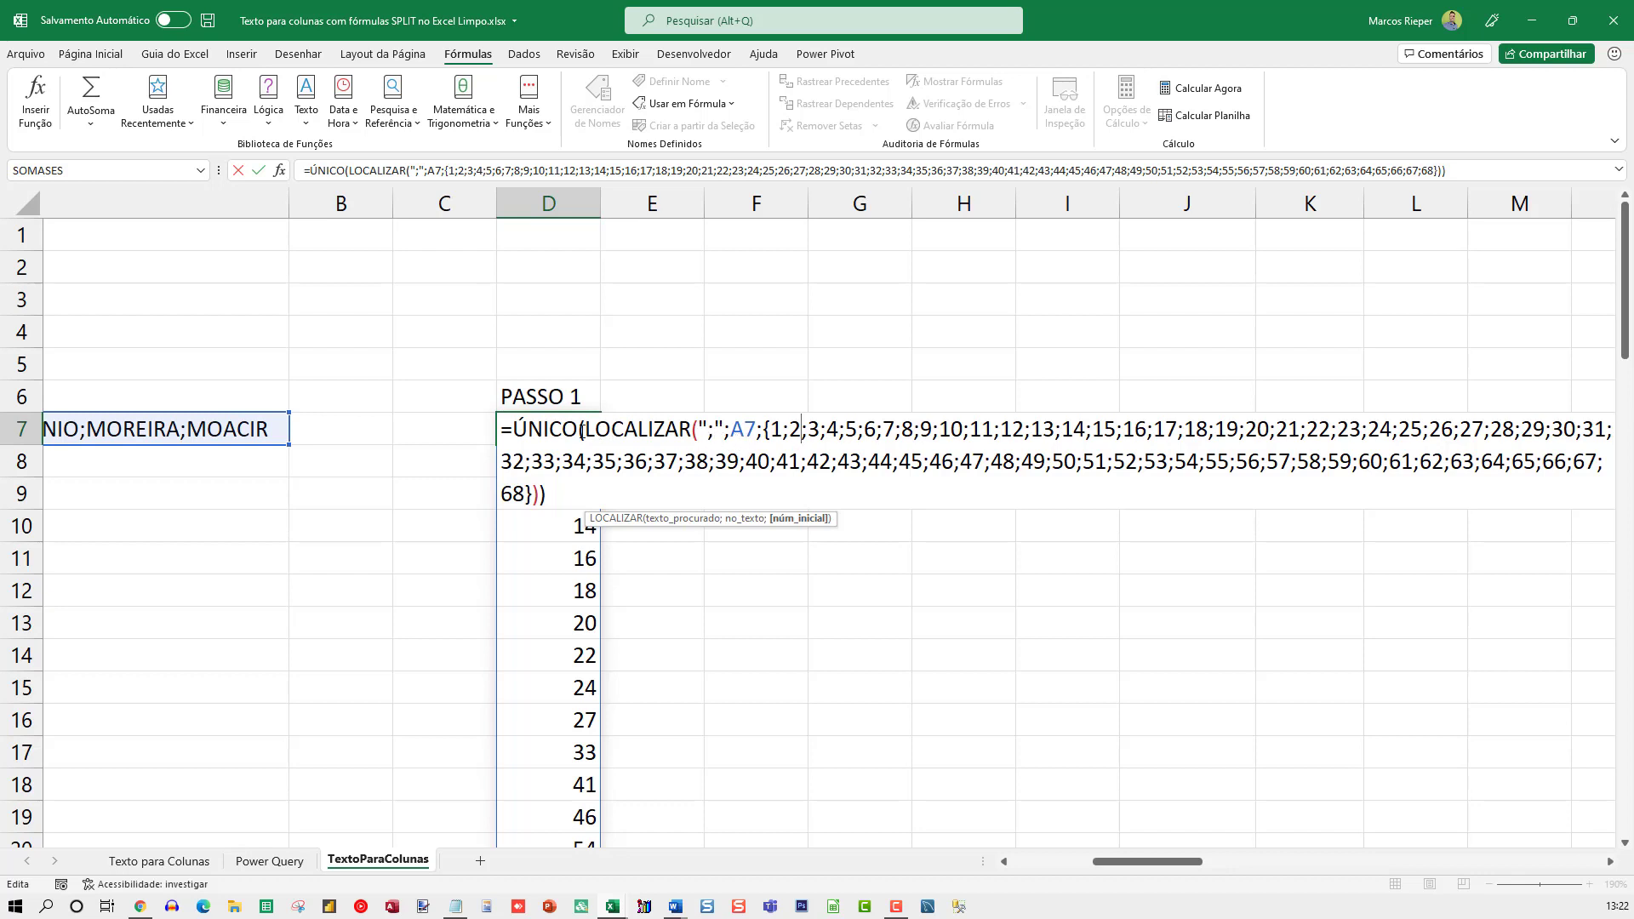
# Evaluate the A7 reference and the whole LOCALIZAR function in D7's formula, discard the evaluations and reopen the original formula
pyautogui.click(748, 428)
pyautogui.doubleClick(747, 427)
pyautogui.press('F9')
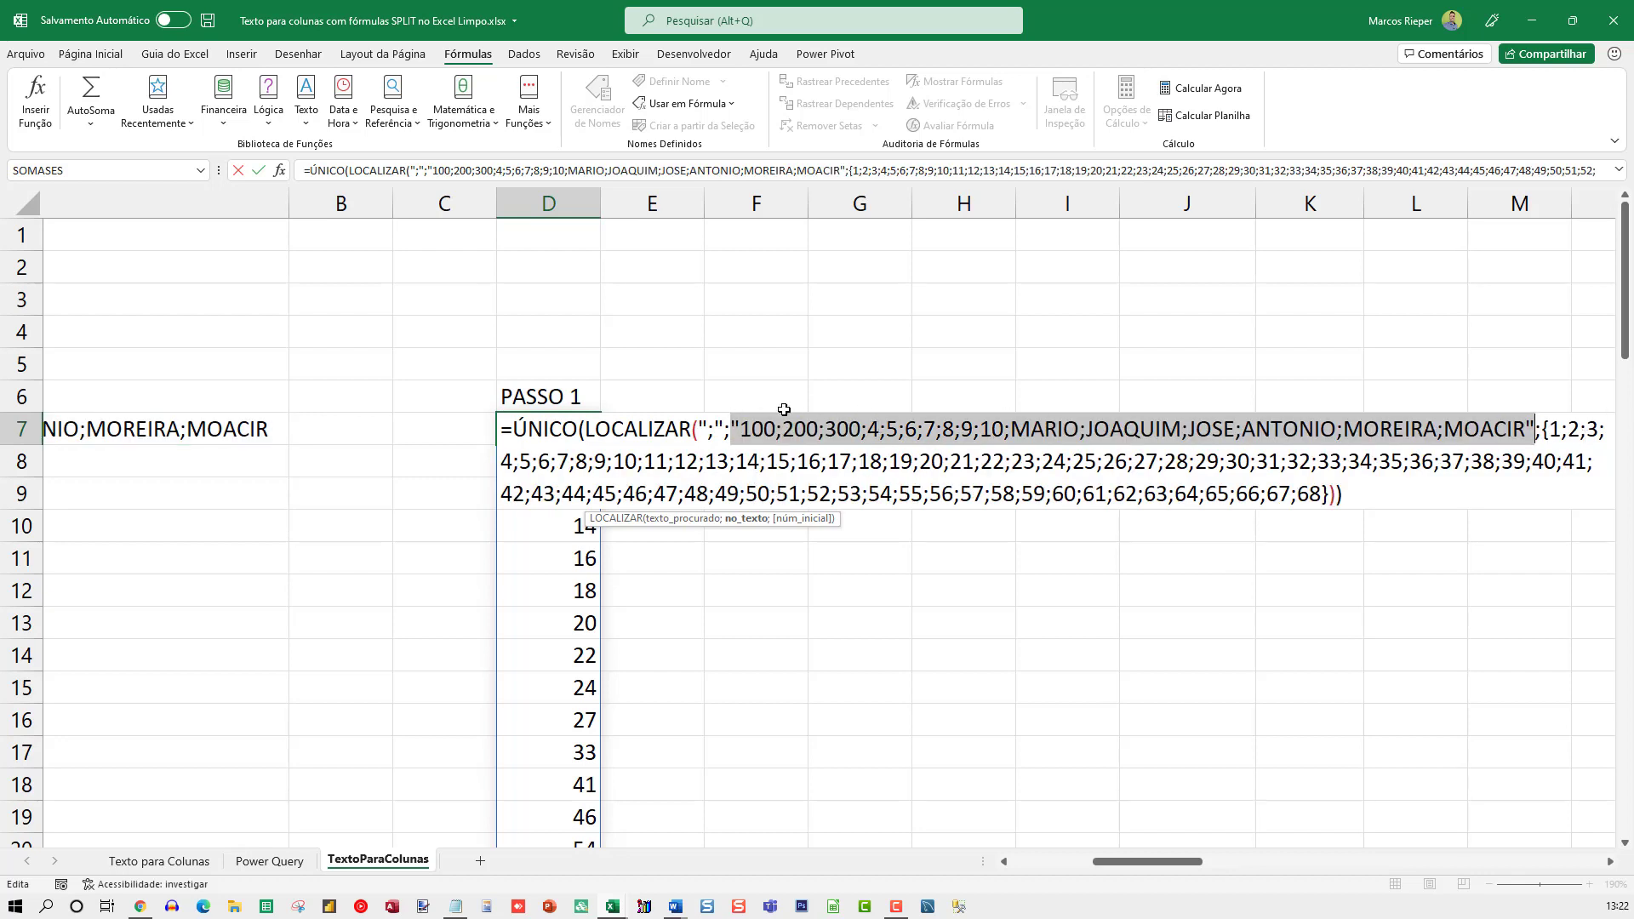
pyautogui.moveTo(586, 428); pyautogui.dragTo(1333, 504)
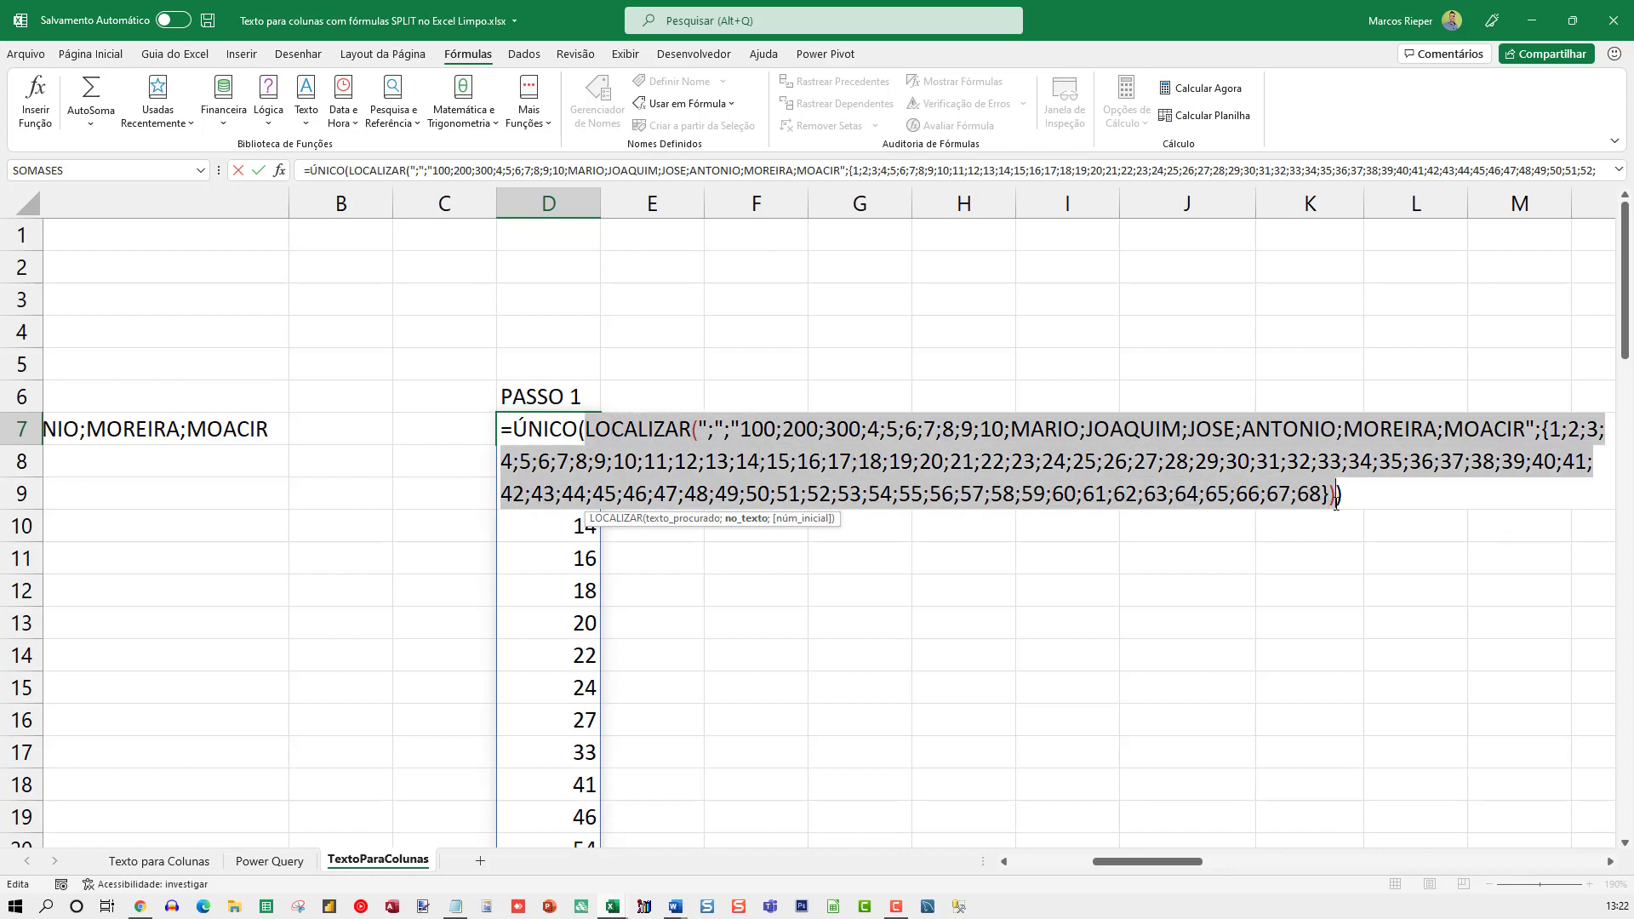
pyautogui.press('F9')
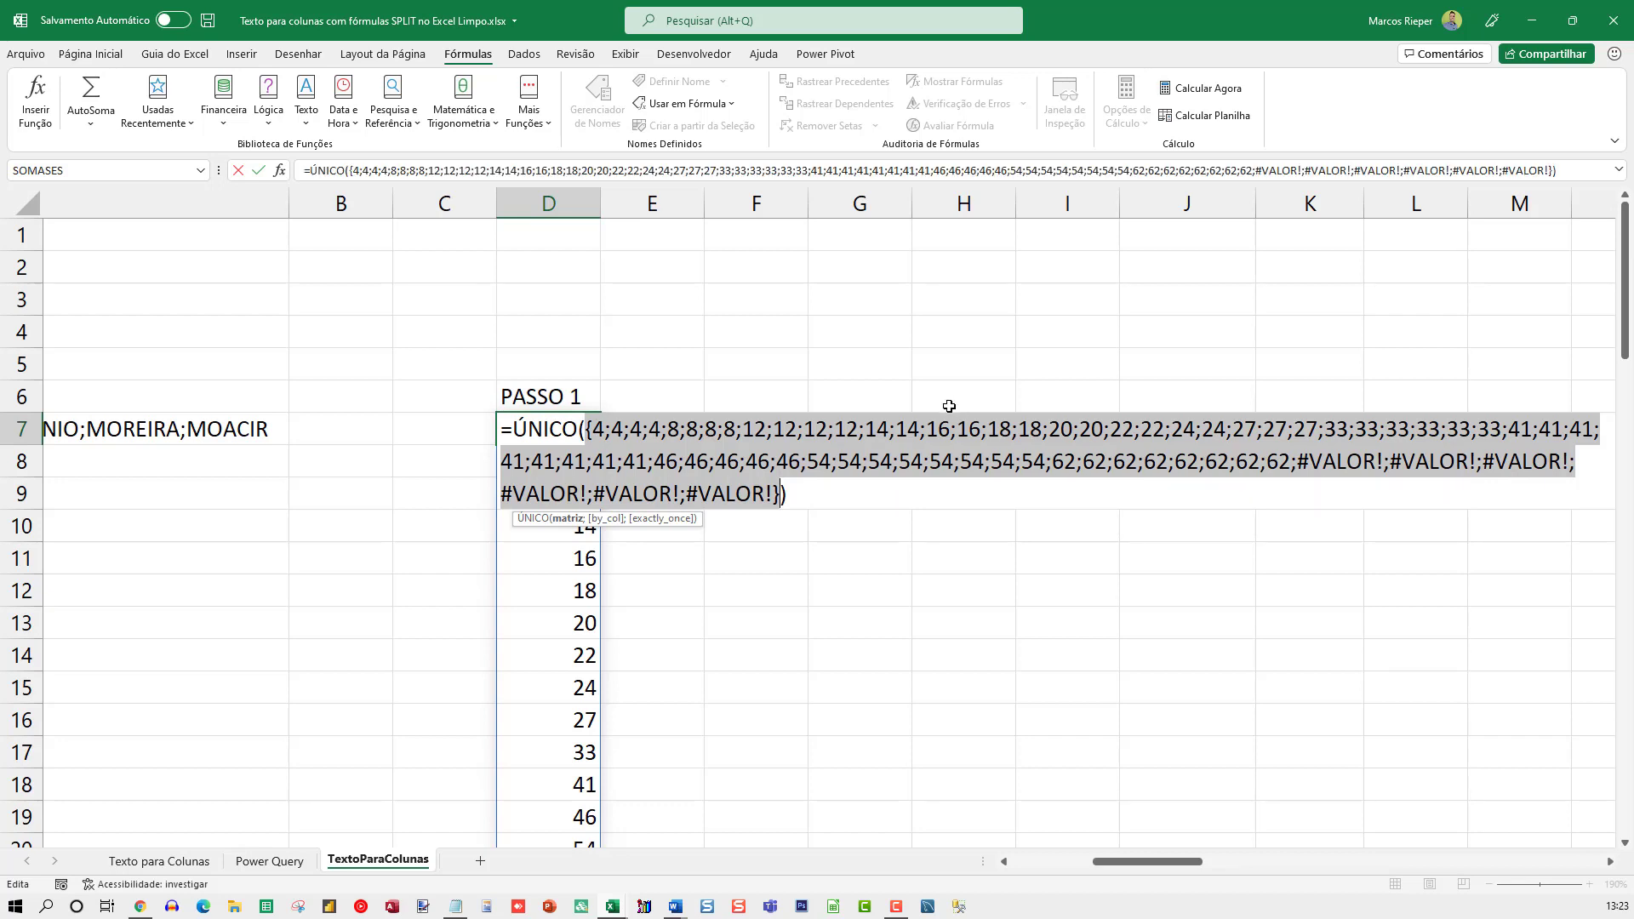
pyautogui.press('Escape')
pyautogui.press('F2')
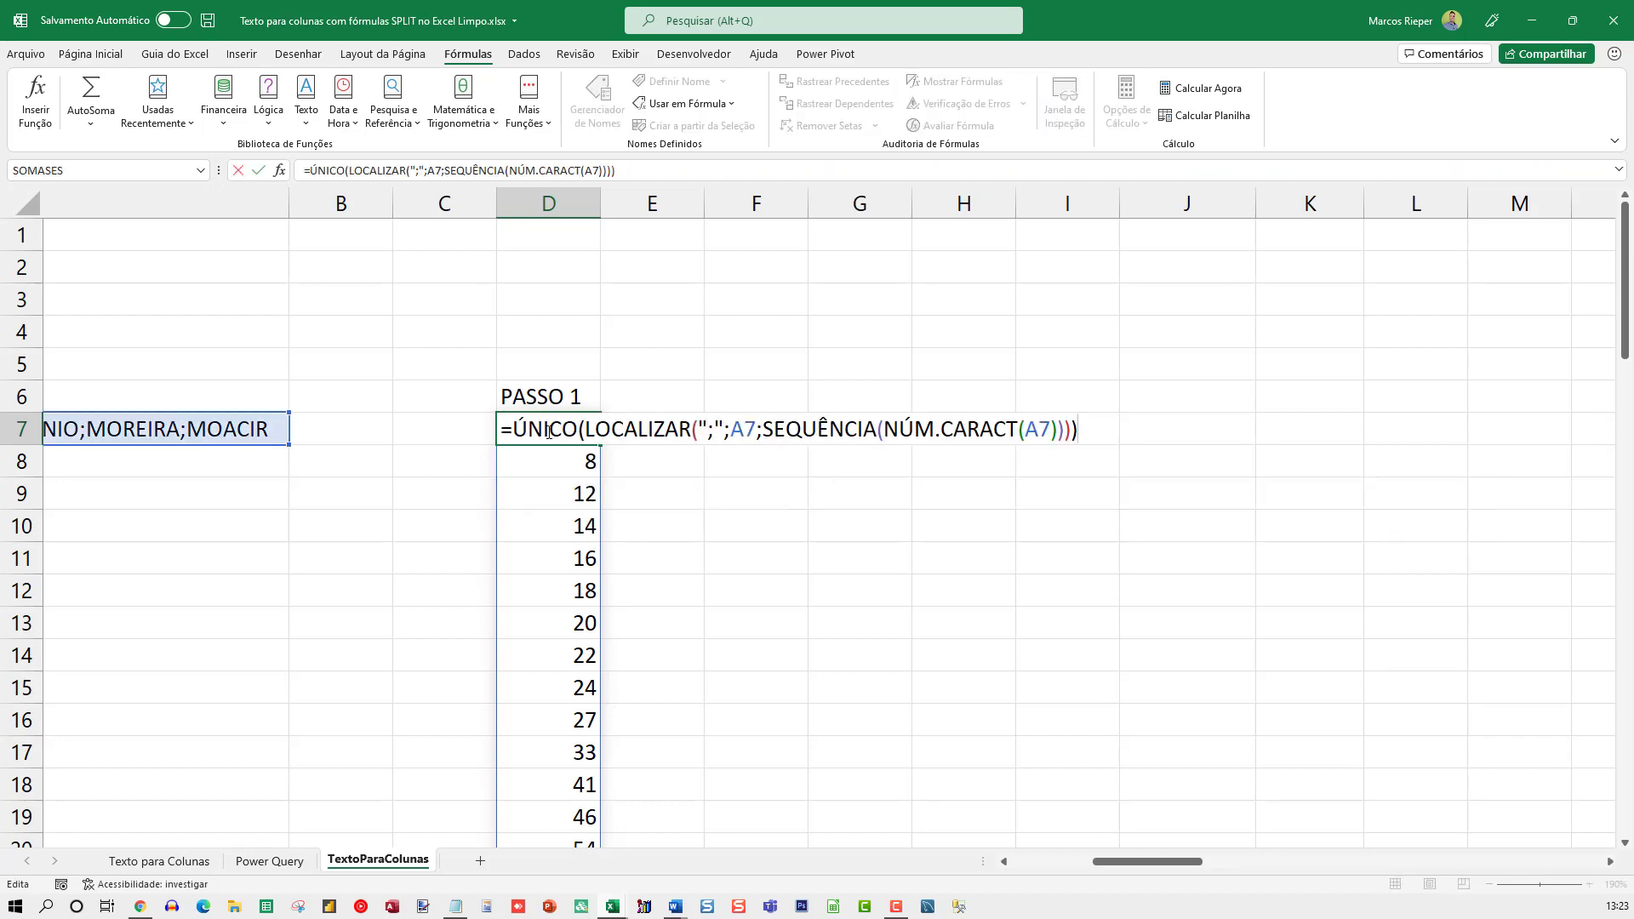
# Evaluate the array passed to ÚNICO in D7's formula, and leave the cell without keeping the evaluation
pyautogui.doubleClick(554, 429)
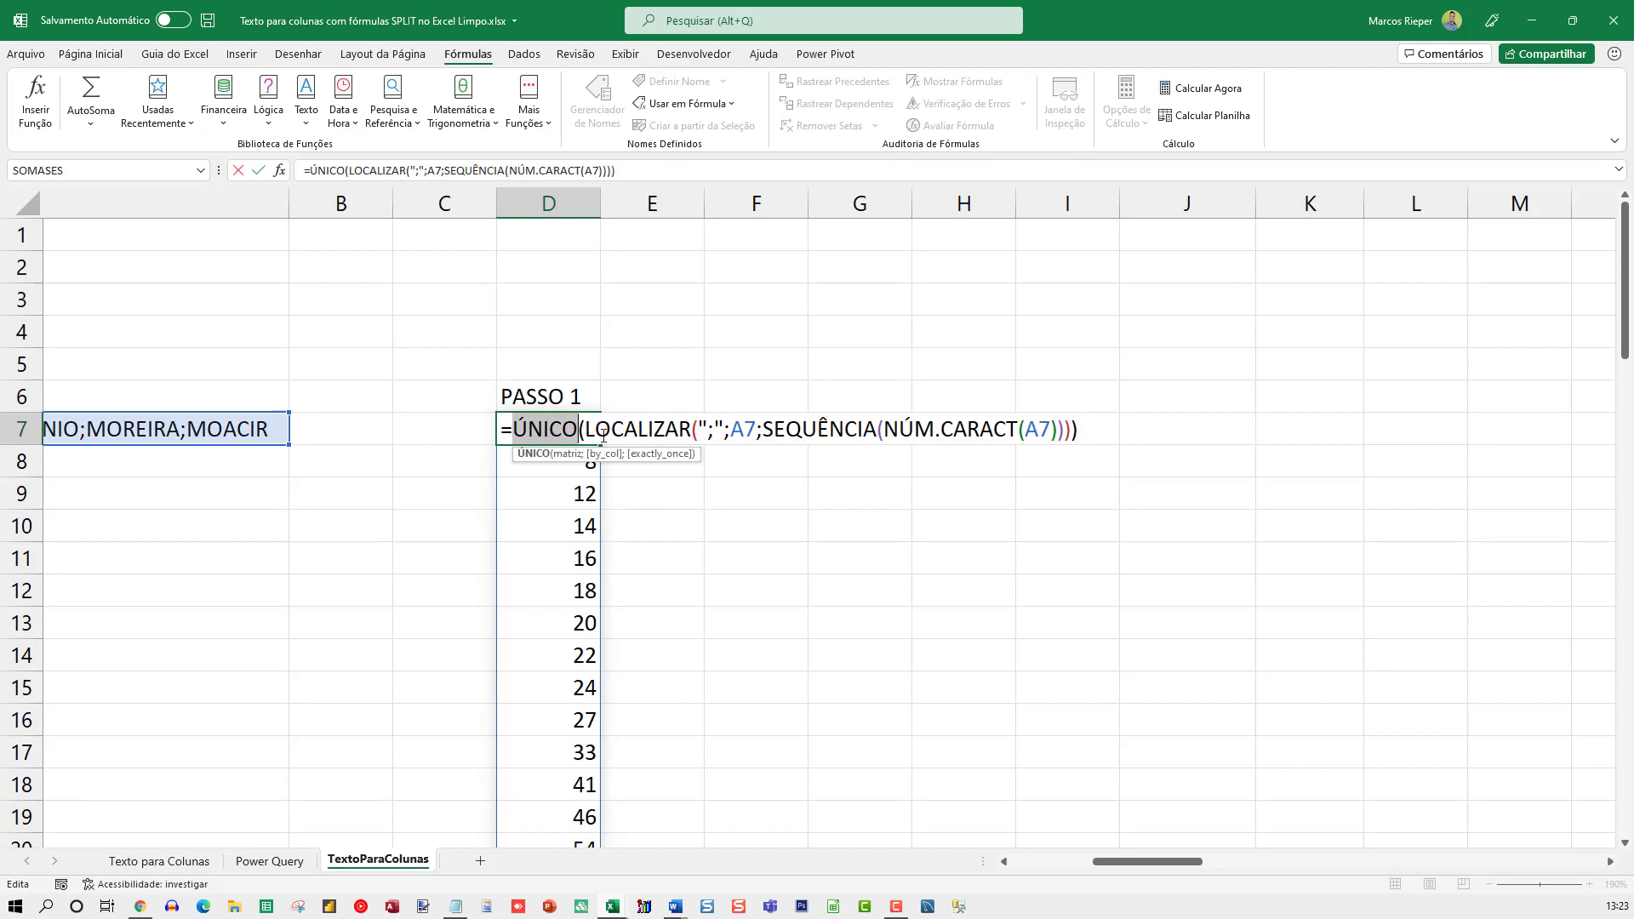
pyautogui.moveTo(584, 436); pyautogui.dragTo(1076, 437)
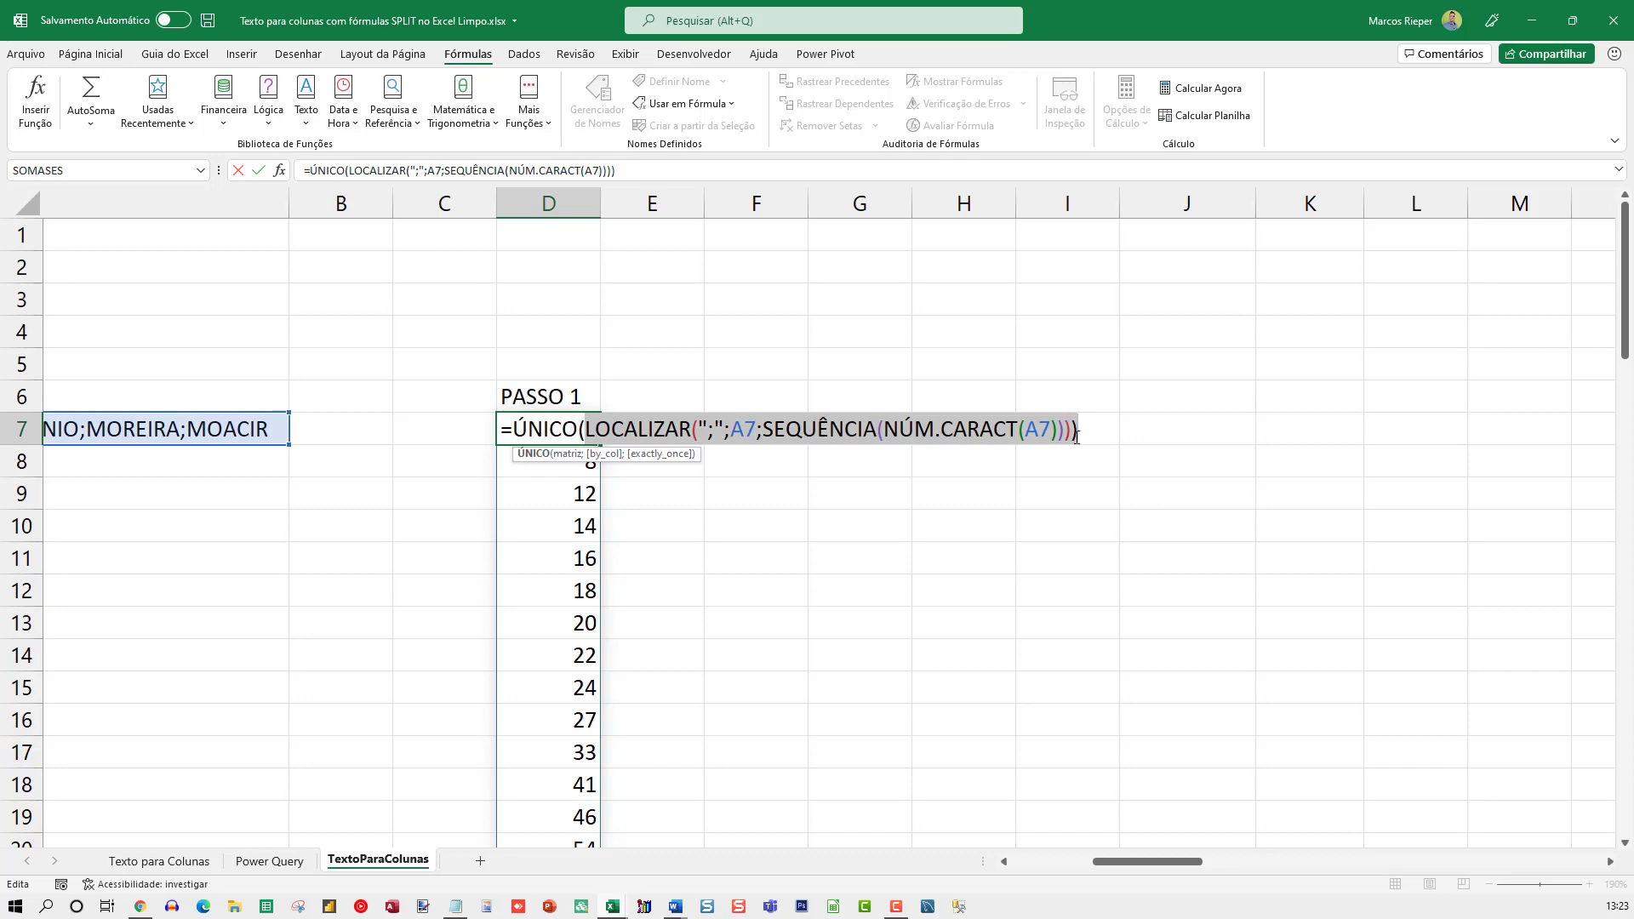
pyautogui.press('F9')
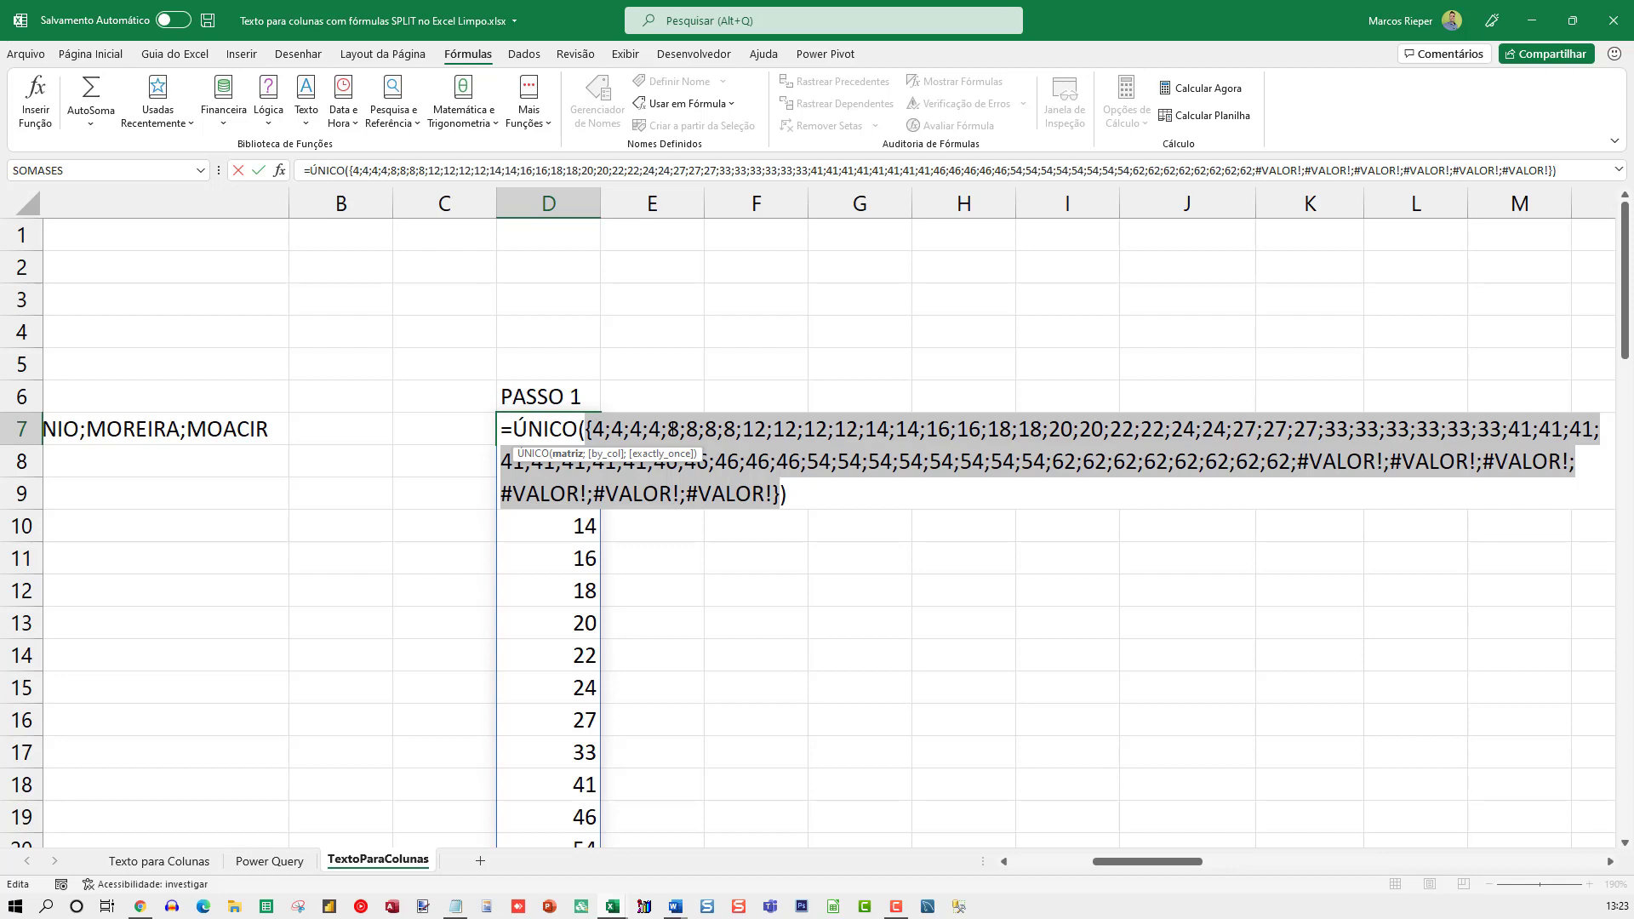
pyautogui.press('Escape')
pyautogui.press('F2')
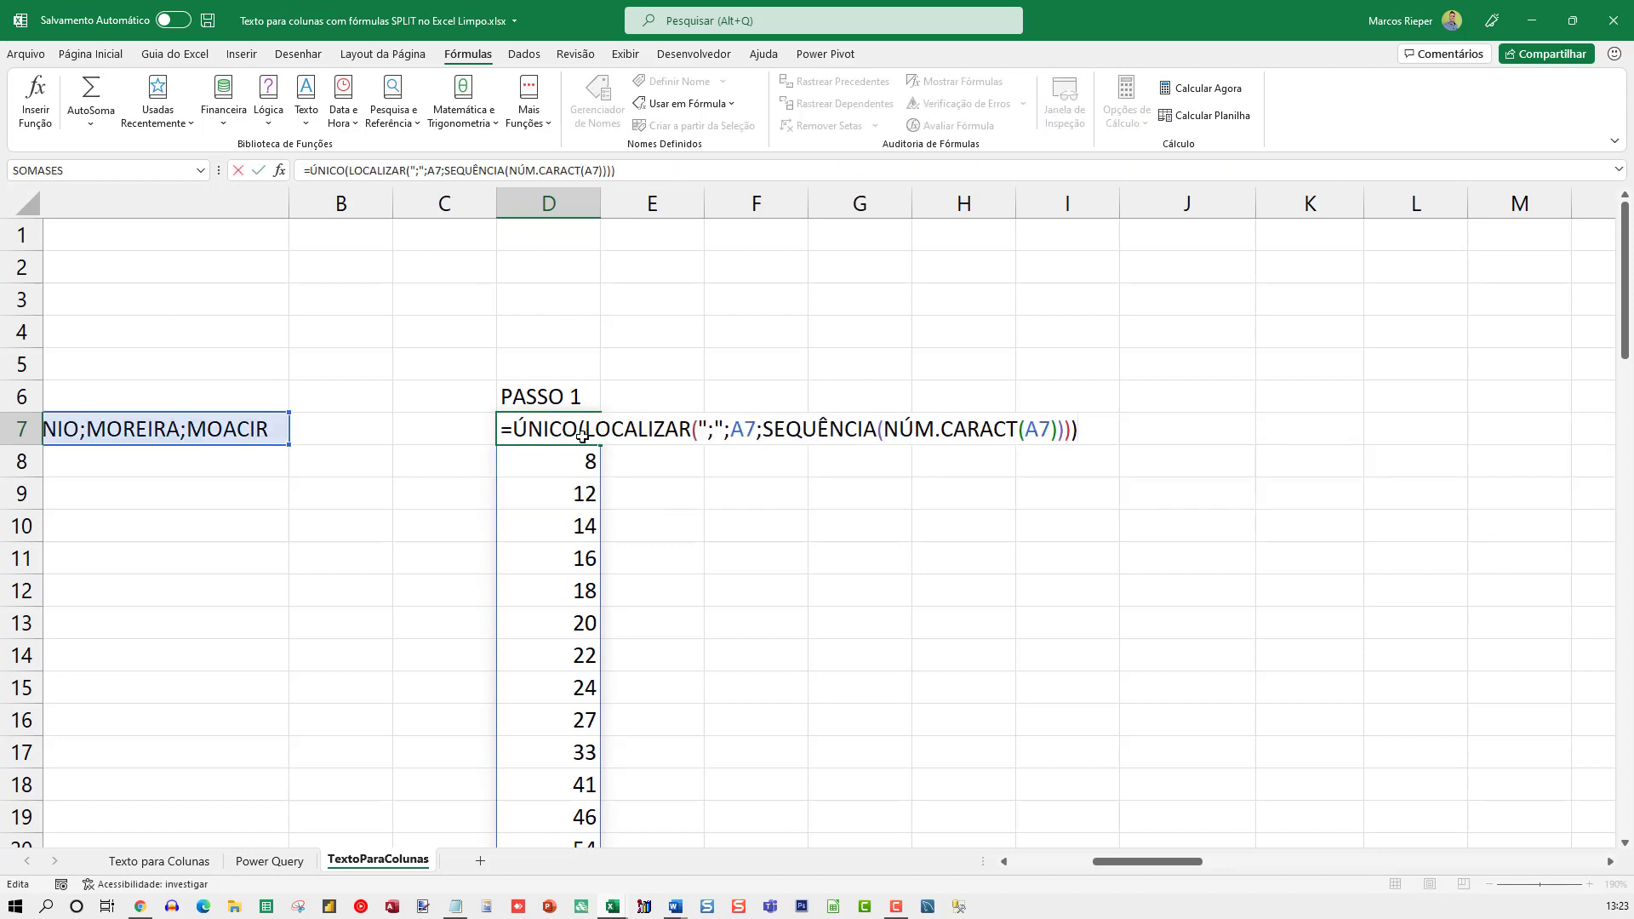
pyautogui.press('Escape')
# Review the spilled PASSO 1 positions in column D from D7 down to the end of the list
pyautogui.moveTo(568, 431); pyautogui.dragTo(573, 488)
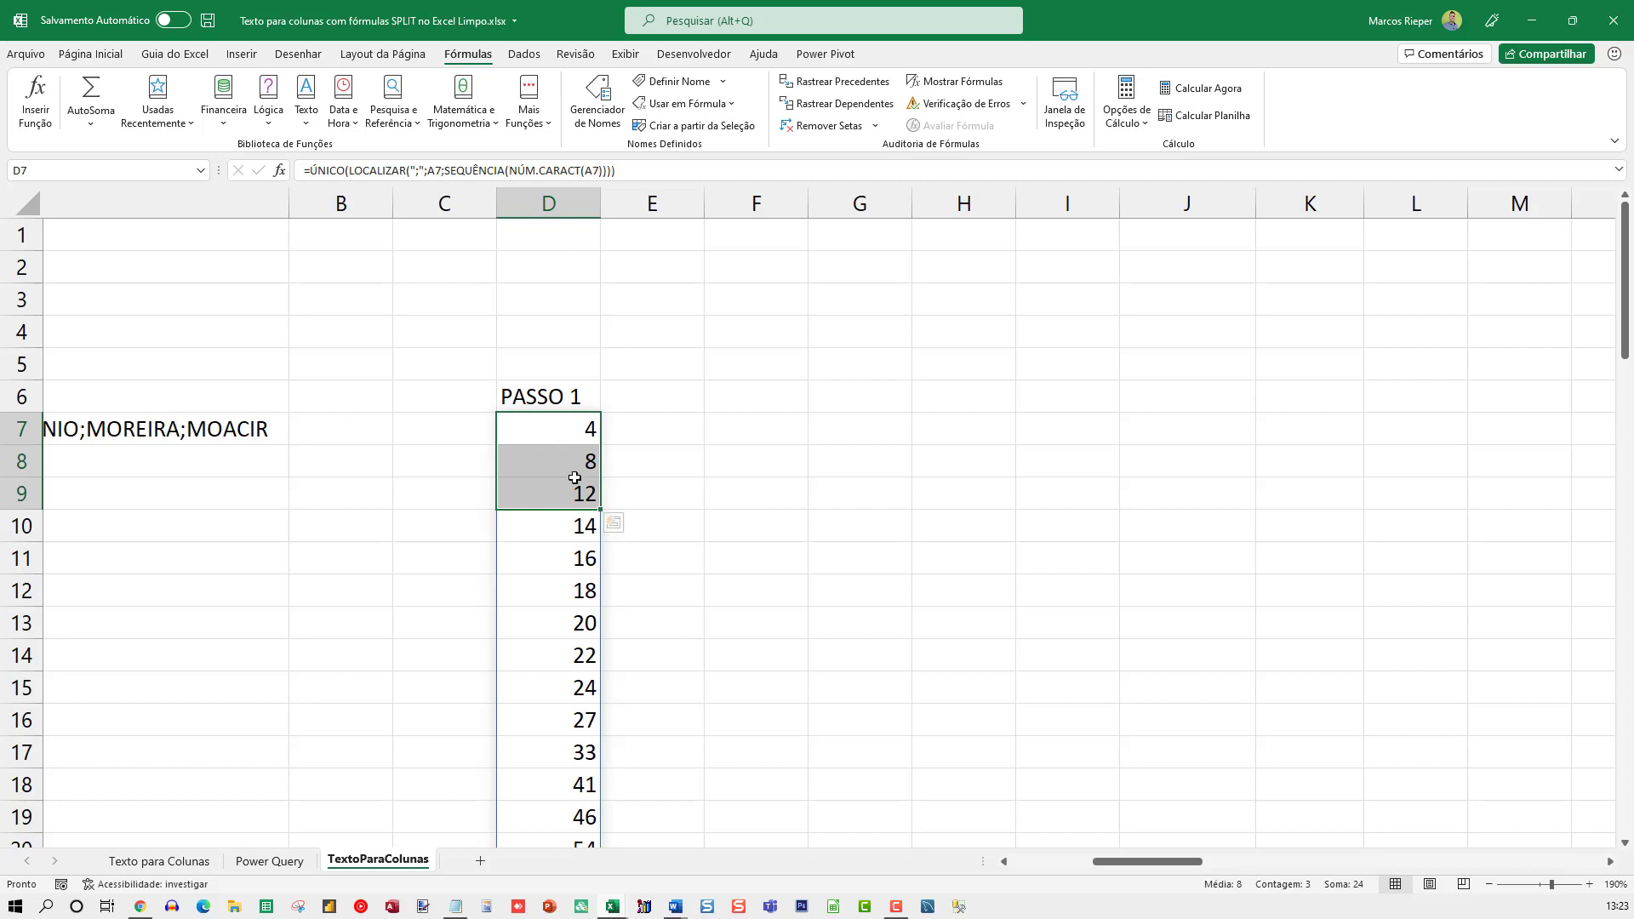
pyautogui.scroll(-3, 579, 495)
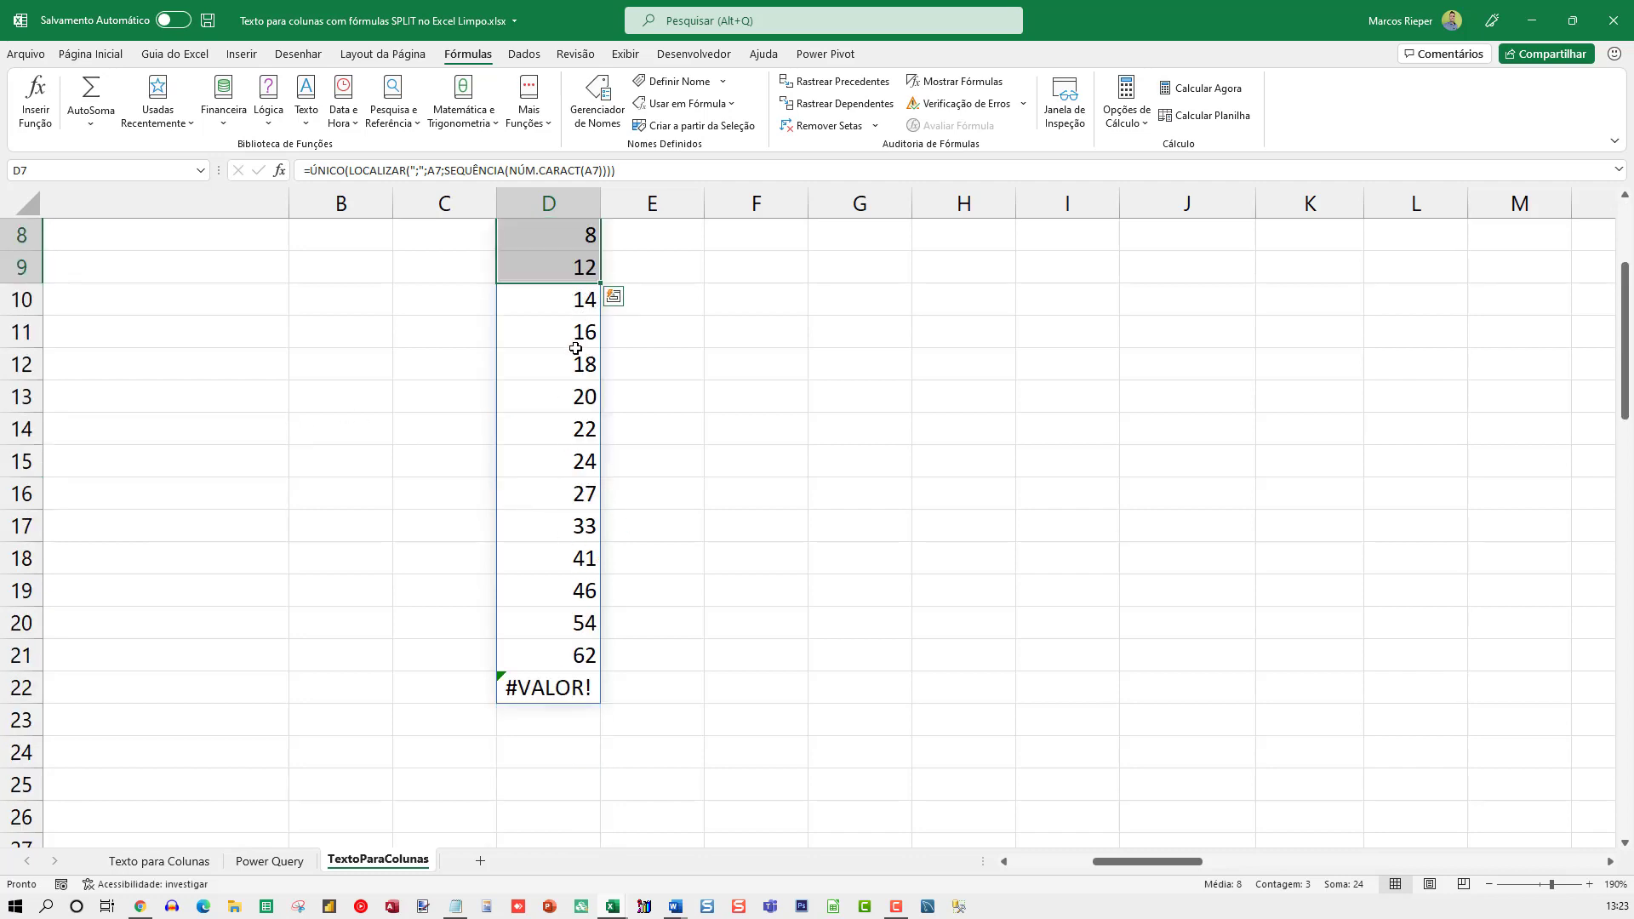
pyautogui.click(557, 661)
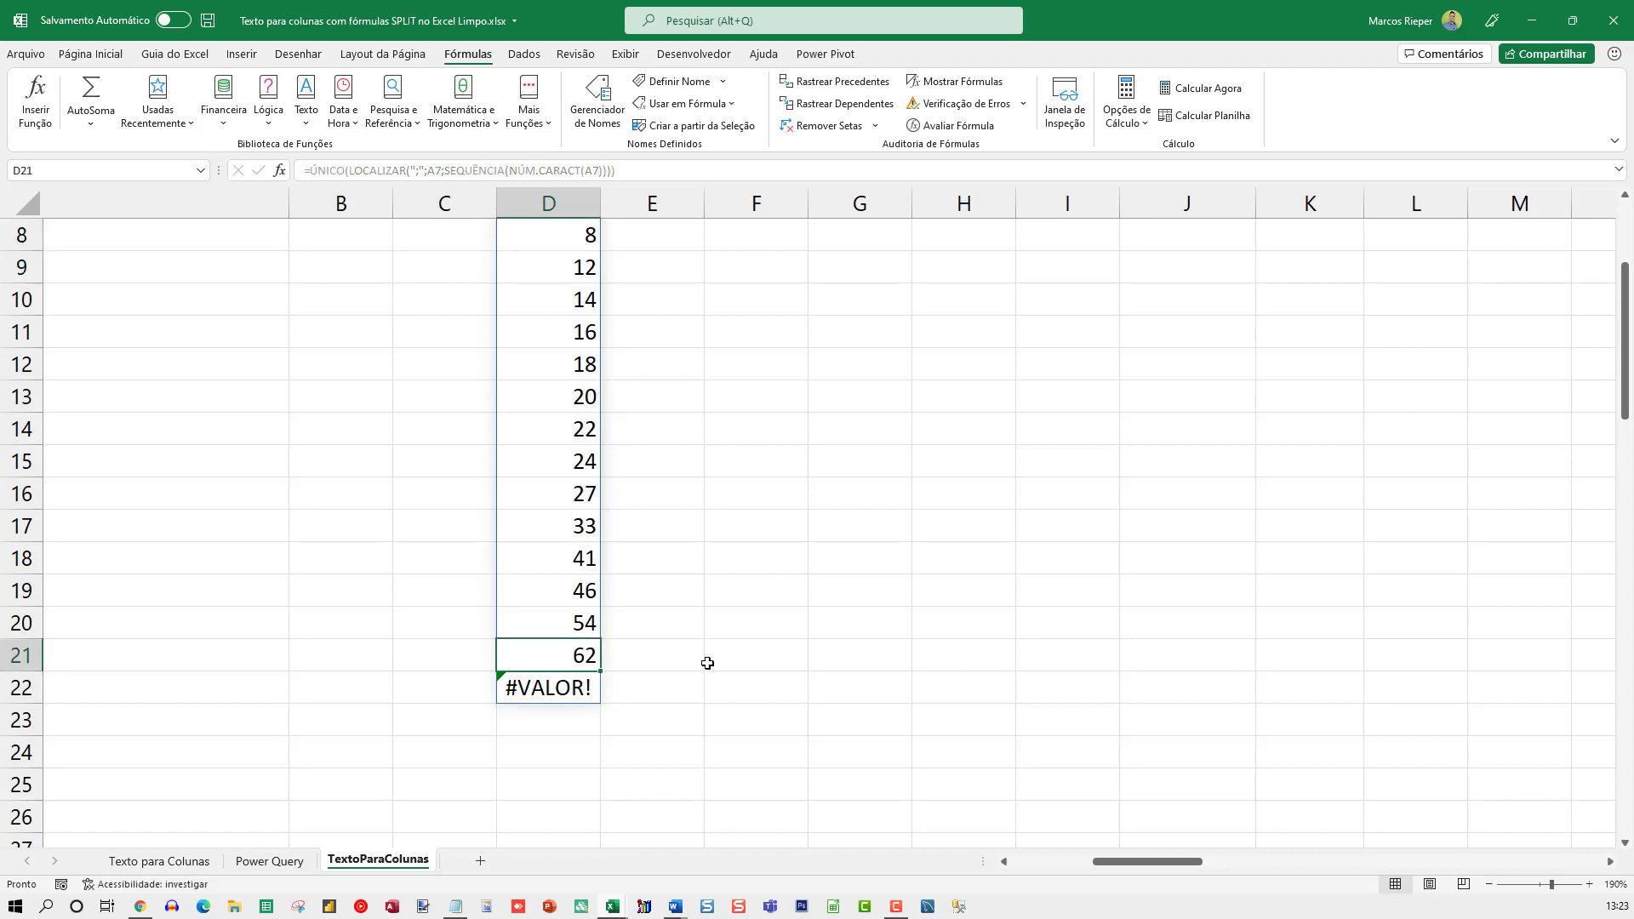
pyautogui.scroll(3, 730, 664)
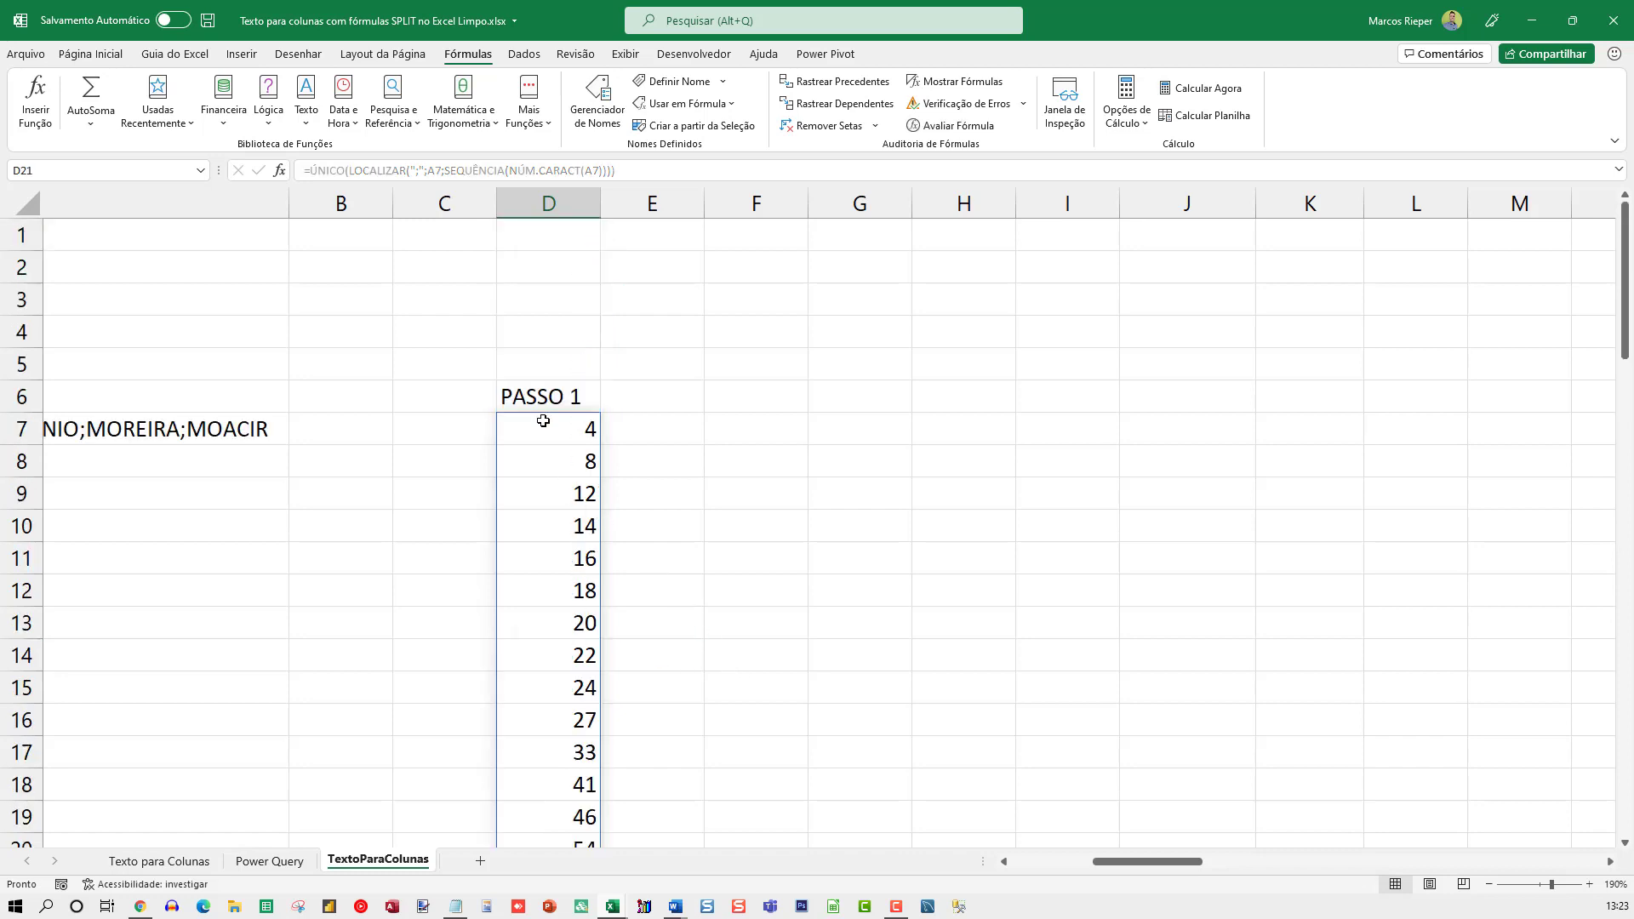
# Set the number format of the whole column E to Geral to reveal its hidden contents
pyautogui.click(650, 238)
pyautogui.hotkey('ctrl', 'shift', 'Down')
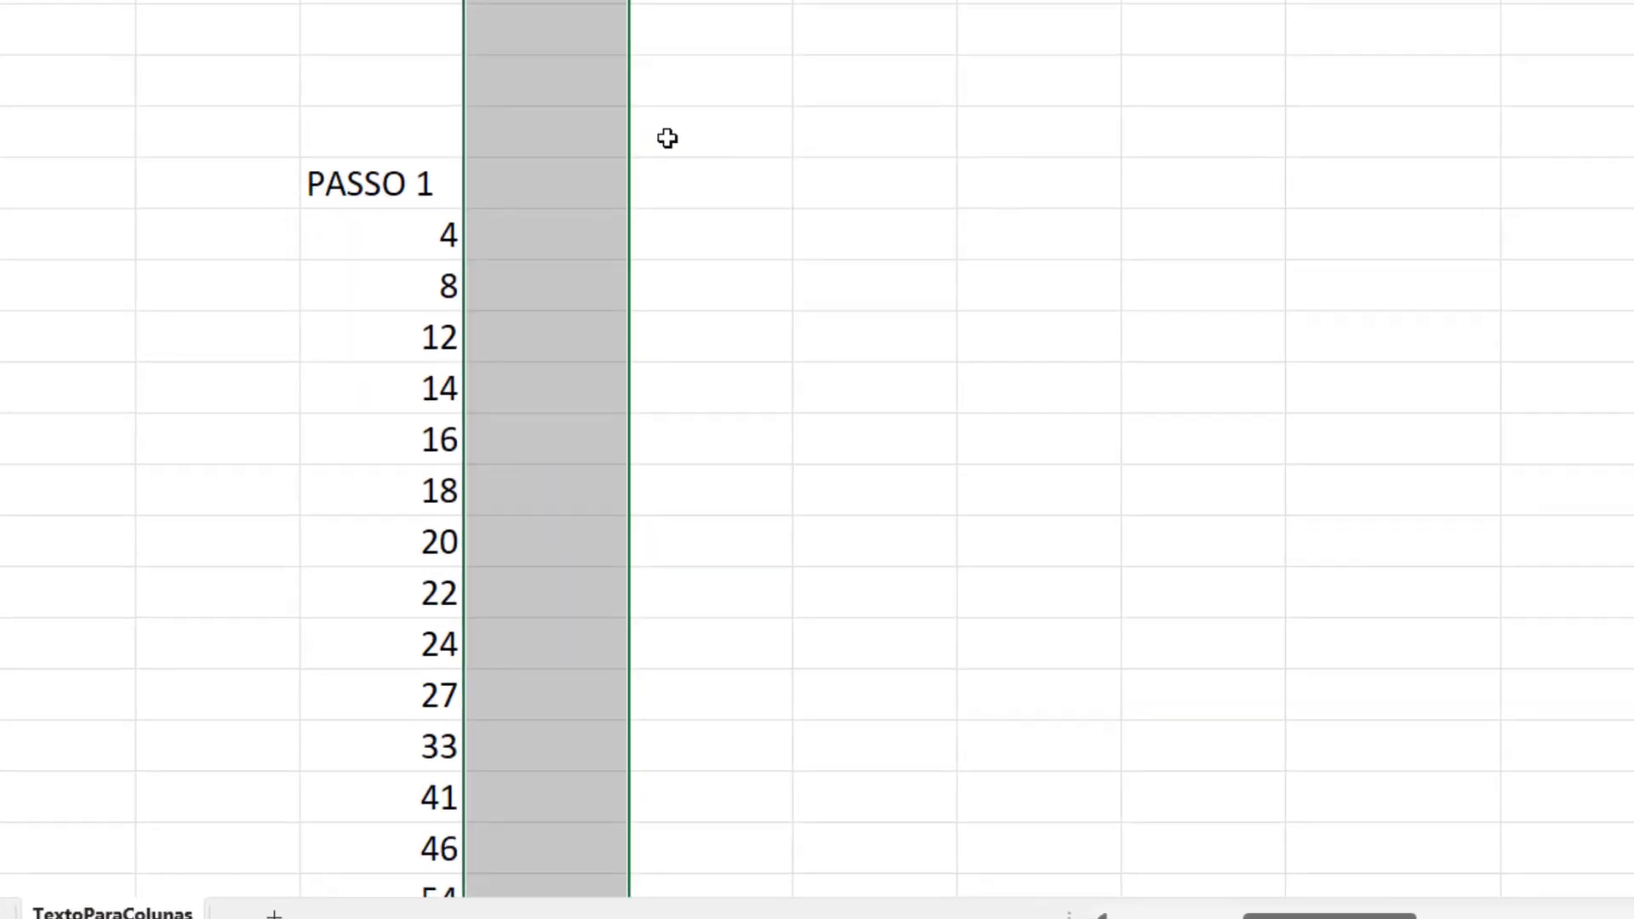
pyautogui.hotkey('ctrl', '1')
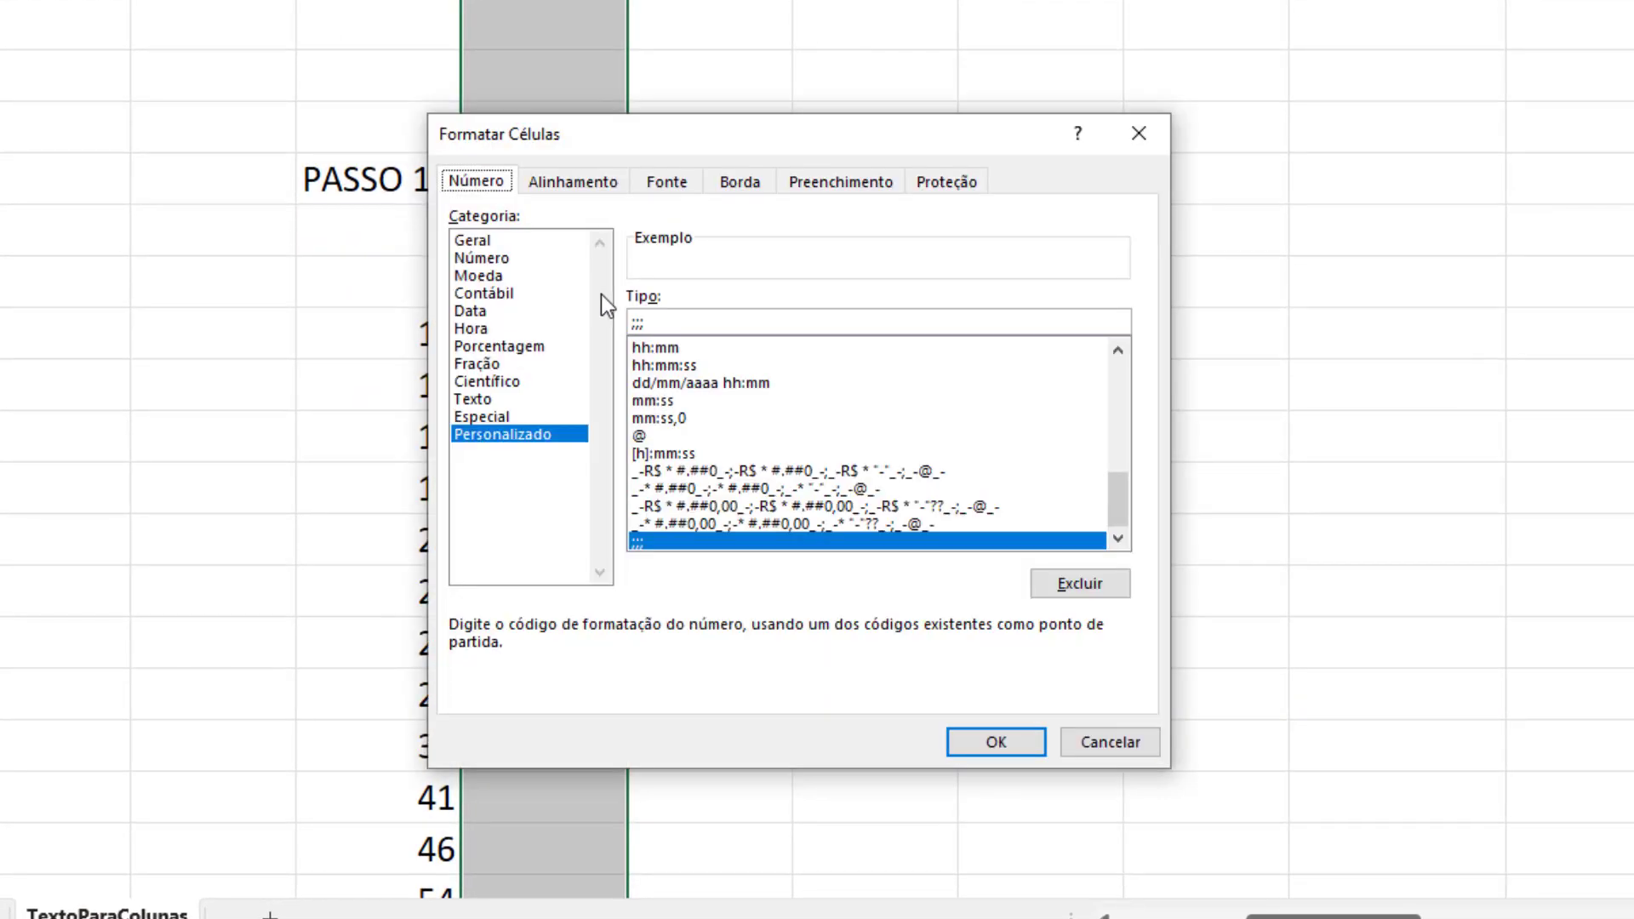
pyautogui.click(468, 244)
pyautogui.press('Return')
# Evaluate =SEQUÊNCIA(NÚM.CARACT(A7)) in E7, discard the evaluation, and review the spilled PASSO 2 sequence in column E
pyautogui.doubleClick(565, 208)
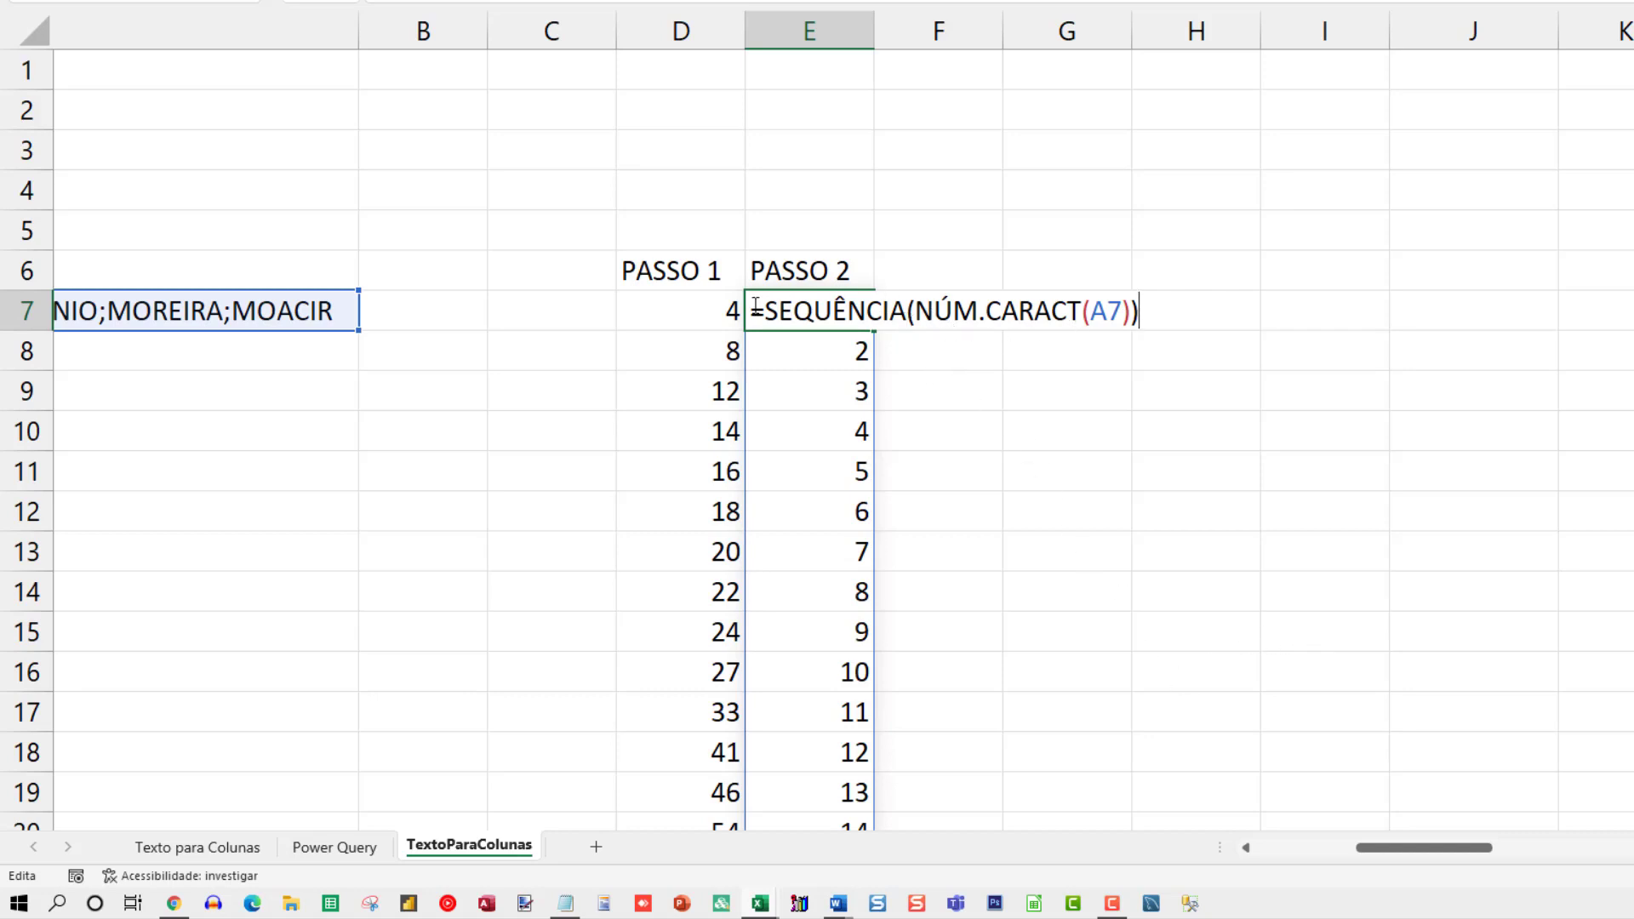
pyautogui.moveTo(765, 309); pyautogui.dragTo(1272, 301)
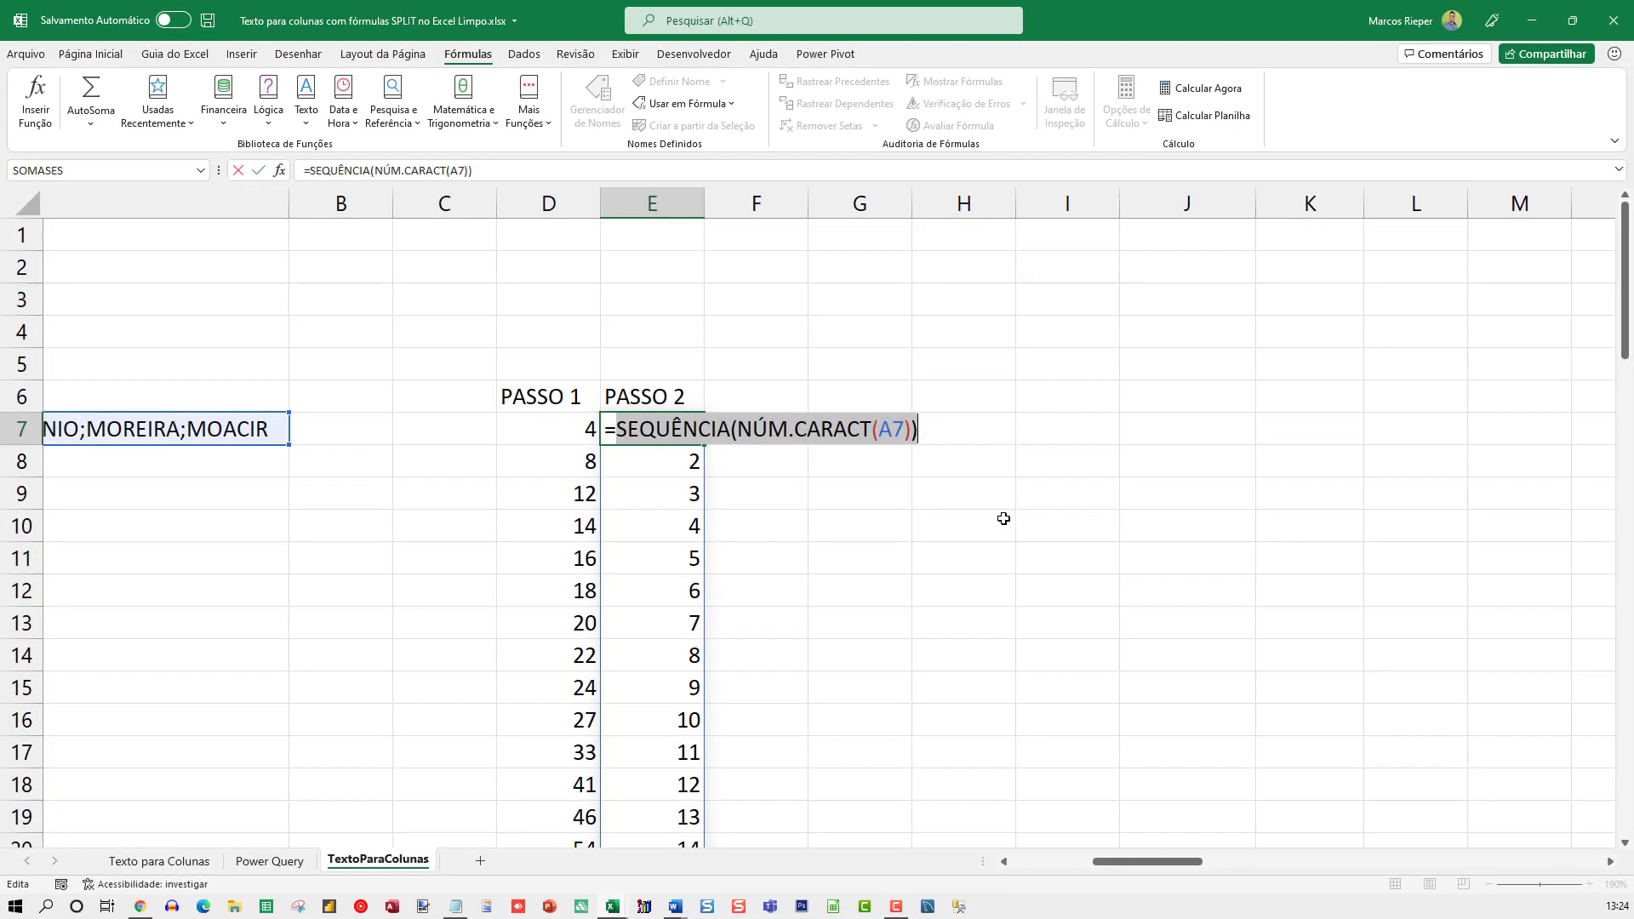
pyautogui.press('F9')
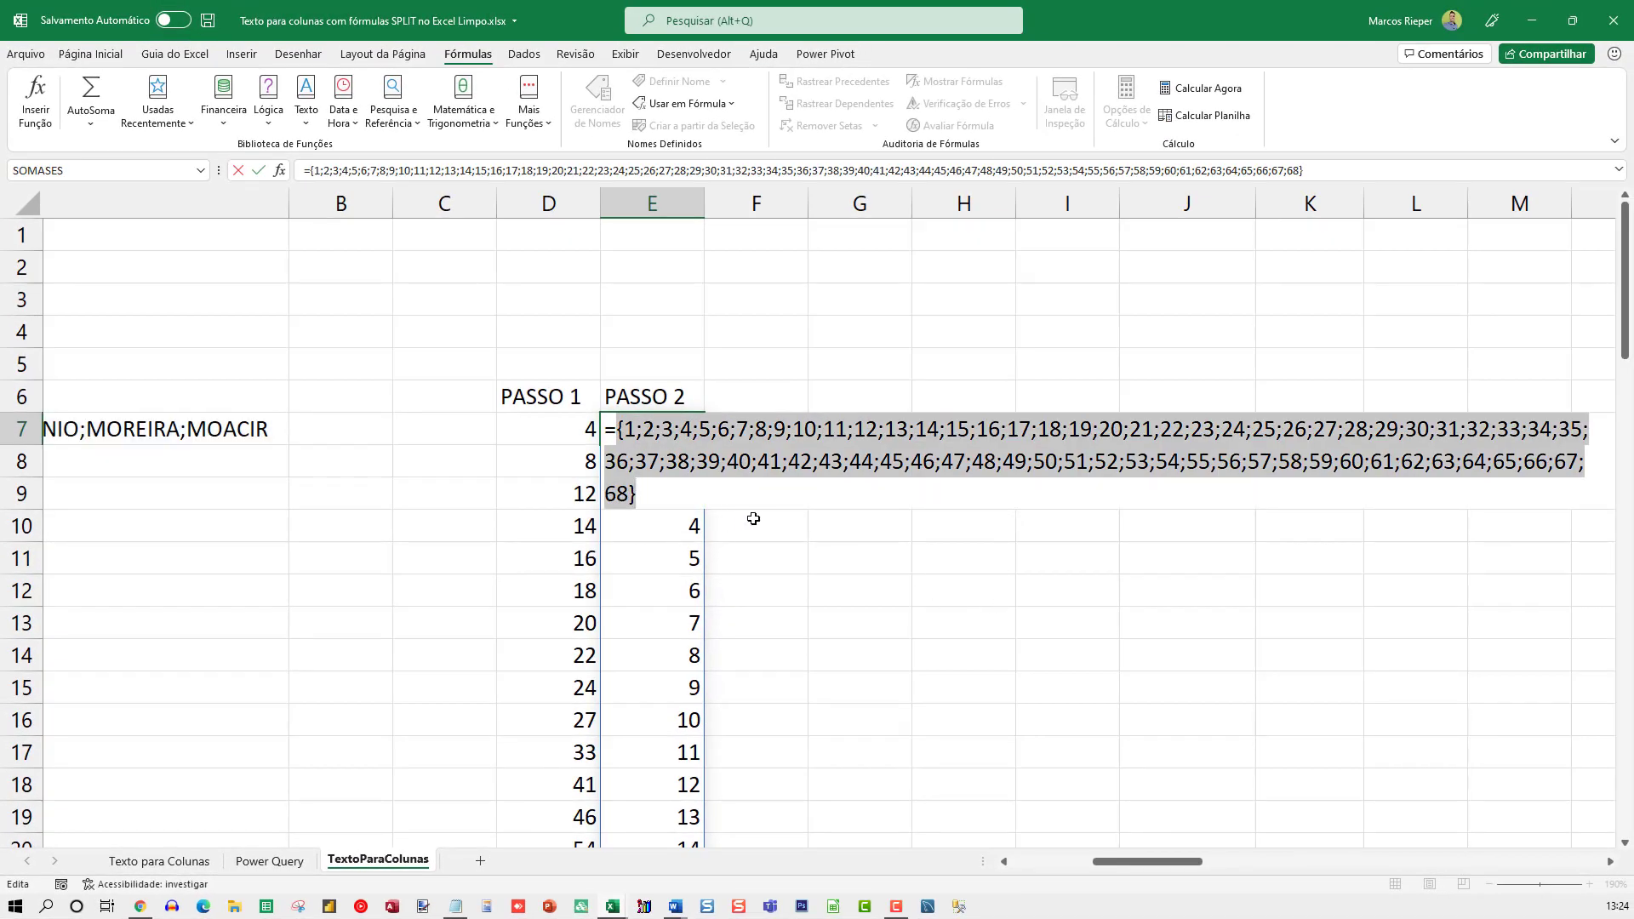
pyautogui.press('Escape')
pyautogui.scroll(-20, 681, 459)
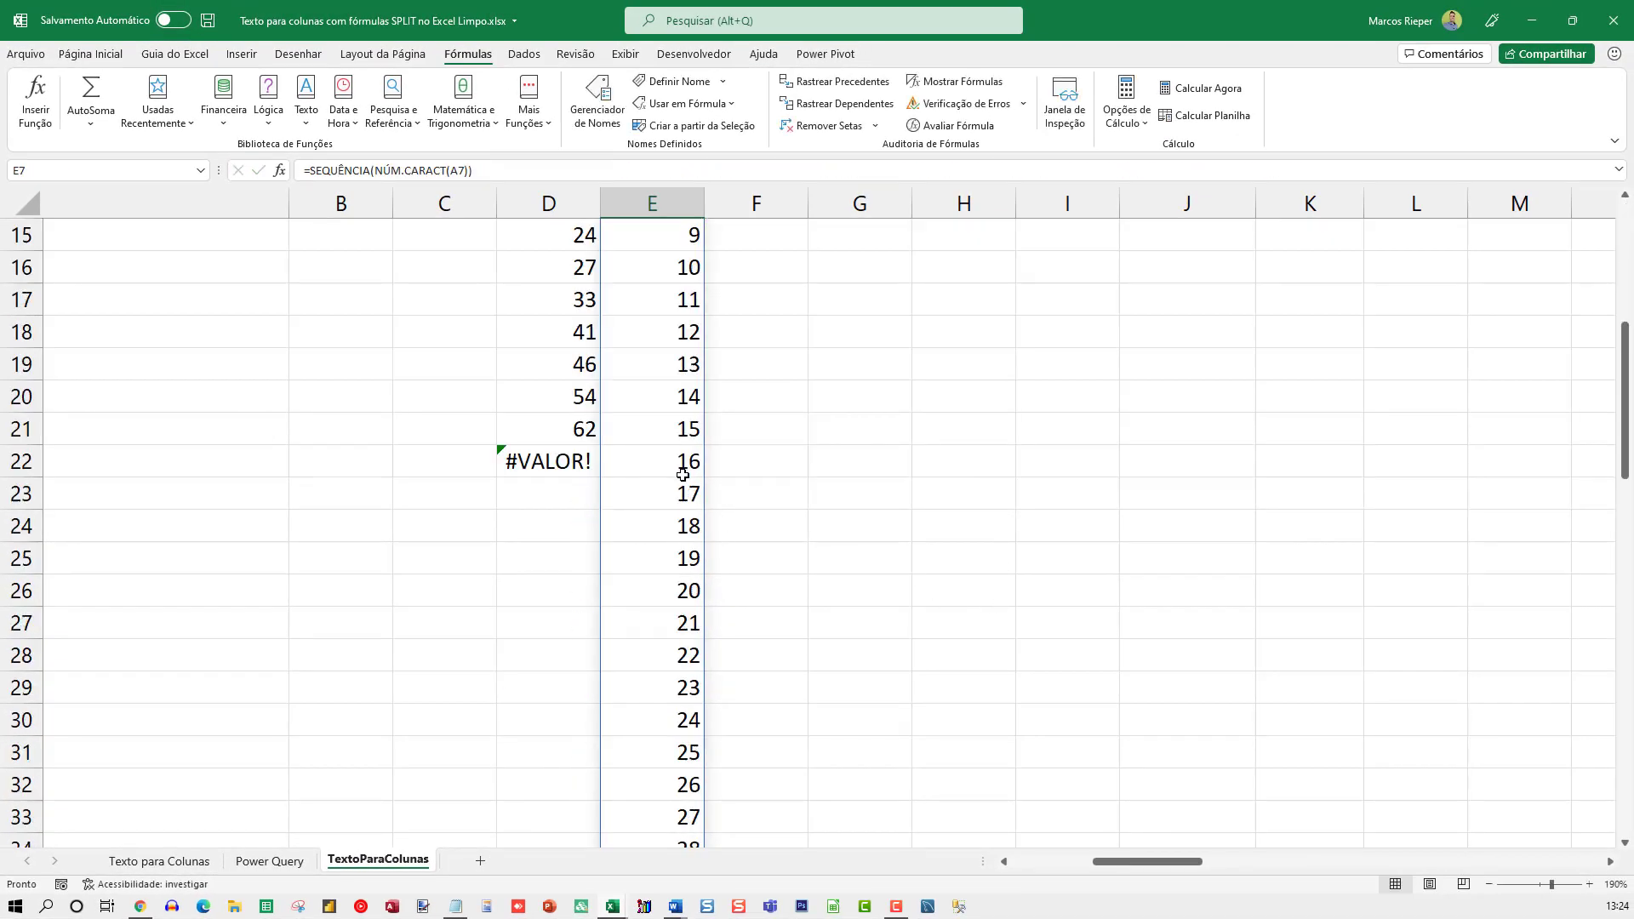
pyautogui.scroll(20, 661, 513)
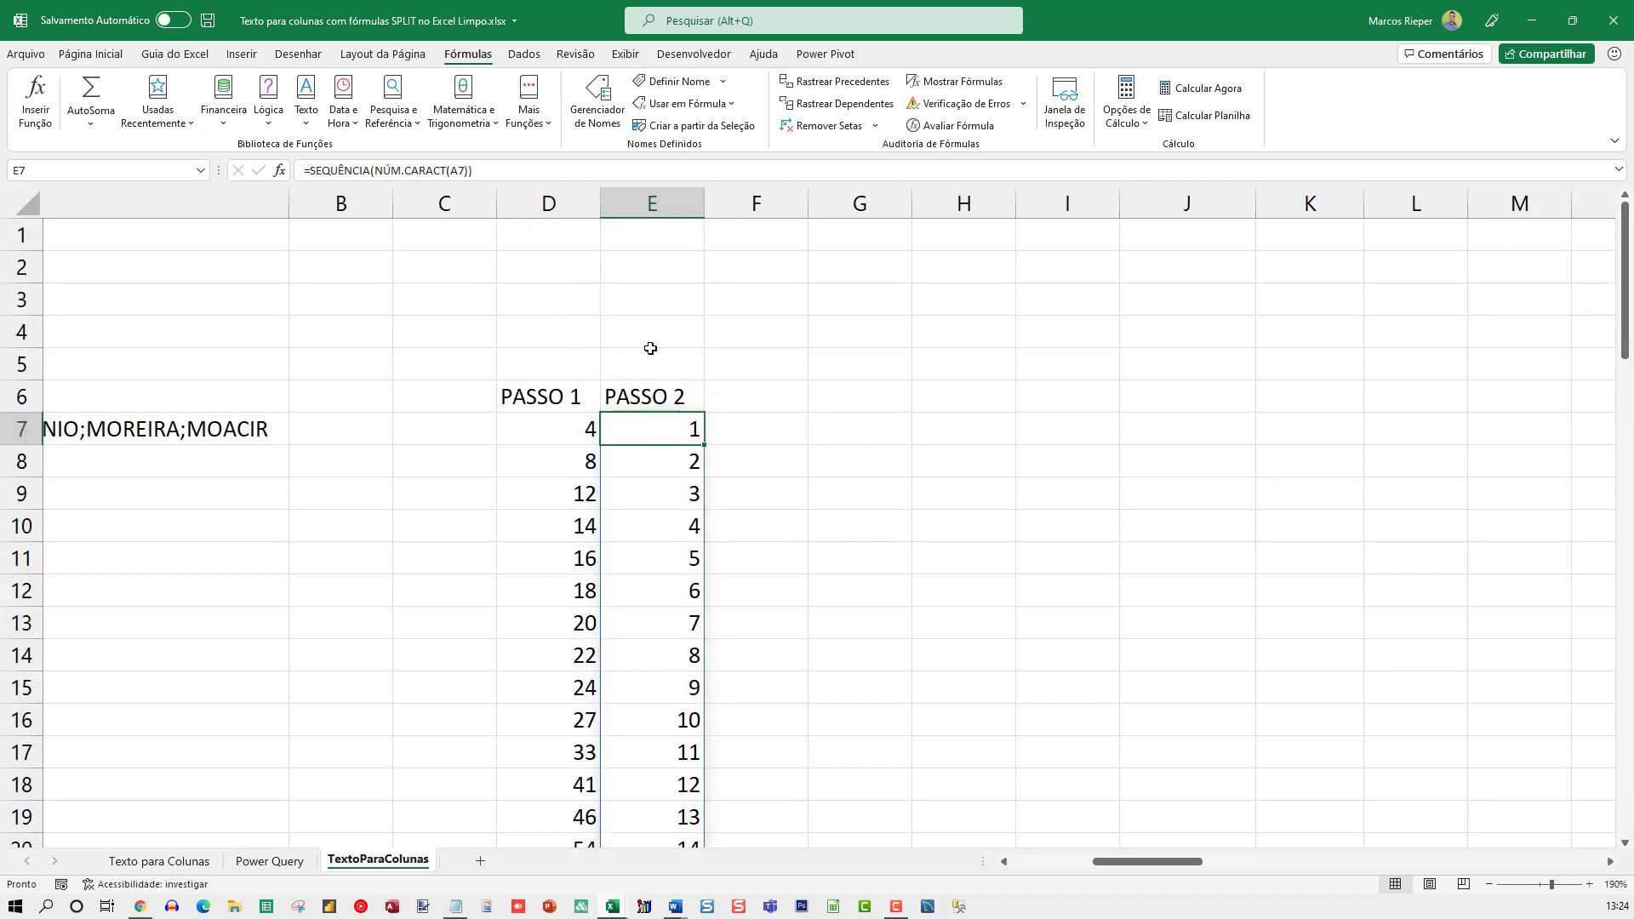
# Set the number format of the whole column F to Geral to reveal its hidden contents
pyautogui.click(738, 203)
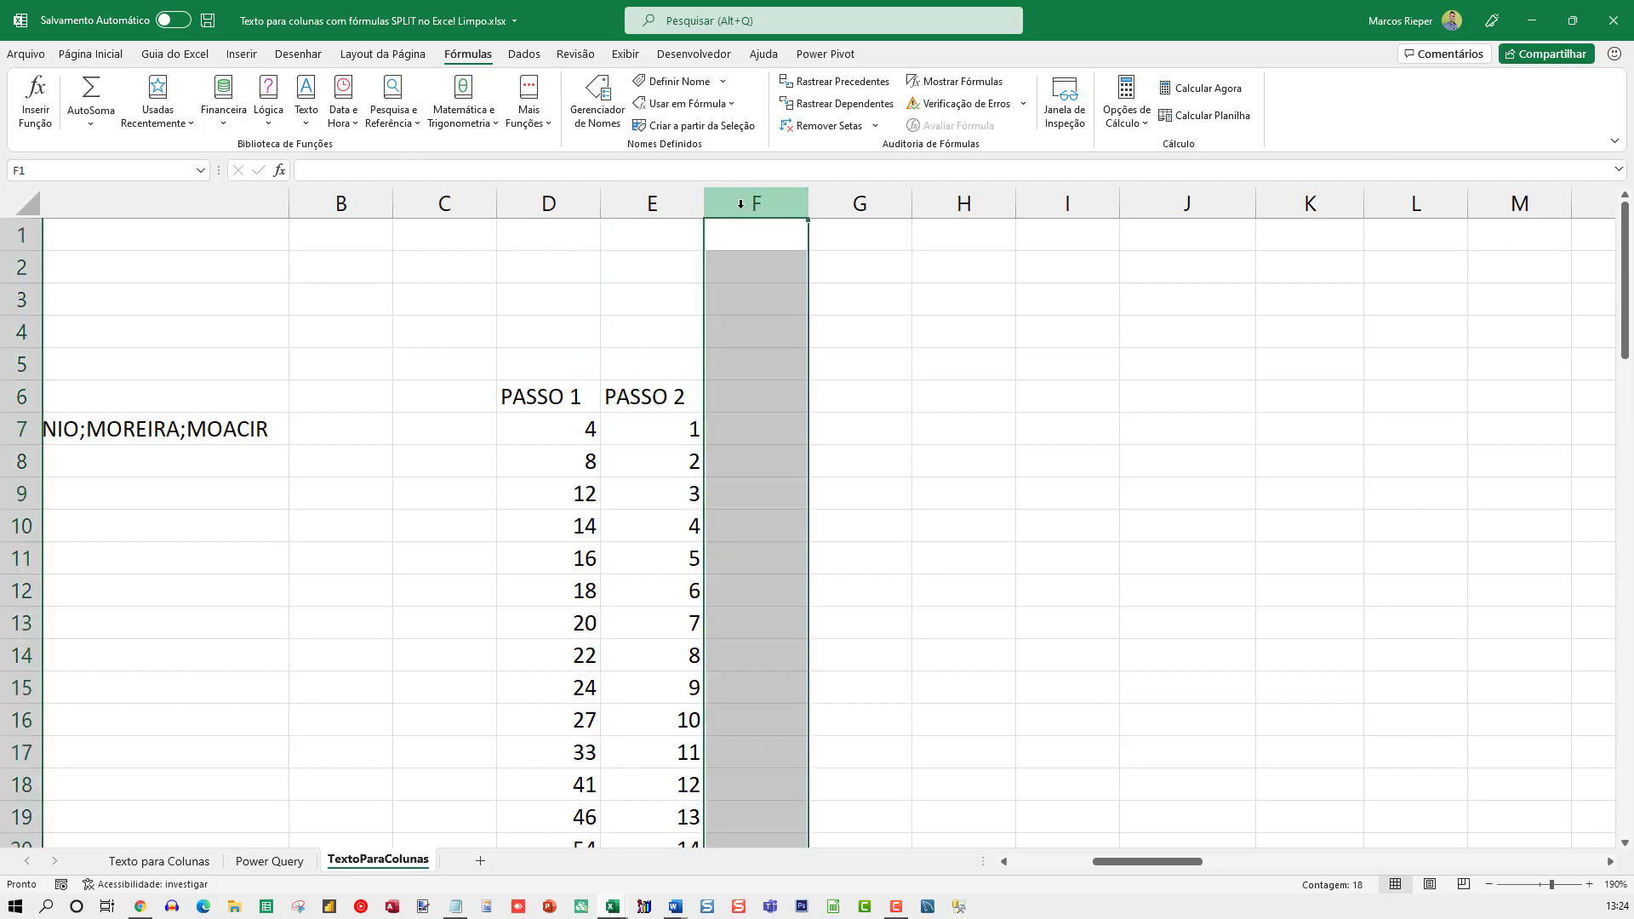
pyautogui.hotkey('ctrl', '1')
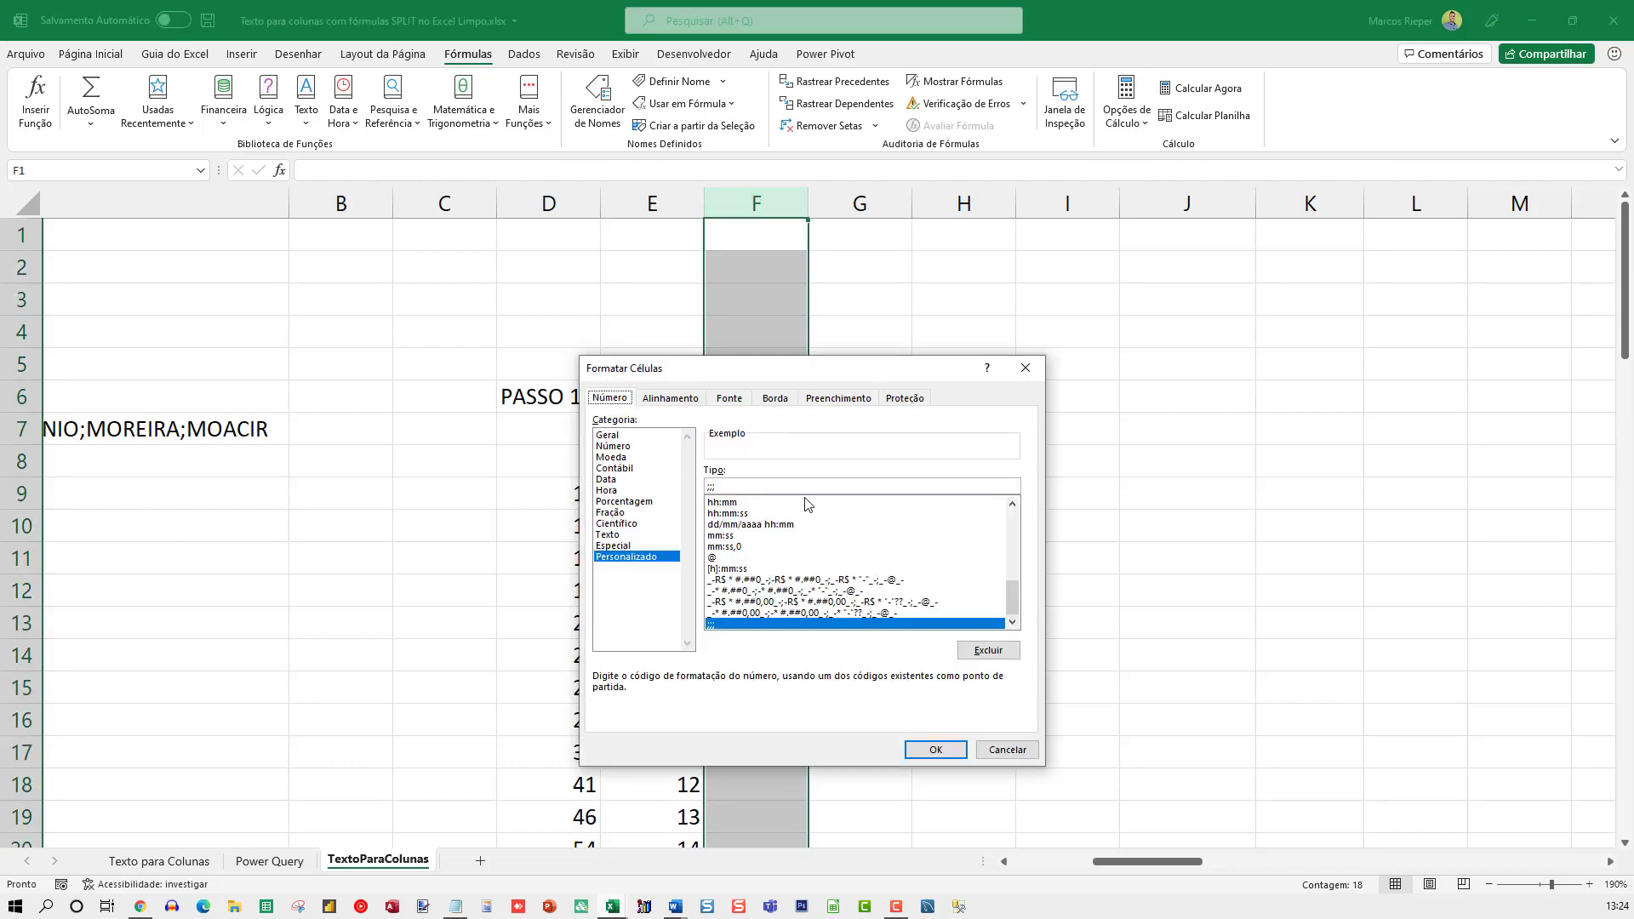
pyautogui.click(609, 434)
pyautogui.press('Return')
# Review the PASSO 3 formula in F7 and the spilled ranges it refers to, without changing it
pyautogui.click(755, 428)
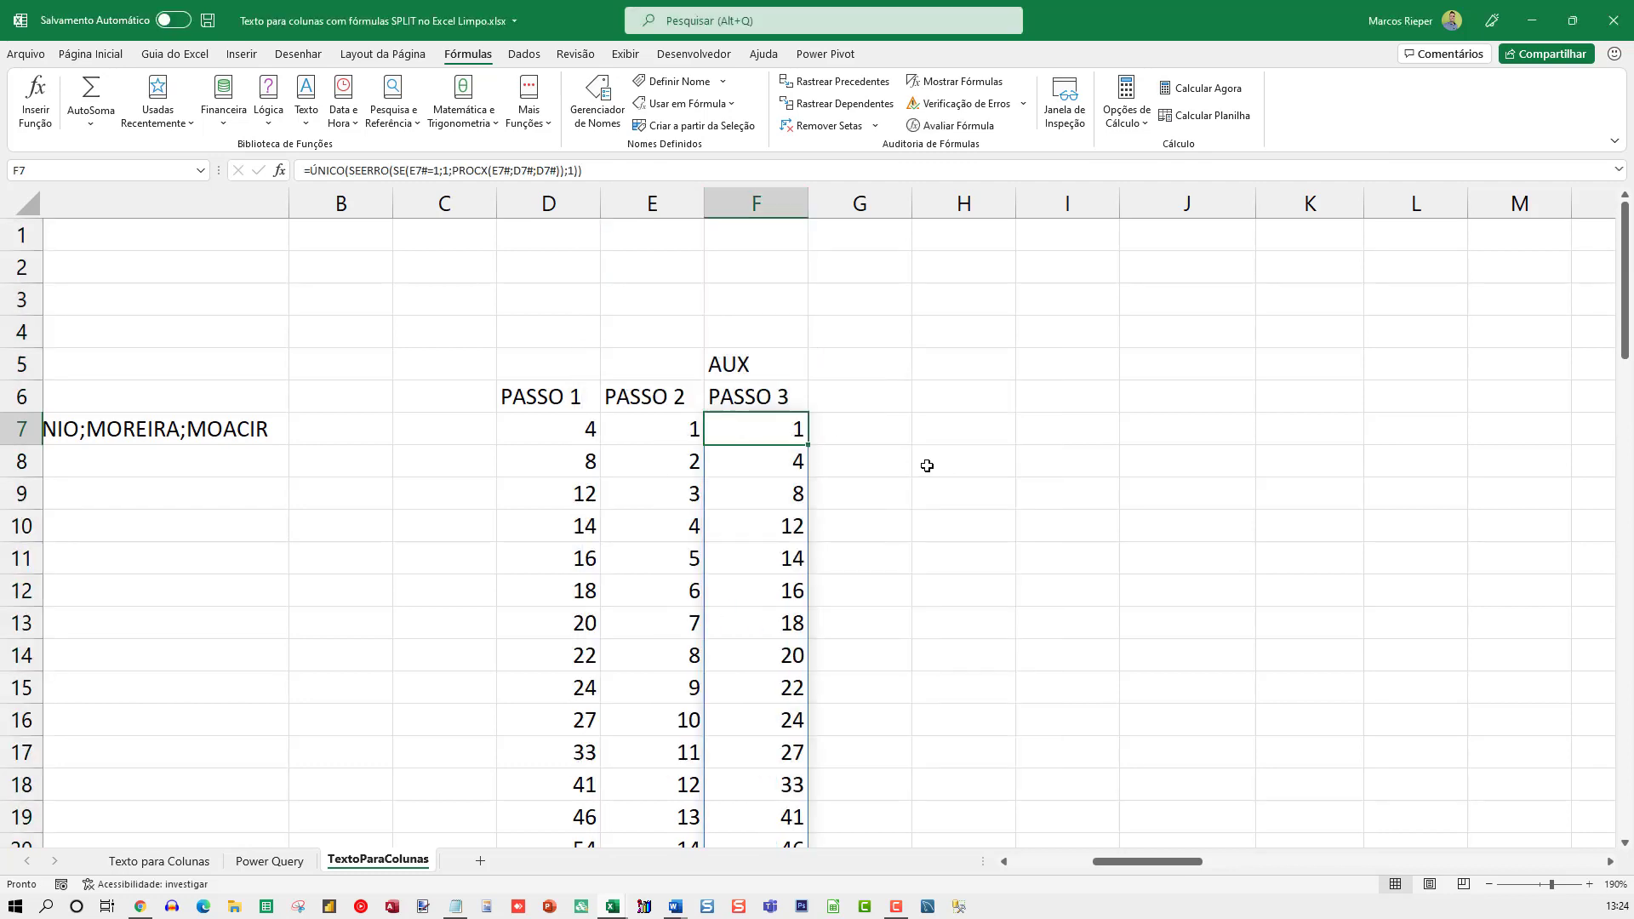
pyautogui.press('F2')
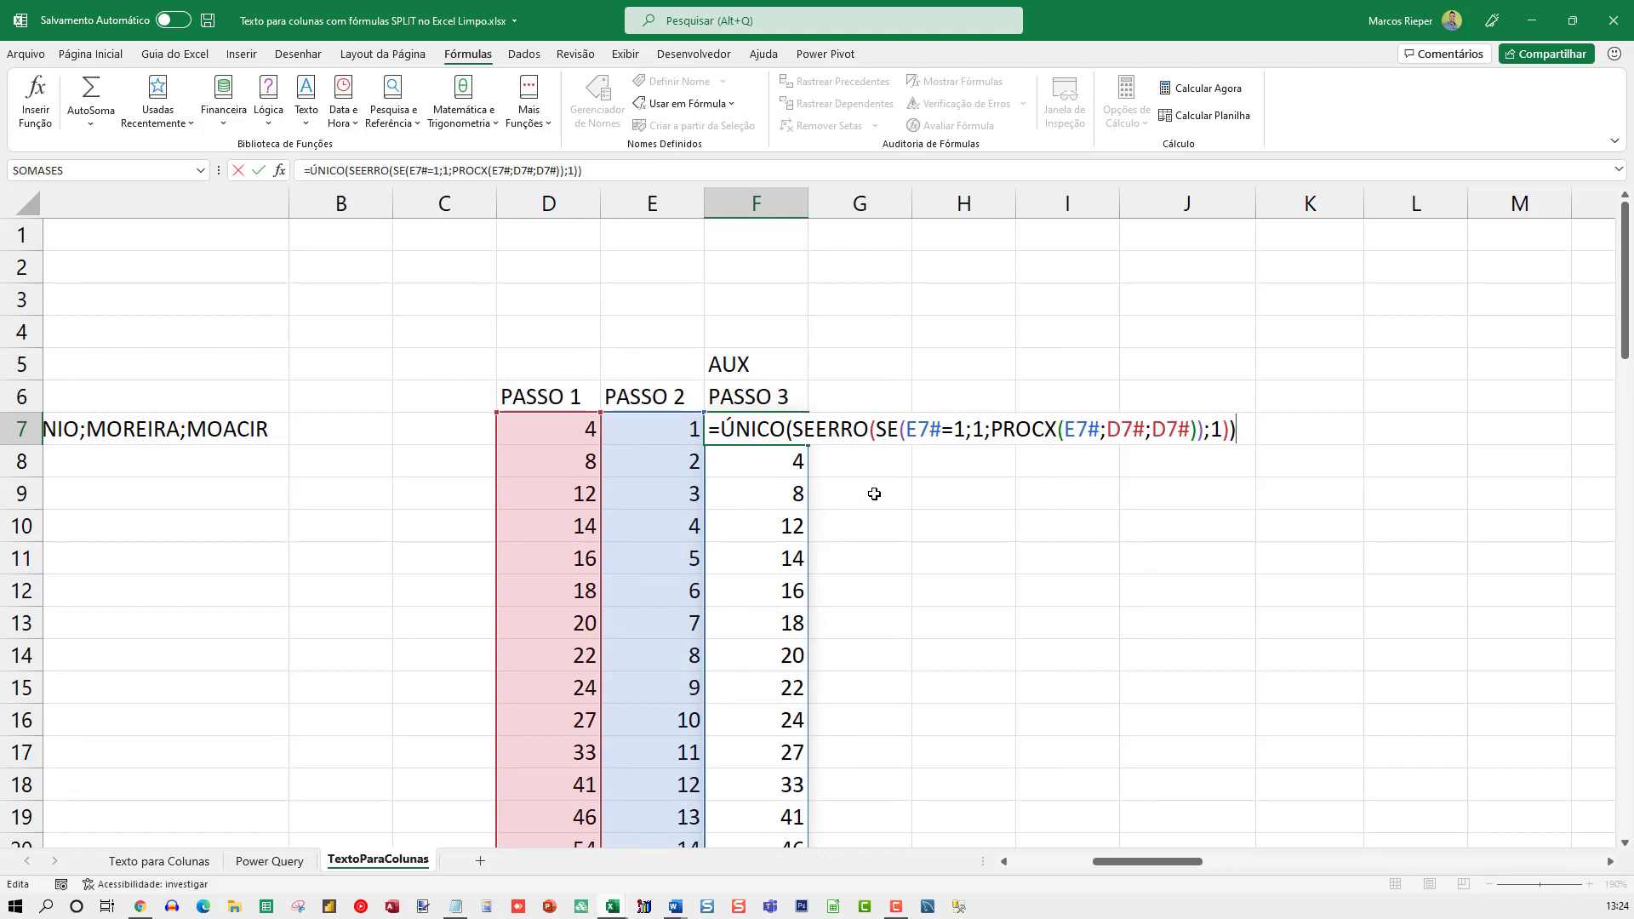
pyautogui.press('Escape')
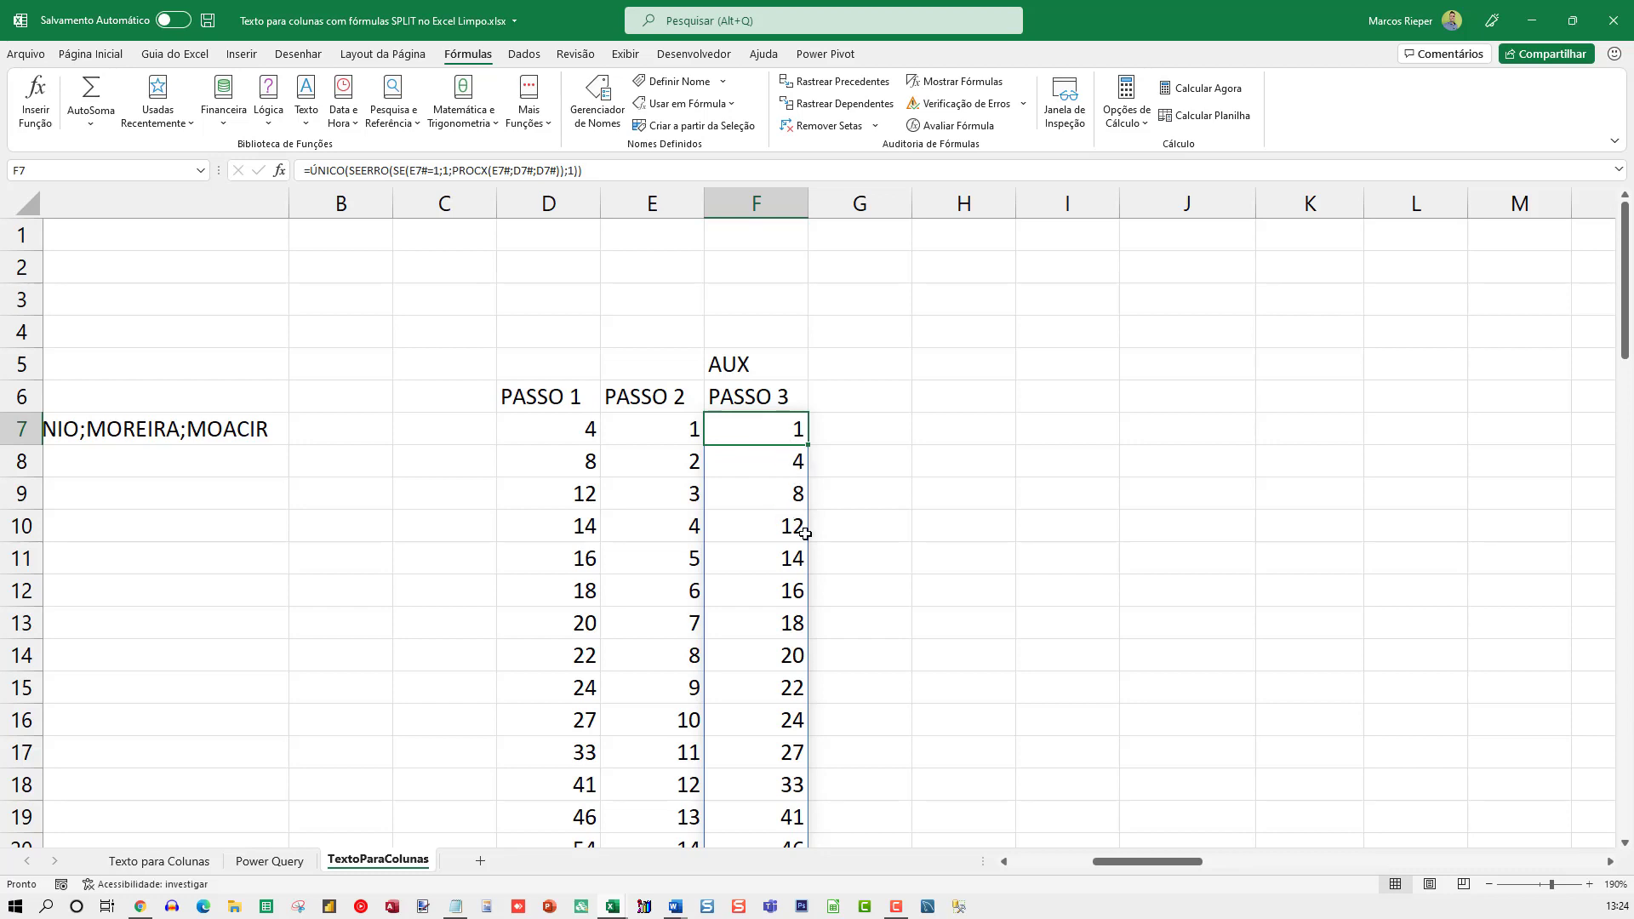
# Compare the spilled PASSO 1 and PASSO 3 lists down to their last rows, and check the formulas in E7, F7 and G7
pyautogui.scroll(-2, 804, 566)
pyautogui.scroll(2, 776, 677)
pyautogui.click(547, 427)
pyautogui.click(768, 428)
pyautogui.scroll(-4, 902, 485)
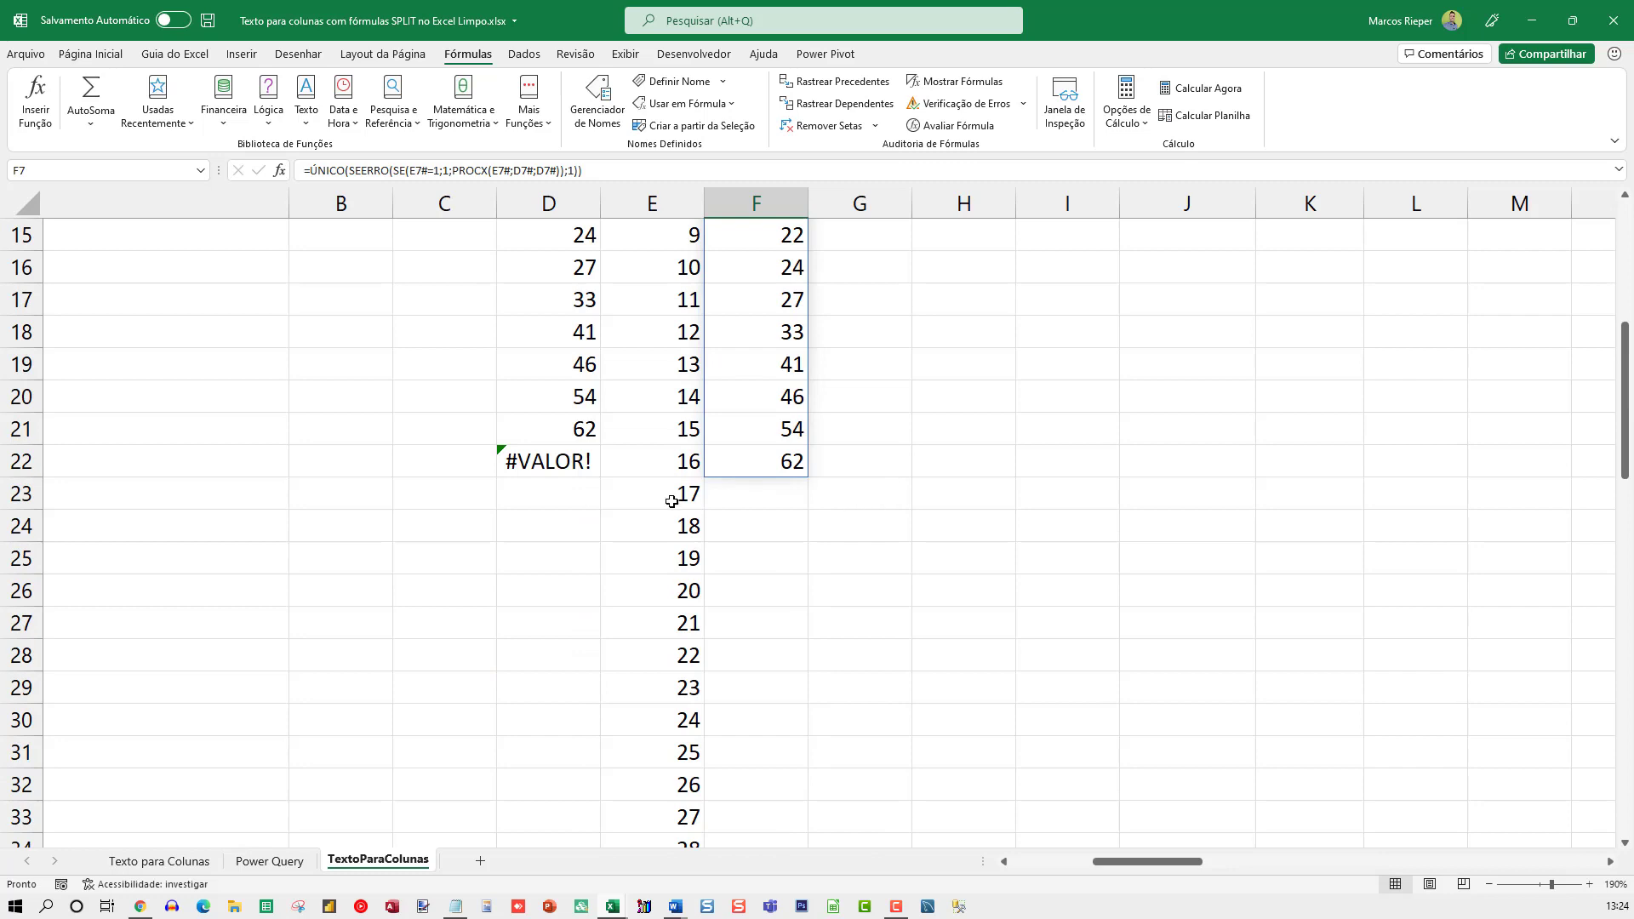
pyautogui.click(576, 467)
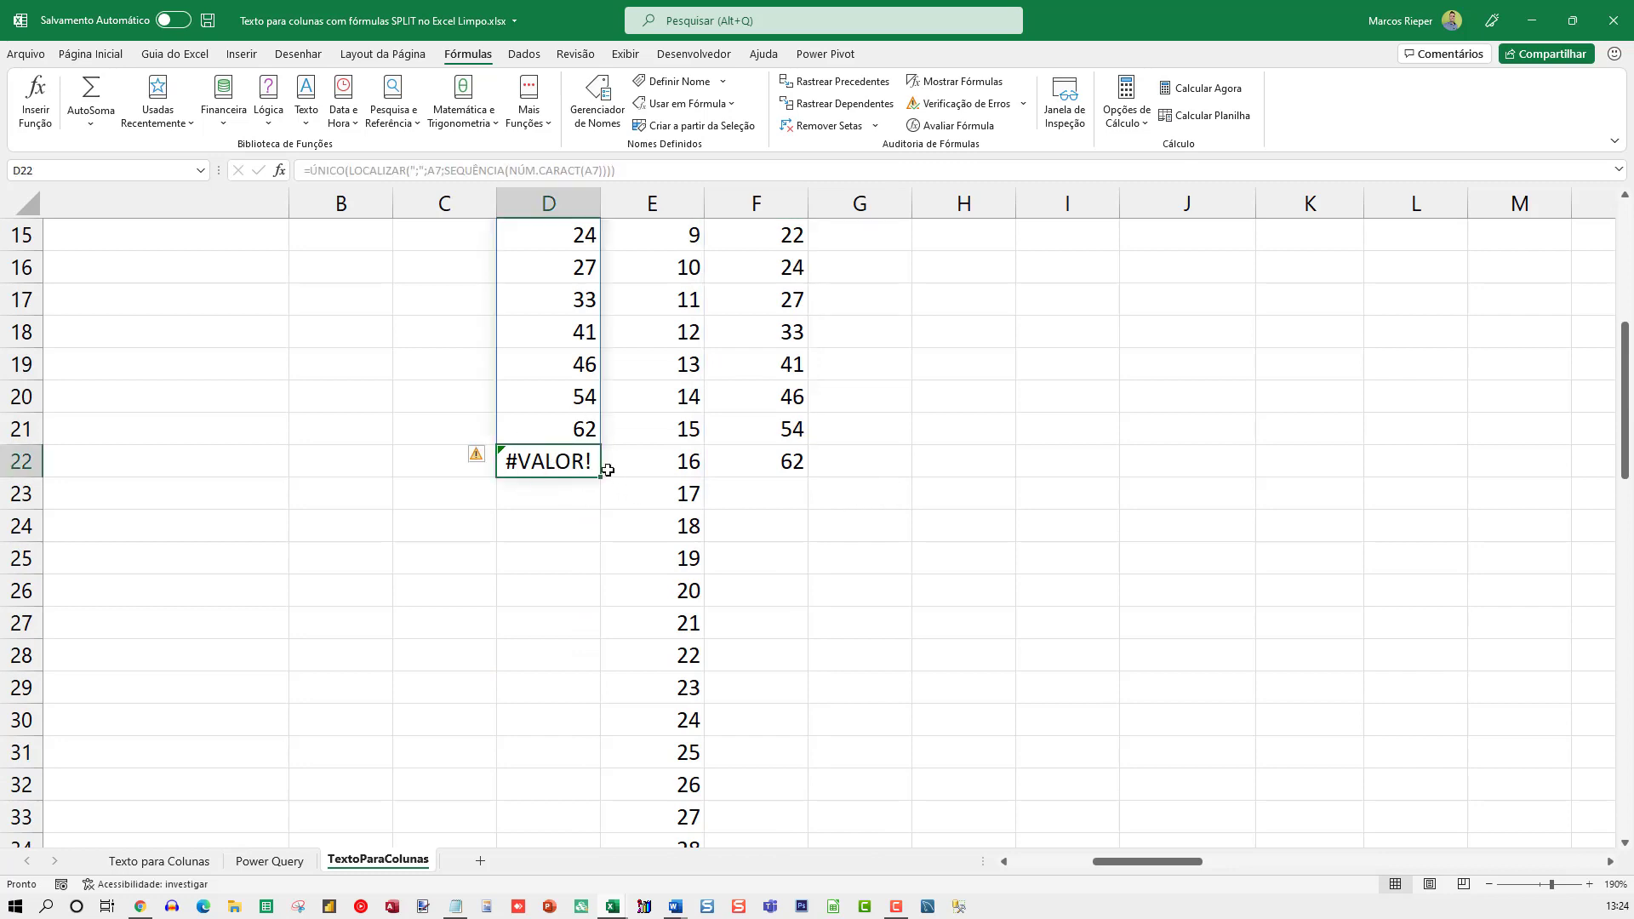
pyautogui.scroll(5, 740, 488)
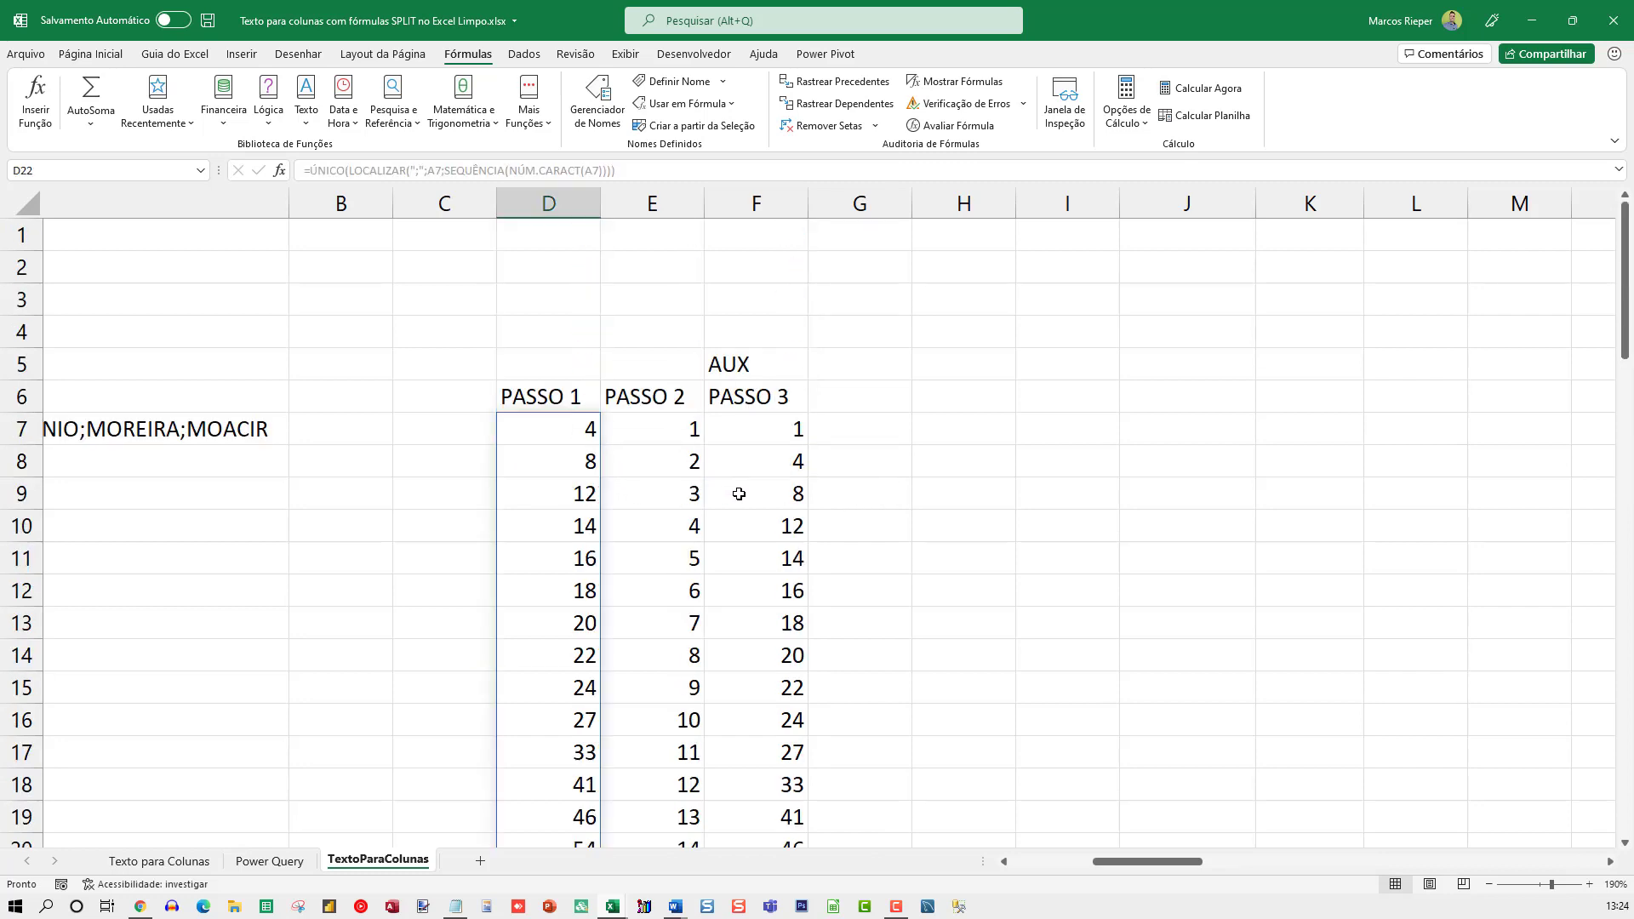
pyautogui.click(656, 423)
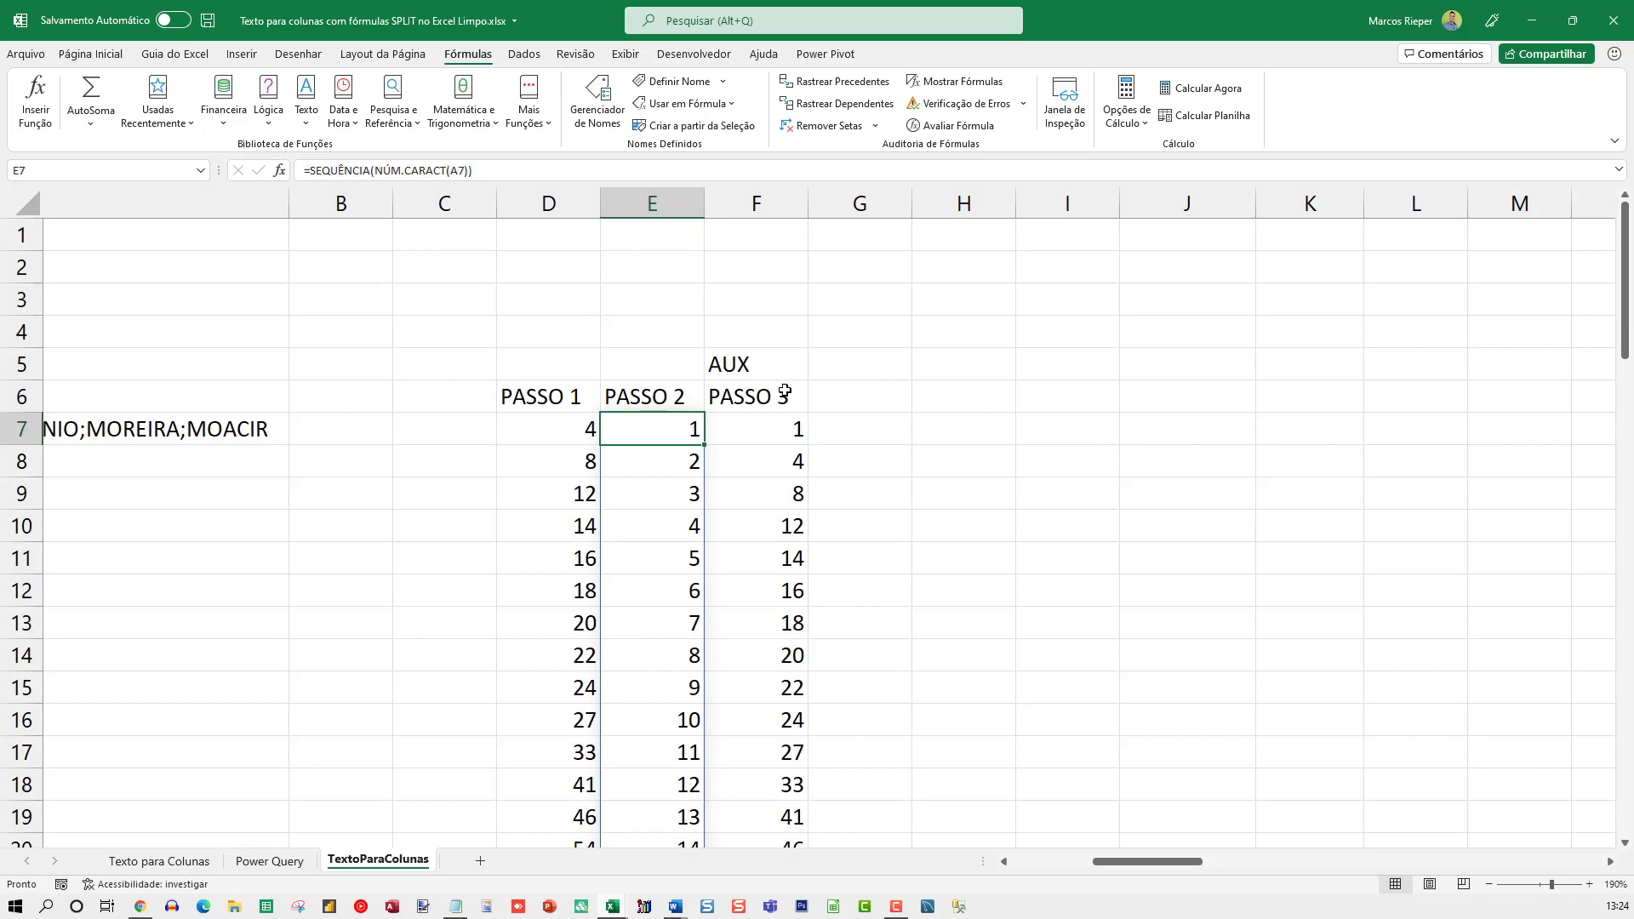
pyautogui.click(752, 422)
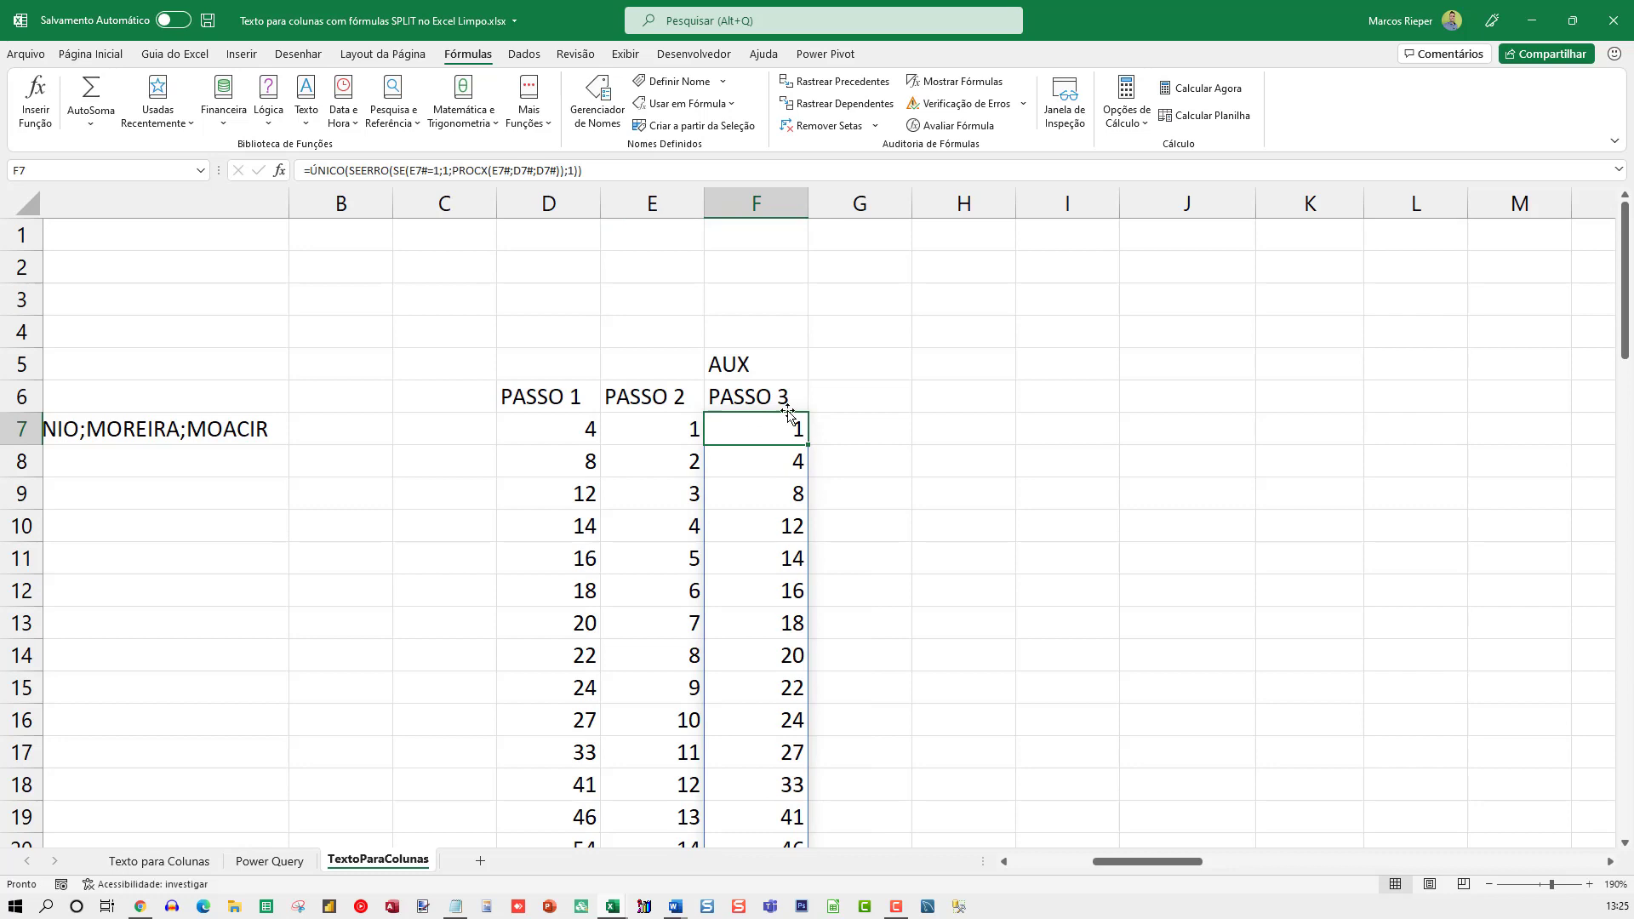
pyautogui.click(853, 430)
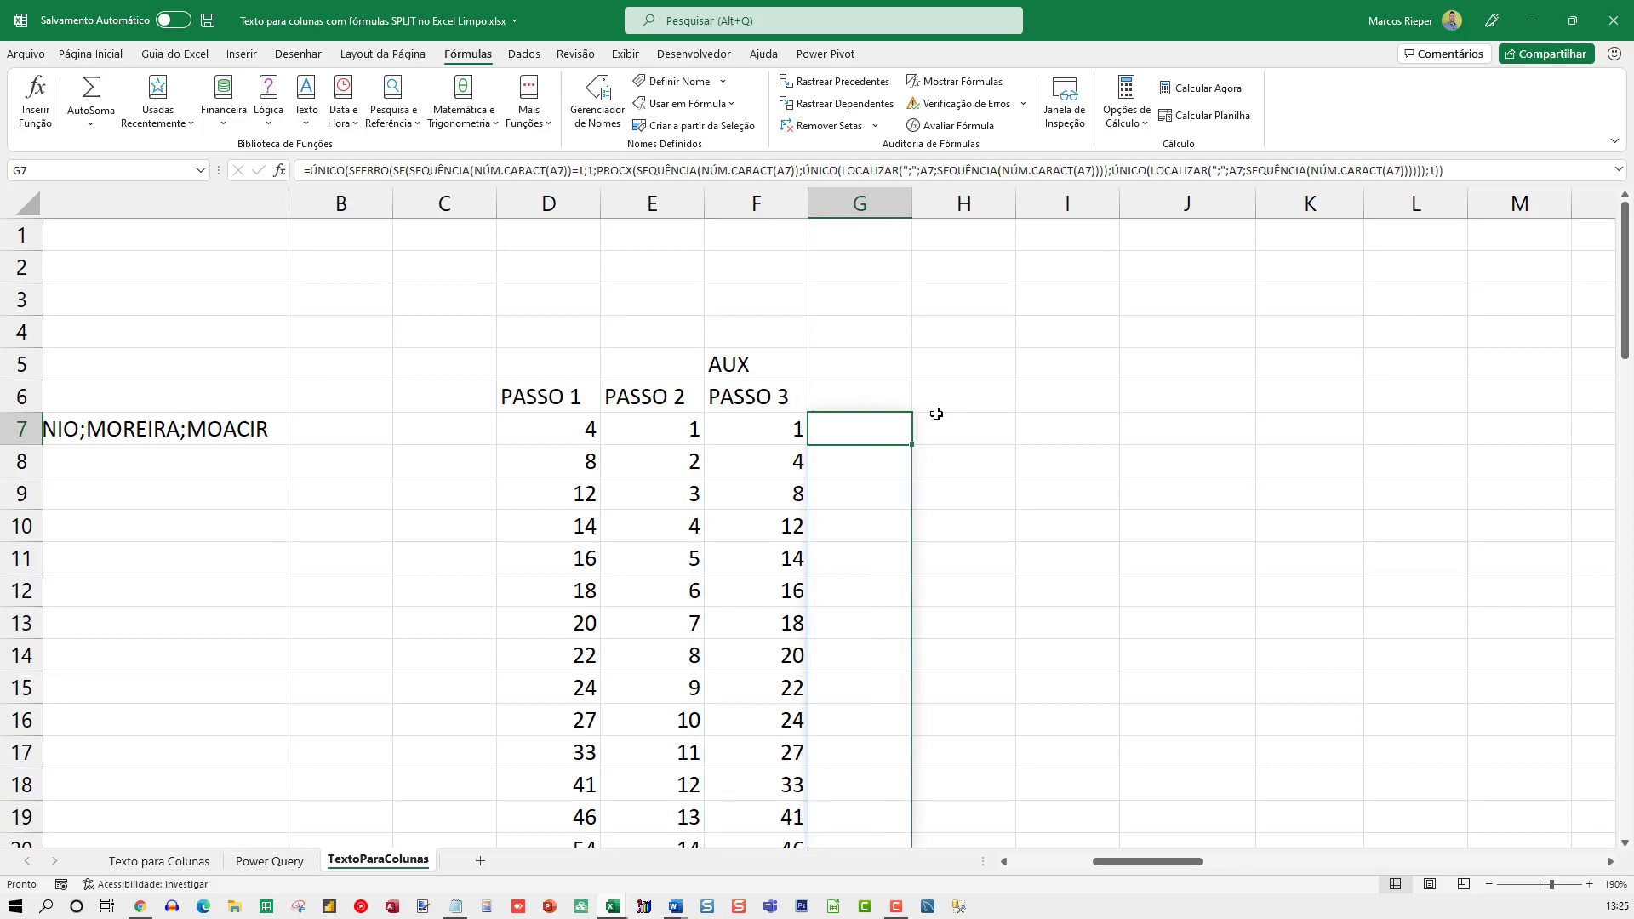
# Examine F7's formula argument by argument: the SE test E7#=1, its true value, the PROCX lookup and return arrays, and the SEERRO wrapper
pyautogui.click(776, 430)
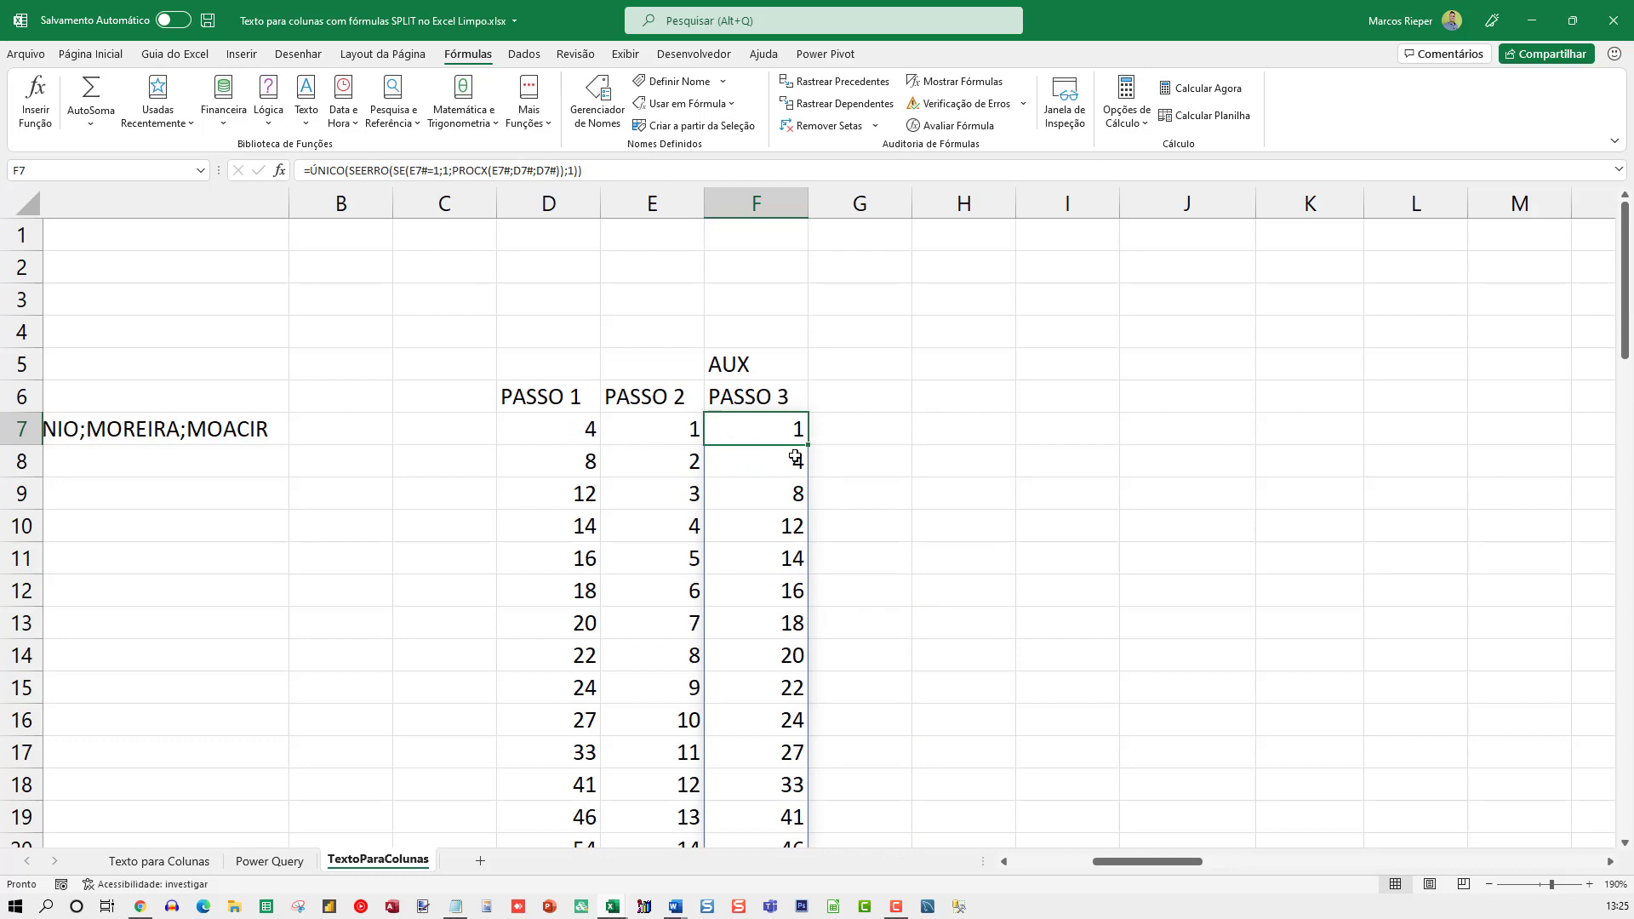
pyautogui.press('F2')
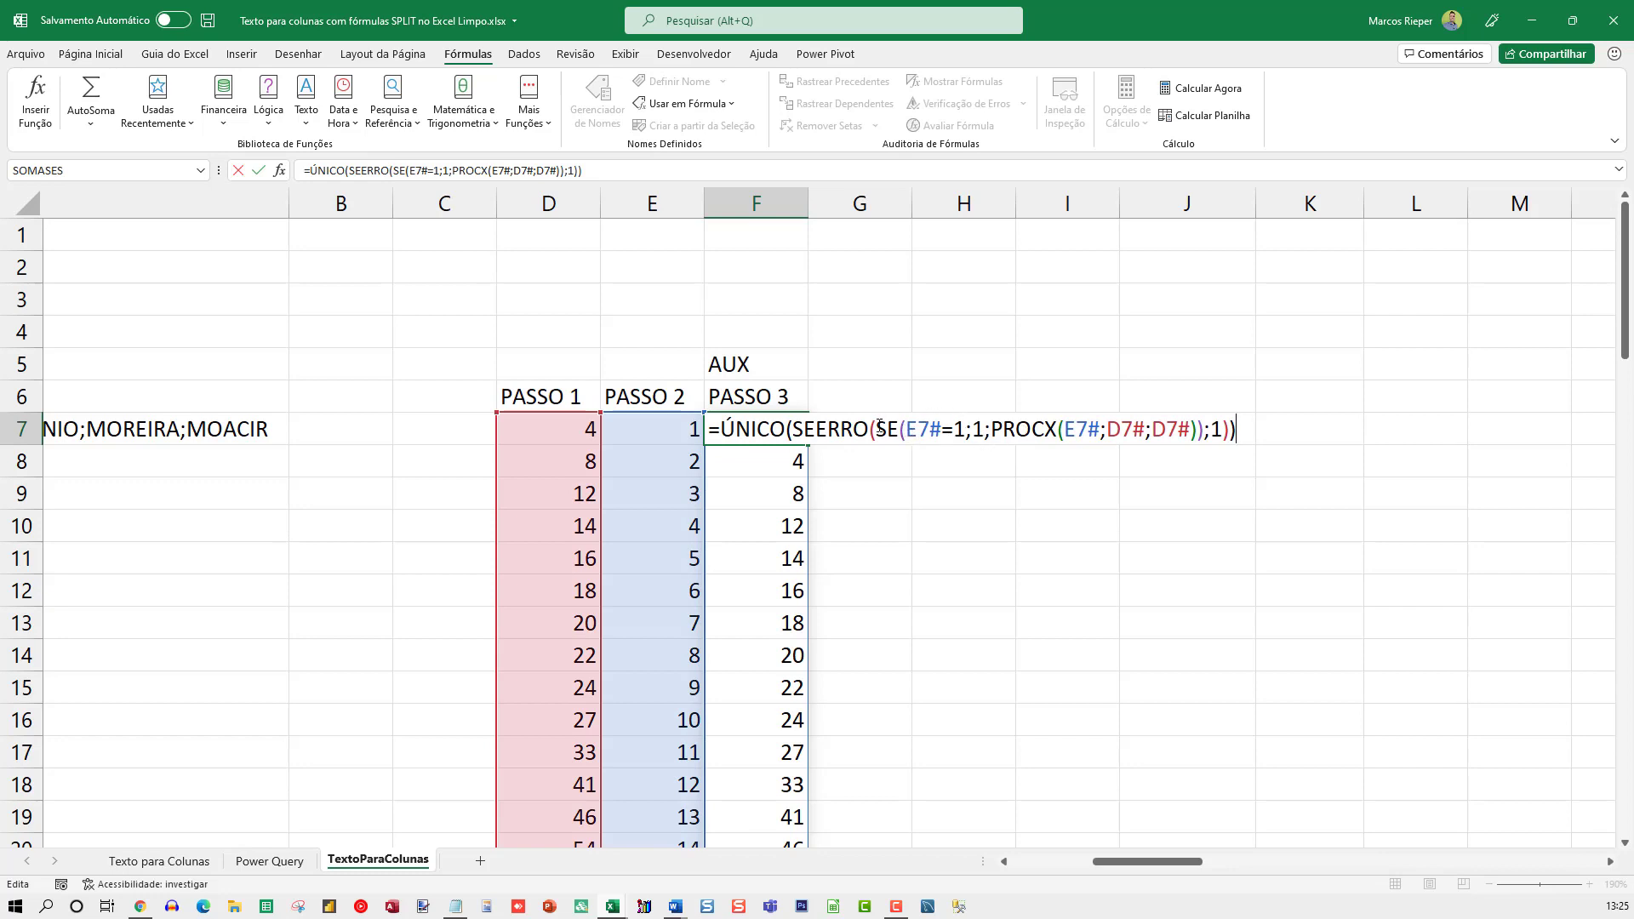
pyautogui.moveTo(940, 428); pyautogui.dragTo(906, 429)
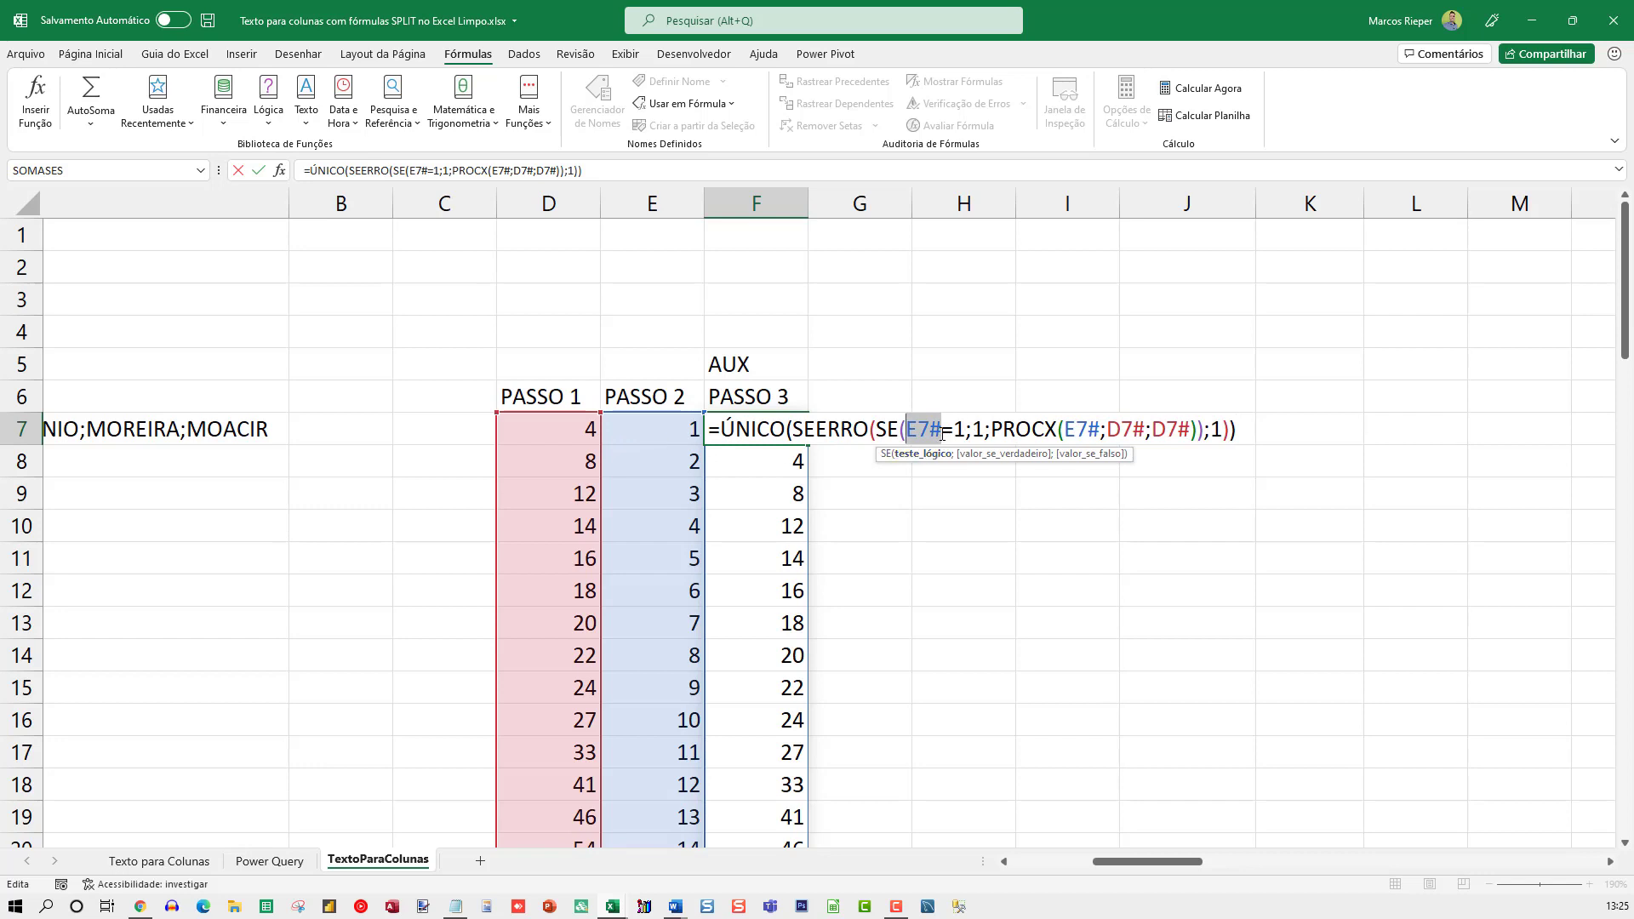
pyautogui.click(978, 429)
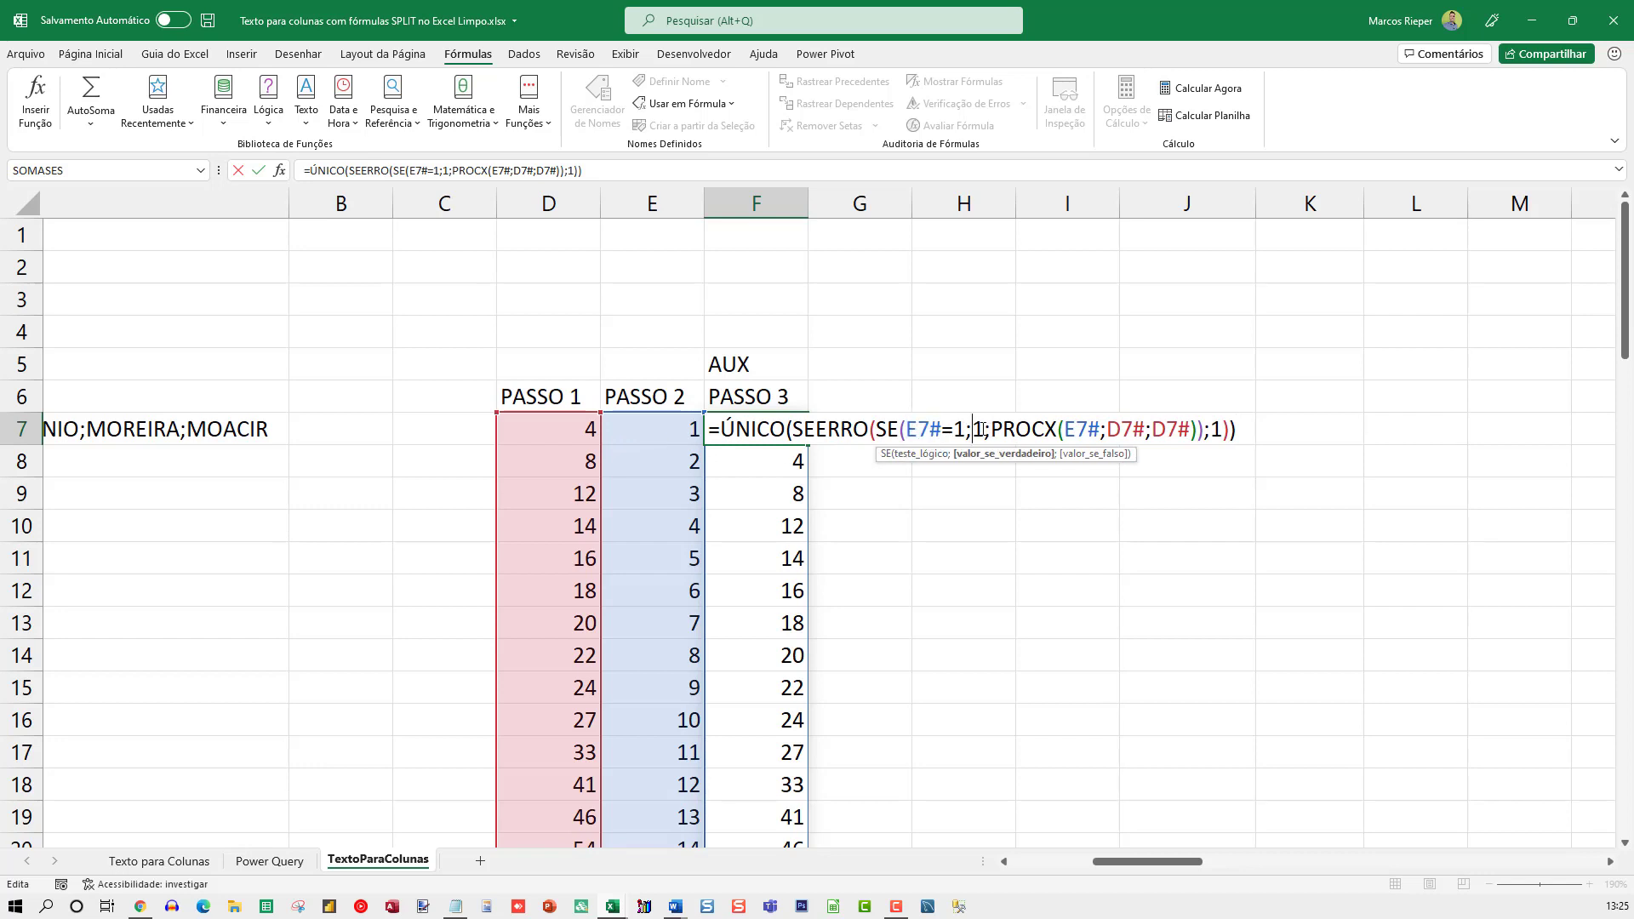
pyautogui.moveTo(980, 429); pyautogui.dragTo(1201, 429)
pyautogui.moveTo(1101, 428); pyautogui.dragTo(1063, 429)
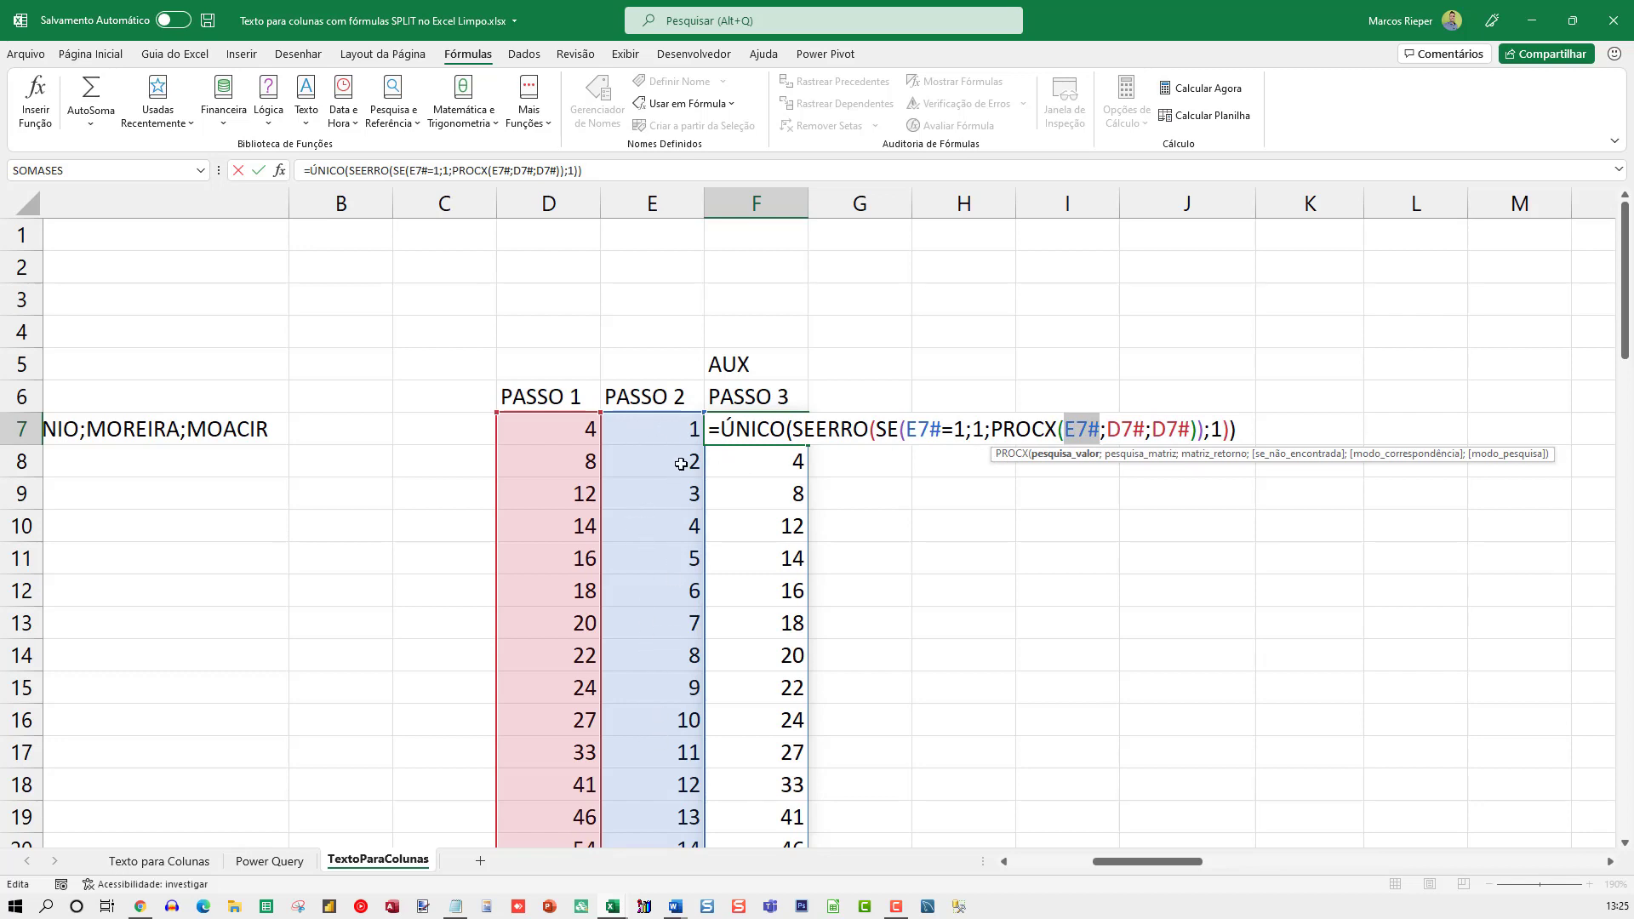
pyautogui.doubleClick(1114, 427)
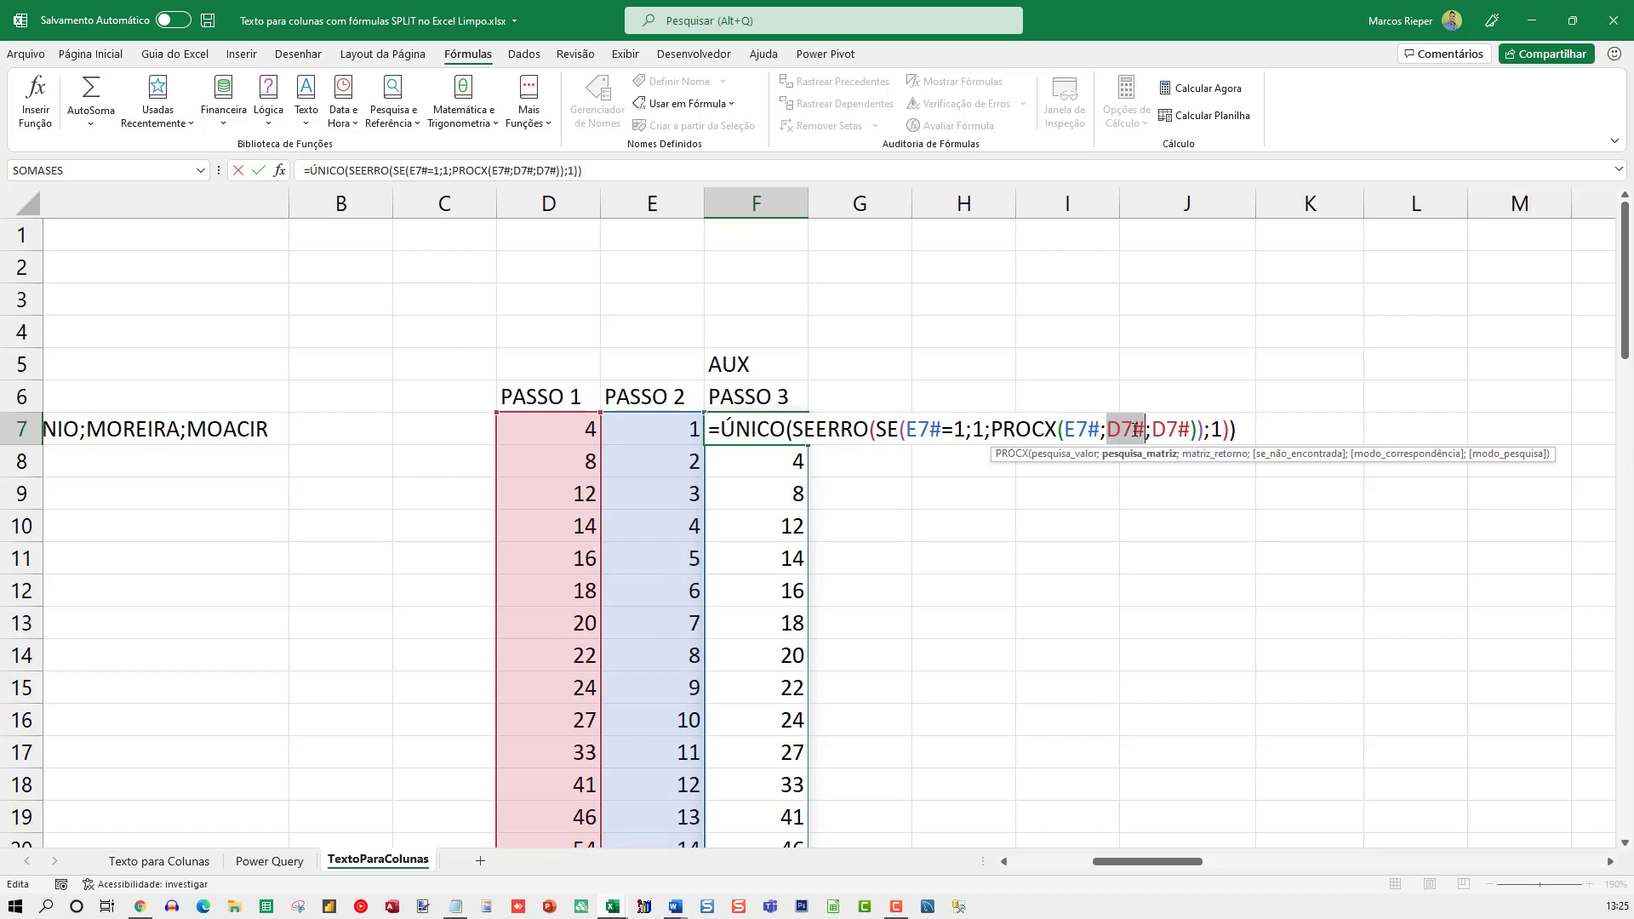
pyautogui.click(1134, 428)
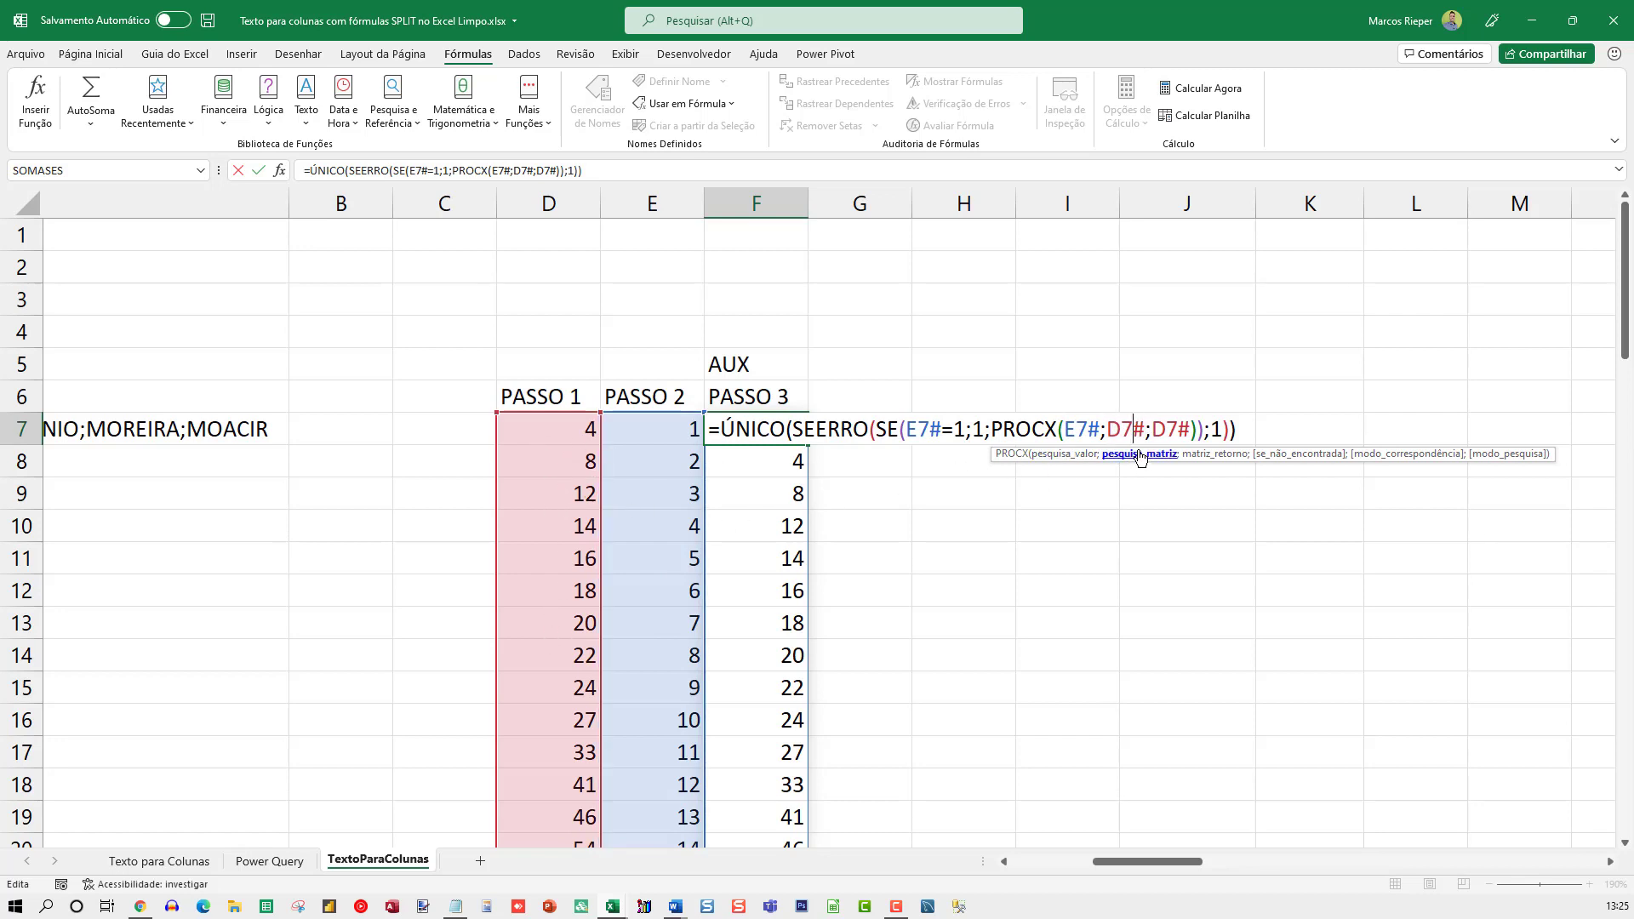
pyautogui.click(1173, 428)
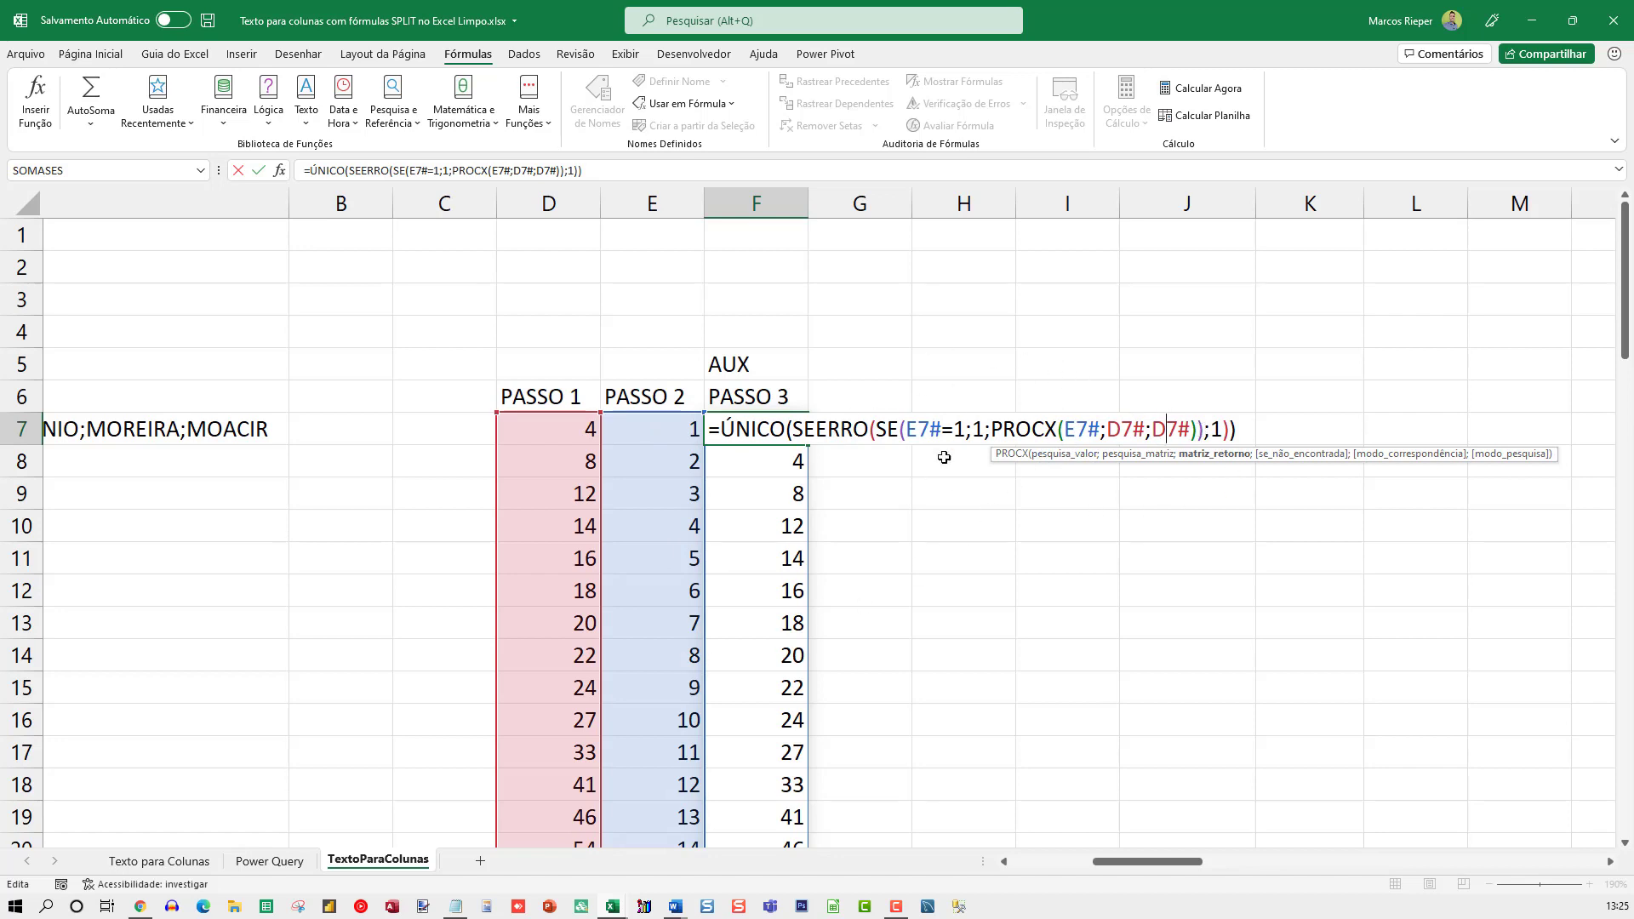
pyautogui.moveTo(905, 429); pyautogui.dragTo(985, 430)
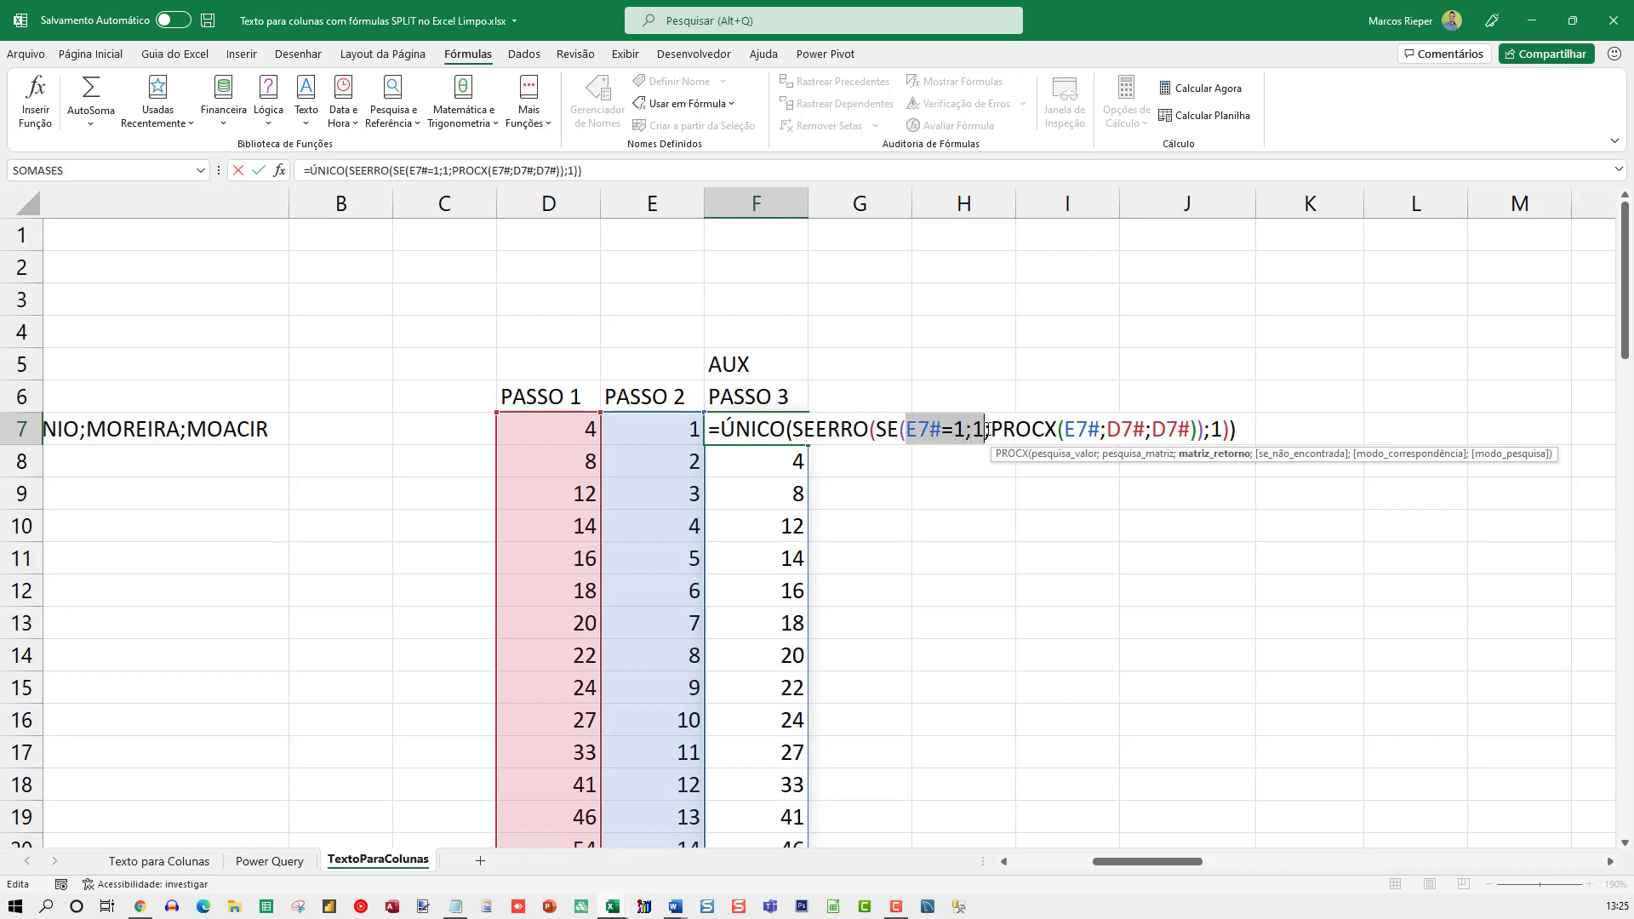
pyautogui.click(840, 430)
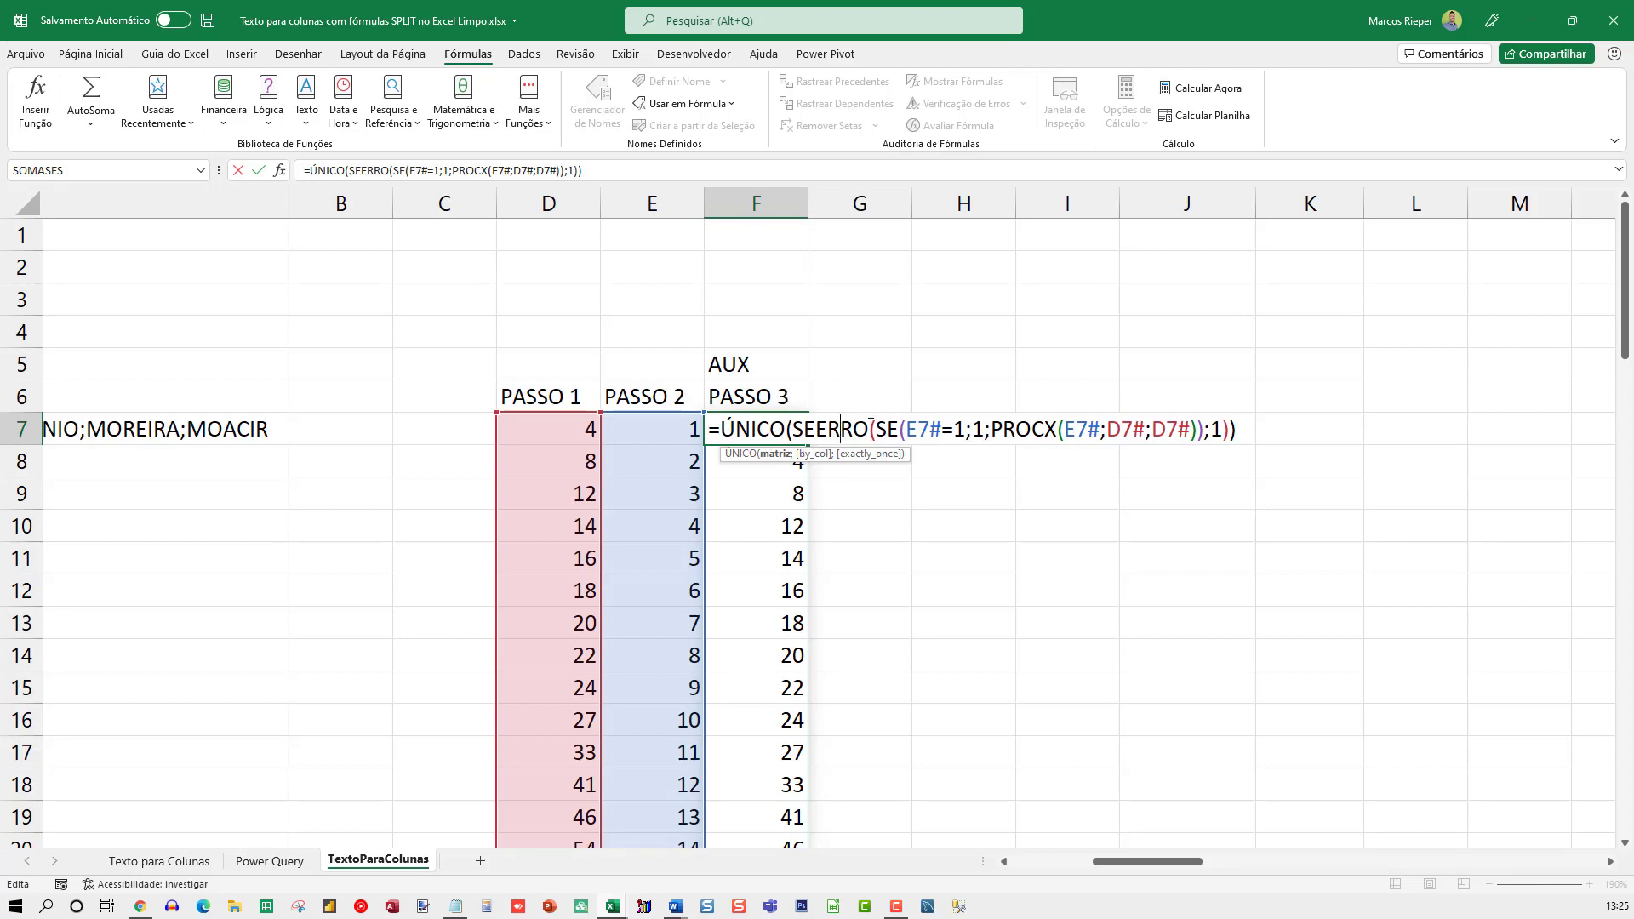
# Evaluate only PROCX(E7#;D7#;D7#) inside F7's formula, undo the evaluation, recheck the E7# arguments, and leave the formula unedited
pyautogui.moveTo(992, 429); pyautogui.dragTo(1204, 429)
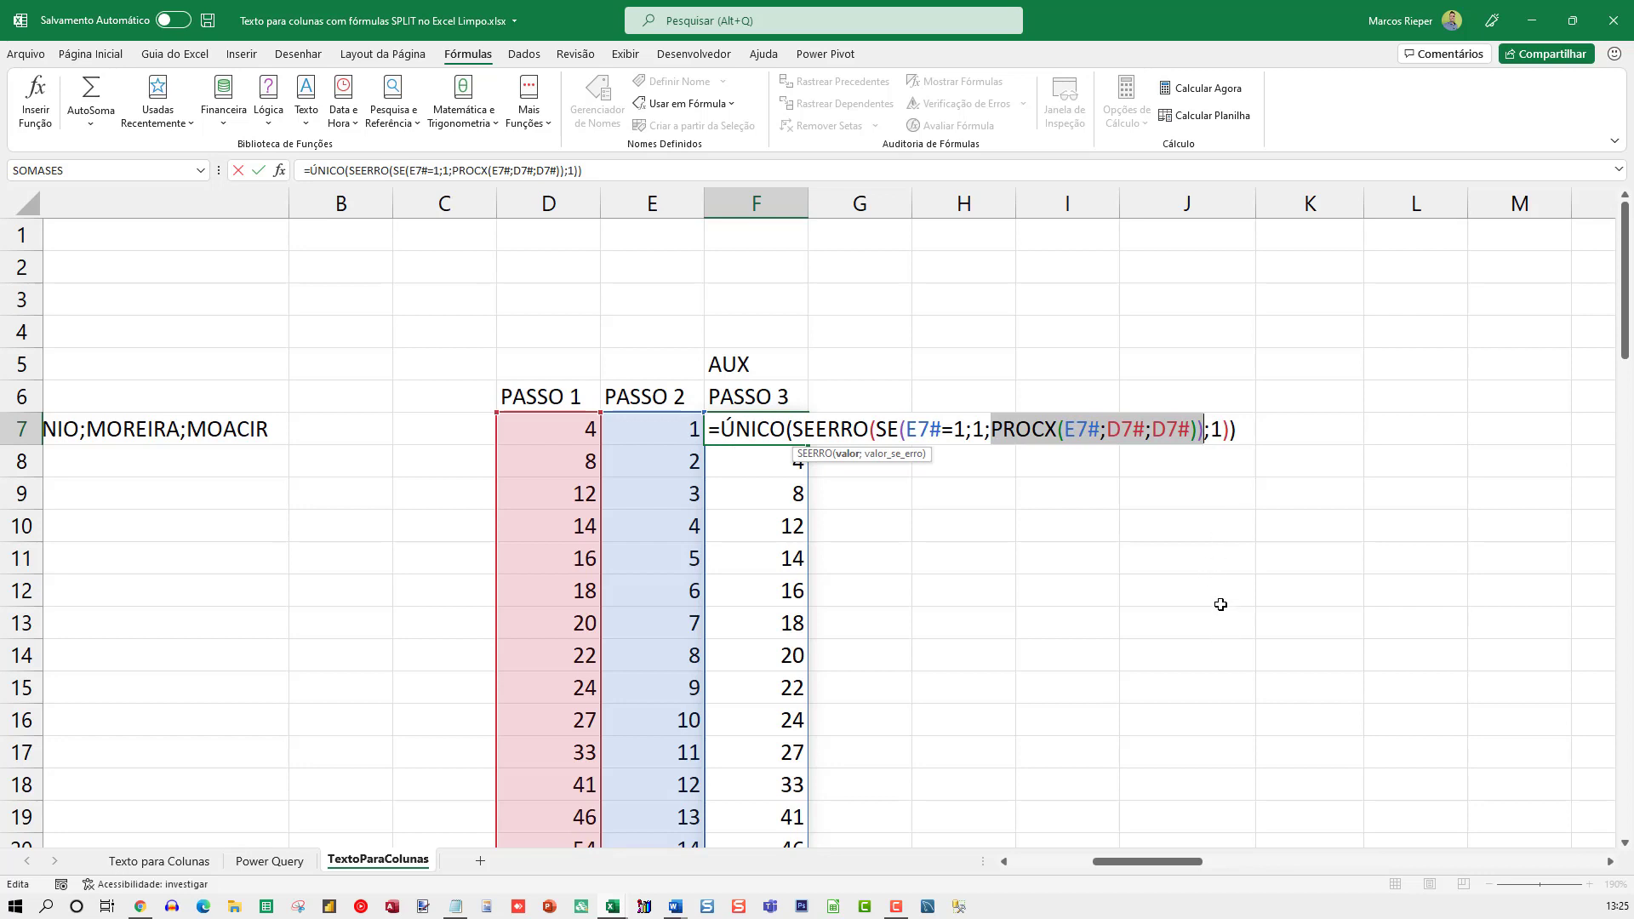
pyautogui.hotkey('shift', 'Left')
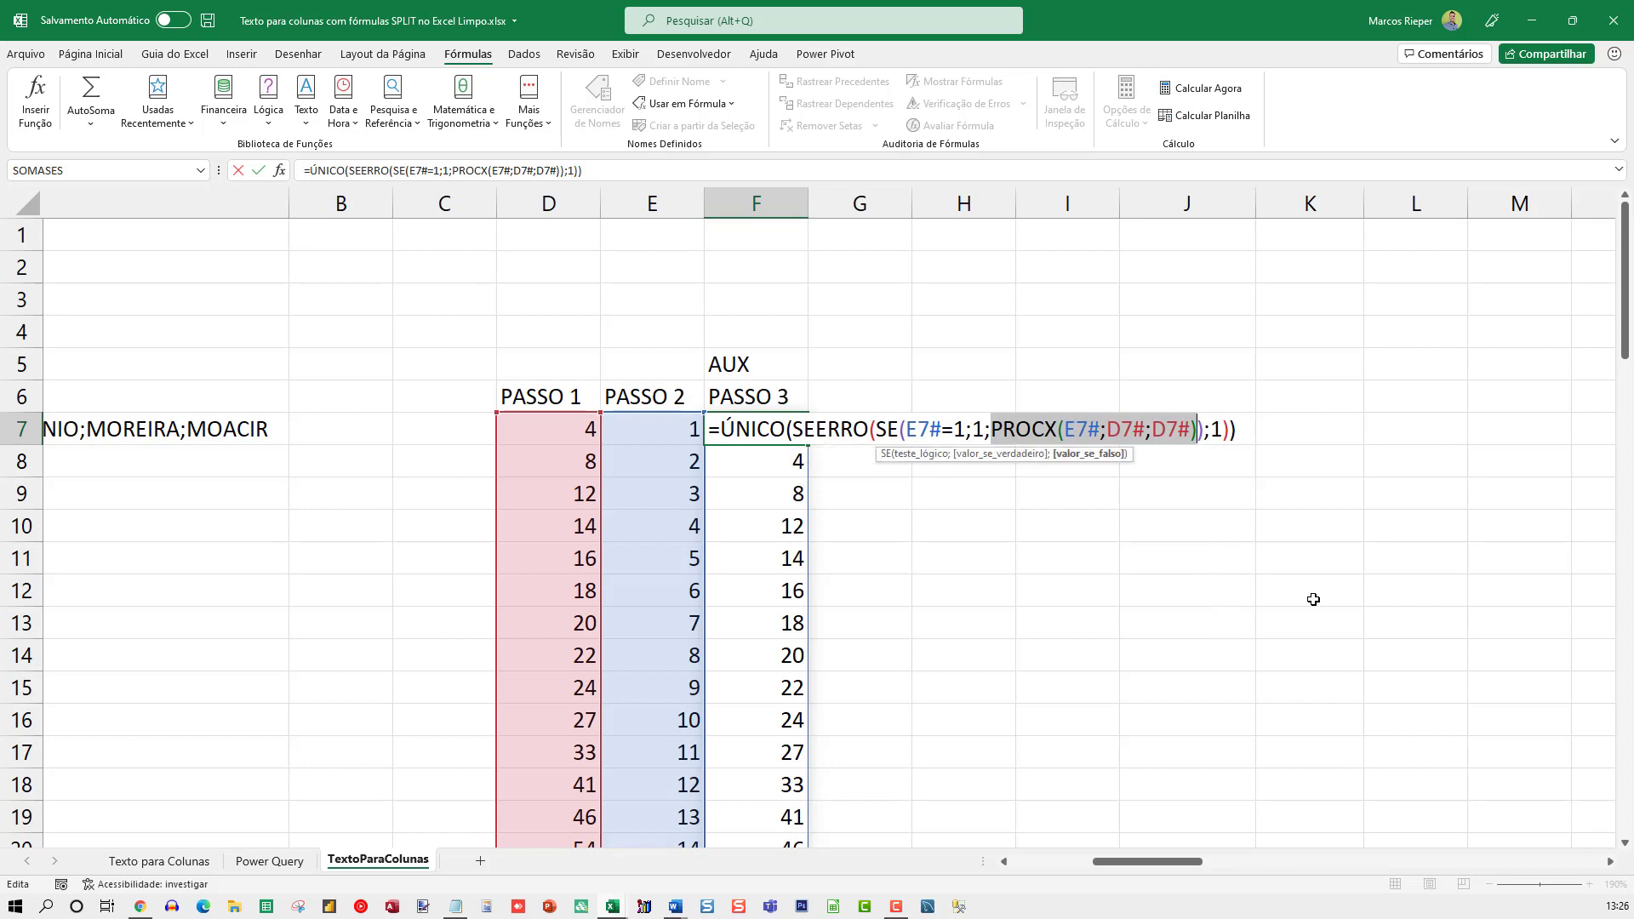
pyautogui.press('F9')
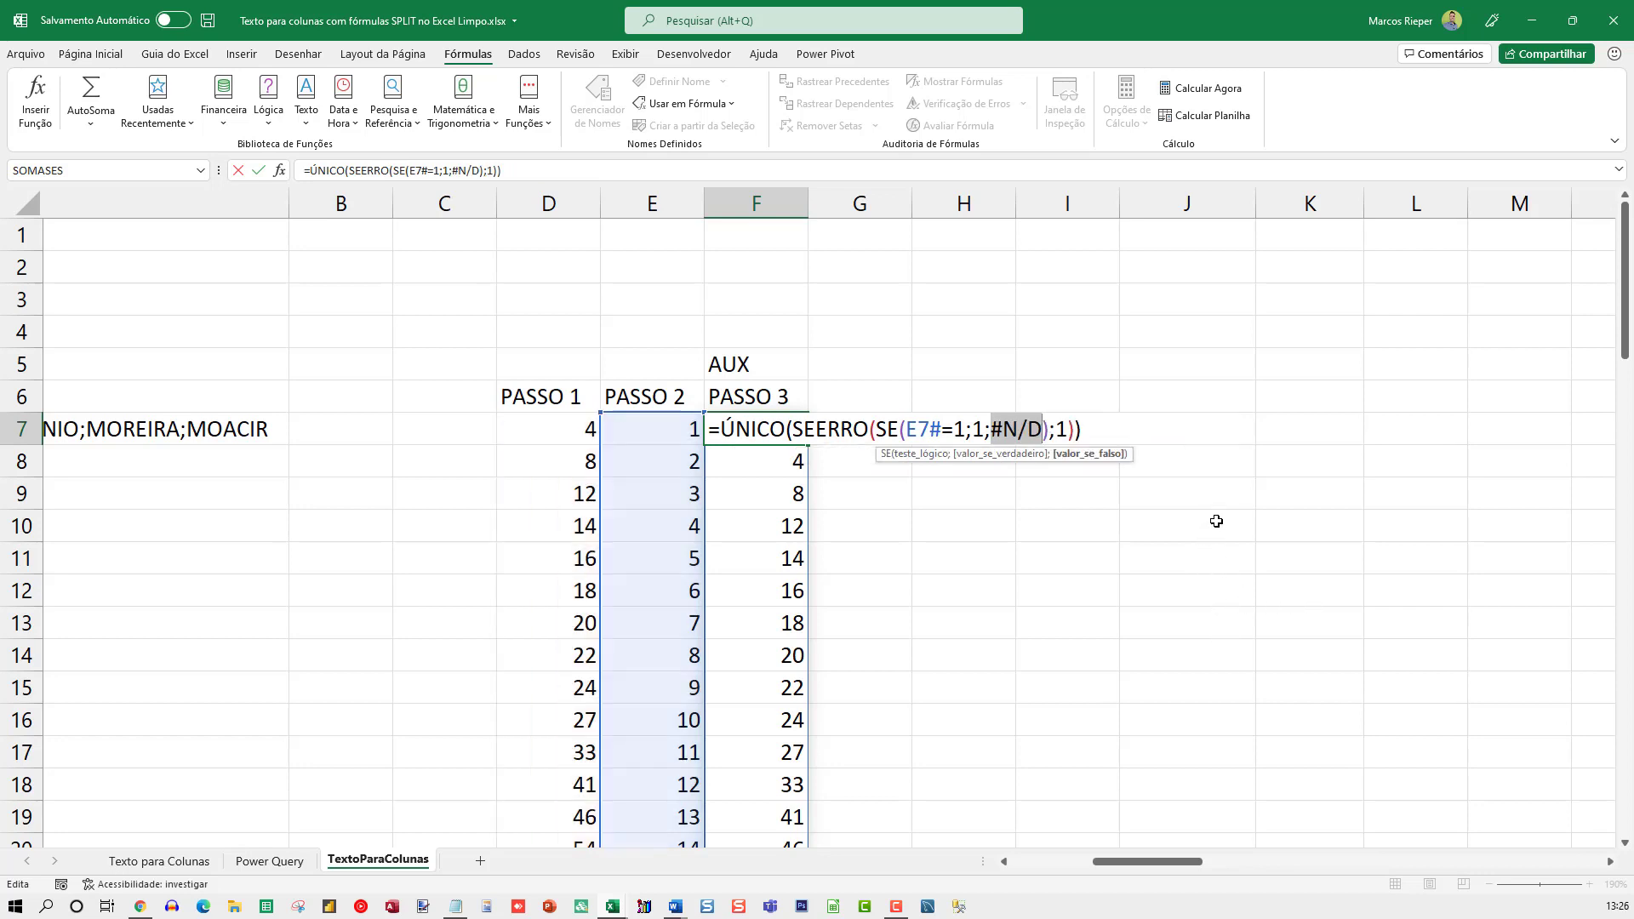
pyautogui.hotkey('ctrl', 'z')
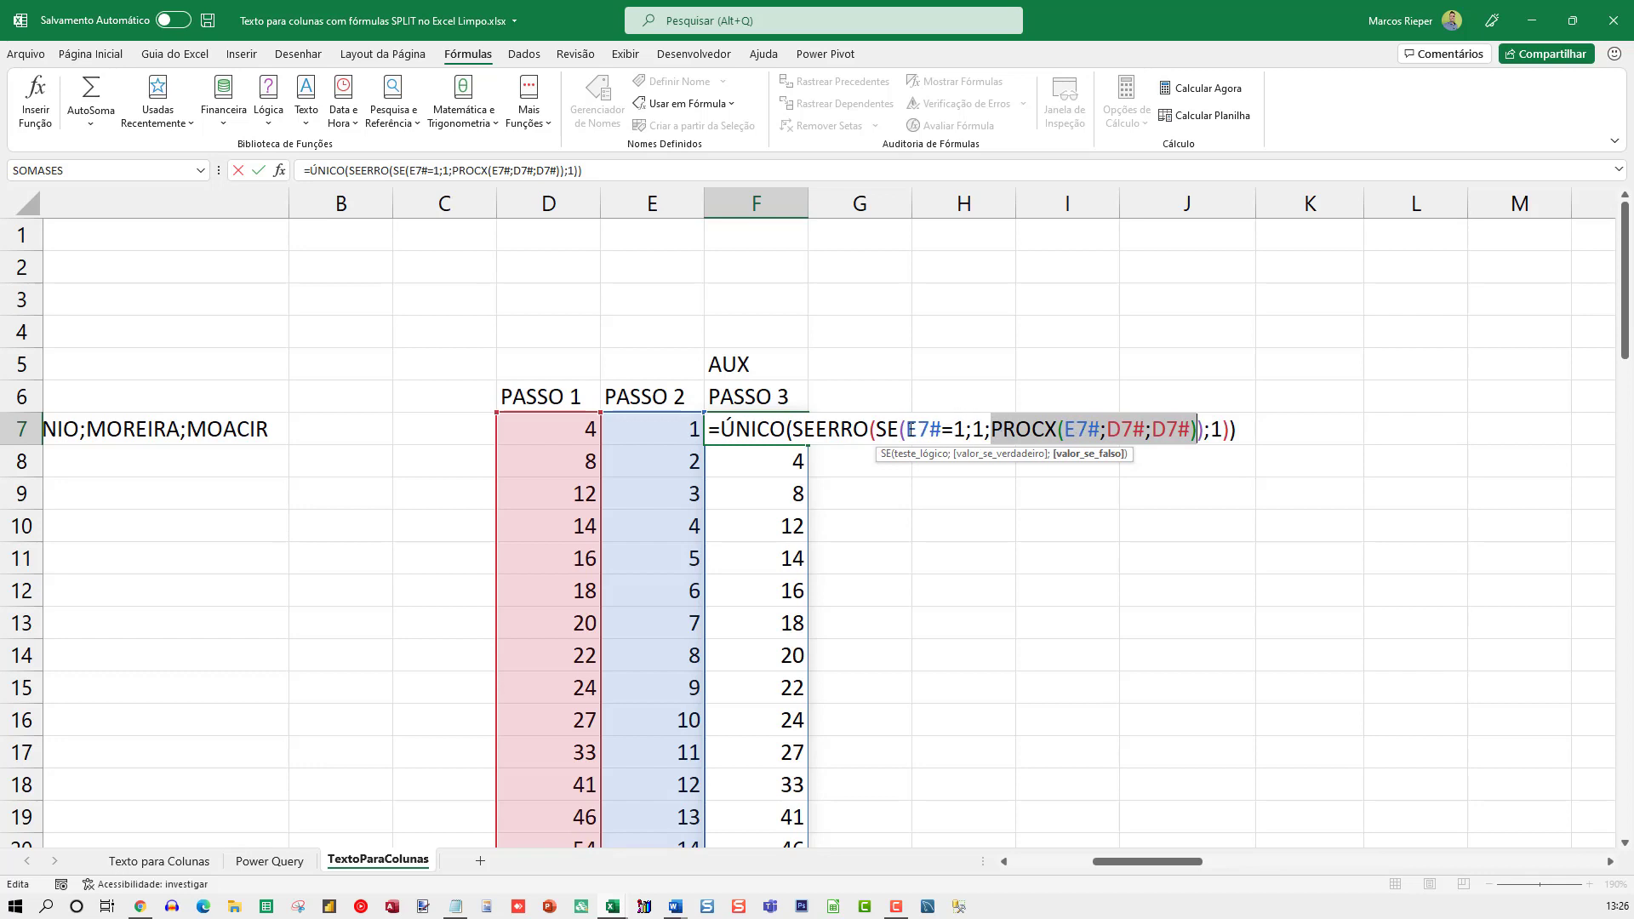
pyautogui.moveTo(905, 429); pyautogui.dragTo(941, 429)
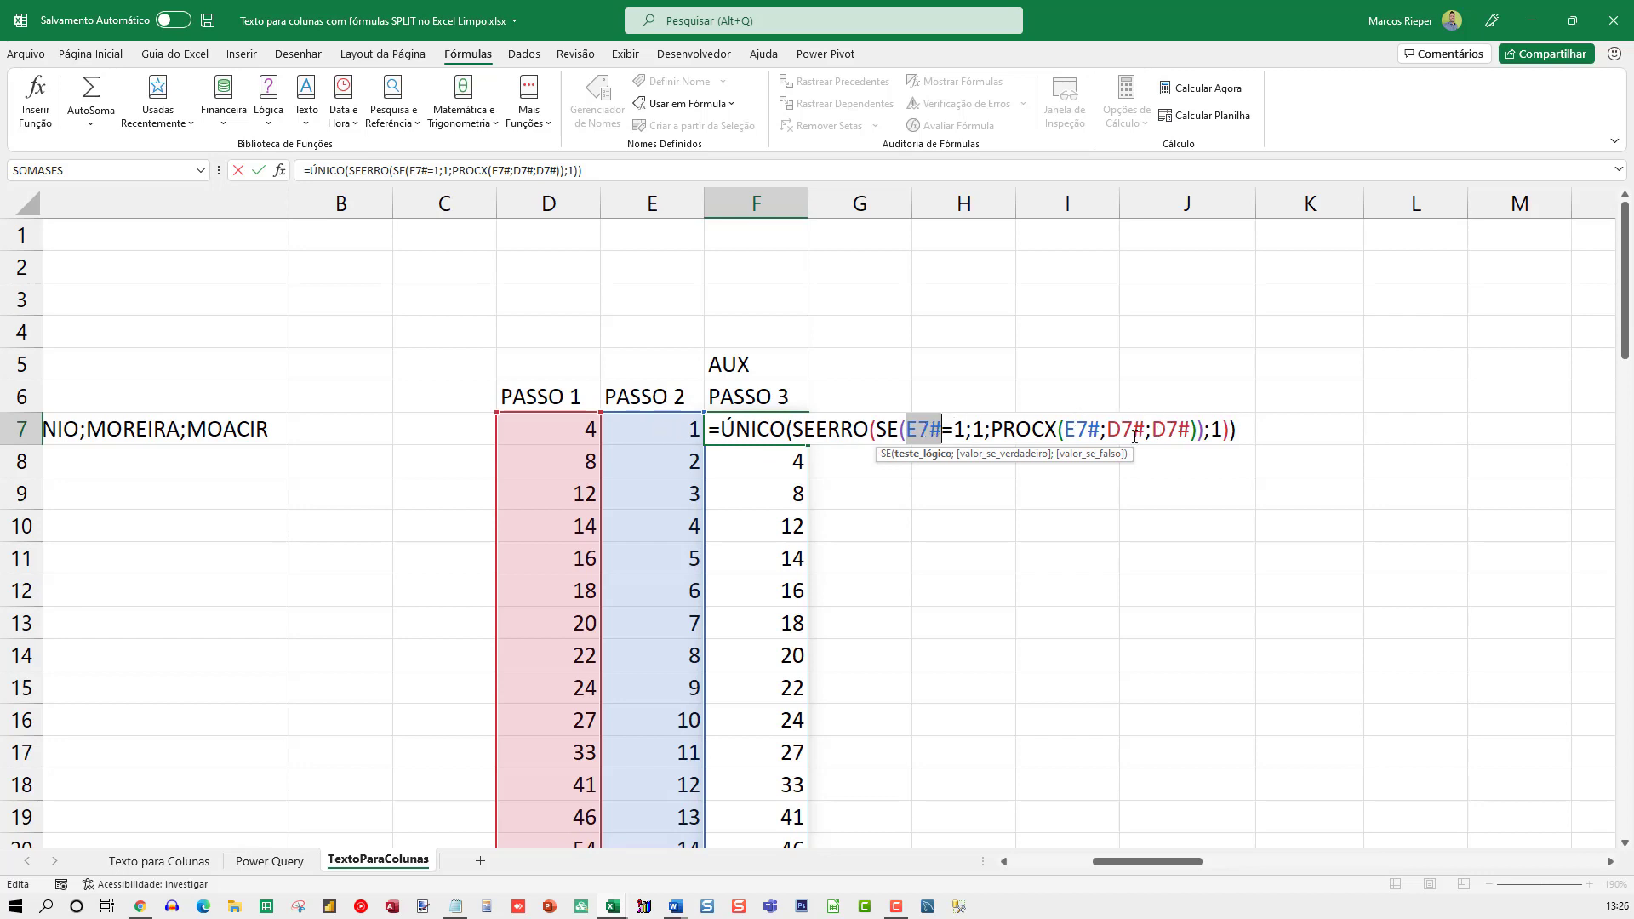
pyautogui.click(1088, 429)
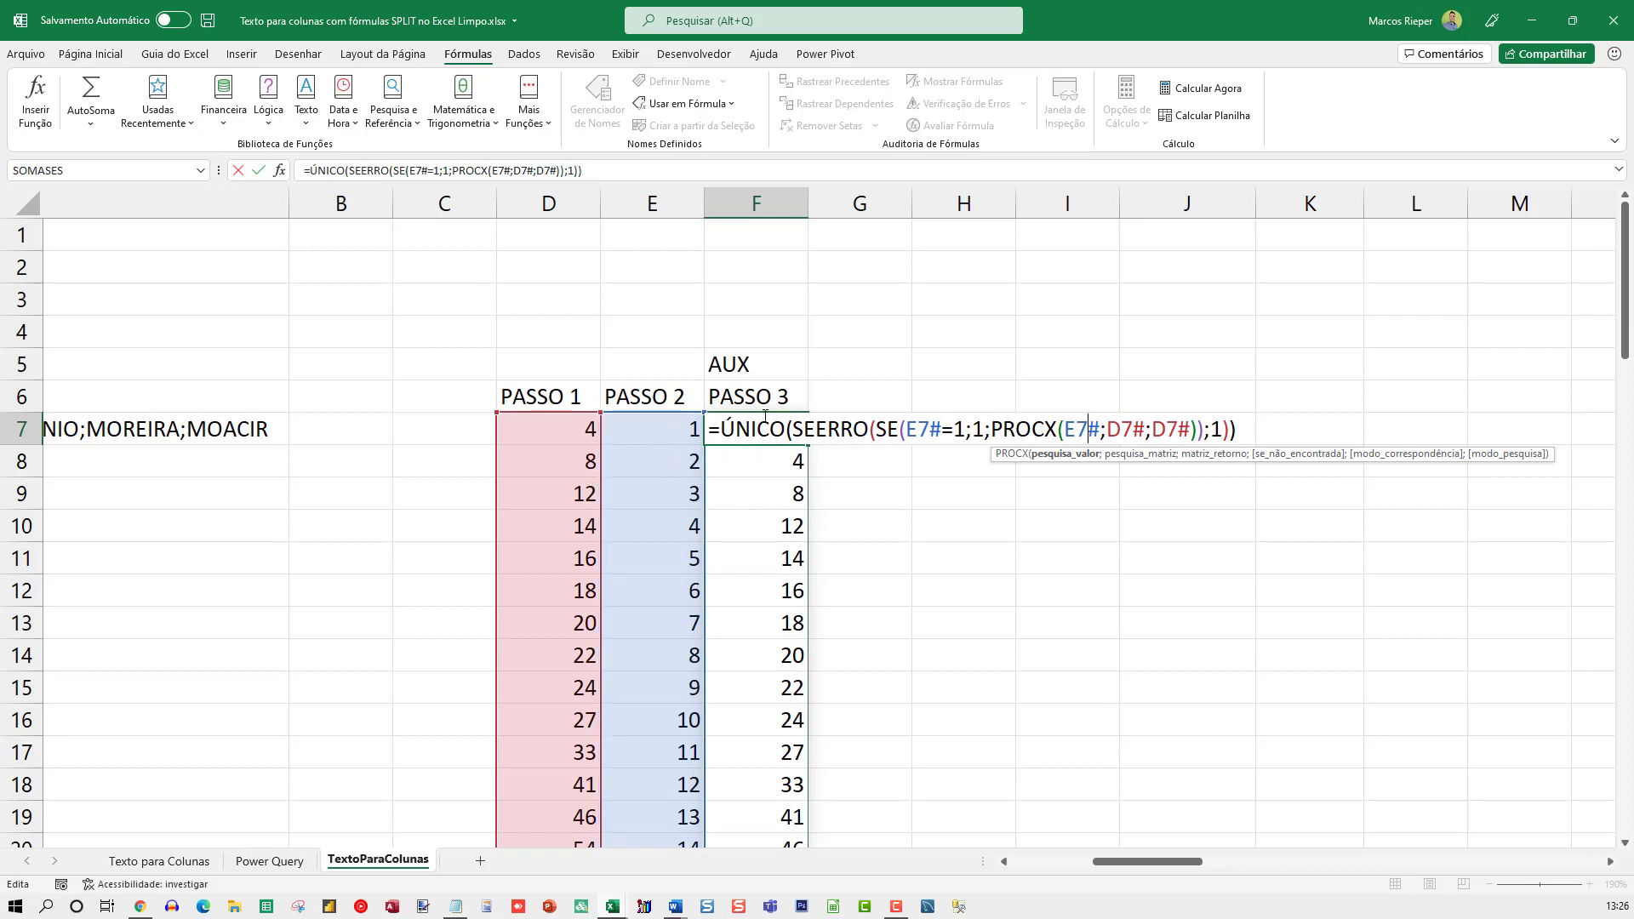
pyautogui.press('Escape')
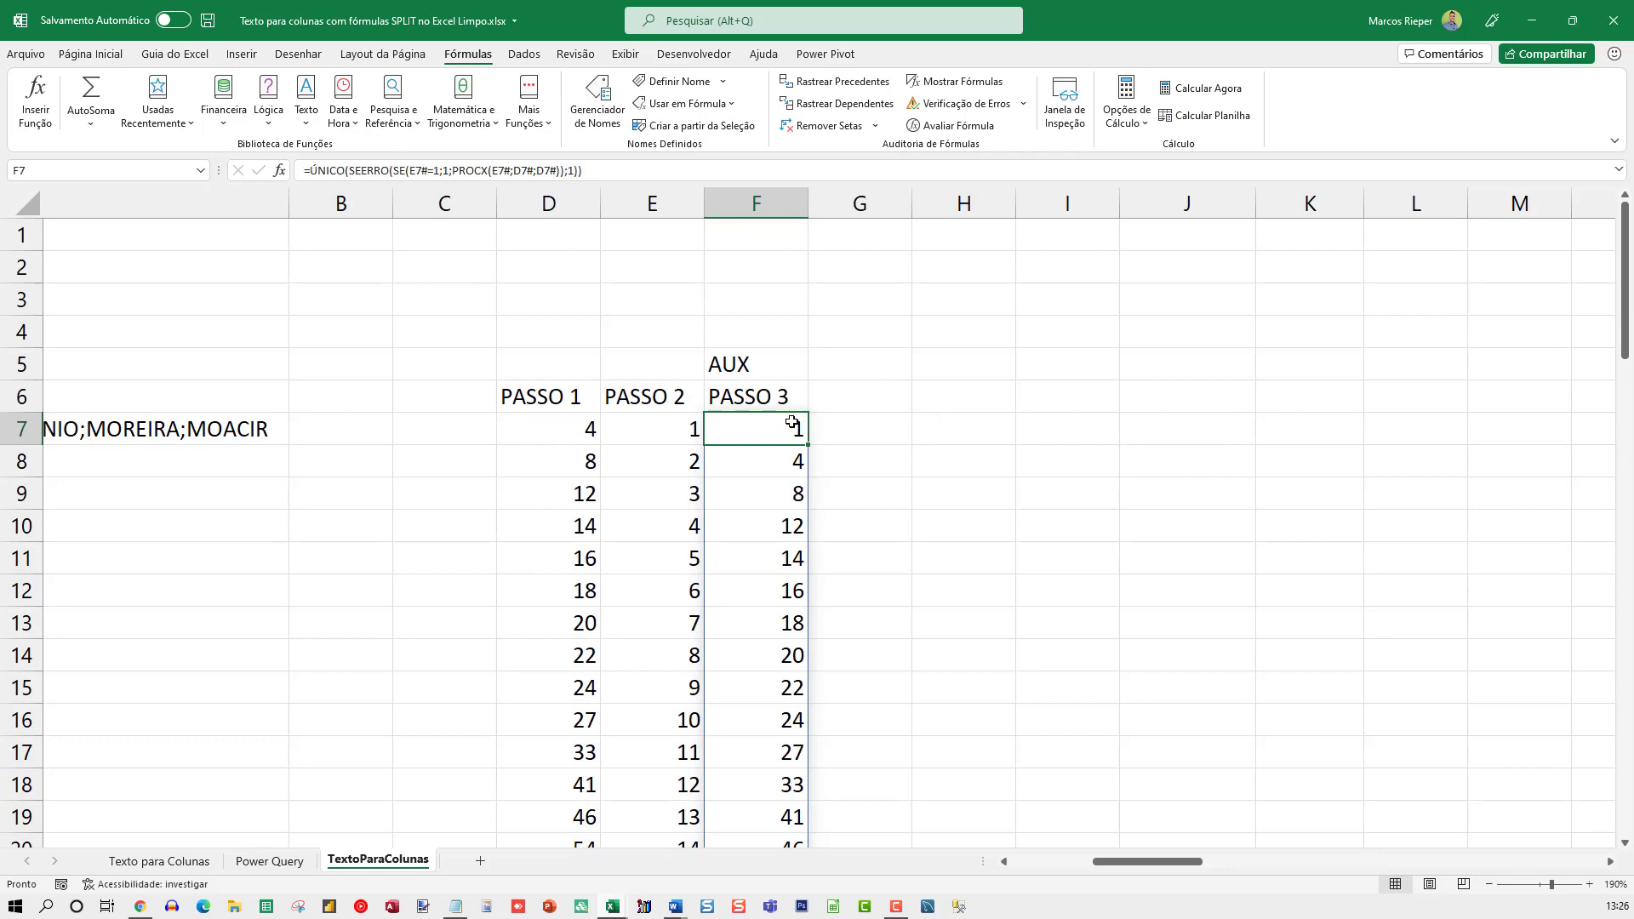
# Set the number format of the whole column G to Geral to reveal its hidden contents, and display G7's formula
pyautogui.click(848, 205)
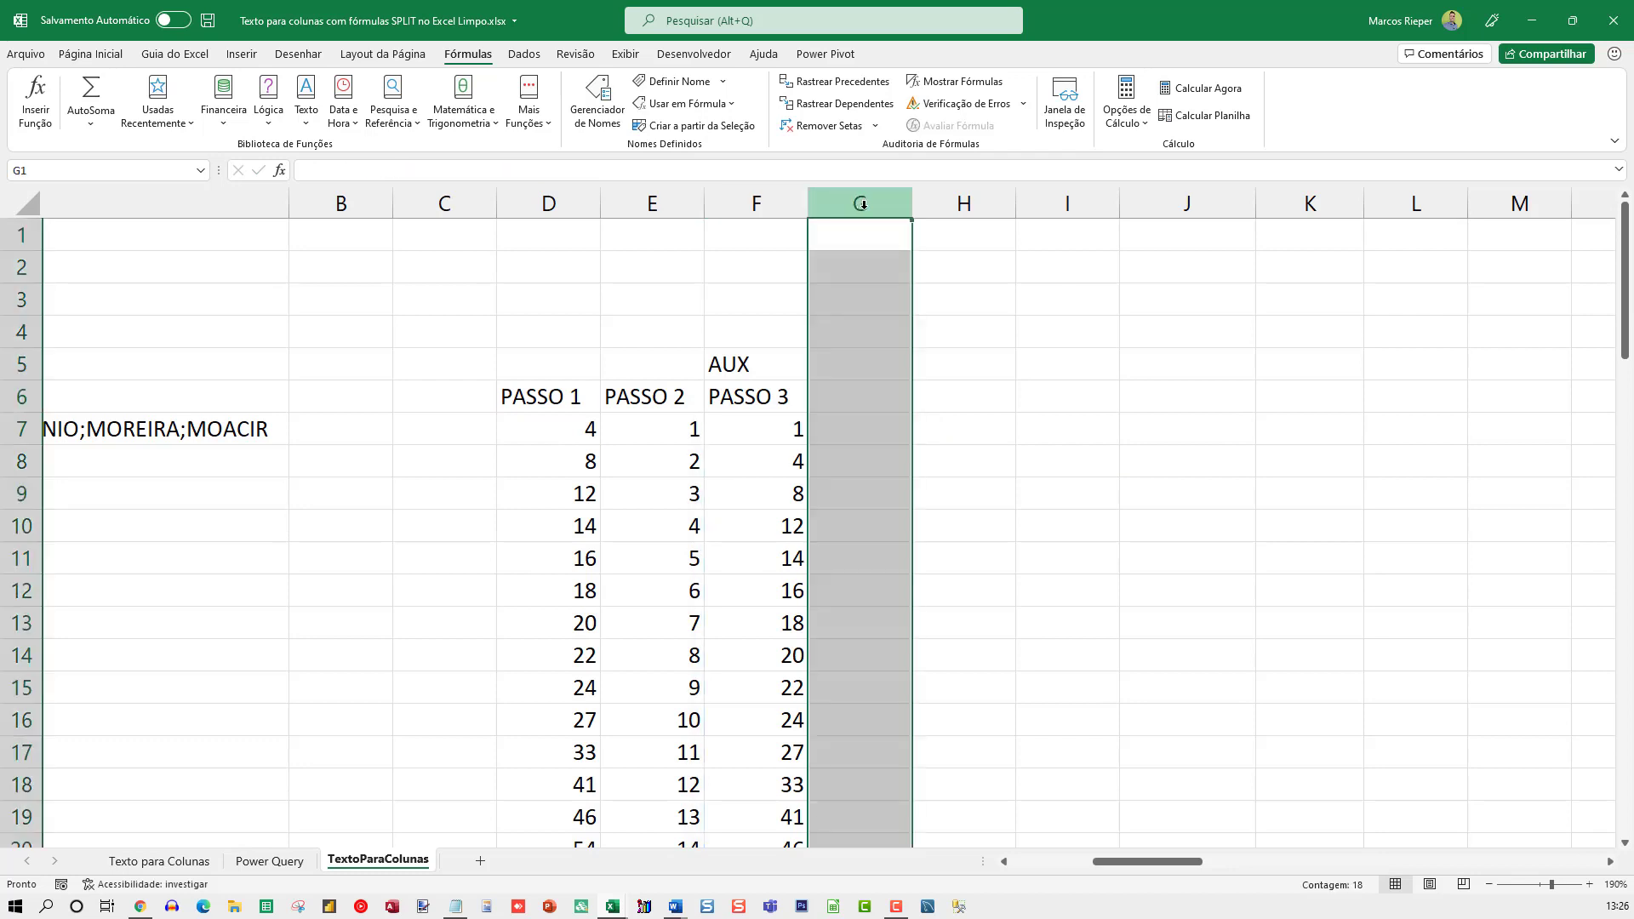
pyautogui.hotkey('ctrl', '1')
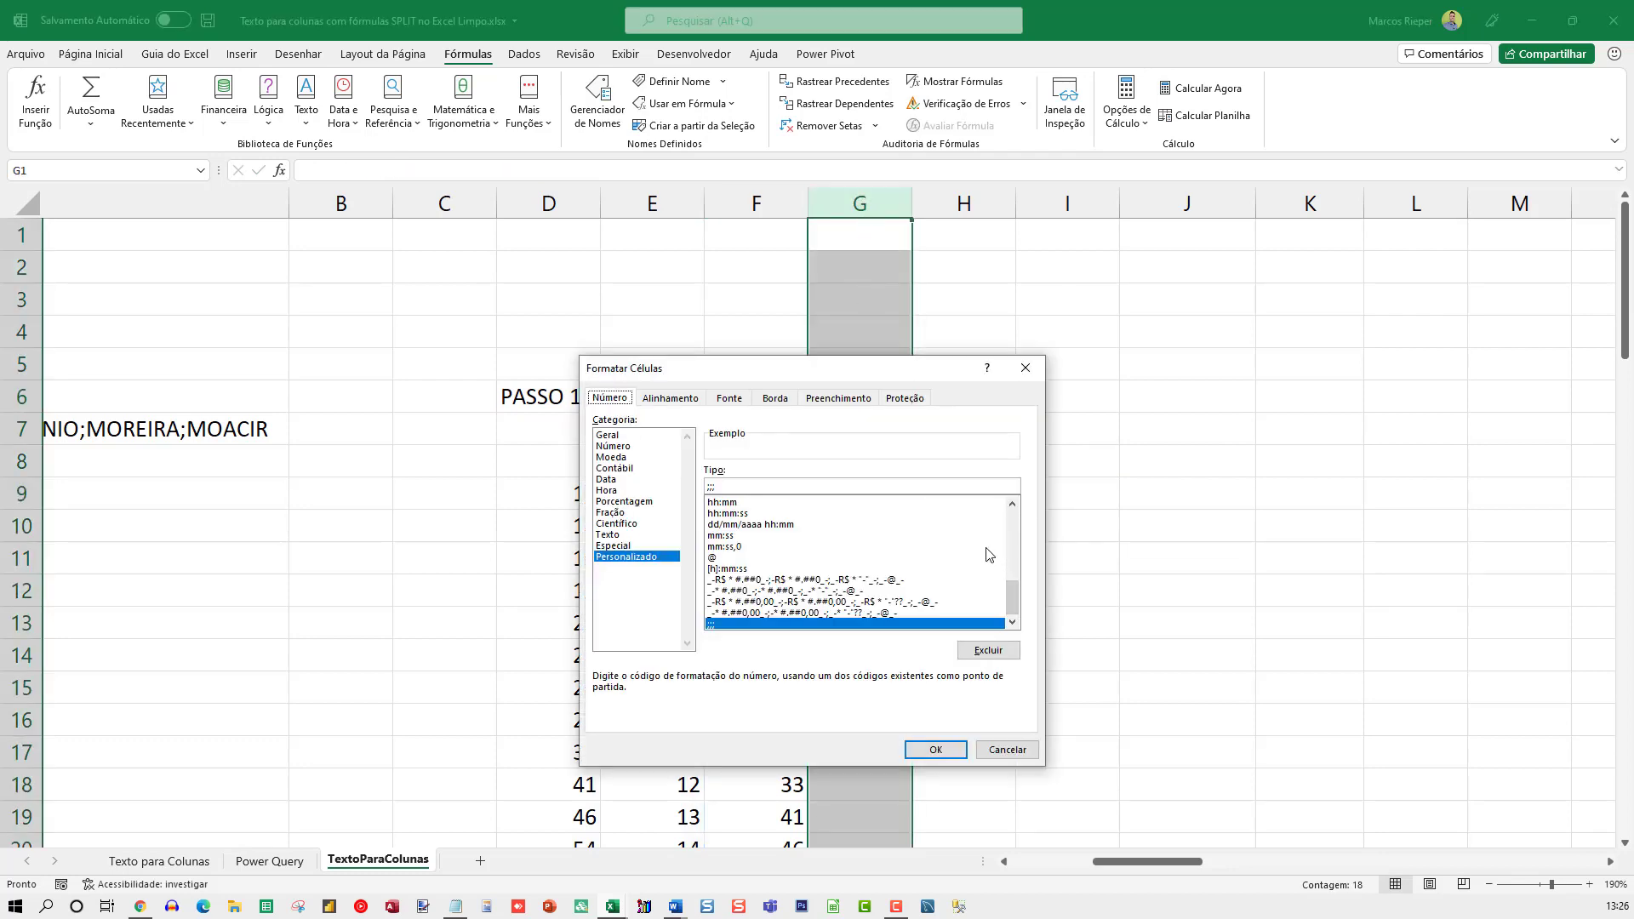
pyautogui.click(607, 436)
pyautogui.press('Return')
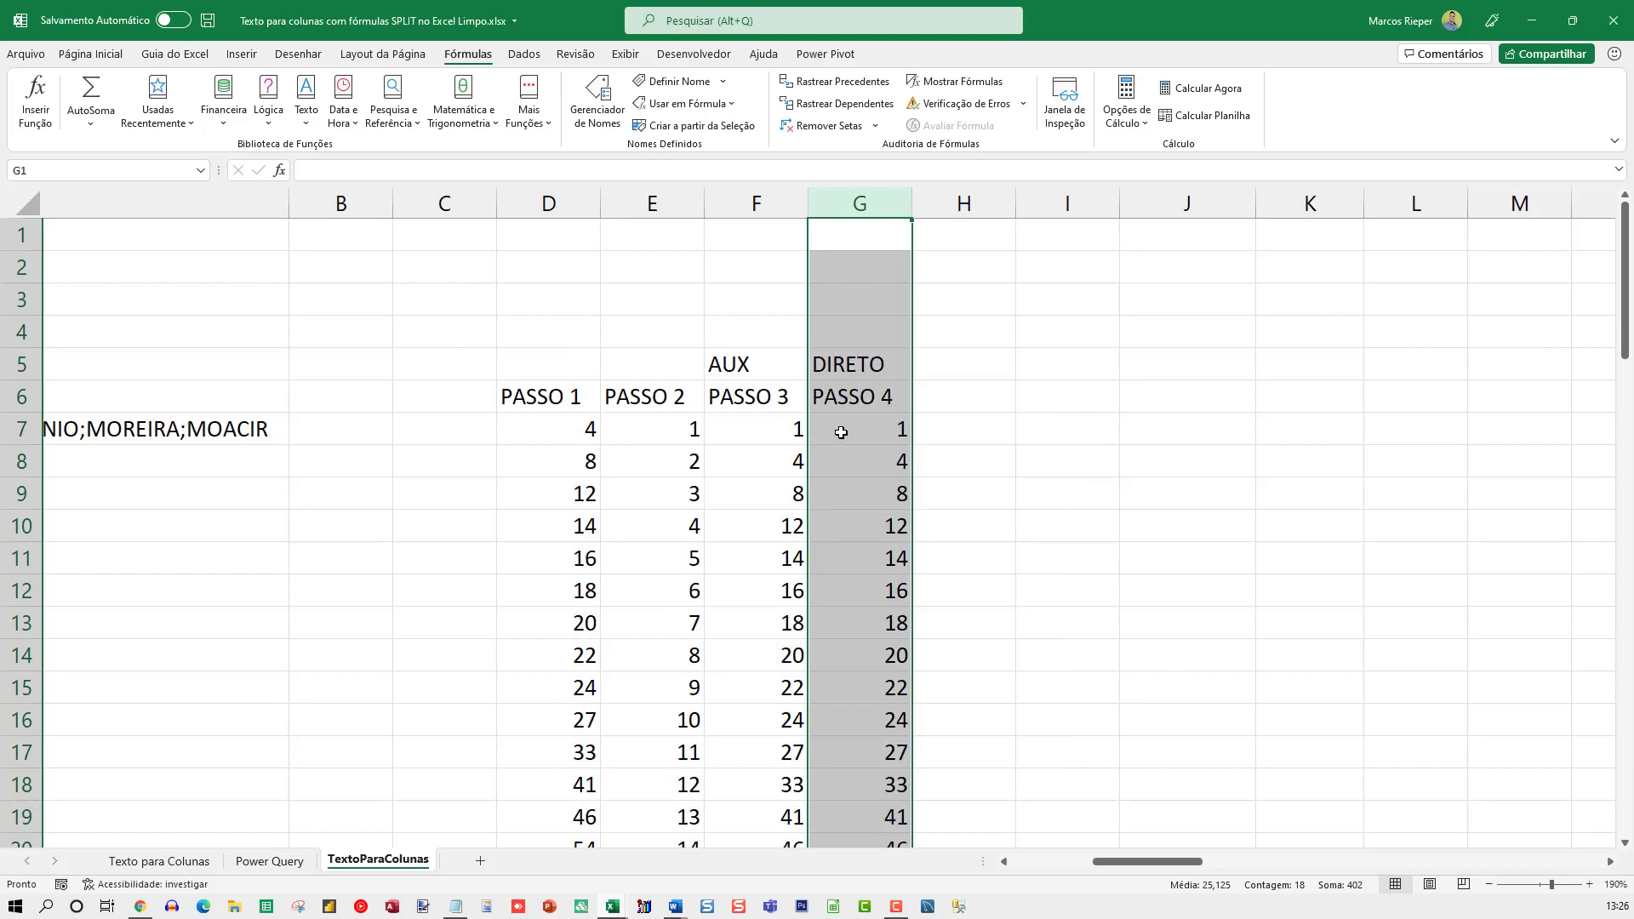
pyautogui.click(842, 430)
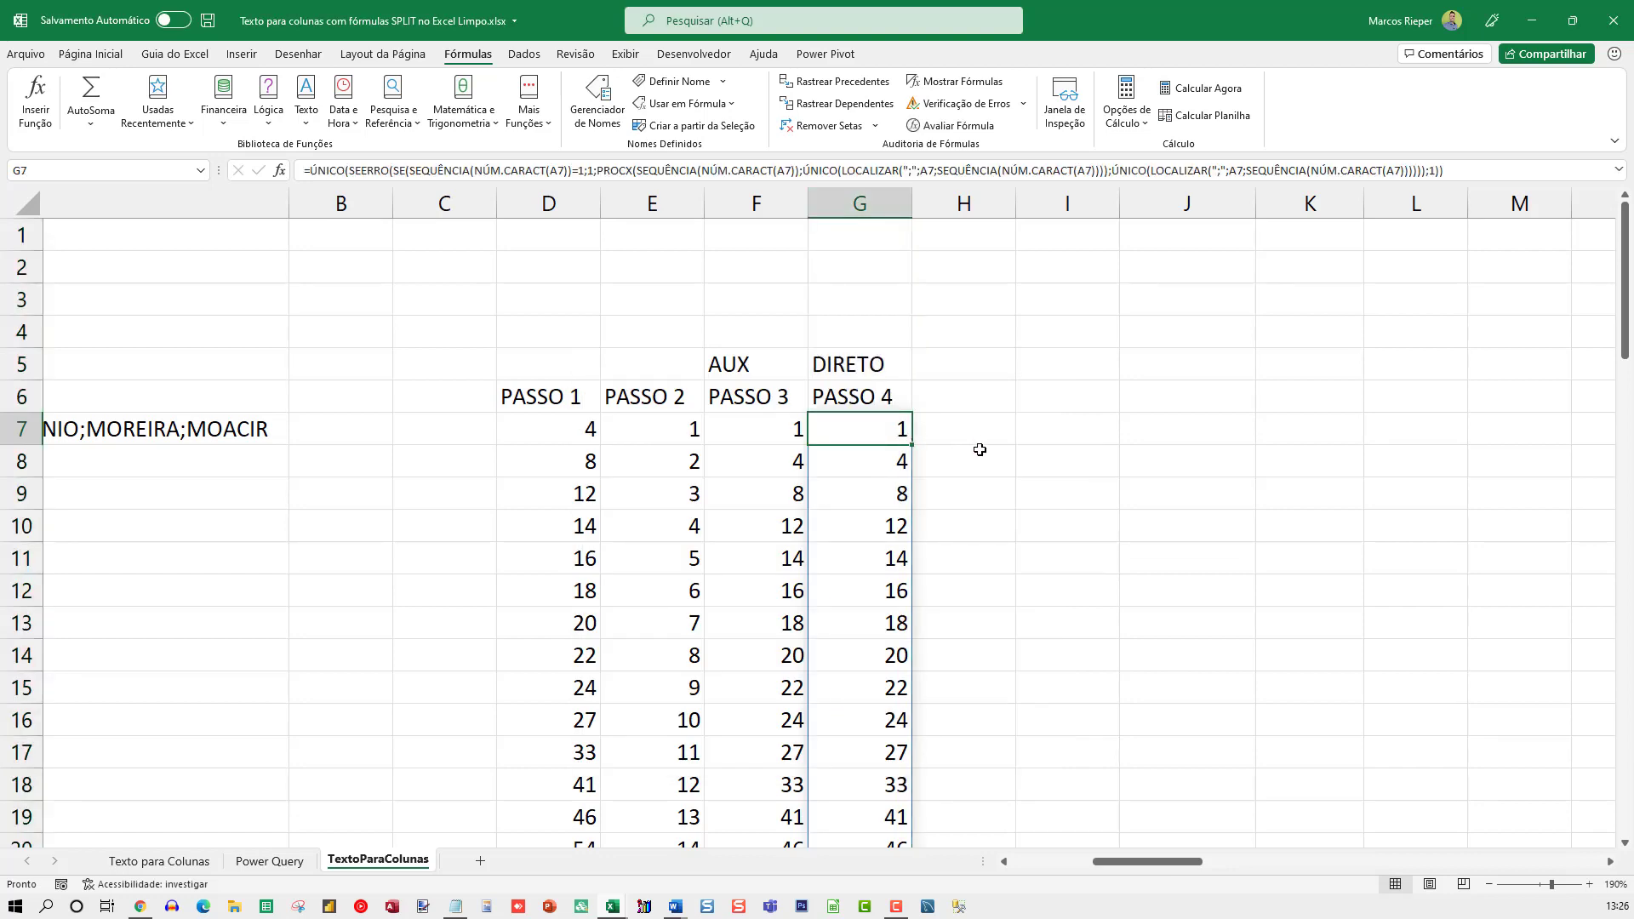
# Start an EXT.TEXTO formula in B7 to check its arguments, discard it, and return to F7
pyautogui.press('Left')
pyautogui.press('Left')
pyautogui.press('Left')
pyautogui.press('Left')
pyautogui.press('Left')
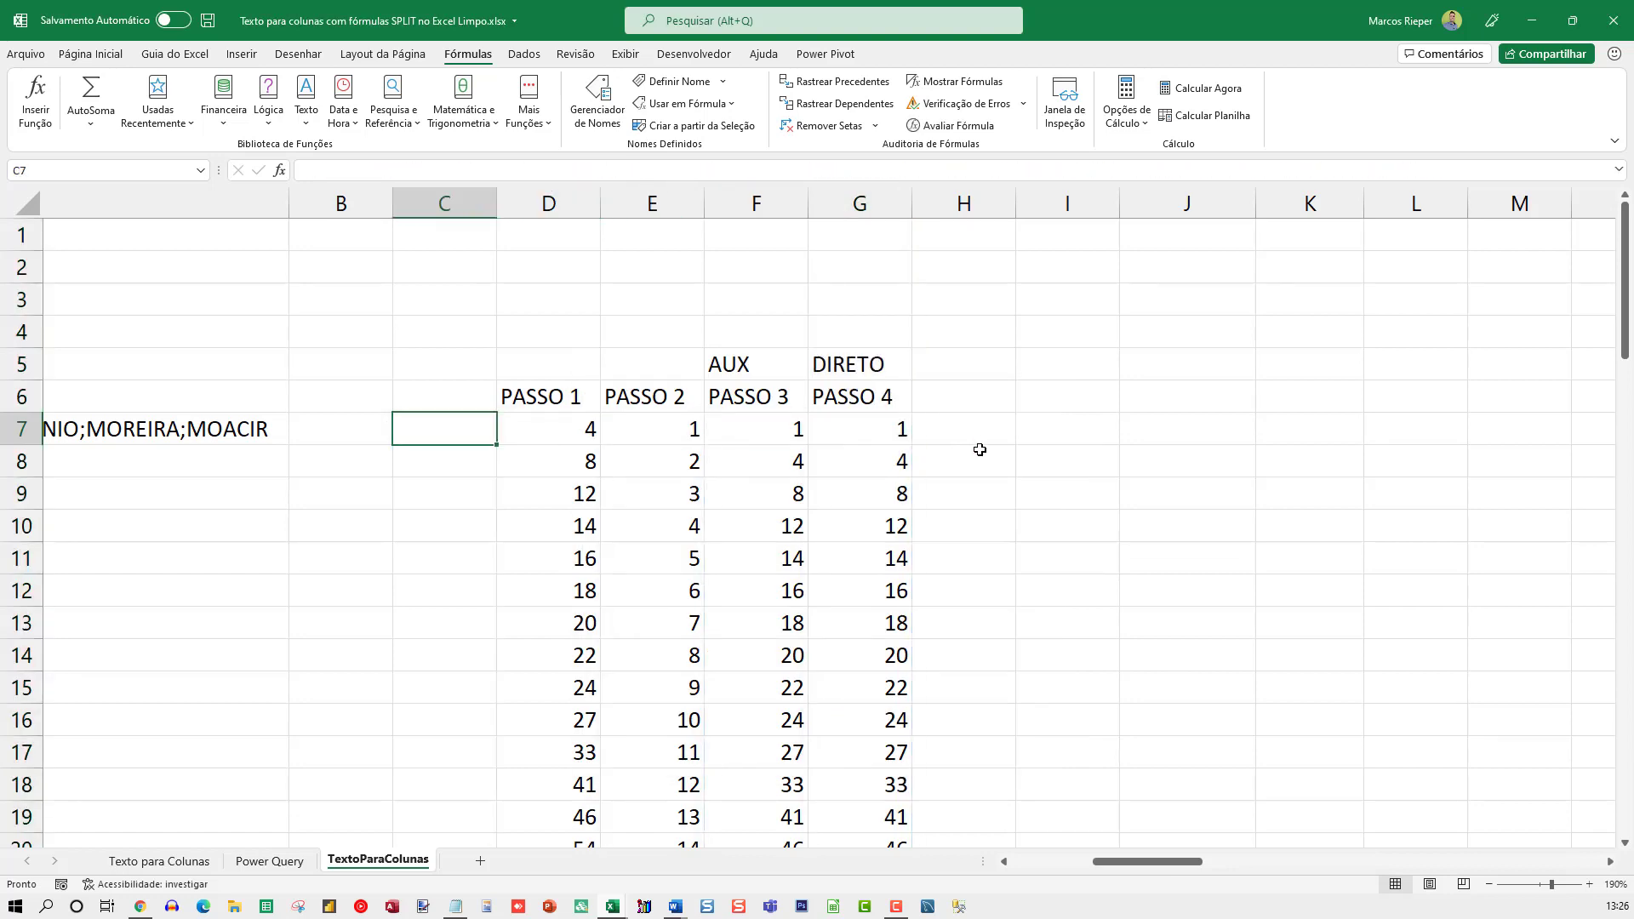
pyautogui.write('=EXT.TEXTO')
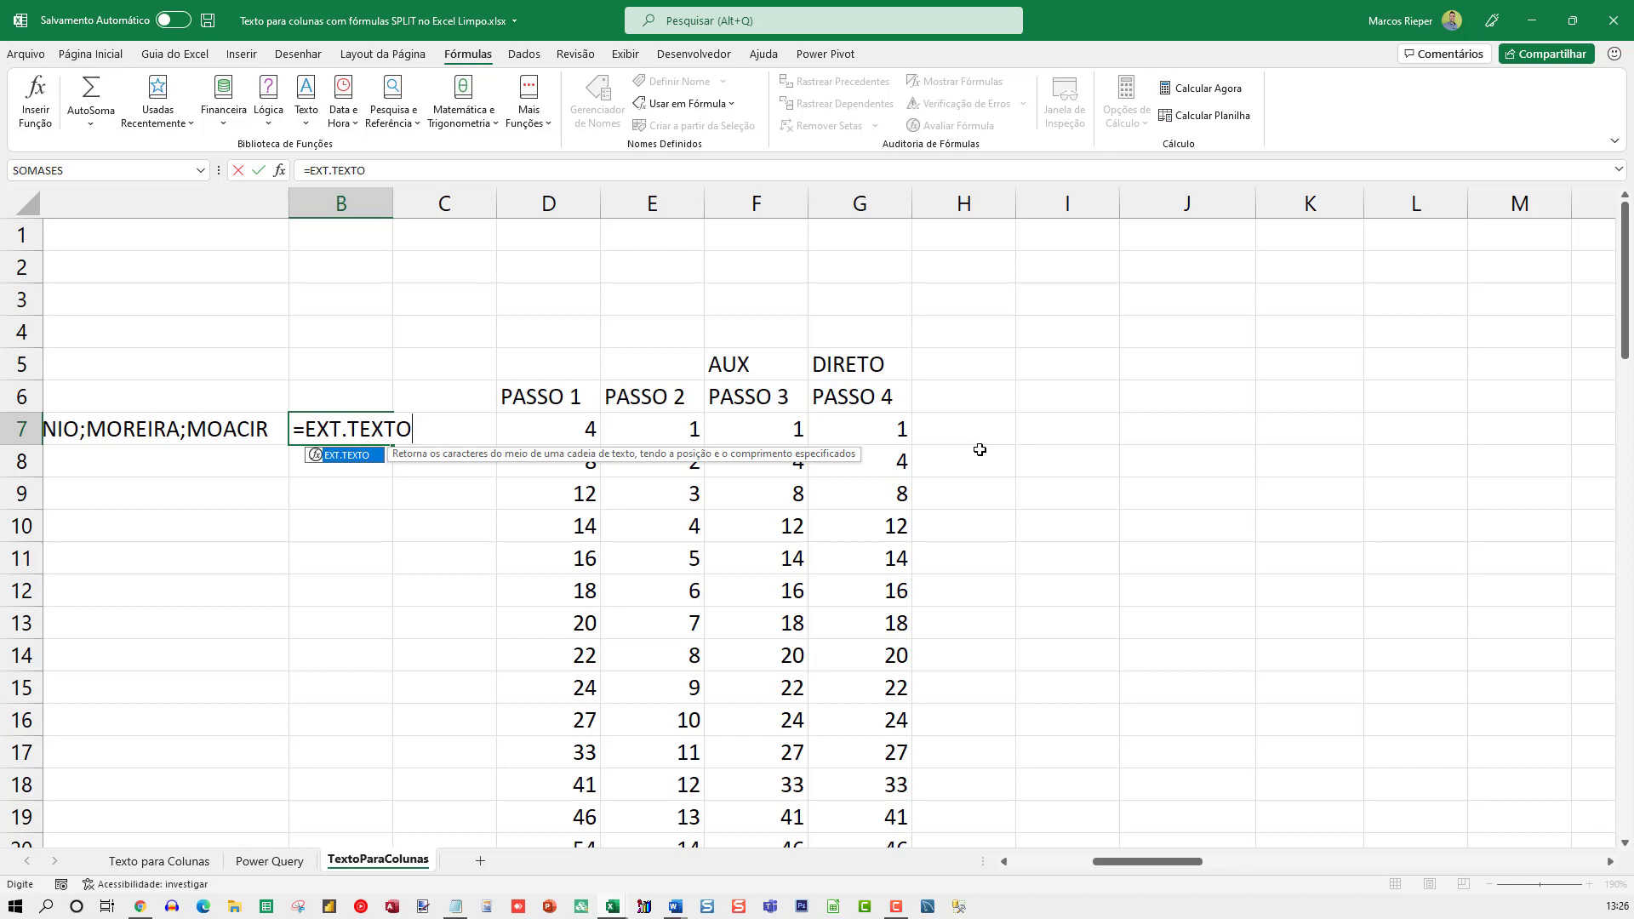
pyautogui.write('*')
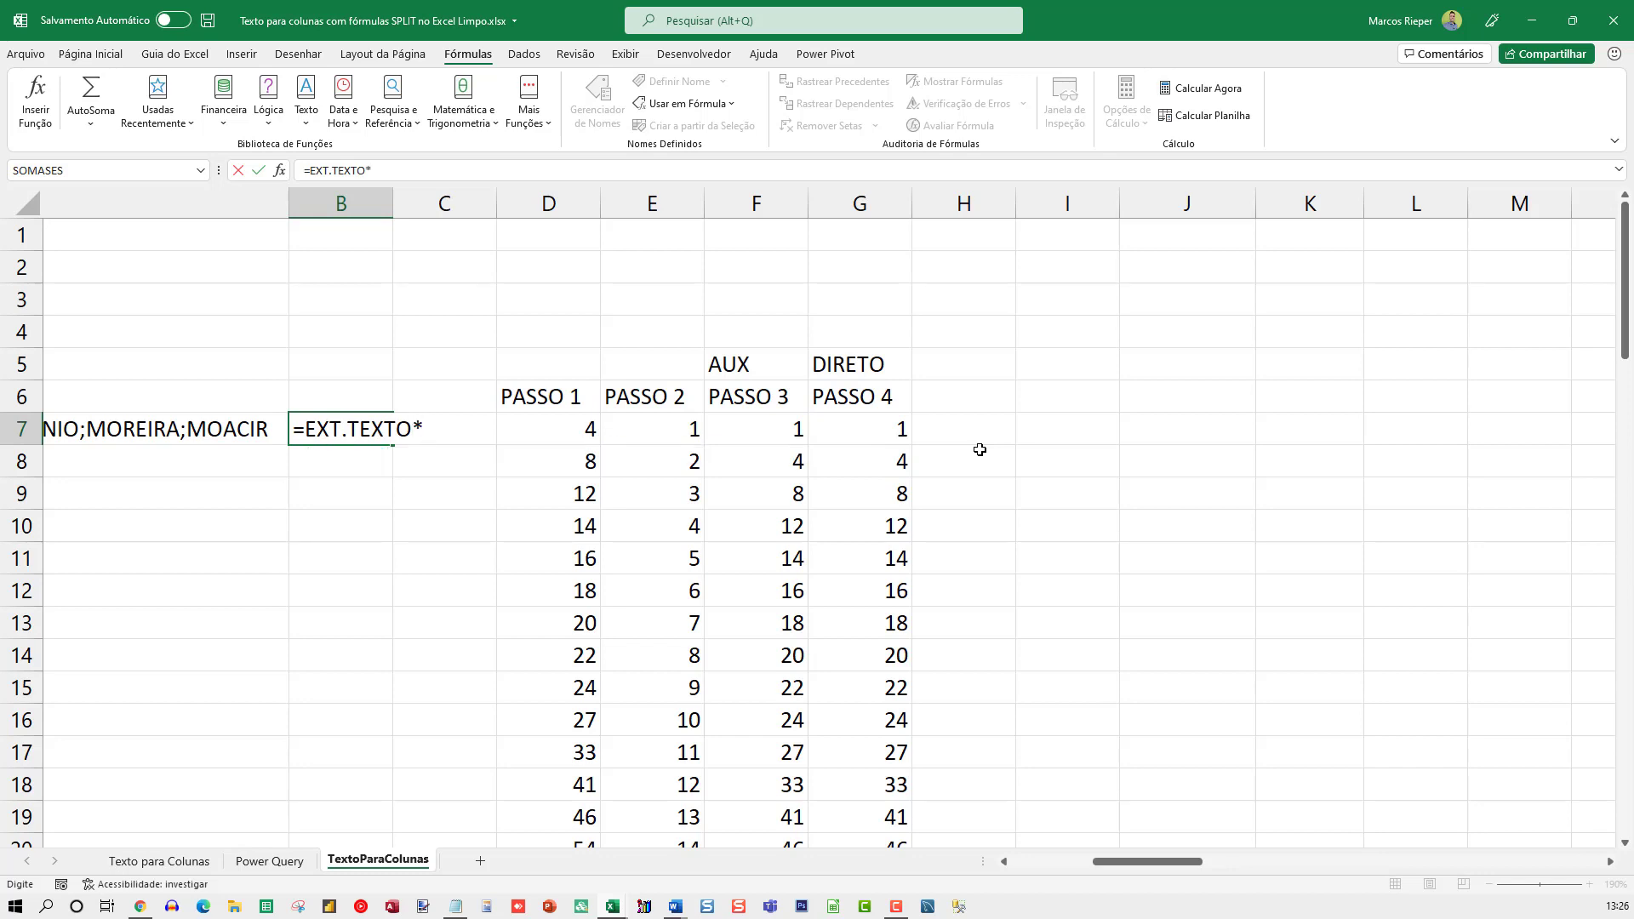
pyautogui.press('BackSpace')
pyautogui.write('(')
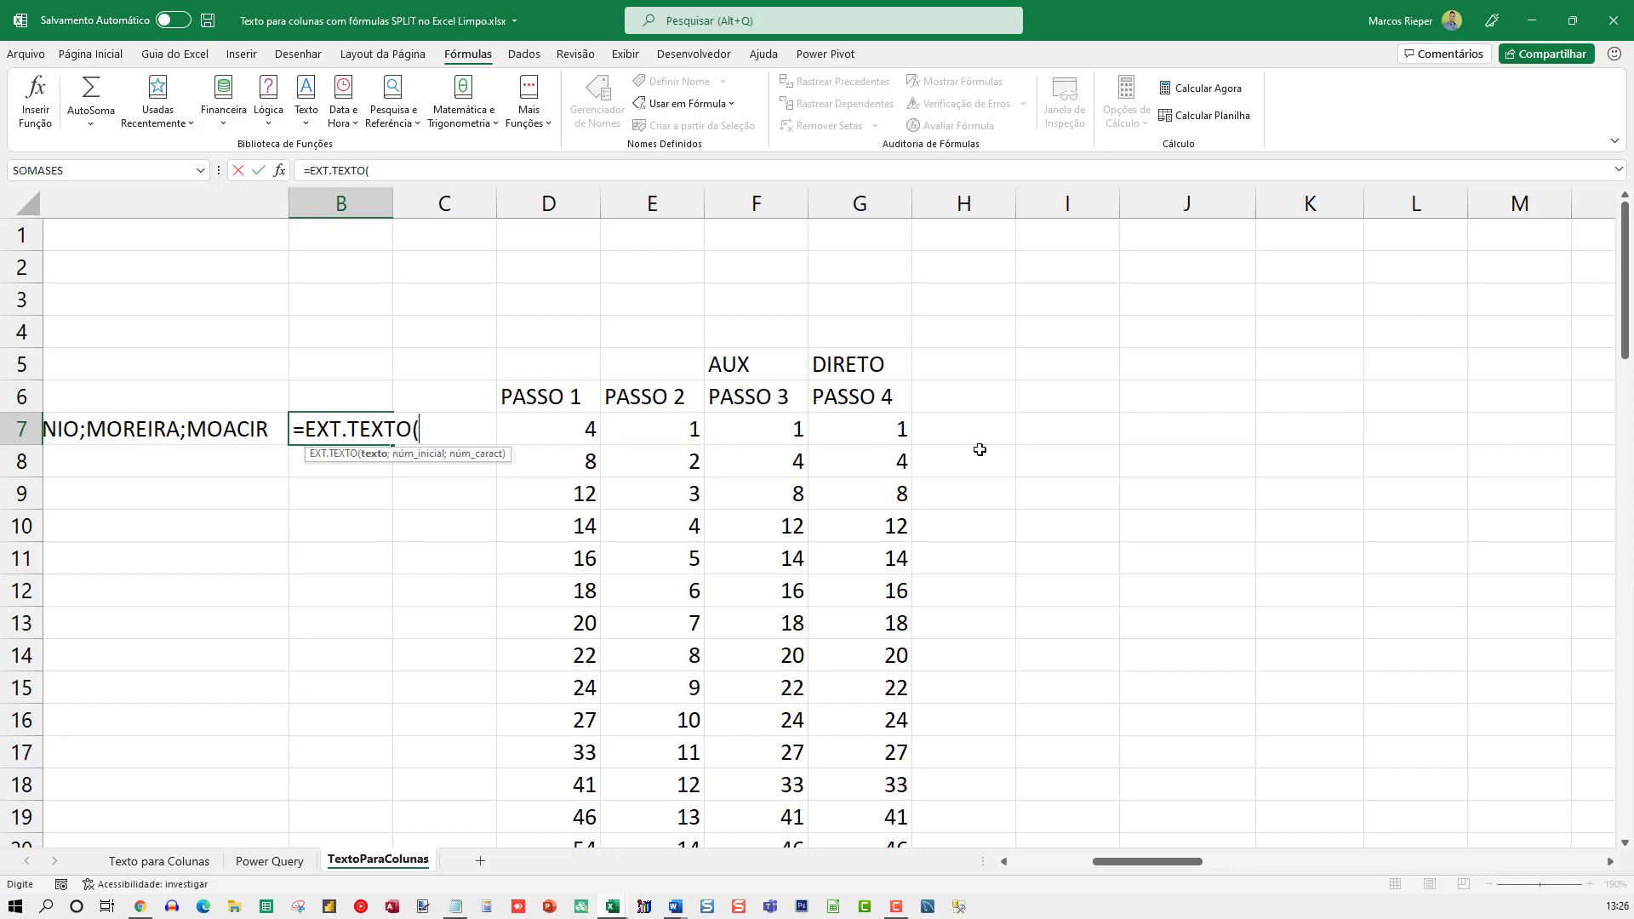
pyautogui.write(';;')
pyautogui.press('Escape')
pyautogui.press('Right')
pyautogui.press('Right')
pyautogui.press('Right')
pyautogui.press('Right')
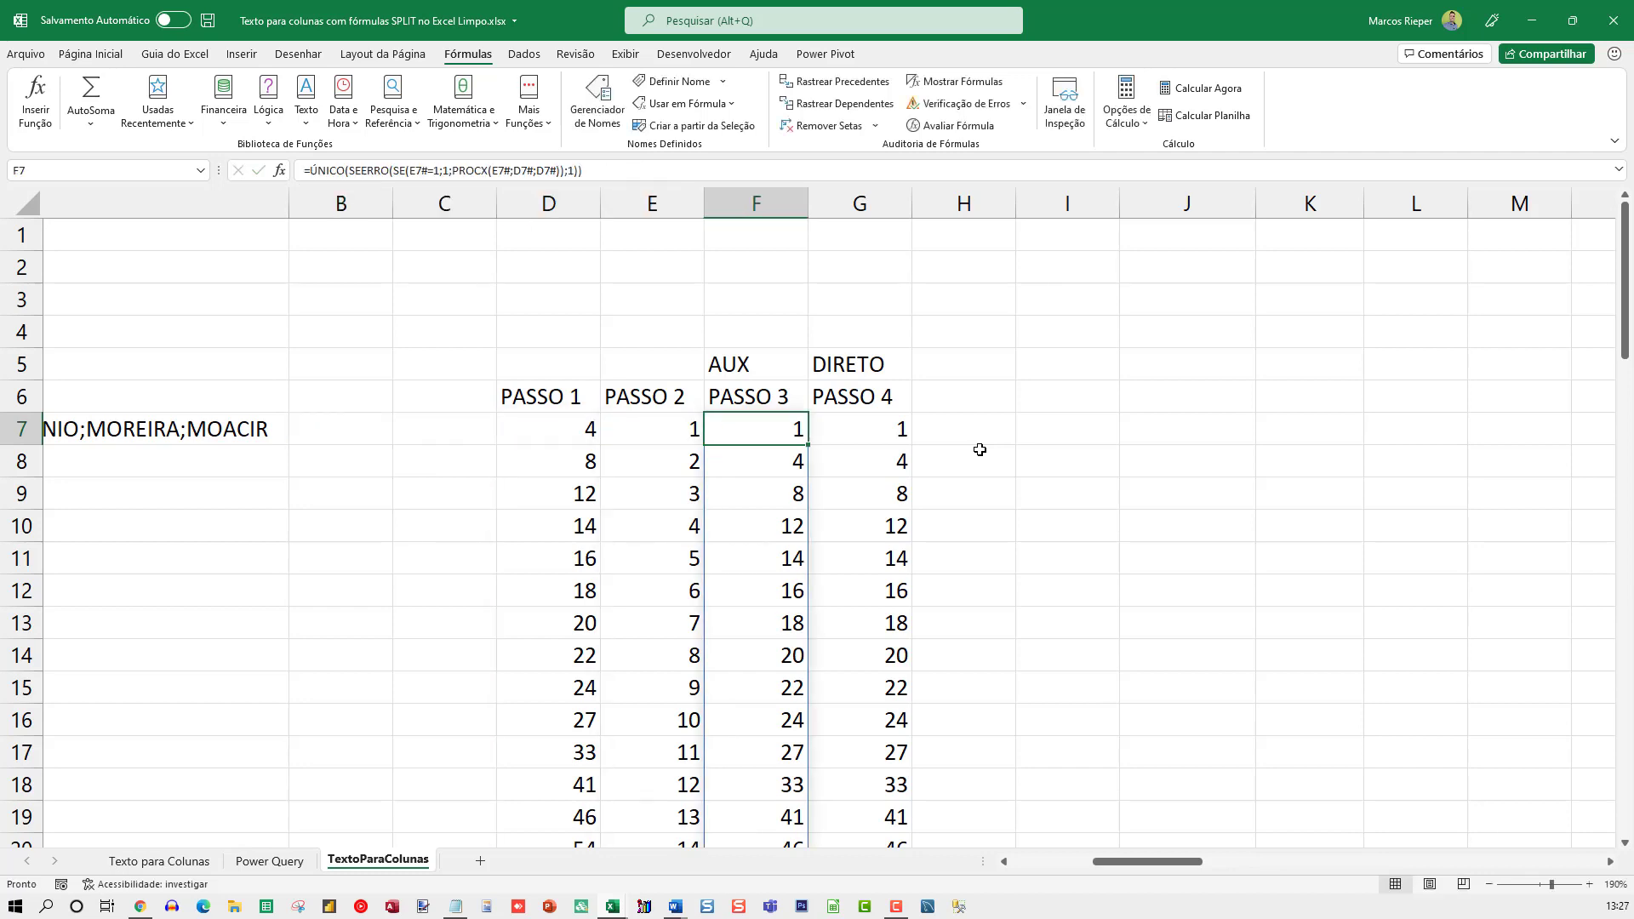
# Examine G7's combined formula, which replaces the helper references with SEQUÊNCIA, NÚM.CARACT and LOCALIZAR expressions on A7, leaving it unedited
pyautogui.press('Right')
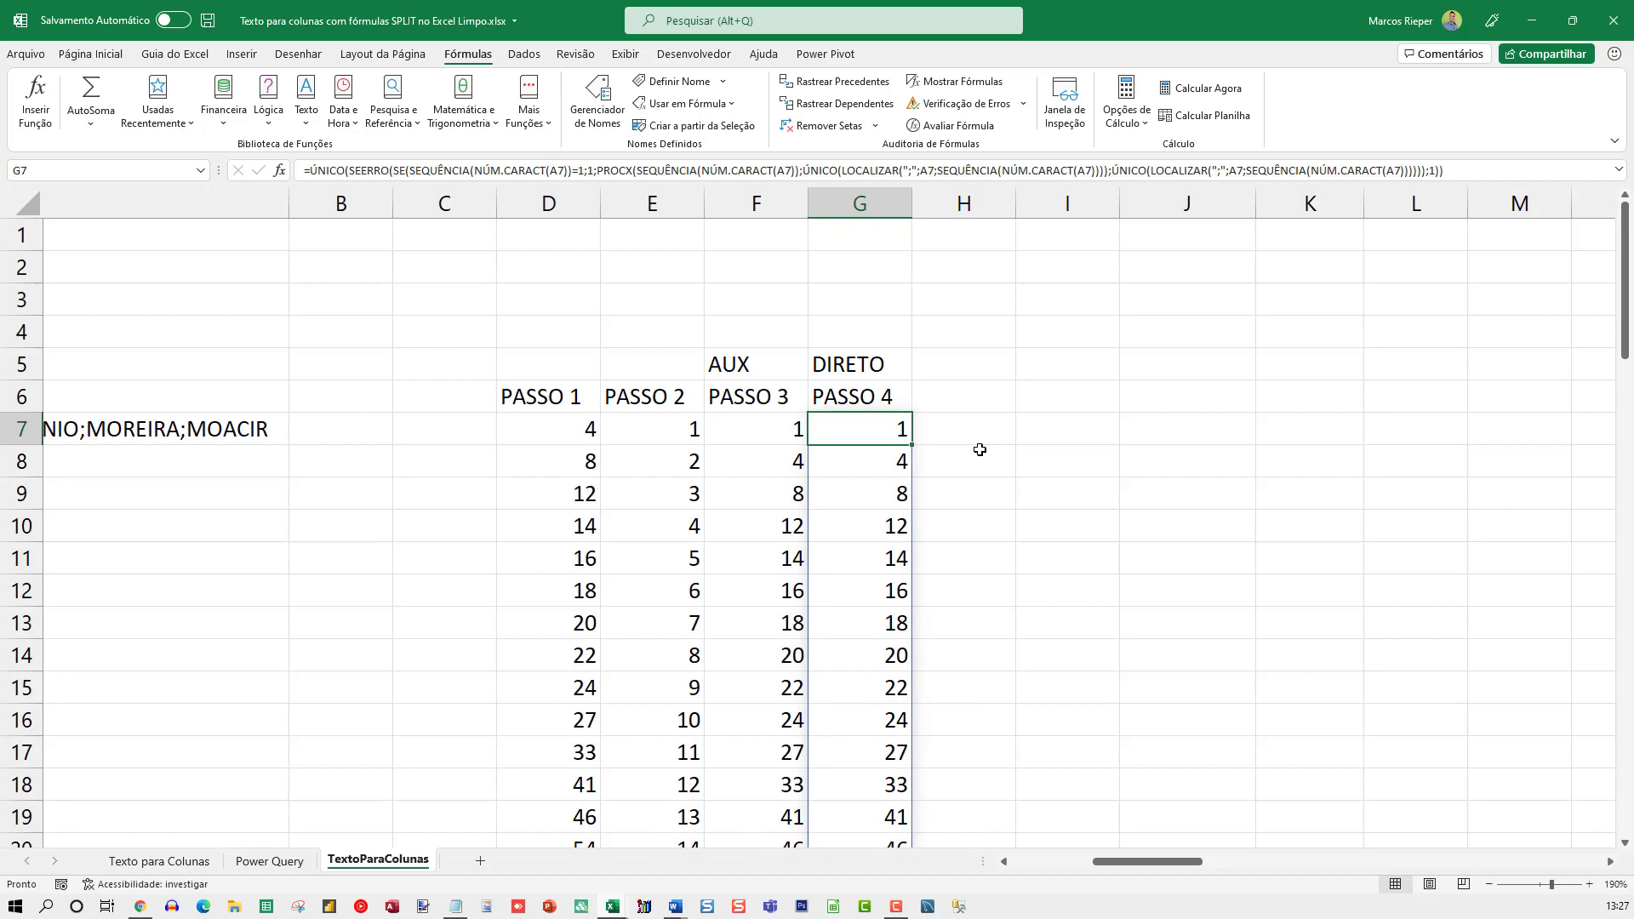
pyautogui.press('F2')
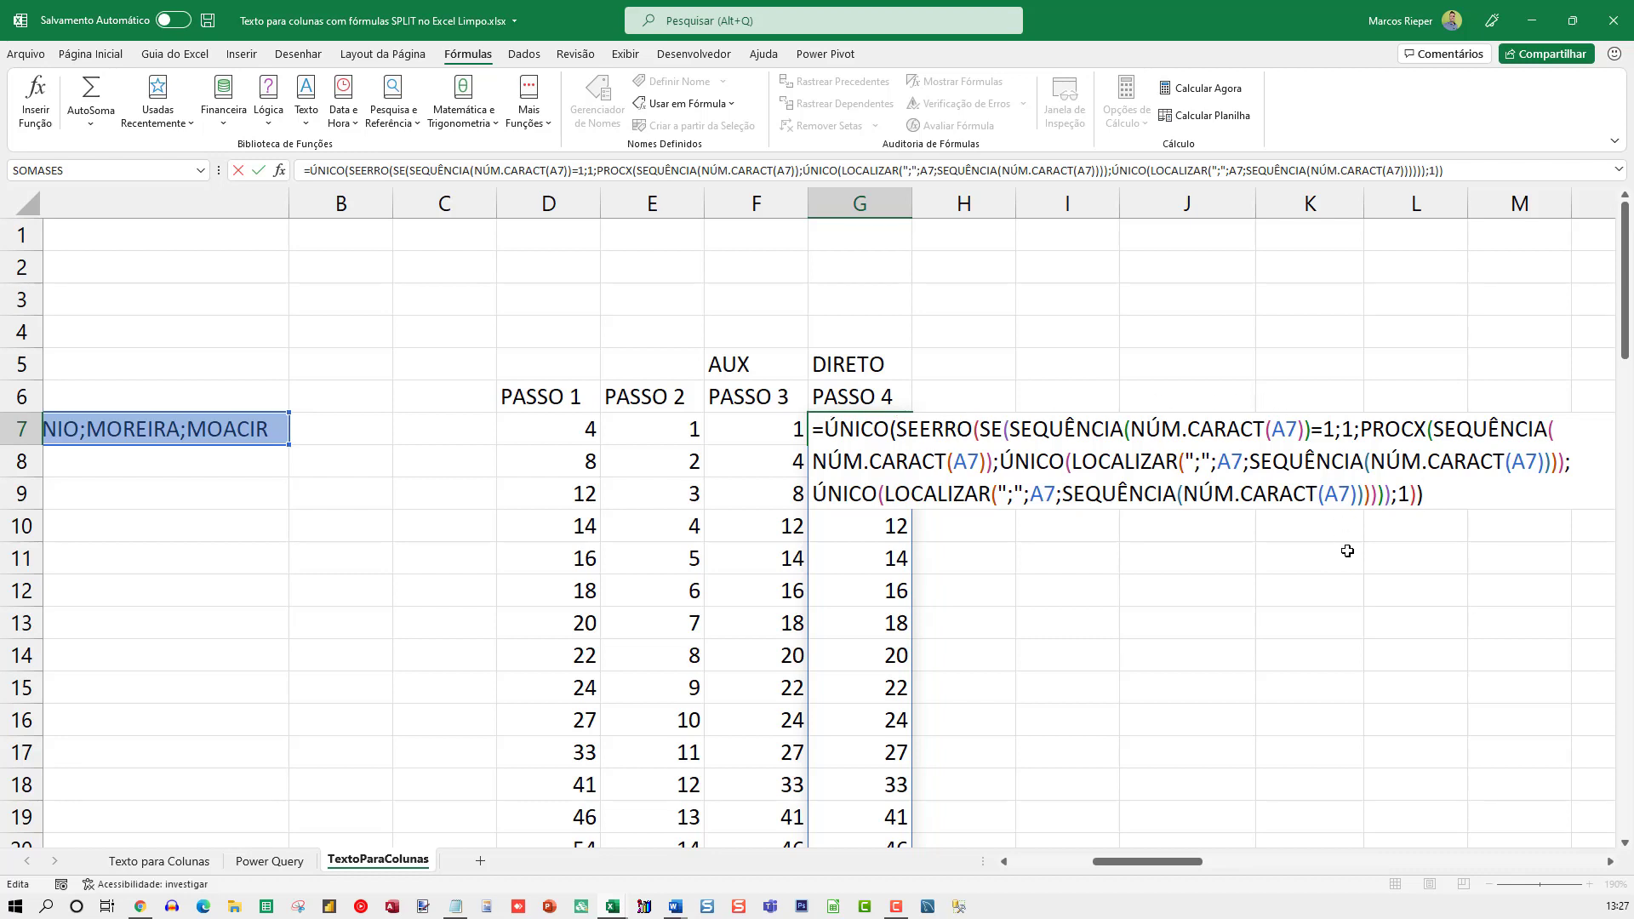
pyautogui.press('Return')
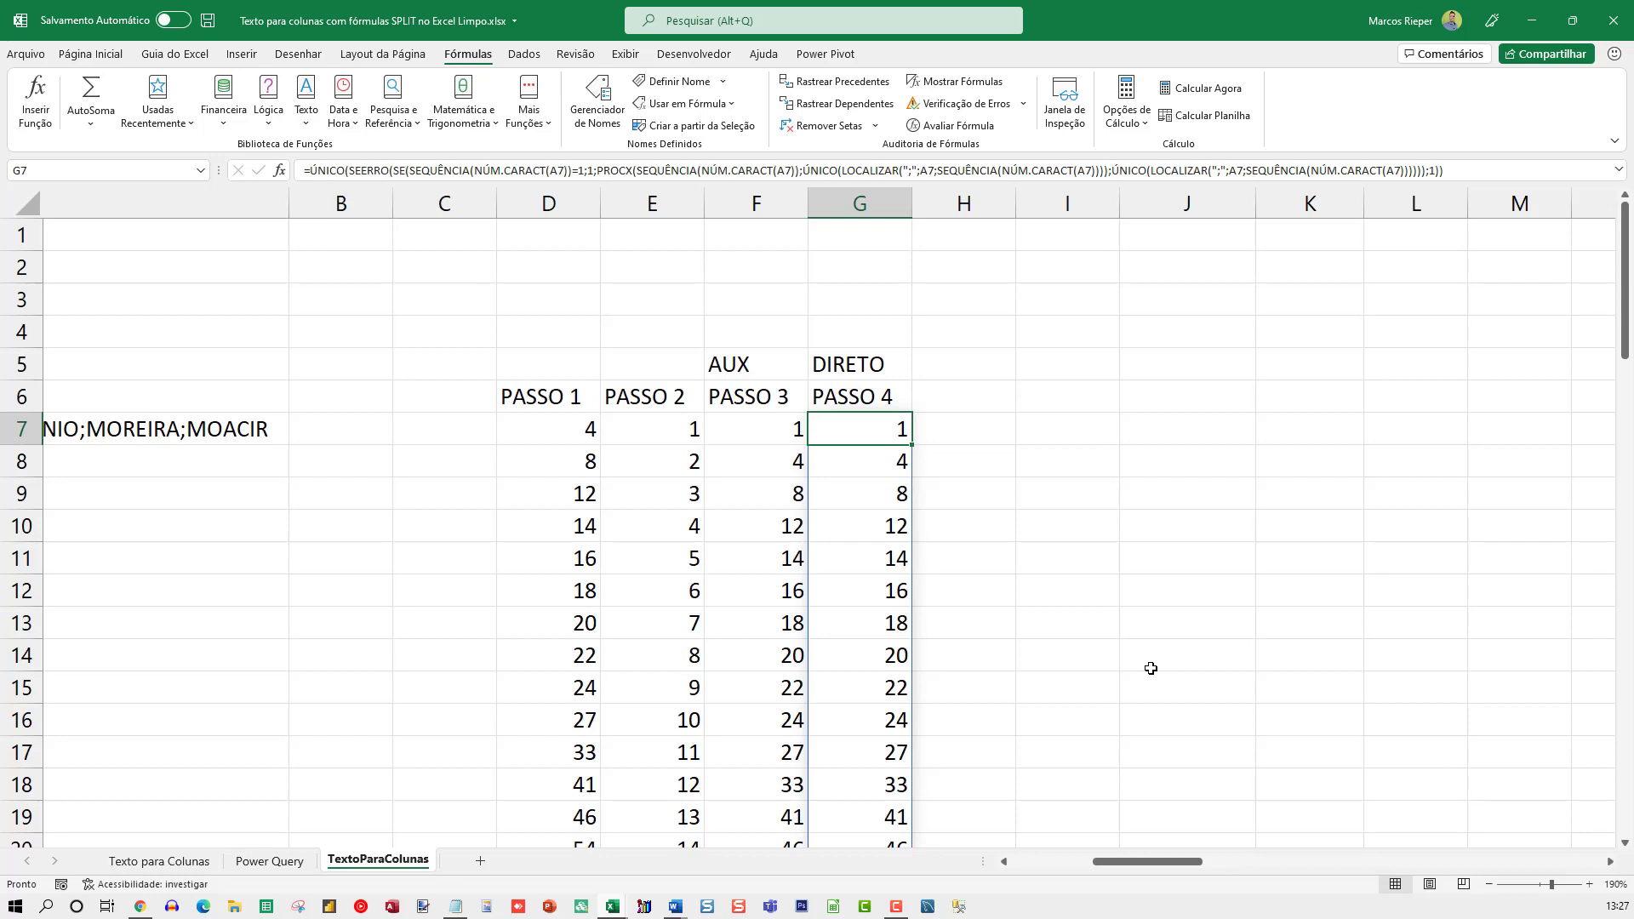
pyautogui.press('F2')
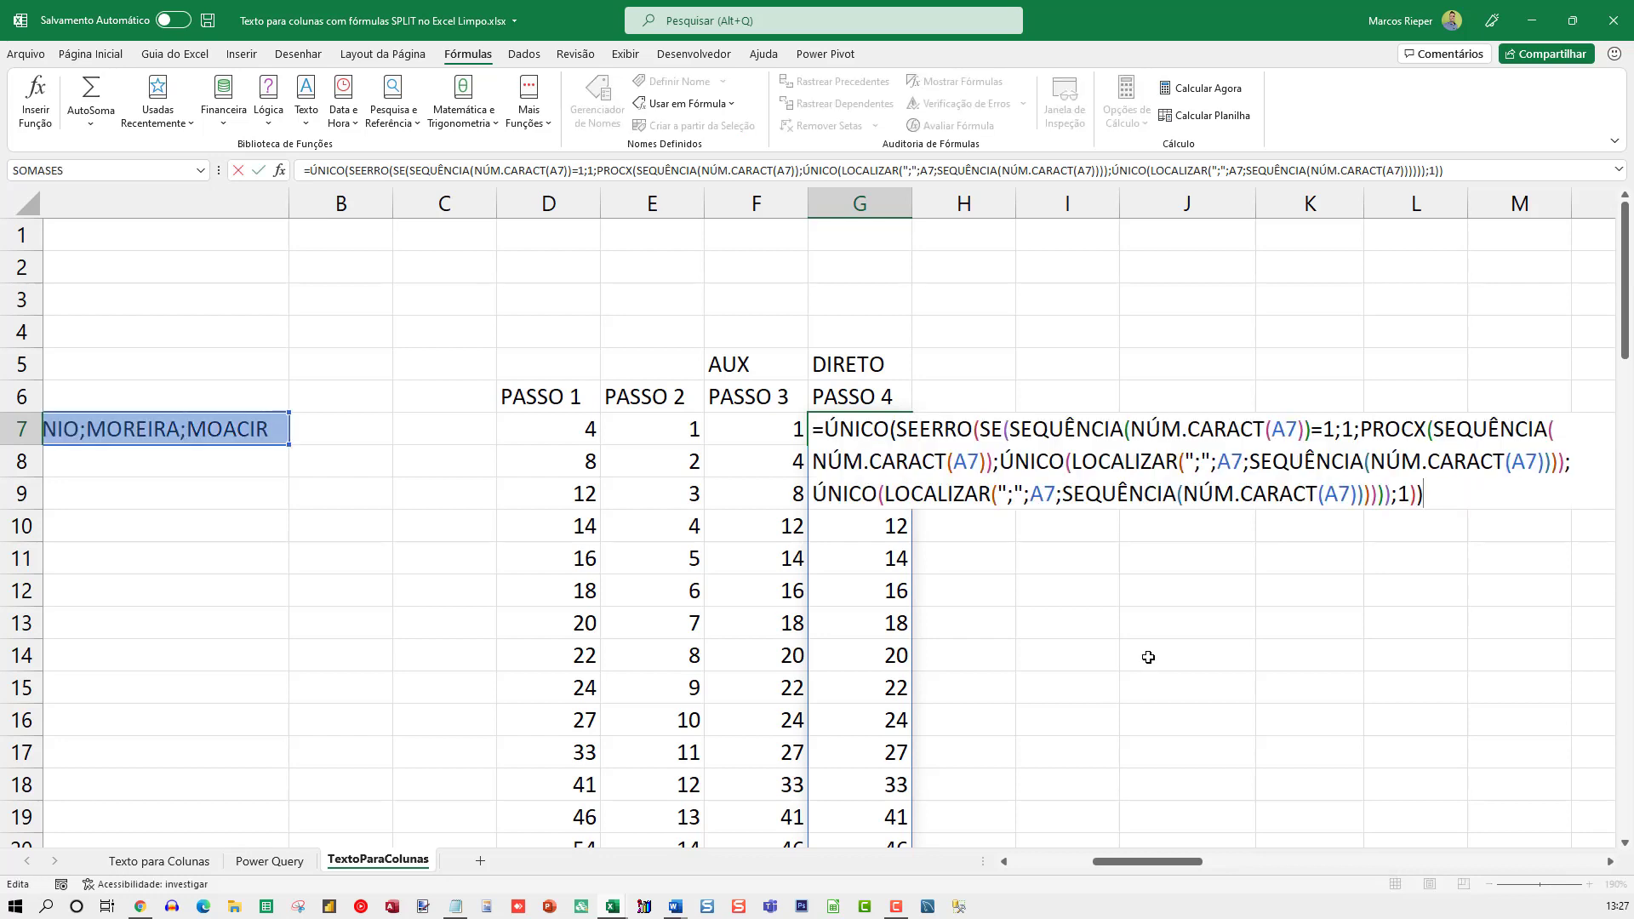
pyautogui.click(1610, 862)
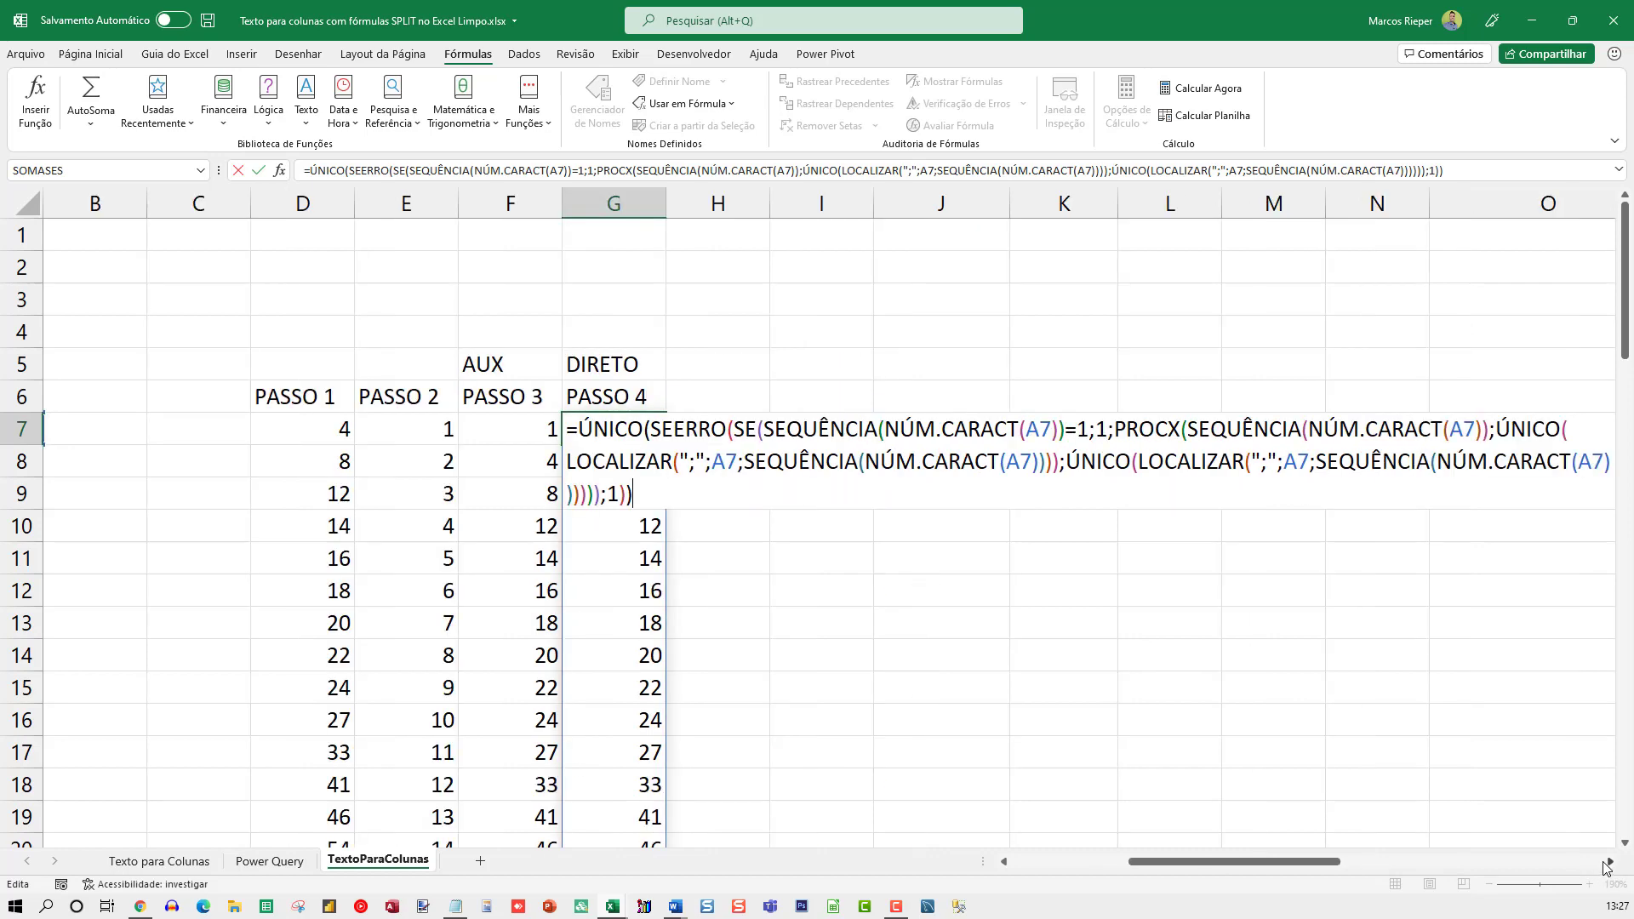
pyautogui.press('Escape')
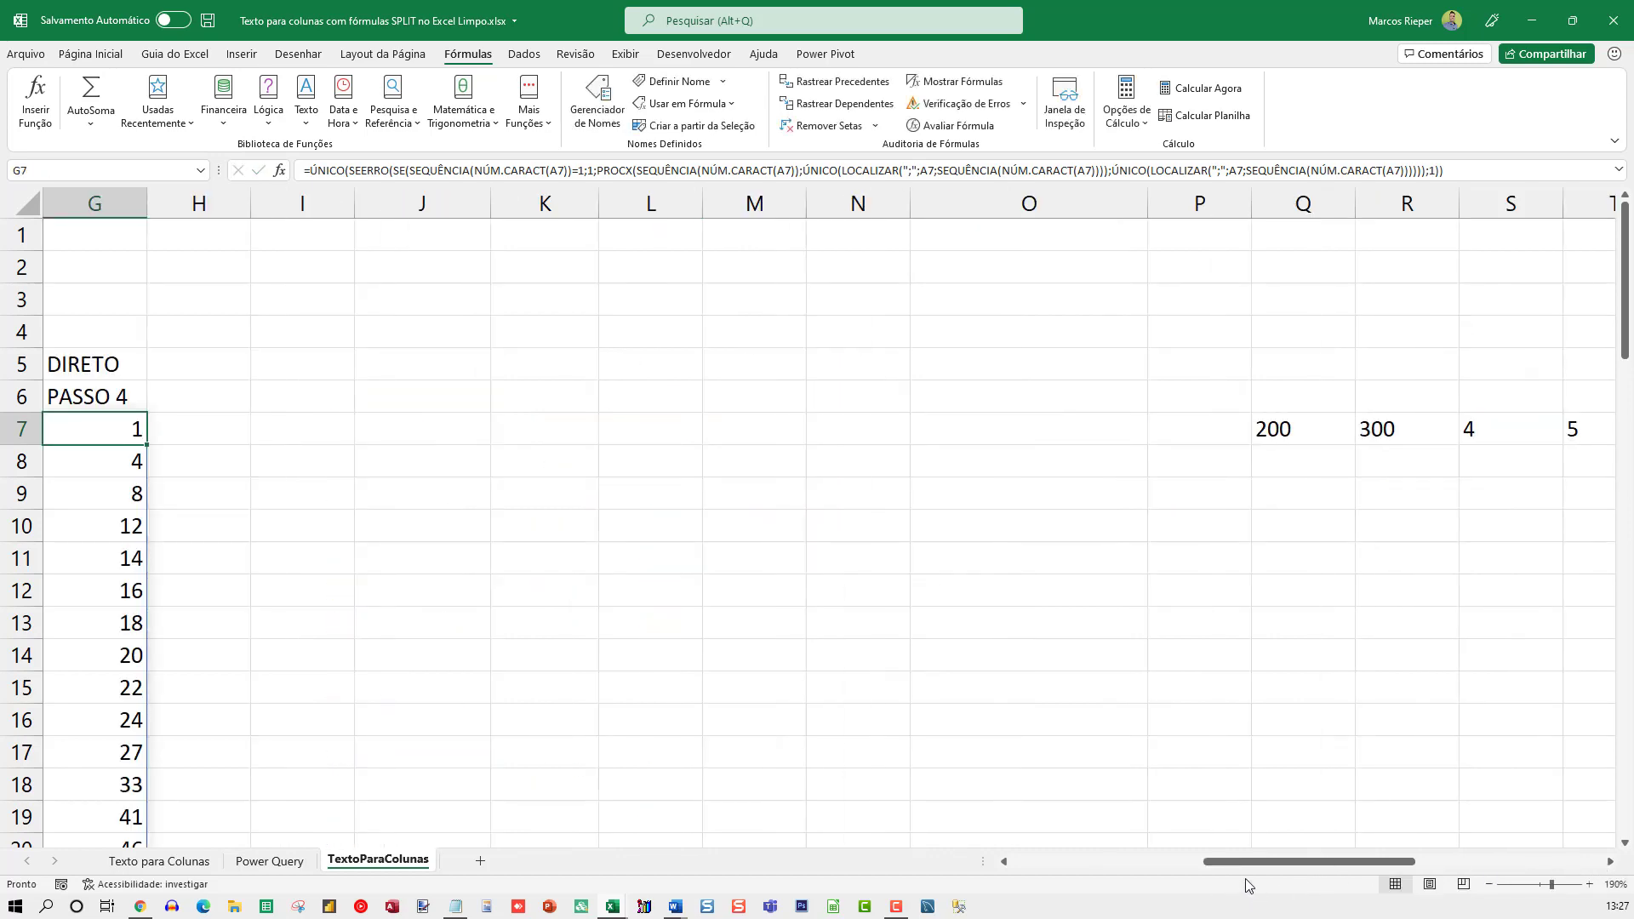
pyautogui.moveTo(1225, 864); pyautogui.dragTo(1106, 860)
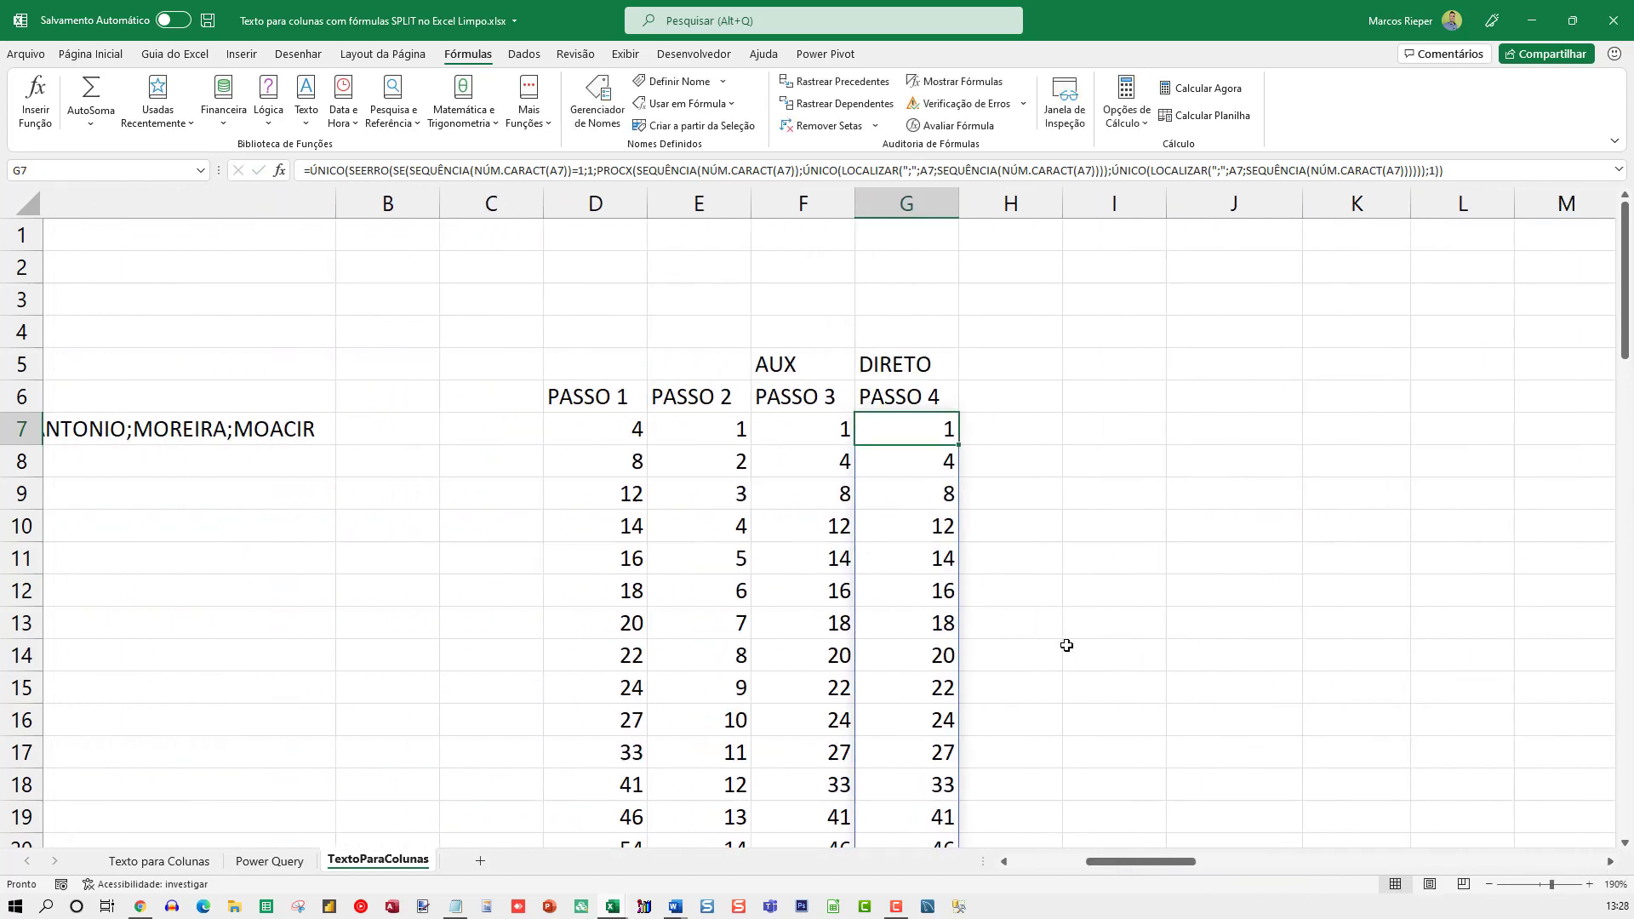
pyautogui.press('F2')
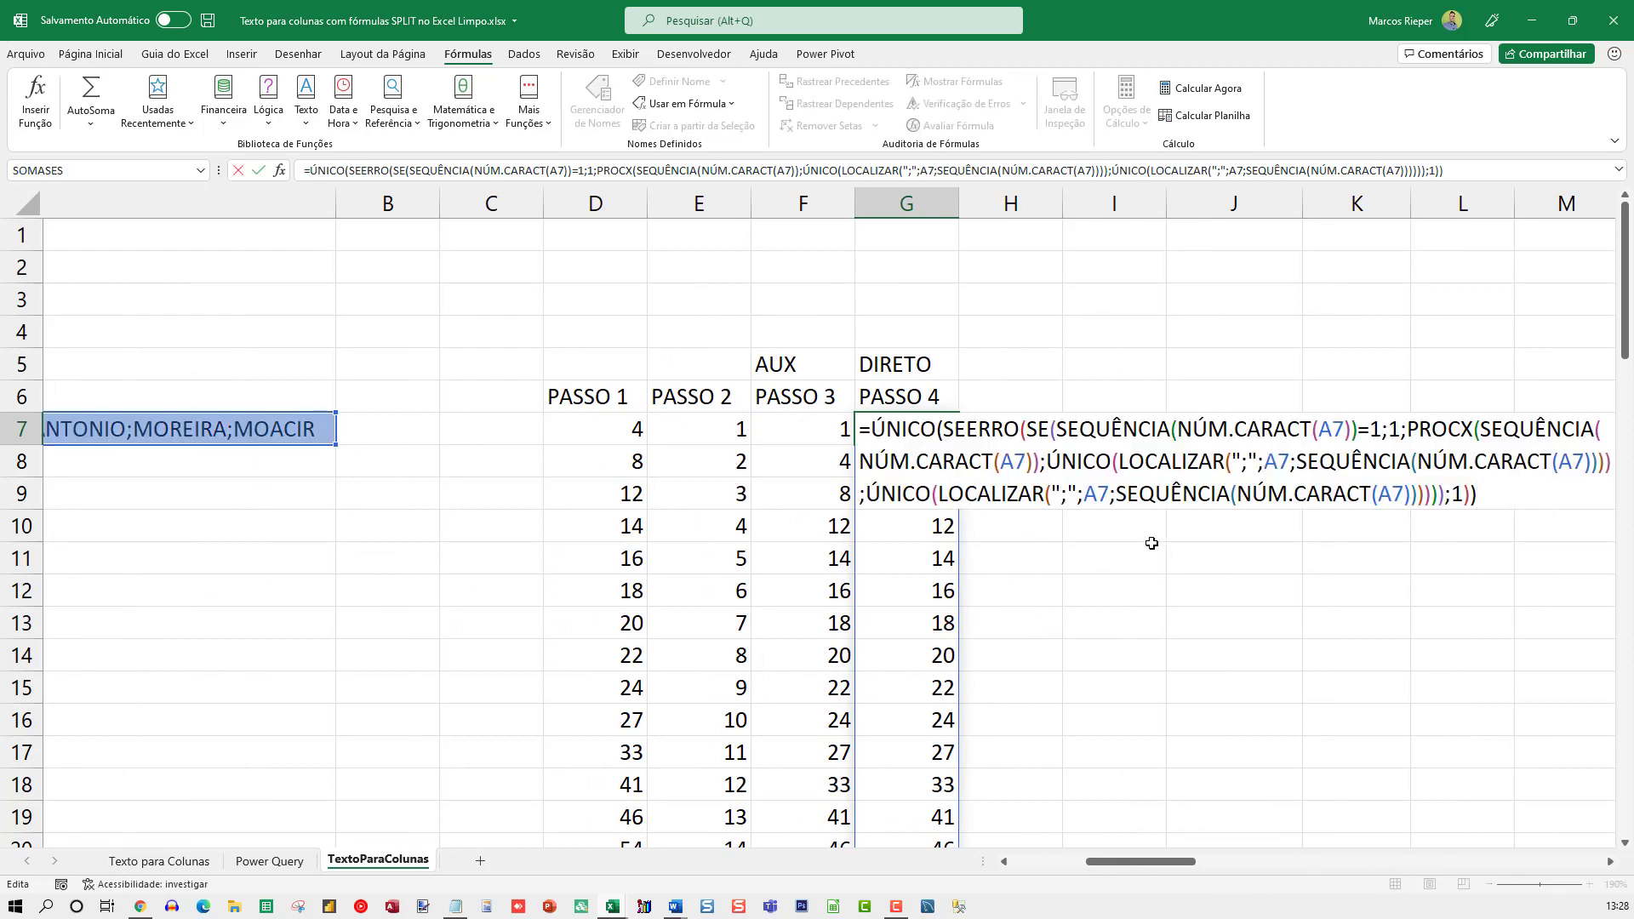
pyautogui.press('Escape')
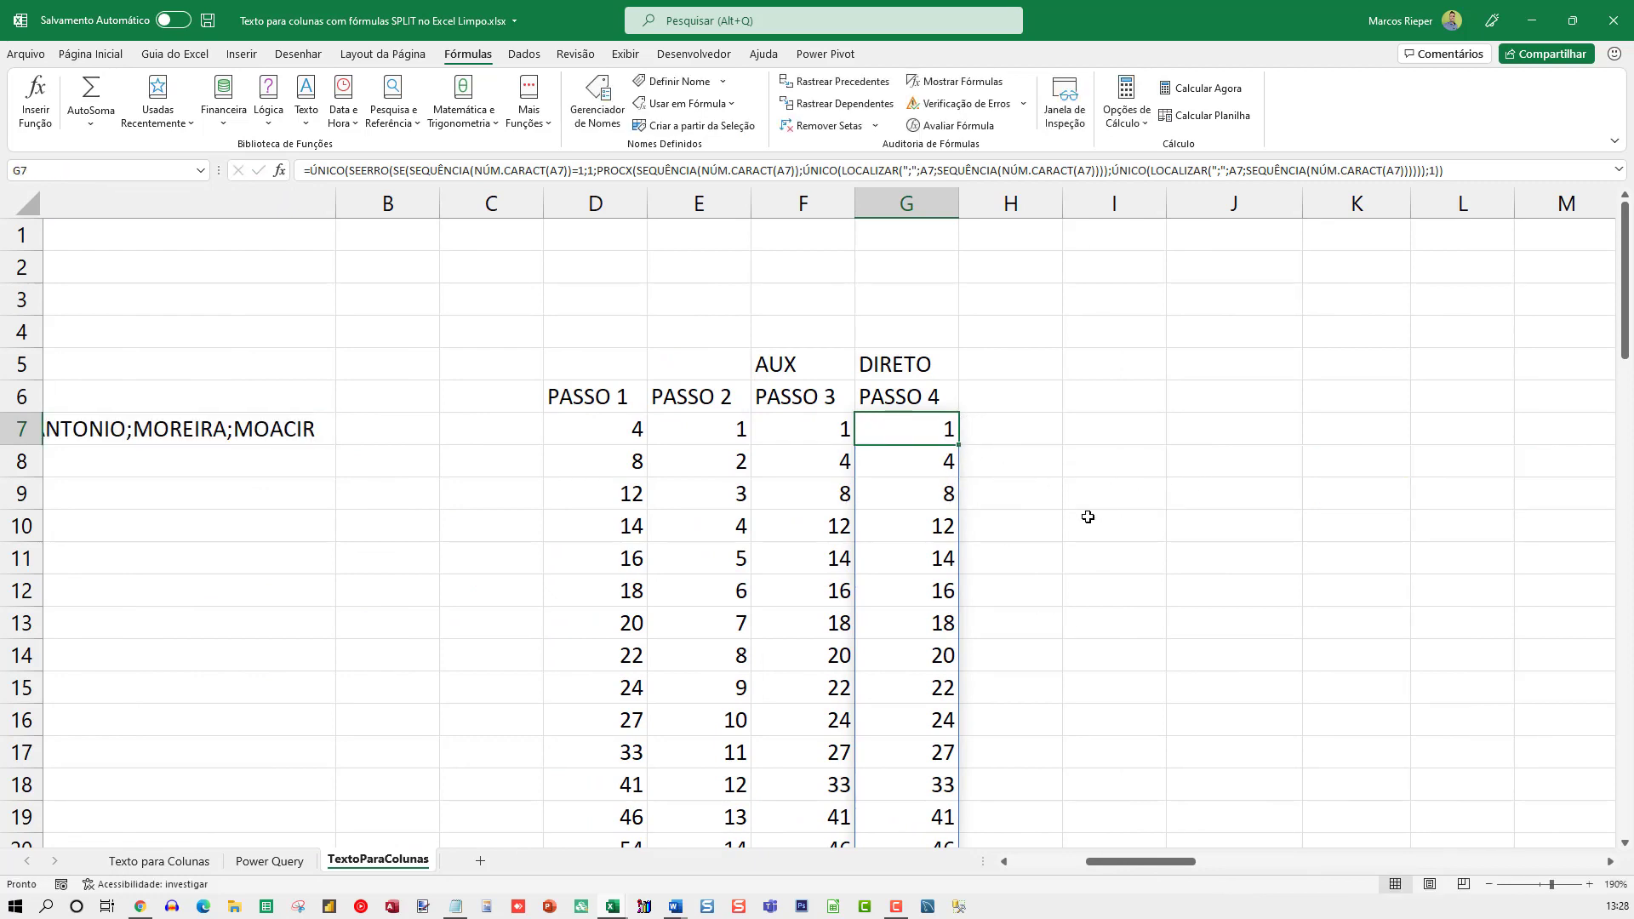
pyautogui.scroll(-5, 1098, 543)
pyautogui.scroll(5, 1098, 542)
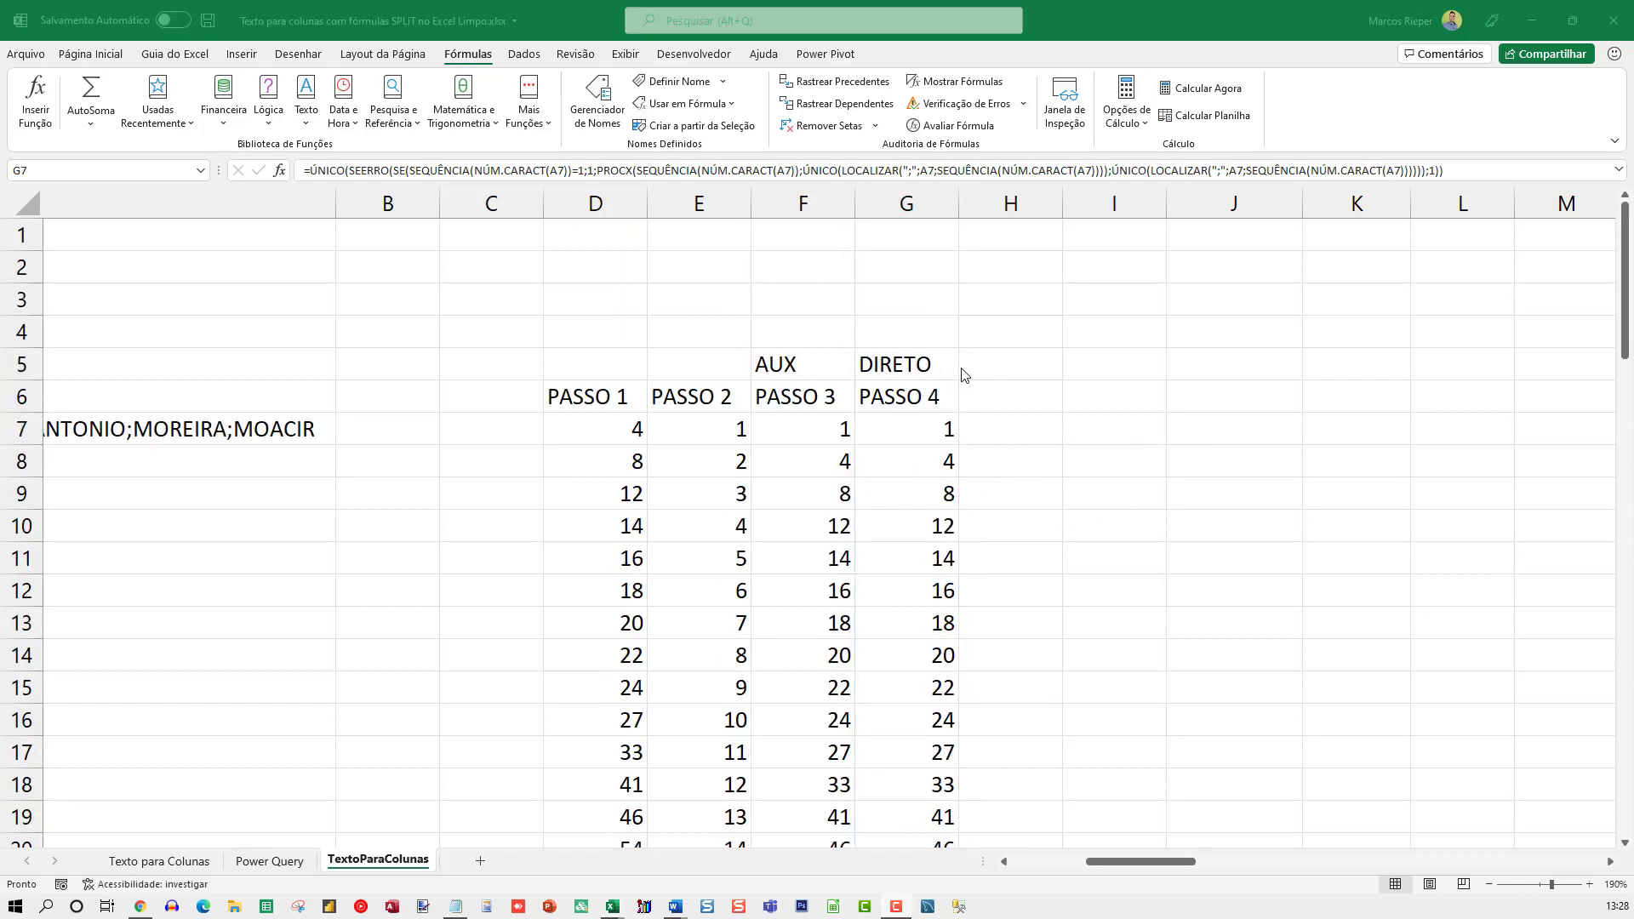
# Compare G7's direct formula with the helper formulas in F7, E7 and D7, leaving all of them unedited
pyautogui.click(910, 417)
pyautogui.doubleClick(906, 430)
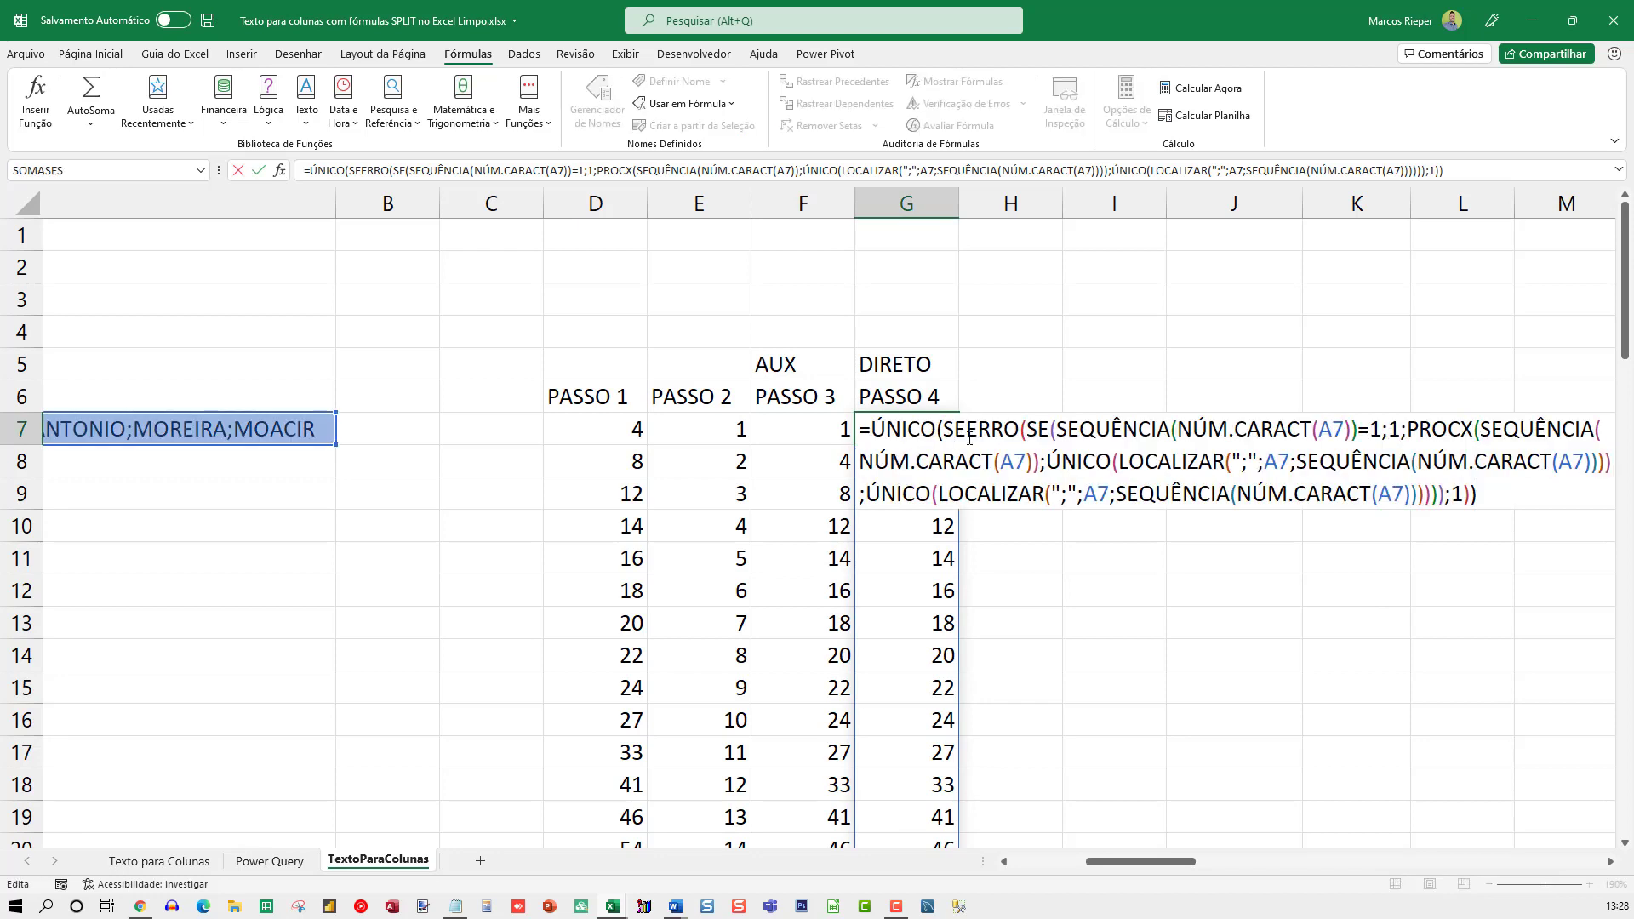
pyautogui.press('Escape')
pyautogui.doubleClick(800, 430)
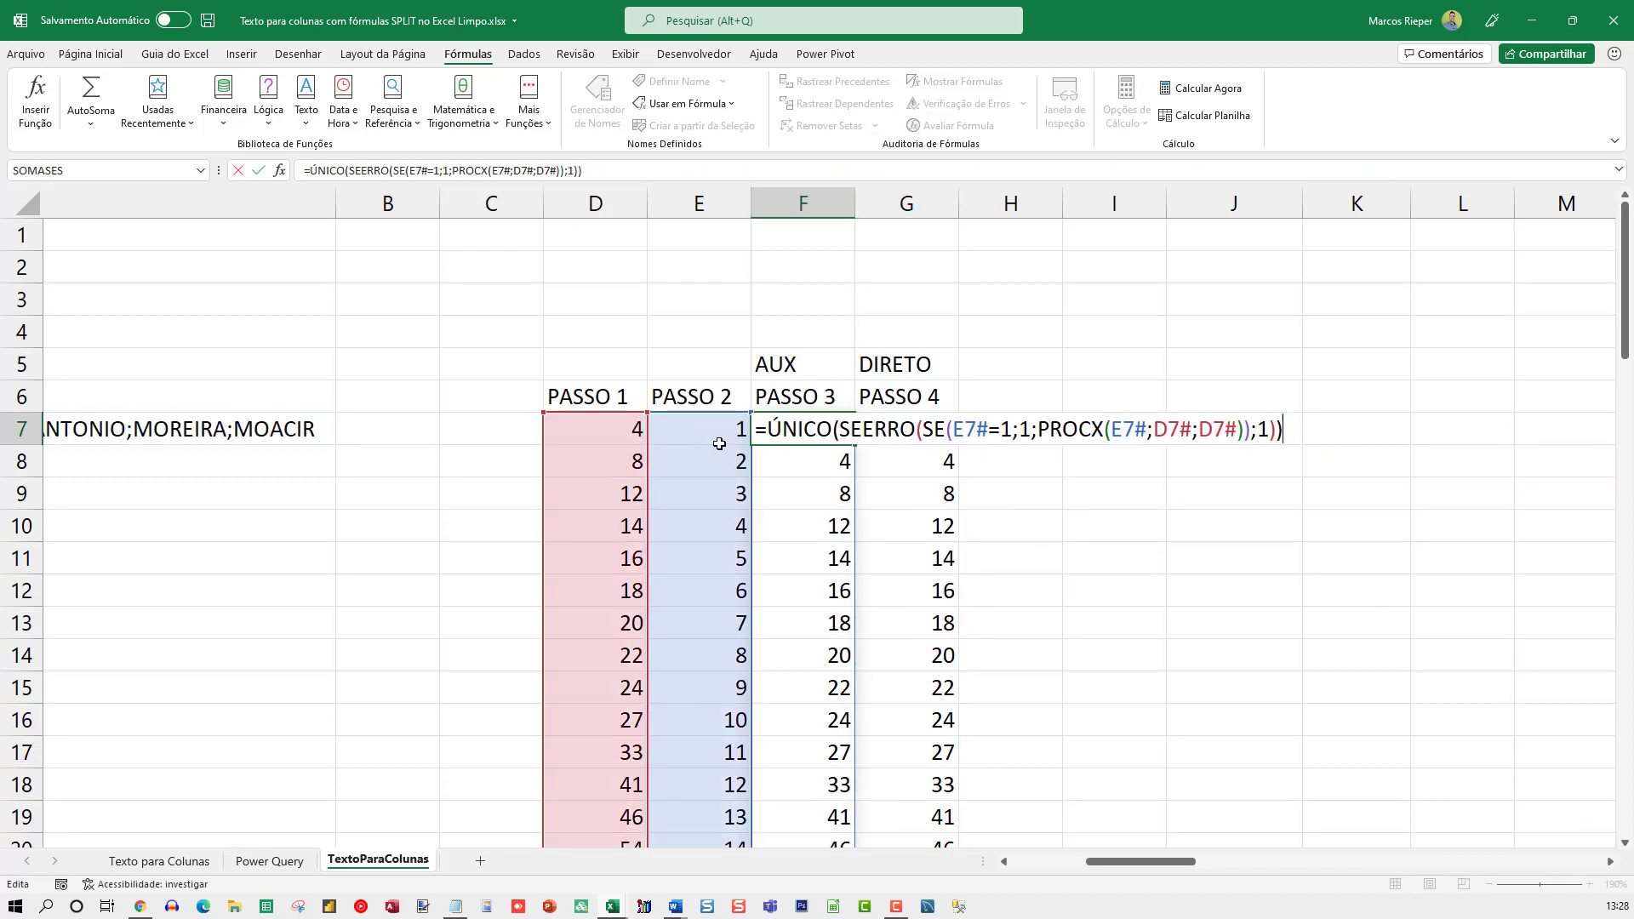
pyautogui.press('Escape')
pyautogui.doubleClick(695, 434)
pyautogui.press('Escape')
pyautogui.doubleClick(584, 420)
pyautogui.press('Escape')
pyautogui.click(920, 440)
pyautogui.doubleClick(921, 440)
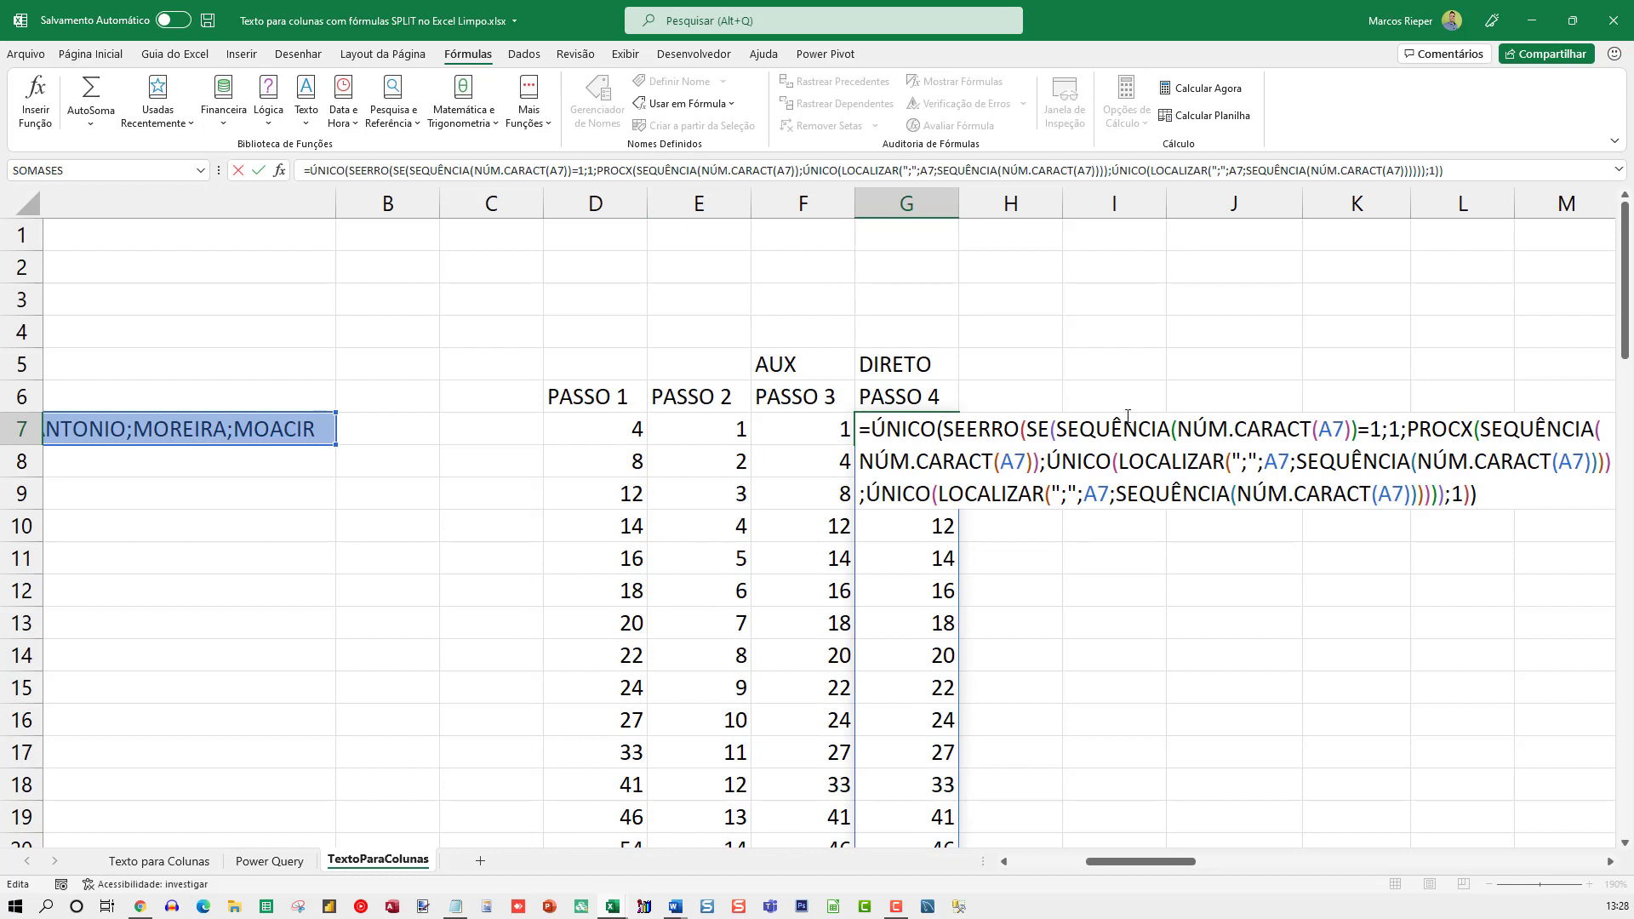
pyautogui.click(1026, 431)
pyautogui.press('Escape')
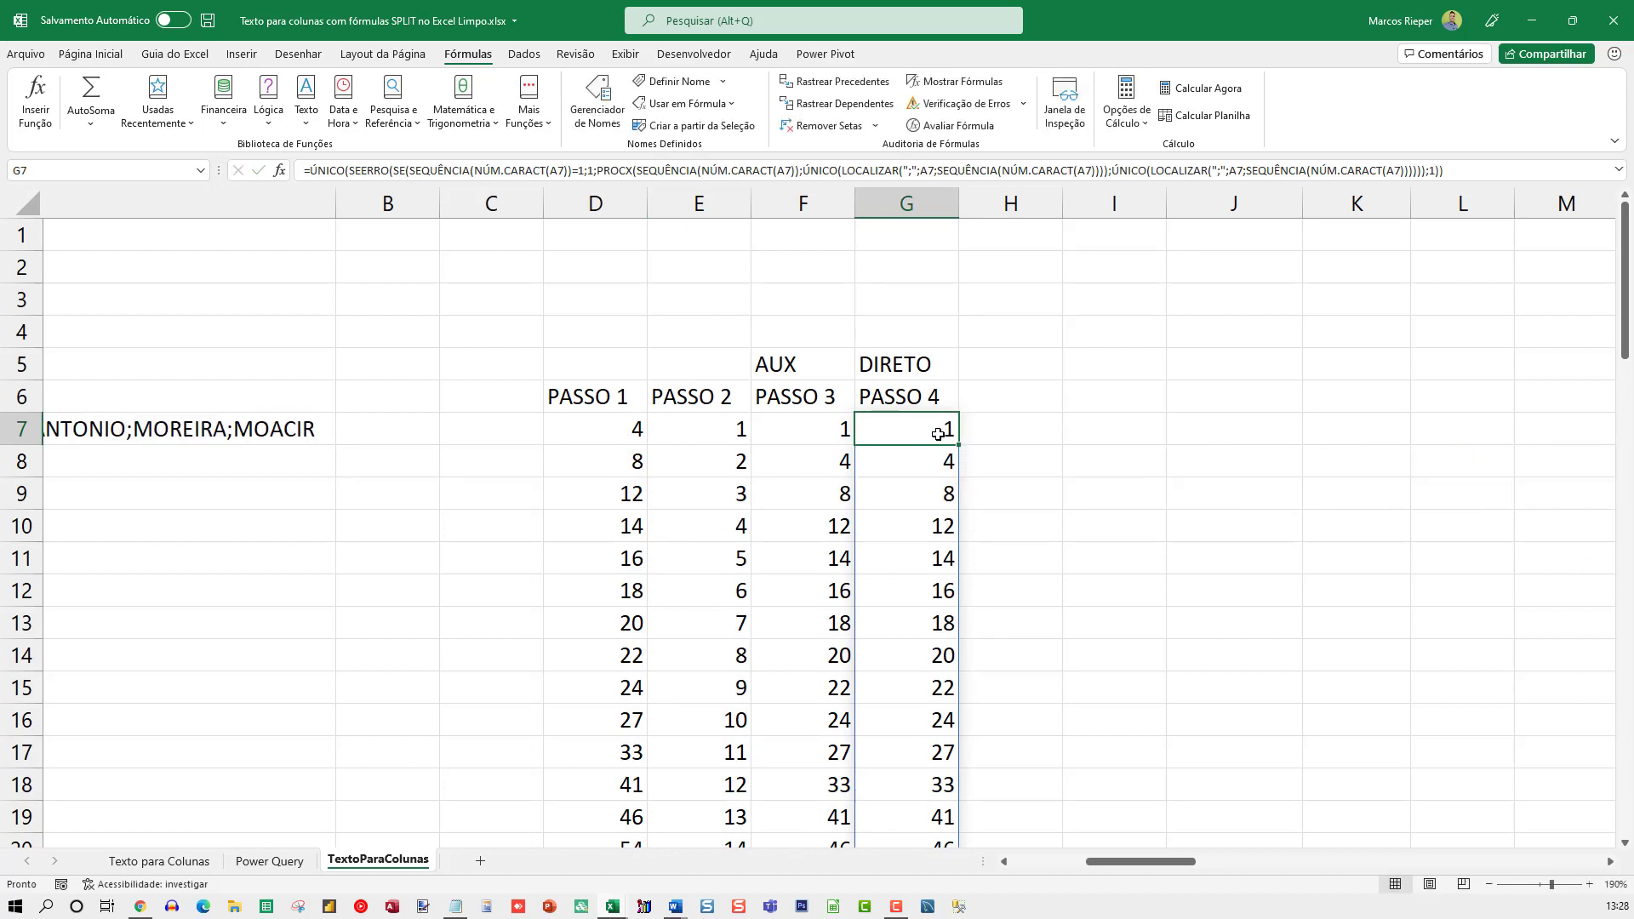
# Review G7's formula again together with its spilled results down column G, without editing anything
pyautogui.scroll(-5, 933, 545)
pyautogui.scroll(5, 933, 545)
pyautogui.doubleClick(948, 427)
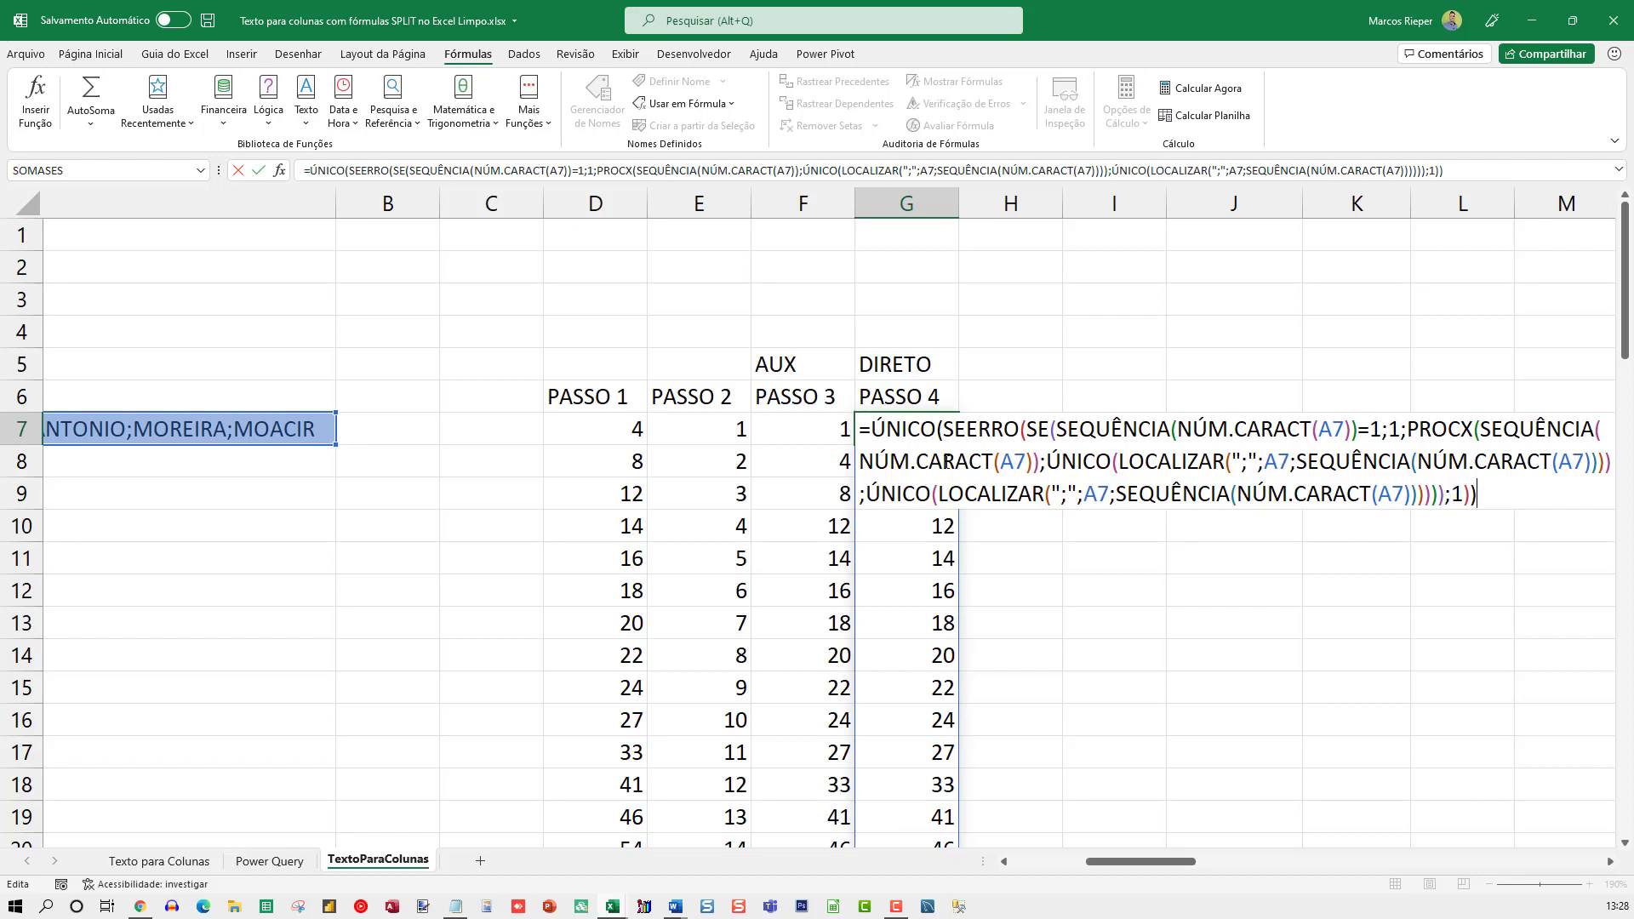
pyautogui.press('Escape')
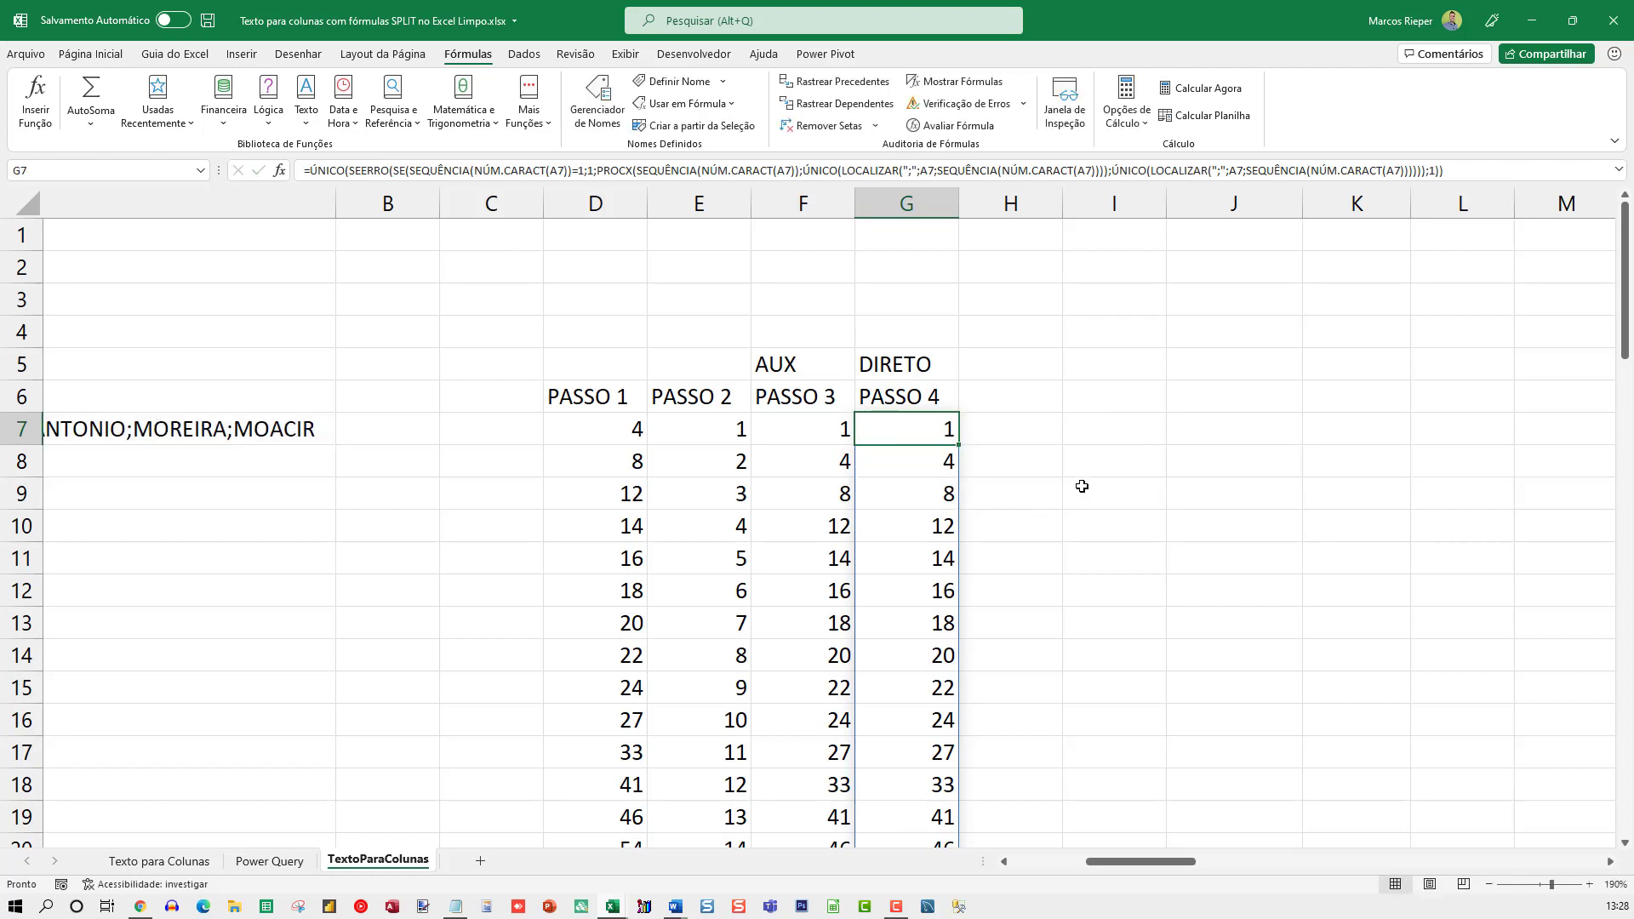
pyautogui.doubleClick(906, 429)
pyautogui.press('Escape')
pyautogui.press('F2')
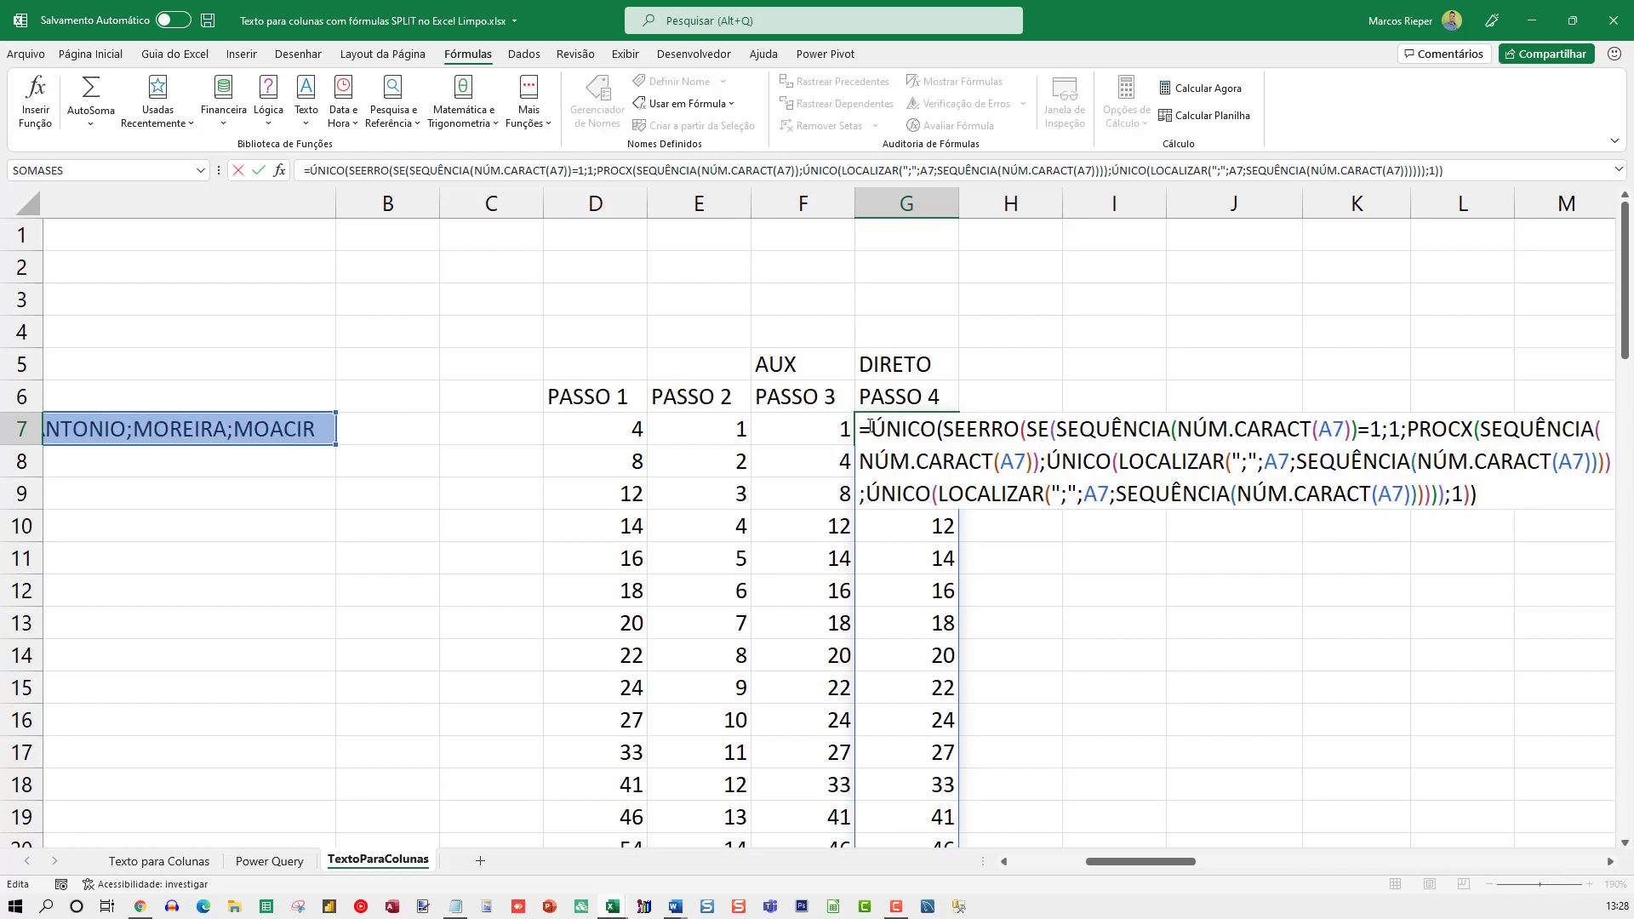
pyautogui.press('Escape')
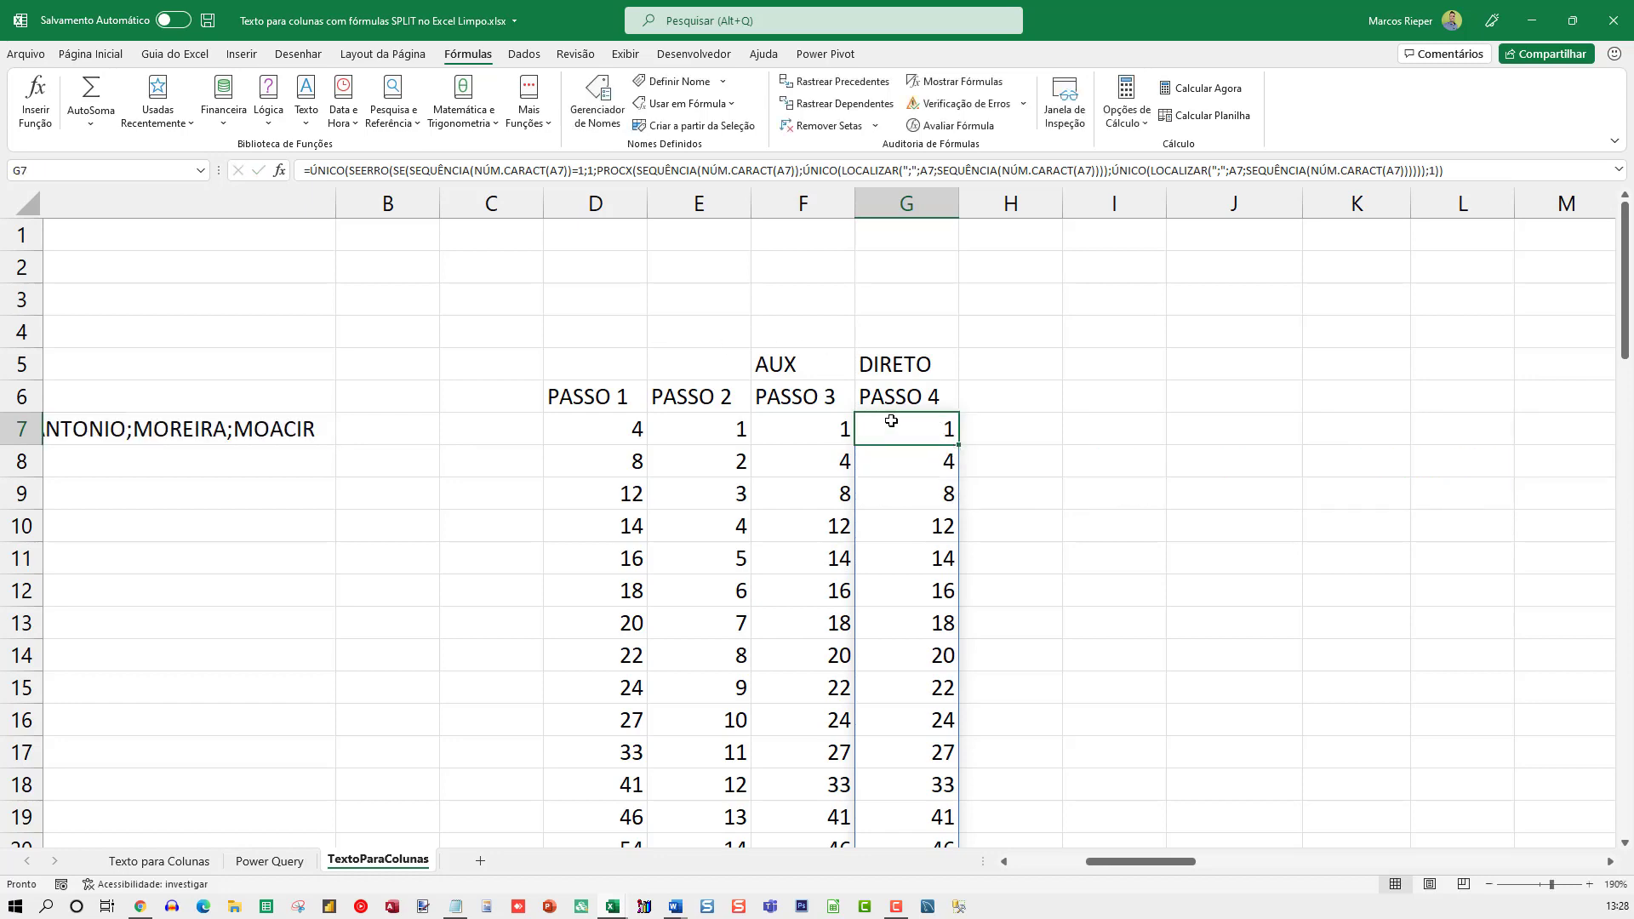
pyautogui.scroll(-5, 919, 494)
pyautogui.scroll(2, 922, 515)
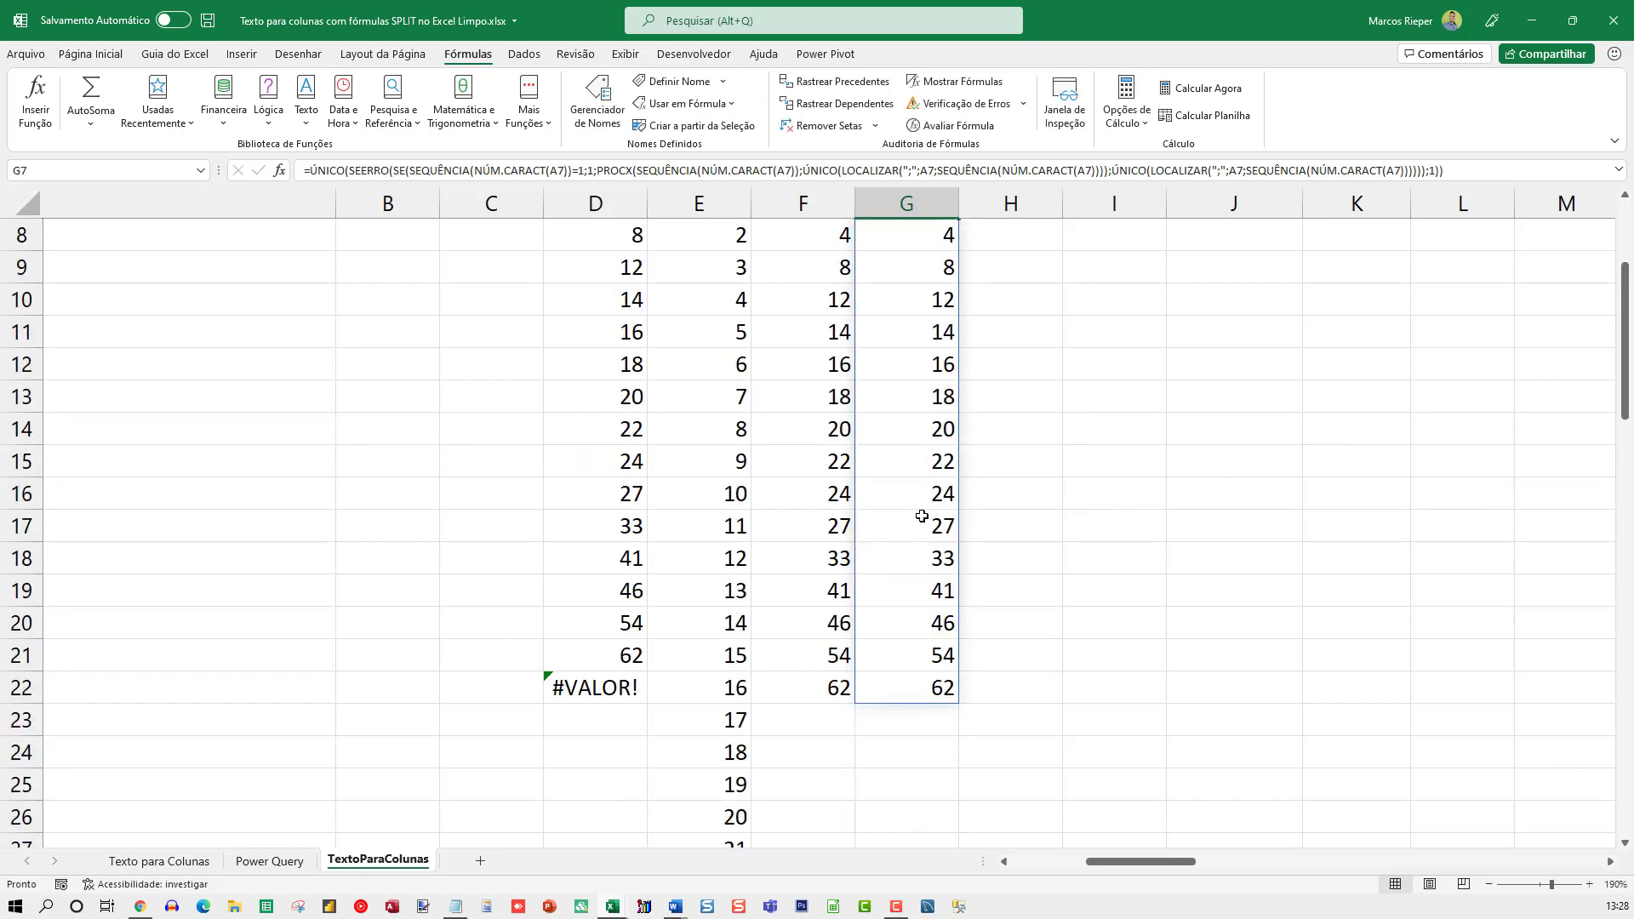
pyautogui.scroll(2, 922, 515)
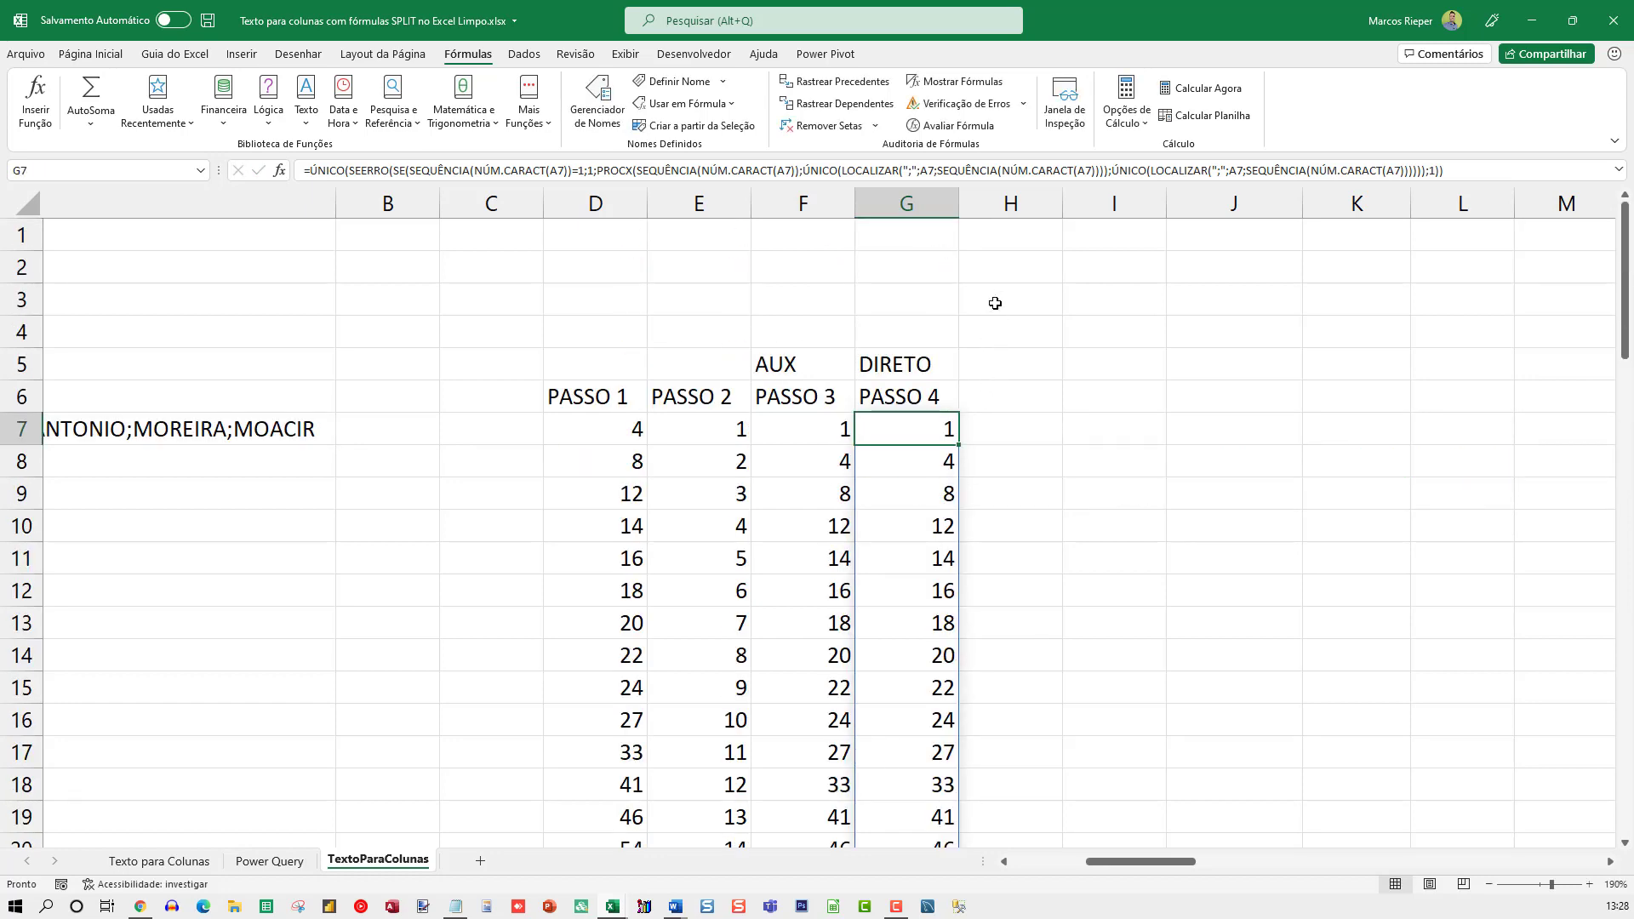
# Set the number format of the whole column H to Geral to reveal its contents, and display H7's CLASSIFICAR formula
pyautogui.click(1010, 204)
pyautogui.rightClick(1009, 203)
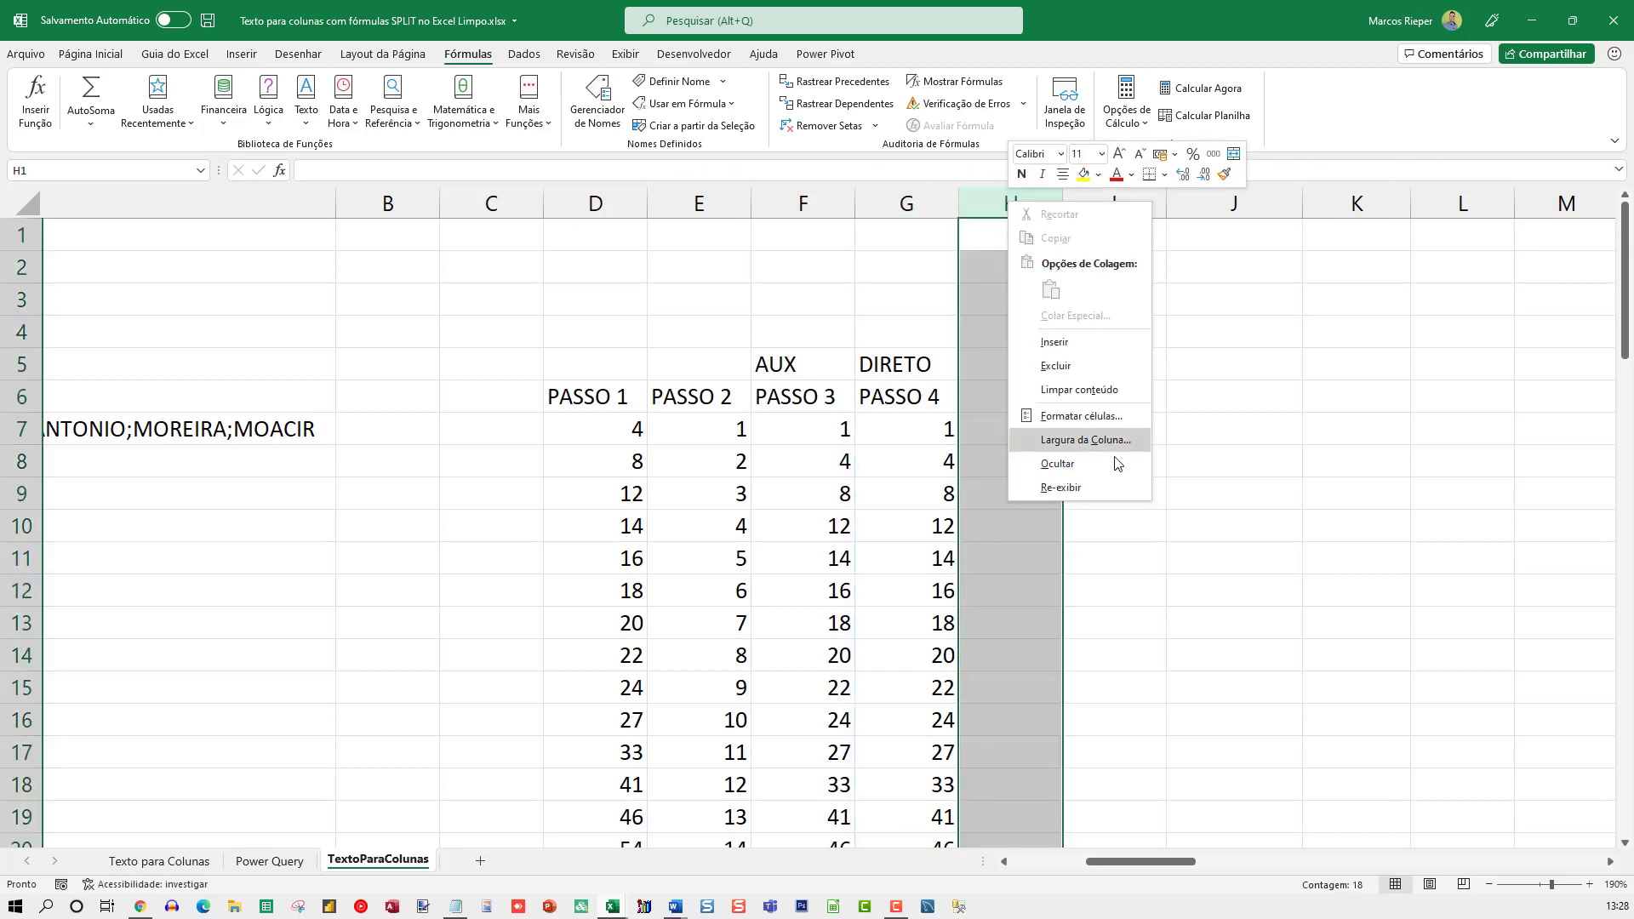
pyautogui.click(1024, 415)
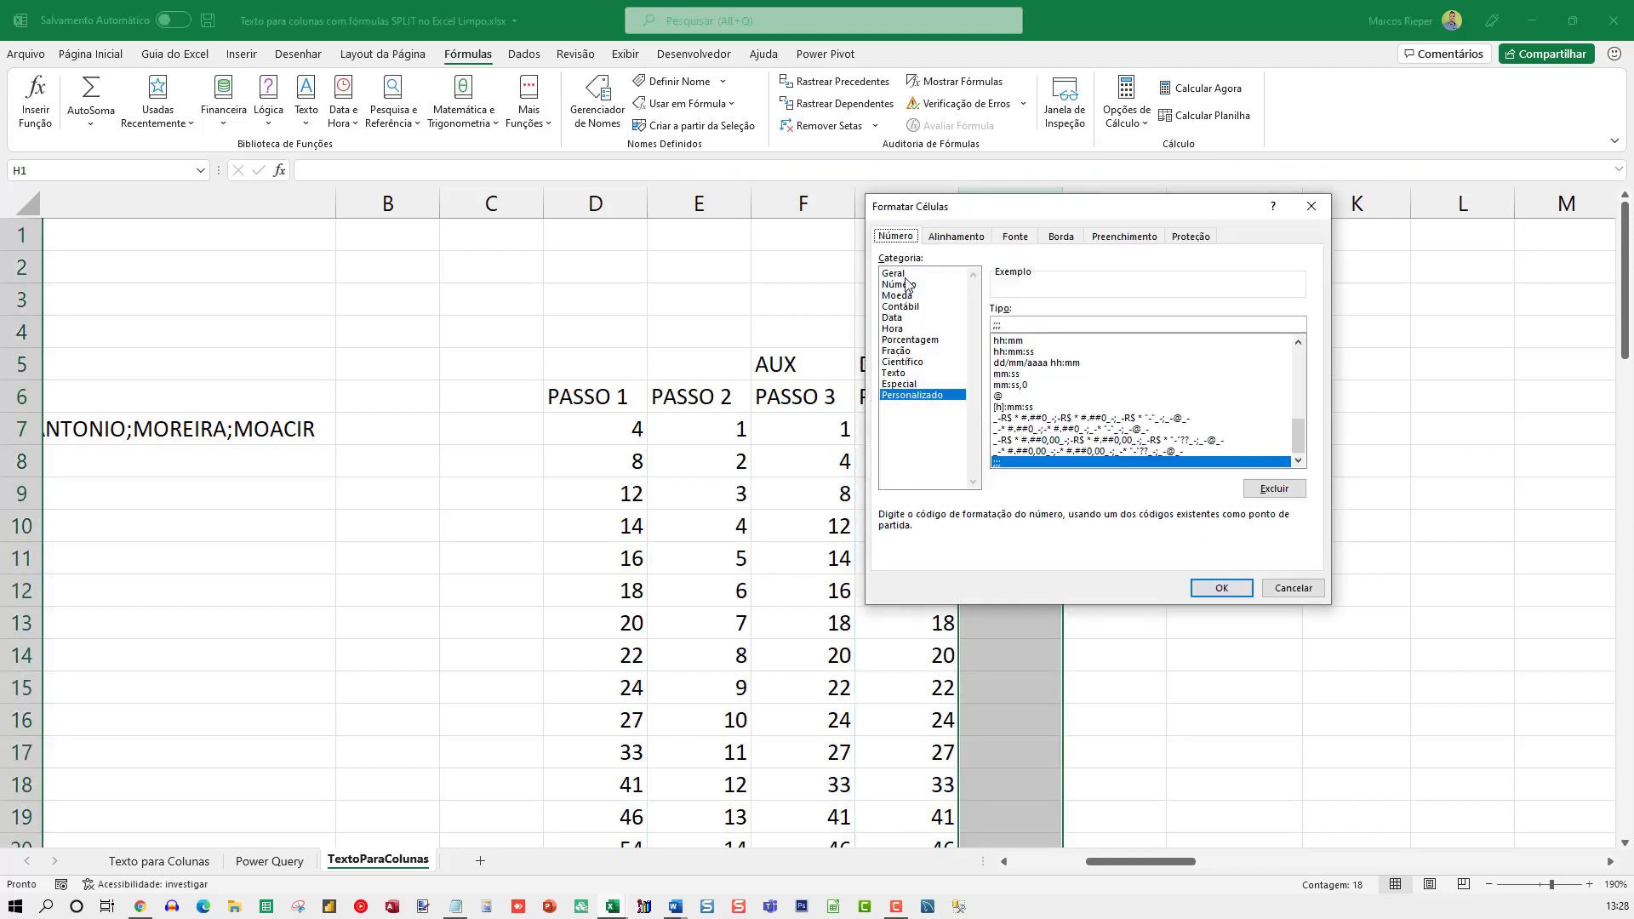
pyautogui.doubleClick(906, 276)
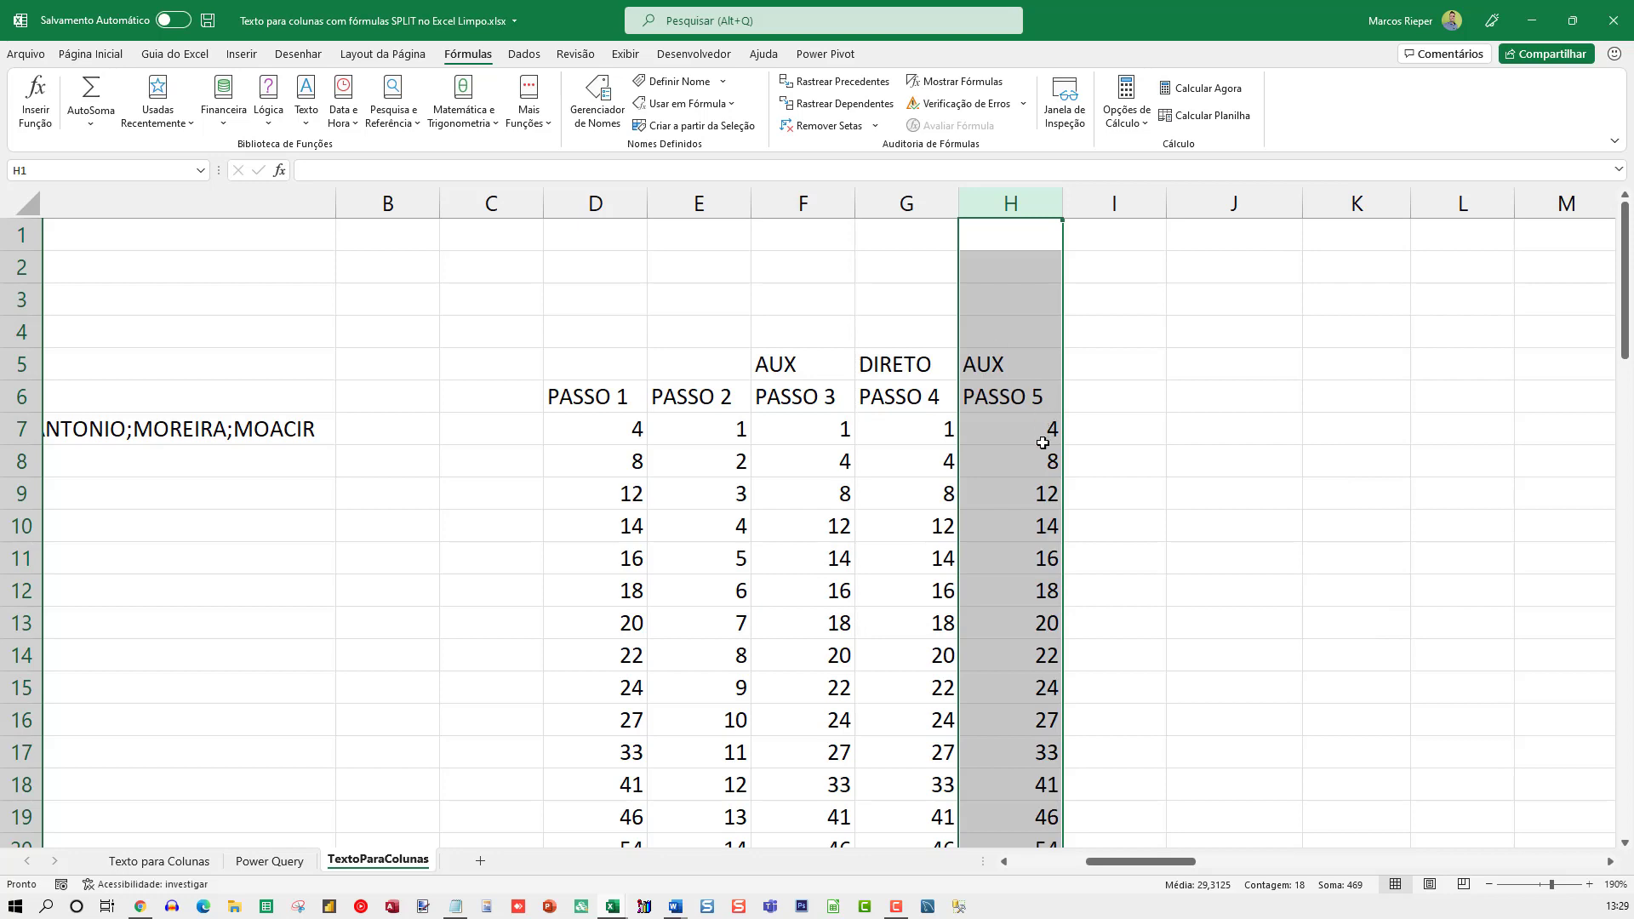
pyautogui.click(1013, 422)
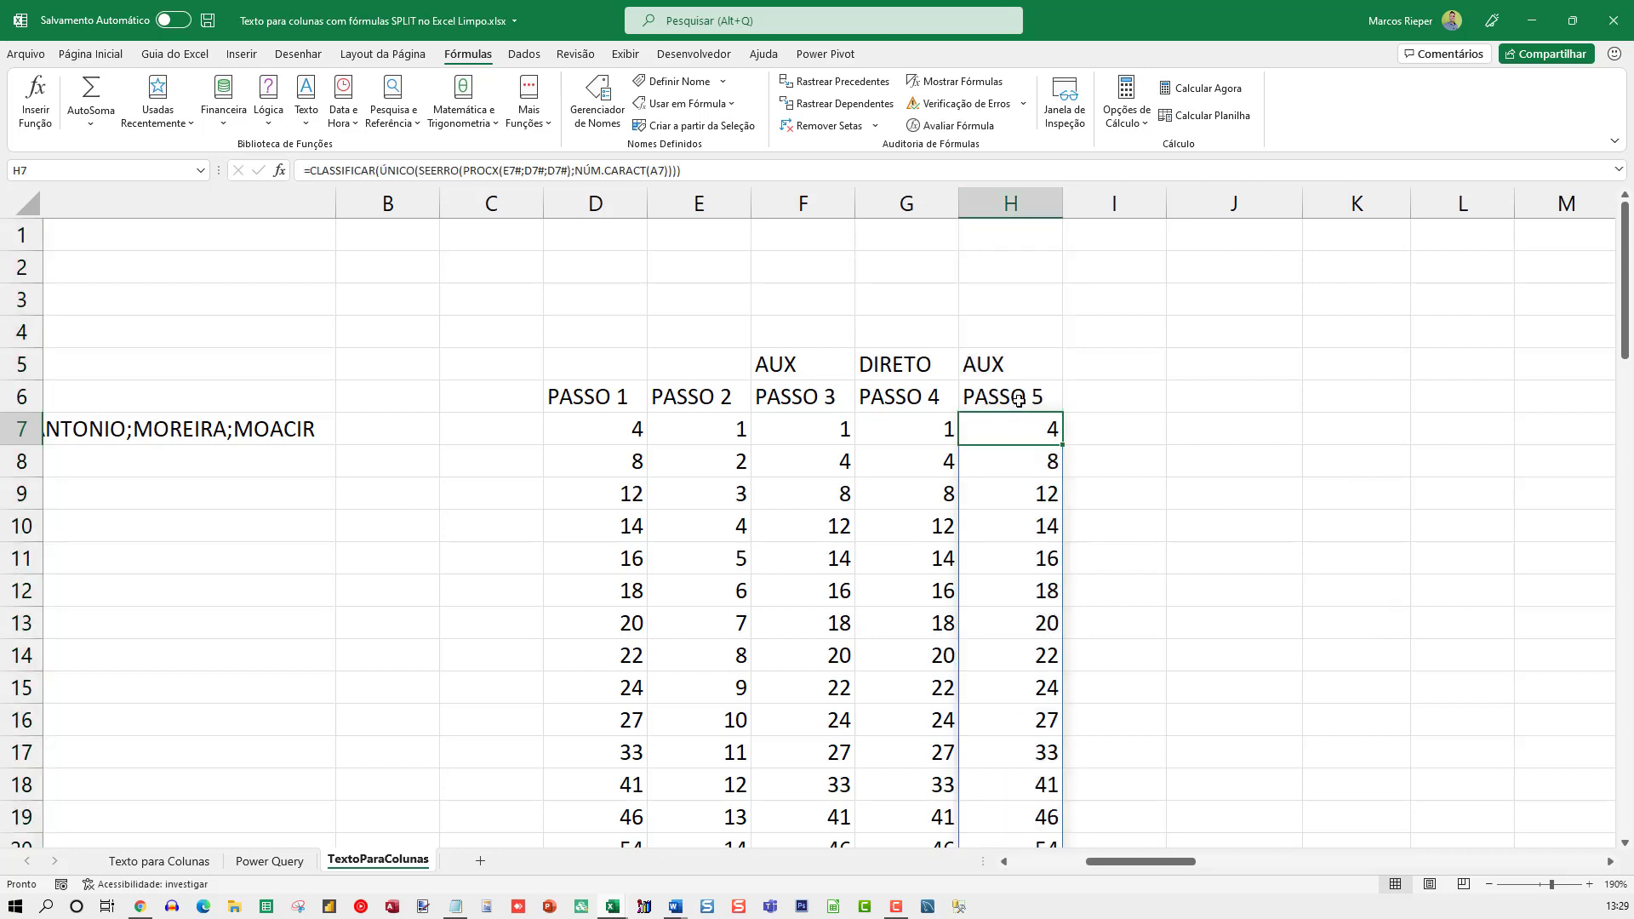
pyautogui.press('F2')
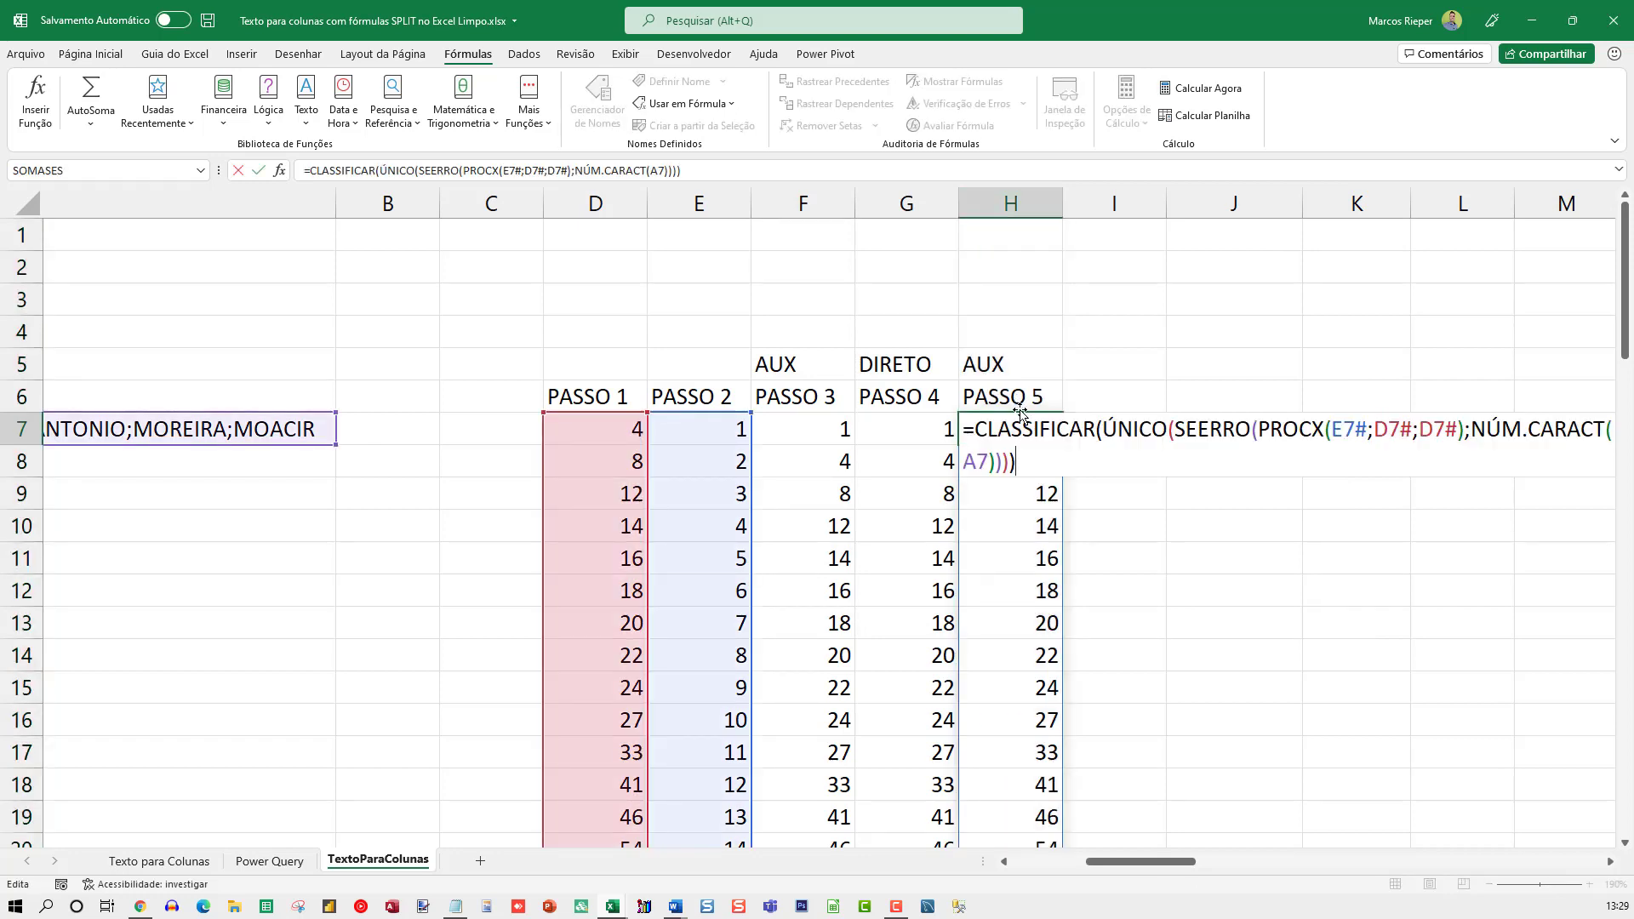
pyautogui.press('Escape')
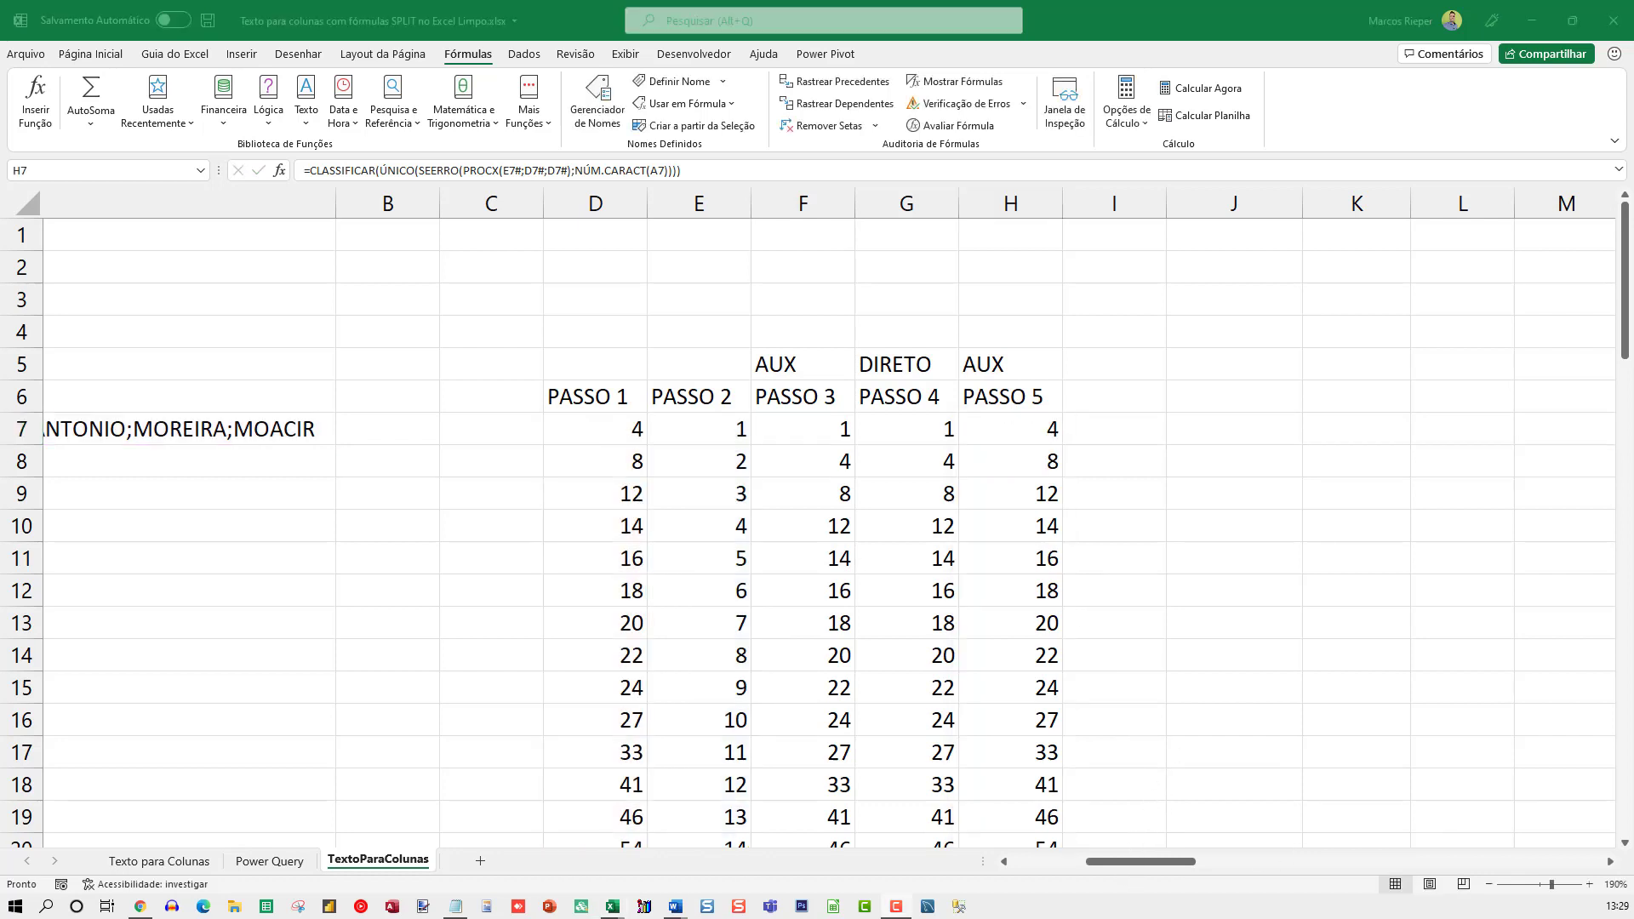
# Check the PASSO 5 cell H7 against the source text in A7, and view the formulas in the blank-looking cells J7 and I7
pyautogui.hscroll(1, 967, 470)
pyautogui.click(739, 442)
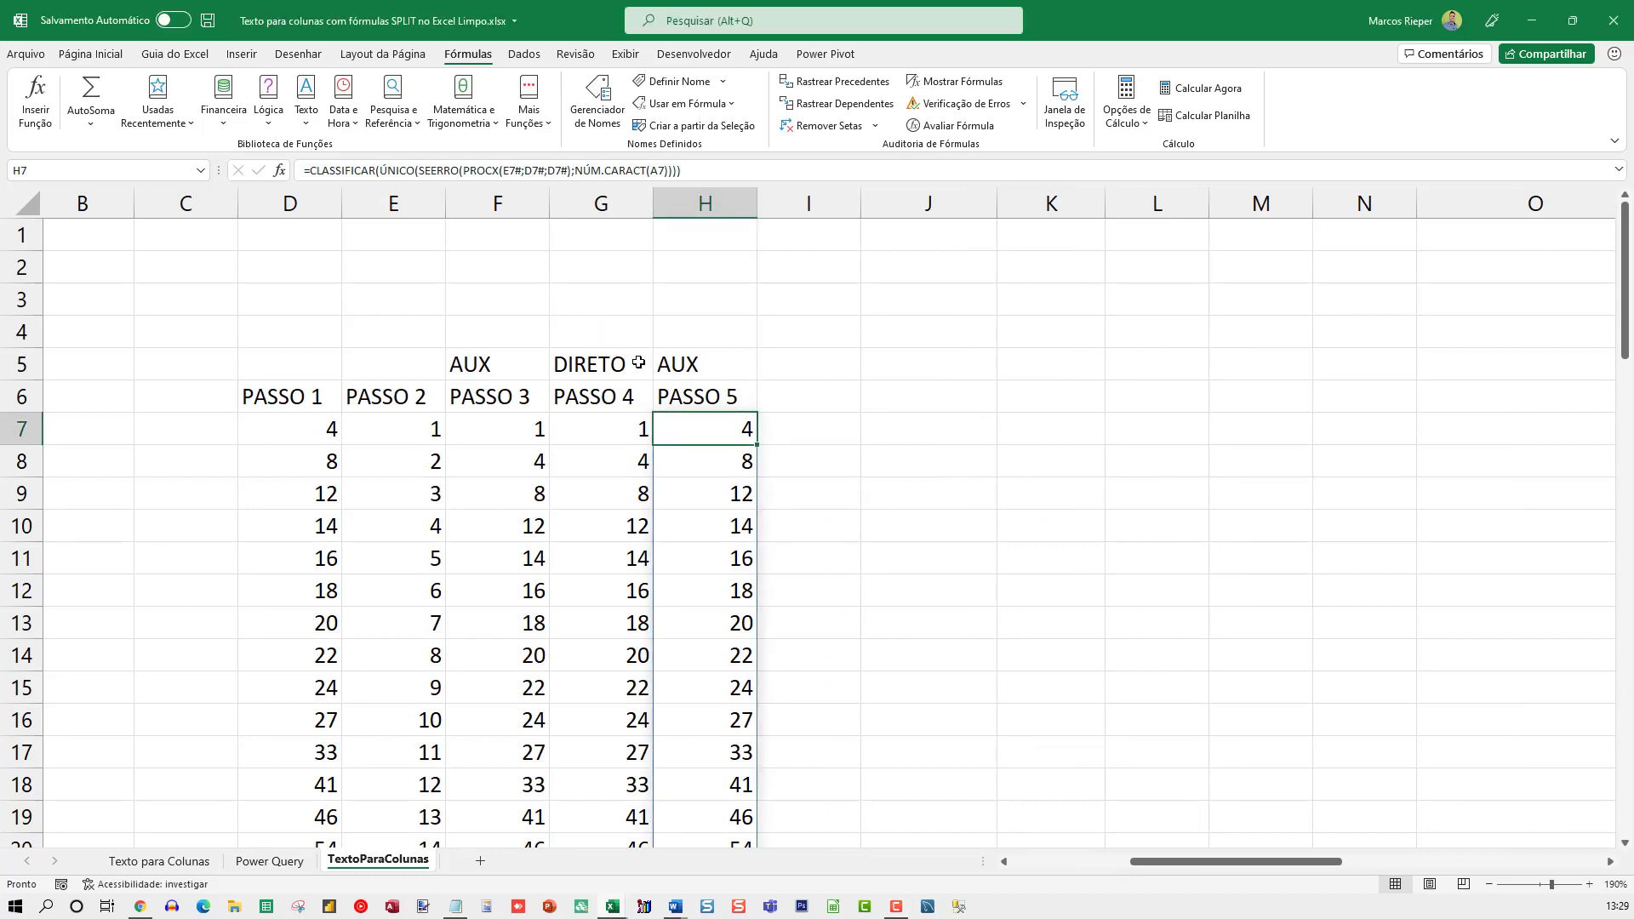
pyautogui.press('Home')
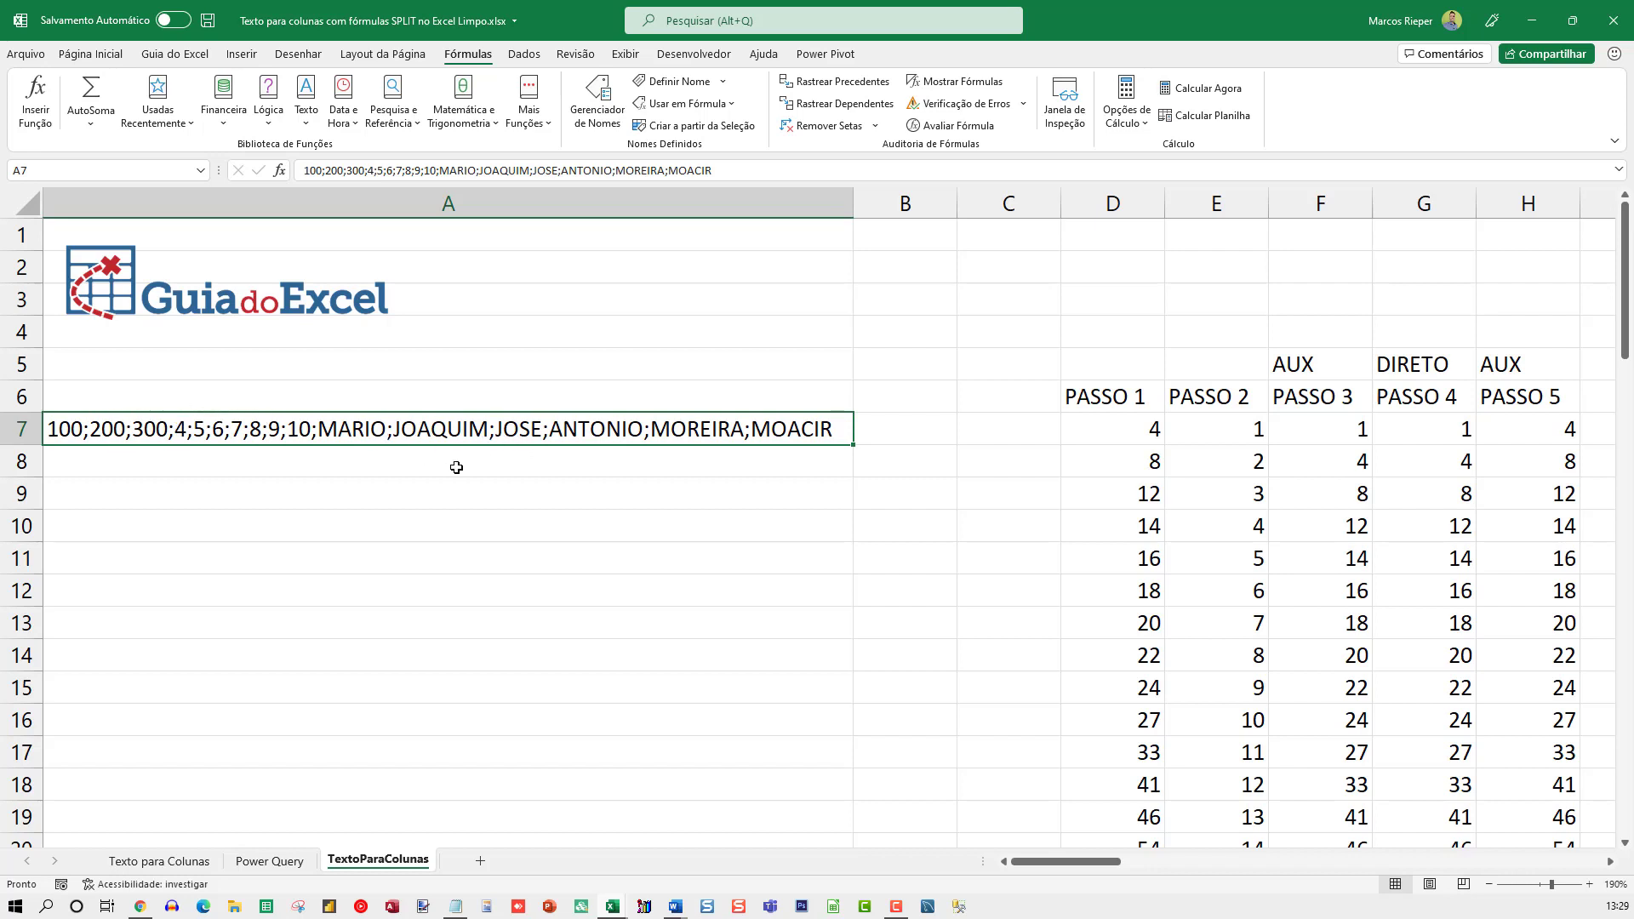
pyautogui.click(1530, 439)
pyautogui.press('Right')
pyautogui.press('Right')
pyautogui.press('Right')
pyautogui.press('Left')
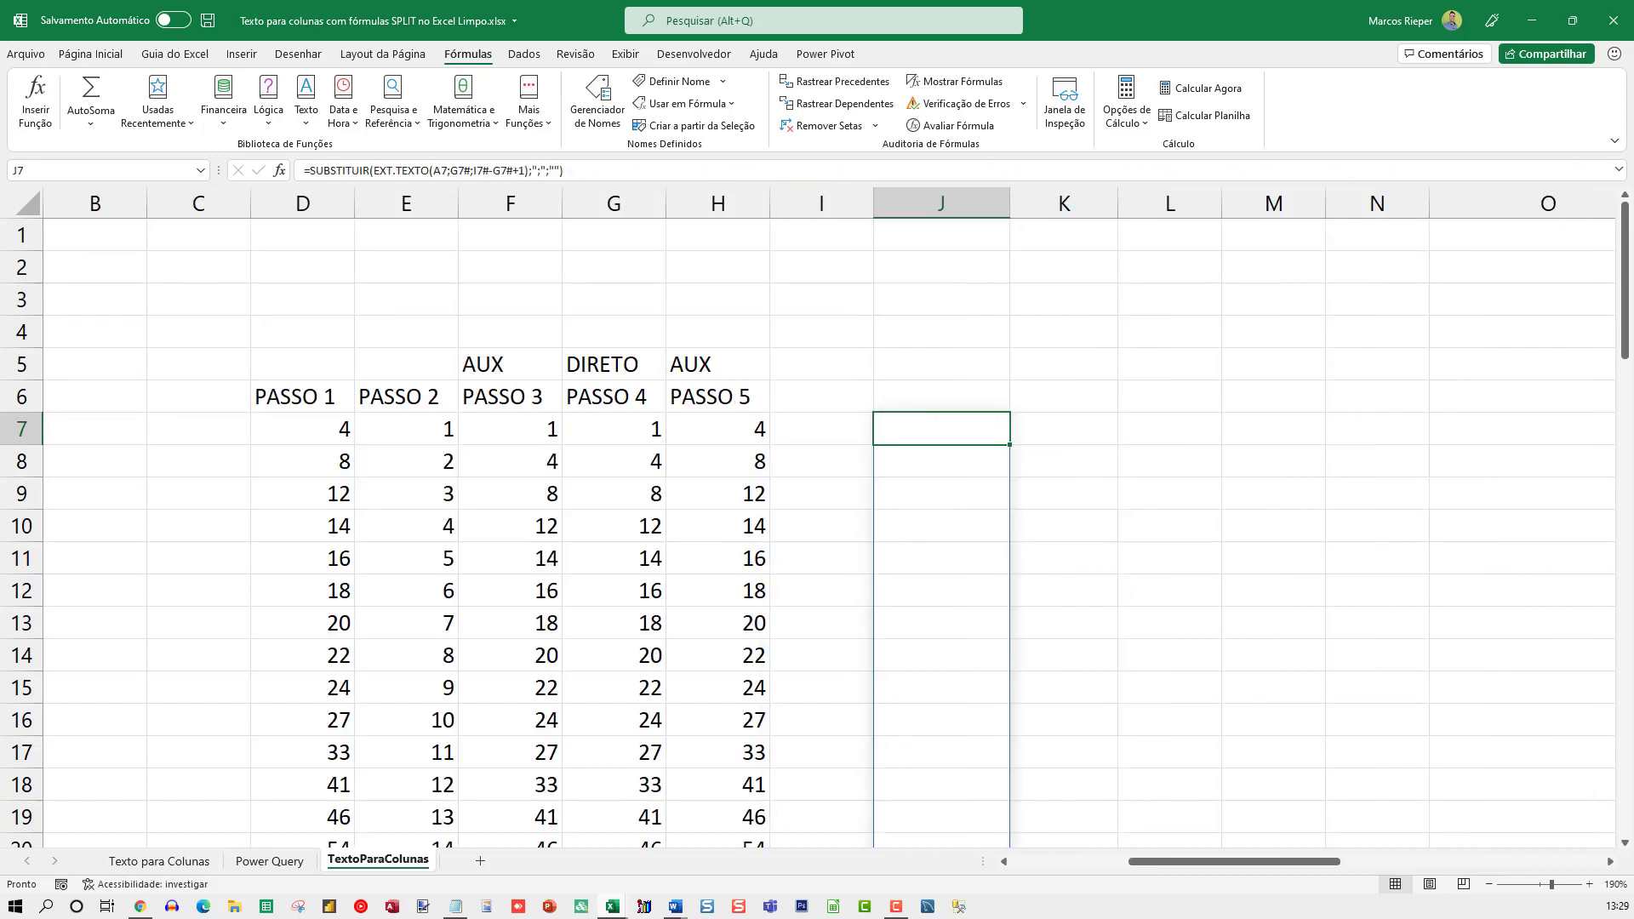
pyautogui.press('Left')
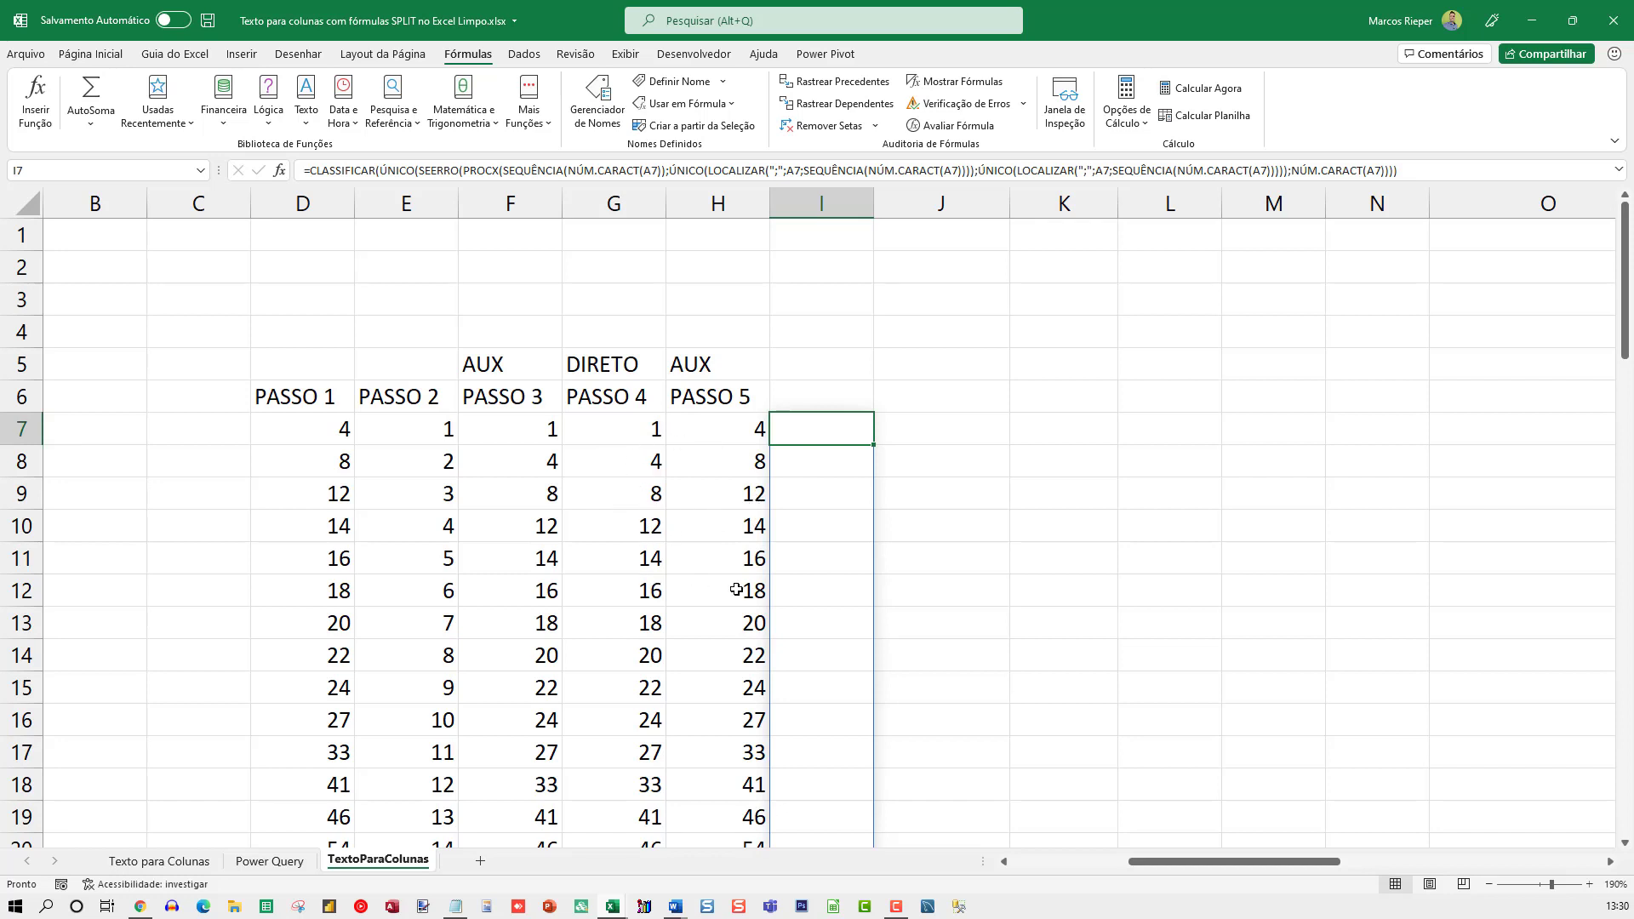
# Compare the formulas in G7 and H7, and inspect H7's spilled results down to the last value in H22
pyautogui.scroll(-3, 741, 592)
pyautogui.scroll(3, 737, 357)
pyautogui.click(635, 431)
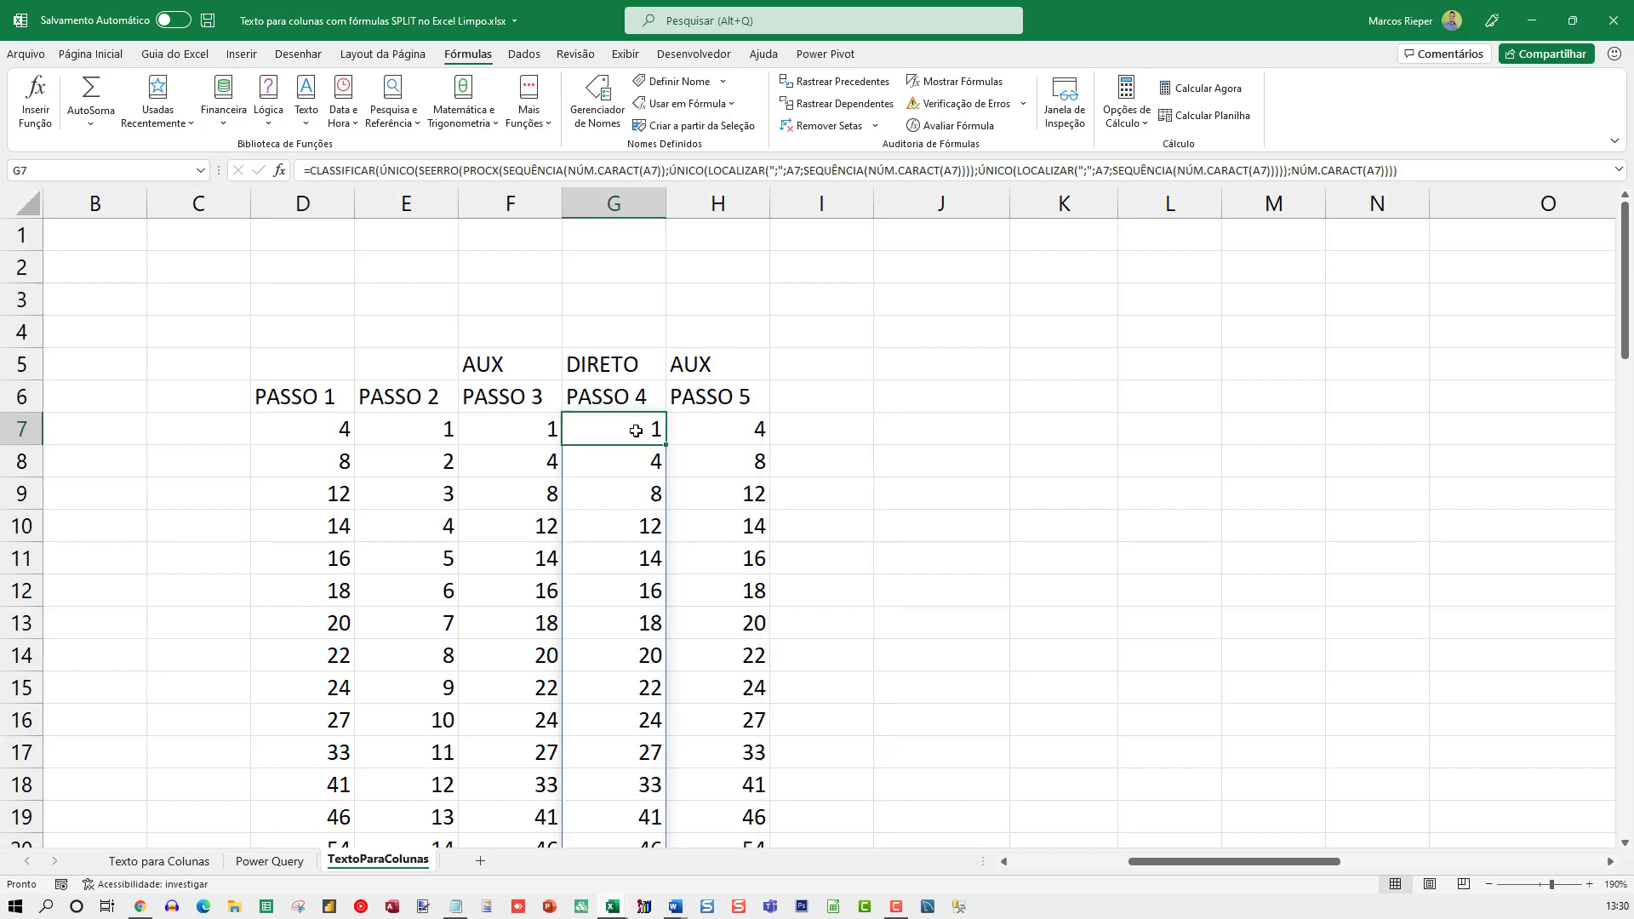
pyautogui.click(710, 423)
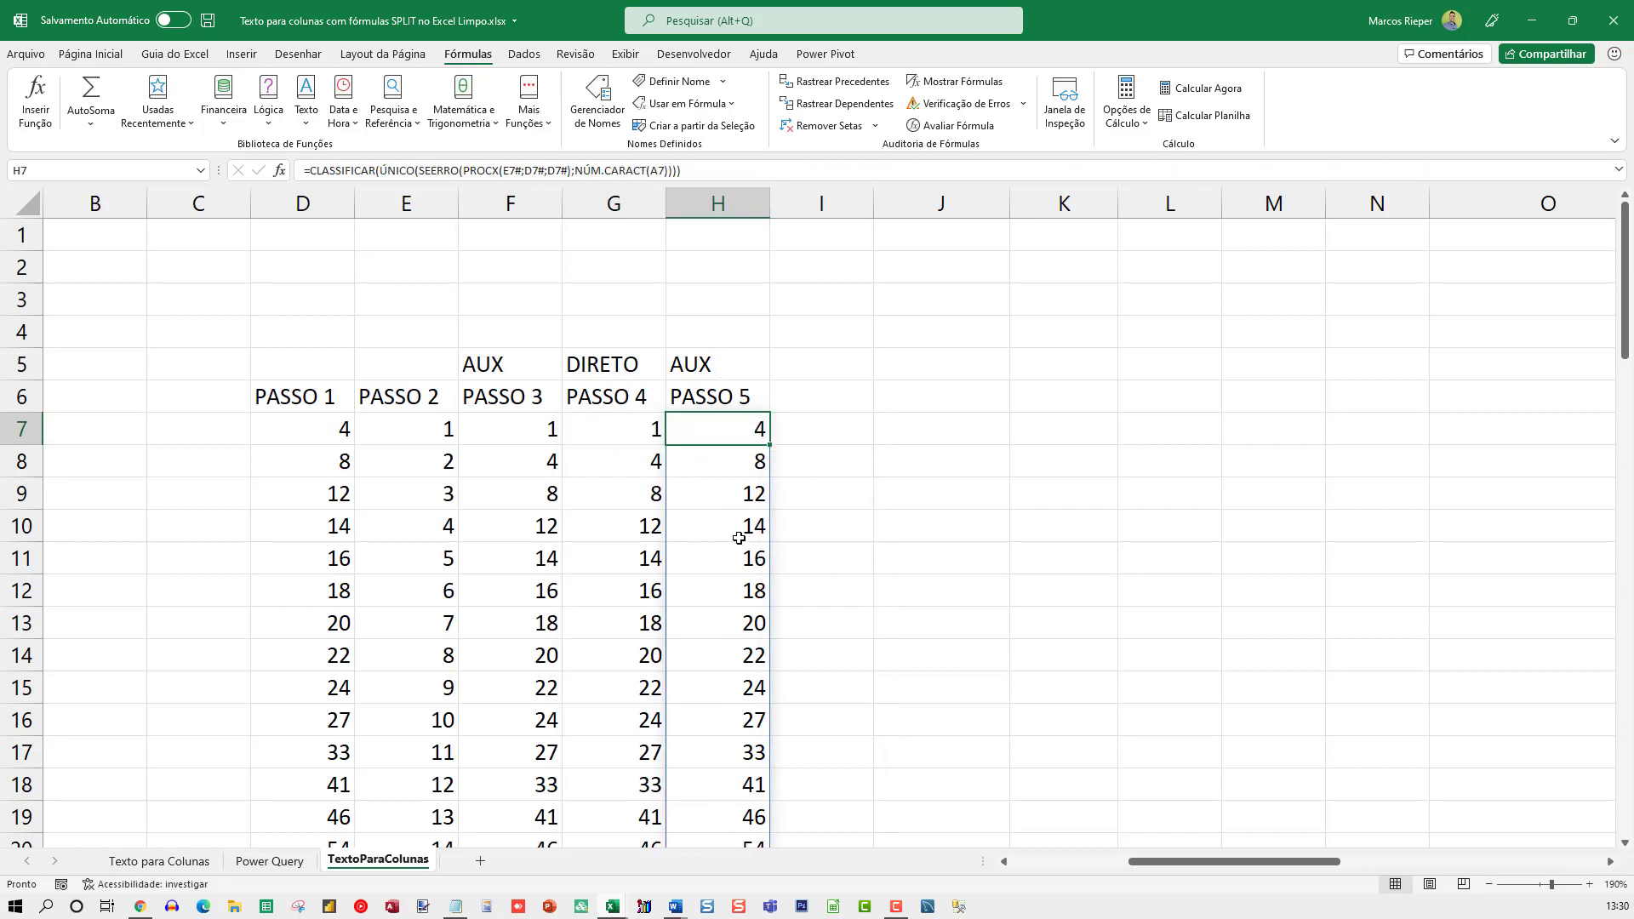
pyautogui.scroll(-2, 752, 537)
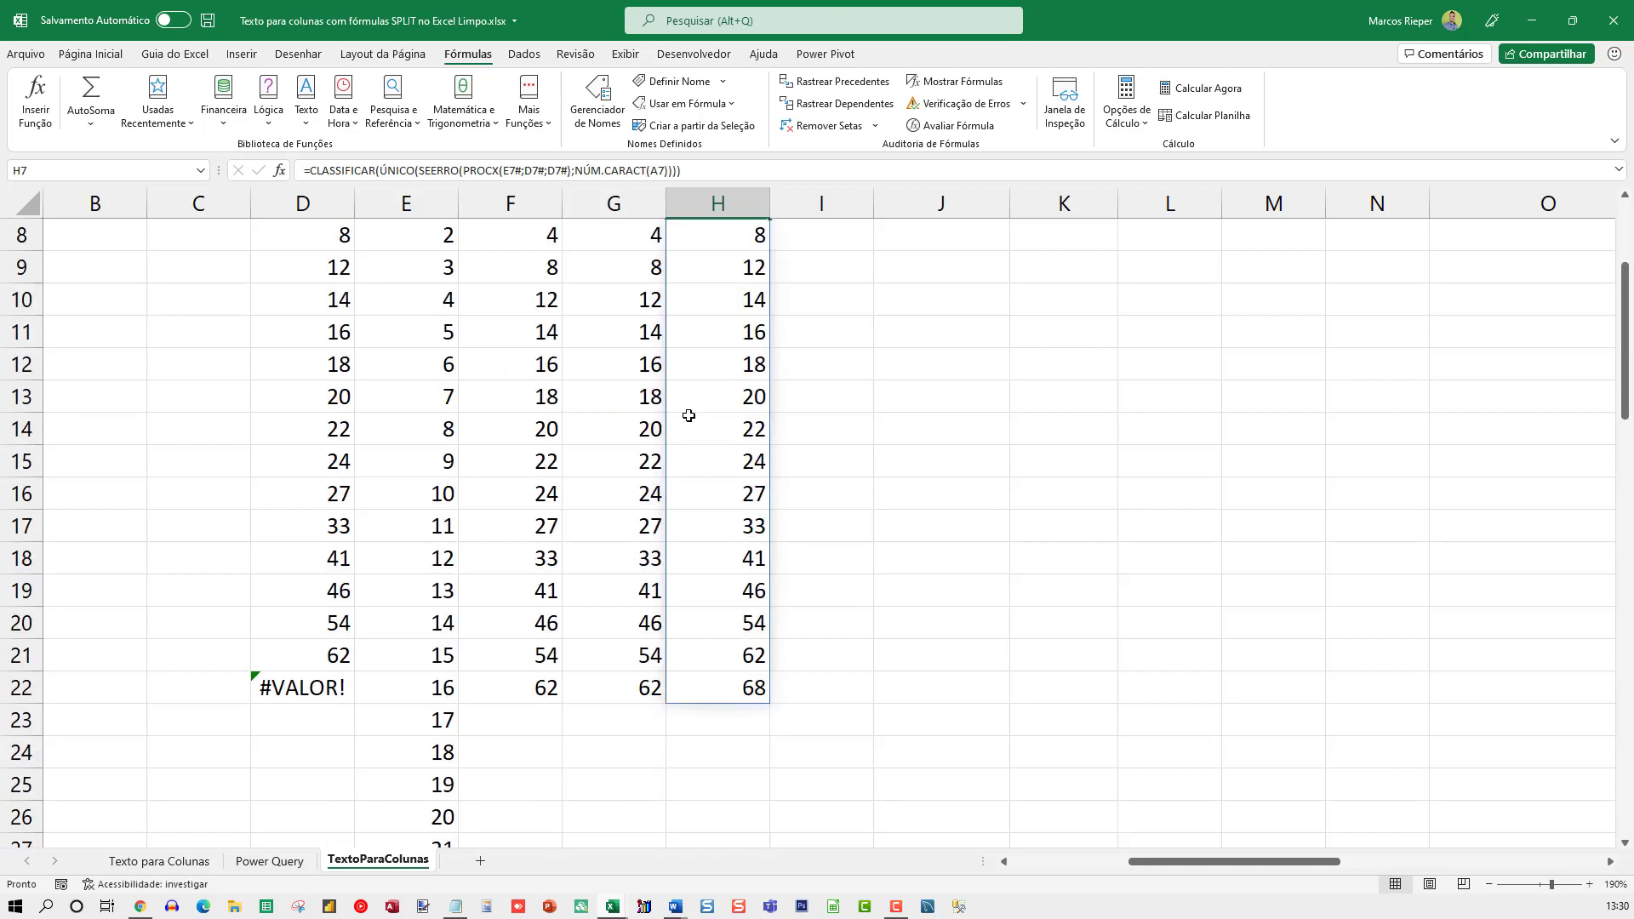
pyautogui.click(723, 689)
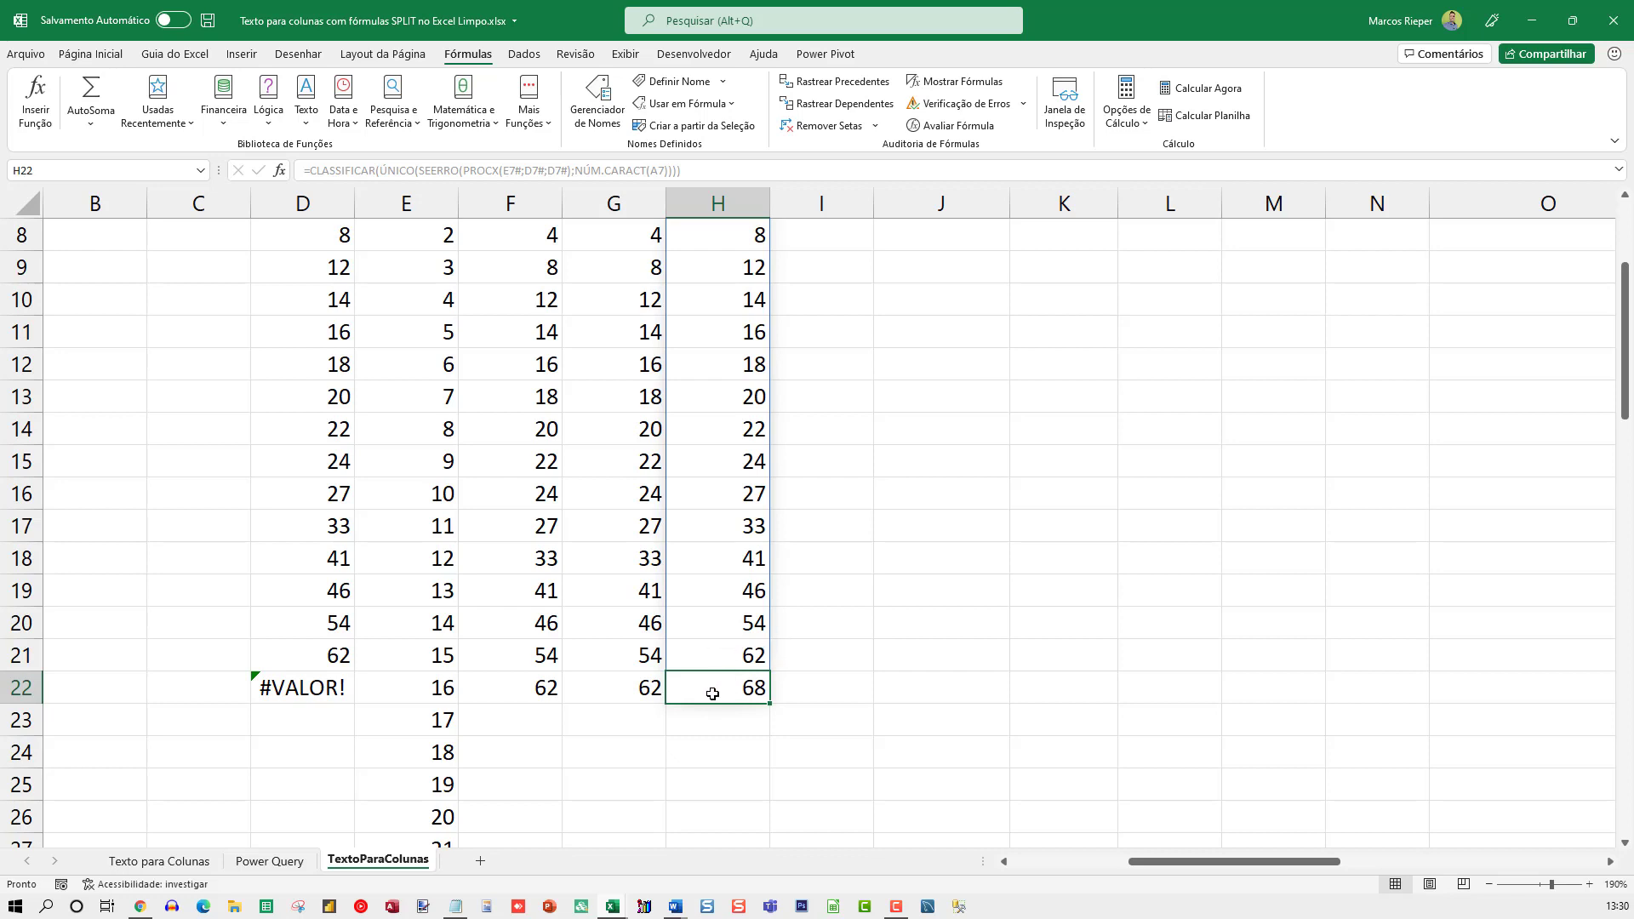
pyautogui.scroll(3, 789, 676)
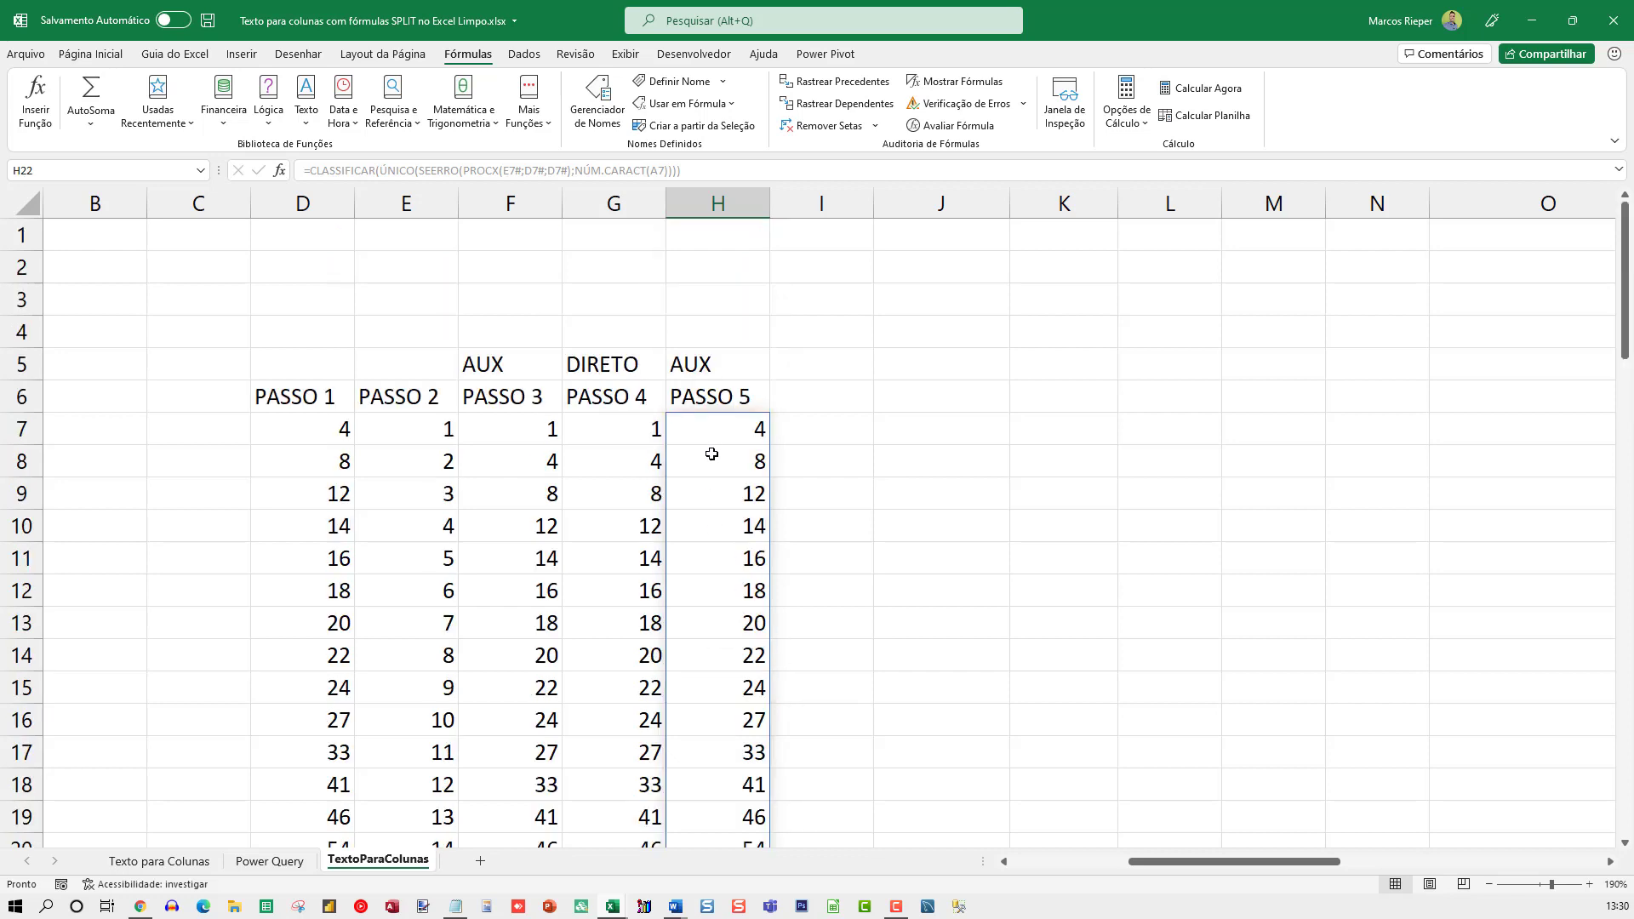
# Examine H7's CLASSIFICAR formula, highlighting NÚM.CARACT(A7) as the SEERRO fallback value, without editing anything
pyautogui.click(713, 428)
pyautogui.doubleClick(713, 428)
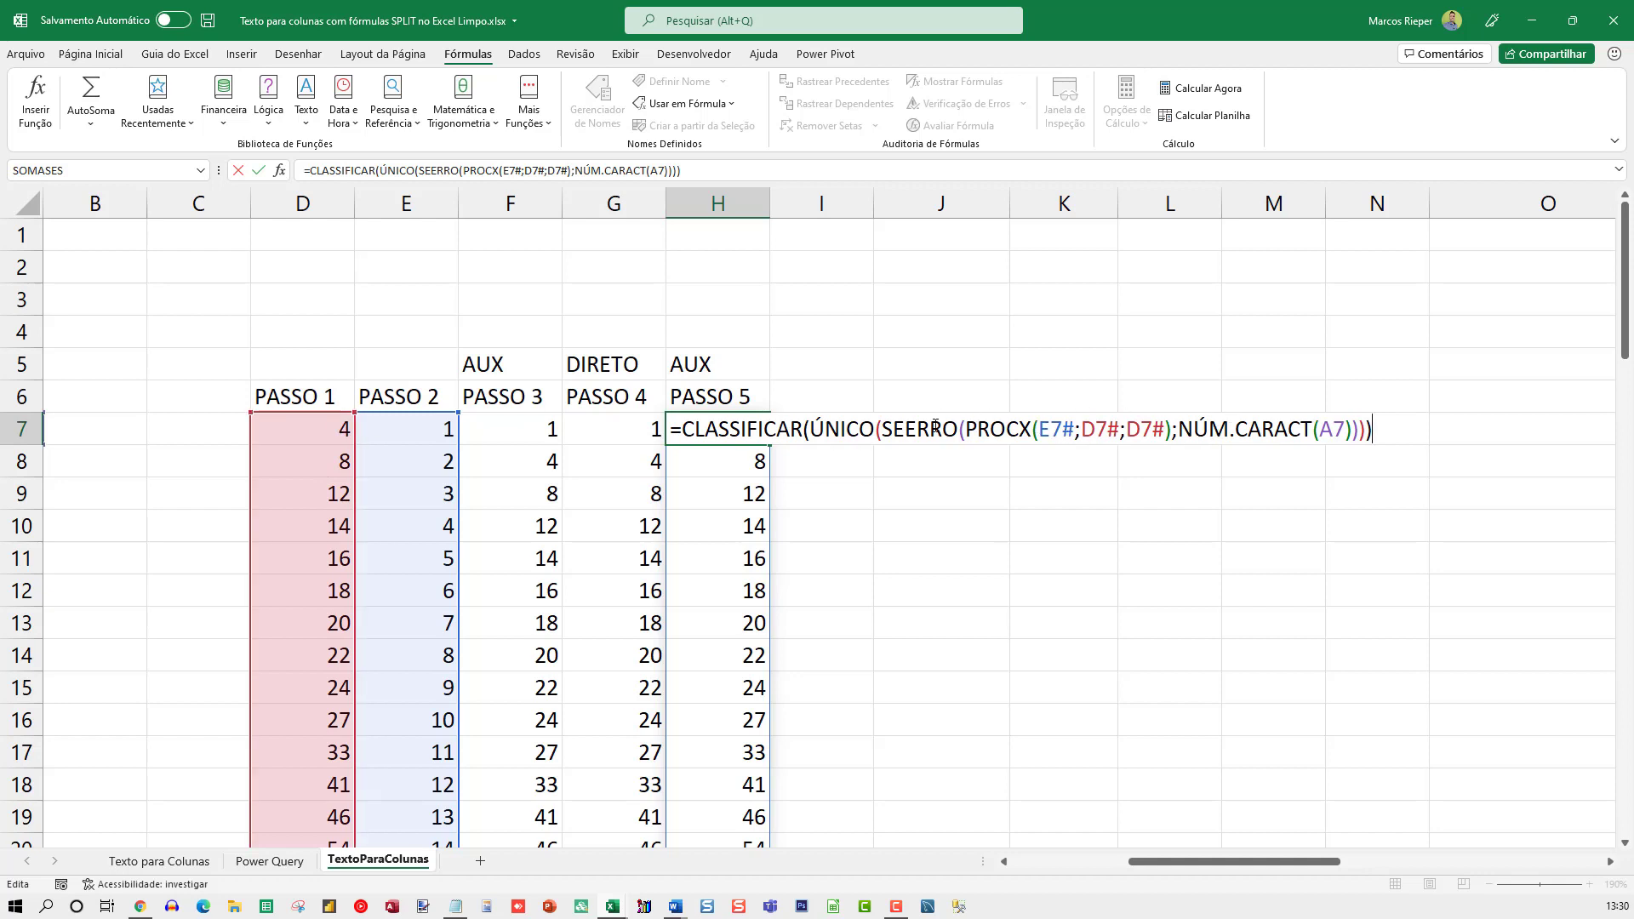
pyautogui.moveTo(1177, 429); pyautogui.dragTo(1362, 444)
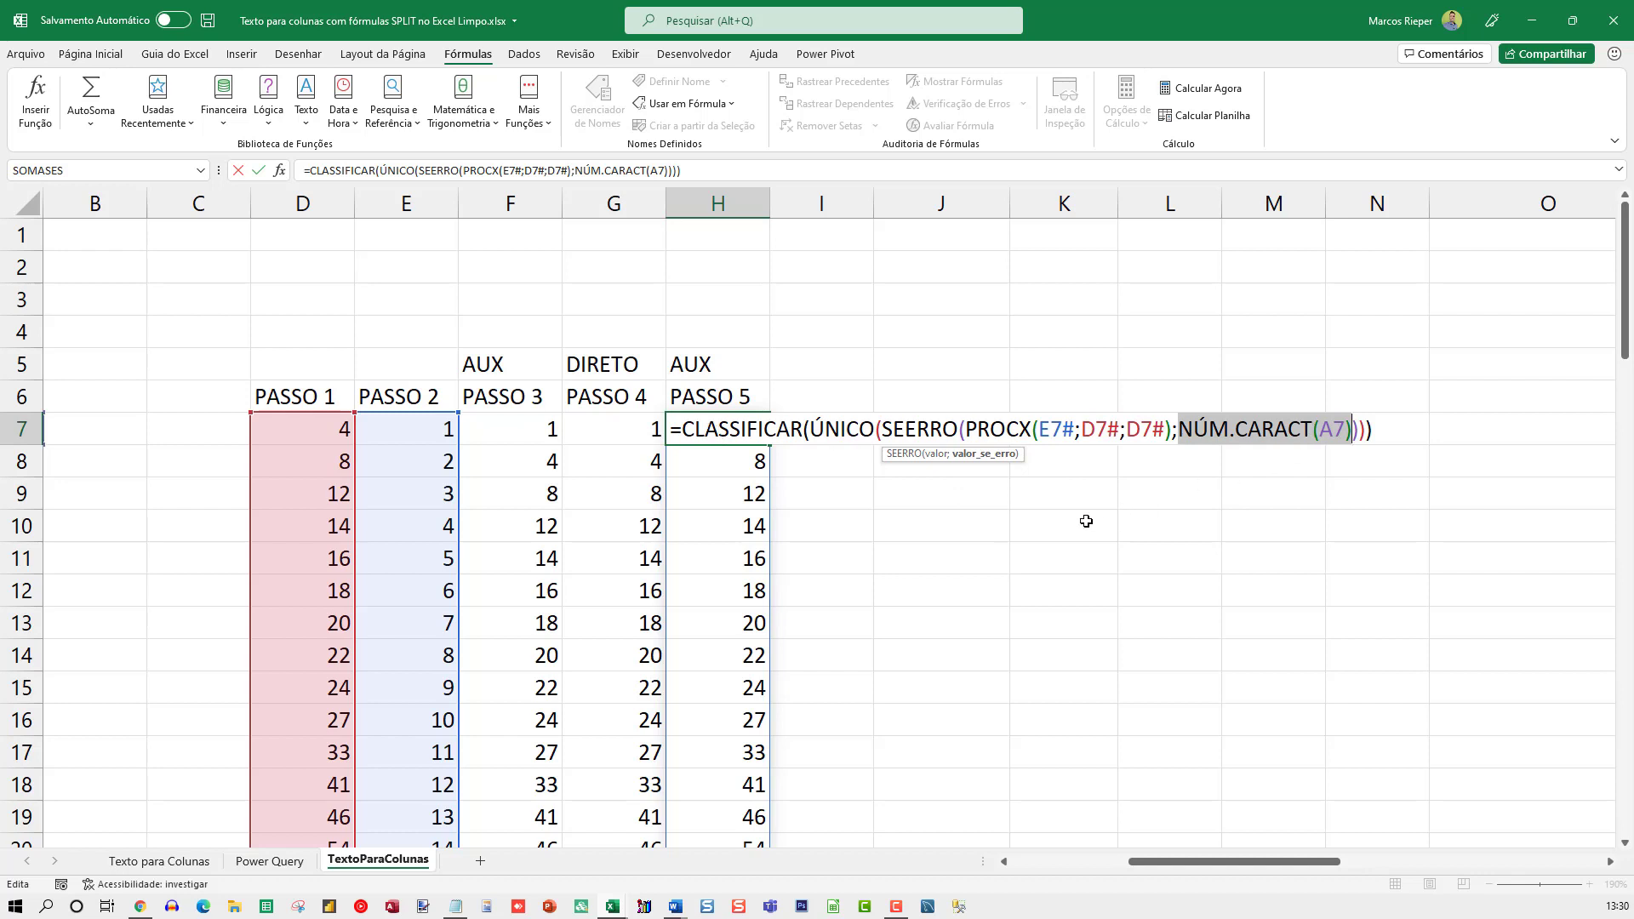
pyautogui.press('Escape')
pyautogui.press('F2')
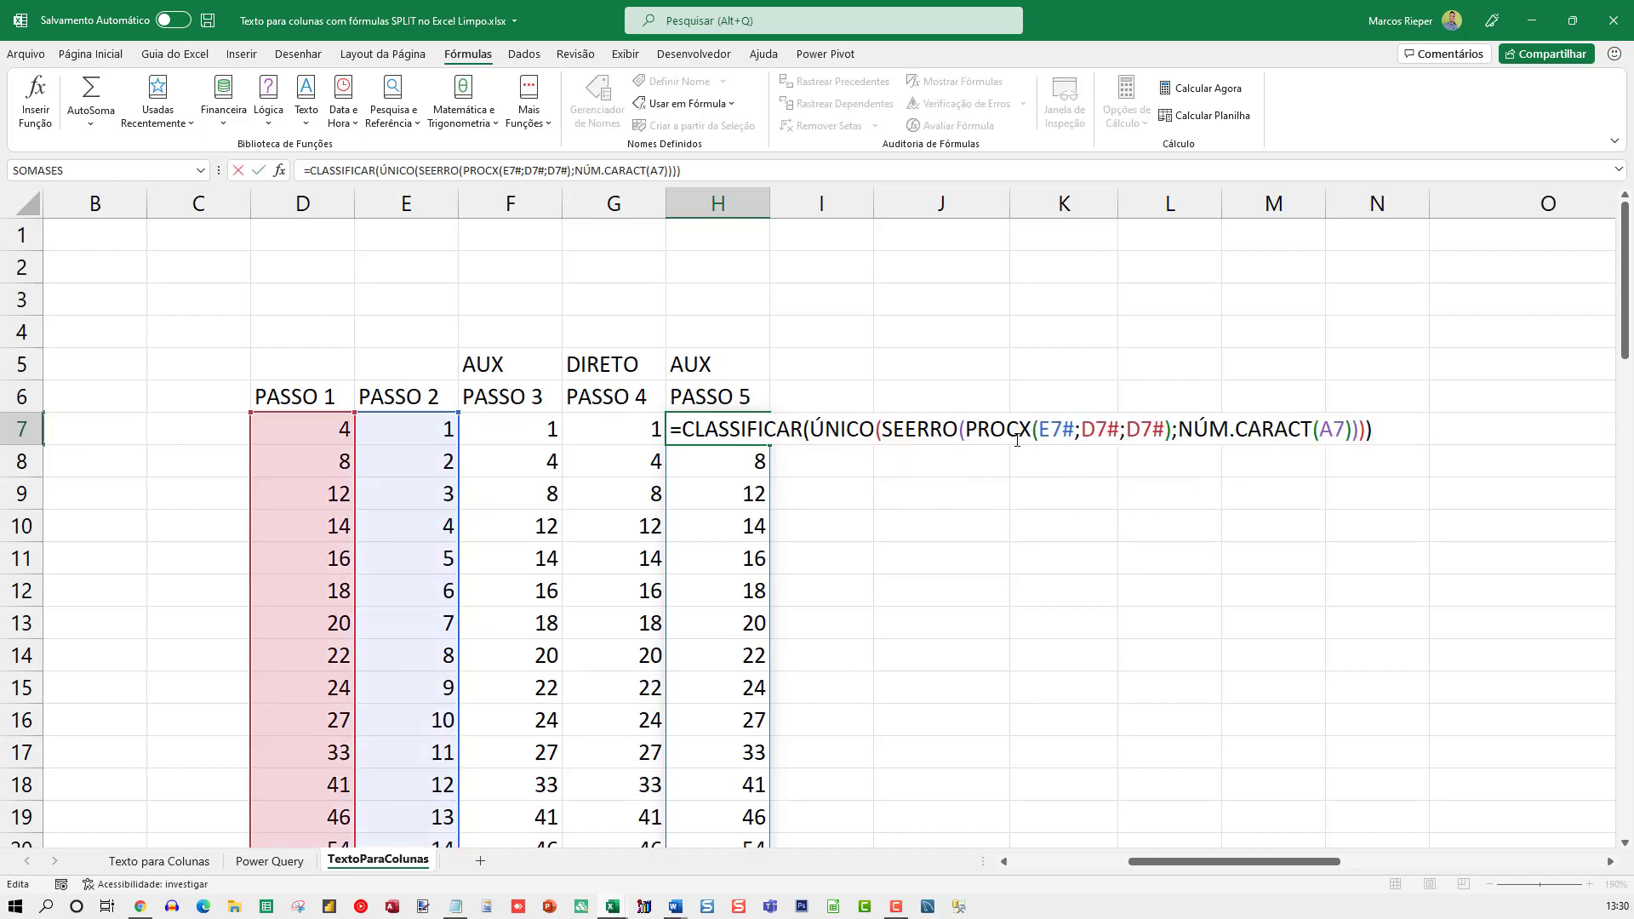
pyautogui.press('Escape')
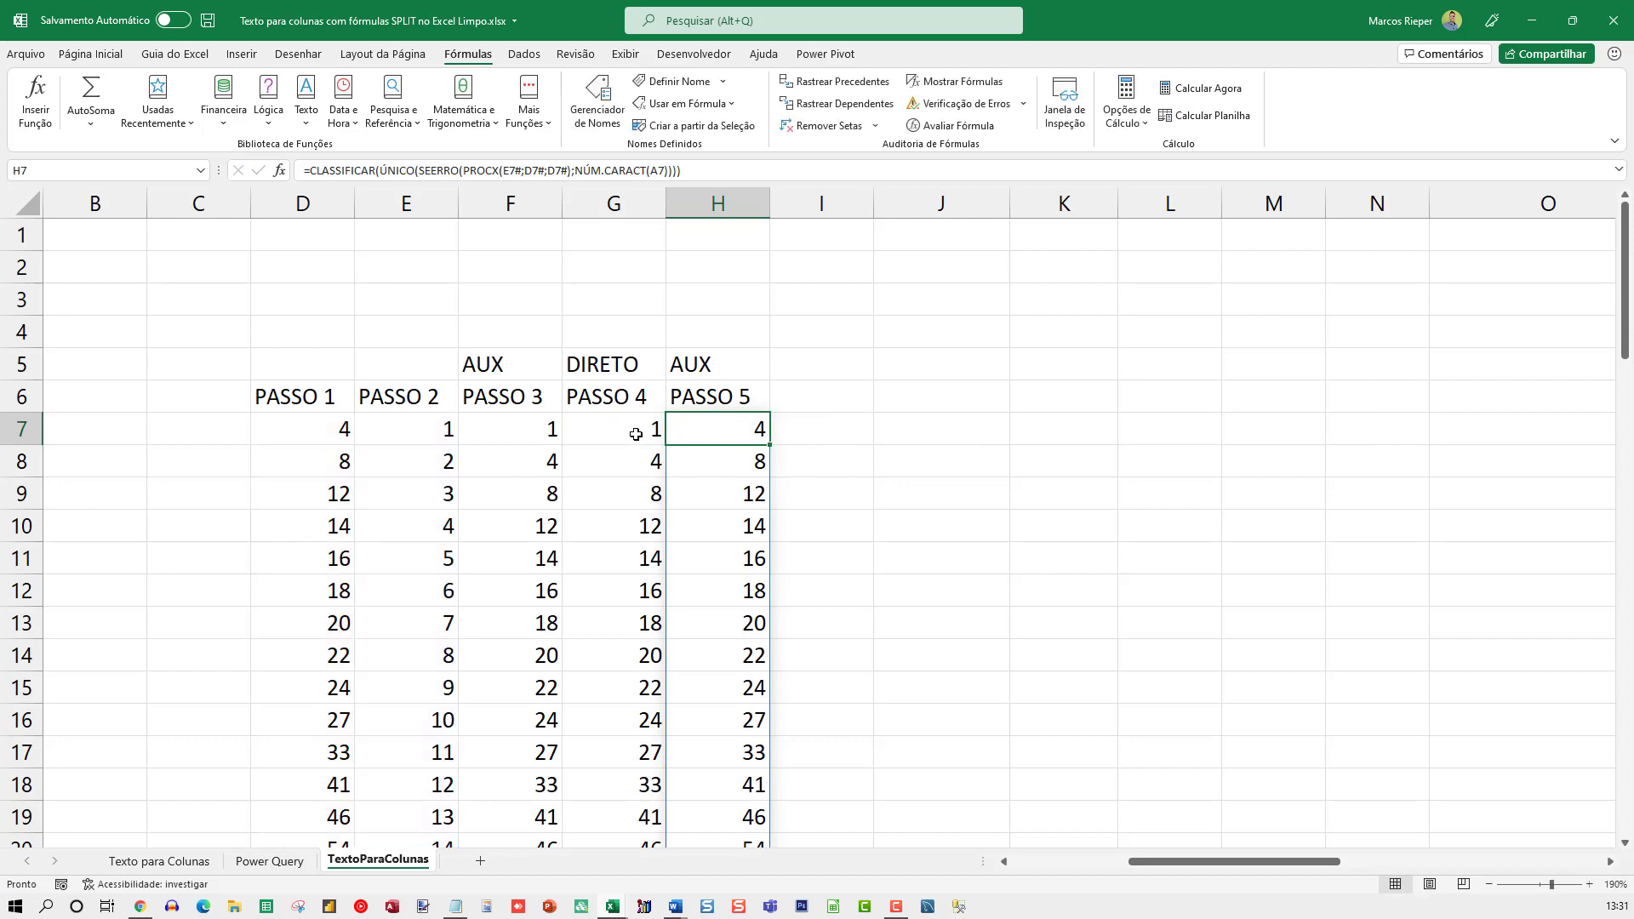
# View the PASSO 4 and PASSO 3 formulas in G7 and F7 for comparison with H7, leaving them unedited
pyautogui.doubleClick(631, 428)
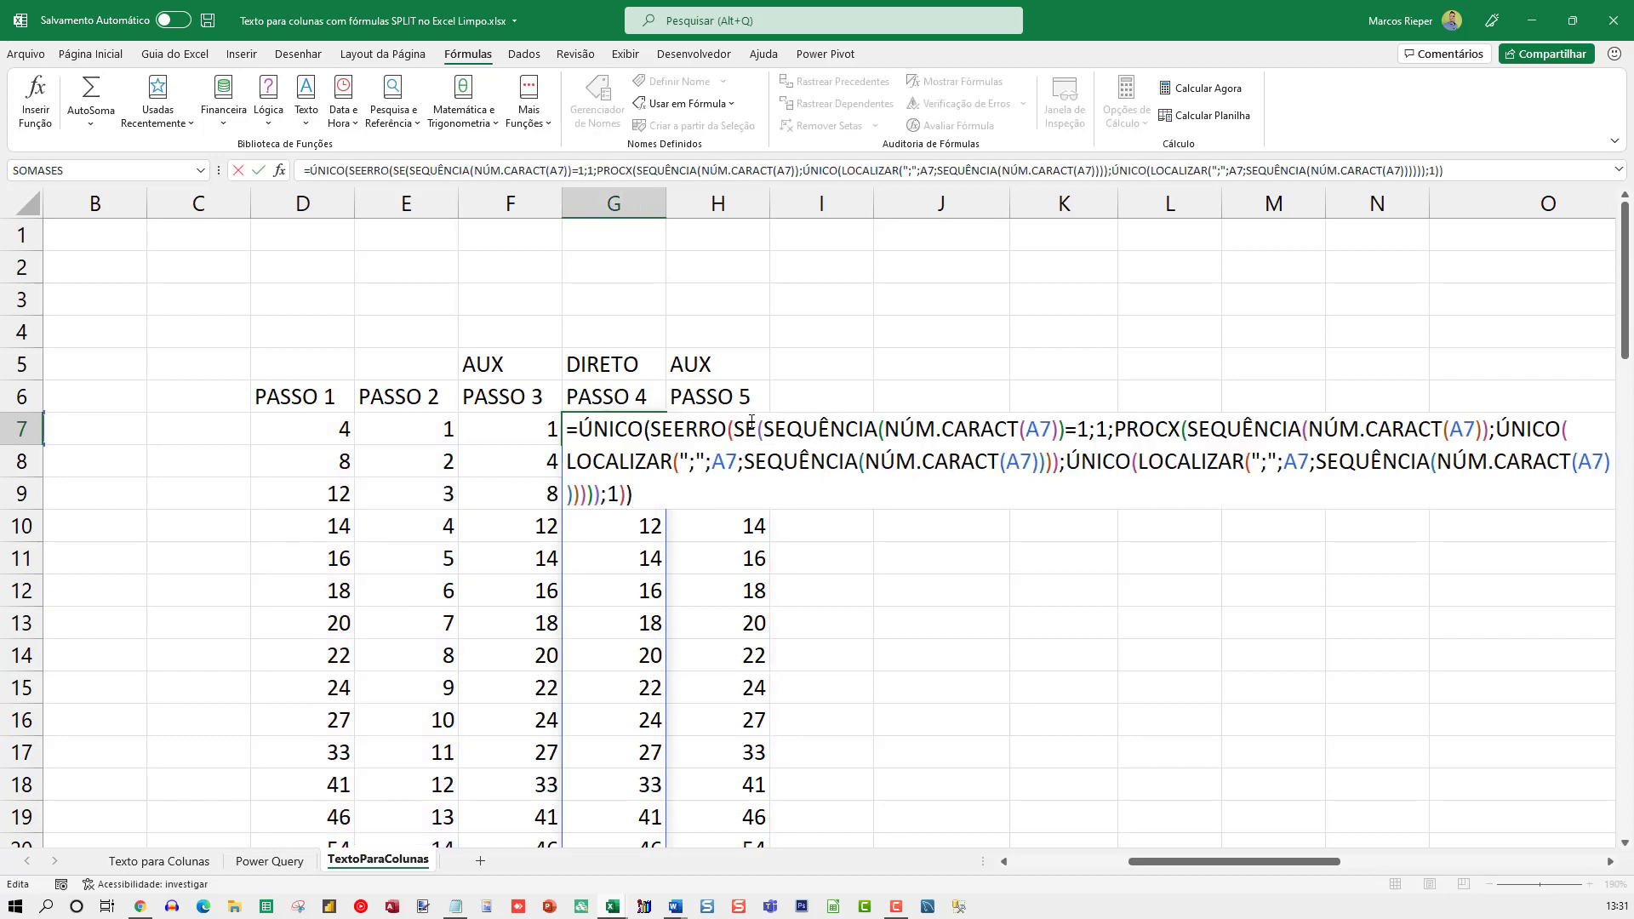
pyautogui.press('Escape')
pyautogui.click(526, 423)
pyautogui.press('F2')
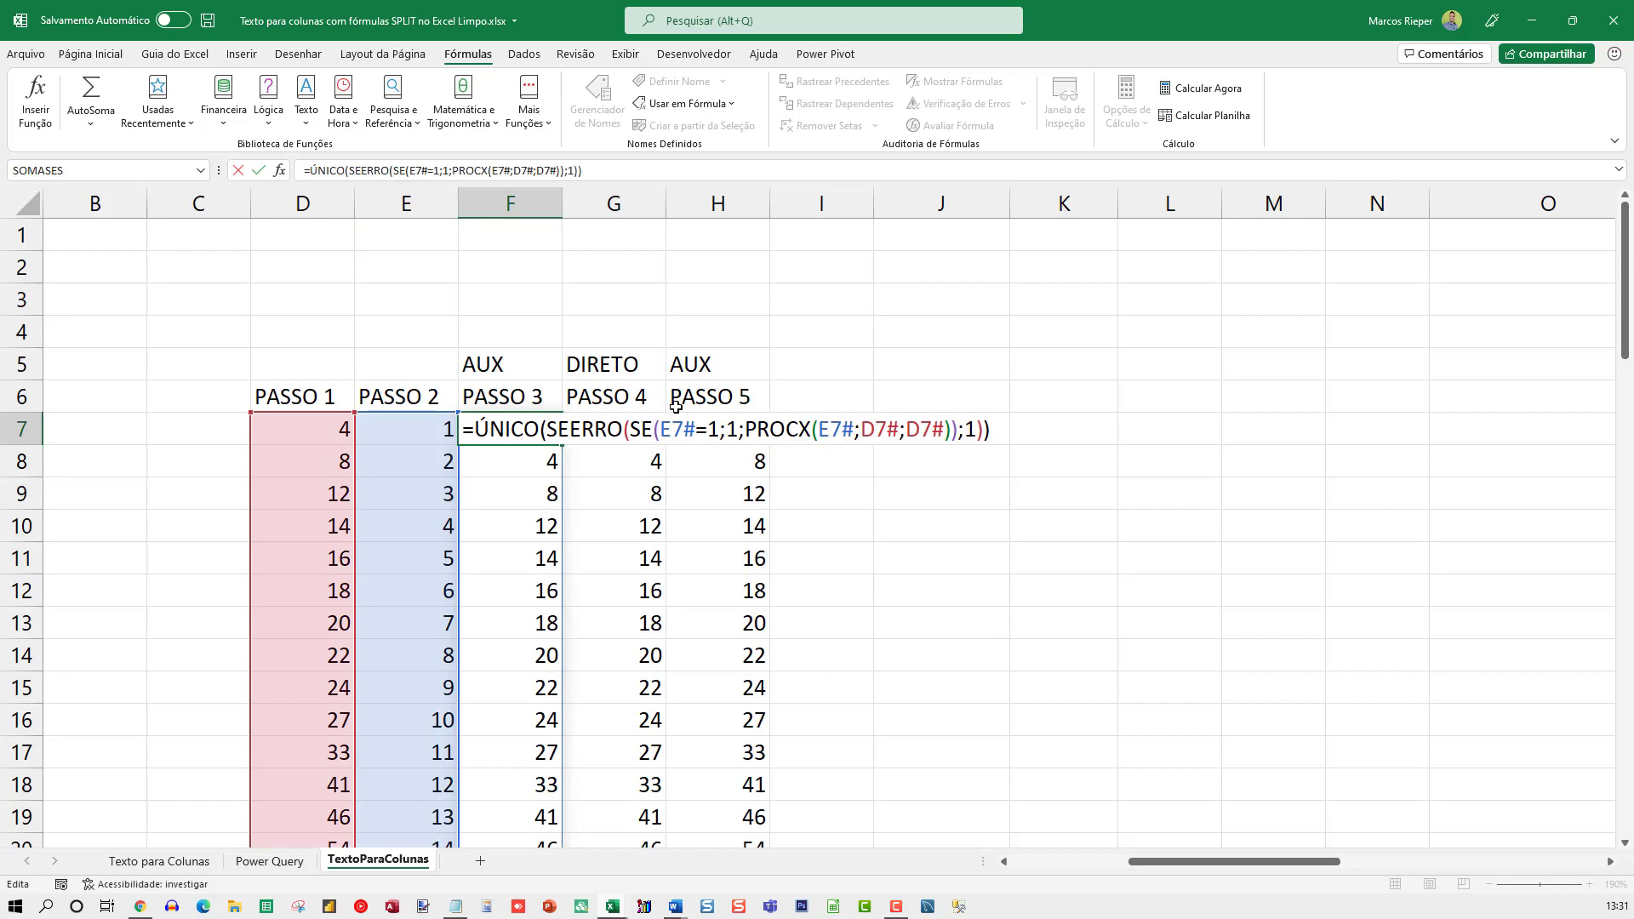
pyautogui.press('Escape')
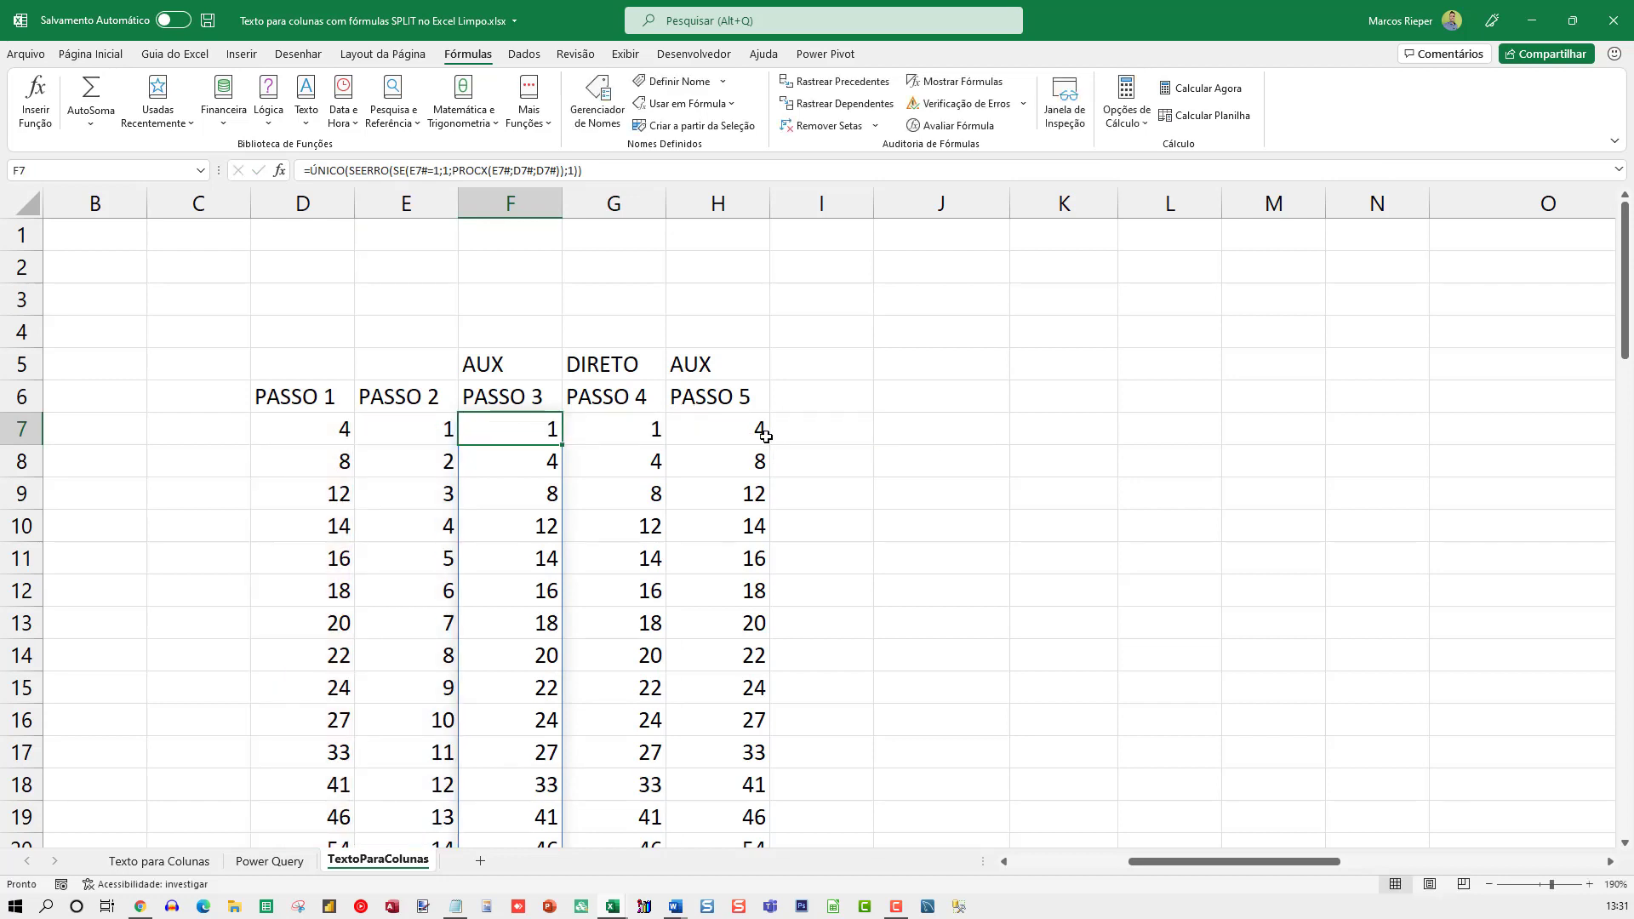
pyautogui.click(738, 436)
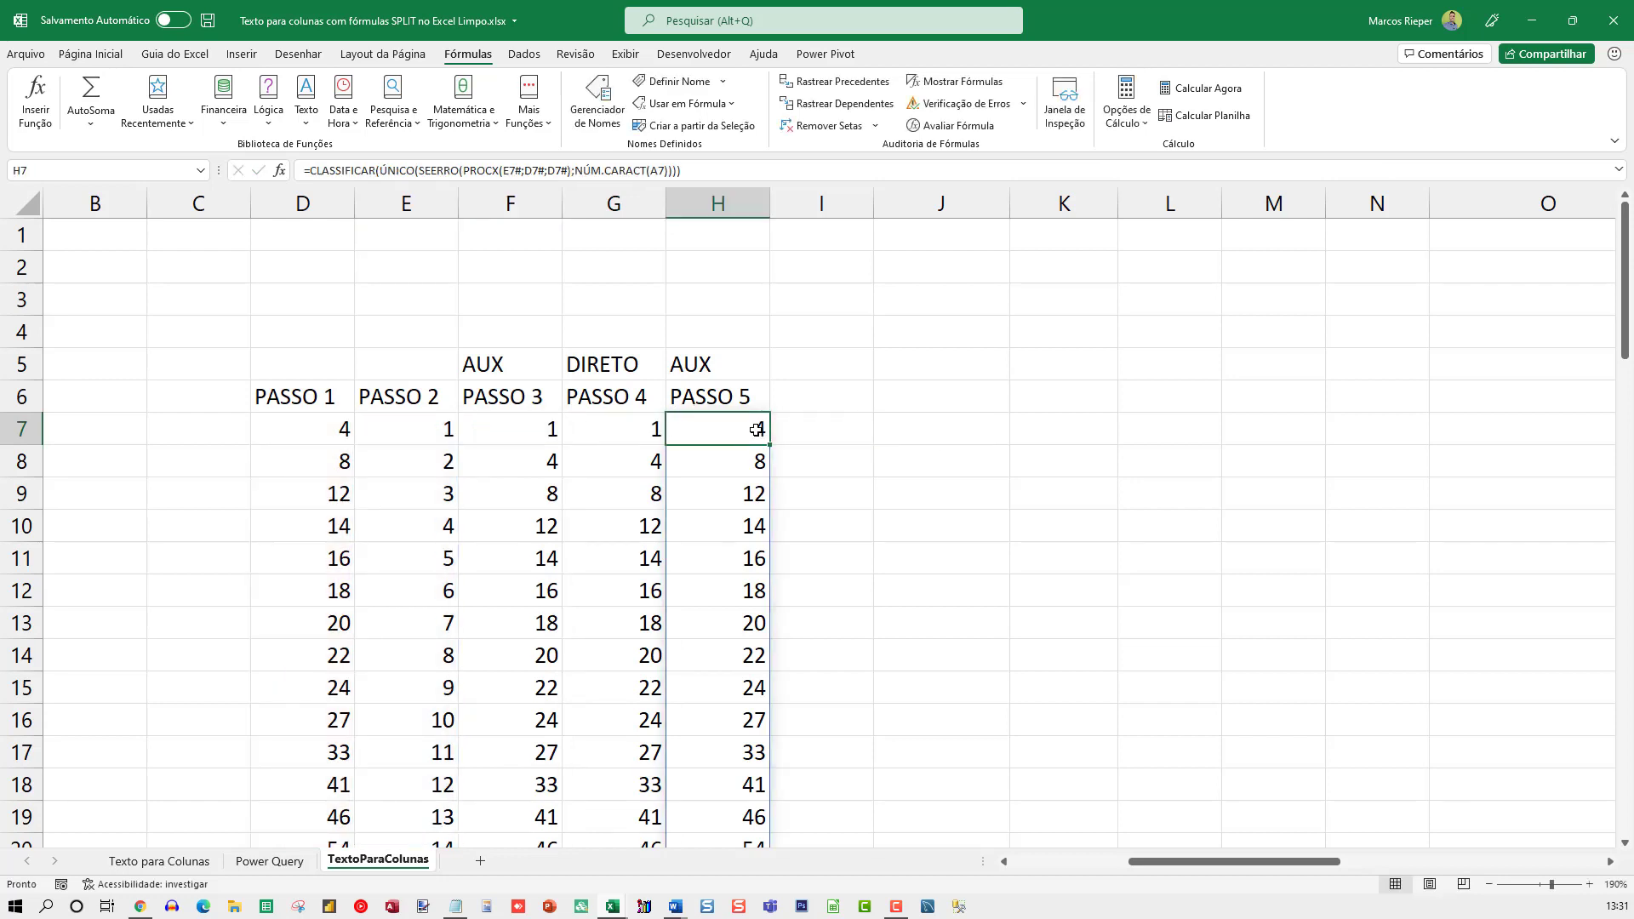
# Set the number format of the whole column I to Geral to reveal the PASSO 6 contents
pyautogui.click(813, 208)
pyautogui.rightClick(813, 208)
pyautogui.click(880, 431)
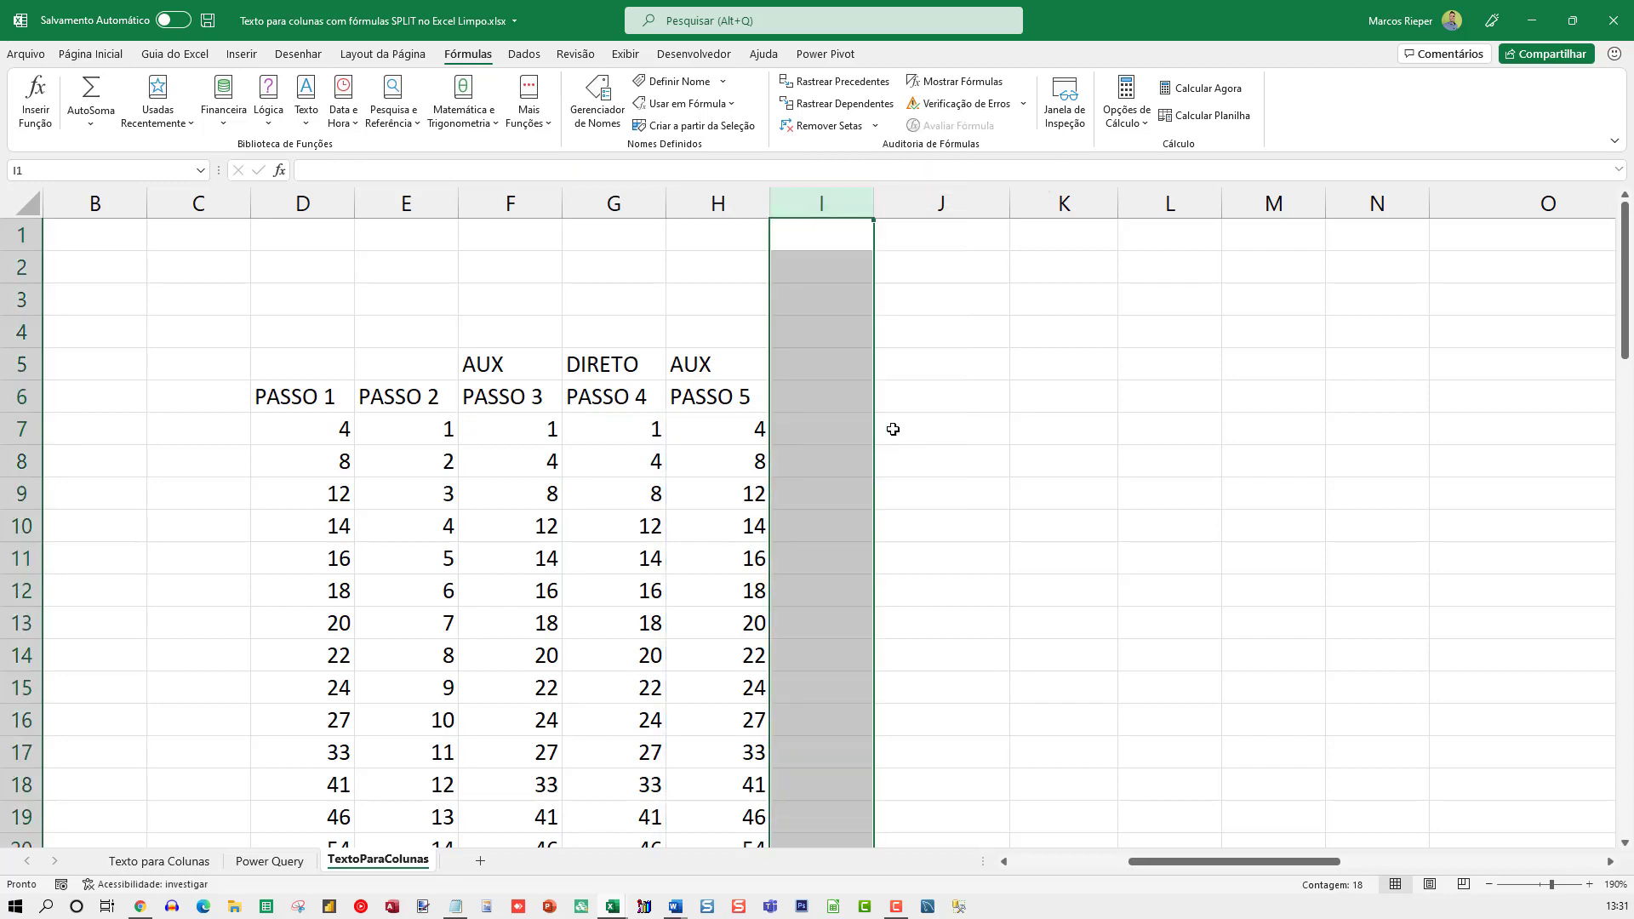
pyautogui.click(672, 290)
pyautogui.press('Return')
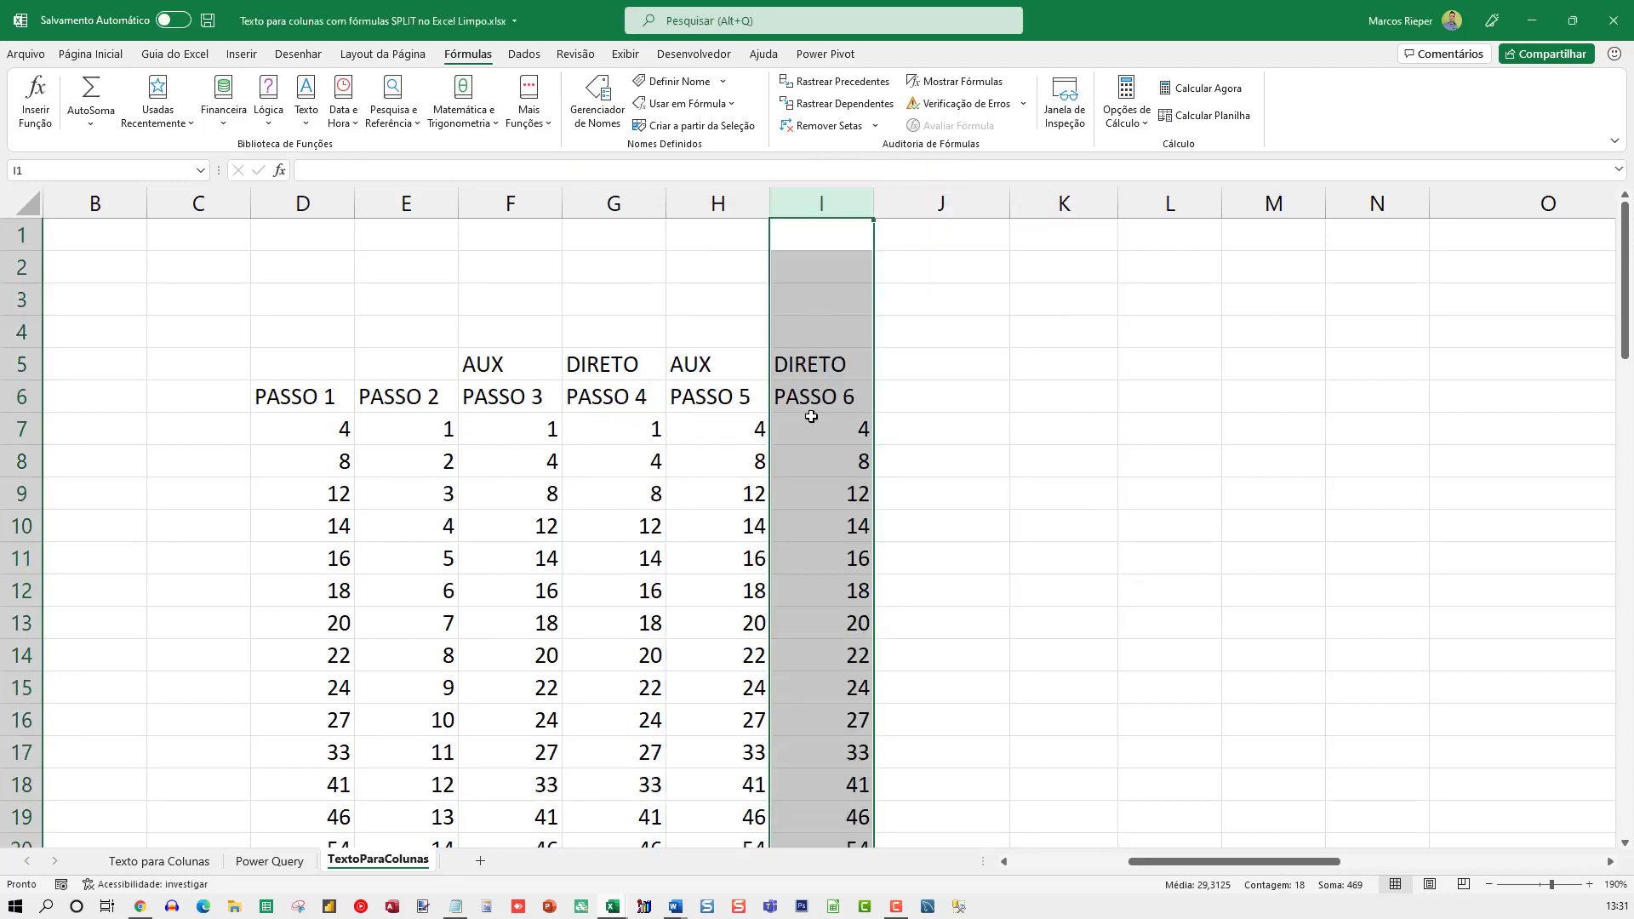
# Examine I7's direct CLASSIFICAR formula together with its spilled results and the source text in A7
pyautogui.doubleClick(825, 430)
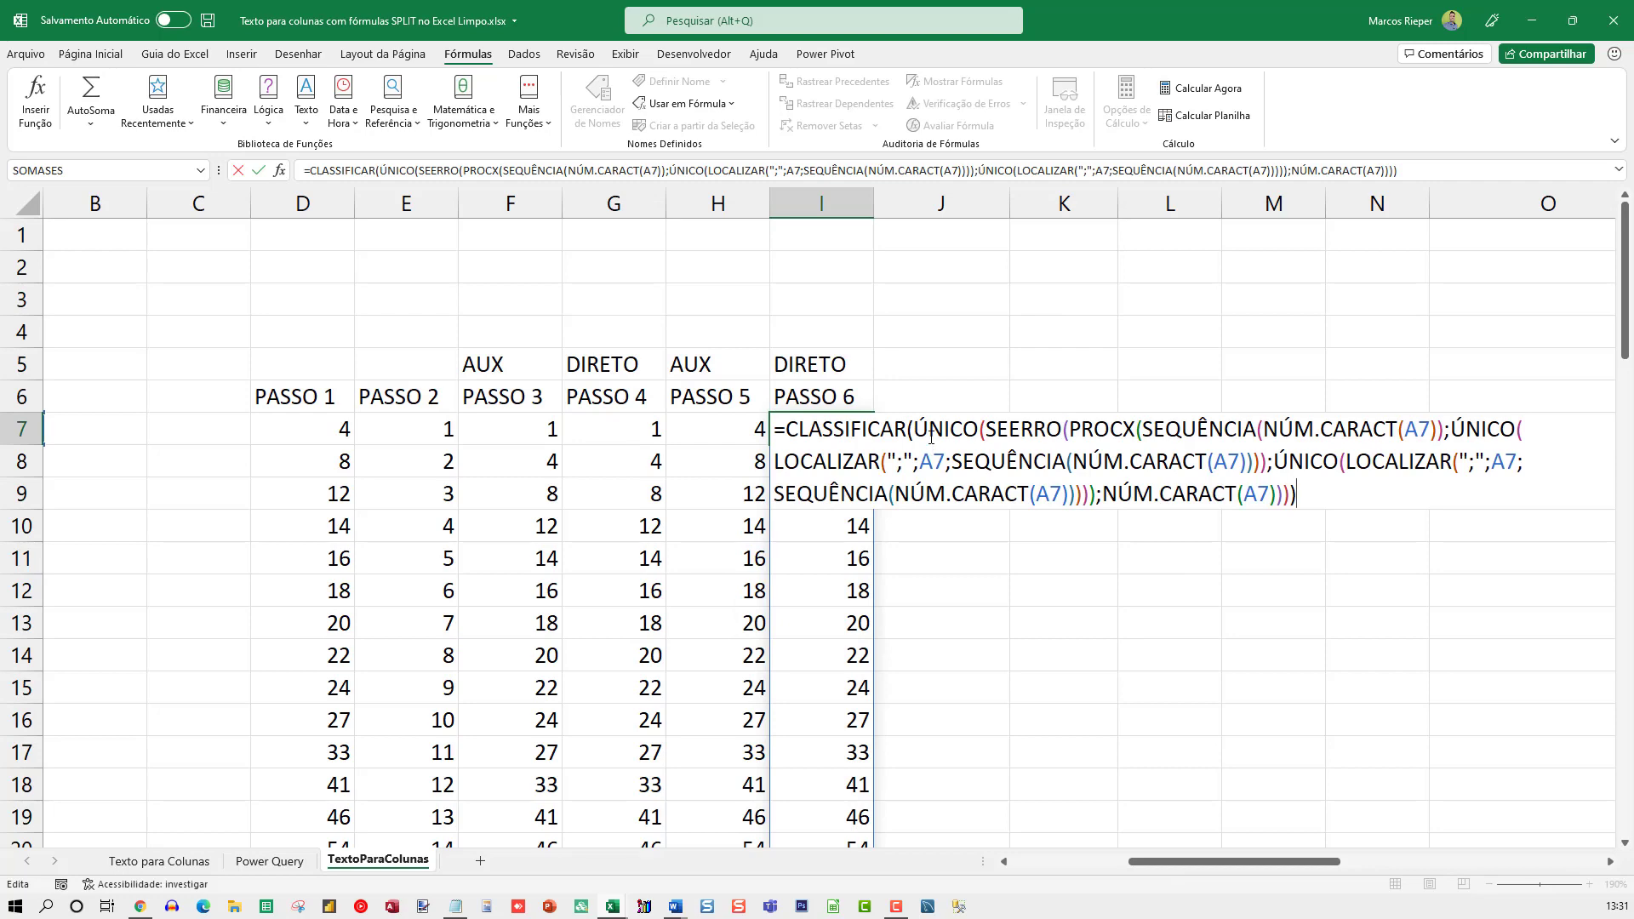
pyautogui.hotkey('ctrl', 'Return')
pyautogui.scroll(-5, 1149, 648)
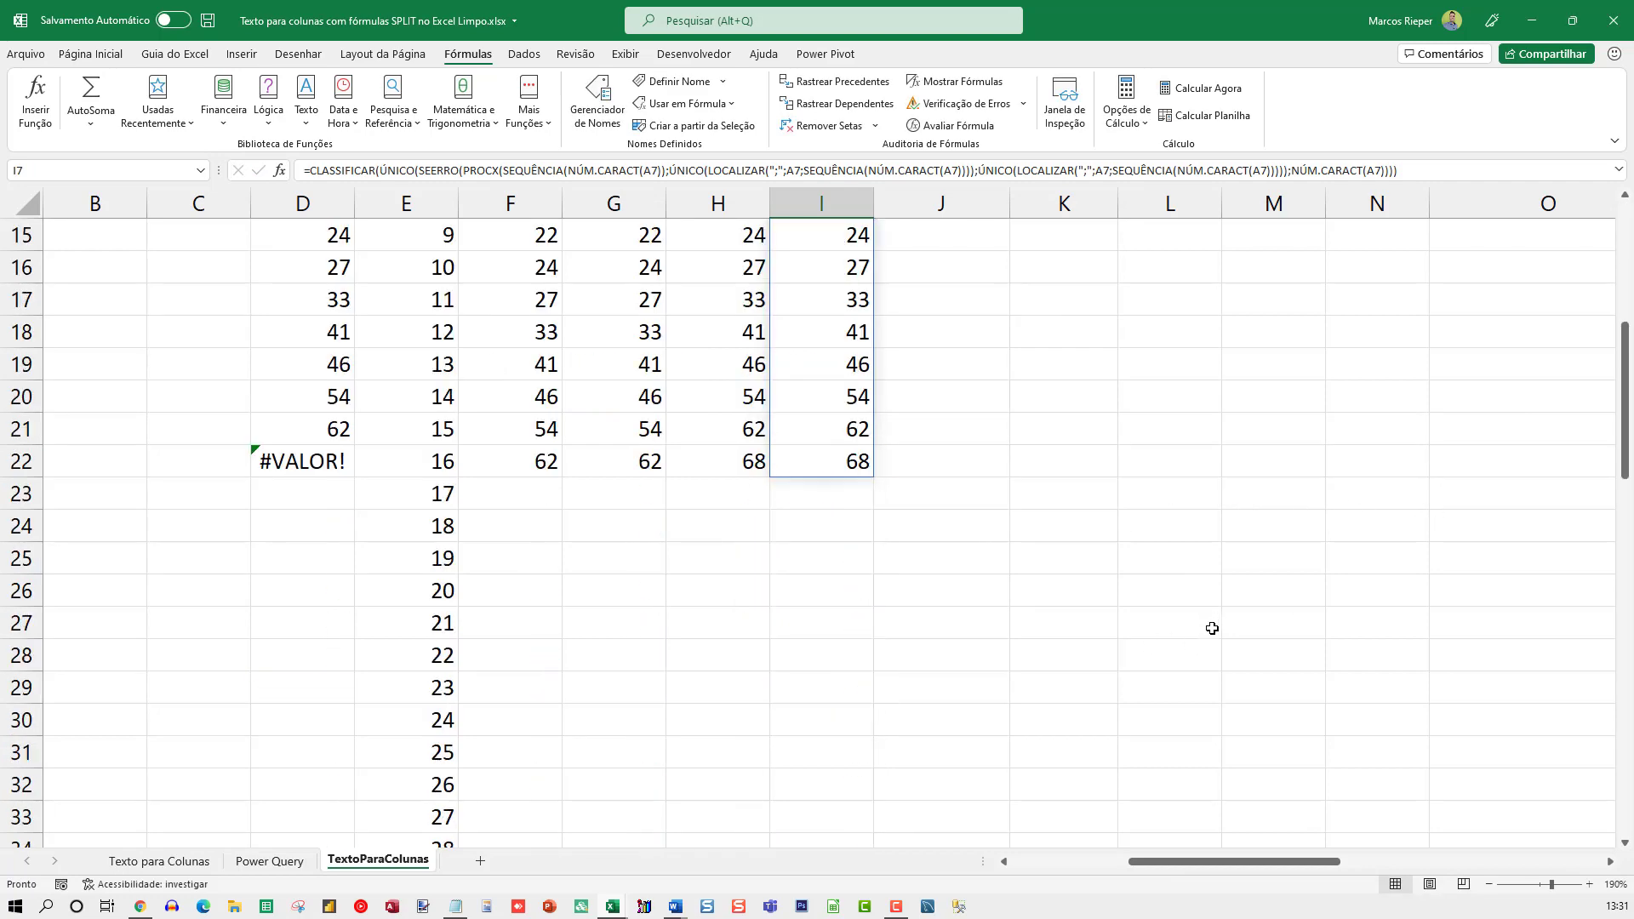
pyautogui.scroll(5, 1211, 625)
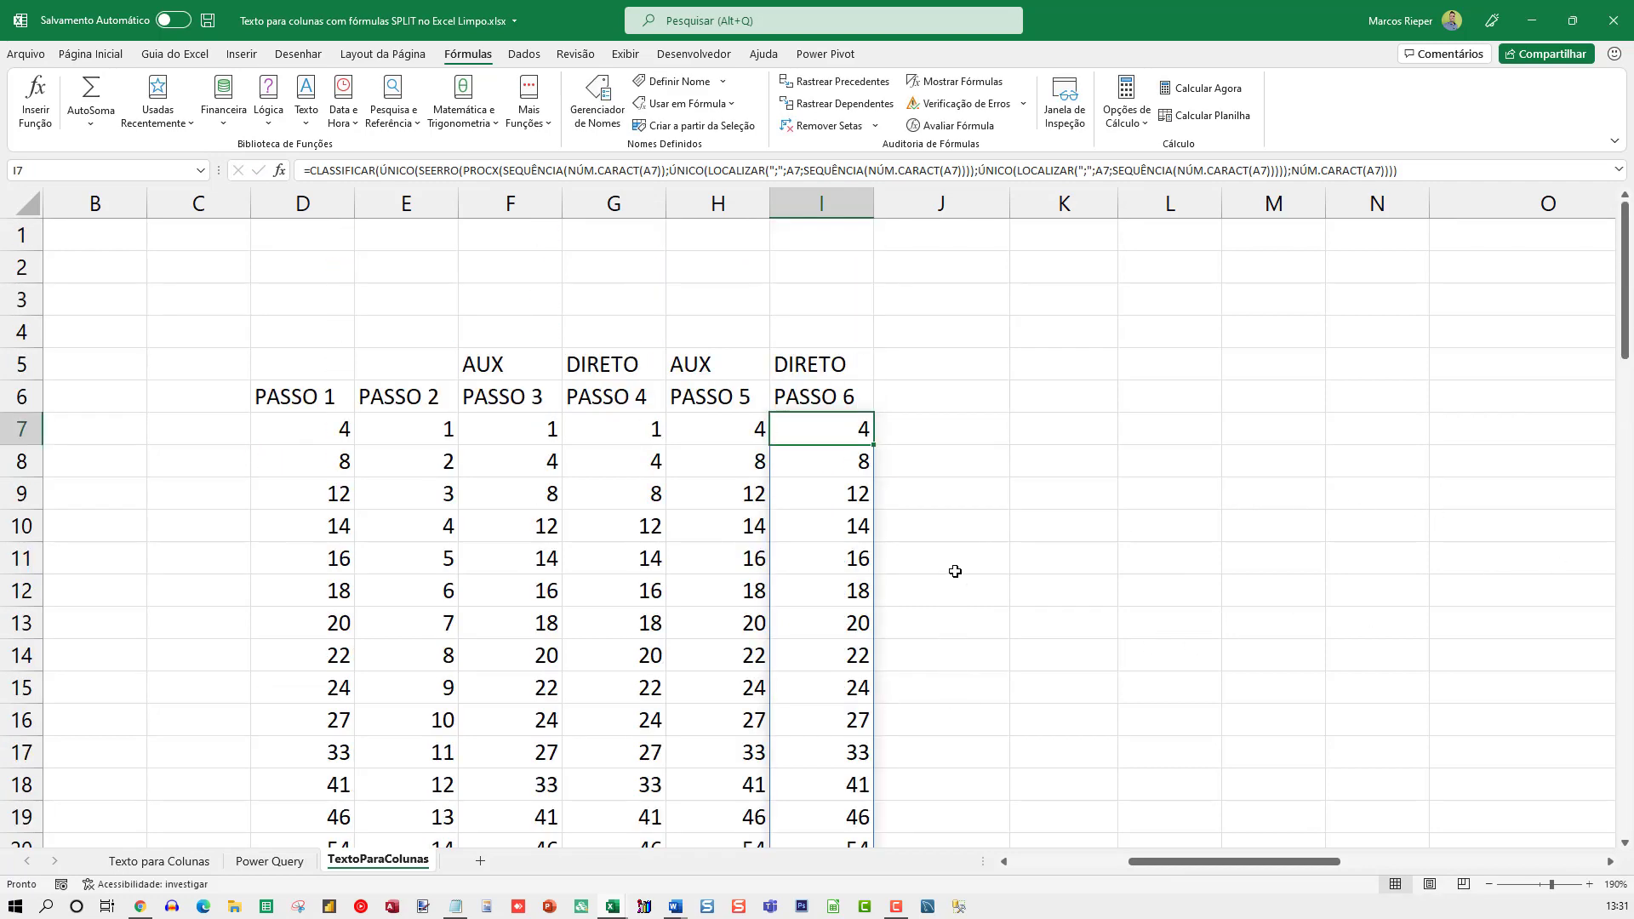
pyautogui.press('F2')
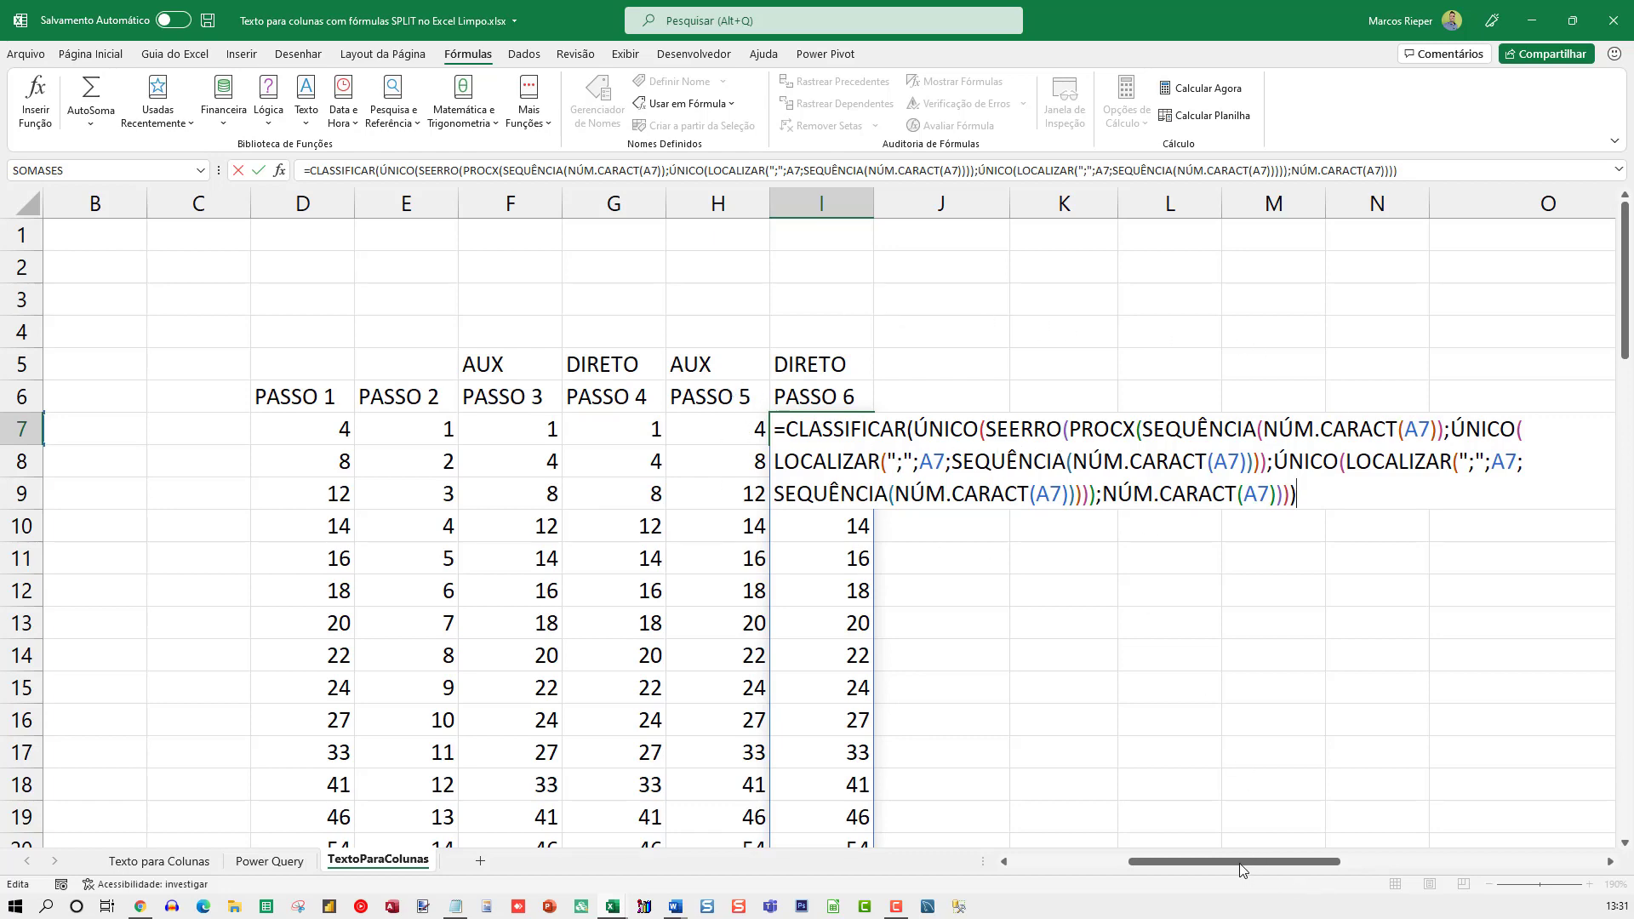
pyautogui.hotkey('ctrl', 'Return')
pyautogui.moveTo(1244, 862); pyautogui.dragTo(1164, 870)
pyautogui.press('F2')
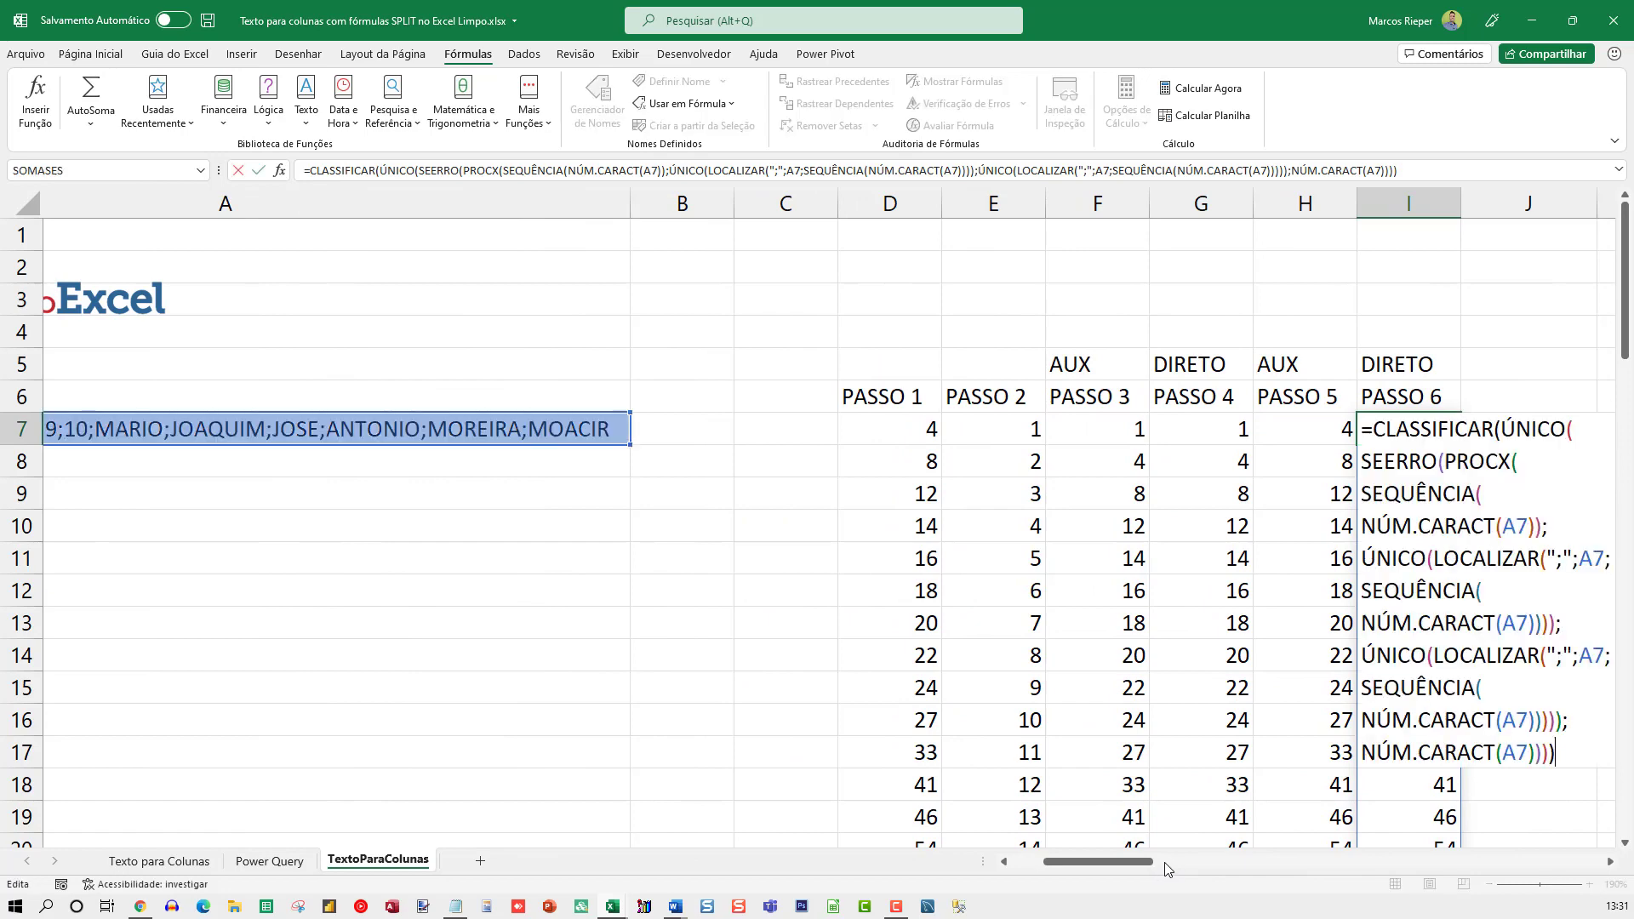
pyautogui.moveTo(1088, 869); pyautogui.dragTo(1163, 868)
pyautogui.press('Escape')
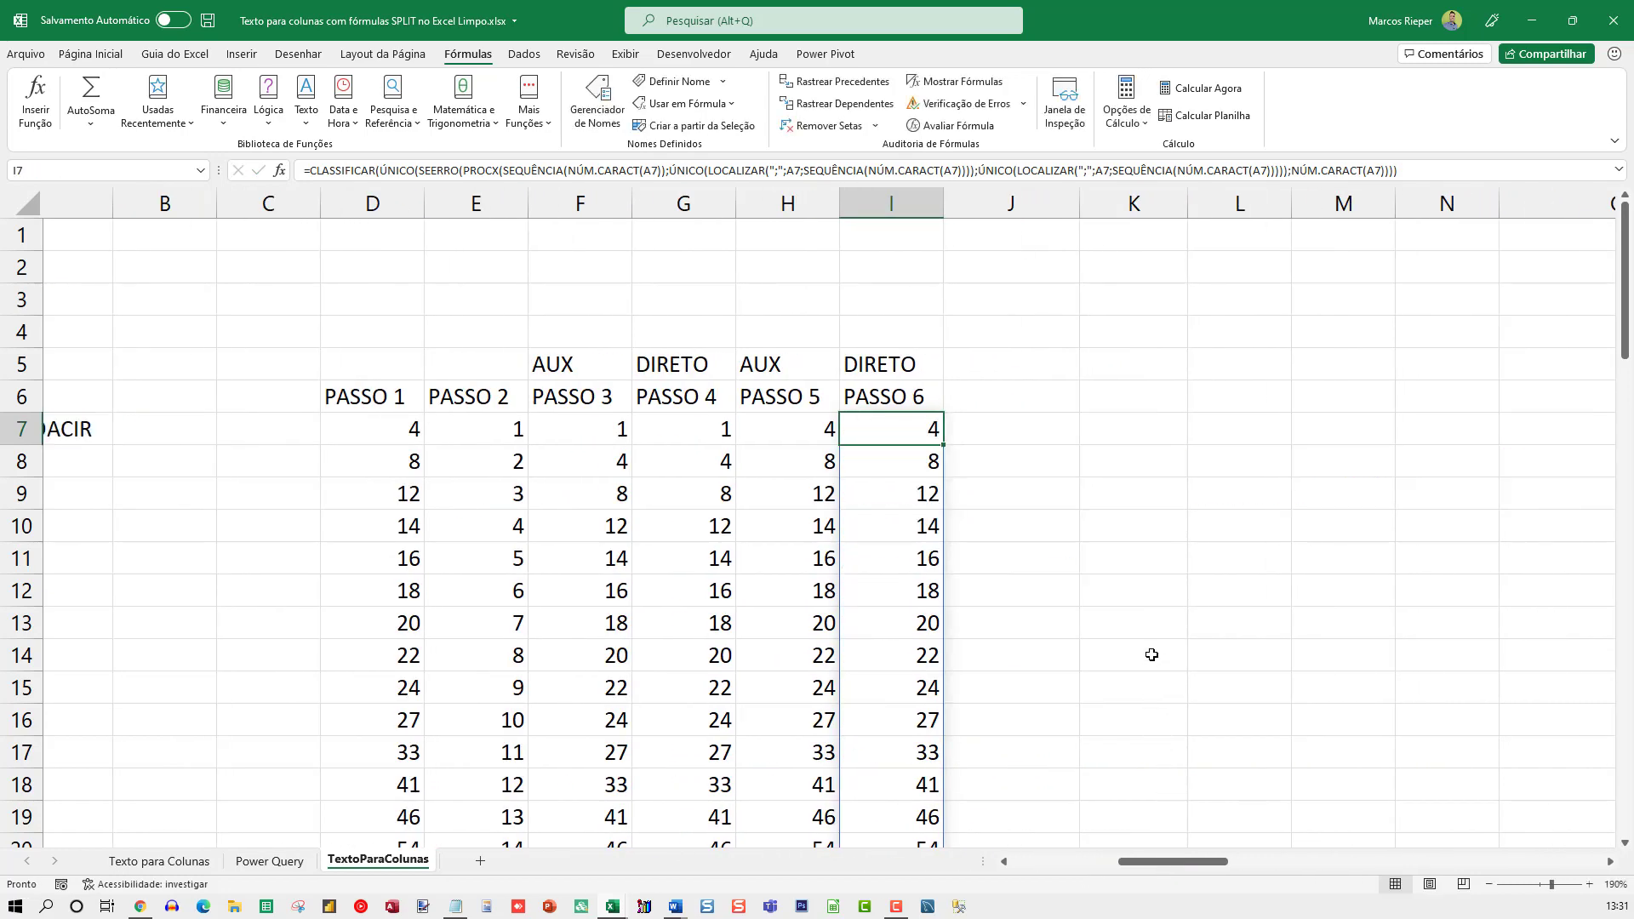
# Compare the PASSO 5, PASSO 6 and PASSO 4 formulas in H7, I7 and G7 without changing them
pyautogui.scroll(-2, 1150, 660)
pyautogui.scroll(2, 1143, 656)
pyautogui.click(763, 432)
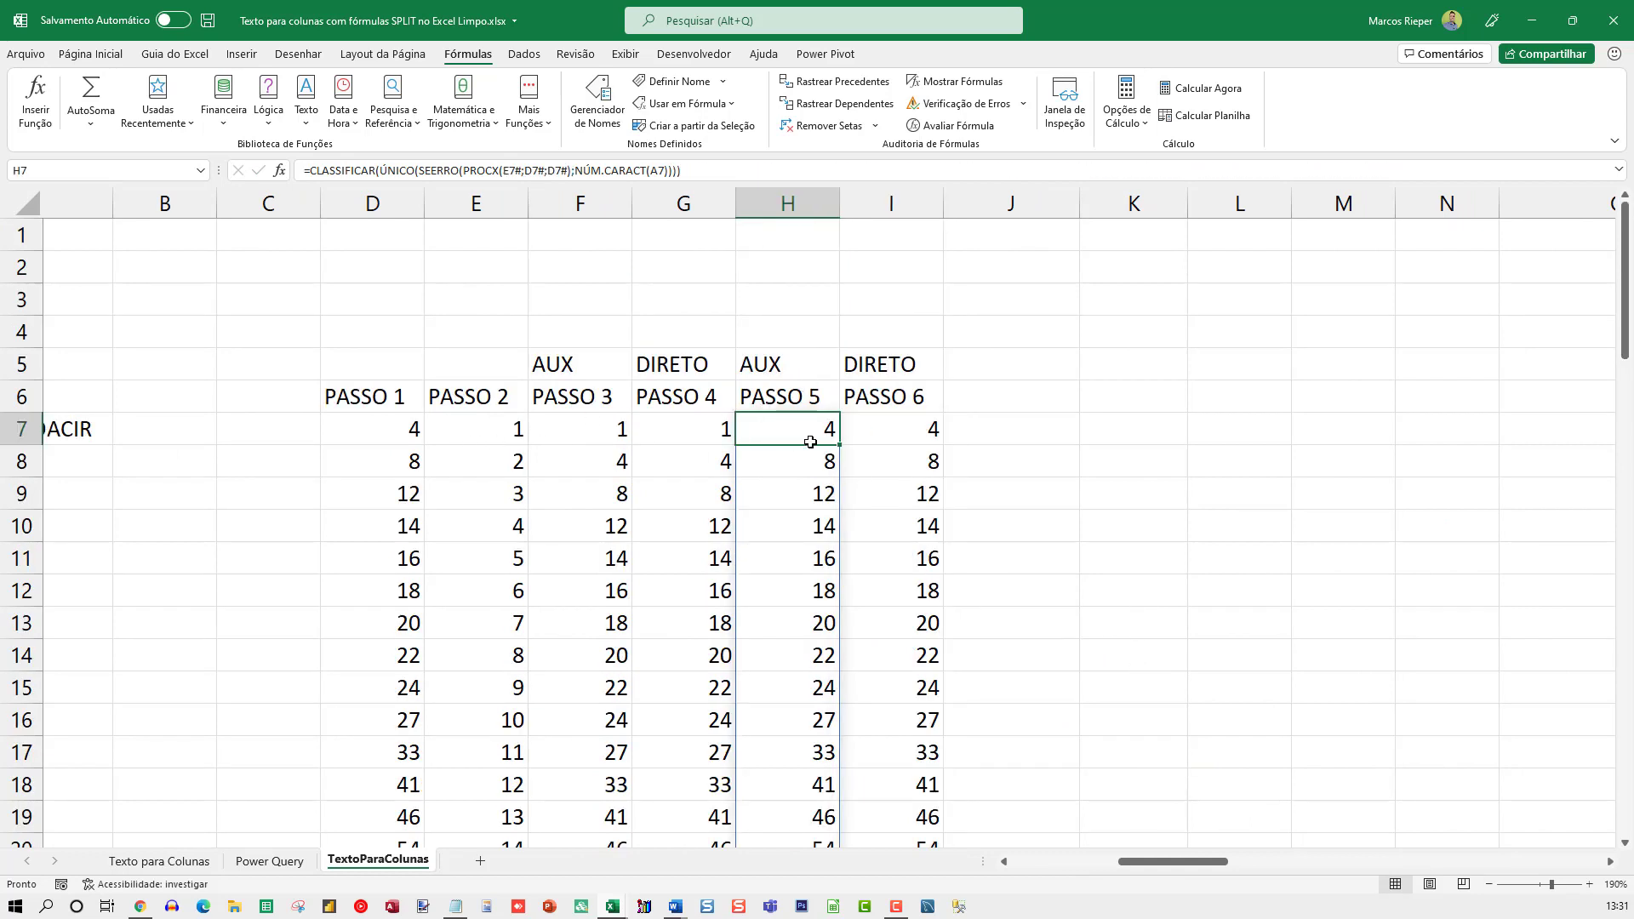
pyautogui.doubleClick(893, 425)
pyautogui.press('Escape')
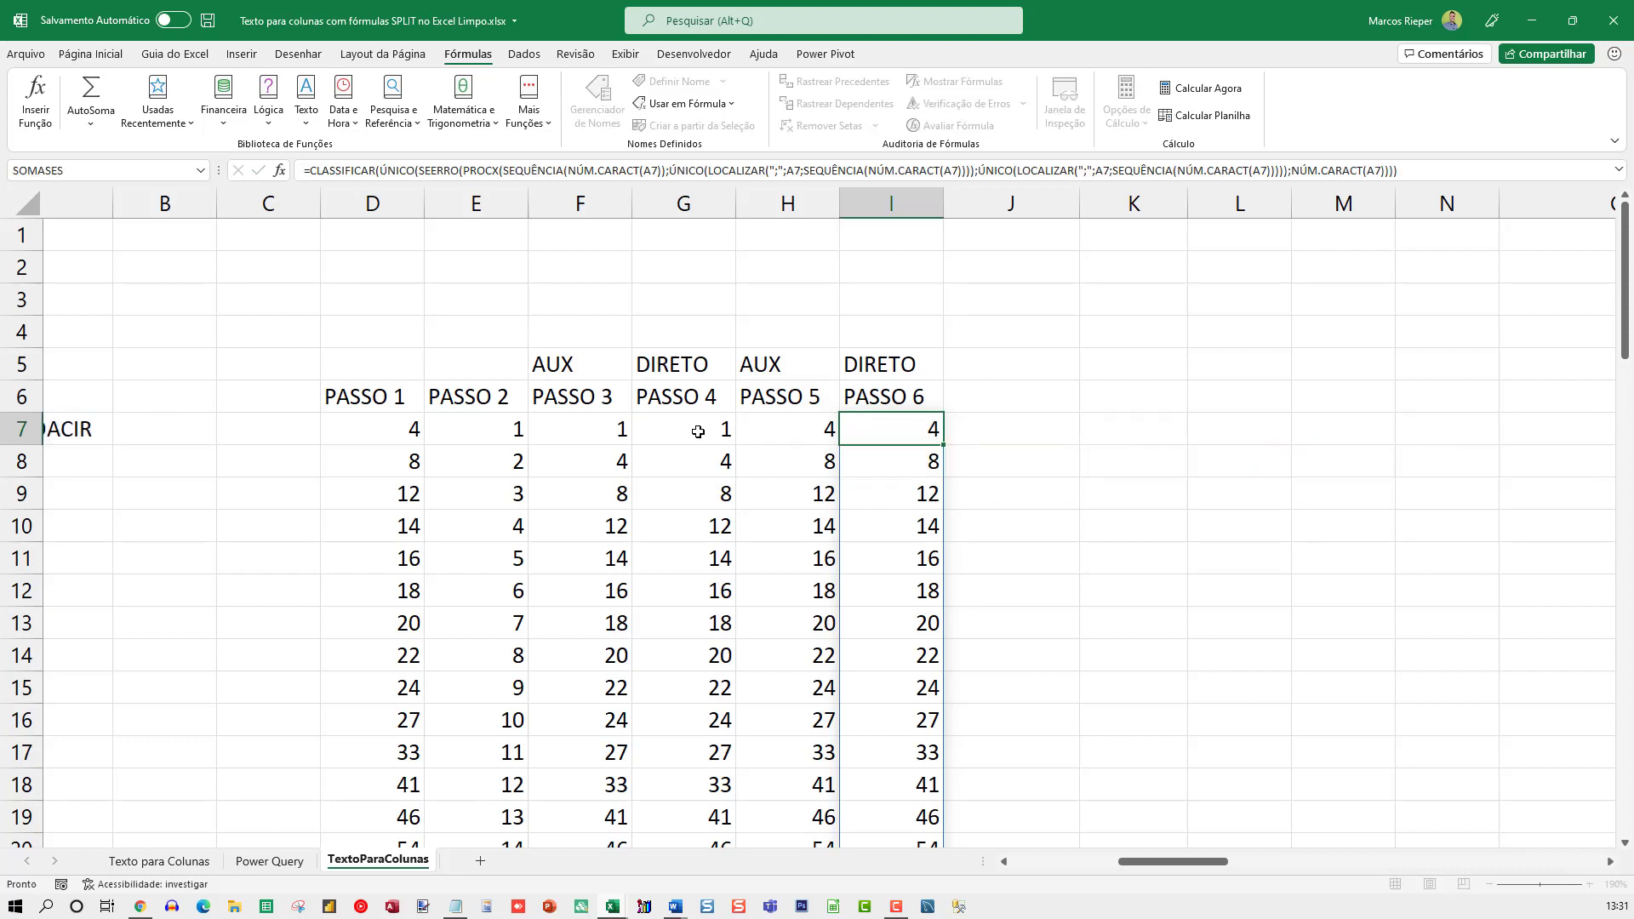
pyautogui.doubleClick(693, 429)
pyautogui.press('Escape')
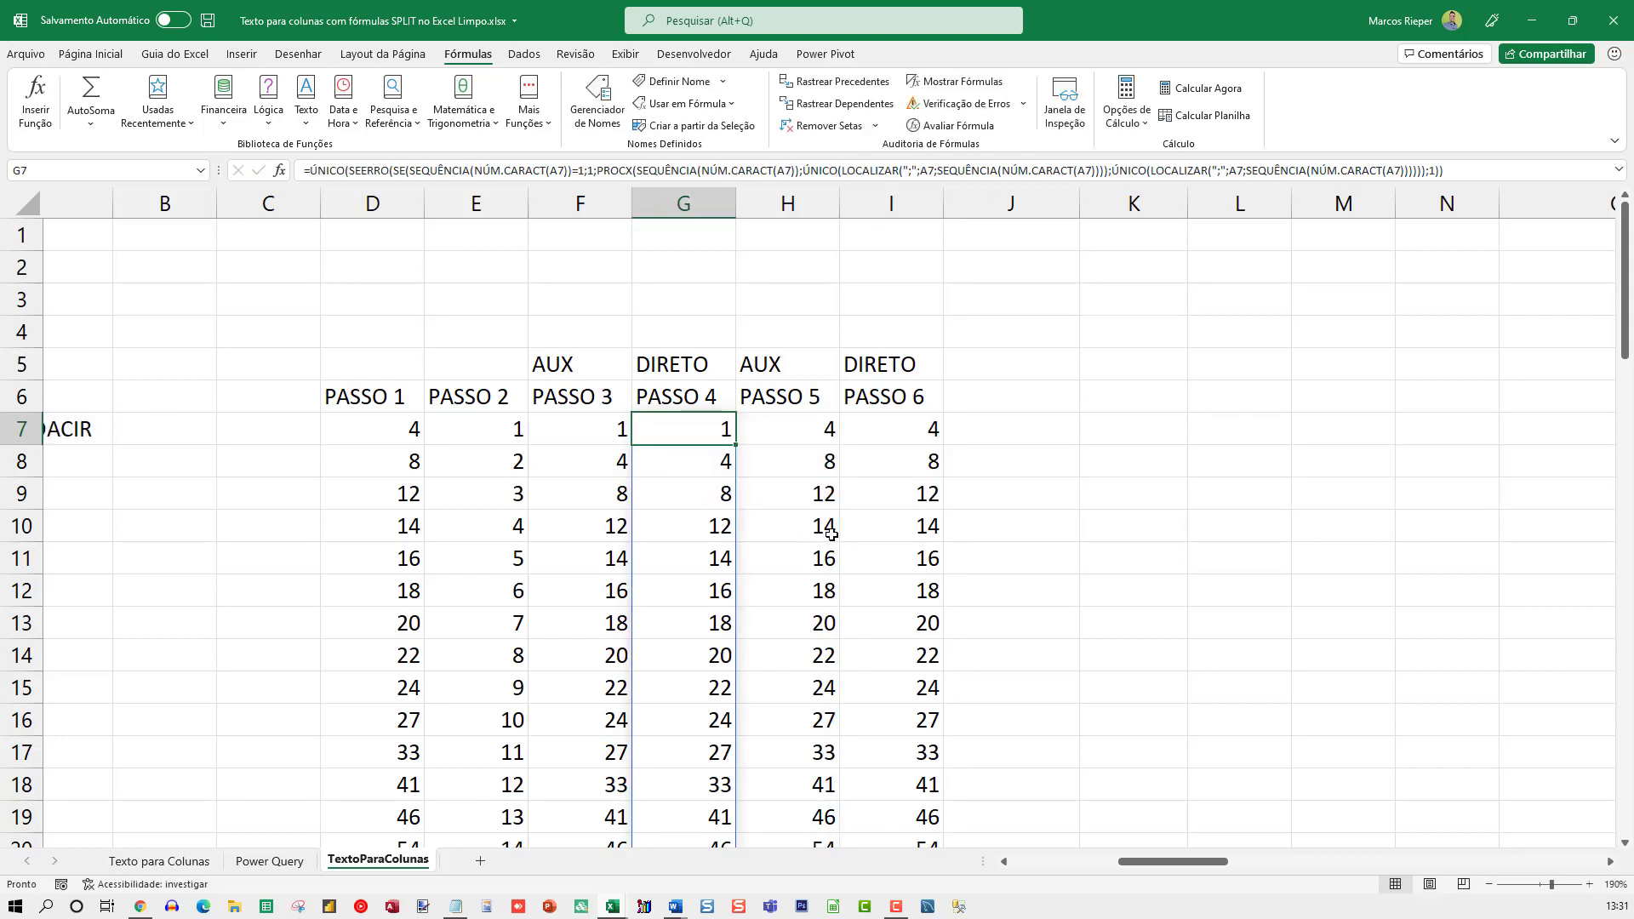
pyautogui.rightClick(1005, 211)
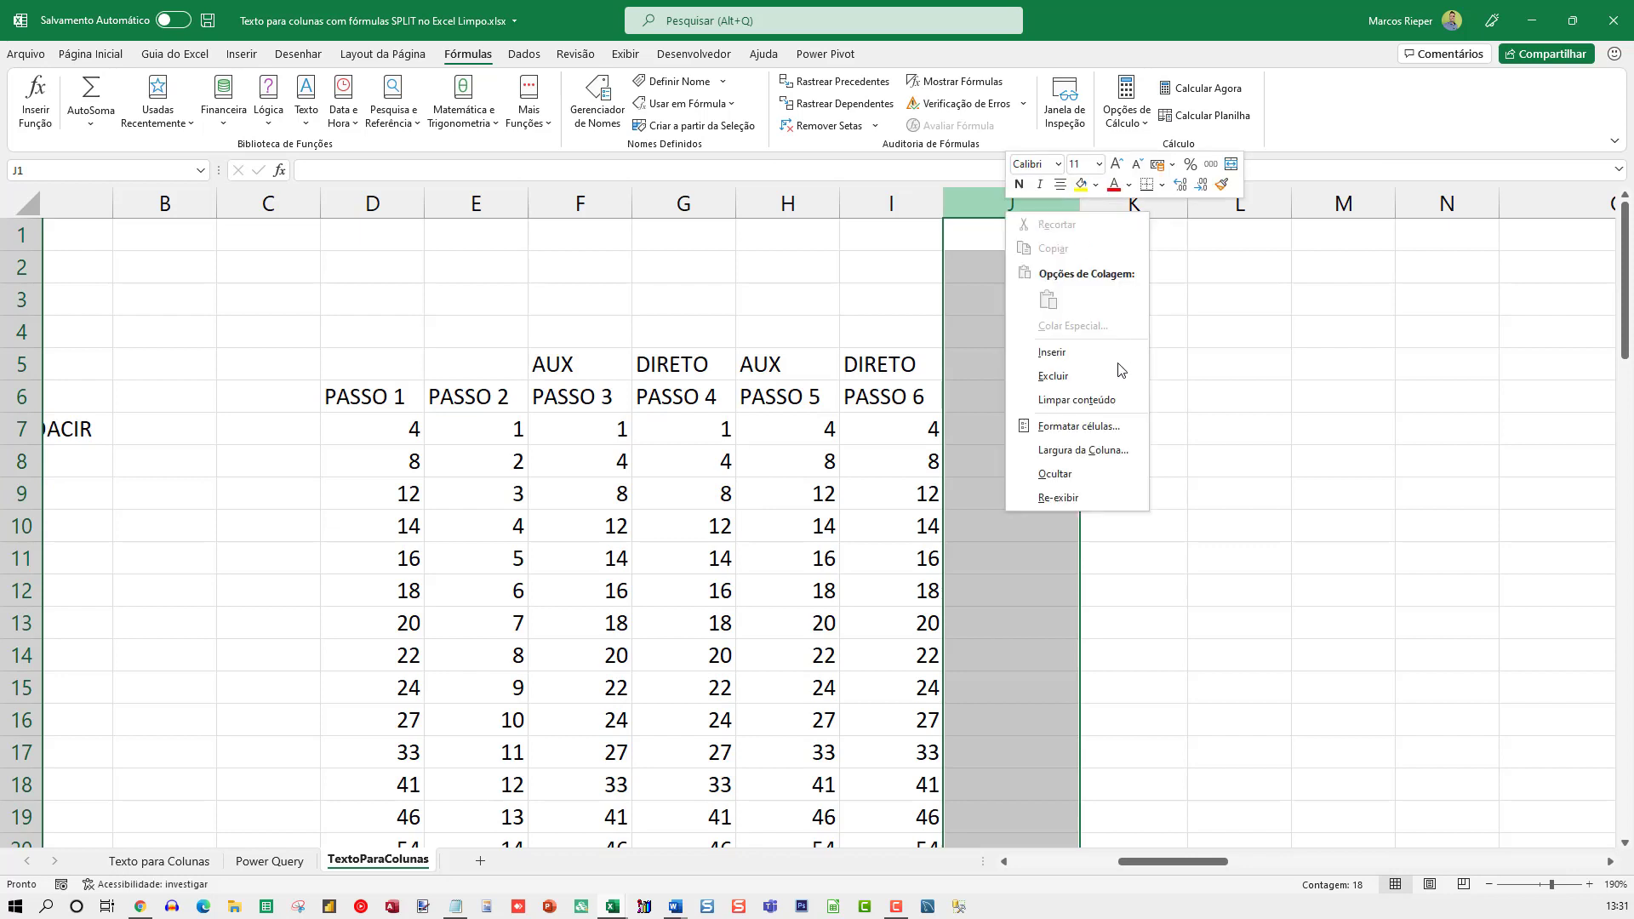
pyautogui.press('Escape')
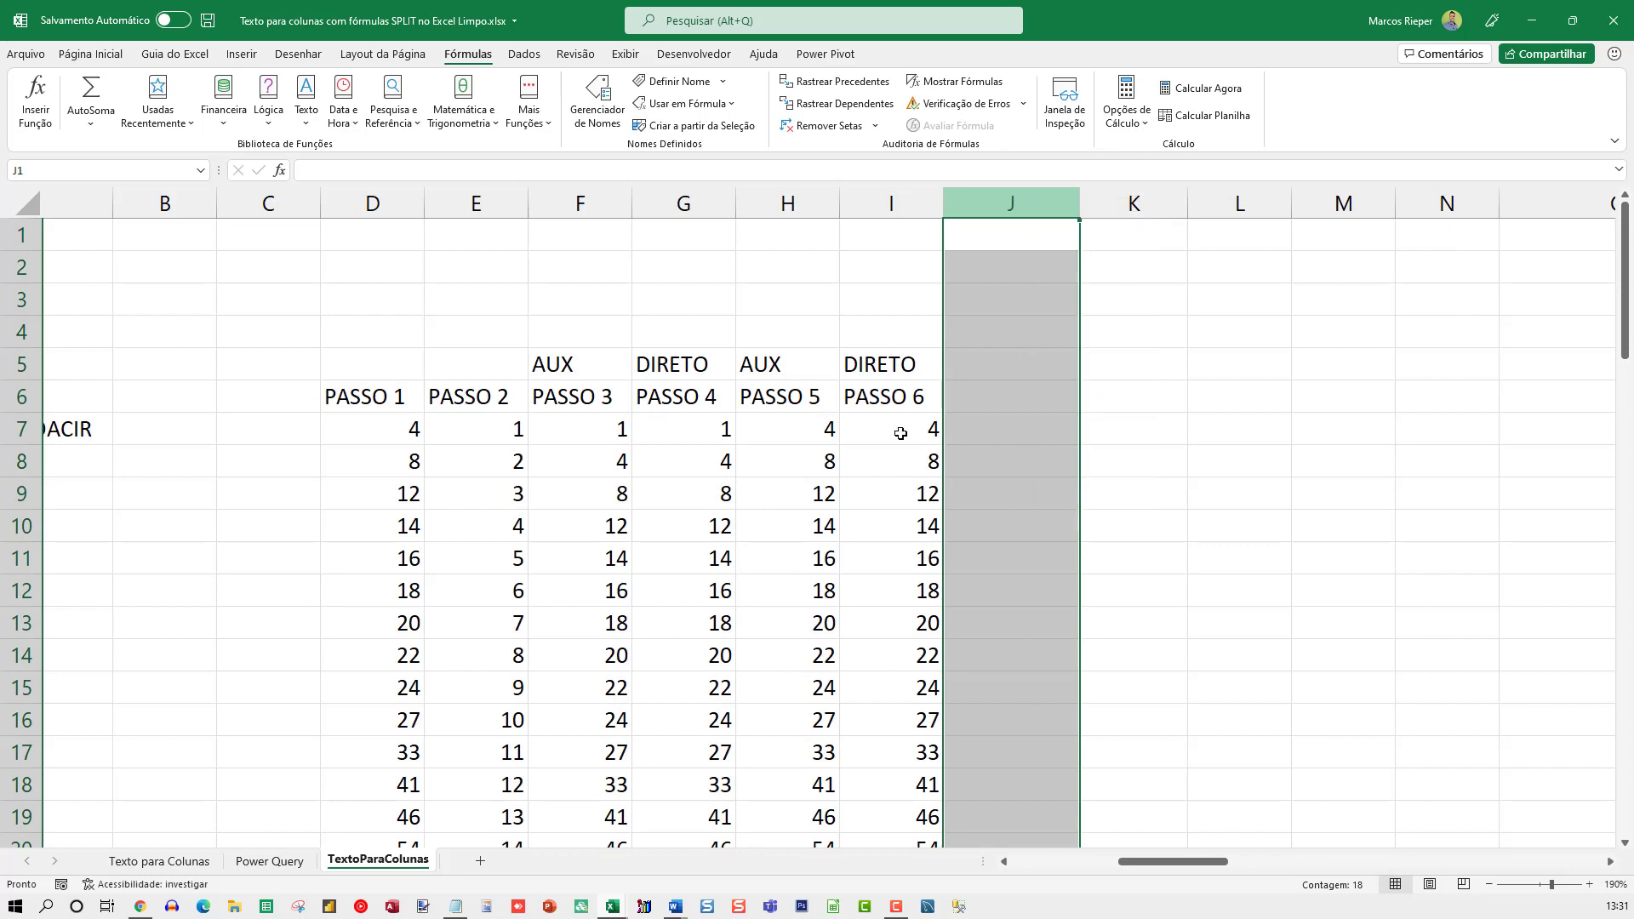
pyautogui.doubleClick(900, 427)
pyautogui.press('Escape')
# In H7's PROCX, replace the lookup value E7# with E7's expression SEQUÊNCIA(NÚM.CARACT(A7))
pyautogui.doubleClick(792, 433)
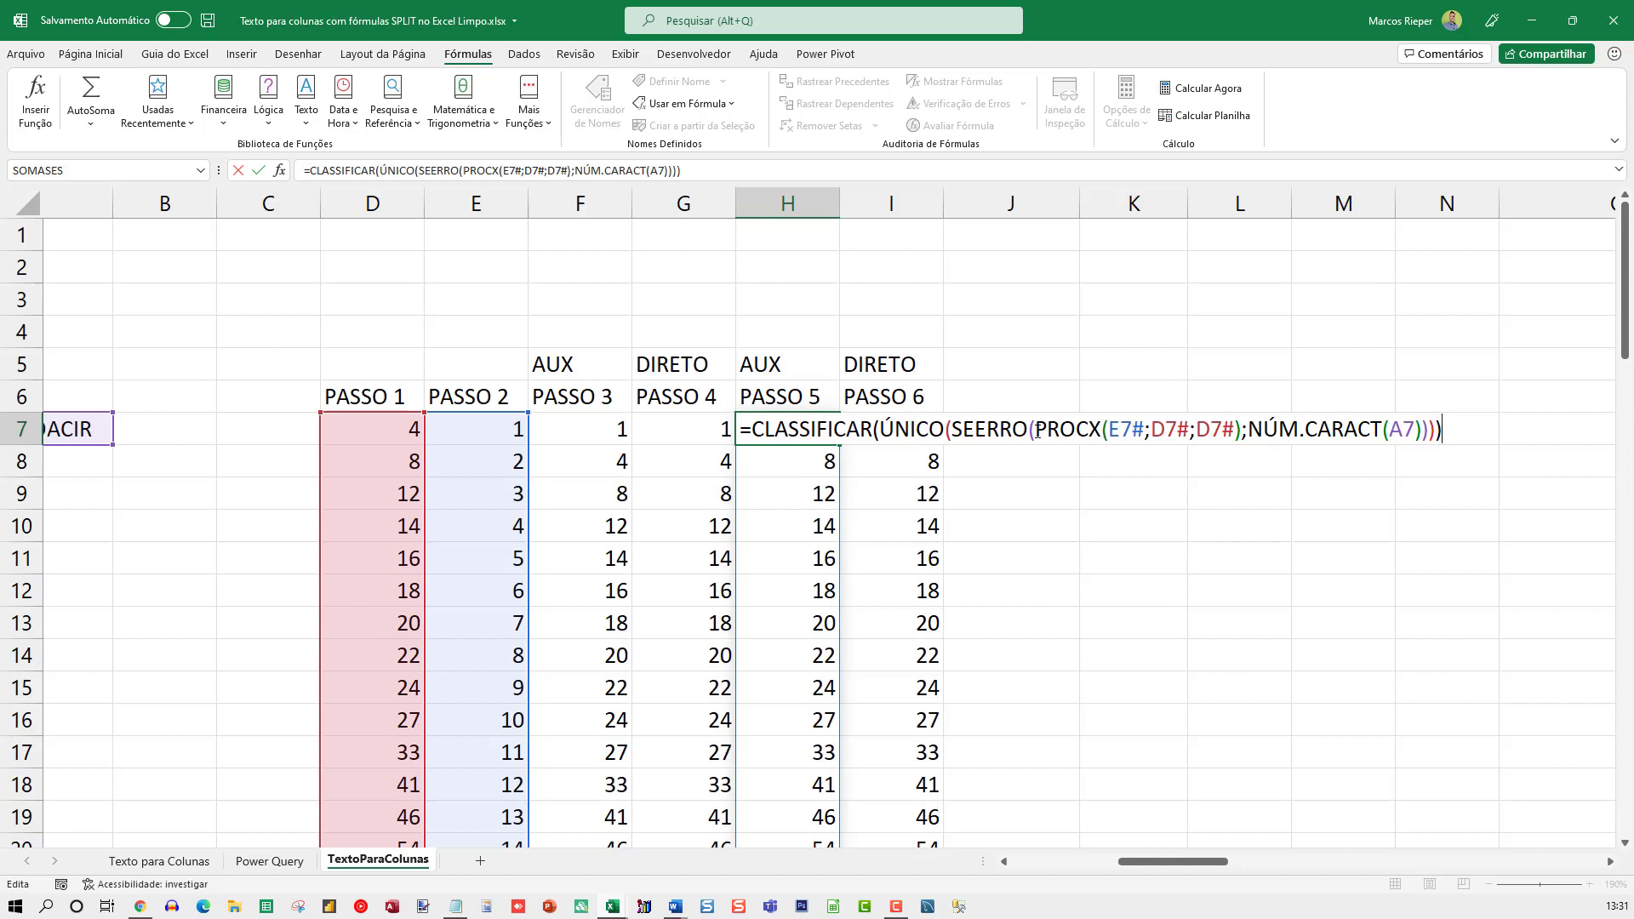
pyautogui.doubleClick(1119, 428)
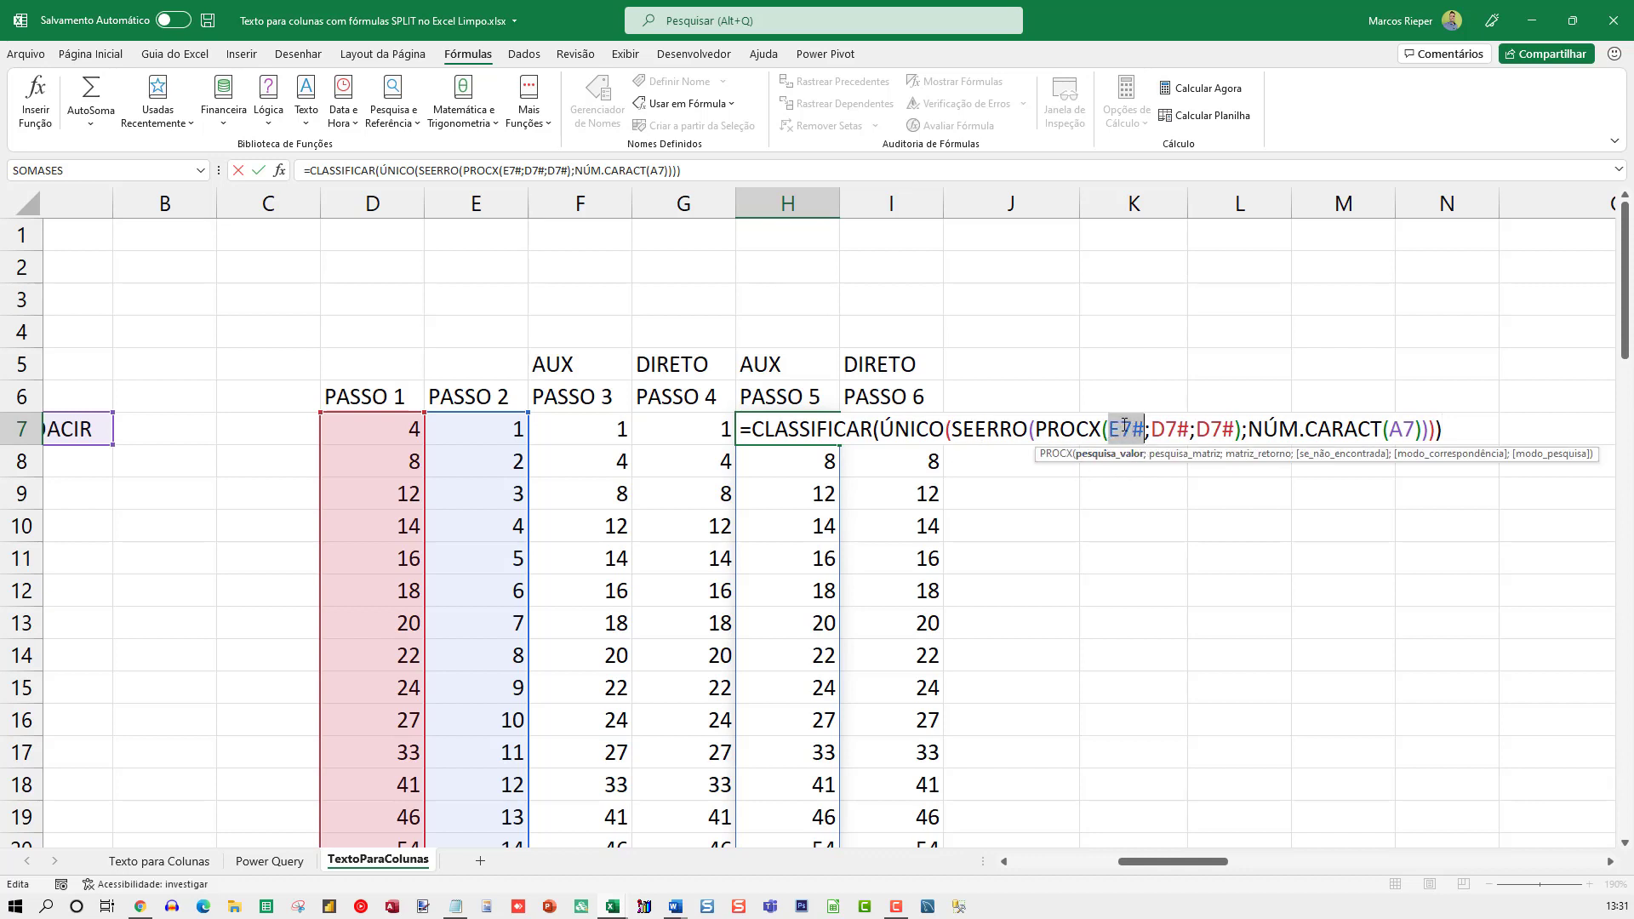
pyautogui.press('Escape')
pyautogui.doubleClick(498, 428)
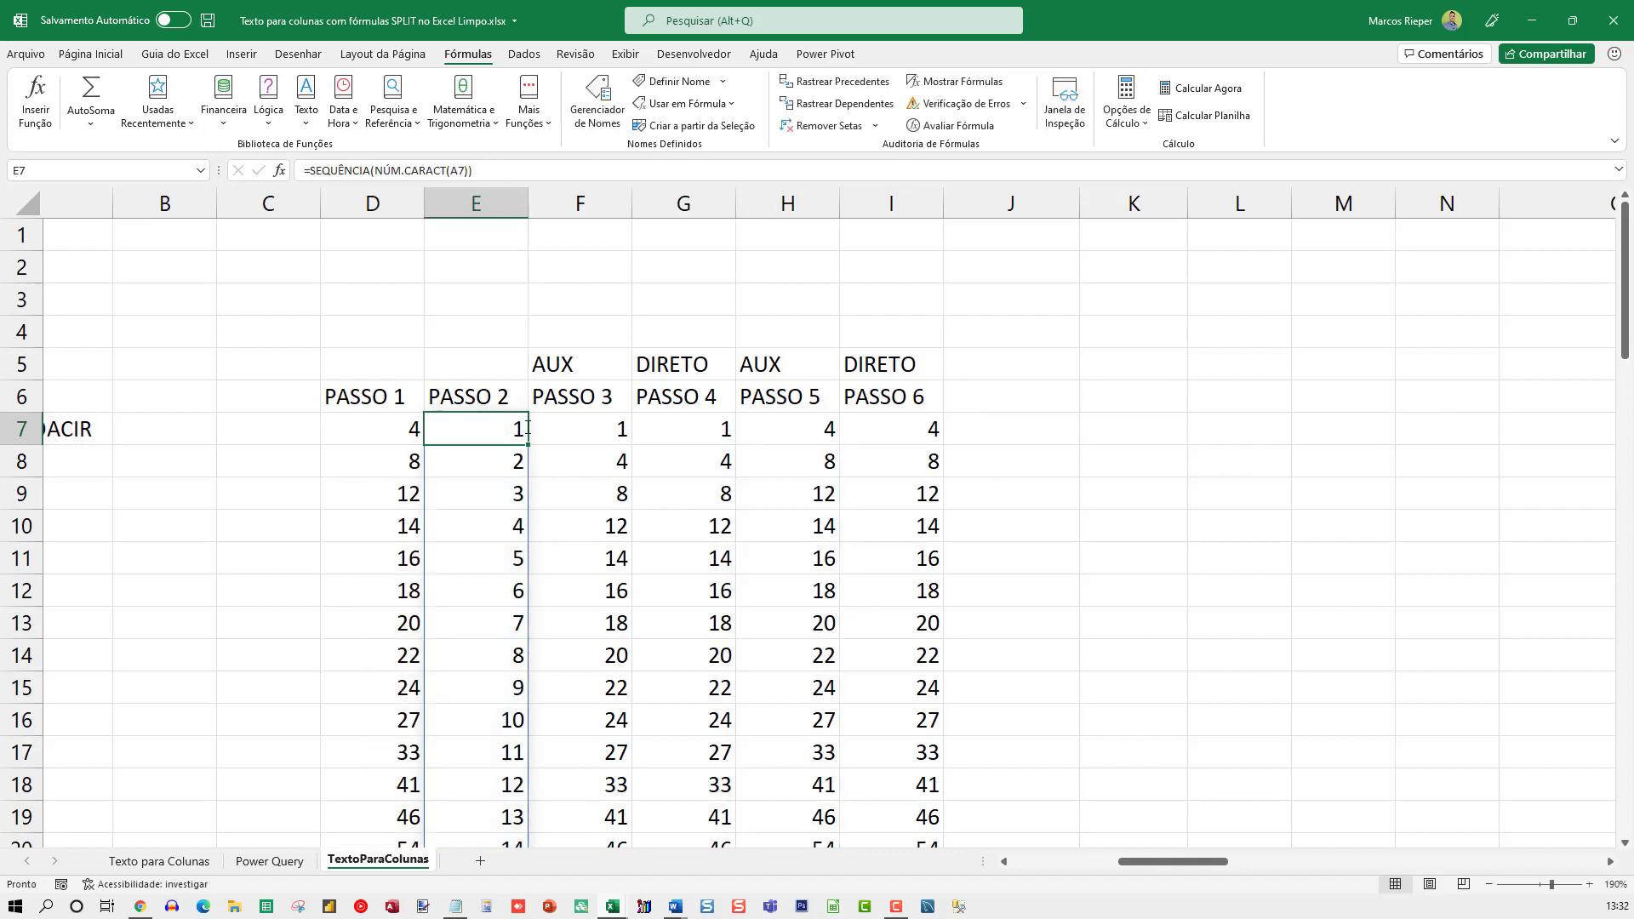
pyautogui.press('Escape')
pyautogui.doubleClick(791, 428)
pyautogui.doubleClick(1120, 428)
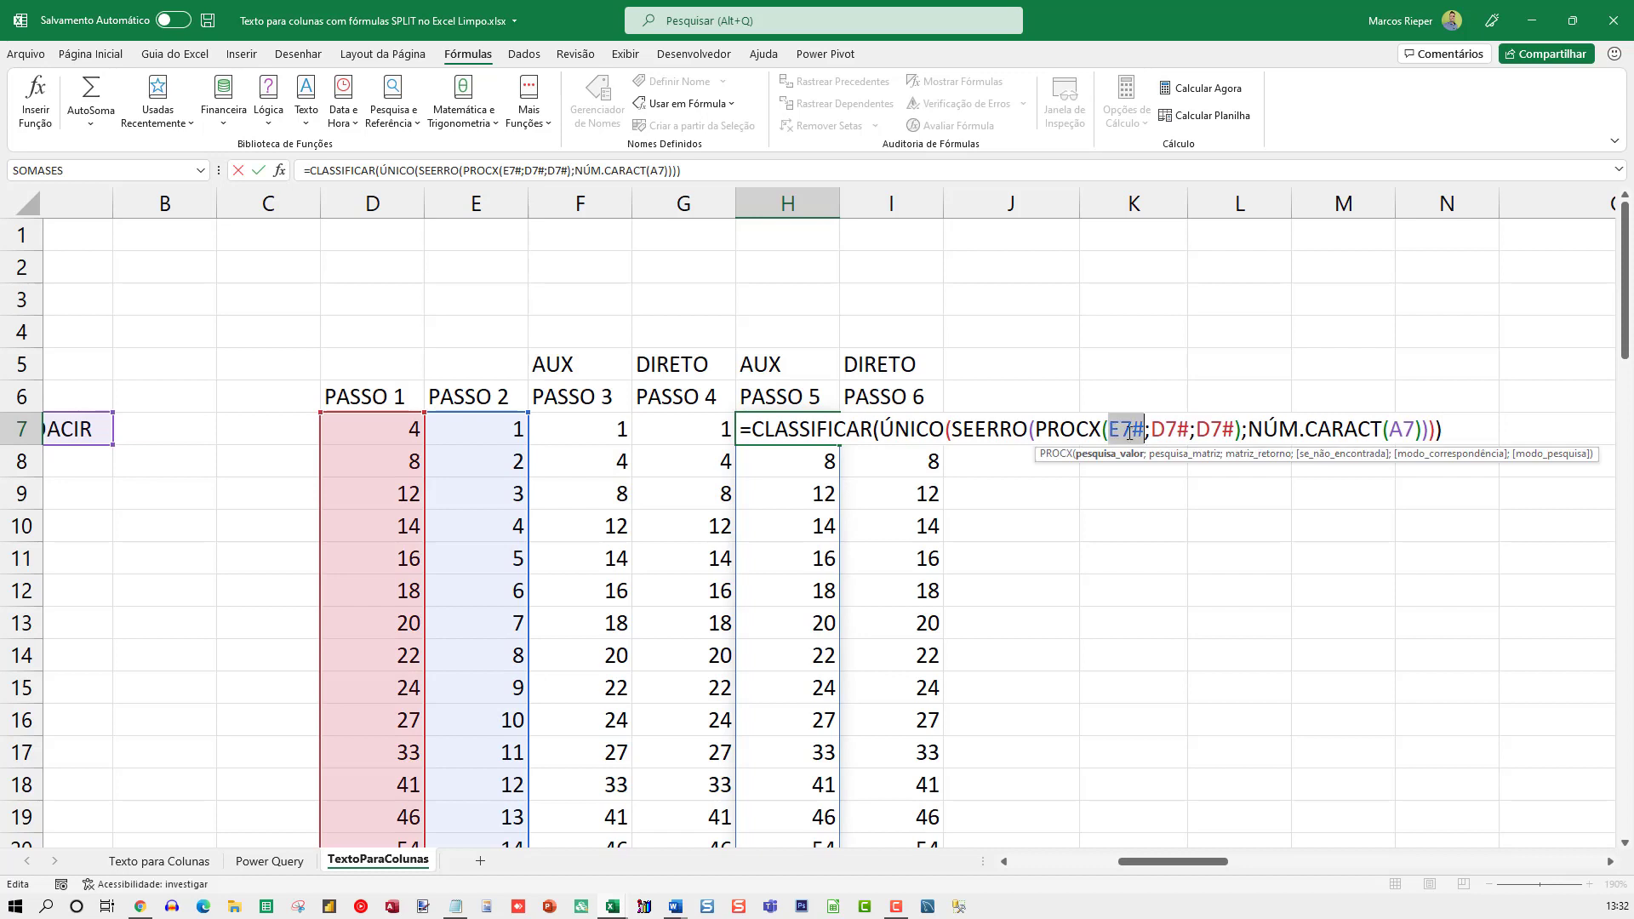
pyautogui.write('SEQUÊNCIA(NÚM.CARACT(A7))')
pyautogui.press('Return')
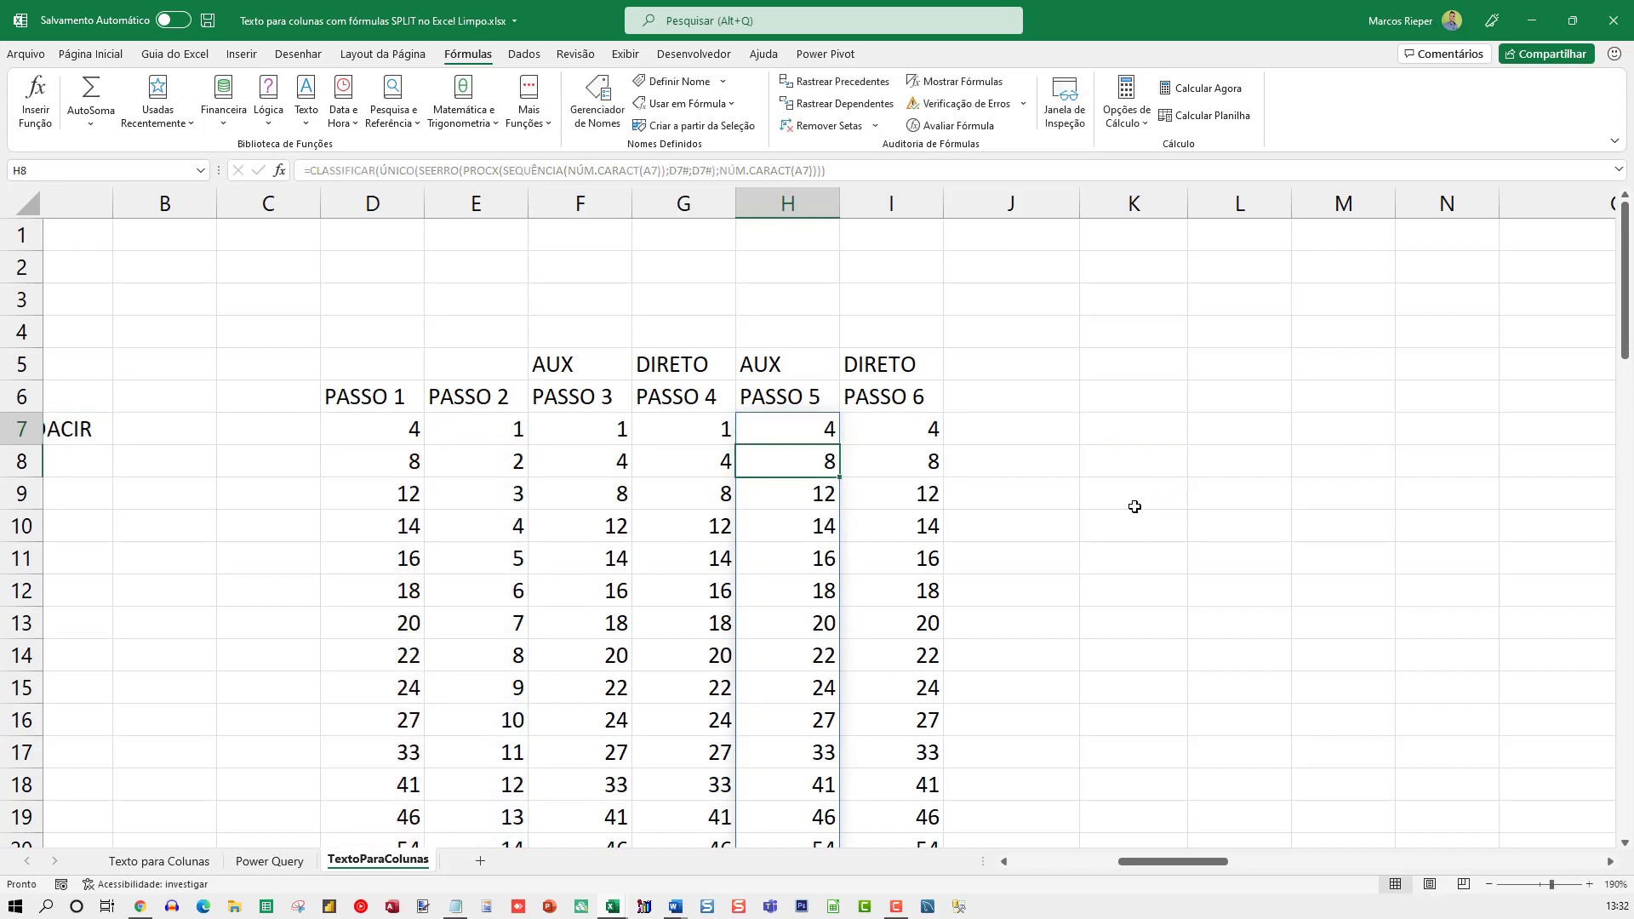
# In H7's PROCX, replace both D7# references with D7's expression ÚNICO(LOCALIZAR(";";A7;SEQUÊNCIA(NÚM.CARACT(A7))))
pyautogui.press('F2')
pyautogui.doubleClick(794, 428)
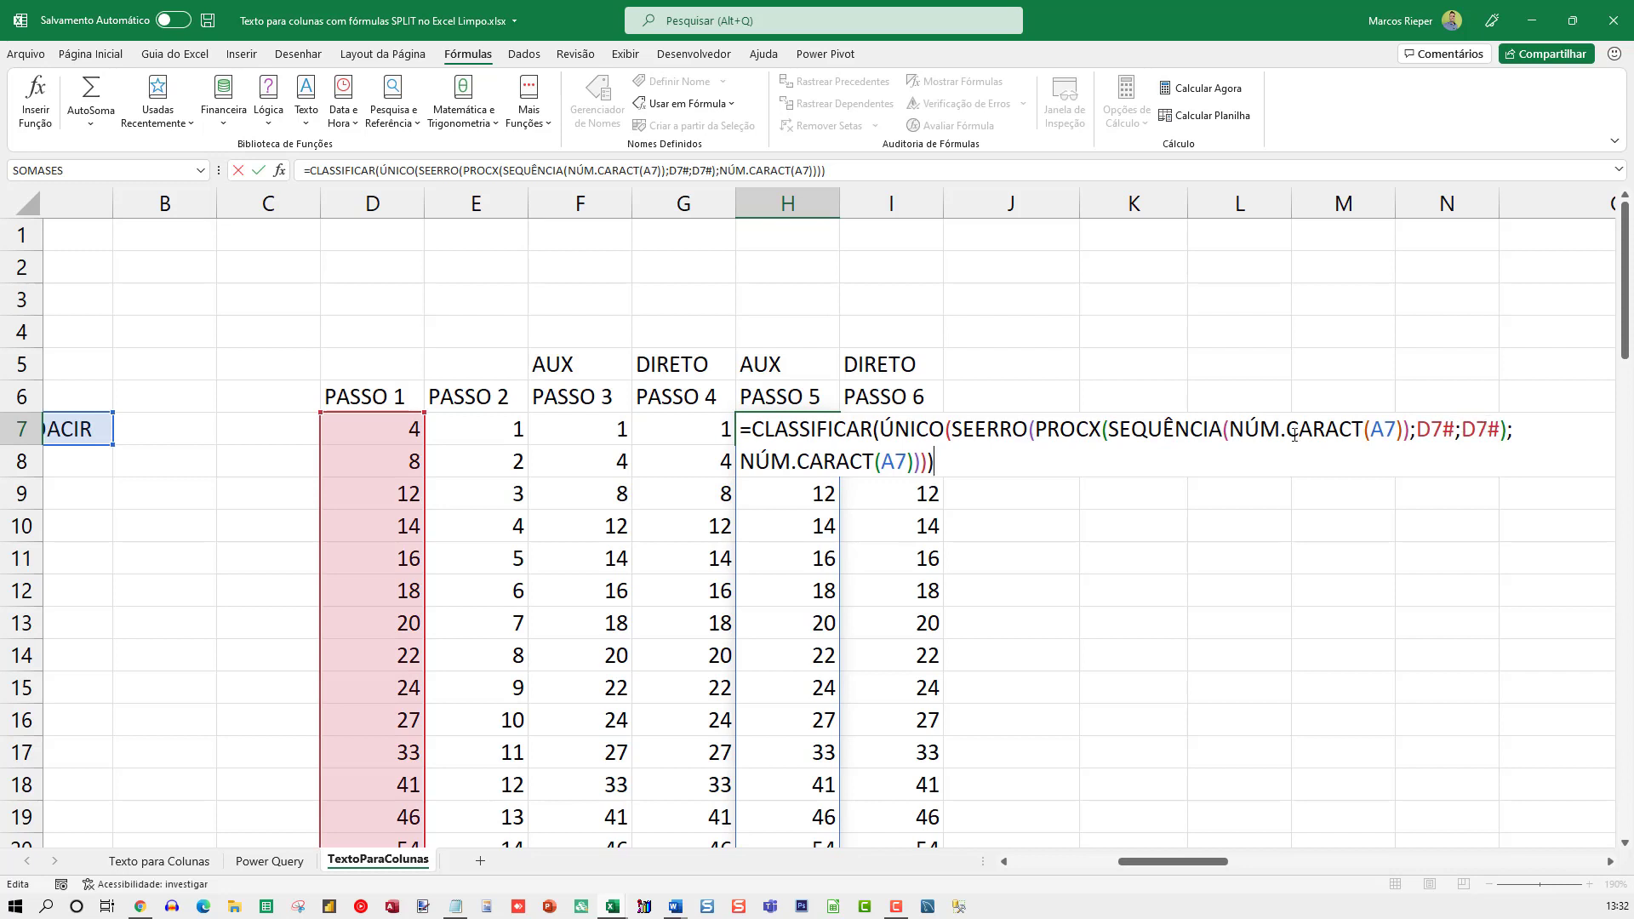
pyautogui.doubleClick(379, 427)
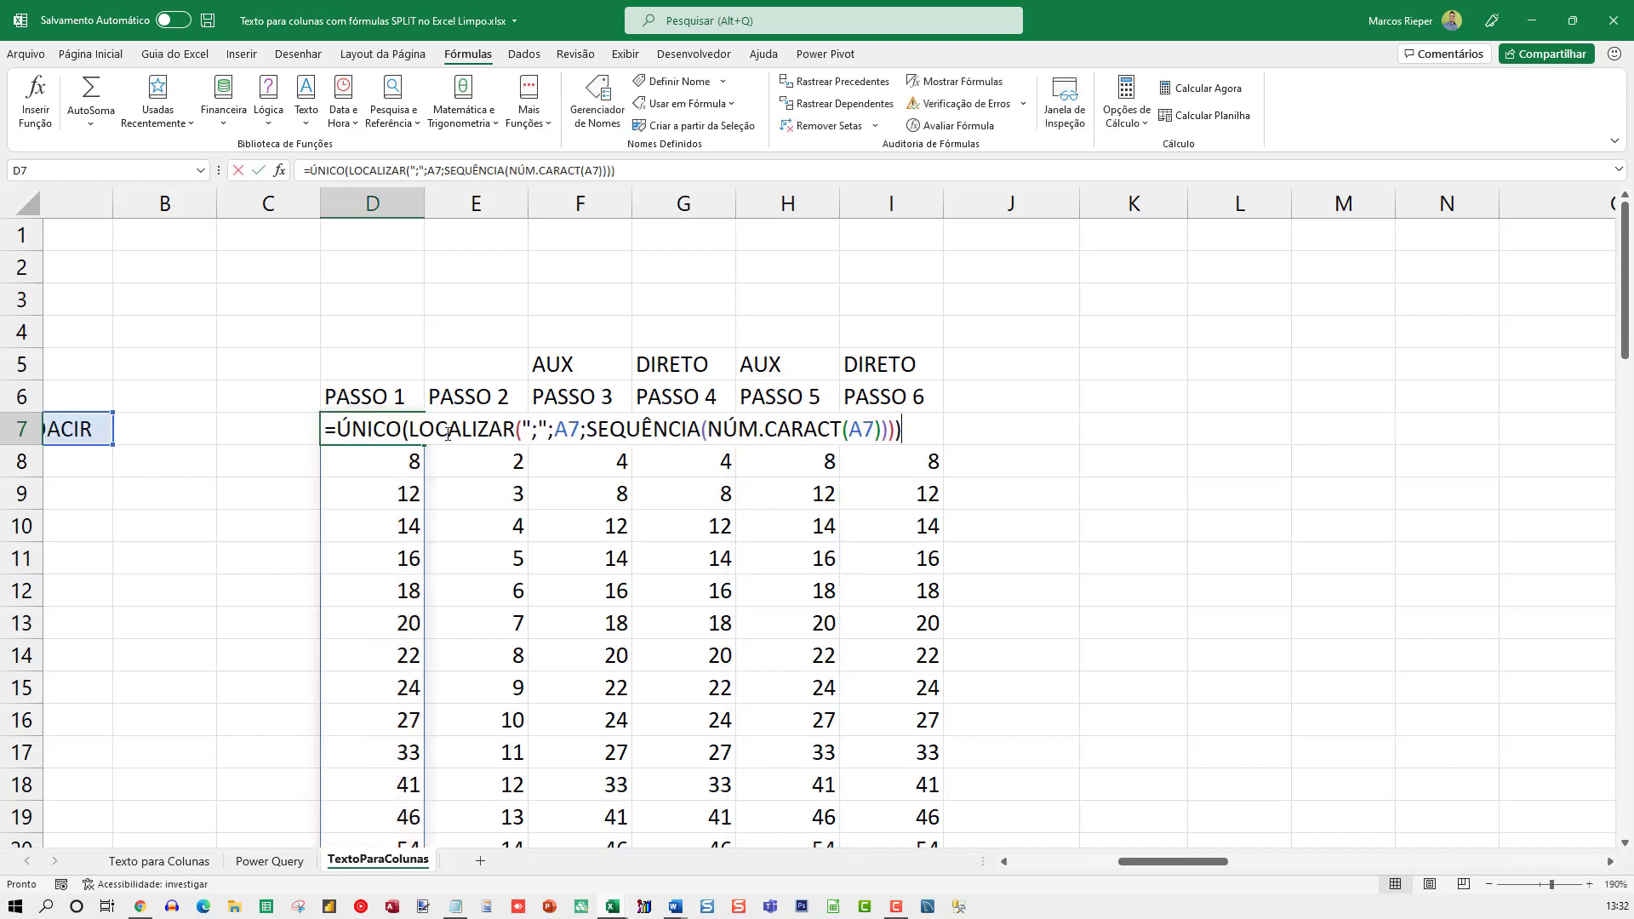
pyautogui.press('Escape')
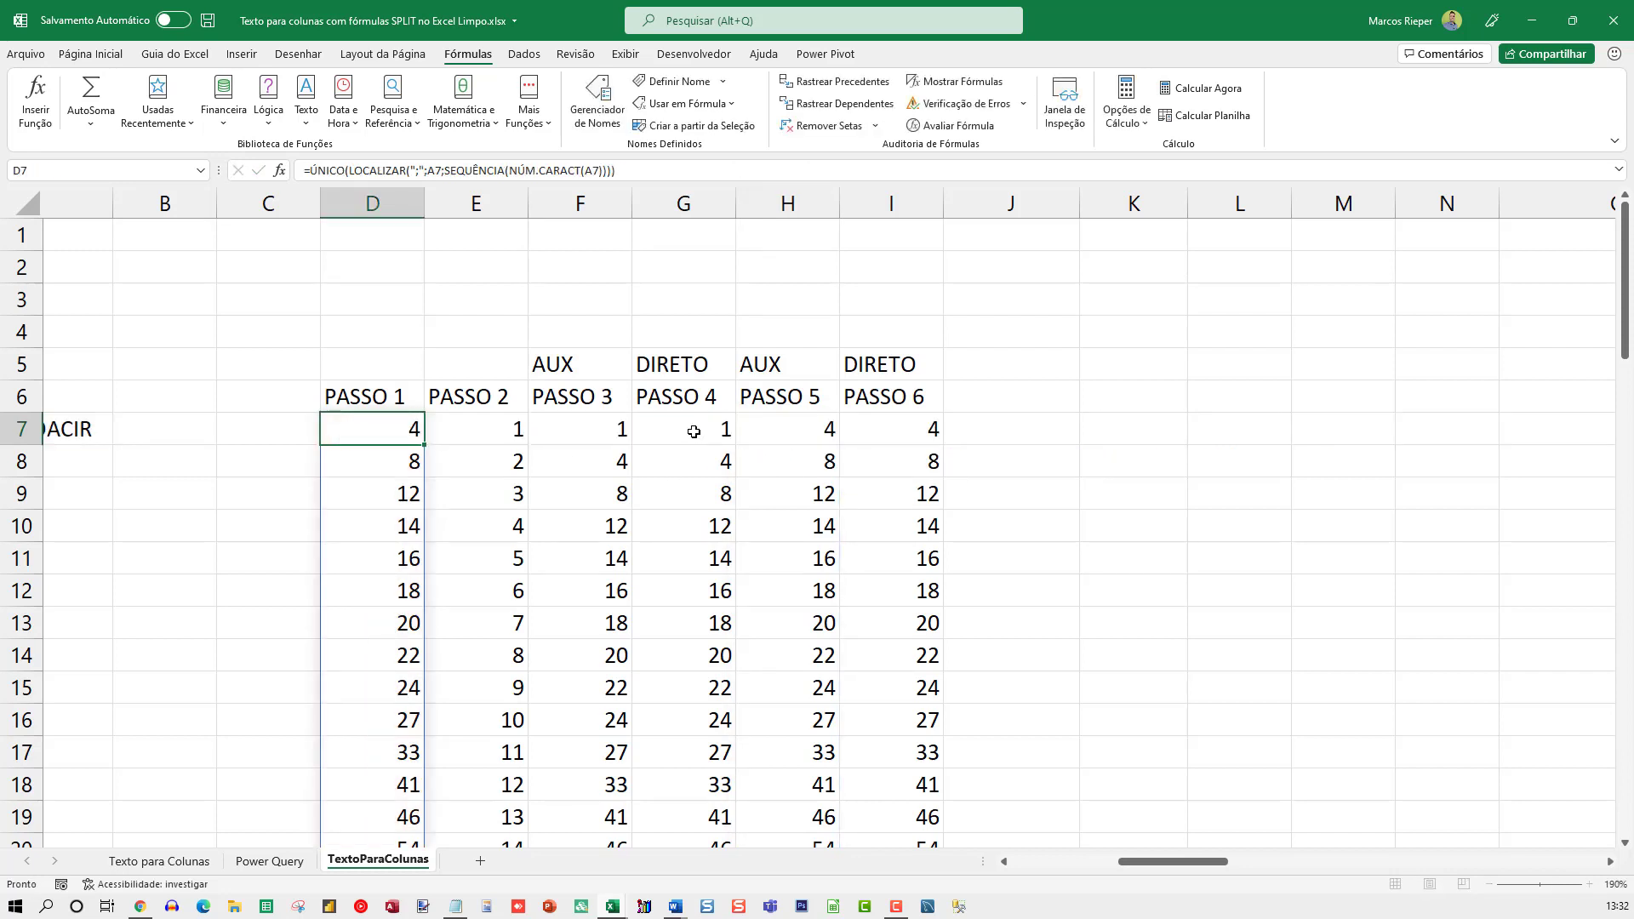
pyautogui.click(681, 428)
pyautogui.press('F2')
pyautogui.press('Escape')
pyautogui.doubleClick(768, 428)
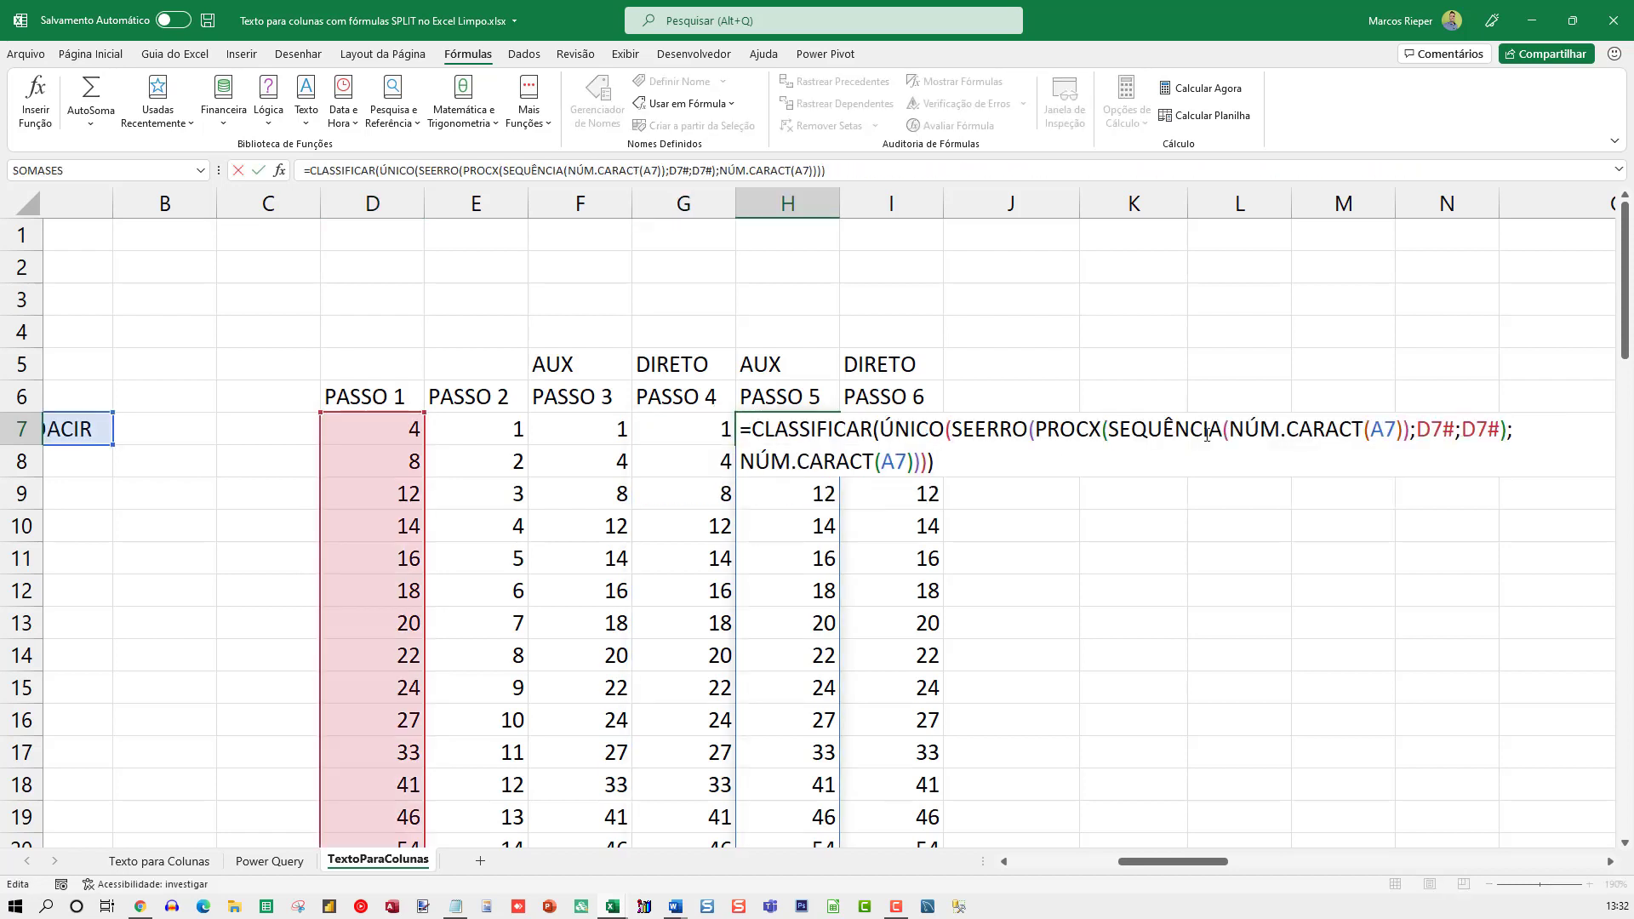
pyautogui.moveTo(1414, 430); pyautogui.dragTo(1454, 431)
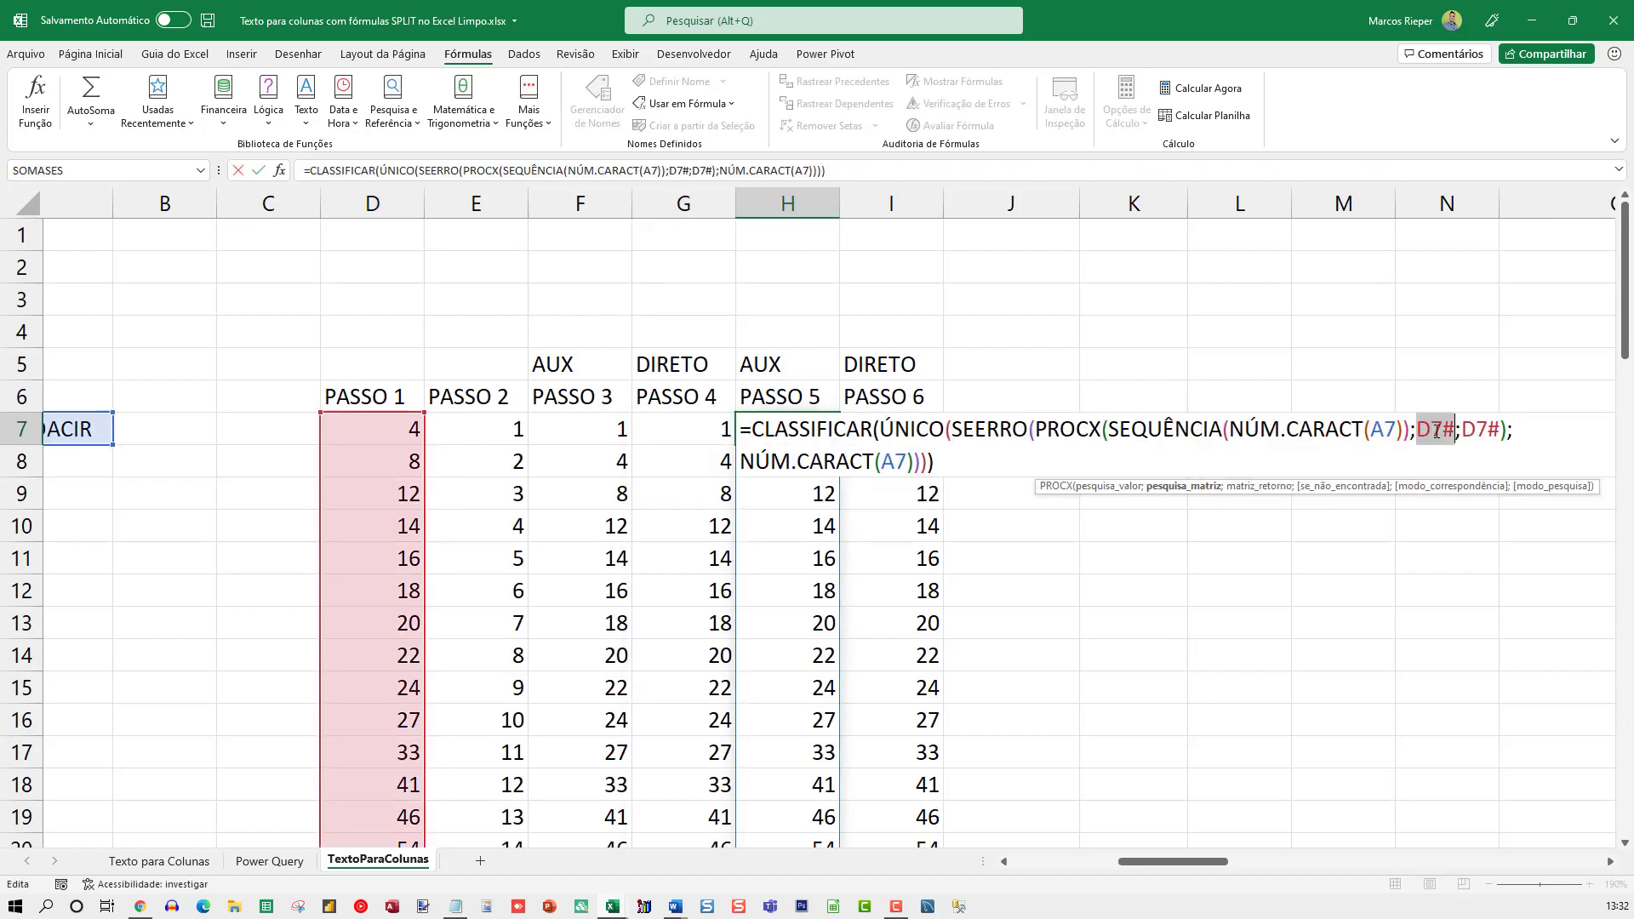
pyautogui.write('ÚNICO(LOCALIZAR(";";A7;SEQUÊNCIA(NÚM.CARACT(A7))))')
pyautogui.doubleClick(1145, 461)
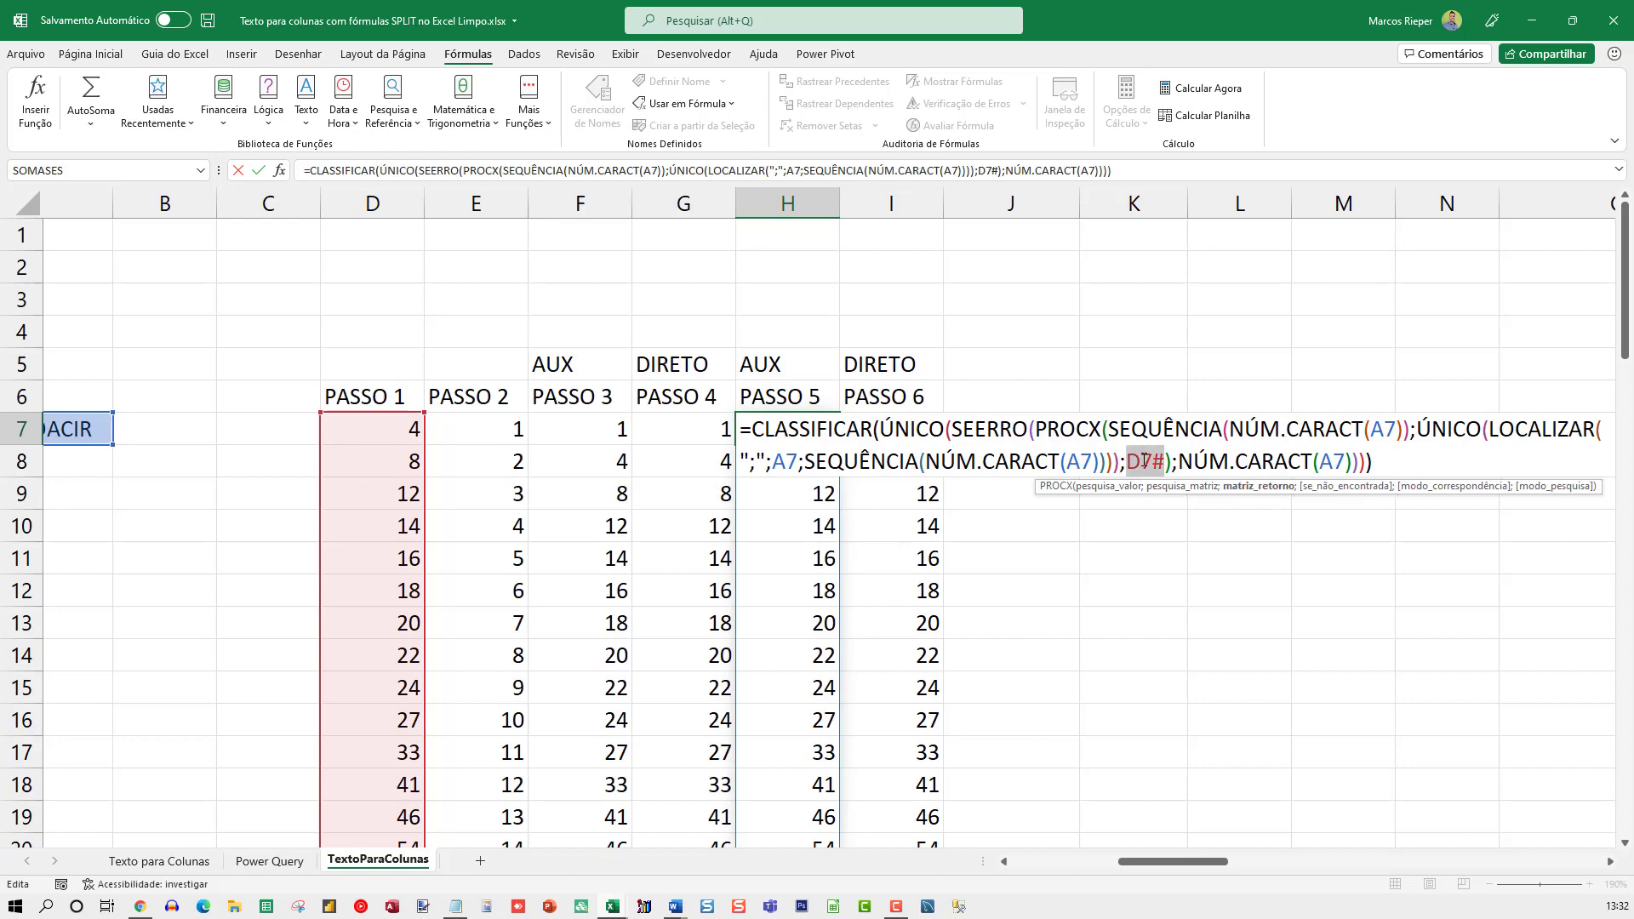
pyautogui.write('ÚNICO(LOCALIZAR(";";A7;SEQUÊNCIA(NÚM.CARACT(A7))))')
pyautogui.press('Return')
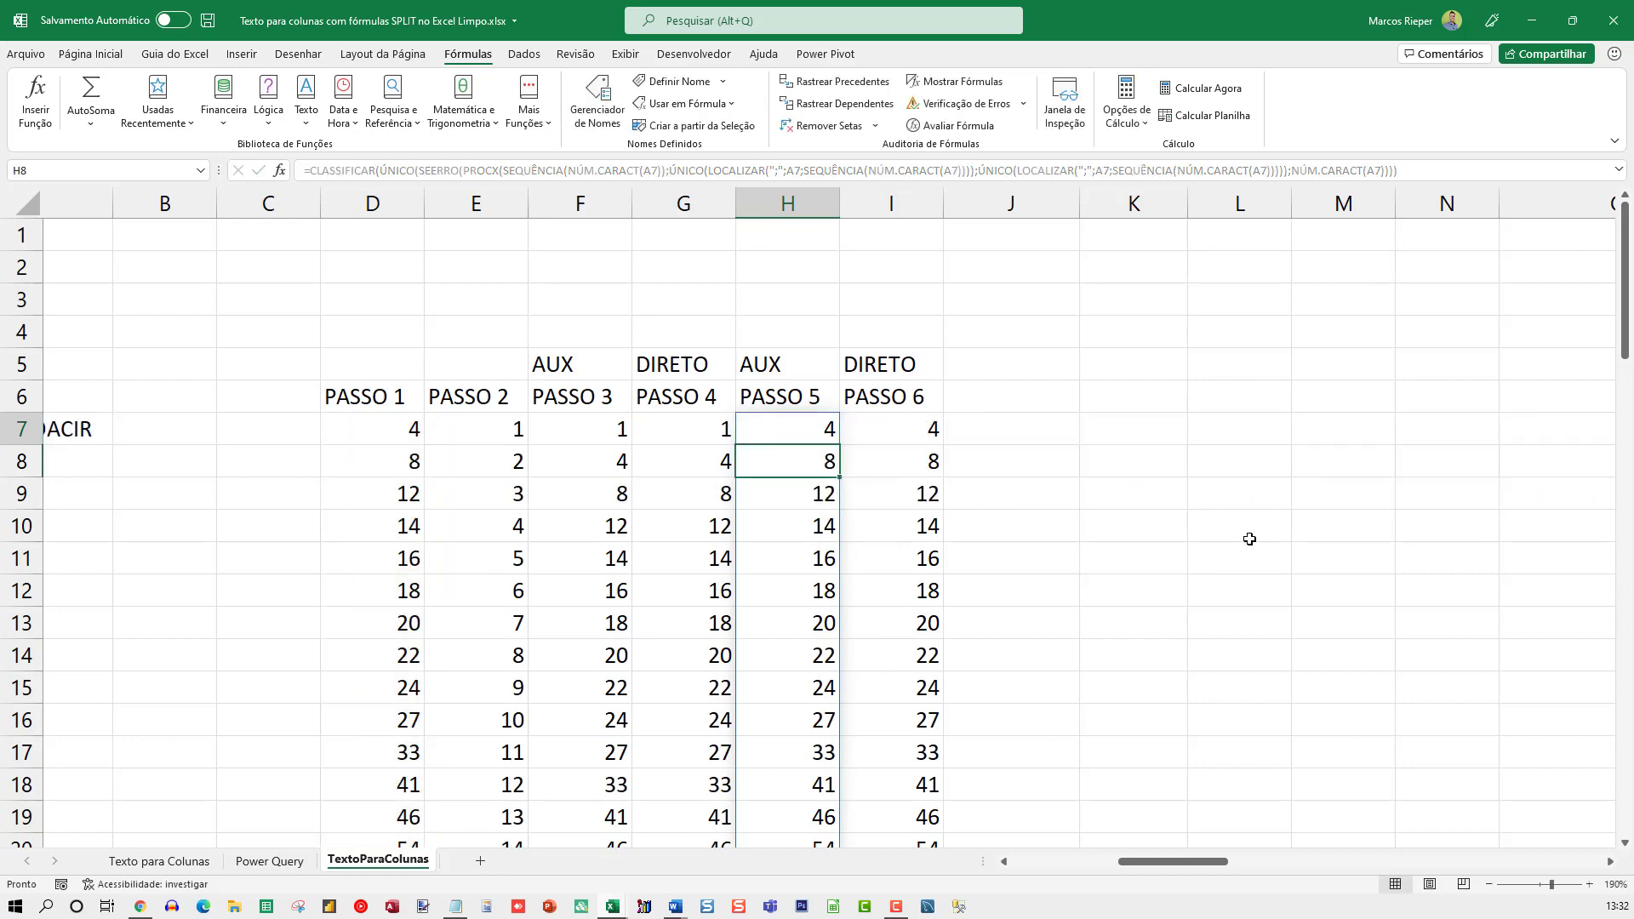
# Compare H7's nested formula with the direct one in I7, and undo the E7# and D7# replacements made in H7
pyautogui.doubleClick(887, 418)
pyautogui.press('Escape')
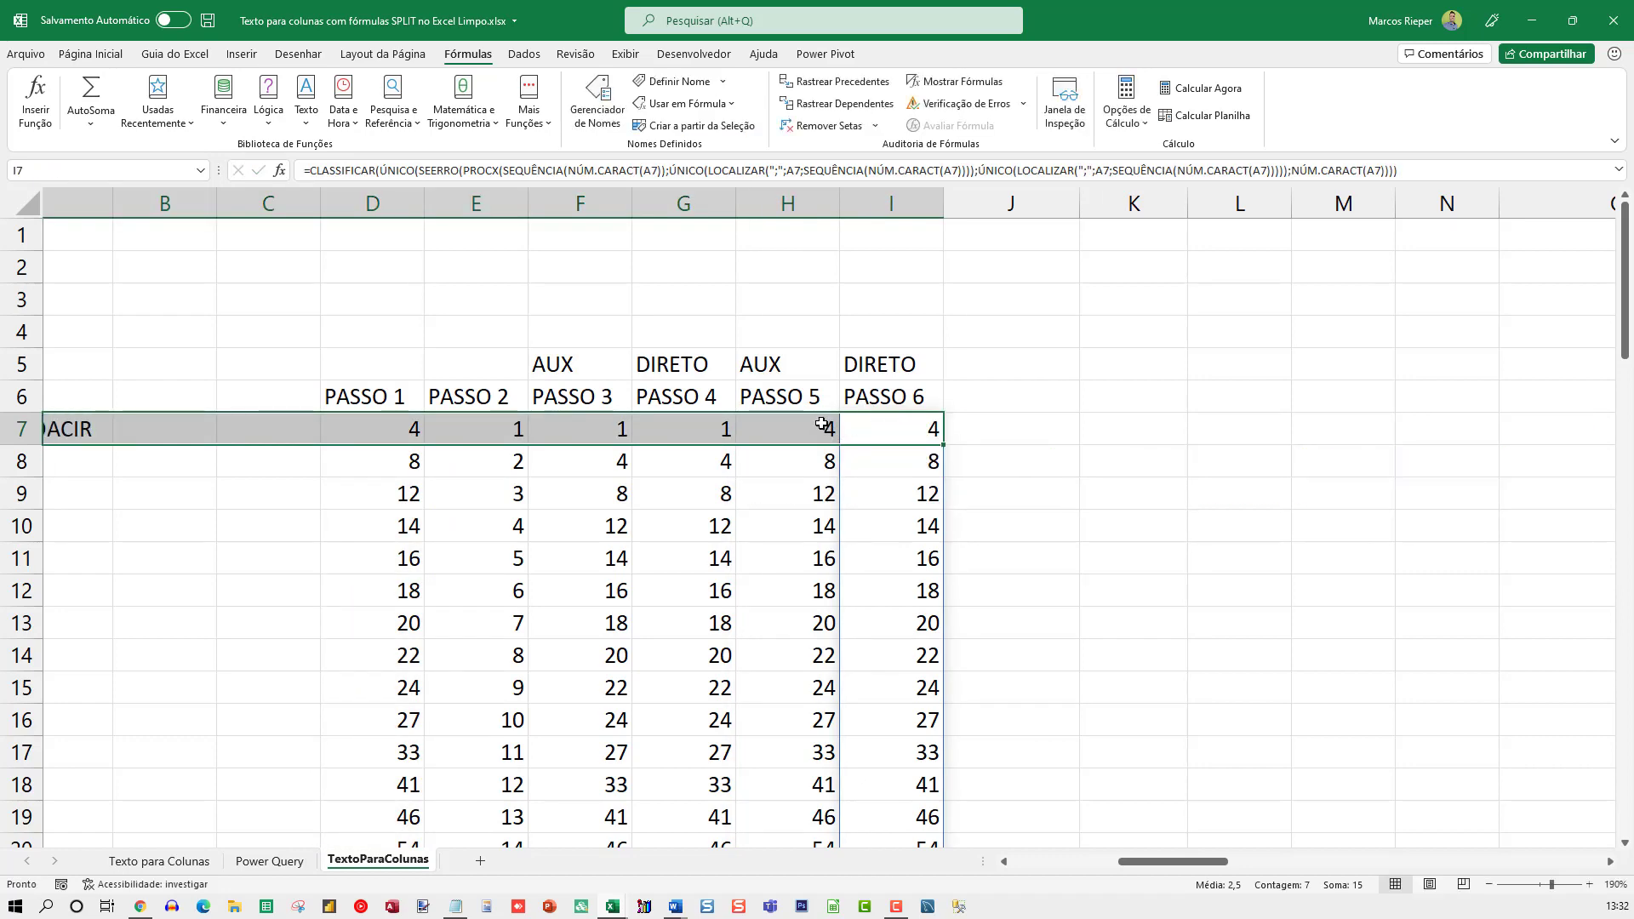
pyautogui.doubleClick(833, 428)
pyautogui.press('Escape')
pyautogui.hotkey('ctrl', 'z')
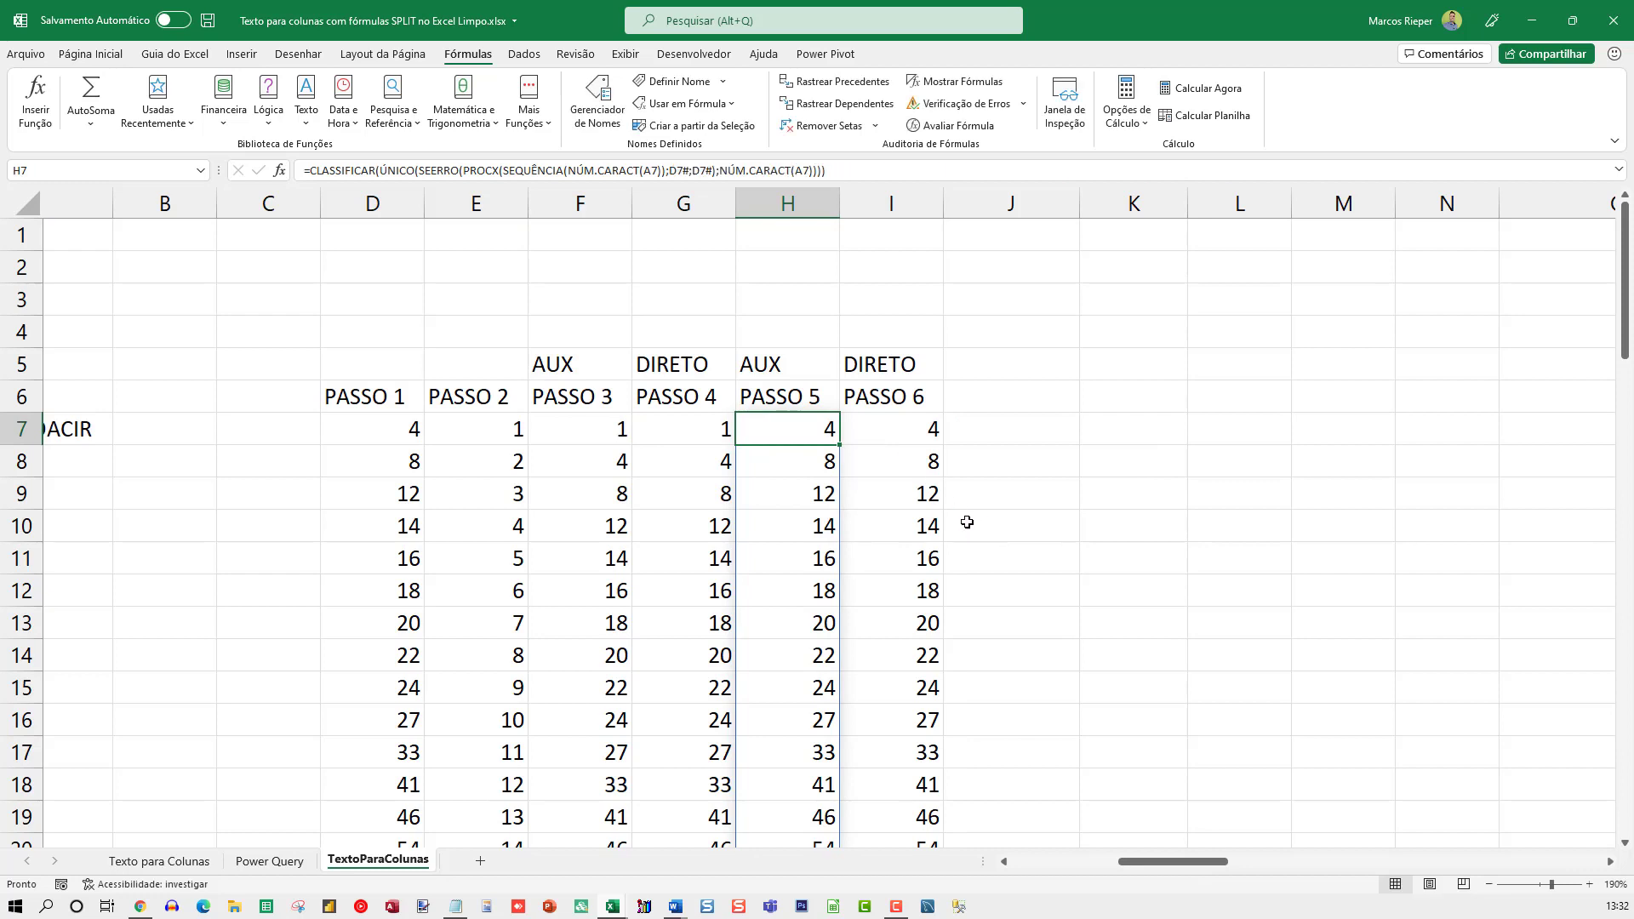
pyautogui.press('F2')
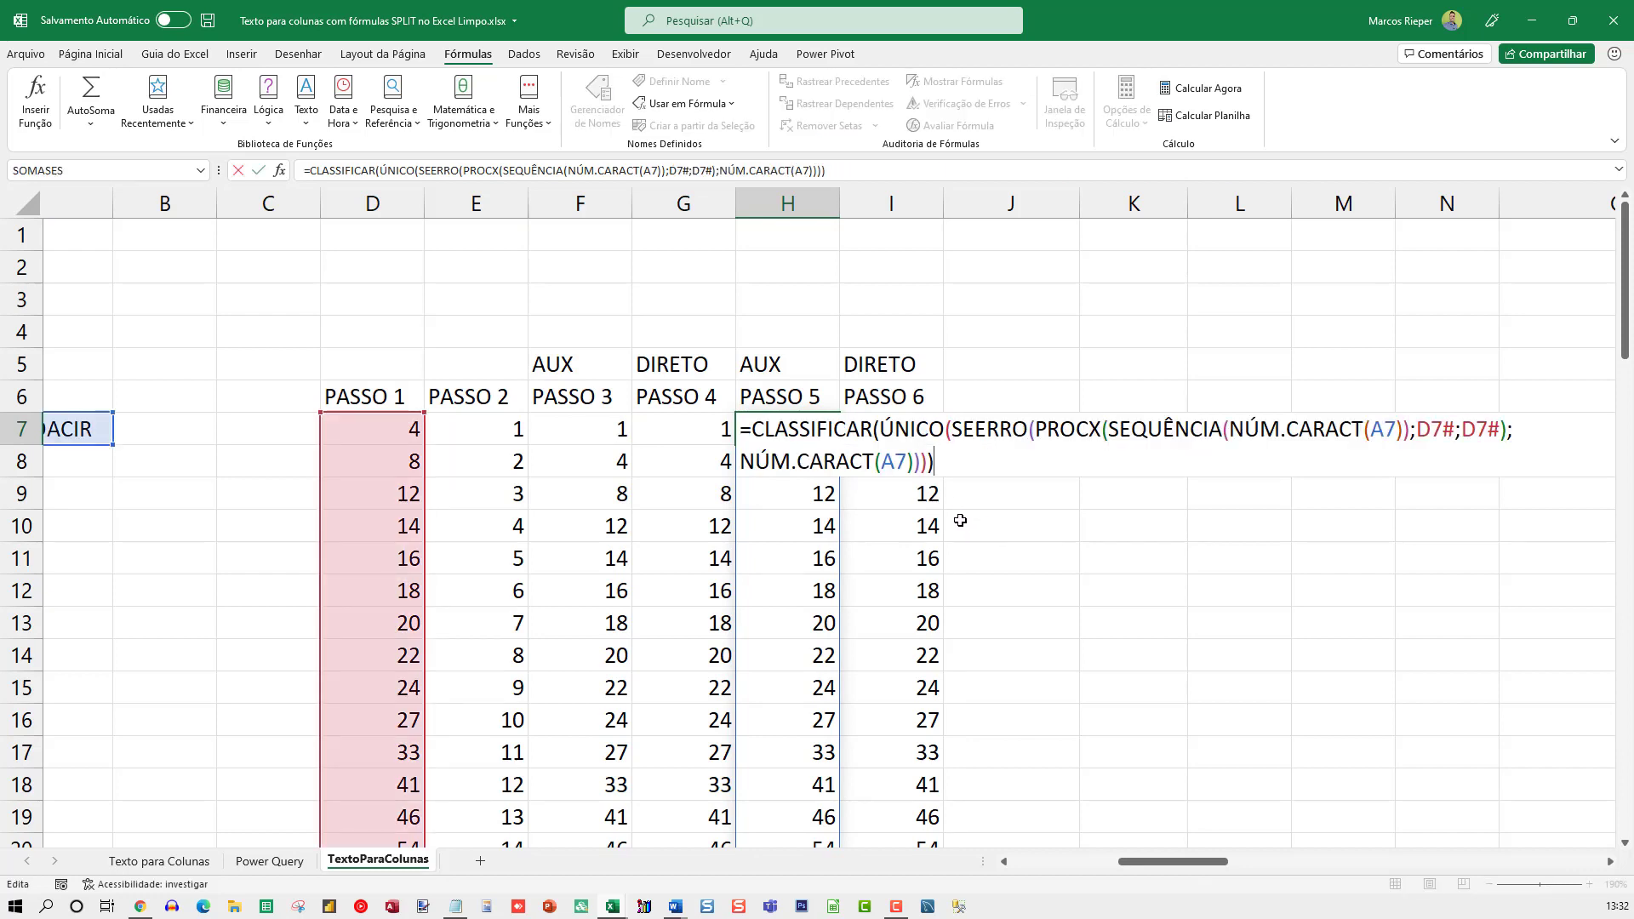
pyautogui.press('Escape')
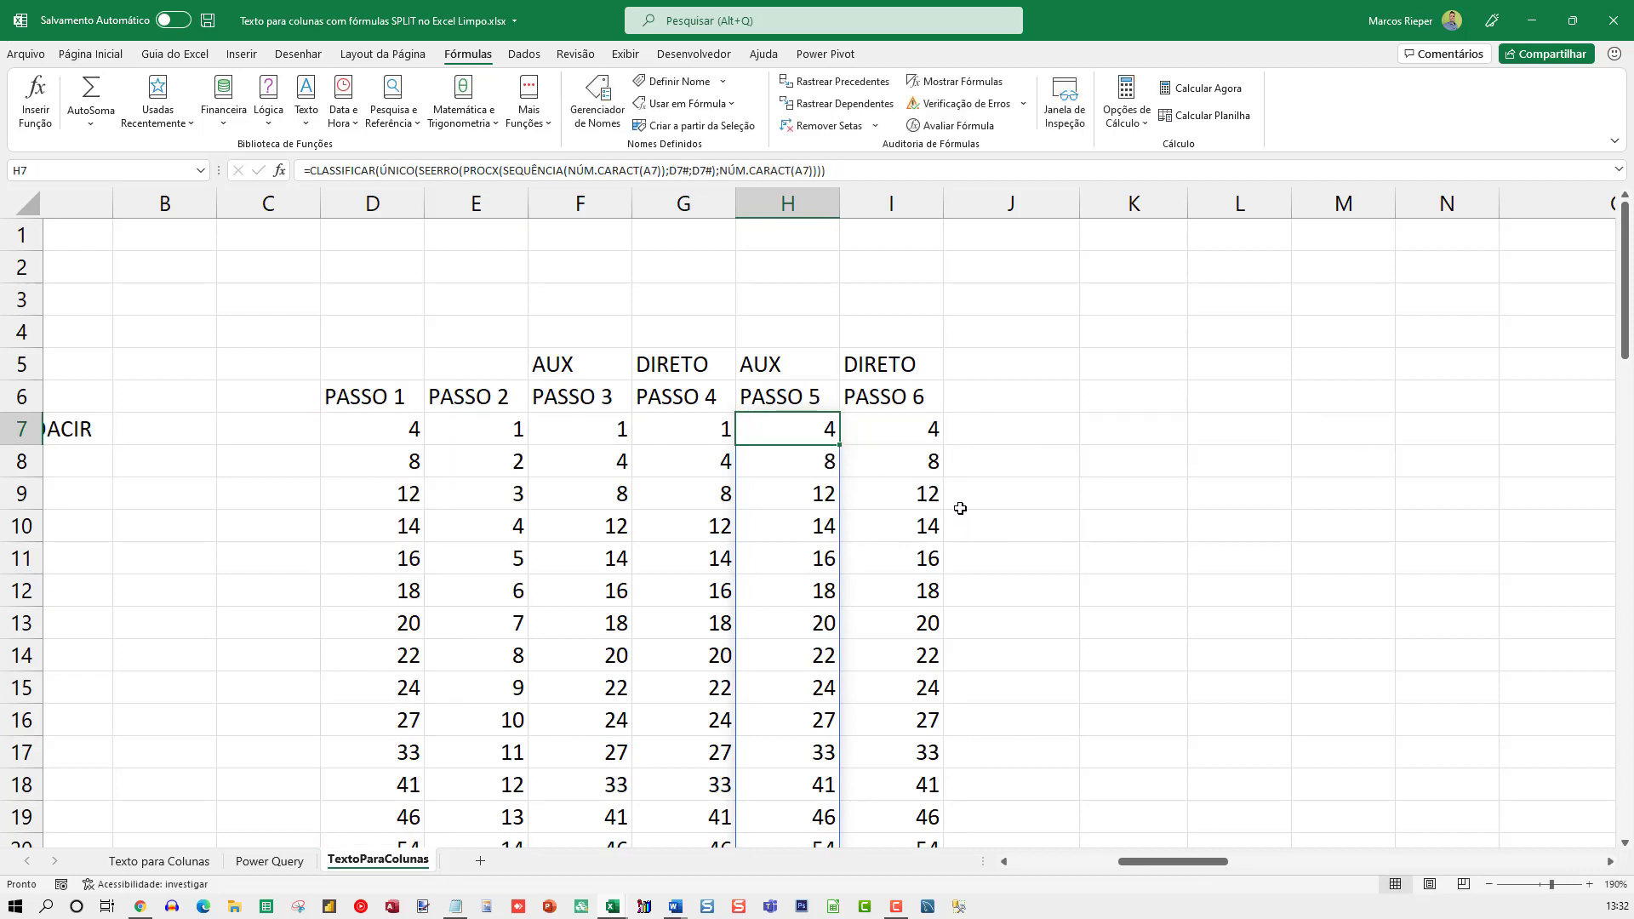
pyautogui.hotkey('ctrl', 'z')
pyautogui.press('F2')
pyautogui.press('Escape')
# Set the number format of the whole column J to Geral to reveal the PASSO 7 contents
pyautogui.click(995, 328)
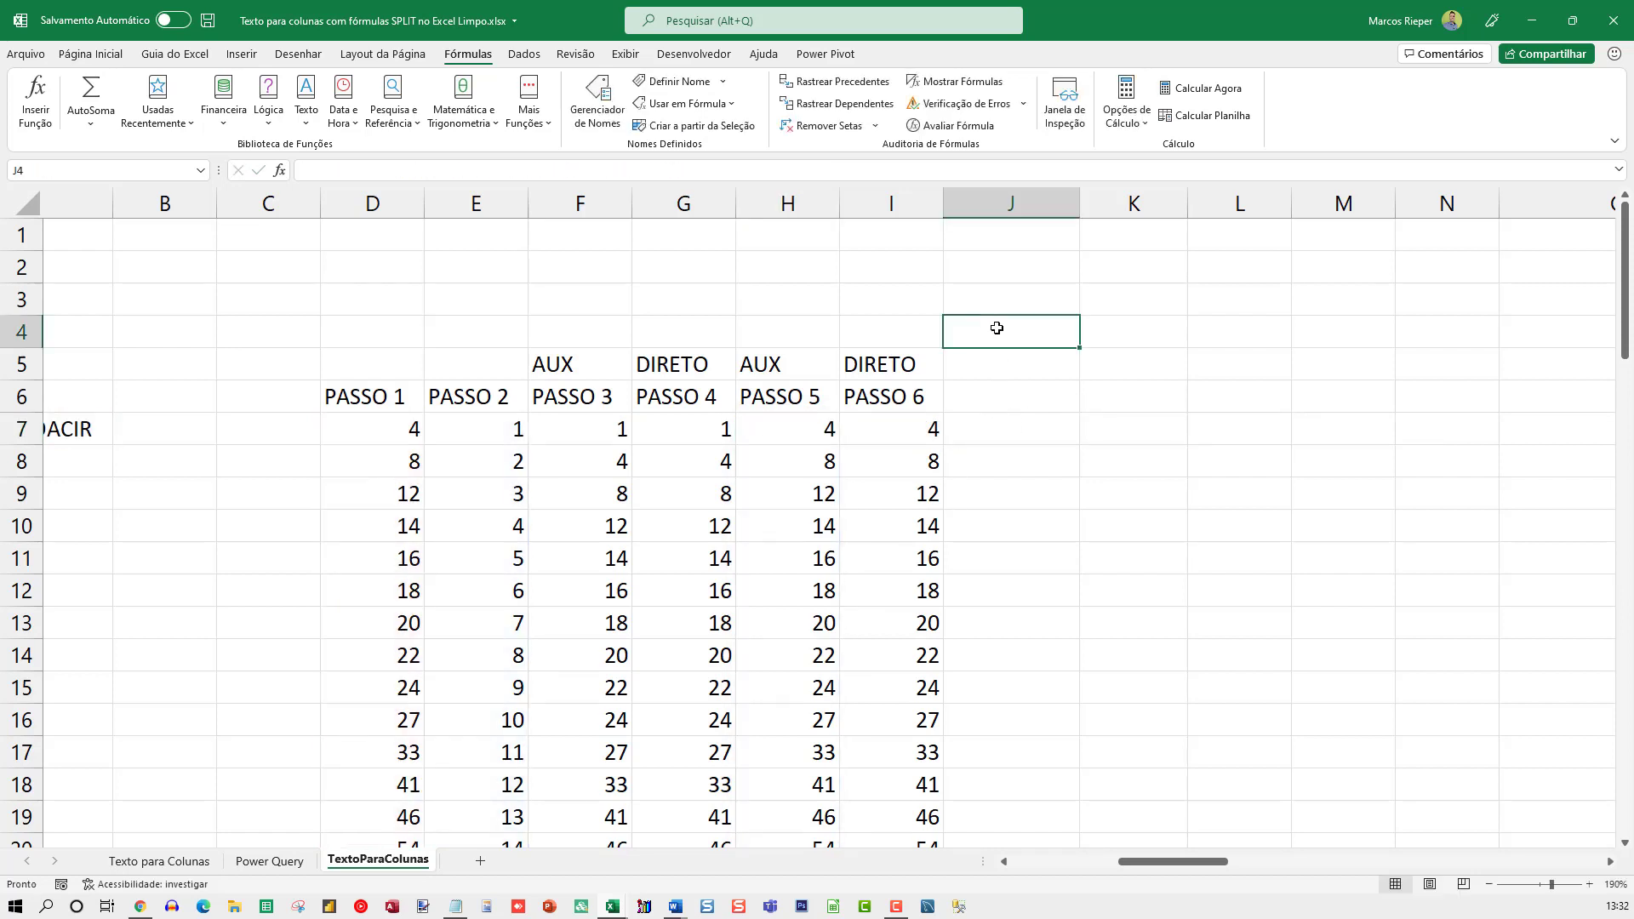
pyautogui.click(1013, 208)
pyautogui.rightClick(1012, 210)
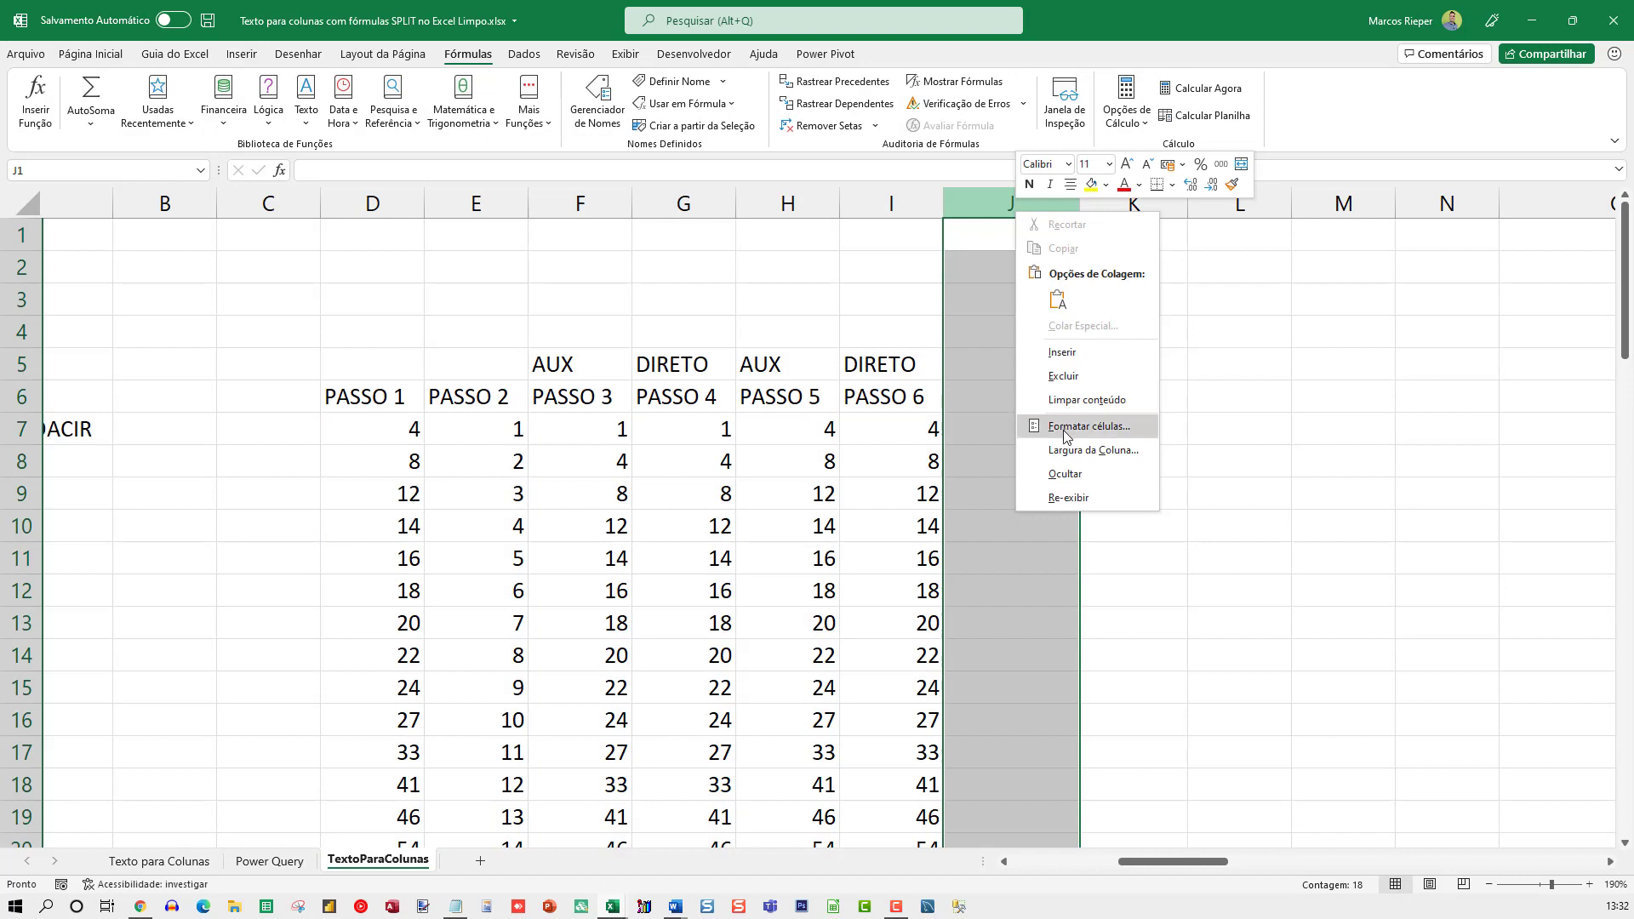
pyautogui.click(1071, 426)
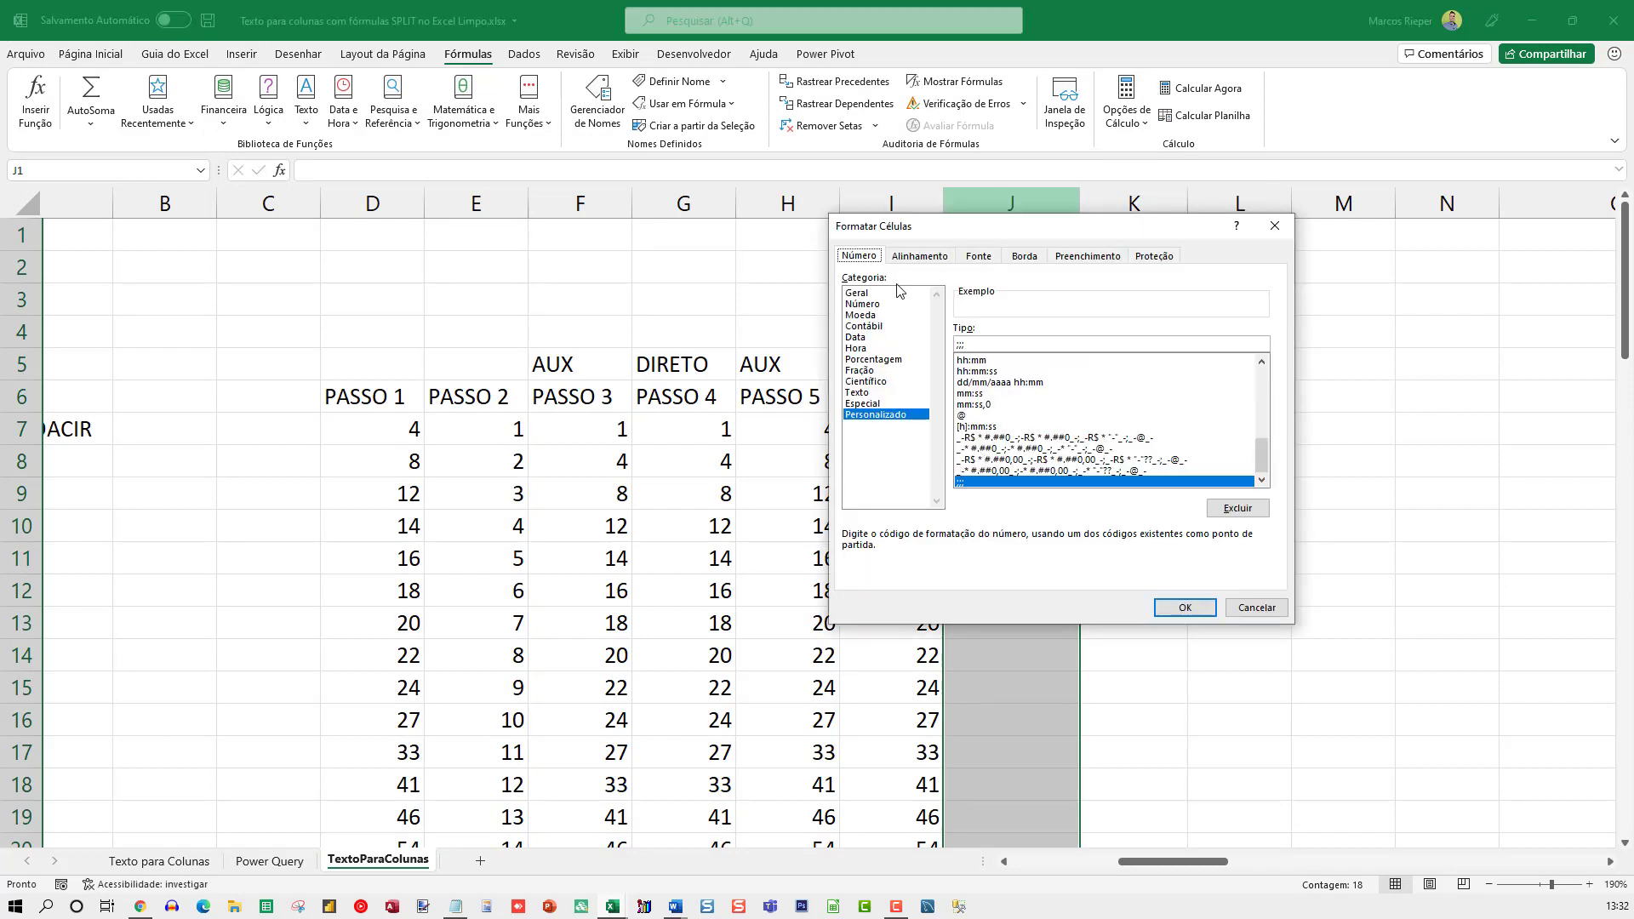
pyautogui.click(865, 296)
pyautogui.press('Return')
# Examine J7's SUBSTITUIR formula together with its spilled PASSO 7 results
pyautogui.click(980, 432)
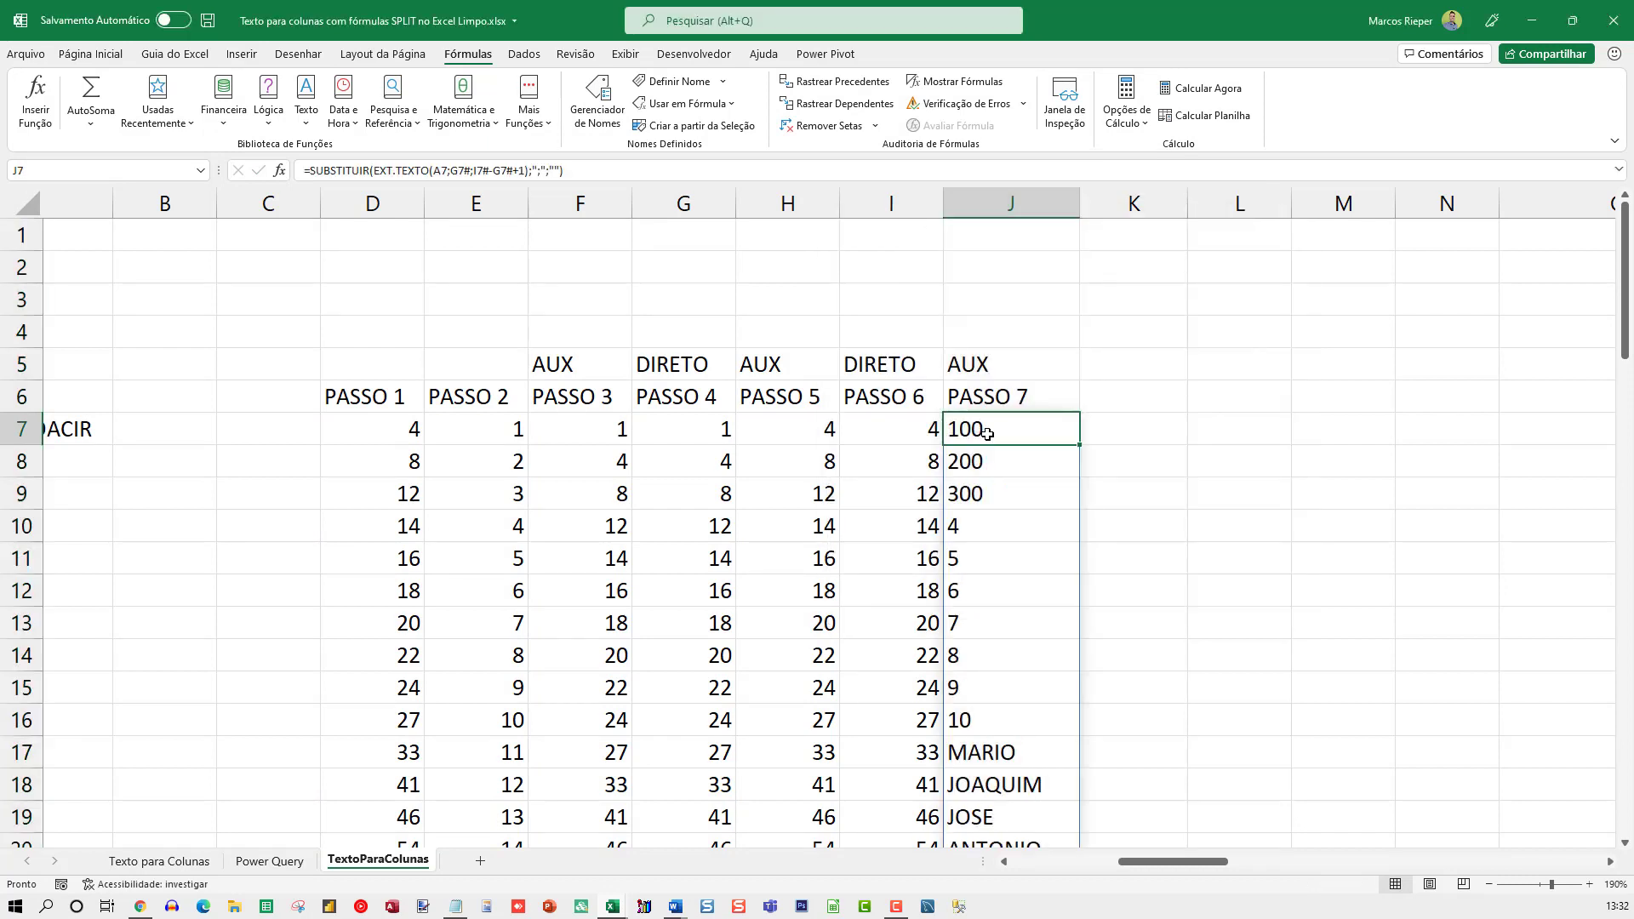
pyautogui.press('F2')
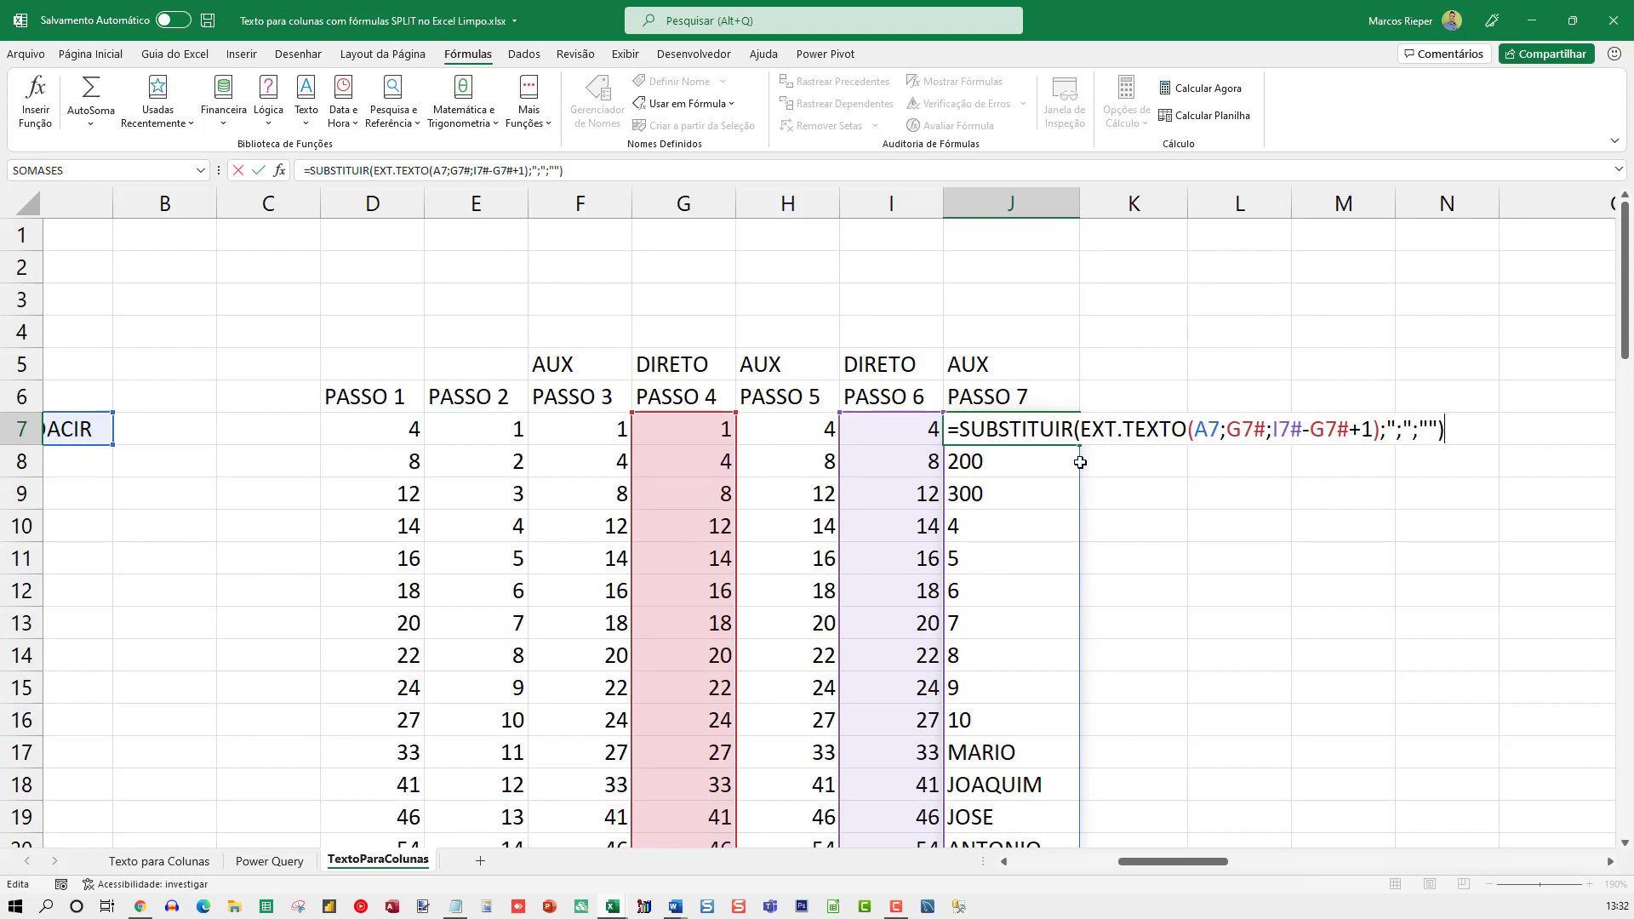
pyautogui.press('Escape')
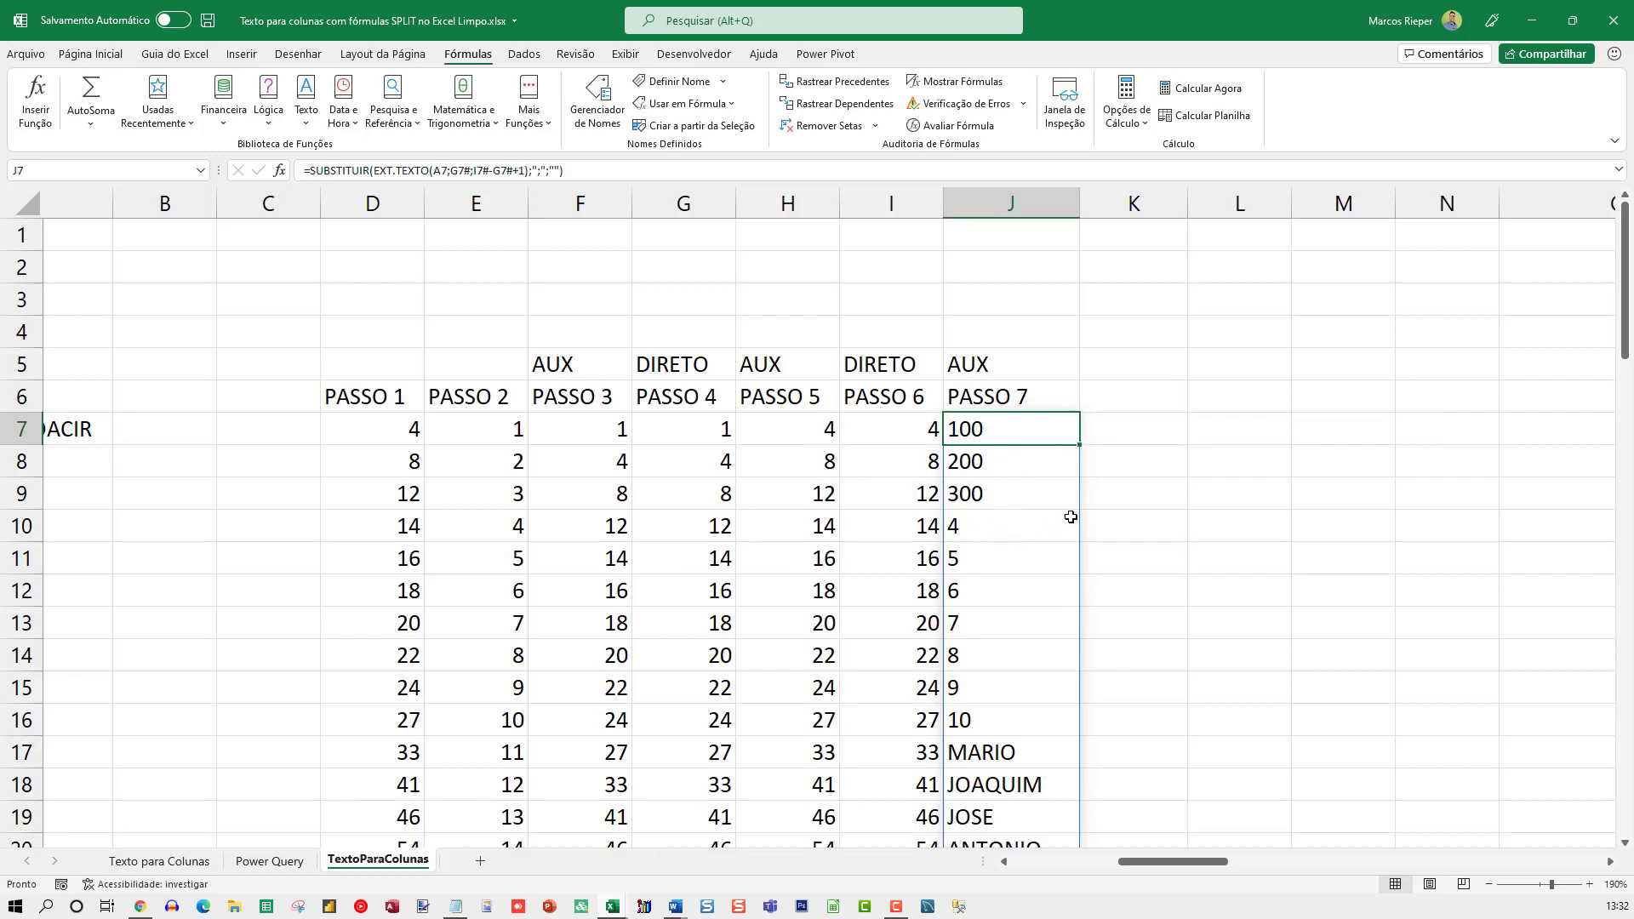
pyautogui.scroll(-2, 1067, 514)
pyautogui.scroll(2, 1042, 529)
# Go through the EXT.TEXTO arguments in J7: the text A7, the start positions G7#, and the references I7# and G7# in the length
pyautogui.press('F2')
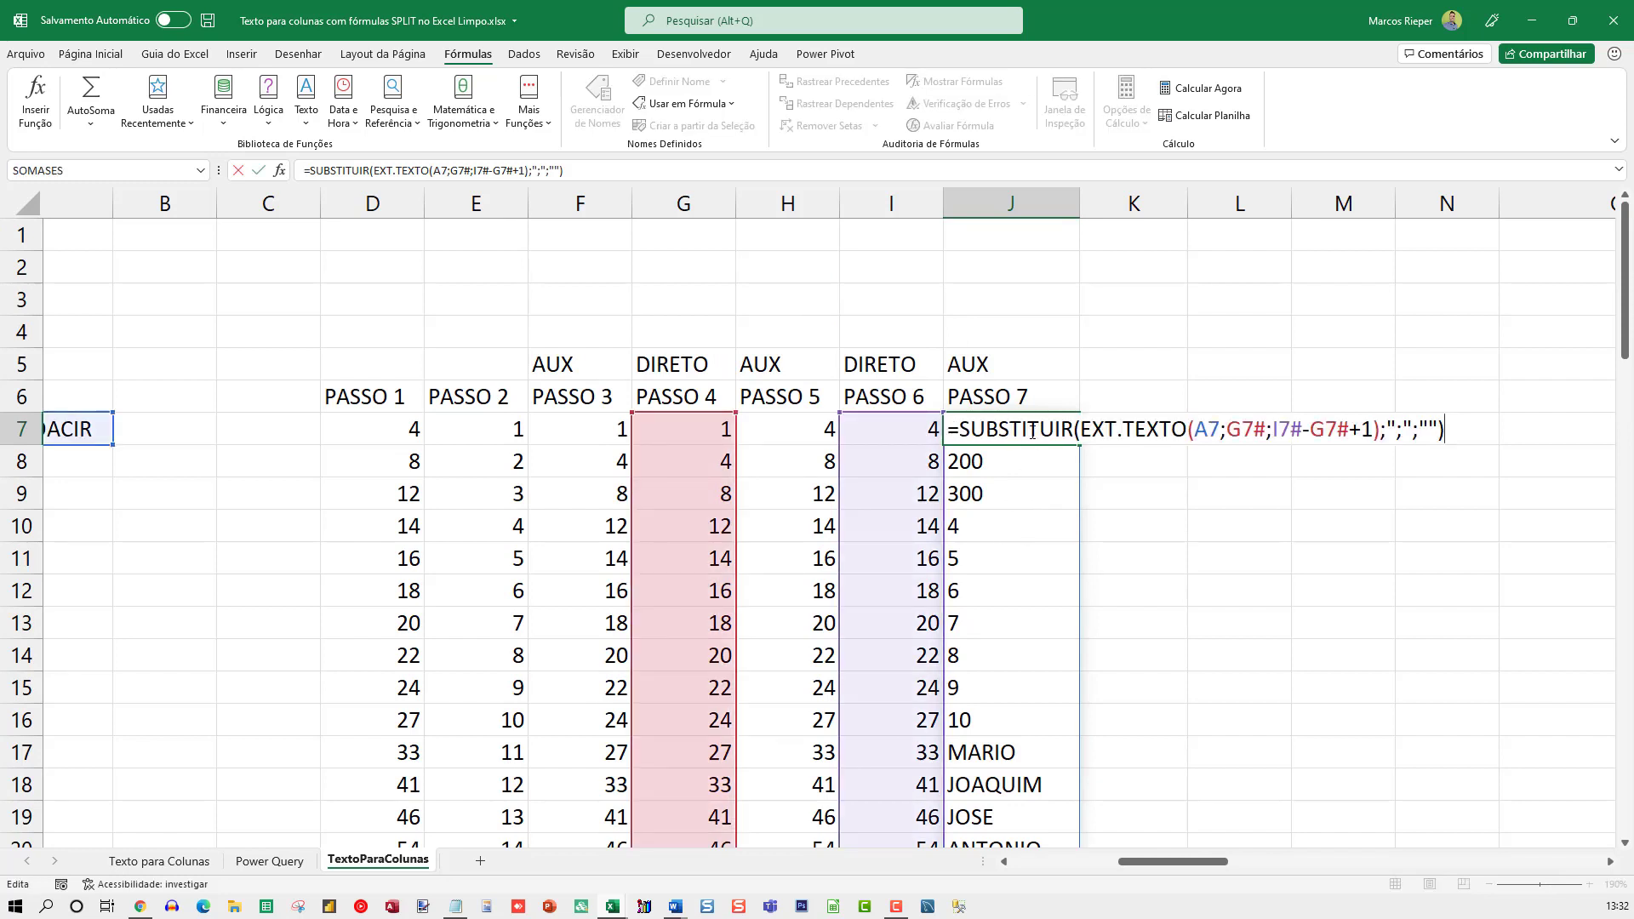
pyautogui.moveTo(1077, 427); pyautogui.dragTo(1223, 440)
pyautogui.doubleClick(1210, 430)
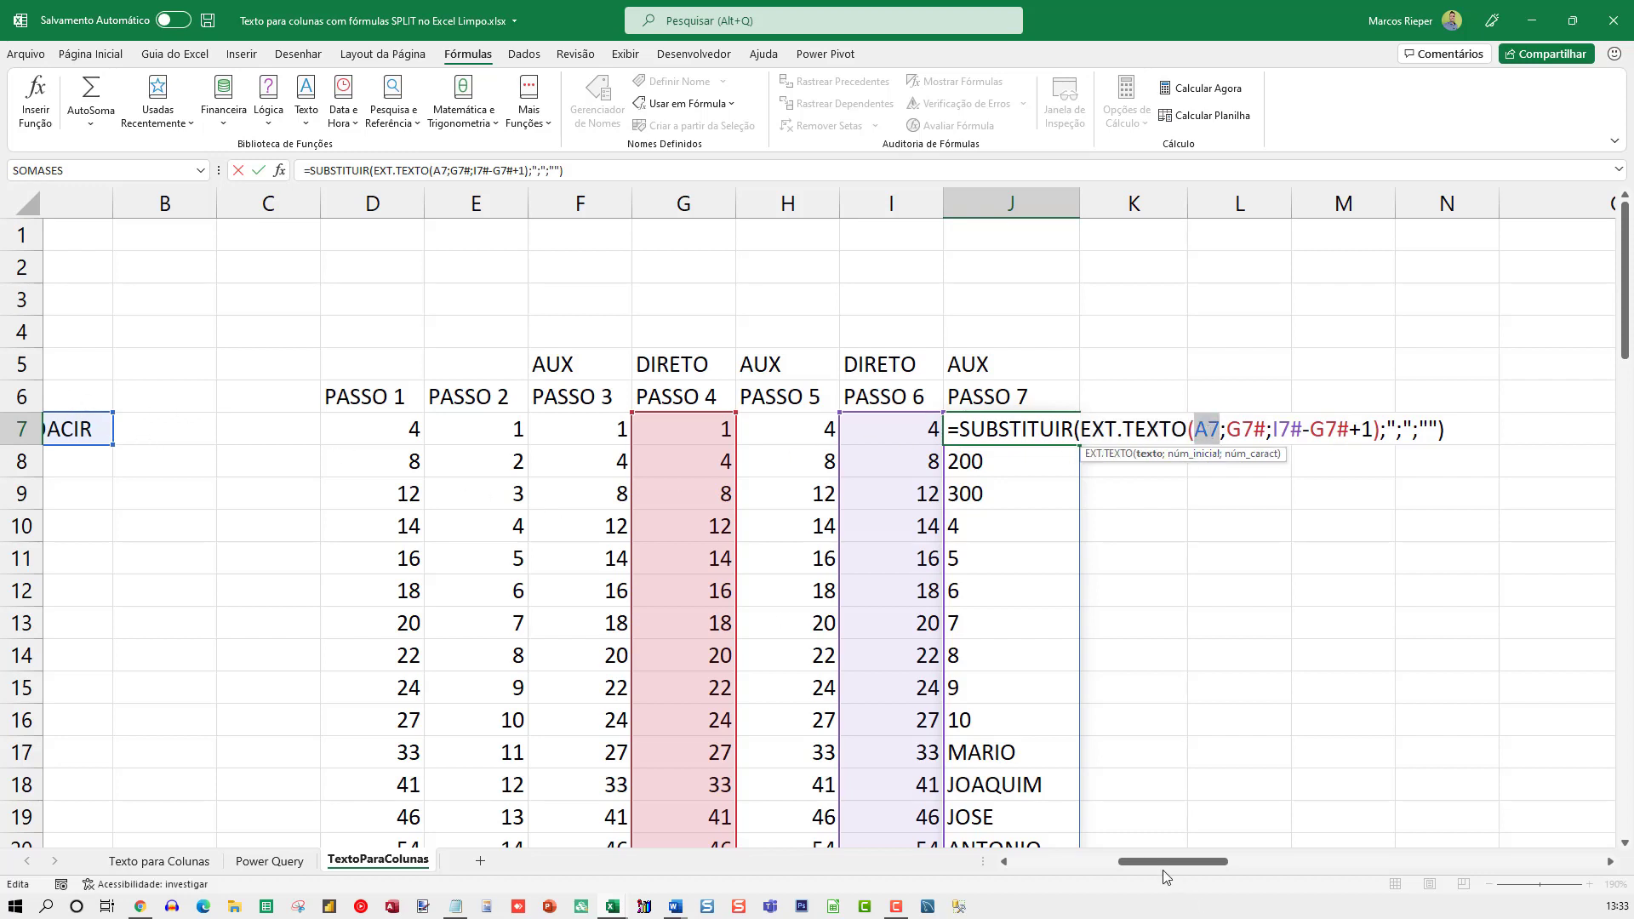
pyautogui.doubleClick(1246, 428)
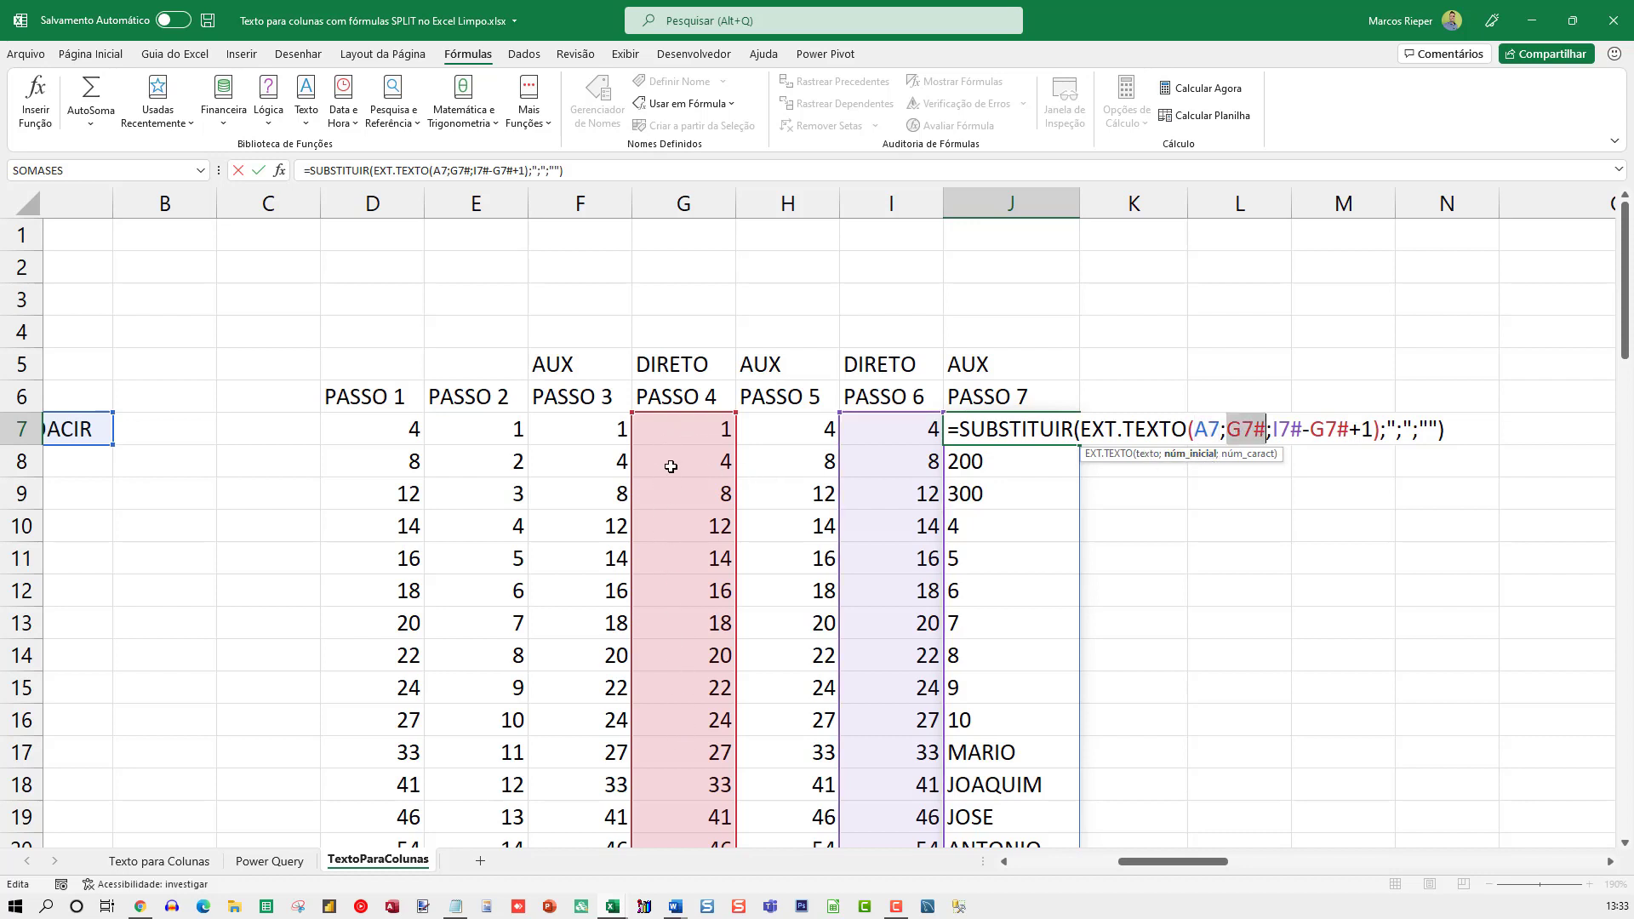
pyautogui.doubleClick(1290, 428)
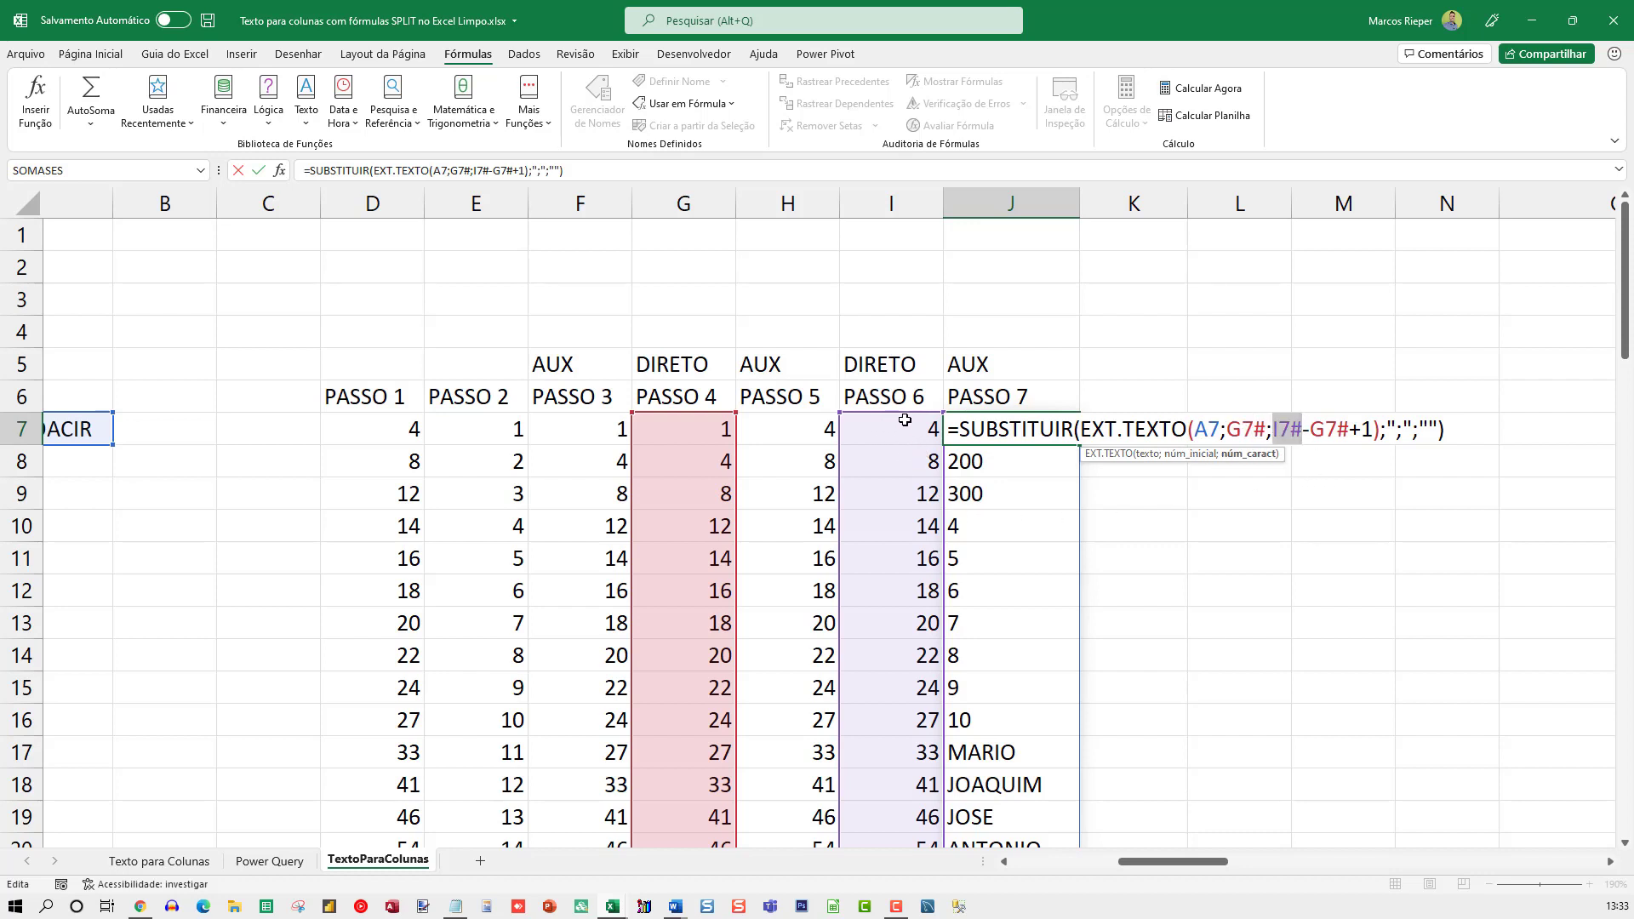
pyautogui.doubleClick(1328, 429)
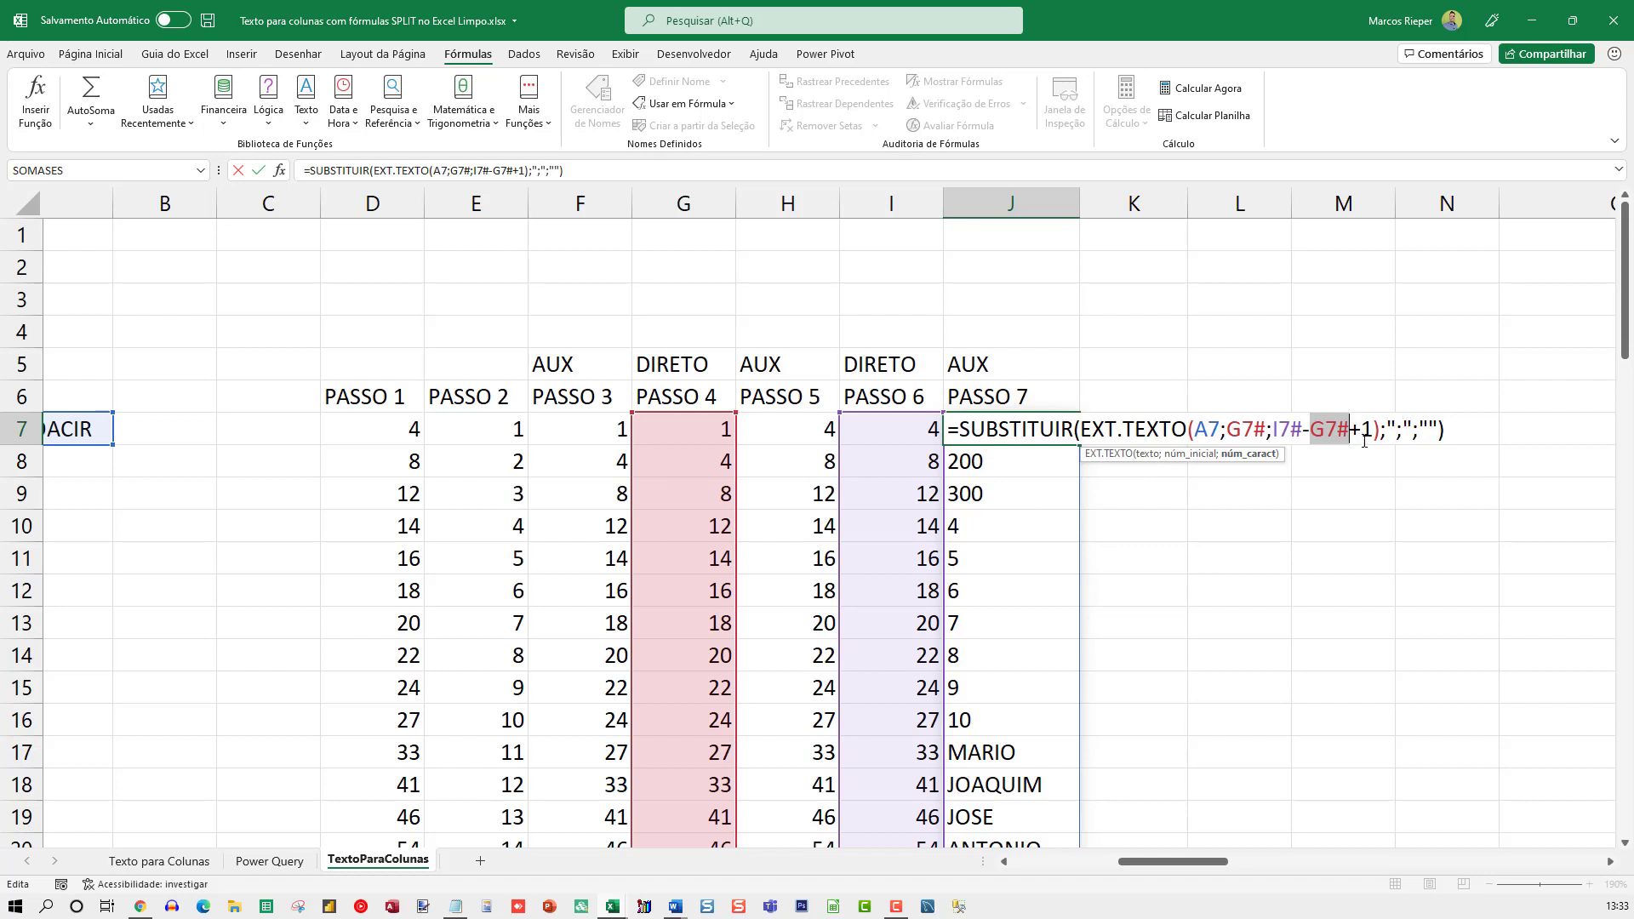
# Evaluate I7#-G7#+1 and the whole EXT.TEXTO expression inside J7's formula, restoring the original expression after each evaluation
pyautogui.moveTo(1376, 429); pyautogui.dragTo(1291, 428)
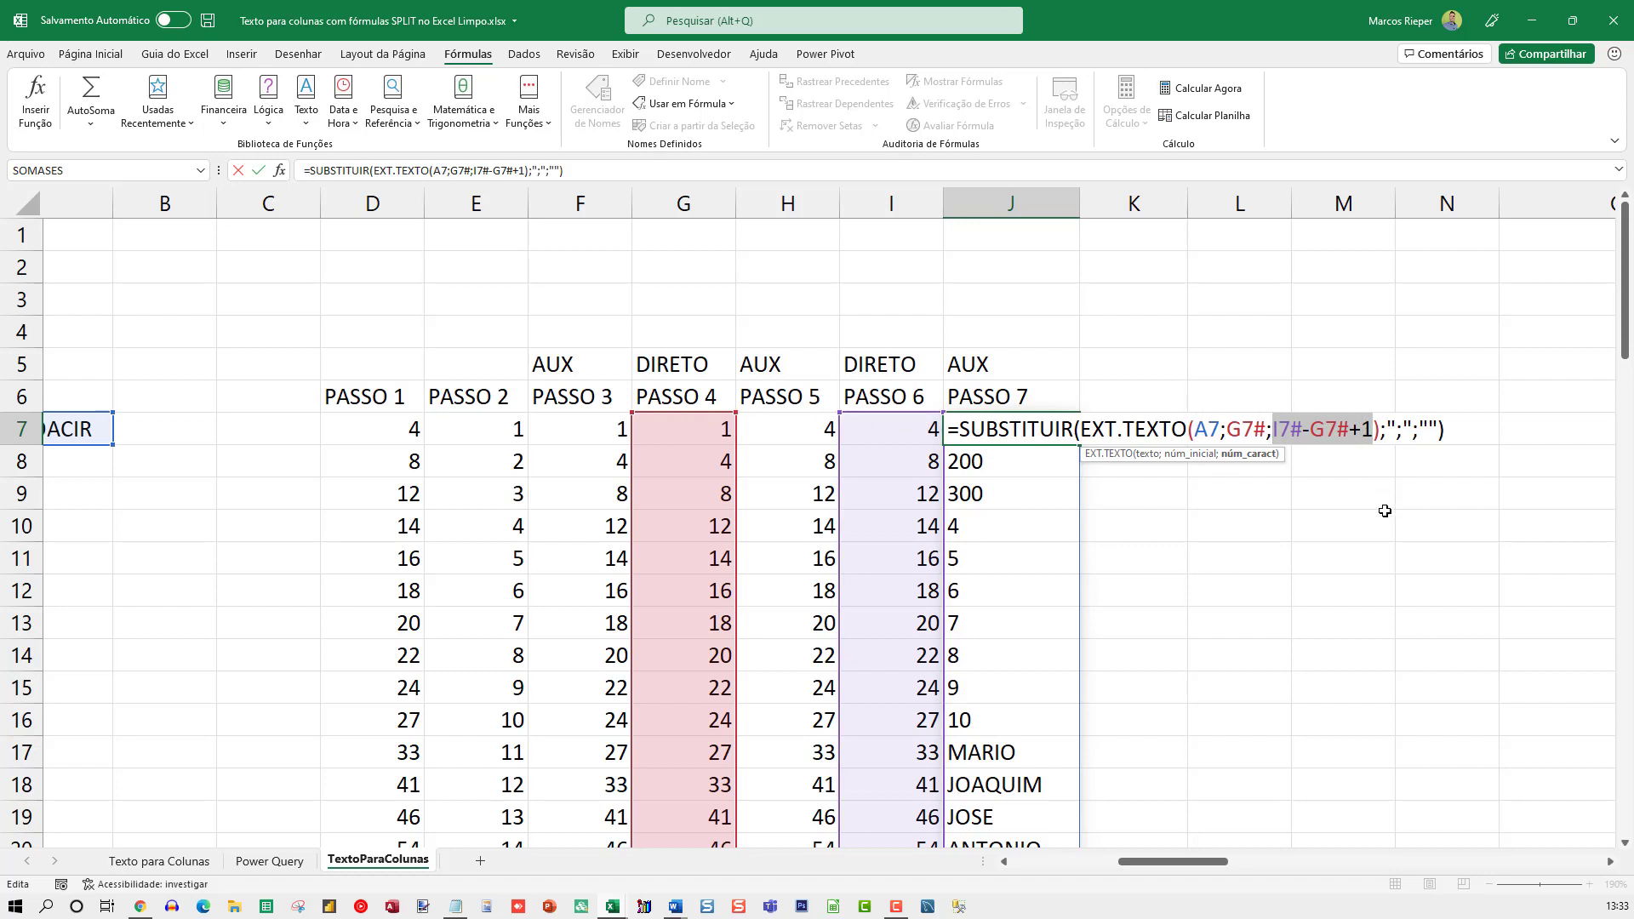
pyautogui.press('F9')
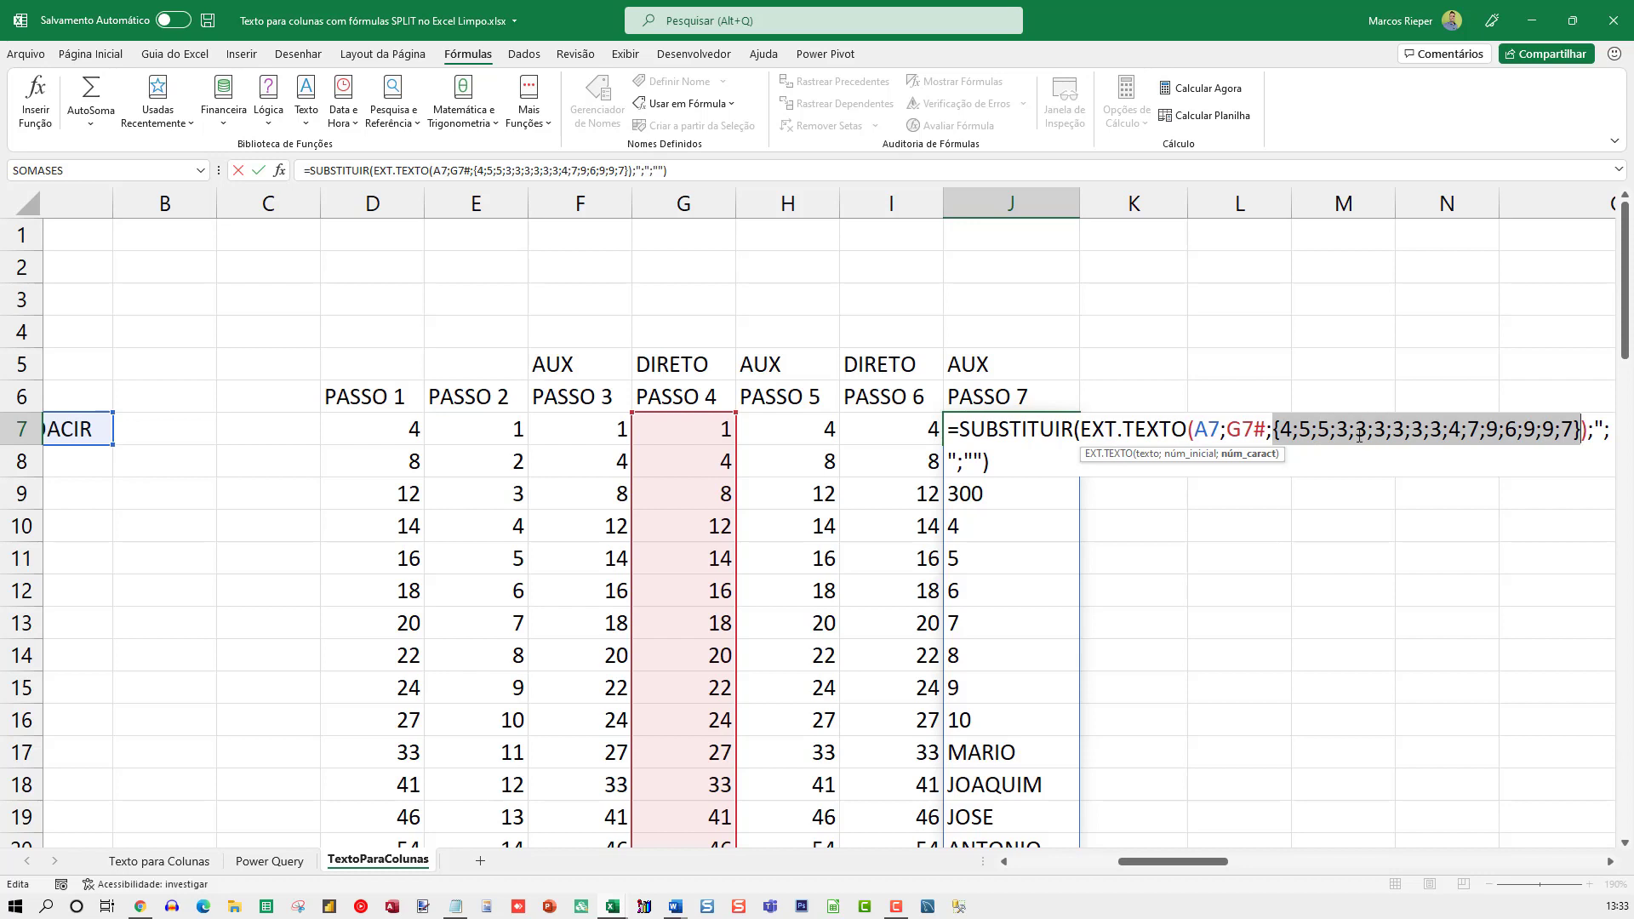
pyautogui.hotkey('ctrl', 'z')
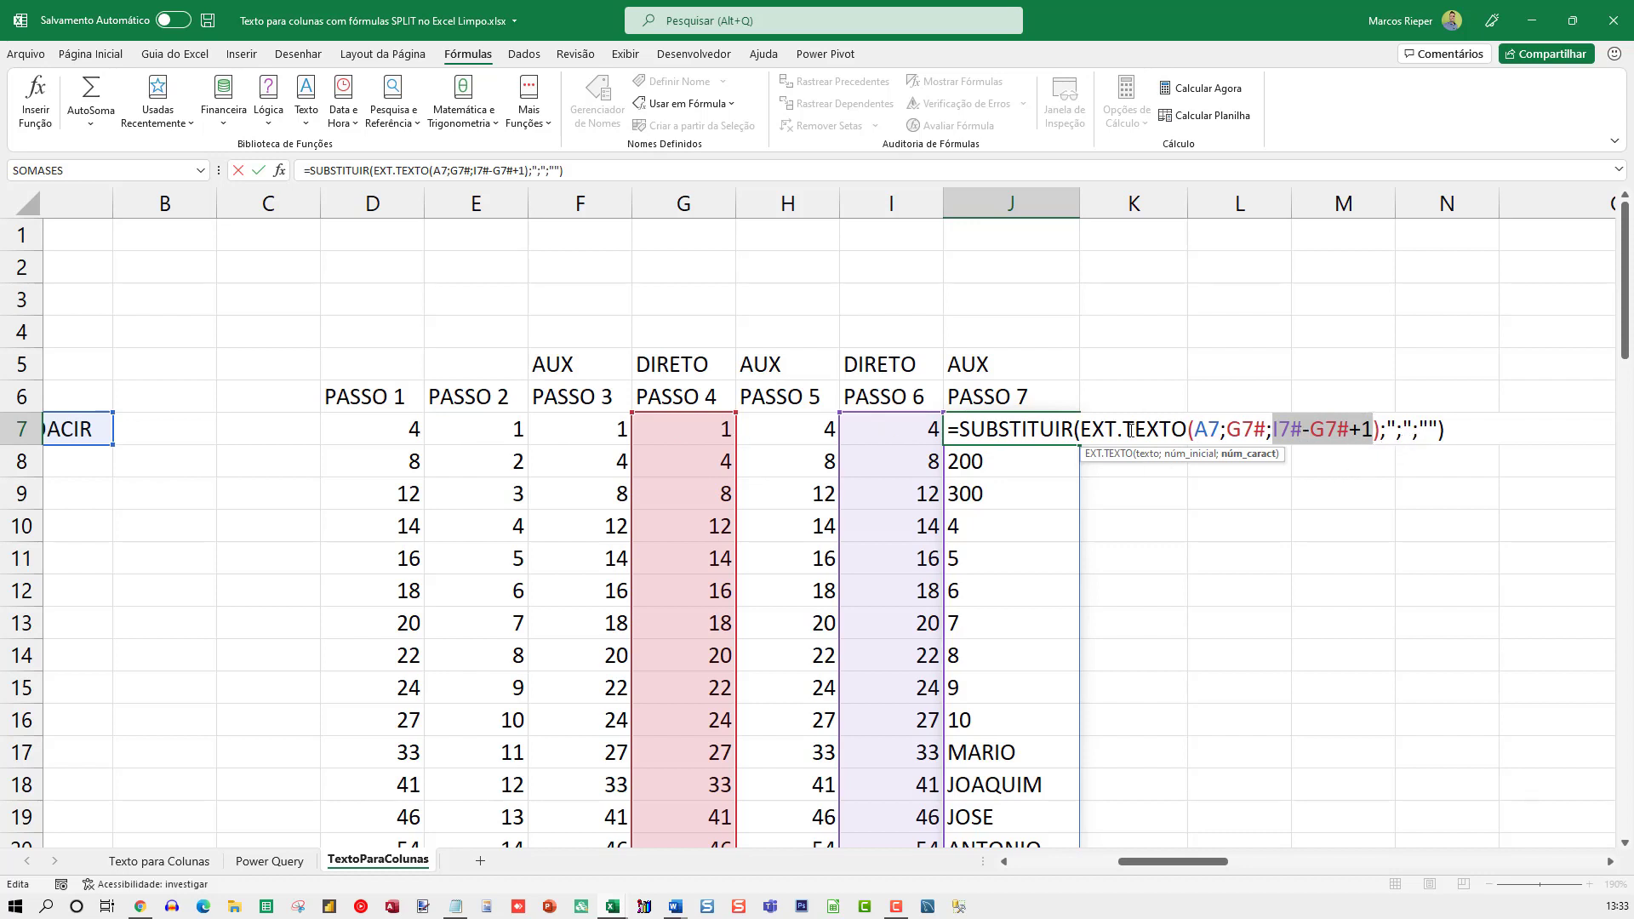
pyautogui.moveTo(1079, 430); pyautogui.dragTo(1383, 430)
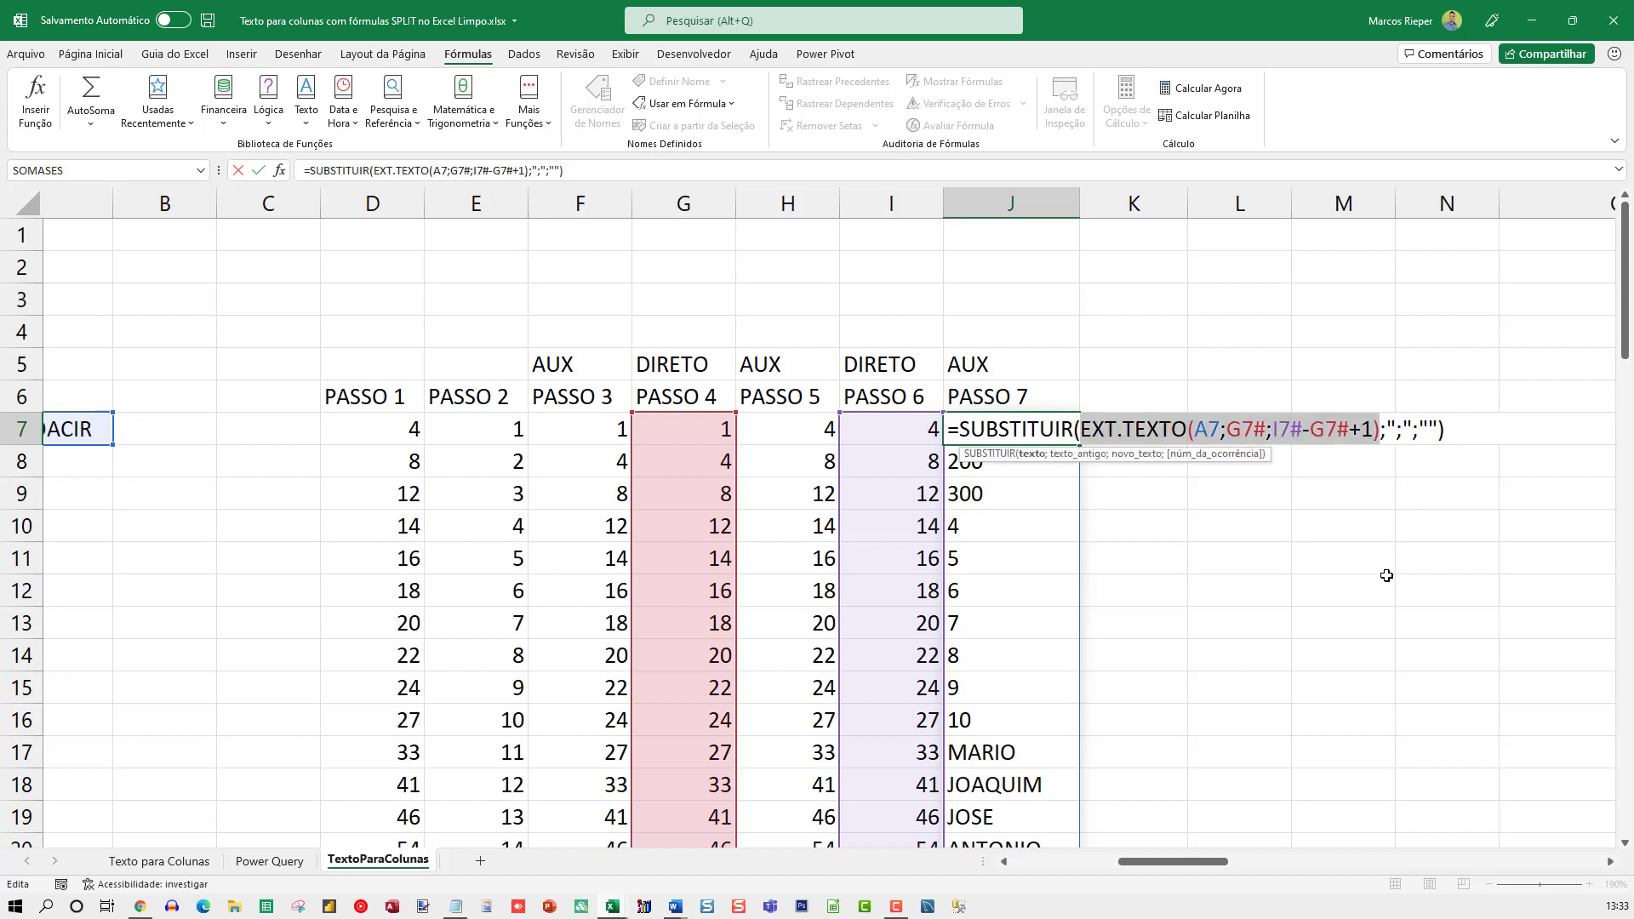
pyautogui.press('F9')
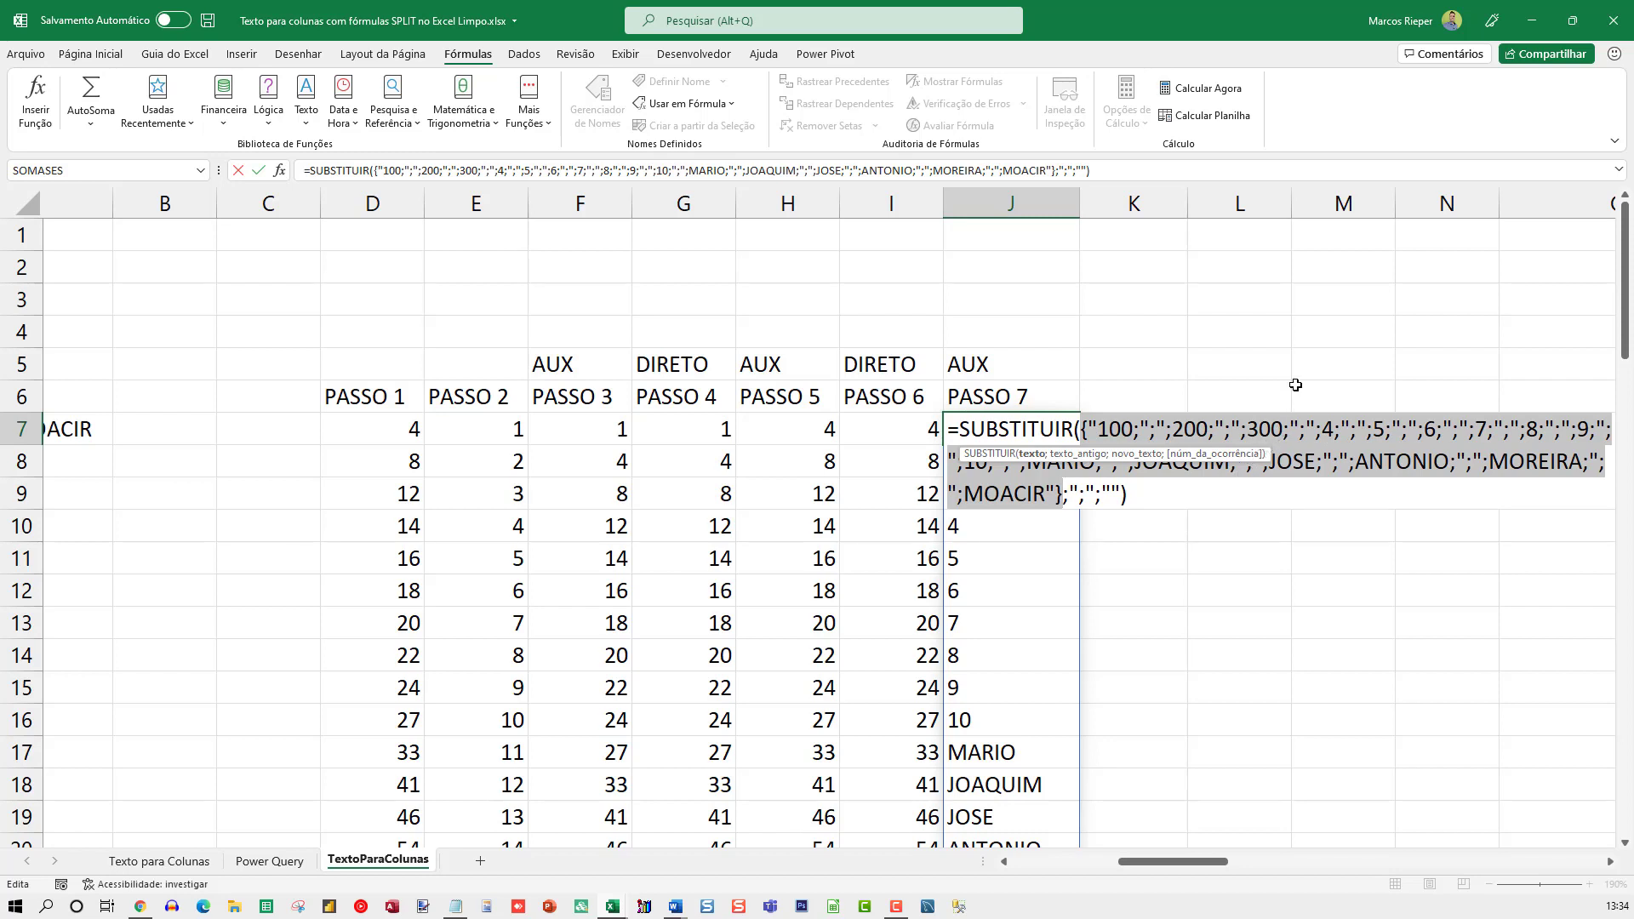
pyautogui.hotkey('ctrl', 'z')
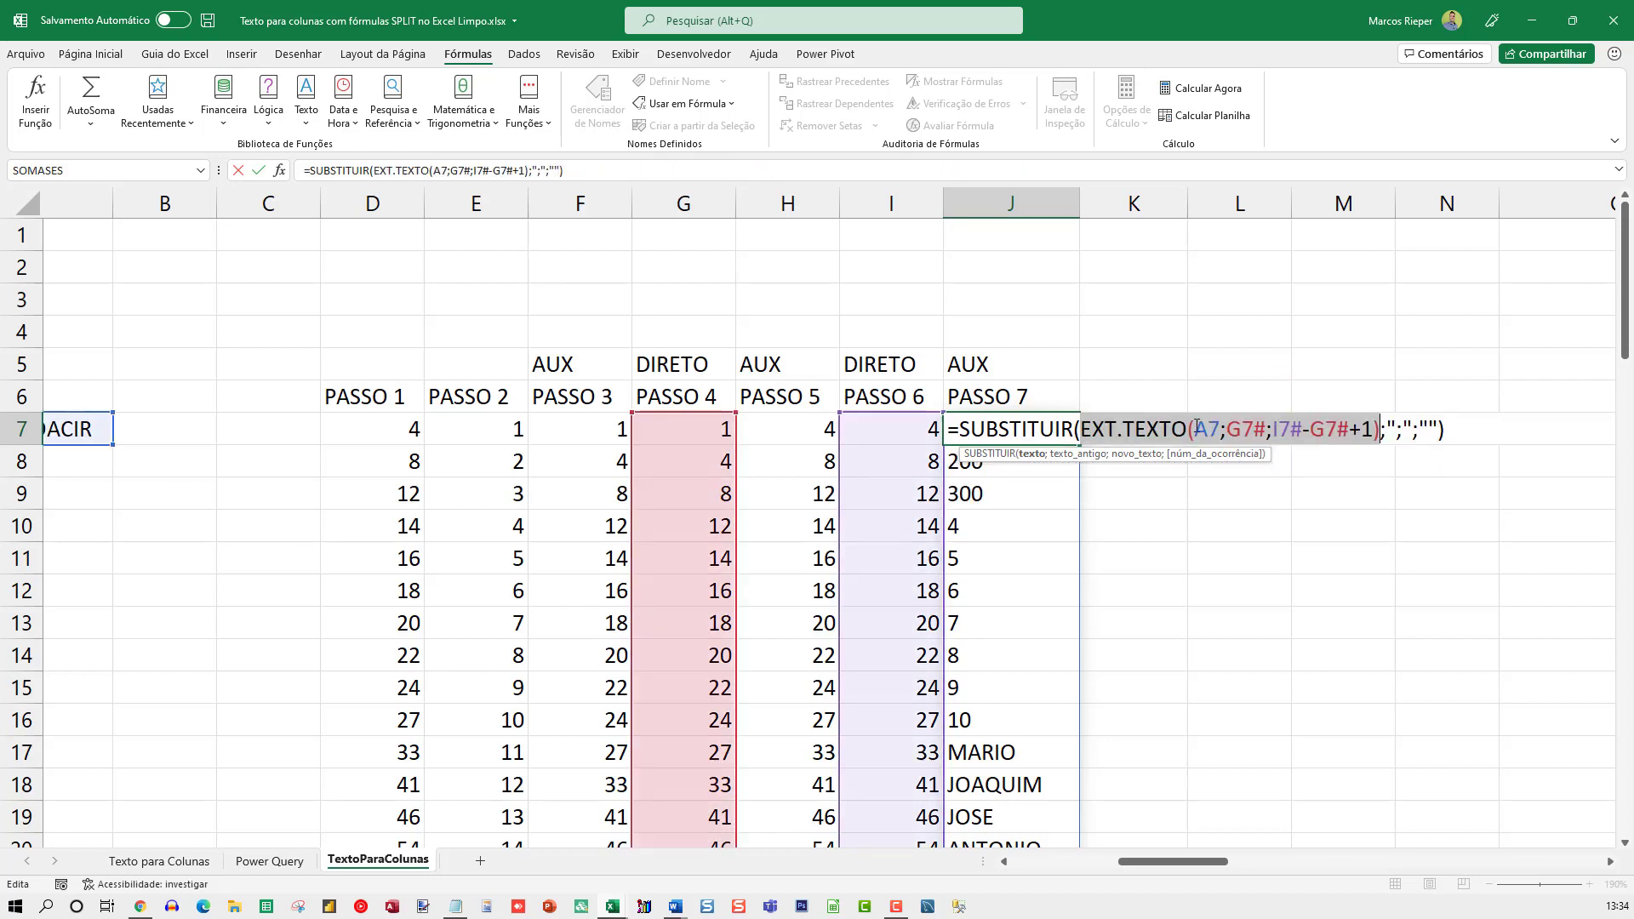
# Examine SUBSTITUIR's old text ";" and empty replacement text in J7, evaluate the complete formula, and cancel the edit
pyautogui.doubleClick(1053, 428)
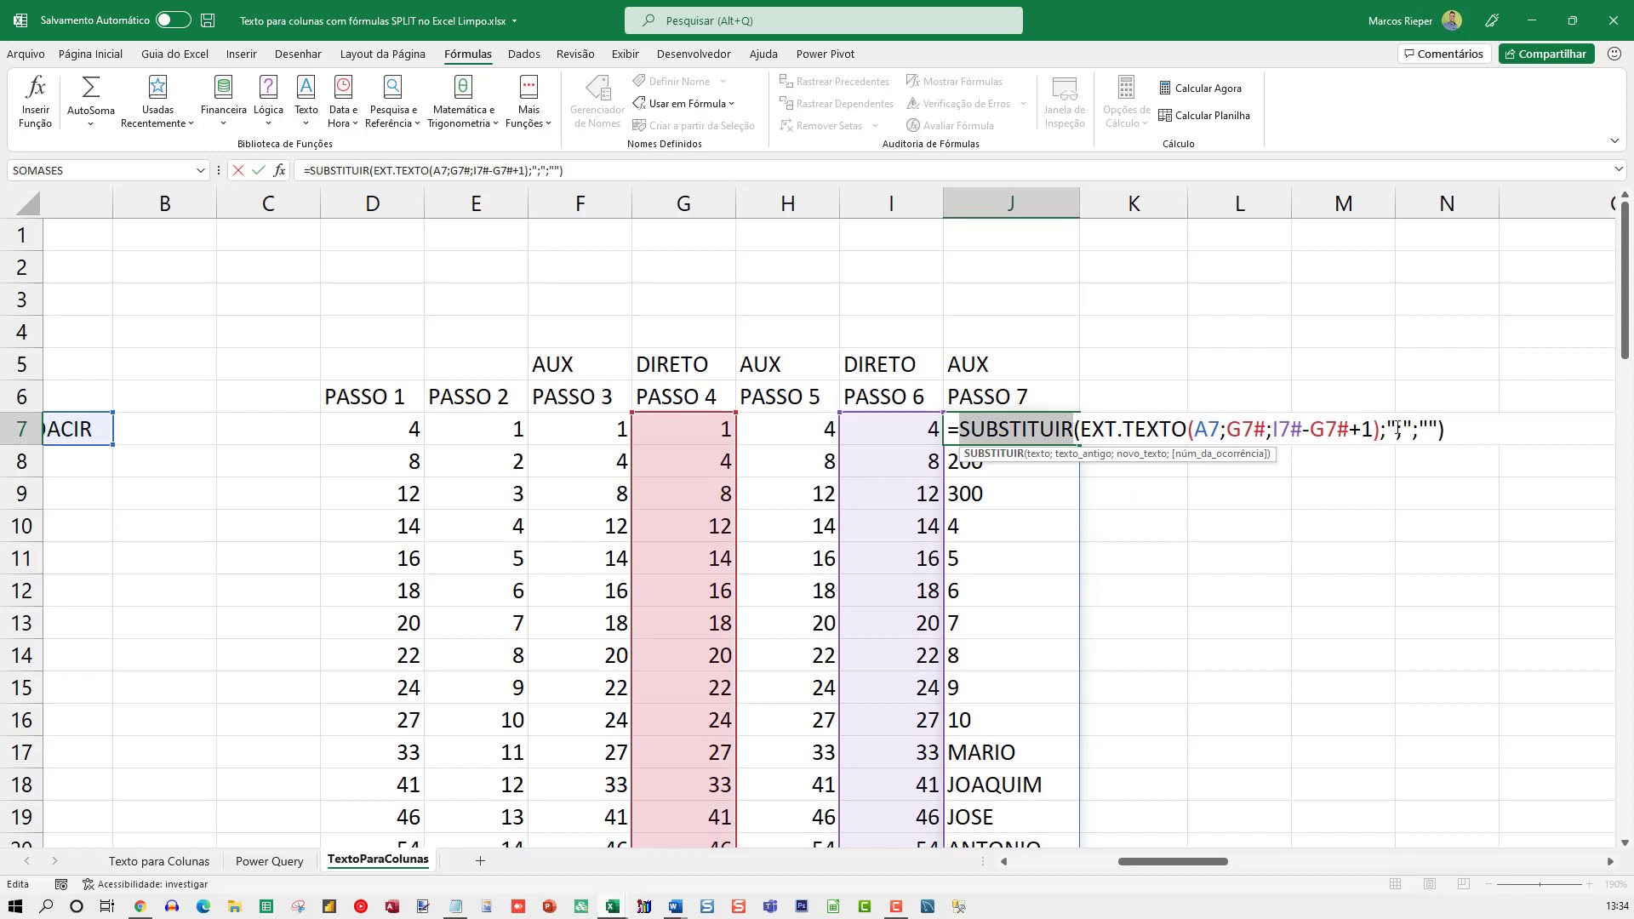
pyautogui.moveTo(1380, 428); pyautogui.dragTo(1412, 431)
pyautogui.click(1428, 434)
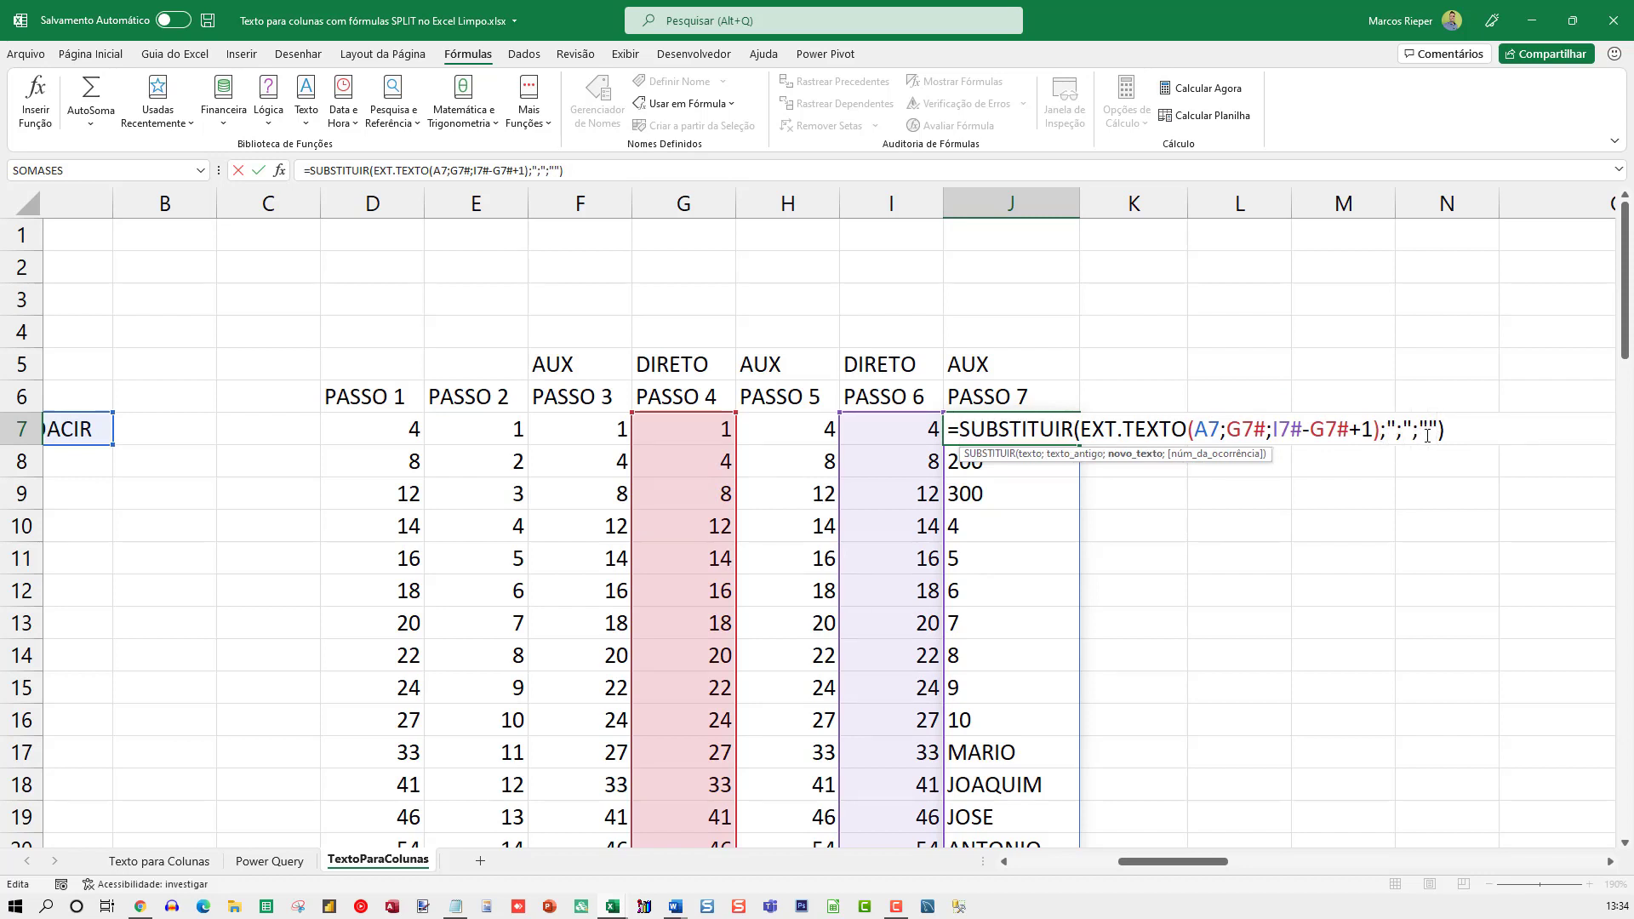
pyautogui.moveTo(1455, 431); pyautogui.dragTo(959, 430)
pyautogui.press('F9')
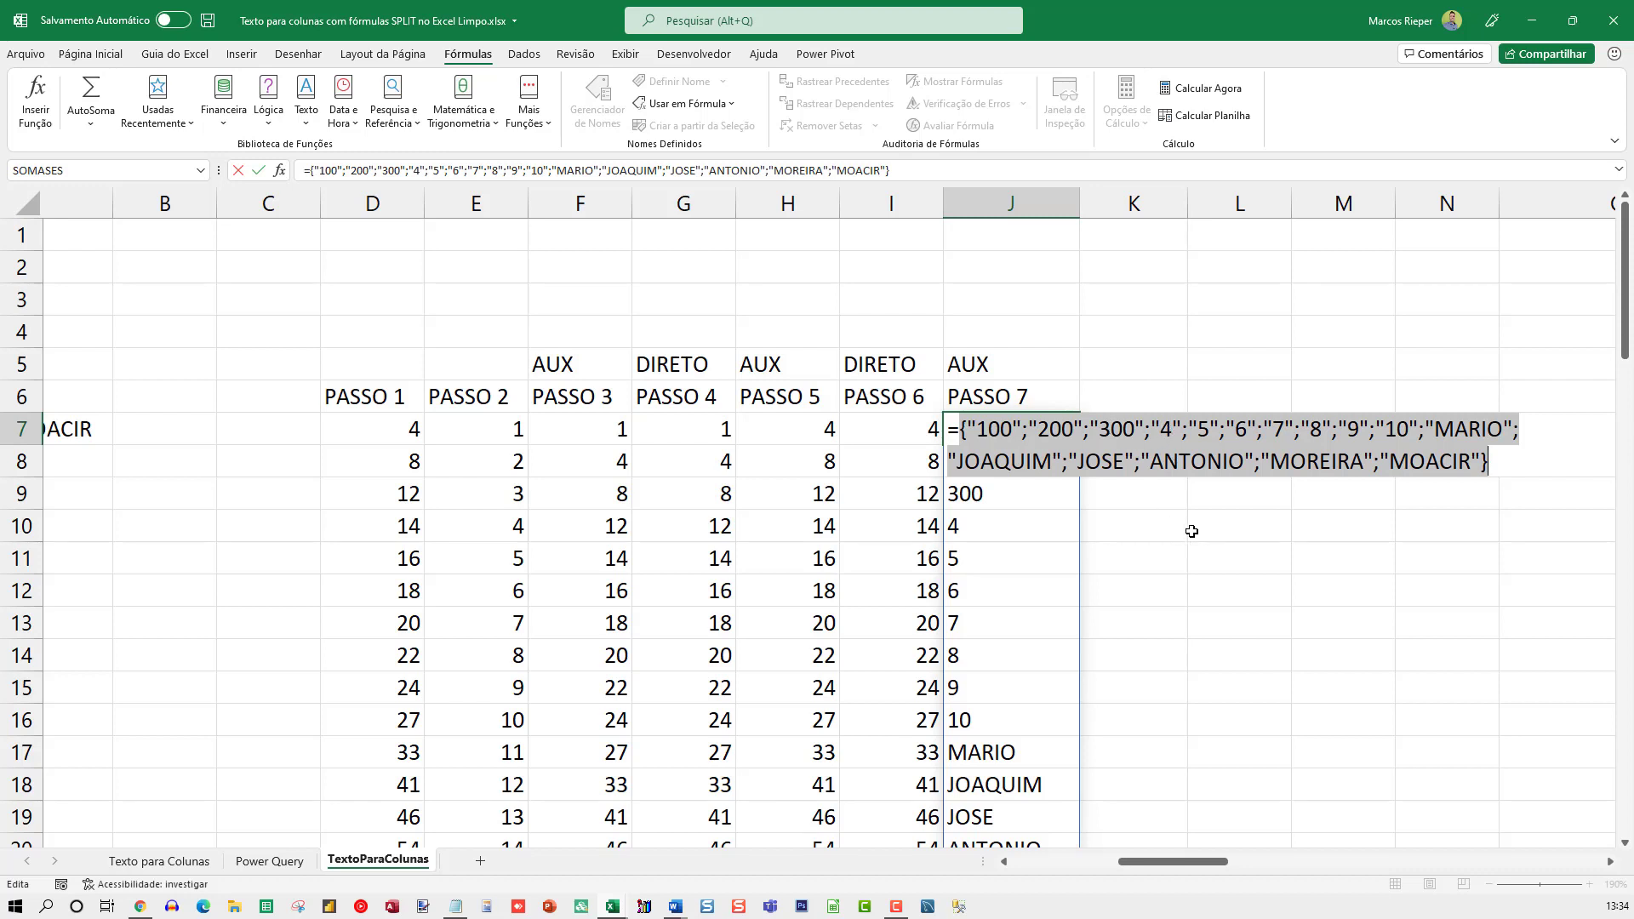
pyautogui.press('Escape')
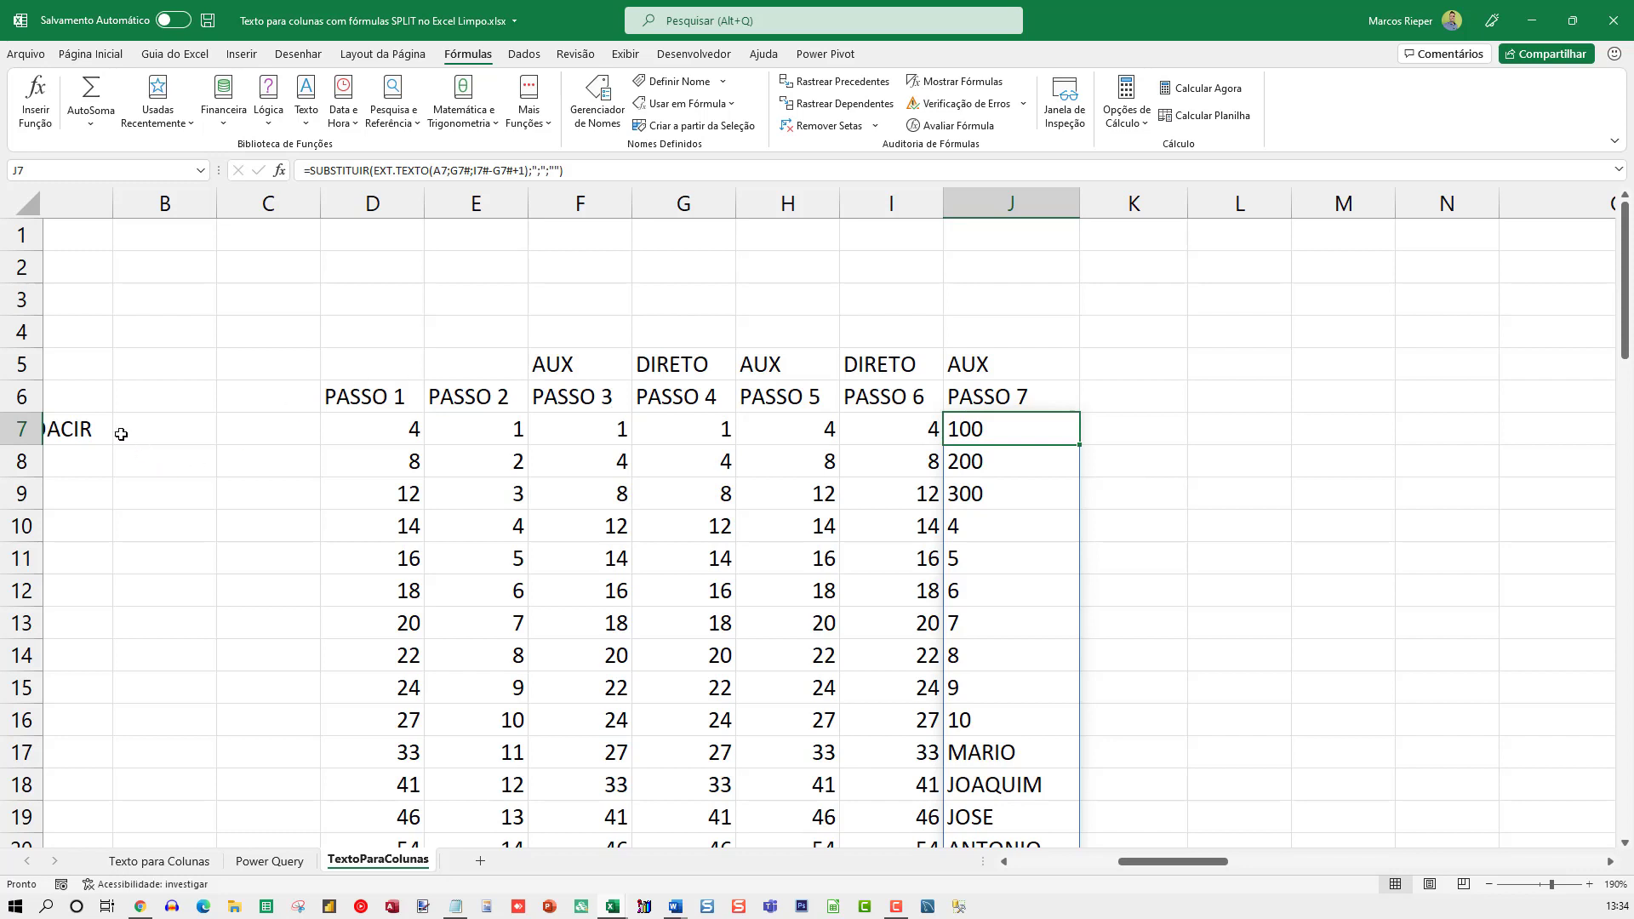
# Append one more first name after the final semicolon of the source text in A7
pyautogui.doubleClick(93, 428)
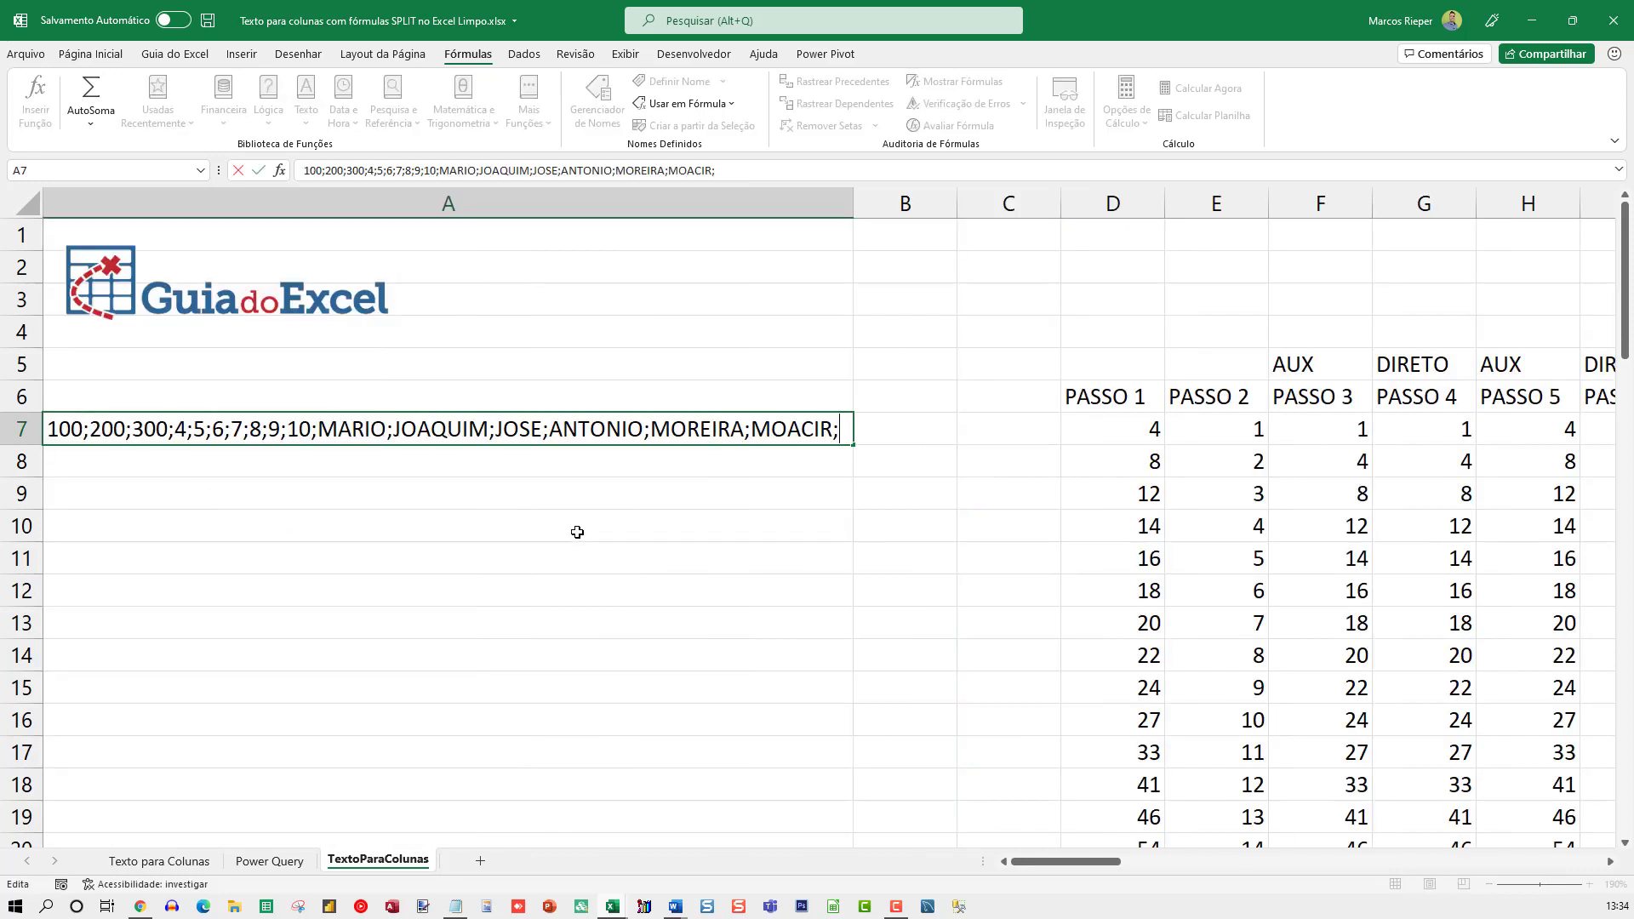
pyautogui.write('marcos')
pyautogui.press('Return')
# Check the split results in the PASSO 7 column down to the last item in J23
pyautogui.press('Up')
pyautogui.press('Right')
pyautogui.press('Right')
pyautogui.press('Right')
pyautogui.press('Right')
pyautogui.press('Right')
pyautogui.press('Right')
pyautogui.press('Right')
pyautogui.press('Right')
pyautogui.press('Right')
pyautogui.press('Right')
pyautogui.press('Right')
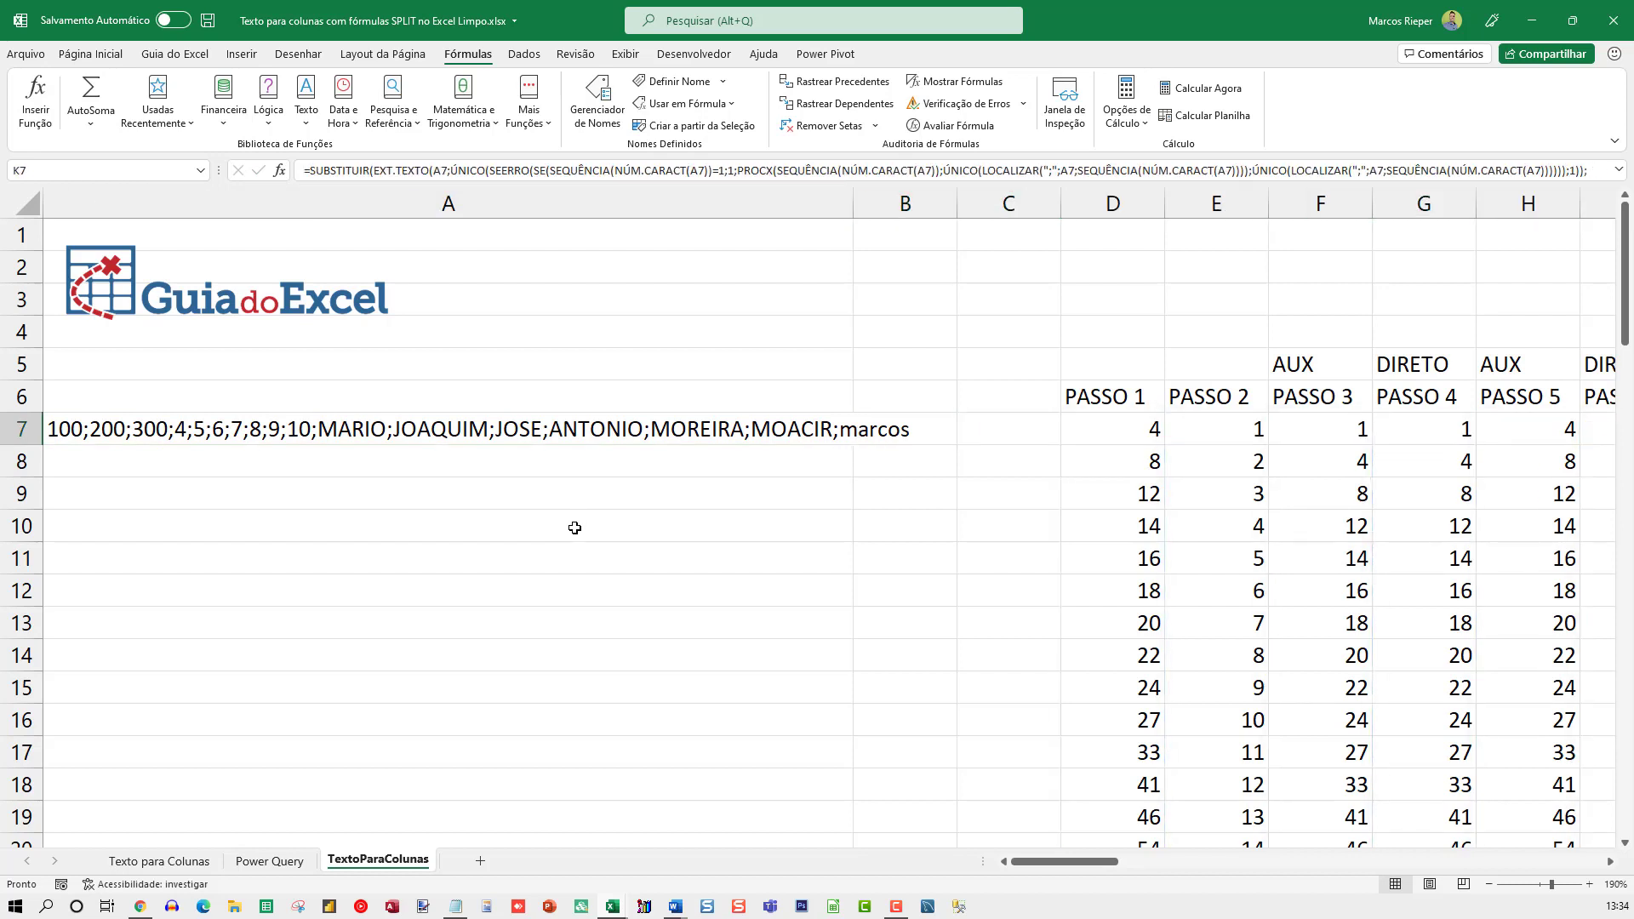
pyautogui.click(1151, 430)
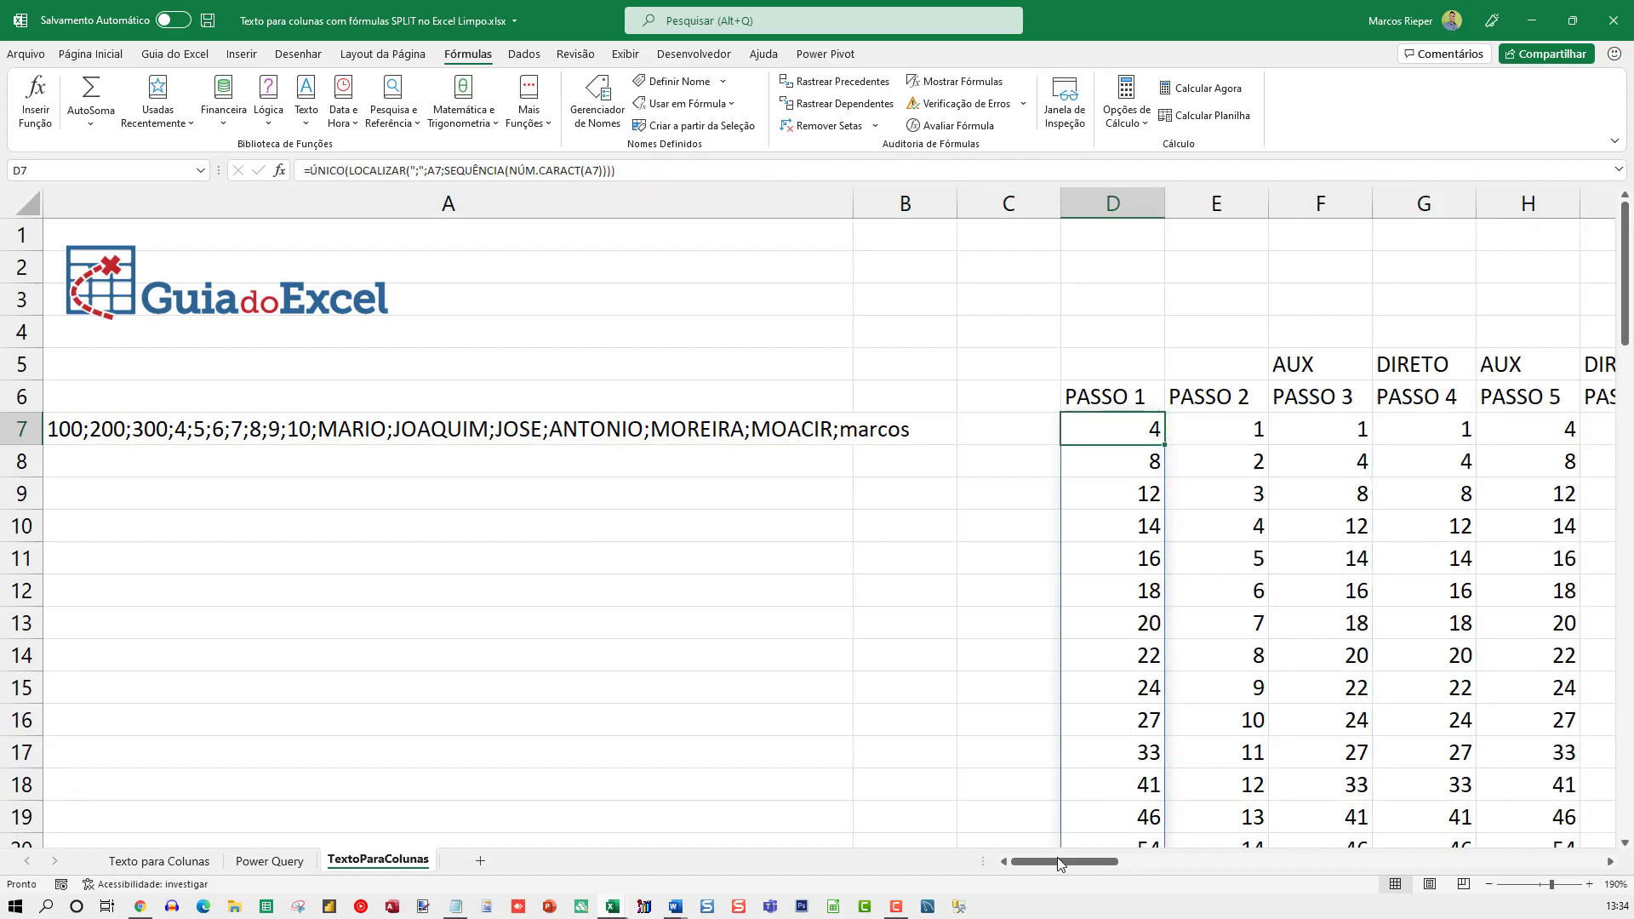
pyautogui.moveTo(1061, 859); pyautogui.dragTo(1142, 859)
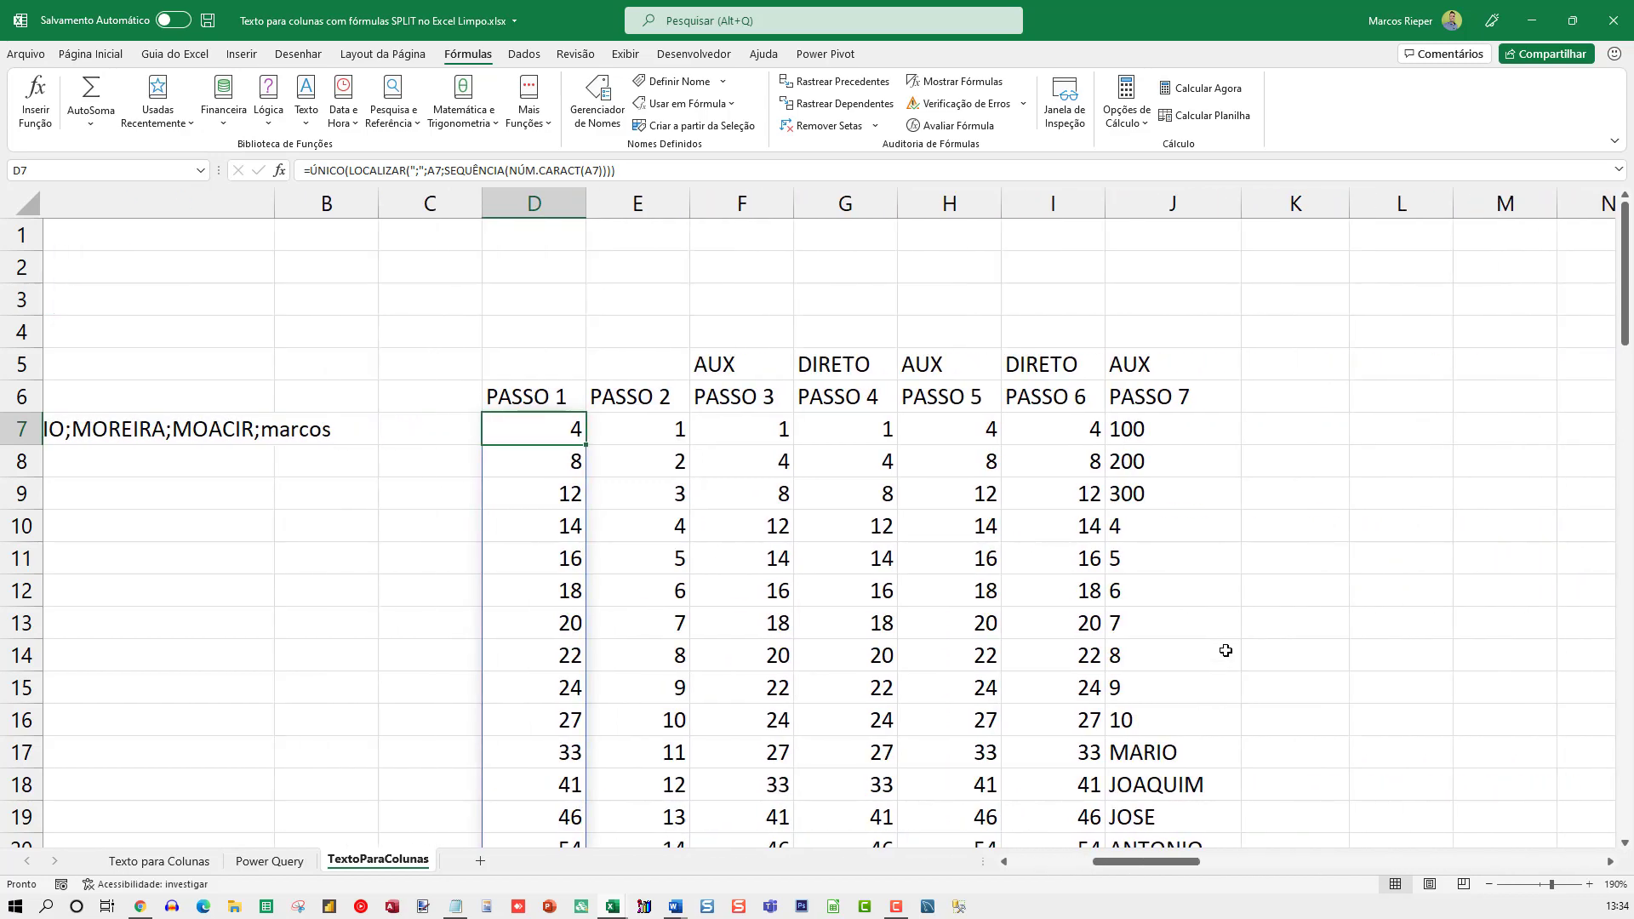
pyautogui.scroll(-5, 1227, 649)
pyautogui.click(1141, 495)
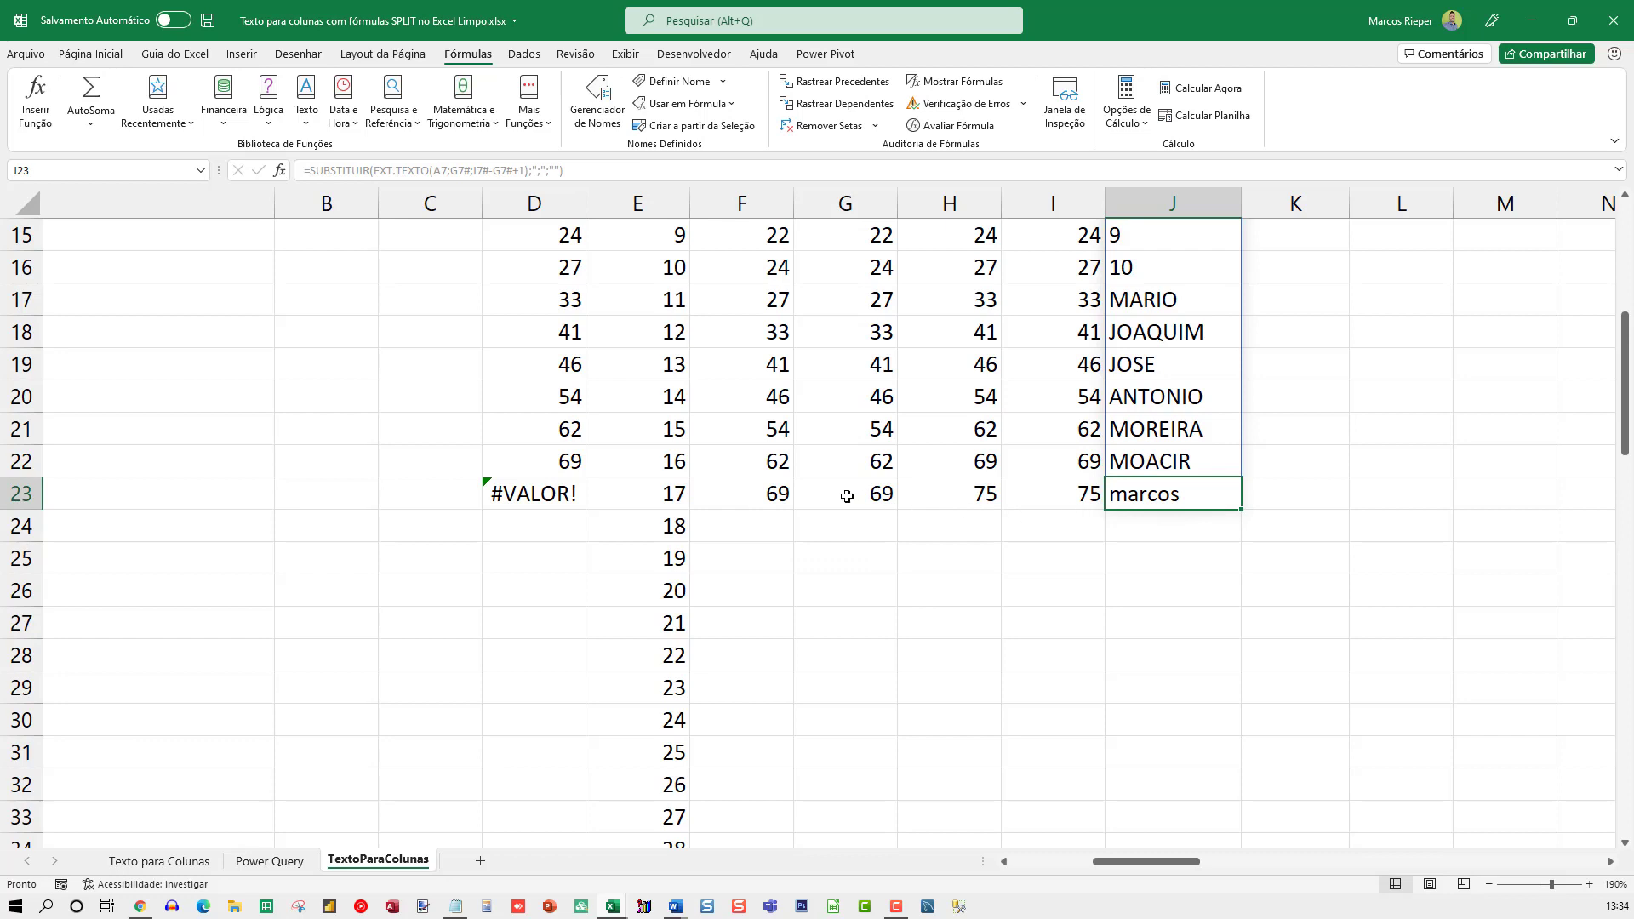
pyautogui.scroll(2, 1055, 540)
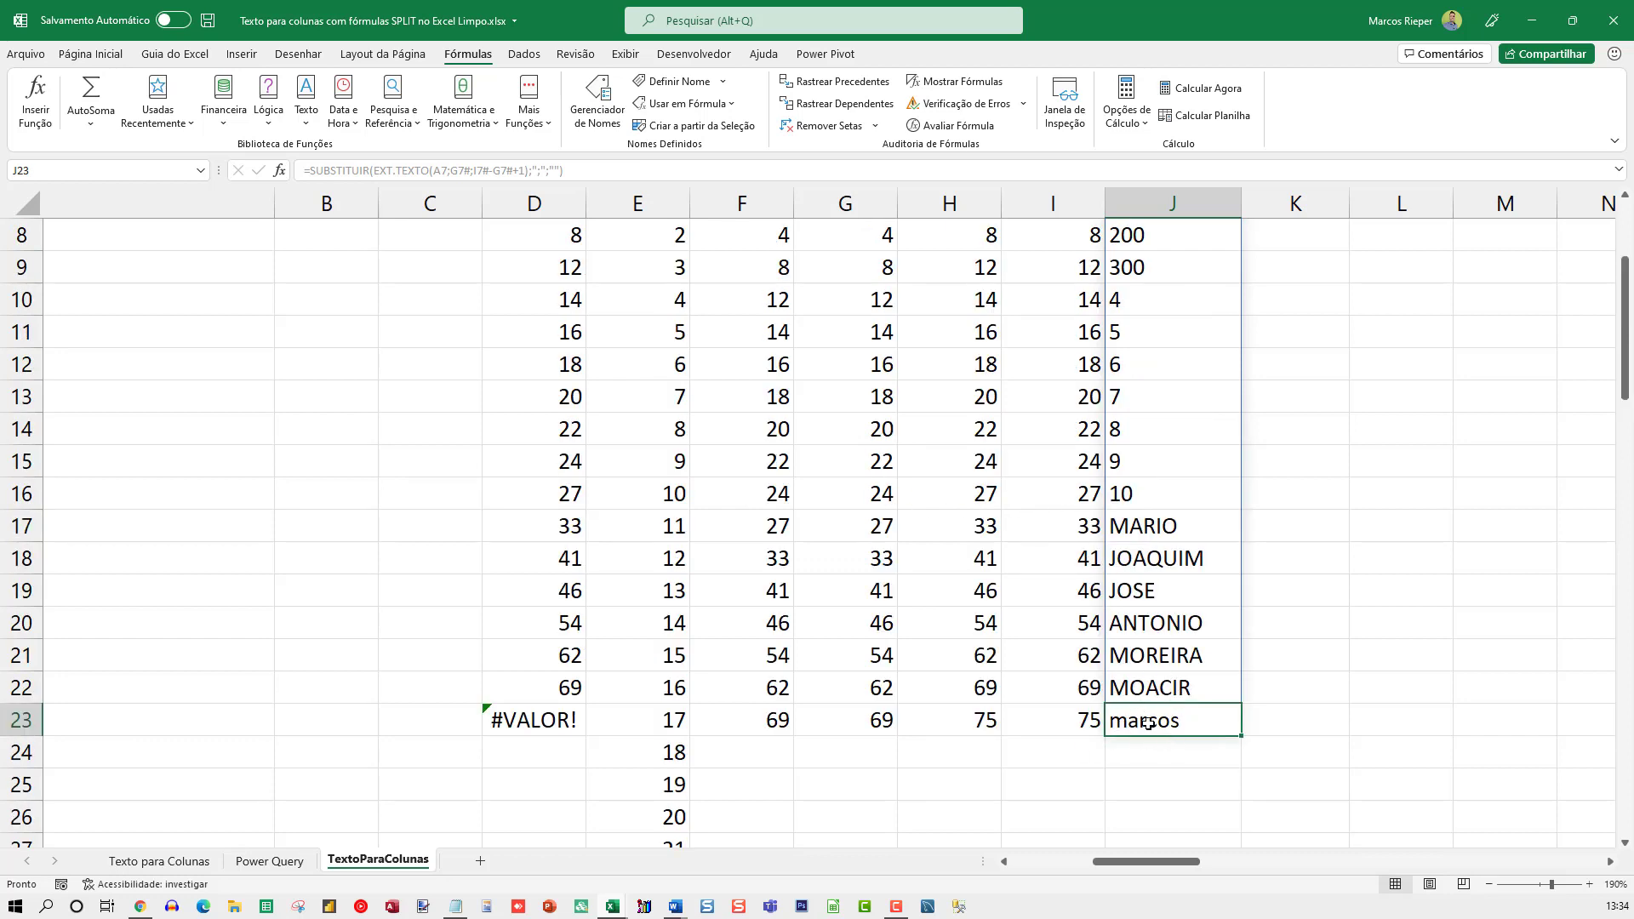
pyautogui.scroll(3, 1190, 709)
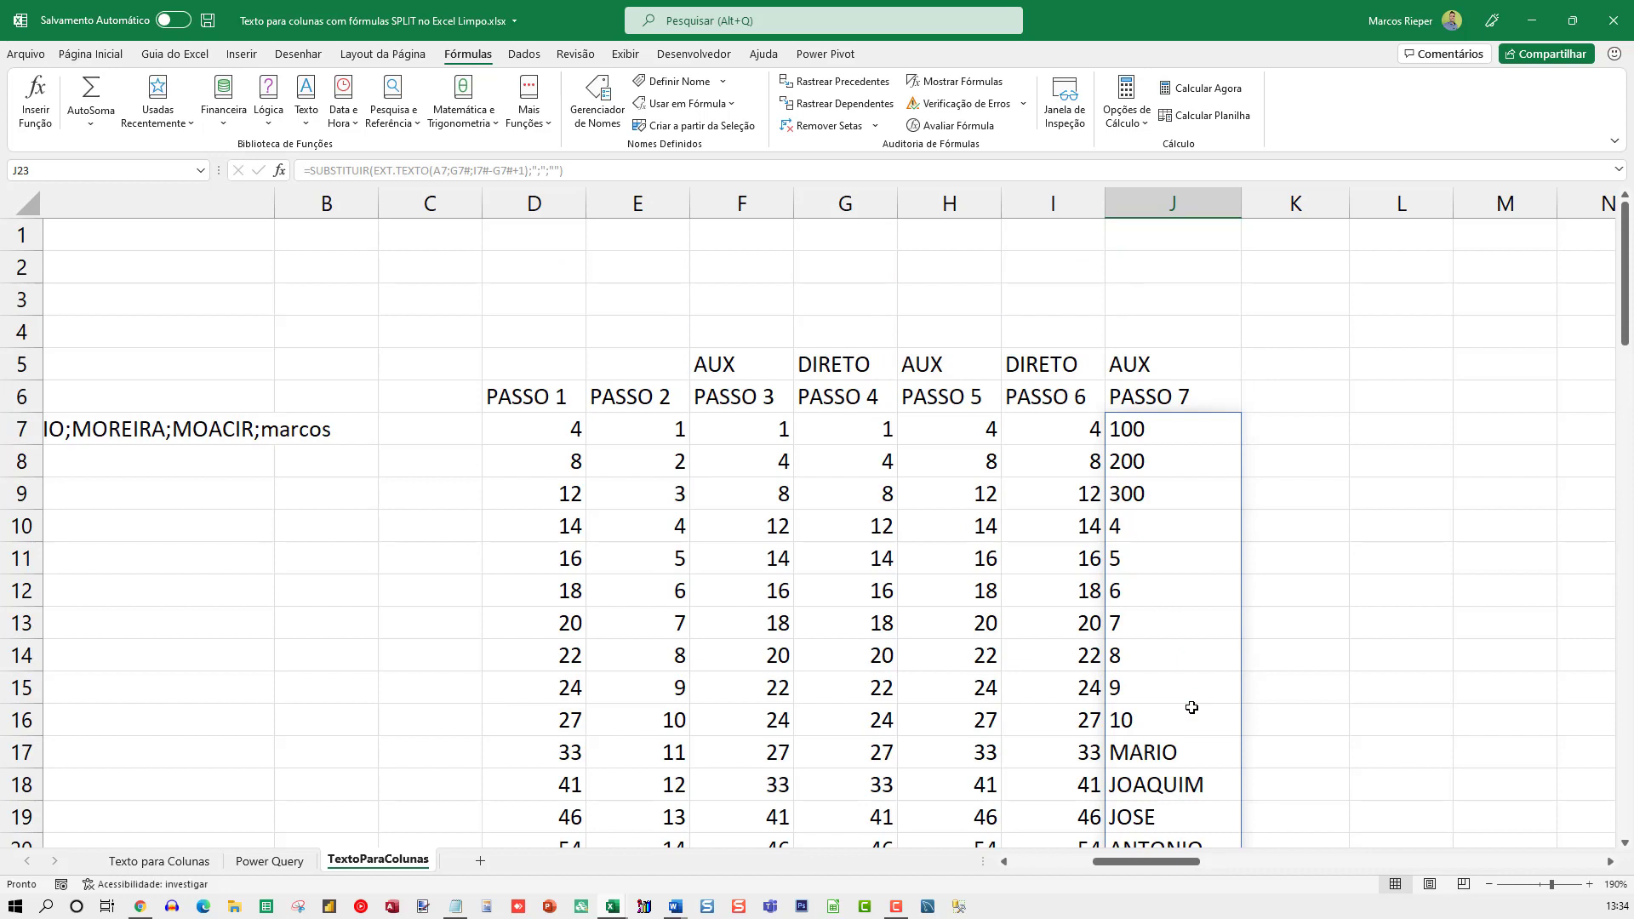
# Review the SUBSTITUIR formula in J7 with its helper references G7# and I7#, and cancel the edit
pyautogui.click(1144, 434)
pyautogui.doubleClick(1148, 436)
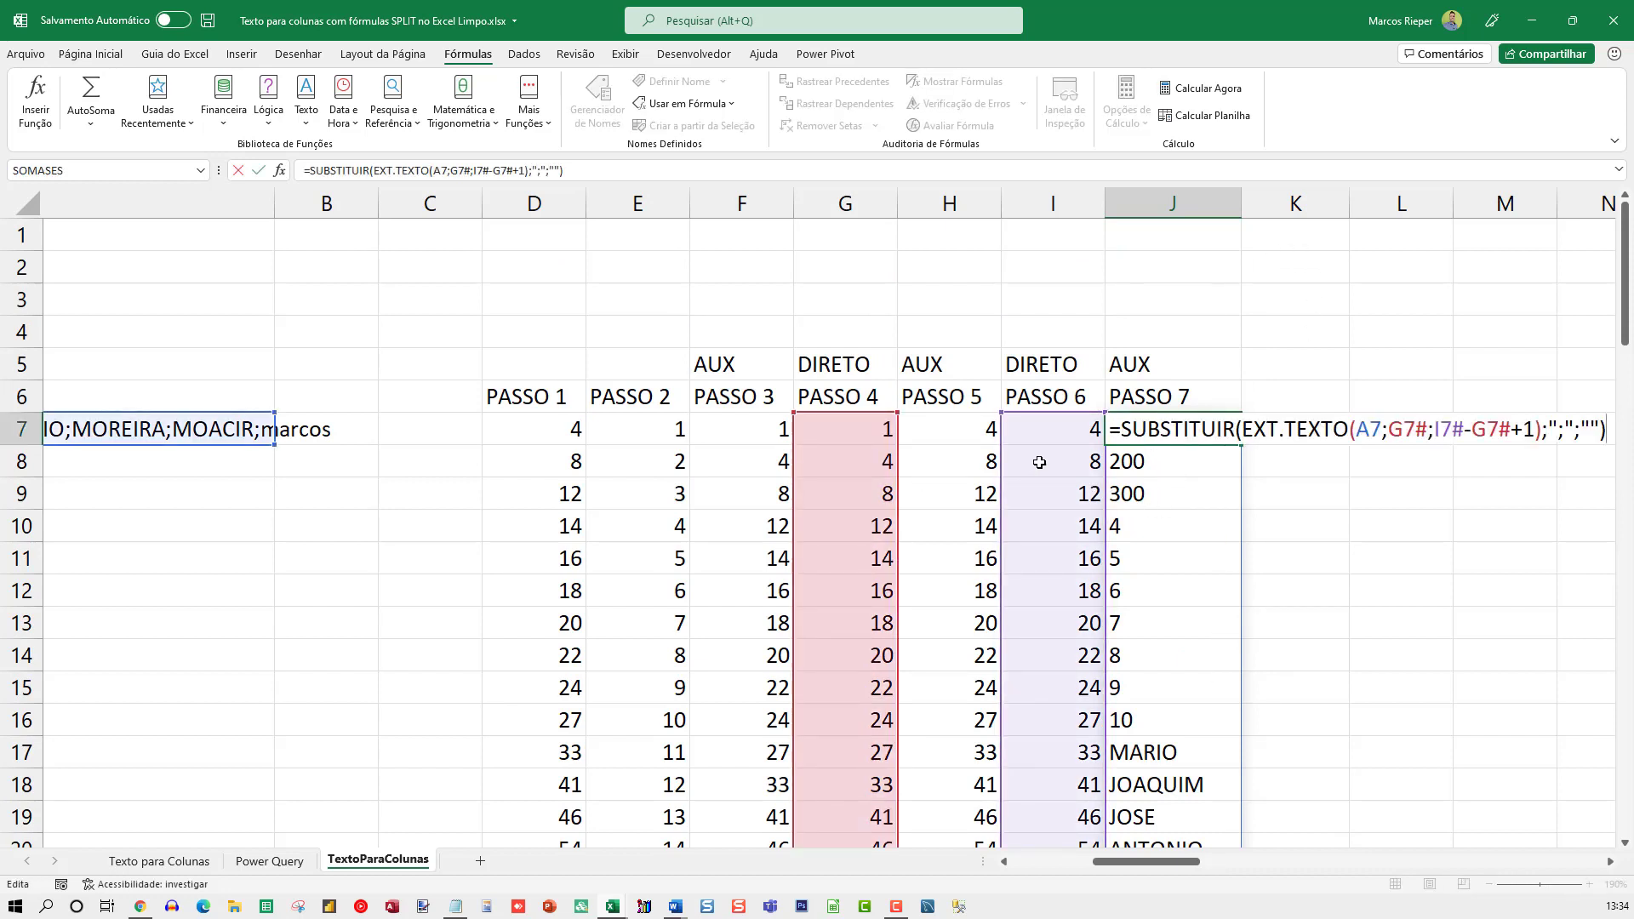
pyautogui.press('Escape')
# Apply the Geral number format to column K to reveal the PASSO 8 results
pyautogui.click(1295, 204)
pyautogui.rightClick(1295, 205)
pyautogui.click(1364, 425)
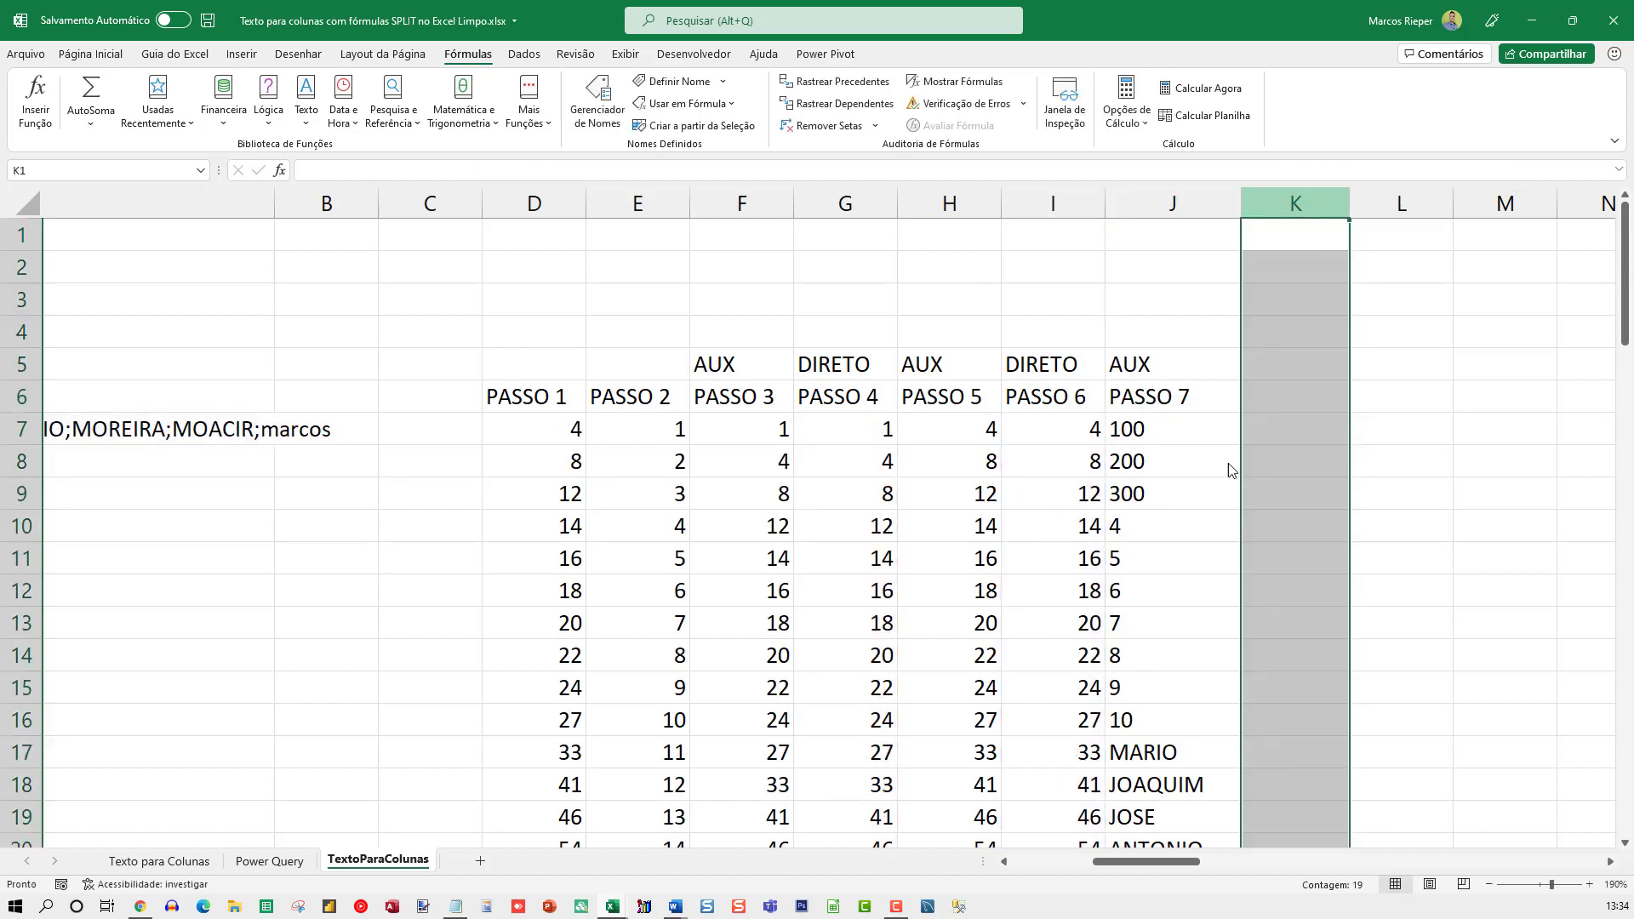
pyautogui.click(1164, 284)
pyautogui.press('Return')
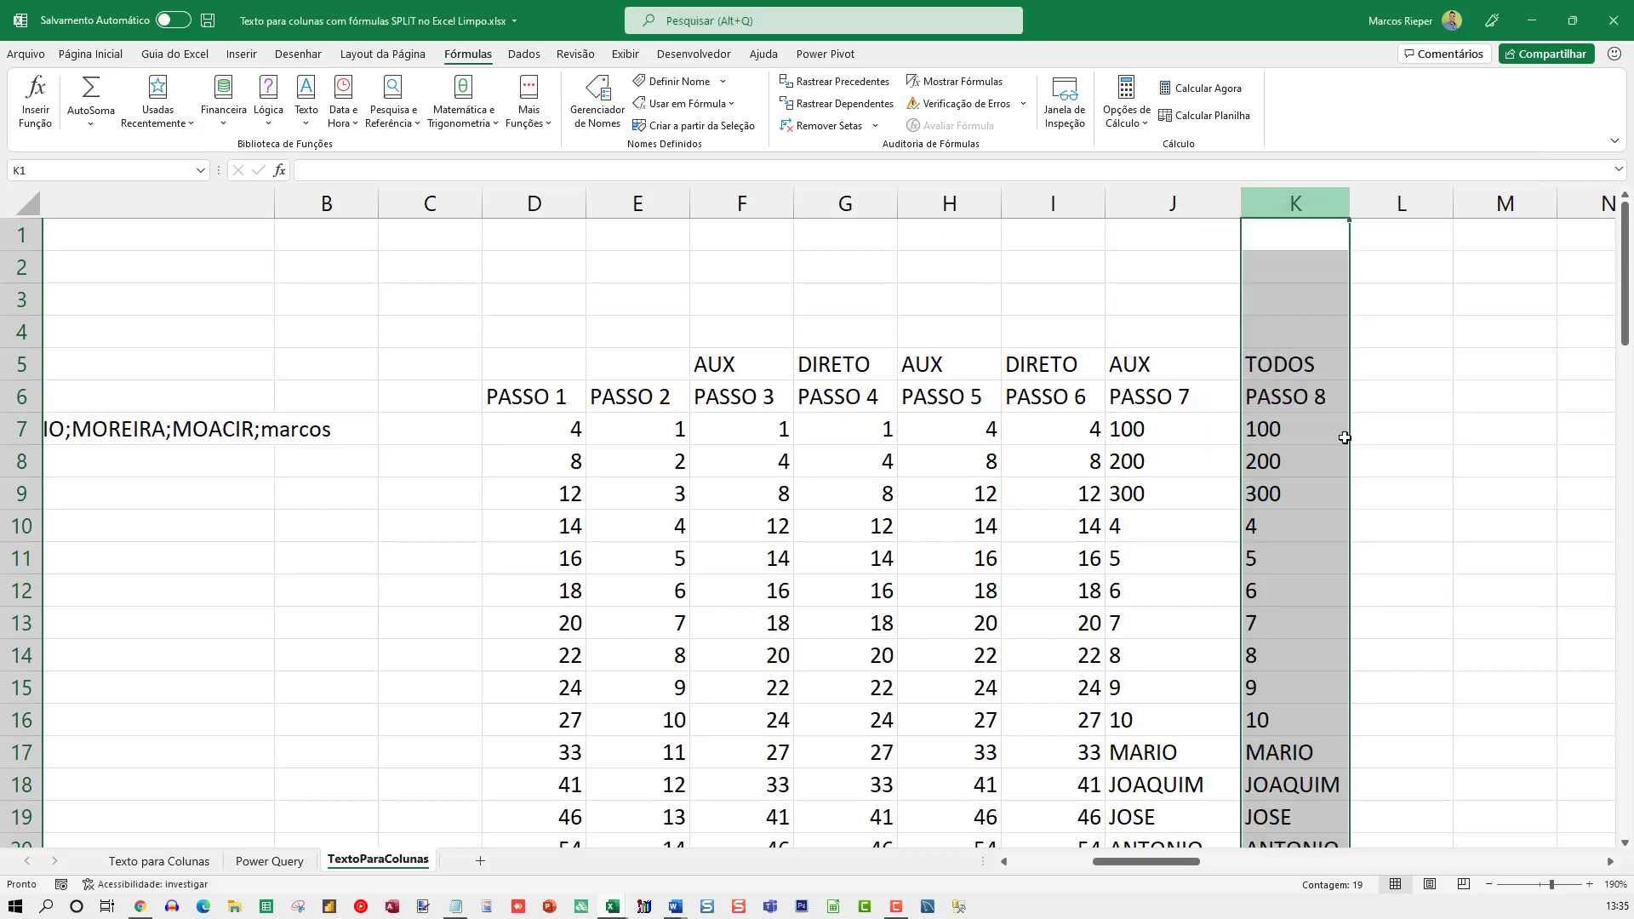
# Examine the complete combined PASSO 8 formula in K7 and cancel the edit
pyautogui.click(1287, 437)
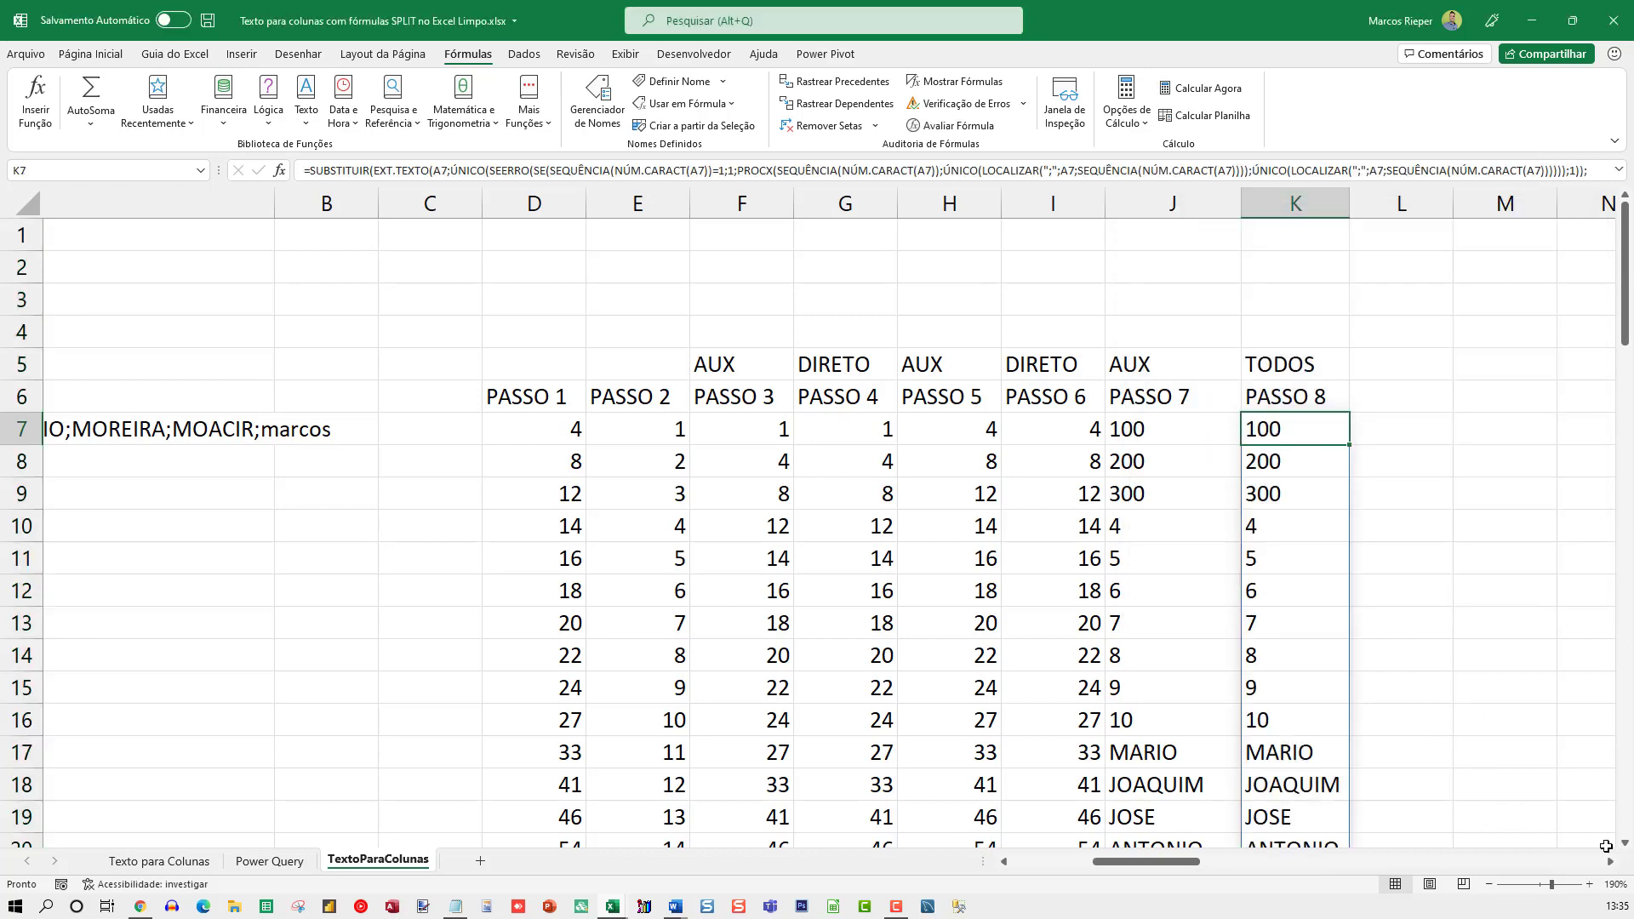
pyautogui.click(1608, 863)
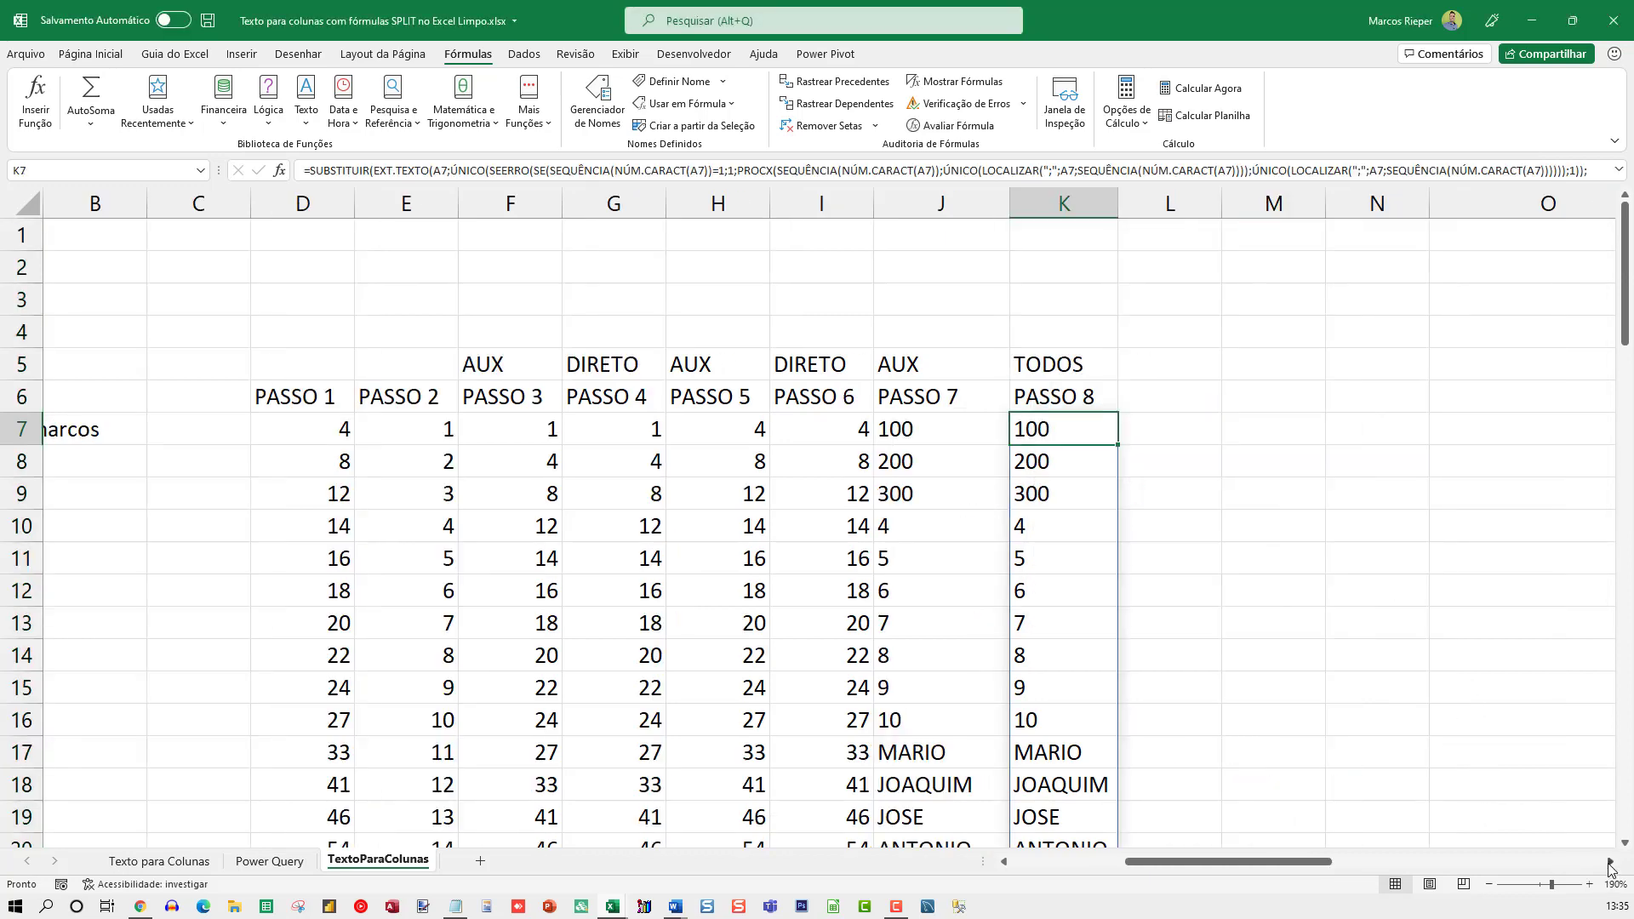
pyautogui.click(1609, 863)
pyautogui.press('F2')
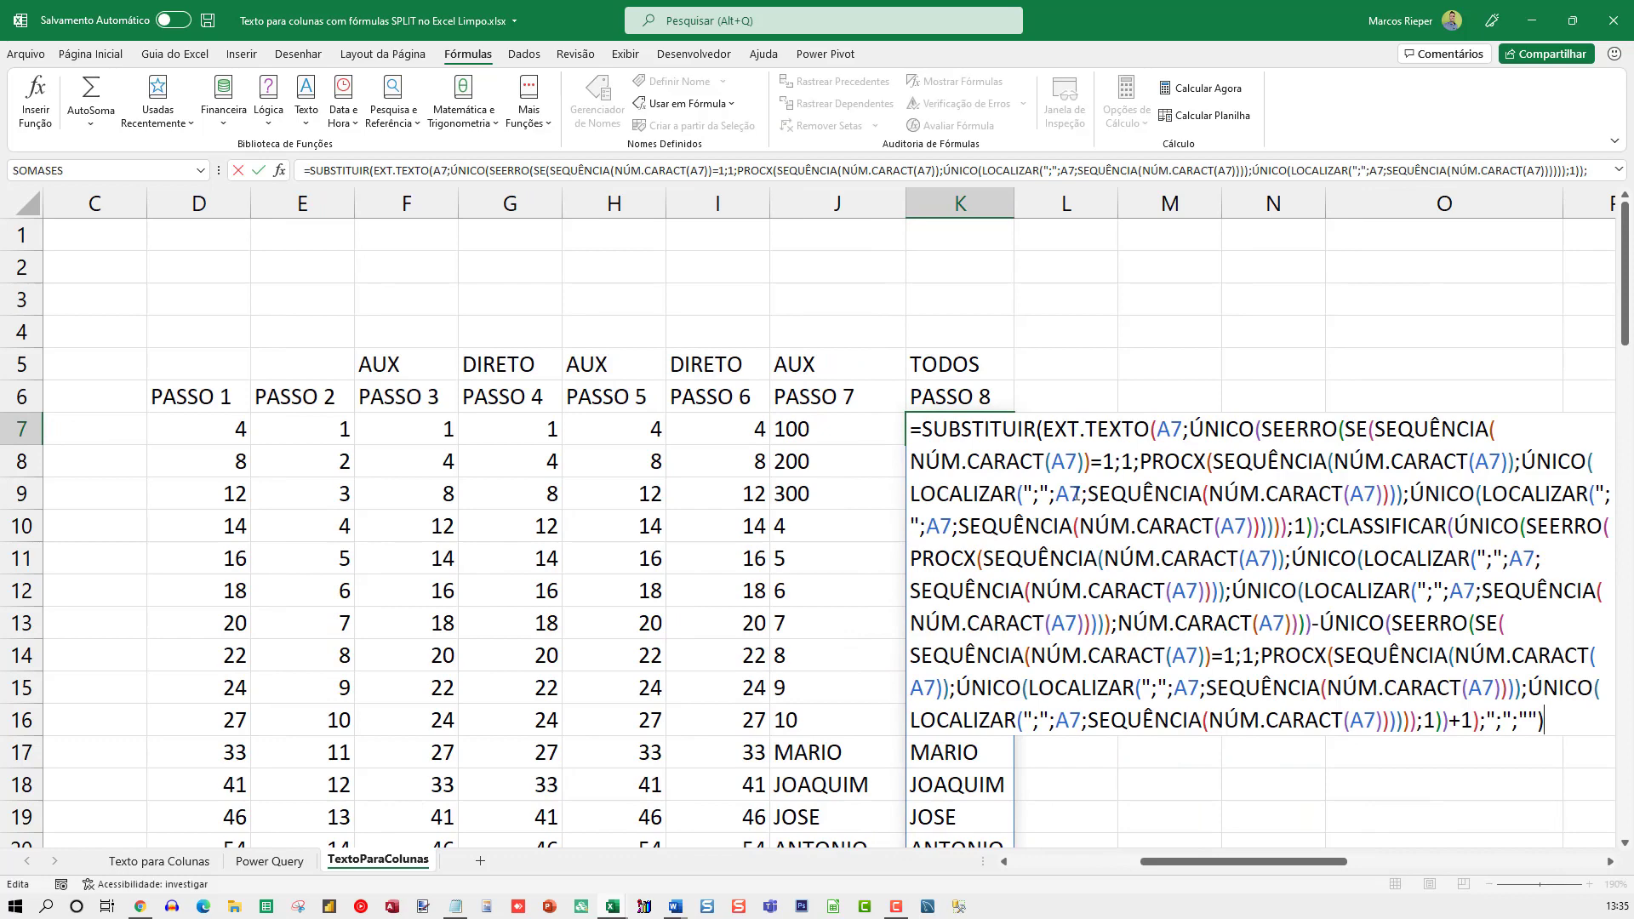
pyautogui.moveTo(1186, 861)
pyautogui.mouseDown()
pyautogui.moveTo(1061, 866)
pyautogui.moveTo(1173, 860)
pyautogui.mouseUp()
pyautogui.press('Escape')
pyautogui.press('F2')
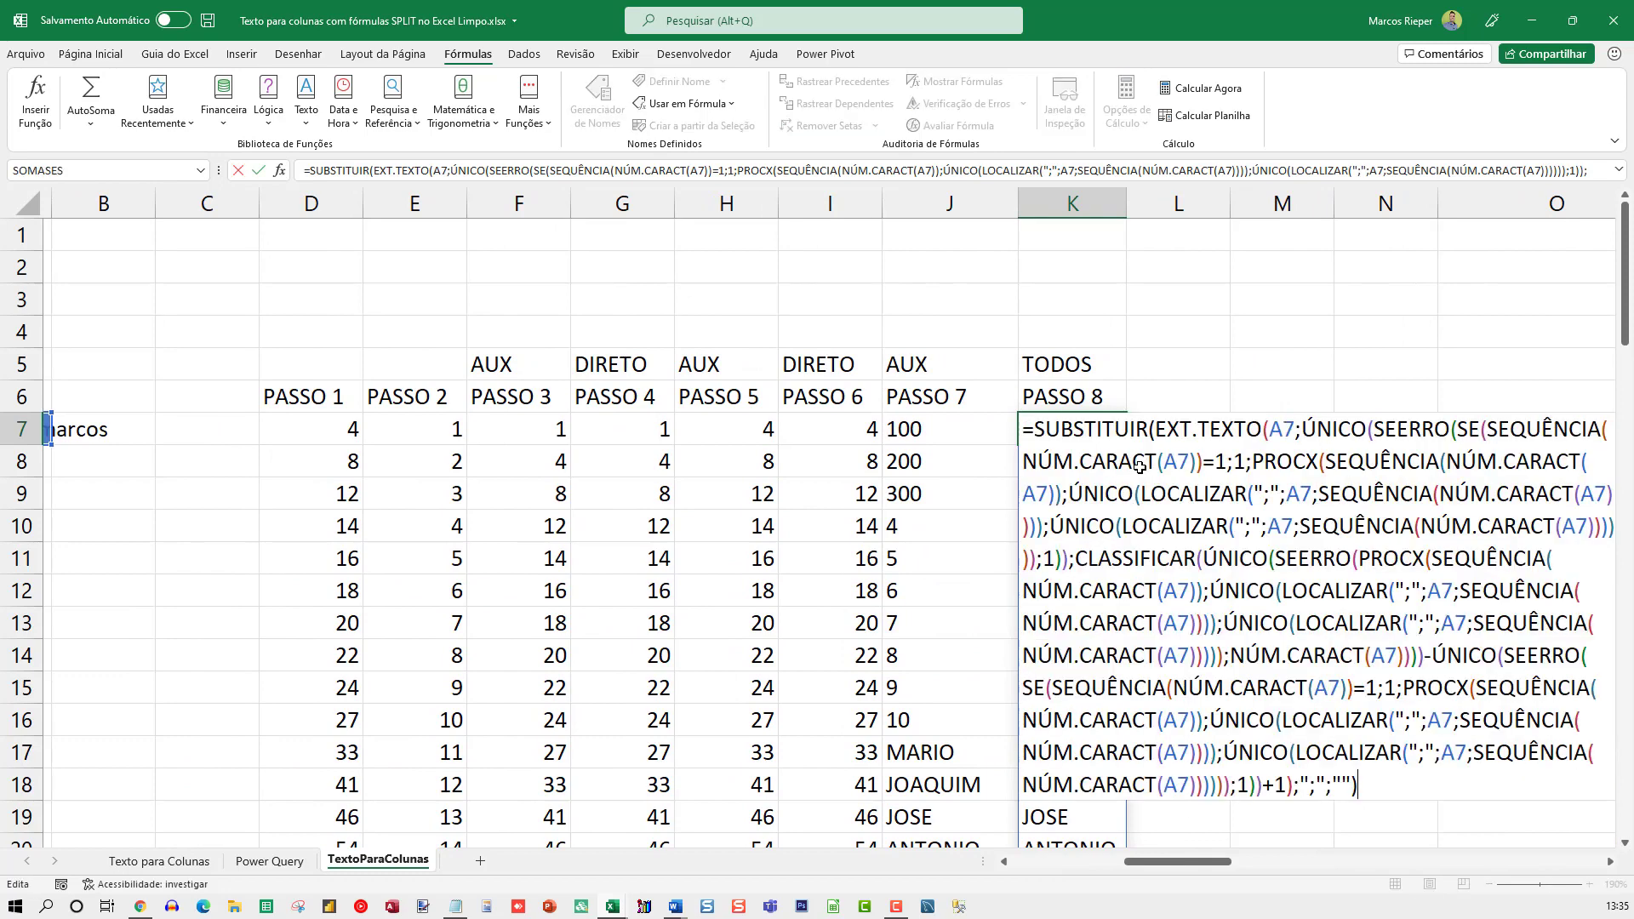
pyautogui.press('Escape')
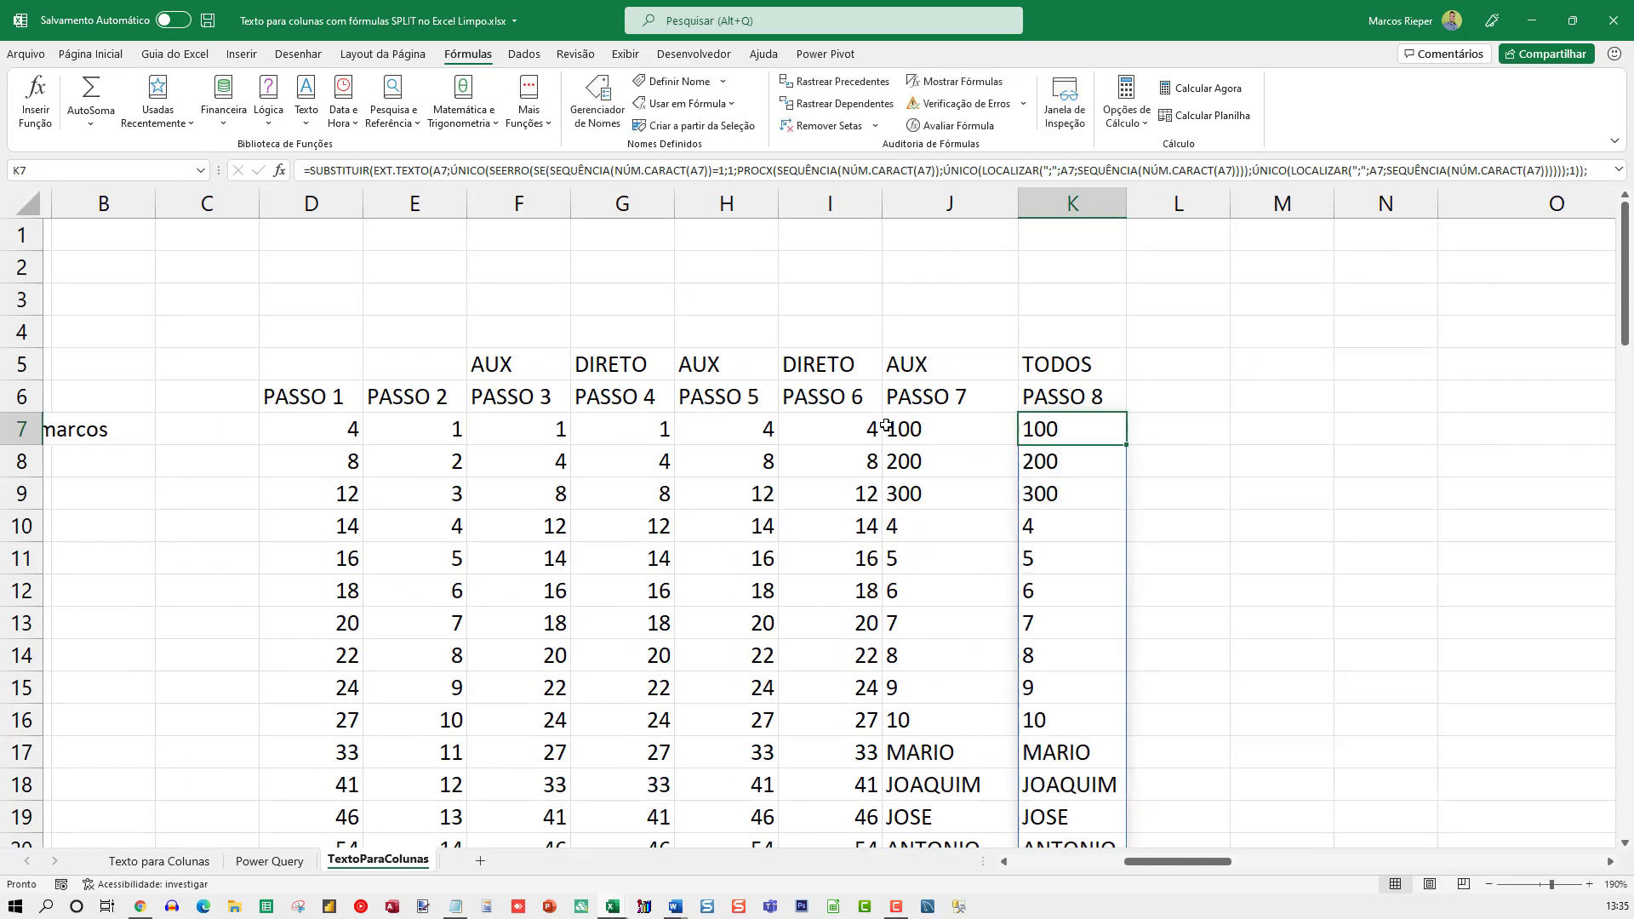
# Trace the A7 and G7# references in J7's EXT.TEXTO and inspect the direct formula in G7 behind the start positions
pyautogui.click(915, 426)
pyautogui.press('F2')
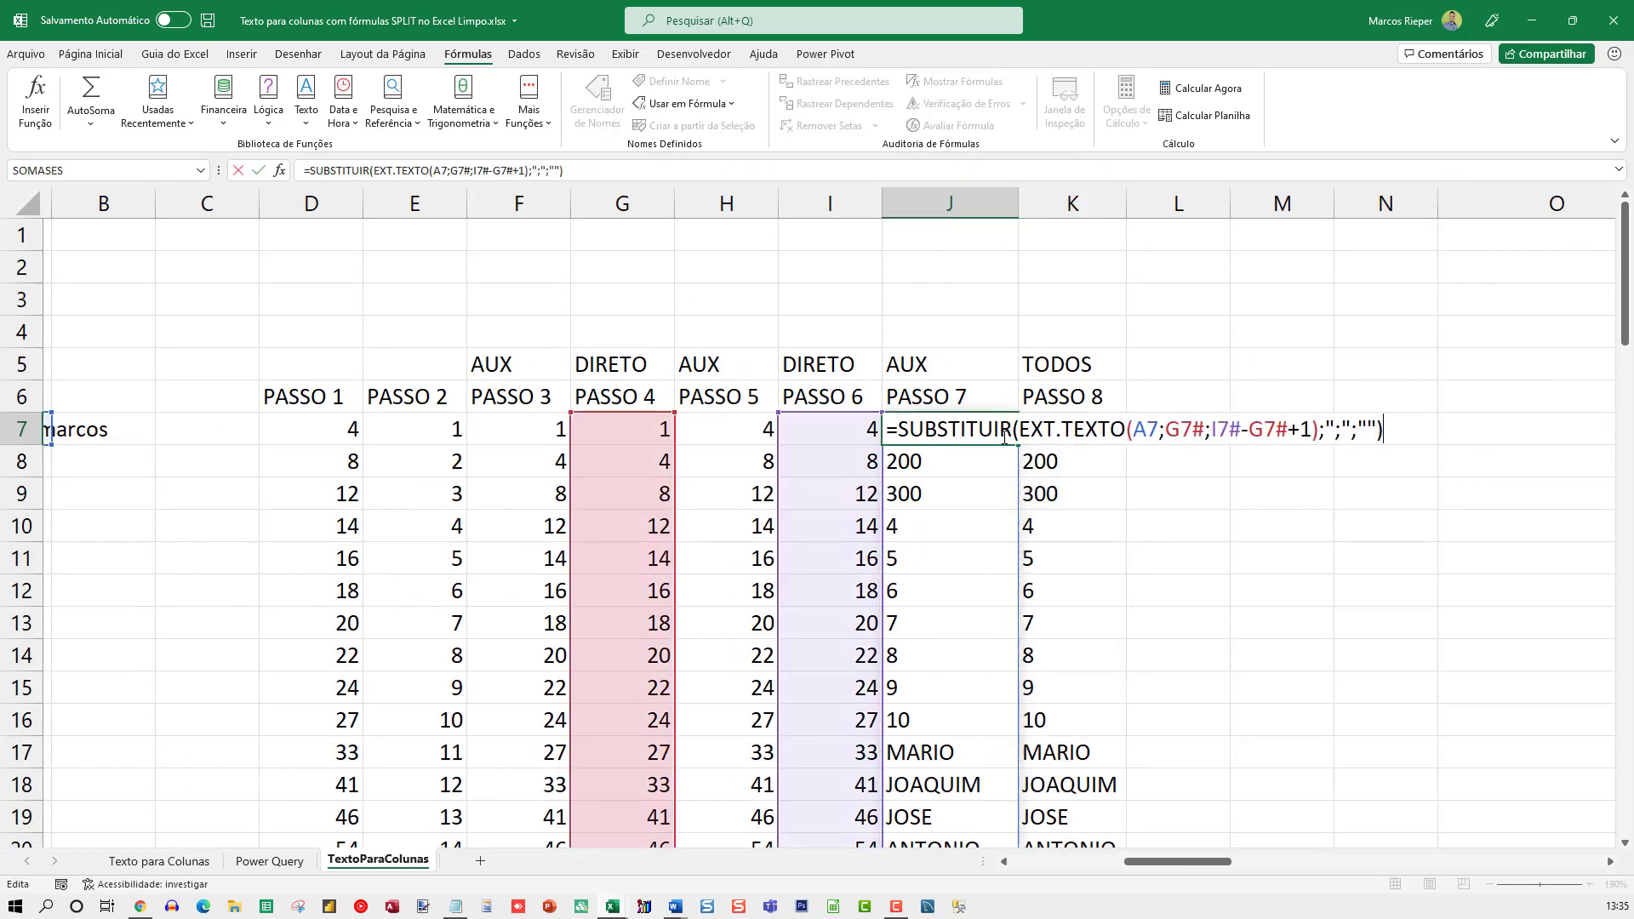
pyautogui.doubleClick(1151, 430)
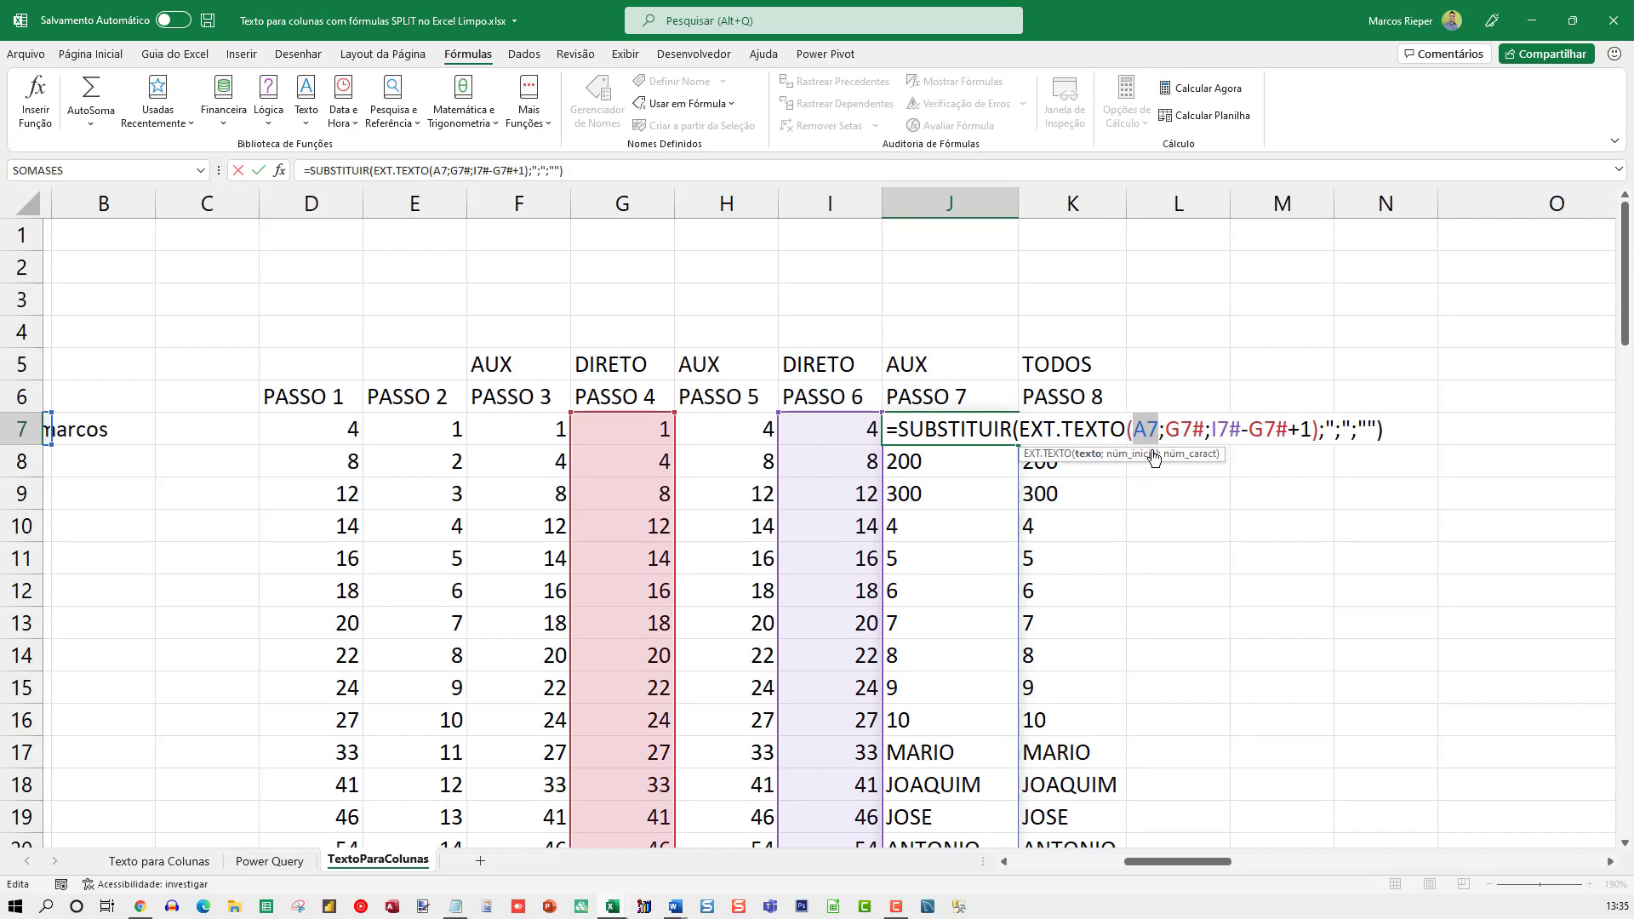
pyautogui.doubleClick(1182, 430)
pyautogui.press('Escape')
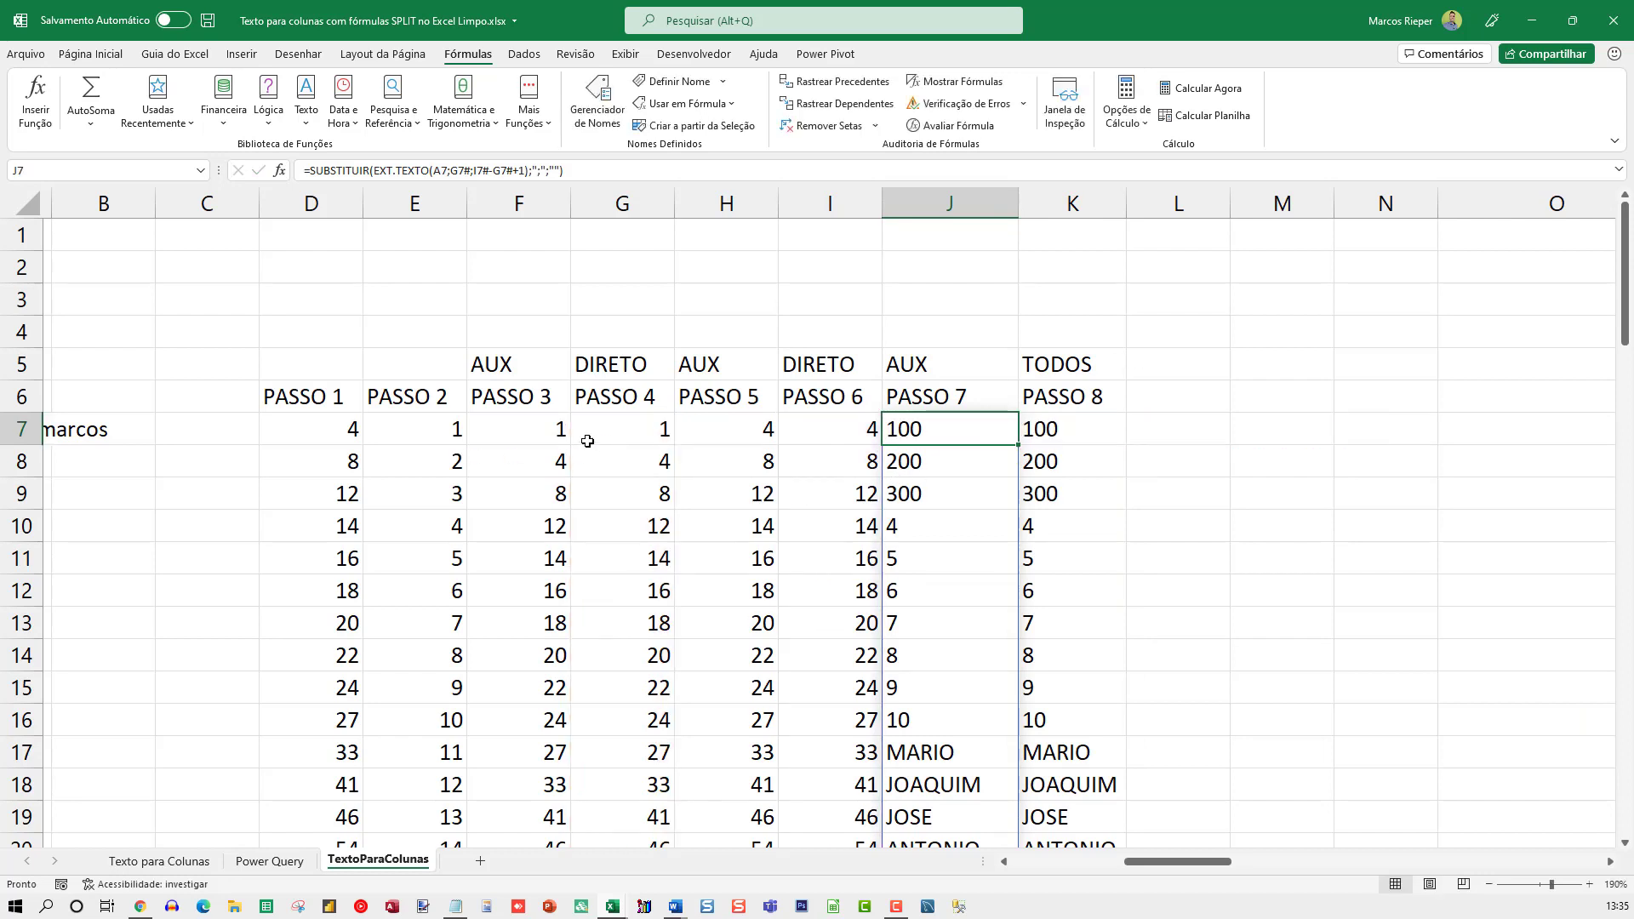
pyautogui.doubleClick(591, 430)
pyautogui.press('Escape')
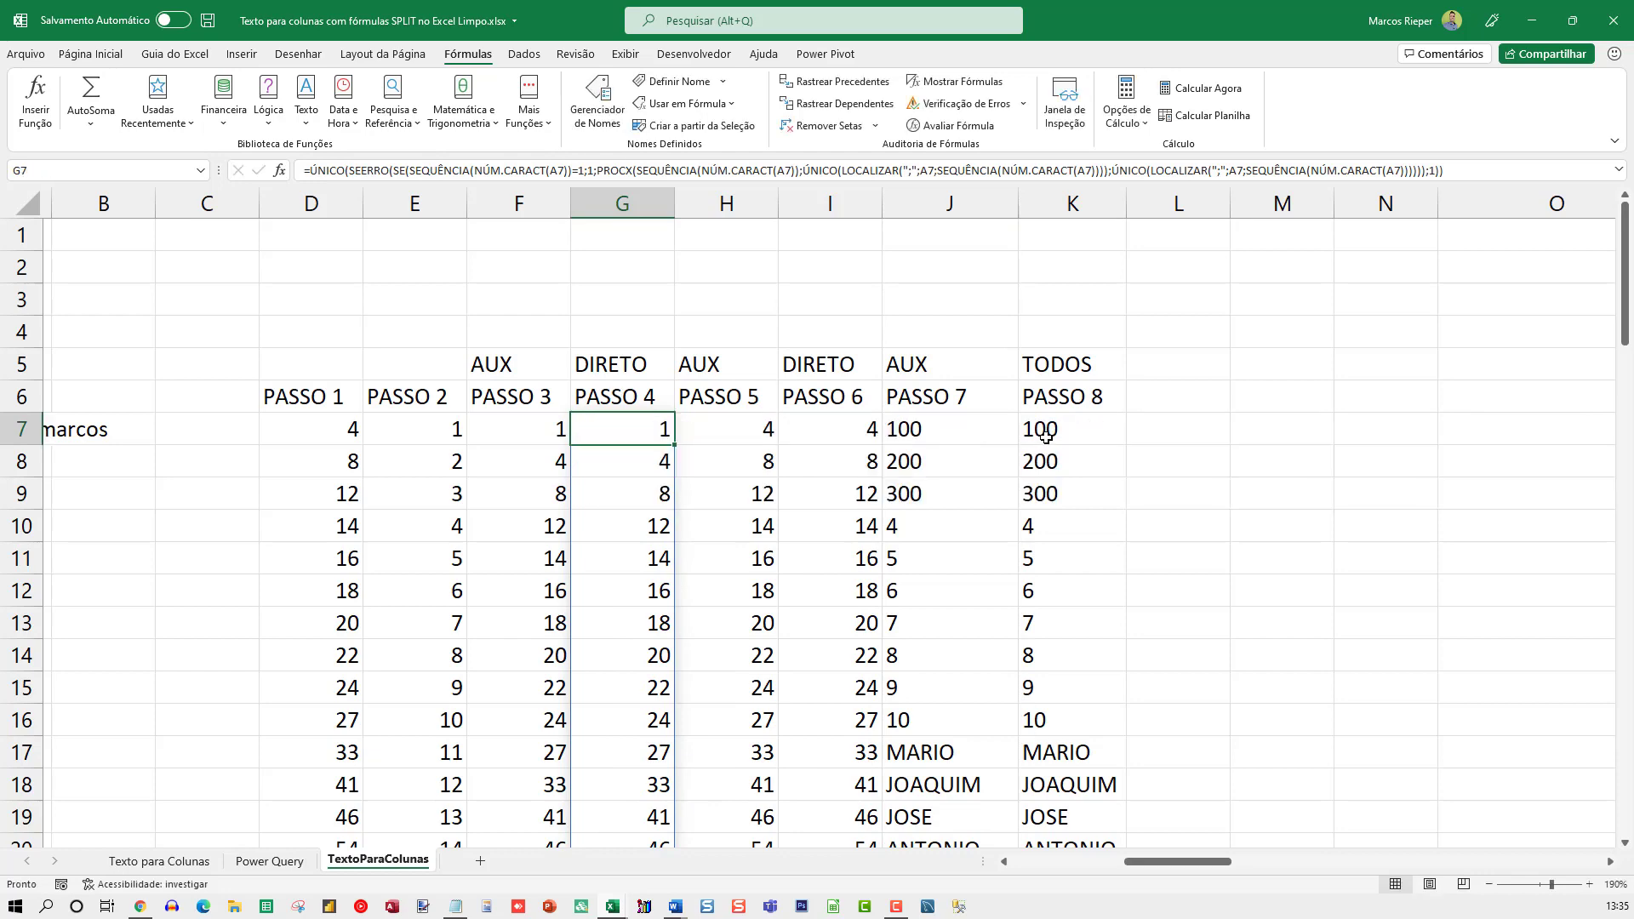
# Inspect K7 for the PASSO 4 expression that takes the place of the G7# reference, and cancel the edit
pyautogui.click(1060, 436)
pyautogui.press('F2')
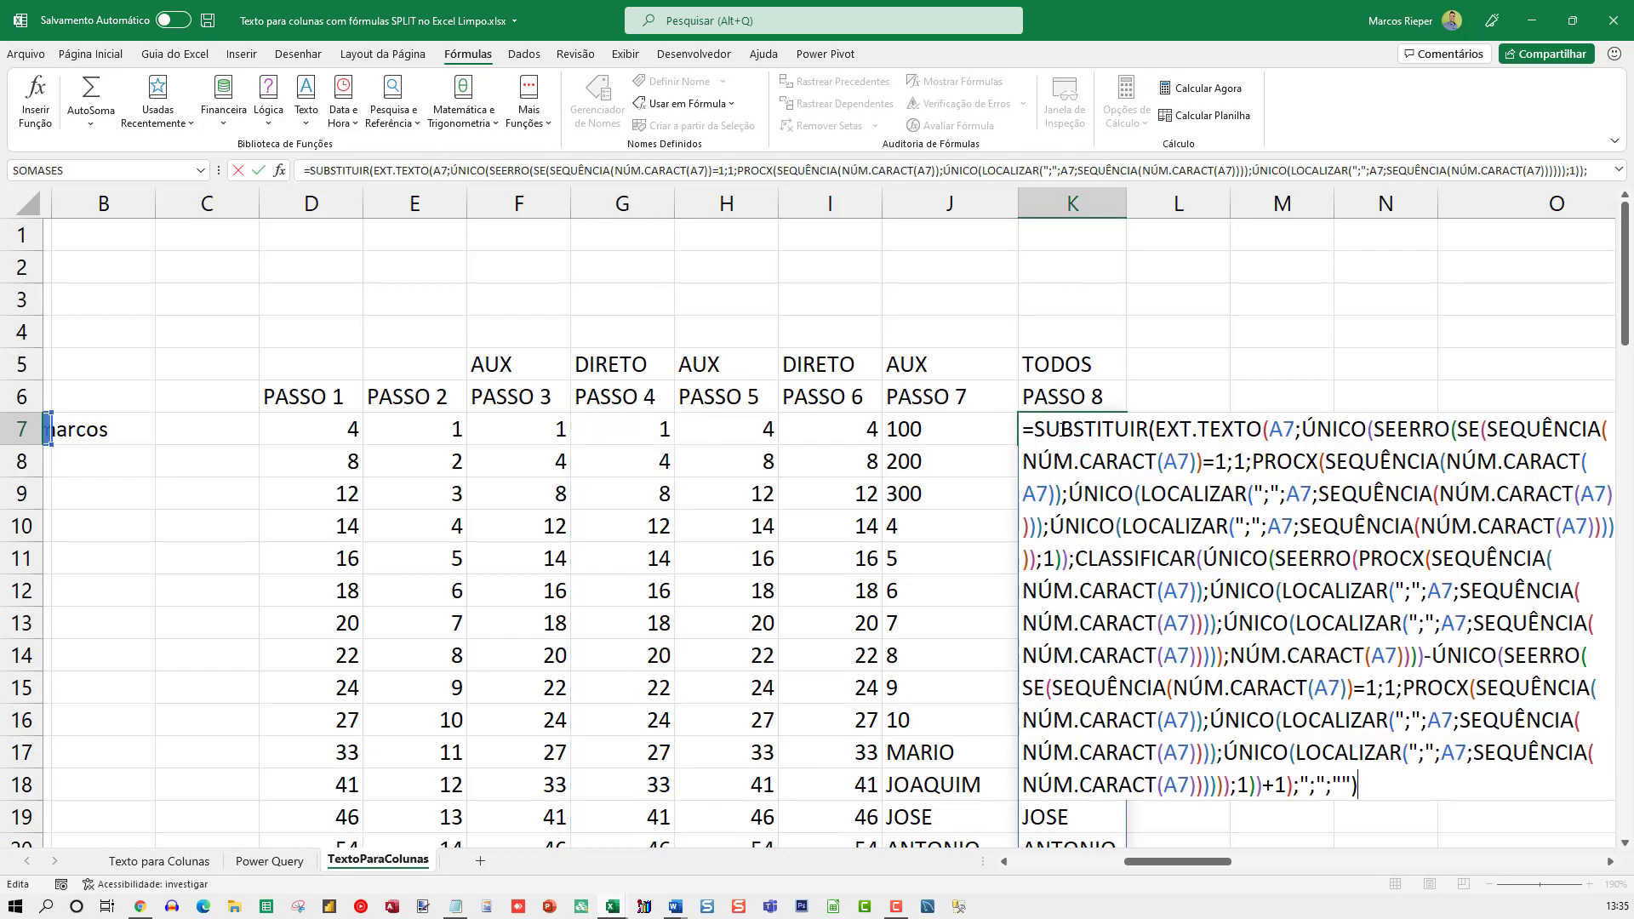
pyautogui.press('Escape')
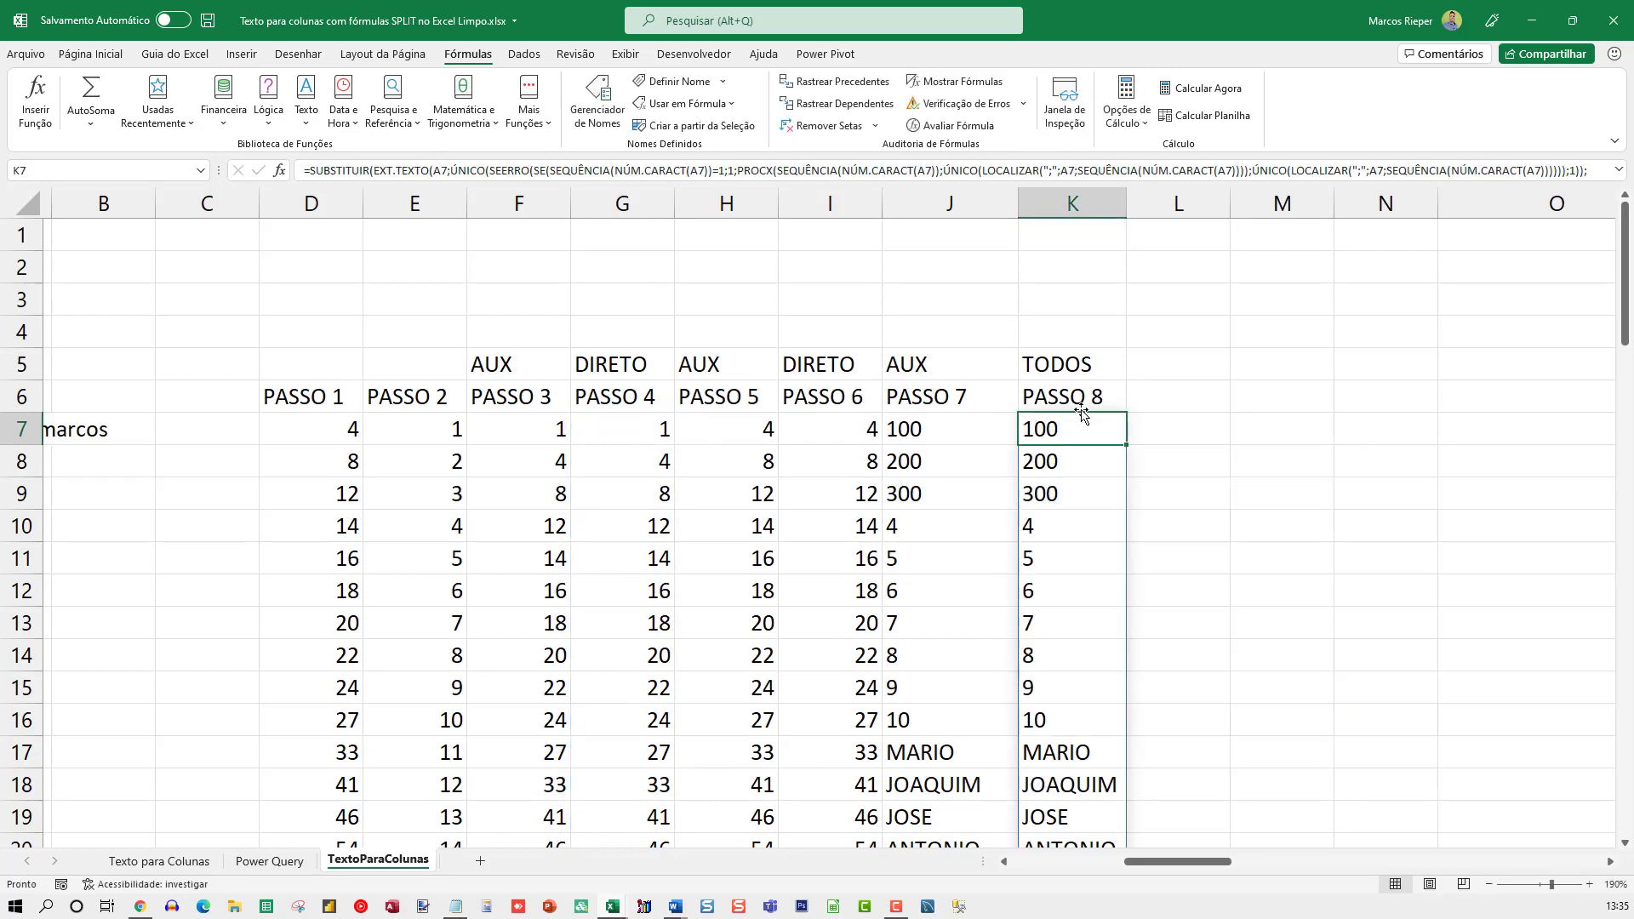
# Compare J7's I7#-G7#+1 length argument with the direct CLASSIFICAR formula in I7
pyautogui.click(927, 425)
pyautogui.press('F2')
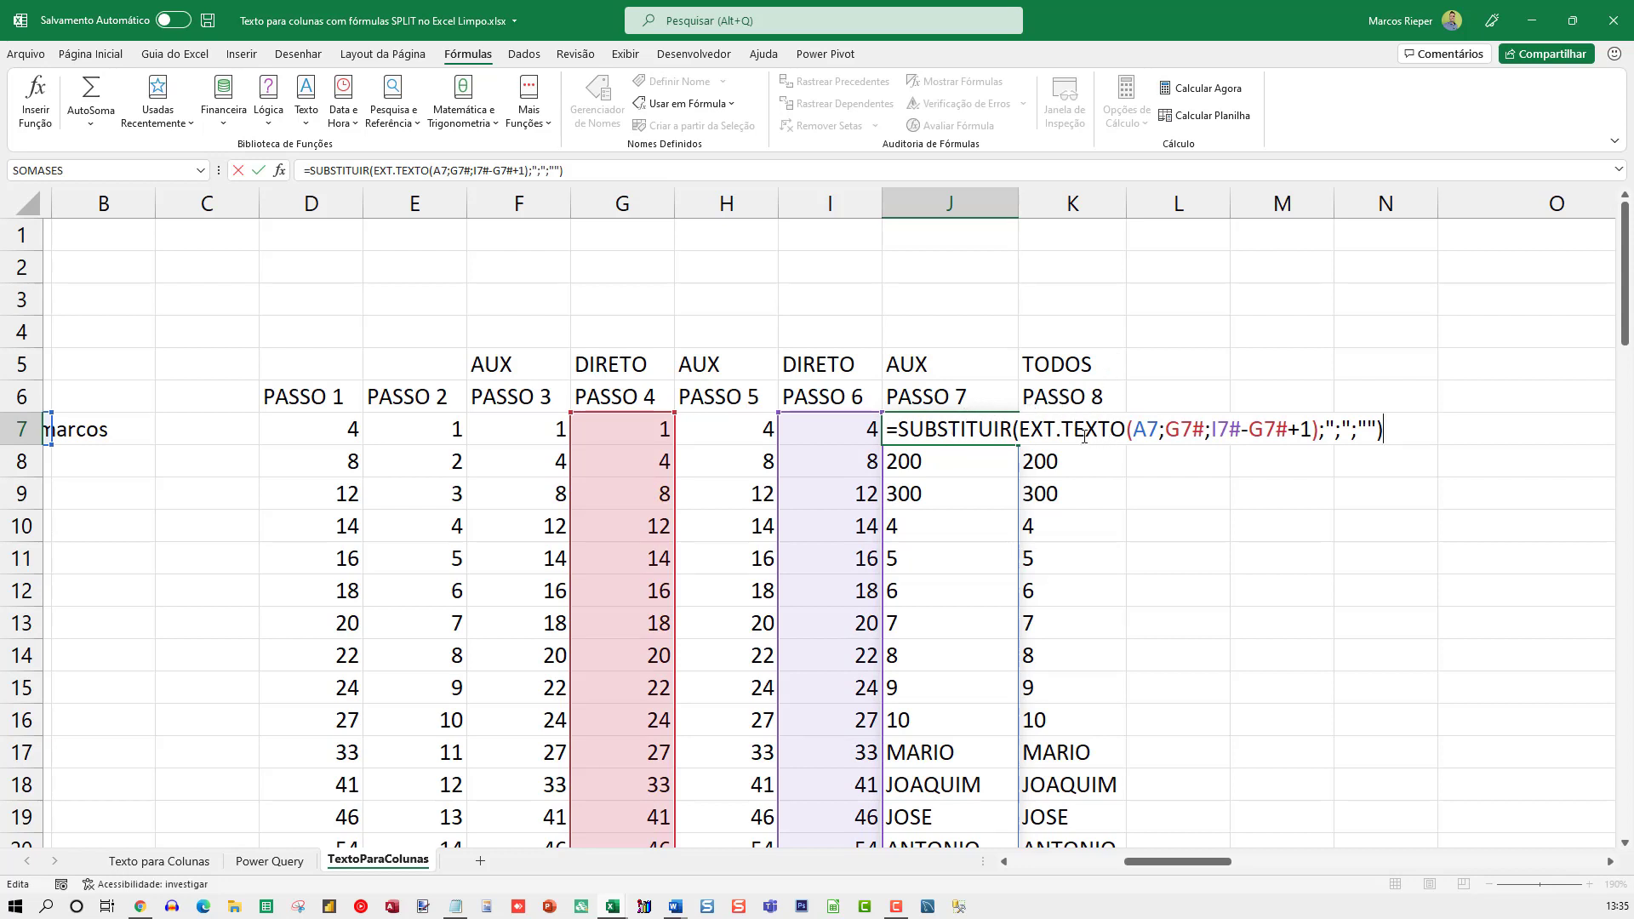
pyautogui.doubleClick(800, 430)
pyautogui.press('Escape')
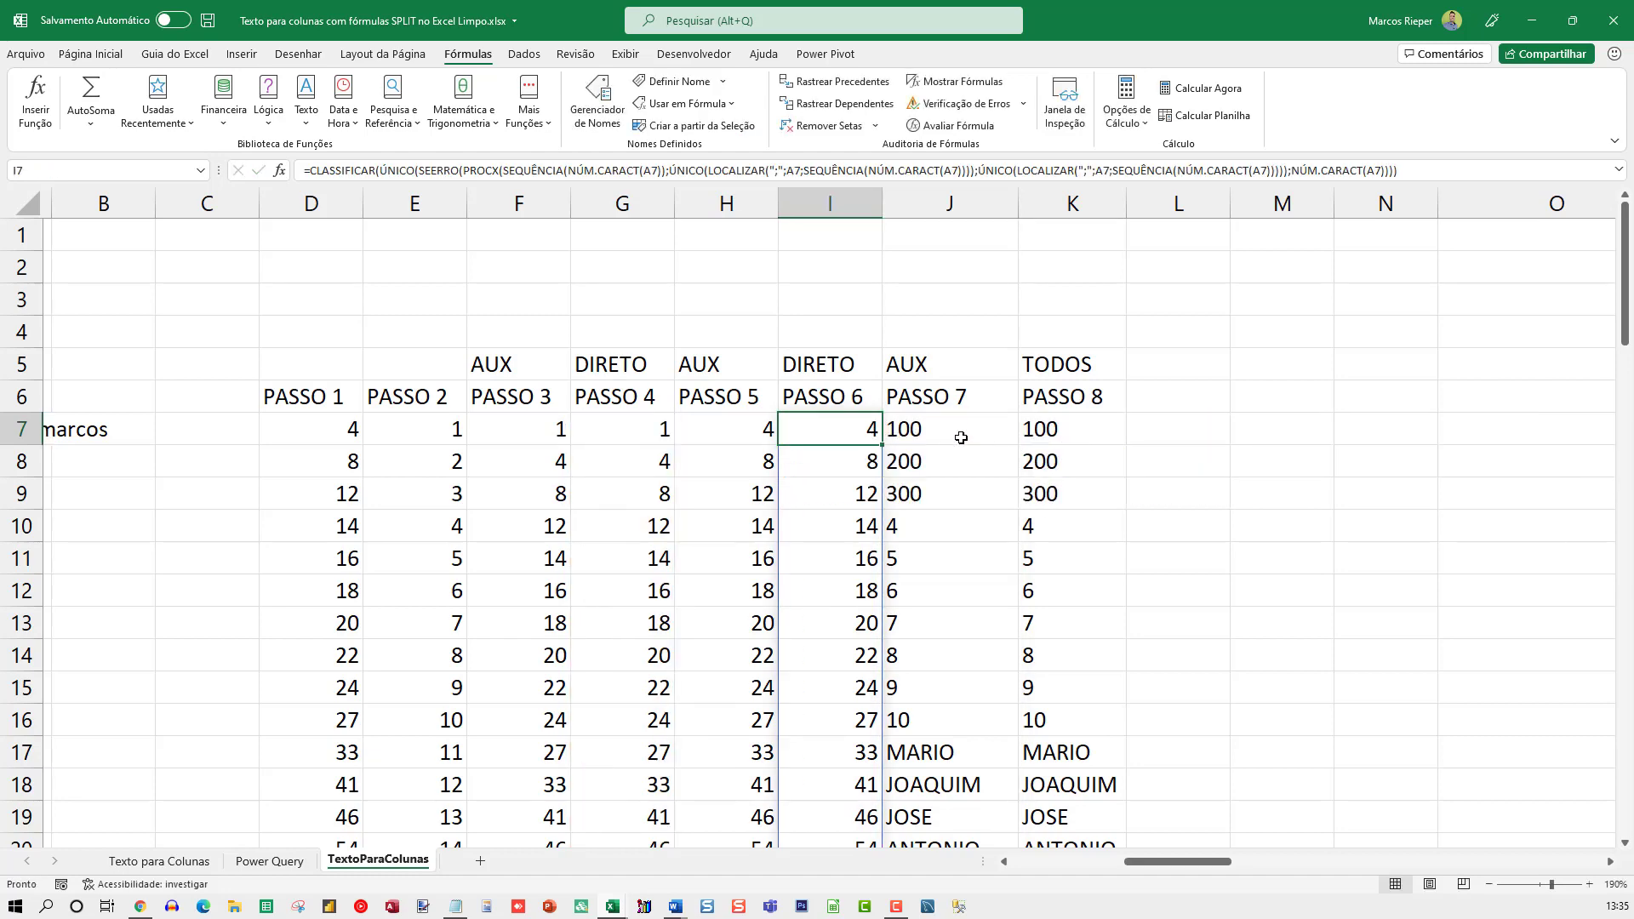
pyautogui.doubleClick(978, 434)
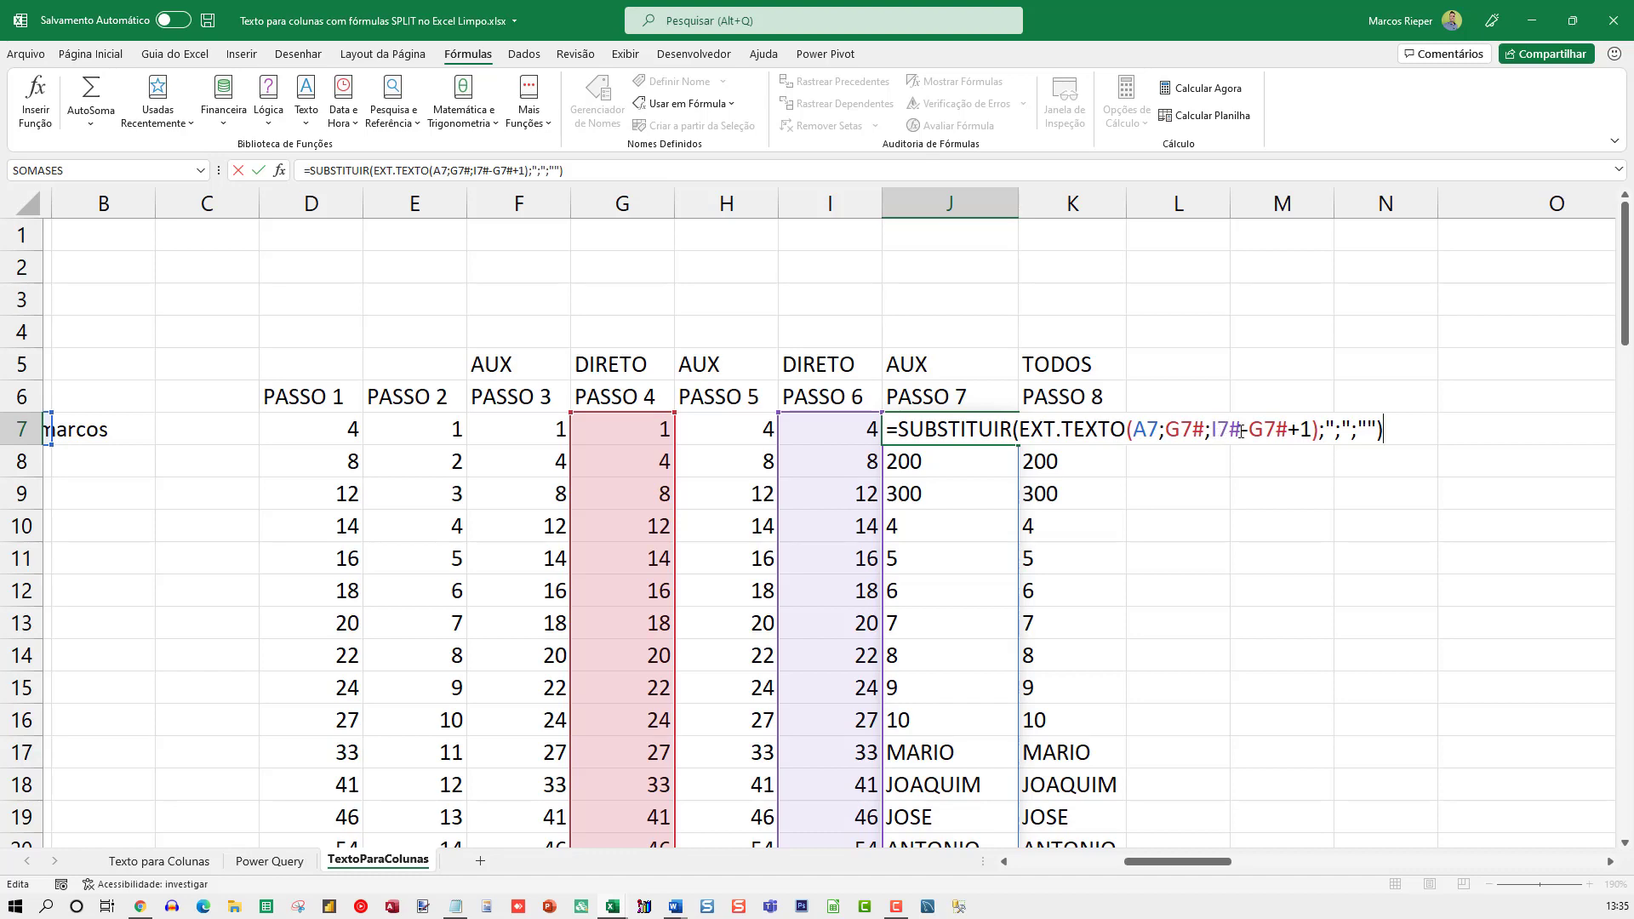
# Go through K7's formula with the PASSO 4 and PASSO 6 expressions nested inside it, and close it without changes
pyautogui.click(1079, 423)
pyautogui.press('F2')
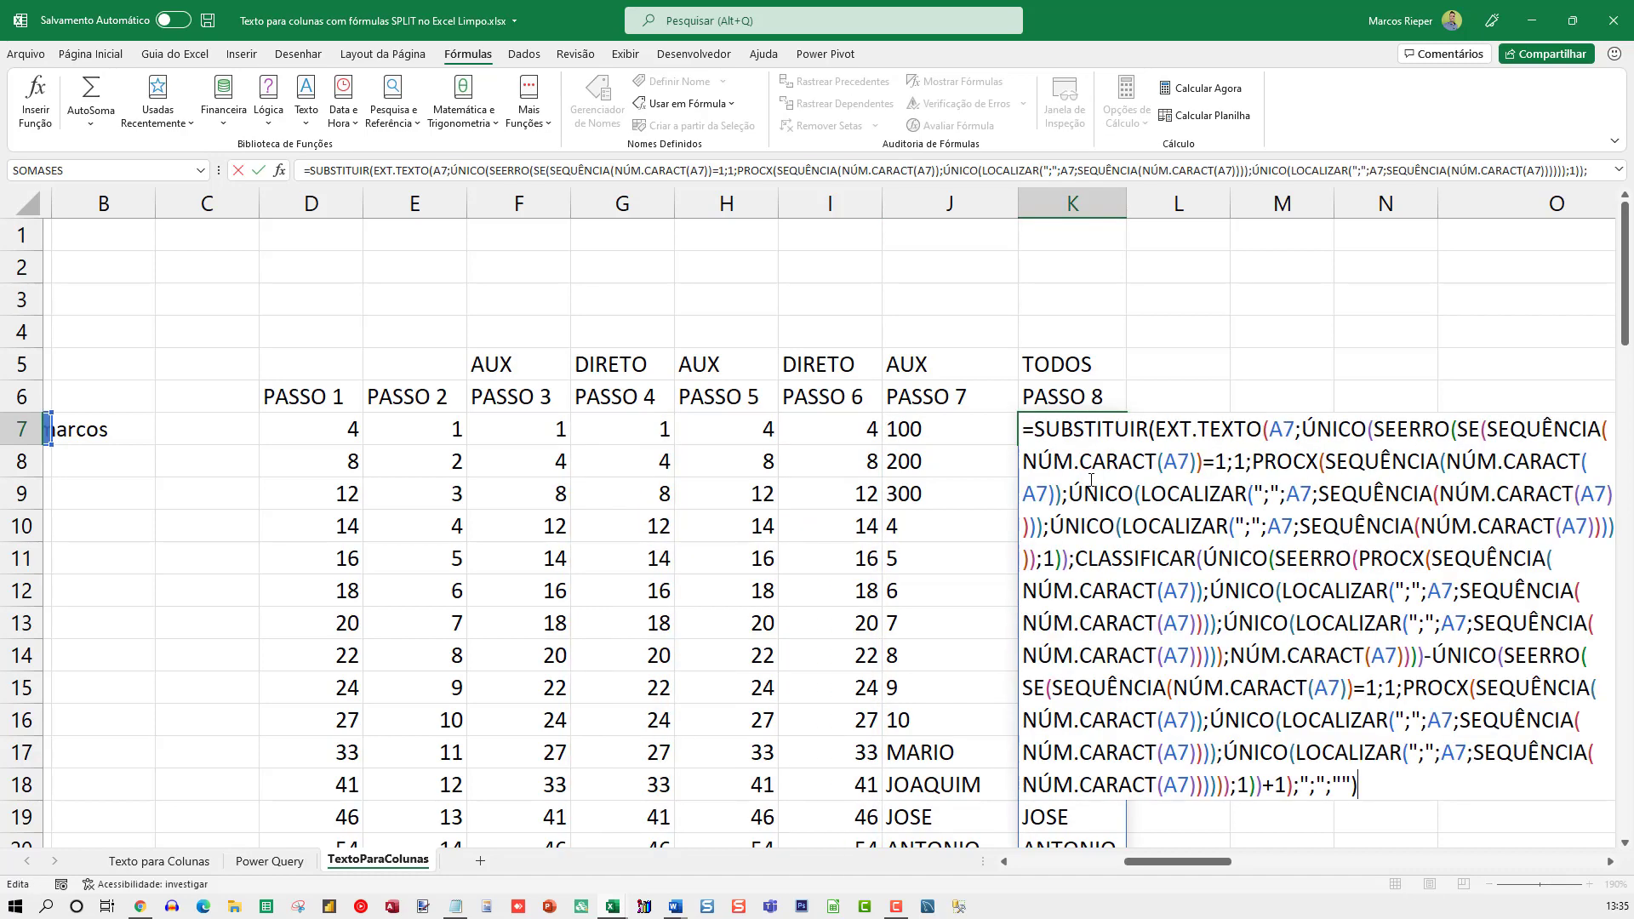
pyautogui.click(1609, 861)
pyautogui.click(1610, 862)
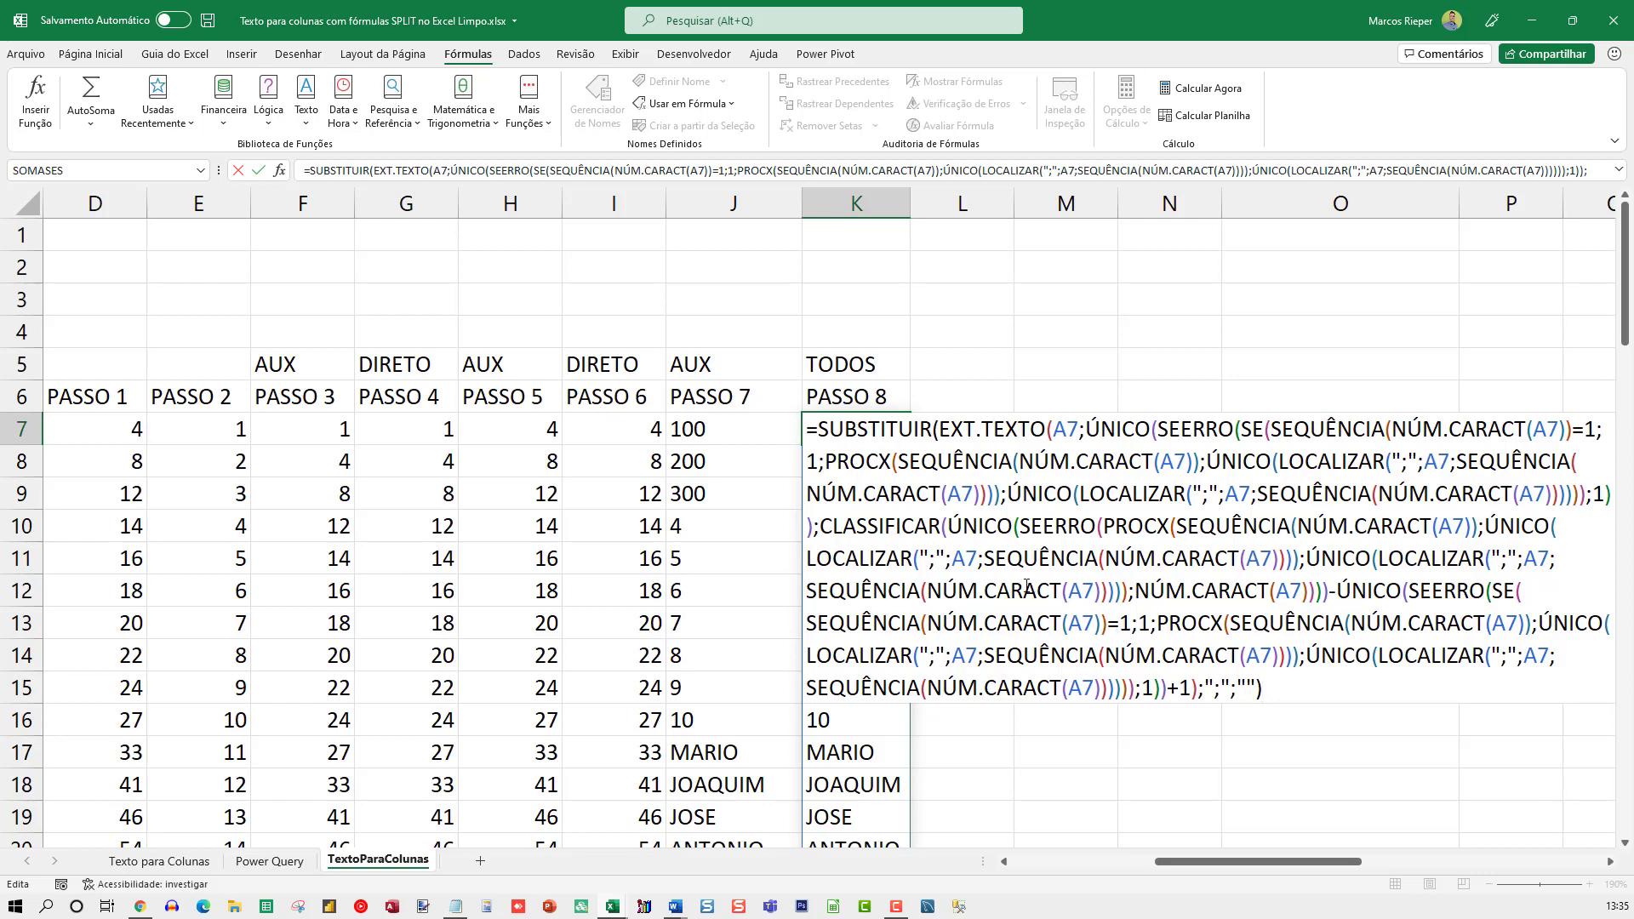
pyautogui.hotkey('ctrl', 'Return')
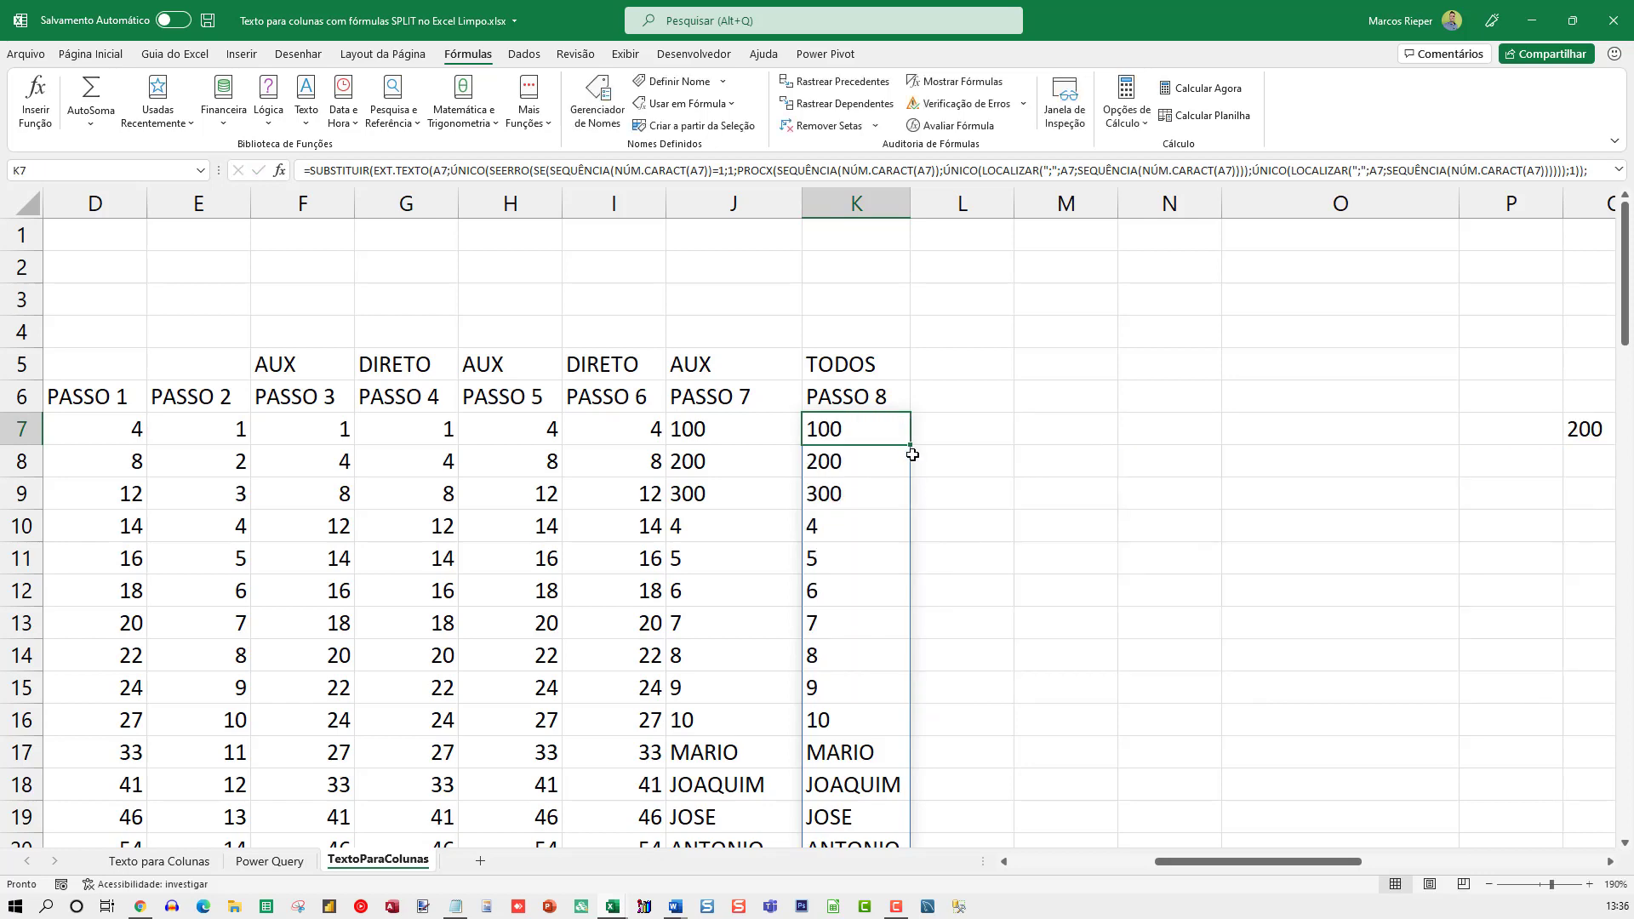
# Apply the Geral number format to column L to reveal the PASSO 9 result
pyautogui.click(960, 204)
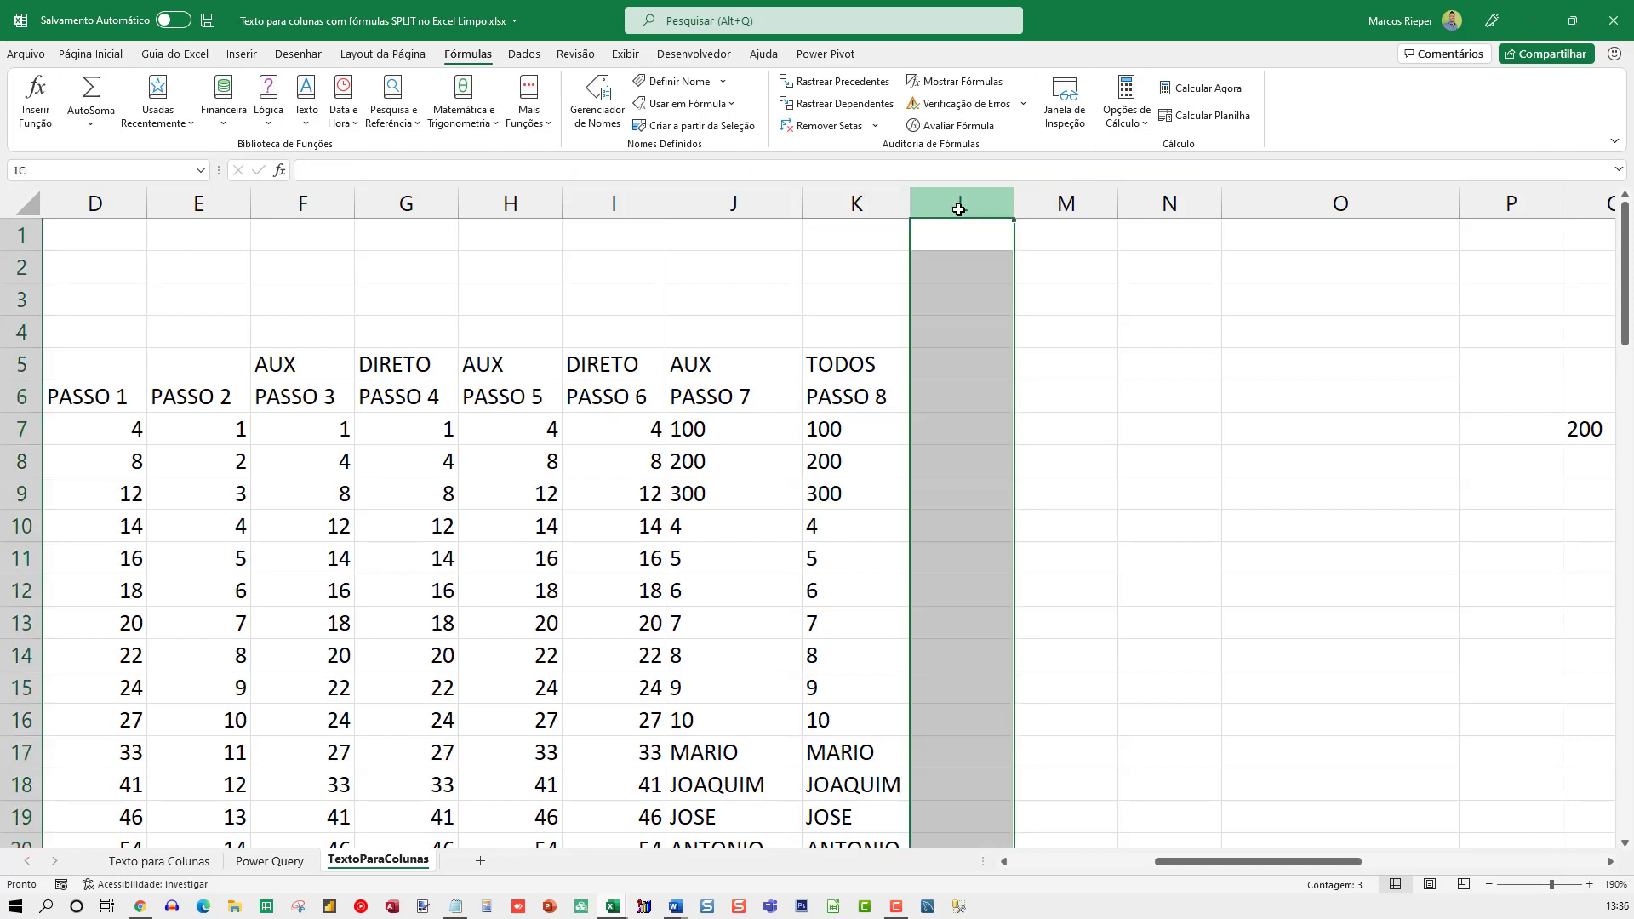
pyautogui.rightClick(960, 204)
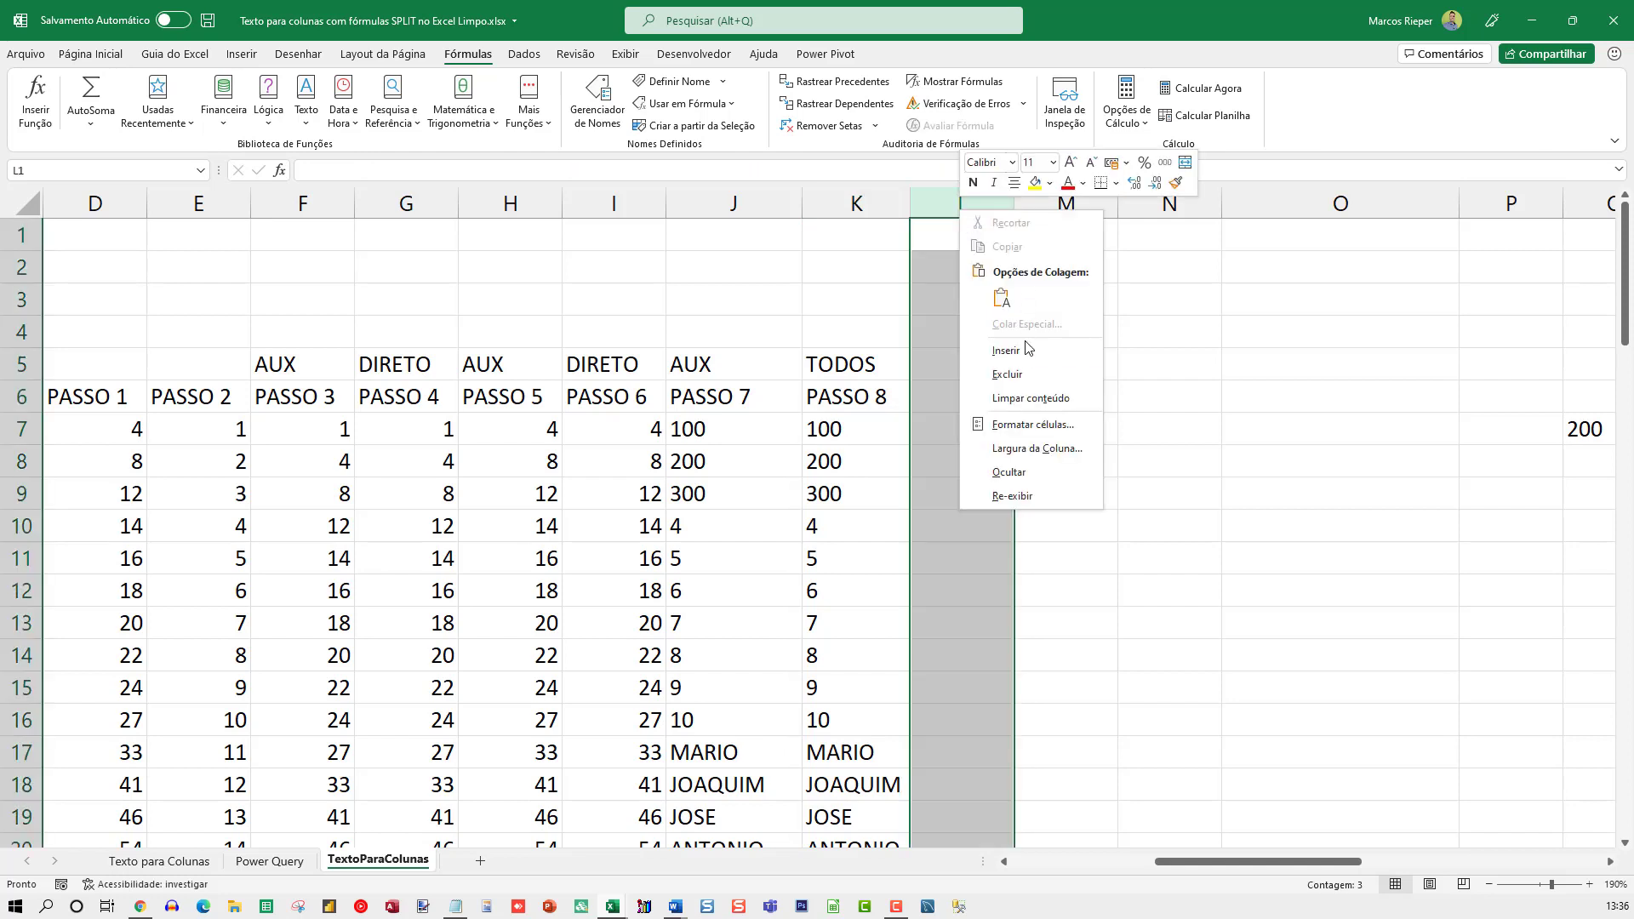
pyautogui.click(1021, 424)
pyautogui.click(818, 286)
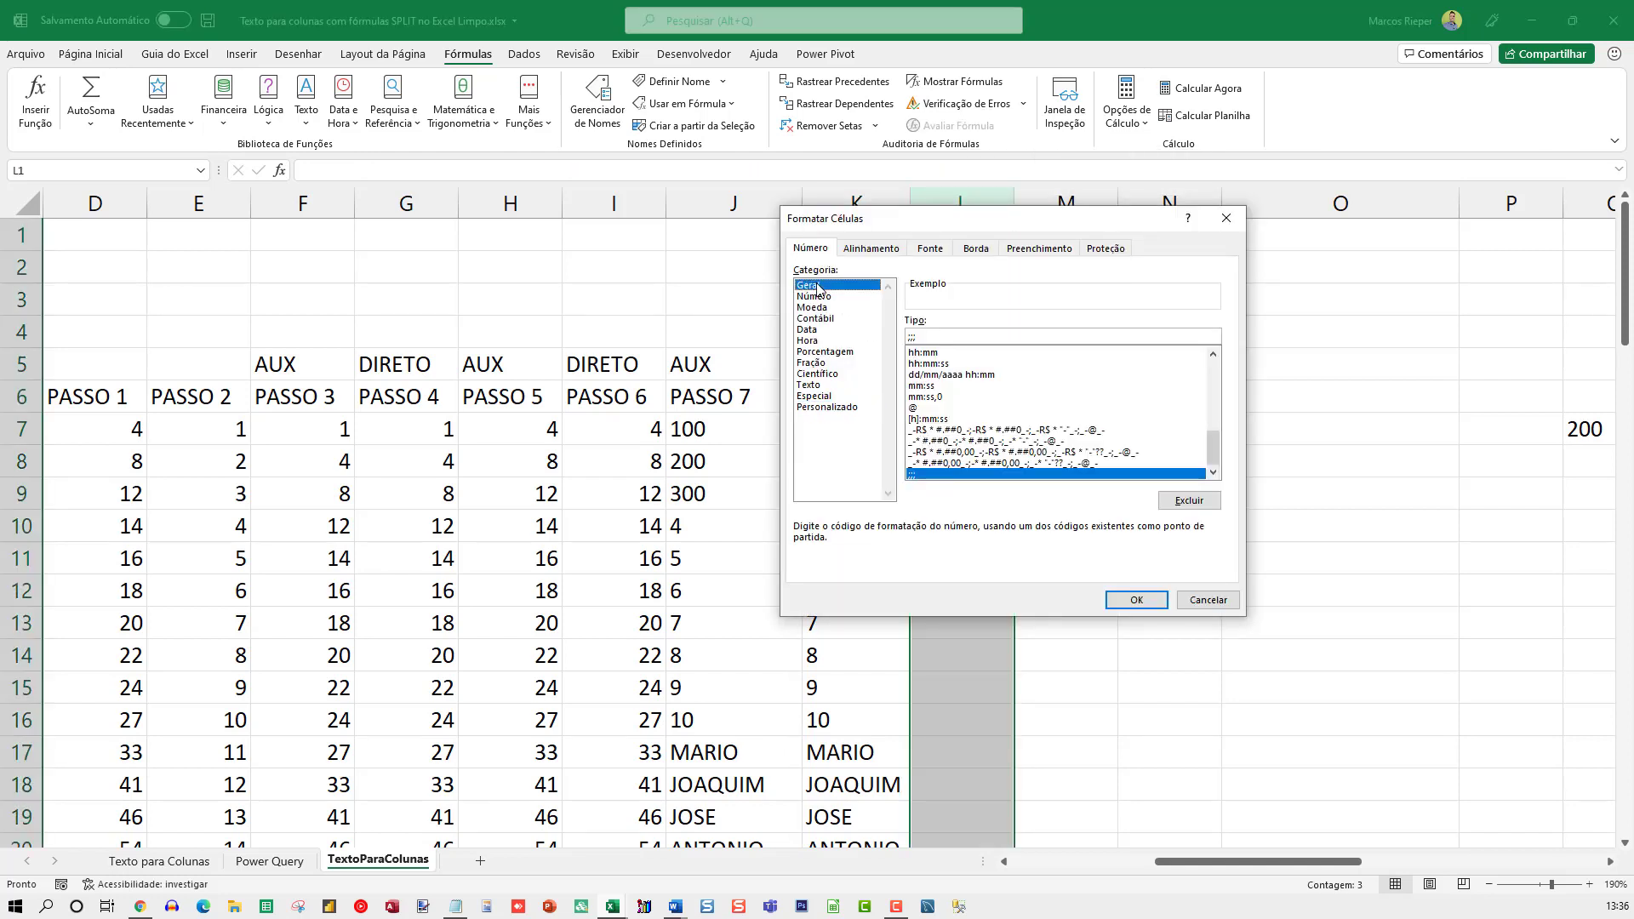
pyautogui.press('Return')
# Compare the ÚNICO formula in L7 with the TODOS formula in K7, cancelling each edit
pyautogui.click(933, 419)
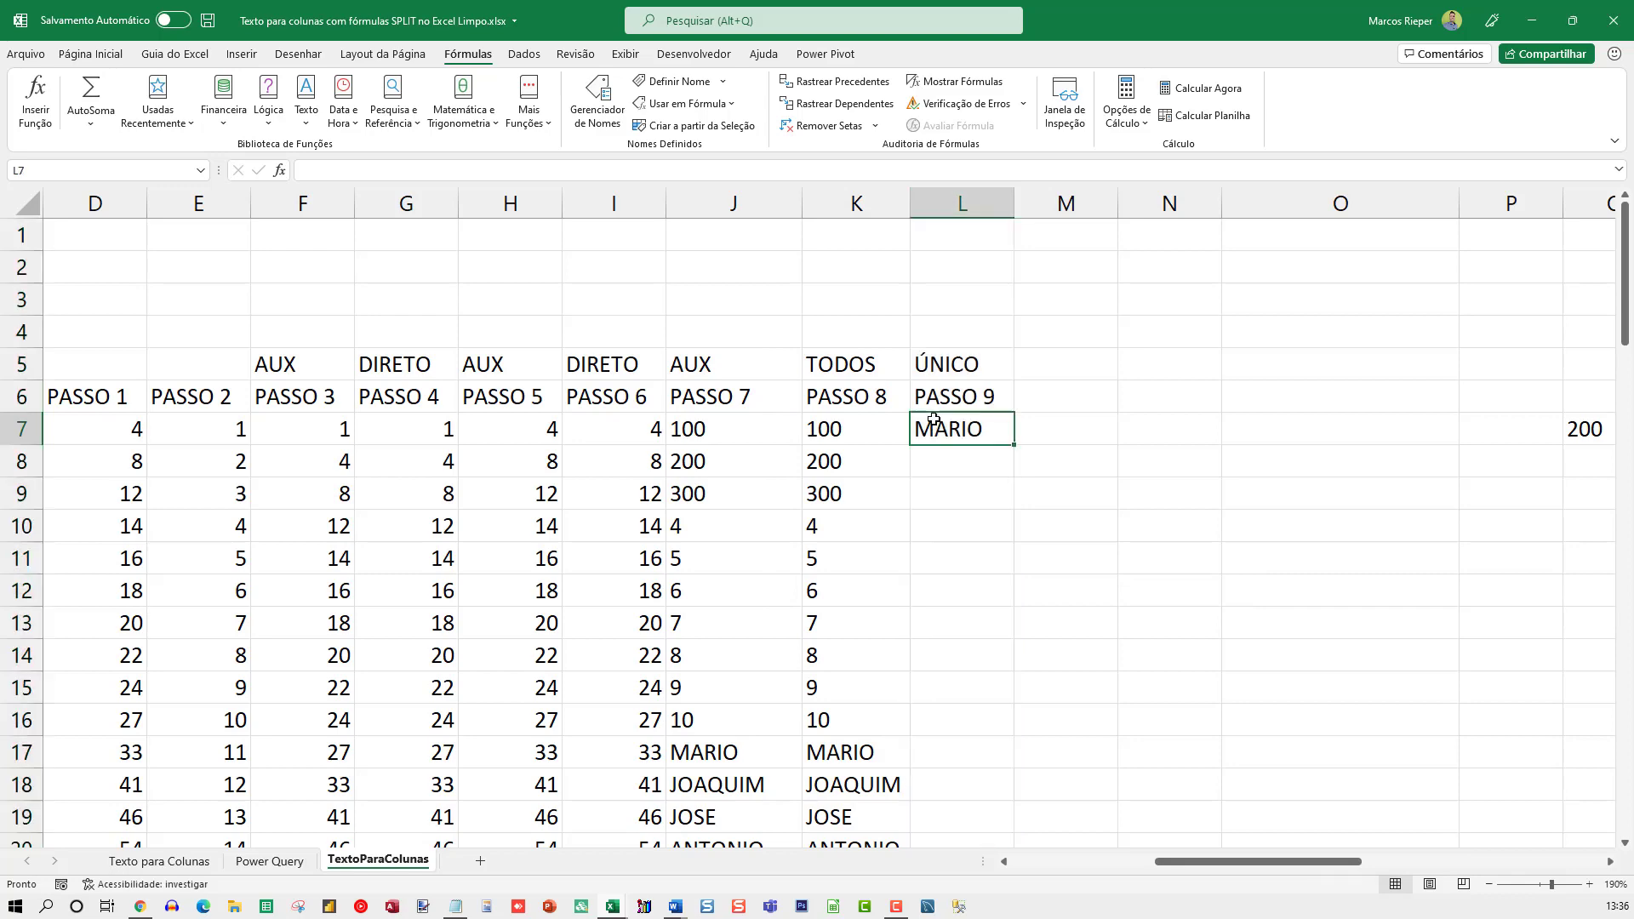
pyautogui.doubleClick(1001, 425)
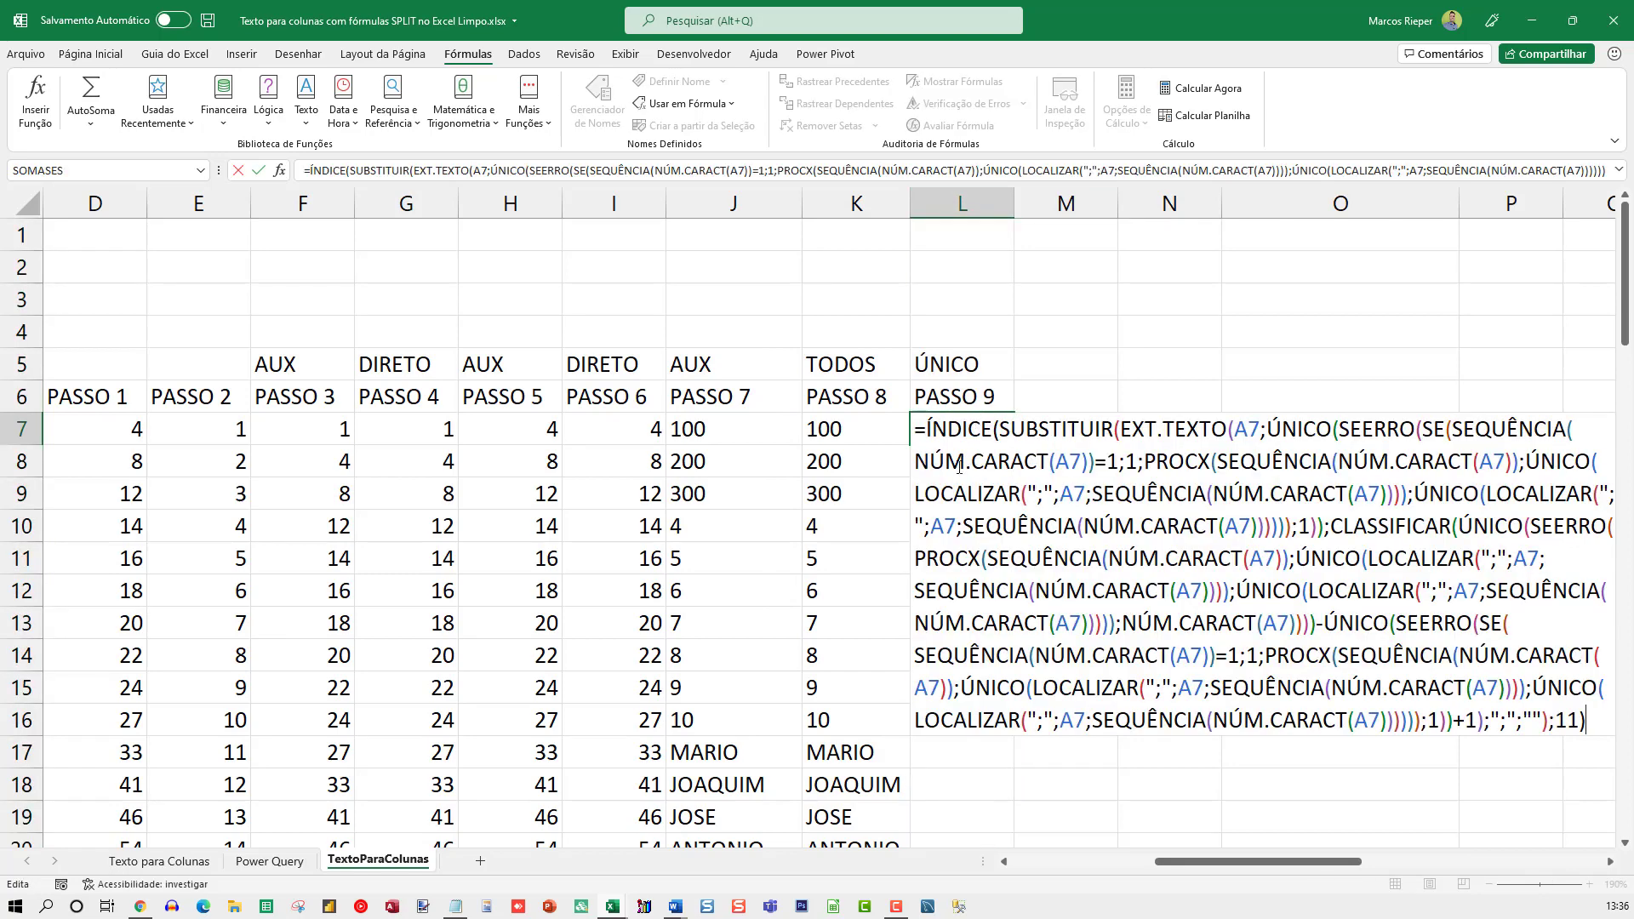
pyautogui.press('Escape')
pyautogui.click(861, 429)
pyautogui.doubleClick(913, 430)
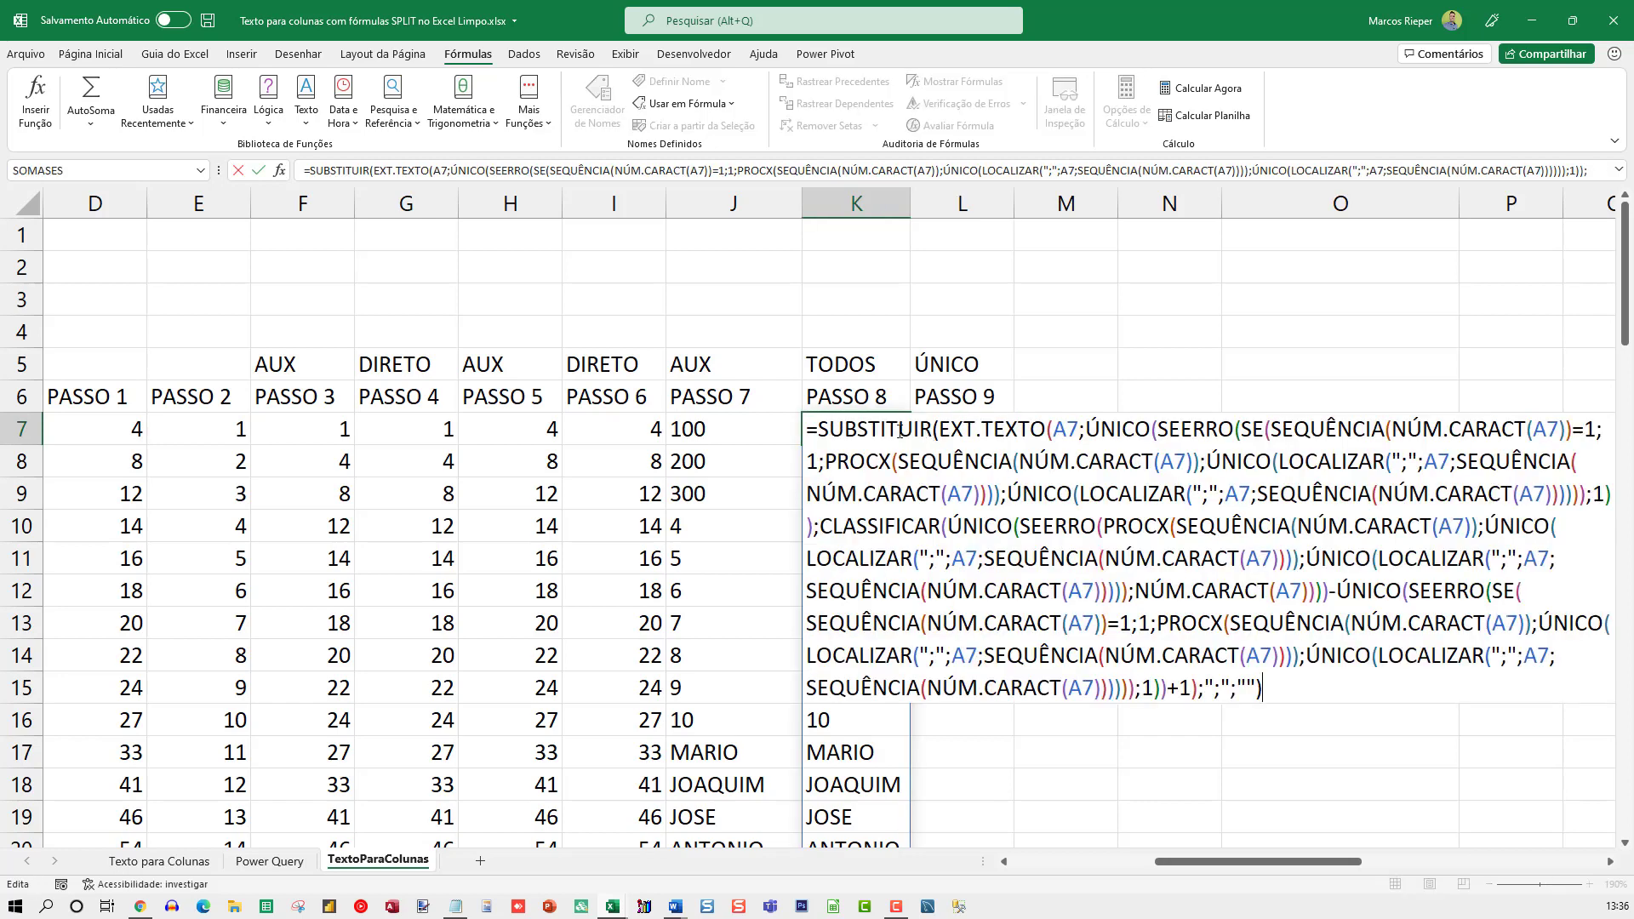
pyautogui.press('Escape')
# Examine the ÍNDICE wrapper, matrix and row-number argument of the ÚNICO formula in L7
pyautogui.doubleClick(966, 419)
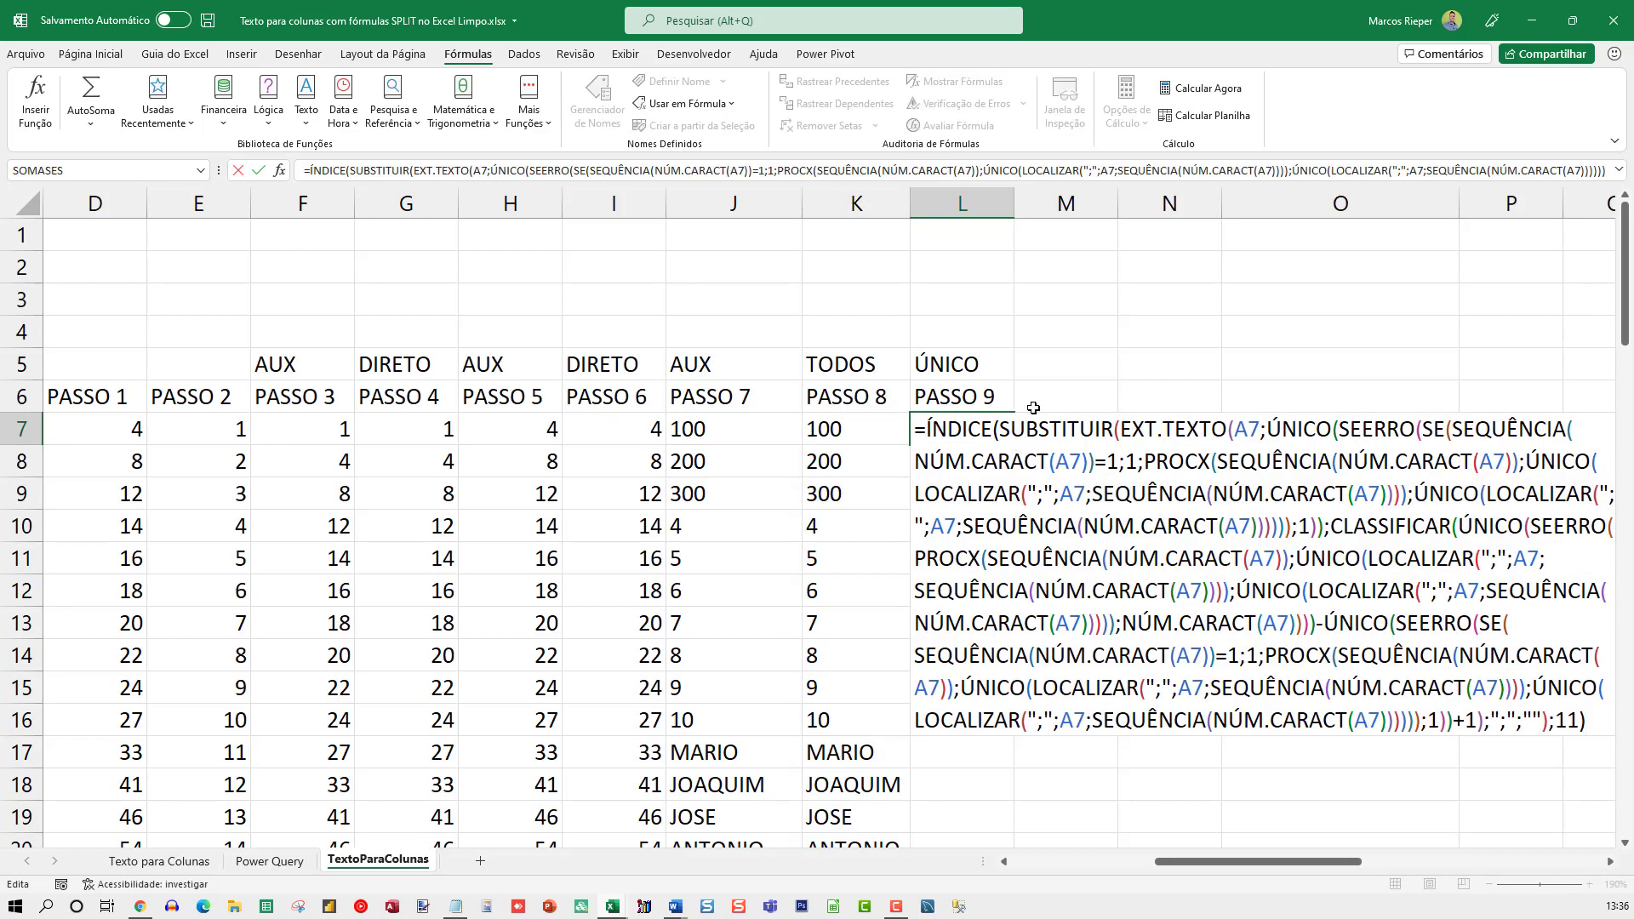
pyautogui.moveTo(1000, 429); pyautogui.dragTo(924, 429)
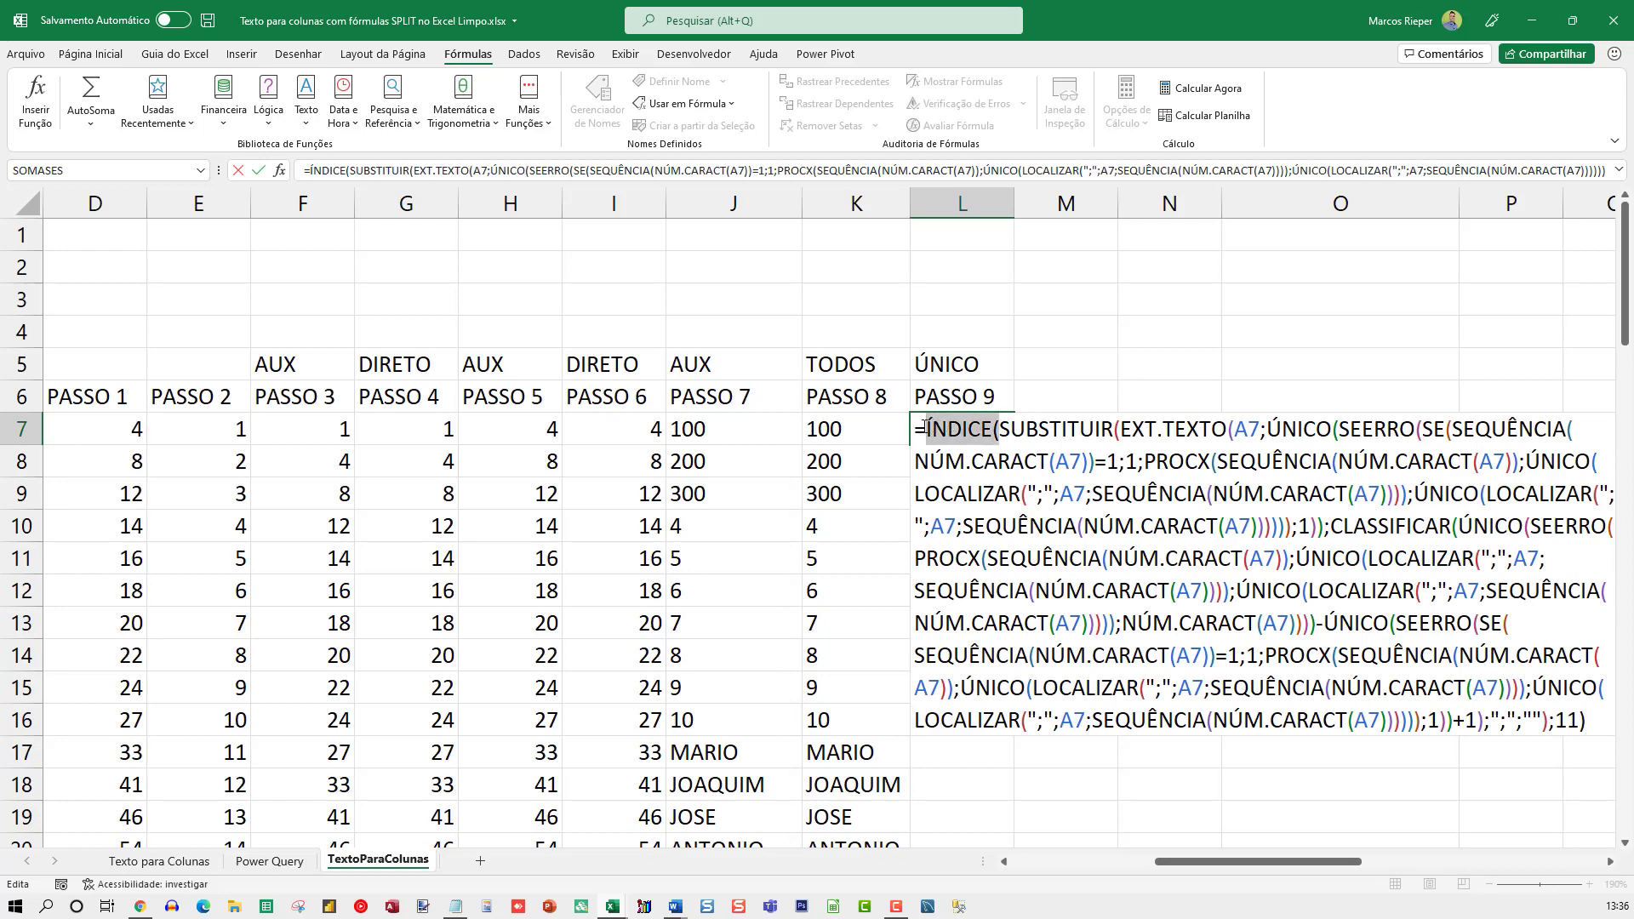
pyautogui.click(1550, 720)
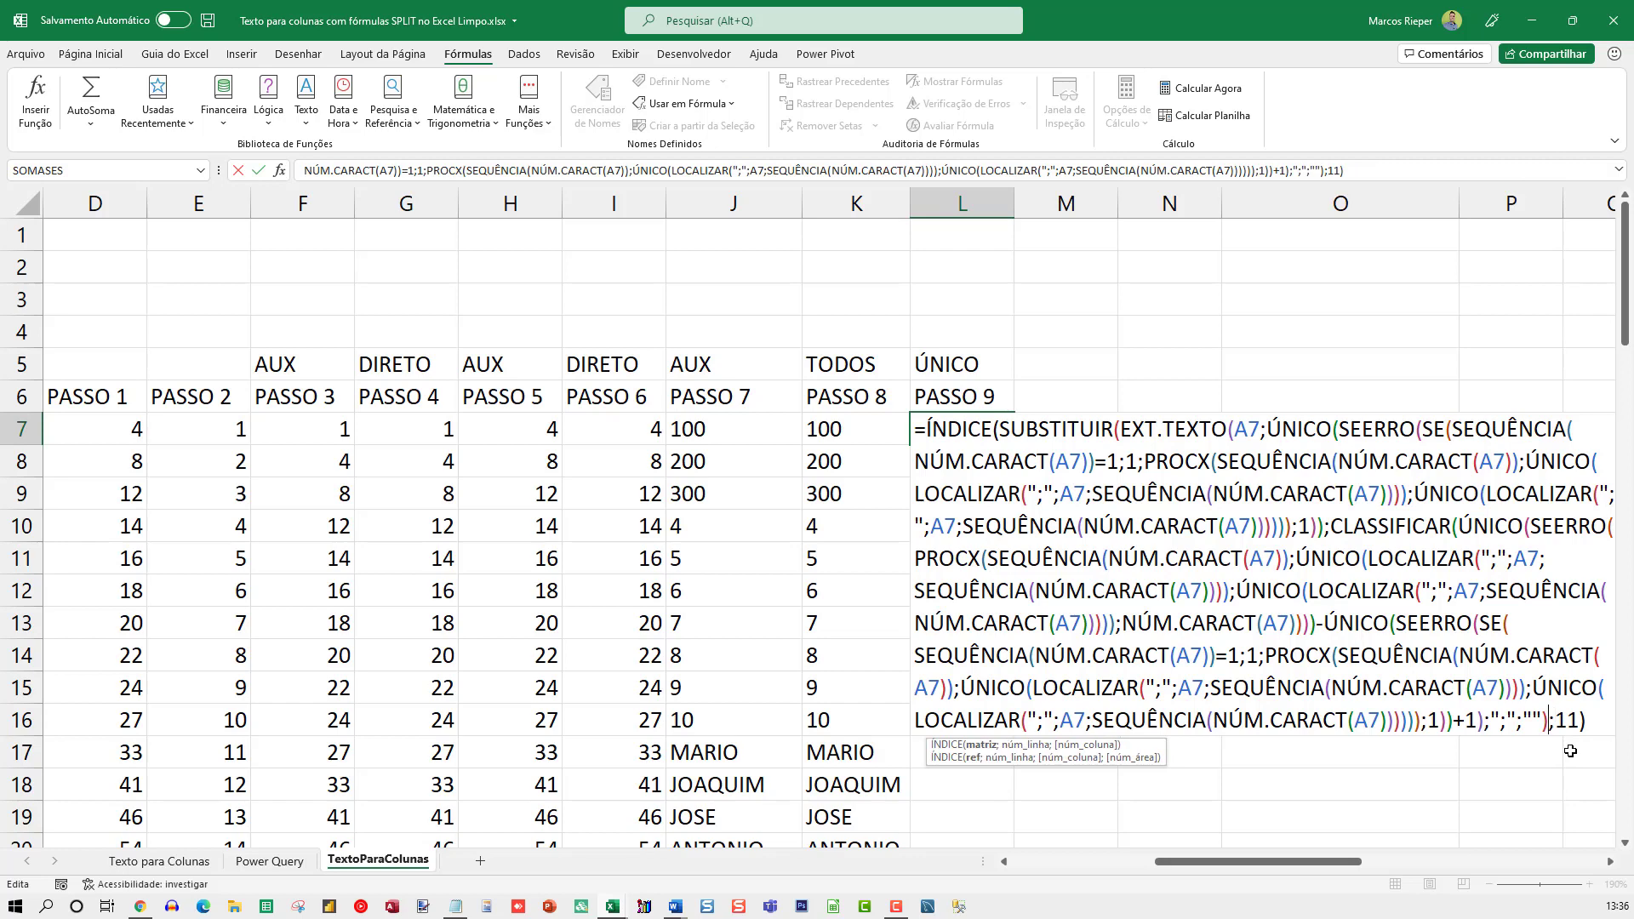
pyautogui.press('Right')
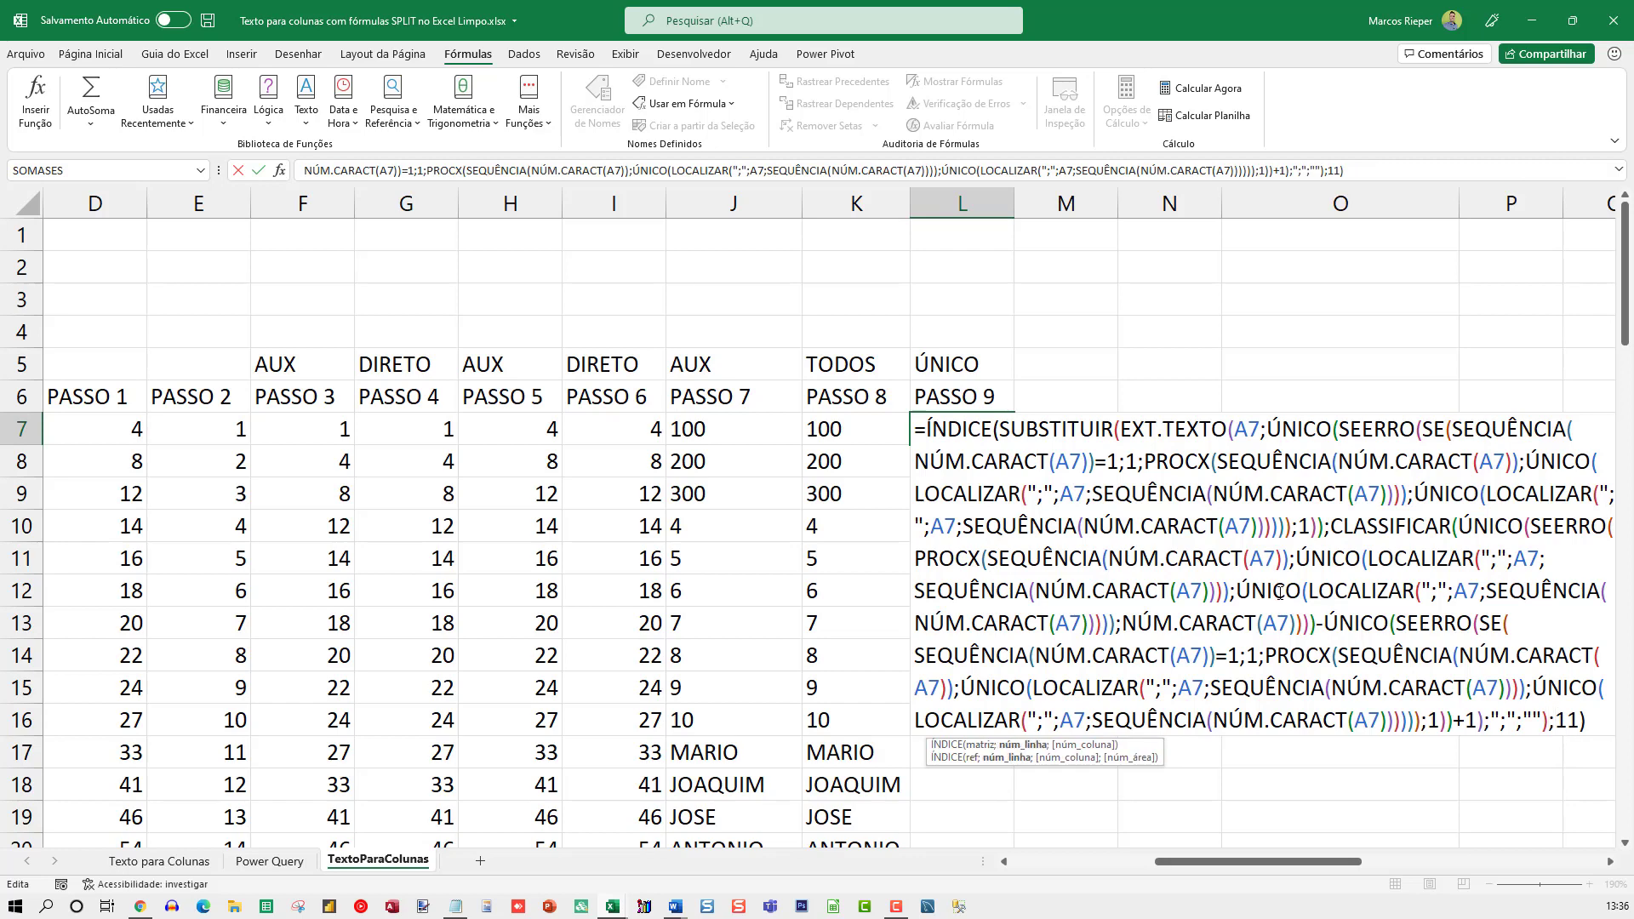
pyautogui.doubleClick(962, 428)
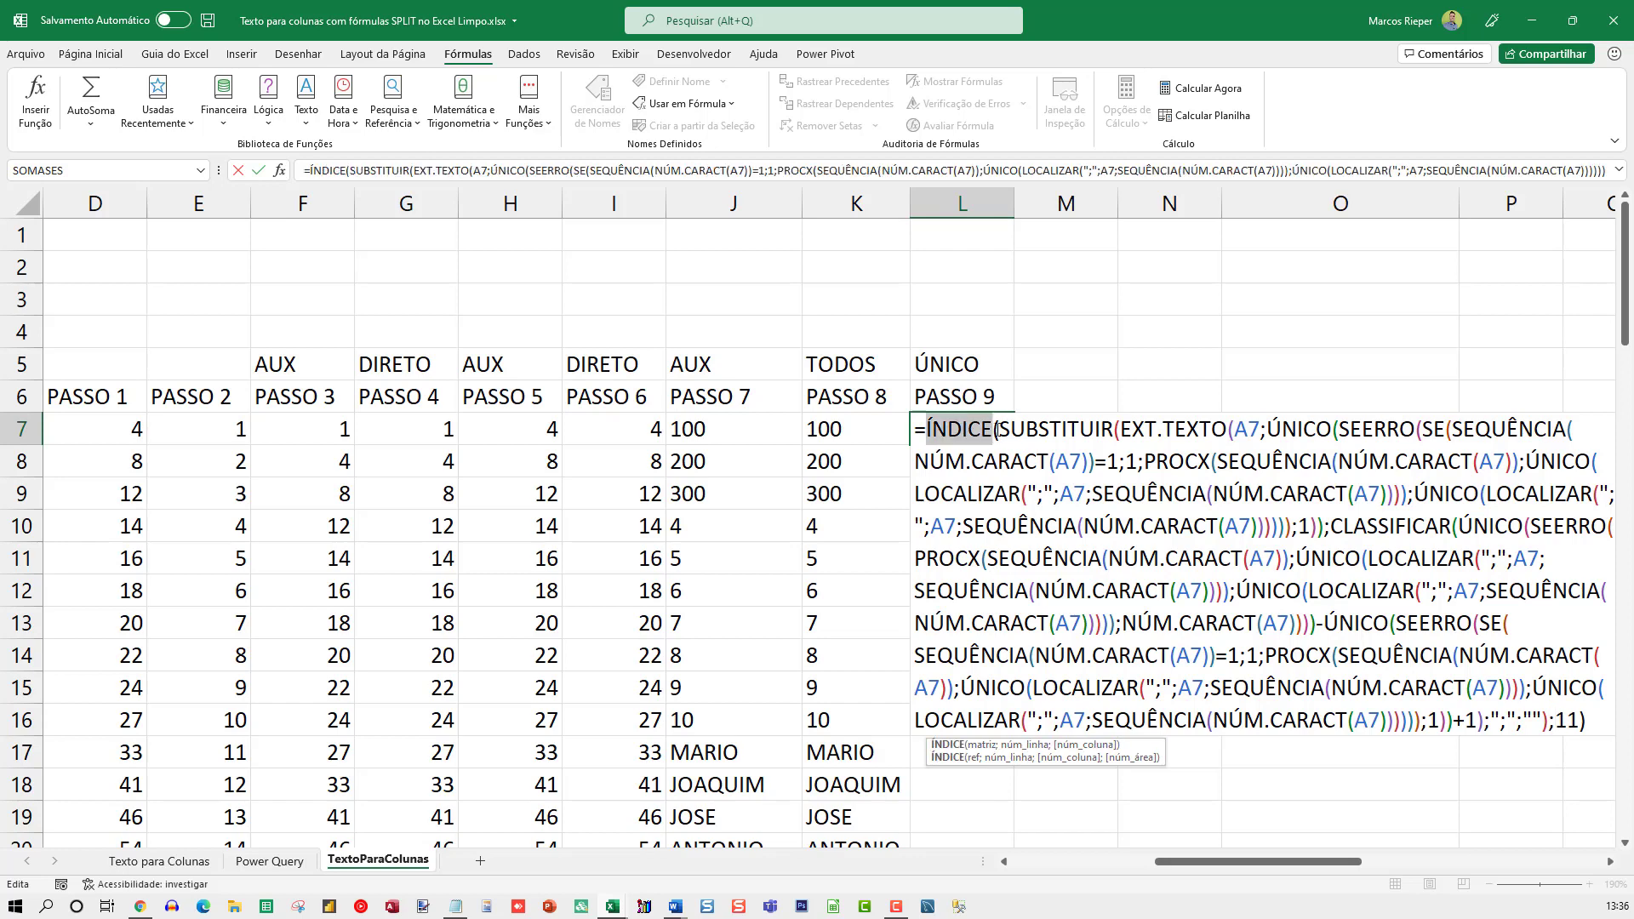
# Try row numbers 10, 11 and 12 one after another in L7's ÍNDICE formula
pyautogui.click(1563, 726)
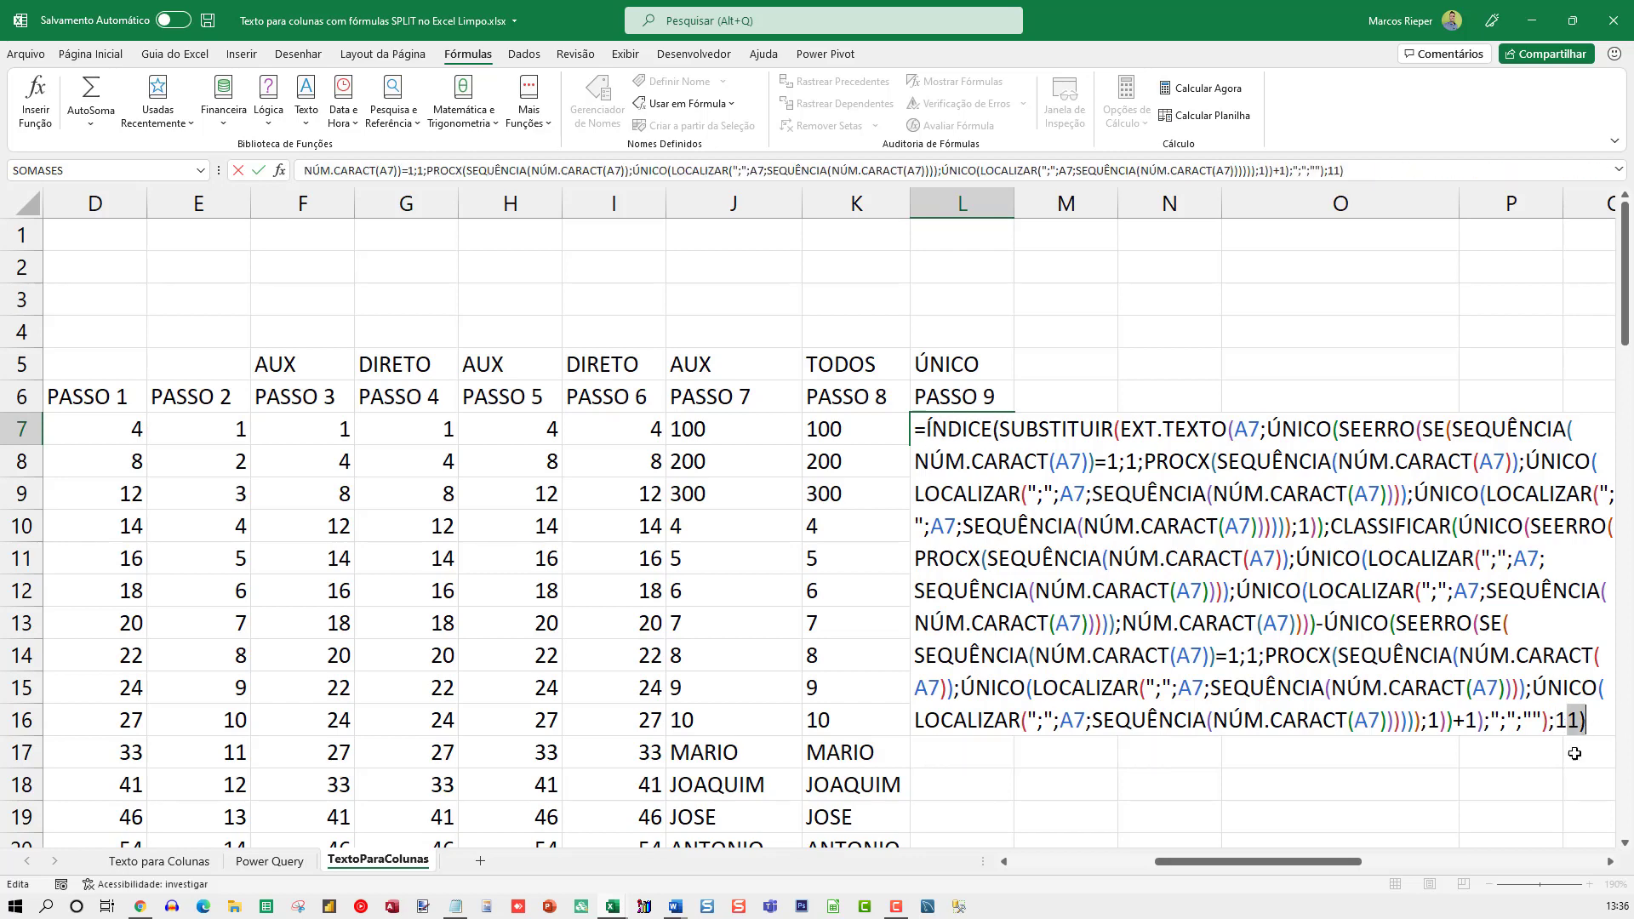
pyautogui.write('0')
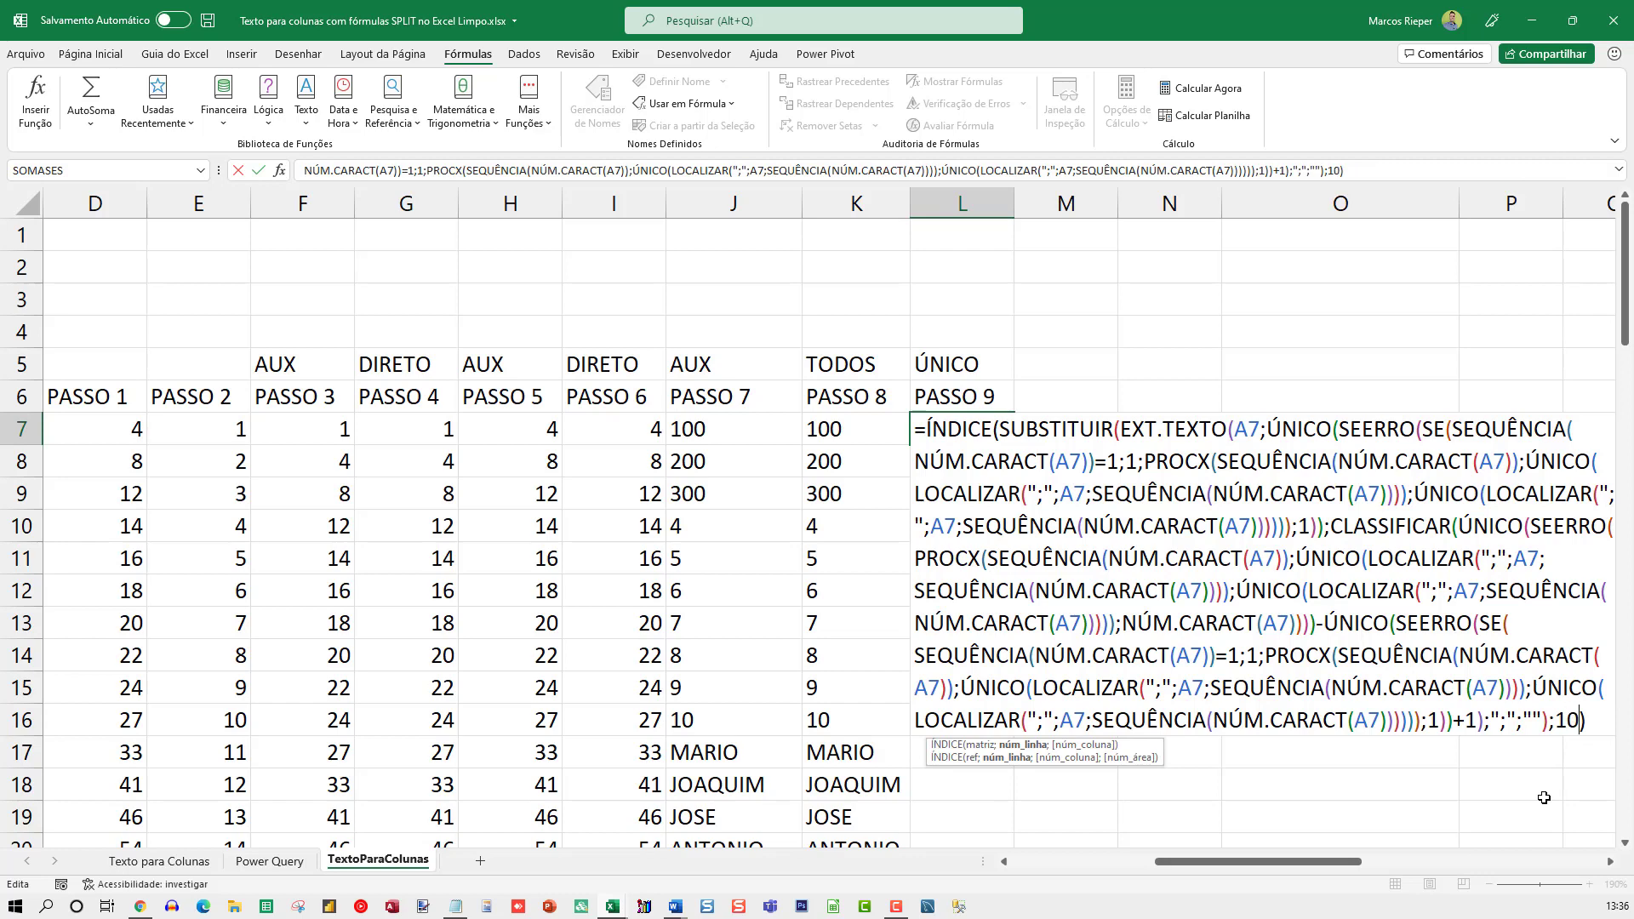
pyautogui.press('Return')
pyautogui.press('Up')
pyautogui.press('F2')
pyautogui.press('BackSpace')
pyautogui.write('1')
pyautogui.press('Return')
pyautogui.press('Up')
pyautogui.press('F2')
pyautogui.press('BackSpace')
pyautogui.write('2')
pyautogui.press('Return')
# Set the row number in L7's ÍNDICE formula to 13
pyautogui.press('Up')
pyautogui.press('F2')
pyautogui.press('Left')
pyautogui.hotkey('shift', 'Left')
pyautogui.write('3')
pyautogui.press('Return')
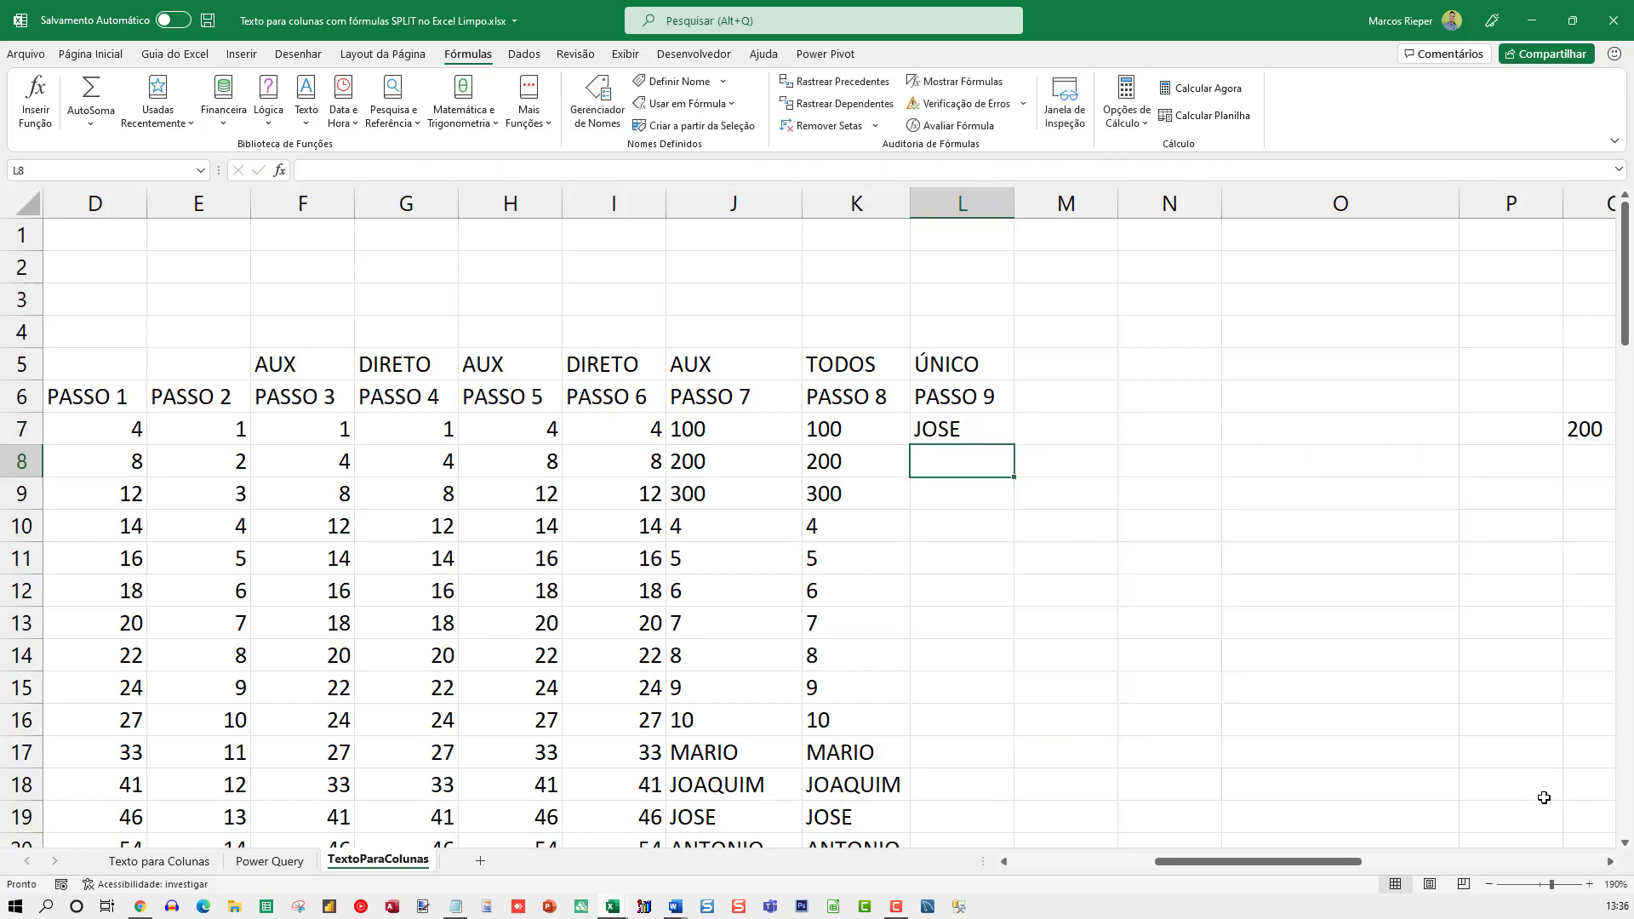
pyautogui.press('Up')
pyautogui.press('Left')
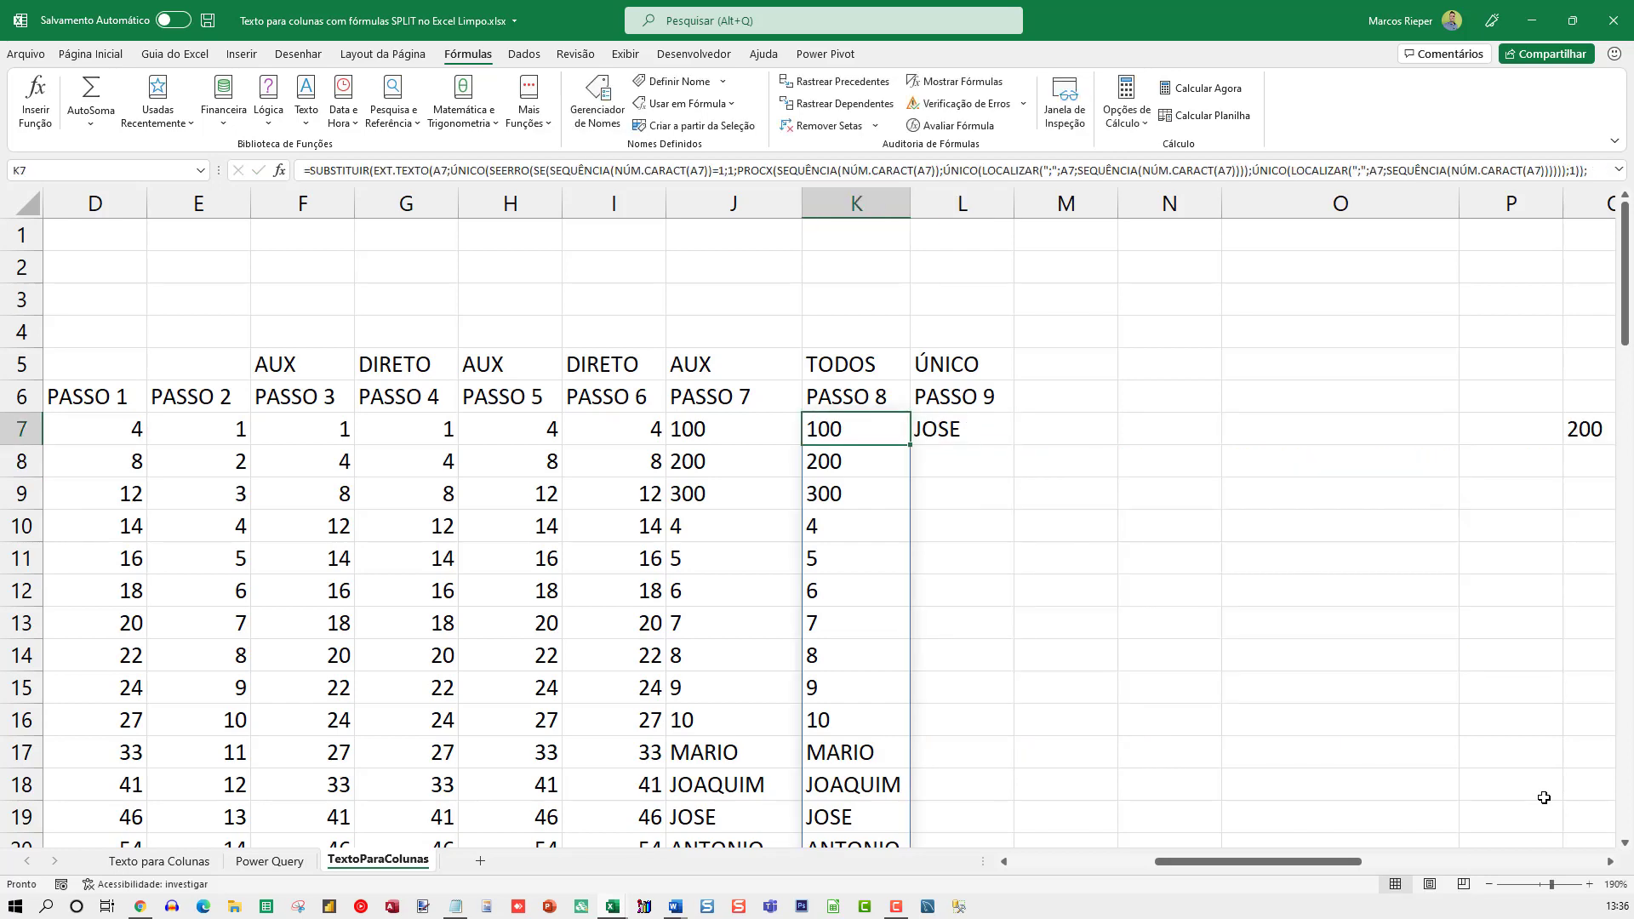
pyautogui.press('Right')
pyautogui.press('Right')
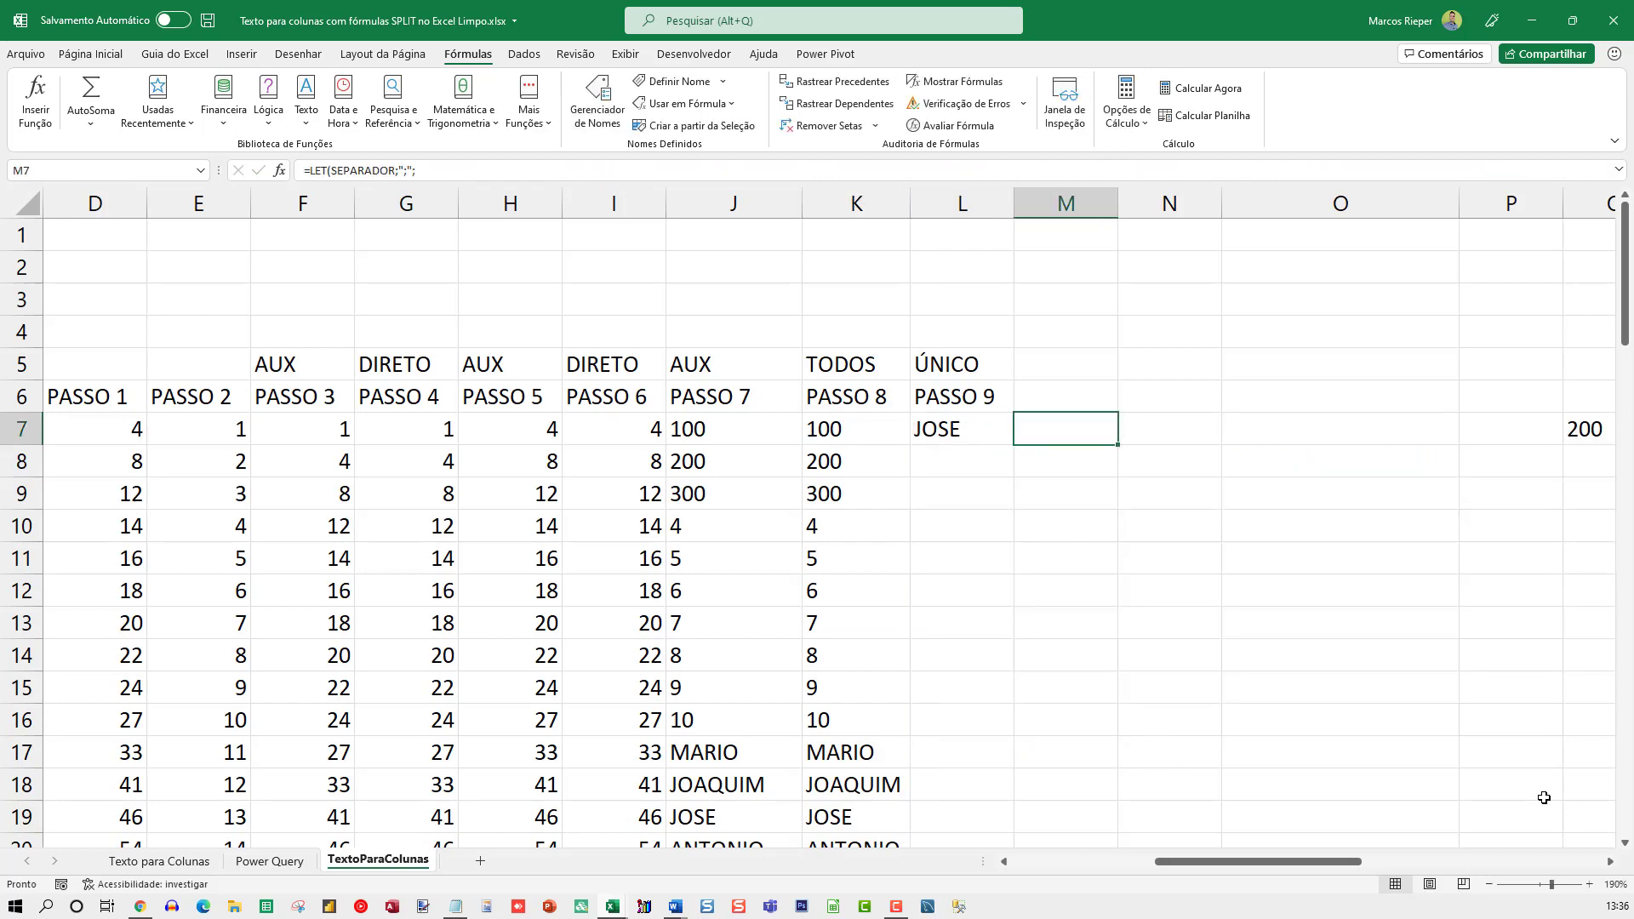
pyautogui.write('=')
pyautogui.press('Escape')
# Enter the trial formula =ÍNDICE(K7#;1;1) in L2 to pull one item from the PASSO 8 list
pyautogui.press('Up')
pyautogui.press('Left')
pyautogui.press('Up')
pyautogui.press('Up')
pyautogui.press('Up')
pyautogui.press('Up')
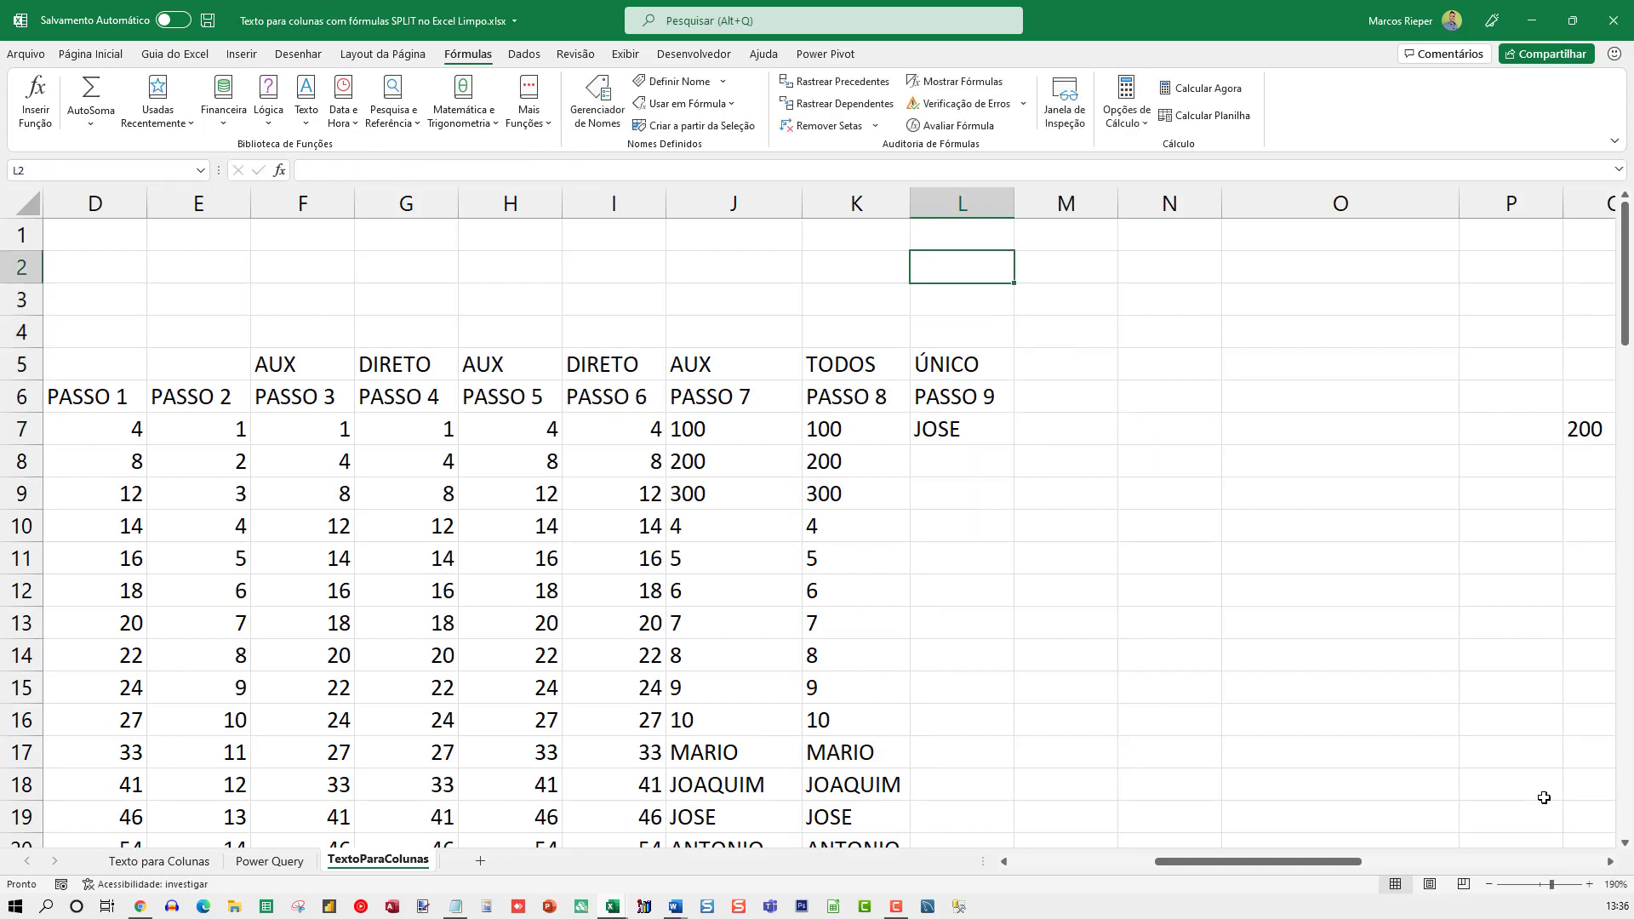
pyautogui.write('=índice(')
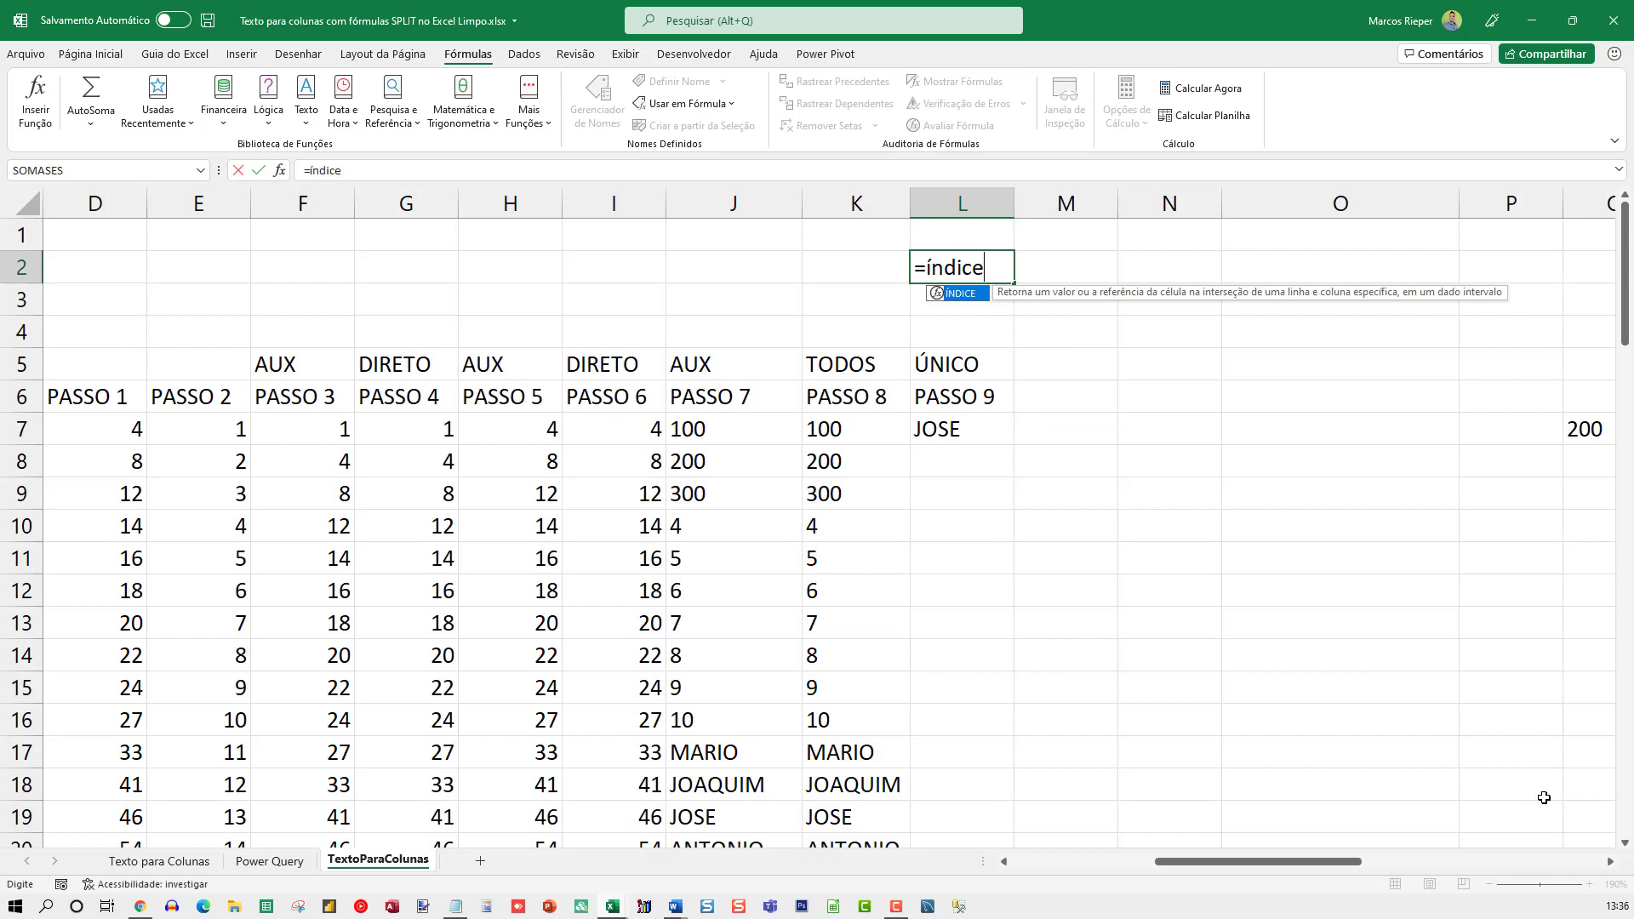
pyautogui.press('Down')
pyautogui.press('Down')
pyautogui.press('Down')
pyautogui.press('Down')
pyautogui.press('Down')
pyautogui.press('Left')
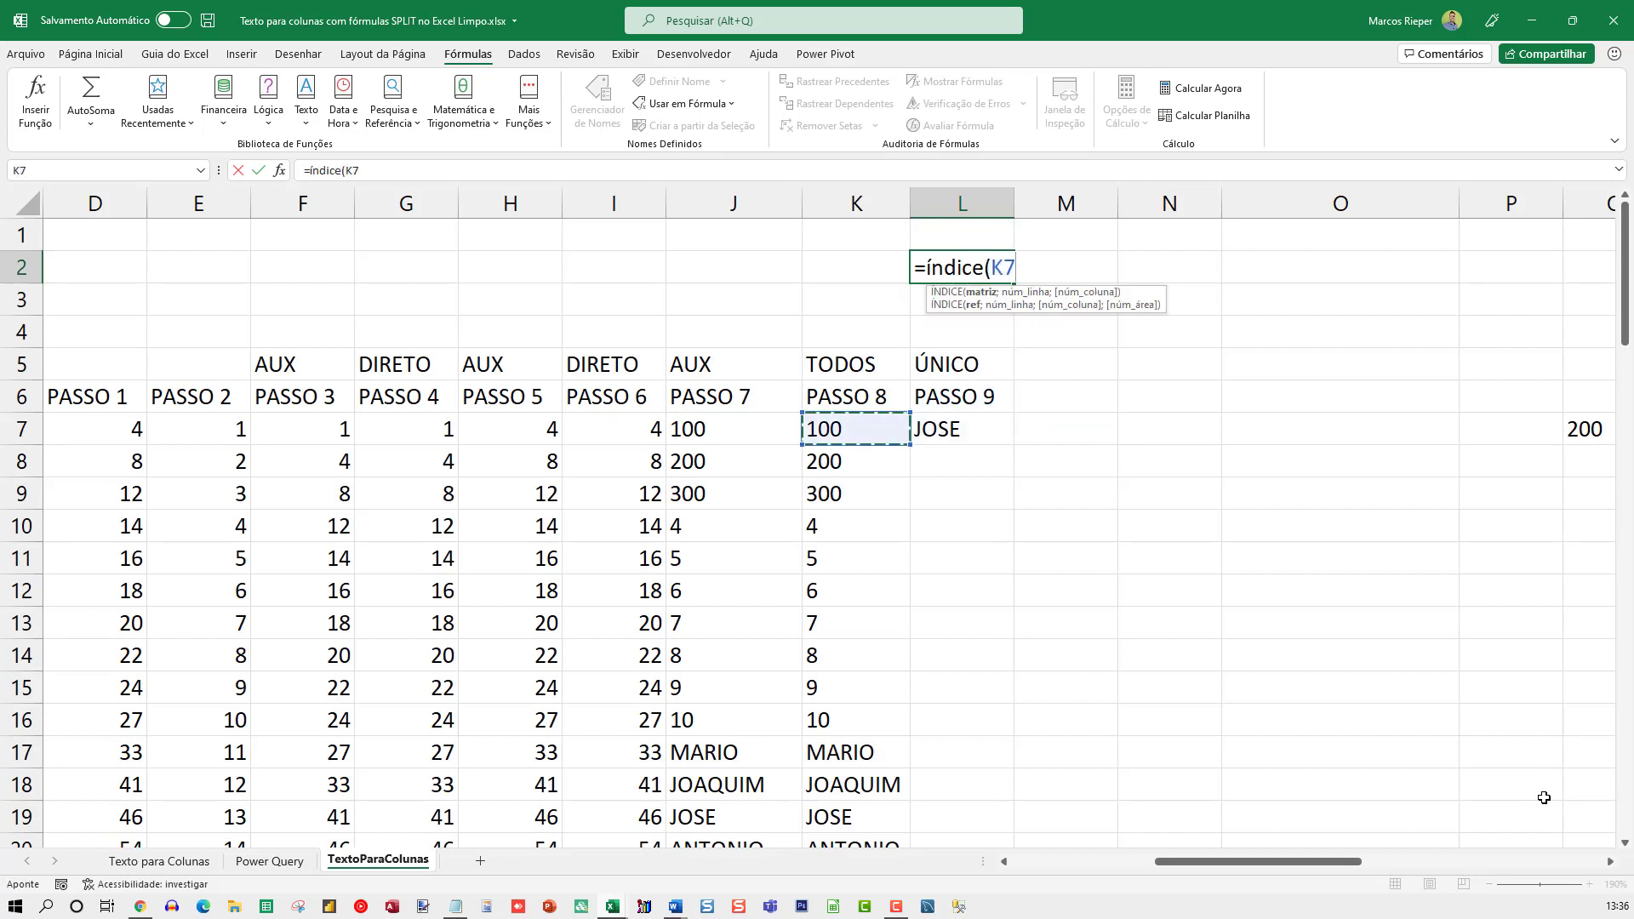
pyautogui.write('#;1')
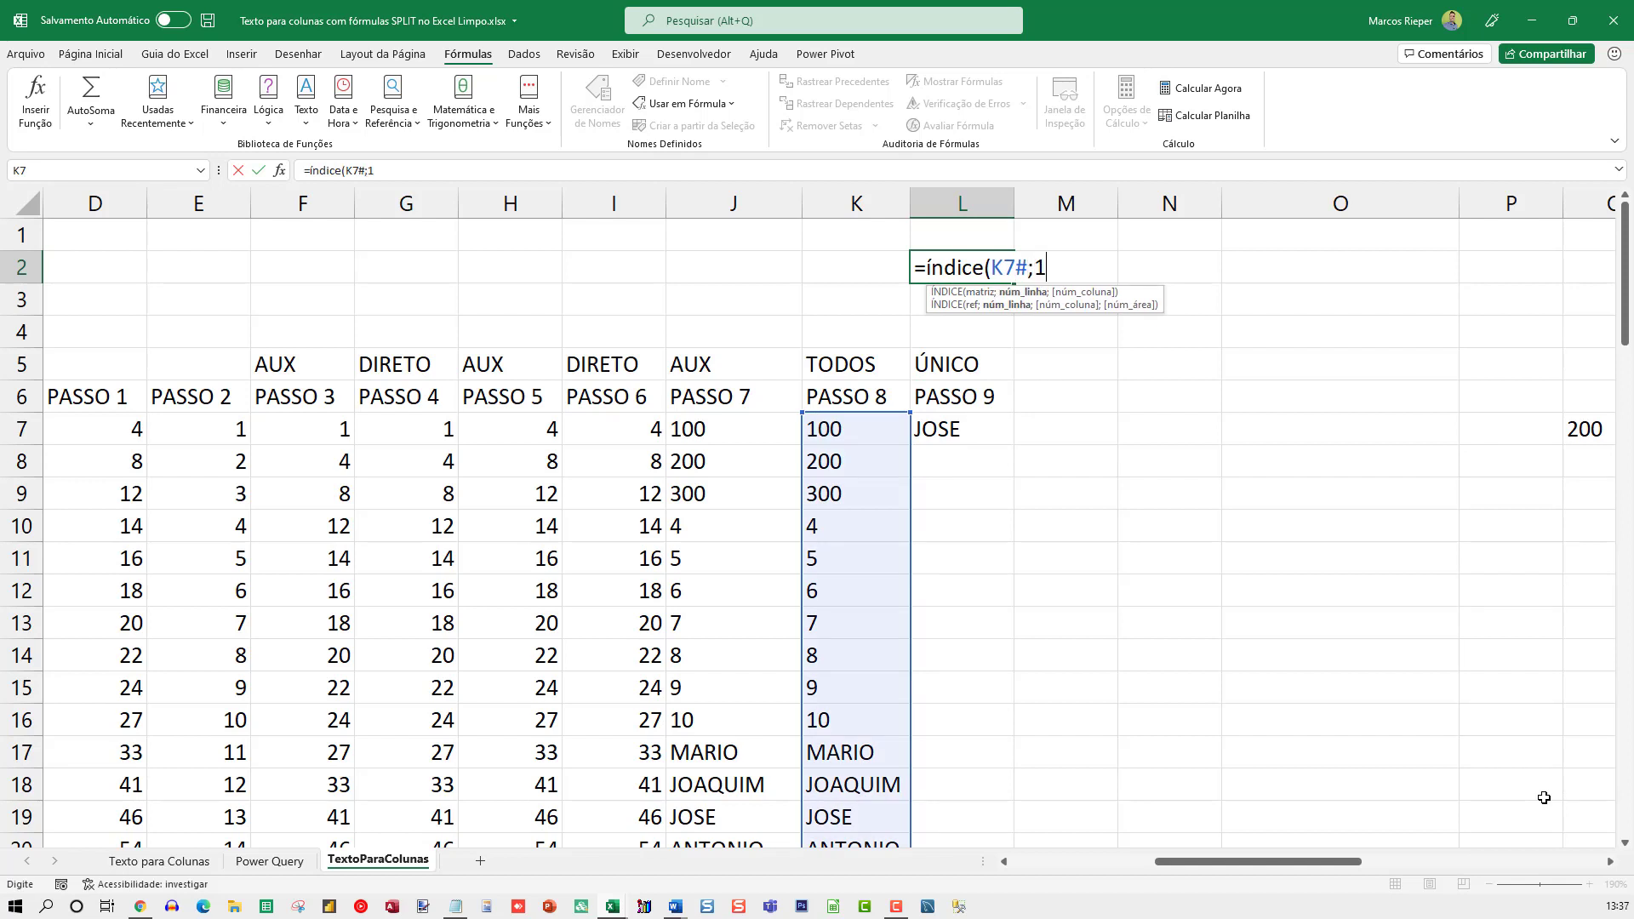
pyautogui.write(';1(')
pyautogui.press('BackSpace')
pyautogui.write(')')
pyautogui.press('Return')
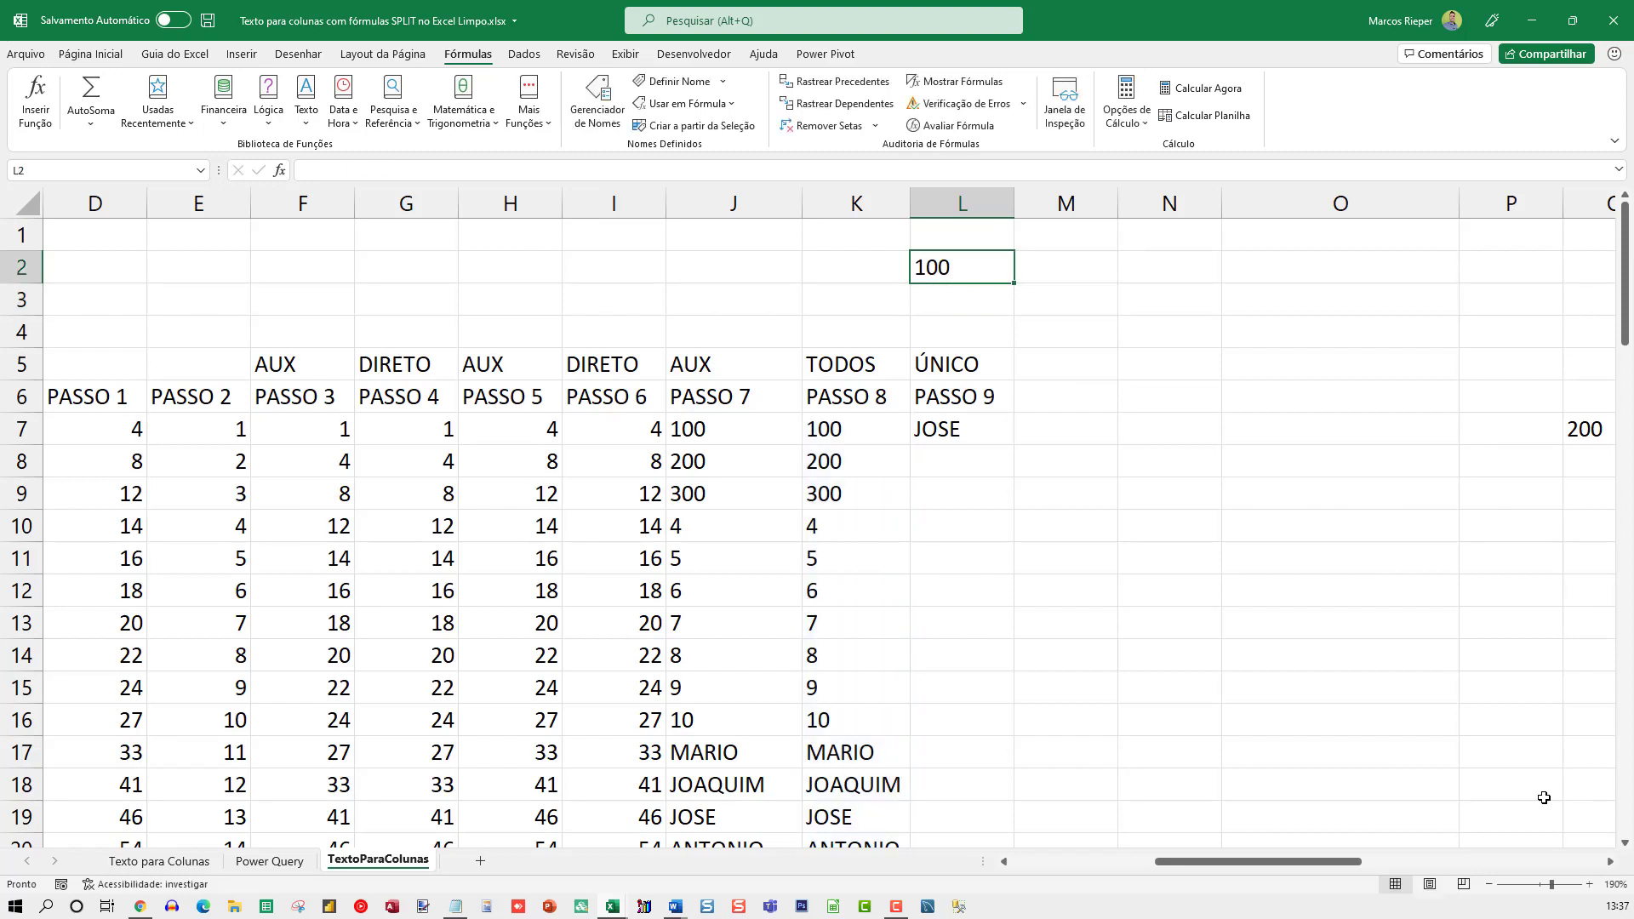
# Change the row argument of L2's ÍNDICE formula to 10 and after that to 11
pyautogui.press('Up')
pyautogui.press('F2')
pyautogui.press('Left')
pyautogui.press('Left')
pyautogui.write('0')
pyautogui.press('Return')
pyautogui.press('Up')
pyautogui.press('F2')
pyautogui.press('Left')
pyautogui.press('Left')
pyautogui.press('Left')
pyautogui.press('Left')
pyautogui.hotkey('shift', 'Right')
pyautogui.write('1')
pyautogui.press('Return')
# Compare L2's short ÍNDICE formula with the full nested formula in L7, leaving L7 without changes
pyautogui.press('Up')
pyautogui.press('F2')
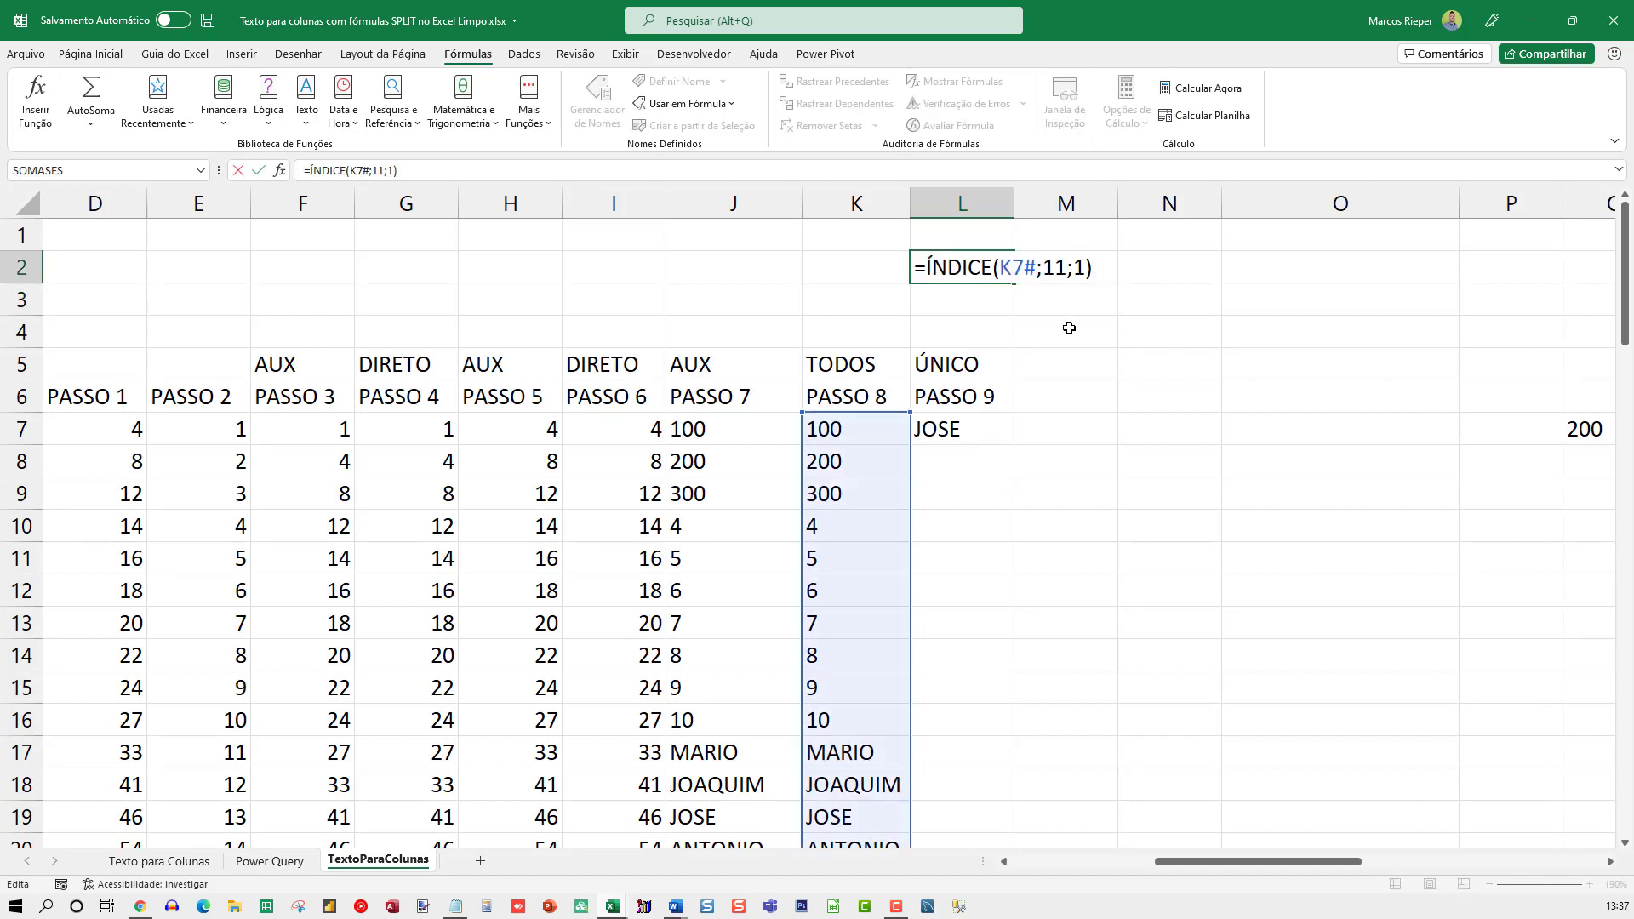
pyautogui.click(967, 427)
pyautogui.press('F2')
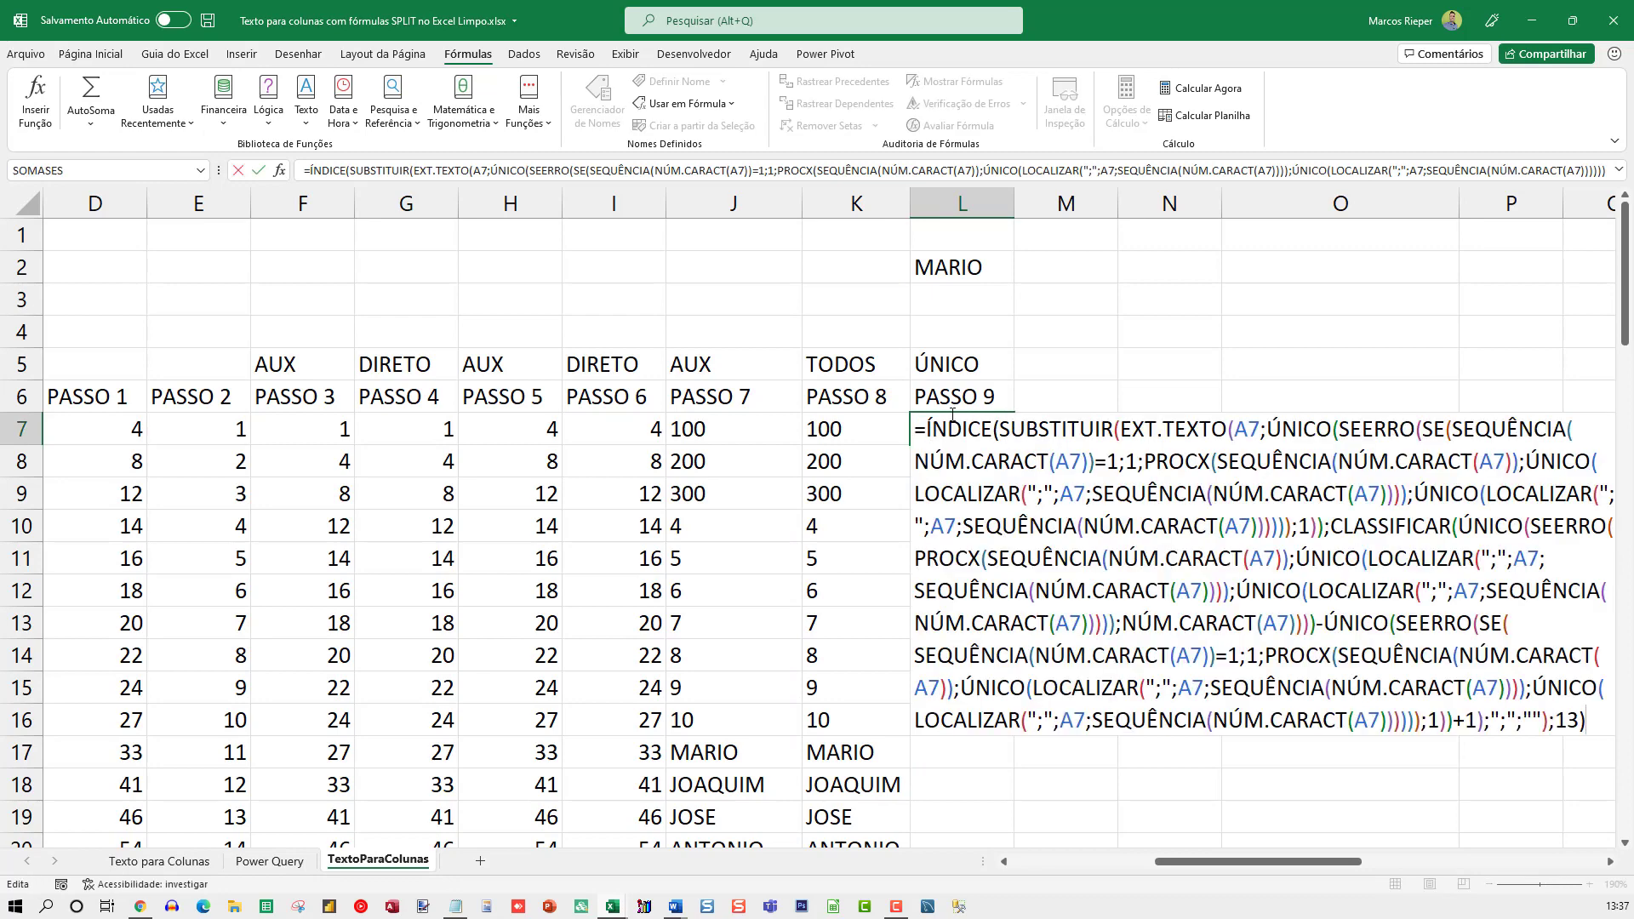
pyautogui.press('Escape')
# Replace the K7# reference in L2's ÍNDICE formula with the full SUBSTITUIR expression copied from K7
pyautogui.click(851, 432)
pyautogui.press('F2')
pyautogui.hotkey('ctrl', 'shift', 'Home')
pyautogui.hotkey('shift', 'Right')
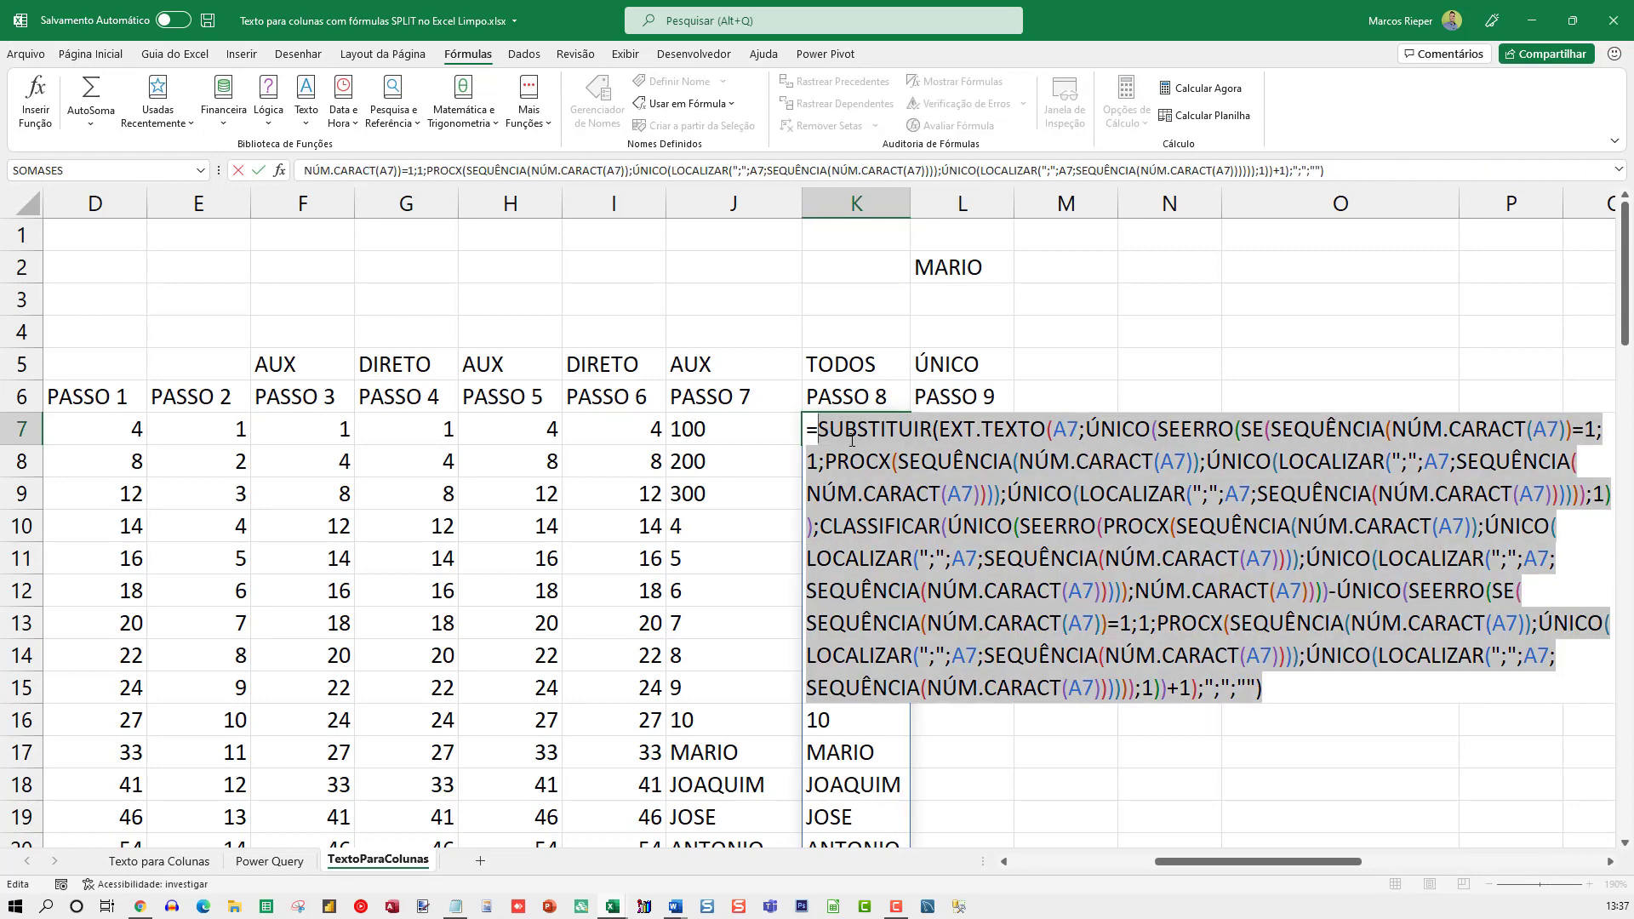
pyautogui.press('Escape')
pyautogui.click(946, 277)
pyautogui.press('F2')
pyautogui.doubleClick(1008, 270)
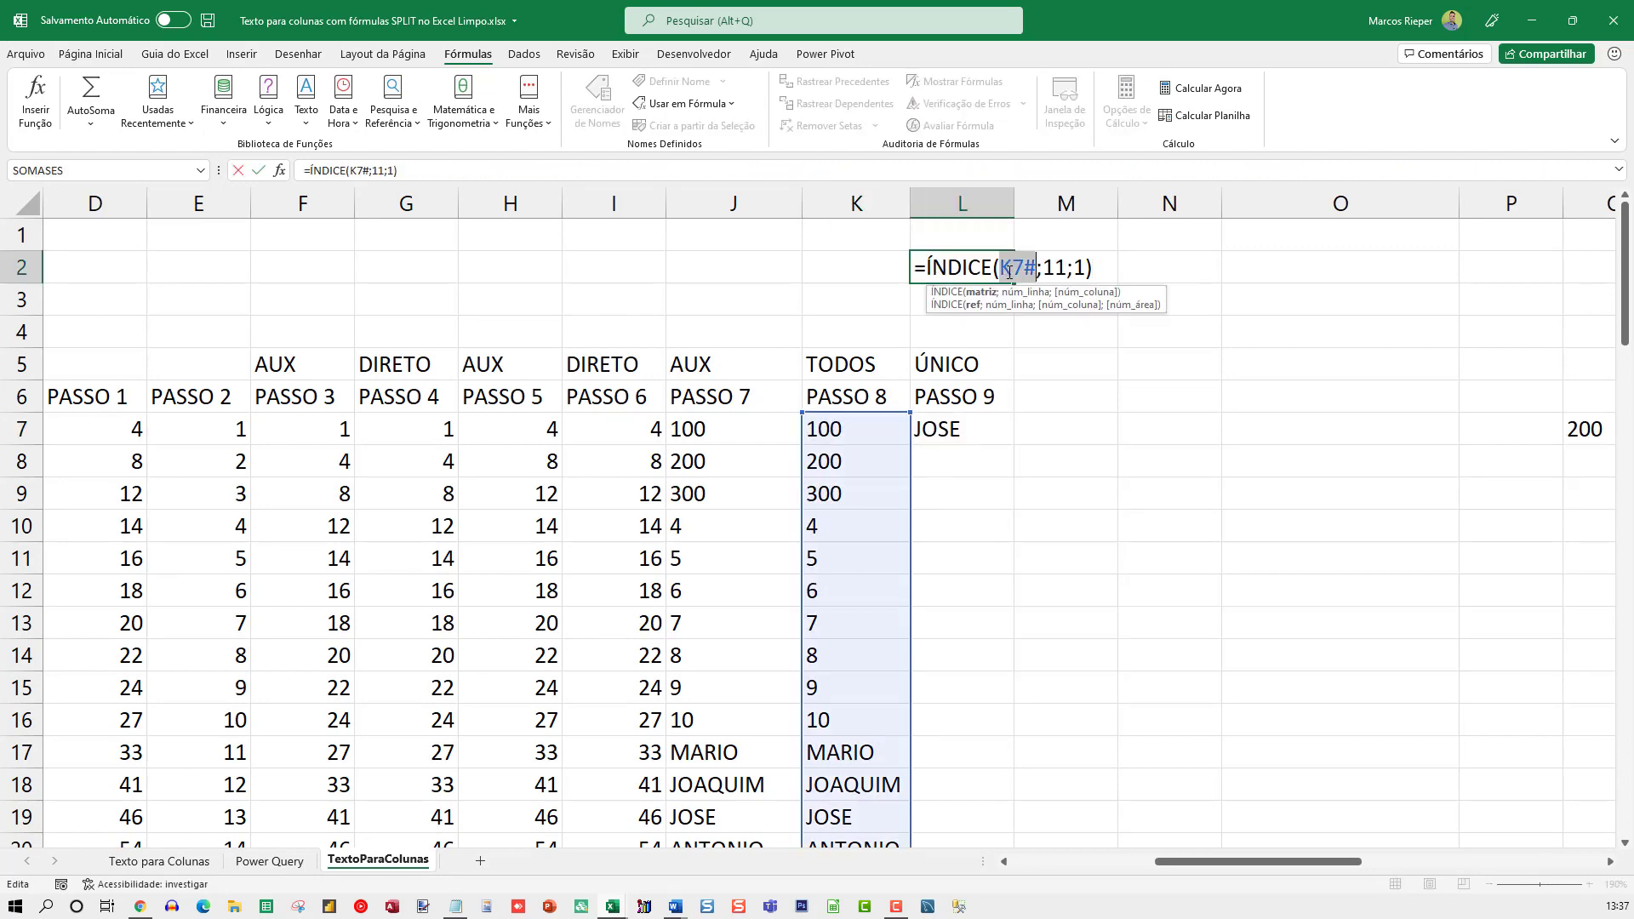
pyautogui.hotkey('ctrl', 'v')
pyautogui.press('Return')
# Set the row argument of L2's expanded ÍNDICE formula to 10, and clear the trial cell L2
pyautogui.press('Up')
pyautogui.press('F2')
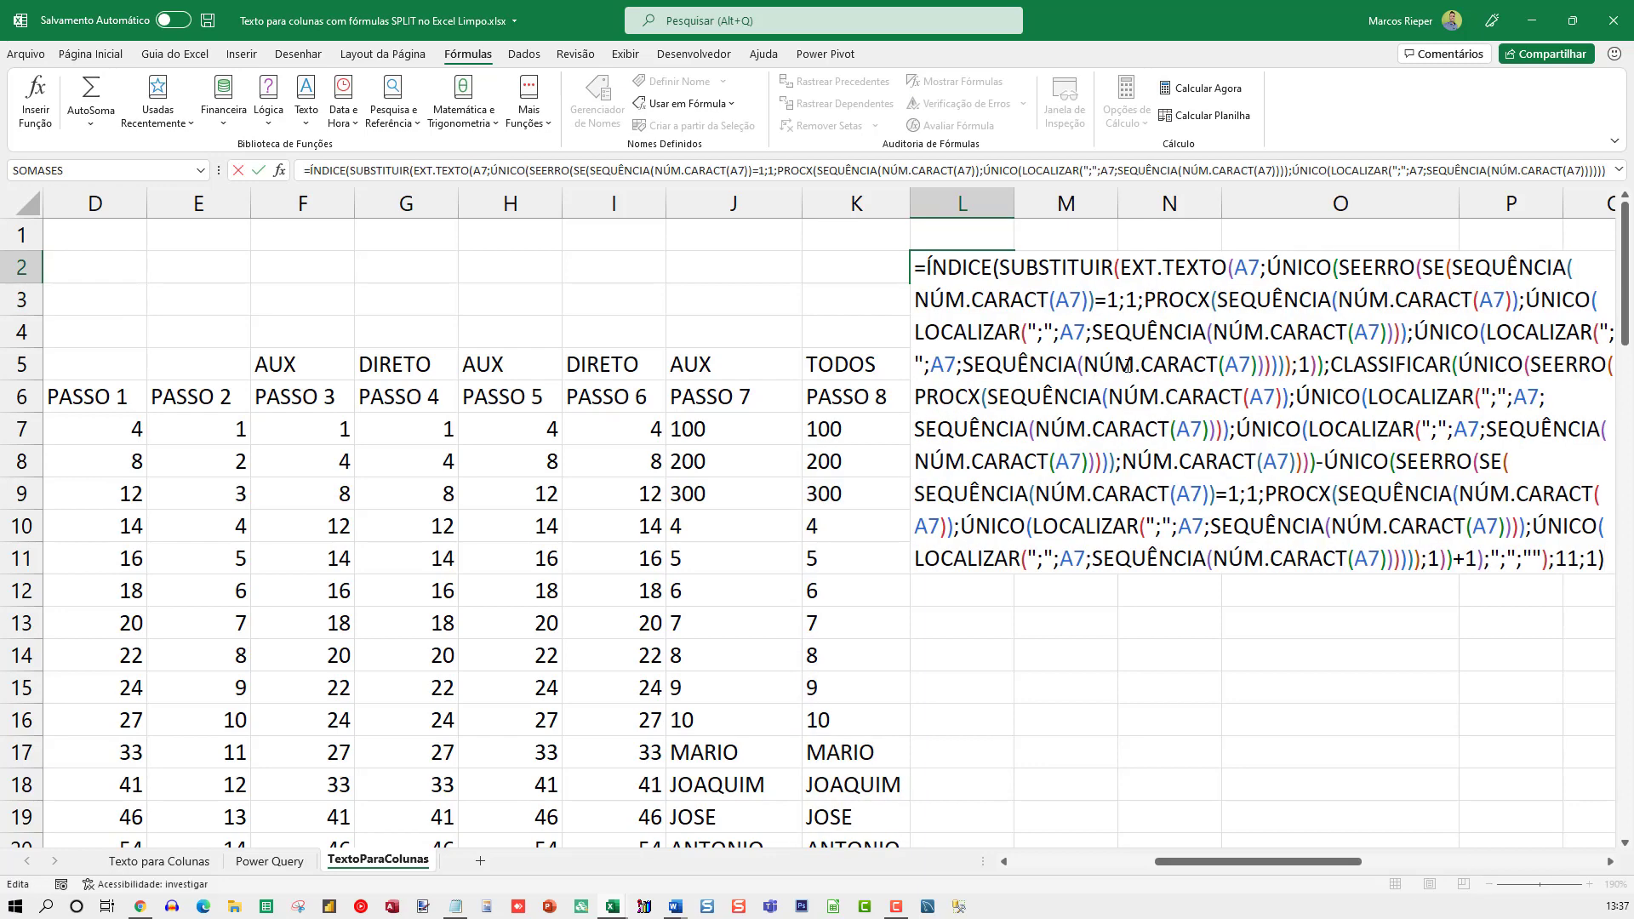
pyautogui.press('Left')
pyautogui.press('Left')
pyautogui.press('Left')
pyautogui.hotkey('shift', 'Left')
pyautogui.write('0')
pyautogui.press('Return')
pyautogui.press('Up')
pyautogui.click(944, 432)
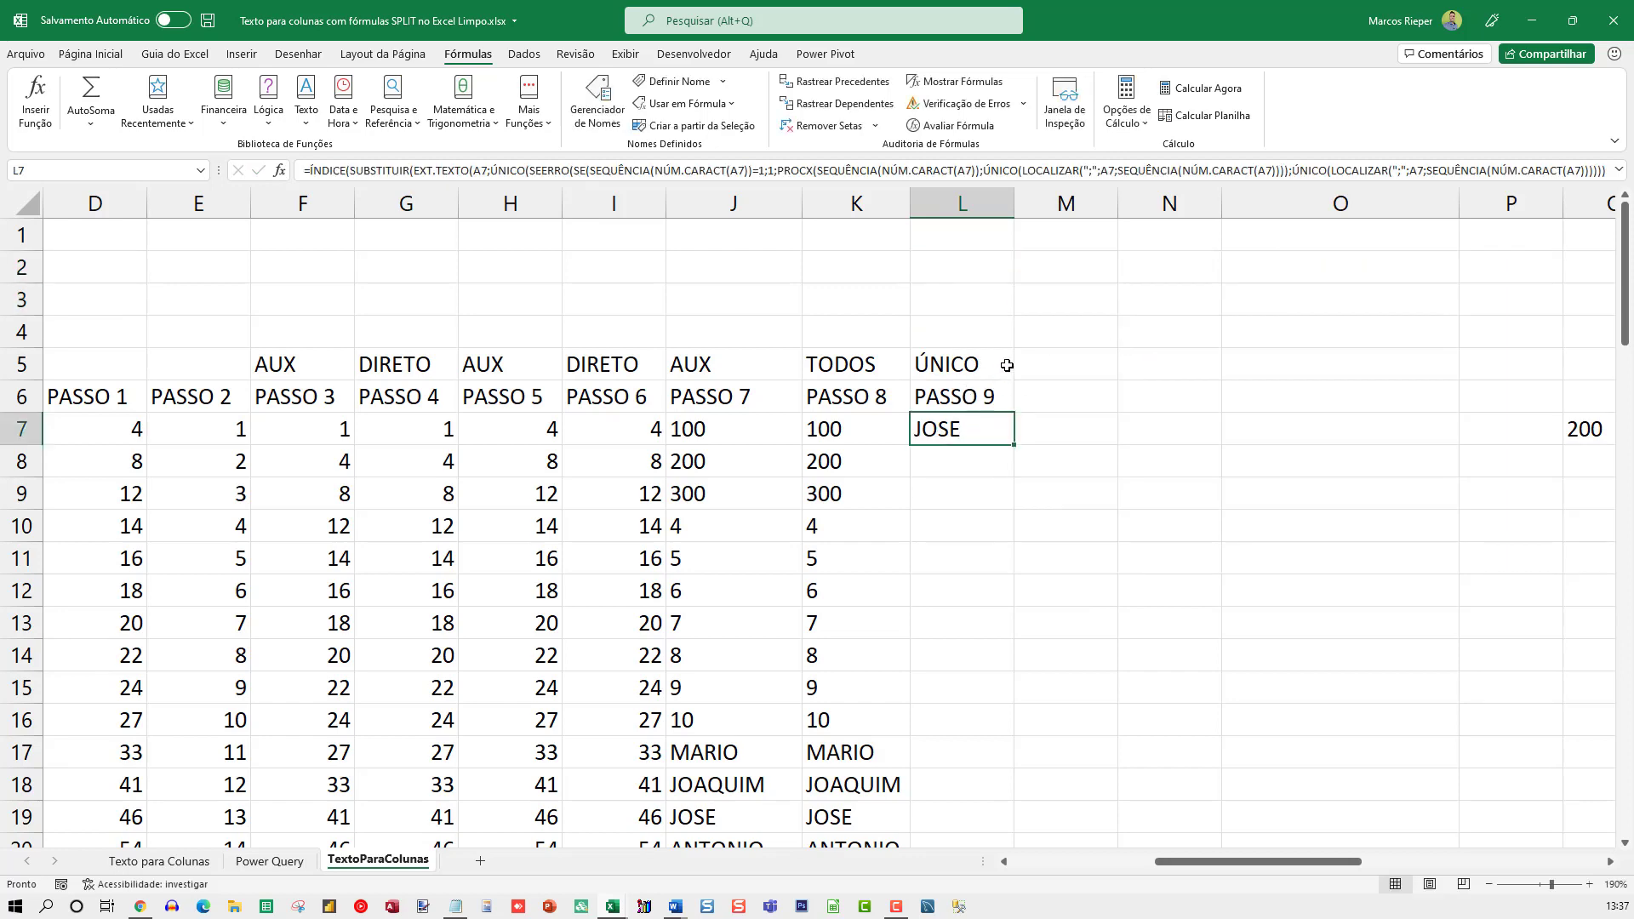
# Apply the Geral number format to column M to reveal the PASSO 10 LET result
pyautogui.press('F2')
pyautogui.click(1065, 204)
pyautogui.rightClick(1070, 205)
pyautogui.click(1140, 422)
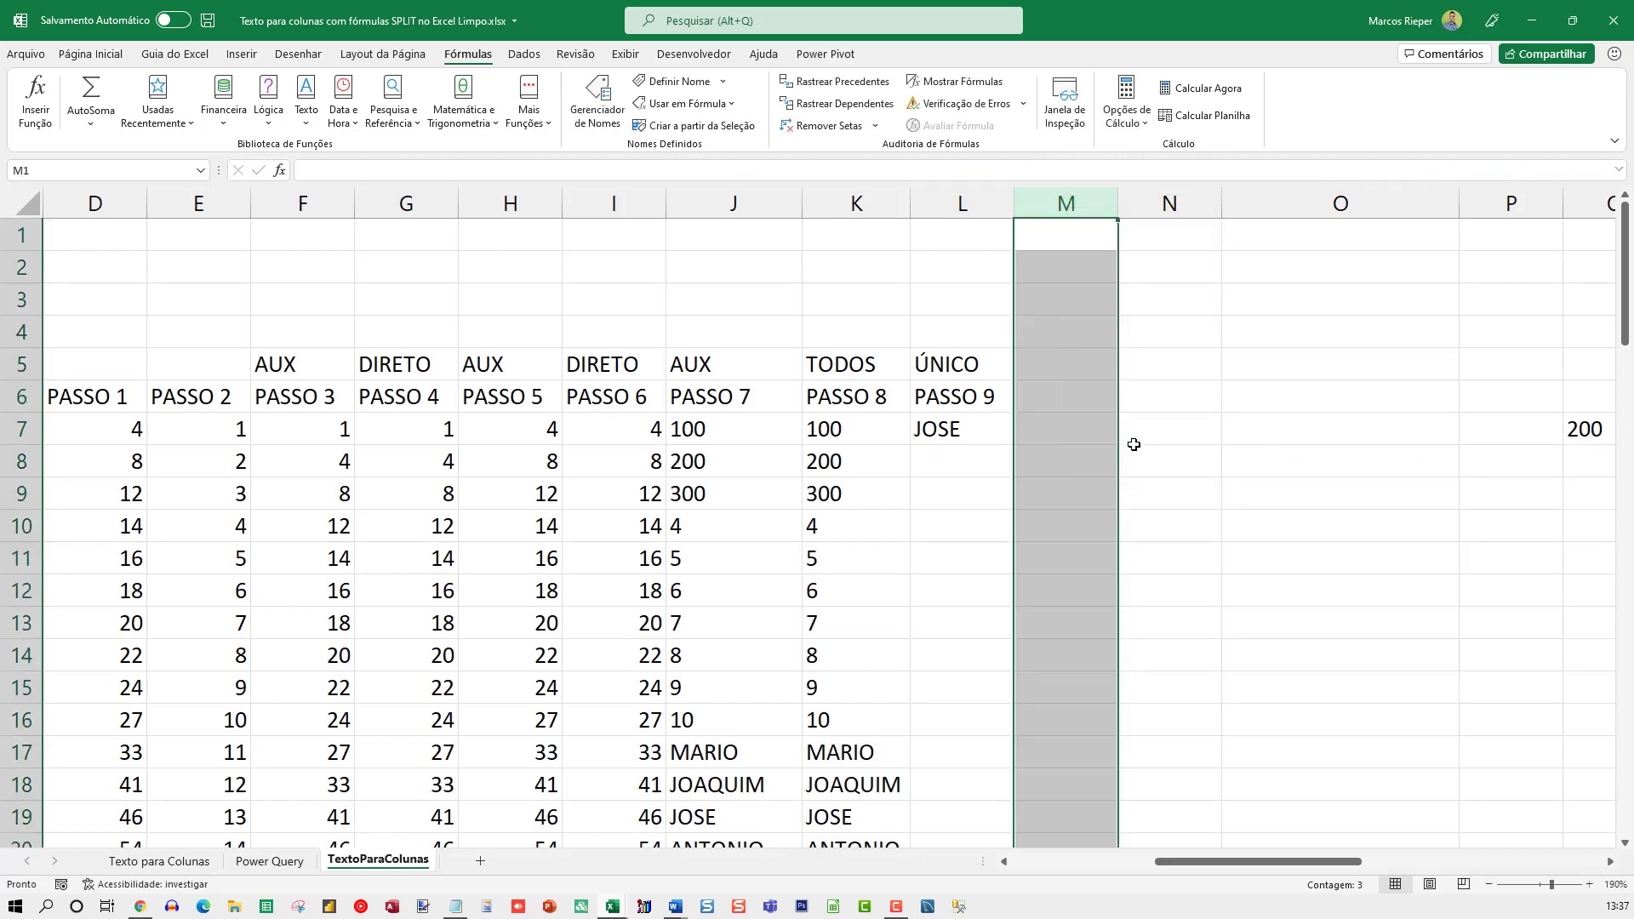
pyautogui.doubleClick(934, 283)
pyautogui.click(1052, 420)
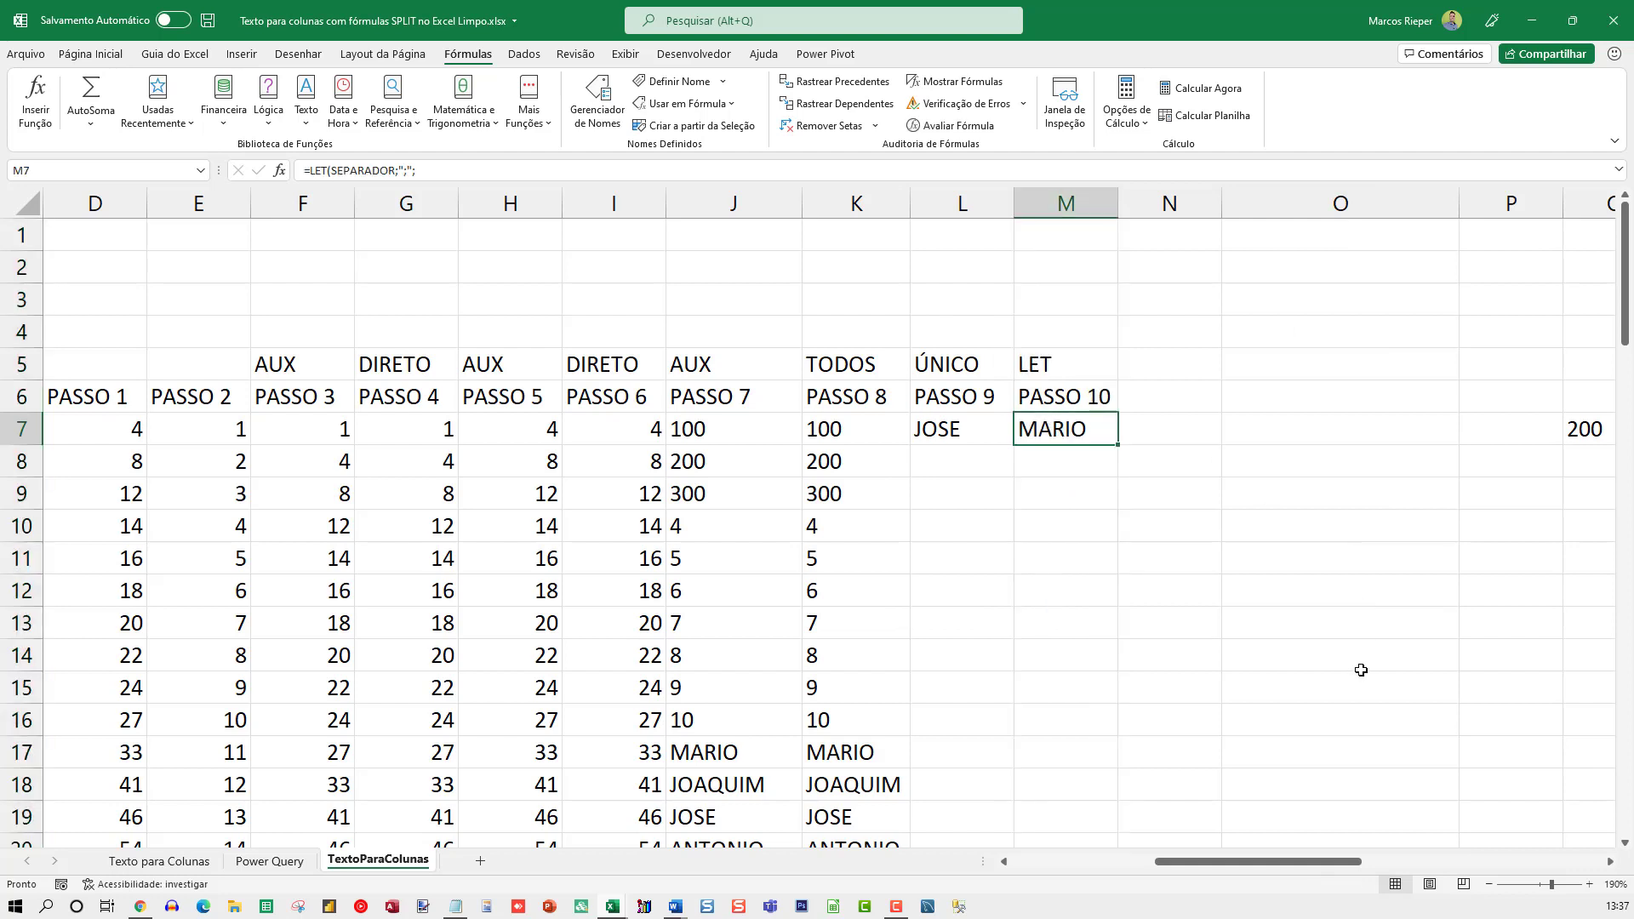
# Review L7's long ÍNDICE formula and its row argument 13, cancelling each edit
pyautogui.press('Right')
pyautogui.press('Right')
pyautogui.press('Right')
pyautogui.press('Right')
pyautogui.press('Right')
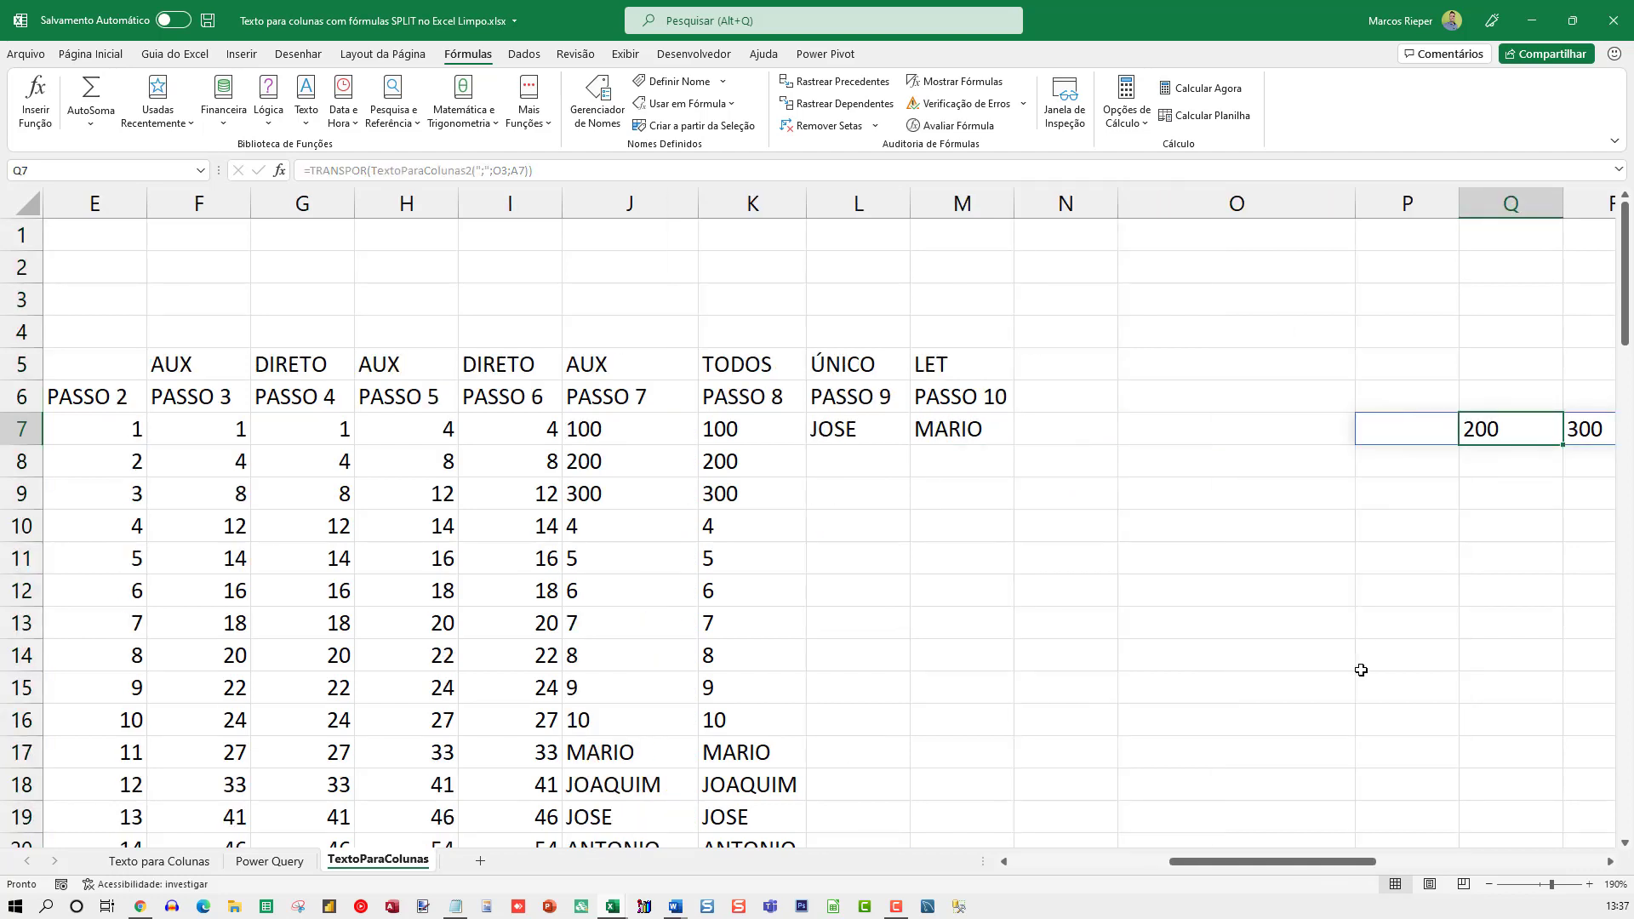
pyautogui.press('Left')
pyautogui.press('Left')
pyautogui.press('Left')
pyautogui.press('Left')
pyautogui.press('Left')
pyautogui.press('Left')
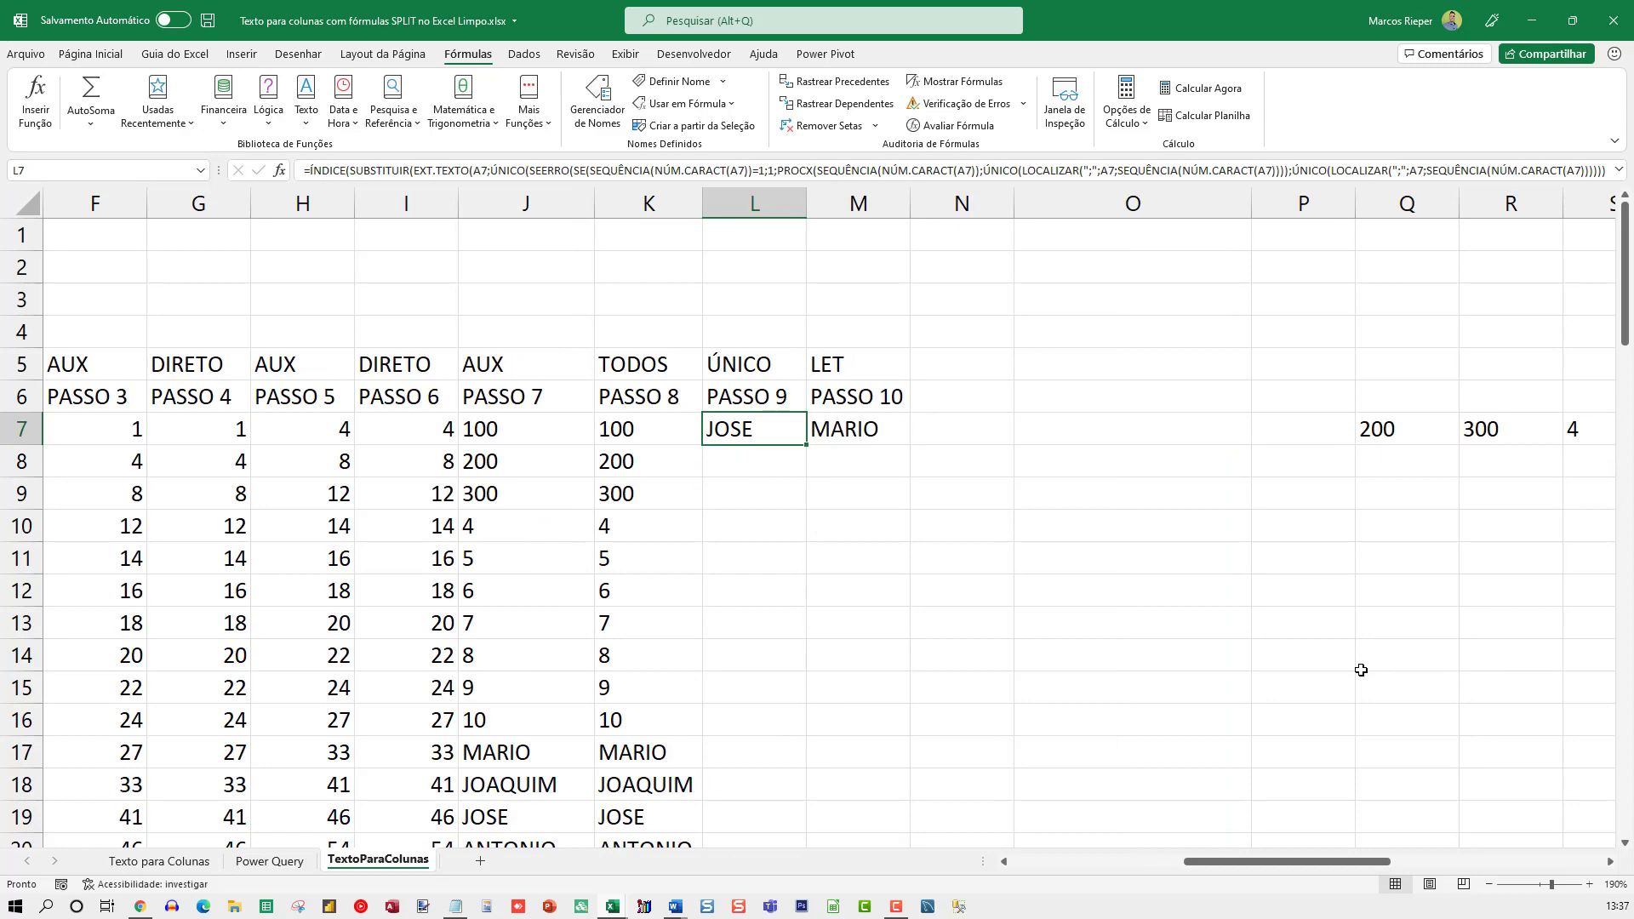
pyautogui.press('F2')
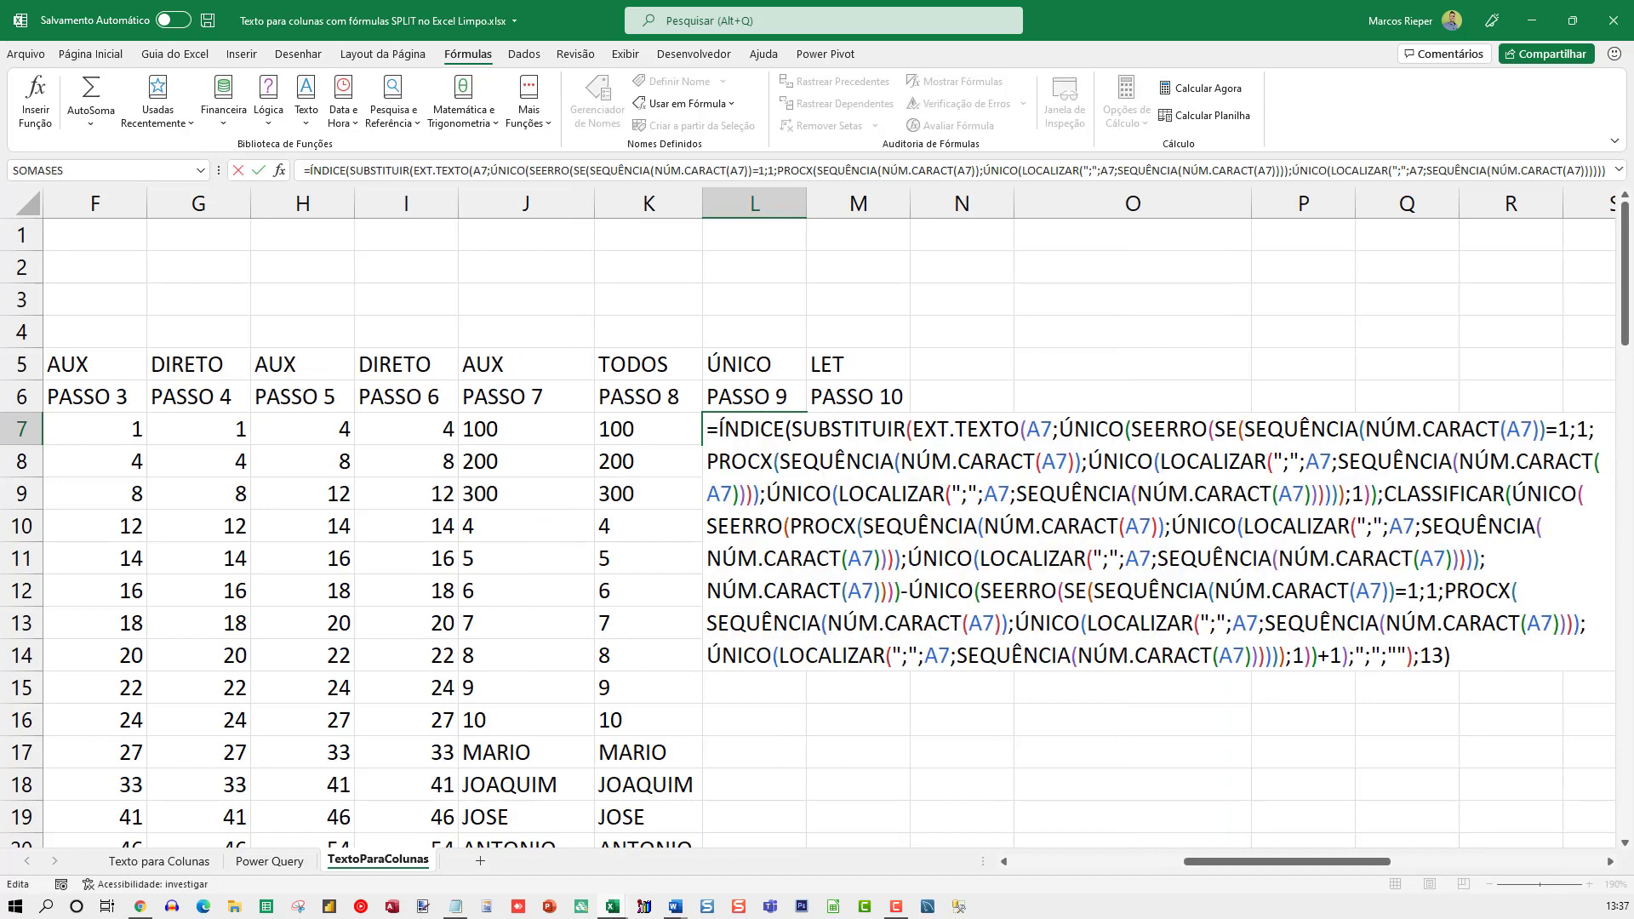
pyautogui.doubleClick(1431, 656)
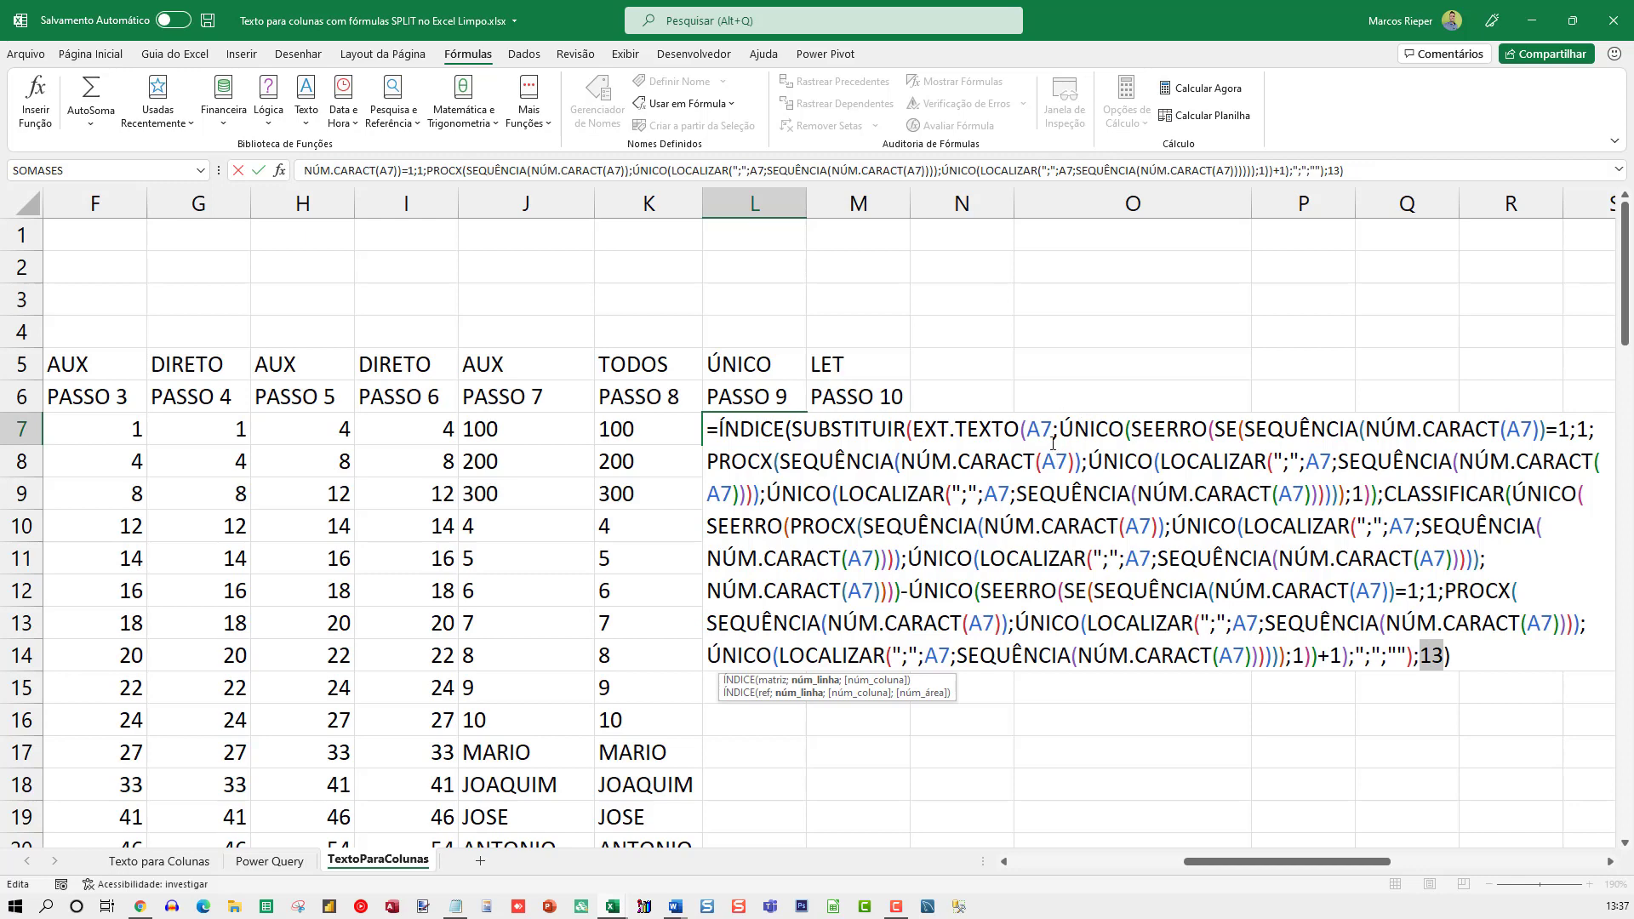
pyautogui.press('Escape')
pyautogui.press('F2')
pyautogui.press('Escape')
pyautogui.press('F2')
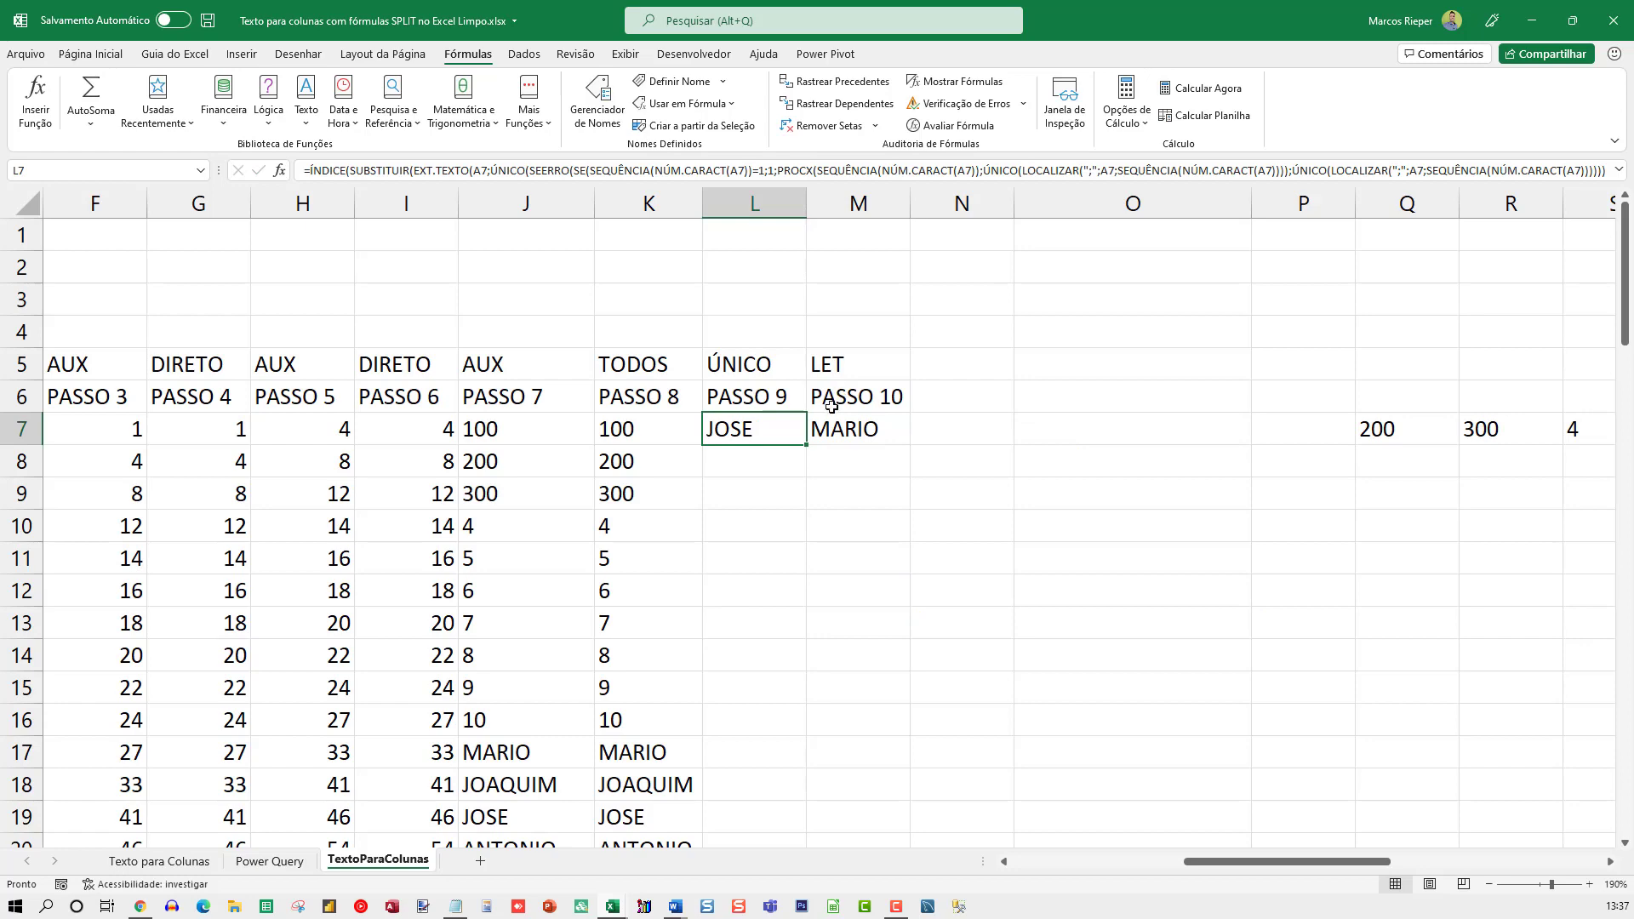
# Compare M7's LET formula with the long nested ÍNDICE formula in L7
pyautogui.click(835, 428)
pyautogui.write('=LET(SEPARADOR;";"; REGISTRO;11; CEL;A7; SEQ;SEQUÊNCIA(NÚM.CARACT(CEL)); POS;ÚNICO(LOCALIZAR(SEPARADOR;CEL;SEQ)); COMP;PROCX(SEQ;POS;POS); INICIAL;ÚNICO(SEERRO(SE(SEQ=1;1;COMP);1)); FINAL;CLASSIFICAR(ÚNICO(SEERRO(COMP;NÚM.CARACT(CEL))));')
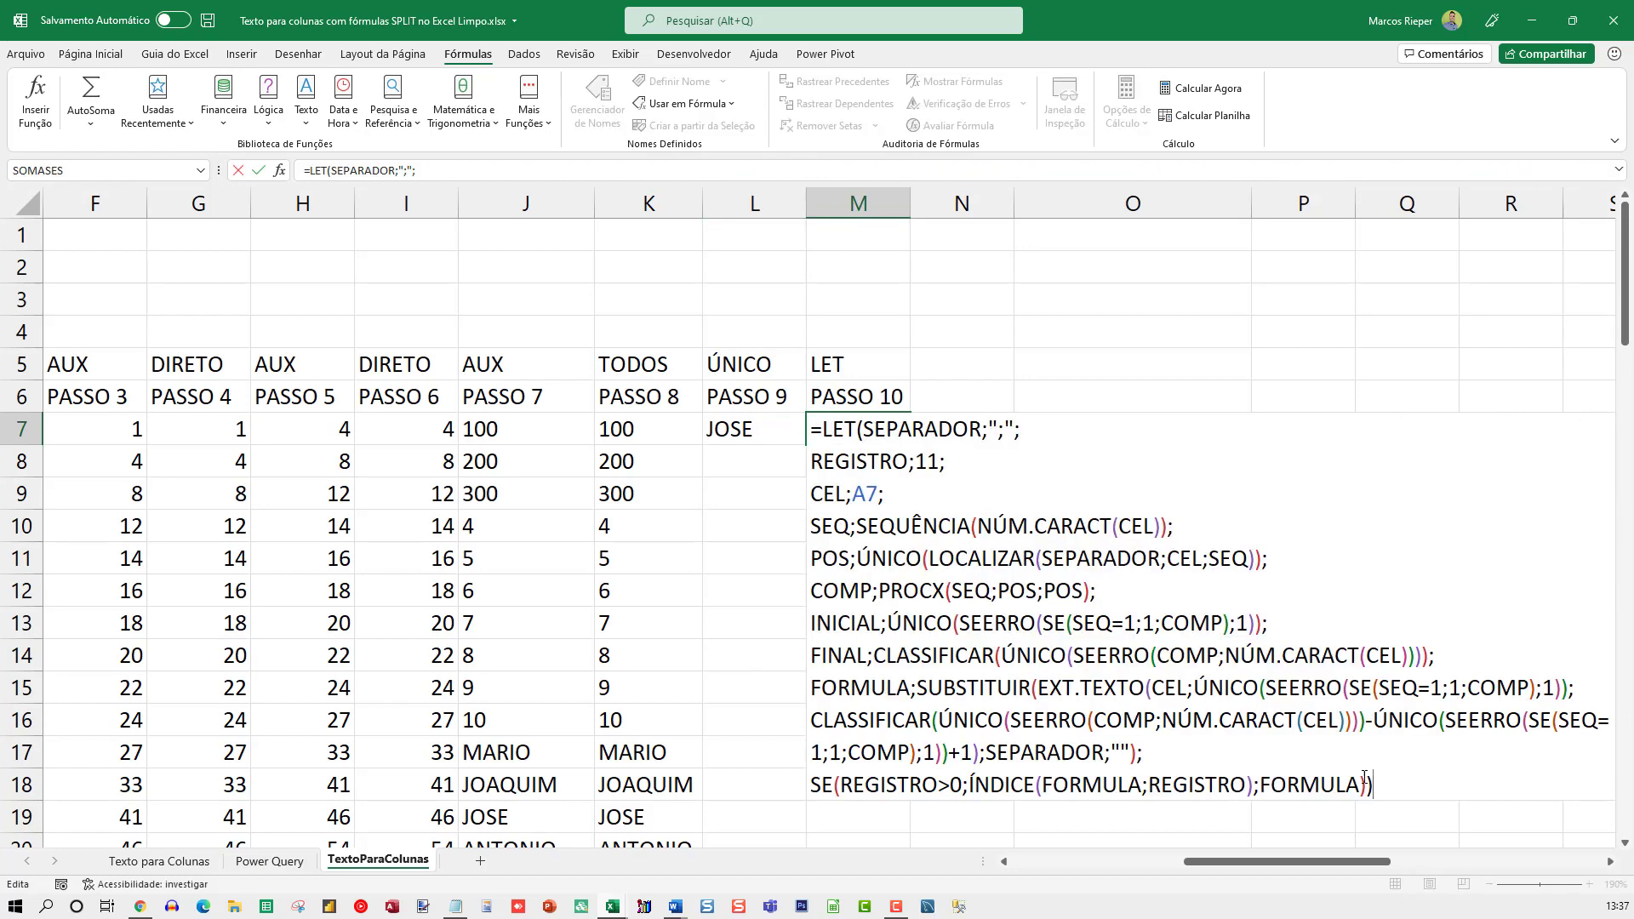
pyautogui.click(1611, 862)
pyautogui.click(1611, 862)
pyautogui.click(1611, 862)
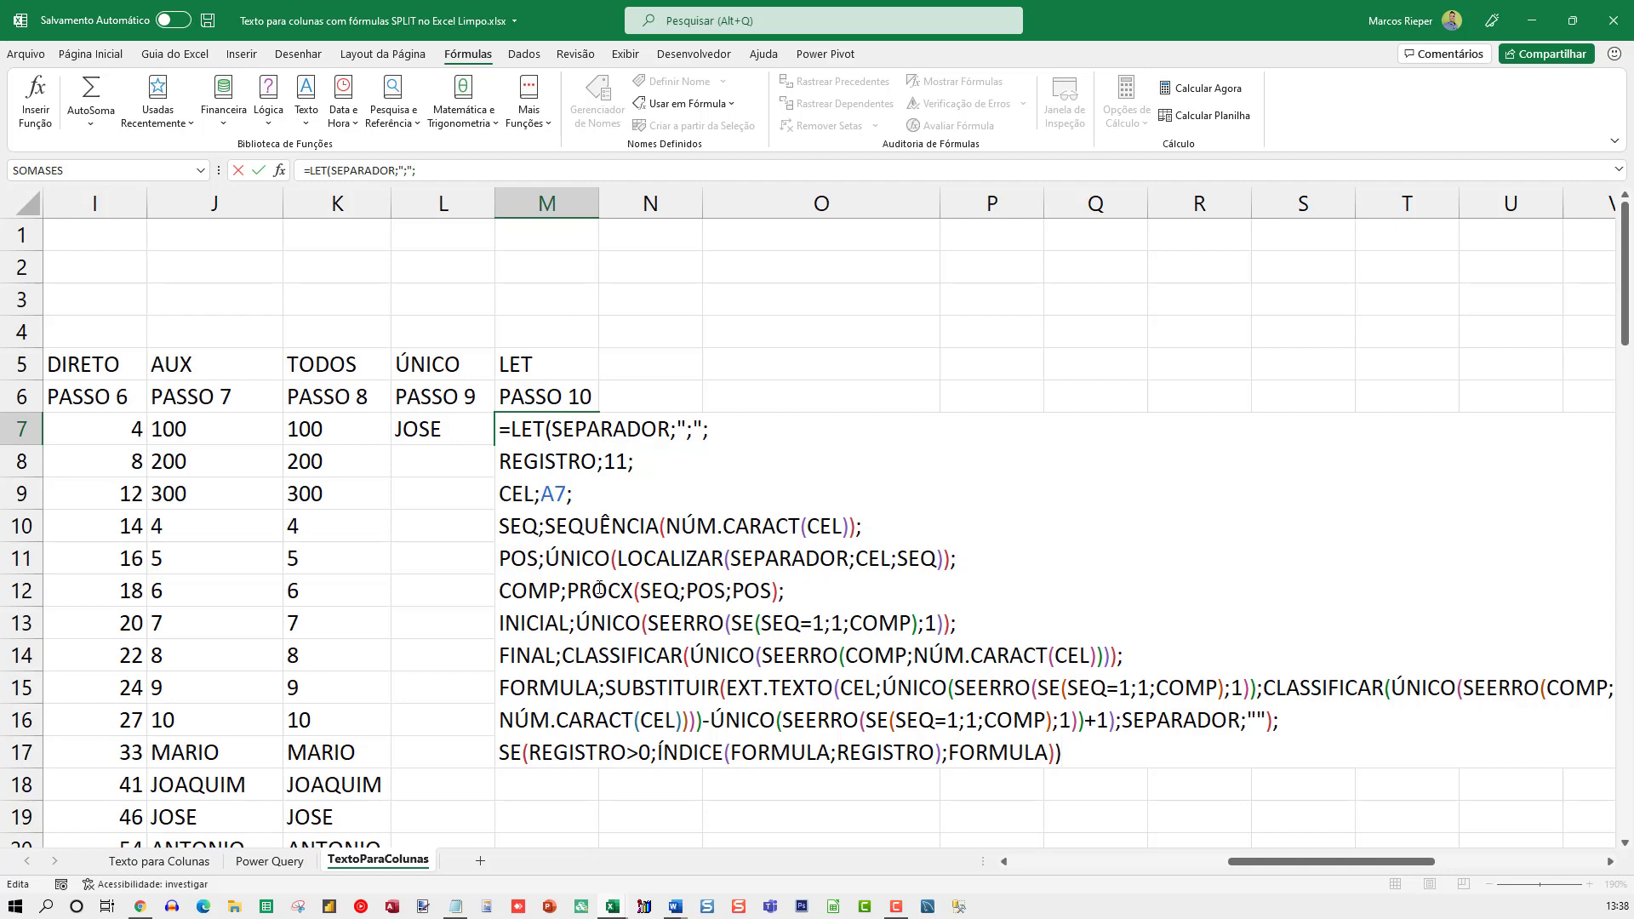
pyautogui.click(490, 431)
pyautogui.press('F2')
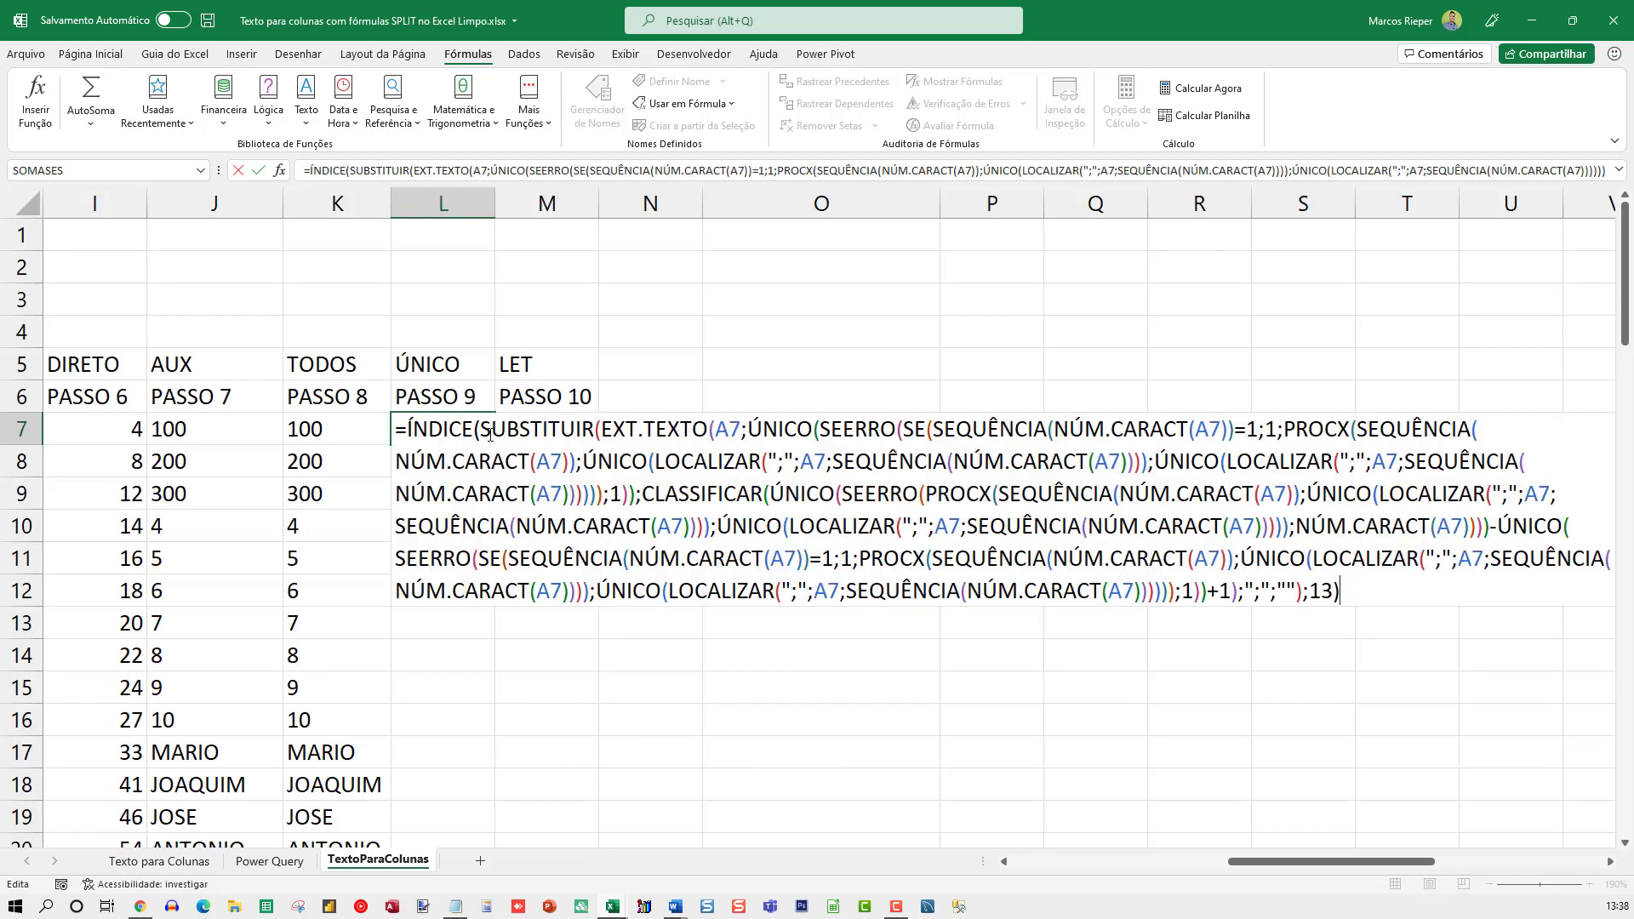
pyautogui.press('Escape')
pyautogui.click(587, 429)
pyautogui.press('F2')
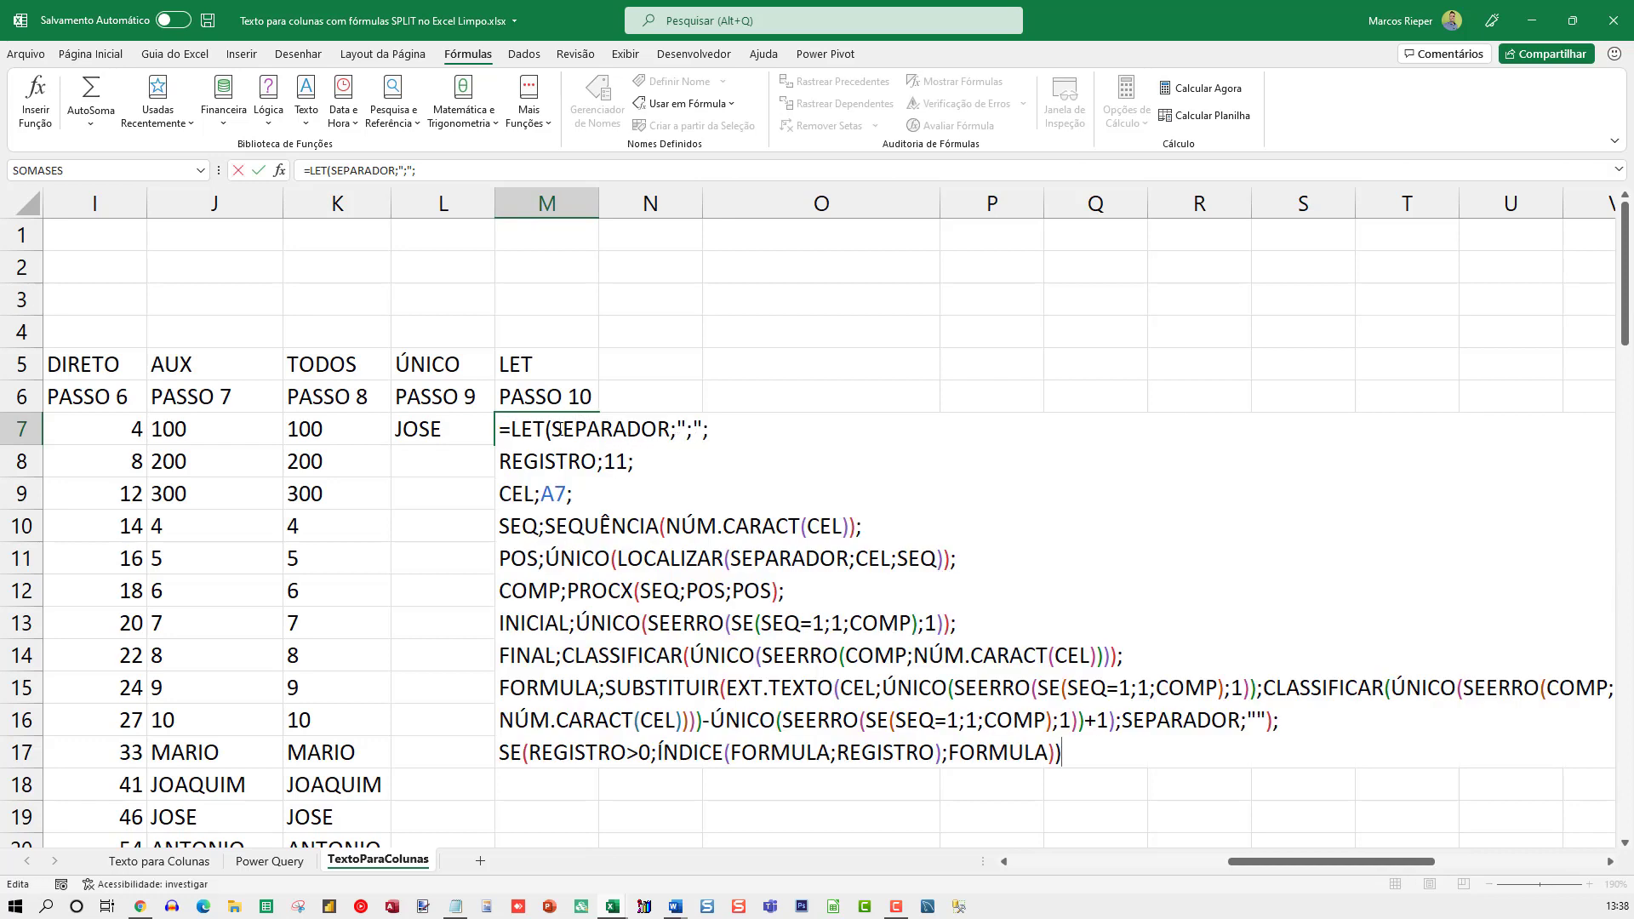
# Reposition the LET argument tooltip above M7's formula so that its first arguments are readable
pyautogui.moveTo(553, 437); pyautogui.dragTo(668, 432)
pyautogui.click(660, 432)
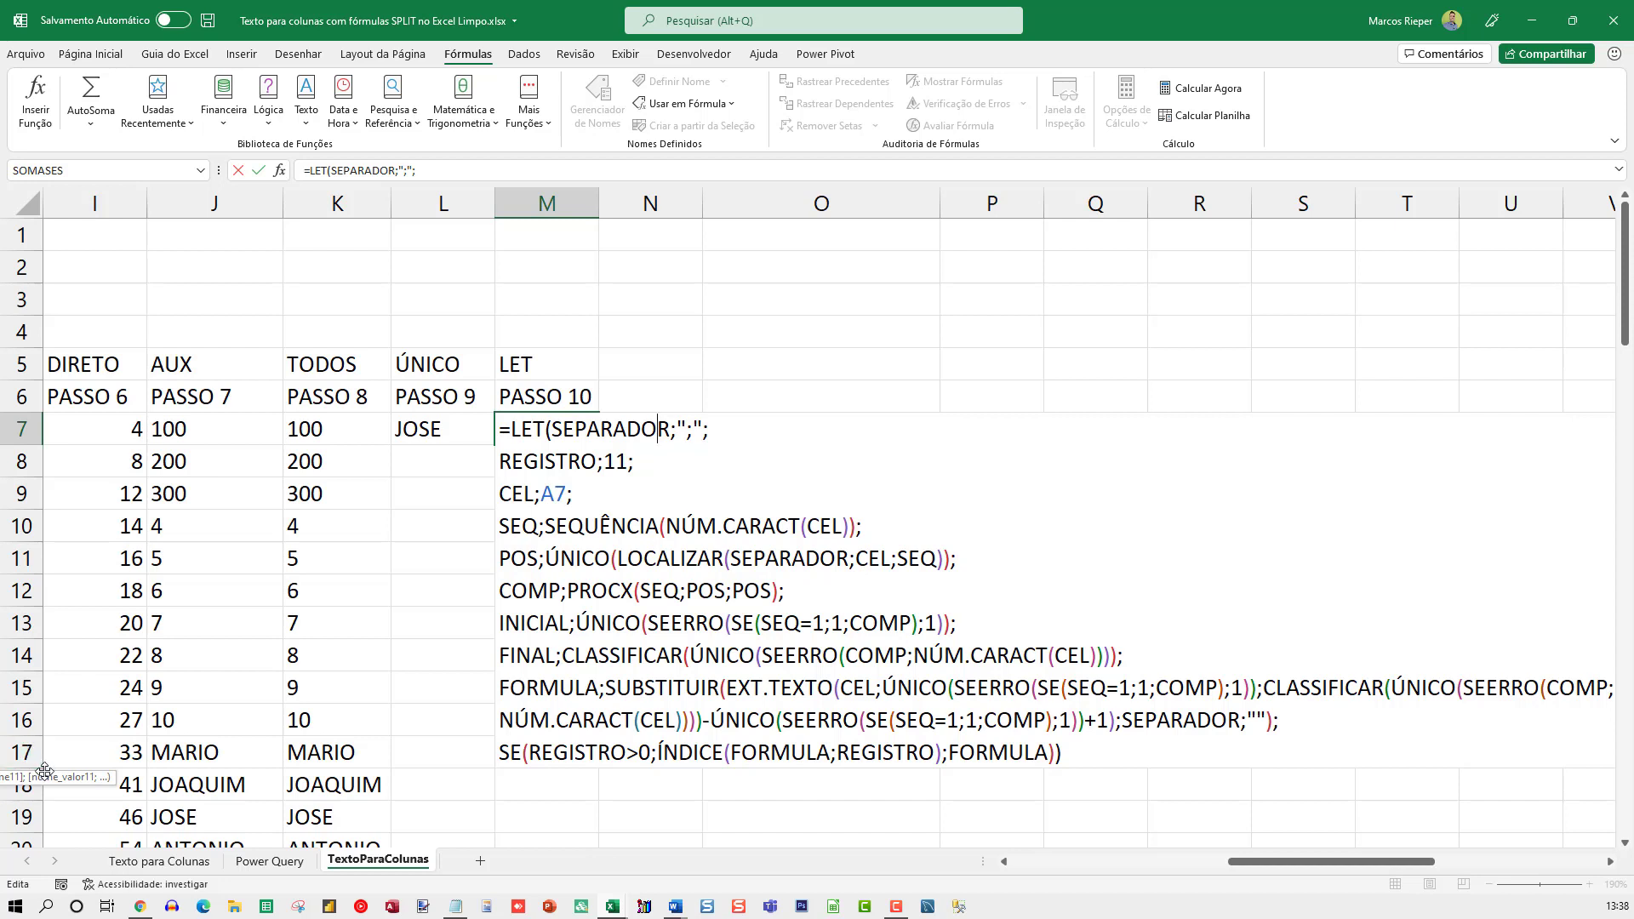
pyautogui.moveTo(44, 771); pyautogui.dragTo(1455, 299)
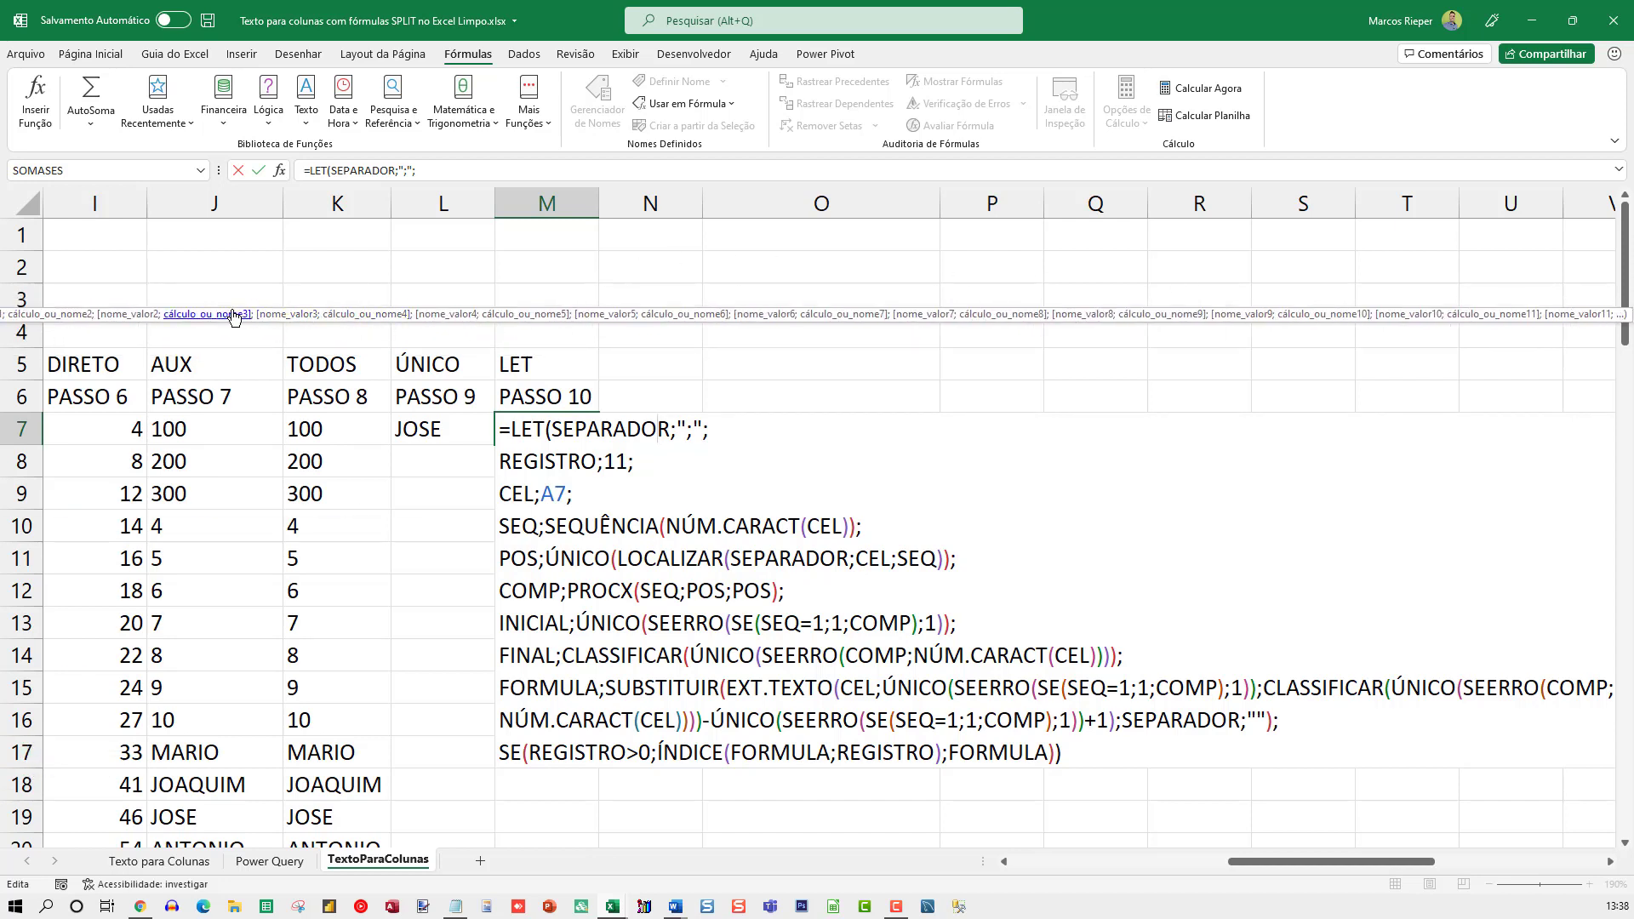
pyautogui.click(165, 316)
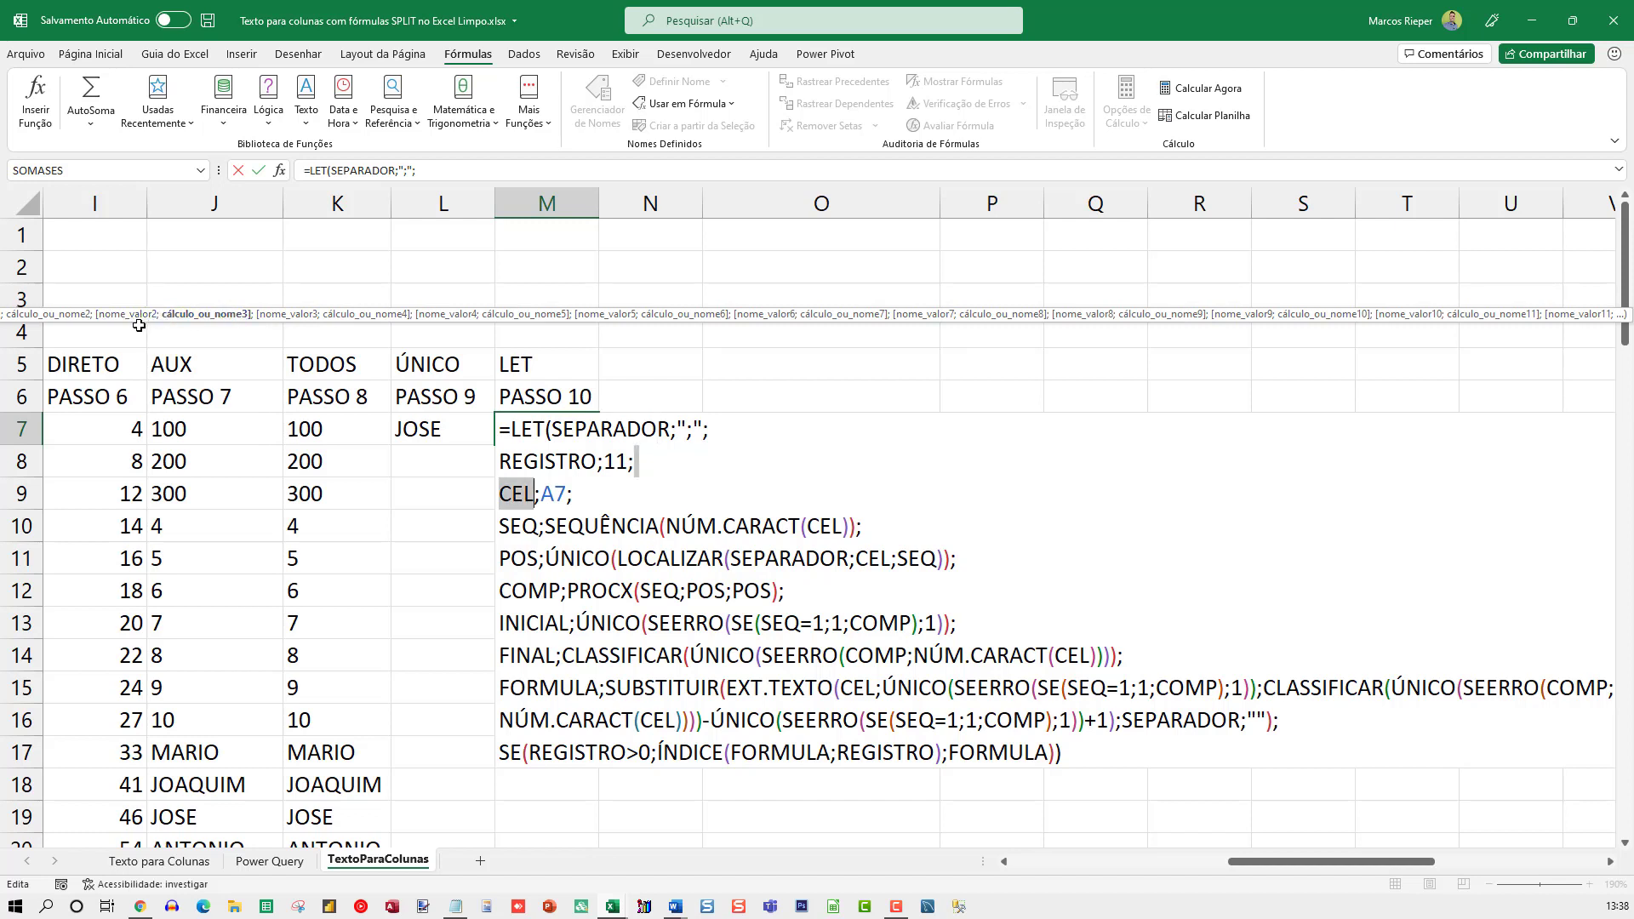
pyautogui.moveTo(138, 323); pyautogui.dragTo(759, 330)
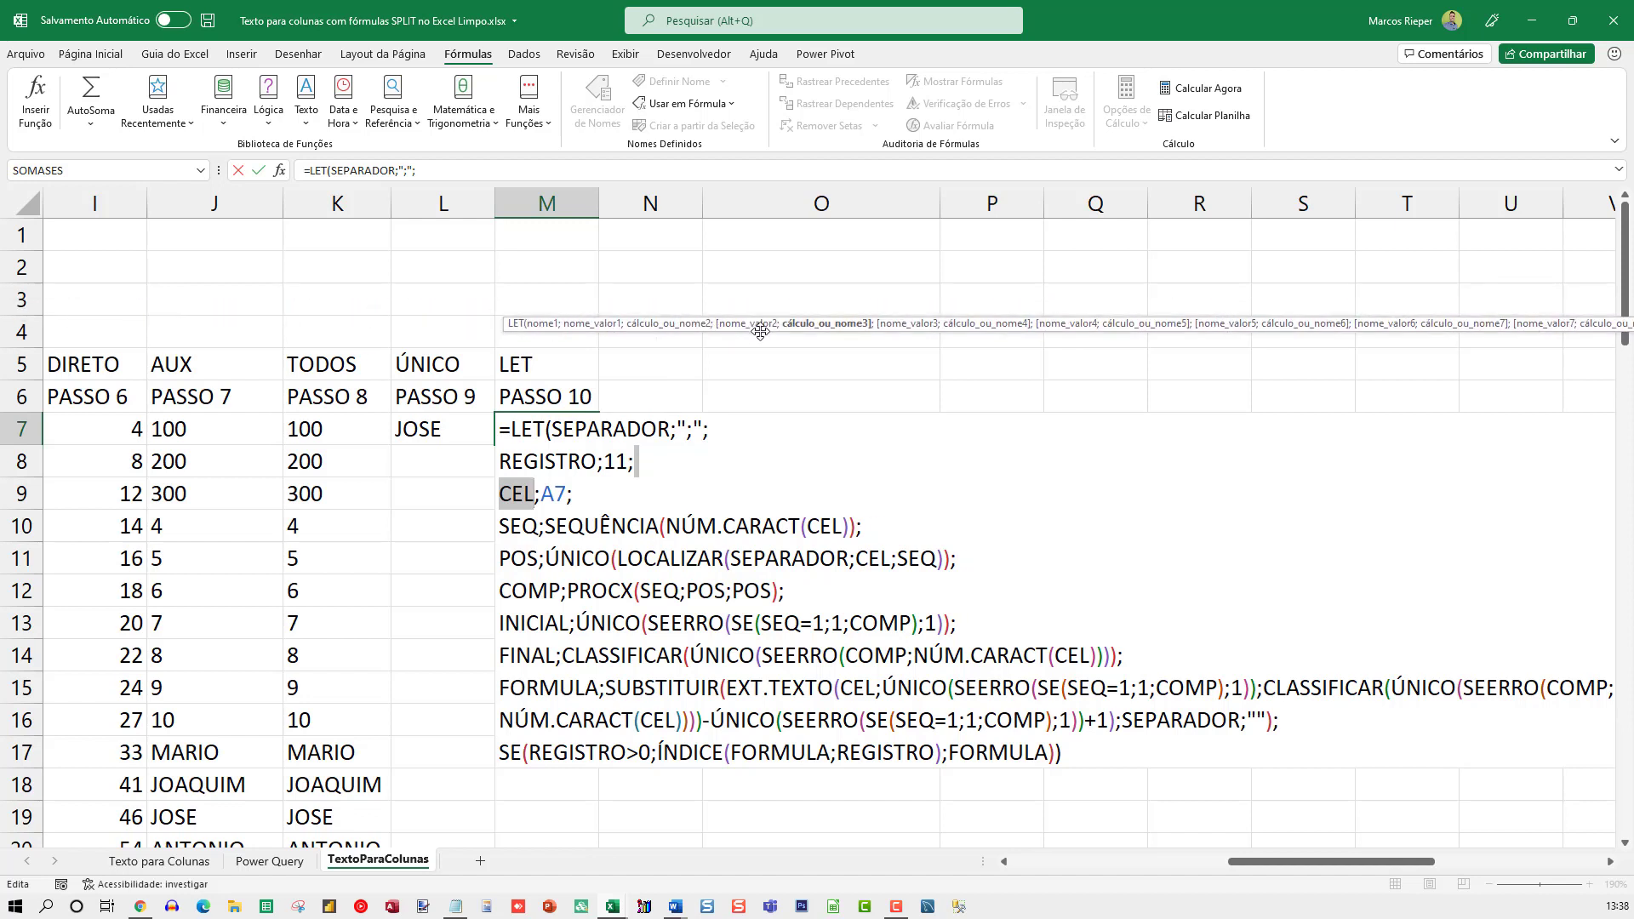
# Examine how M7's LET formula pairs the names SEPARADOR, REGISTRO and CEL with their values
pyautogui.click(579, 428)
pyautogui.click(689, 431)
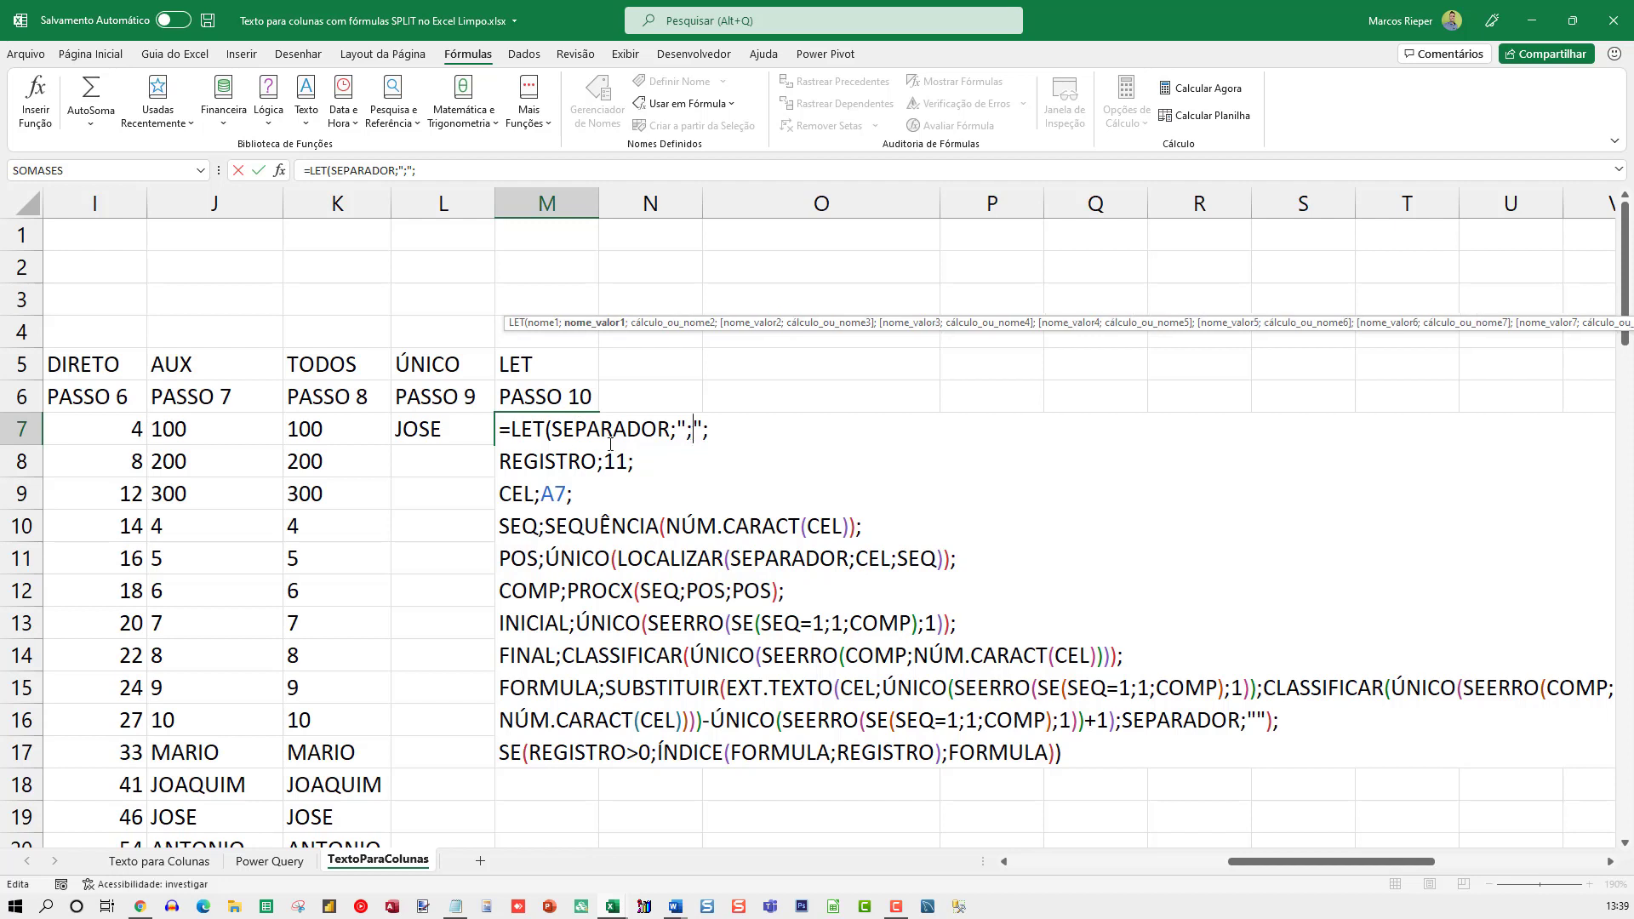
pyautogui.click(526, 462)
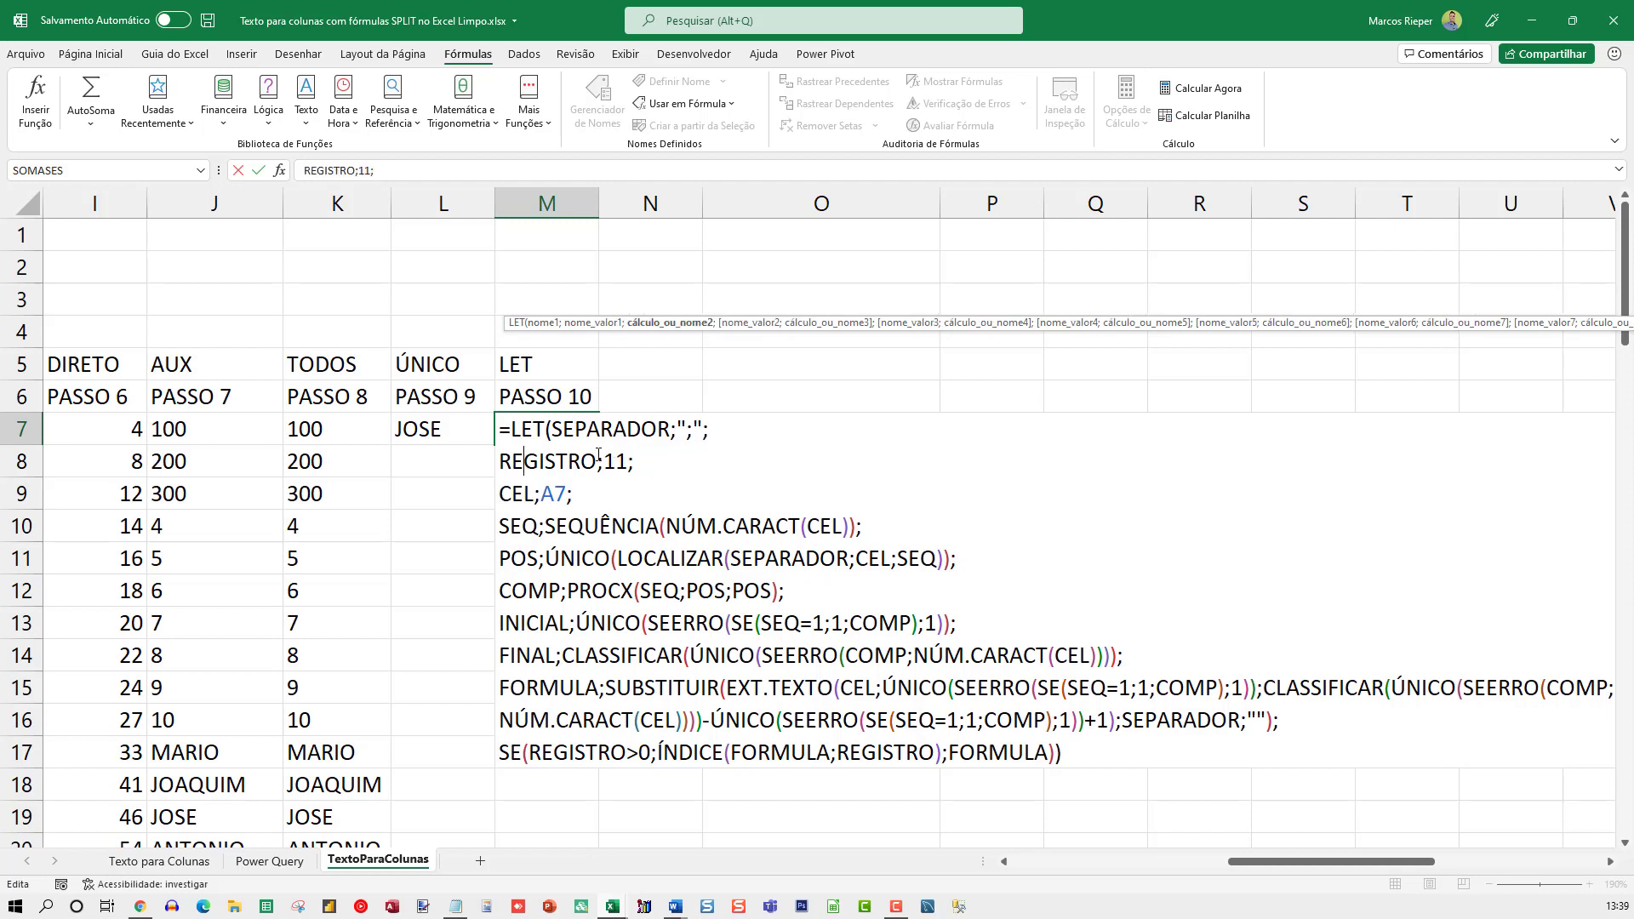
pyautogui.click(570, 429)
pyautogui.click(690, 431)
pyautogui.click(617, 461)
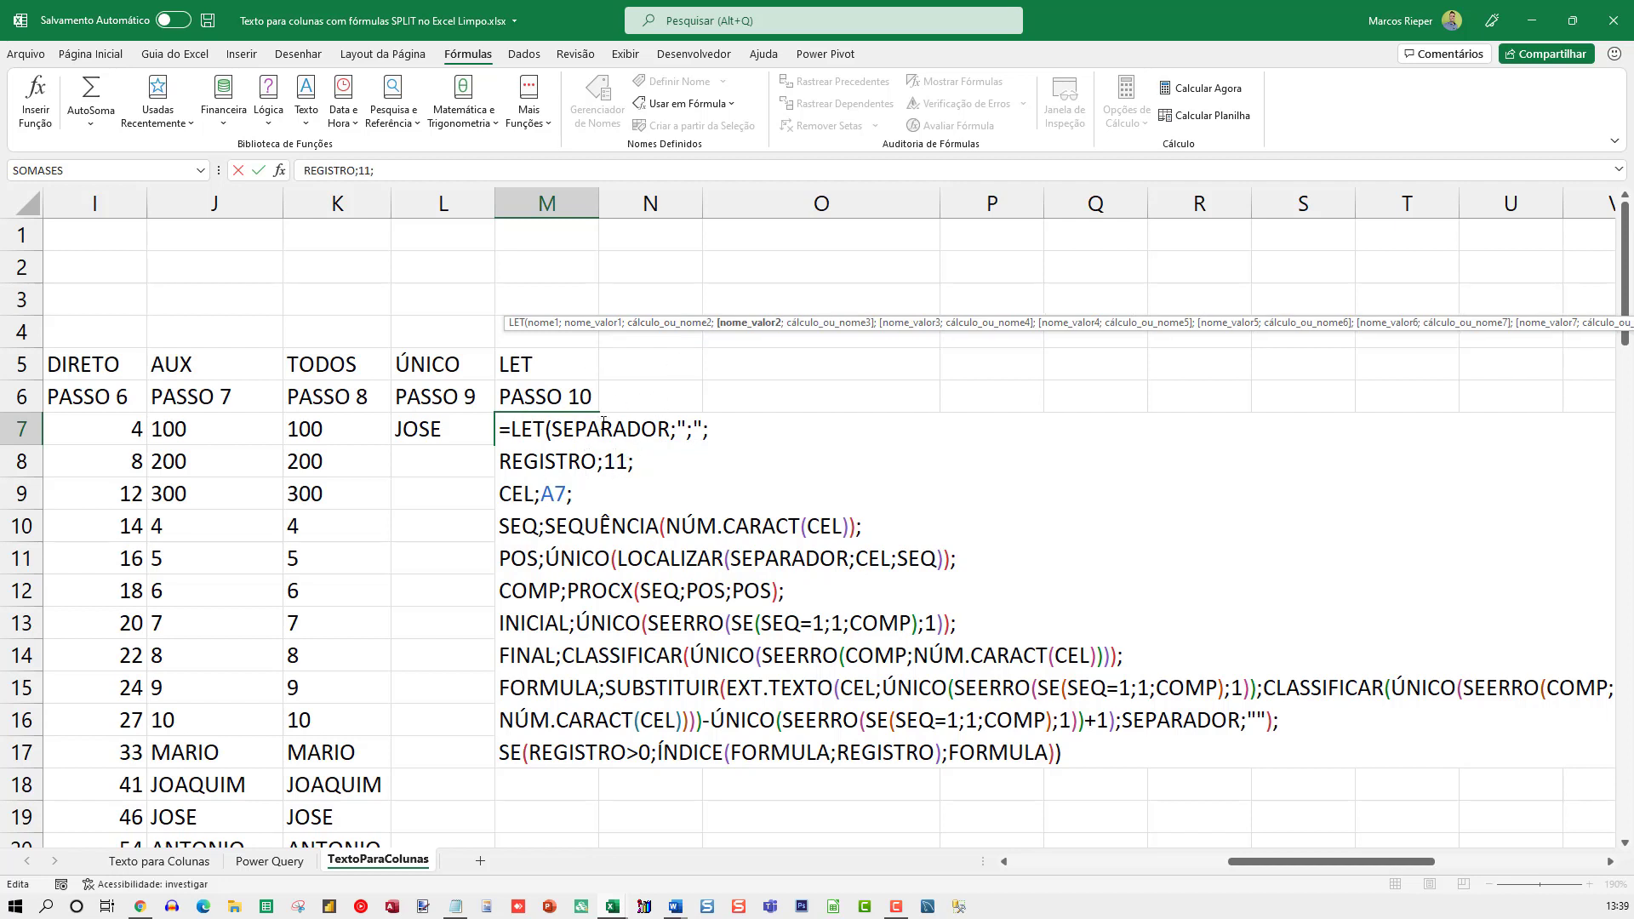
pyautogui.doubleClick(603, 428)
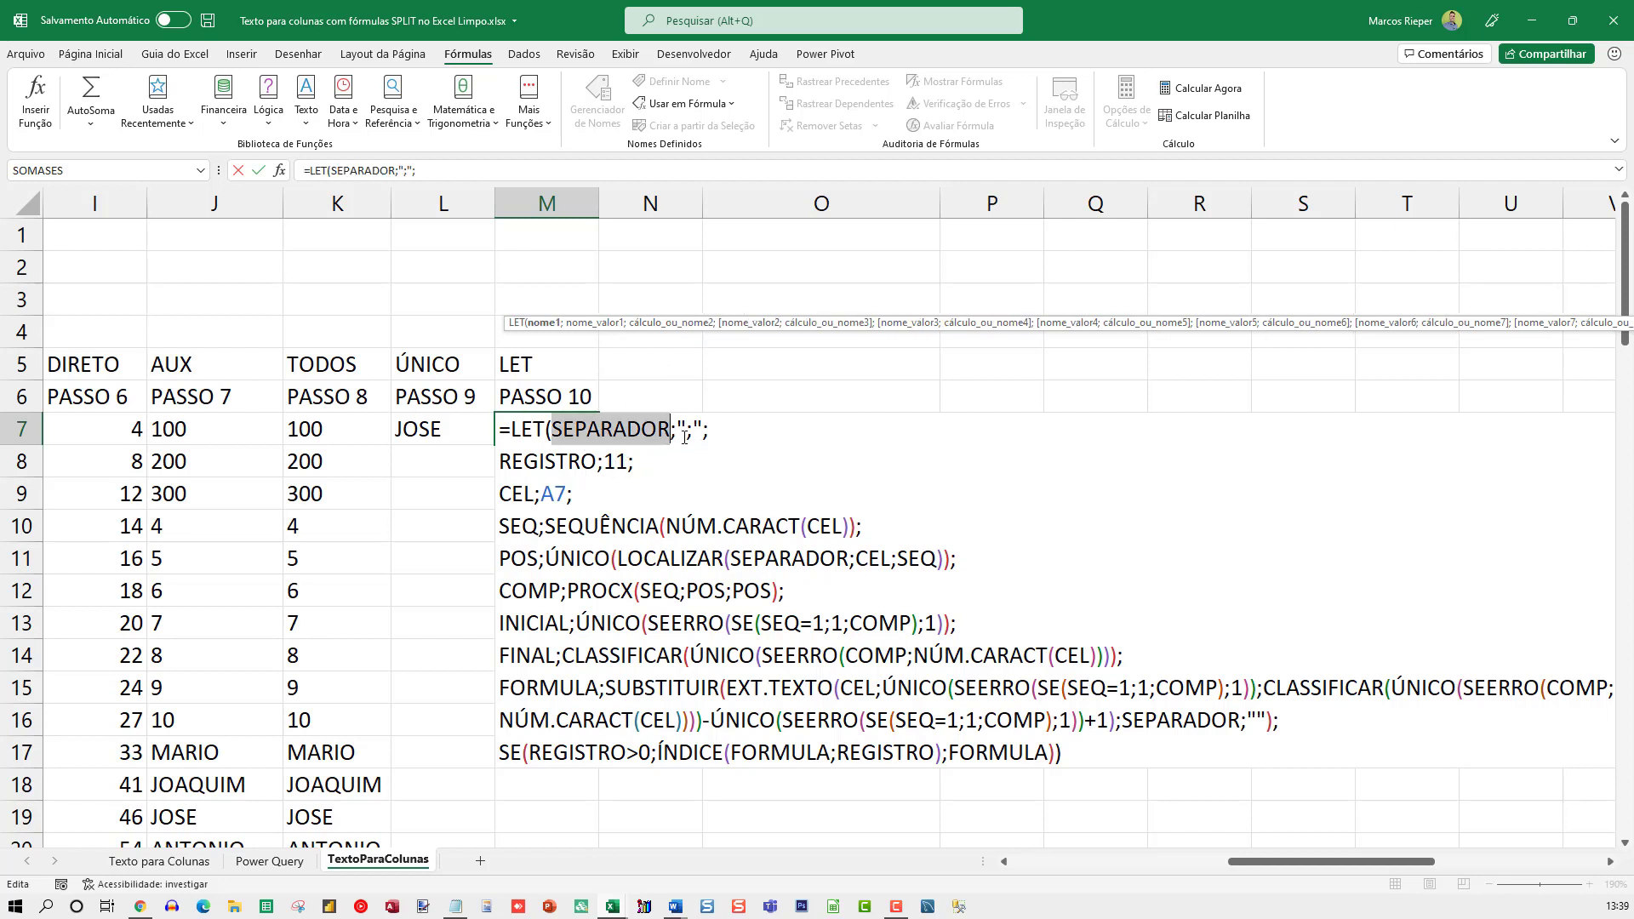
pyautogui.moveTo(678, 430); pyautogui.dragTo(705, 429)
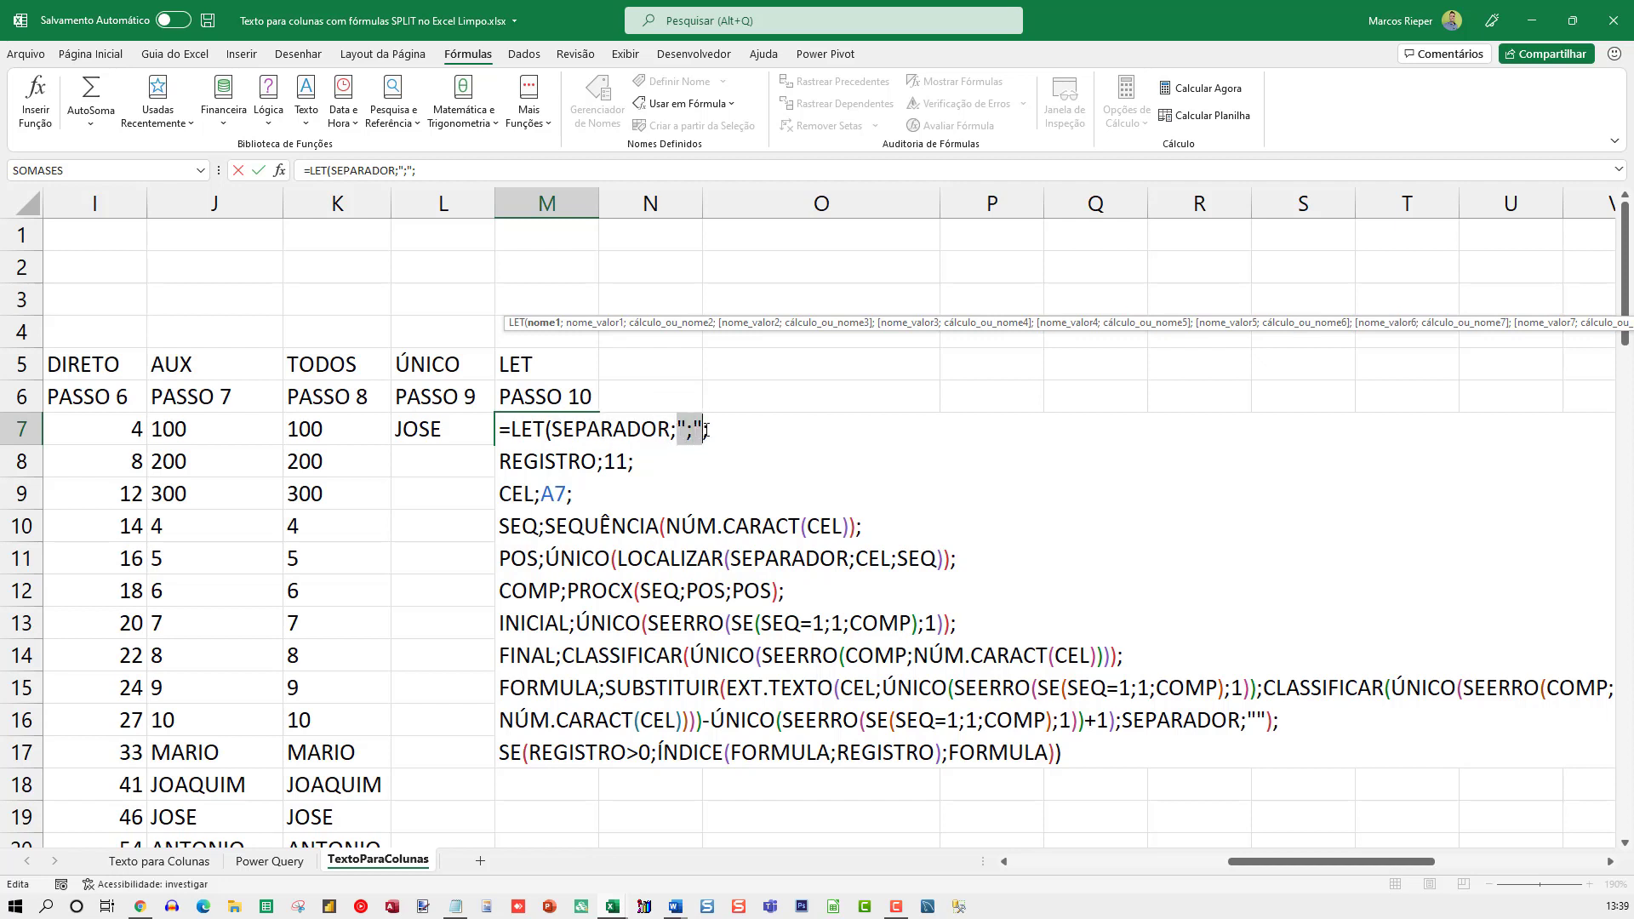
pyautogui.click(543, 462)
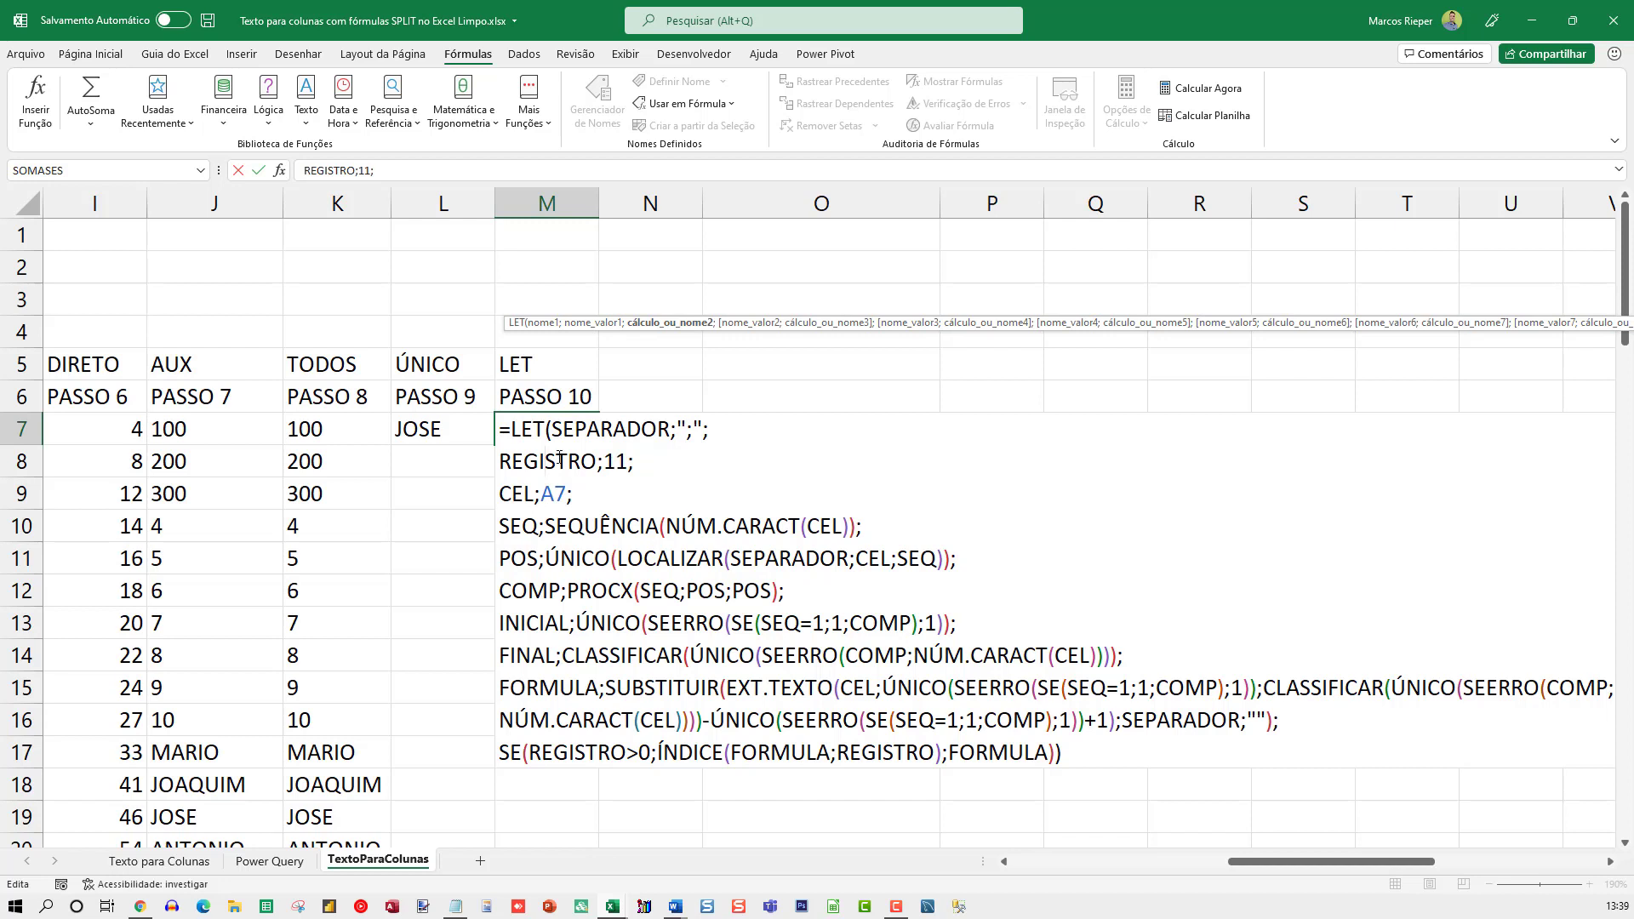
pyautogui.click(525, 494)
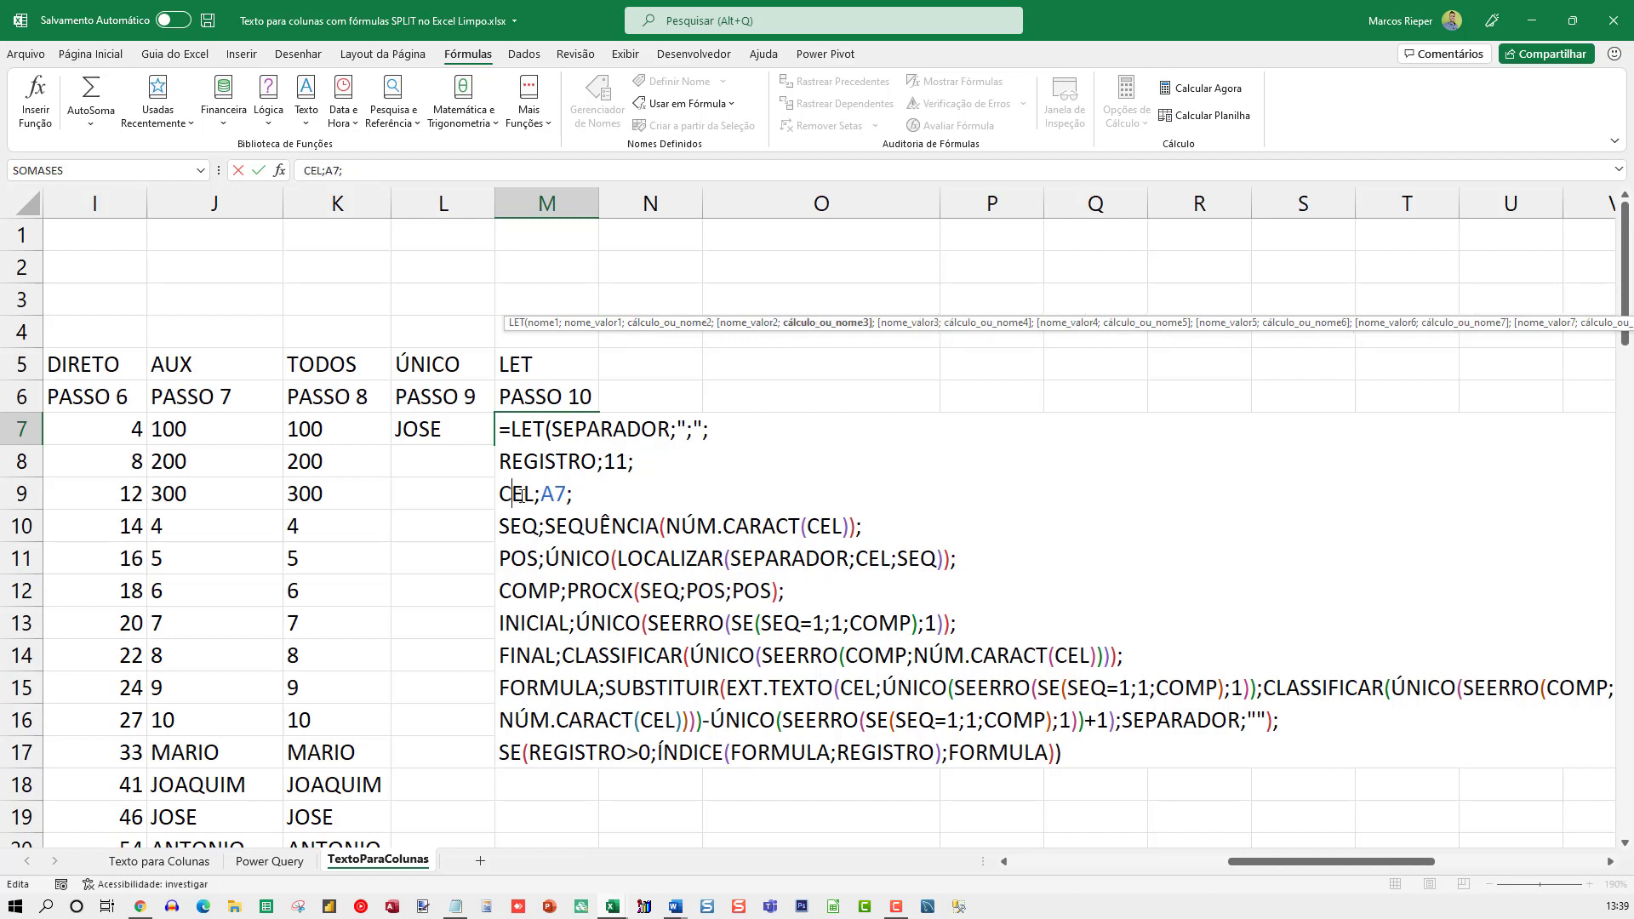
pyautogui.click(557, 494)
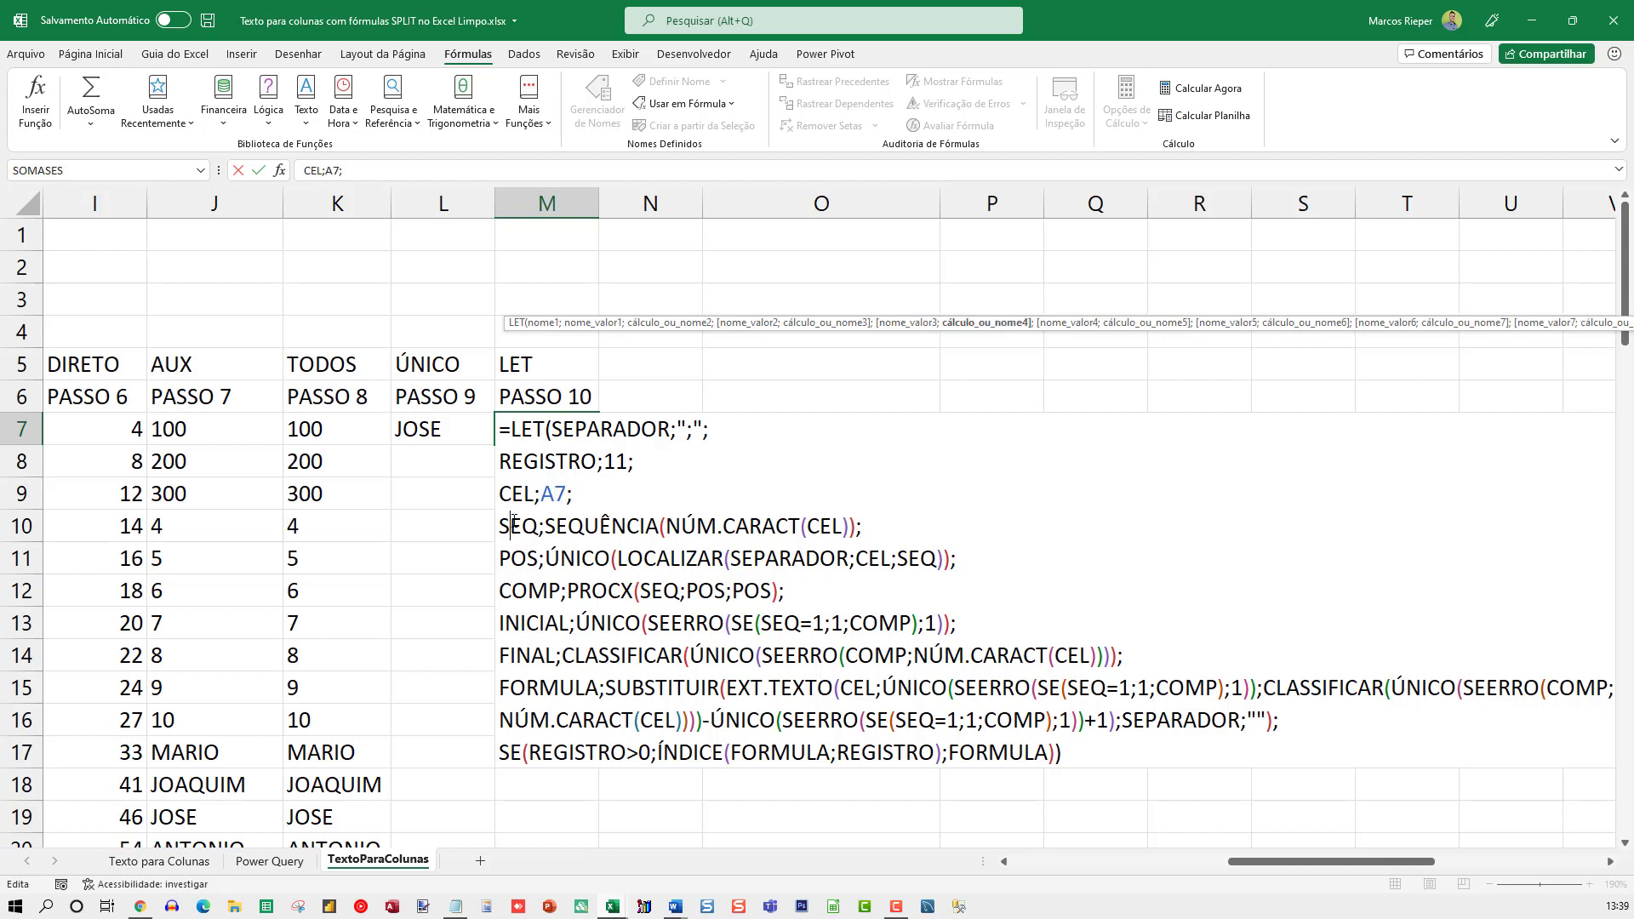
# Examine the SEQ definition in M7's LET formula, including its SEQUÊNCIA(NÚM.CARACT(CEL)) calculation
pyautogui.click(508, 525)
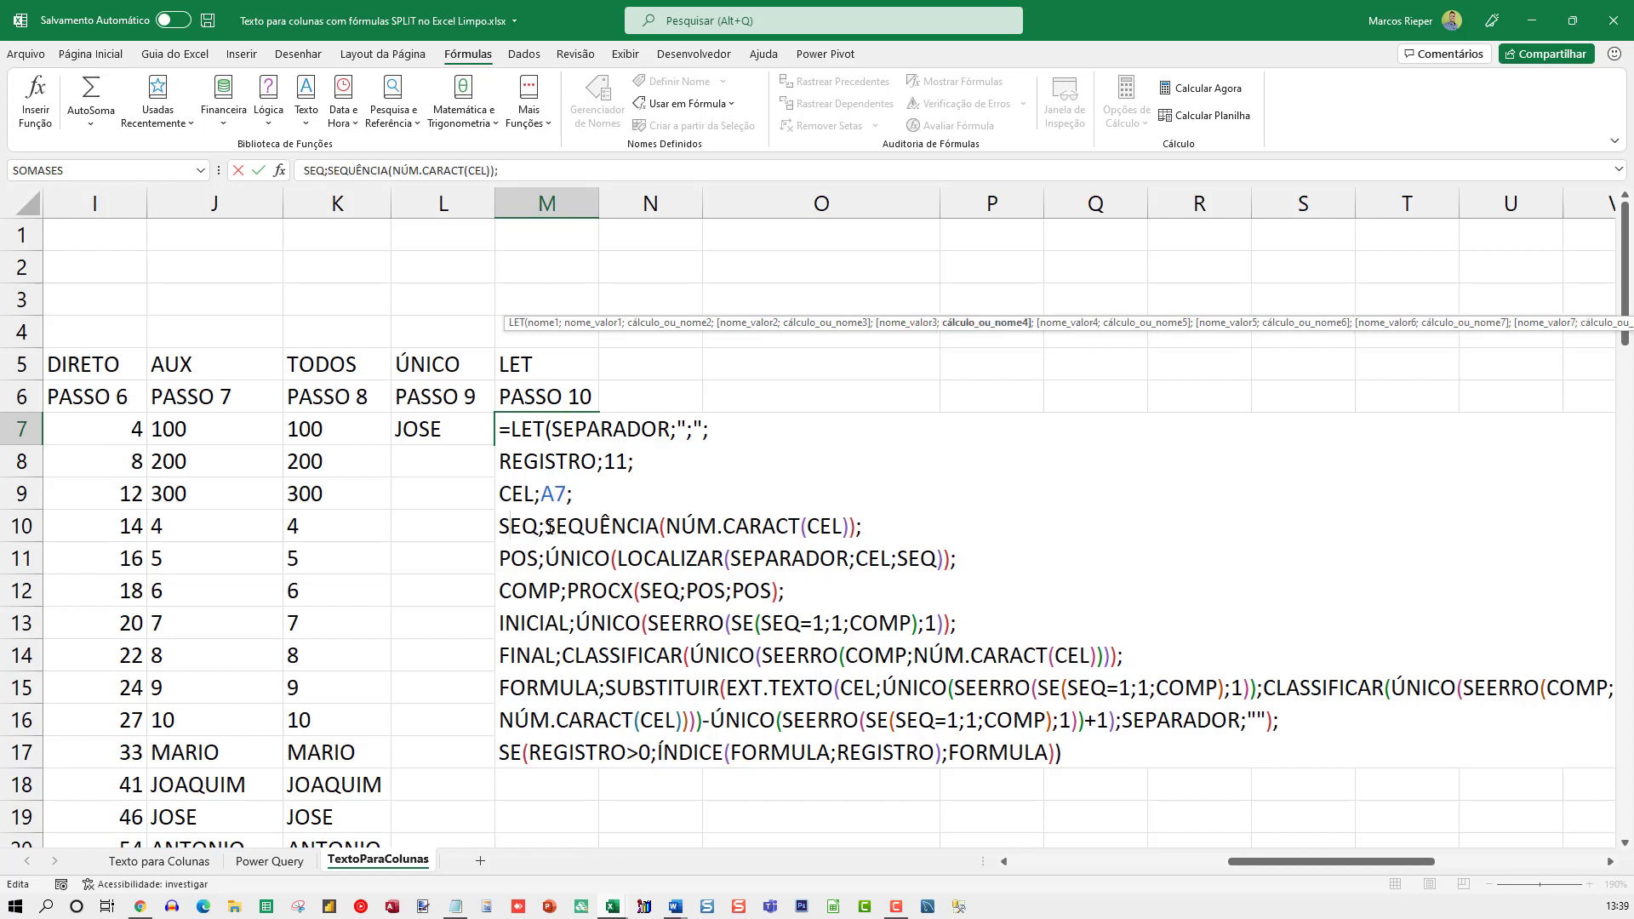
pyautogui.moveTo(545, 525); pyautogui.dragTo(808, 525)
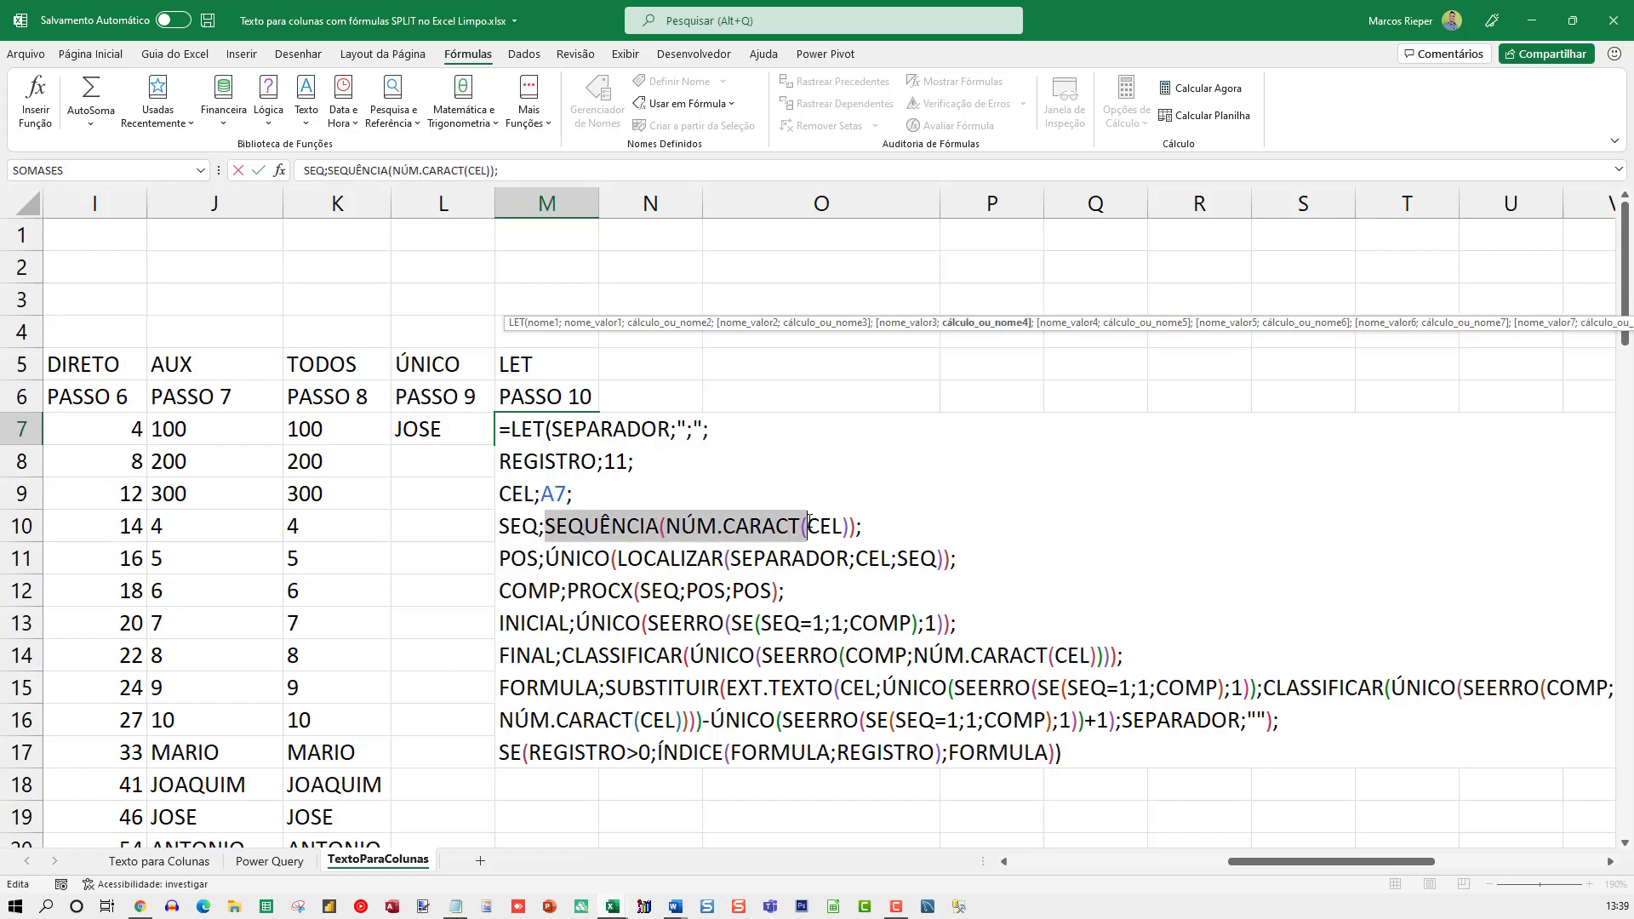
pyautogui.click(738, 525)
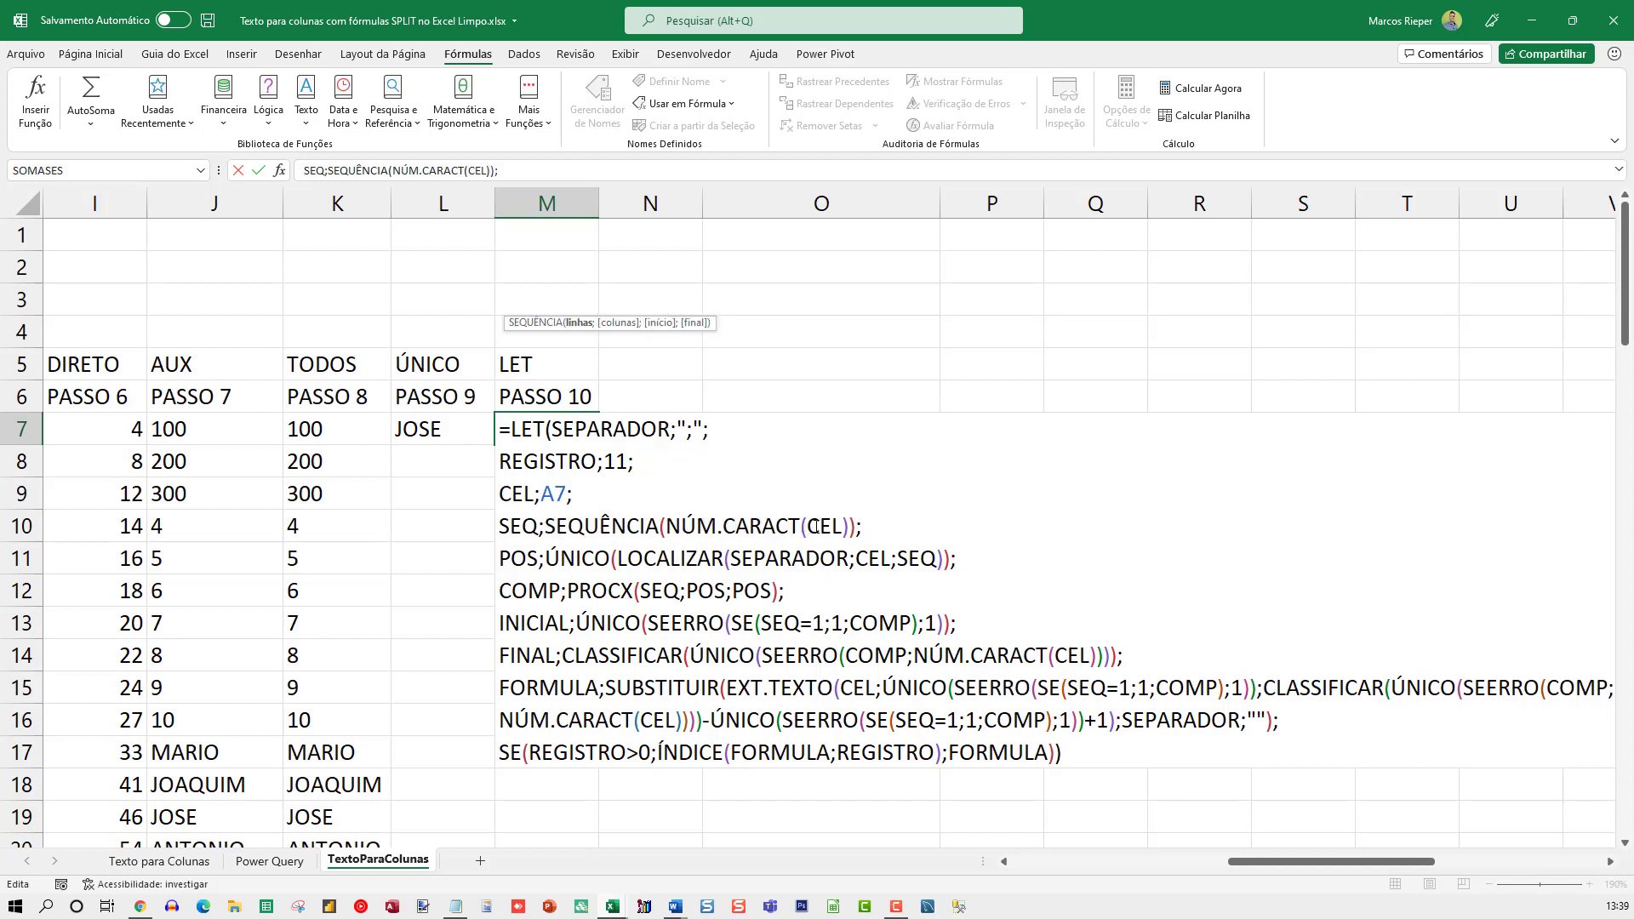
pyautogui.doubleClick(817, 525)
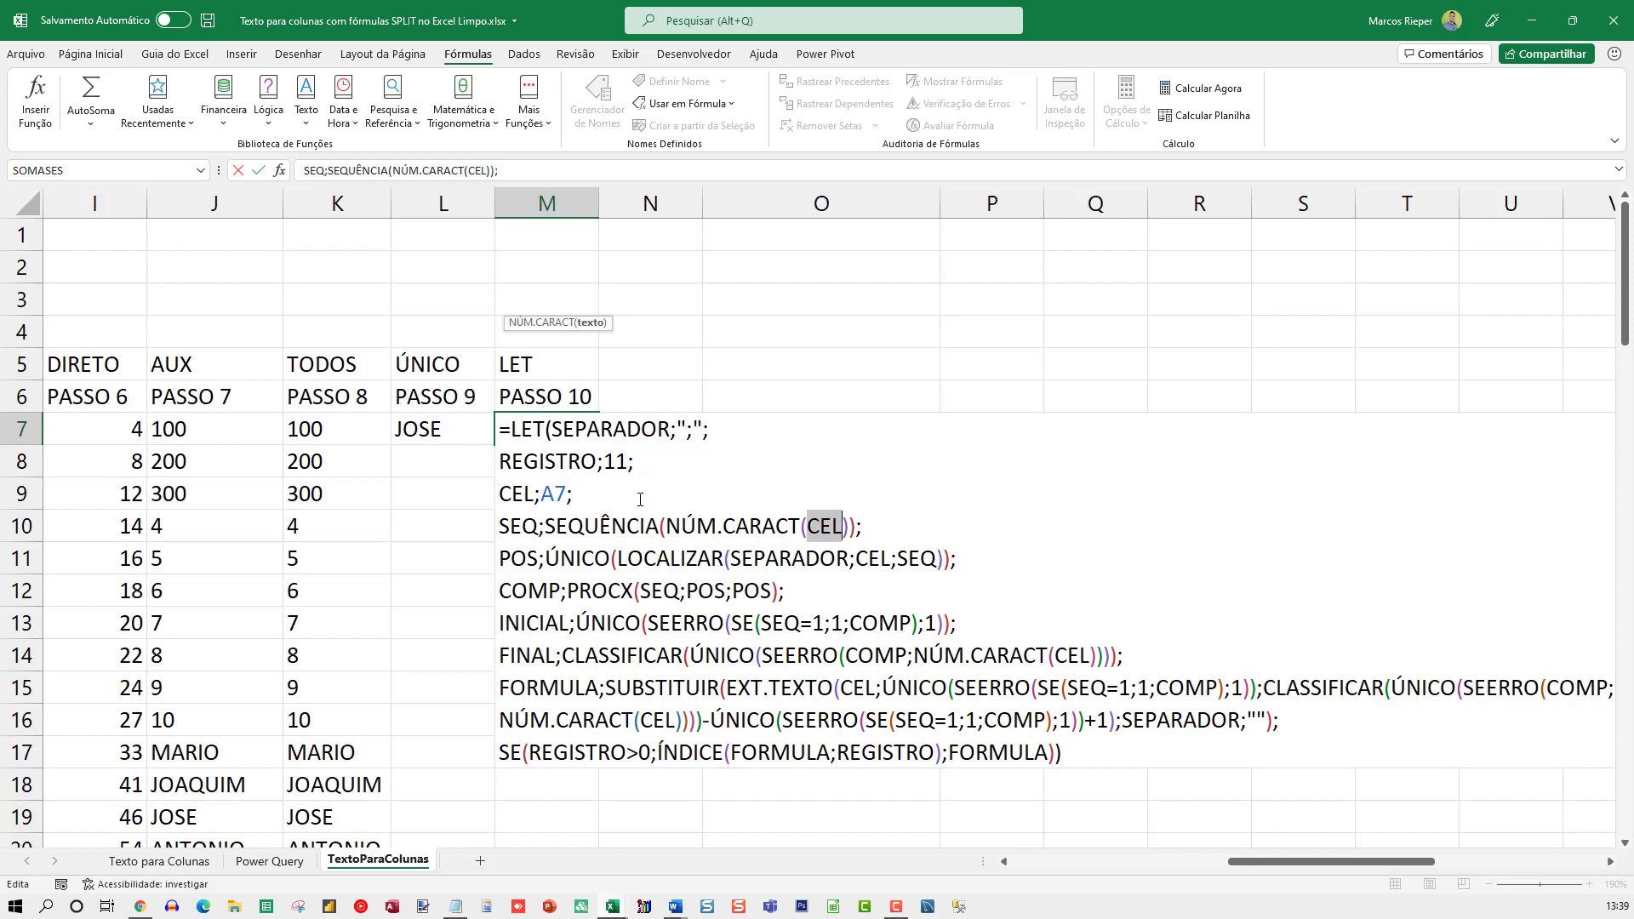
pyautogui.doubleClick(528, 528)
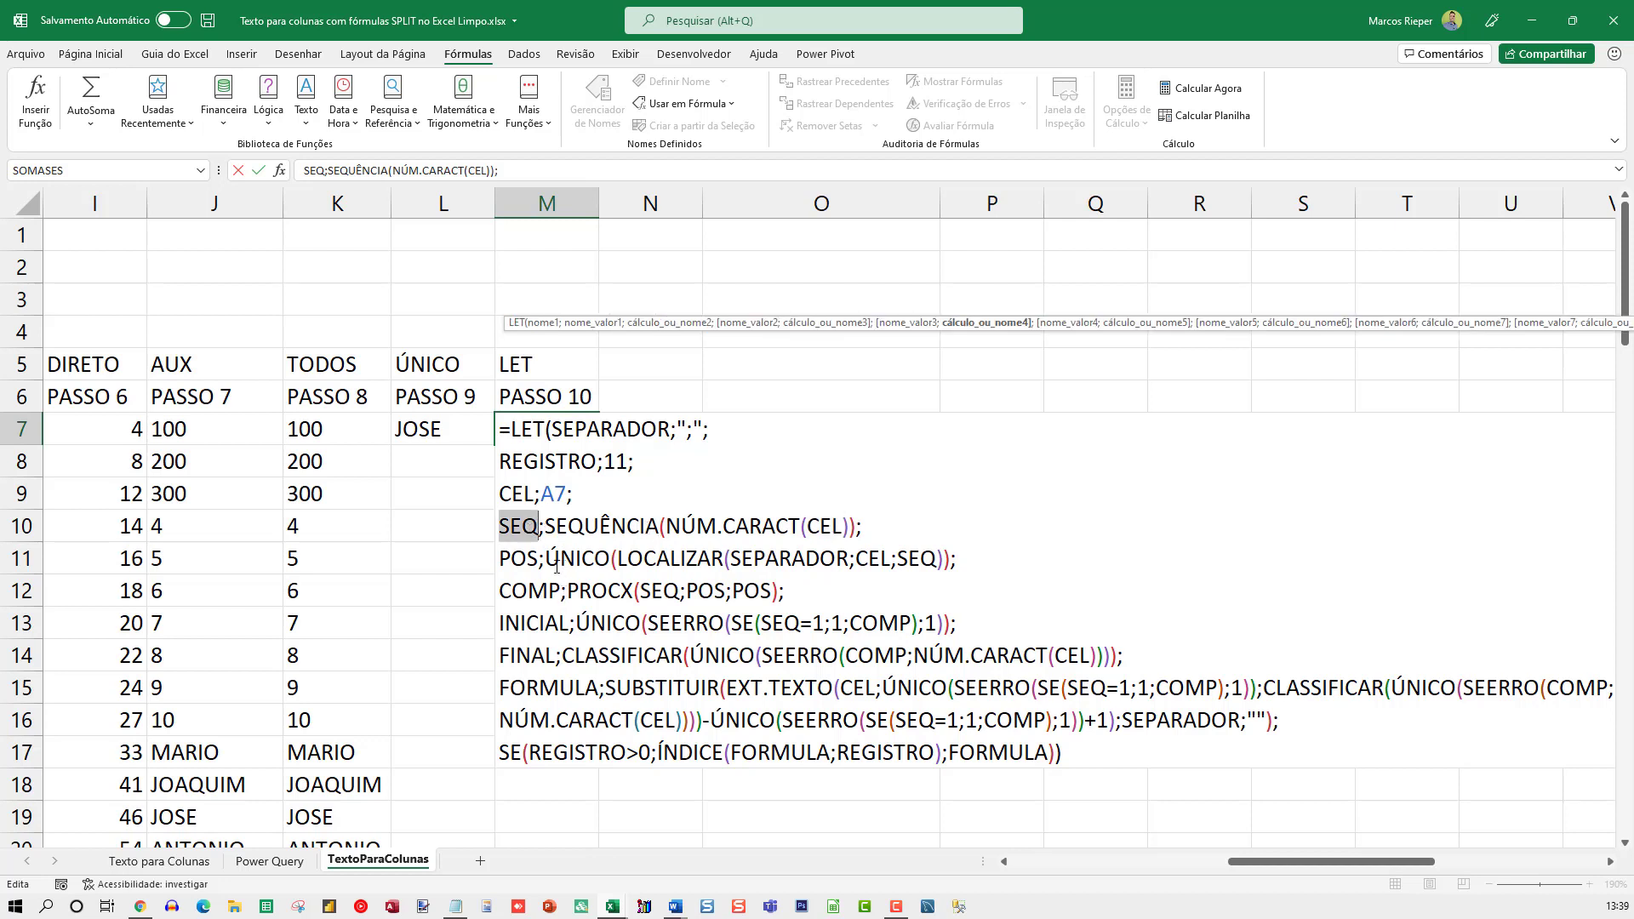
# Review the POS, COMP and INICIAL definitions in M7's LET formula, and leave the cell without changes
pyautogui.doubleClick(530, 560)
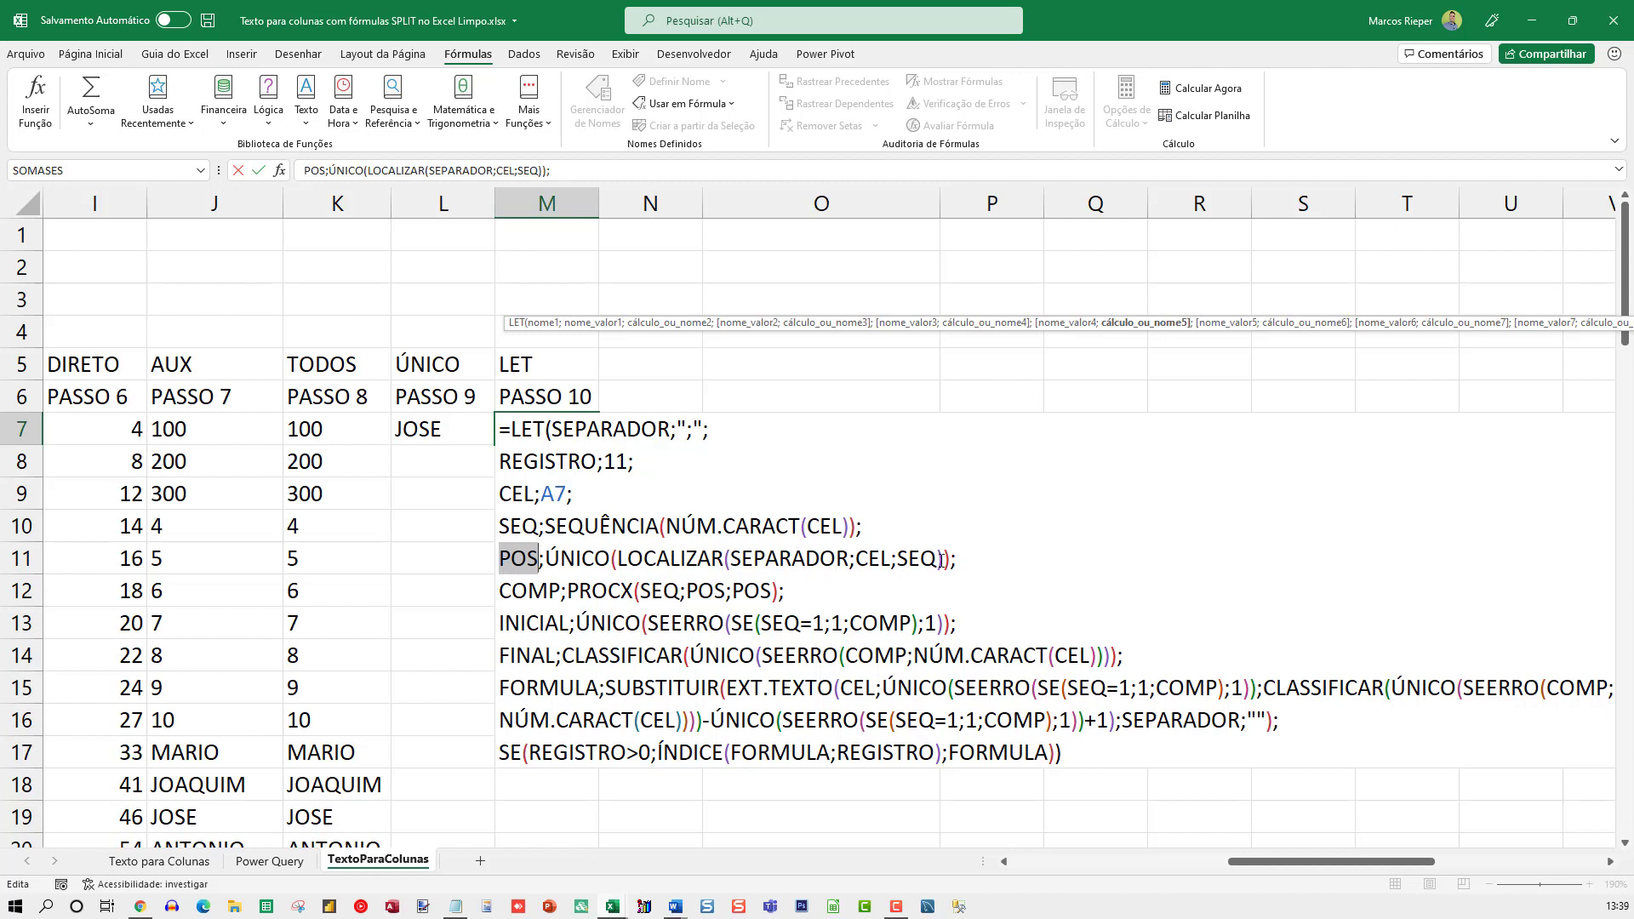
pyautogui.moveTo(960, 560); pyautogui.dragTo(545, 558)
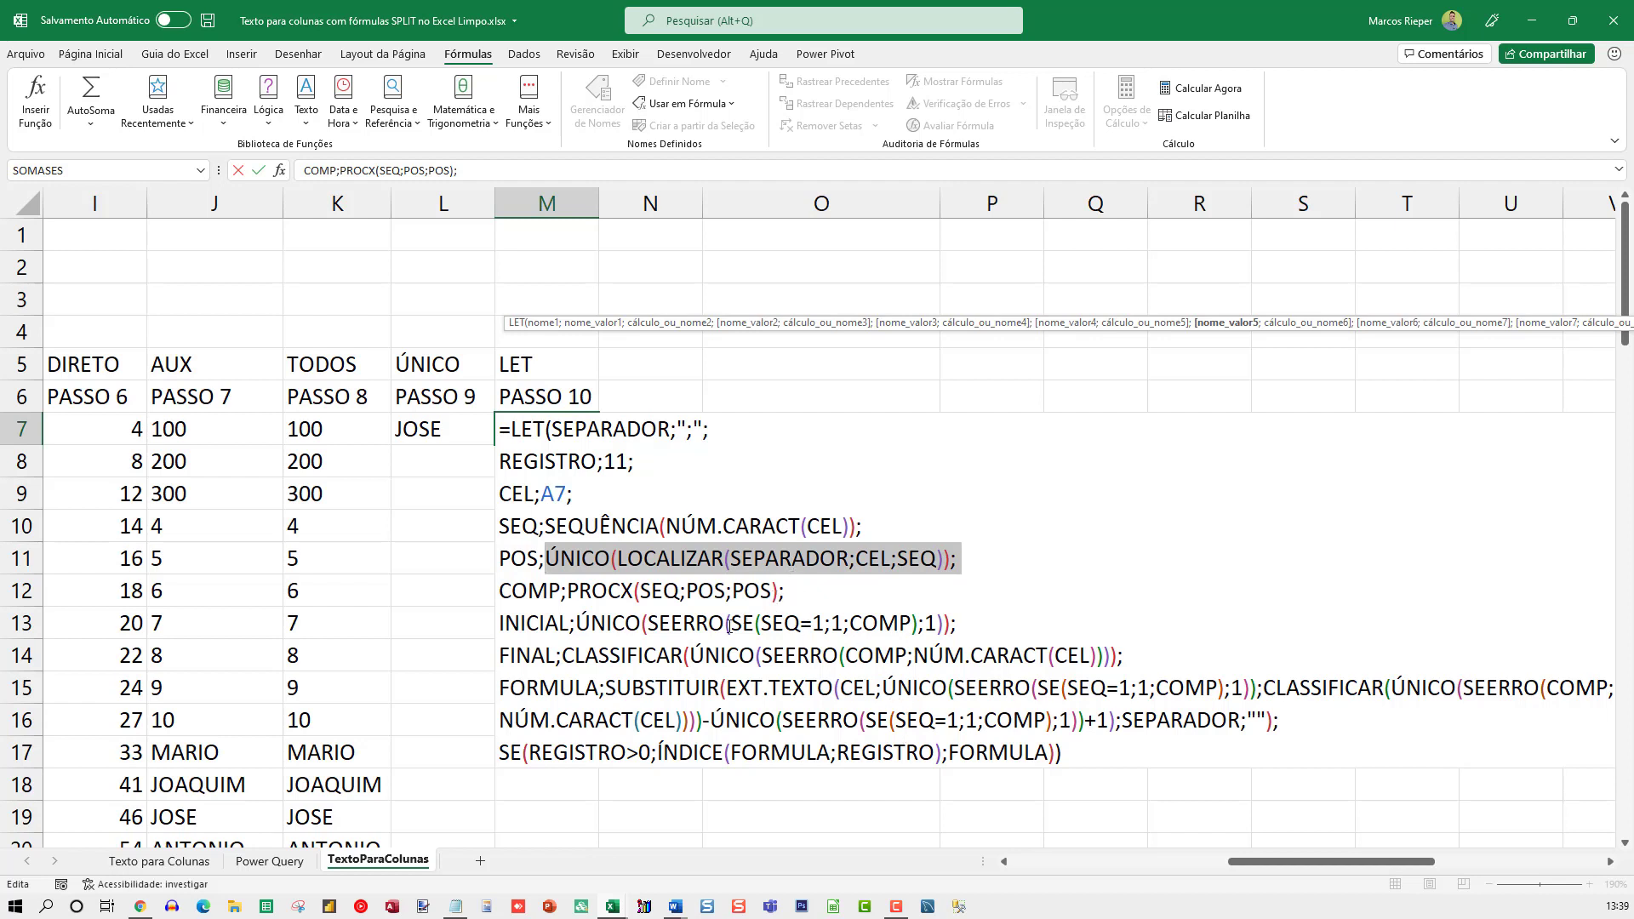
pyautogui.doubleClick(547, 591)
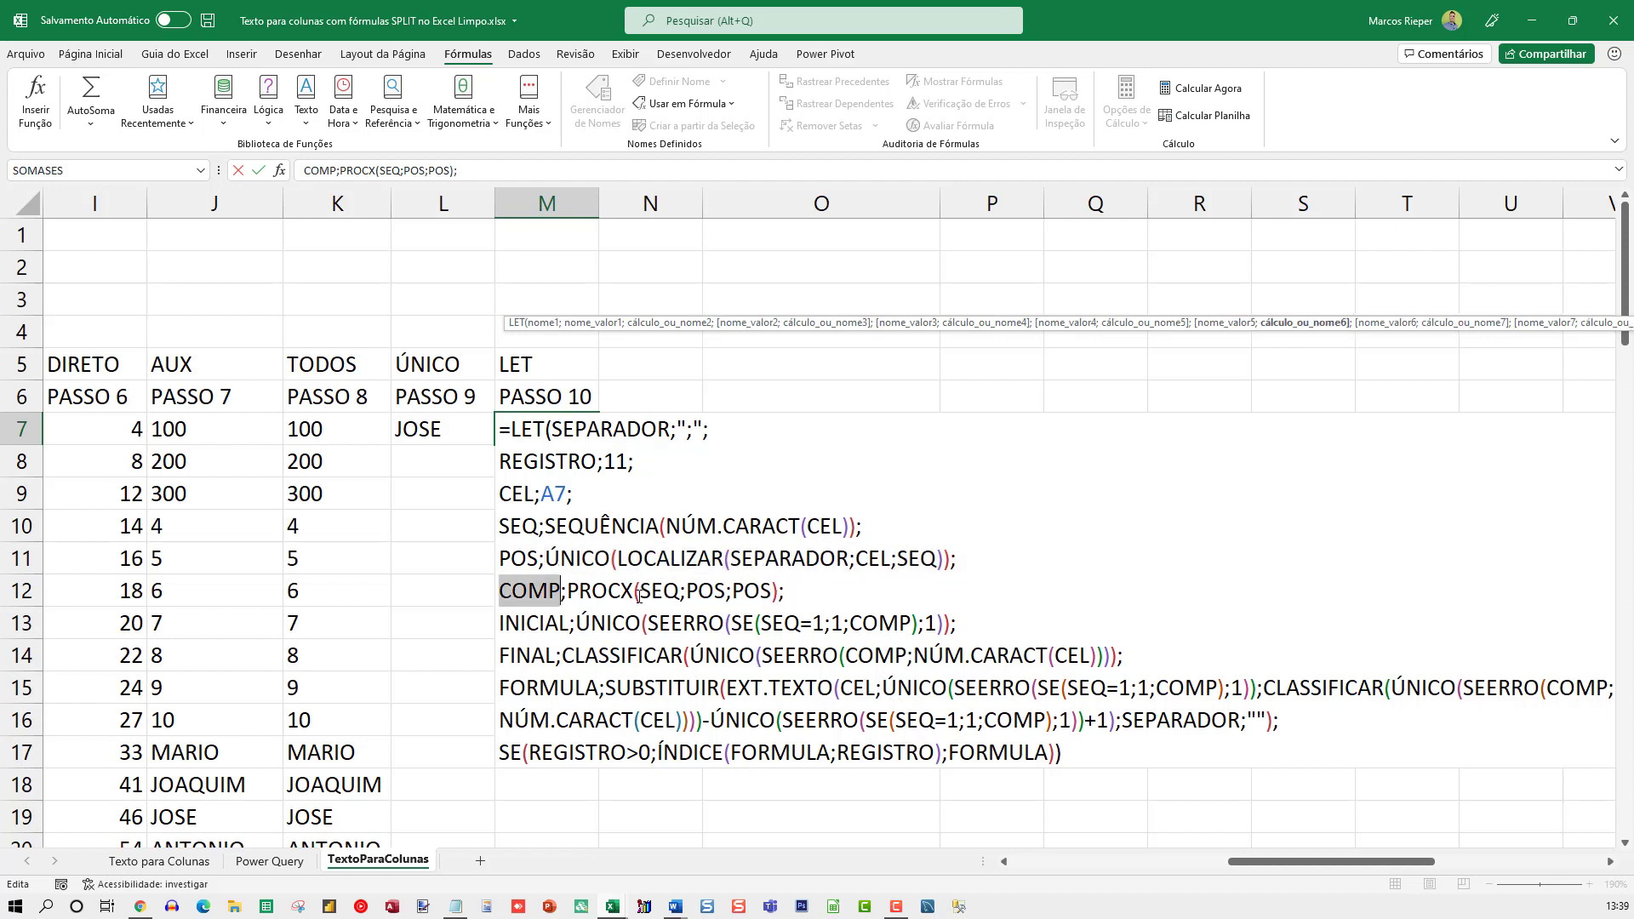
pyautogui.doubleClick(640, 591)
pyautogui.doubleClick(586, 594)
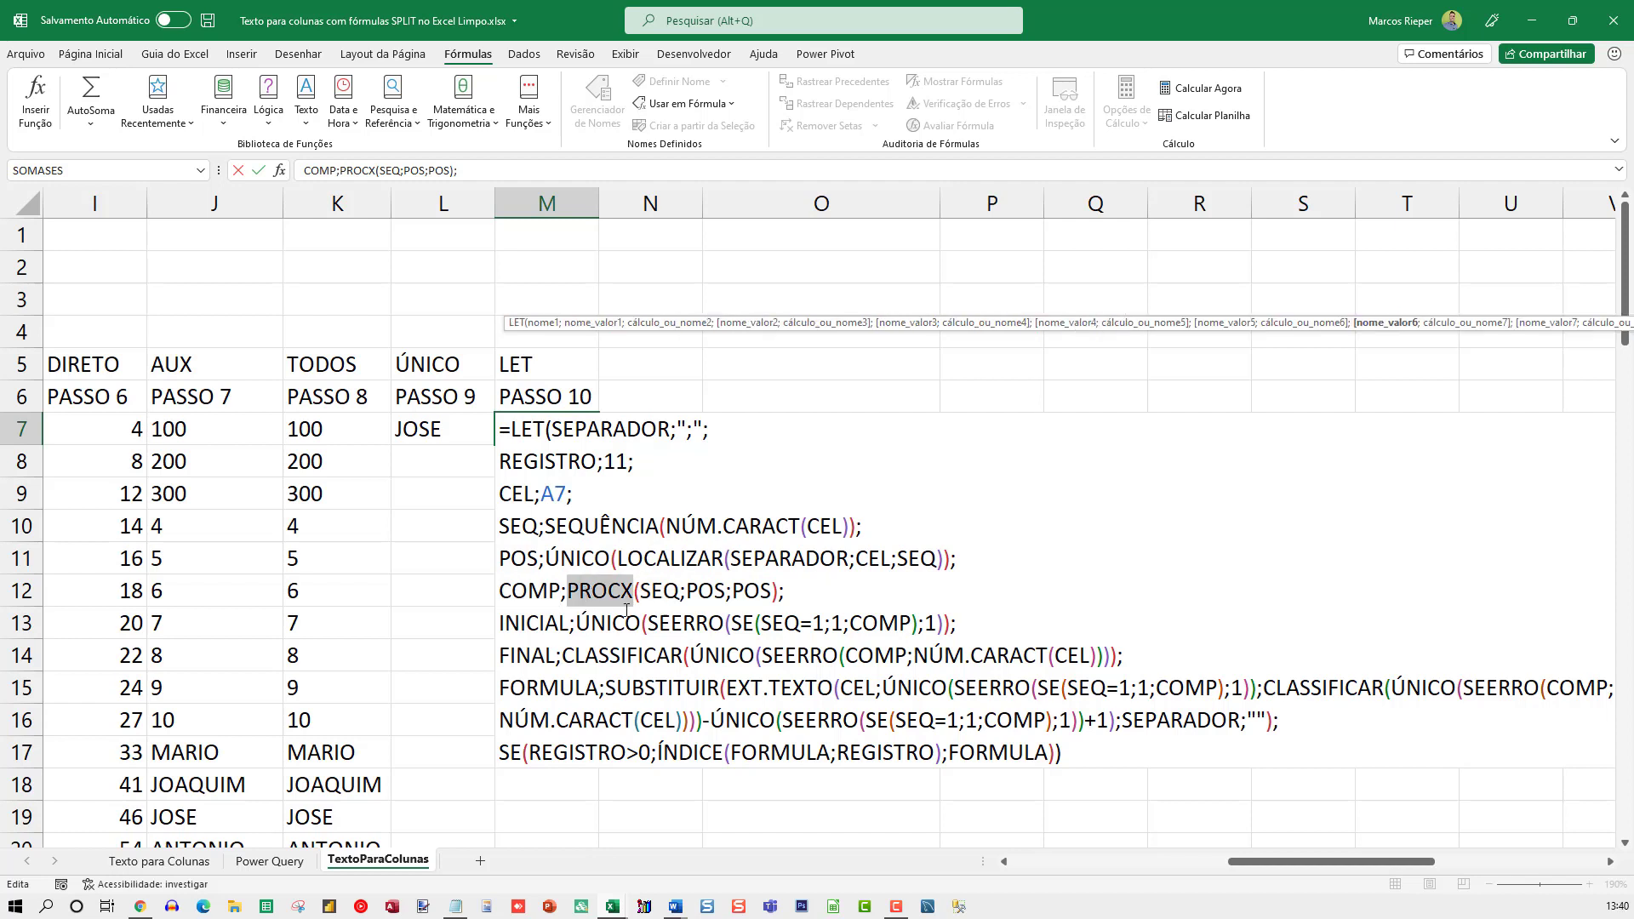
pyautogui.doubleClick(528, 624)
pyautogui.doubleClick(623, 622)
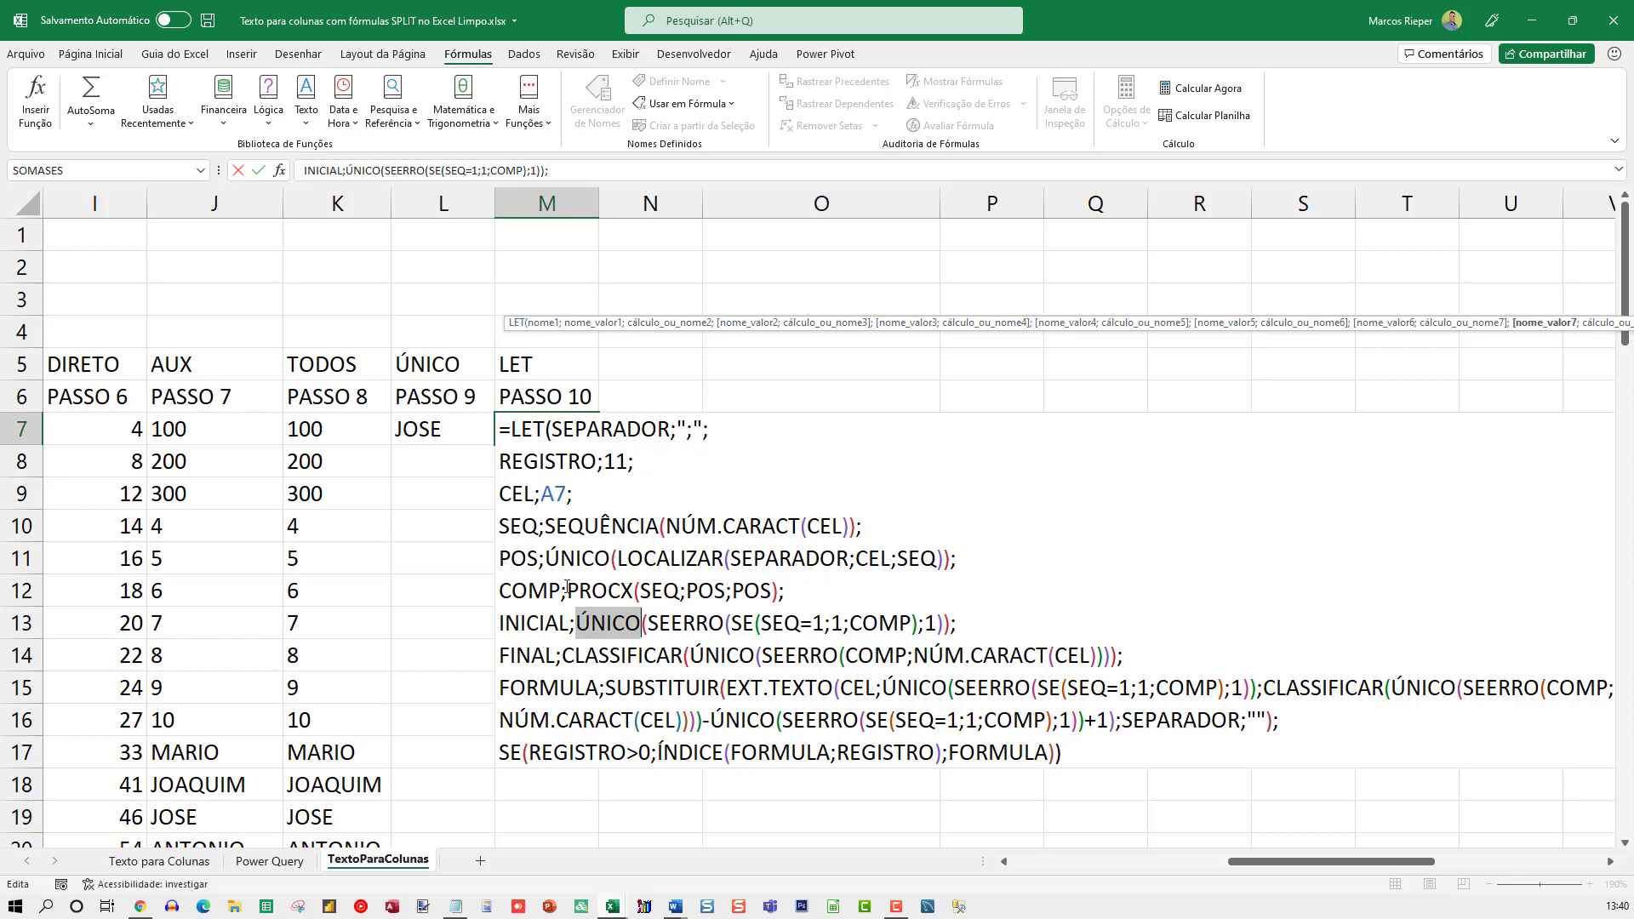
pyautogui.press('Escape')
# Copy L7's whole ÍNDICE formula text without its equals sign, leaving the cell unchanged
pyautogui.click(438, 407)
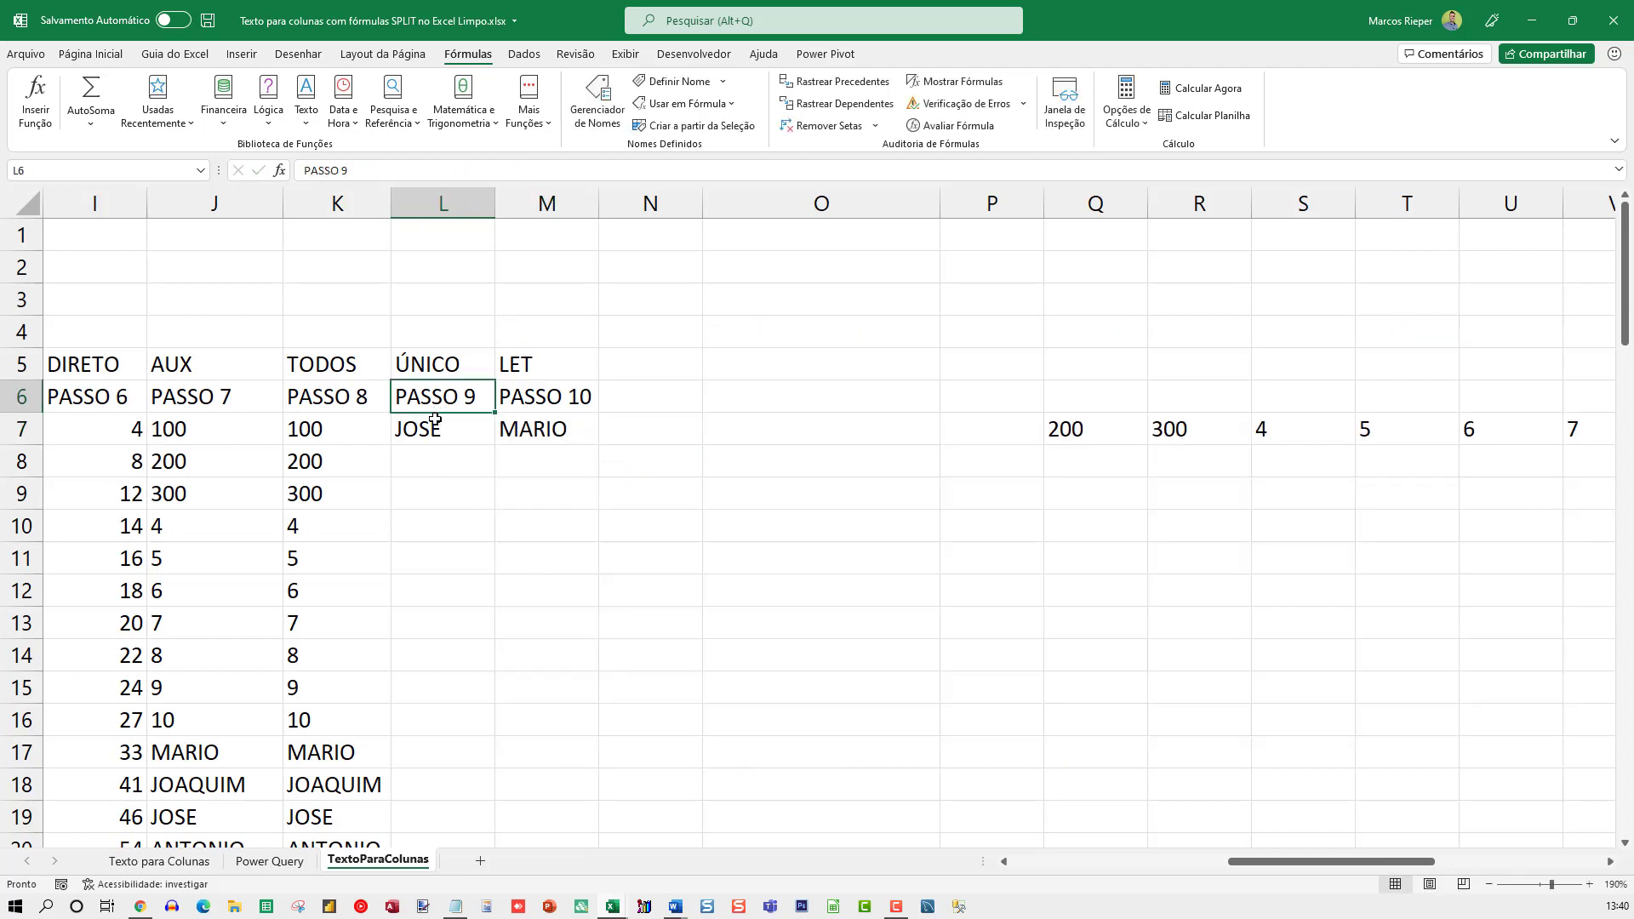
pyautogui.click(438, 428)
pyautogui.doubleClick(438, 428)
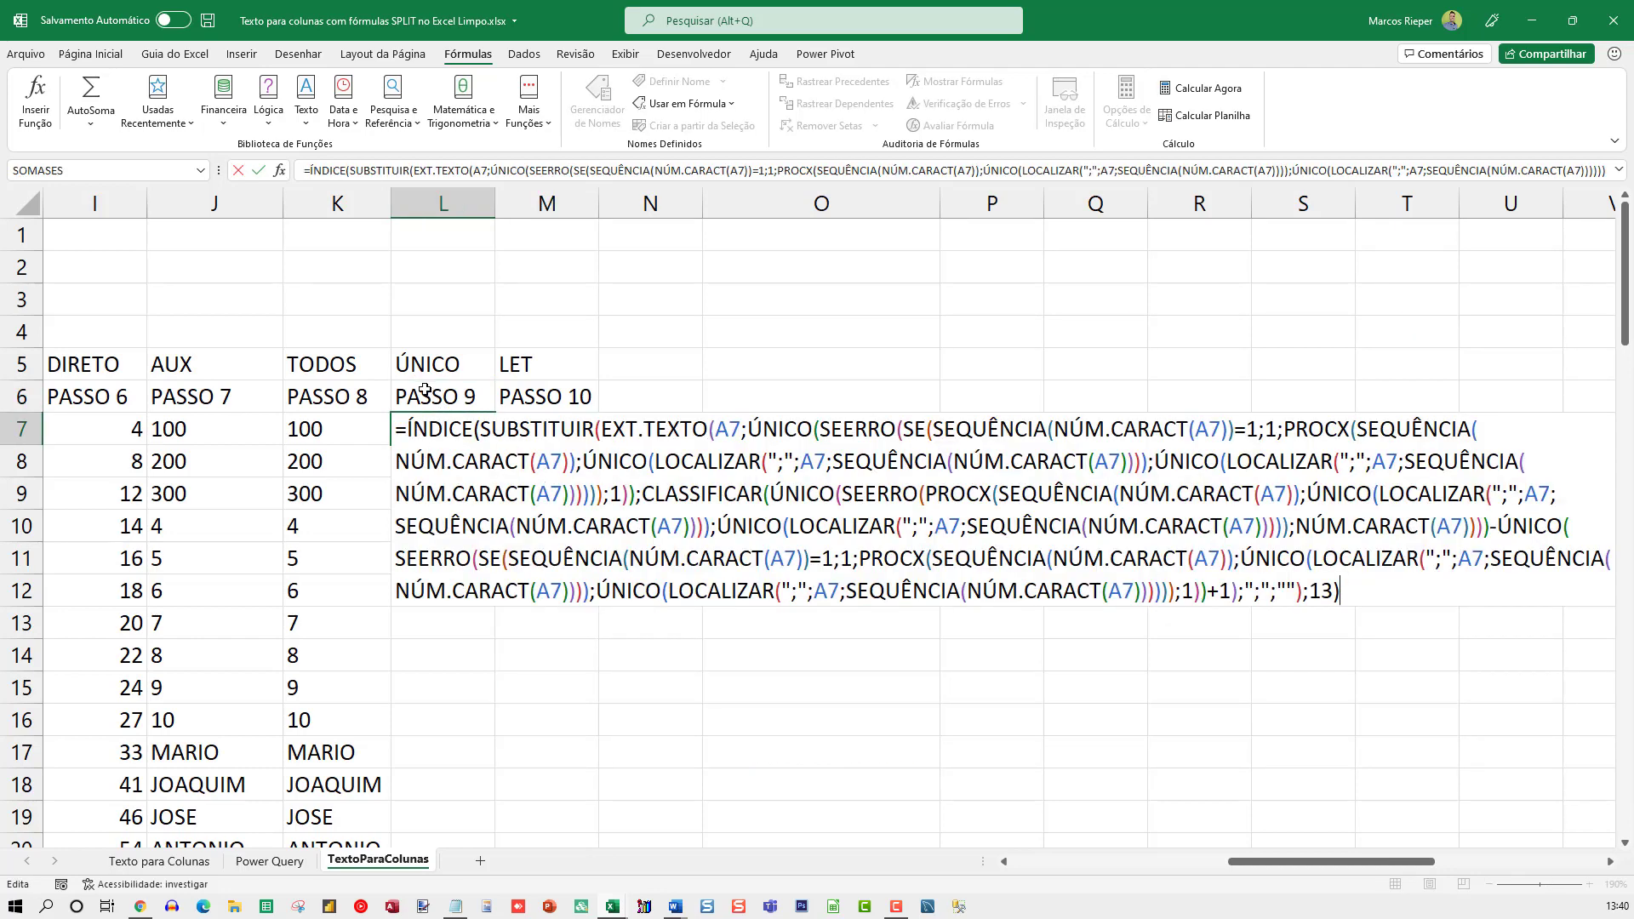
pyautogui.hotkey('ctrl', 'a')
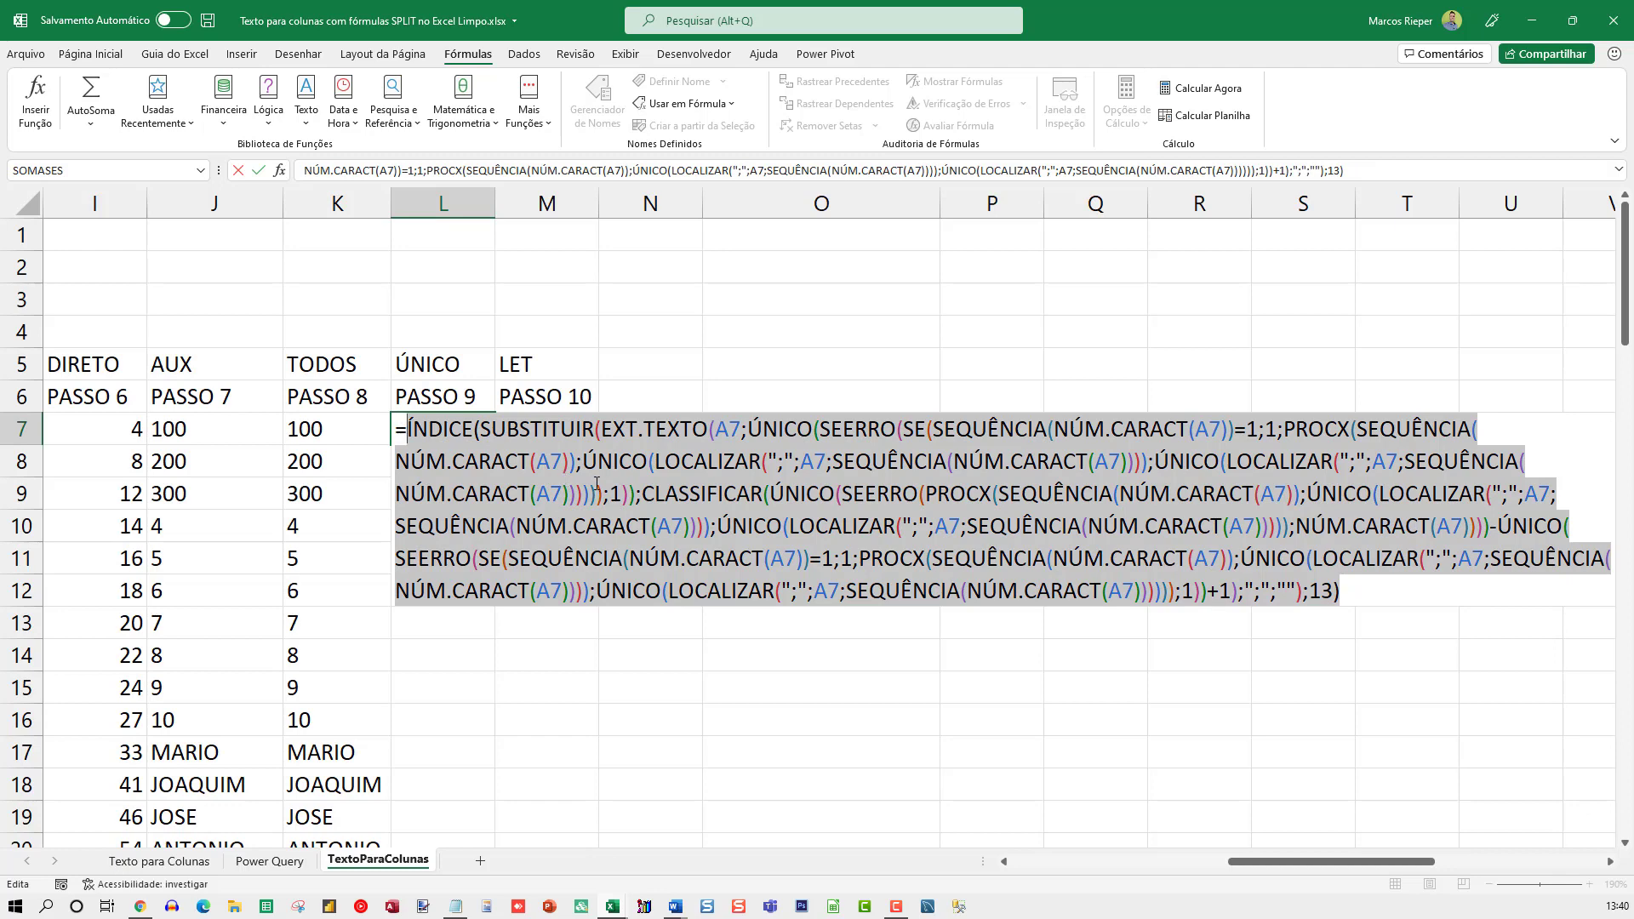
pyautogui.press('Escape')
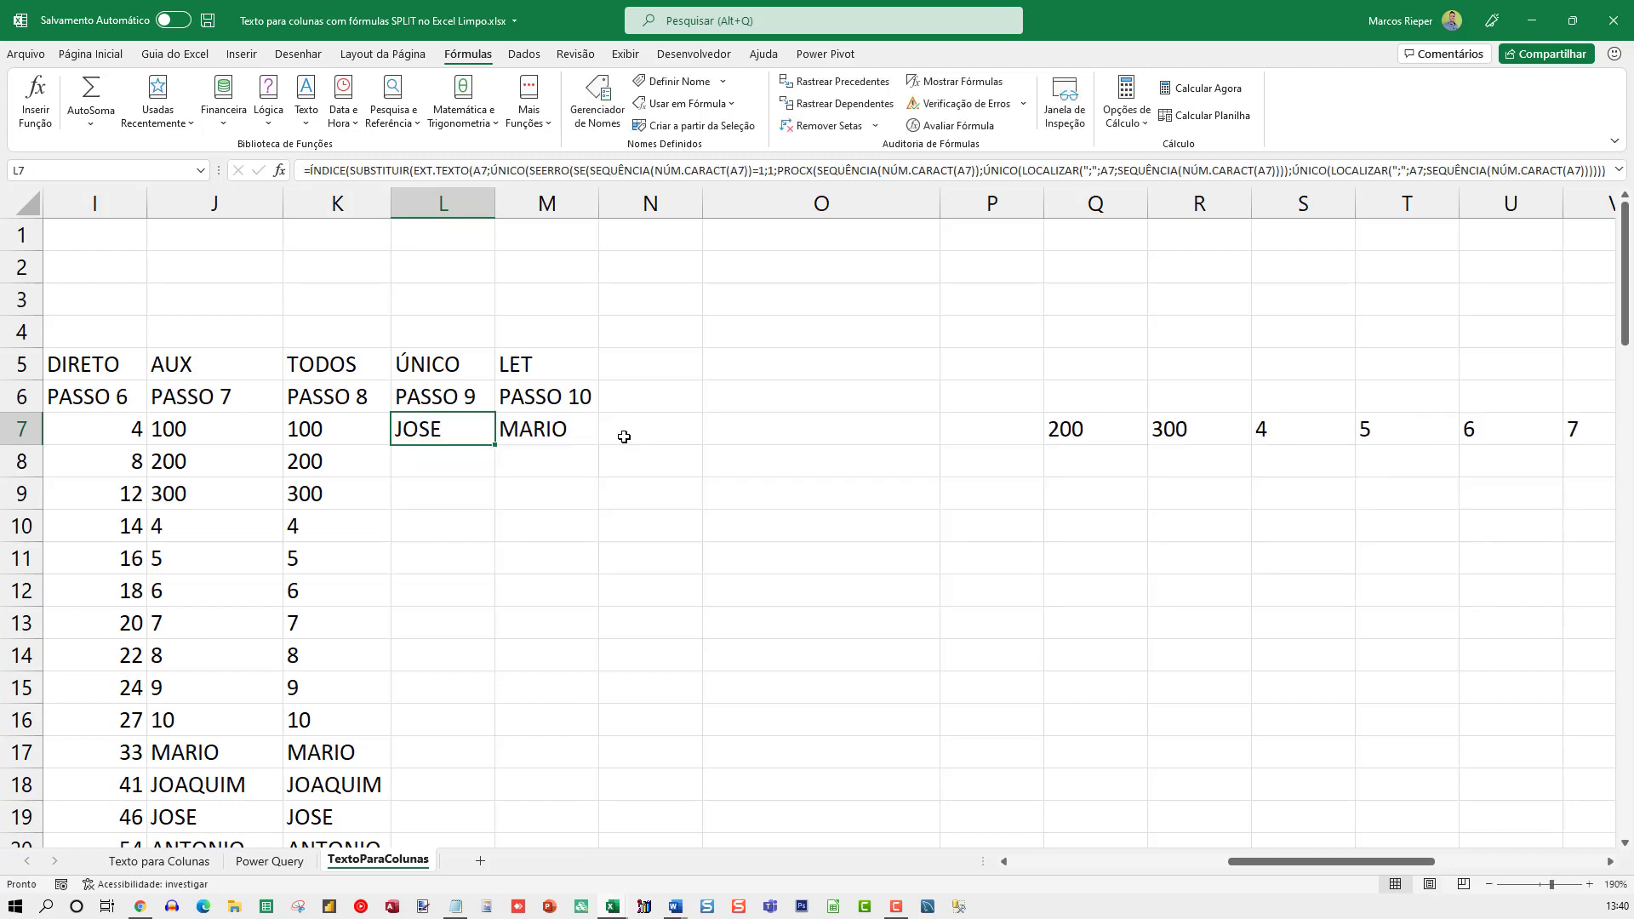
pyautogui.click(781, 277)
pyautogui.press('F2')
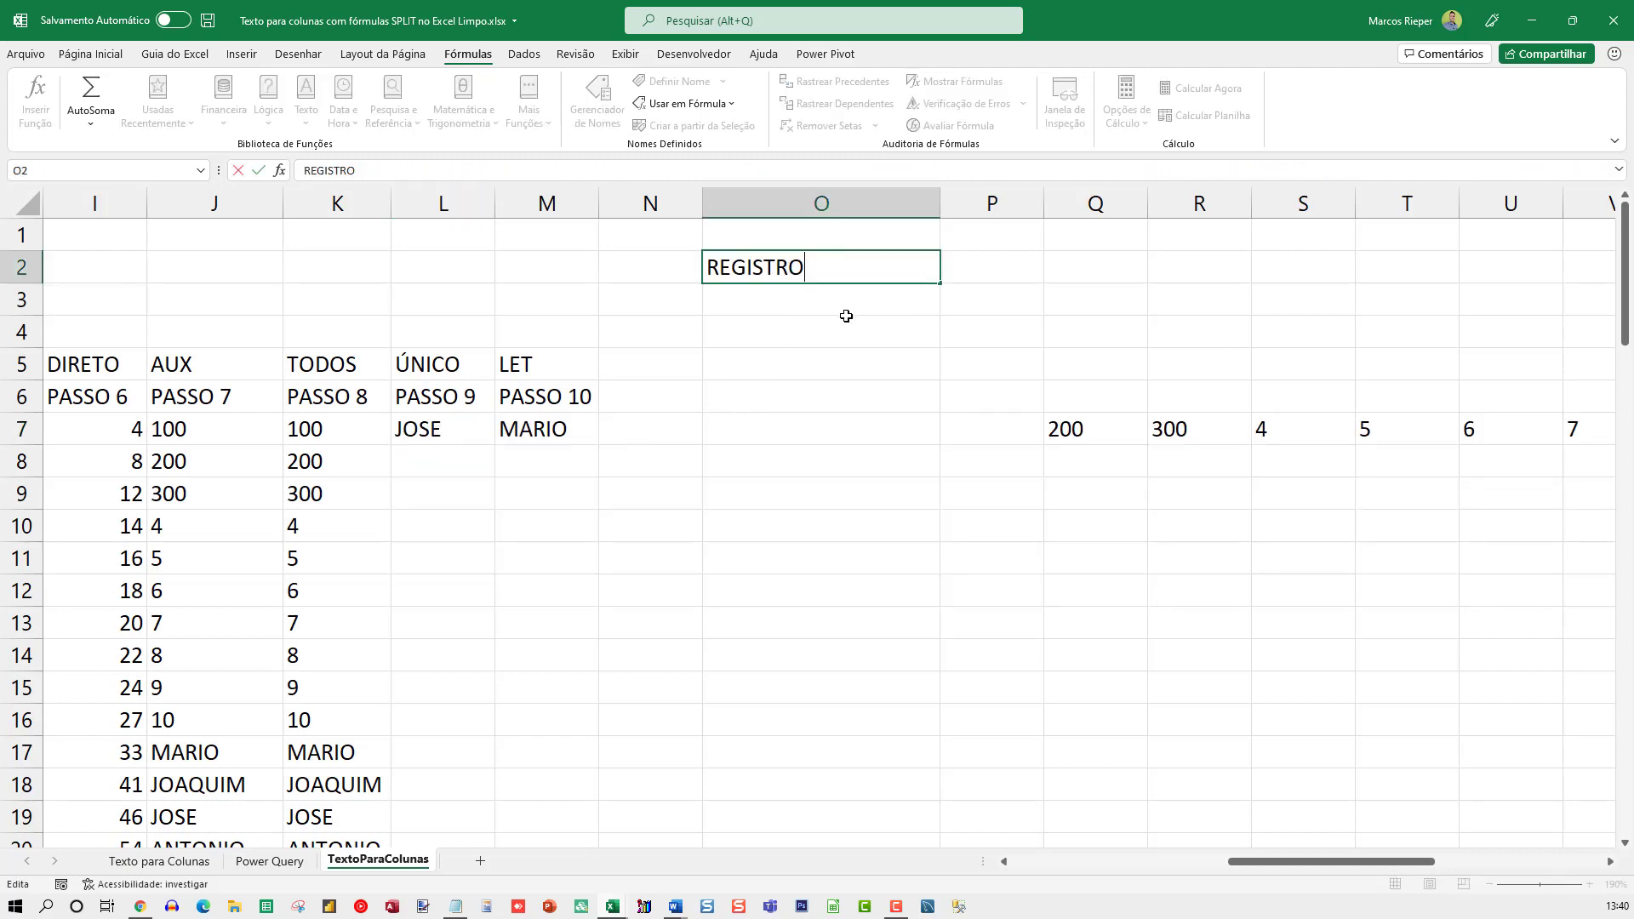
pyautogui.press('Escape')
pyautogui.press('F2')
pyautogui.press('Escape')
# Begin a new formula with =LET( in the empty cell AQ5
pyautogui.press('Right')
pyautogui.press('Right')
pyautogui.press('Right')
pyautogui.press('Right')
pyautogui.press('Right')
pyautogui.press('Right')
pyautogui.press('Right')
pyautogui.press('Right')
pyautogui.press('Right')
pyautogui.press('Right')
pyautogui.press('Right')
pyautogui.press('Right')
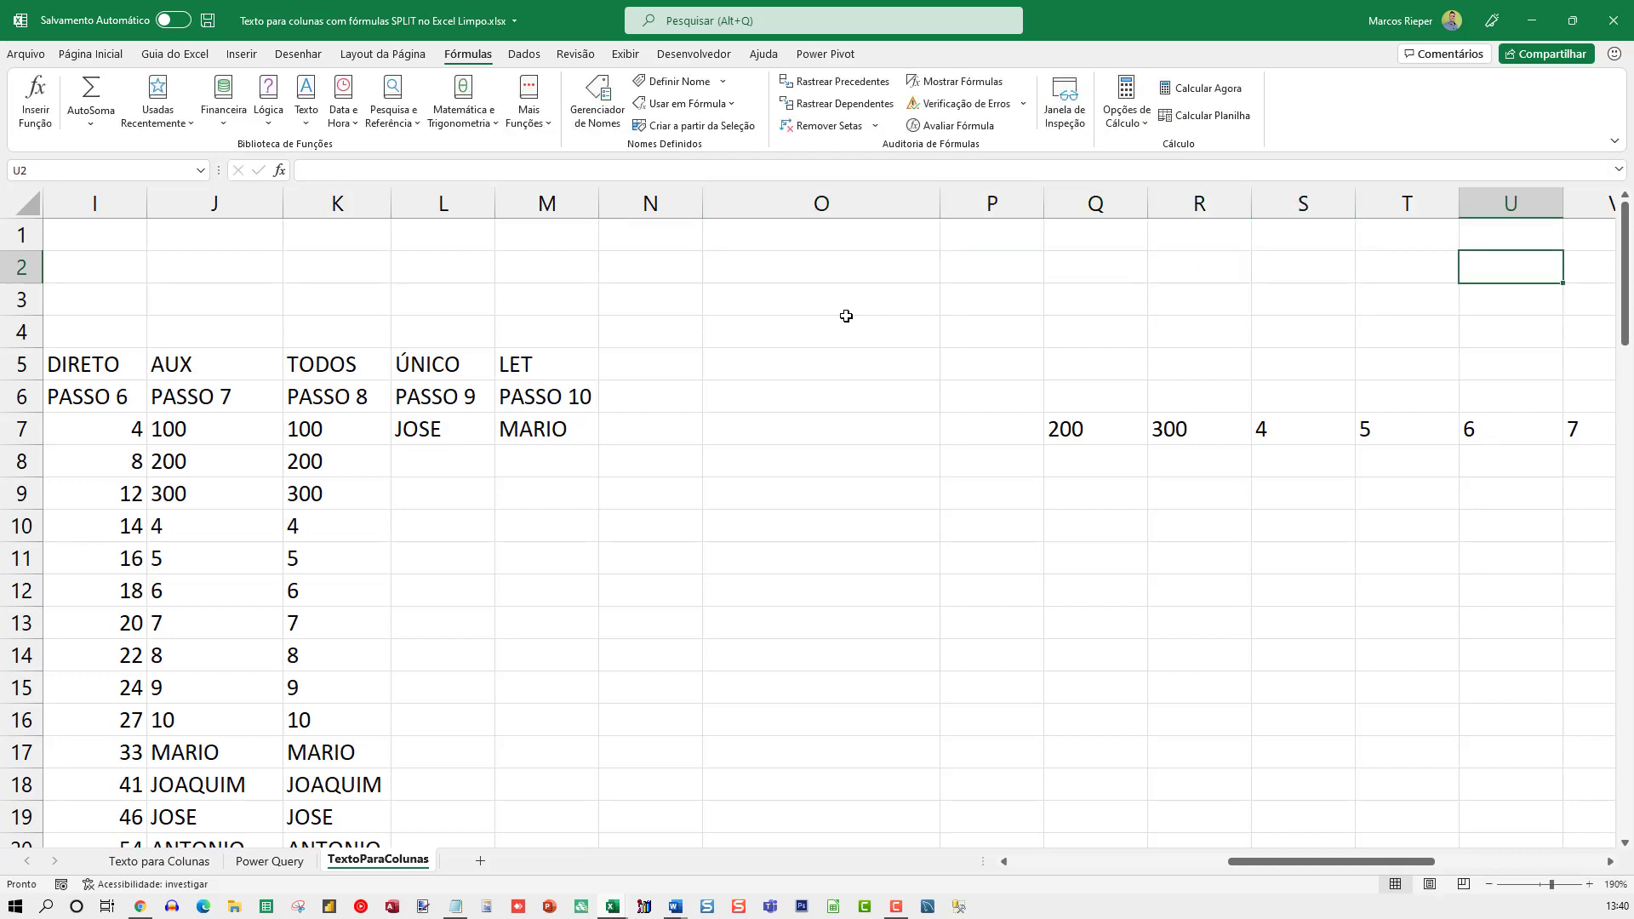
pyautogui.press('Right')
pyautogui.press('Right')
pyautogui.press('Right')
pyautogui.press('Right')
pyautogui.press('Right')
pyautogui.press('Right')
pyautogui.press('Right')
pyautogui.press('Right')
pyautogui.press('Right')
pyautogui.press('Right')
pyautogui.press('Right')
pyautogui.press('Right')
pyautogui.press('Right')
pyautogui.press('Right')
pyautogui.press('Right')
pyautogui.press('Right')
pyautogui.press('Right')
pyautogui.press('Right')
pyautogui.press('Right')
pyautogui.press('Right')
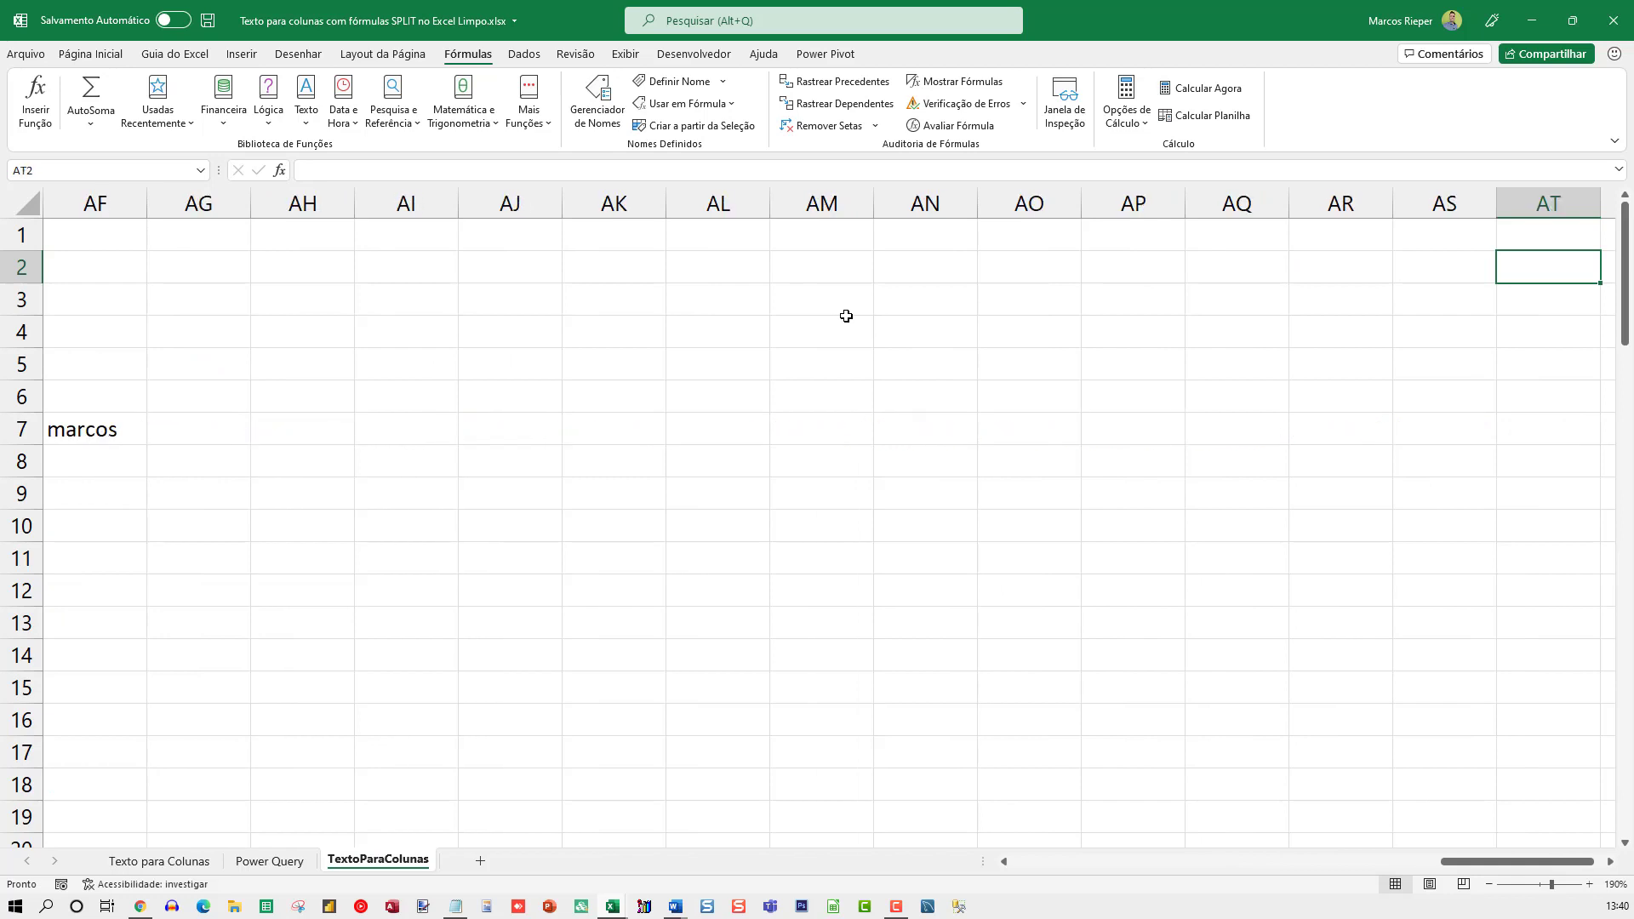
pyautogui.press('Left')
pyautogui.press('Left')
pyautogui.press('Left')
pyautogui.press('Left')
pyautogui.press('Left')
pyautogui.press('Left')
pyautogui.press('Left')
pyautogui.press('Left')
pyautogui.press('Left')
pyautogui.press('Down')
pyautogui.press('Down')
pyautogui.press('Down')
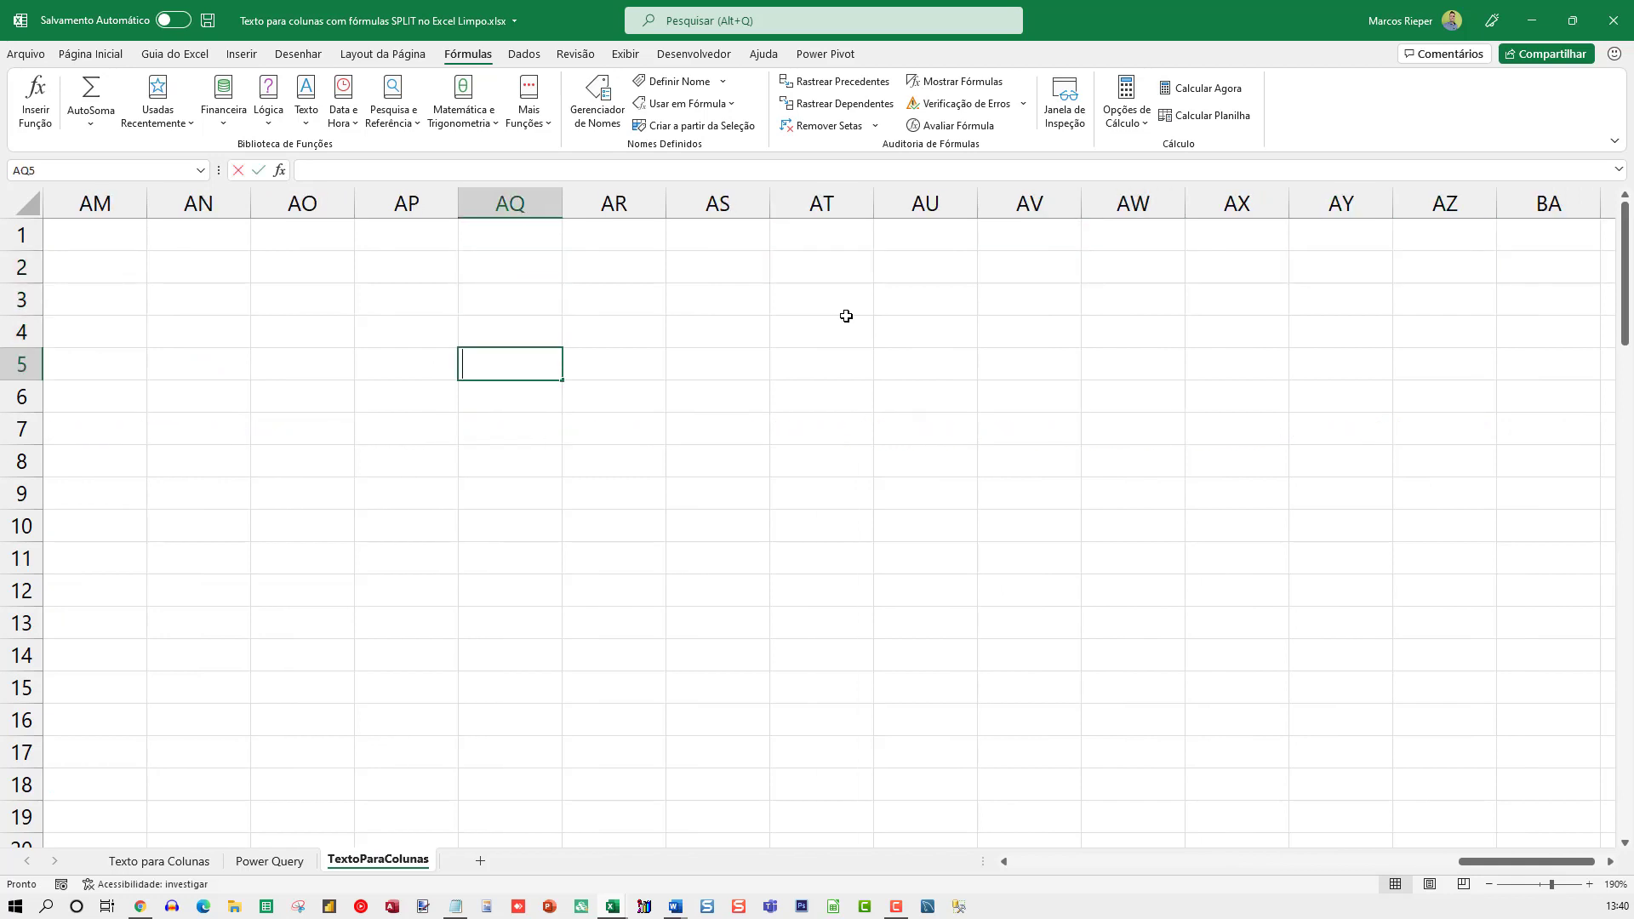
pyautogui.write('=let')
pyautogui.press('BackSpace')
pyautogui.press('BackSpace')
pyautogui.press('BackSpace')
pyautogui.write('LET')
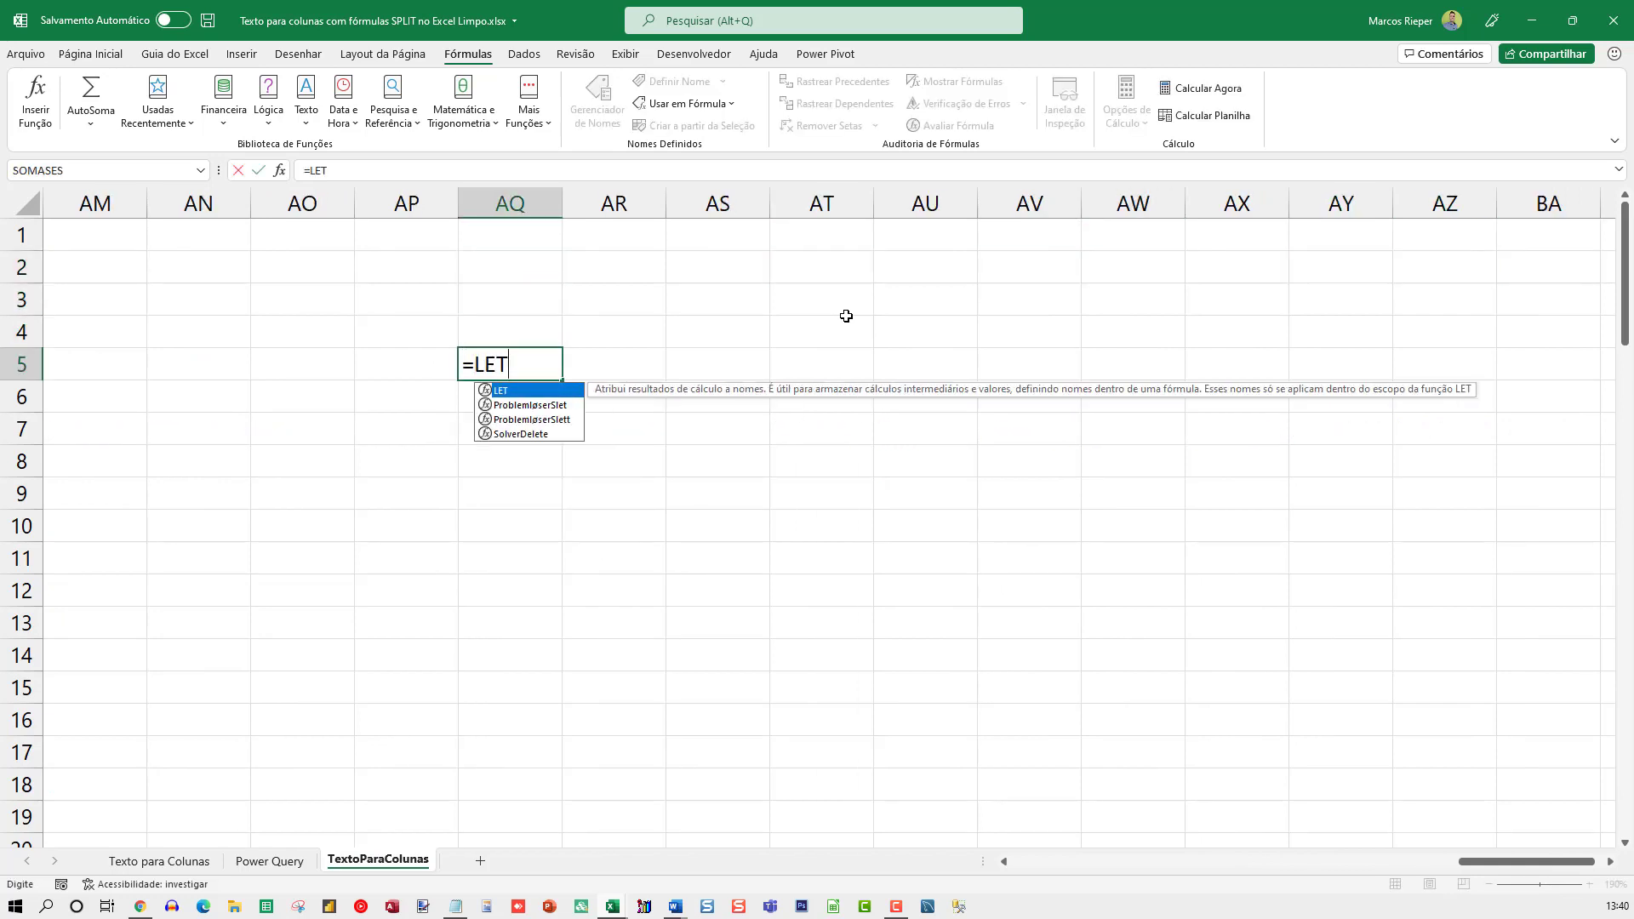
pyautogui.write('(')
pyautogui.press('Return')
pyautogui.press('Return')
pyautogui.press('End')
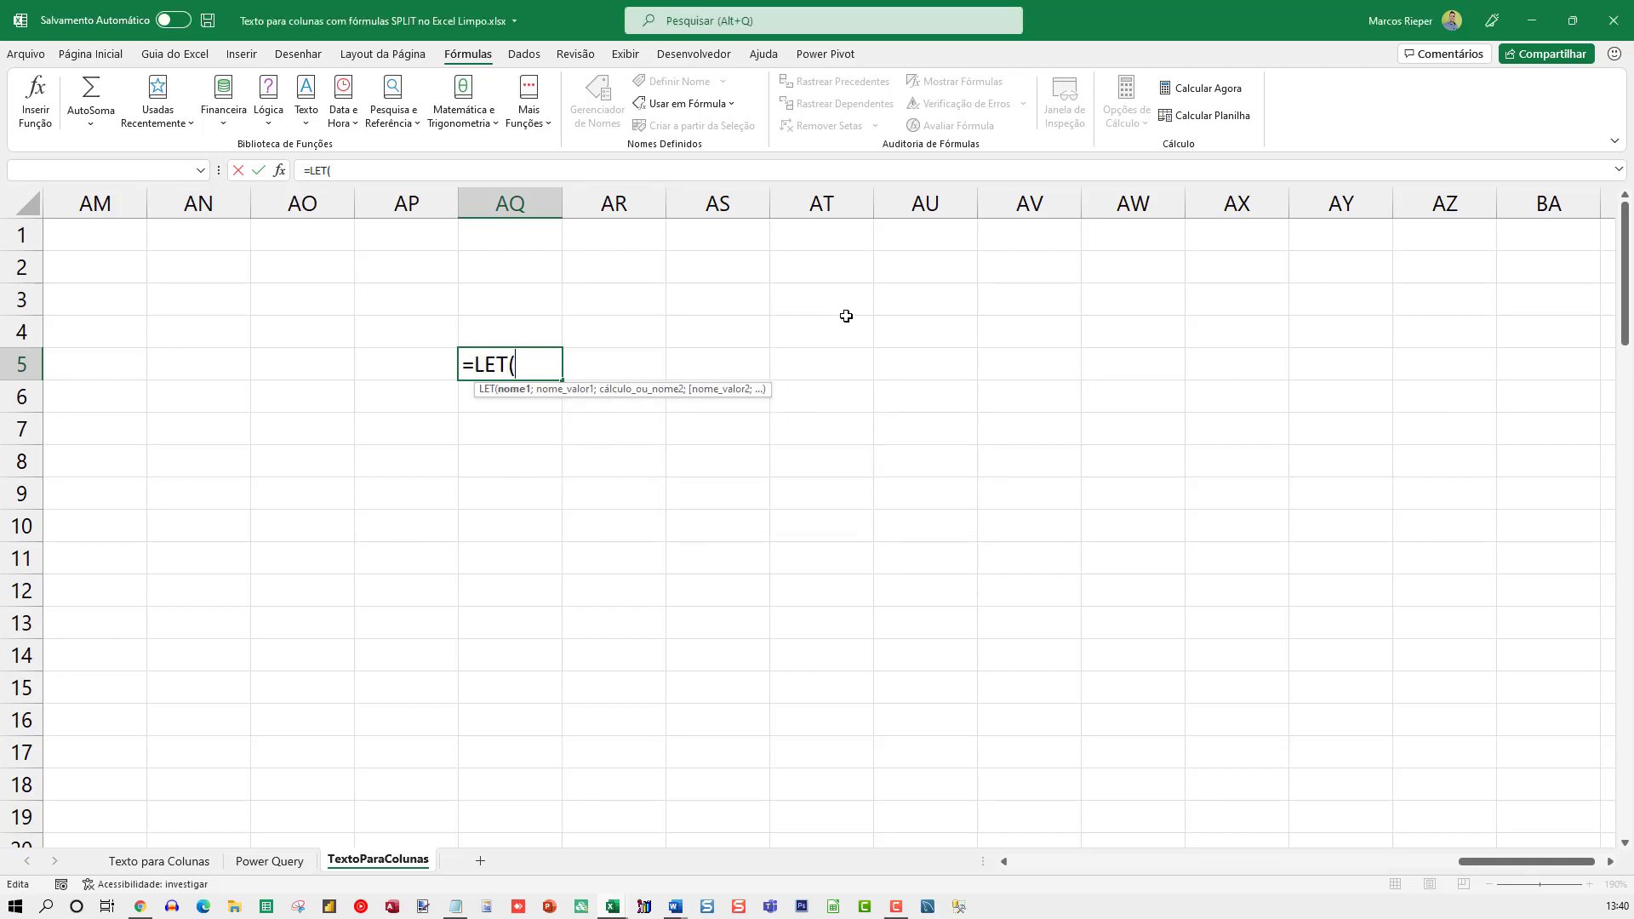
# Paste the copied ÍNDICE formula into AQ5 two lines below the LET opening
pyautogui.hotkey('alt', 'Return')
pyautogui.hotkey('alt', 'Return')
pyautogui.write('ÍNDICE(SUBSTITUIR(EXT.TEXTO(A7;ÚNICO(SEERRO(SE(SEQUÊNCIA(NÚM.CARACT(A7))=1;1;PROCX(SEQUÊNCIA(NÚM.CARACT(A7));ÚNICO(LOCALIZAR(";";A7;SEQUÊNCIA(NÚM.CARACT(A7))));ÚNICO(LOCALIZAR(";";A7;SEQUÊNCIA(NÚM.CARACT(A7)))));1));CLASSIFICAR(ÚNICO(SEERRO(PROCX(SEQUÊNCIA(NÚM.CARACT(A7));ÚNICO(LOCALIZAR(";";A7;SEQUÊNCIA(NÚM.CARACT(A7))));ÚNICO(LOCALIZAR(";";A7;SEQUÊNCIA(NÚM.CARACT(A7)))));NÚM.CARACT(A7))))-ÚNICO(SEERRO(SE(SEQUÊNCIA(NÚM.CARACT(A7))=1;1;PROCX(SEQUÊNCIA(NÚM.CARACT(A7));ÚNICO(LOCALIZAR(";";A7;SEQUÊNCIA(NÚM.CARACT(A7))));ÚNICO(LOCALIZAR(";";A7;SEQUÊNCIA(NÚM.CARACT(A7)))));1))+1);";";"");13)')
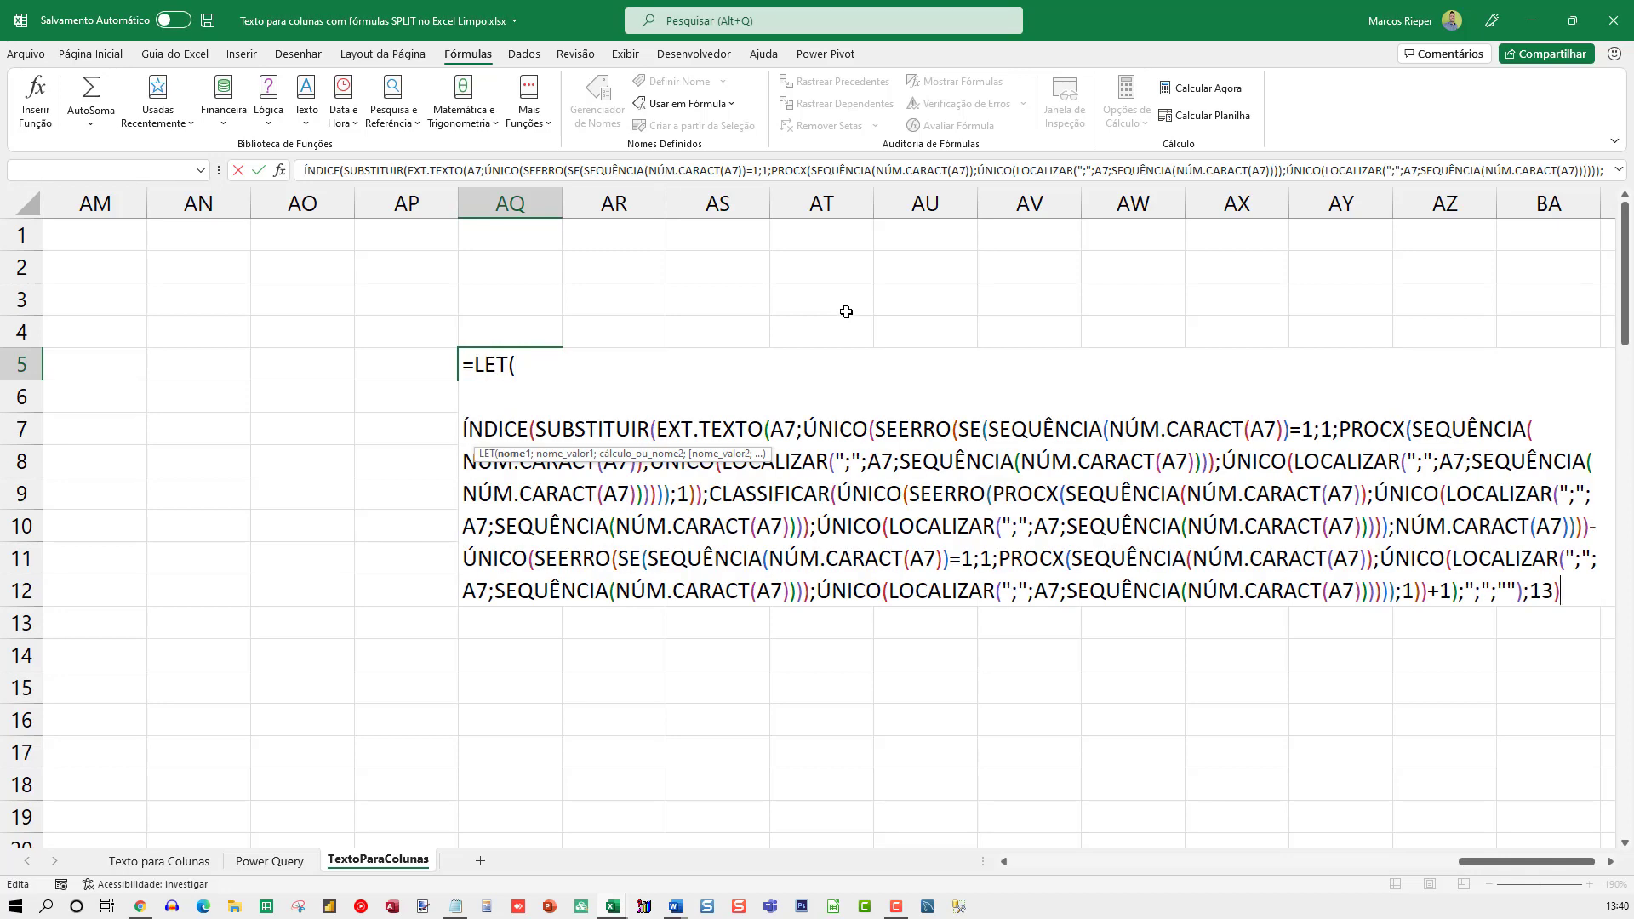
# Define the name SEPARADOR with the value ";" as the first pair in AQ5's LET formula
pyautogui.click(560, 363)
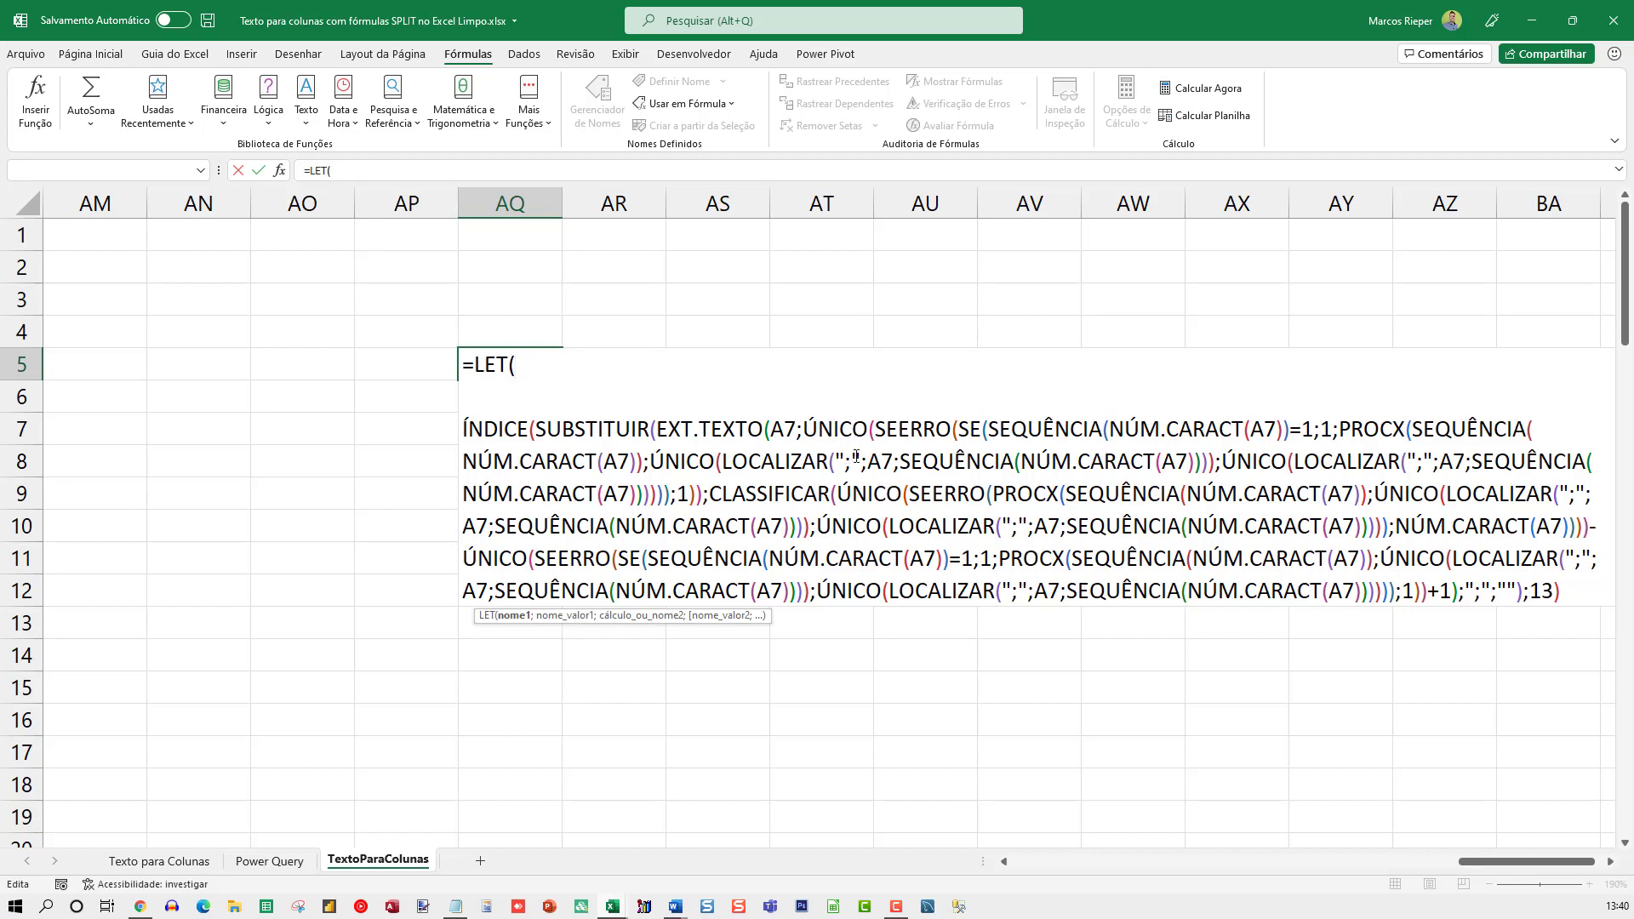
pyautogui.moveTo(849, 455); pyautogui.dragTo(834, 453)
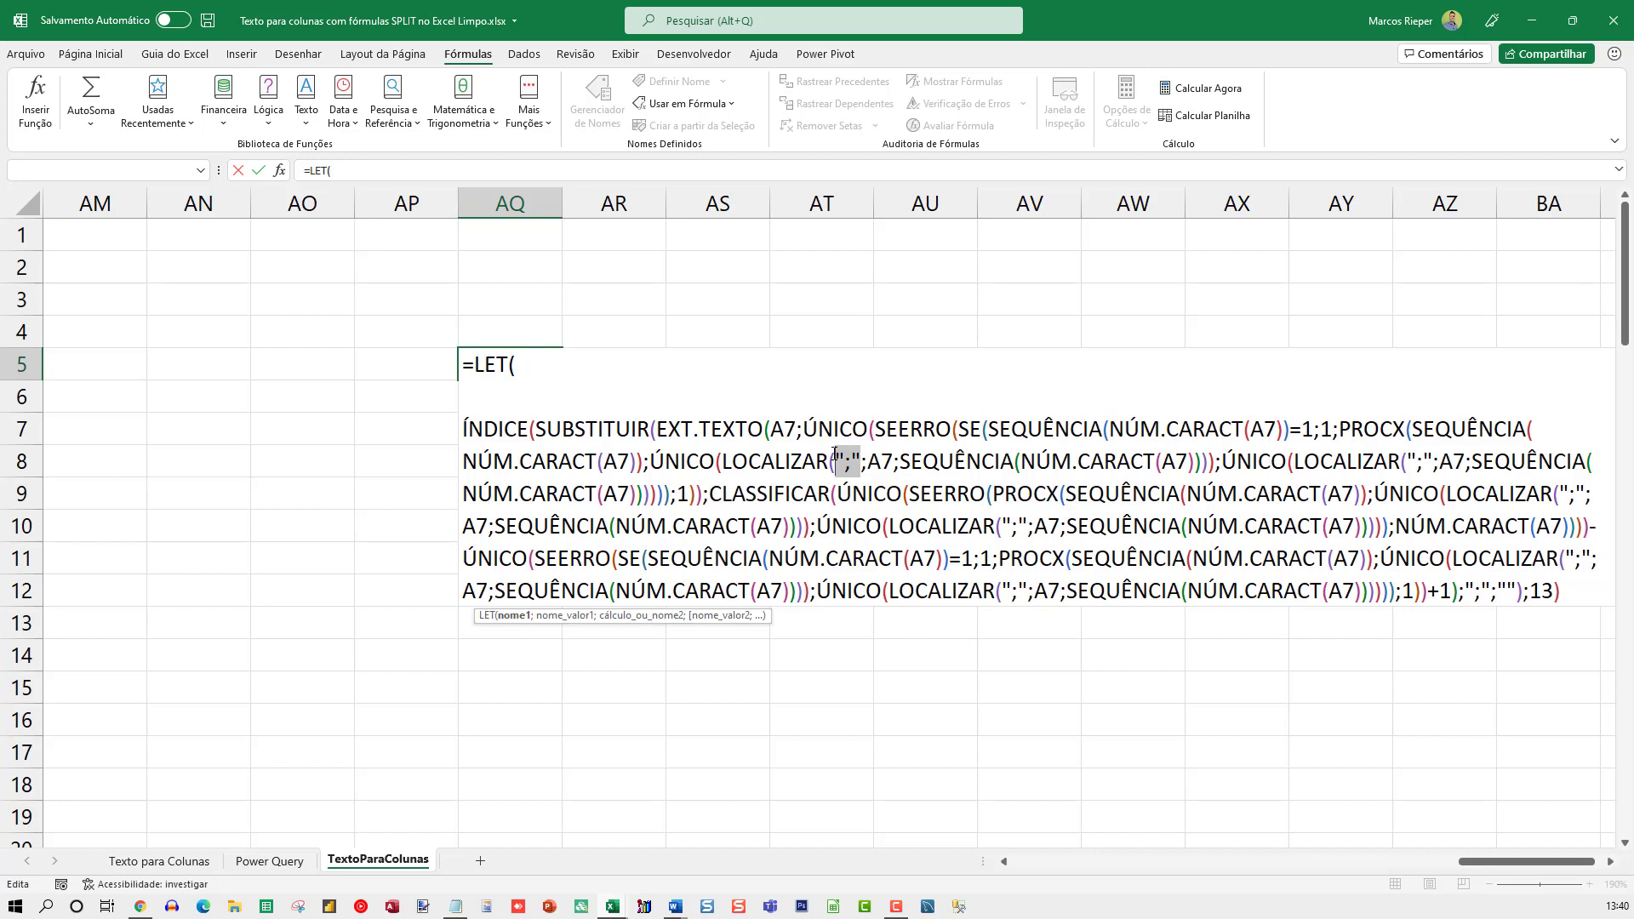
pyautogui.click(557, 379)
pyautogui.write('SEPARADOR;";";')
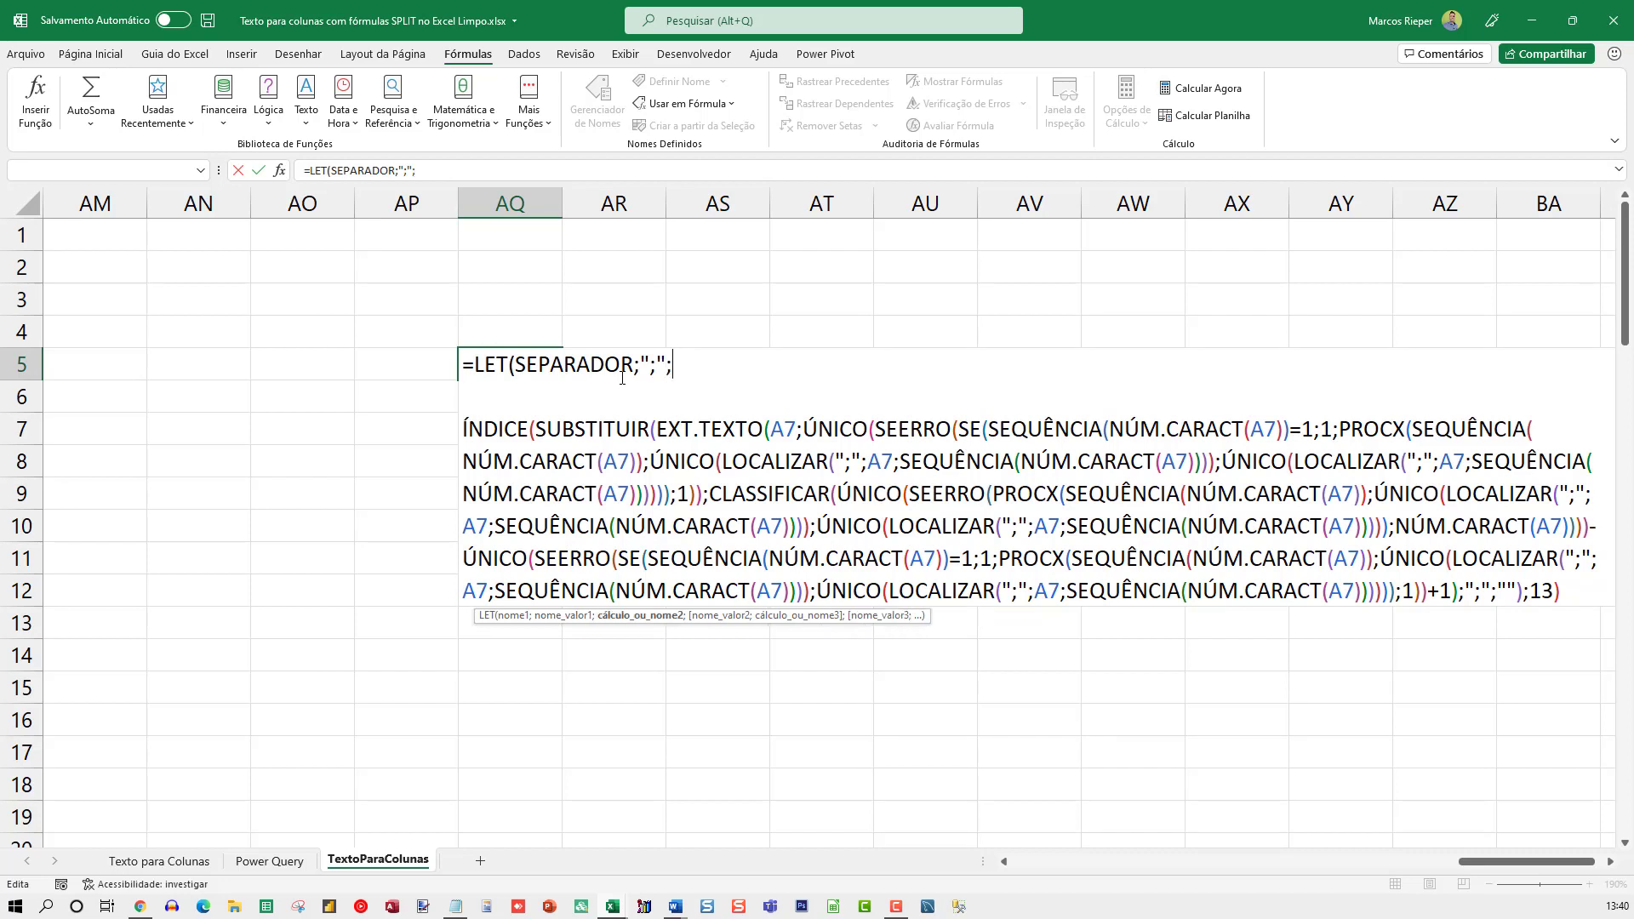
# Replace the ";" literal with SEPARADOR in the two LOCALIZAR calls before CLASSIFICAR
pyautogui.doubleClick(612, 367)
pyautogui.hotkey('ctrl', 'c')
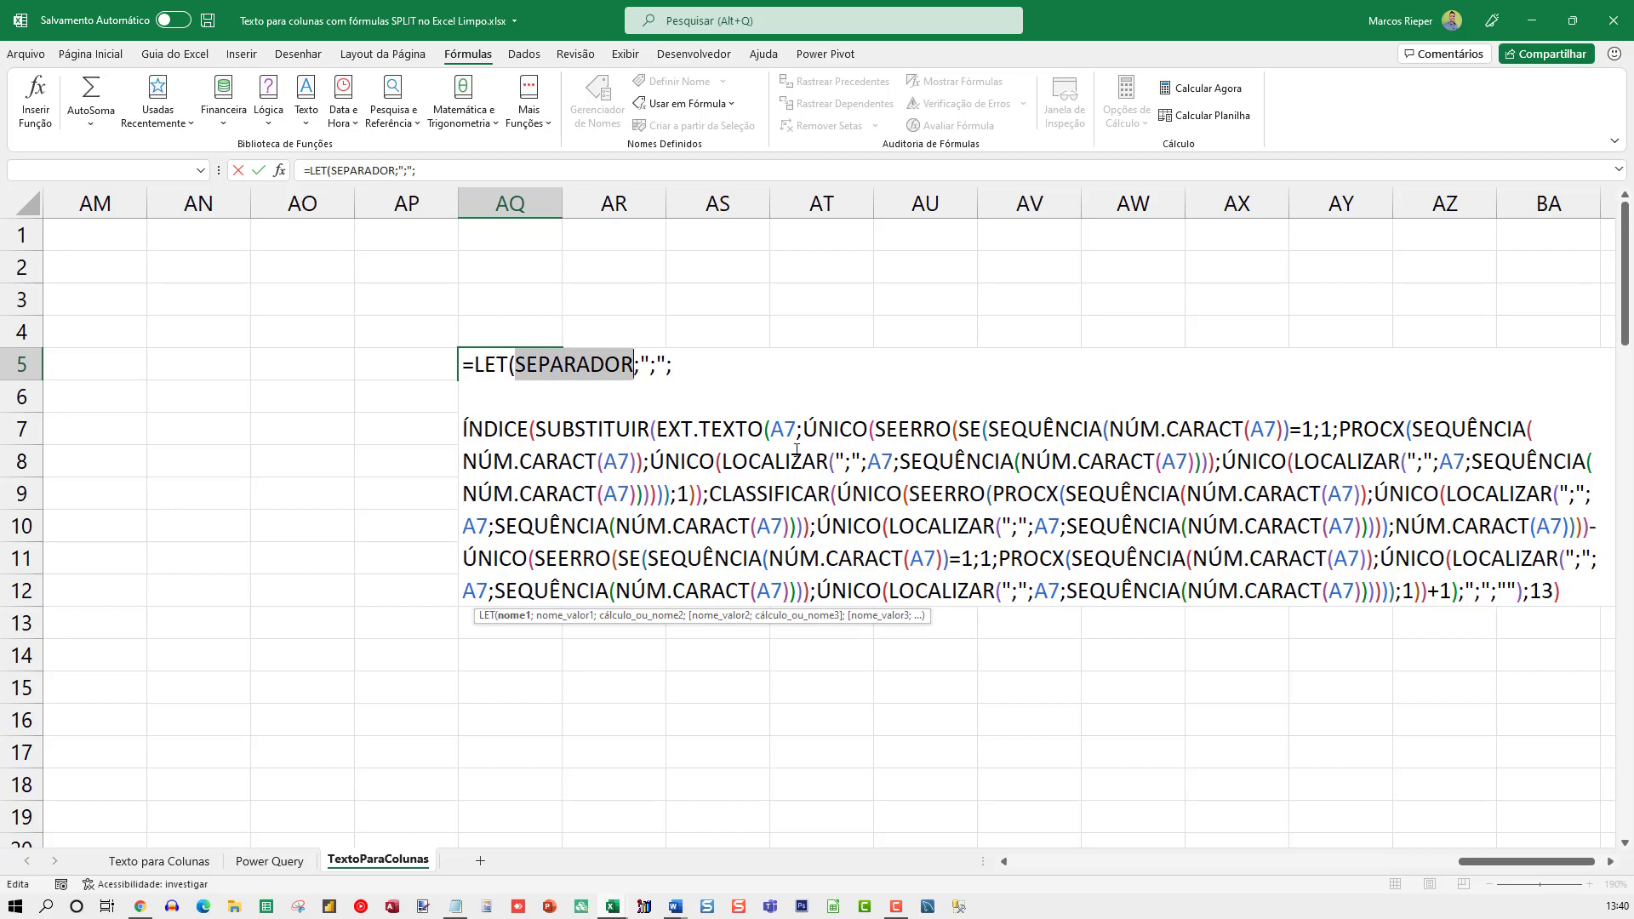
pyautogui.click(836, 464)
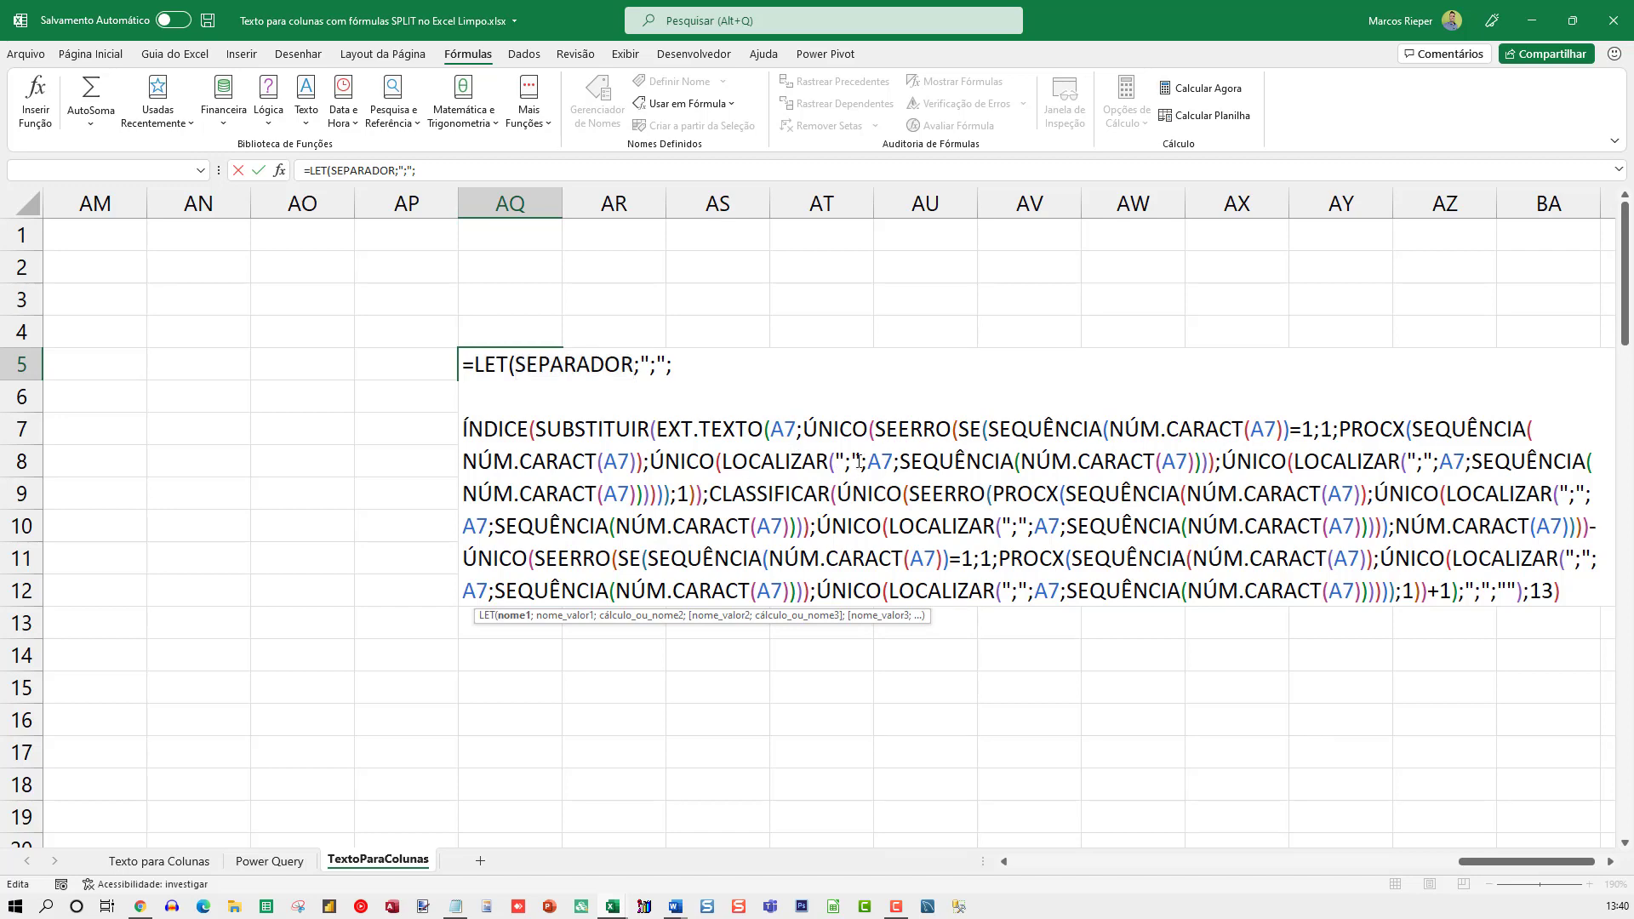
pyautogui.hotkey('shift', 'Right')
pyautogui.hotkey('shift', 'Right')
pyautogui.hotkey('shift', 'Right')
pyautogui.hotkey('ctrl', 'v')
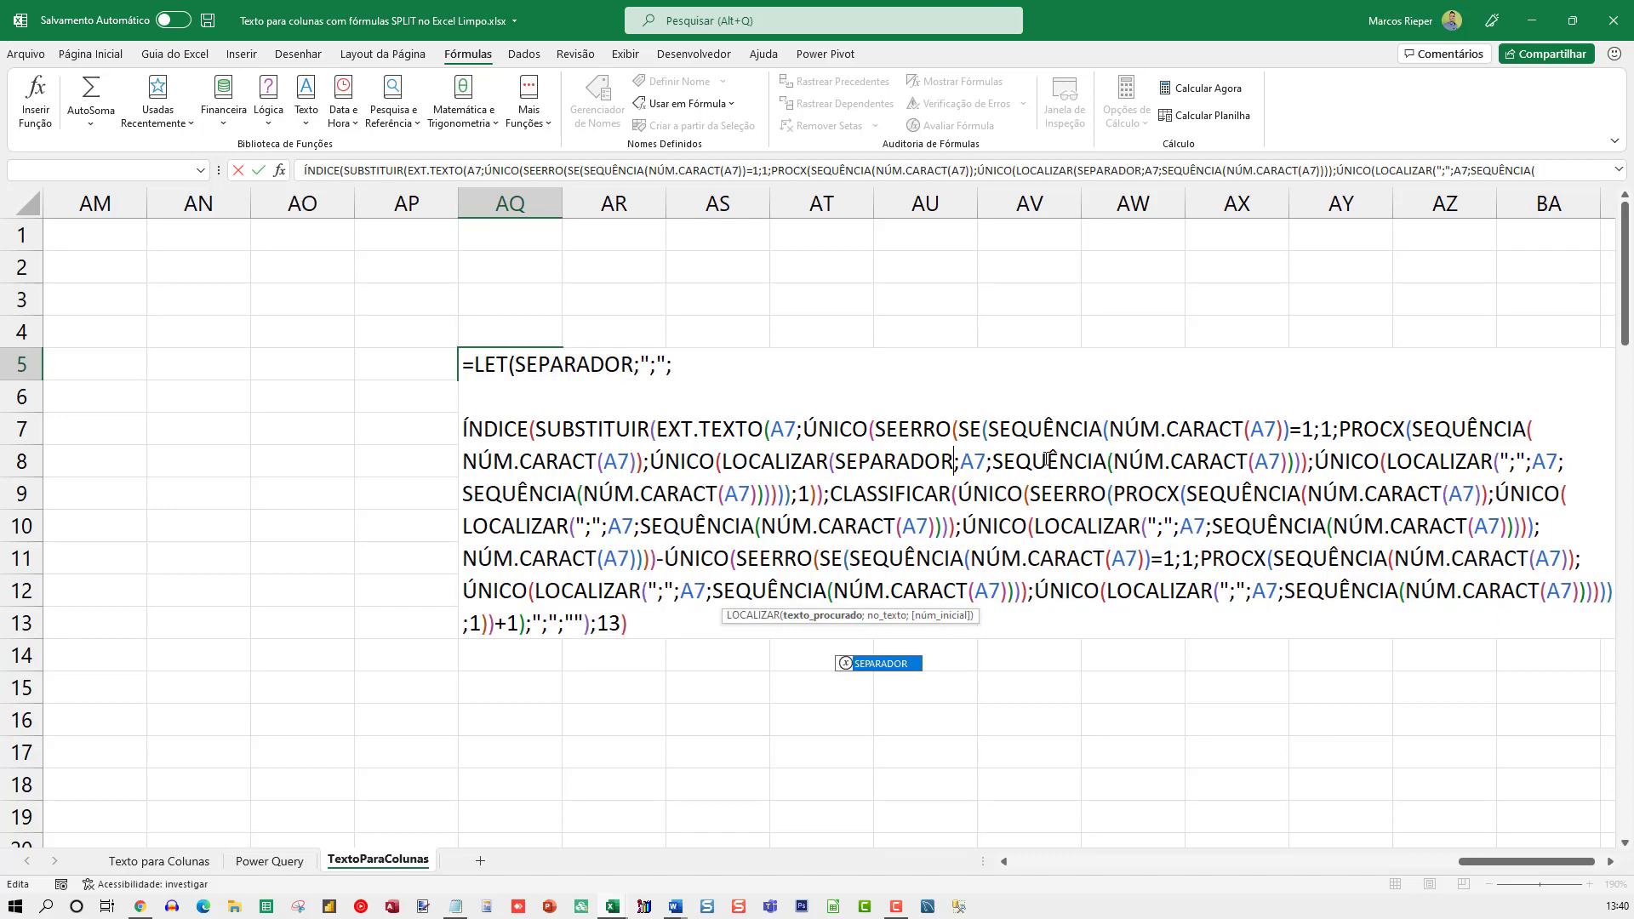
pyautogui.click(1500, 460)
pyautogui.hotkey('shift', 'Right')
pyautogui.hotkey('shift', 'Right')
pyautogui.hotkey('shift', 'Right')
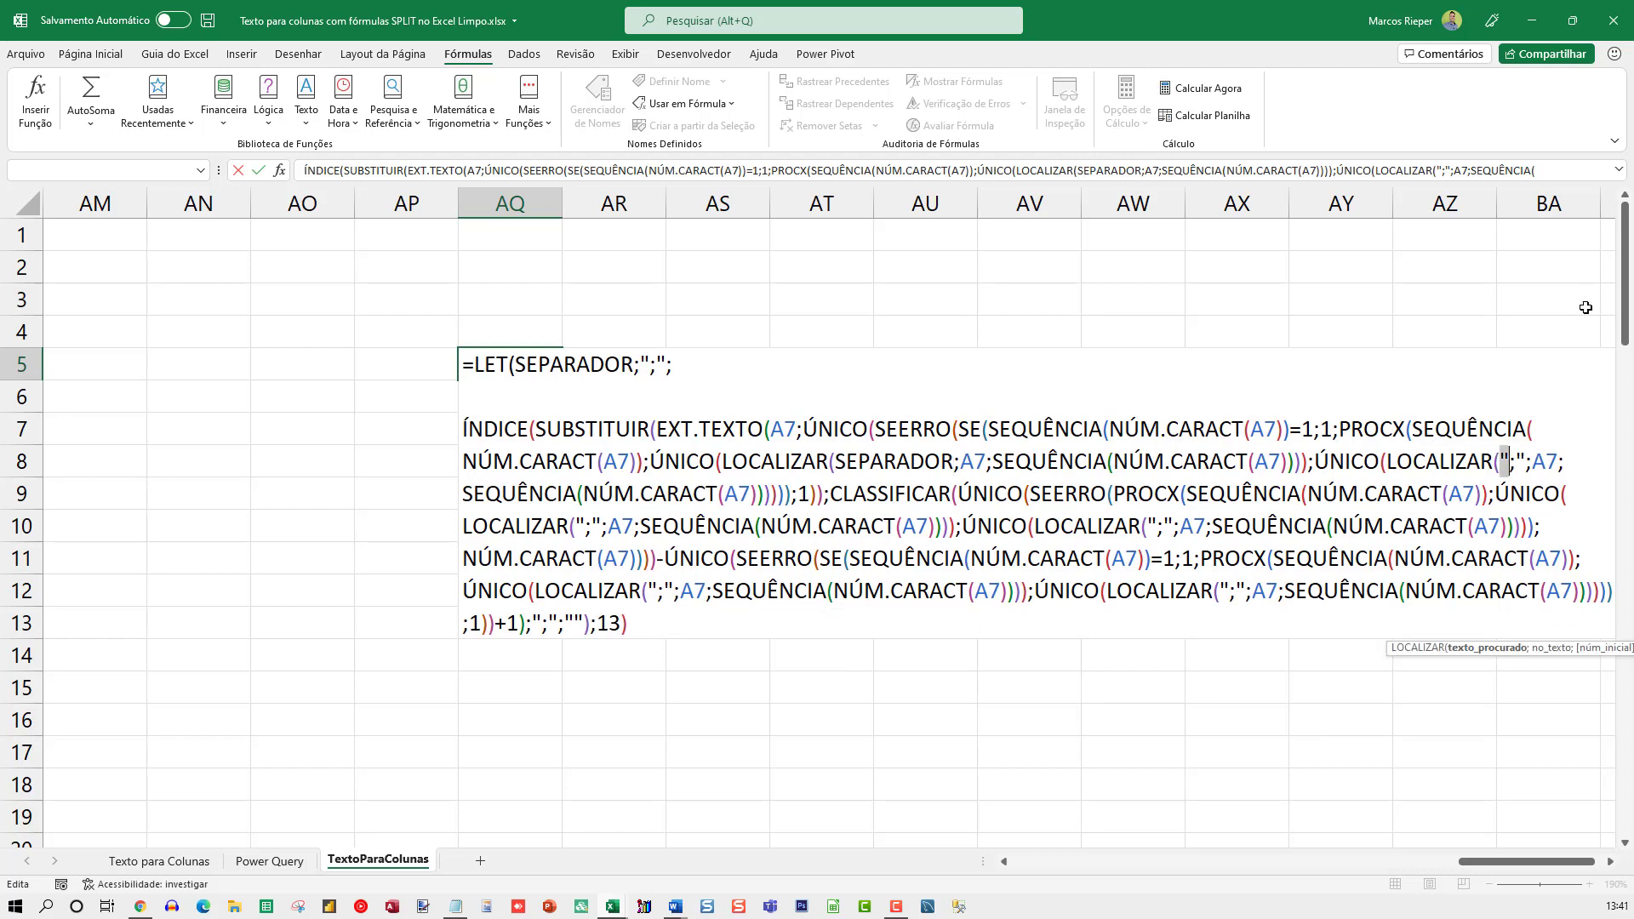
pyautogui.hotkey('ctrl', 'v')
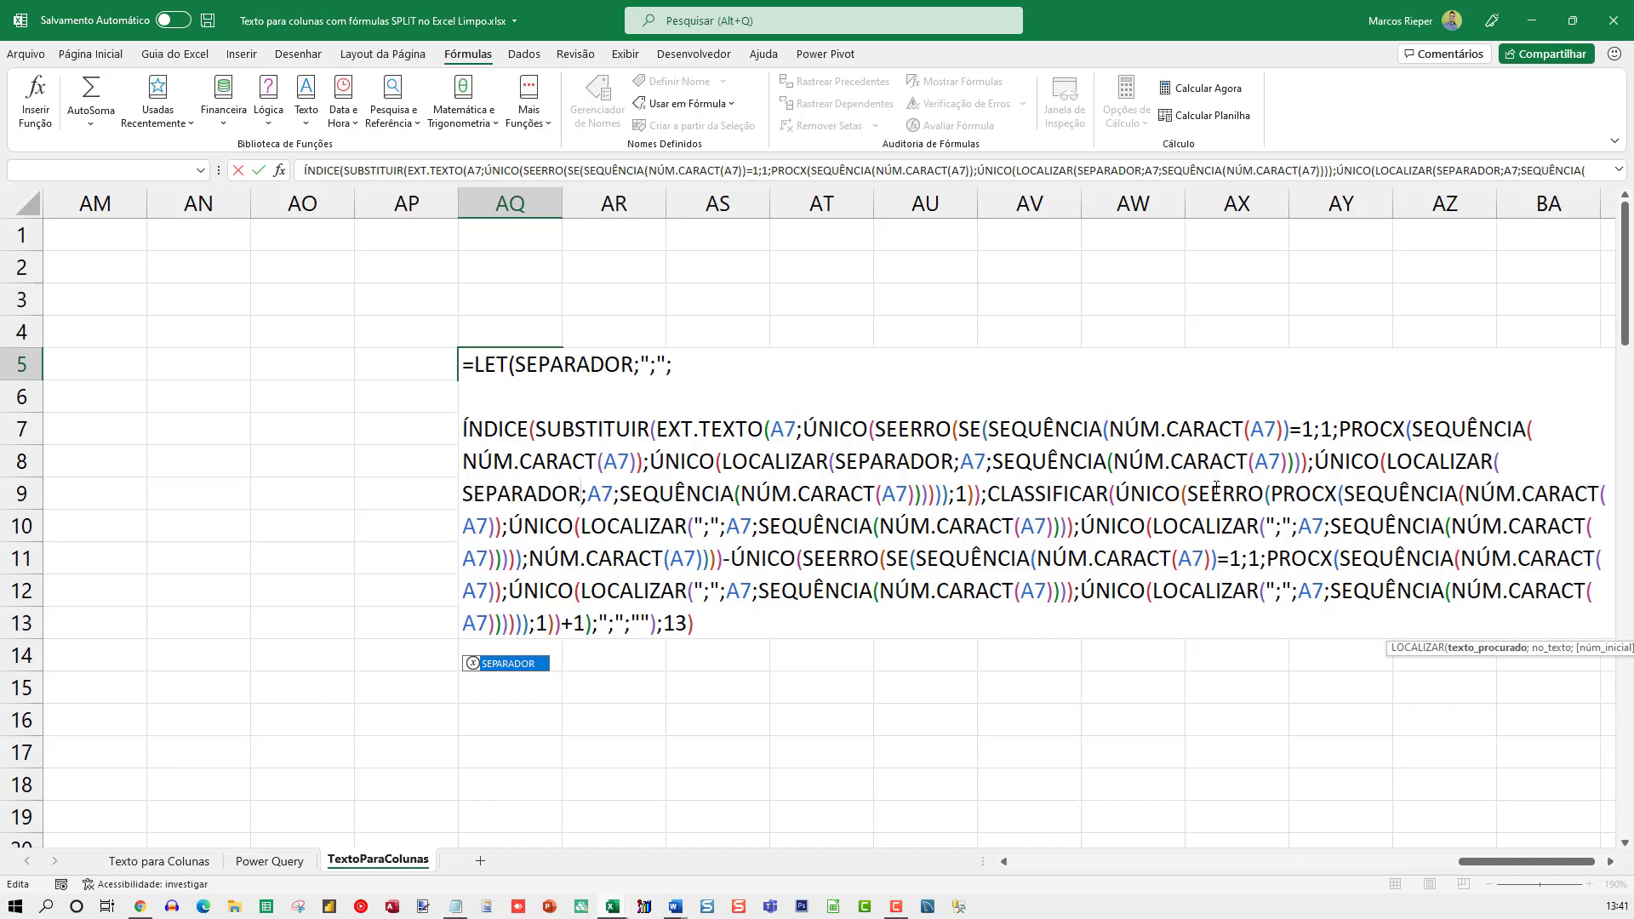
# Replace the ";" literal with SEPARADOR in both LOCALIZAR calls inside CLASSIFICAR
pyautogui.click(699, 533)
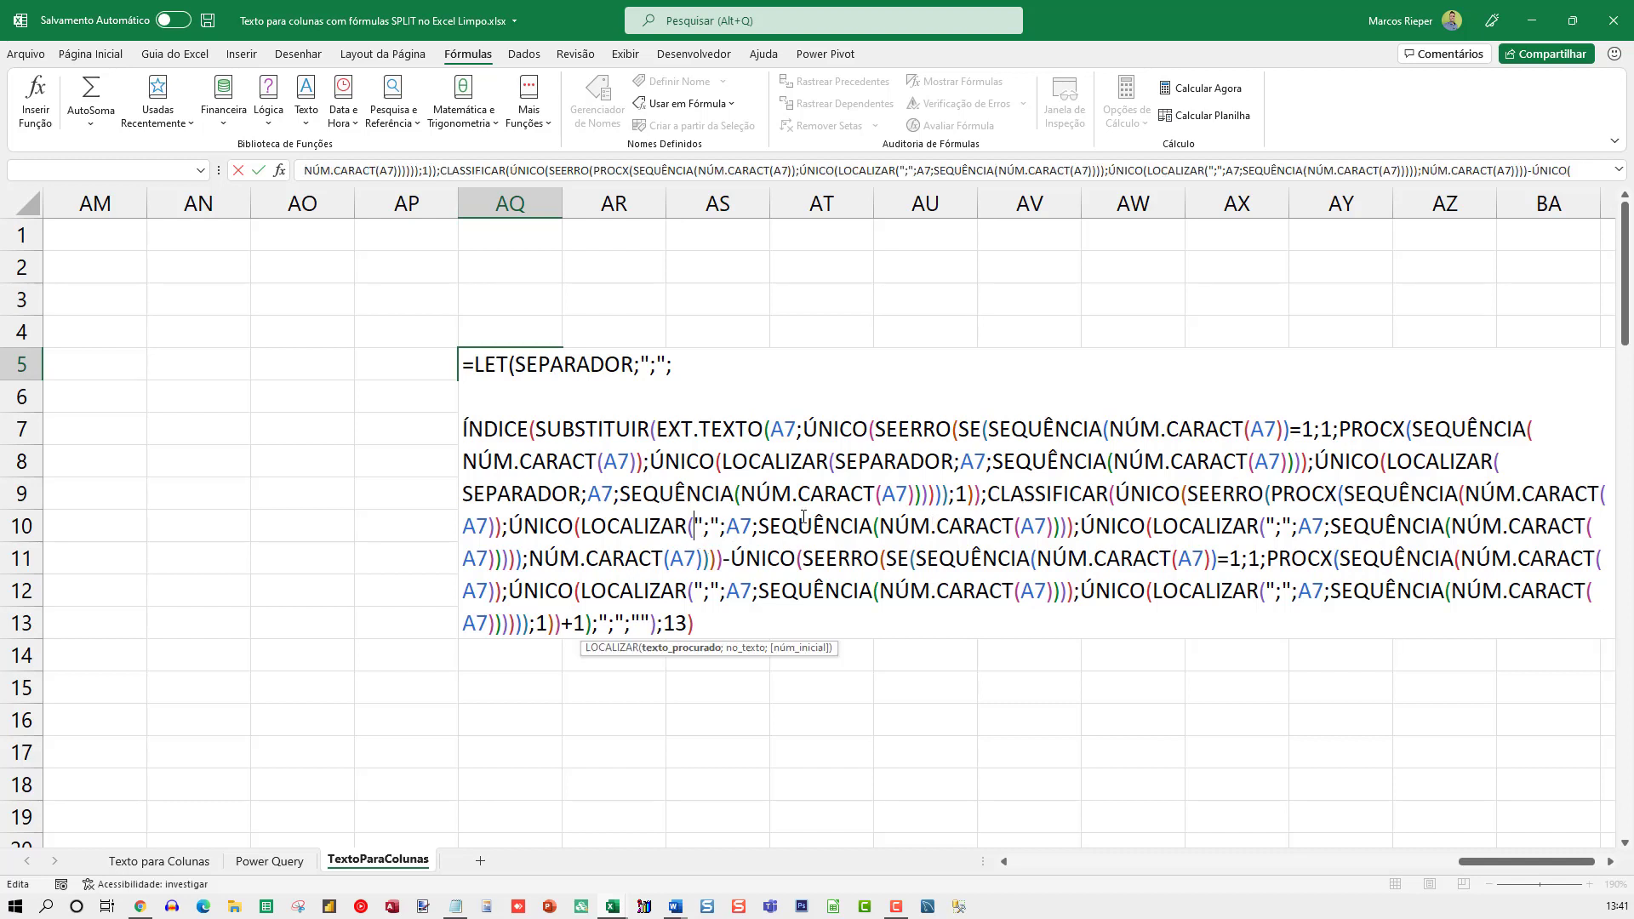
pyautogui.hotkey('shift', 'Right')
pyautogui.hotkey('shift', 'Right')
pyautogui.hotkey('shift', 'Right')
pyautogui.hotkey('ctrl', 'v')
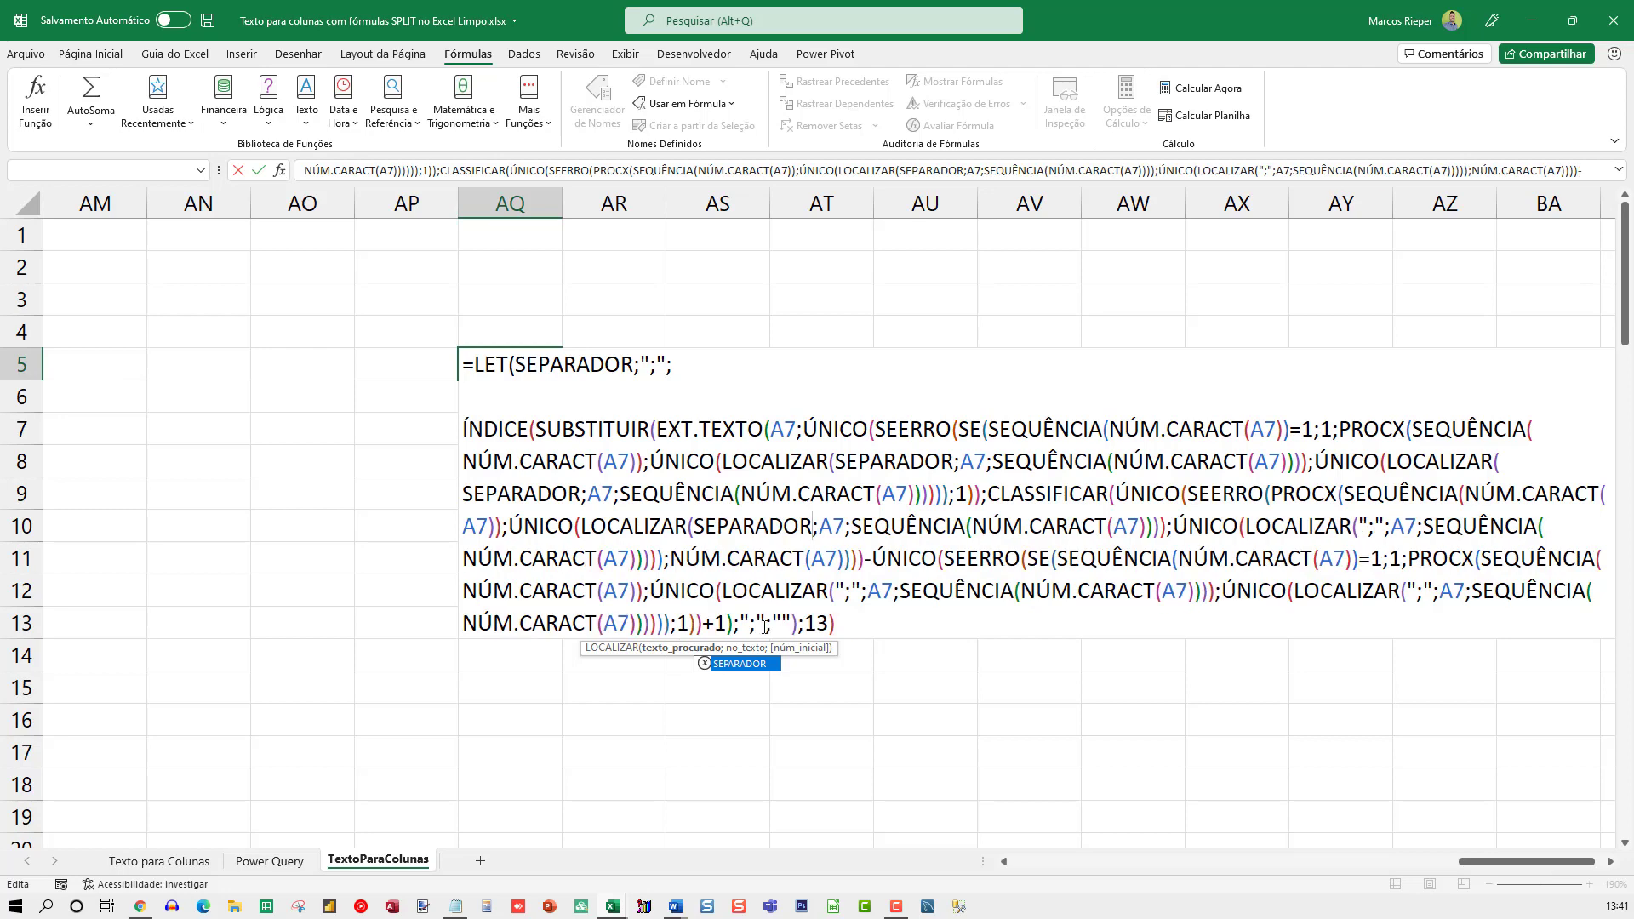
pyautogui.click(1368, 527)
pyautogui.press('Left')
pyautogui.hotkey('shift', 'Right')
pyautogui.hotkey('shift', 'Right')
pyautogui.hotkey('shift', 'Right')
pyautogui.hotkey('ctrl', 'v')
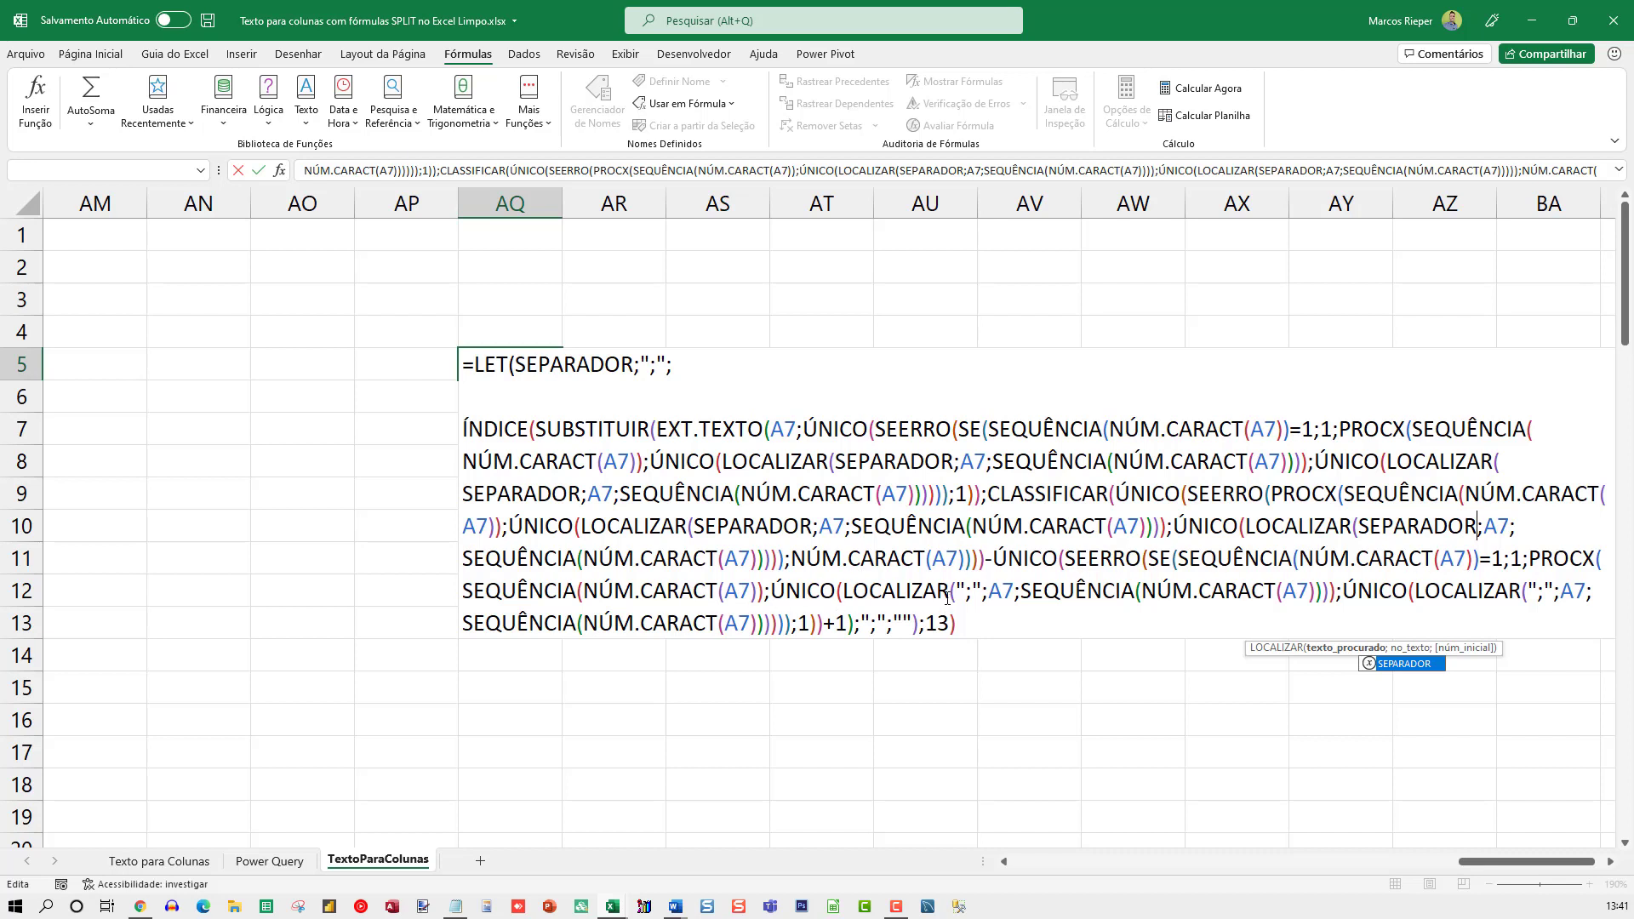
# Replace ";" with SEPARADOR in the two LOCALIZAR calls after the minus sign and in SUBSTITUIR's old-text argument
pyautogui.moveTo(954, 593); pyautogui.dragTo(983, 593)
pyautogui.hotkey('ctrl', 'v')
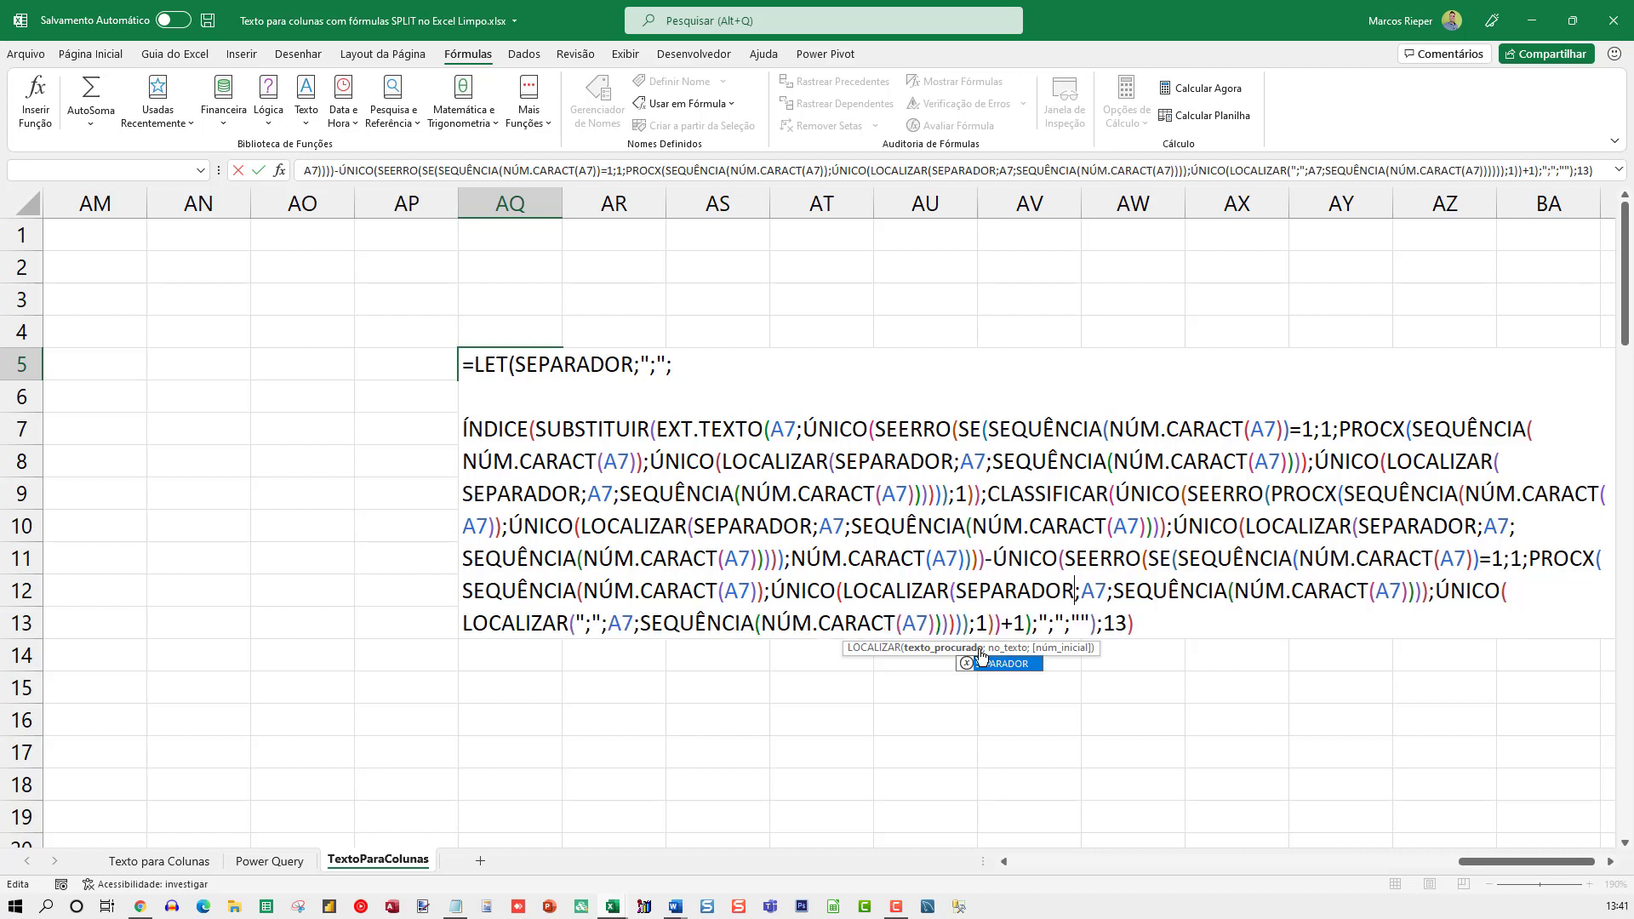
pyautogui.moveTo(576, 615); pyautogui.dragTo(599, 621)
pyautogui.hotkey('ctrl', 'v')
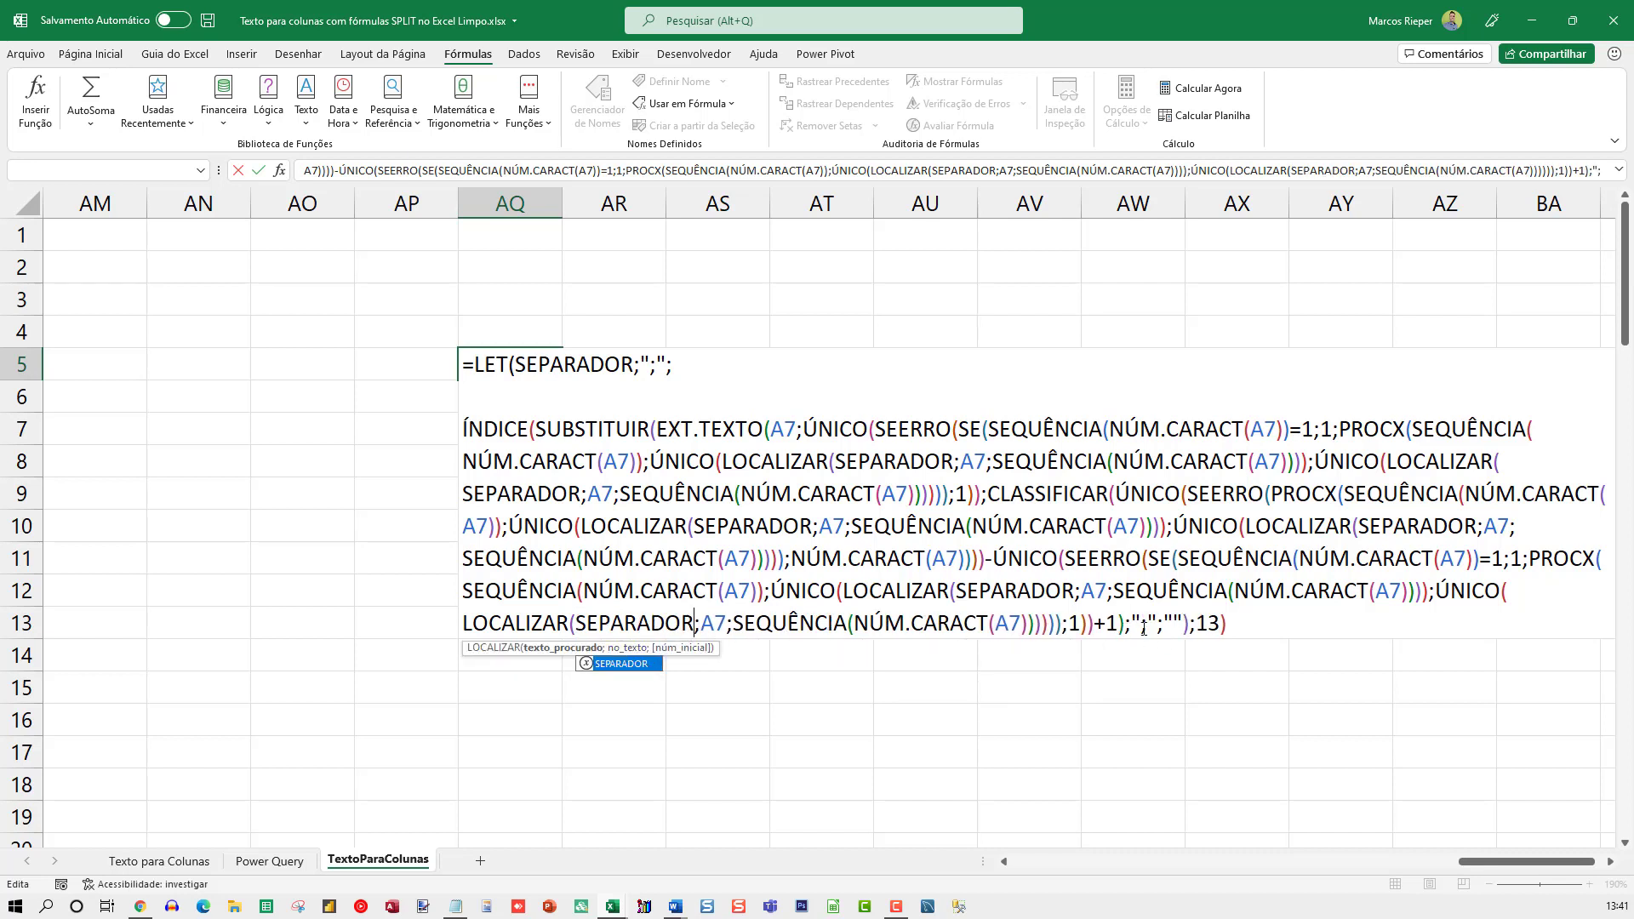
pyautogui.moveTo(1128, 623); pyautogui.dragTo(1169, 626)
pyautogui.hotkey('ctrl', 'v')
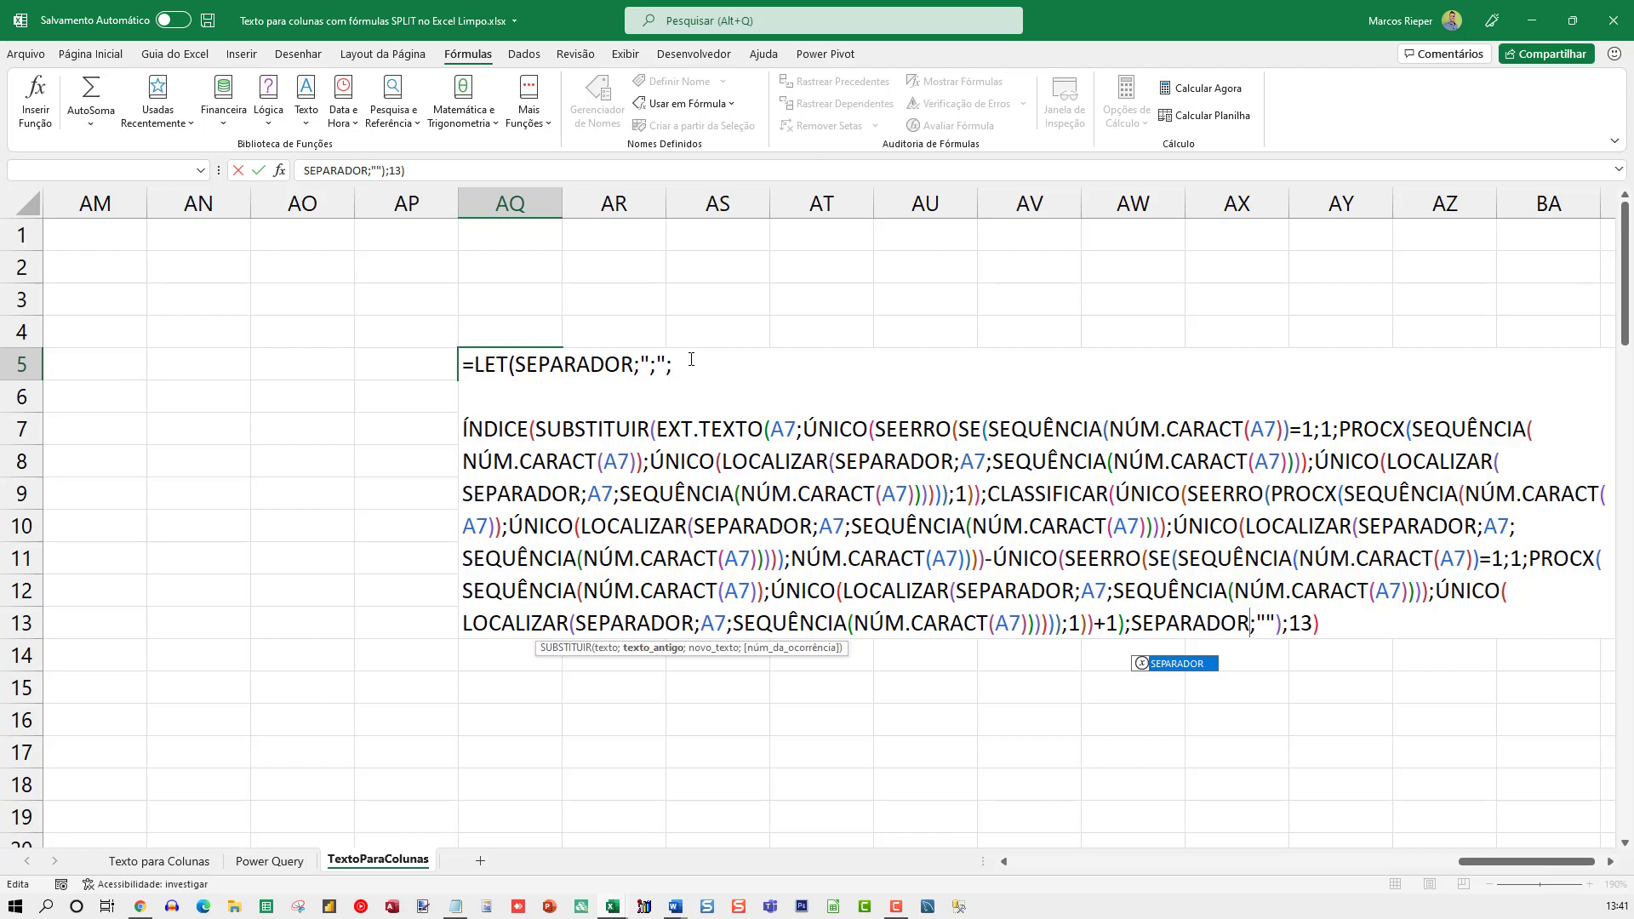
pyautogui.press('Return')
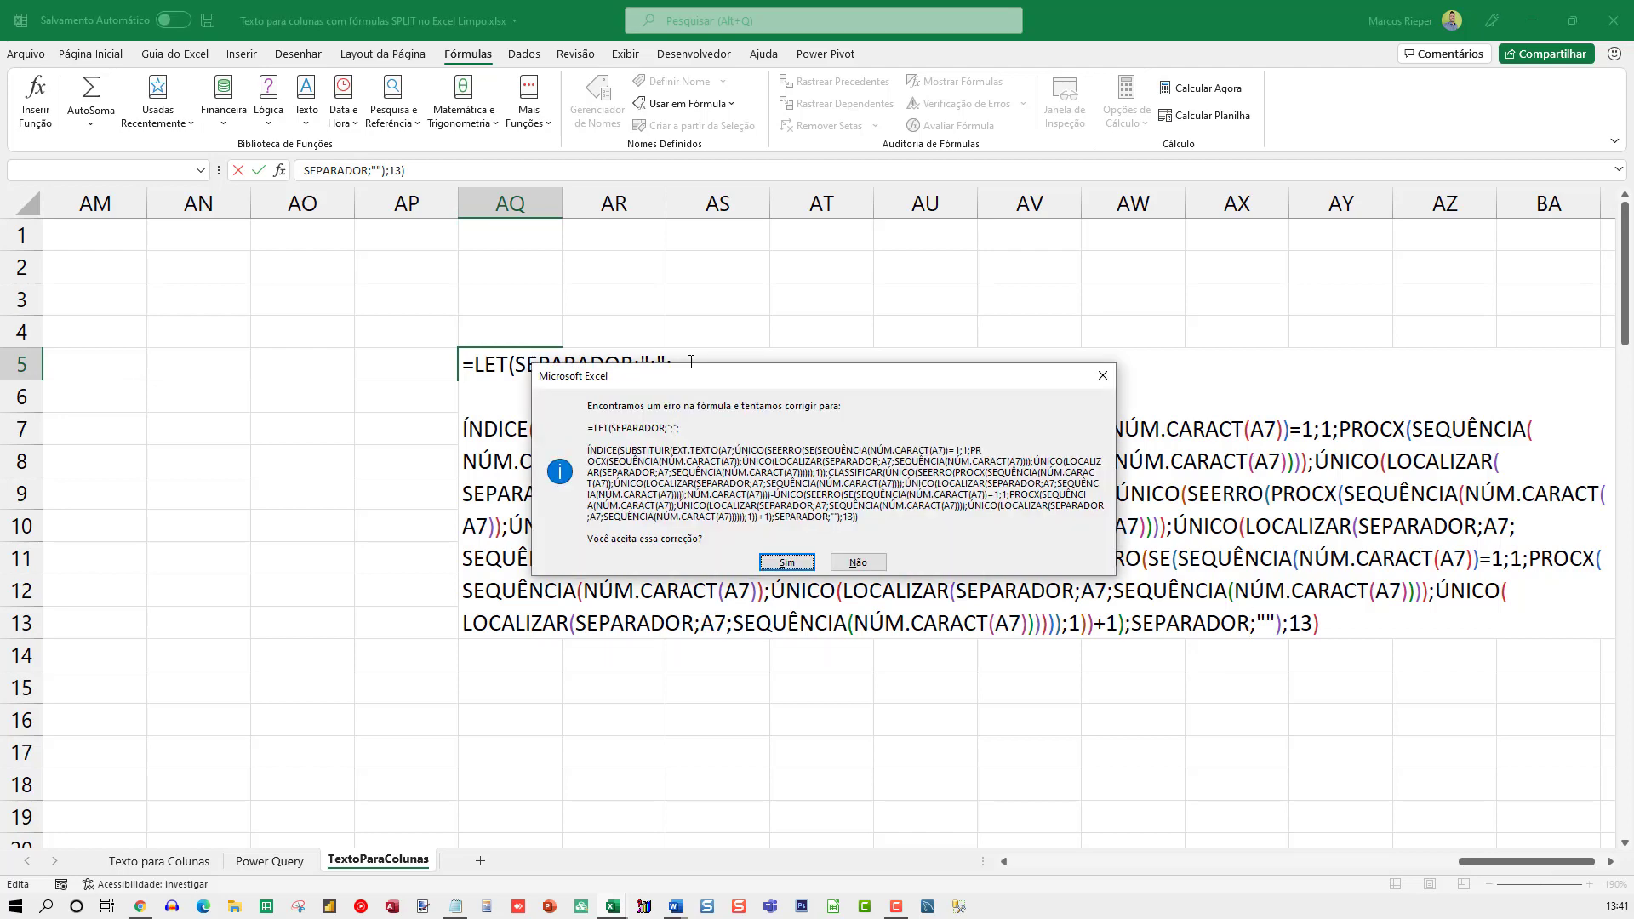
pyautogui.press('n')
pyautogui.press('Return')
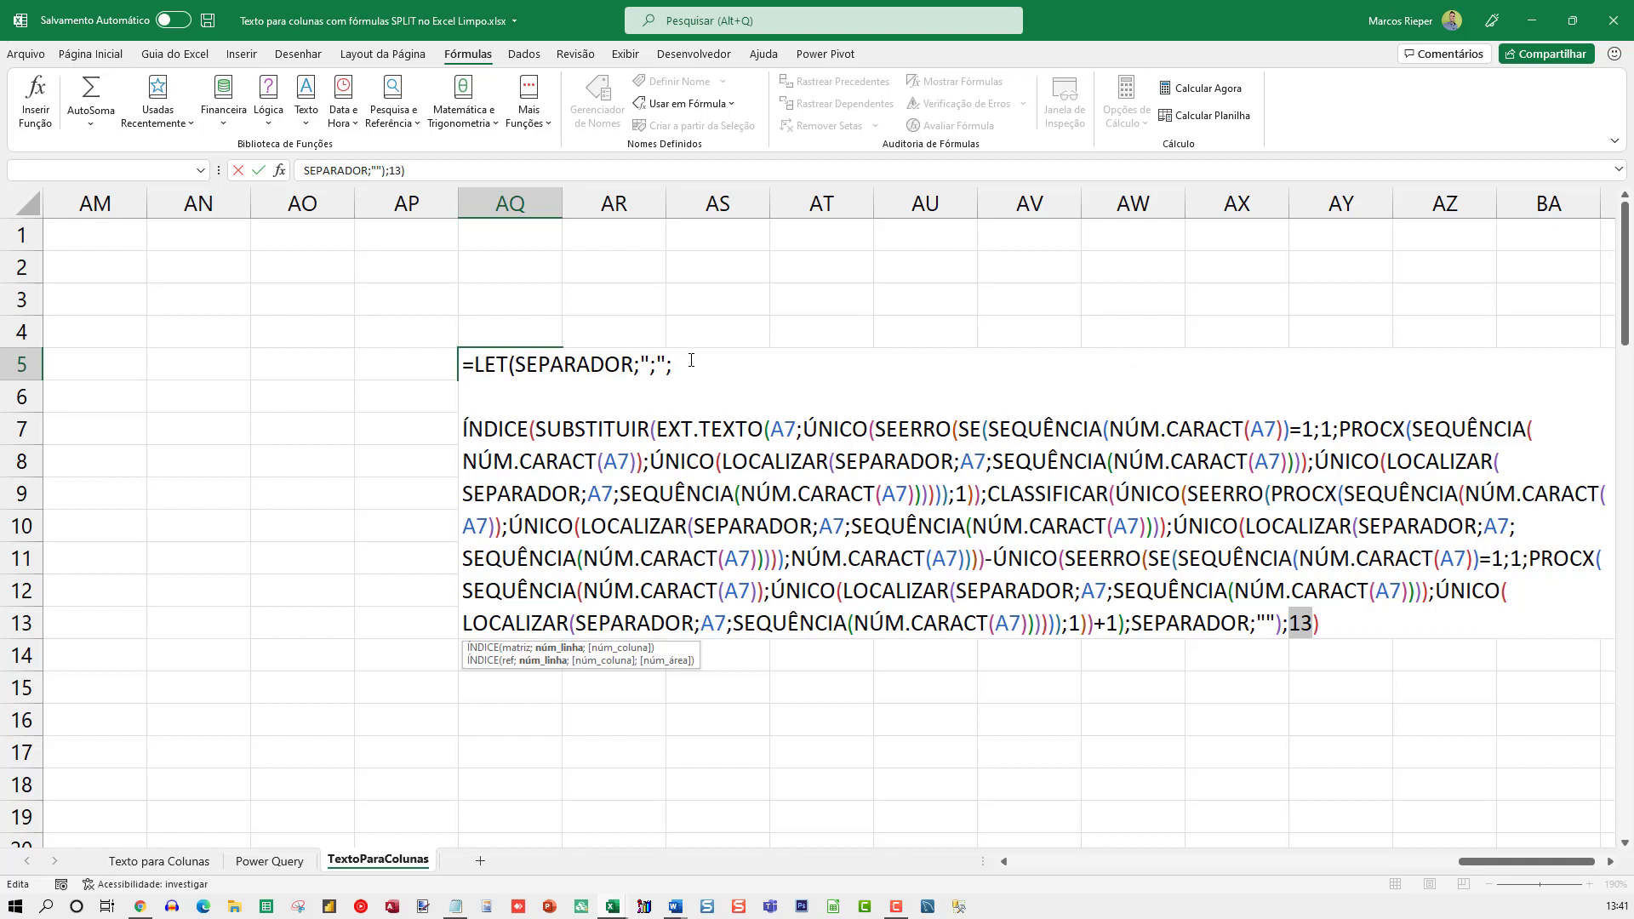
# Close the LET formula with a final parenthesis, enter it in AQ5, and reopen the cell for editing
pyautogui.click(1283, 619)
pyautogui.press('End')
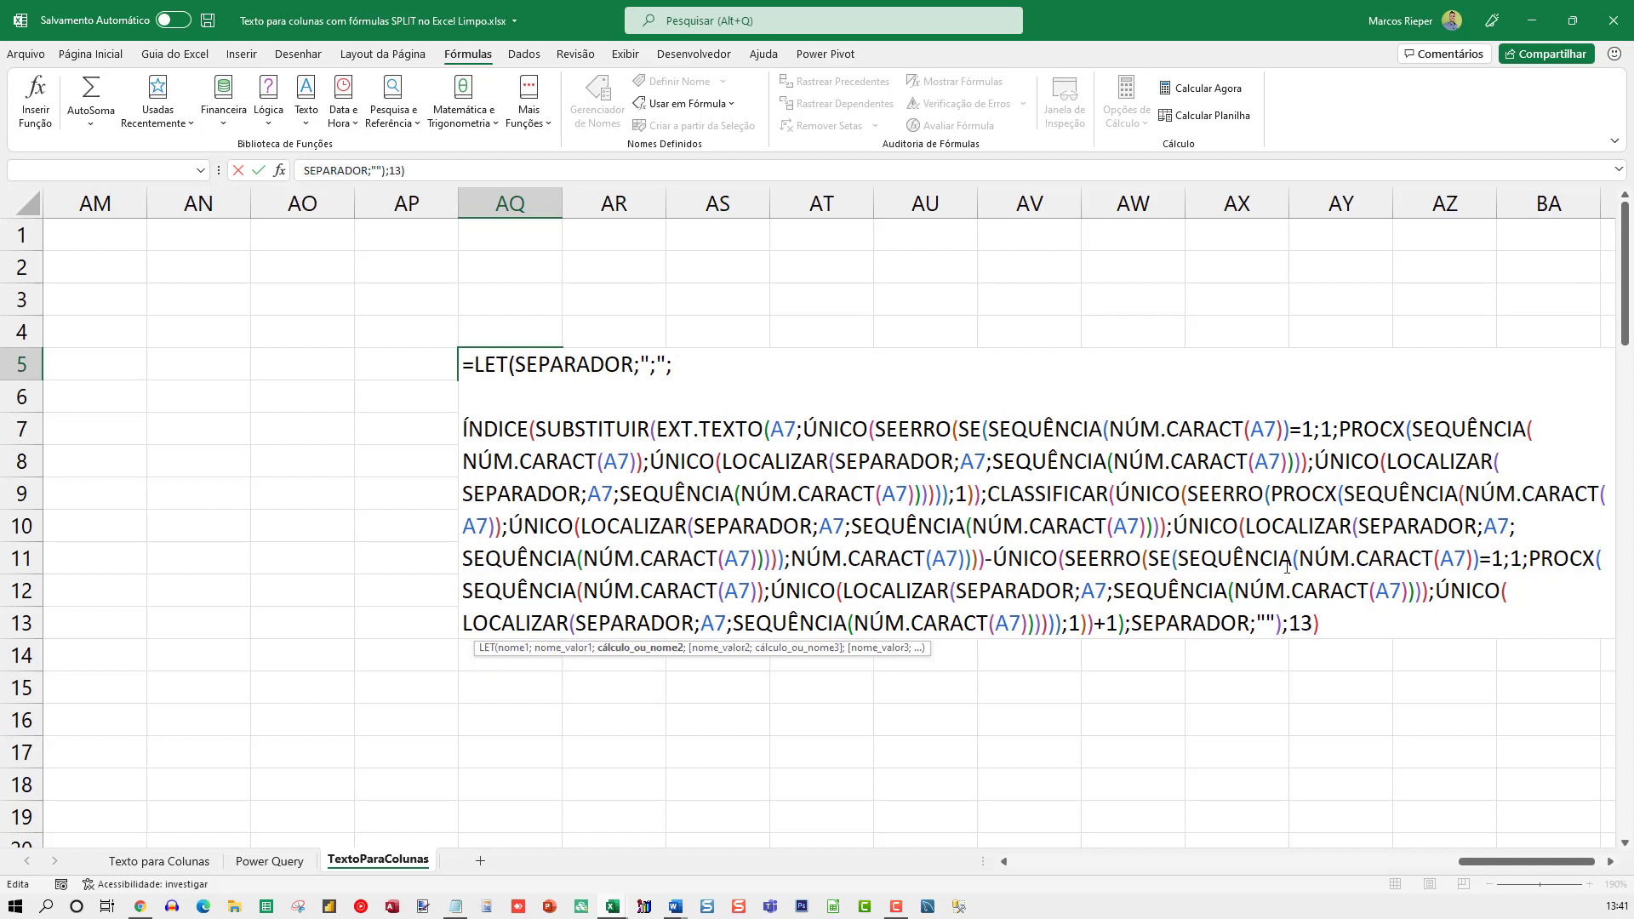
pyautogui.write(')')
pyautogui.press('Return')
pyautogui.press('Up')
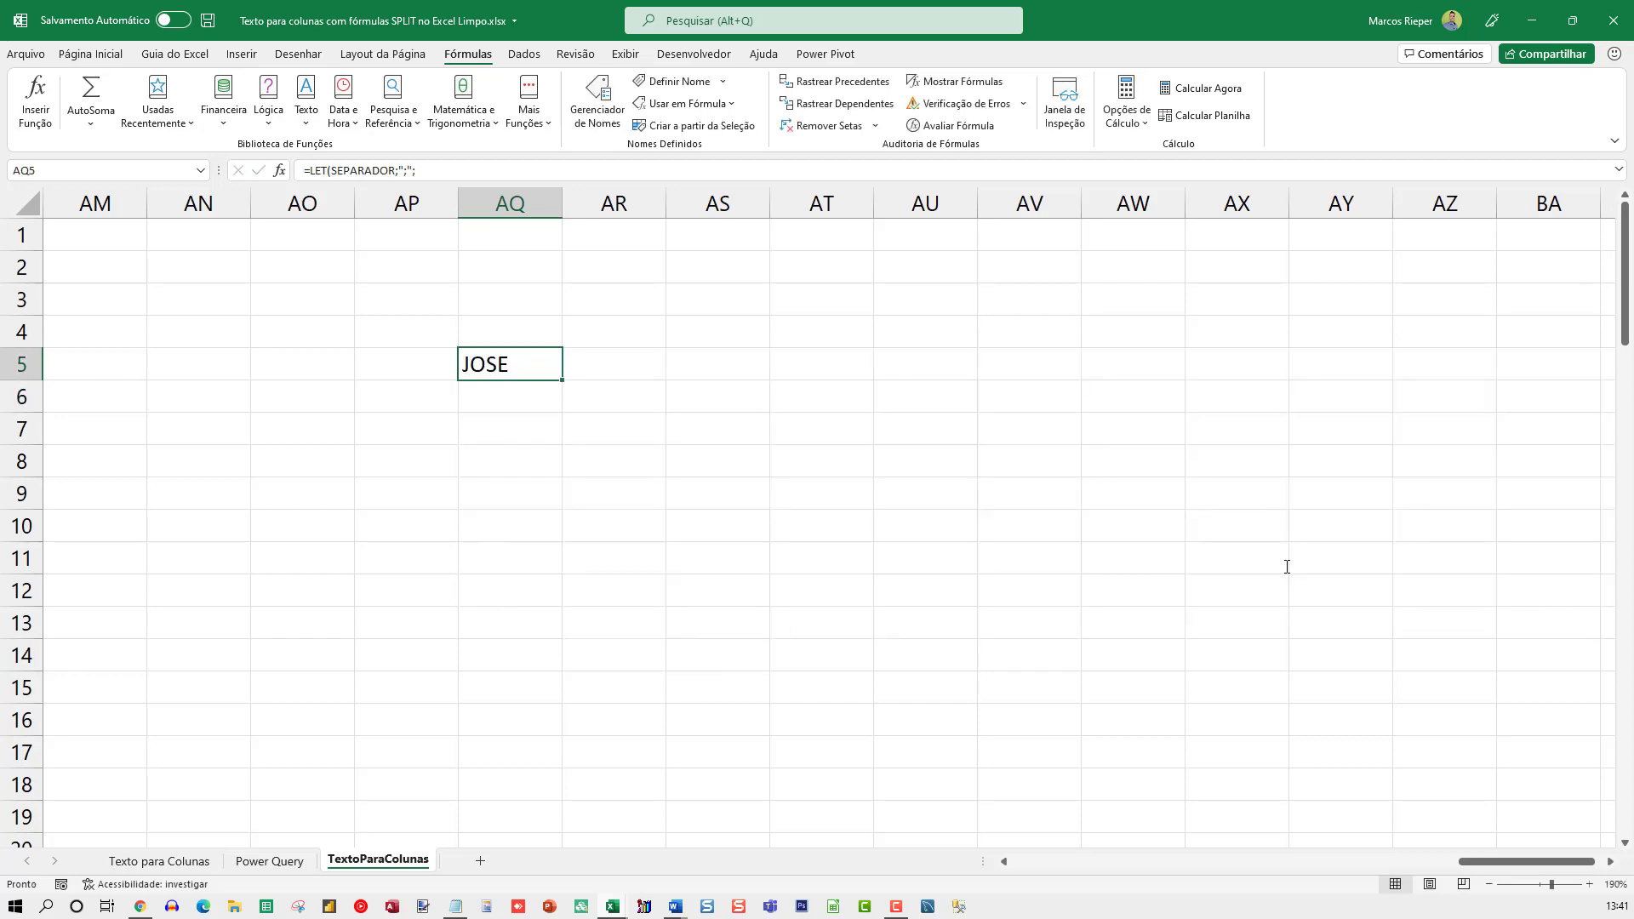
pyautogui.press('F2')
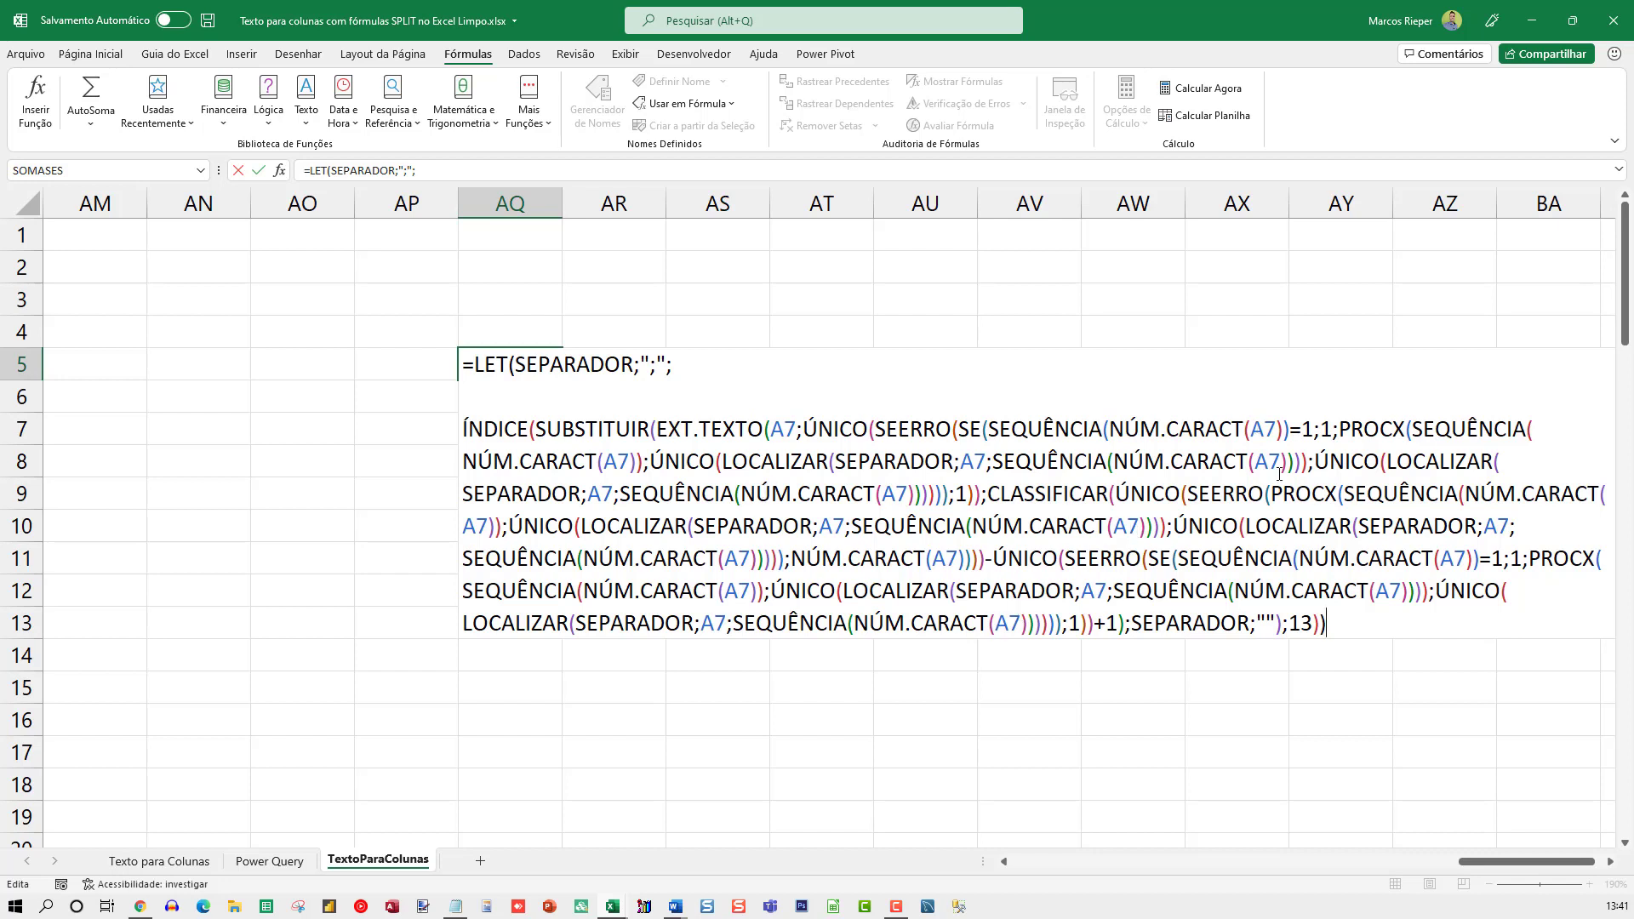
pyautogui.doubleClick(1265, 427)
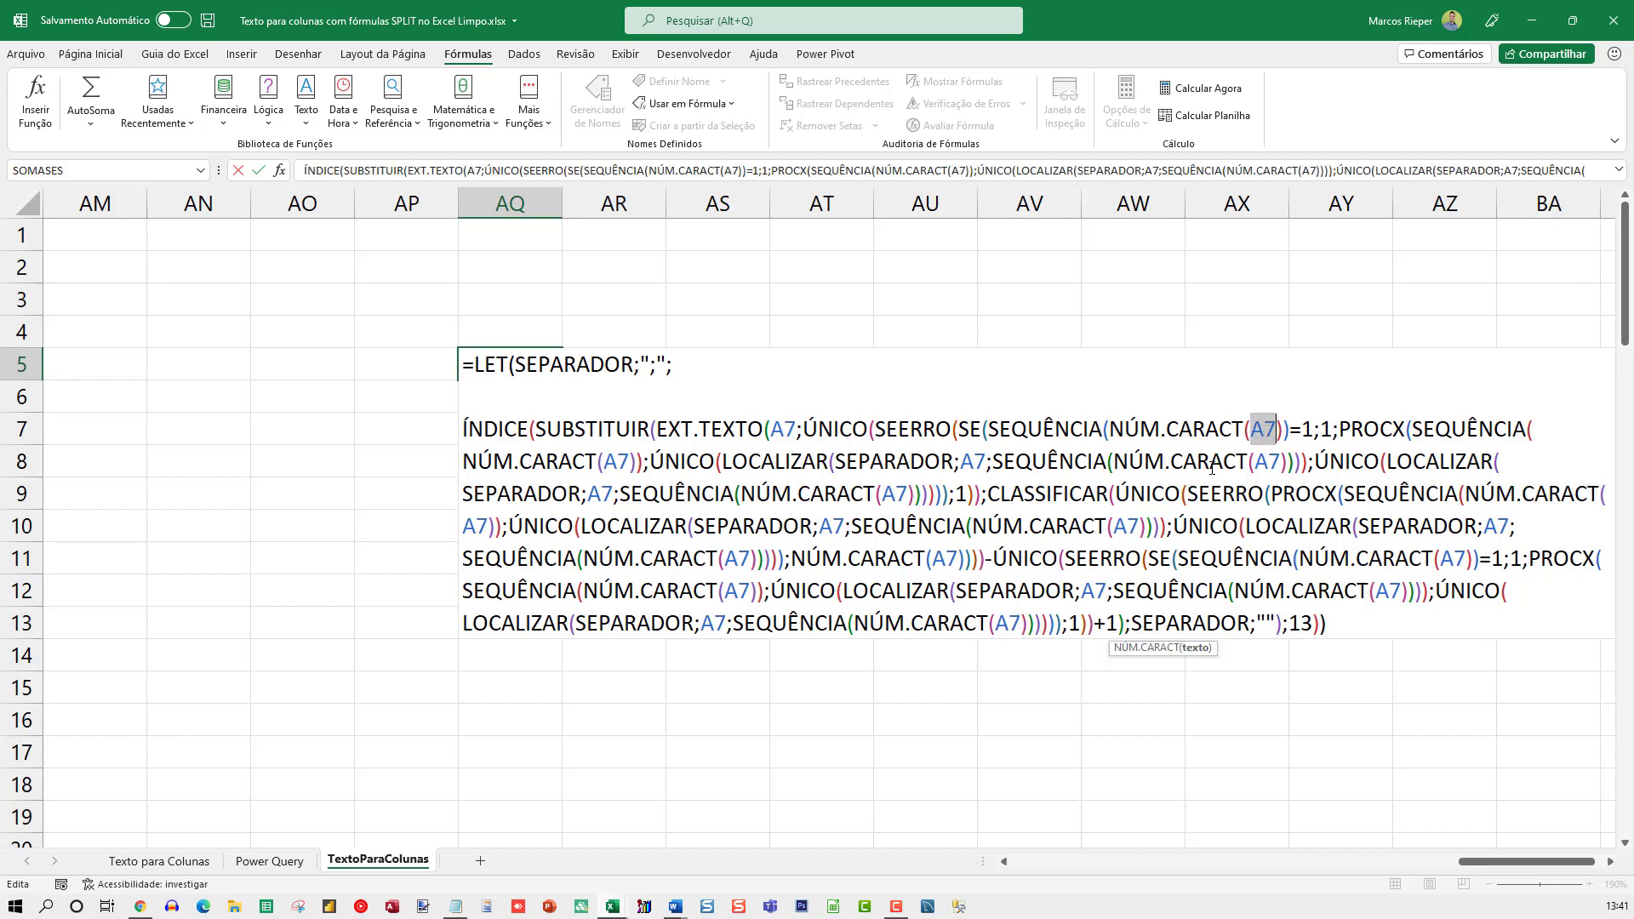
pyautogui.click(705, 341)
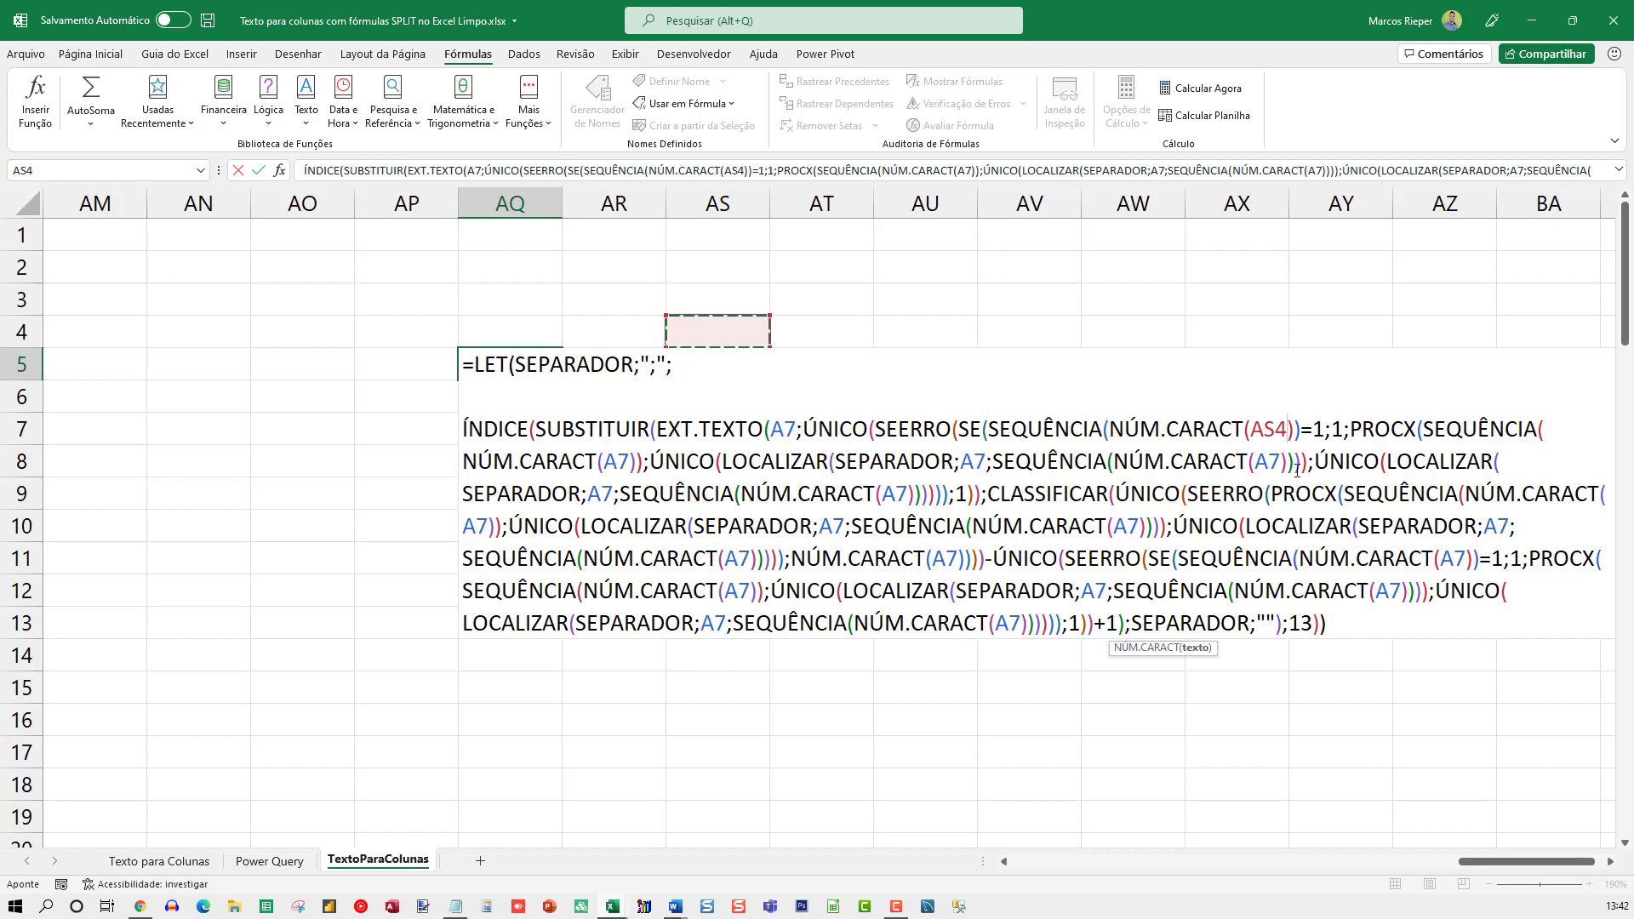
pyautogui.hotkey('ctrl', 'z')
# Add the name CEL with the value A7 on a new line below the SEPARADOR definition
pyautogui.click(718, 367)
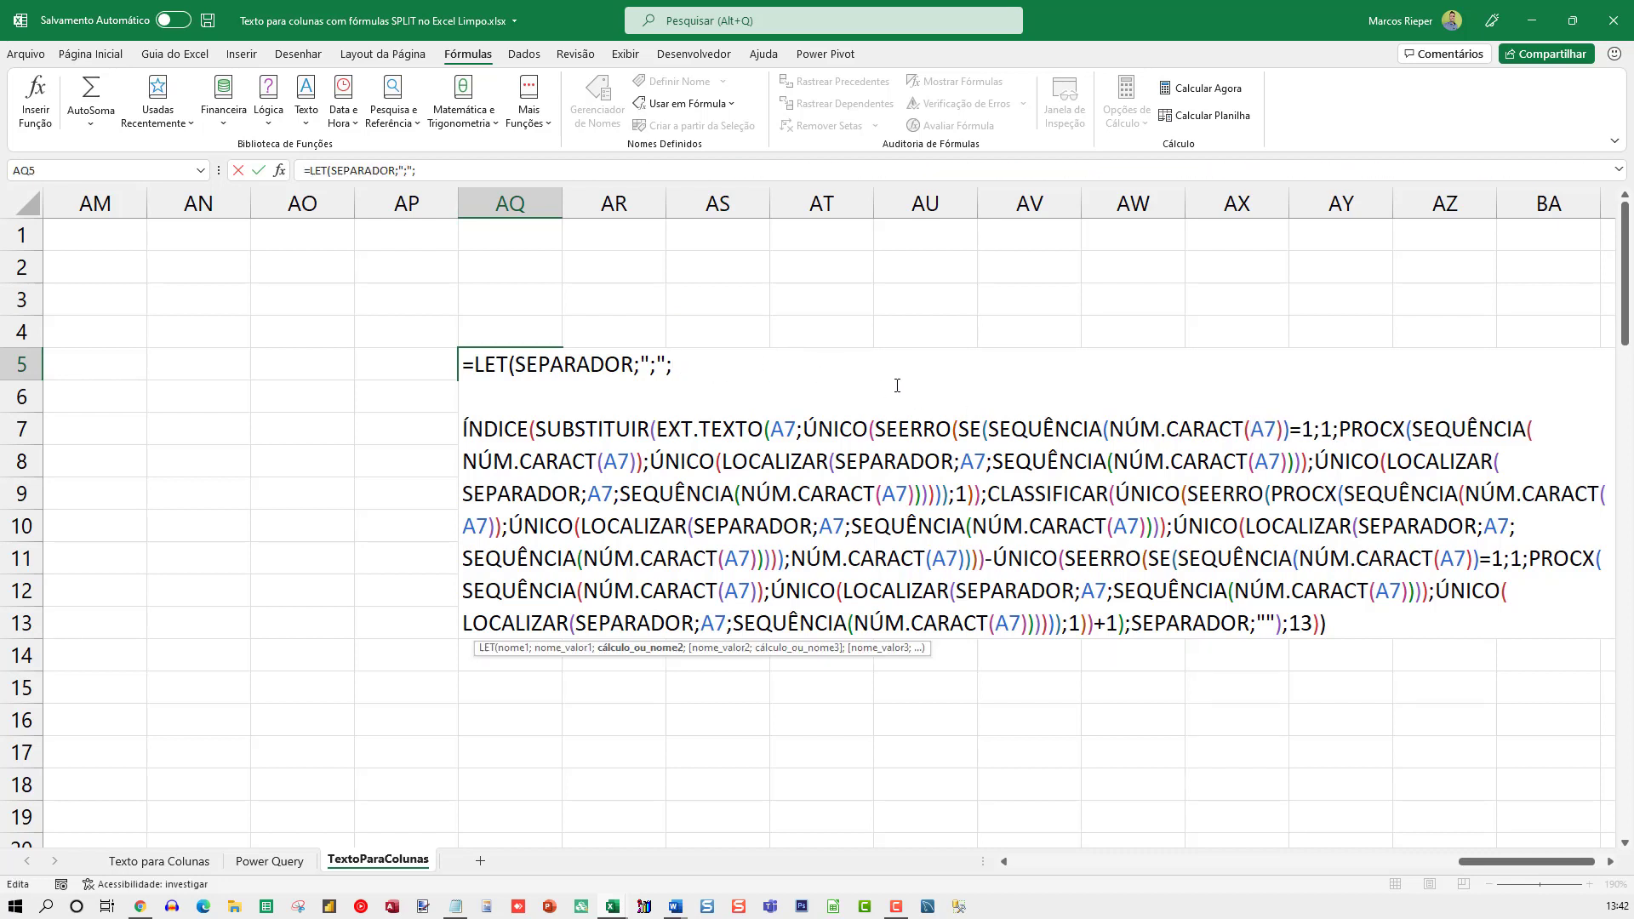
pyautogui.hotkey('alt', 'Return')
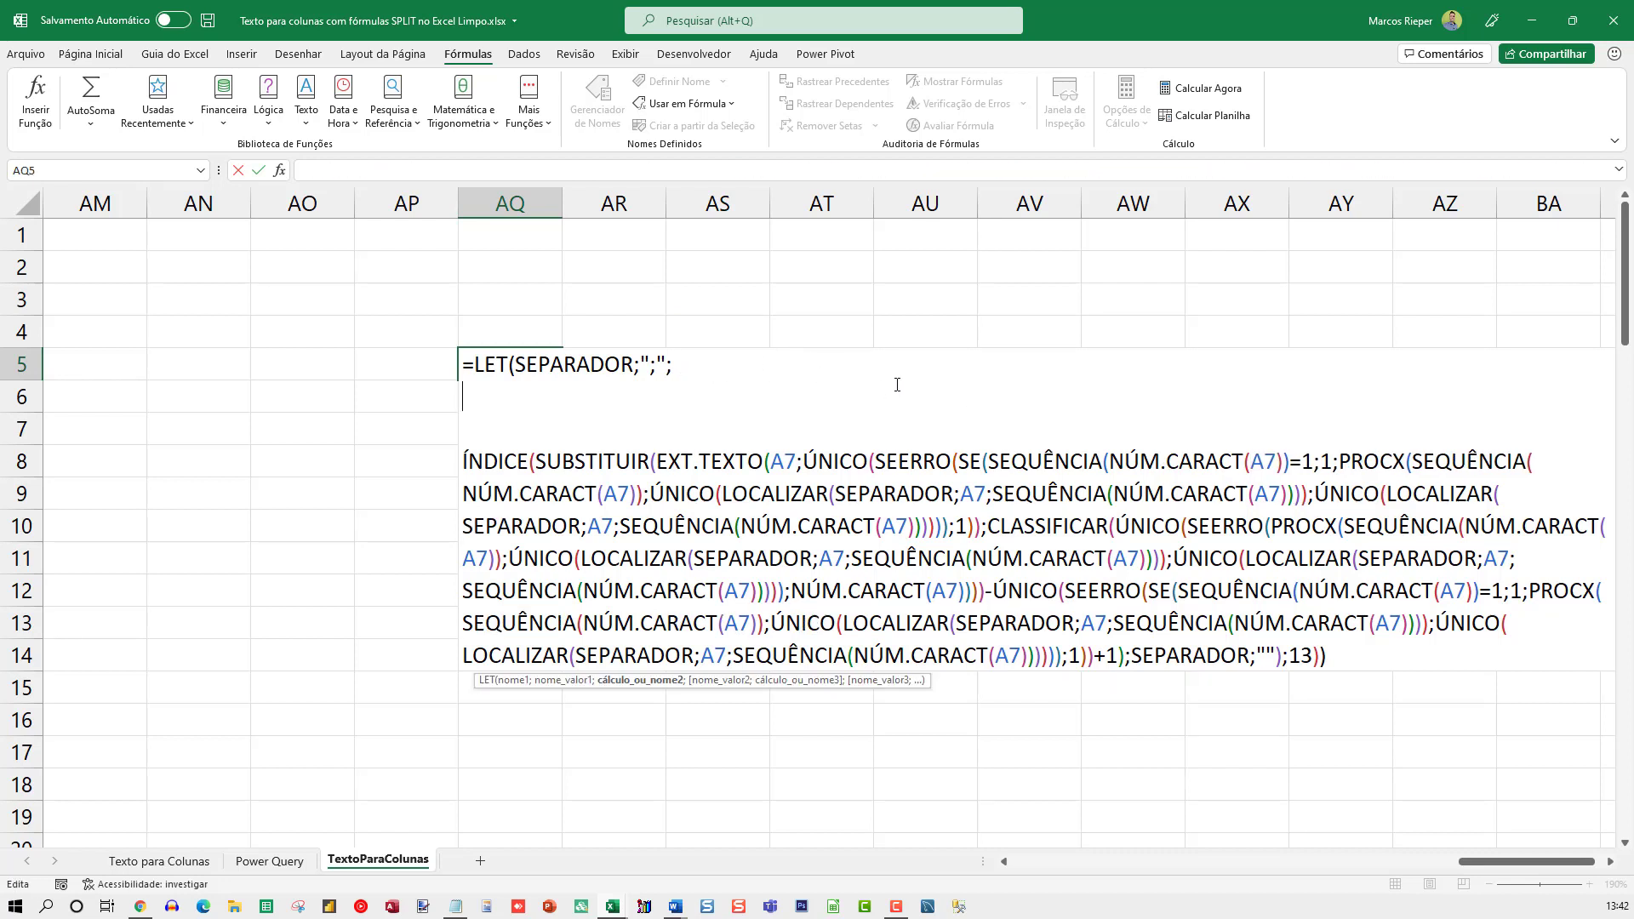
pyautogui.write('CEL;A')
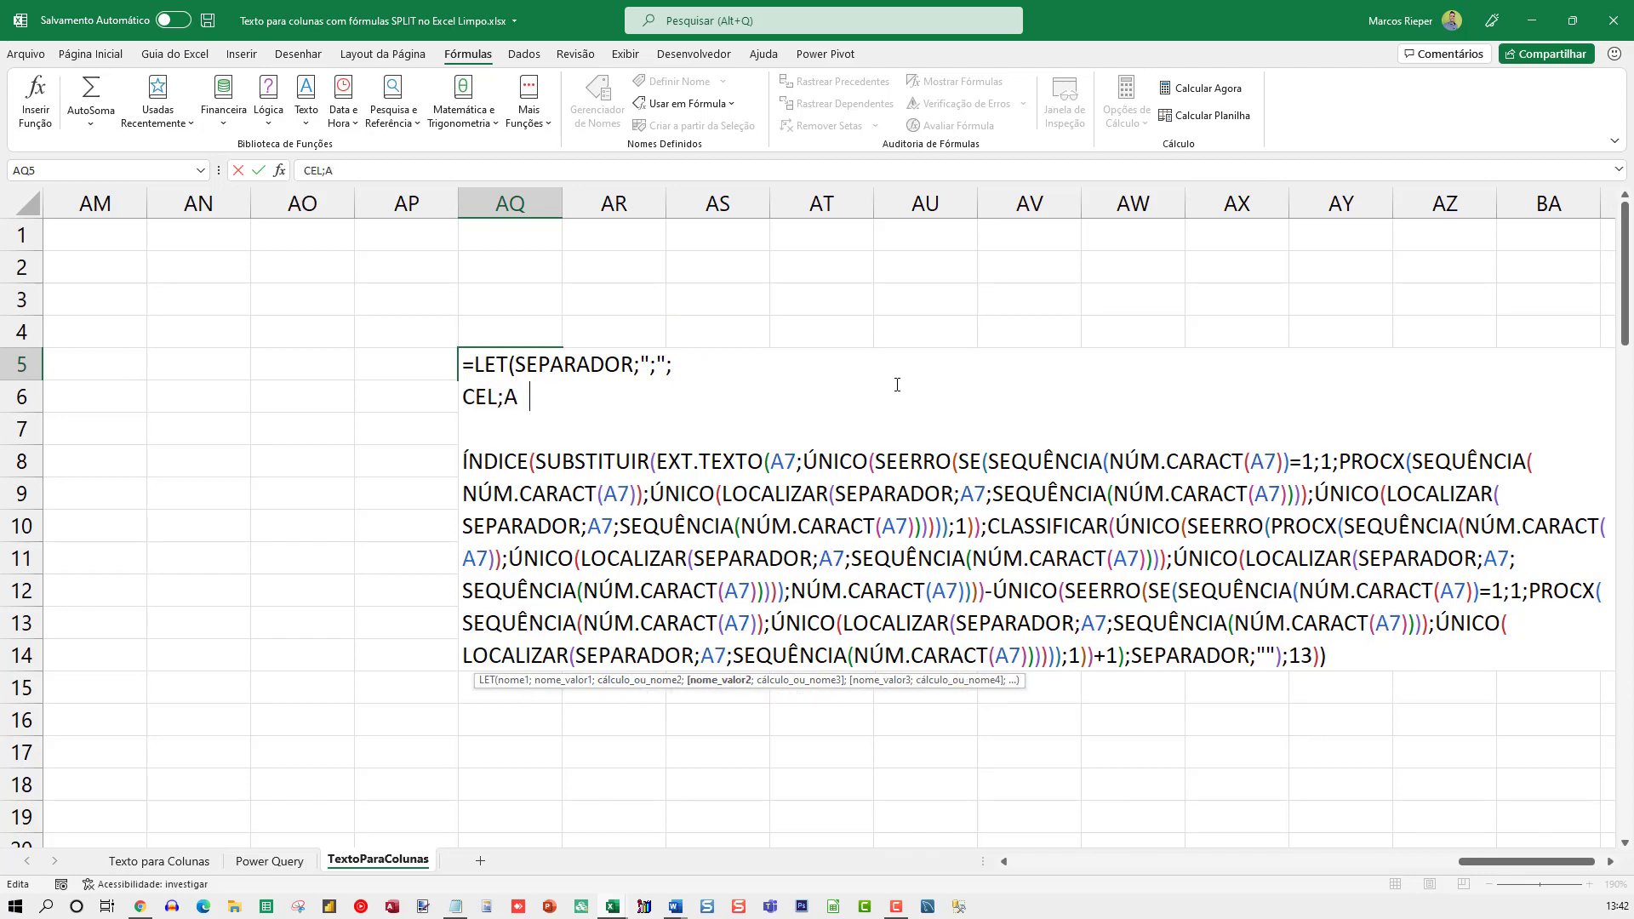
pyautogui.write('7;')
# Replace A7 with CEL in EXT.TEXTO's text argument, the first NÚM.CARACT, and the NÚM.CARACT inside the first LOCALIZAR
pyautogui.doubleClick(483, 397)
pyautogui.hotkey('ctrl', 'c')
pyautogui.doubleClick(781, 461)
pyautogui.hotkey('ctrl', 'v')
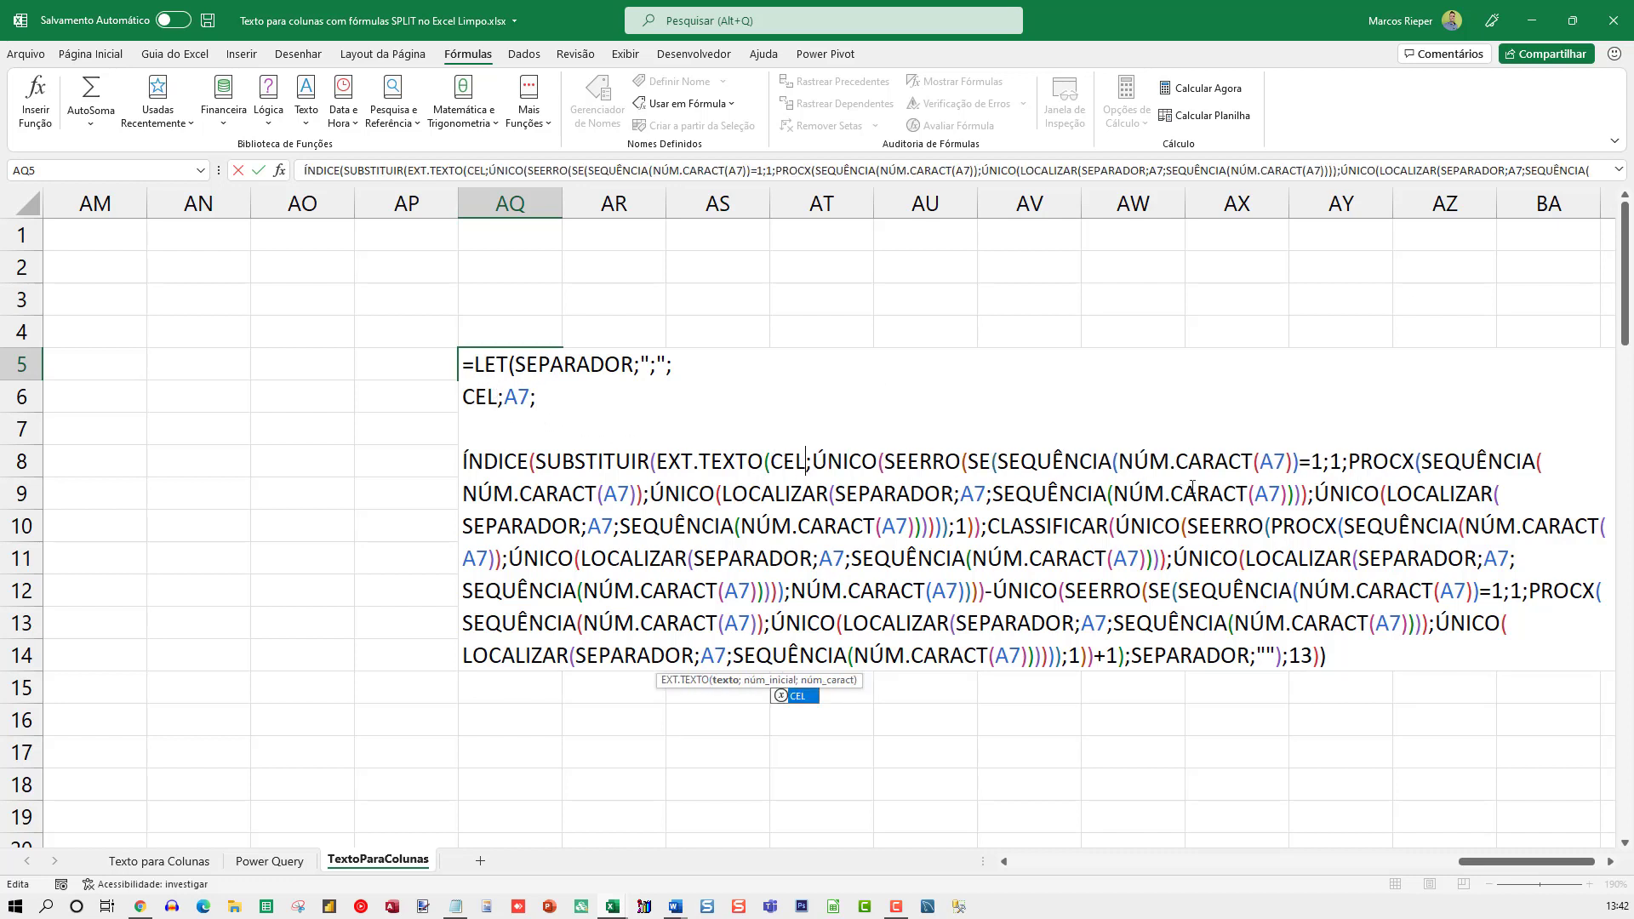
pyautogui.doubleClick(1269, 462)
pyautogui.hotkey('ctrl', 'v')
pyautogui.doubleClick(1277, 492)
pyautogui.hotkey('ctrl', 'v')
# Replace A7 with CEL in the first PROCX's NÚM.CARACT and as the searched text of the first two LOCALIZAR calls
pyautogui.click(957, 495)
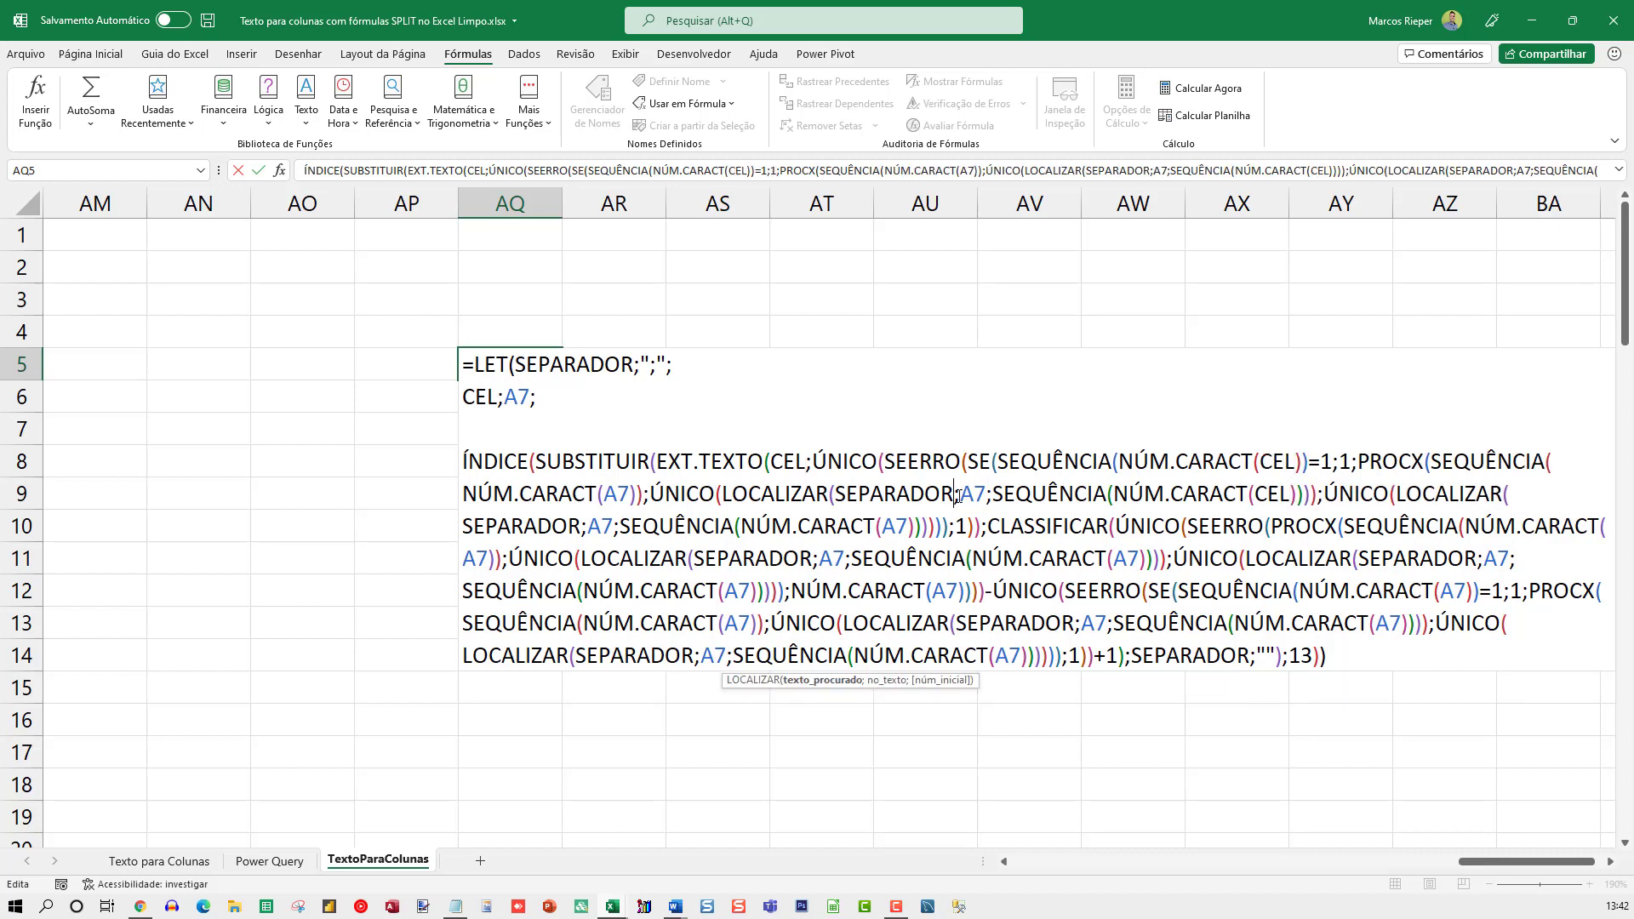
pyautogui.doubleClick(976, 493)
pyautogui.hotkey('ctrl', 'v')
pyautogui.doubleClick(616, 494)
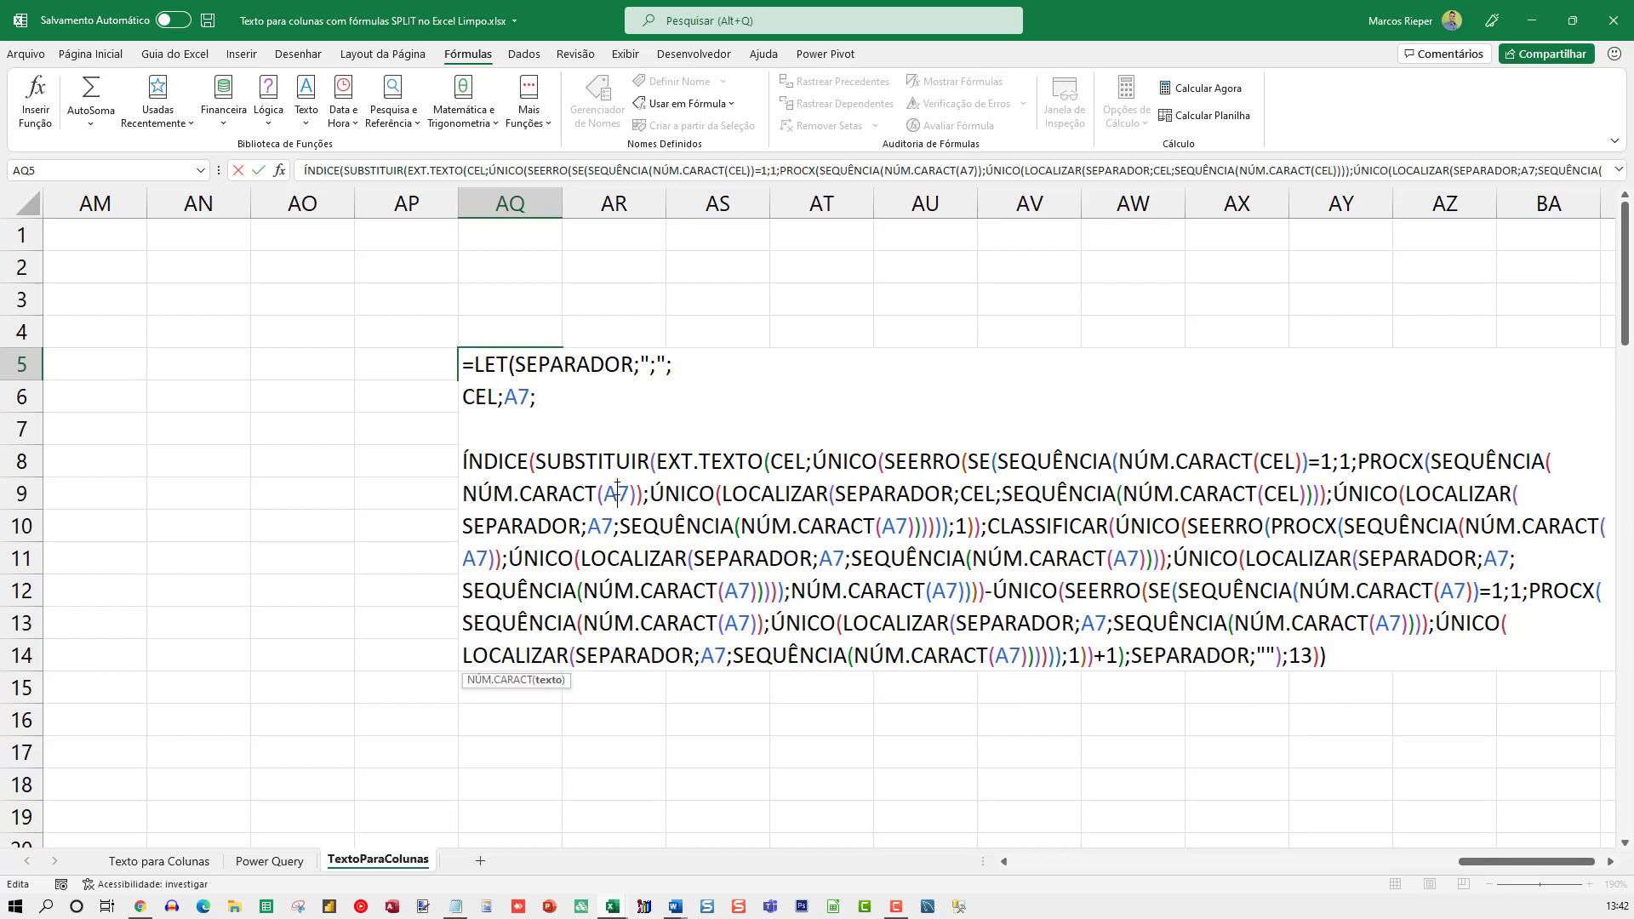
pyautogui.hotkey('ctrl', 'v')
pyautogui.doubleClick(600, 526)
pyautogui.hotkey('ctrl', 'v')
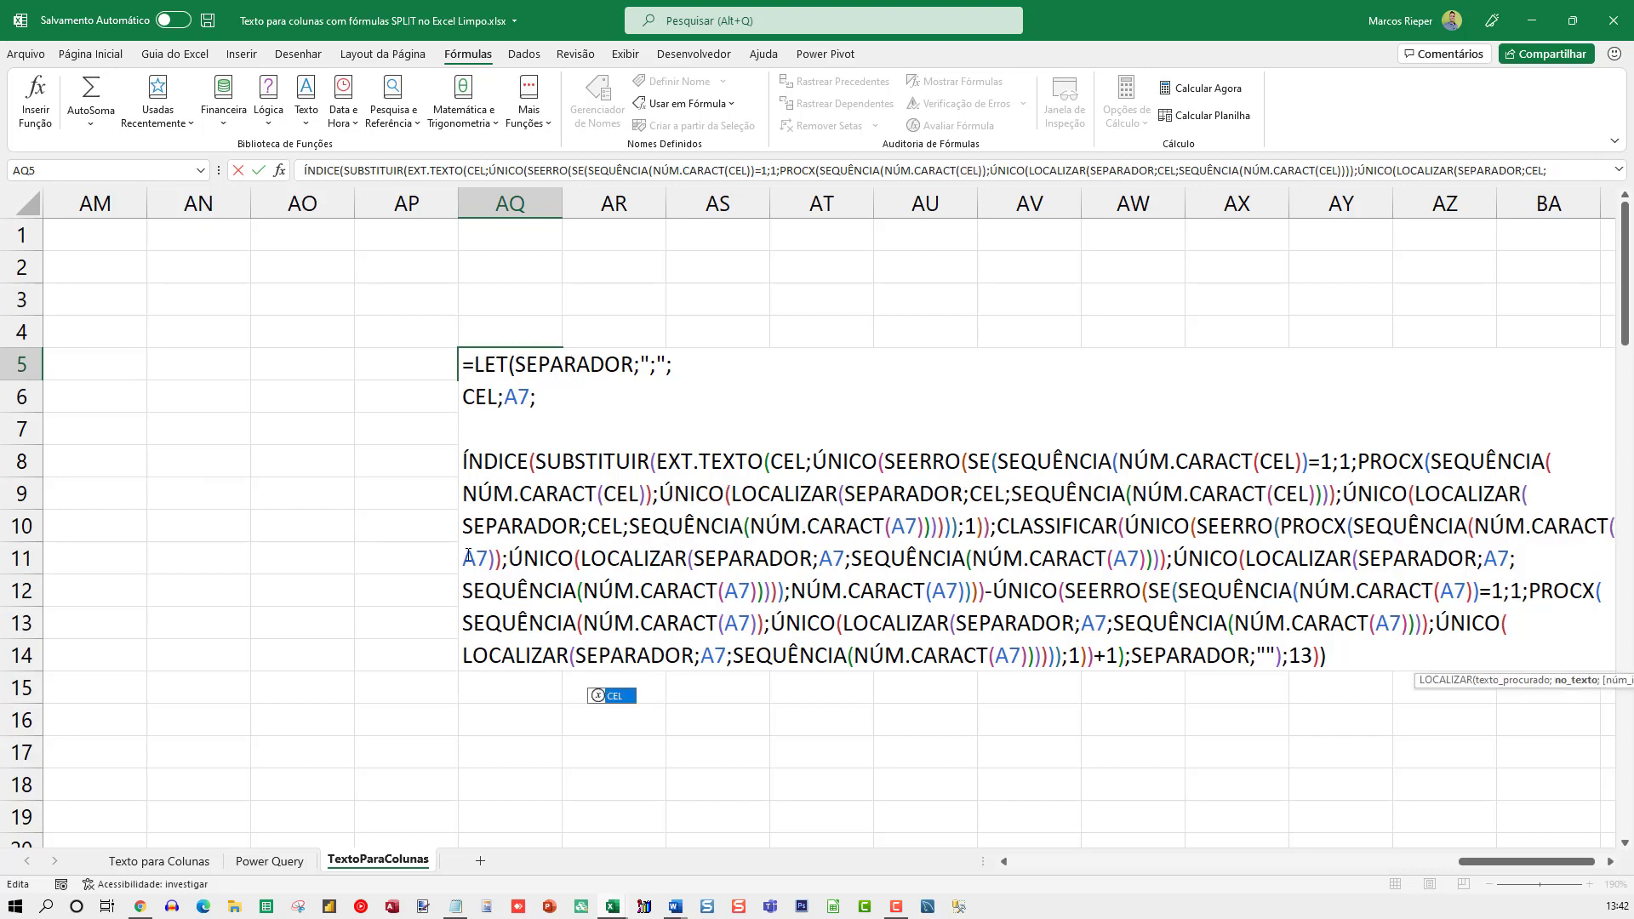
# Put CEL in place of A7 in CLASSIFICAR's PROCX lookup and first LOCALIZAR text, and in the last NÚM.CARACT before CLASSIFICAR
pyautogui.doubleClick(473, 558)
pyautogui.hotkey('ctrl', 'v')
pyautogui.click(829, 558)
pyautogui.doubleClick(839, 558)
pyautogui.hotkey('ctrl', 'v')
pyautogui.doubleClick(903, 525)
pyautogui.hotkey('ctrl', 'v')
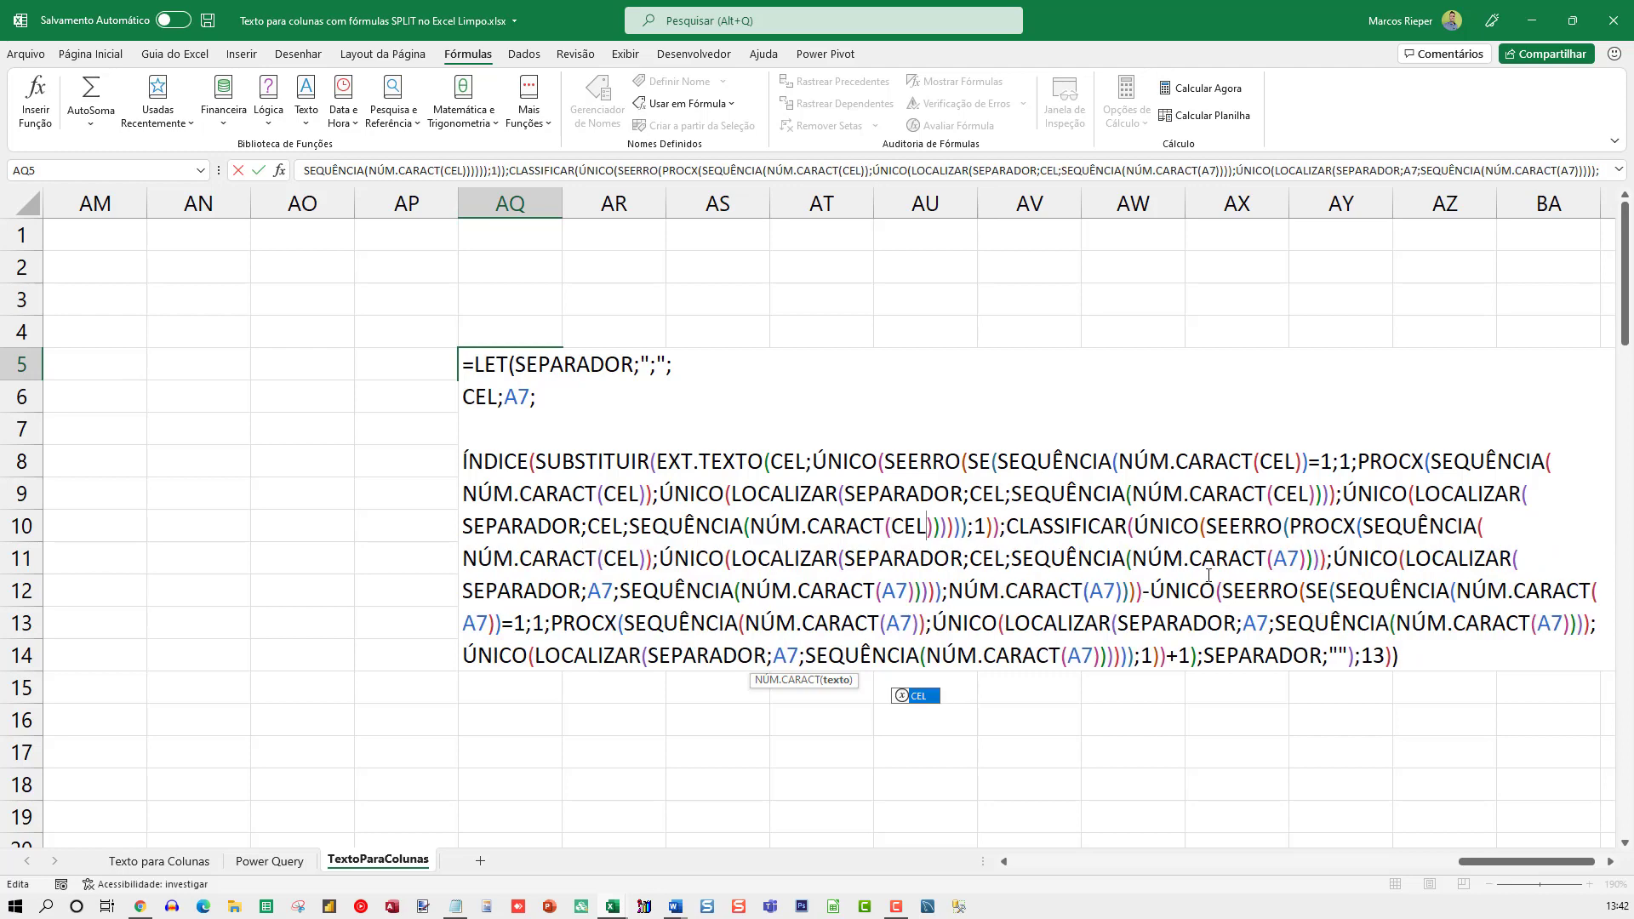
# Replace the remaining A7 references inside CLASSIFICAR with CEL, including its final NÚM.CARACT
pyautogui.click(1274, 558)
pyautogui.doubleClick(1292, 558)
pyautogui.hotkey('ctrl', 'v')
pyautogui.doubleClick(1099, 591)
pyautogui.hotkey('ctrl', 'v')
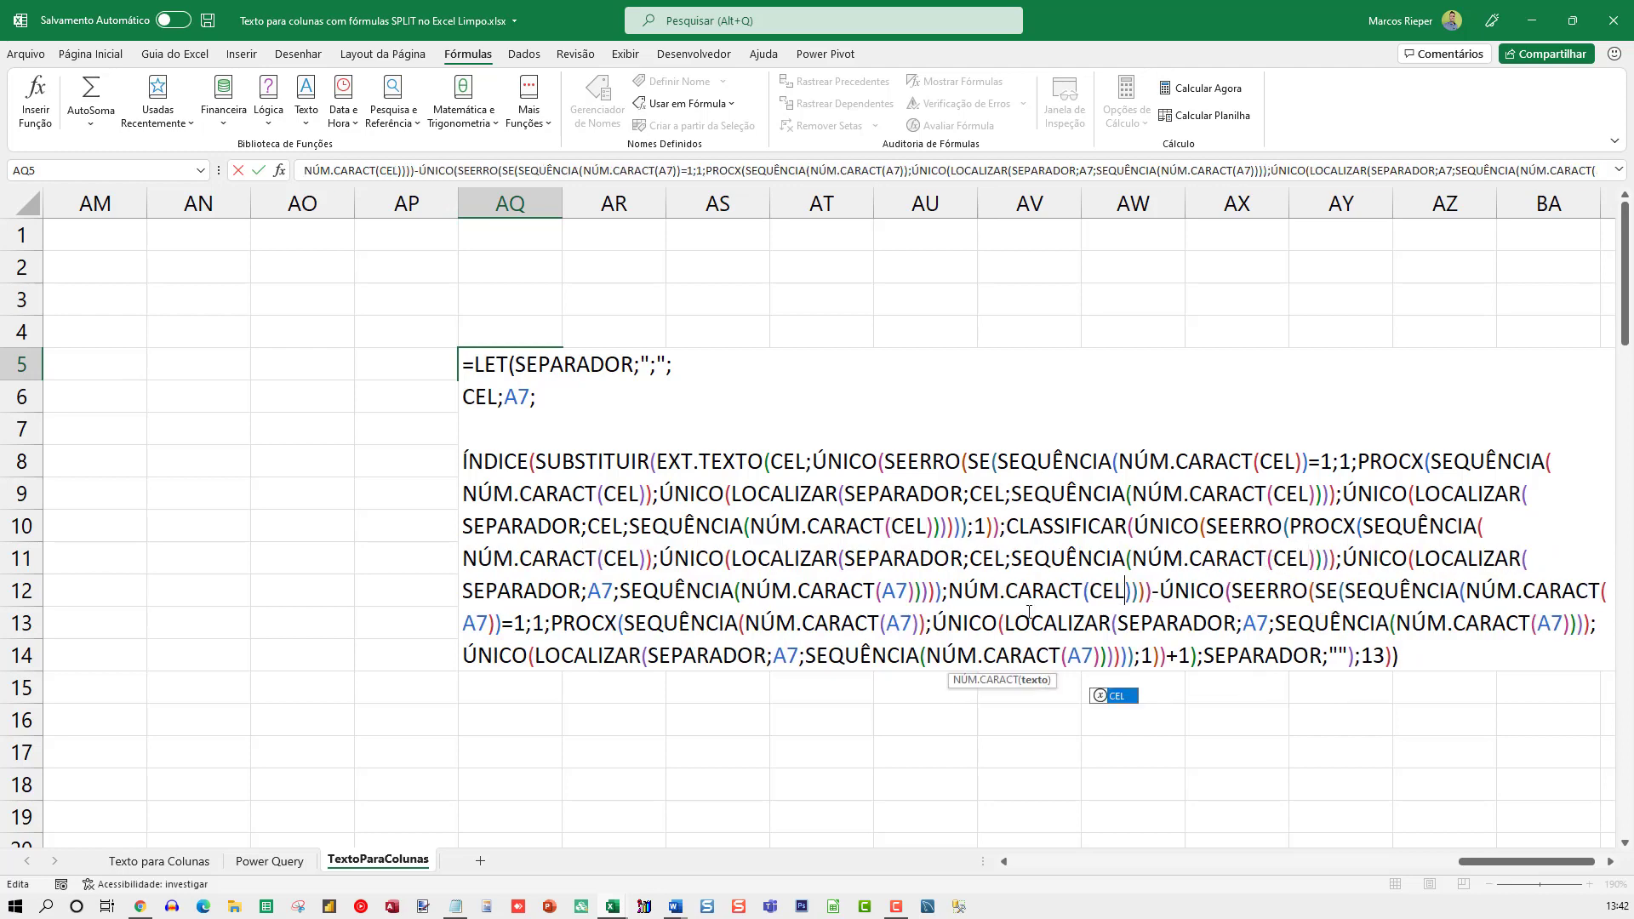
pyautogui.doubleClick(906, 587)
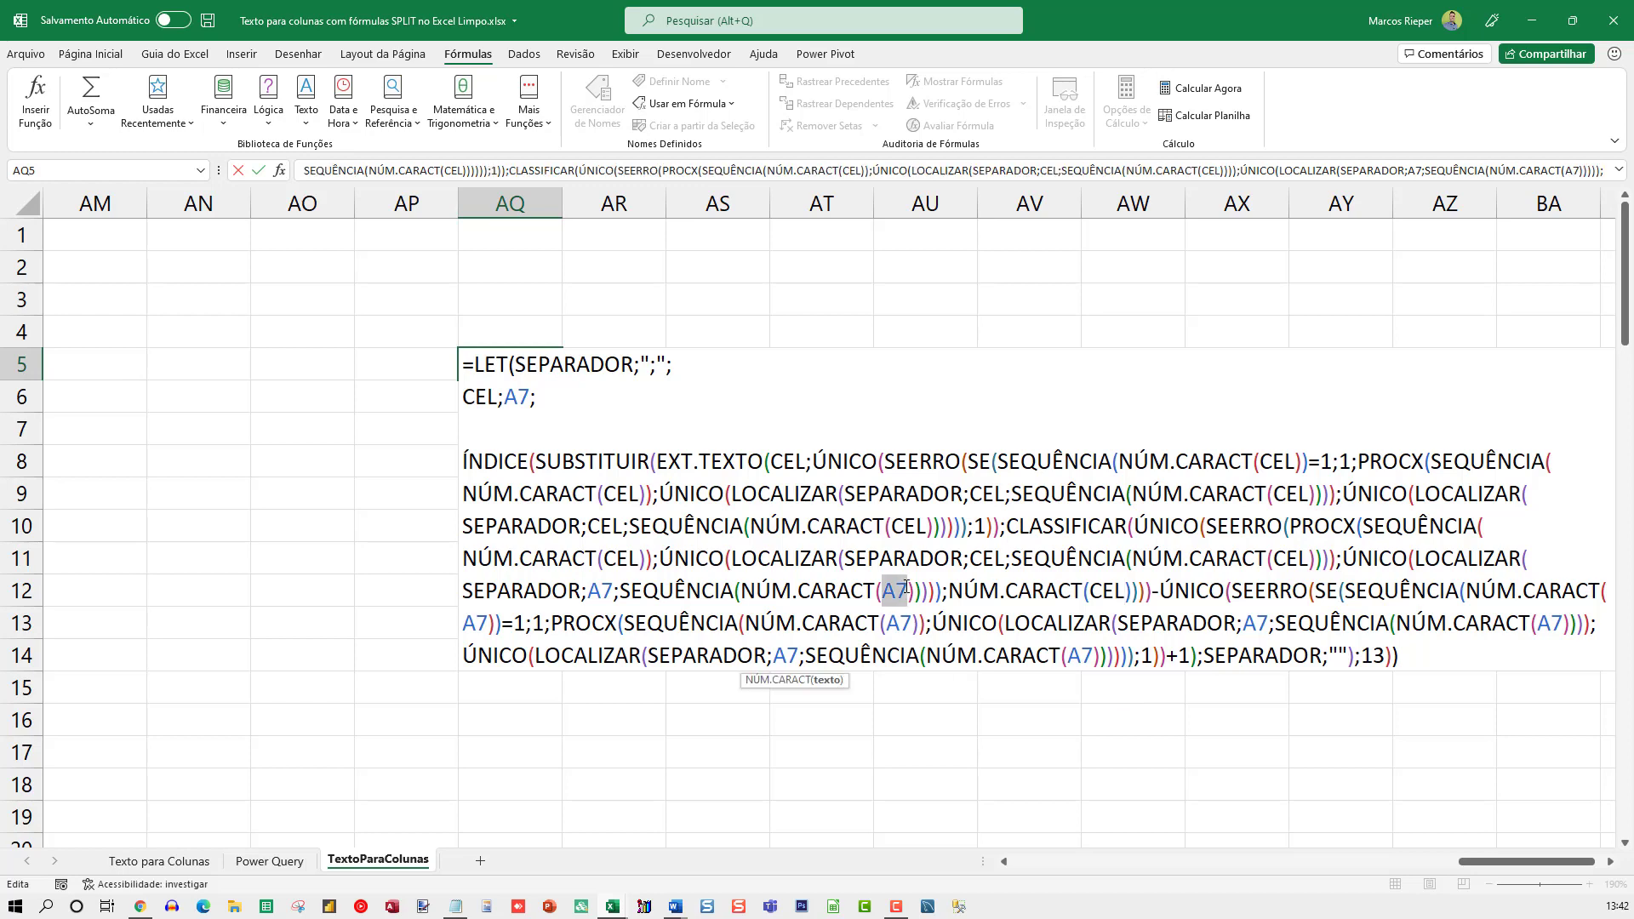
pyautogui.hotkey('ctrl', 'v')
pyautogui.doubleClick(603, 590)
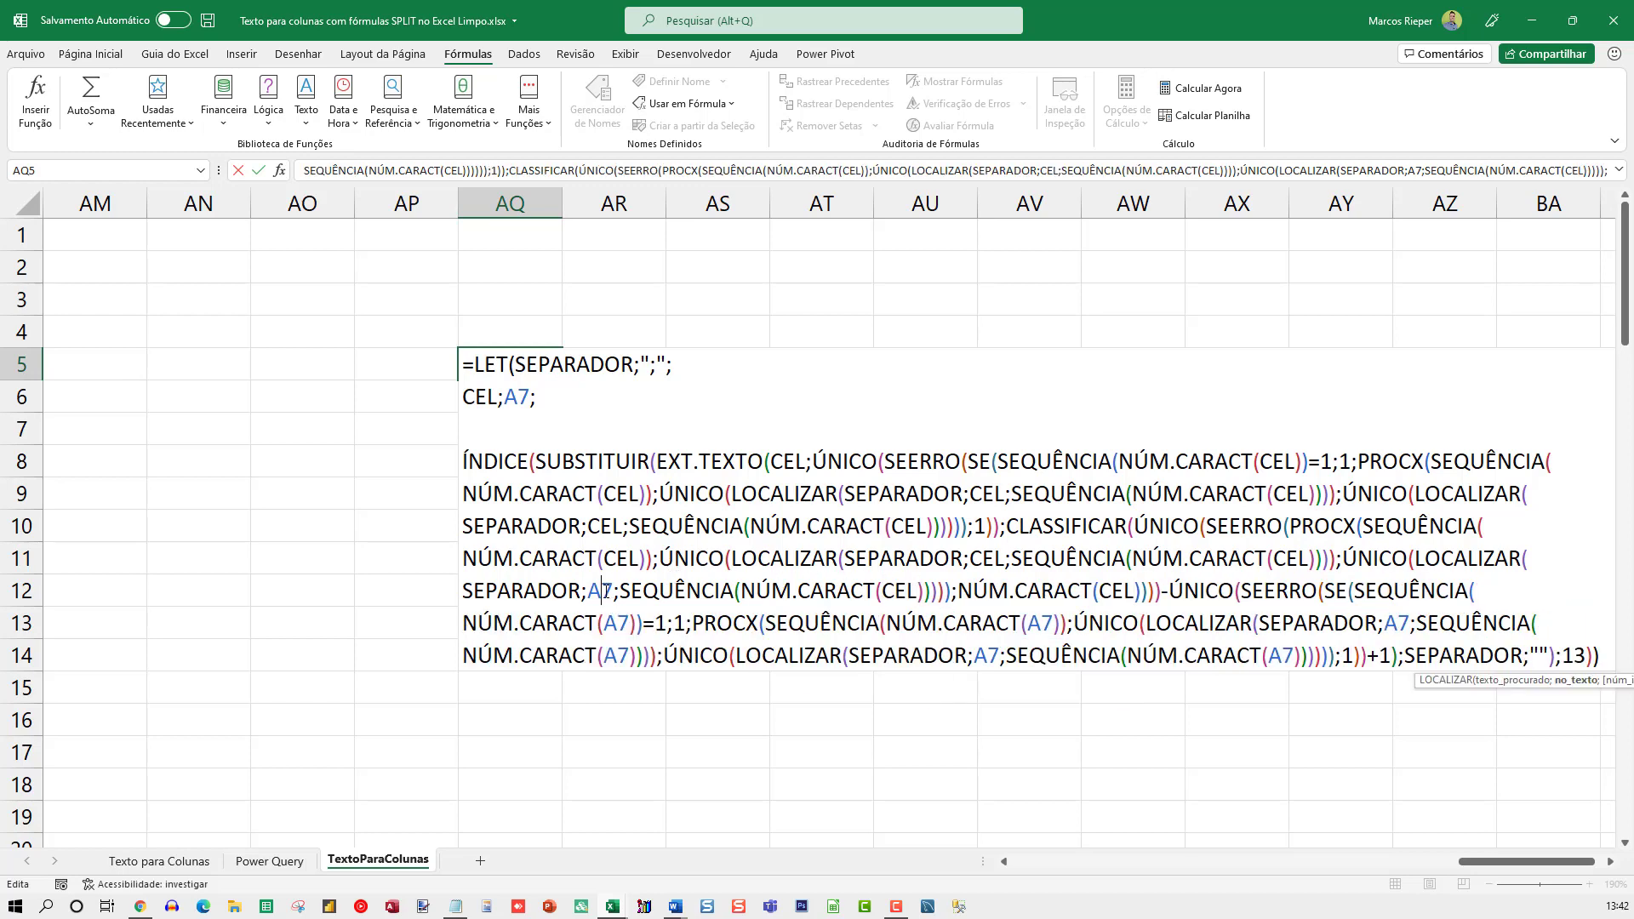
pyautogui.hotkey('ctrl', 'v')
# Replace A7 with CEL in the NÚM.CARACT calls of the last SE condition, the last PROCX lookup value and its first LOCALIZAR
pyautogui.doubleClick(617, 623)
pyautogui.hotkey('ctrl', 'v')
pyautogui.doubleClick(616, 655)
pyautogui.hotkey('ctrl', 'v')
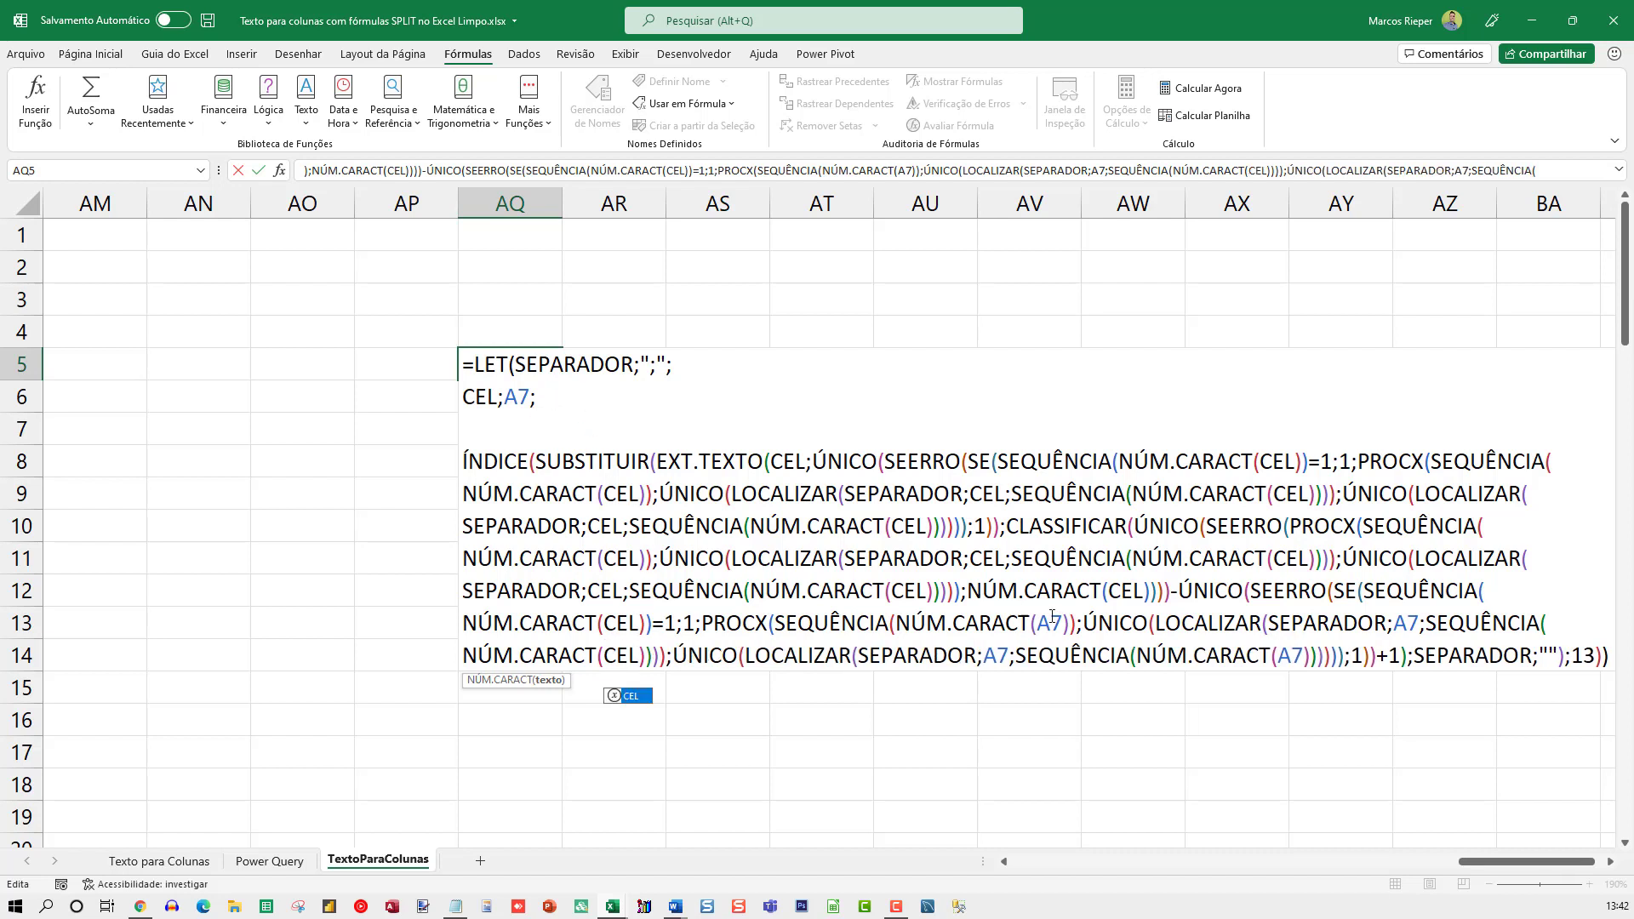
pyautogui.doubleClick(1049, 623)
pyautogui.hotkey('ctrl', 'v')
# Replace the remaining A7 references in the last PROCX's two LOCALIZAR calls with CEL and commit the formula
pyautogui.doubleClick(993, 655)
pyautogui.hotkey('ctrl', 'v')
pyautogui.doubleClick(1302, 655)
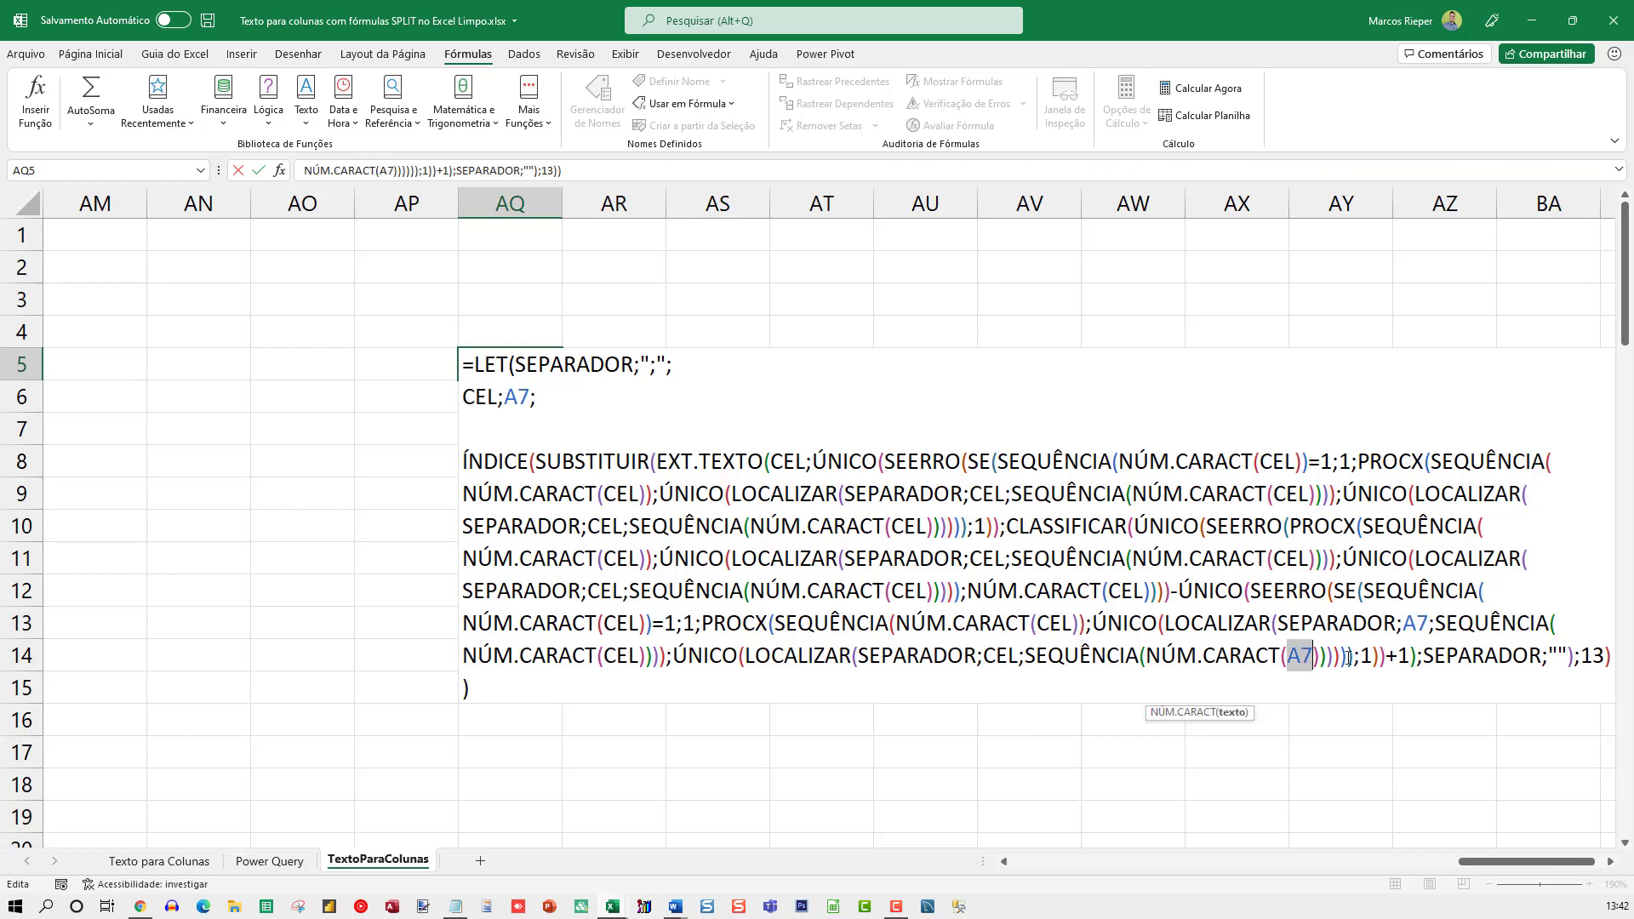
pyautogui.hotkey('ctrl', 'v')
pyautogui.doubleClick(1415, 623)
pyautogui.hotkey('ctrl', 'v')
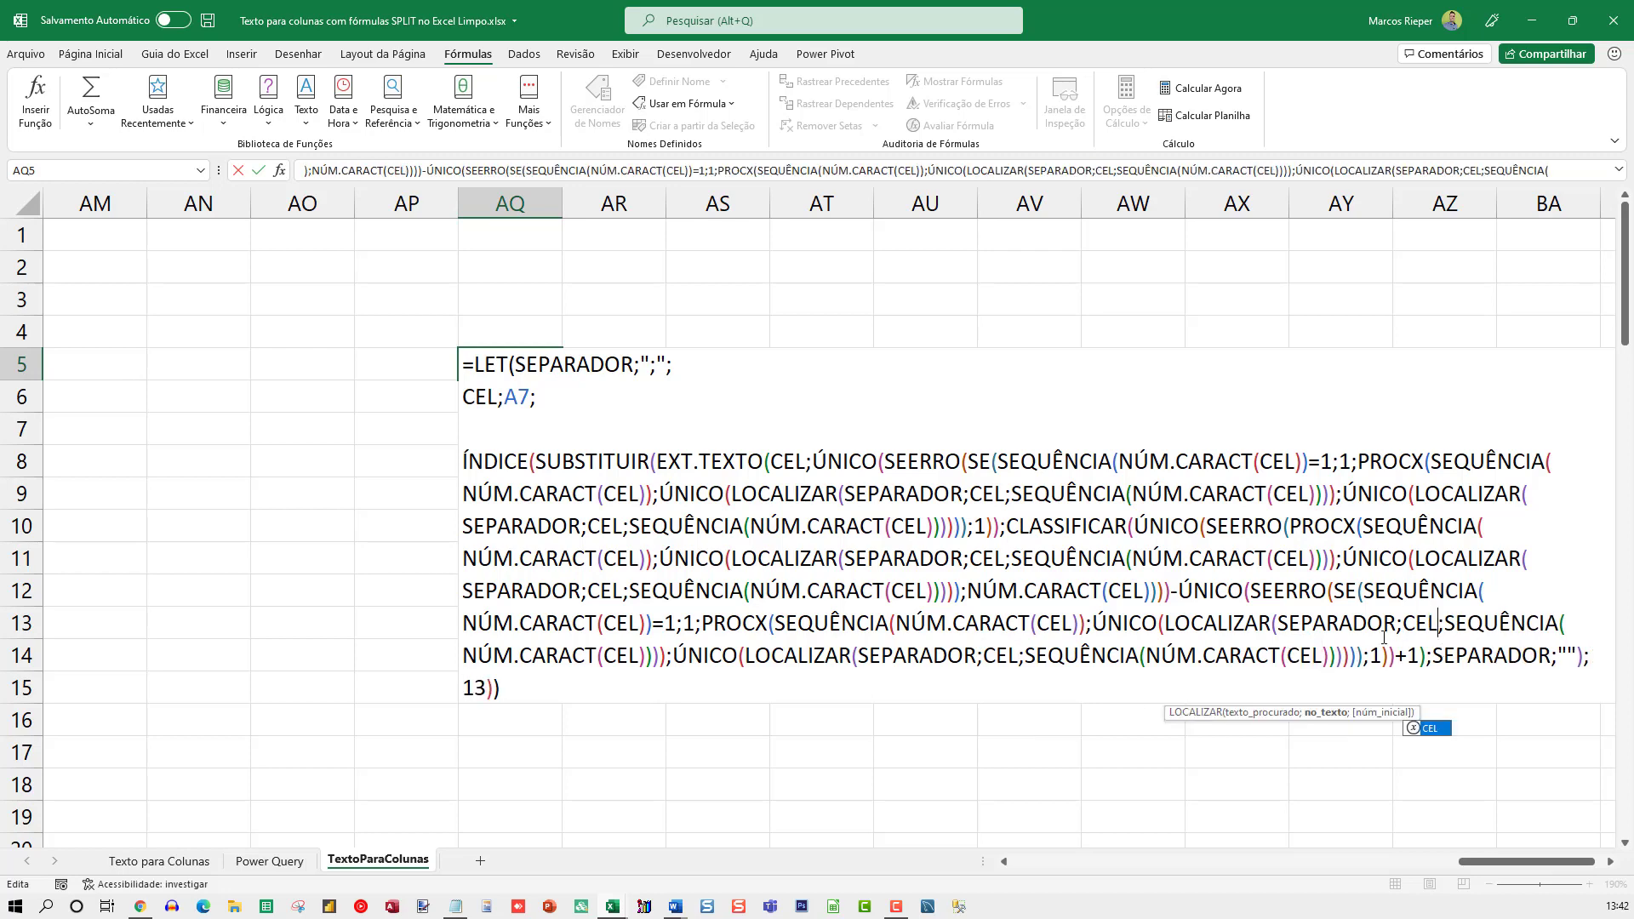
pyautogui.press('Return')
# Reopen the AQ5 formula and define a LET name SEQ as SEQUÊNCIA(NÚM.CARACT(CEL)) on a new line below CEL
pyautogui.press('Up')
pyautogui.press('F2')
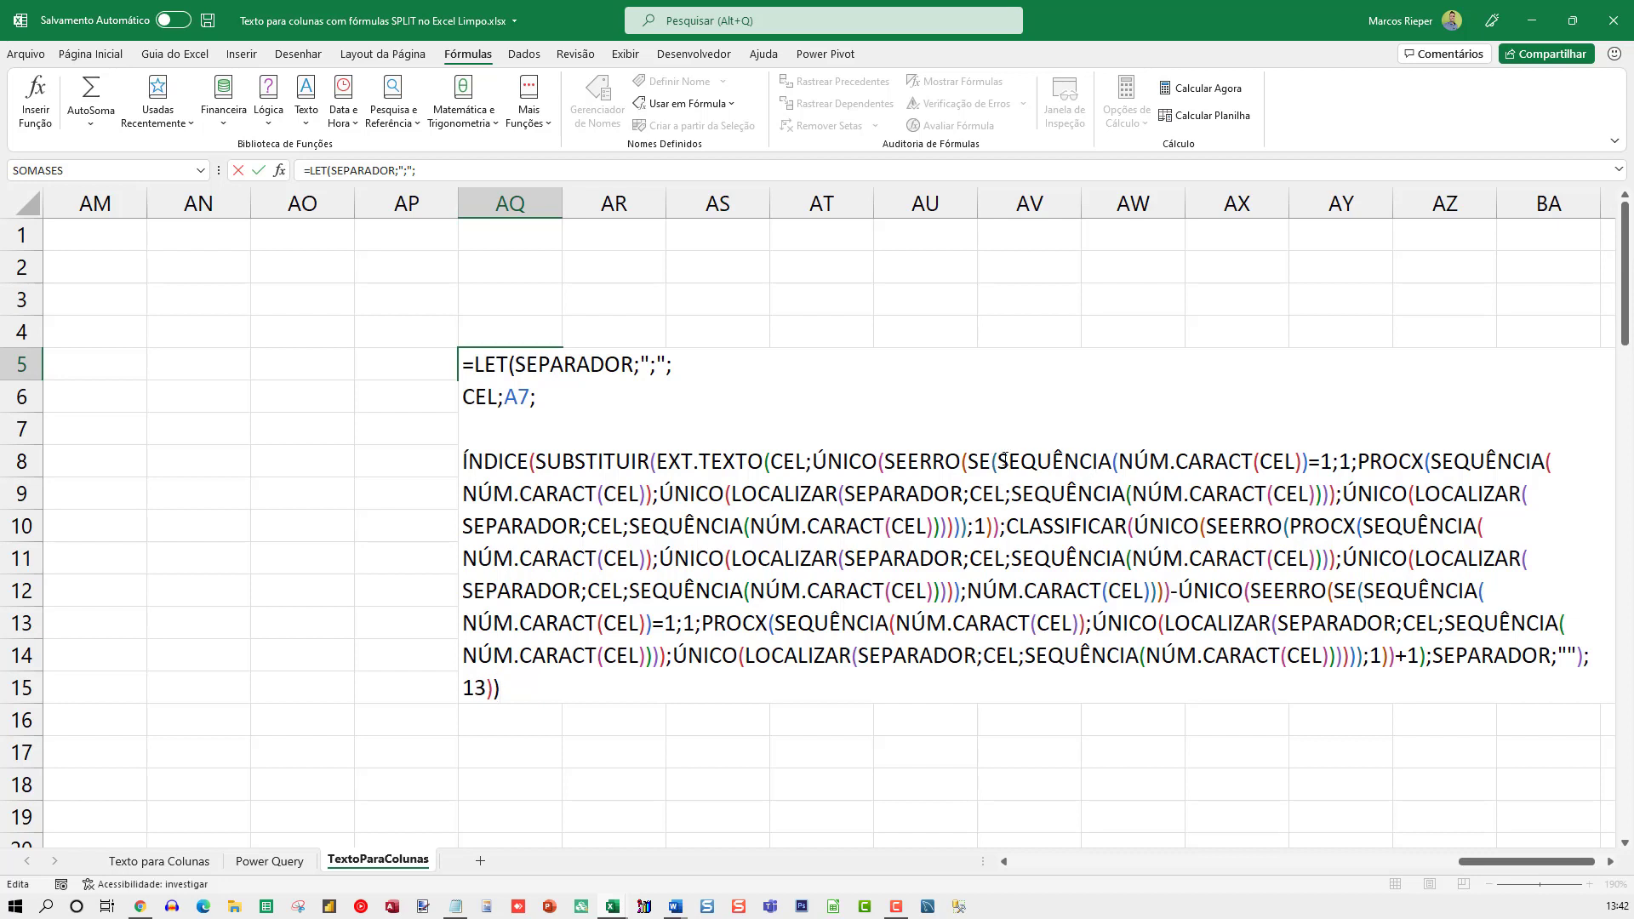
pyautogui.moveTo(998, 460); pyautogui.dragTo(1119, 460)
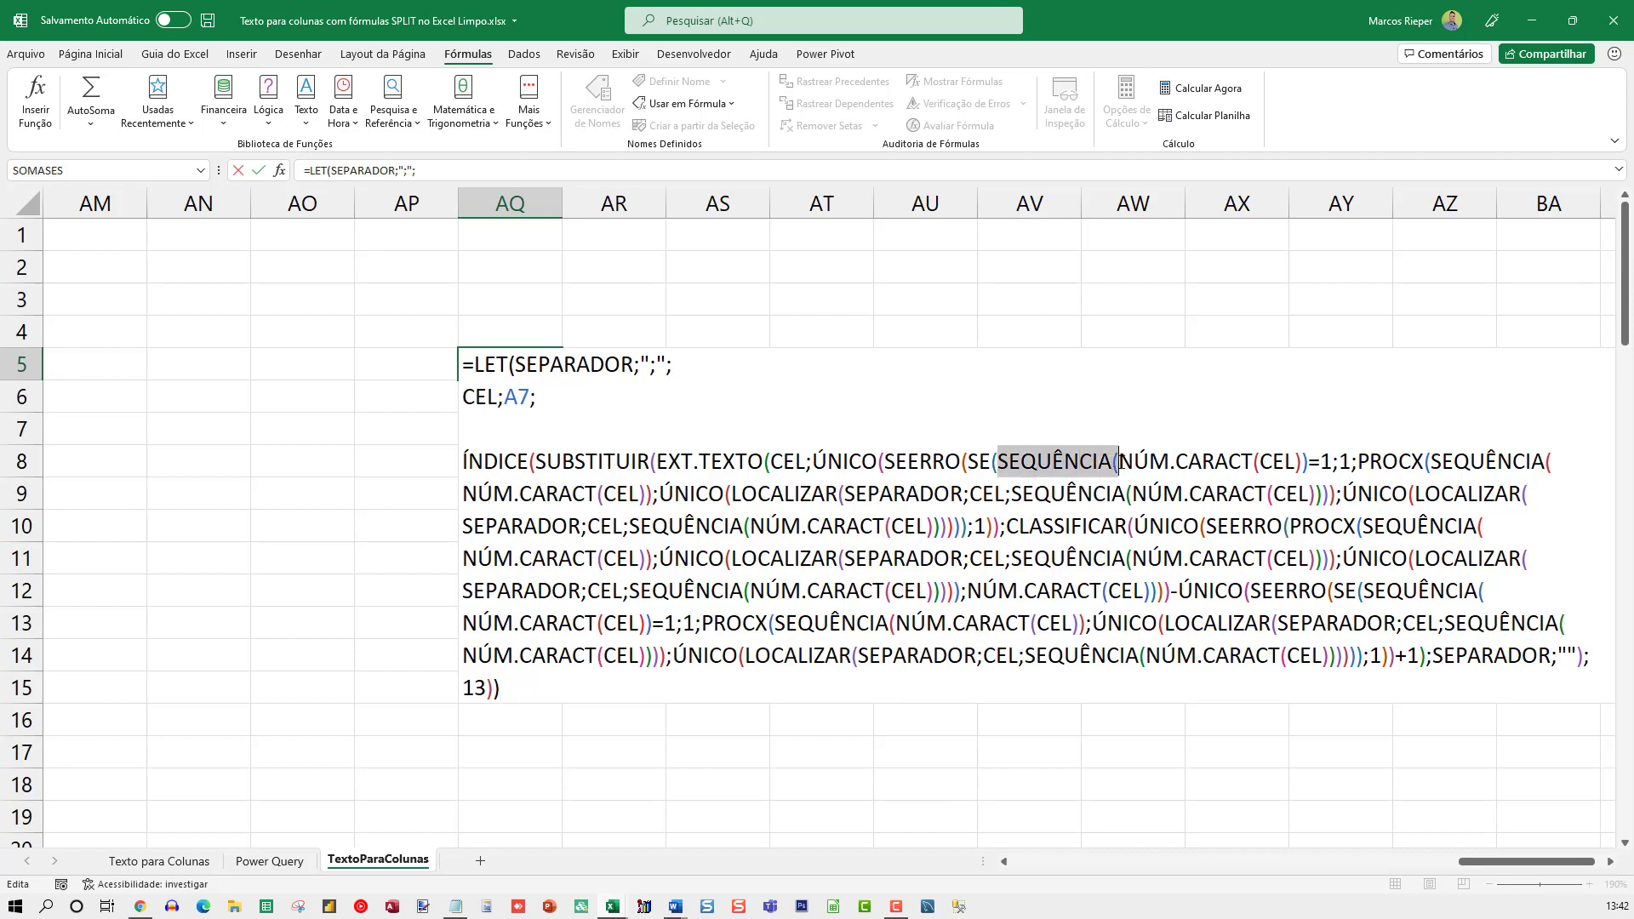
pyautogui.keyDown('shift'); pyautogui.click(1308, 460); pyautogui.keyUp('shift')
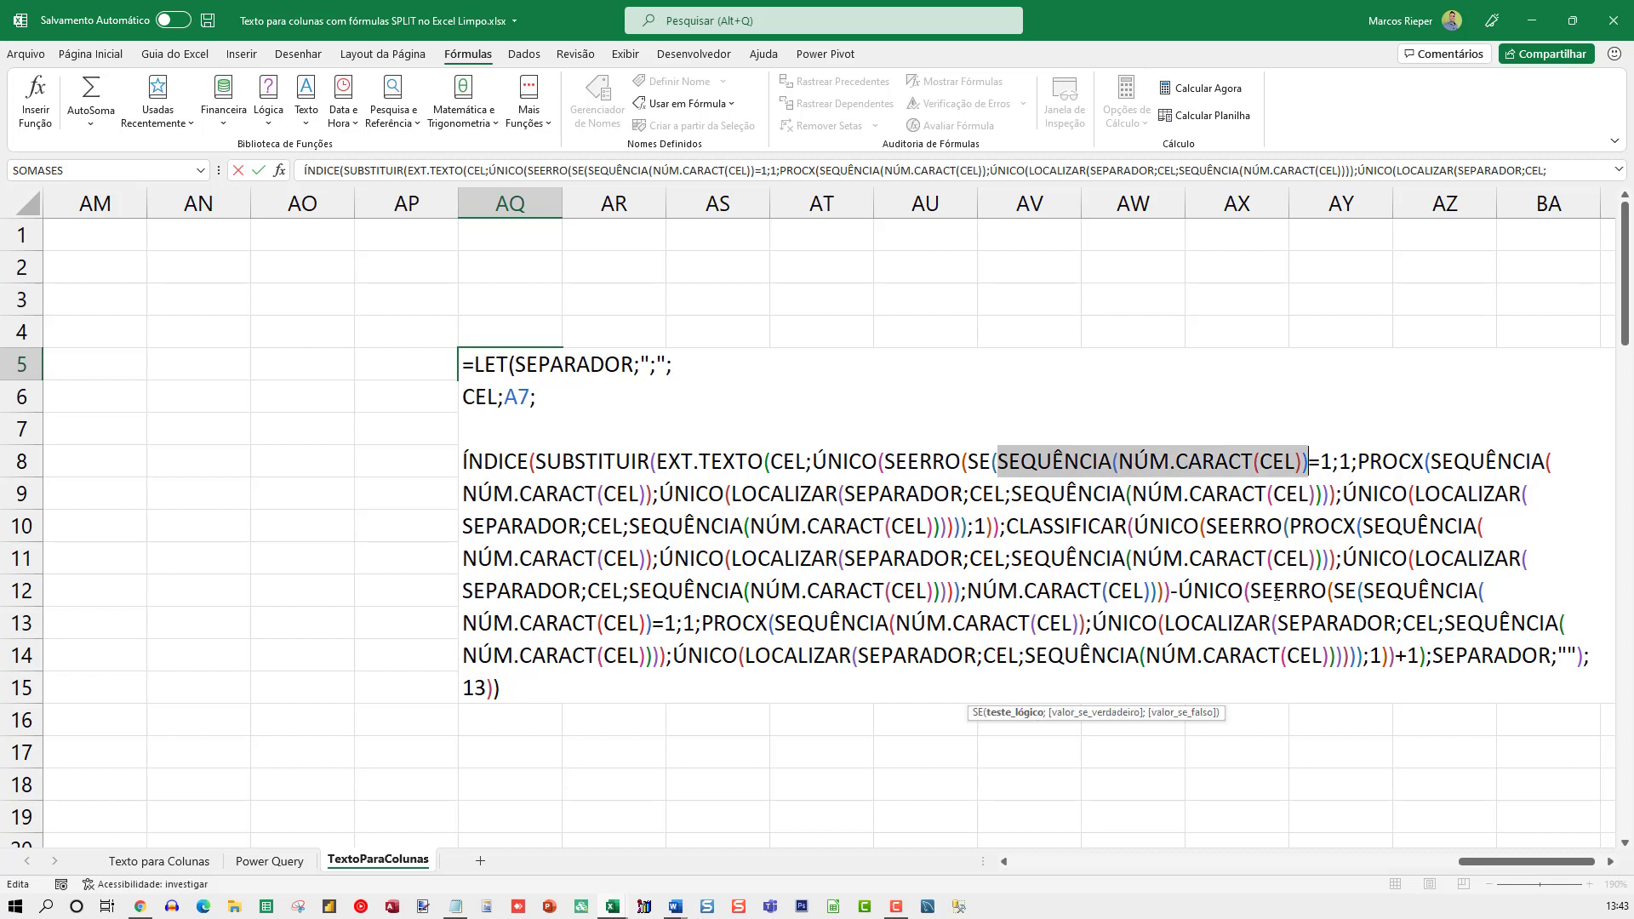
pyautogui.click(766, 393)
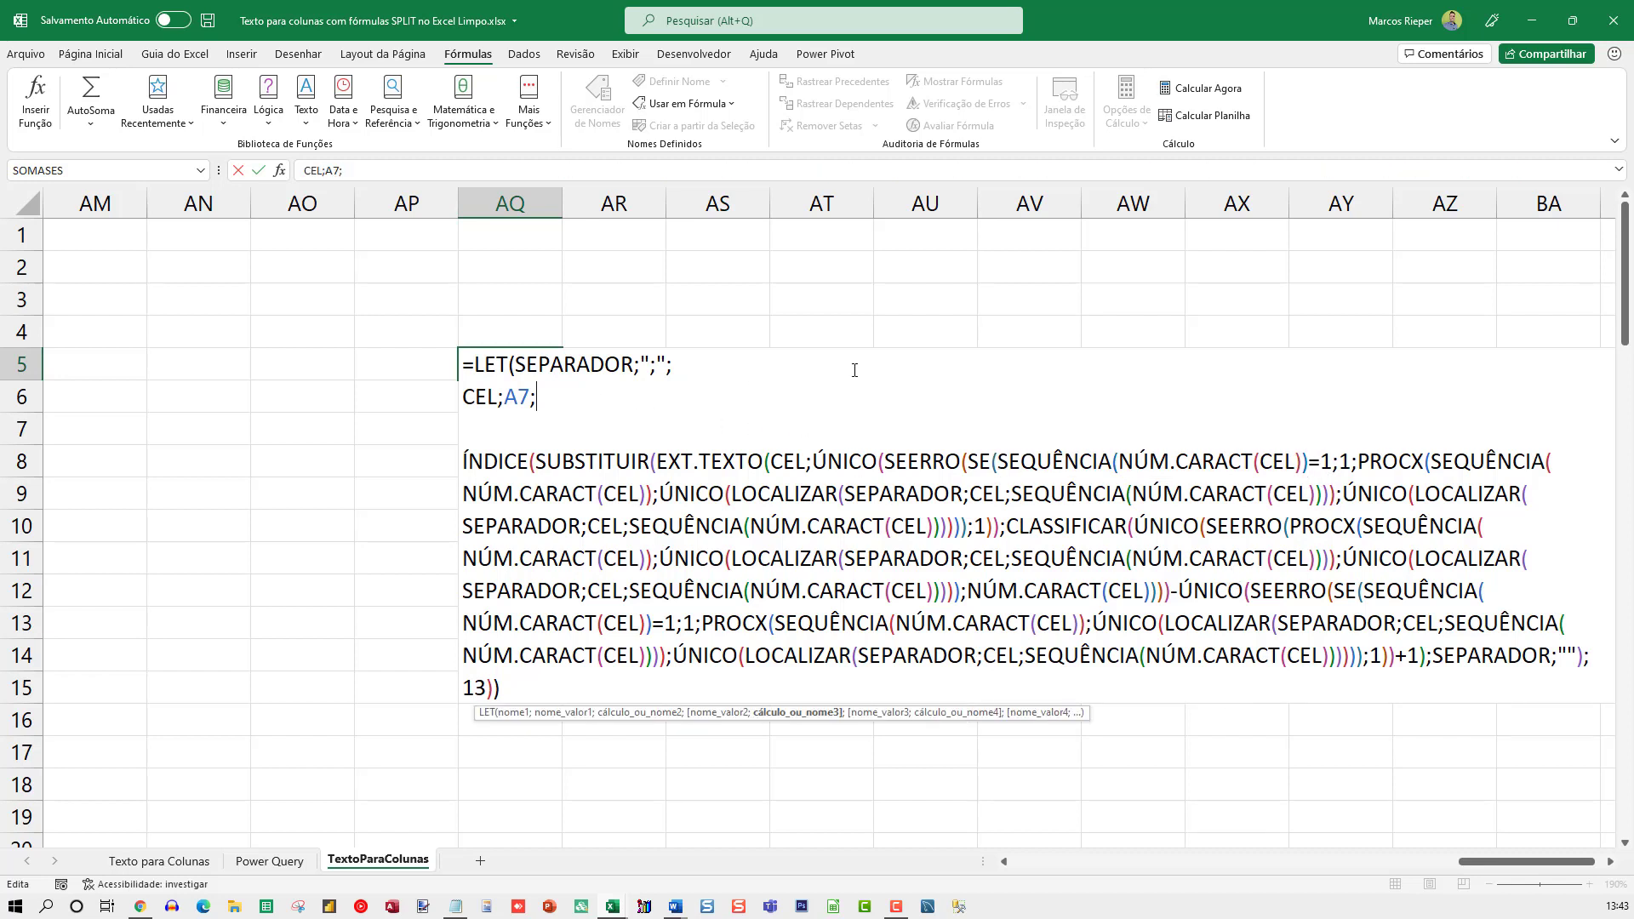
pyautogui.press('Return')
pyautogui.write('SEQ;')
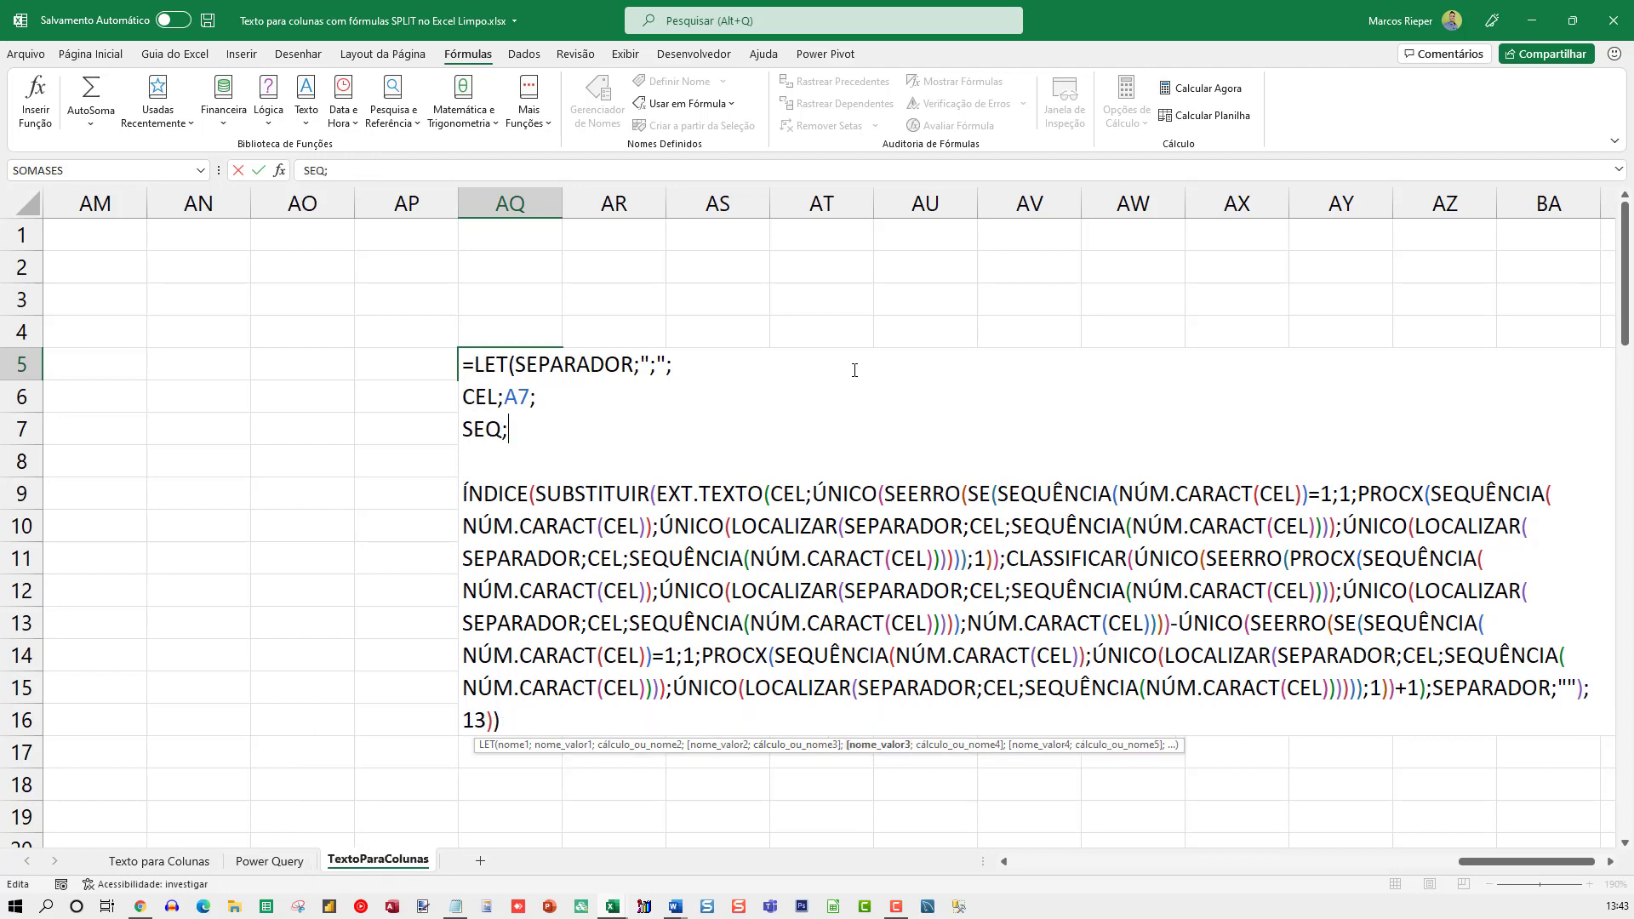
pyautogui.hotkey('ctrl', 'v')
pyautogui.write(';')
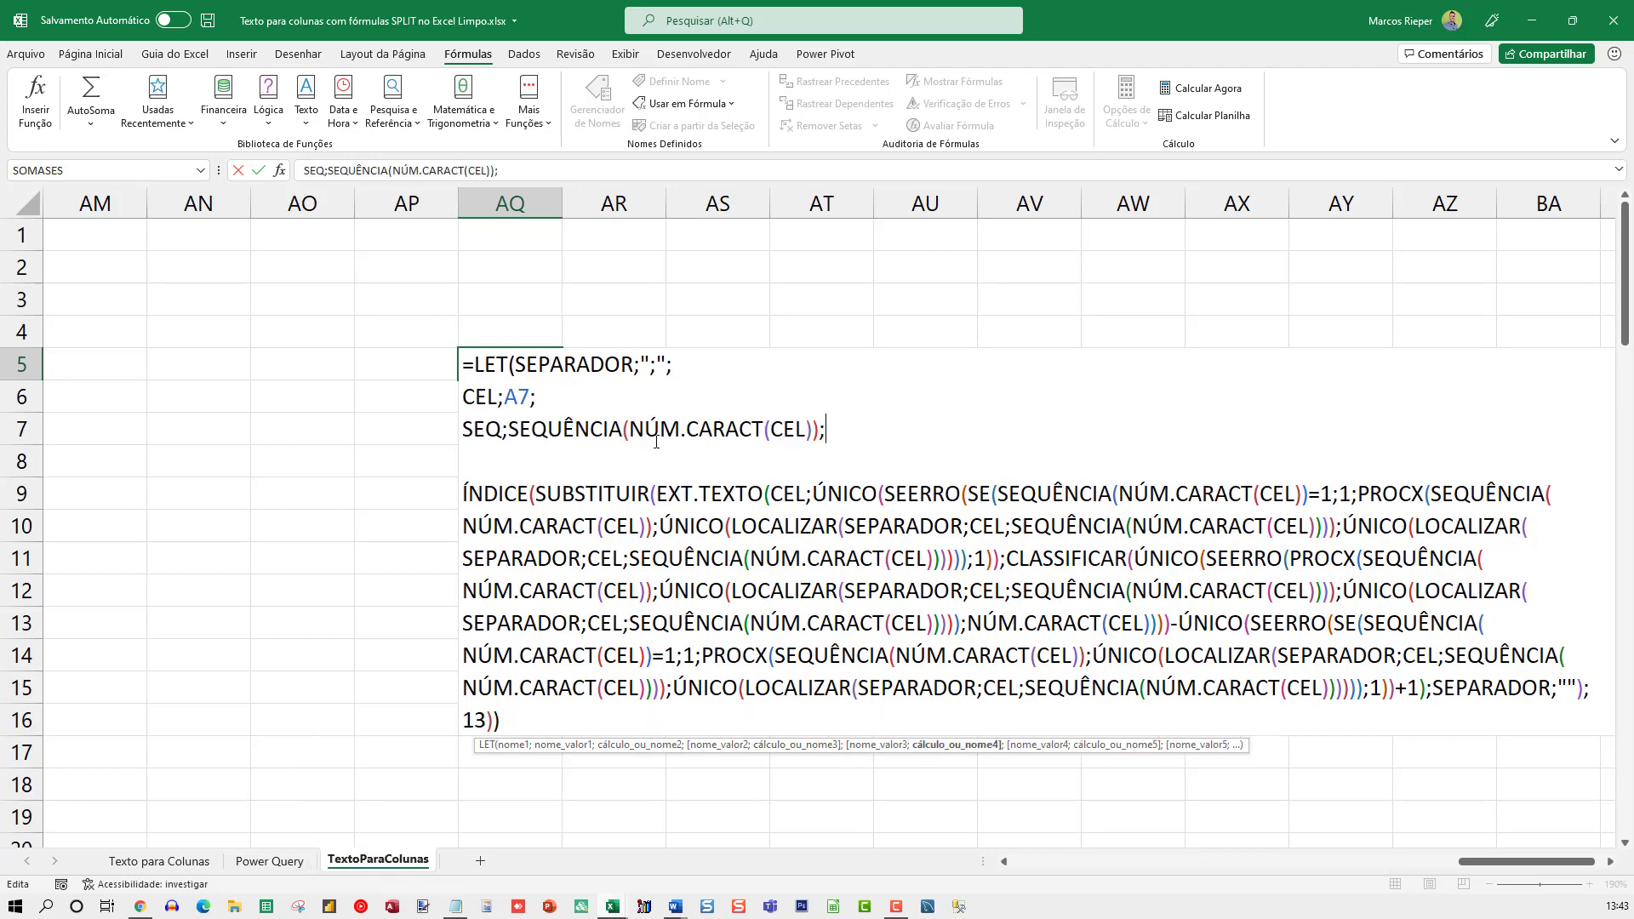
# Replace SEQUÊNCIA(NÚM.CARACT(CEL)) in the first SE condition of the ÍNDICE expression with SEQ
pyautogui.doubleClick(467, 442)
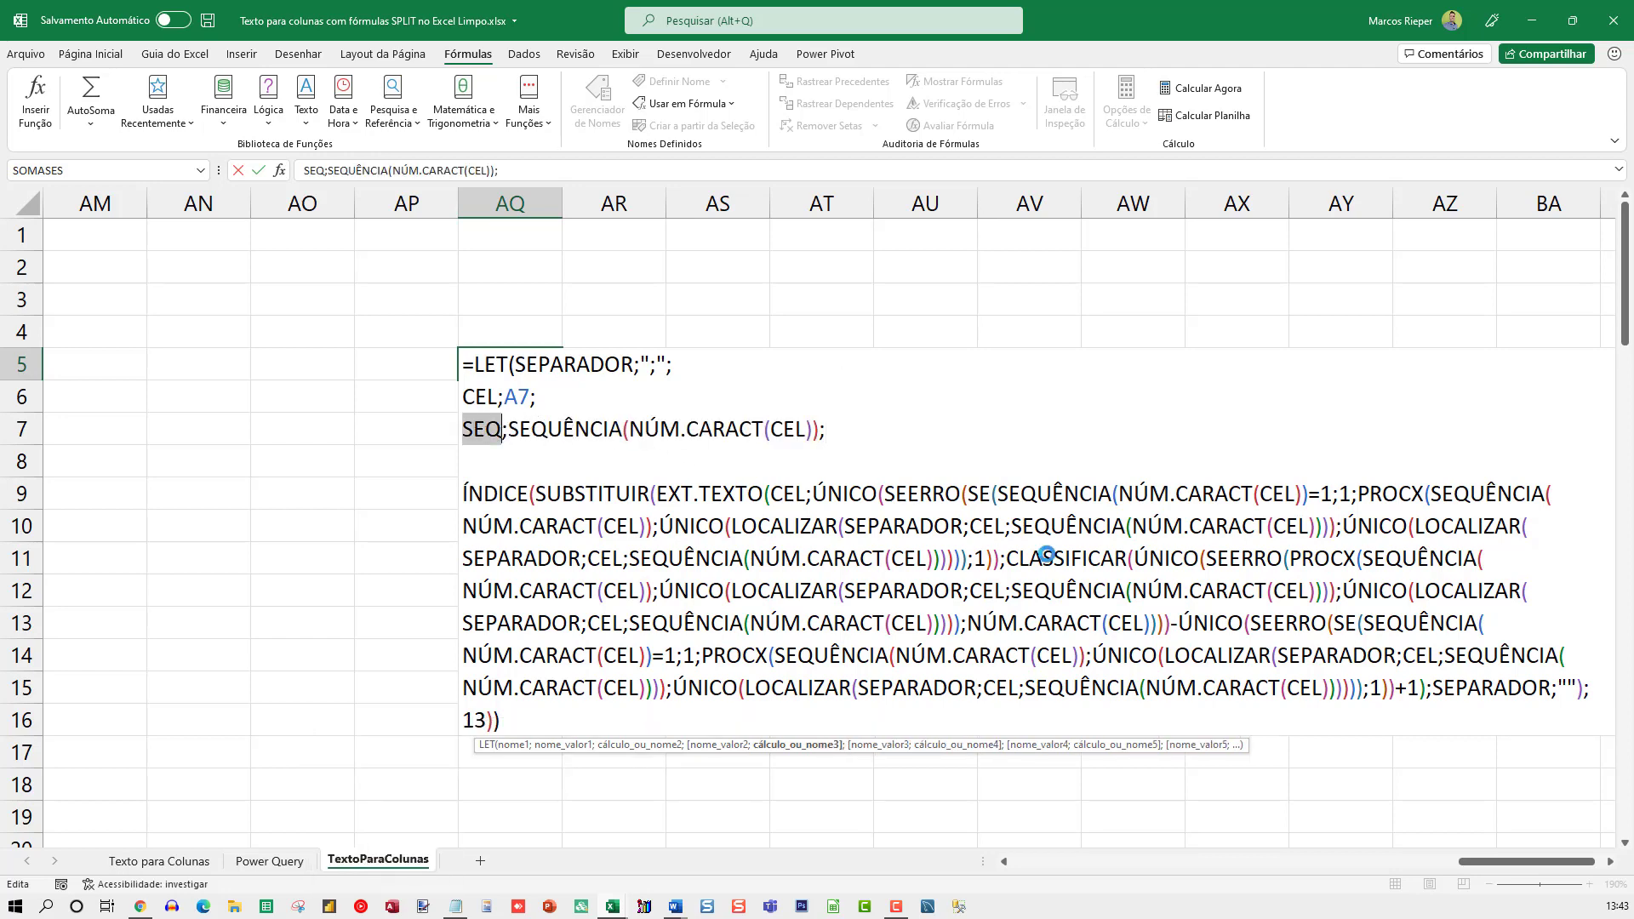
pyautogui.click(993, 495)
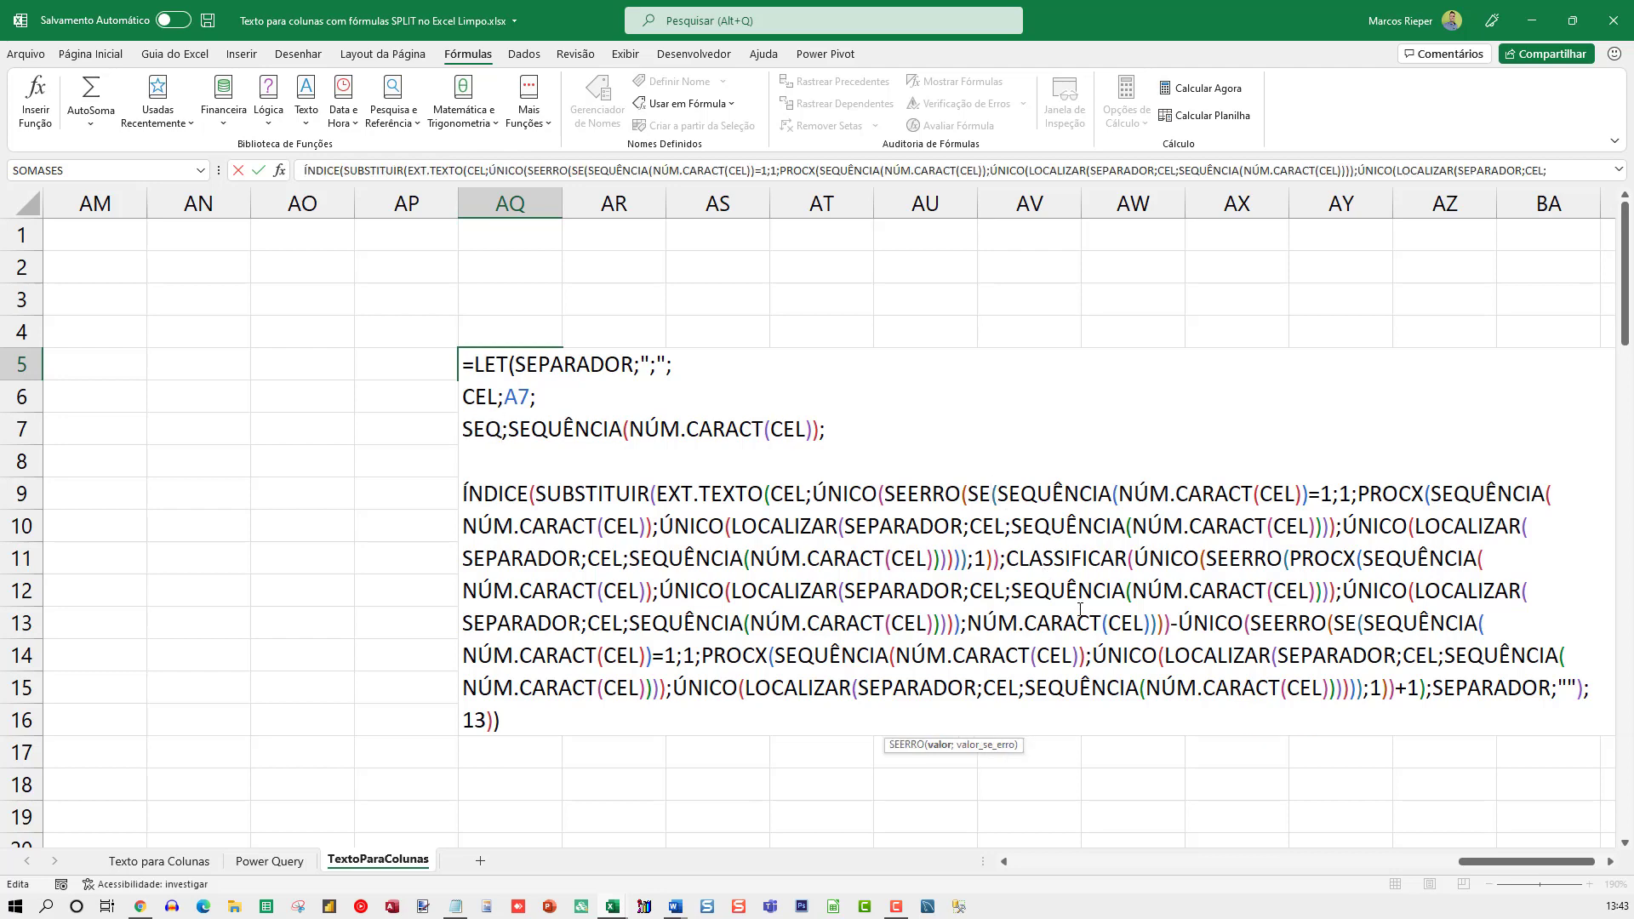
pyautogui.hotkey('shift', 'Right')
pyautogui.hotkey('shift', 'Right')
pyautogui.hotkey('shift', 'Right')
pyautogui.hotkey('shift', 'Right')
pyautogui.hotkey('shift', 'Right')
pyautogui.hotkey('shift', 'Right')
pyautogui.hotkey('shift', 'Right')
pyautogui.hotkey('shift', 'Right')
pyautogui.hotkey('shift', 'Right')
pyautogui.hotkey('shift', 'Right')
pyautogui.hotkey('shift', 'Right')
pyautogui.hotkey('shift', 'Right')
pyautogui.hotkey('shift', 'Right')
pyautogui.hotkey('shift', 'Right')
pyautogui.hotkey('shift', 'Right')
pyautogui.hotkey('shift', 'Right')
pyautogui.hotkey('shift', 'Right')
pyautogui.hotkey('shift', 'Right')
pyautogui.hotkey('shift', 'Right')
pyautogui.hotkey('shift', 'Right')
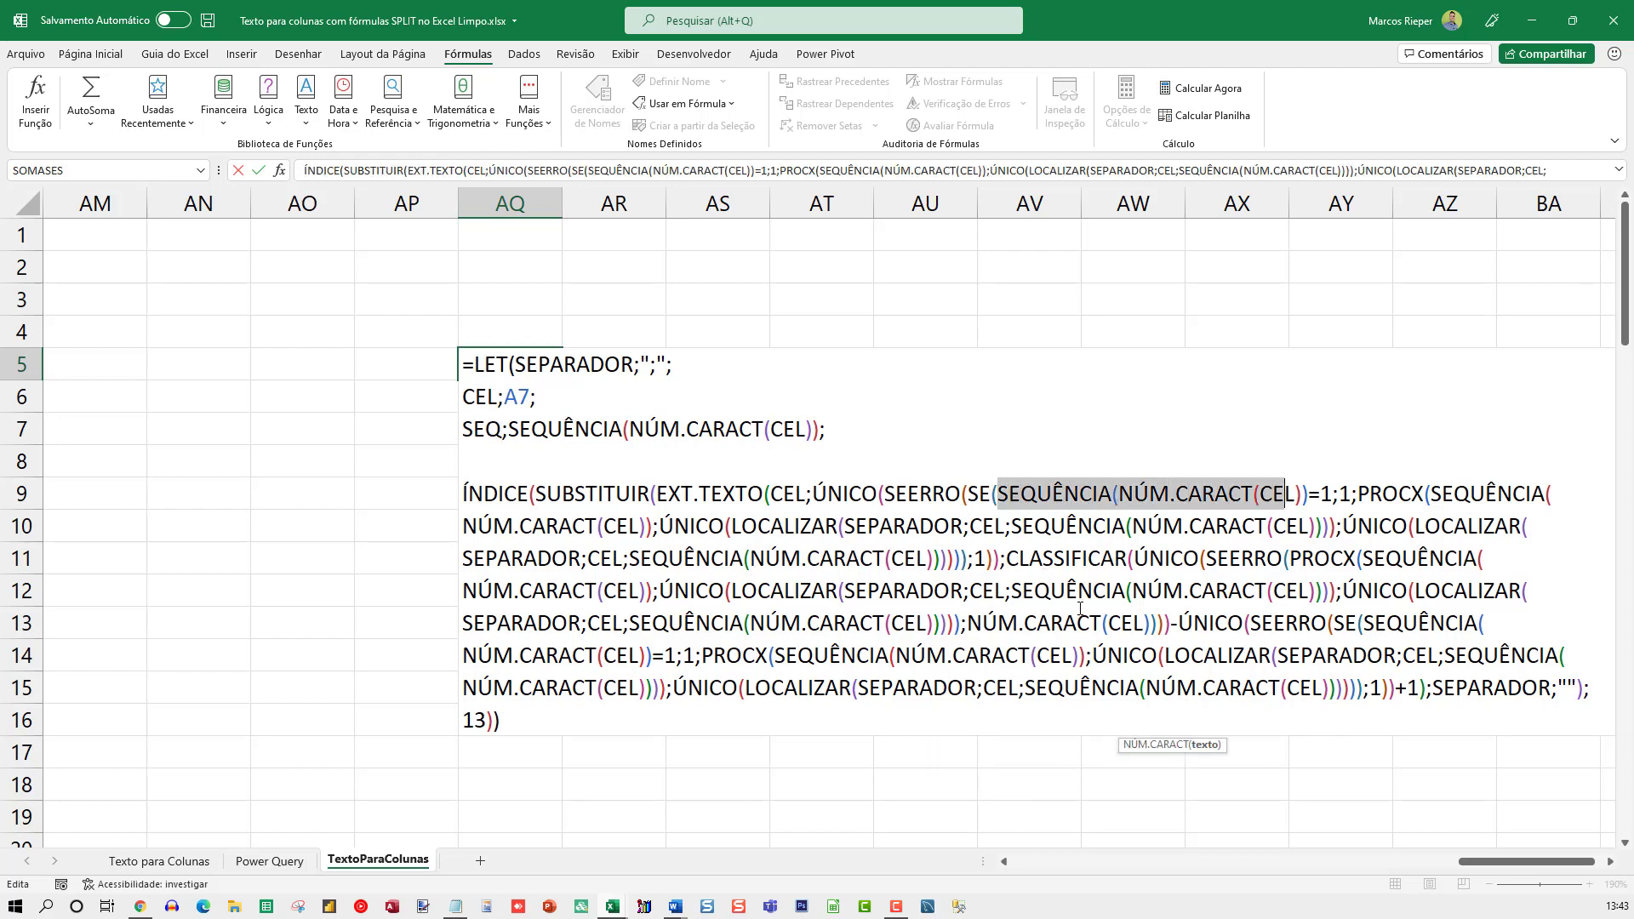
pyautogui.hotkey('shift', 'Right')
pyautogui.hotkey('shift', 'Left')
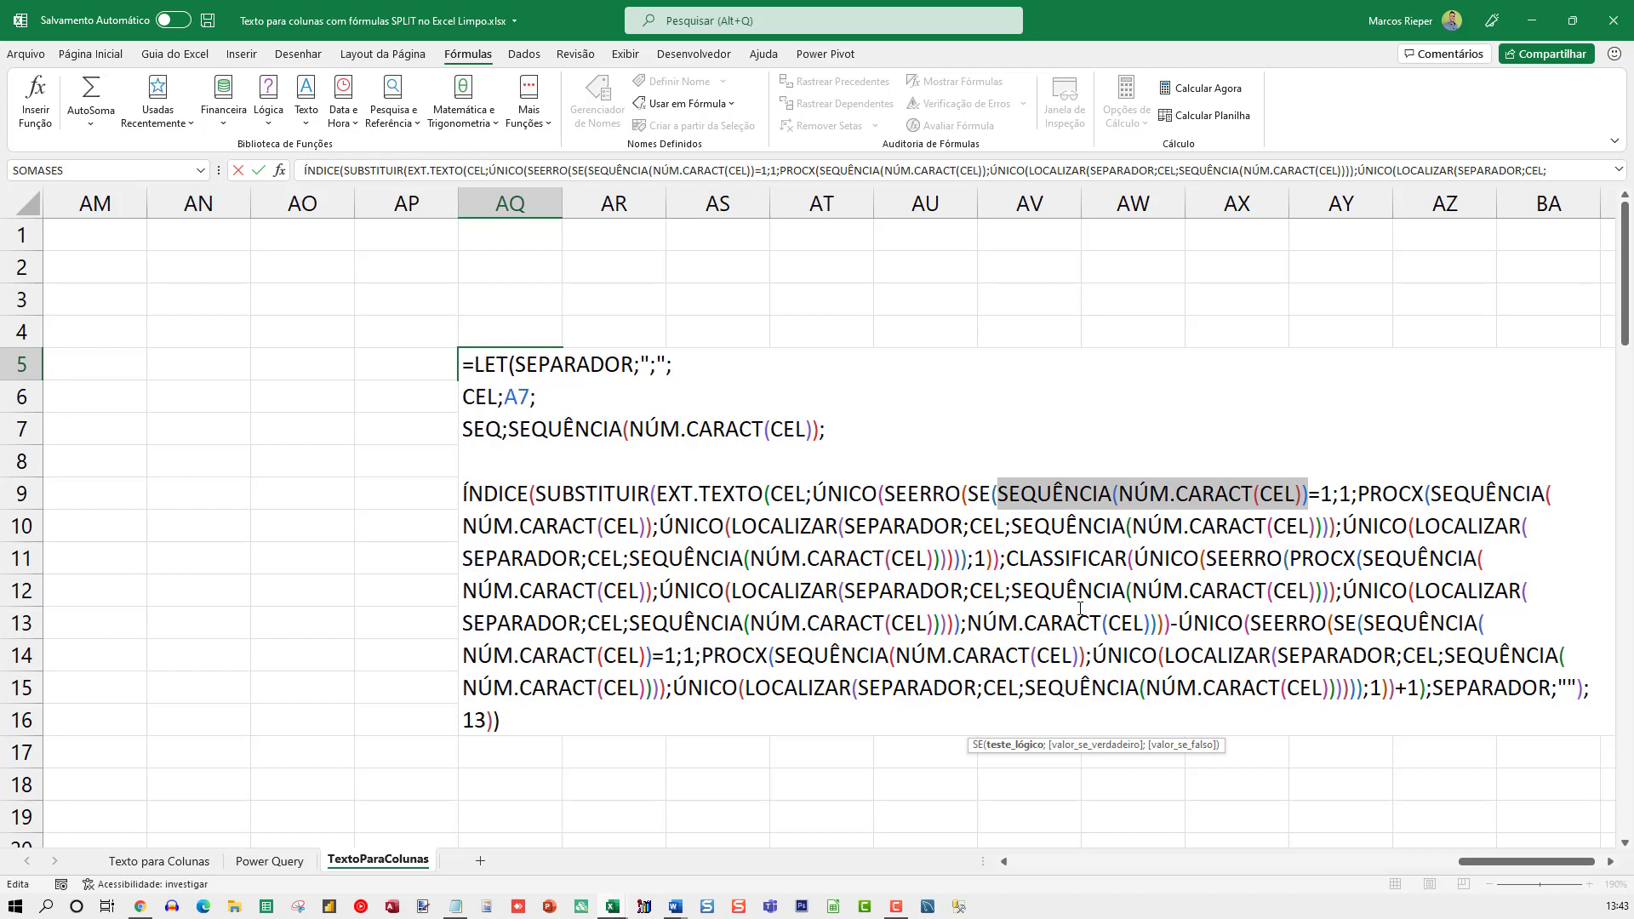
pyautogui.write('SEQ')
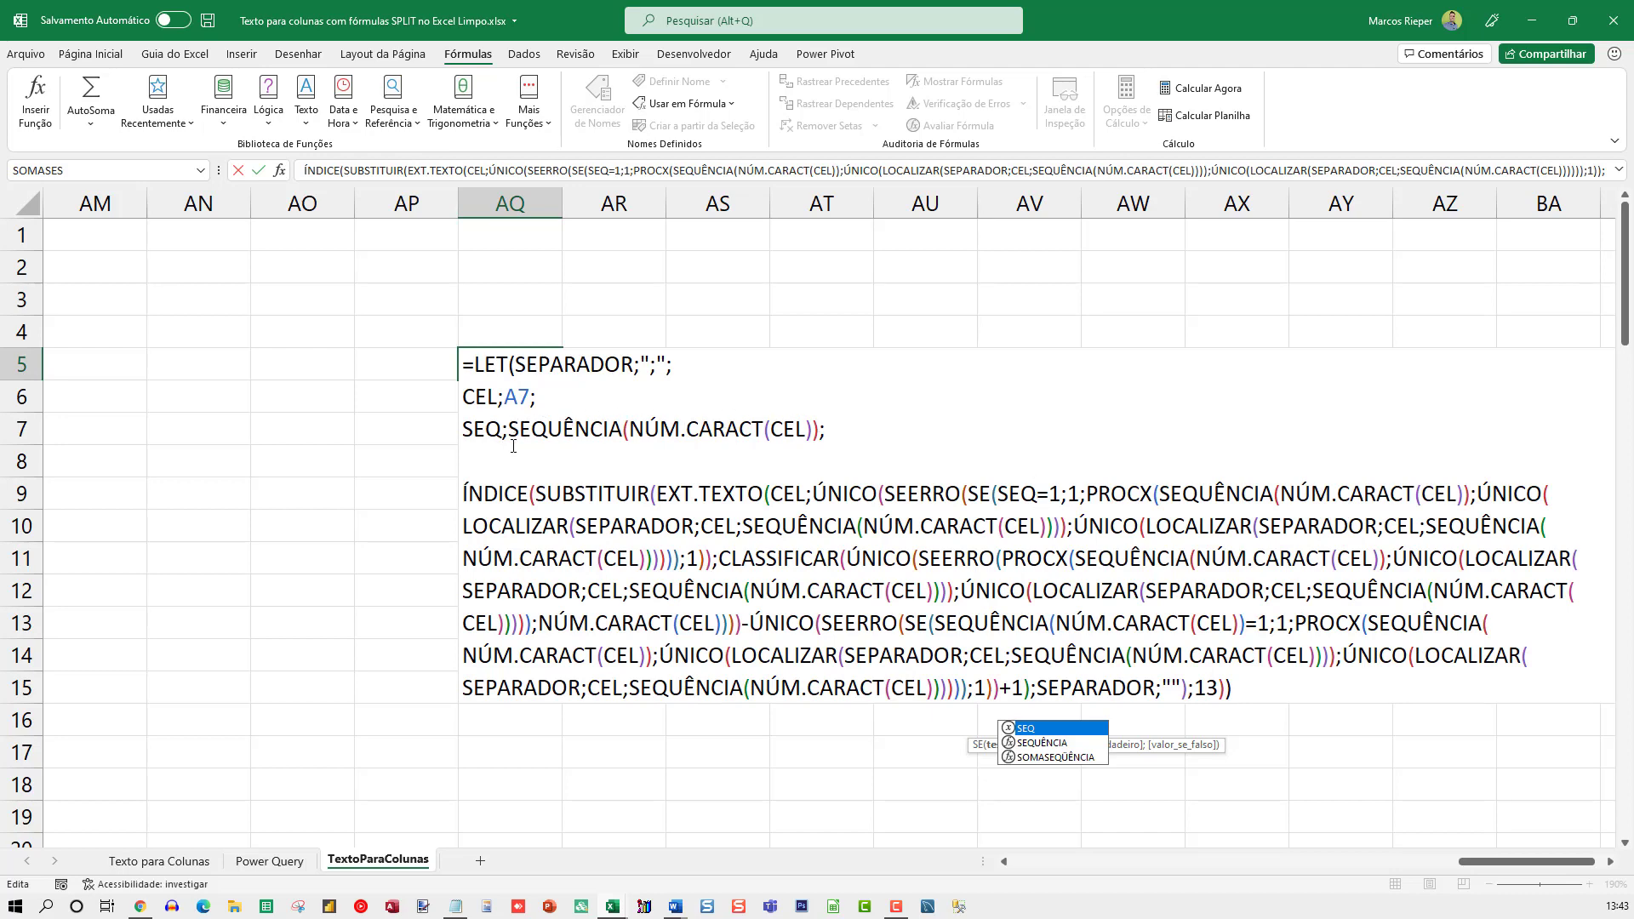
# Substitute SEQ for SEQUÊNCIA(NÚM.CARACT(CEL)) in the first PROCX's lookup value and the start number of its first LOCALIZAR
pyautogui.moveTo(1156, 496); pyautogui.dragTo(1469, 492)
pyautogui.click(1196, 493)
pyautogui.write('SEQ')
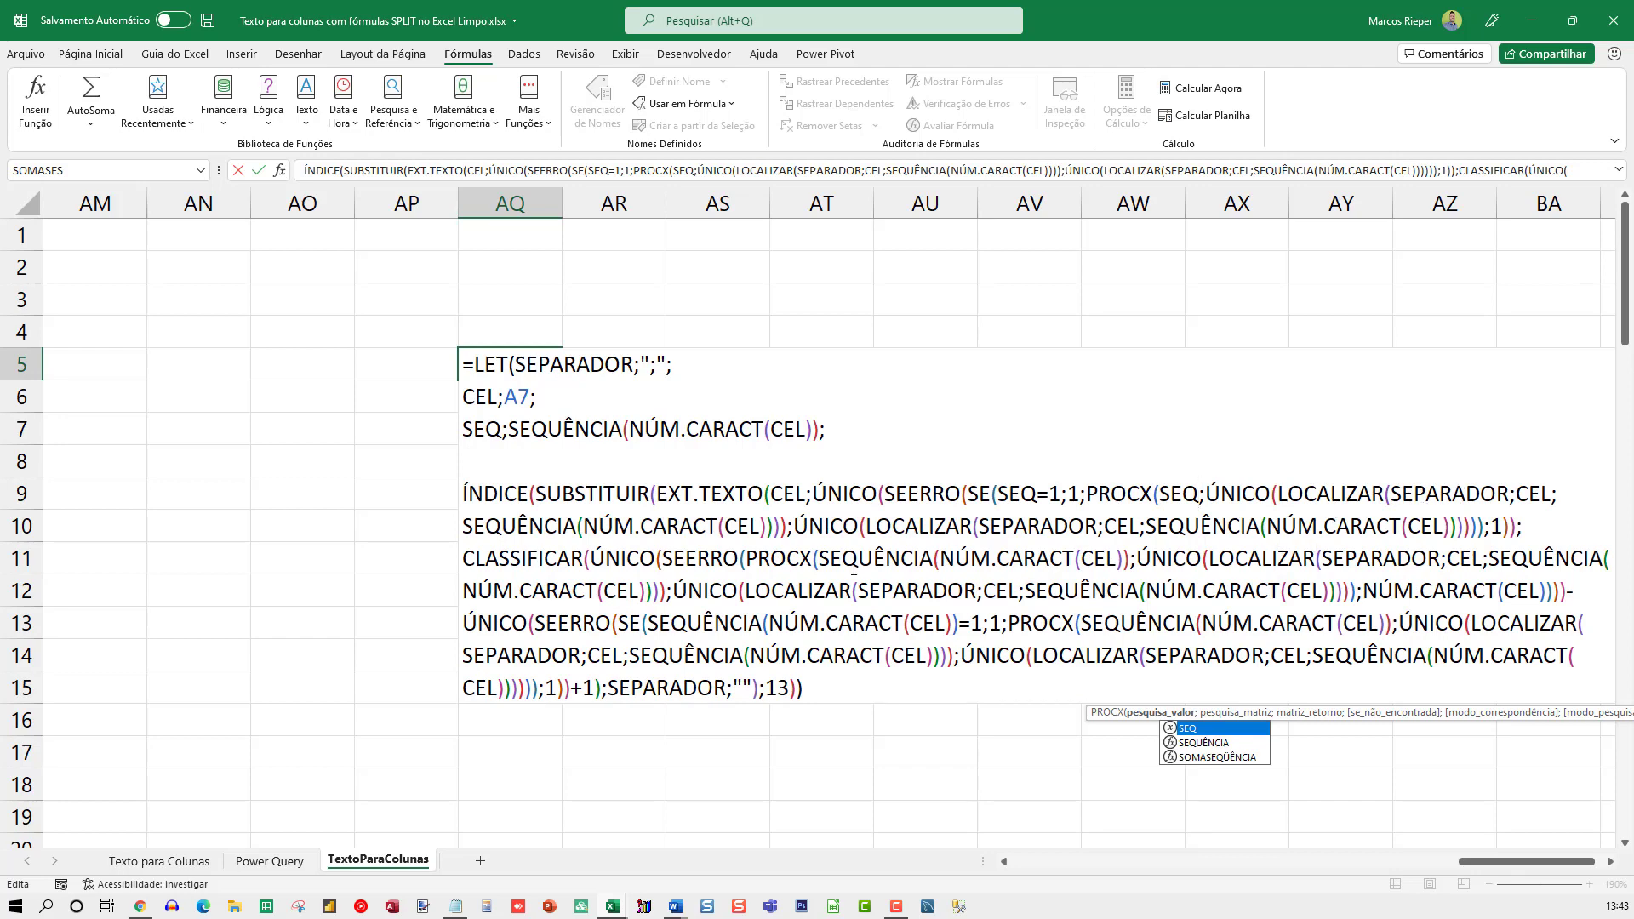
pyautogui.click(515, 528)
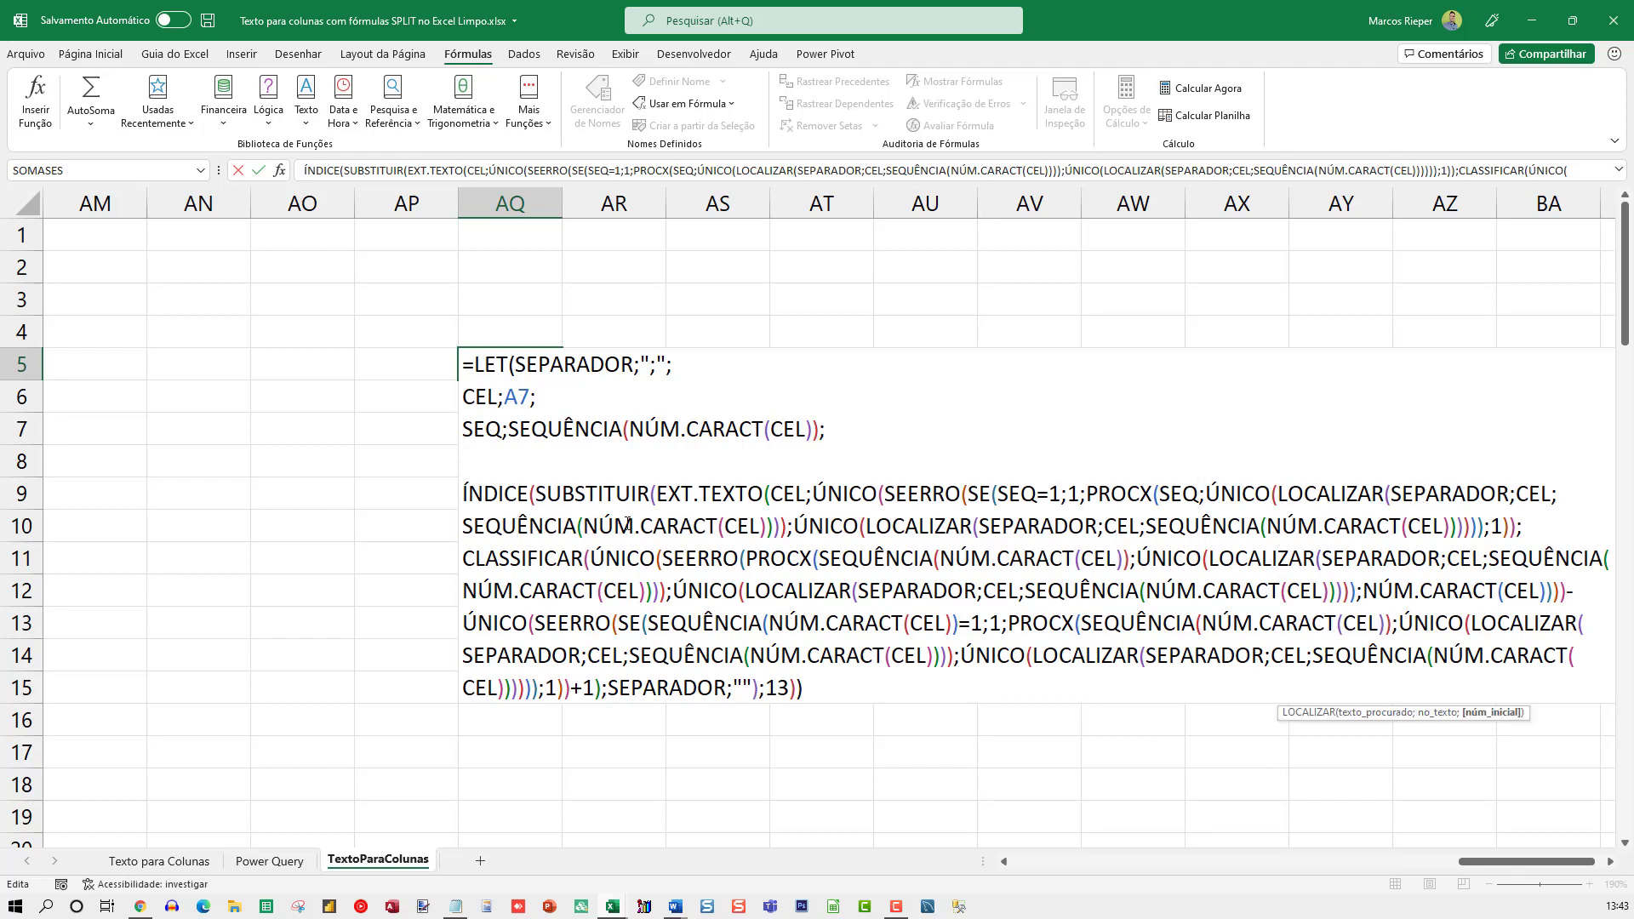
pyautogui.doubleClick(539, 527)
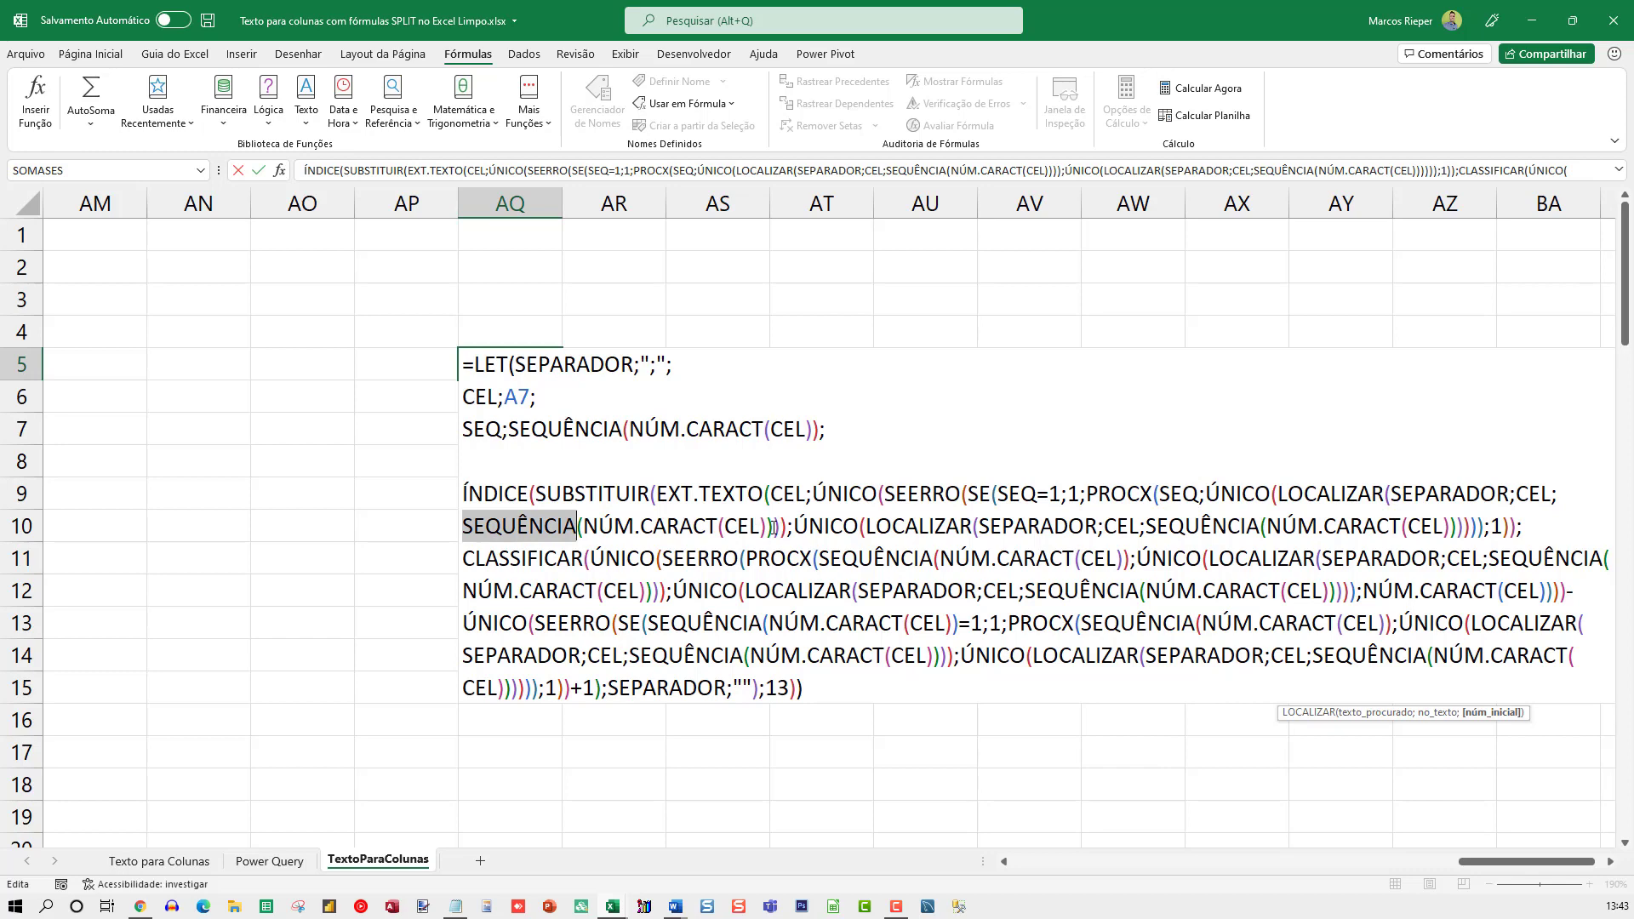
pyautogui.keyDown('shift'); pyautogui.click(775, 526); pyautogui.keyUp('shift')
pyautogui.write('SEQUÊNCIA(')
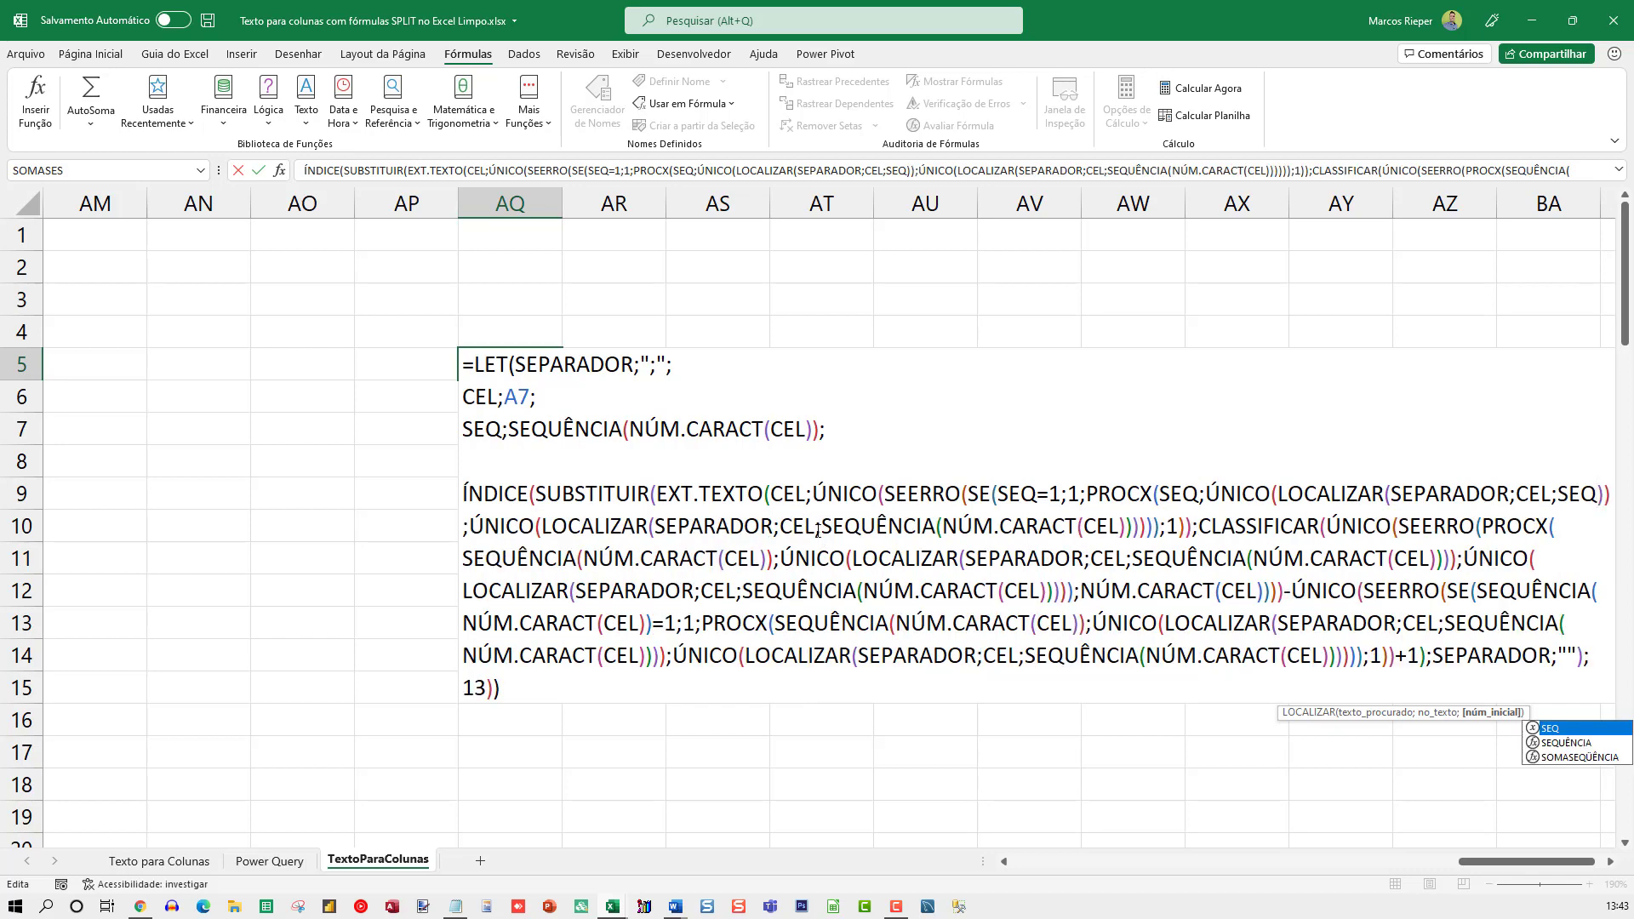
# Put SEQ in place of SEQUÊNCIA(NÚM.CARACT(CEL)) in the first PROCX's second LOCALIZAR and in CLASSIFICAR's PROCX lookup value
pyautogui.doubleClick(875, 527)
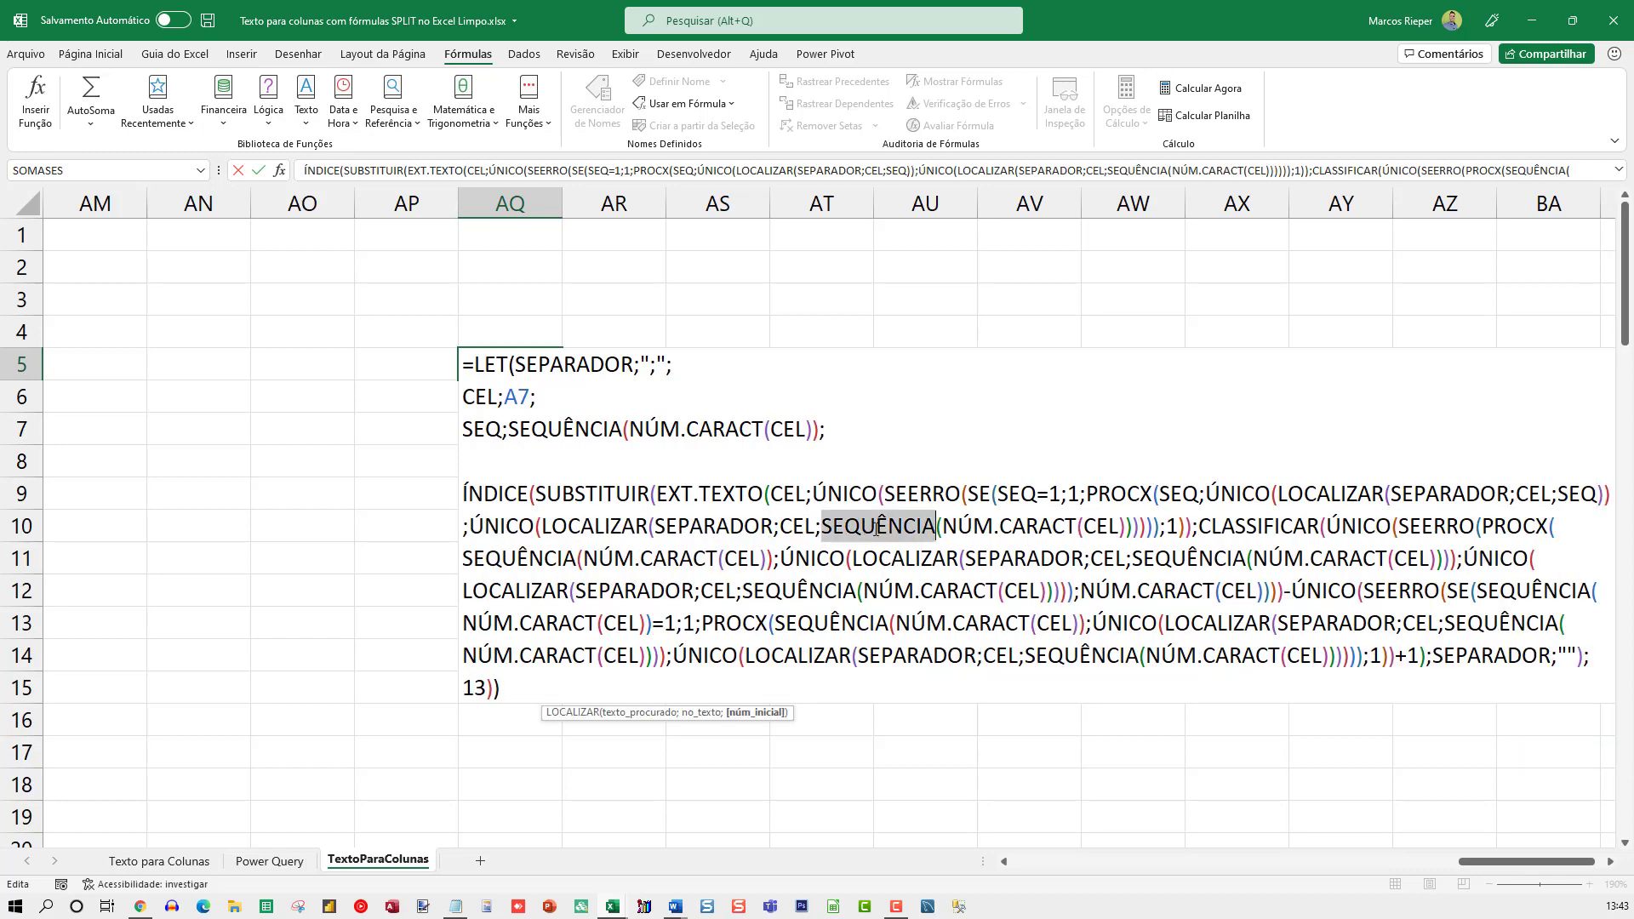
pyautogui.keyDown('shift'); pyautogui.click(1136, 527); pyautogui.keyUp('shift')
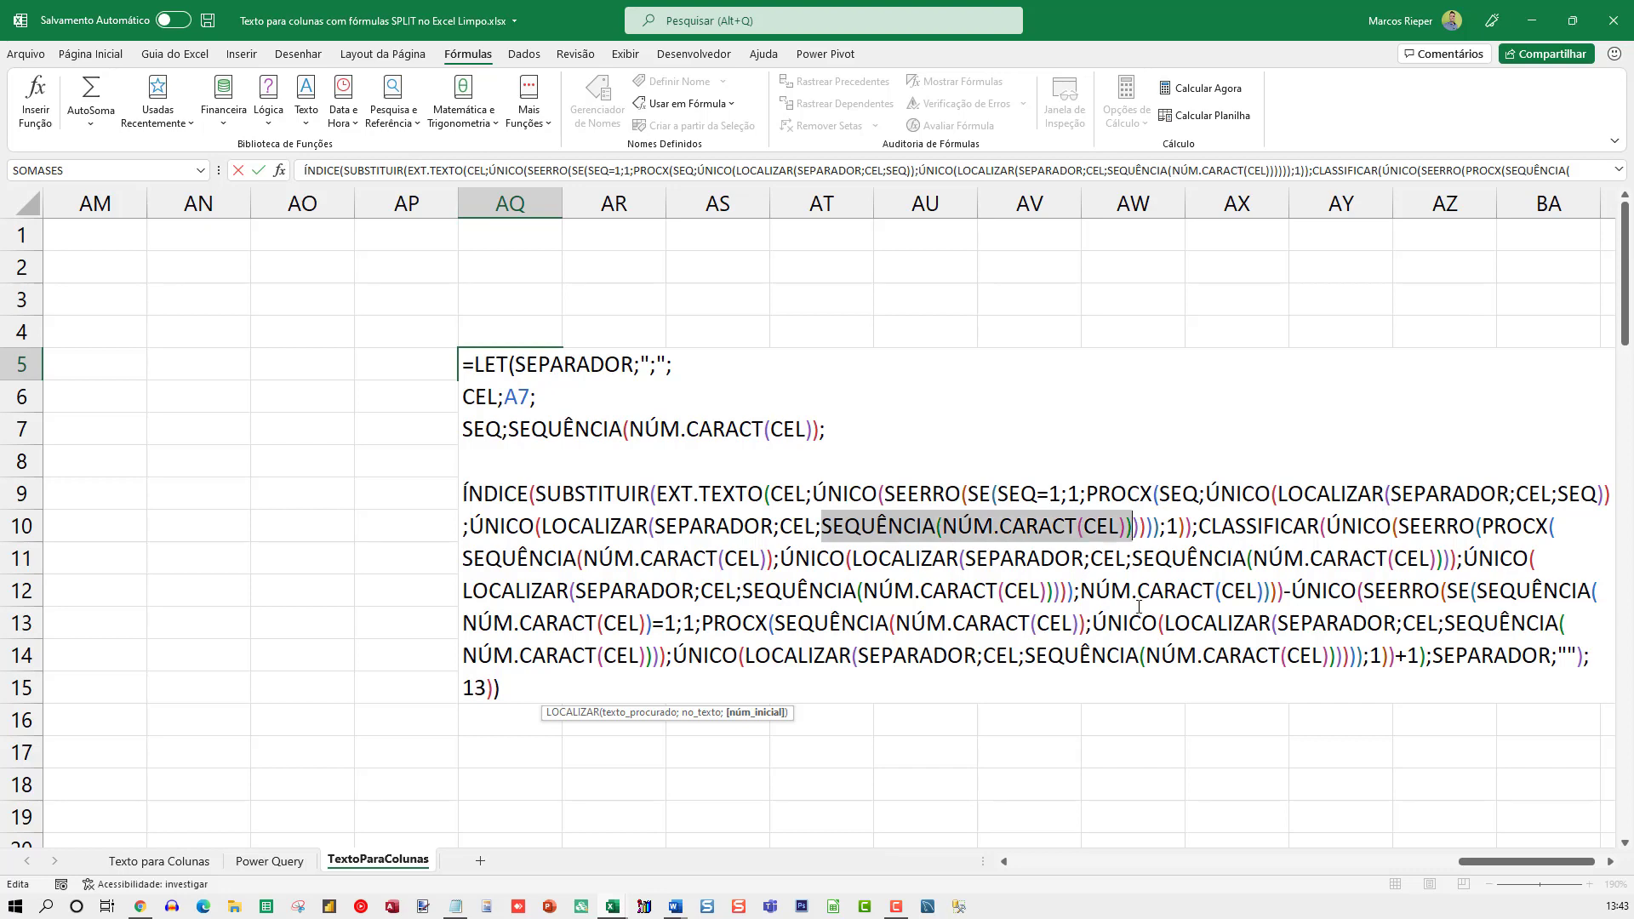
pyautogui.write('SEQUÊNCIA(NÚM.CARACT(CEL));')
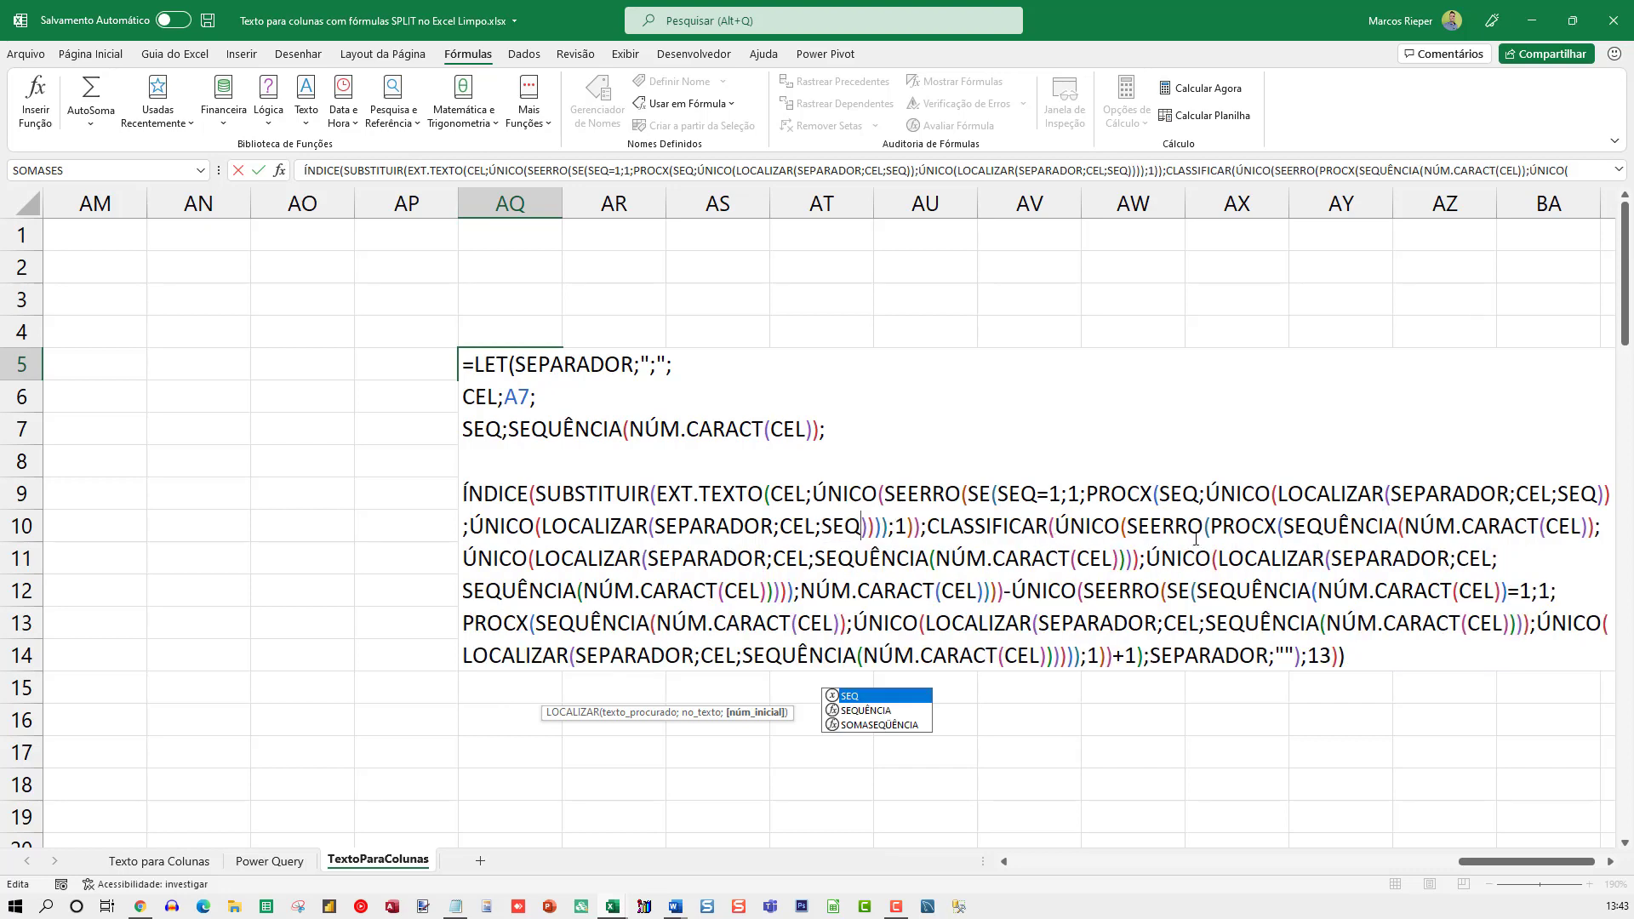
pyautogui.doubleClick(1324, 526)
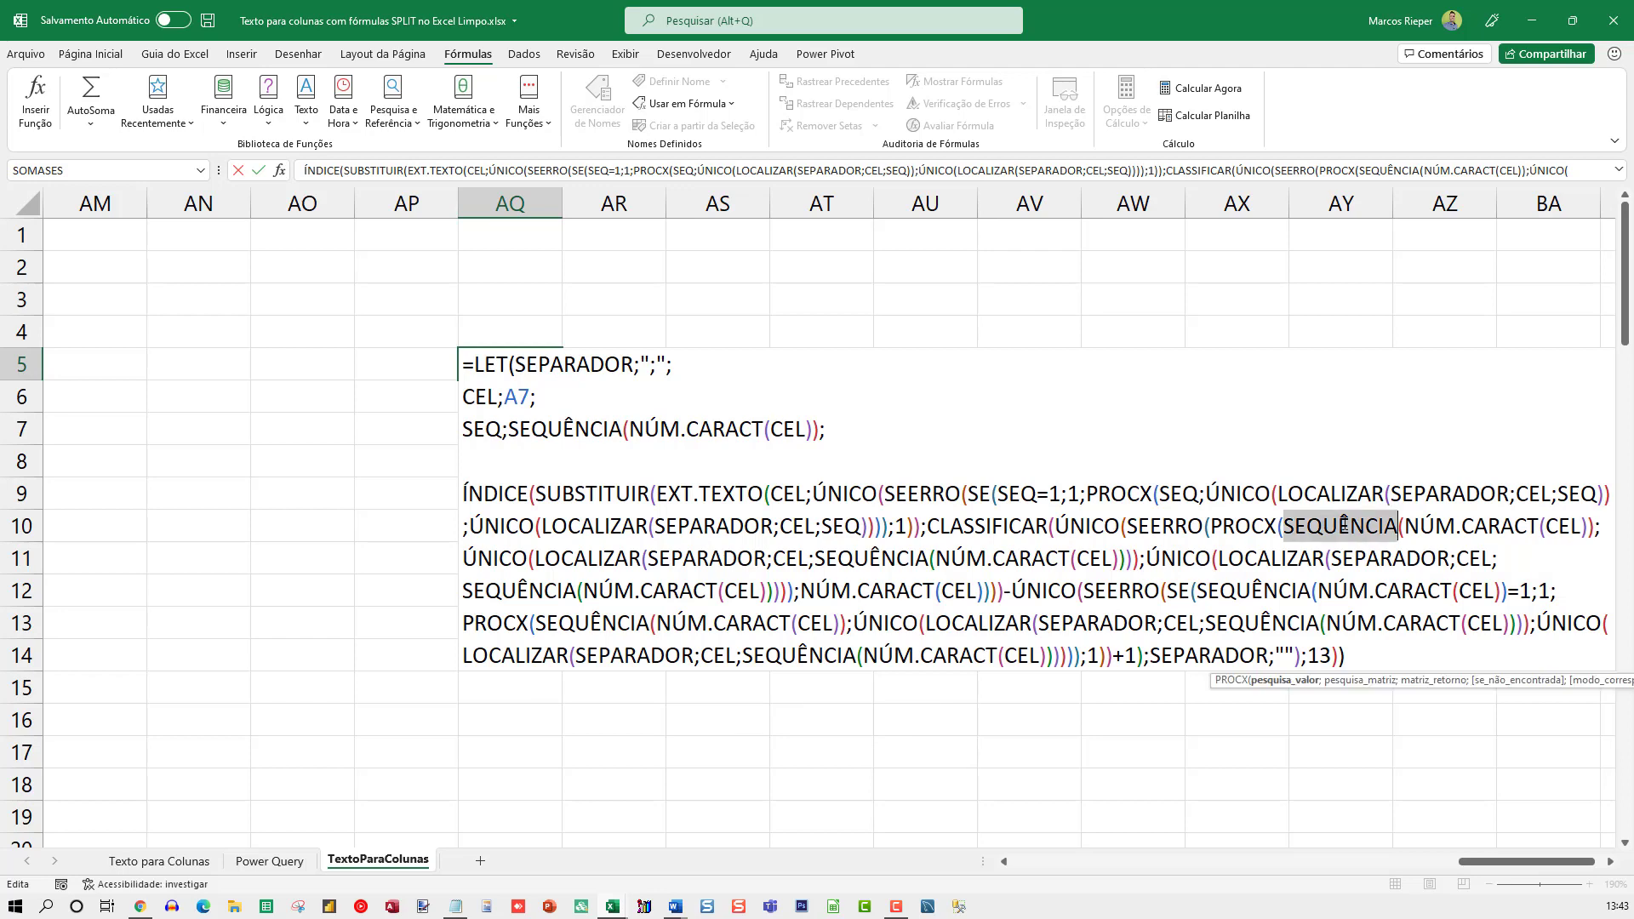
pyautogui.keyDown('shift'); pyautogui.click(1589, 528); pyautogui.keyUp('shift')
pyautogui.write('SEQ')
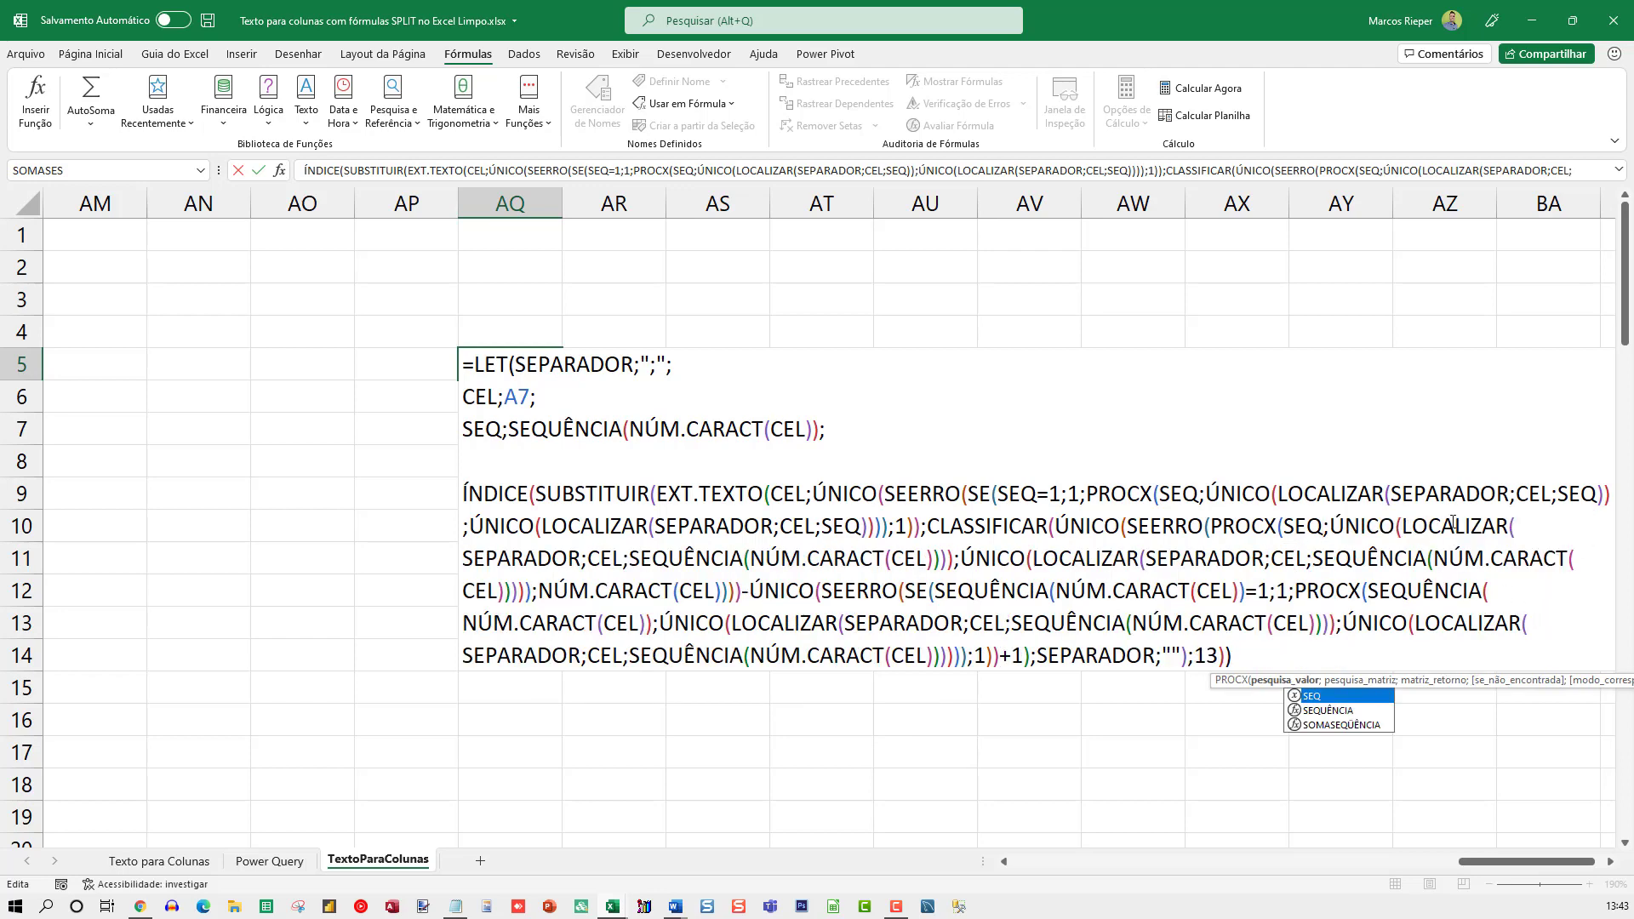
# Replace SEQUÊNCIA(NÚM.CARACT(CEL)) with SEQ as the start number of both LOCALIZAR calls inside CLASSIFICAR
pyautogui.doubleClick(696, 560)
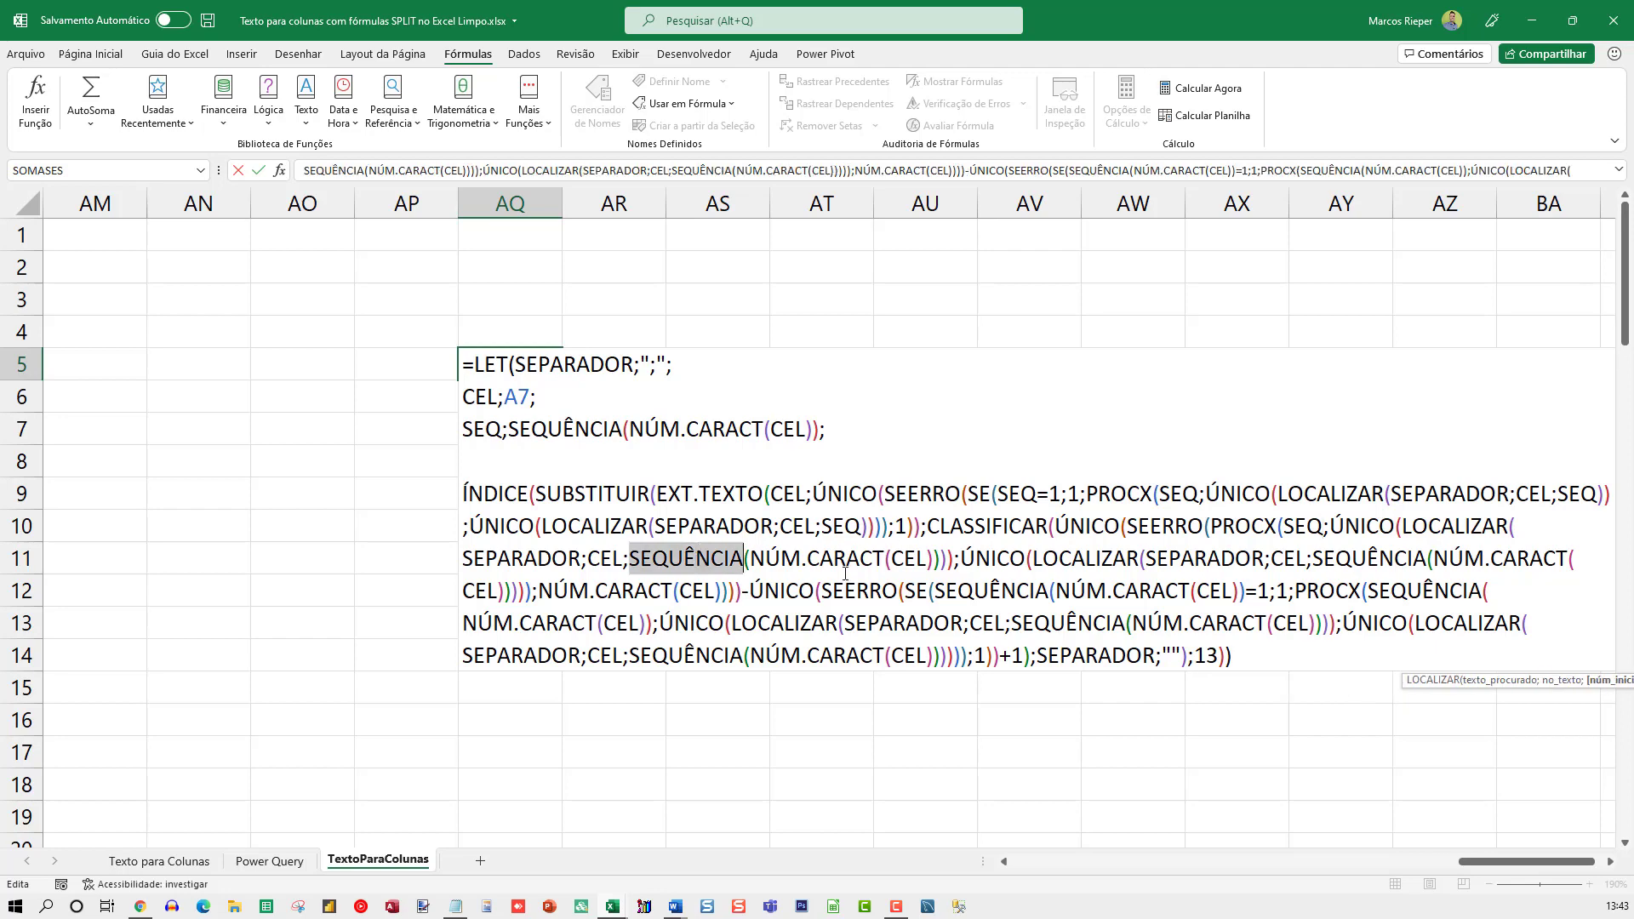
pyautogui.keyDown('shift'); pyautogui.click(939, 560); pyautogui.keyUp('shift')
pyautogui.write('SEQ')
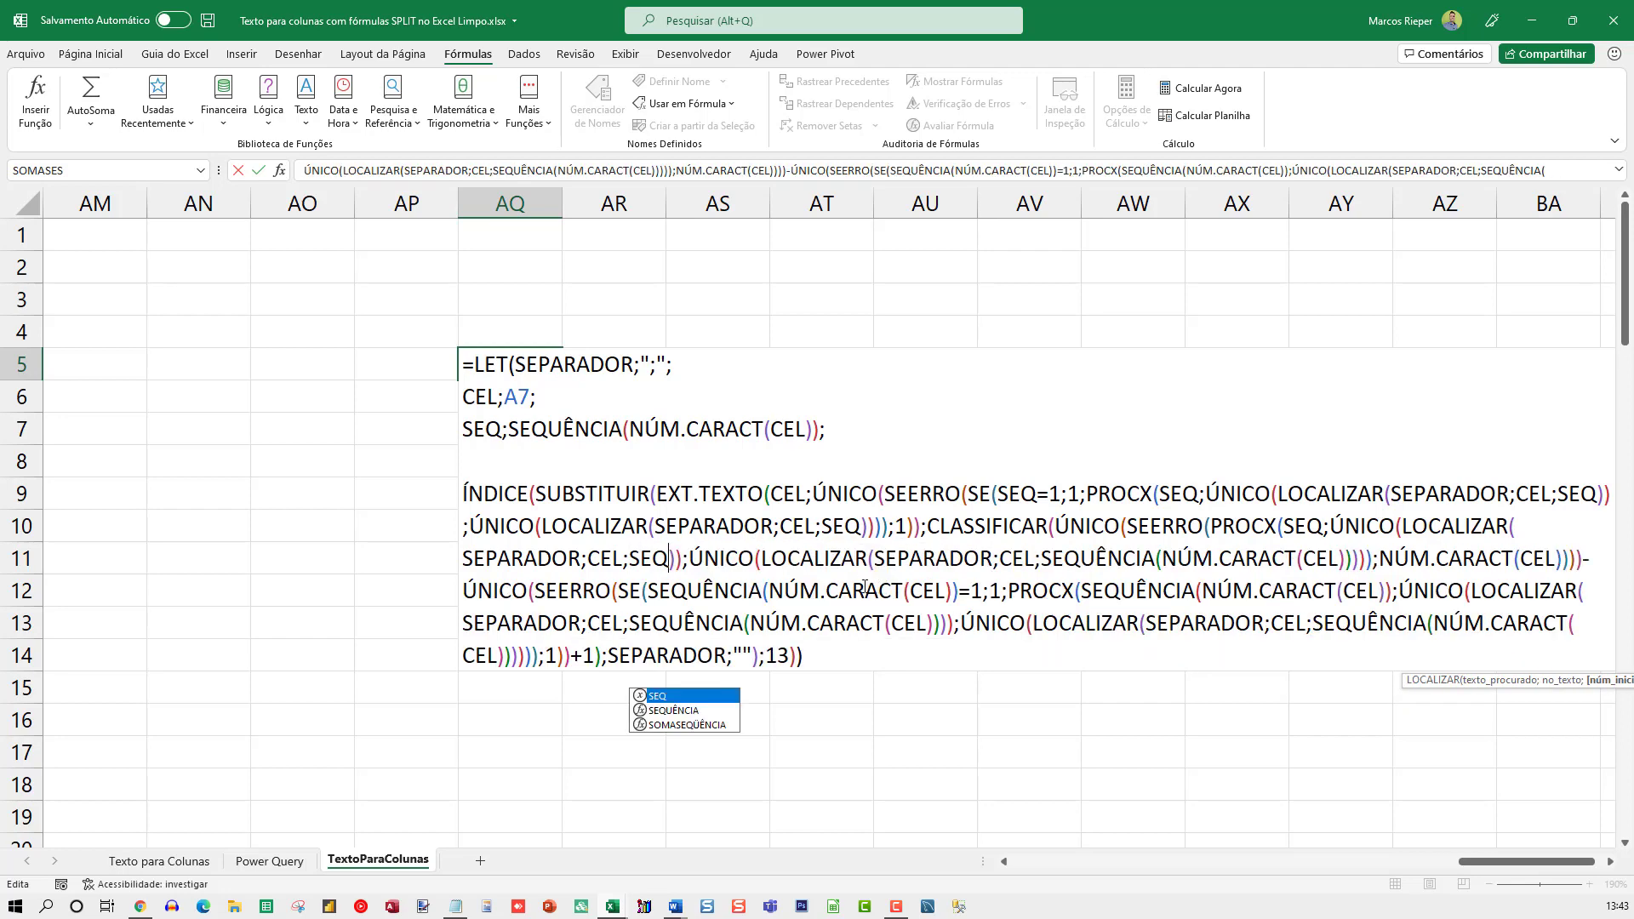
pyautogui.doubleClick(1150, 560)
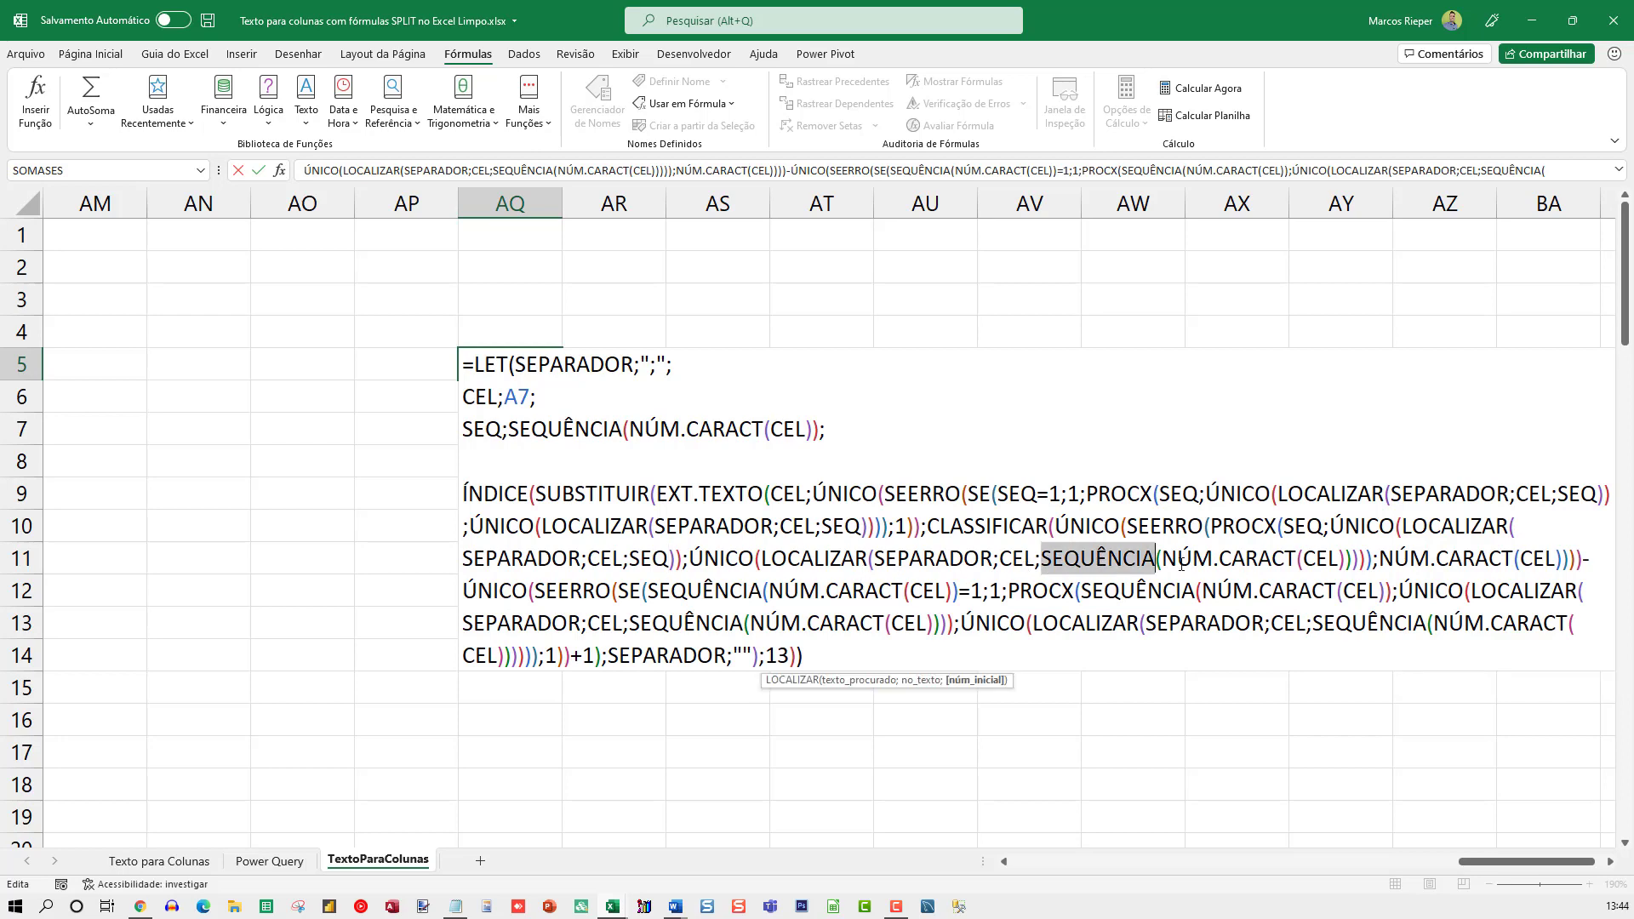
pyautogui.keyDown('shift'); pyautogui.click(1359, 560); pyautogui.keyUp('shift')
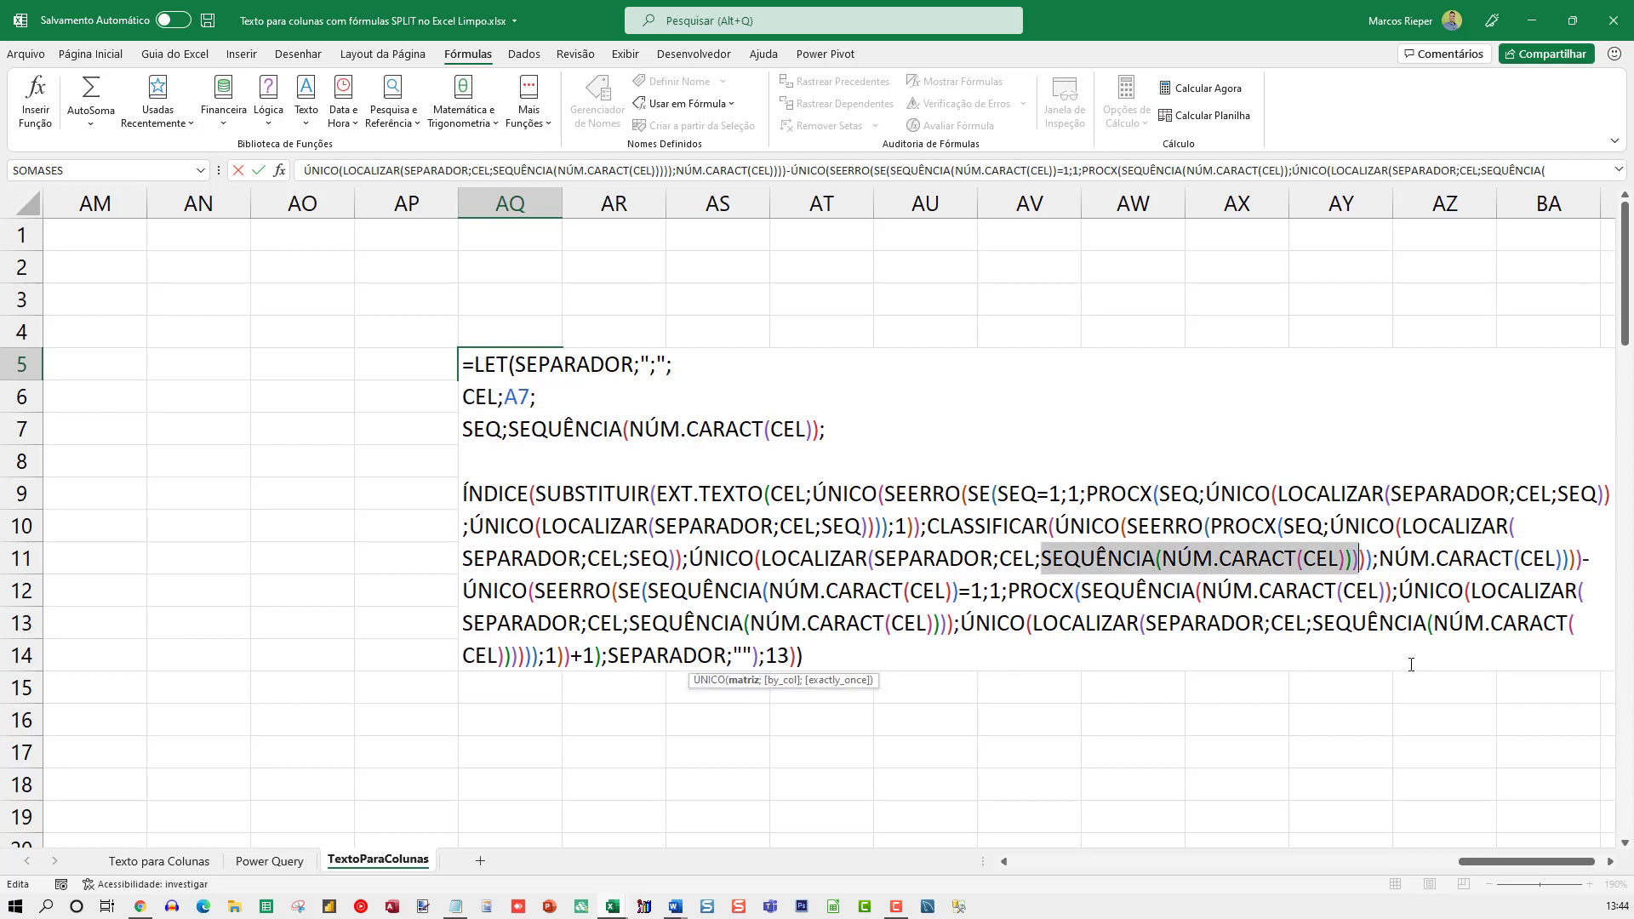
pyautogui.hotkey('shift', 'Left')
pyautogui.write('SEQ')
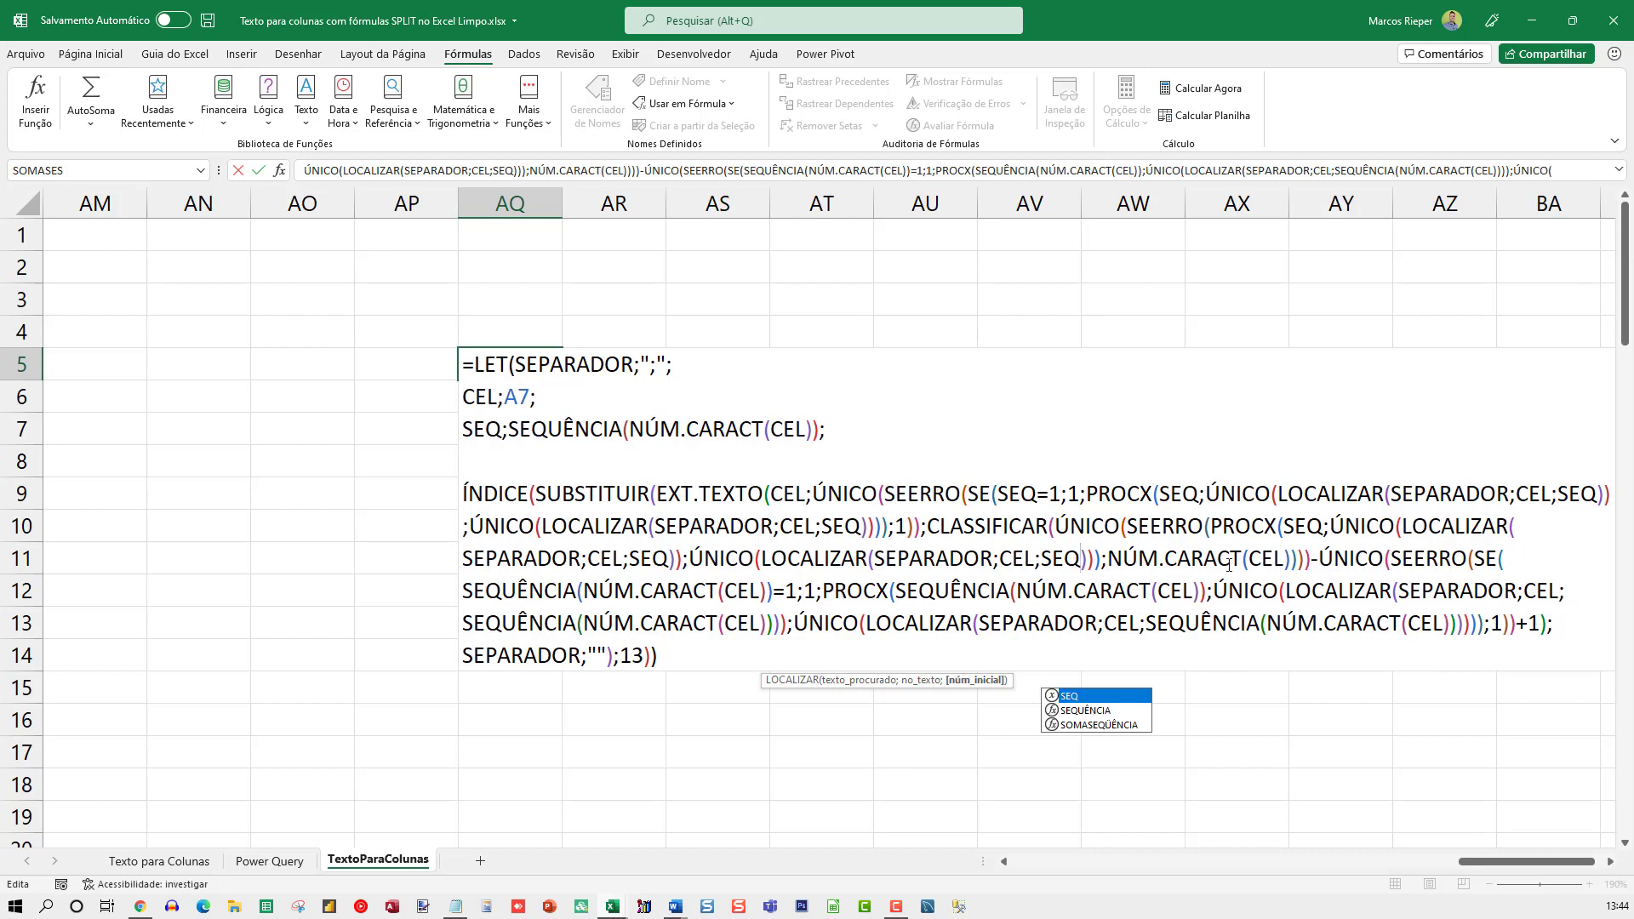
# Replace SEQUÊNCIA(NÚM.CARACT(CEL)) with SEQ in the last SE condition and the last PROCX's lookup value
pyautogui.doubleClick(526, 590)
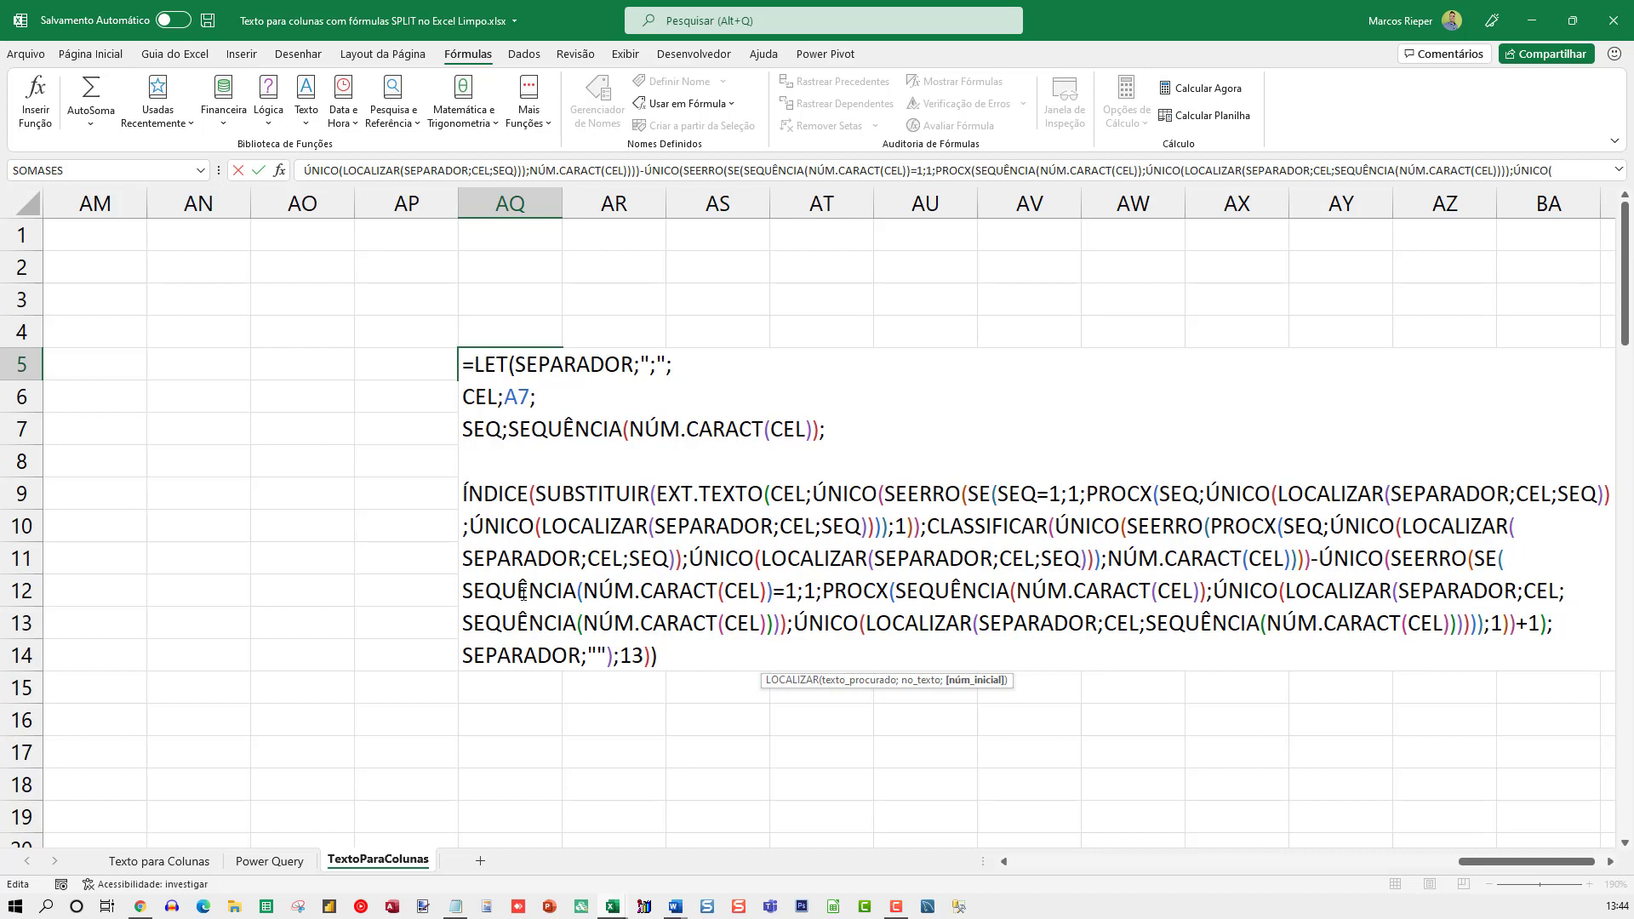
pyautogui.keyDown('shift'); pyautogui.click(784, 592); pyautogui.keyUp('shift')
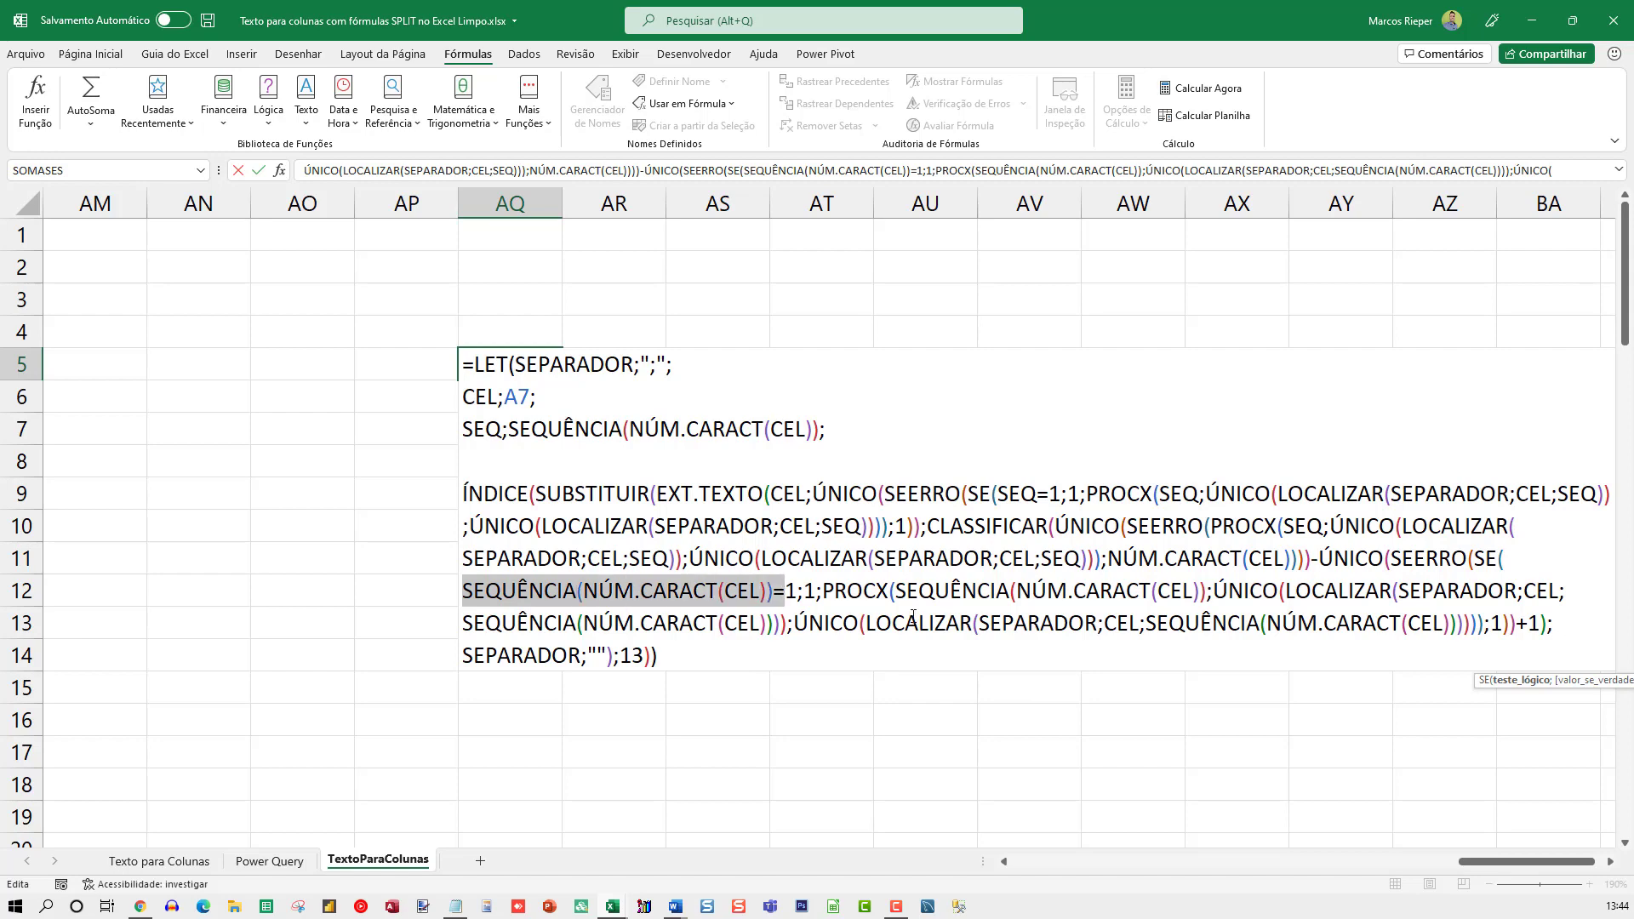
pyautogui.hotkey('shift', 'Left')
pyautogui.write('SEQ')
pyautogui.click(630, 590)
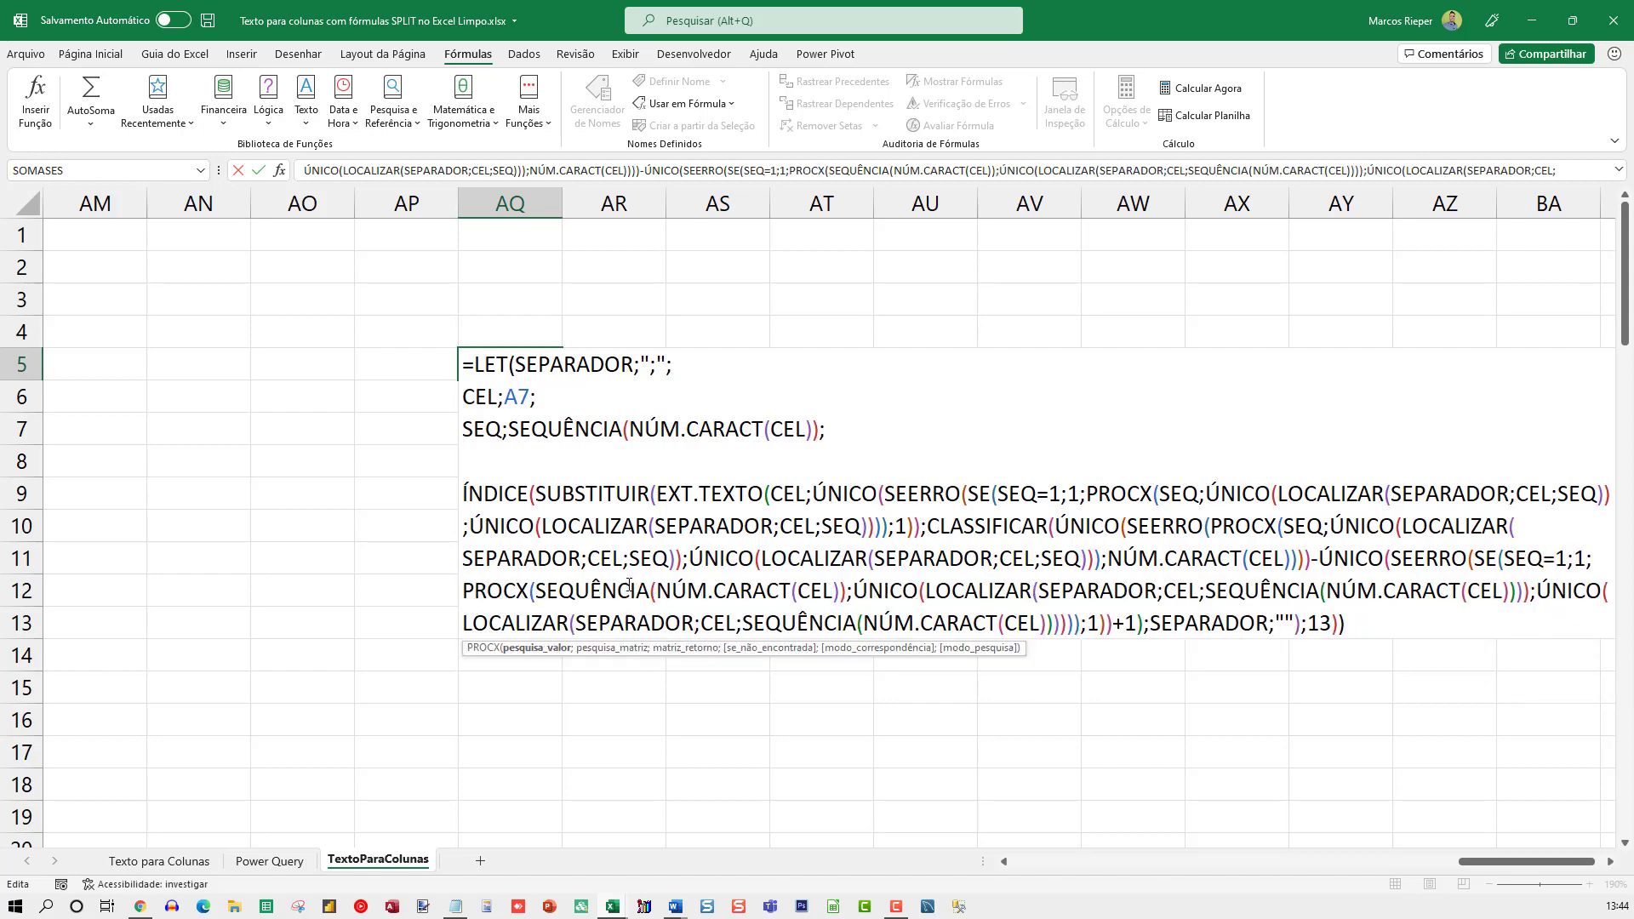
pyautogui.doubleClick(587, 593)
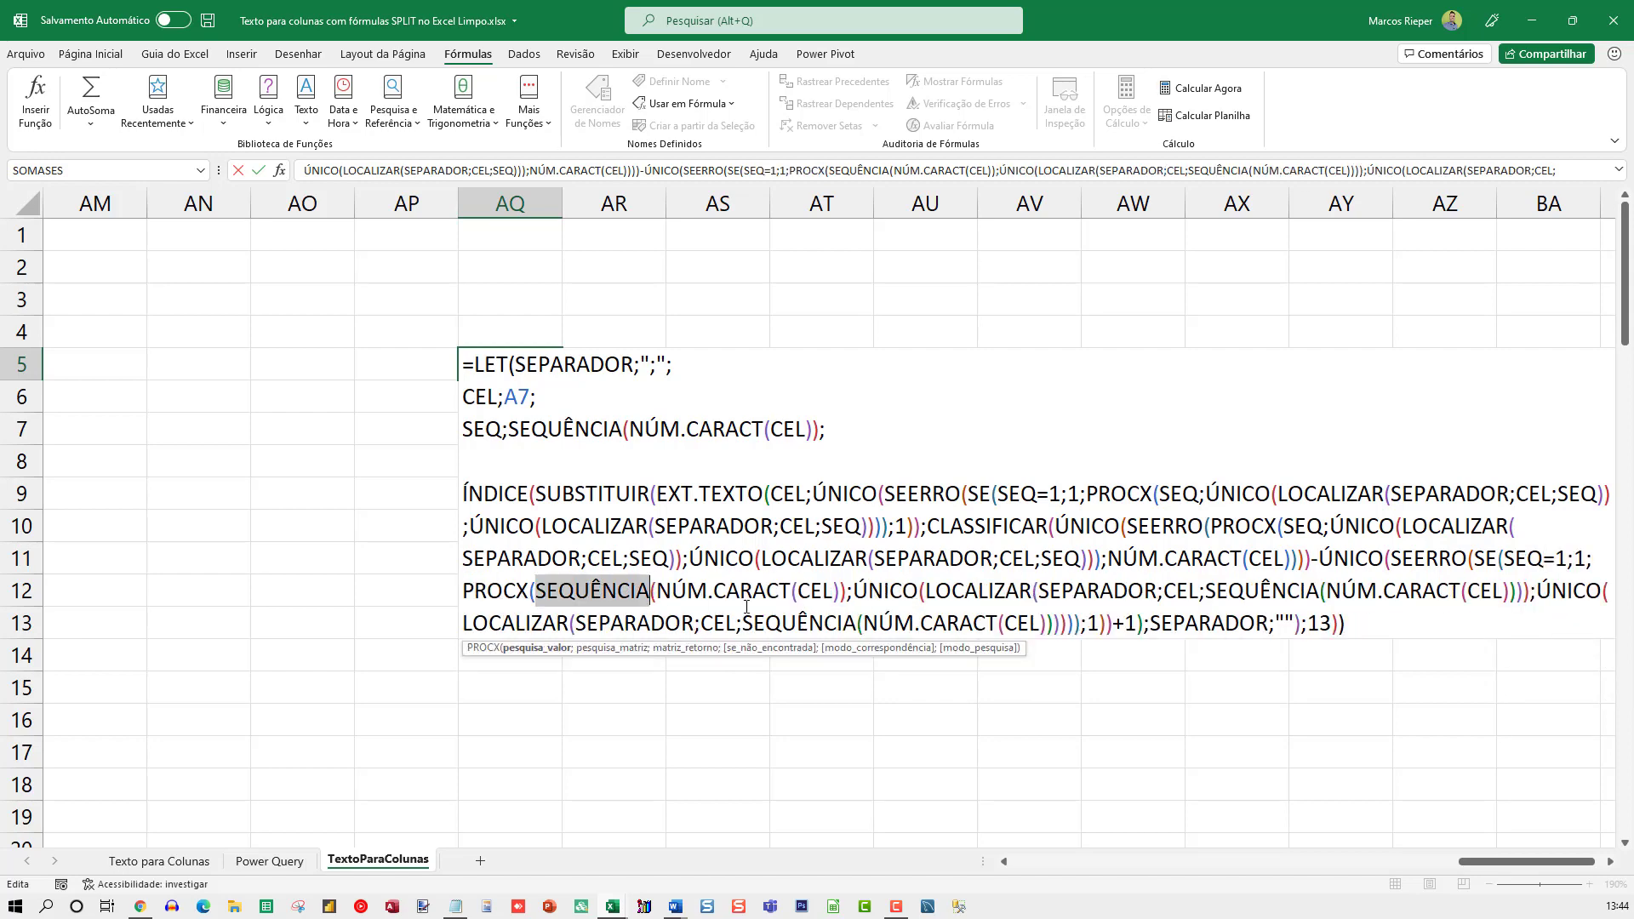
pyautogui.keyDown('shift'); pyautogui.click(843, 592); pyautogui.keyUp('shift')
pyautogui.hotkey('shift', 'Right')
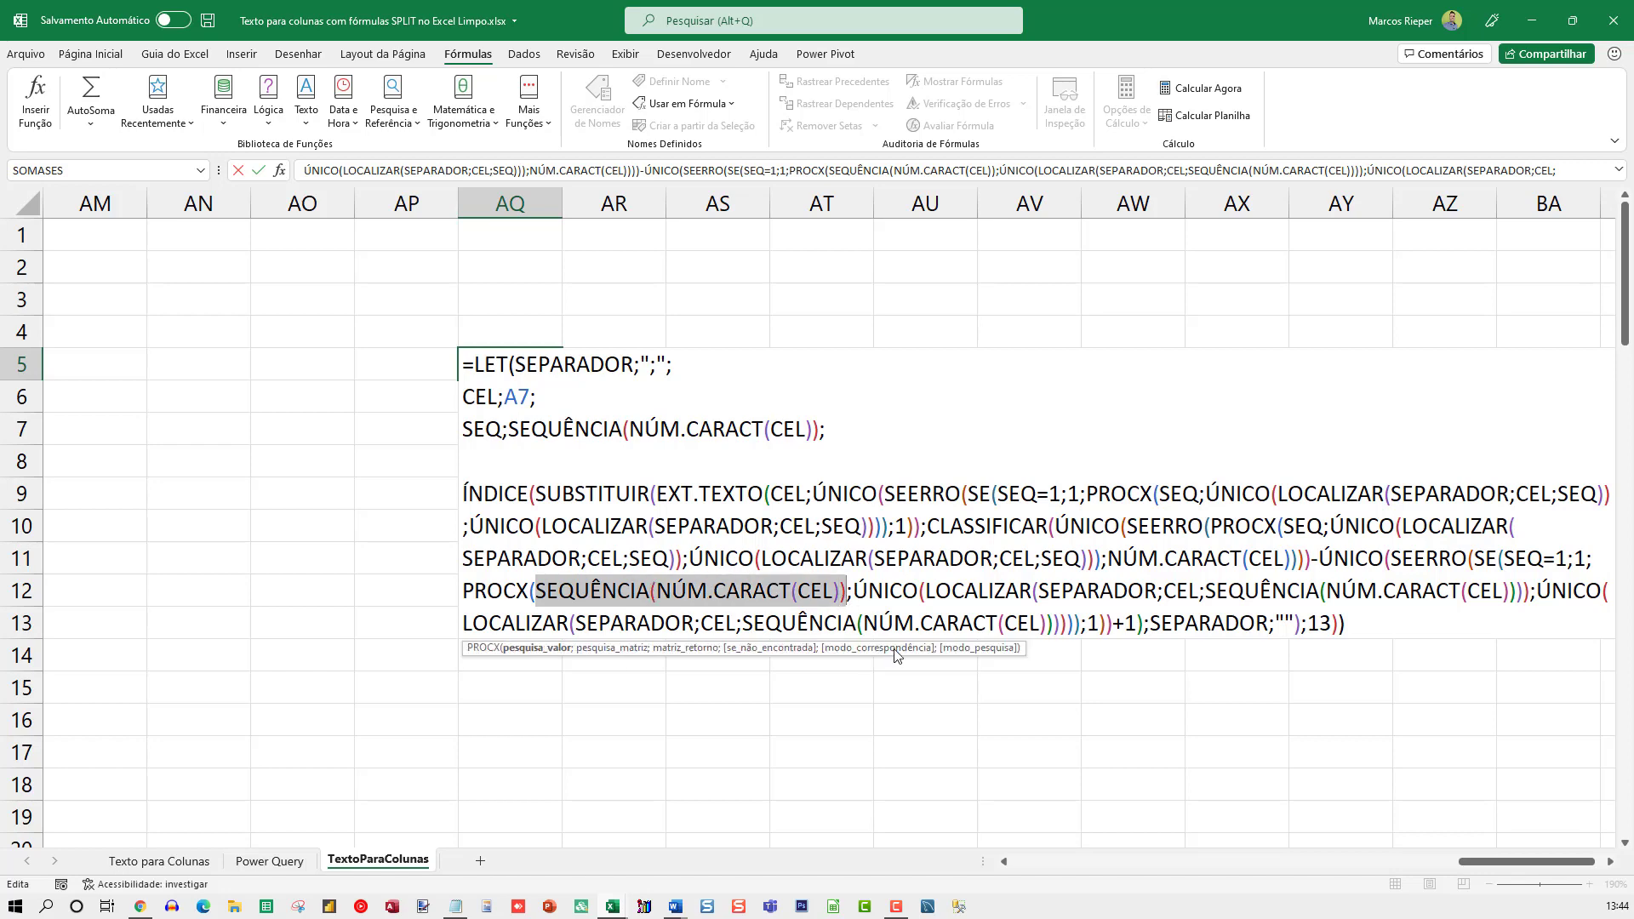
pyautogui.write('SEQ')
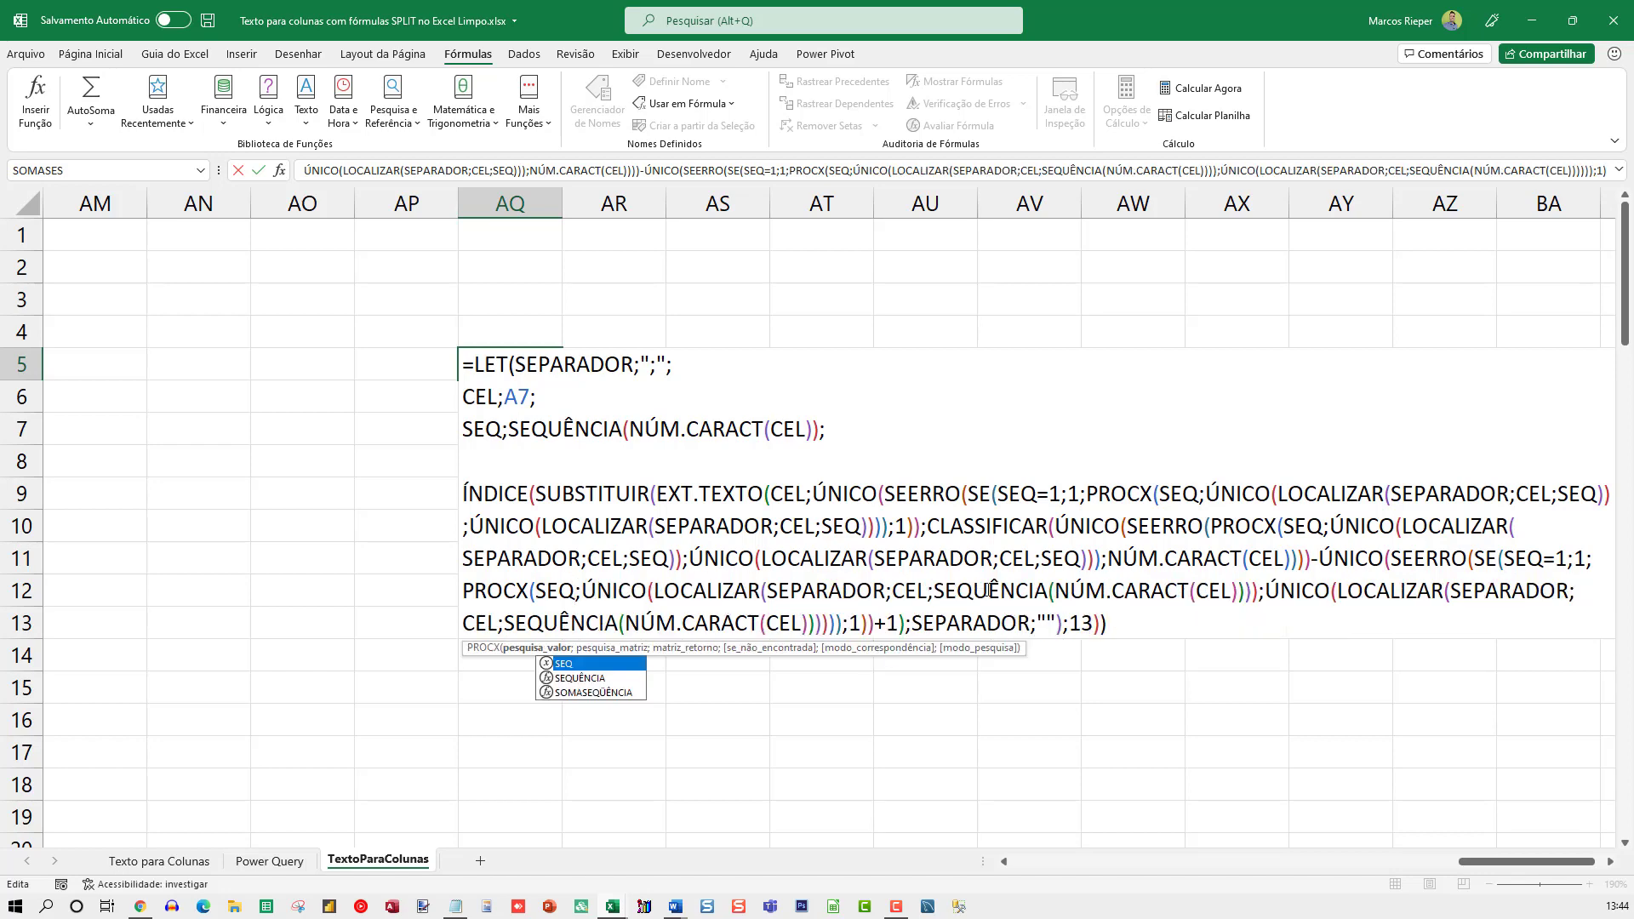
# Replace SEQUÊNCIA(NÚM.CARACT(CEL)) with SEQ in both LOCALIZAR calls of the last PROCX, and commit the LET formula in AQ5
pyautogui.doubleClick(985, 589)
pyautogui.keyDown('shift'); pyautogui.click(1242, 589); pyautogui.keyUp('shift')
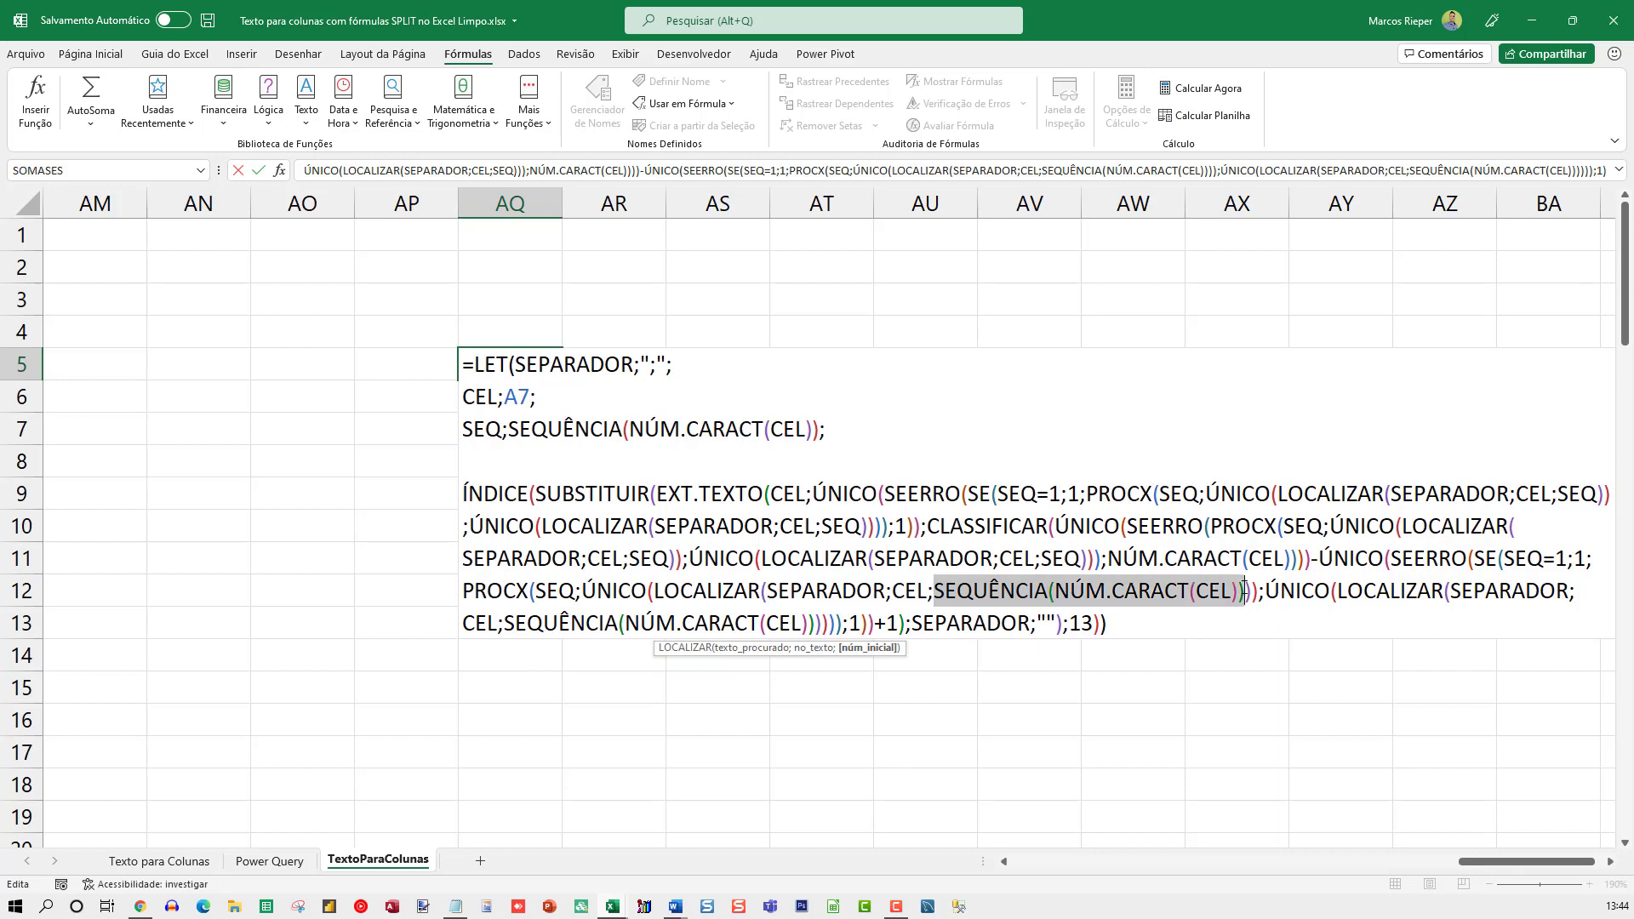
pyautogui.write('SEQ')
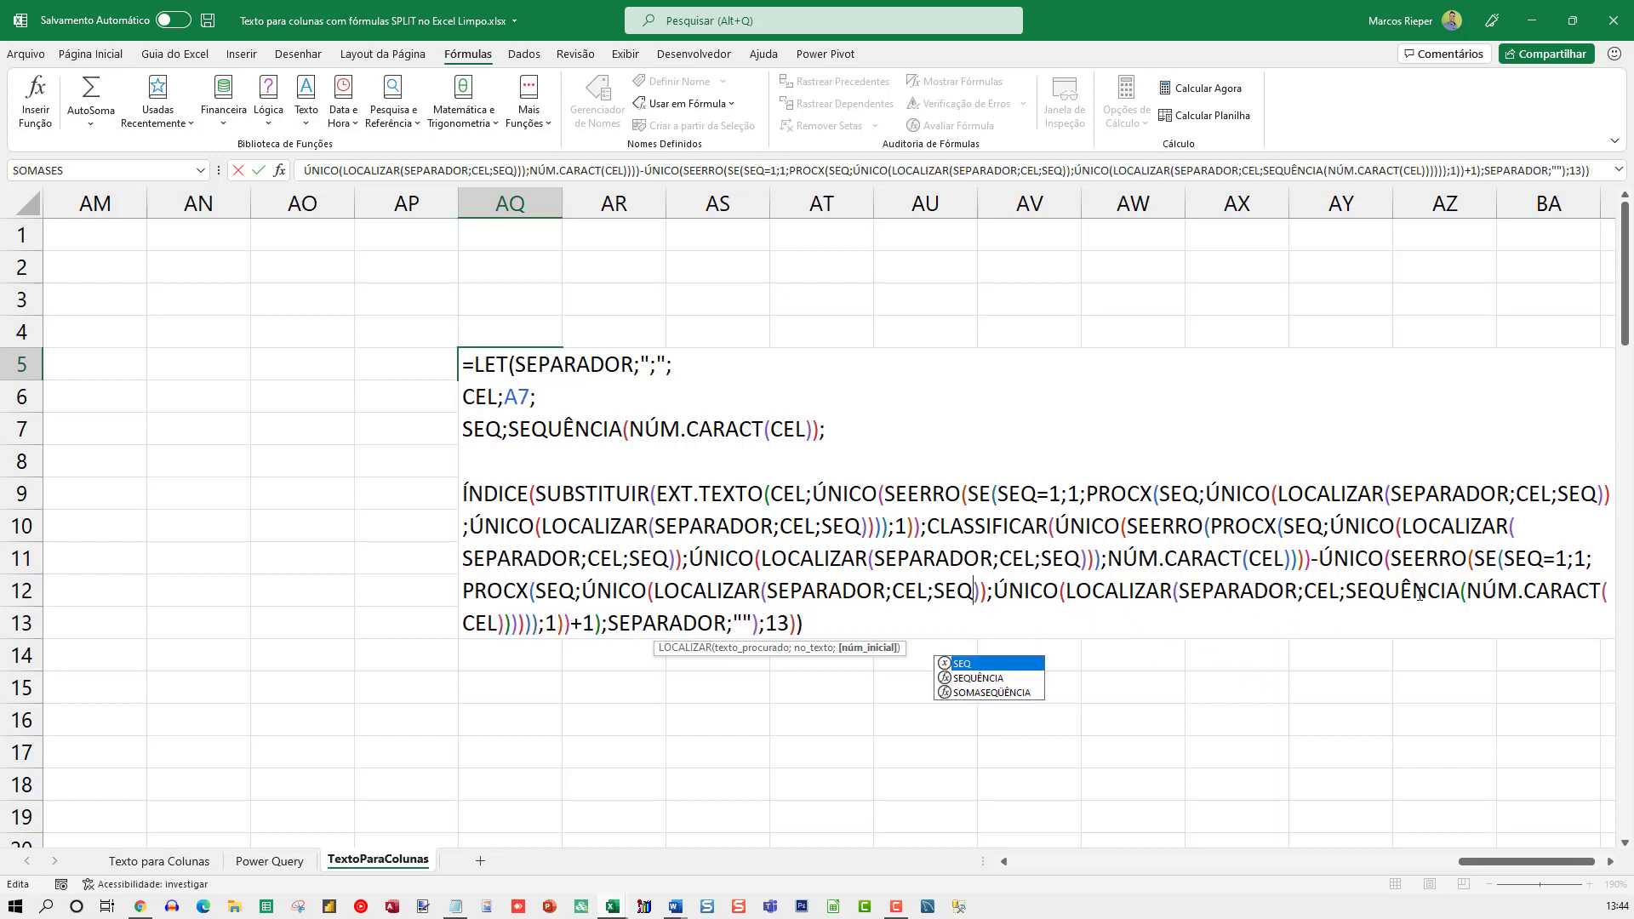
pyautogui.doubleClick(1403, 590)
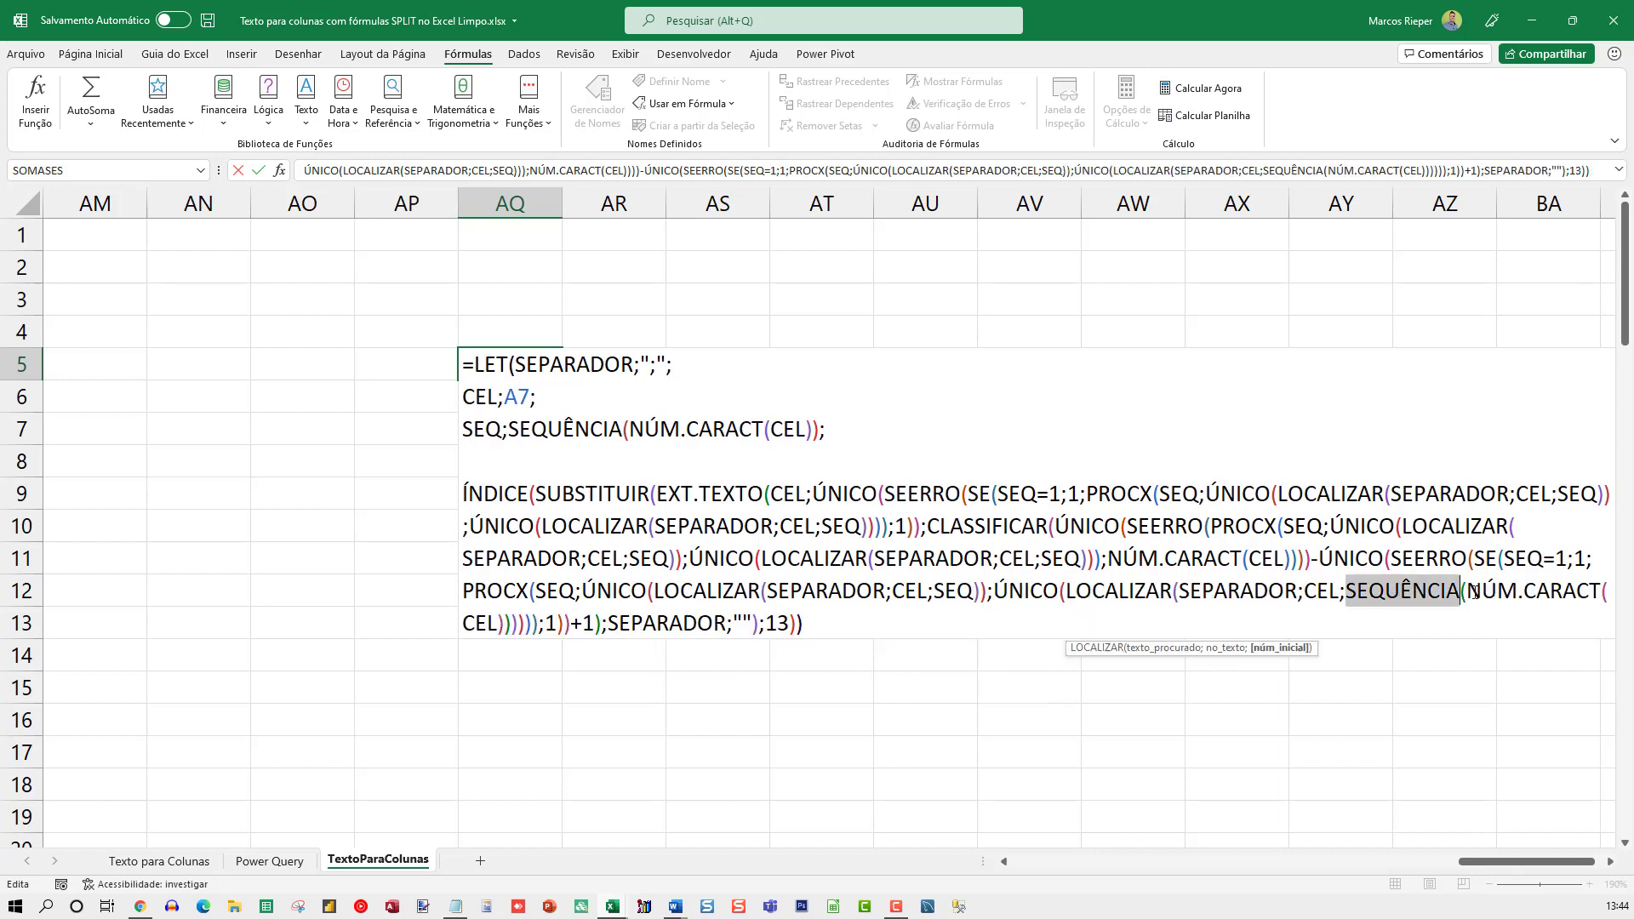
pyautogui.keyDown('shift'); pyautogui.click(517, 626); pyautogui.keyUp('shift')
pyautogui.write('SEQ')
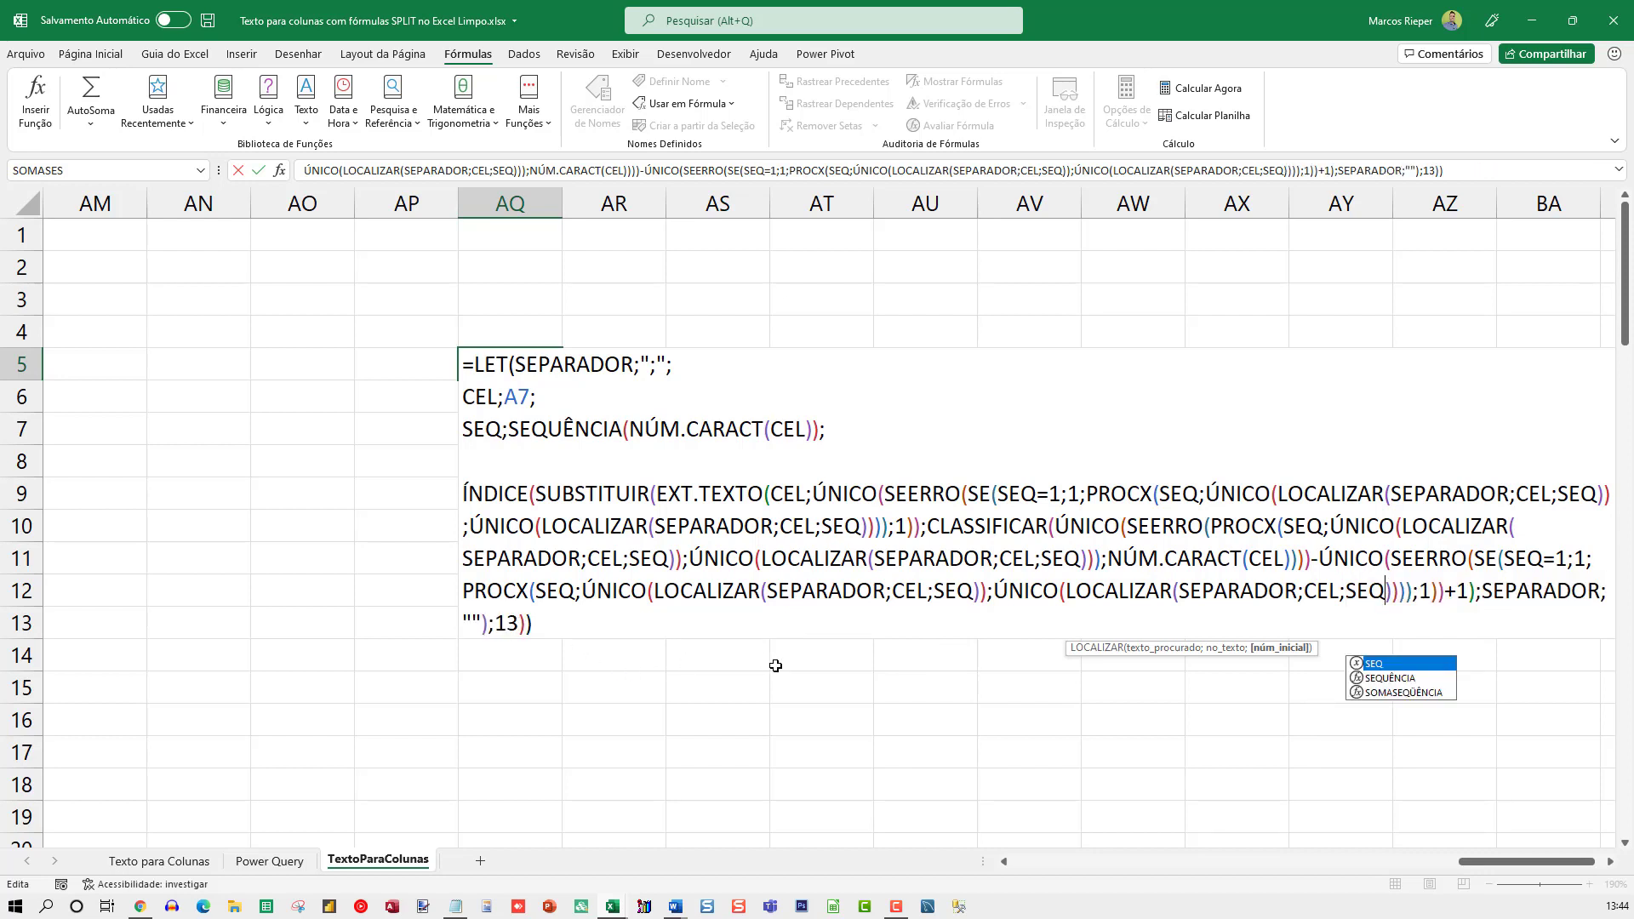
pyautogui.press('Return')
pyautogui.press('Up')
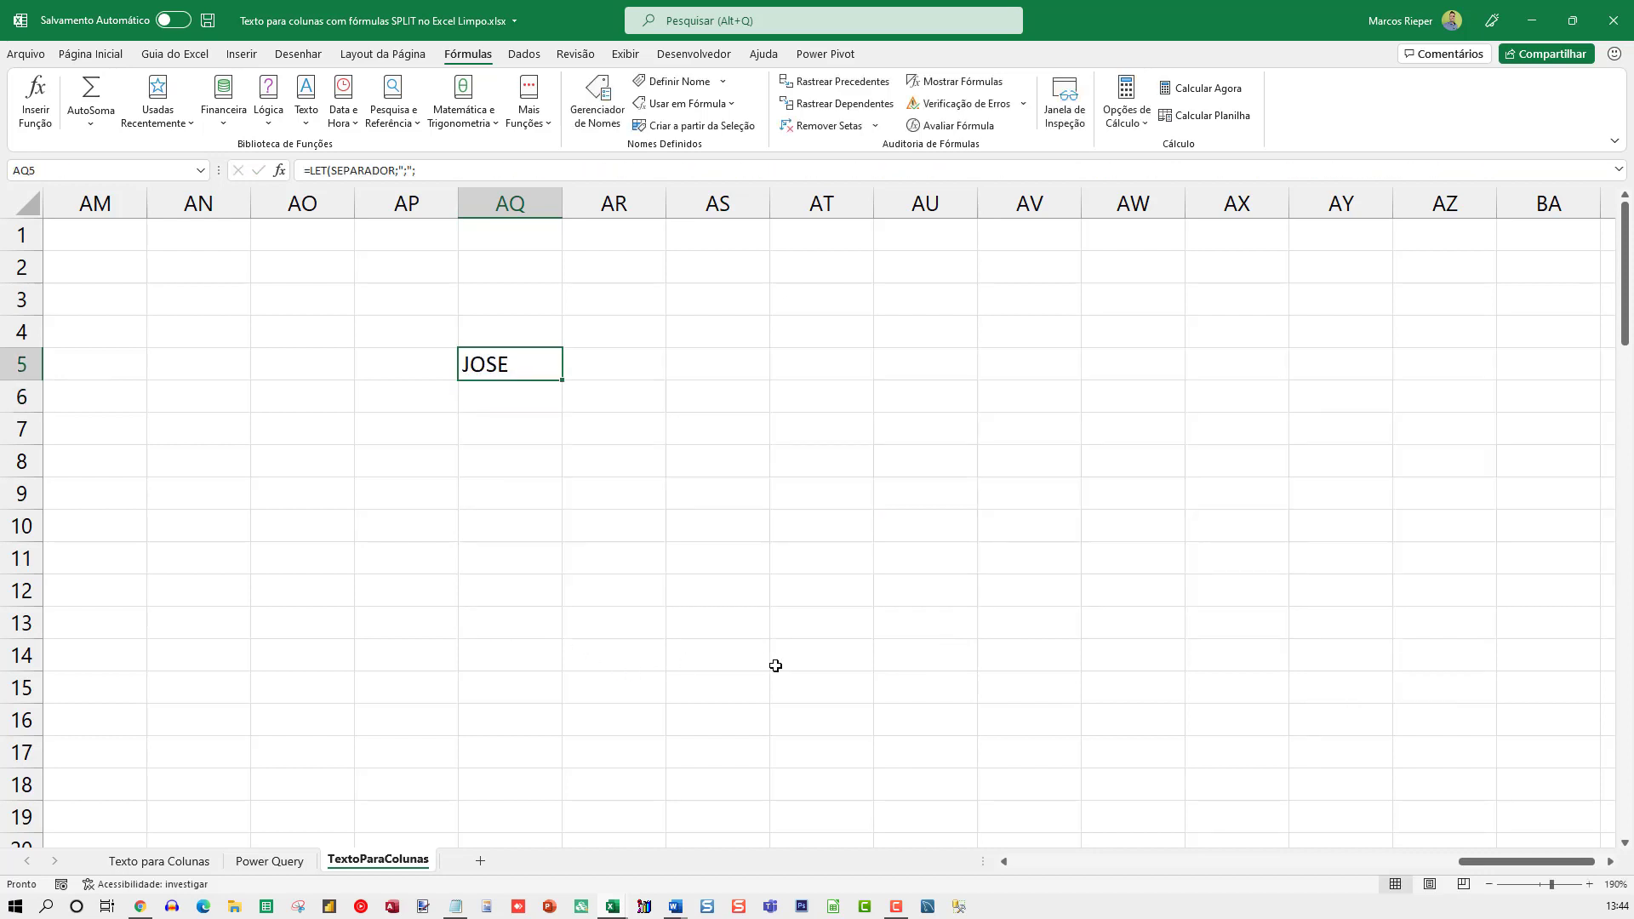
pyautogui.press('F2')
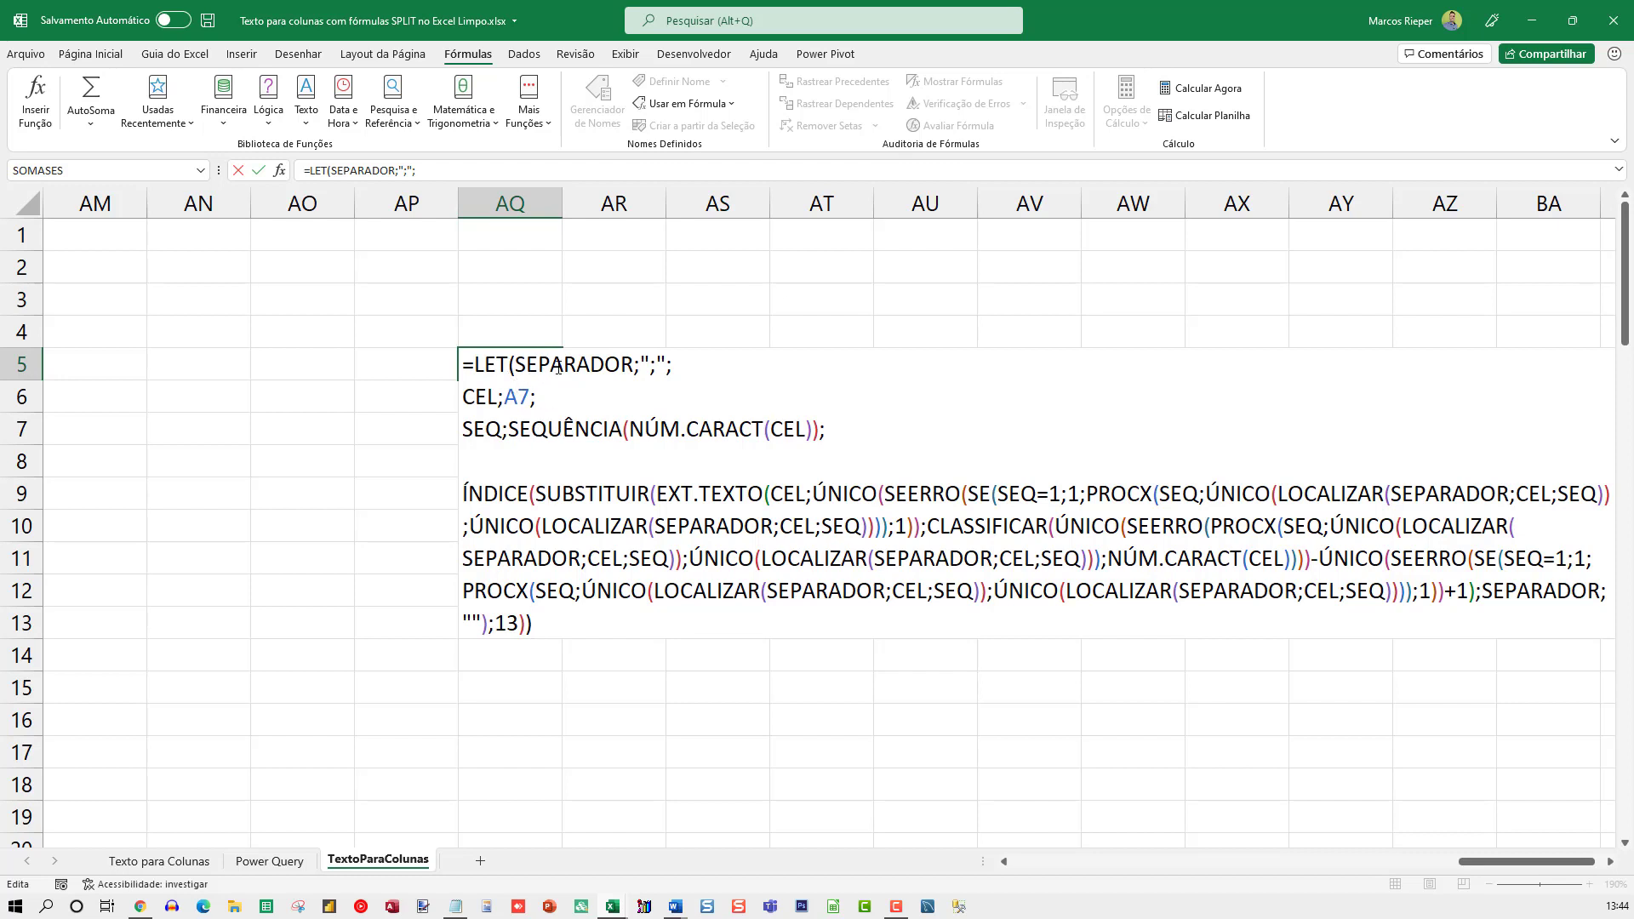
pyautogui.hotkey('ctrl', 'Return')
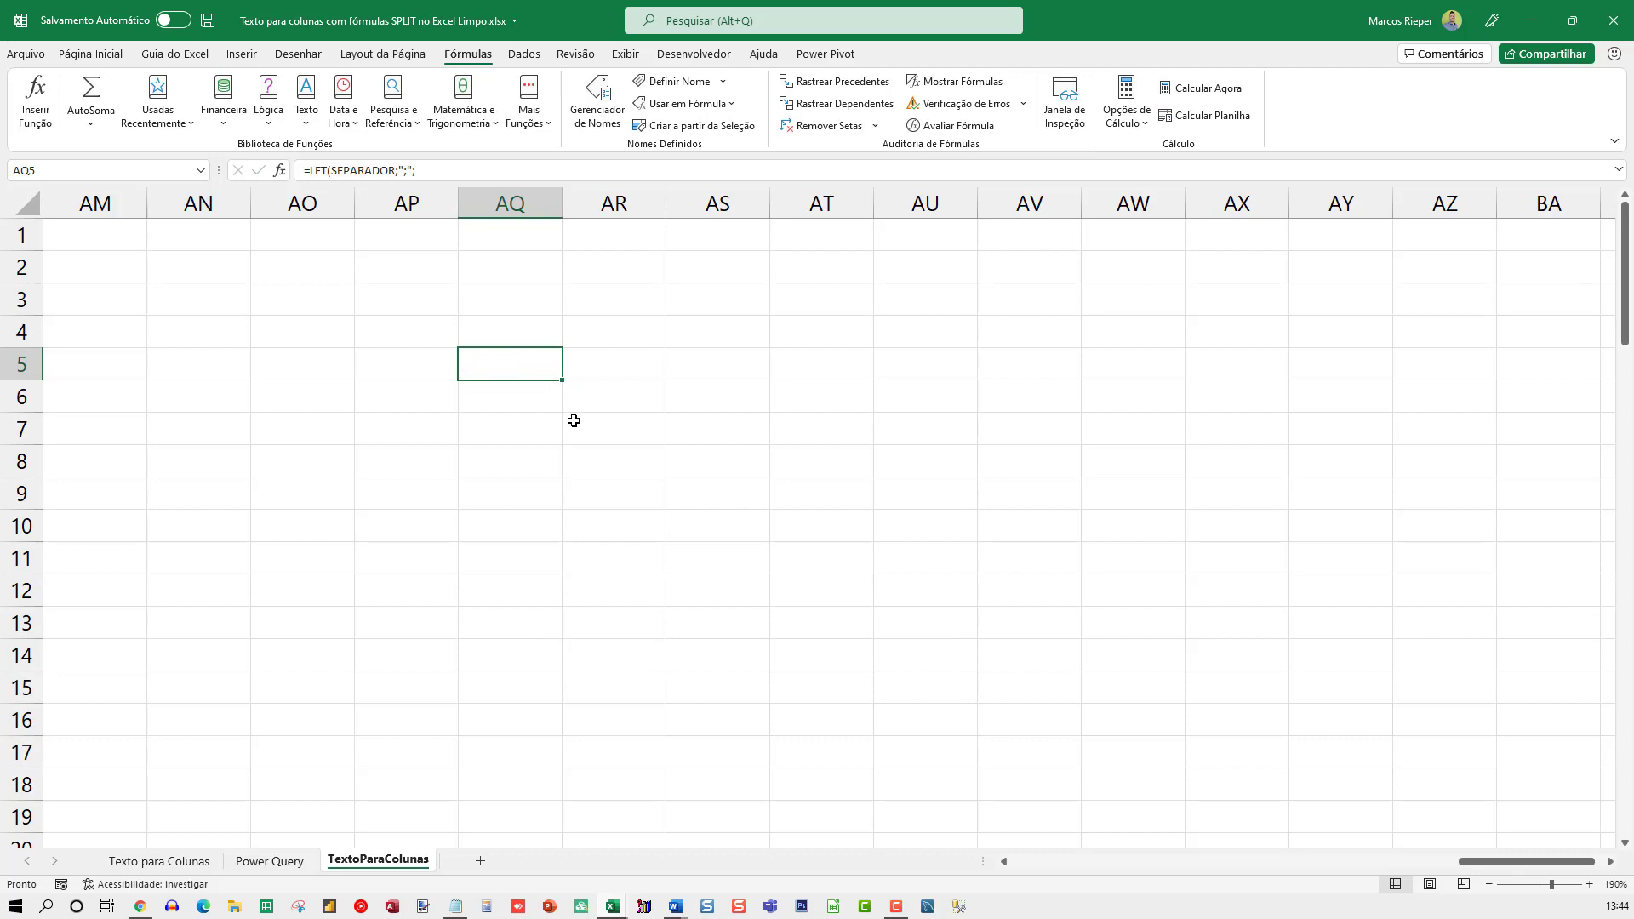
# Examine the LET formula in M7, from the POS, COMP, INICIAL and FINAL definitions to the closing SE expression
pyautogui.press('Home')
pyautogui.press('Right')
pyautogui.press('Right')
pyautogui.press('Right')
pyautogui.press('Right')
pyautogui.press('Right')
pyautogui.press('Right')
pyautogui.press('Right')
pyautogui.press('Right')
pyautogui.press('Right')
pyautogui.press('Right')
pyautogui.press('Right')
pyautogui.press('Right')
pyautogui.press('Right')
pyautogui.press('Right')
pyautogui.press('Right')
pyautogui.press('Right')
pyautogui.press('Right')
pyautogui.press('Right')
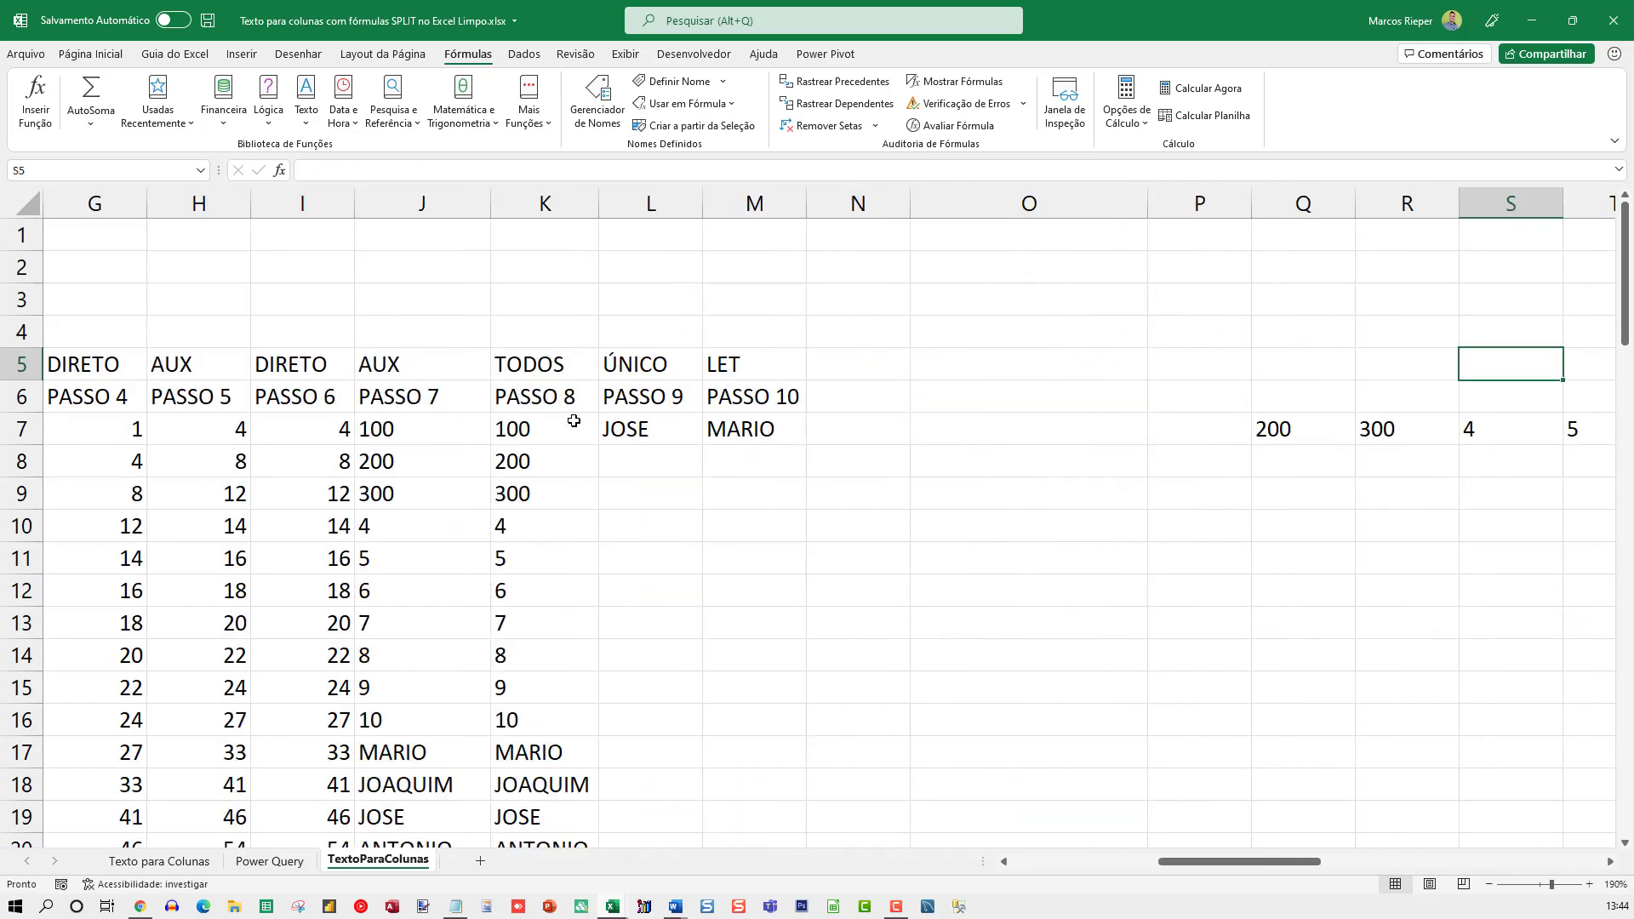
pyautogui.doubleClick(745, 427)
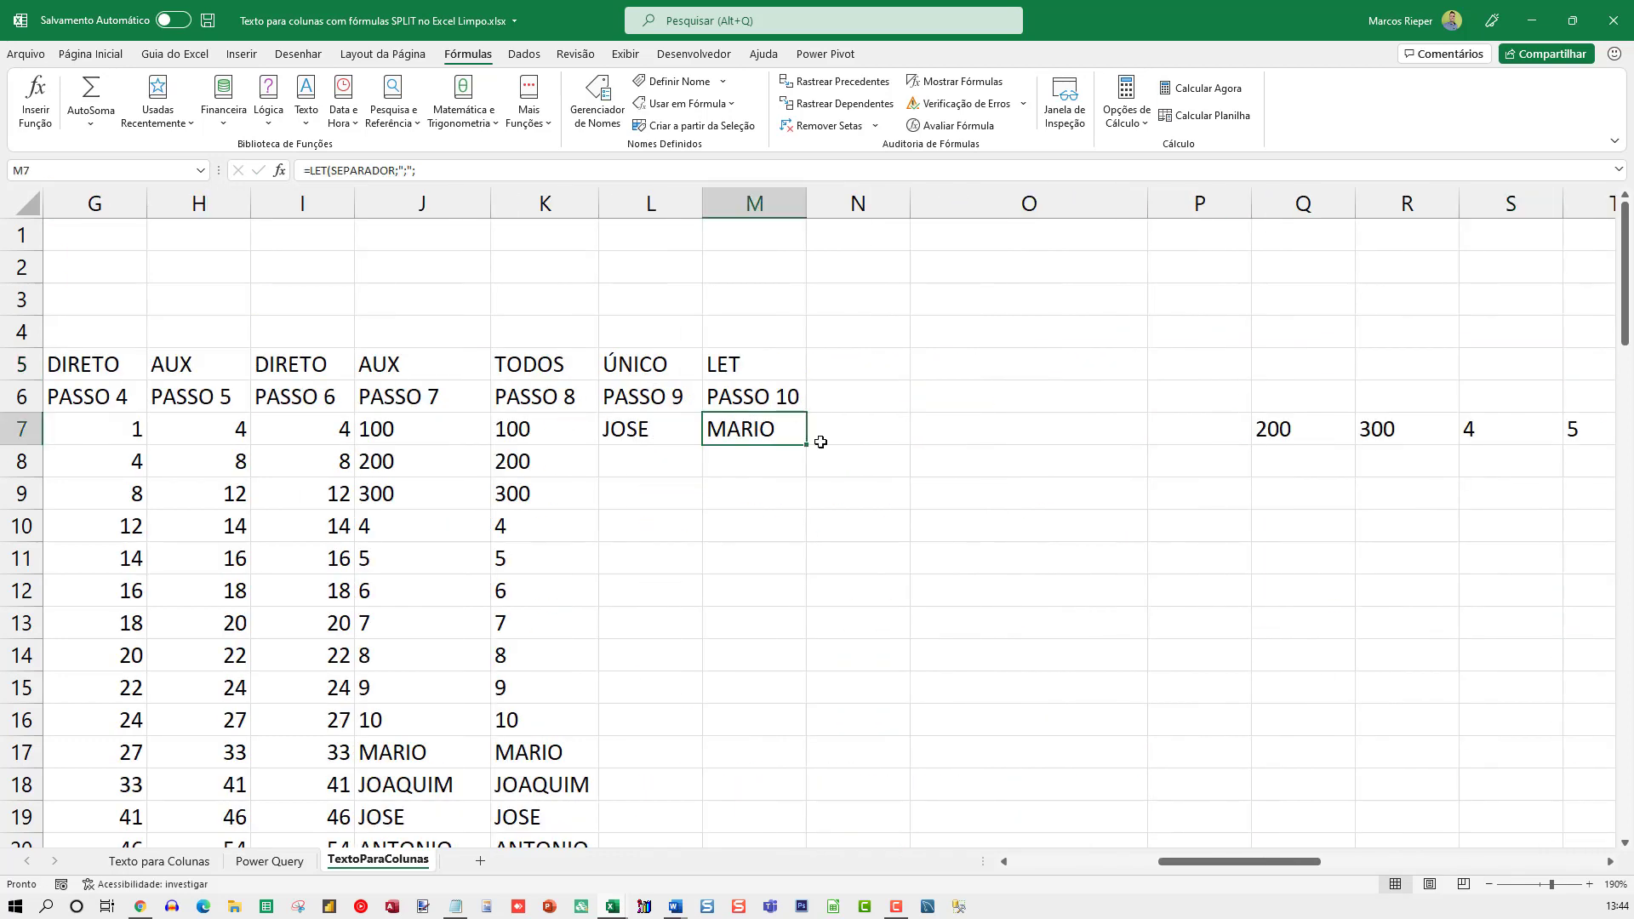
pyautogui.moveTo(709, 562); pyautogui.dragTo(920, 561)
pyautogui.moveTo(736, 589); pyautogui.dragTo(968, 589)
pyautogui.moveTo(735, 623); pyautogui.dragTo(1038, 623)
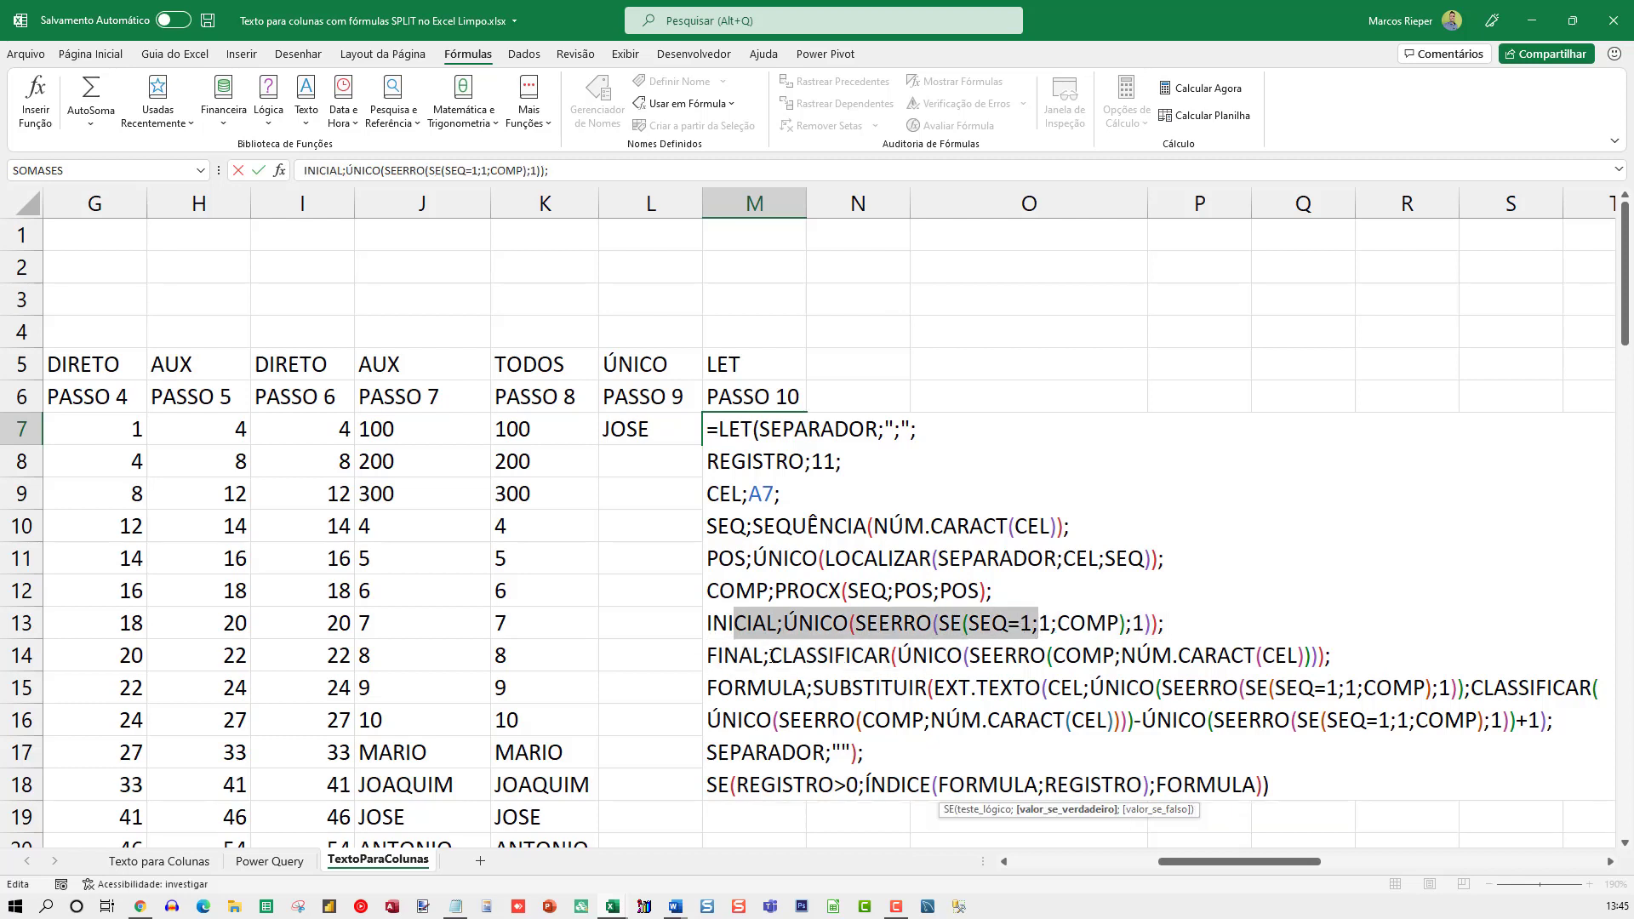
pyautogui.moveTo(725, 656); pyautogui.dragTo(991, 655)
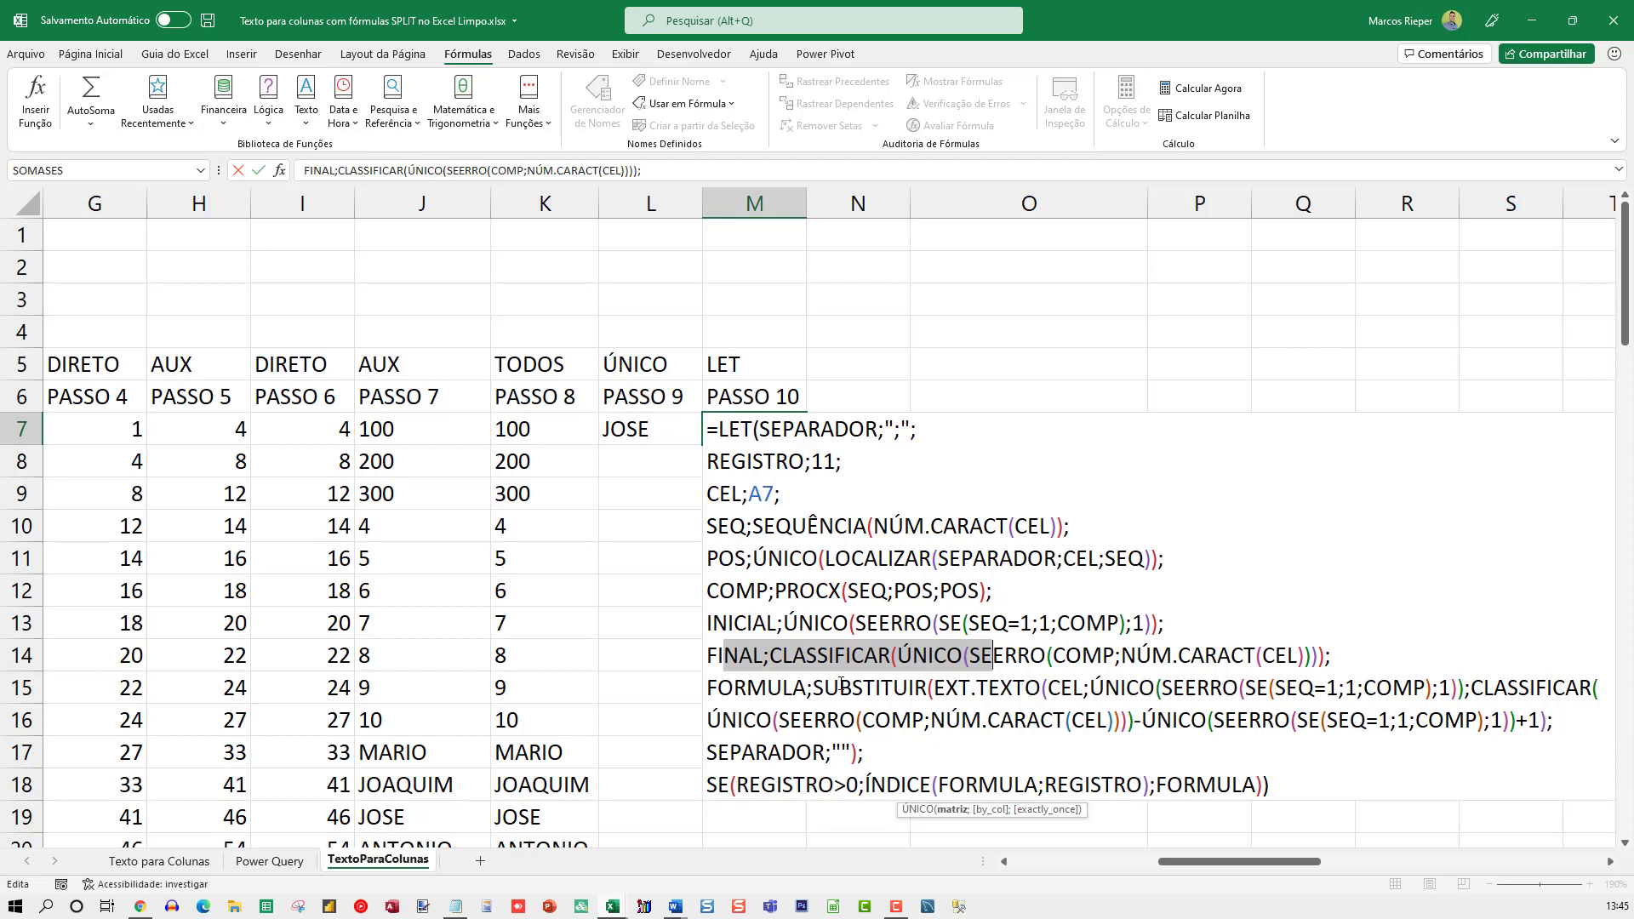
pyautogui.scroll(-2, 885, 770)
pyautogui.scroll(2, 849, 736)
pyautogui.moveTo(1258, 782); pyautogui.dragTo(729, 779)
pyautogui.moveTo(1254, 782); pyautogui.dragTo(1266, 783)
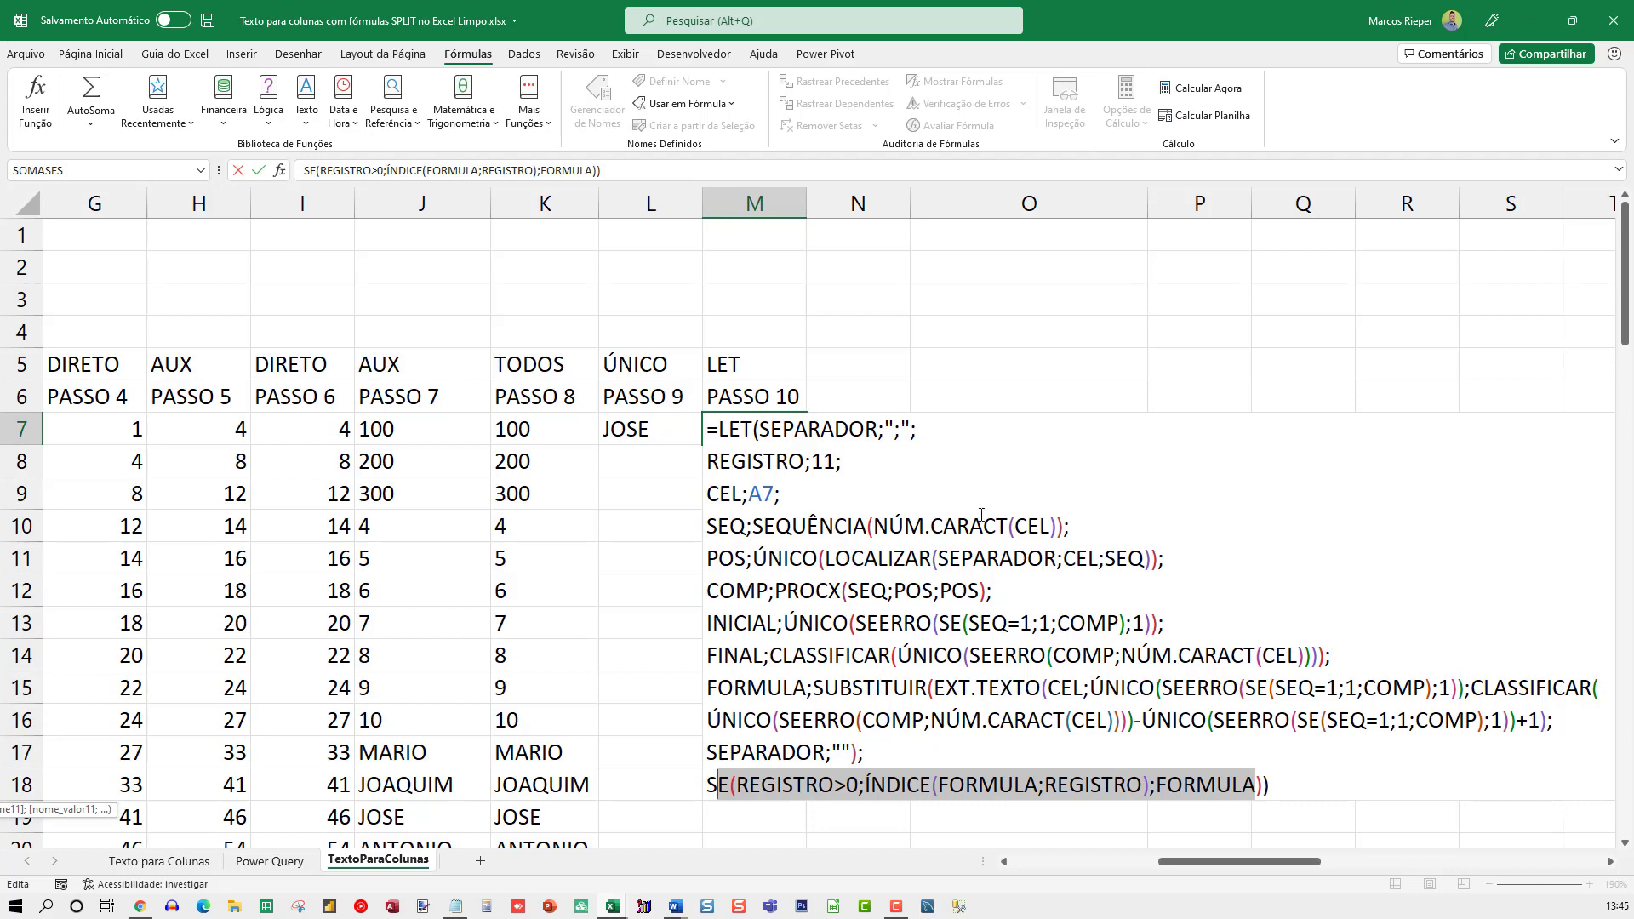
pyautogui.press('Escape')
# Reveal the hidden contents of column N by changing the column's cell formatting
pyautogui.click(857, 203)
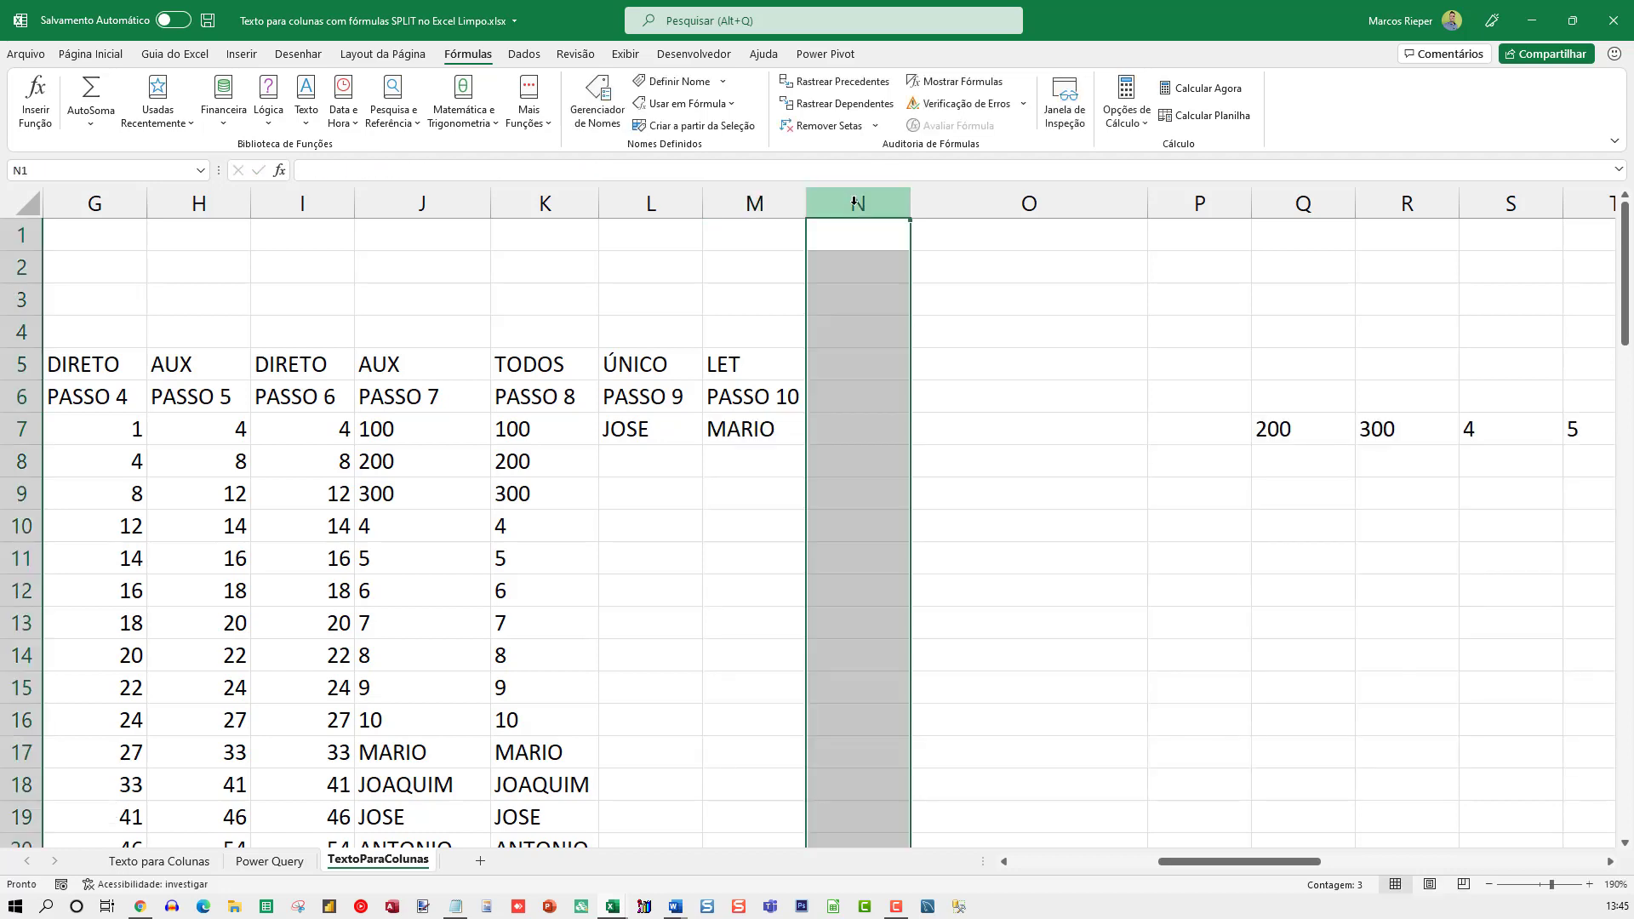
pyautogui.rightClick(856, 203)
pyautogui.click(928, 416)
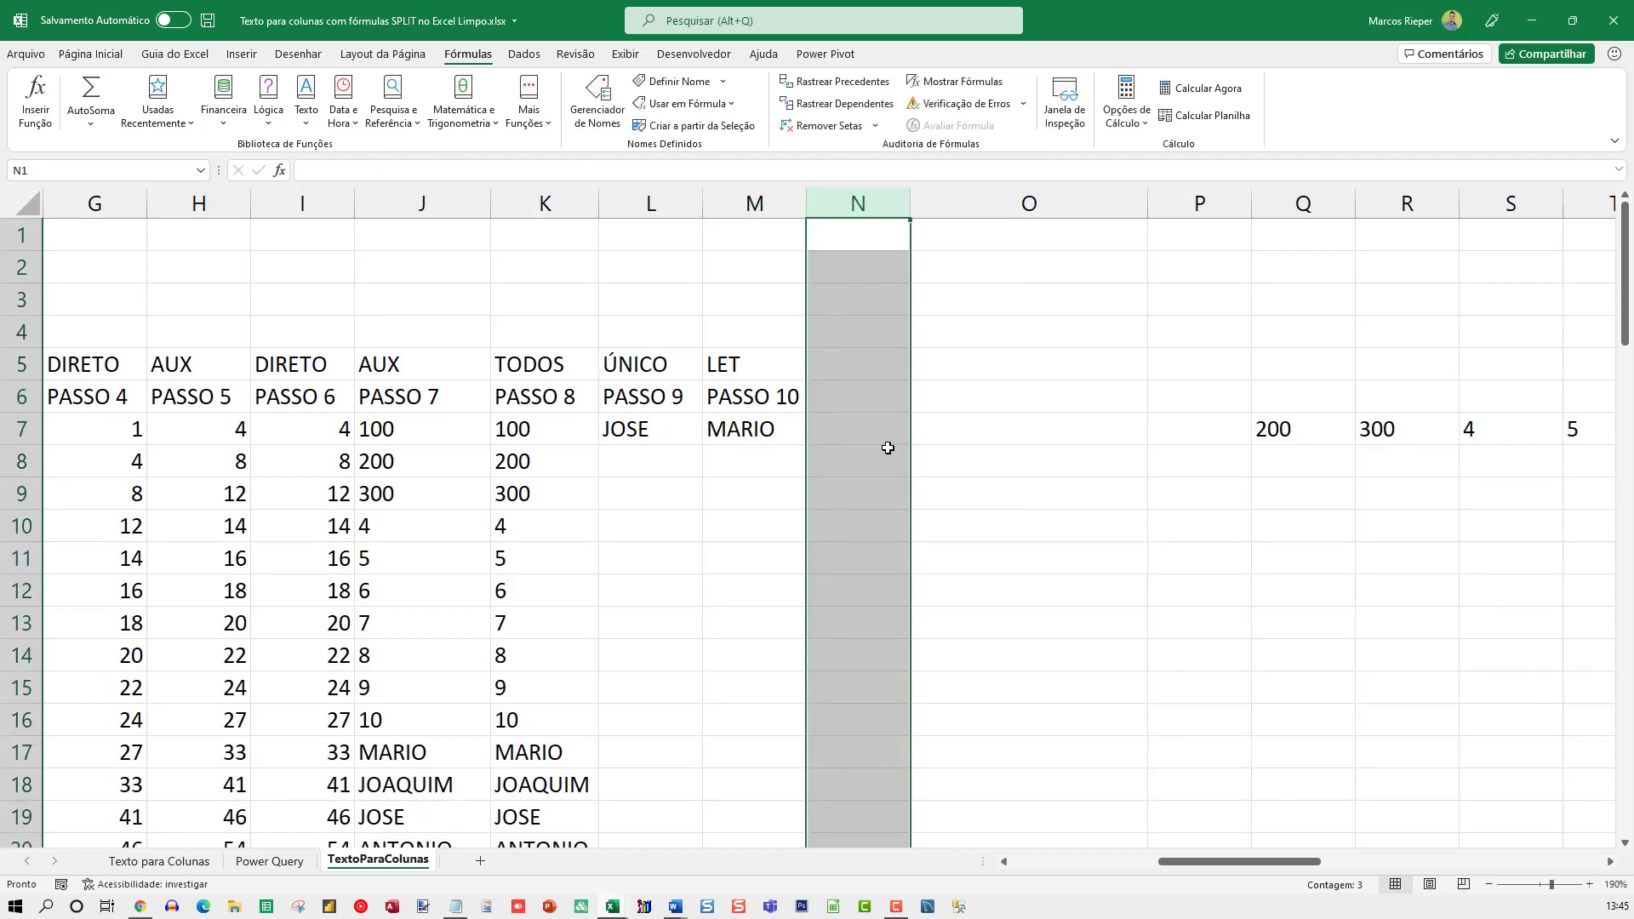
pyautogui.click(731, 278)
pyautogui.press('Return')
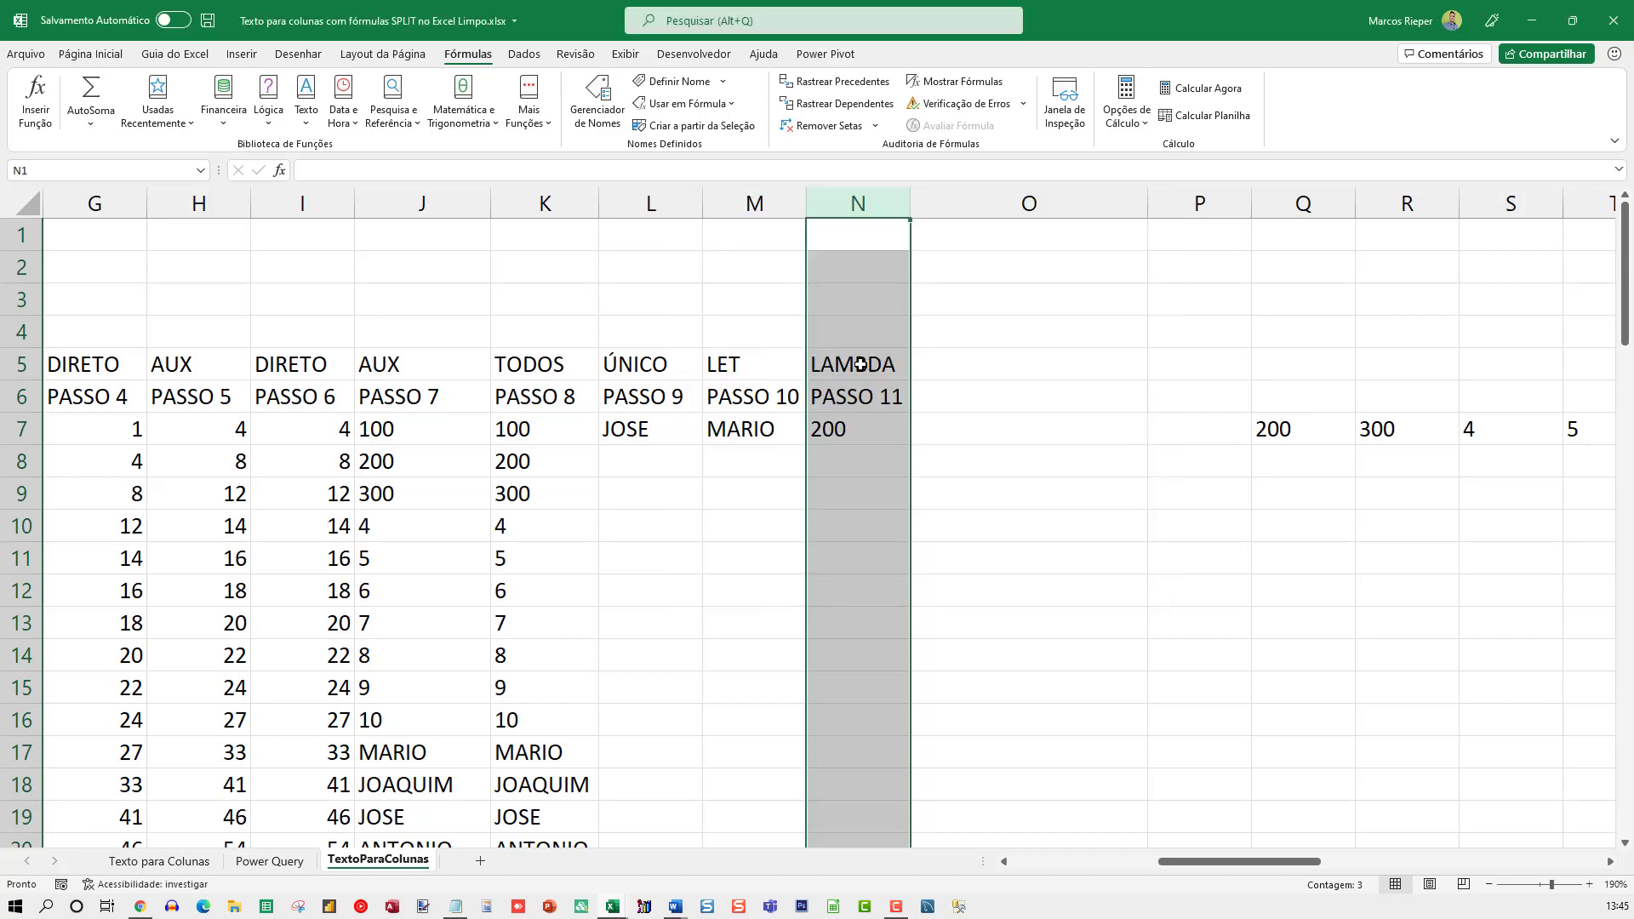
# Examine the LAMBDA formula in N7, including its SEPARADOR, REGISTRO and CEL parameters and the arguments passed to it
pyautogui.click(847, 418)
pyautogui.press('F2')
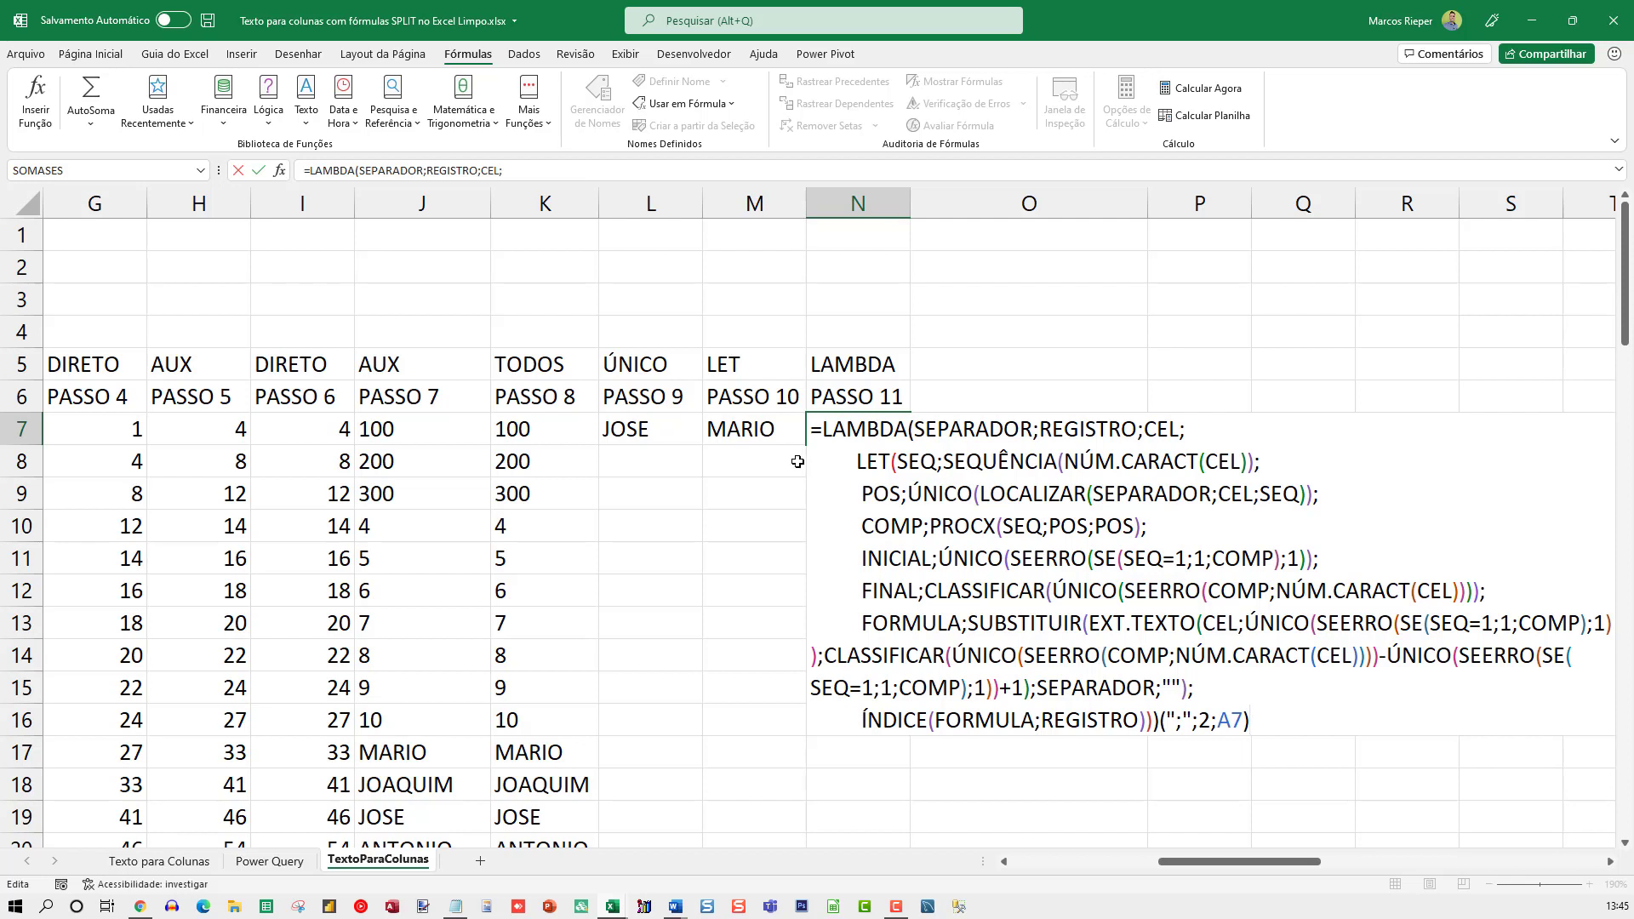
pyautogui.hotkey('ctrl', 'Return')
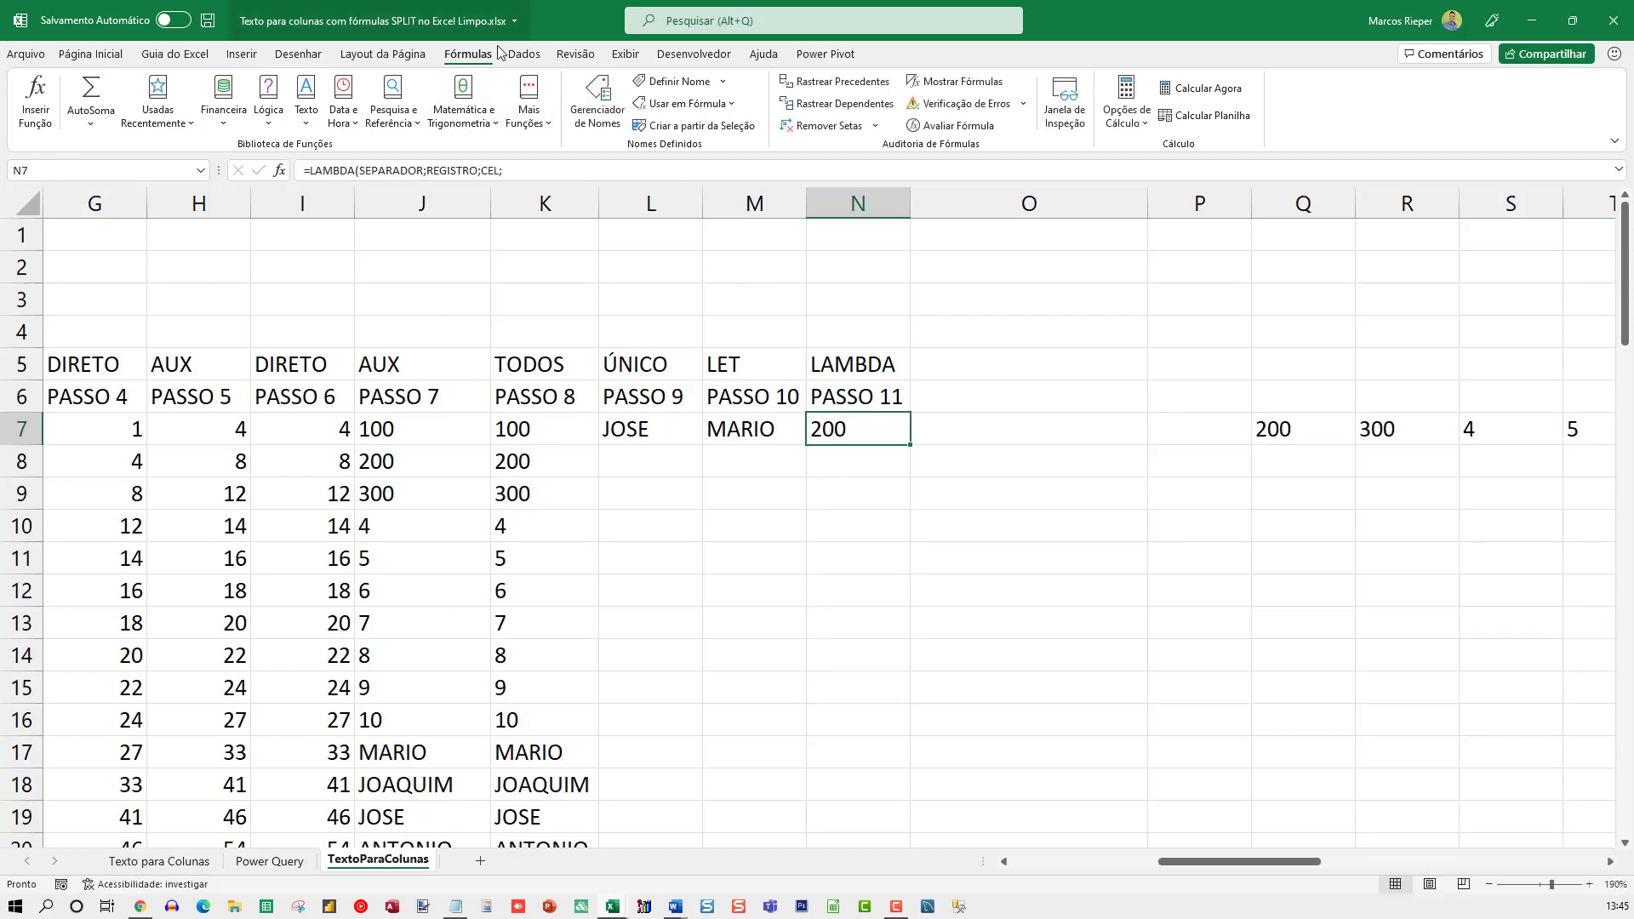
pyautogui.click(519, 56)
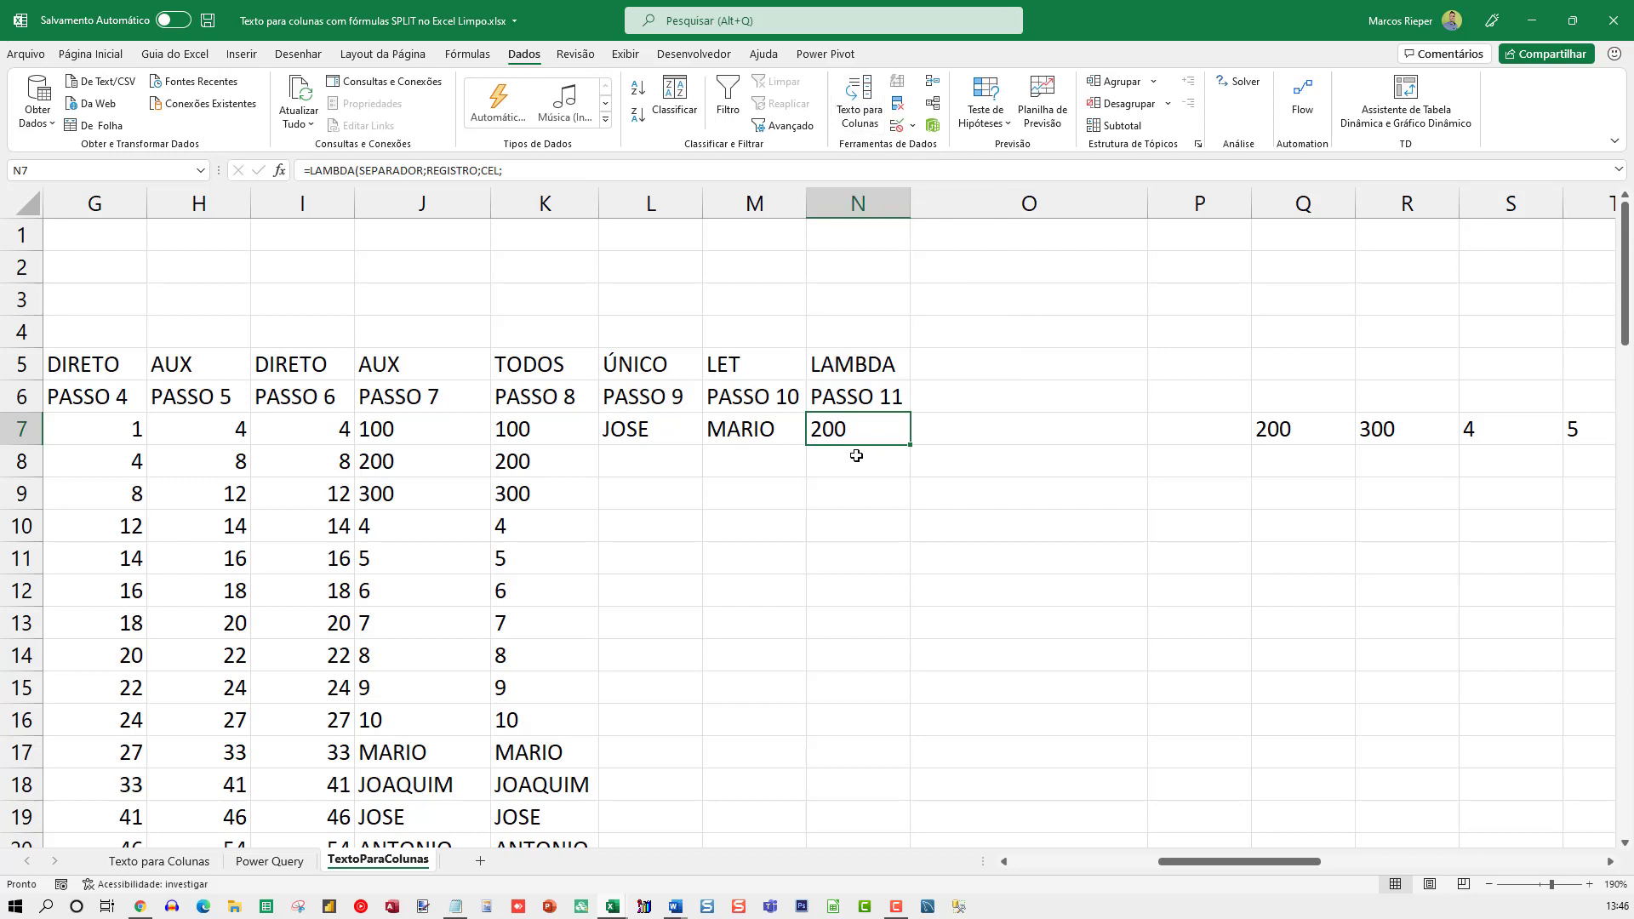
pyautogui.press('F2')
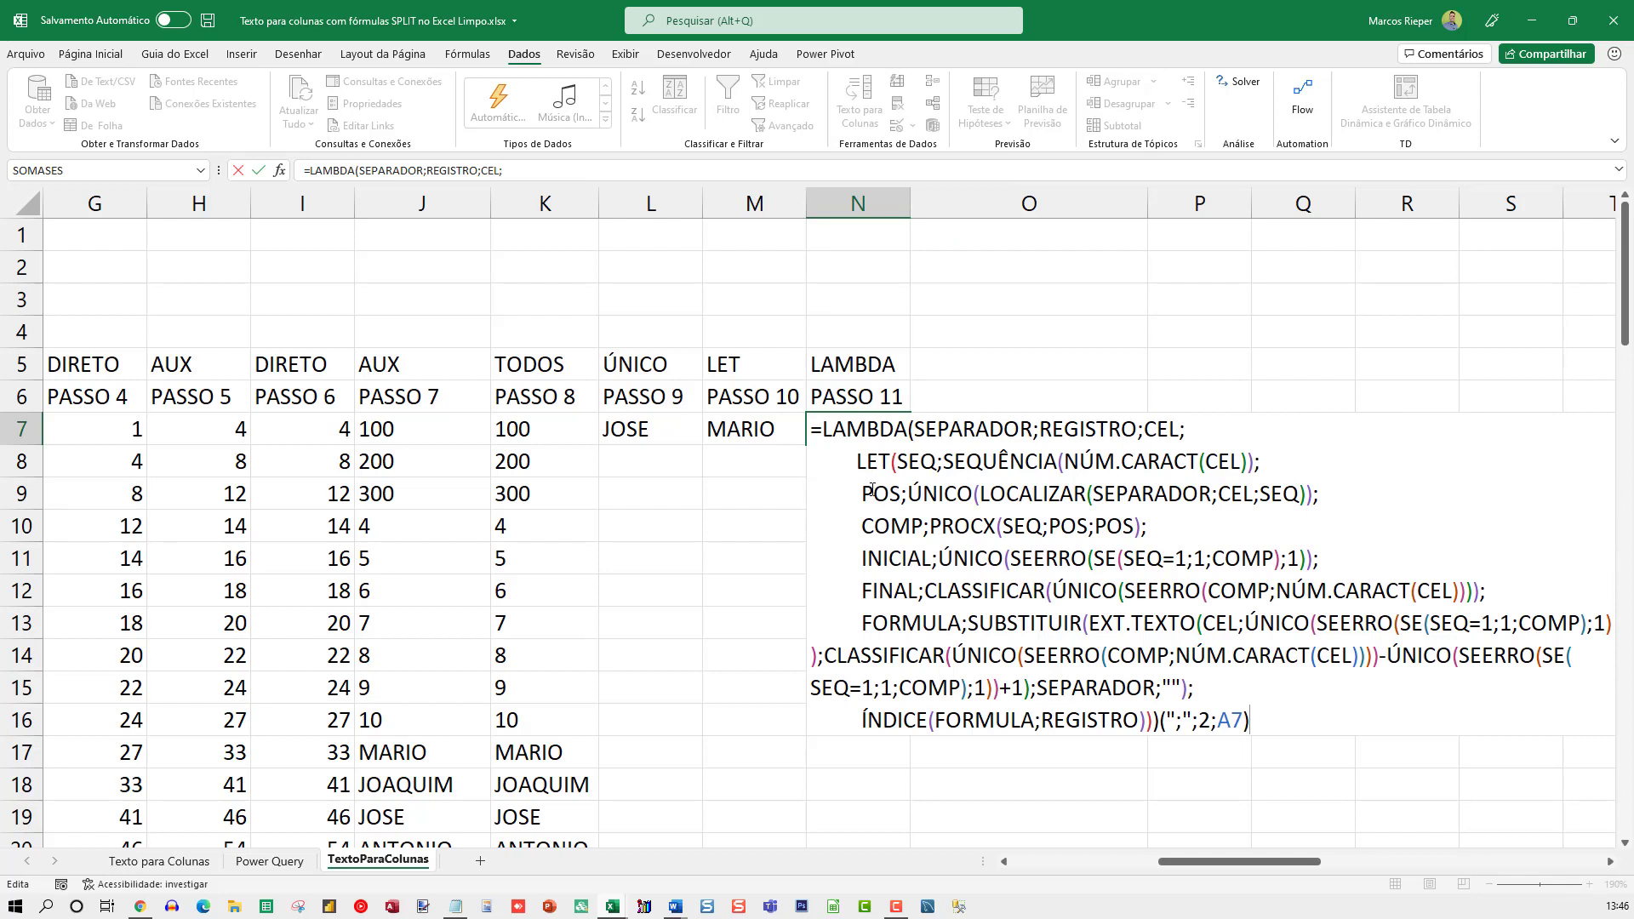
pyautogui.press('Escape')
# Compare the whole LET formula in M7 with the LAMBDA formula in N7
pyautogui.click(748, 430)
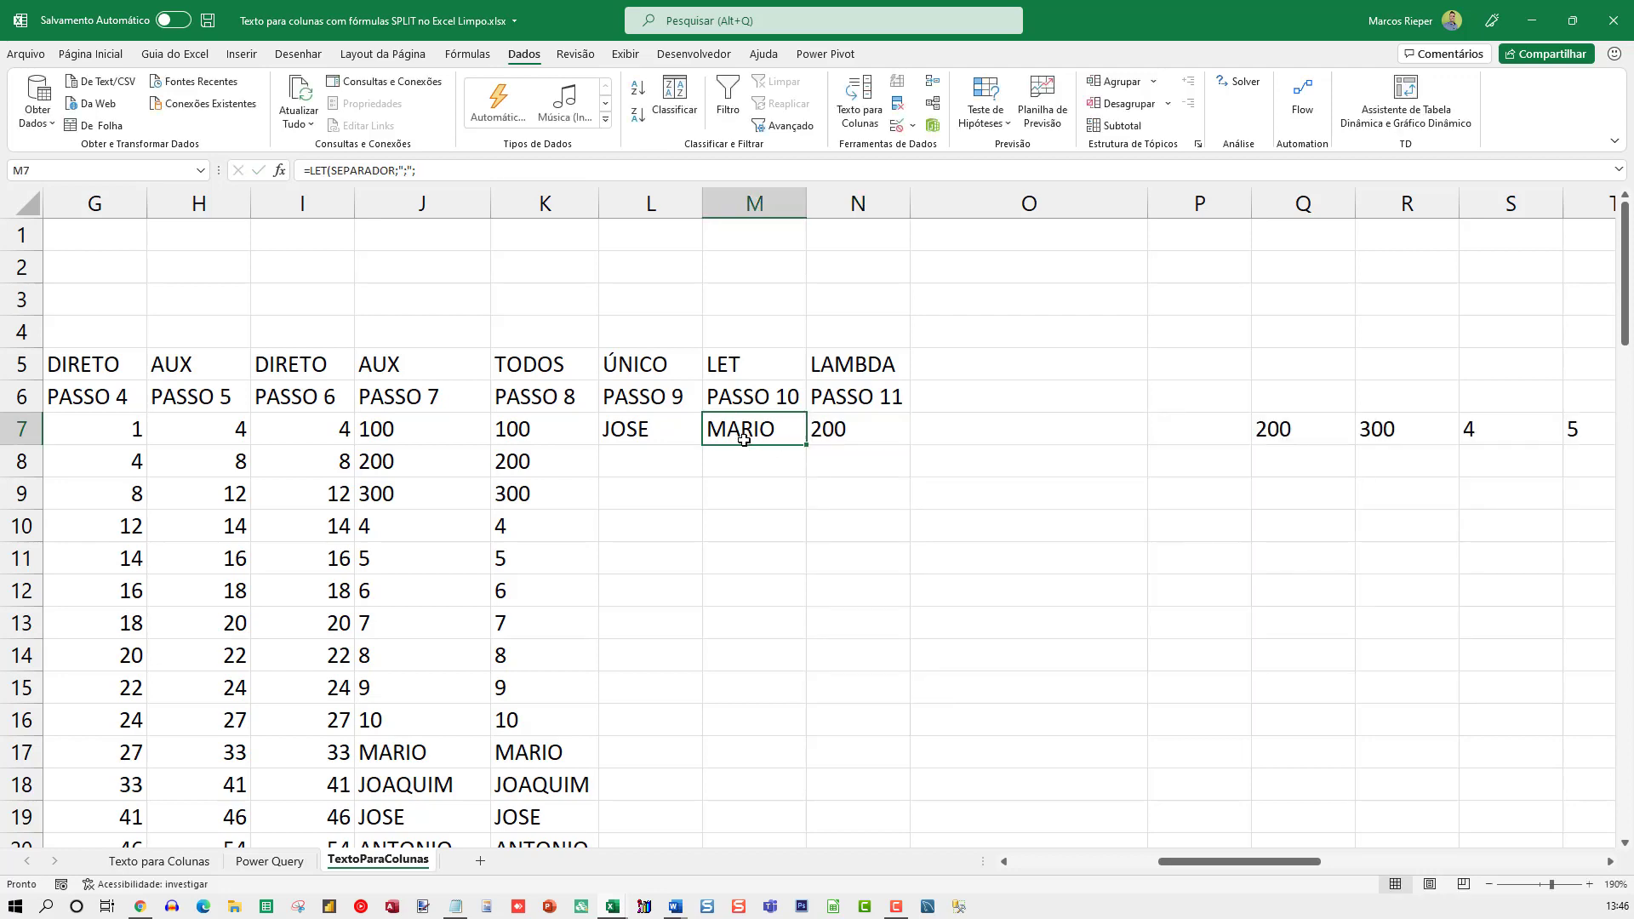
pyautogui.press('F2')
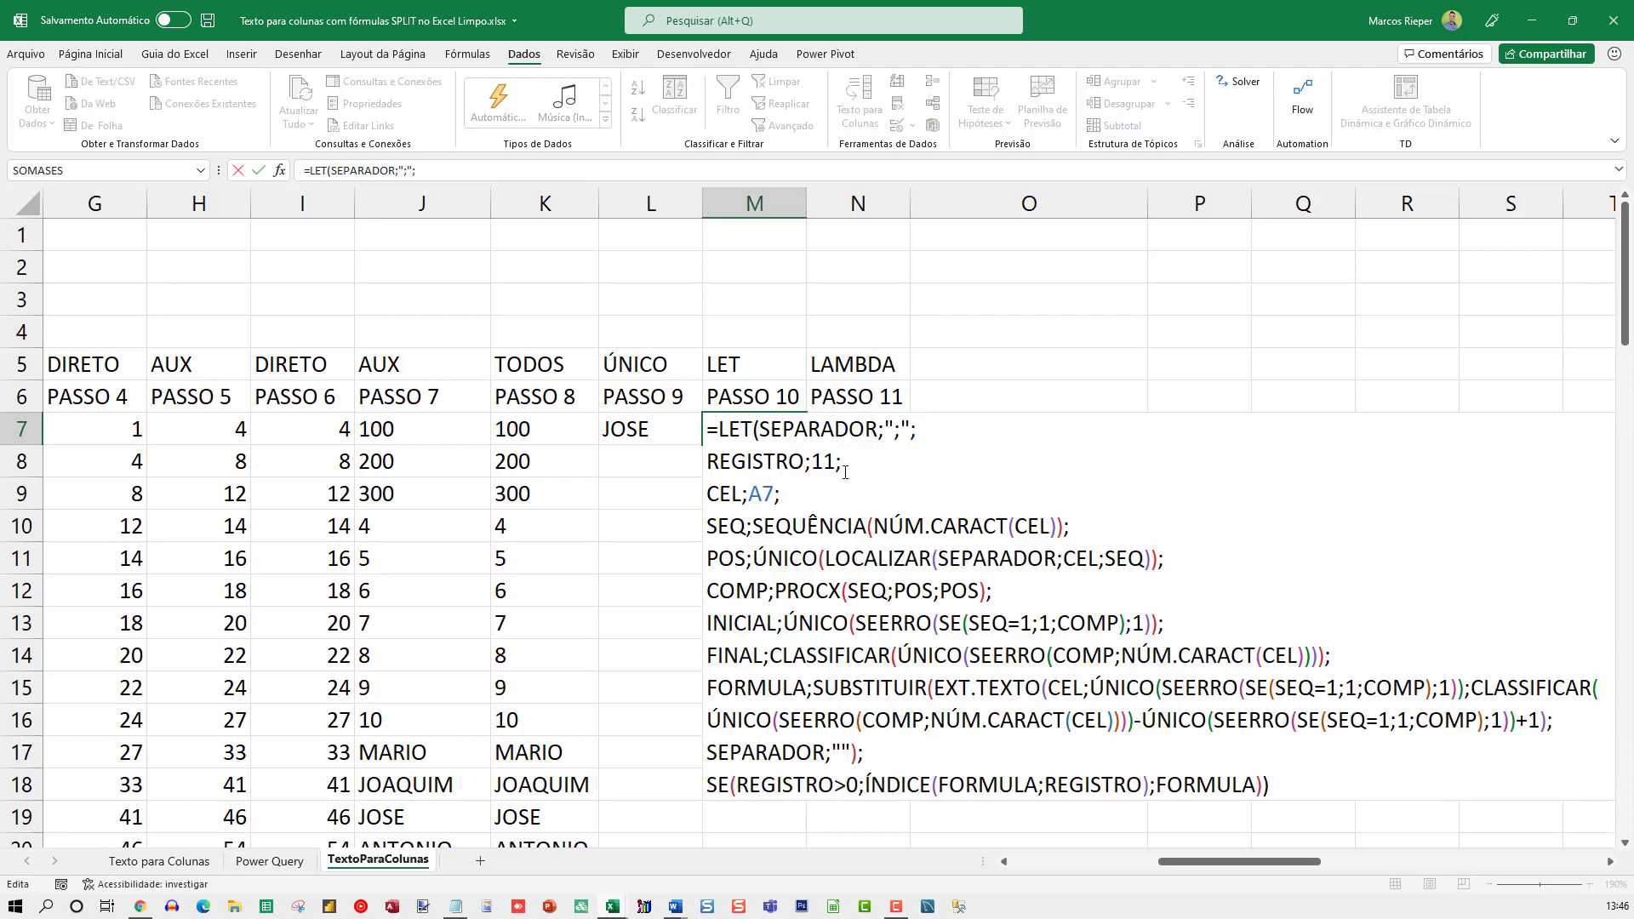
pyautogui.hotkey('shift', 'Home')
pyautogui.hotkey('ctrl', 'shift', 'Home')
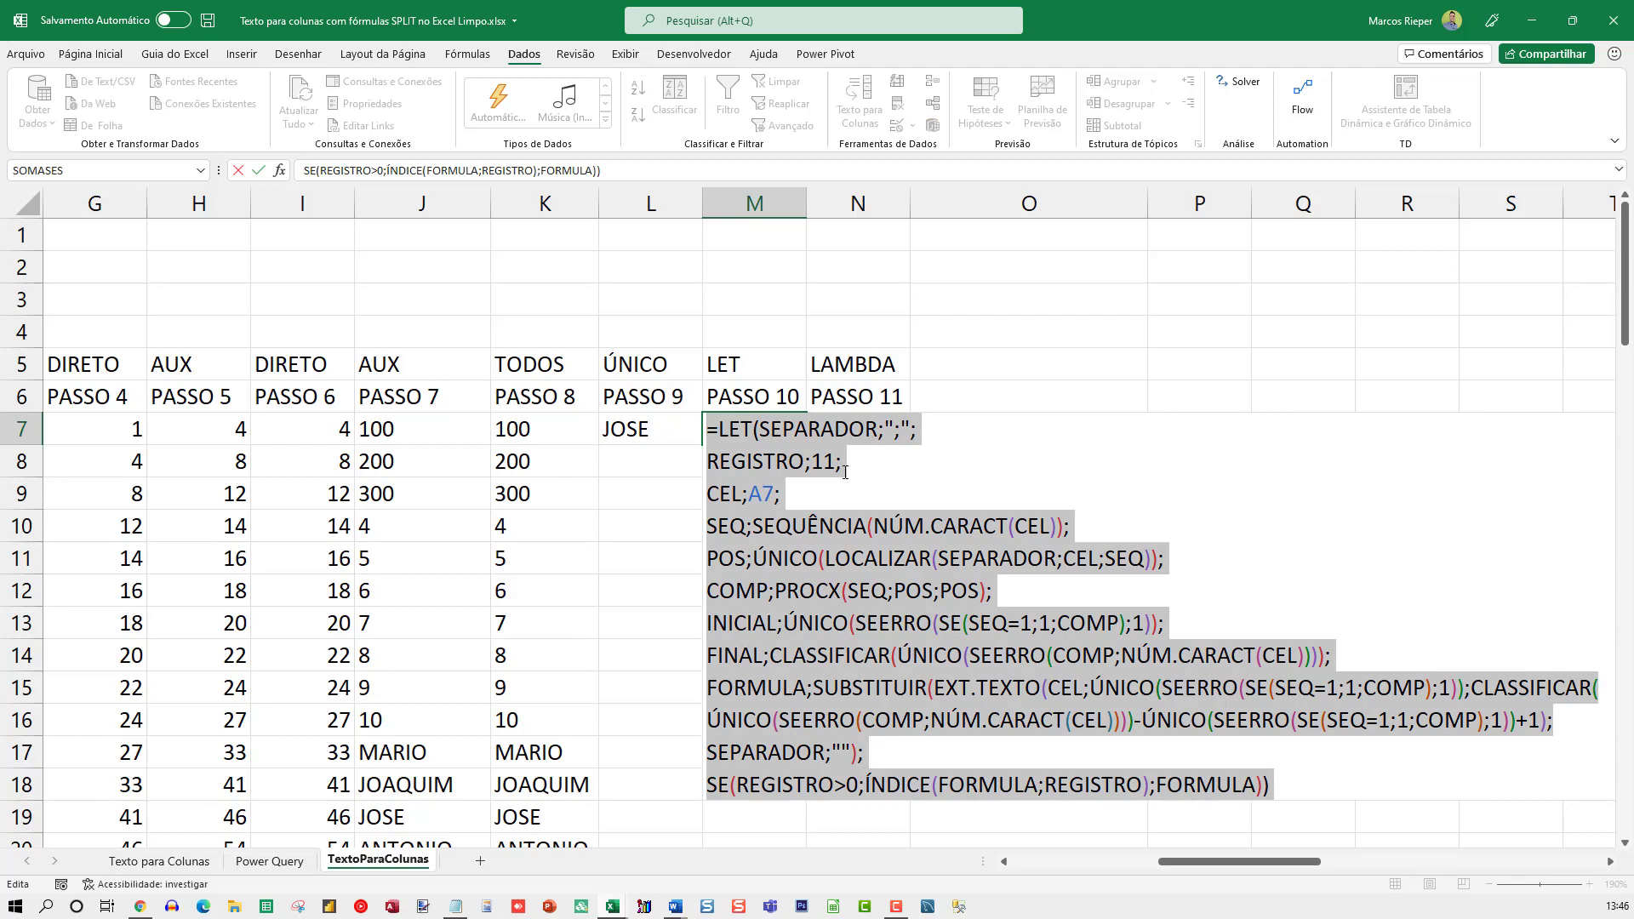
pyautogui.press('Escape')
pyautogui.press('Right')
pyautogui.press('F2')
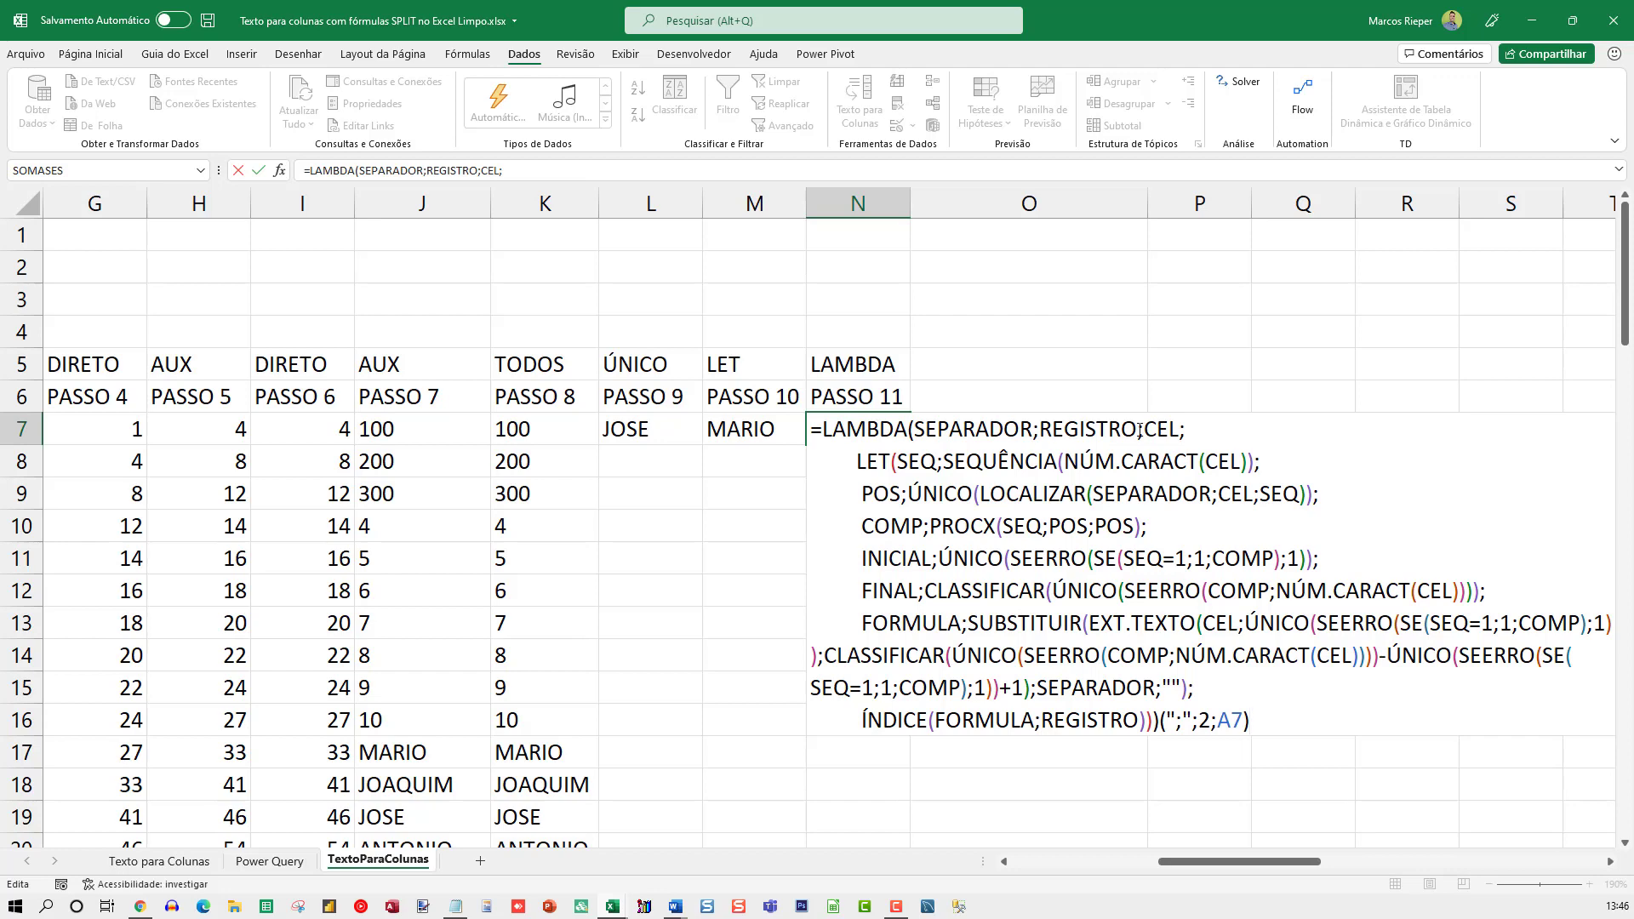
# Leave the N7 formula and paste the copied LET formula into the empty cell AK6
pyautogui.hotkey('ctrl', 'Return')
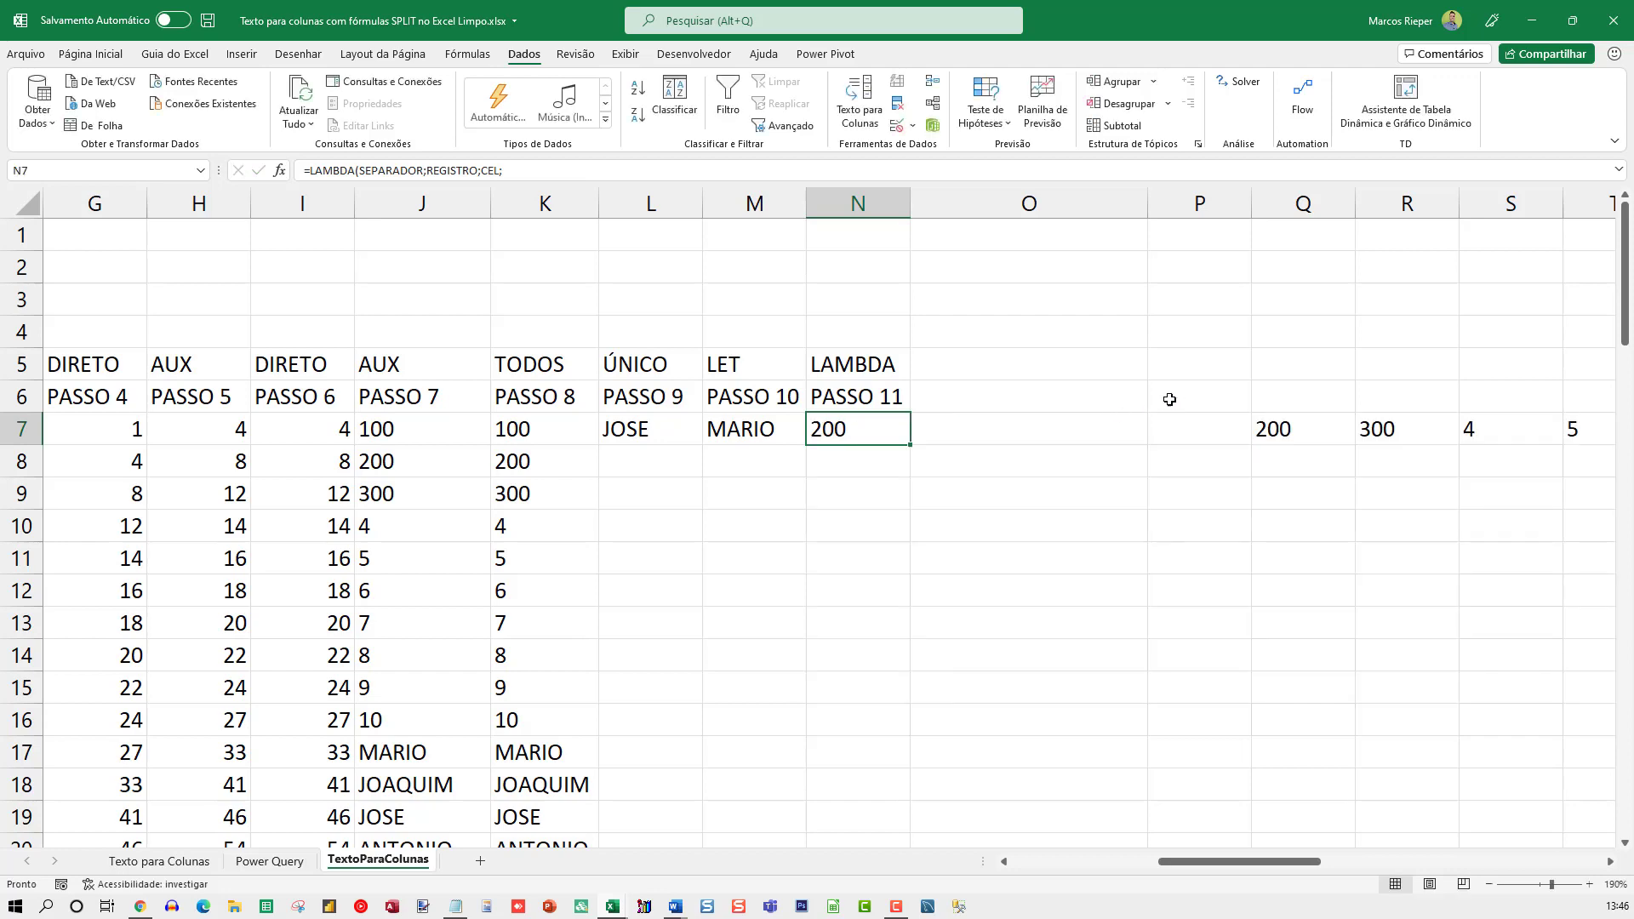
pyautogui.click(1166, 398)
pyautogui.press('Right')
pyautogui.press('Right')
pyautogui.press('Right')
pyautogui.press('Right')
pyautogui.press('Right')
pyautogui.press('Right')
pyautogui.press('Right')
pyautogui.press('Right')
pyautogui.press('Right')
pyautogui.press('Right')
pyautogui.press('Right')
pyautogui.press('Right')
pyautogui.press('Right')
pyautogui.press('Right')
pyautogui.press('Right')
pyautogui.press('Right')
pyautogui.press('Right')
pyautogui.press('Right')
pyautogui.press('Right')
pyautogui.press('Right')
pyautogui.press('Right')
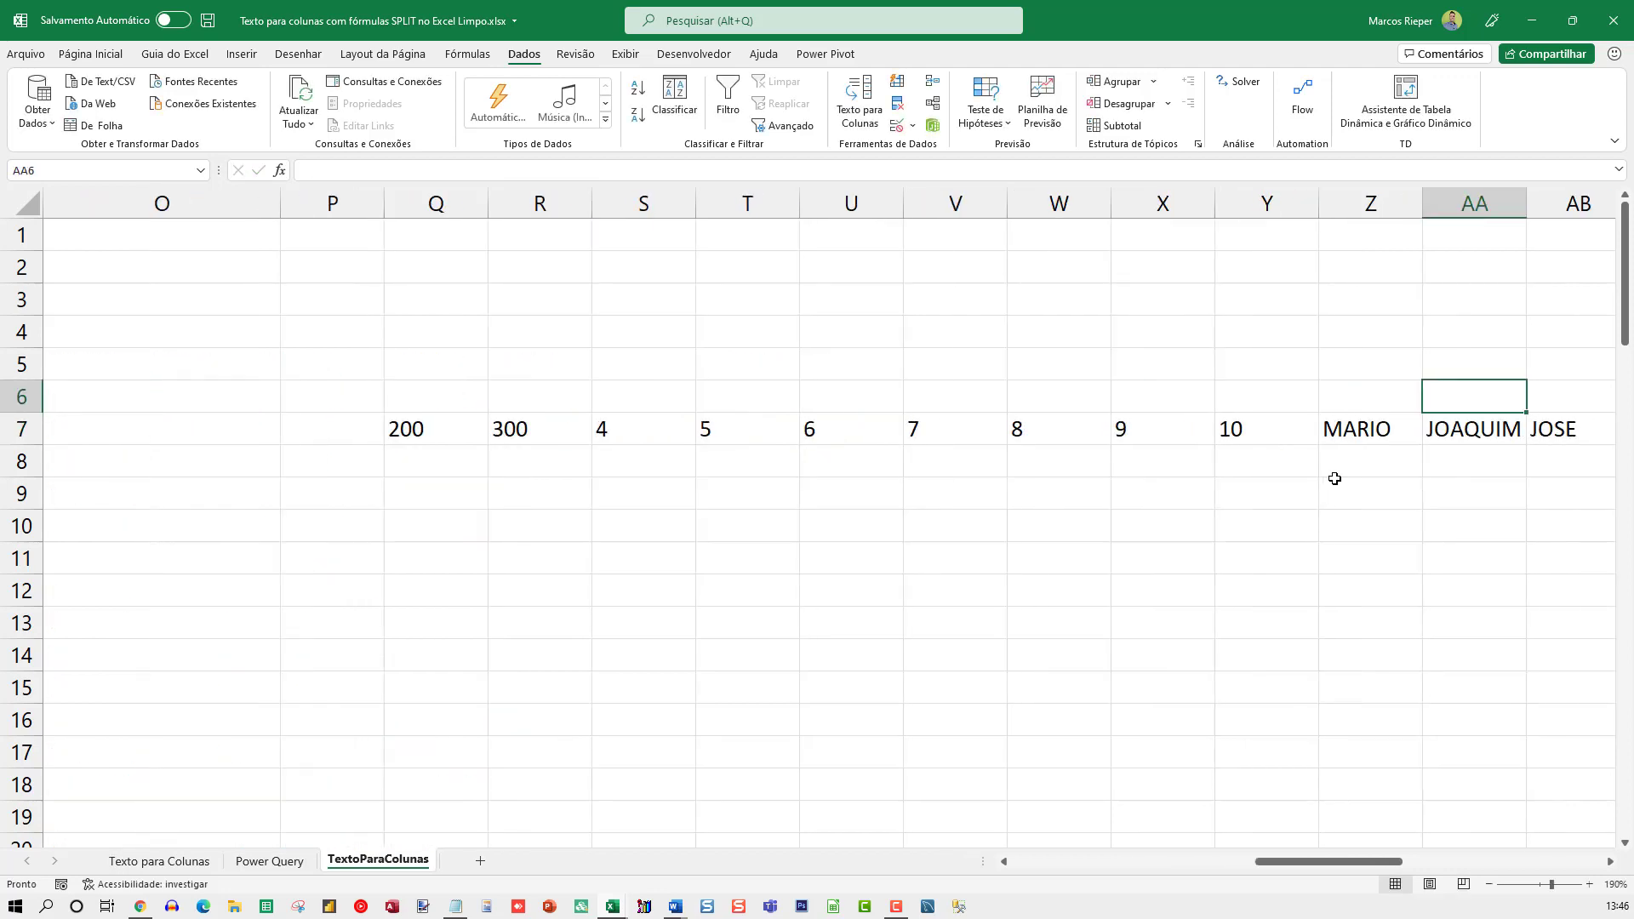
pyautogui.press('Left')
pyautogui.press('Left')
pyautogui.press('Left')
pyautogui.press('Left')
pyautogui.press('Left')
pyautogui.press('Left')
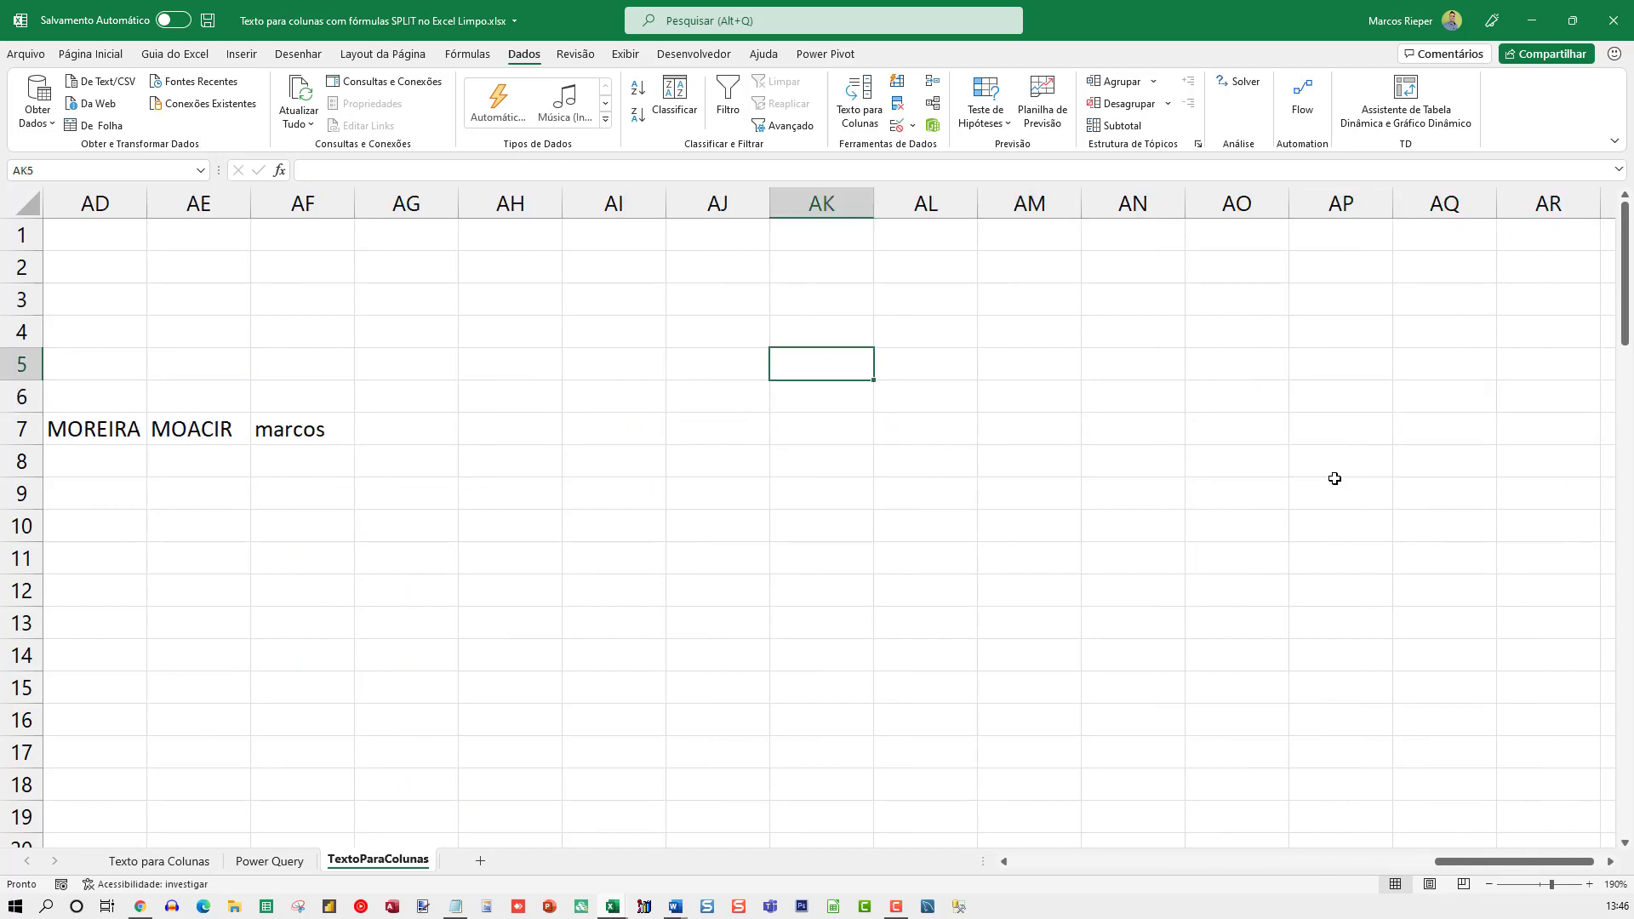
pyautogui.press('F2')
pyautogui.write('=LET(SEPARADOR;";"; REGISTRO;11; CEL;A7; SEQ;SEQUÊNCIA(NÚM.CARACT(CEL)); POS;ÚNICO(LOCALIZAR(SEPARADOR;CEL;SEQ)); COMP;PROCX(SEQ;POS;POS); INICIAL;ÚNICO(SEERRO(SE(SEQ=1;1;COMP);1)); FINAL;CLASSIFICAR(ÚNICO(SEERRO(COMP;NÚM.CARACT(CEL)))); FORMULA;SUBSTITUIR(EXT.TEXTO(CEL;ÚNICO(SEERRO(SE(SEQ=1;1;COMP);1)); CLASSIFICAR(ÚNICO(SEERRO(COMP;NÚM.CARACT(CEL))))-ÚNICO(SEERRO(SE(SEQ=1;1;COMP);1))+1);SEPARADOR;""); SE(REGISTRO>0;ÍNDICE(FORMULA;REGISTRO);FORMULA))')
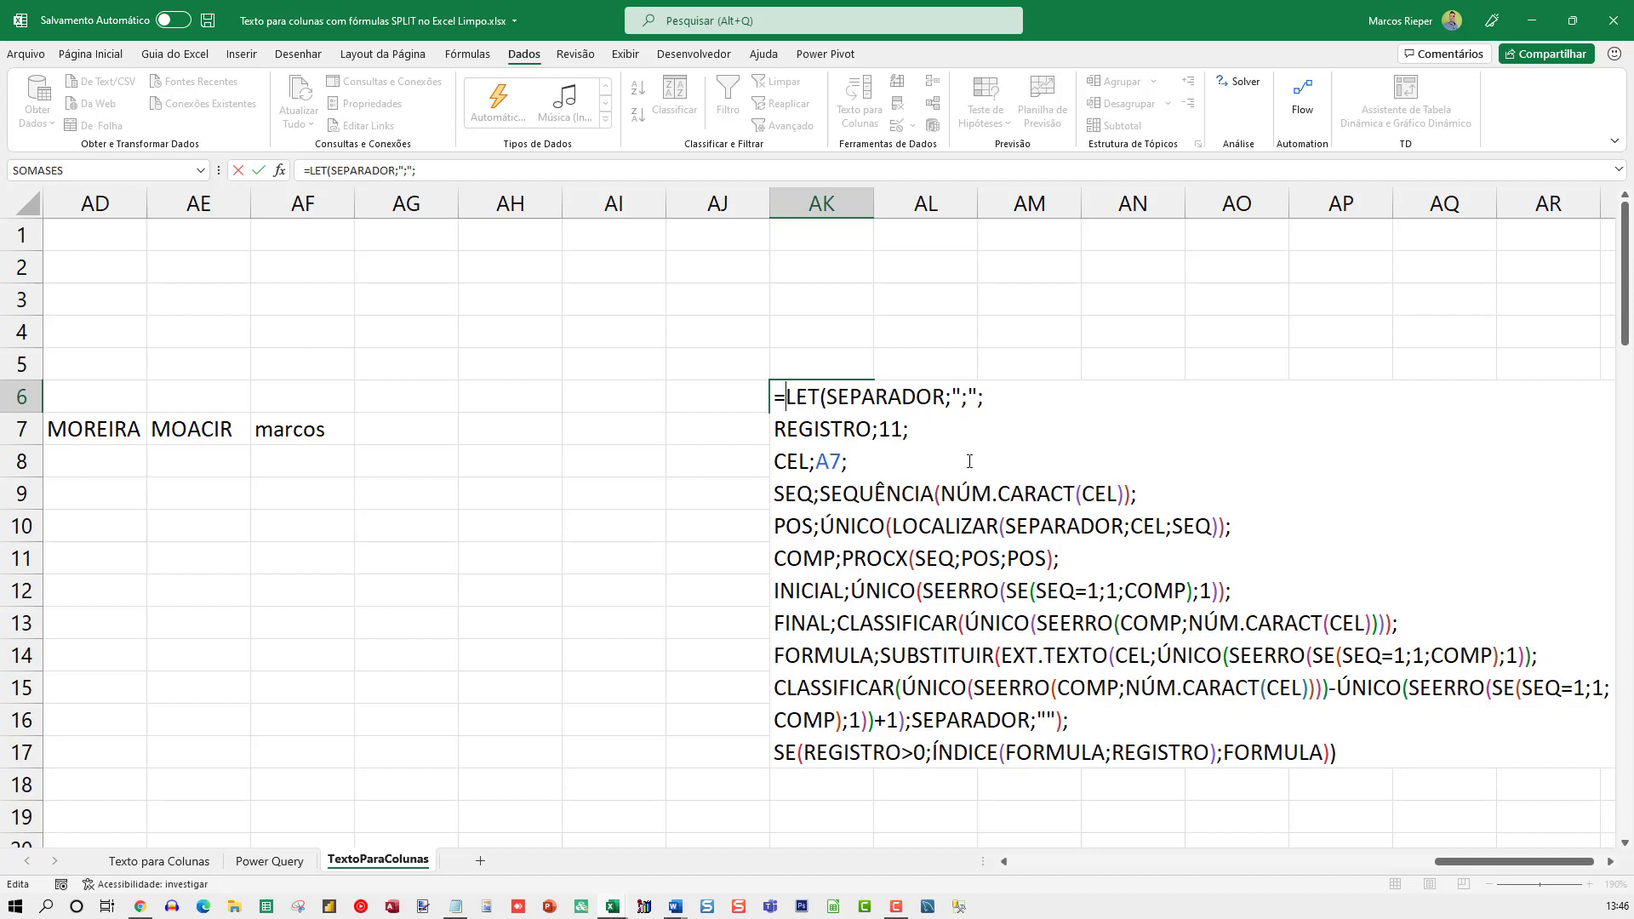
# Insert LAMBDA( before the LET in AK6, with the LET starting on a new line
pyautogui.write('LAMBDA(')
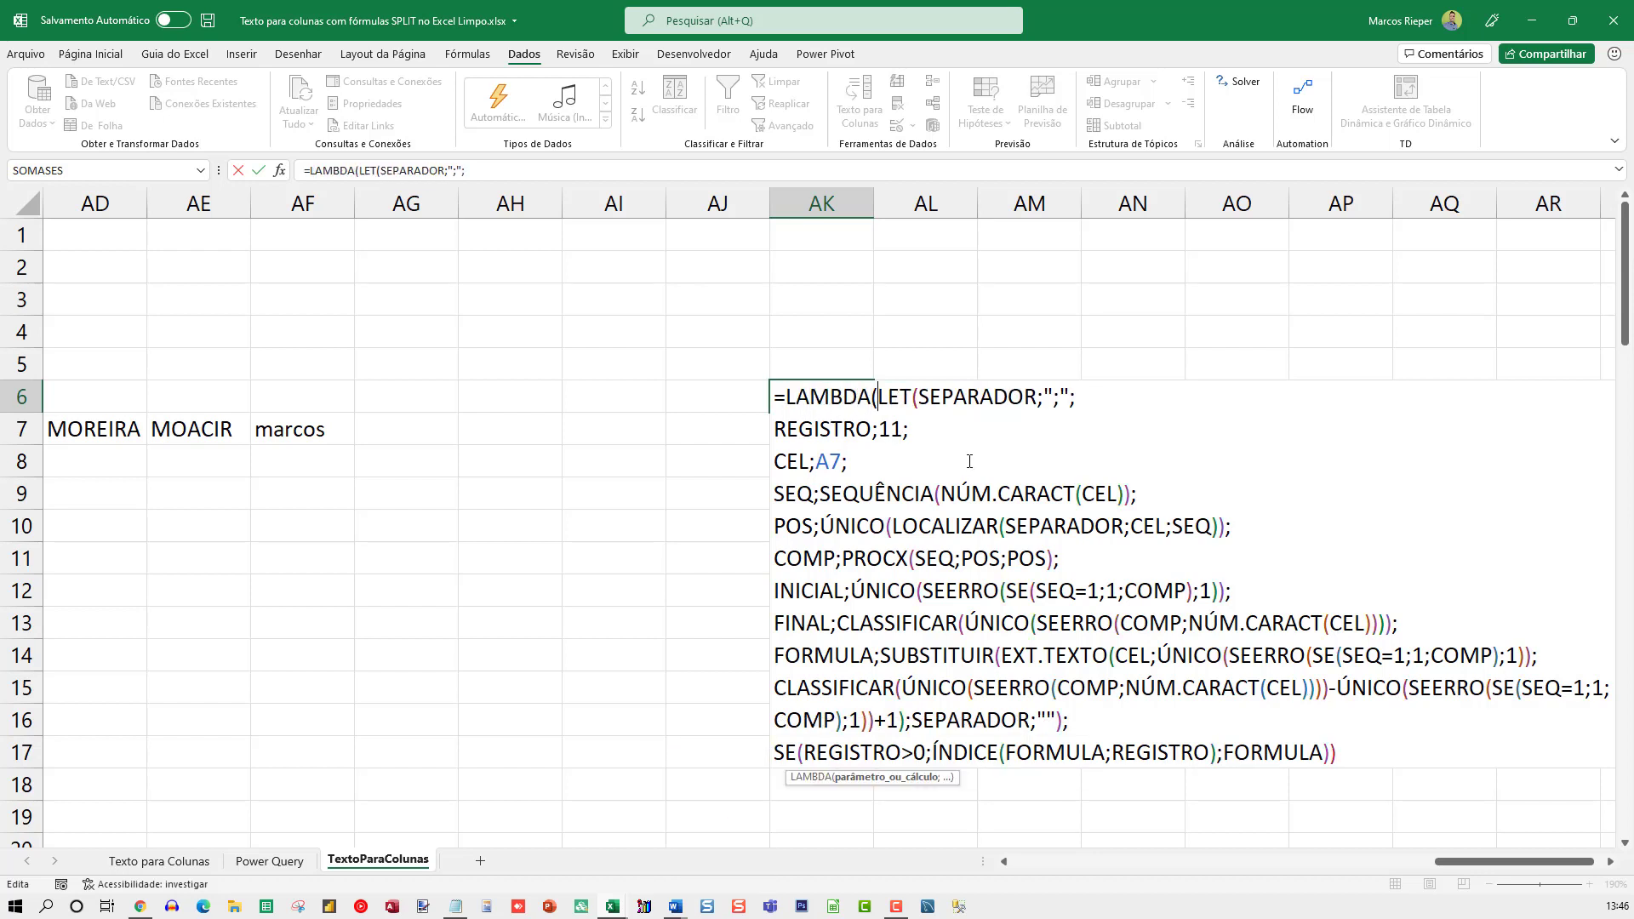
pyautogui.hotkey('alt', 'Return')
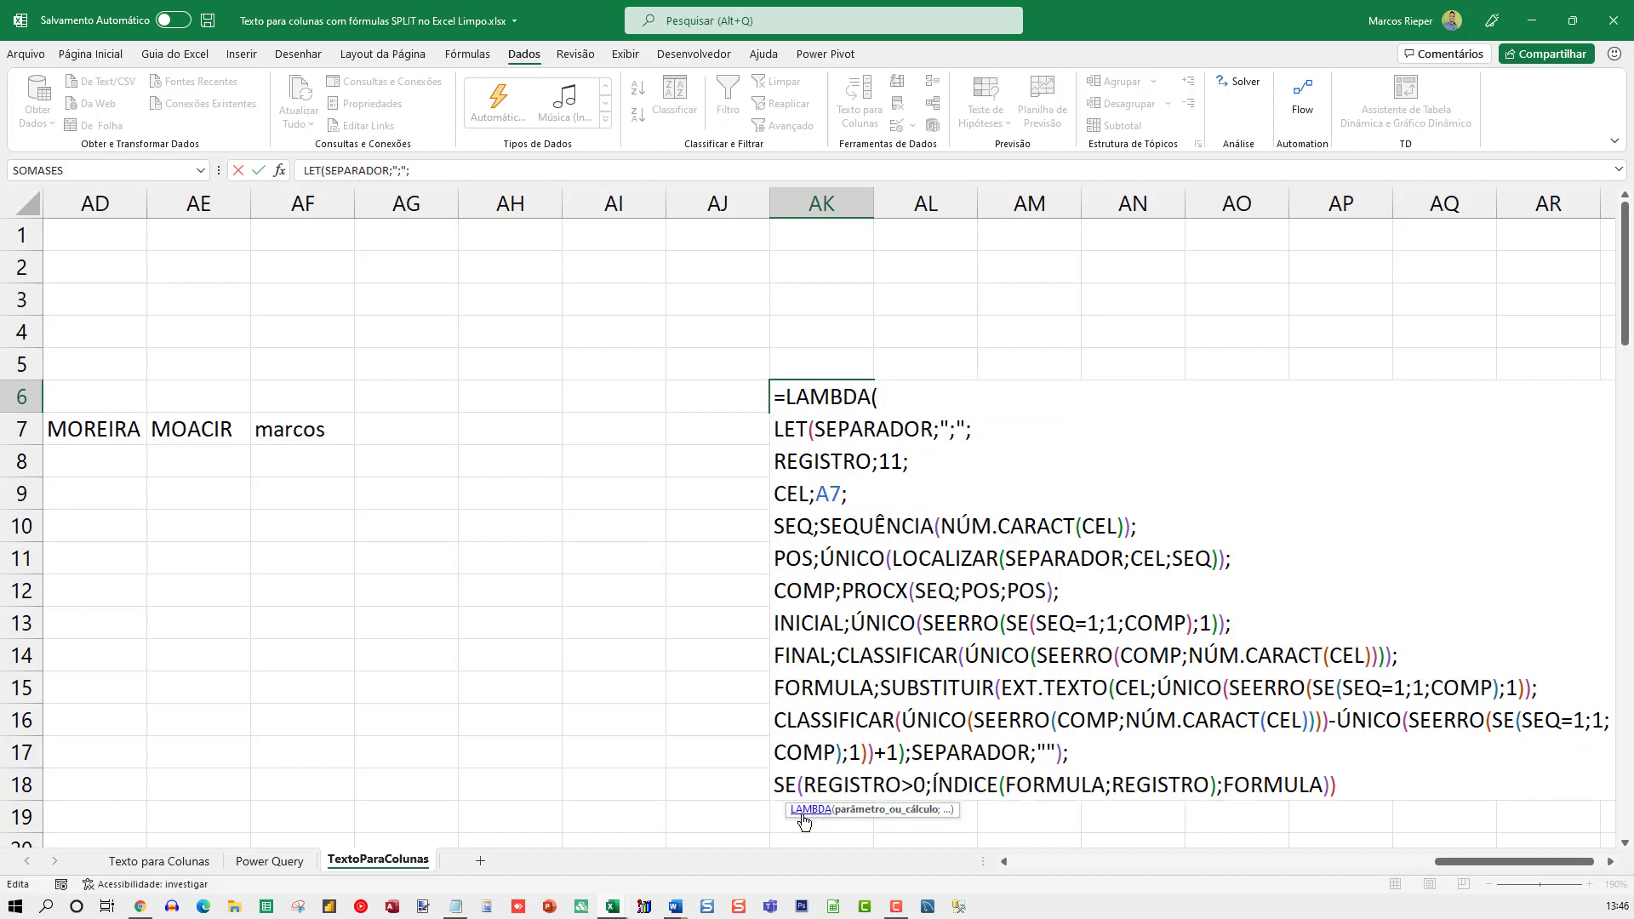
pyautogui.moveTo(795, 803); pyautogui.dragTo(798, 328)
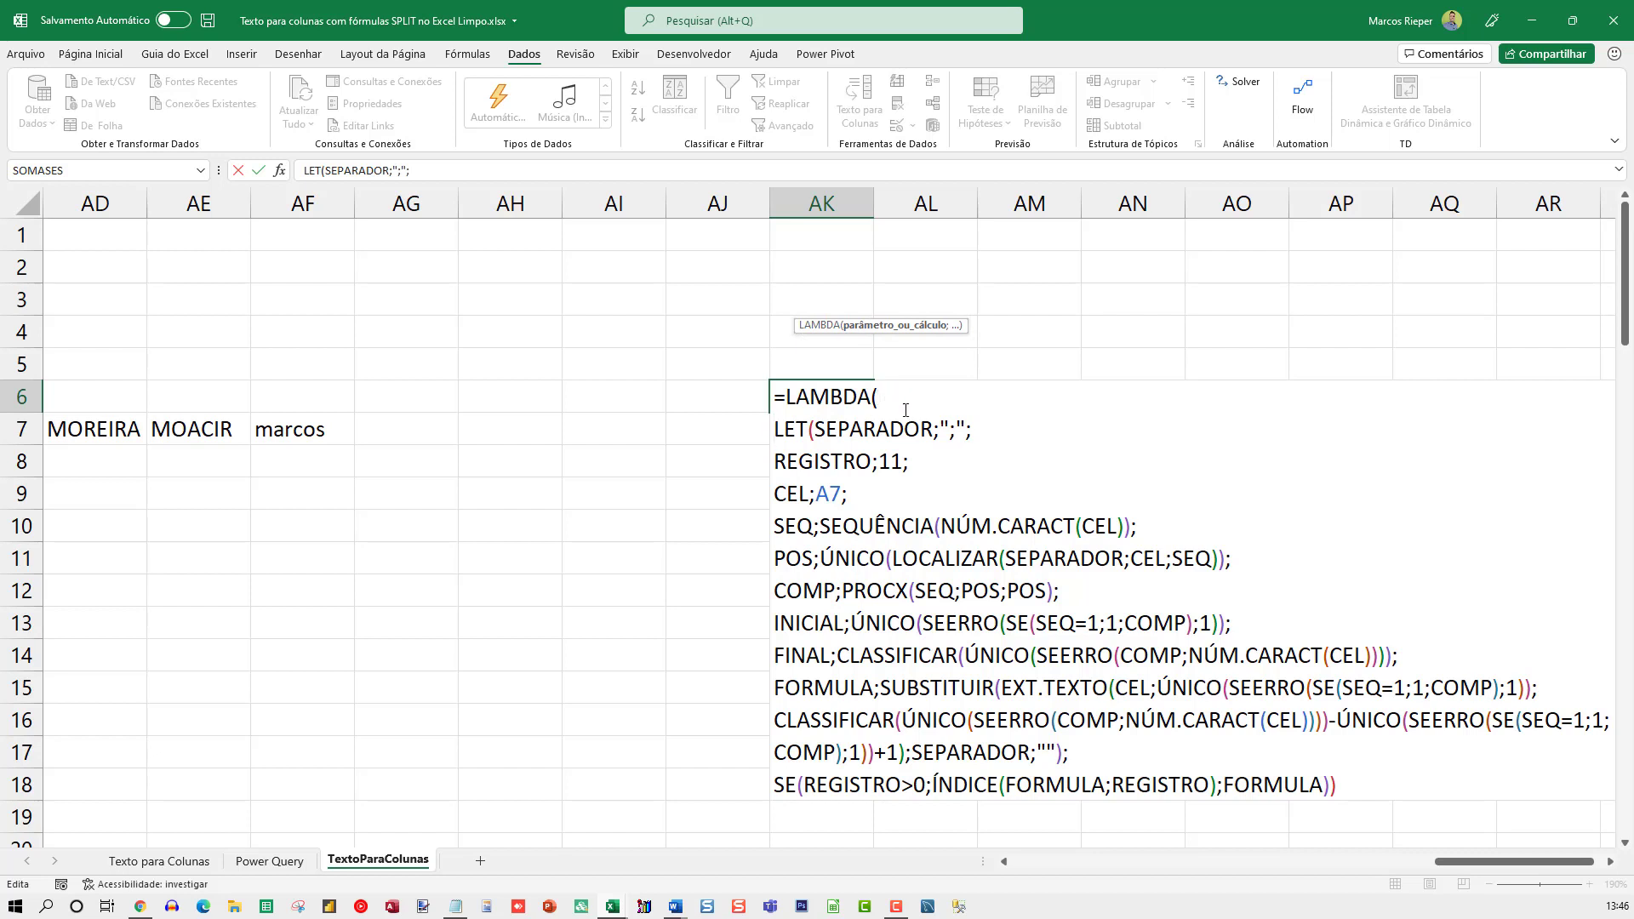
# Declare SEPARADOR, REGISTRO and CEL as the LAMBDA parameters in AK6, separated by semicolons
pyautogui.click(869, 430)
pyautogui.doubleClick(885, 430)
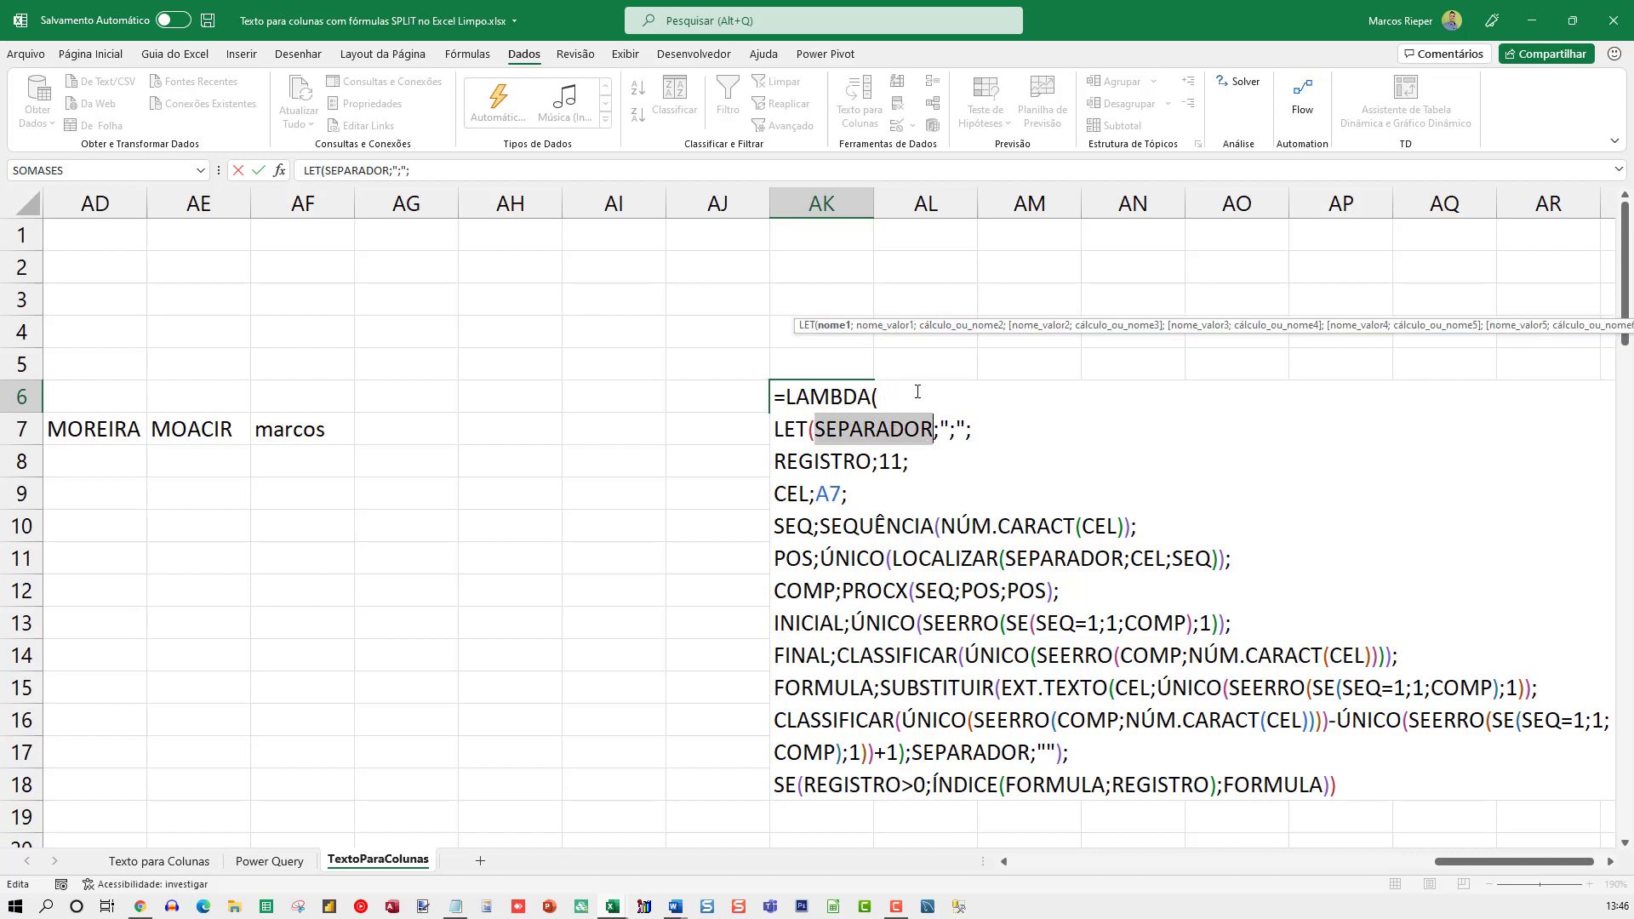
pyautogui.hotkey('ctrl', 'c')
pyautogui.click(906, 403)
pyautogui.hotkey('ctrl', 'v')
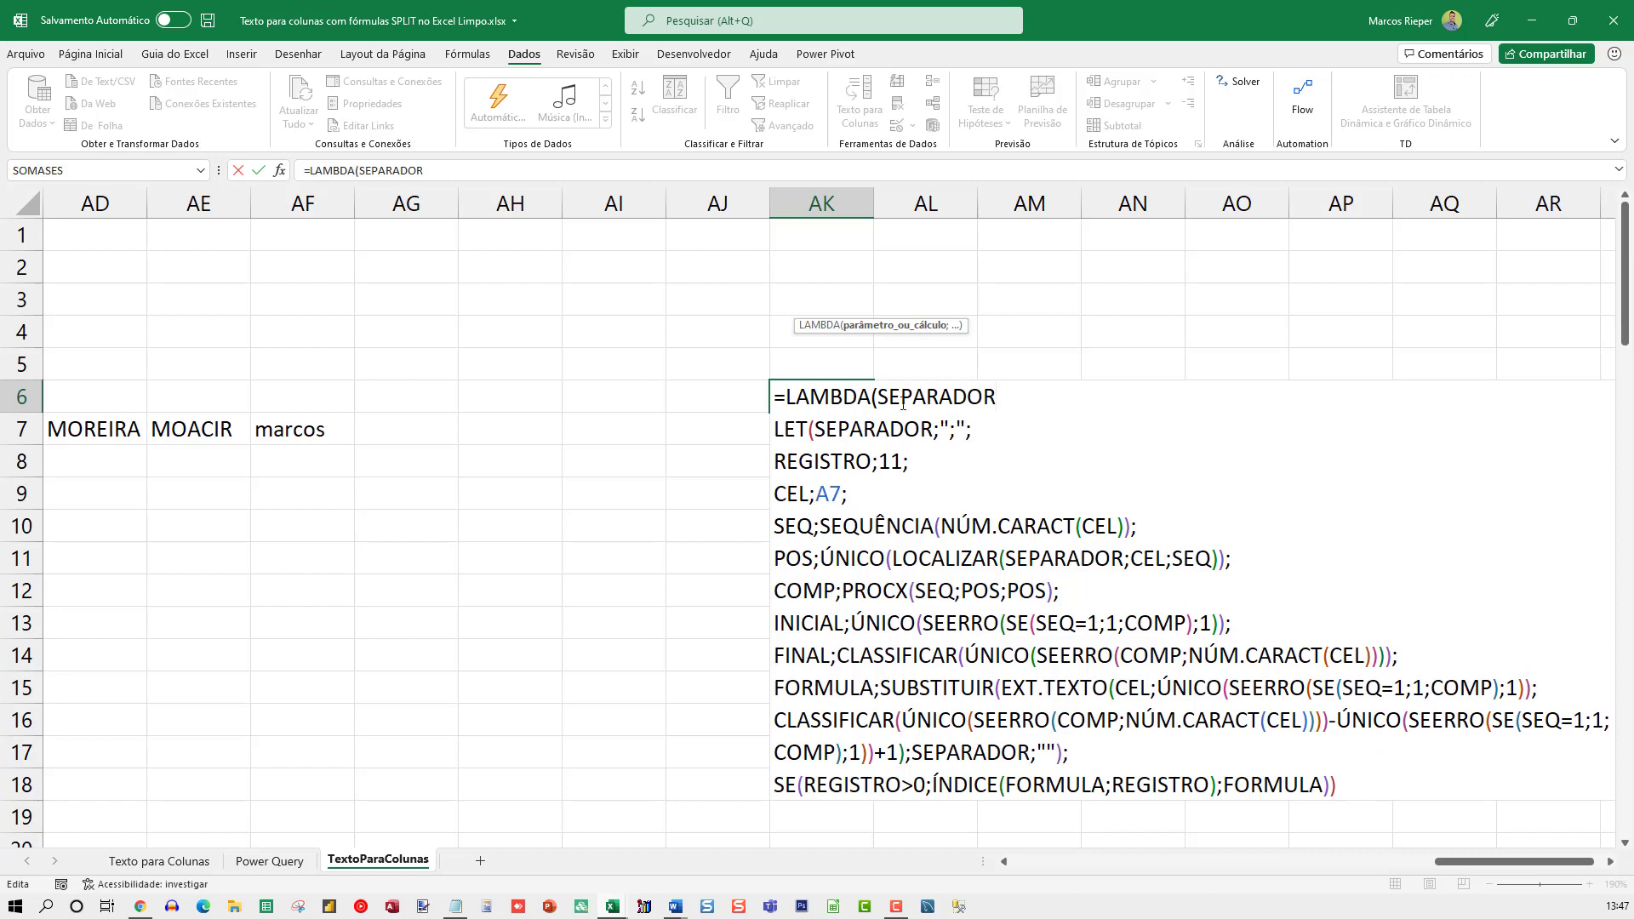
pyautogui.write(';')
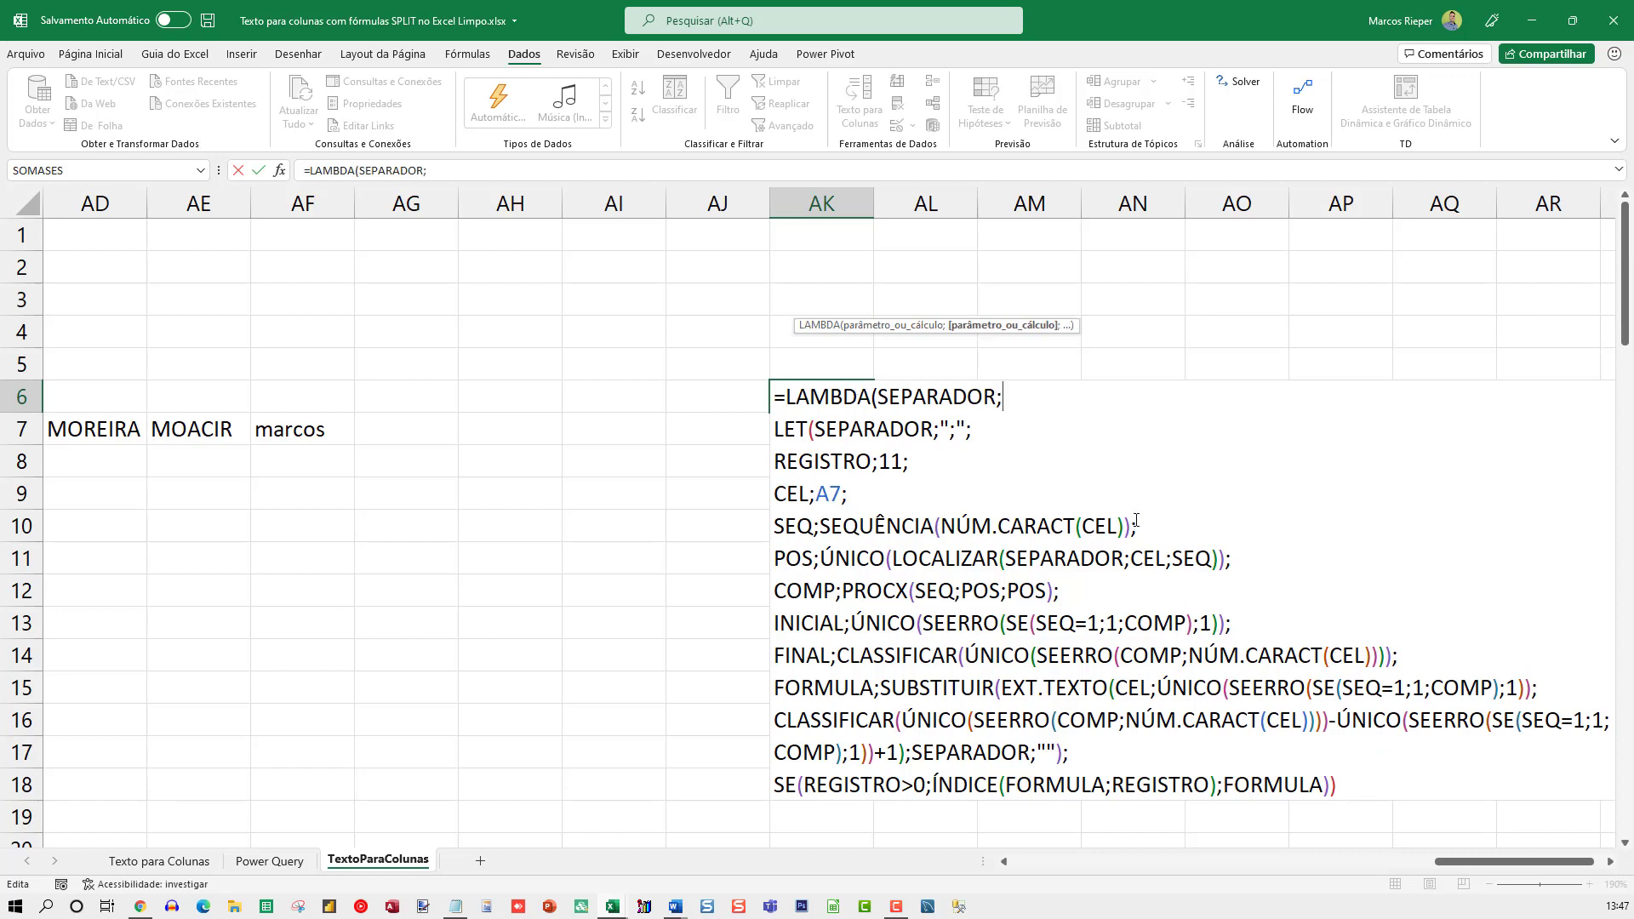
pyautogui.write('REGISTRO')
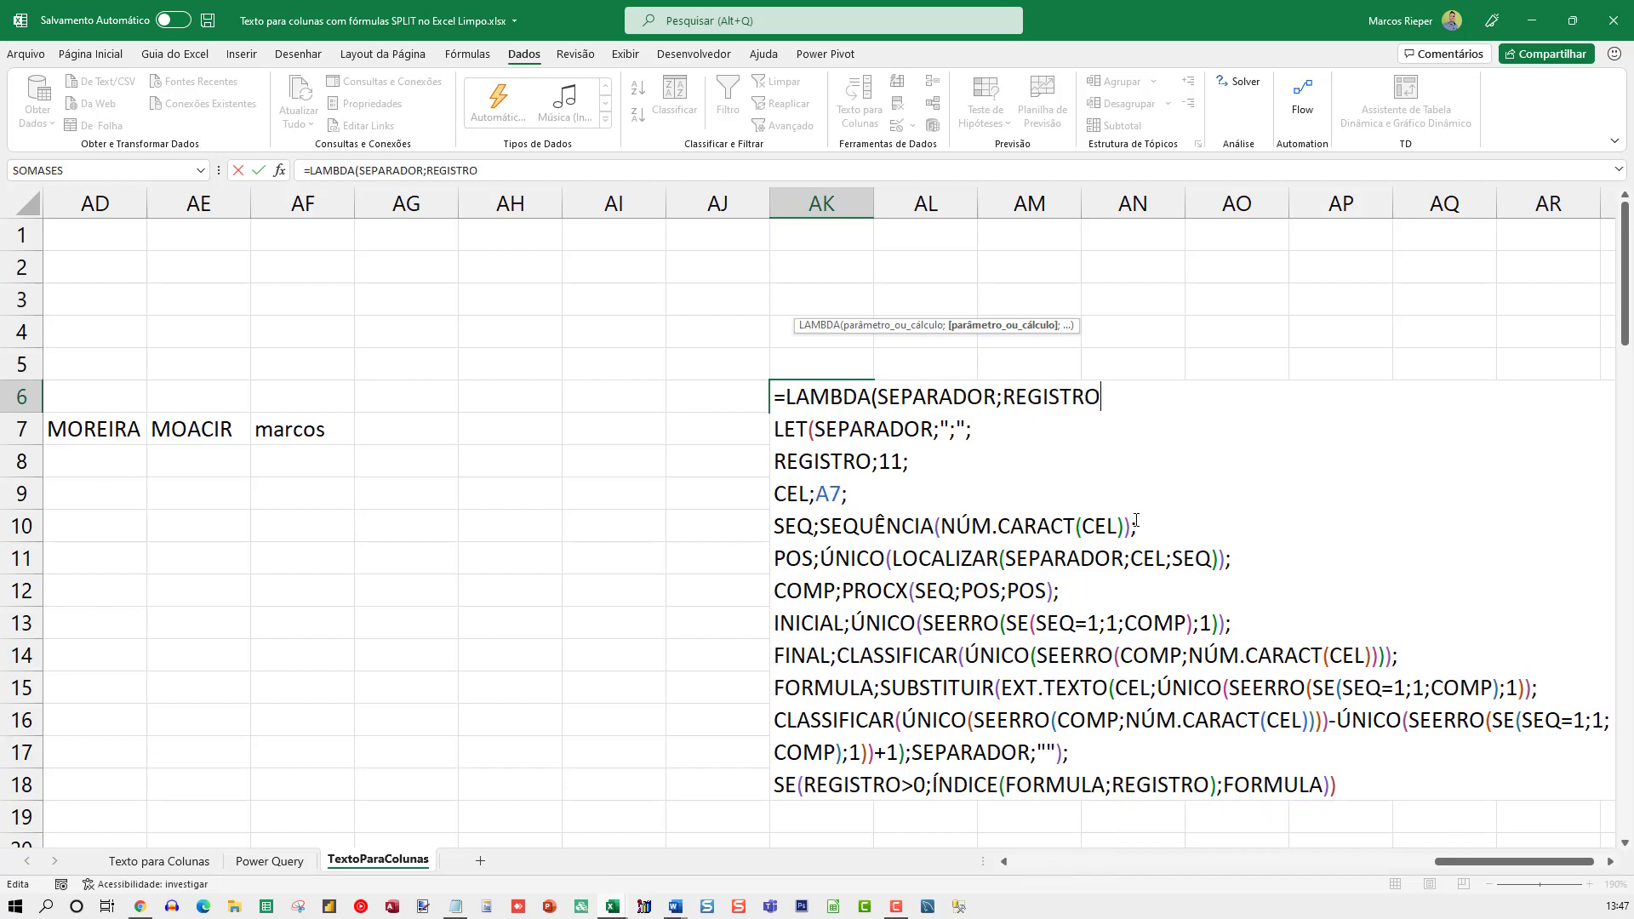
pyautogui.write(';CEL')
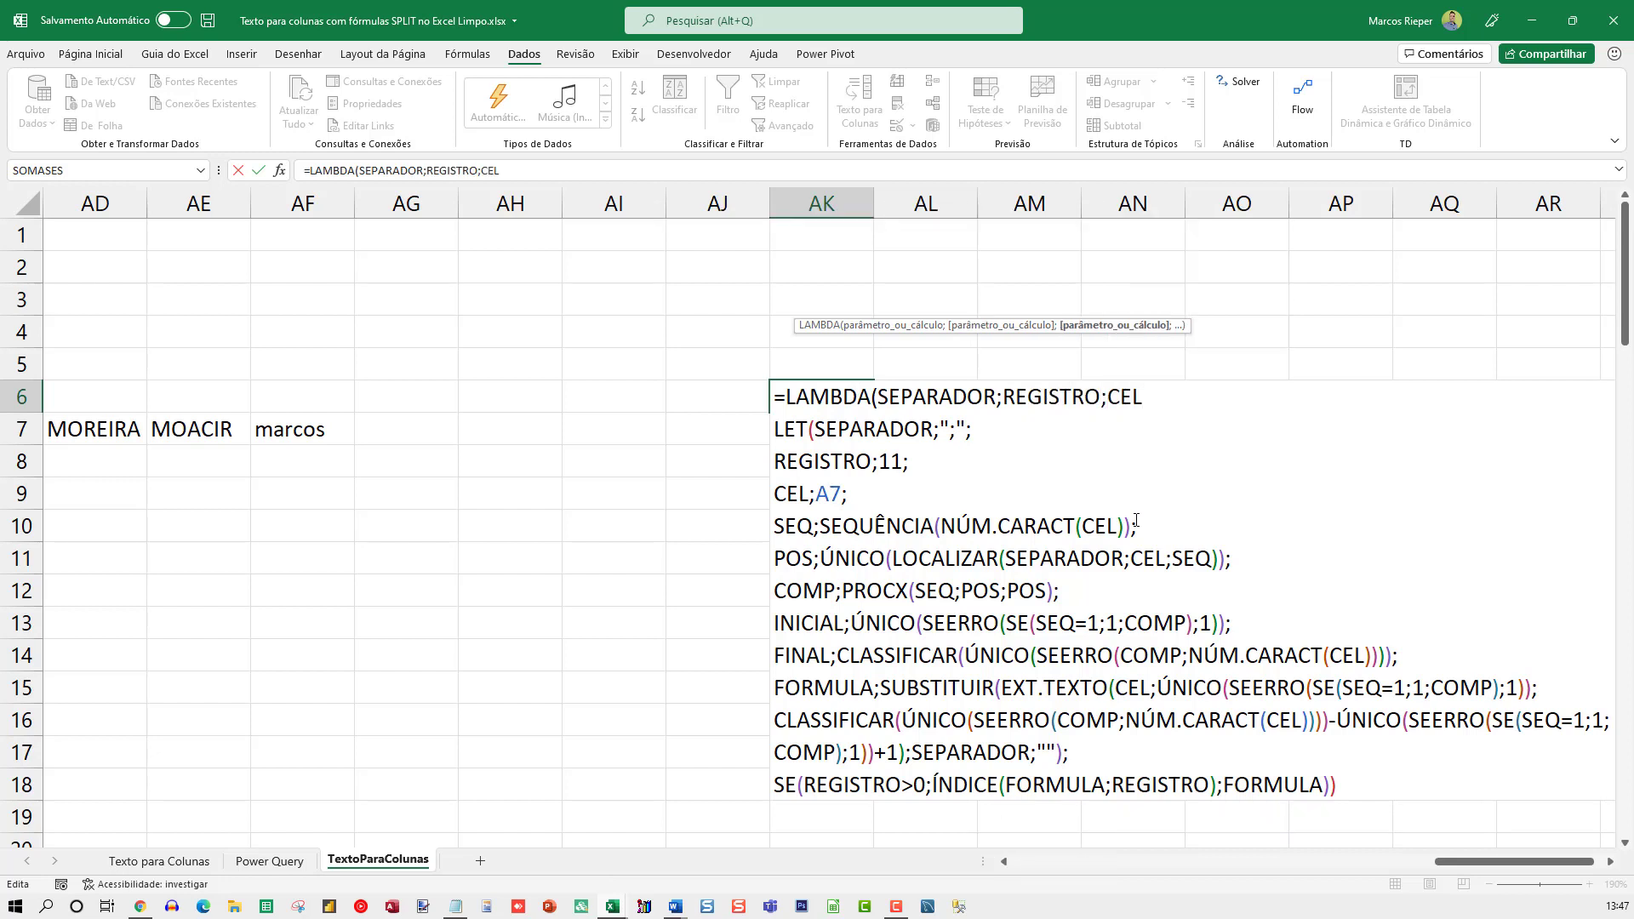
pyautogui.write(';')
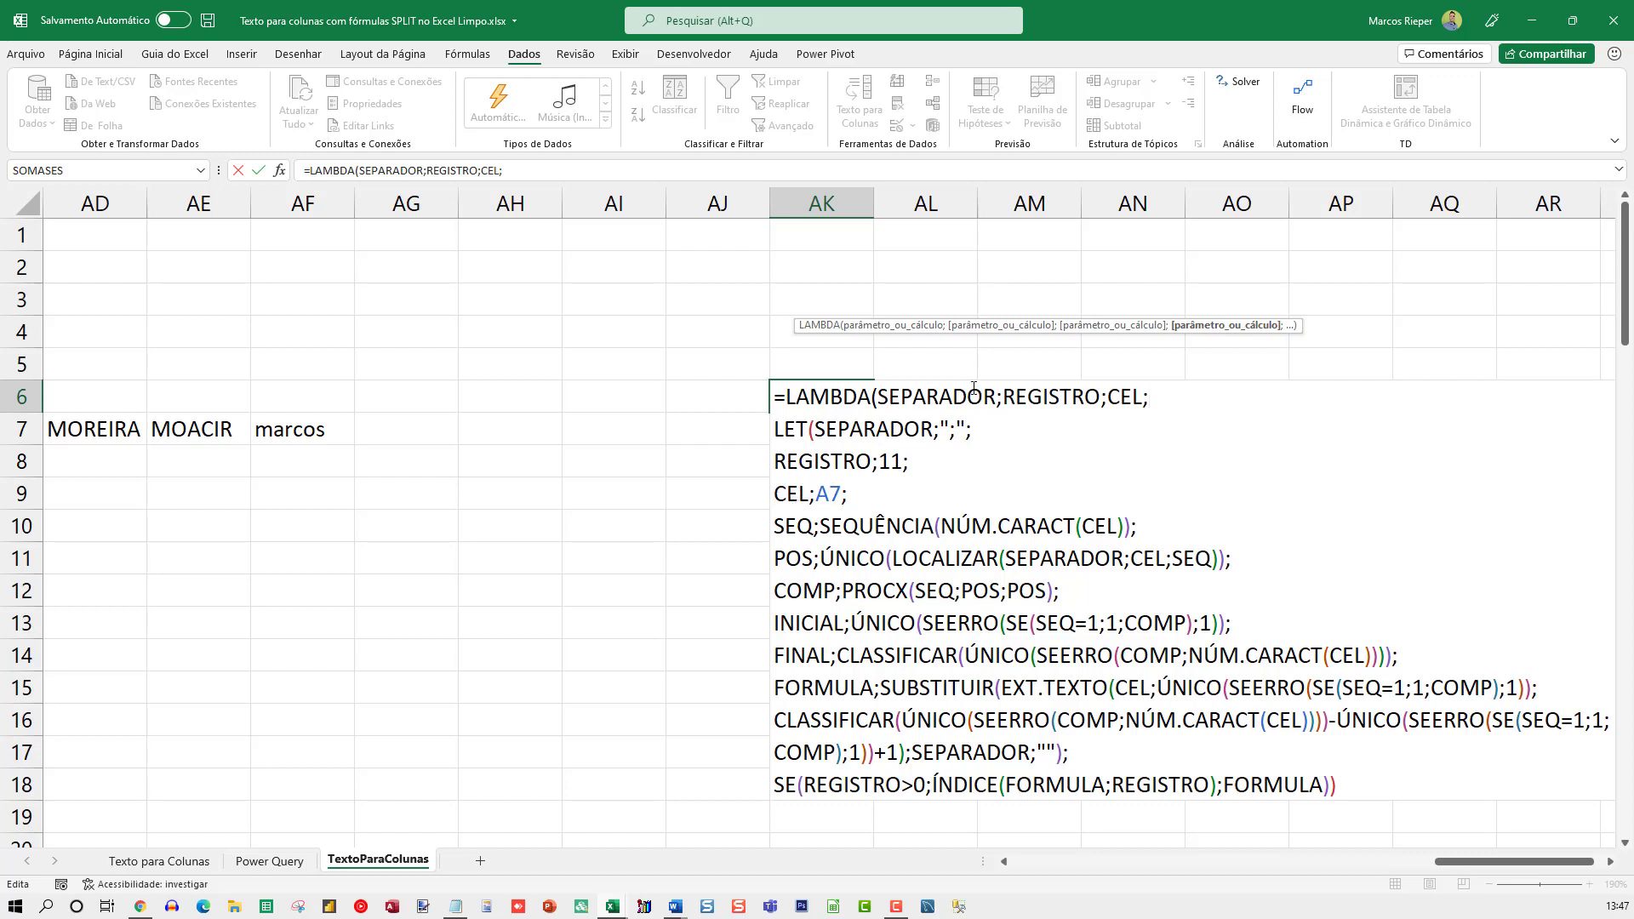
# Start the argument list after the formula in AK6 with the separator value ";" copied from the LET
pyautogui.click(1364, 789)
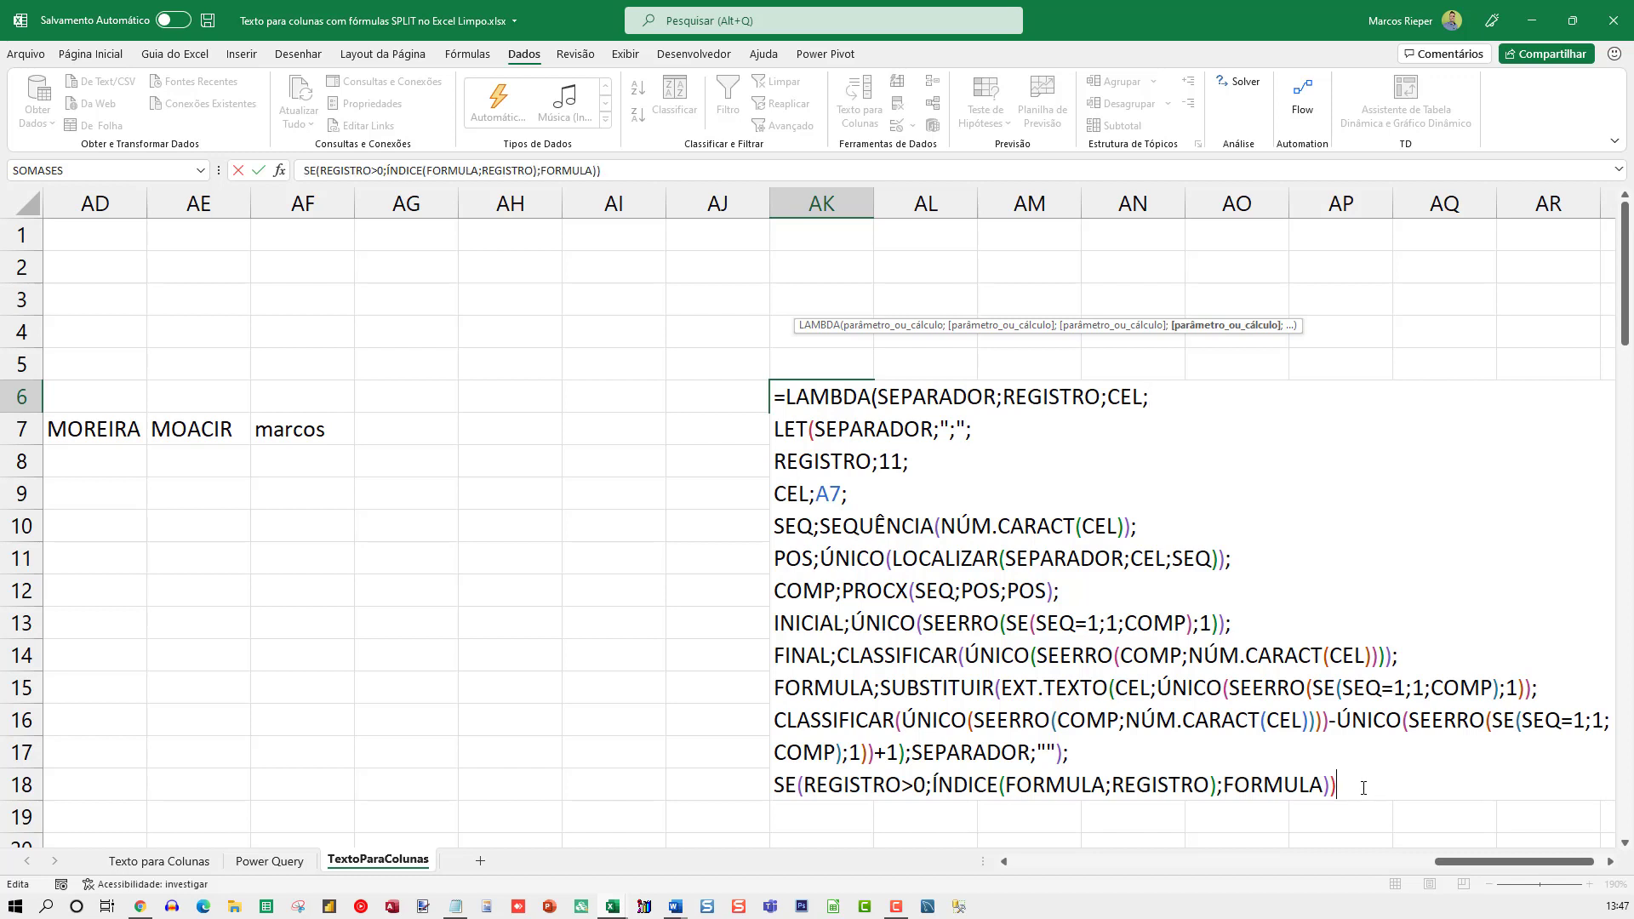
pyautogui.write('(')
pyautogui.moveTo(970, 429); pyautogui.dragTo(939, 429)
pyautogui.hotkey('ctrl', 'c')
pyautogui.click(1353, 780)
pyautogui.hotkey('ctrl', 'v')
pyautogui.write(';')
# Add 11 and A7 as the record and cell arguments at the end of the AK6 formula
pyautogui.moveTo(902, 461); pyautogui.dragTo(878, 462)
pyautogui.hotkey('ctrl', 'c')
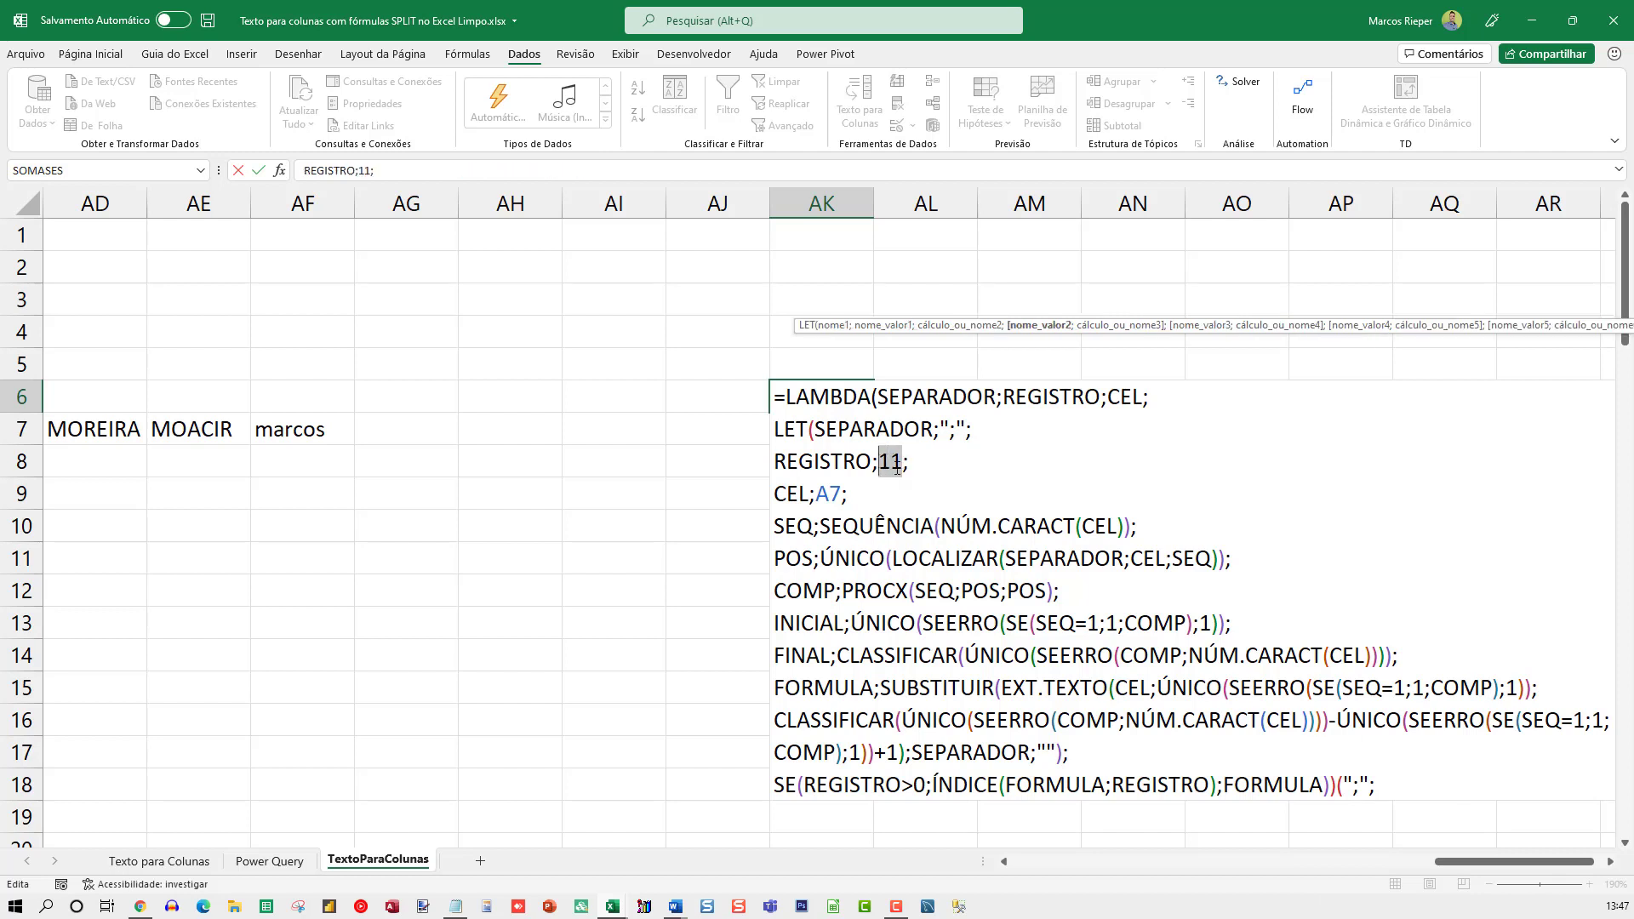
pyautogui.click(1394, 785)
pyautogui.hotkey('ctrl', 'v')
pyautogui.write(';')
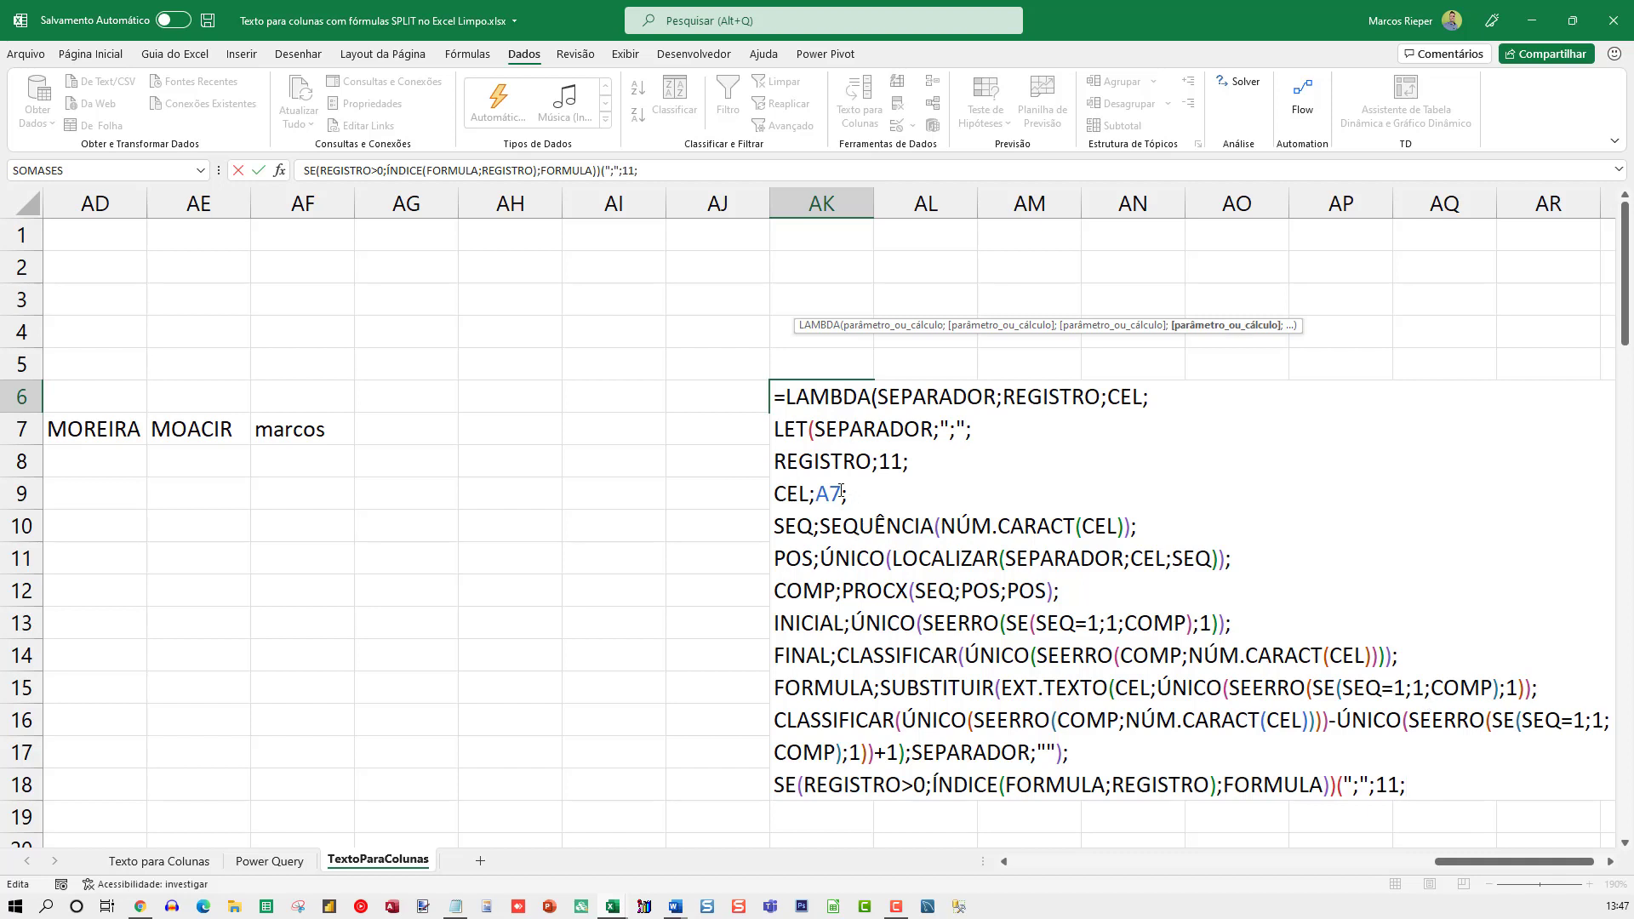
pyautogui.moveTo(839, 492); pyautogui.dragTo(815, 493)
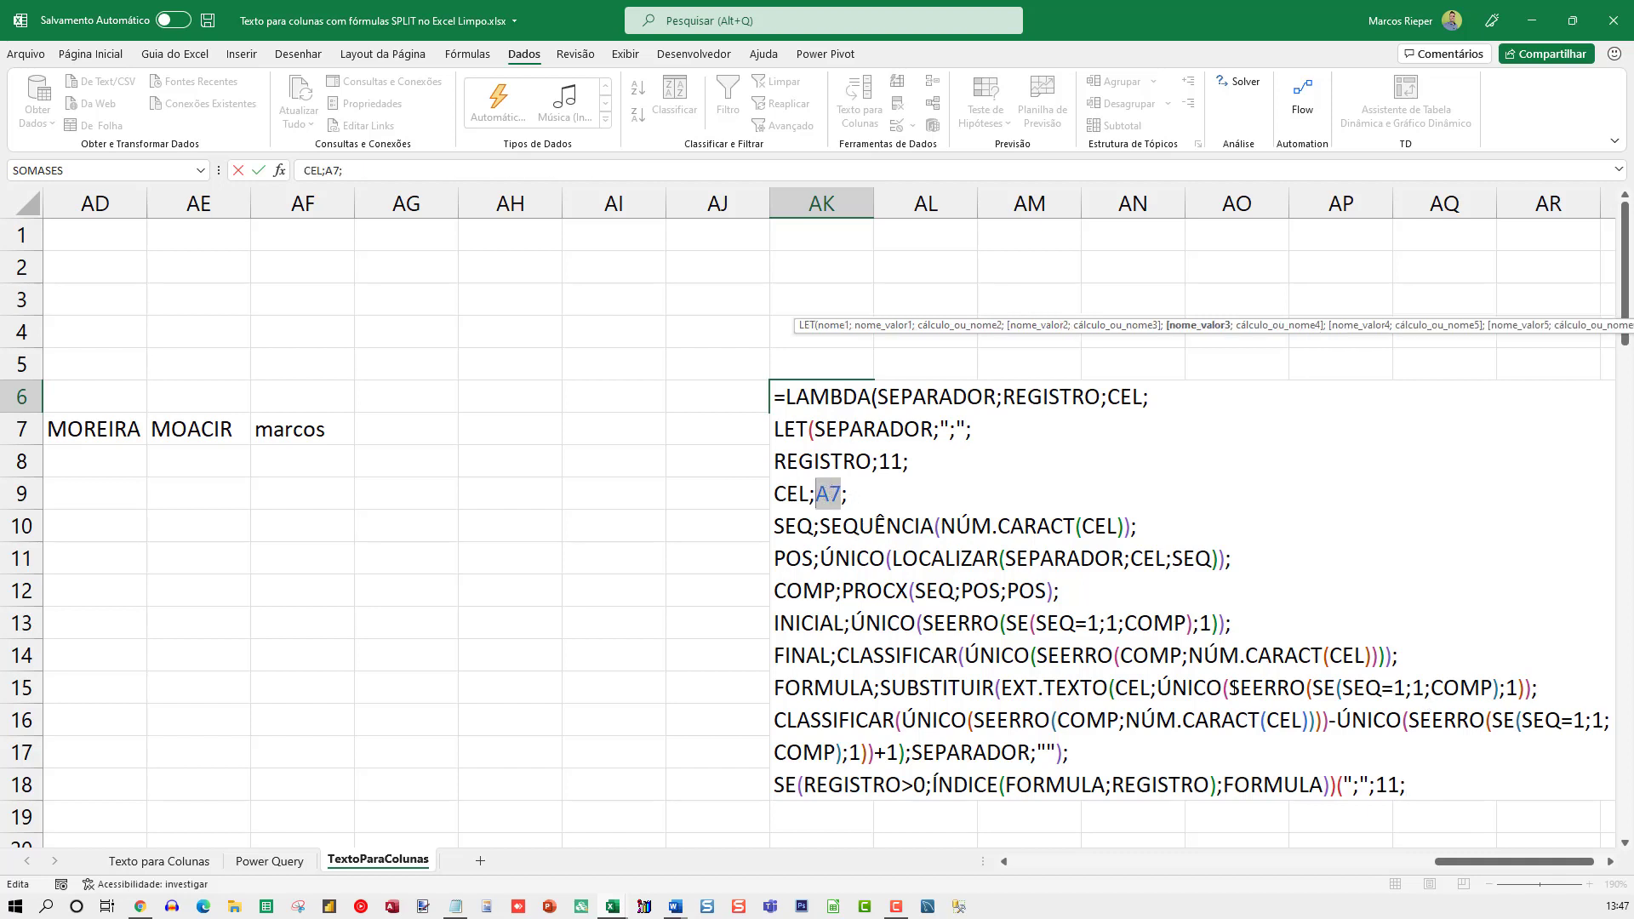
pyautogui.hotkey('ctrl', 'c')
pyautogui.click(1447, 784)
pyautogui.hotkey('ctrl', 'v')
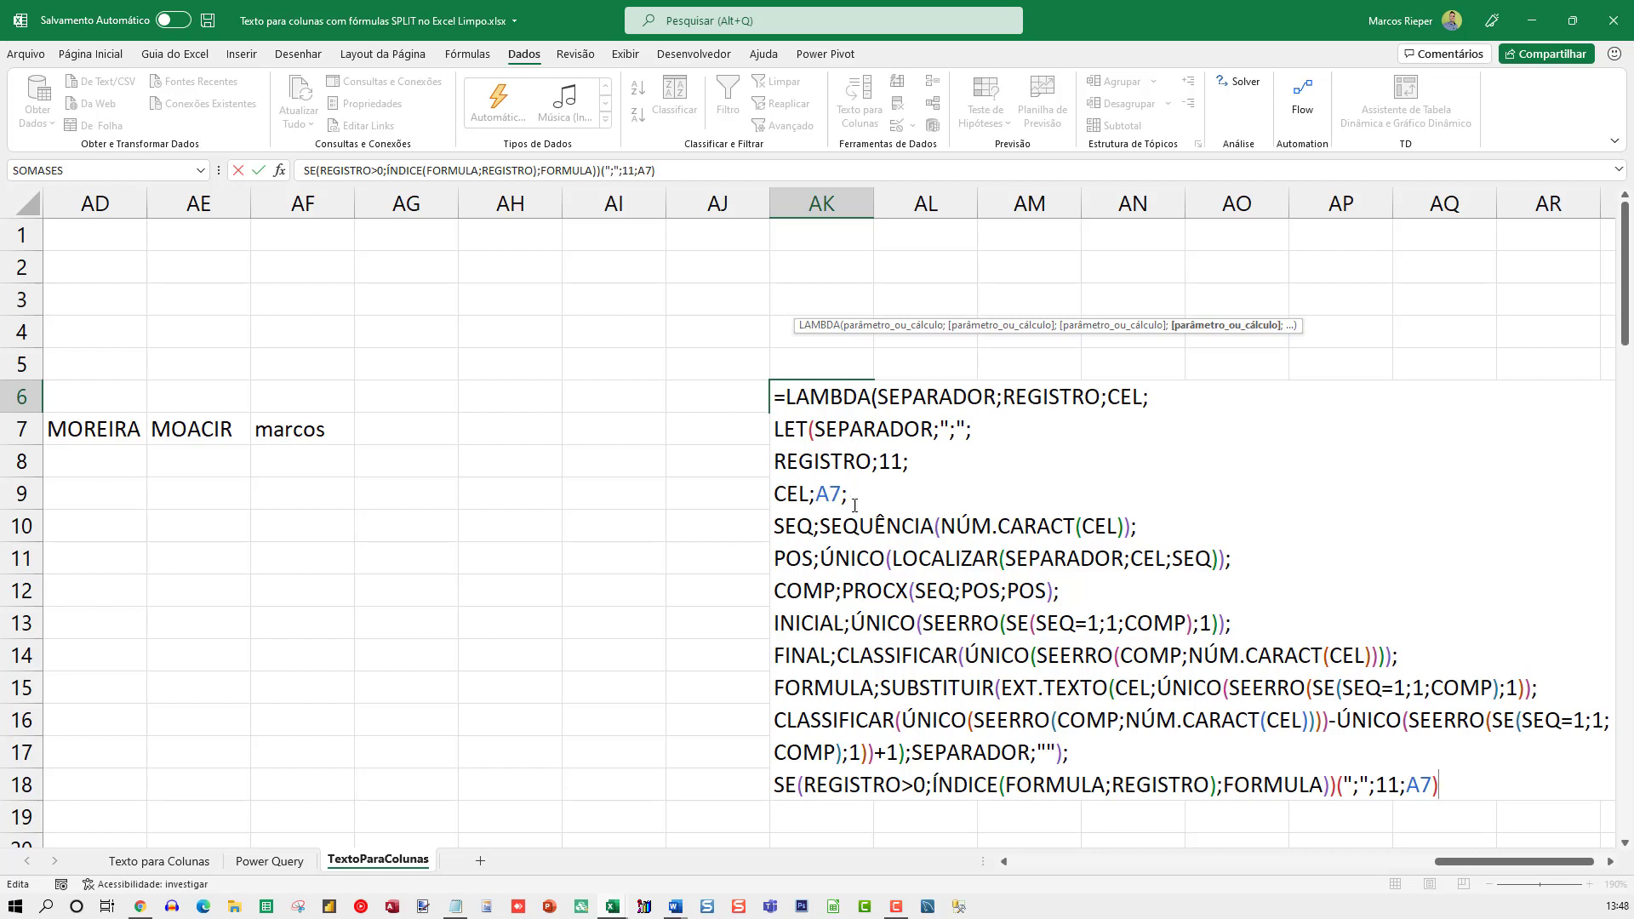
# Remove the SEPARADOR, REGISTRO and CEL definitions from the LET in AK6 and add the LAMBDA's closing parenthesis before its arguments
pyautogui.moveTo(847, 492); pyautogui.dragTo(815, 429)
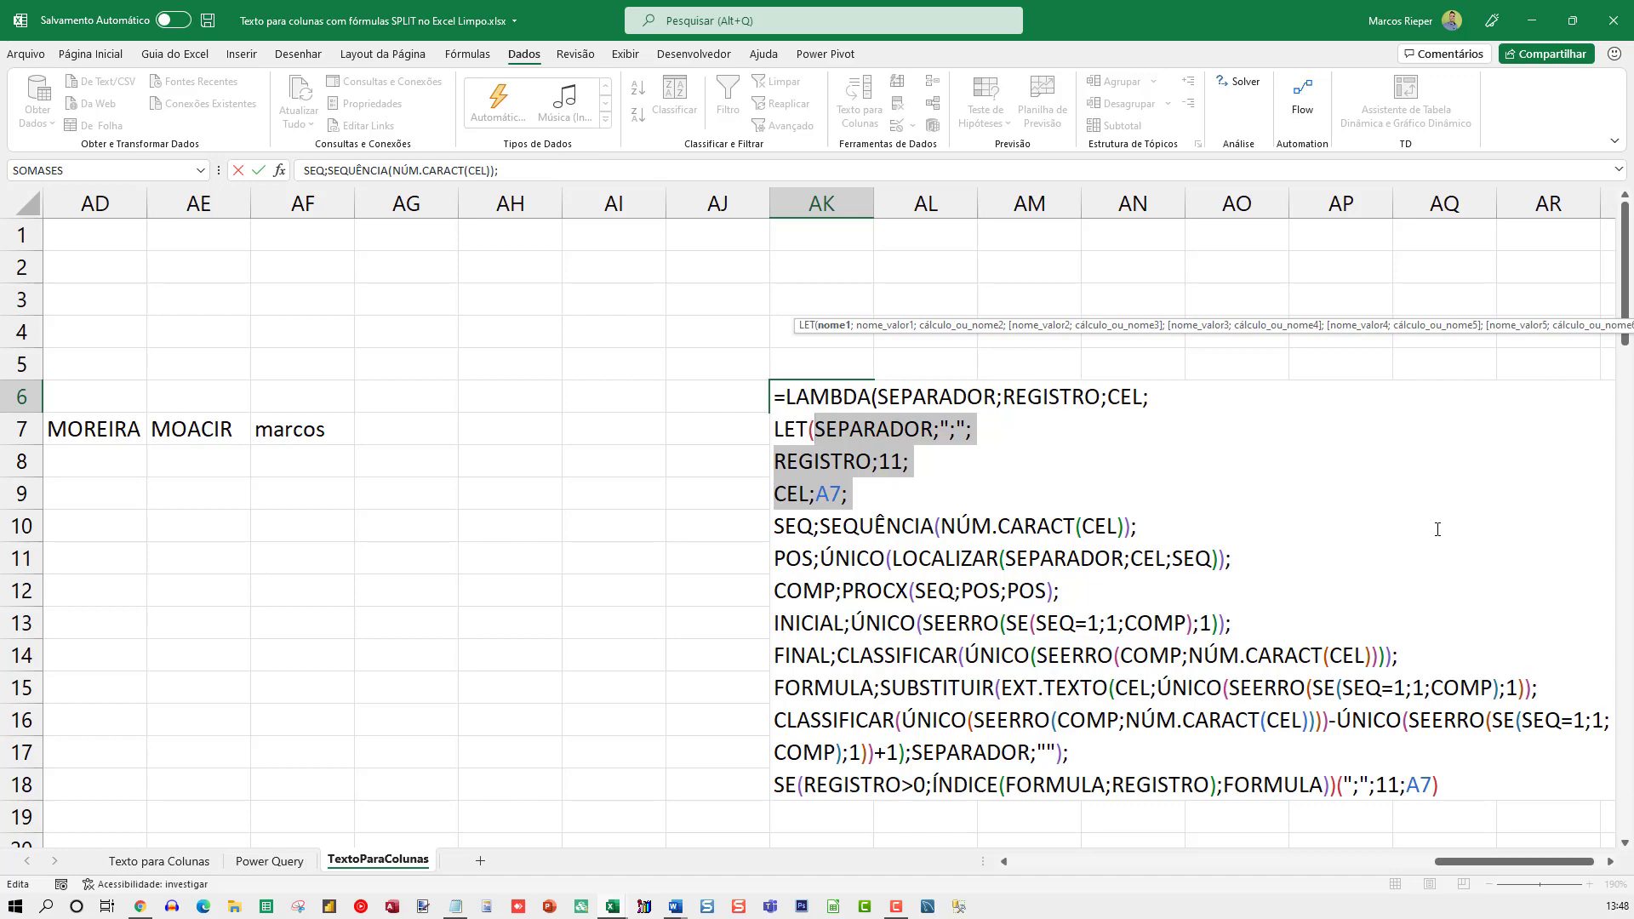
pyautogui.press('Delete')
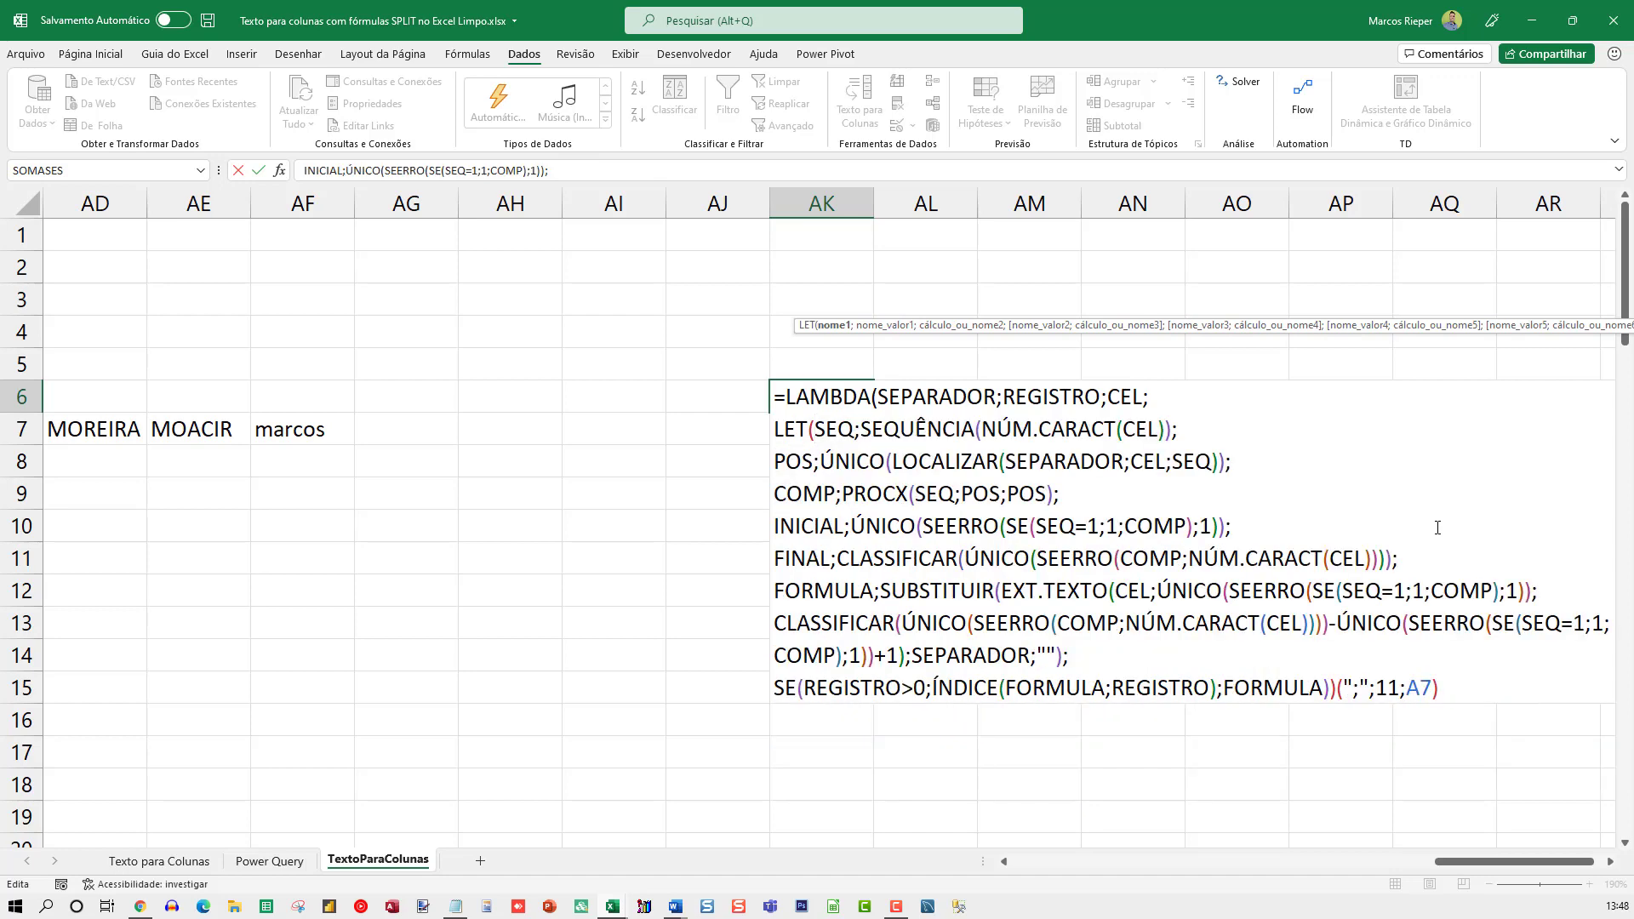
pyautogui.press('Return')
pyautogui.press('Return')
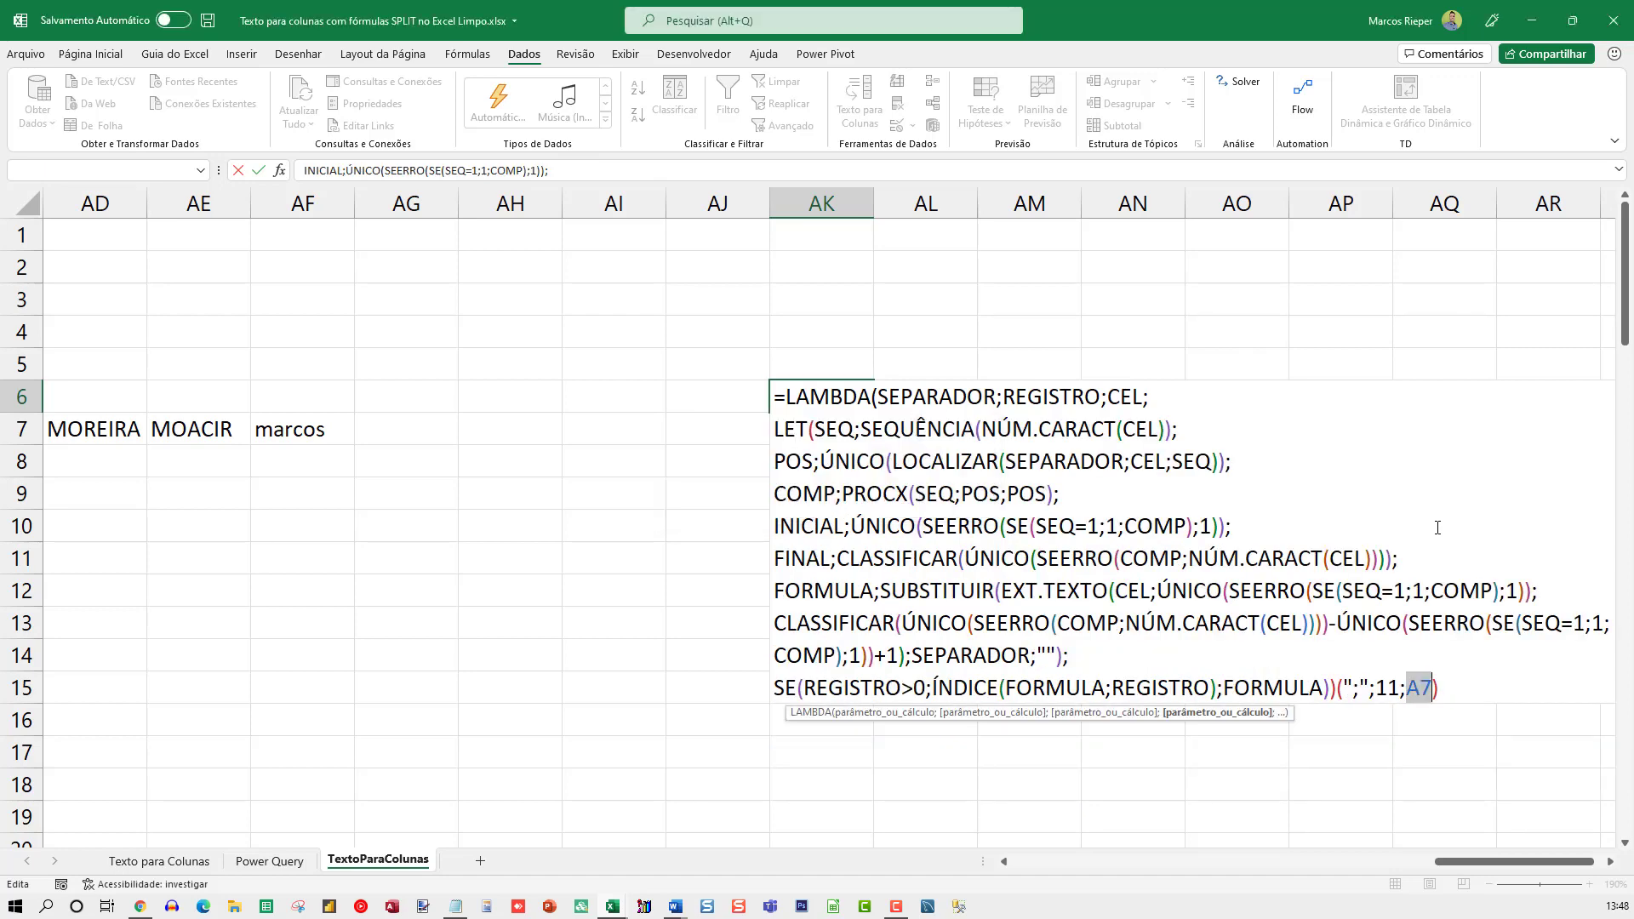
pyautogui.press('End')
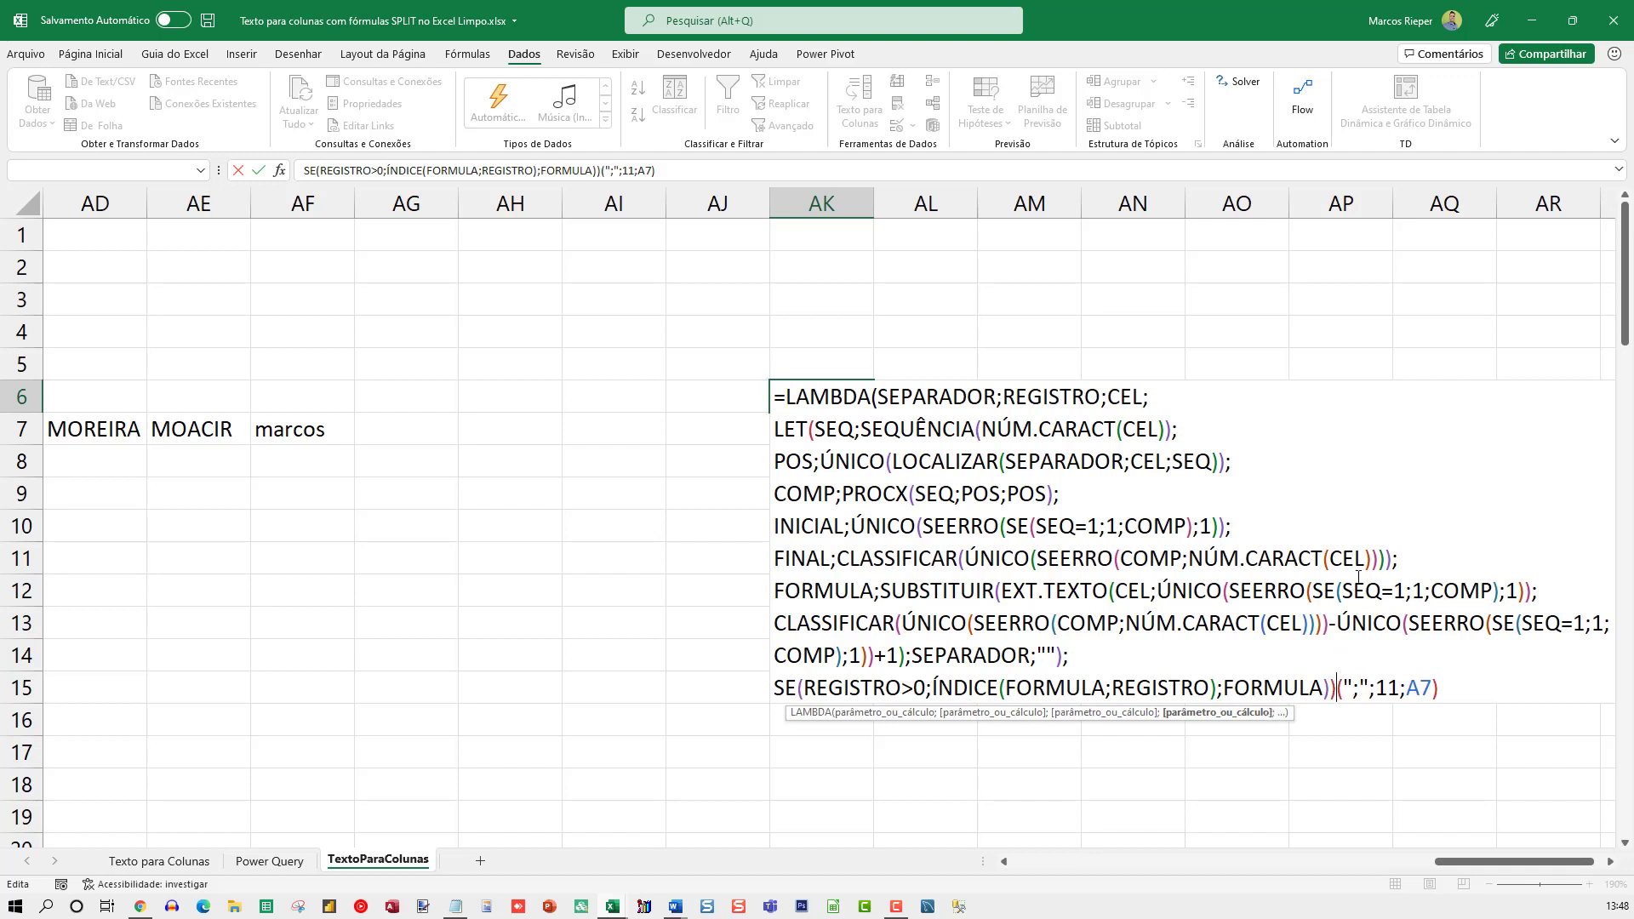
pyautogui.write(')')
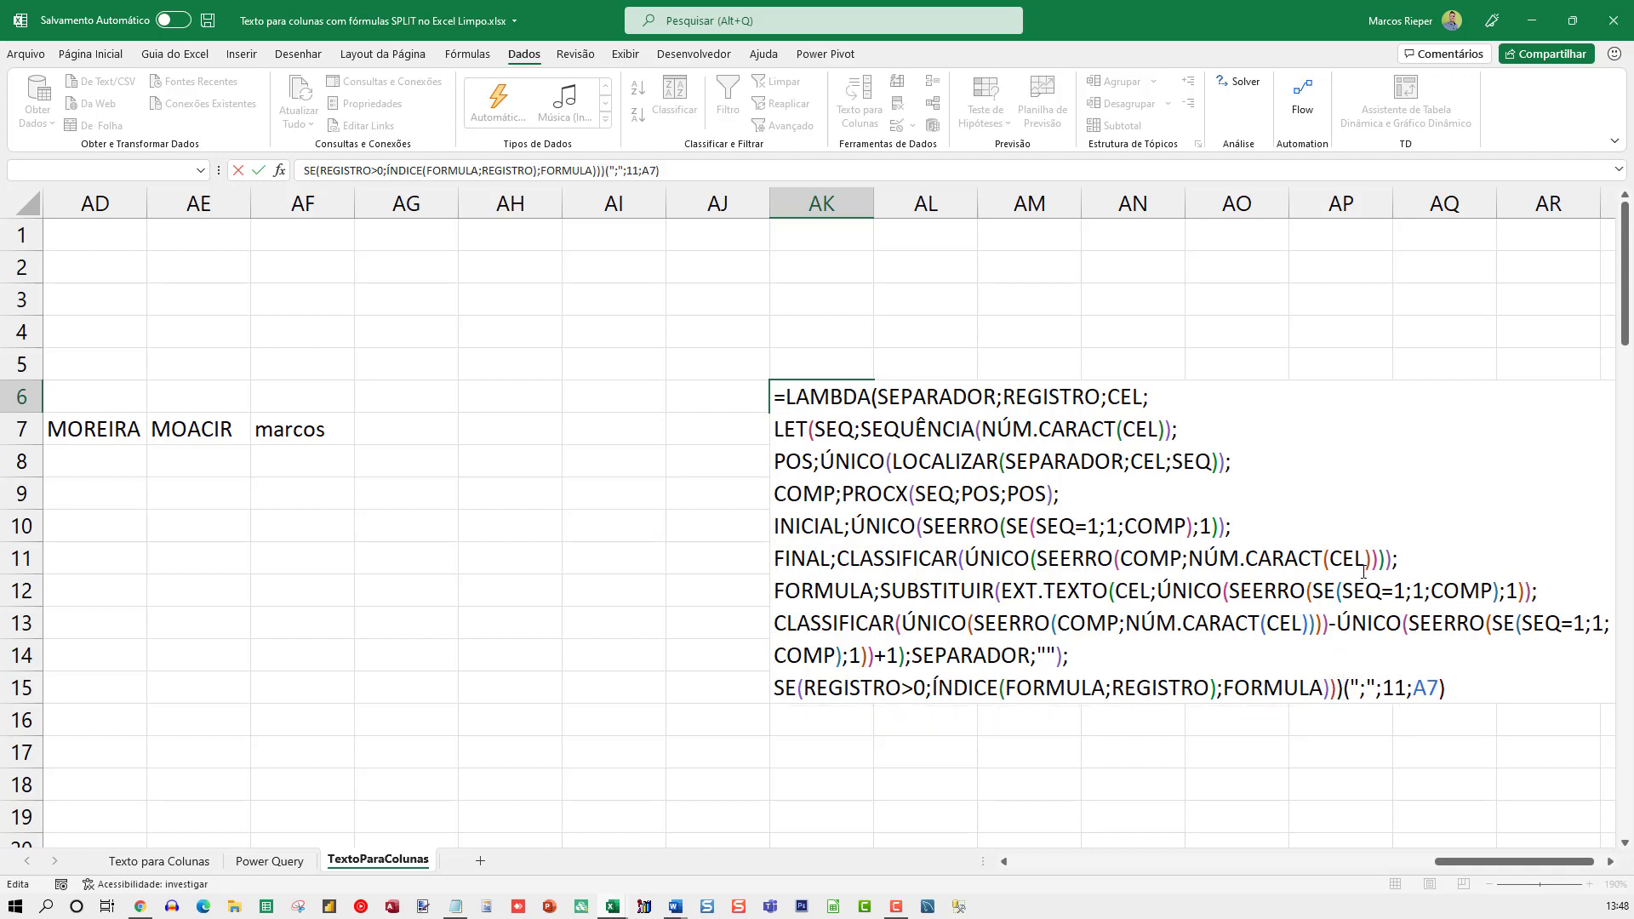
pyautogui.press('Return')
# Set the record argument of the LAMBDA in AK6 to 10
pyautogui.press('Up')
pyautogui.press('F2')
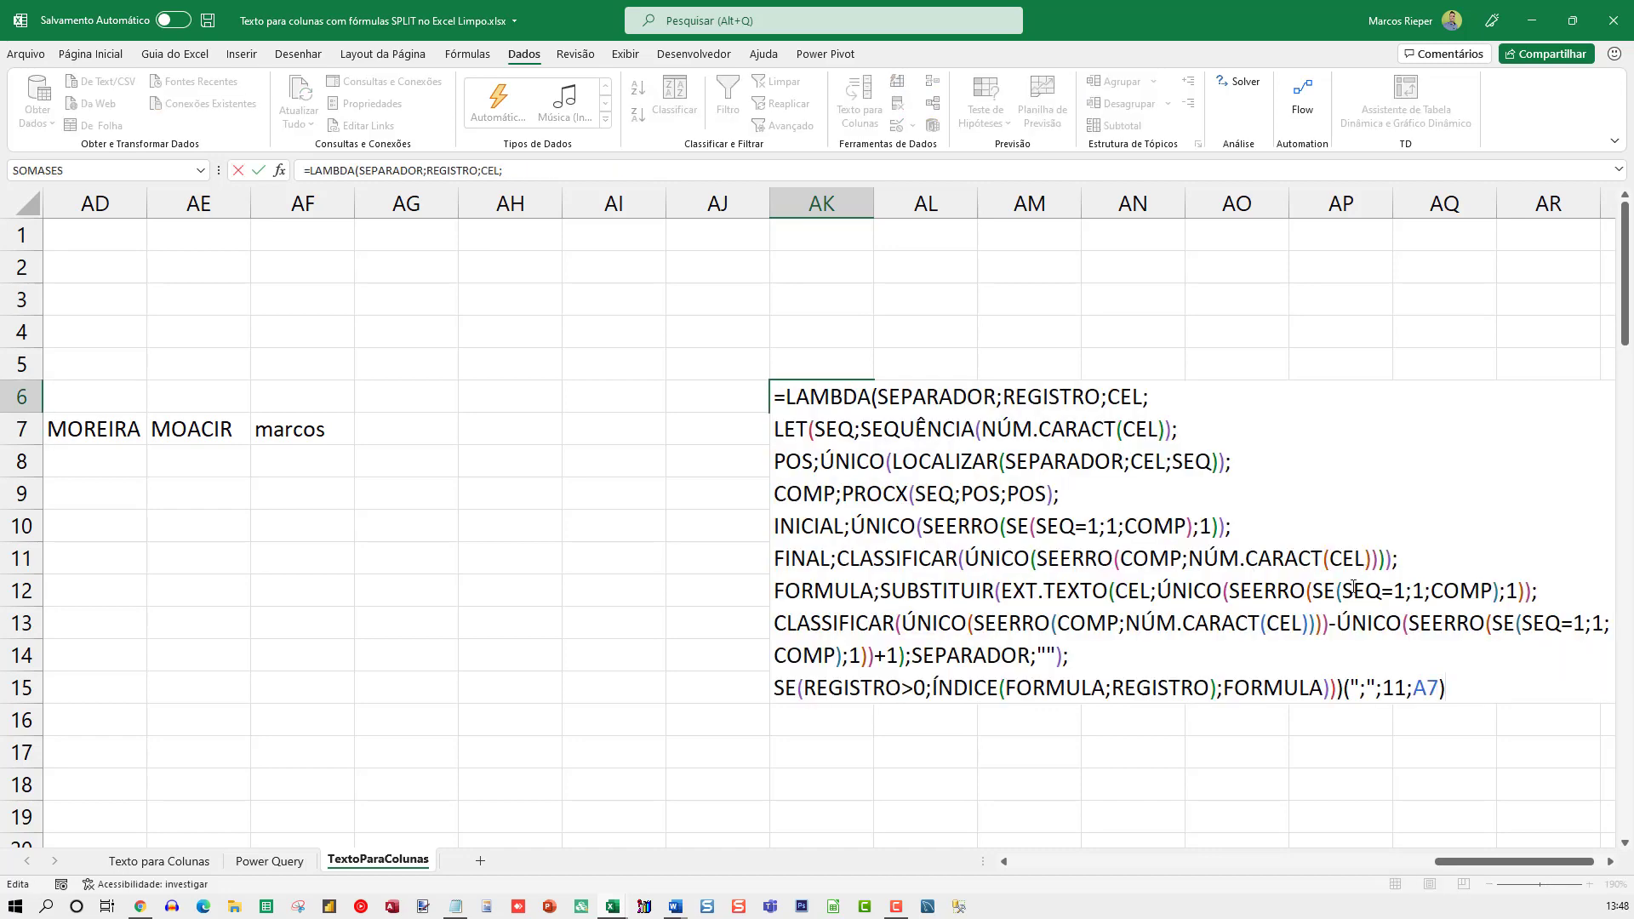
pyautogui.doubleClick(1395, 689)
pyautogui.write('10')
pyautogui.press('Return')
# Set the record argument of the LAMBDA in AK6 to 1
pyautogui.press('Up')
pyautogui.press('F2')
pyautogui.press('Left')
pyautogui.press('Left')
pyautogui.press('Left')
pyautogui.press('Left')
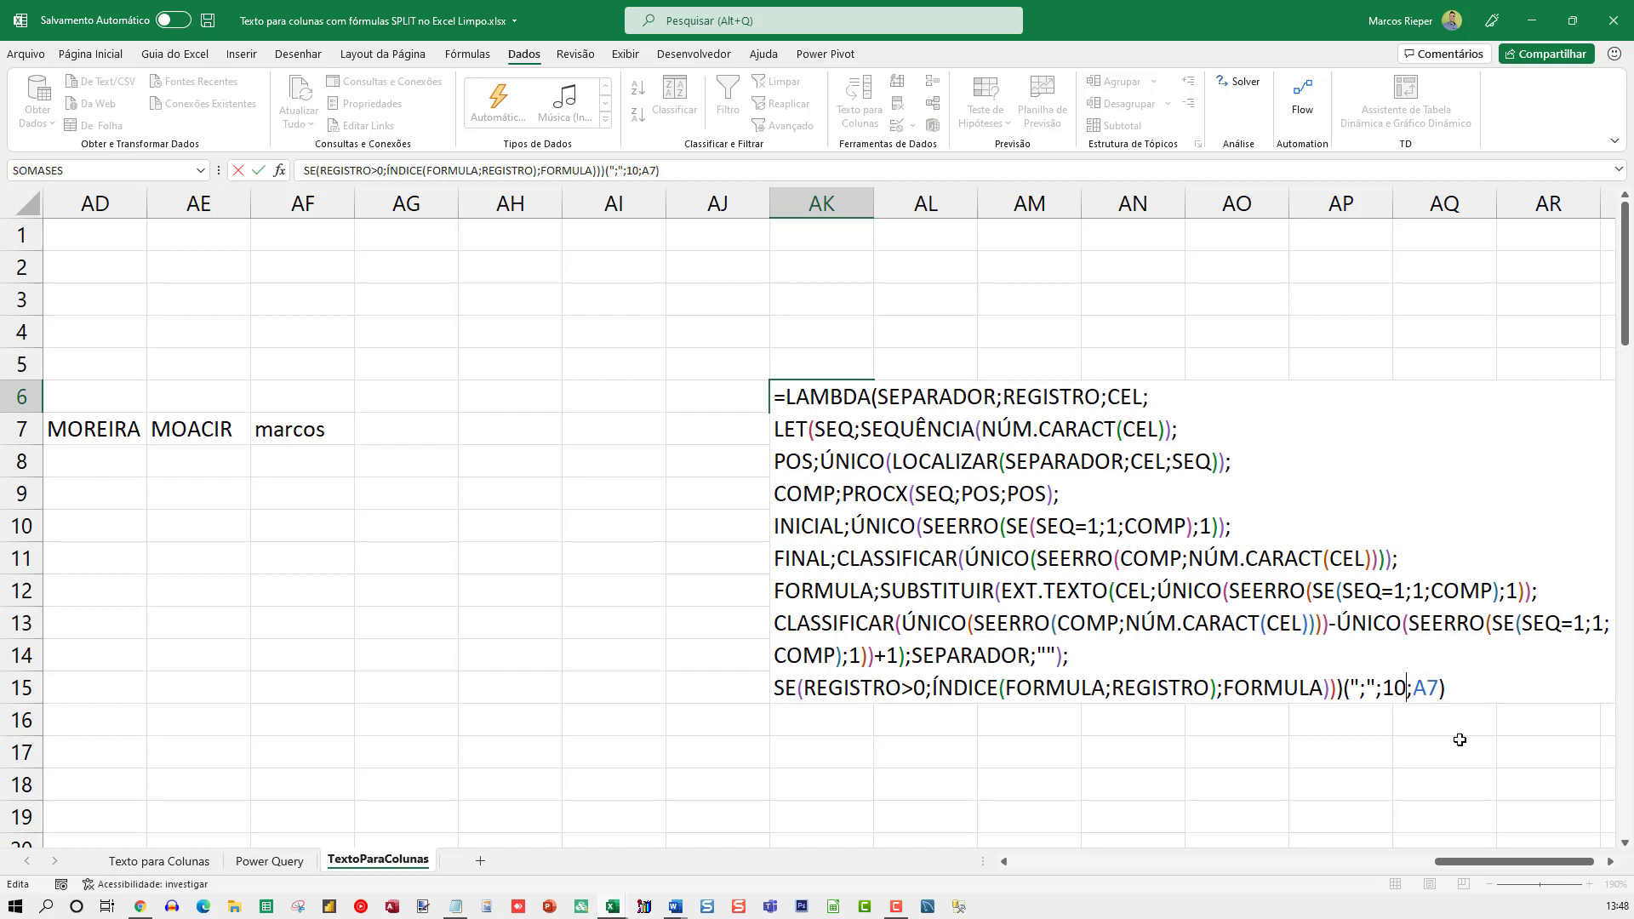
pyautogui.hotkey('shift', 'Right')
pyautogui.hotkey('shift', 'Right')
pyautogui.write('1')
pyautogui.press('Return')
pyautogui.press('Up')
pyautogui.press('F2')
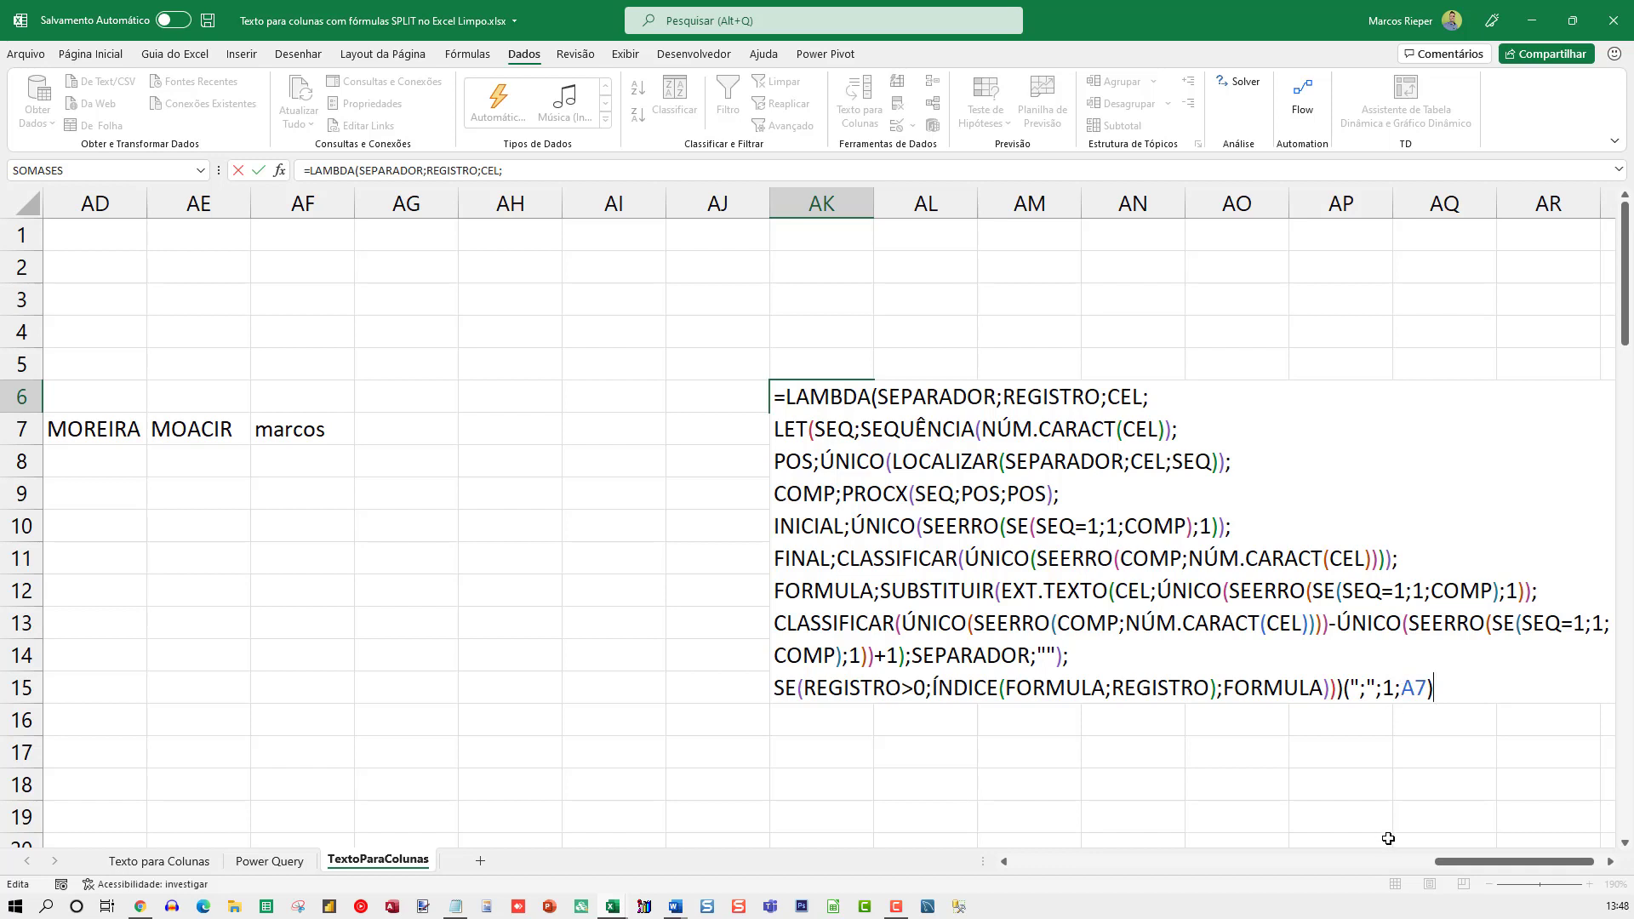
pyautogui.hotkey('ctrl', 'Return')
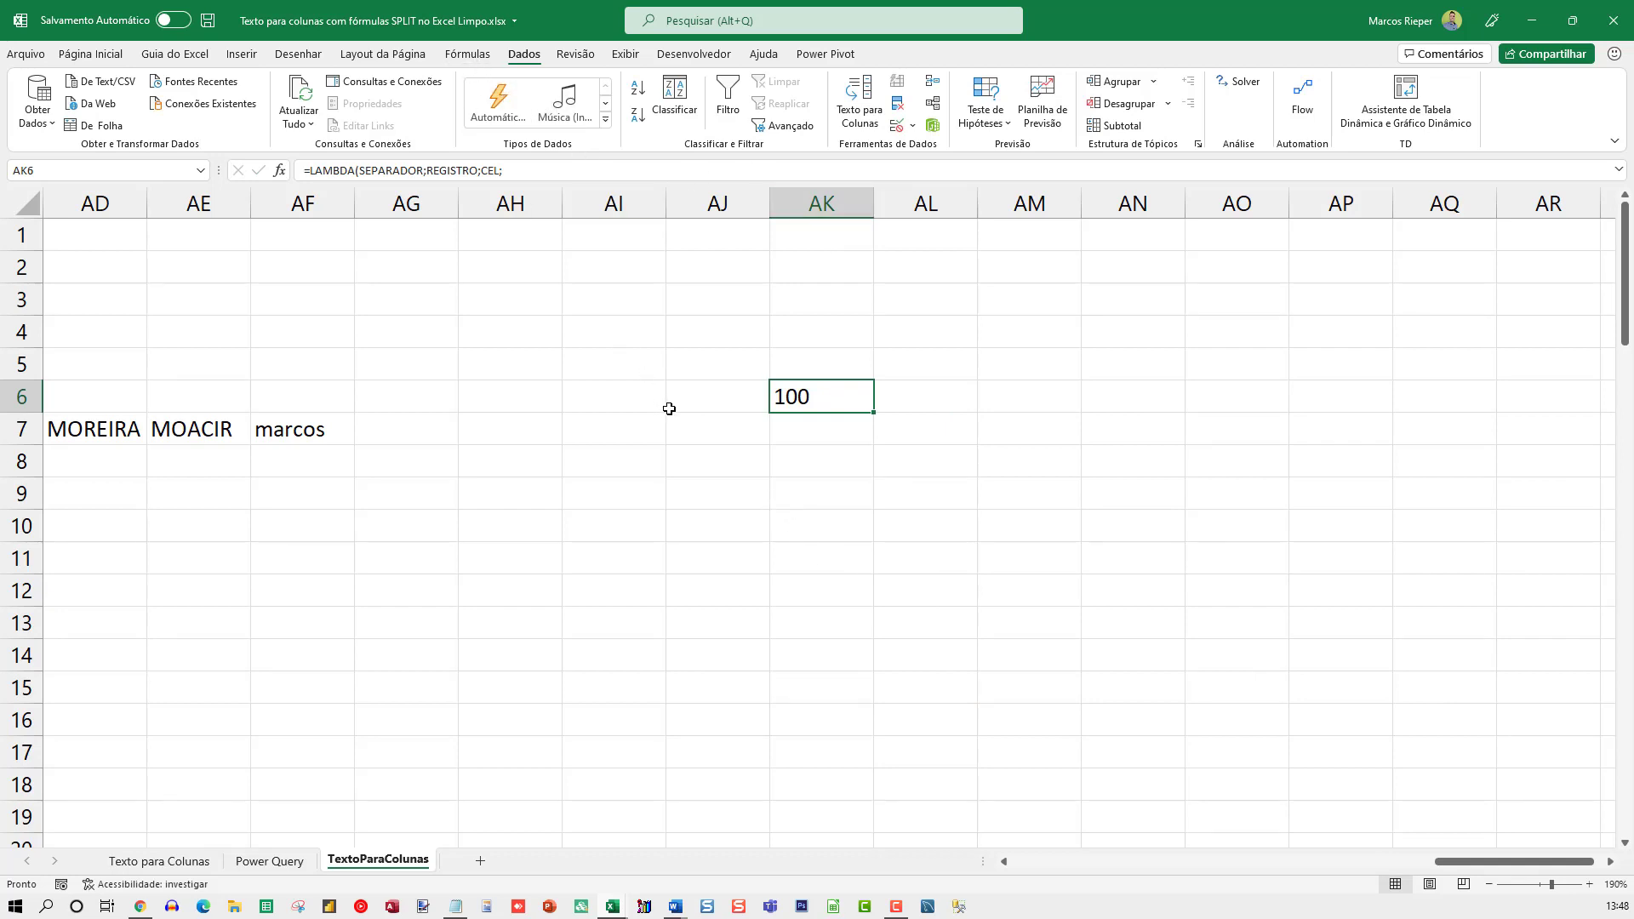
# Reveal the hidden contents of column O by applying the Geral number format
pyautogui.press('Home')
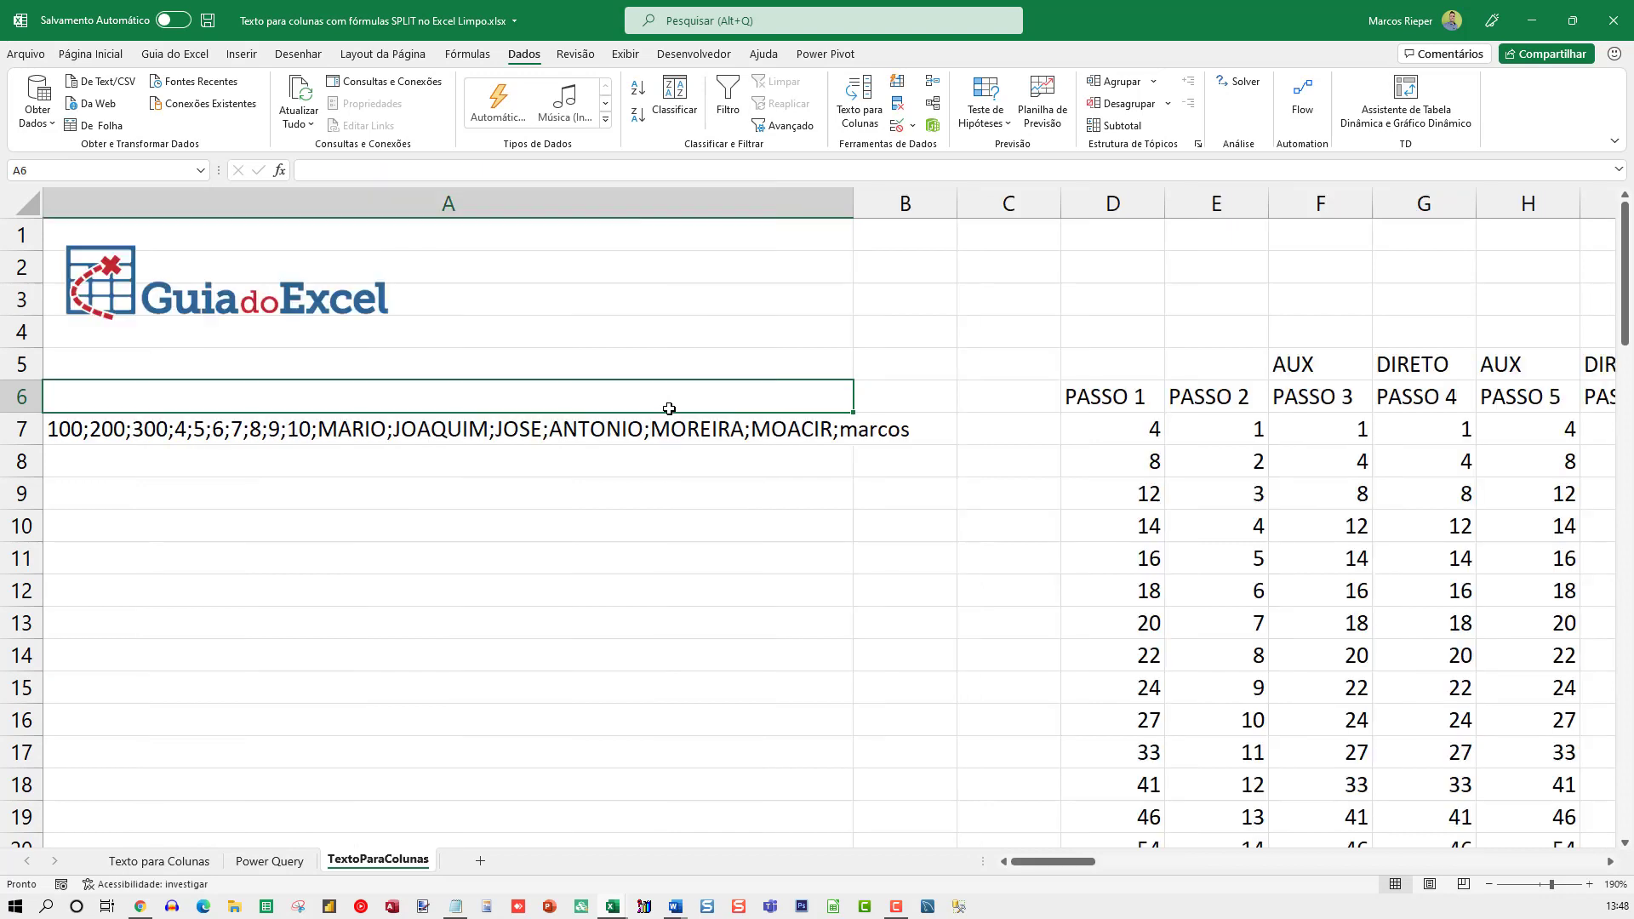
pyautogui.press('Right')
pyautogui.press('Right')
pyautogui.press('Right')
pyautogui.press('Right')
pyautogui.press('Right')
pyautogui.press('Right')
pyautogui.press('Right')
pyautogui.press('Right')
pyautogui.press('Right')
pyautogui.press('Right')
pyautogui.press('Right')
pyautogui.press('Right')
pyautogui.press('Right')
pyautogui.press('Right')
pyautogui.press('Right')
pyautogui.press('Right')
pyautogui.press('Right')
pyautogui.press('Right')
pyautogui.press('Right')
pyautogui.press('Left')
pyautogui.press('Left')
pyautogui.press('Left')
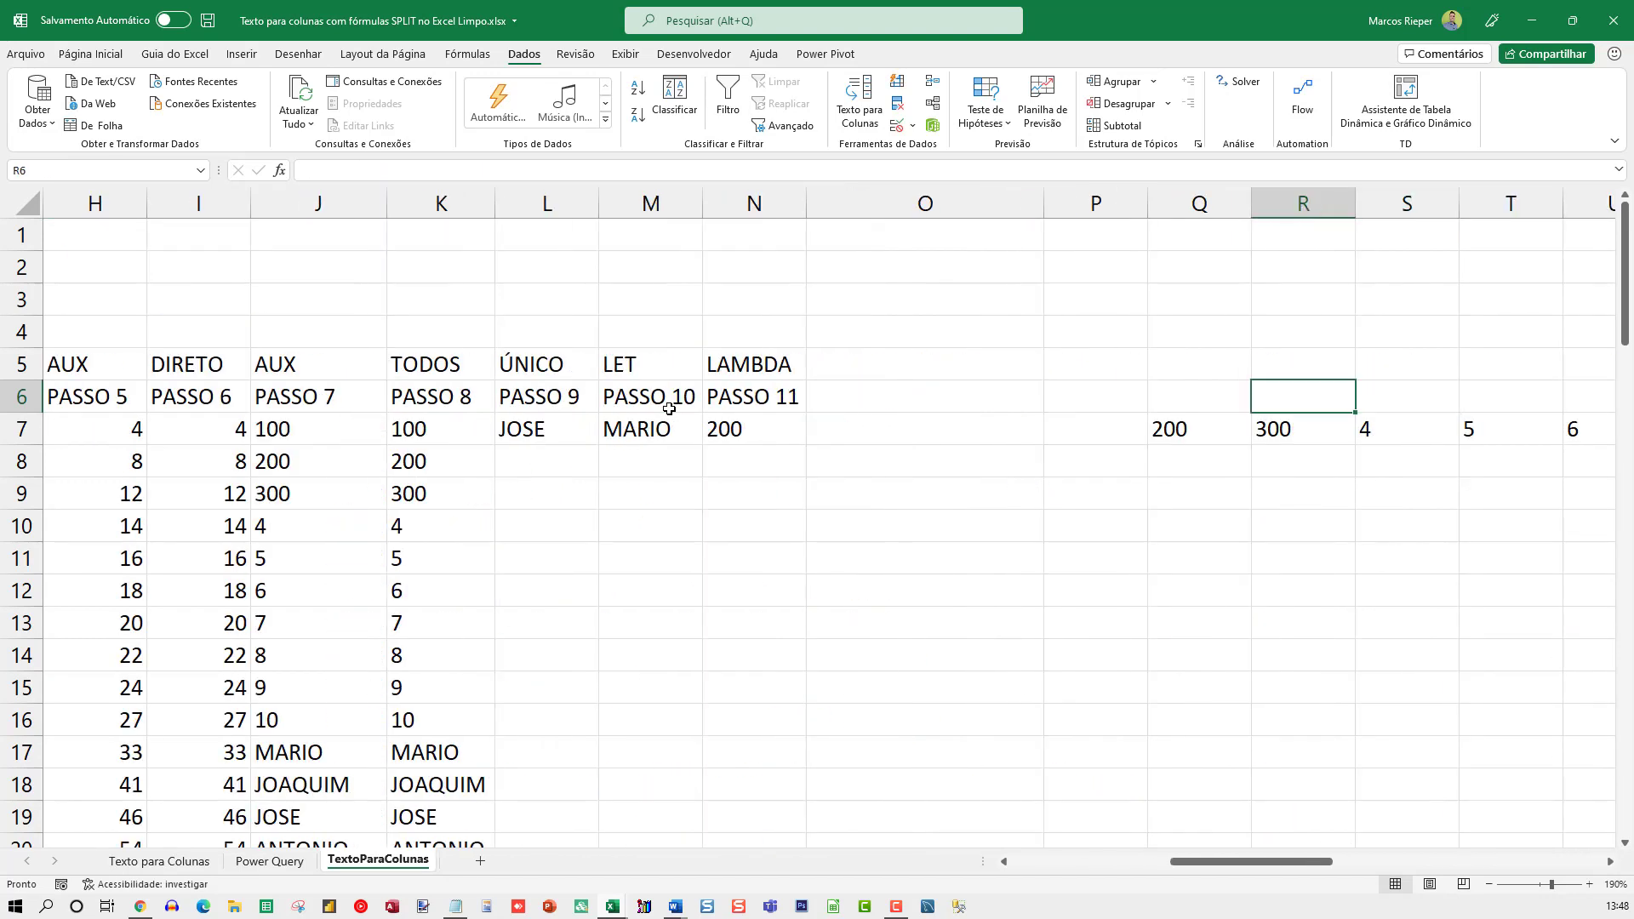
pyautogui.click(913, 214)
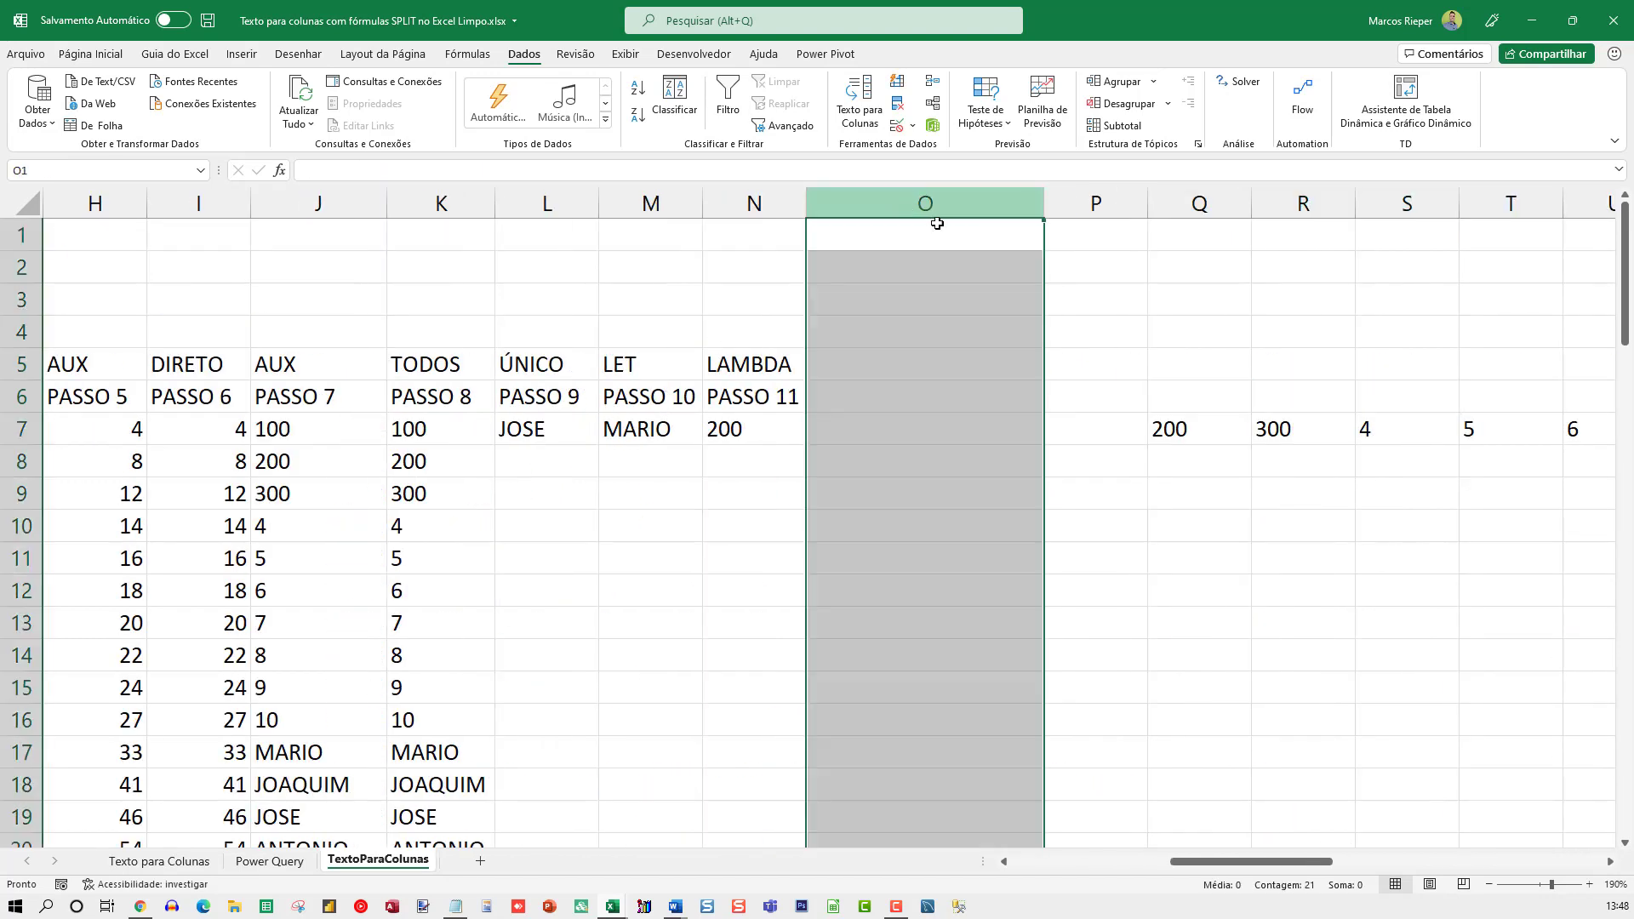
pyautogui.hotkey('ctrl', '1')
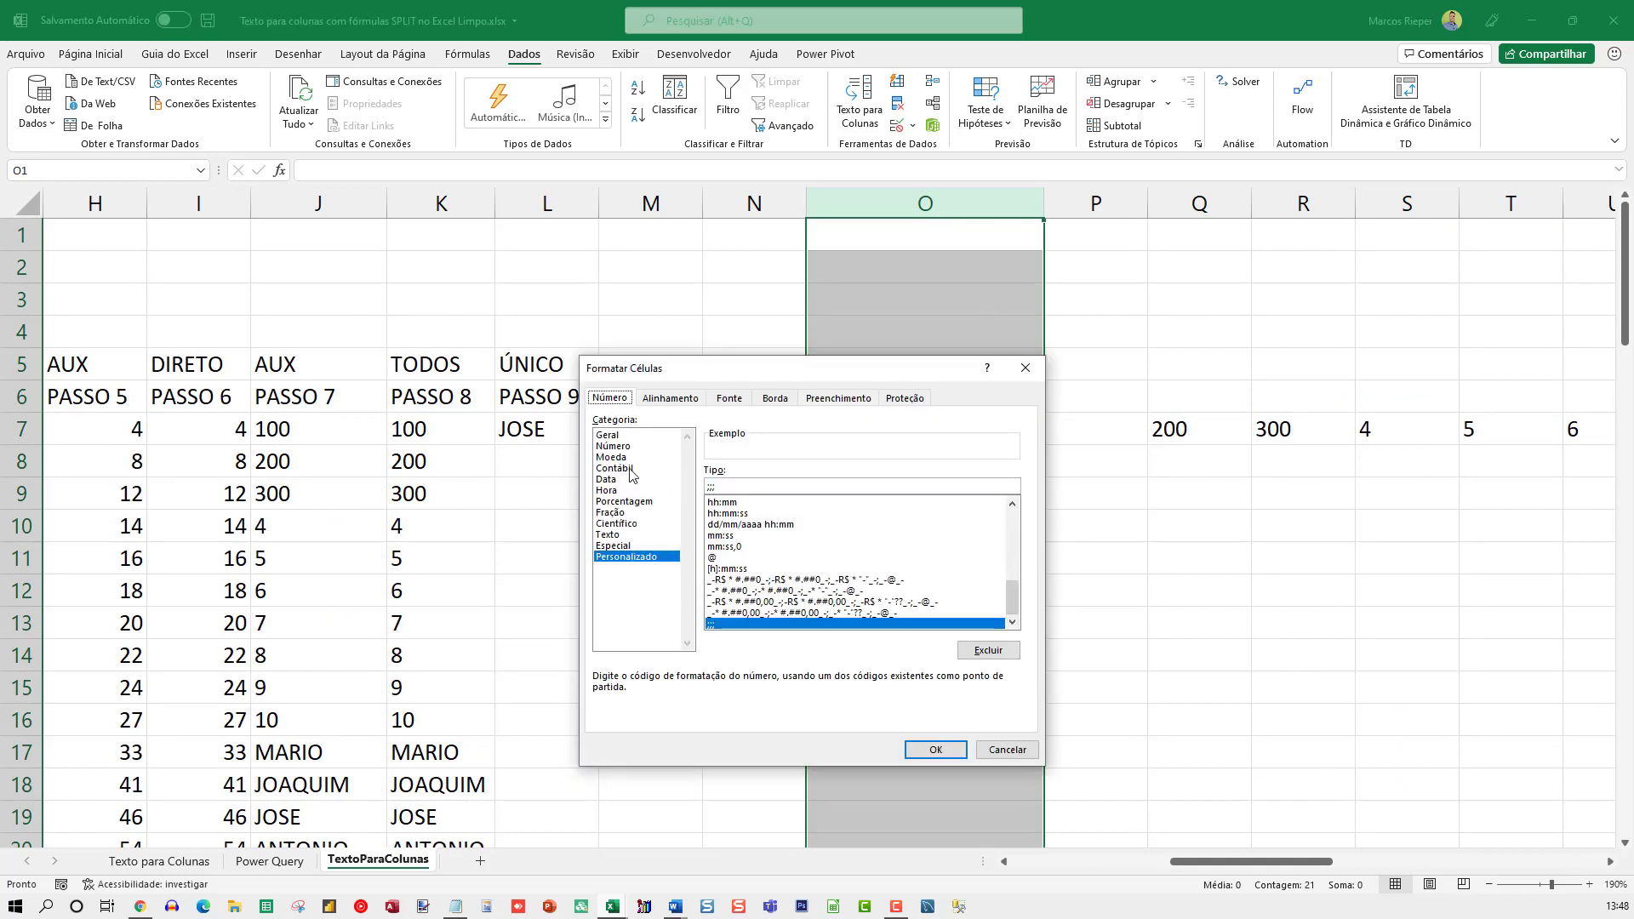
pyautogui.click(610, 436)
pyautogui.press('Return')
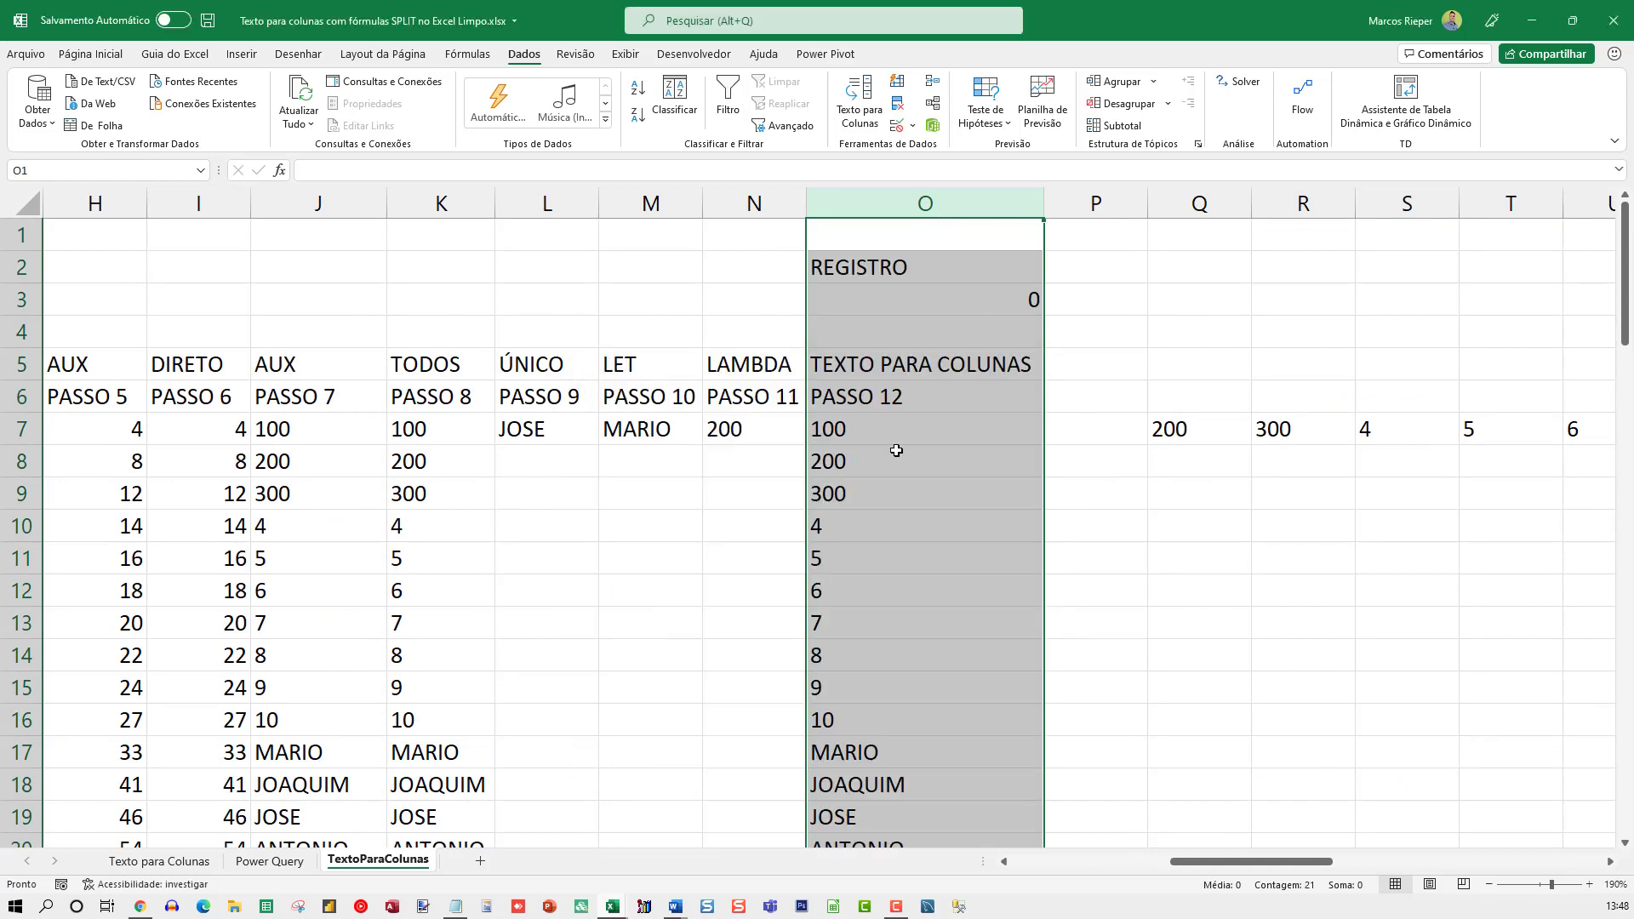
# Examine the TextoParaColunas formula in O7 and the cells it references
pyautogui.click(1086, 426)
pyautogui.press('F2')
pyautogui.press('Escape')
pyautogui.click(917, 407)
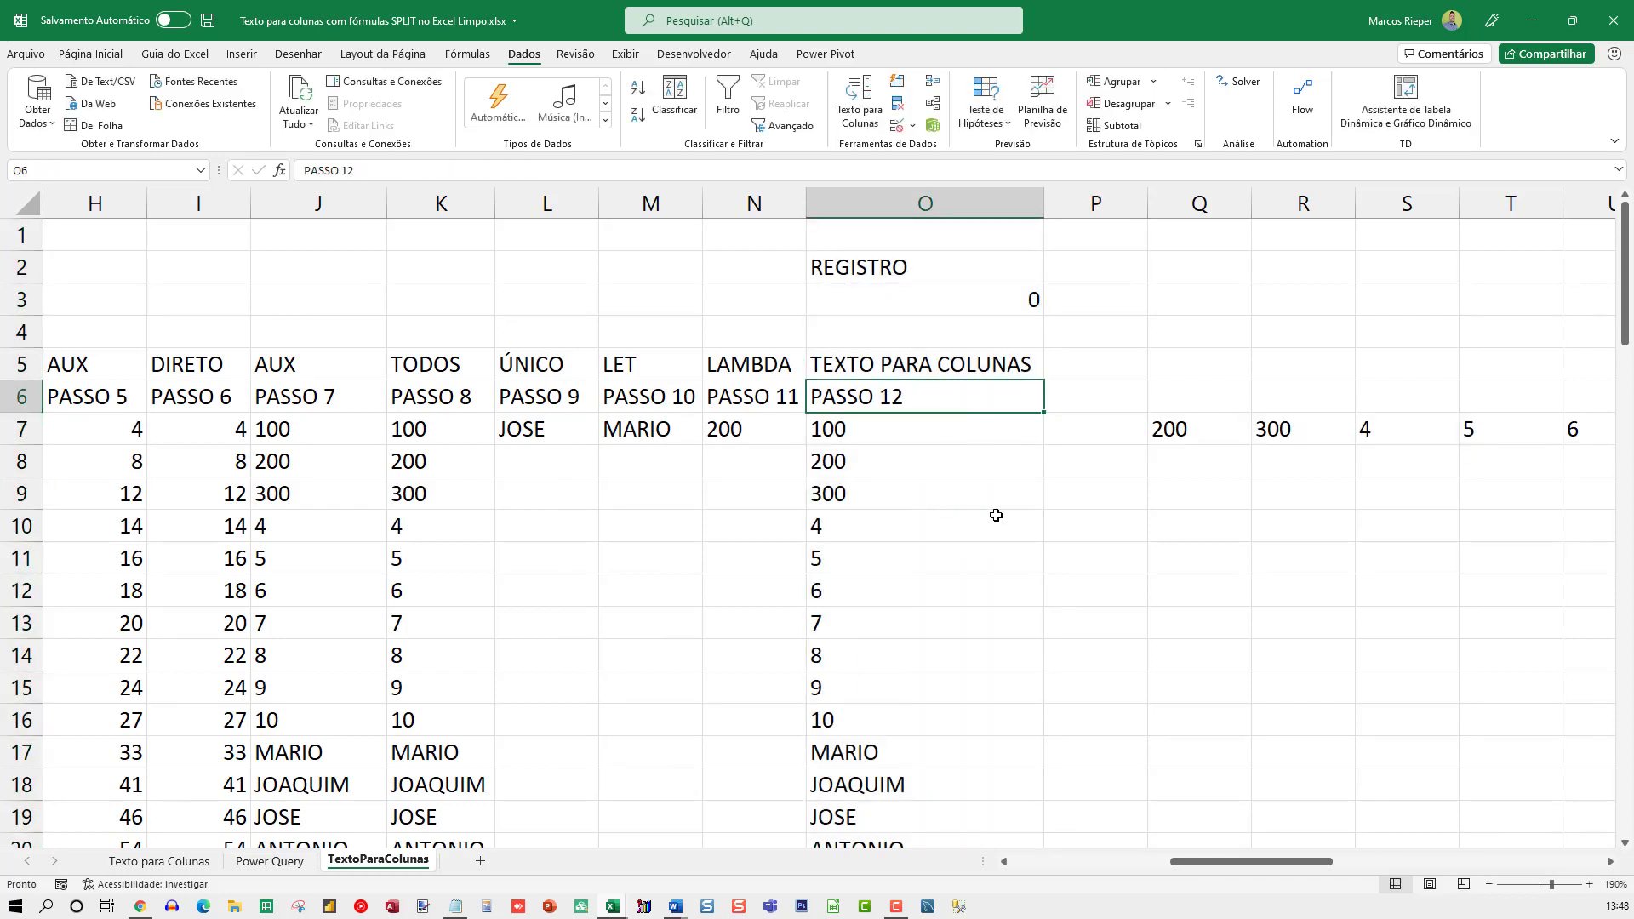
pyautogui.press('Down')
pyautogui.press('F2')
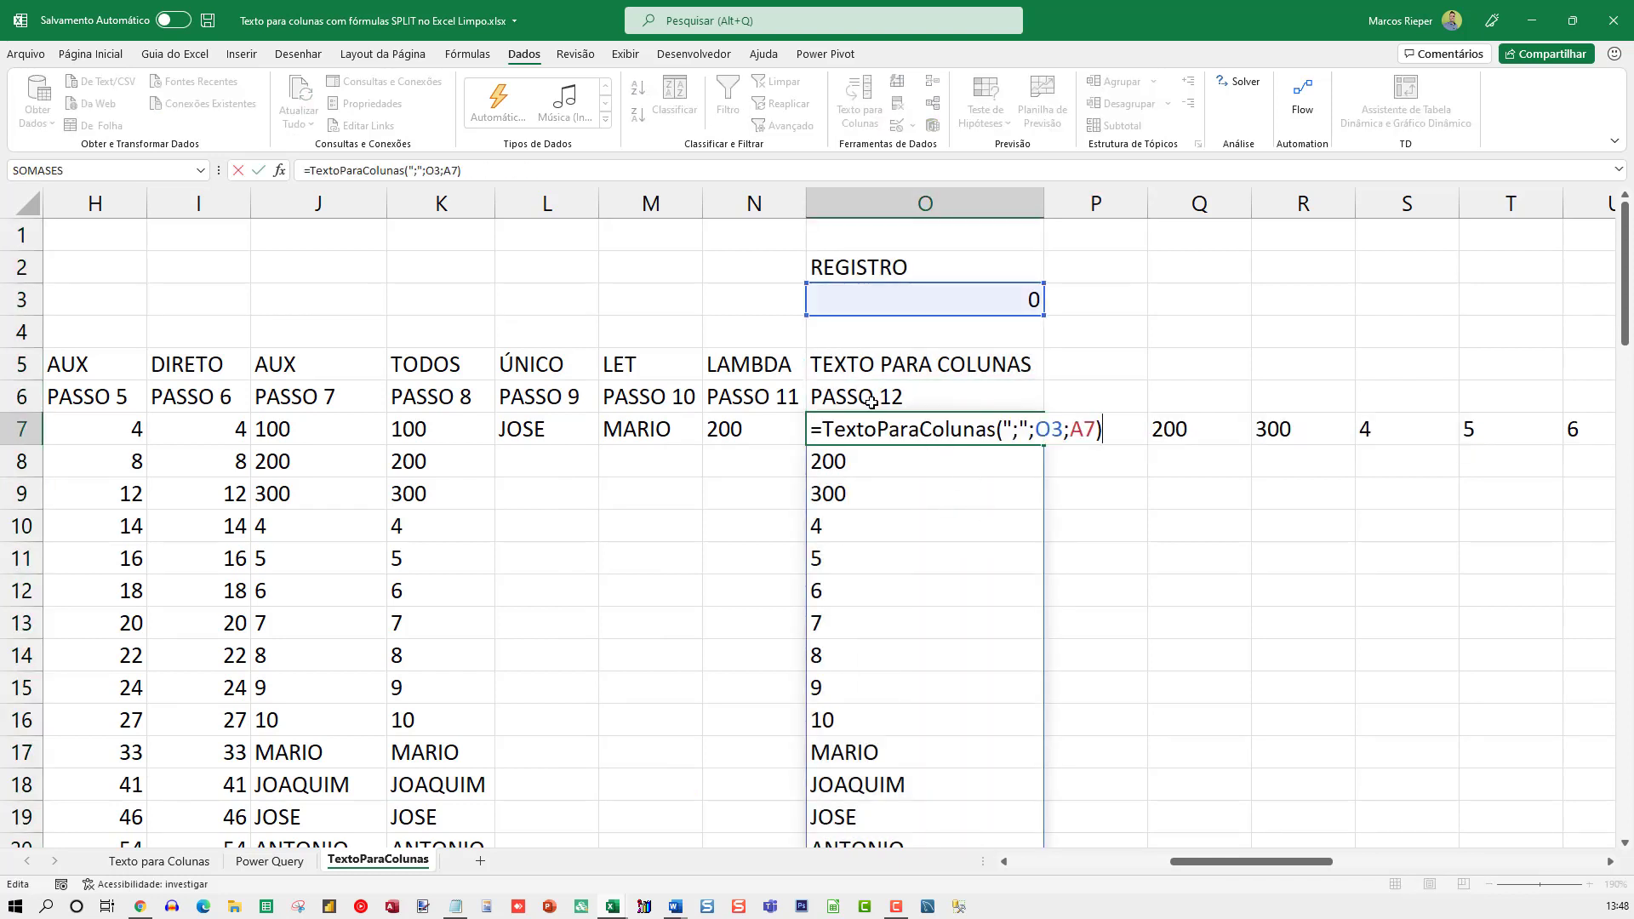
pyautogui.press('Escape')
# Copy the full text of the LAMBDA formula in N7
pyautogui.doubleClick(744, 430)
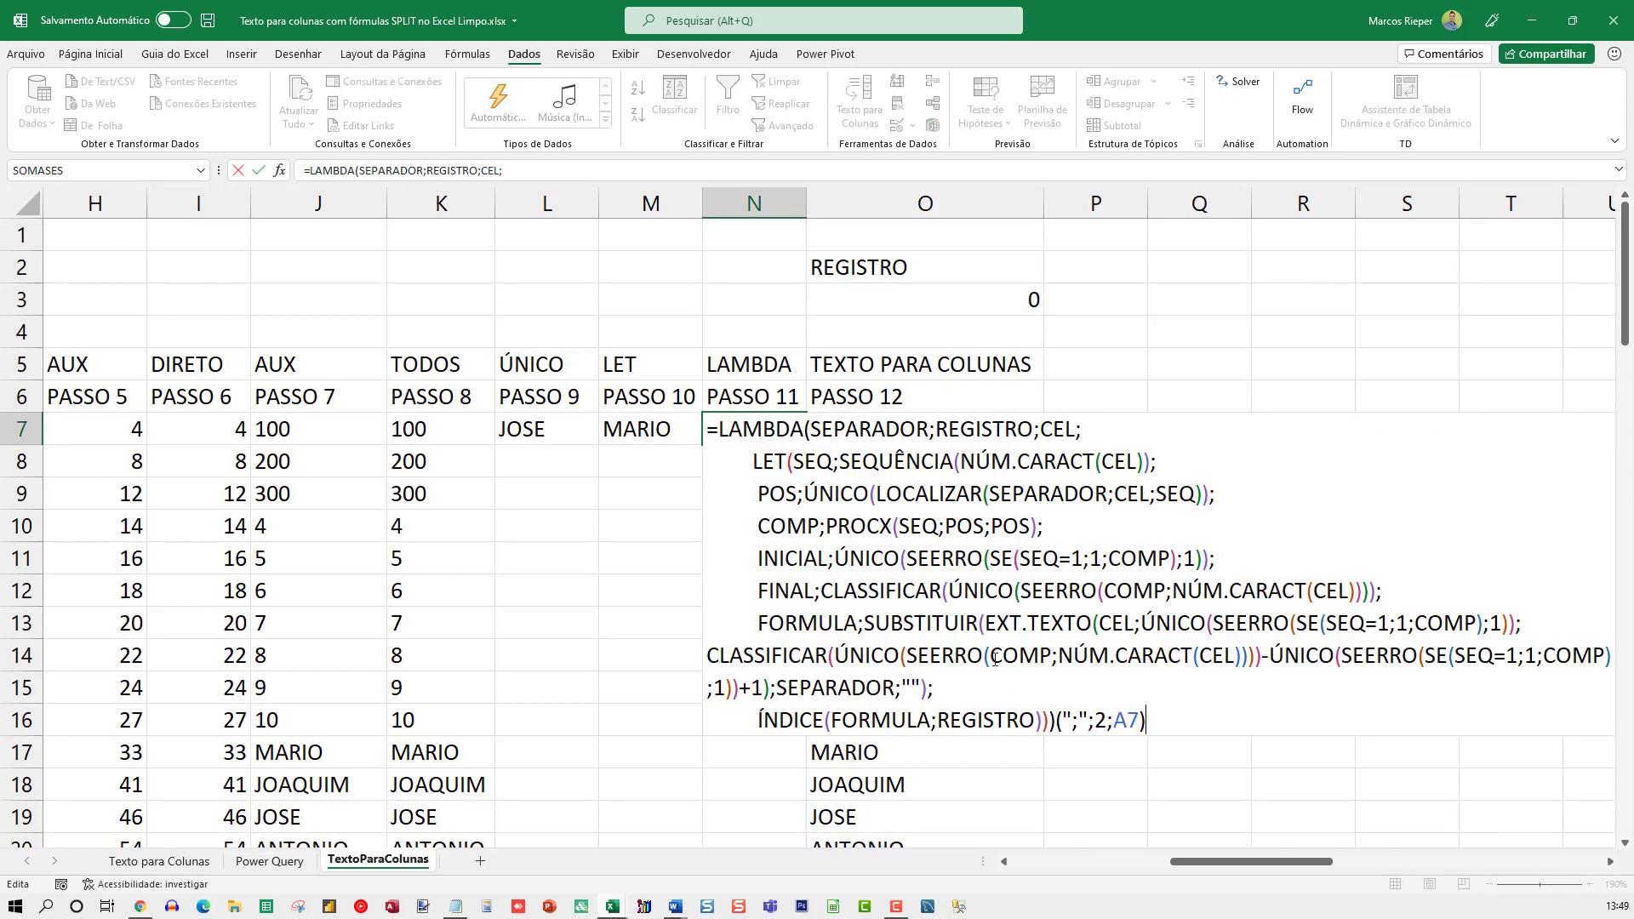
pyautogui.press('Escape')
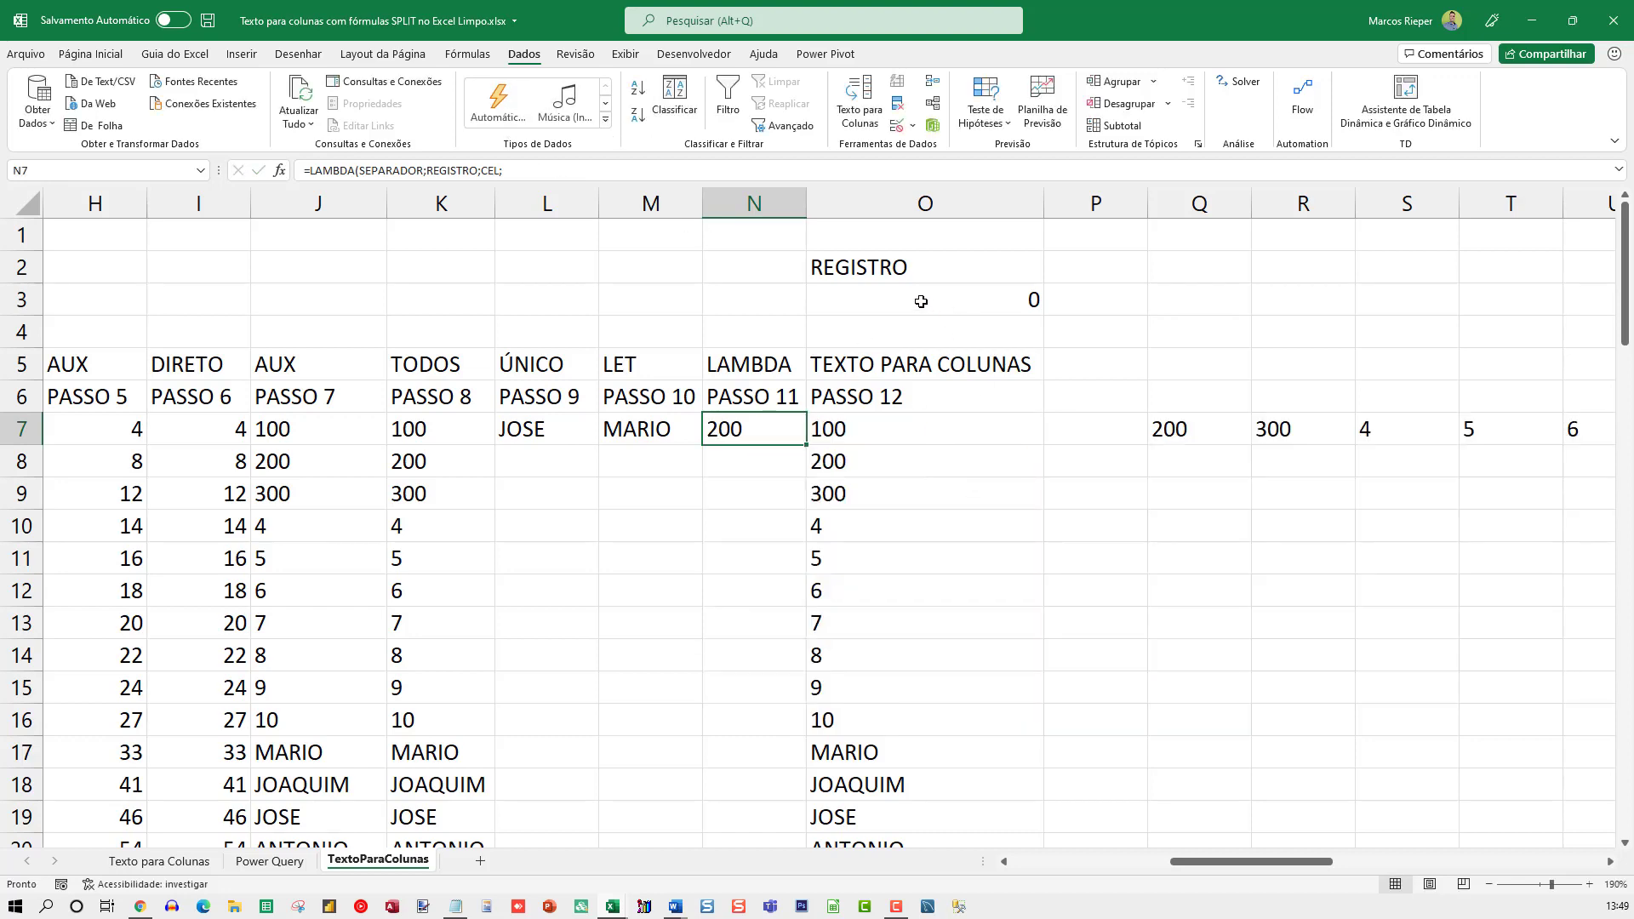
pyautogui.click(885, 421)
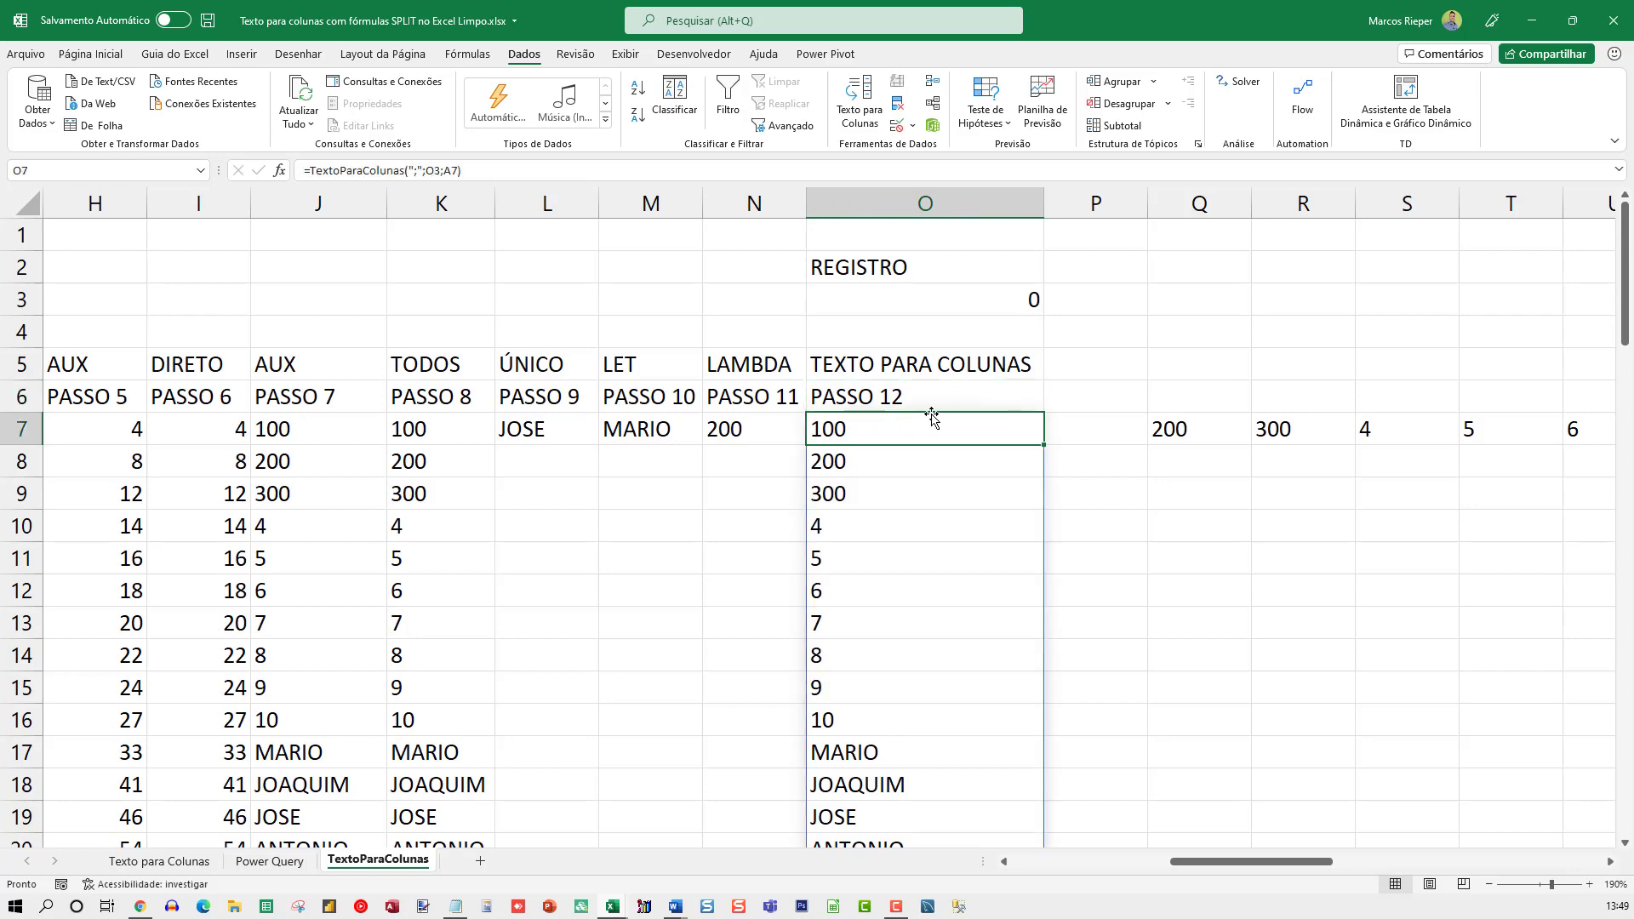
pyautogui.click(780, 432)
pyautogui.doubleClick(789, 428)
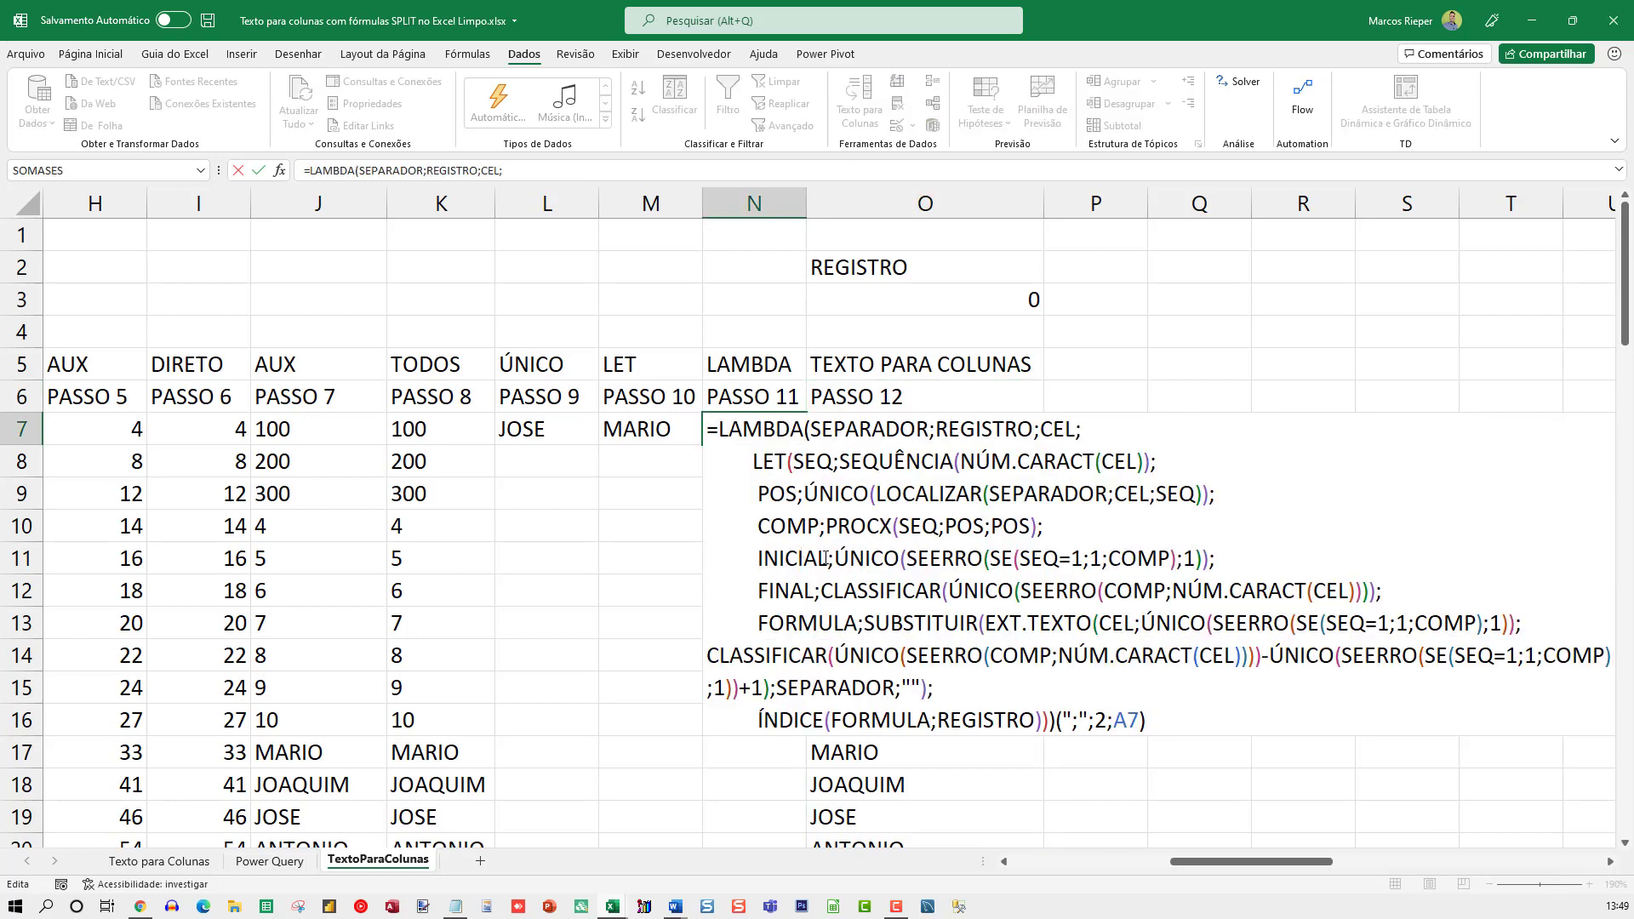
pyautogui.moveTo(1146, 720); pyautogui.dragTo(707, 429)
pyautogui.press('Escape')
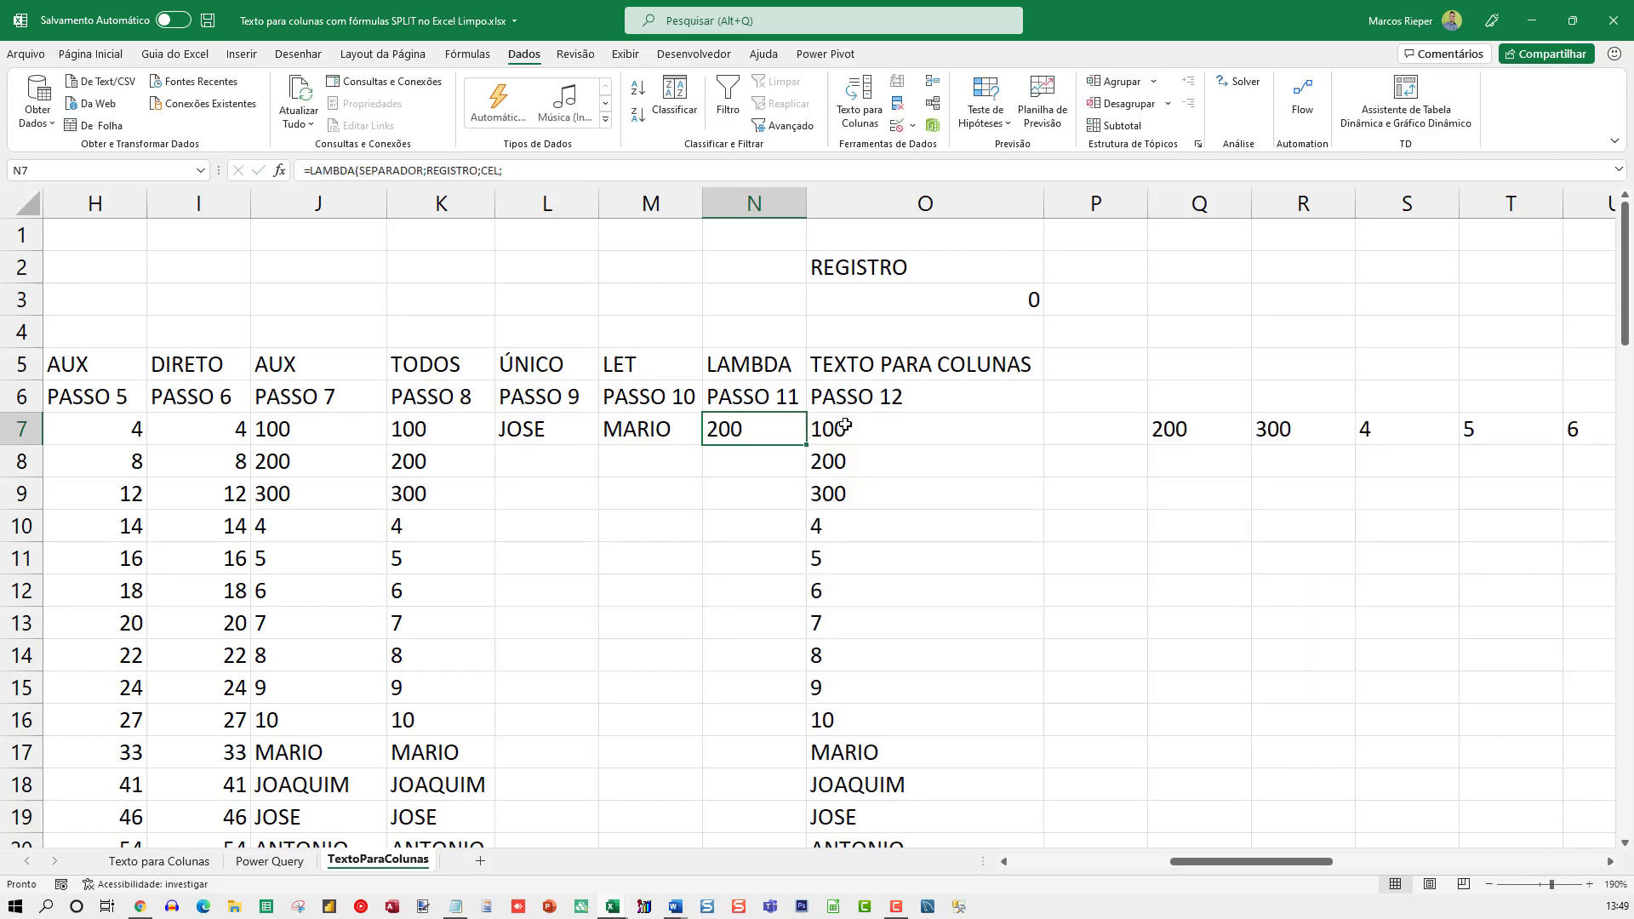
# Start a new defined name in the workbook called TextoParaColunas3
pyautogui.click(846, 425)
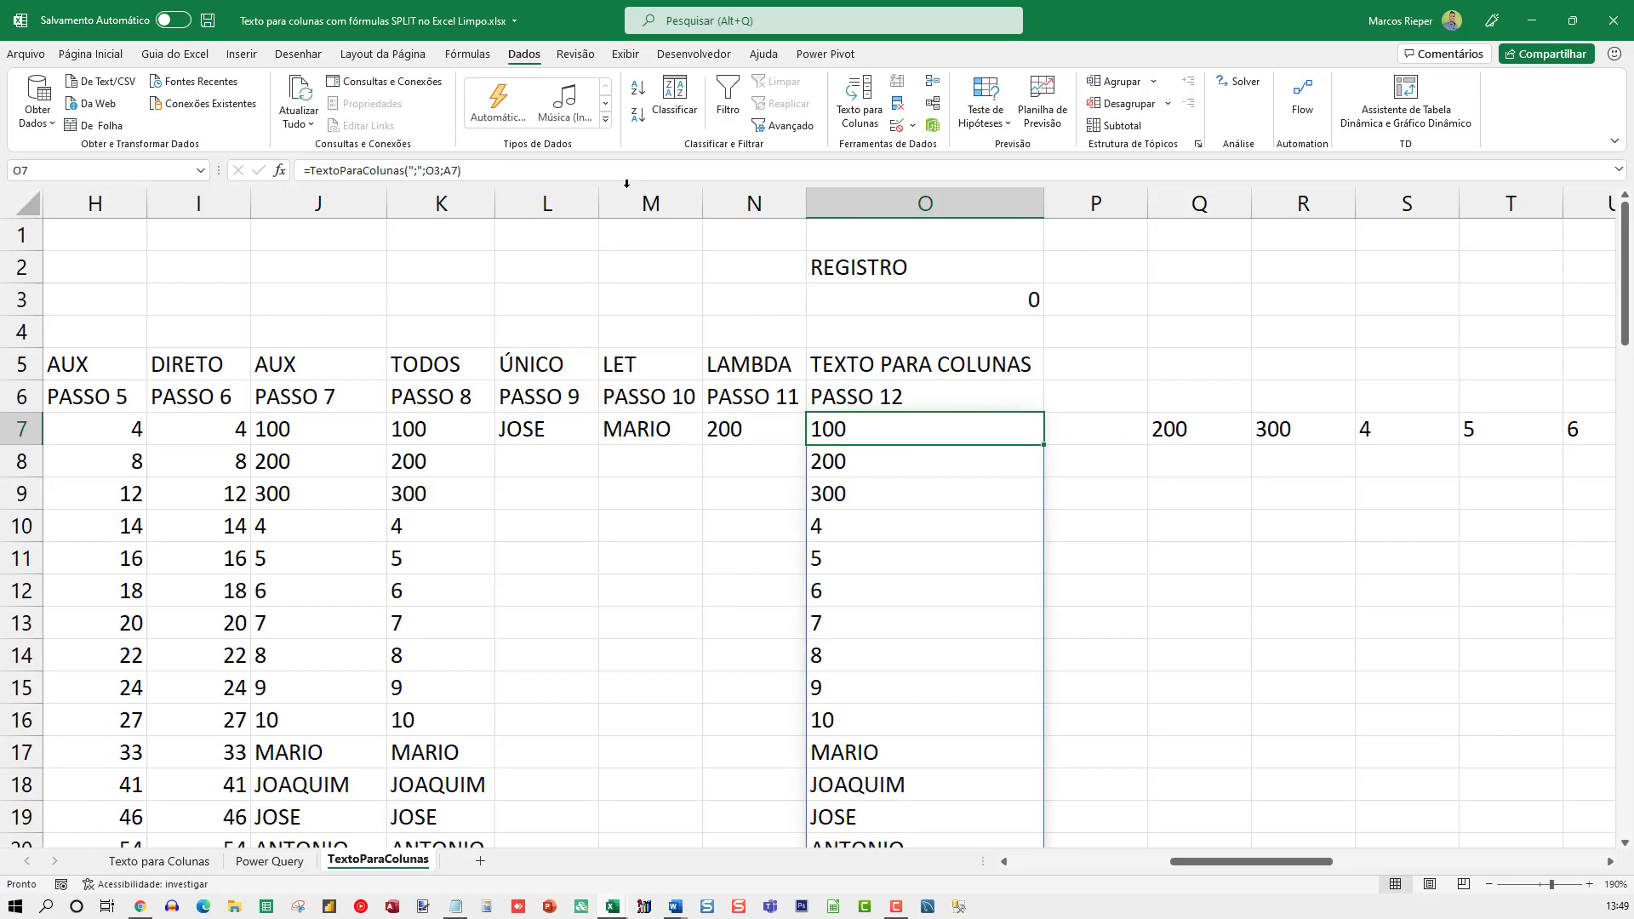
pyautogui.click(467, 54)
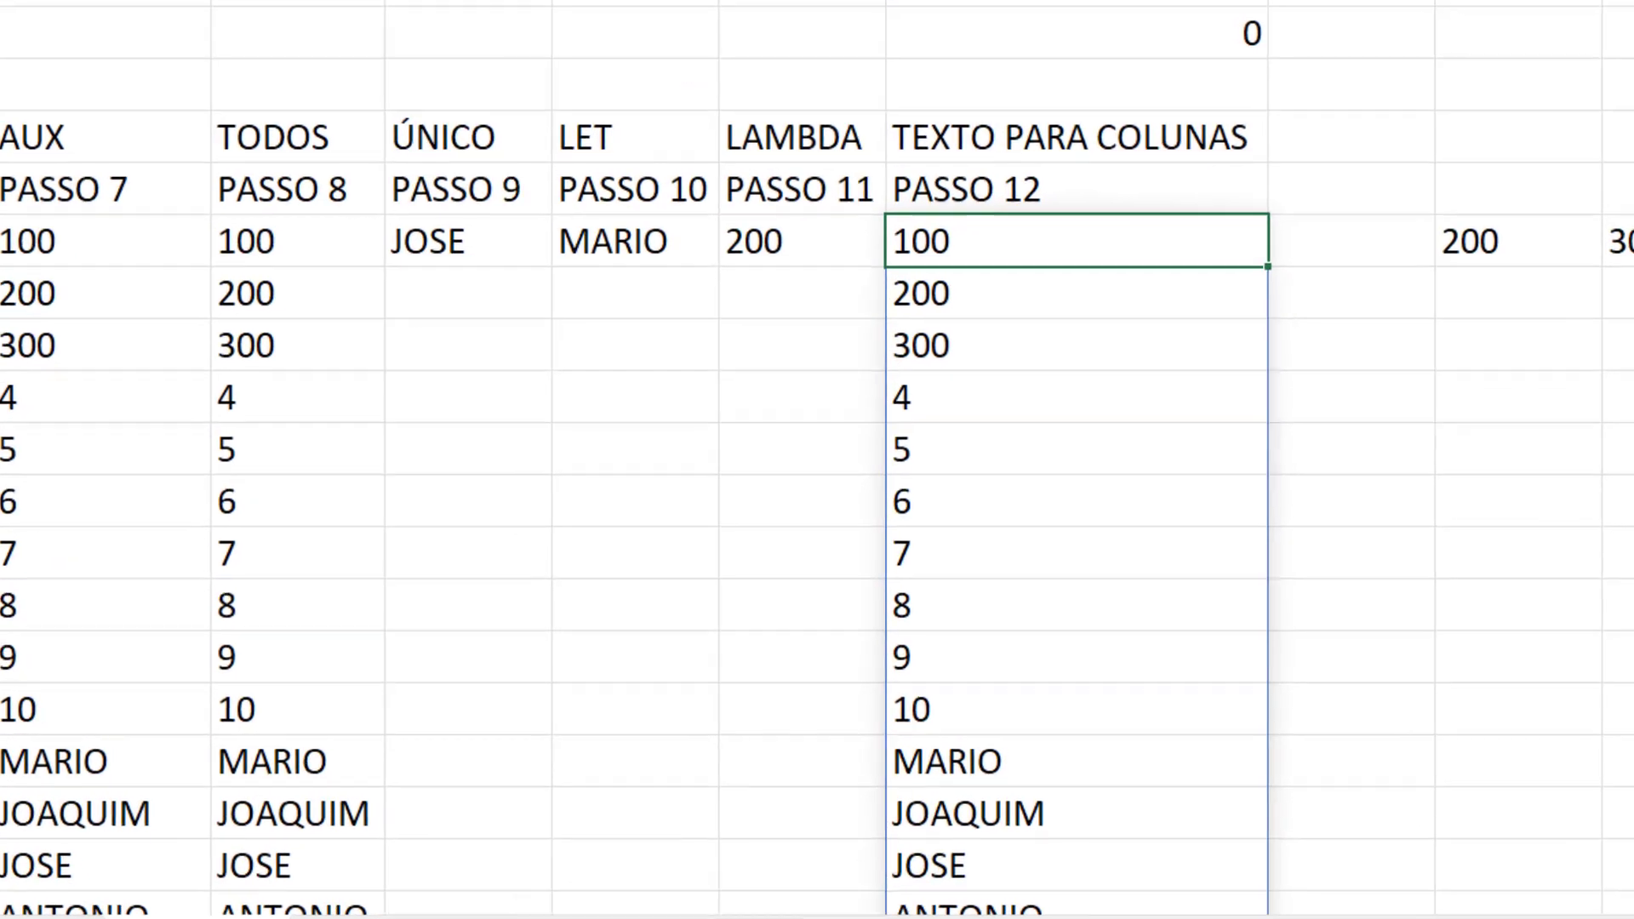
pyautogui.click(587, 38)
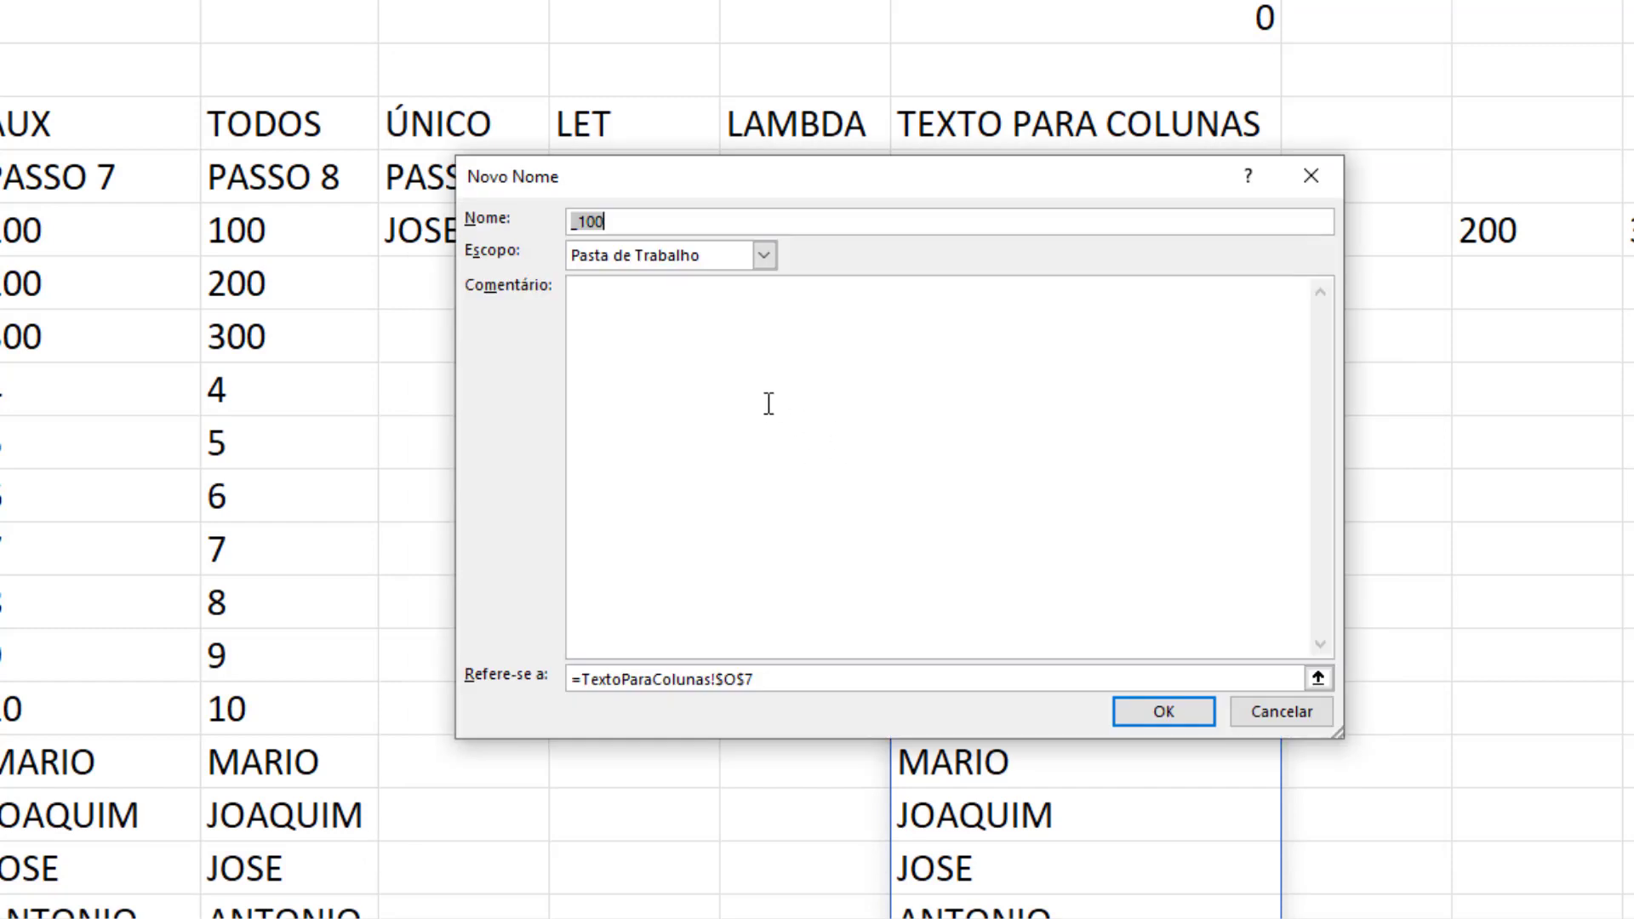
pyautogui.write('LAM')
pyautogui.press('BackSpace')
pyautogui.press('BackSpace')
pyautogui.press('BackSpace')
pyautogui.write('te')
pyautogui.press('BackSpace')
pyautogui.press('BackSpace')
pyautogui.write('tEXTO')
pyautogui.press('BackSpace')
pyautogui.press('BackSpace')
pyautogui.press('BackSpace')
pyautogui.press('BackSpace')
pyautogui.press('BackSpace')
pyautogui.write('Textopara')
pyautogui.press('BackSpace')
pyautogui.press('BackSpace')
pyautogui.press('BackSpace')
pyautogui.press('BackSpace')
pyautogui.write('ParaColunas3')
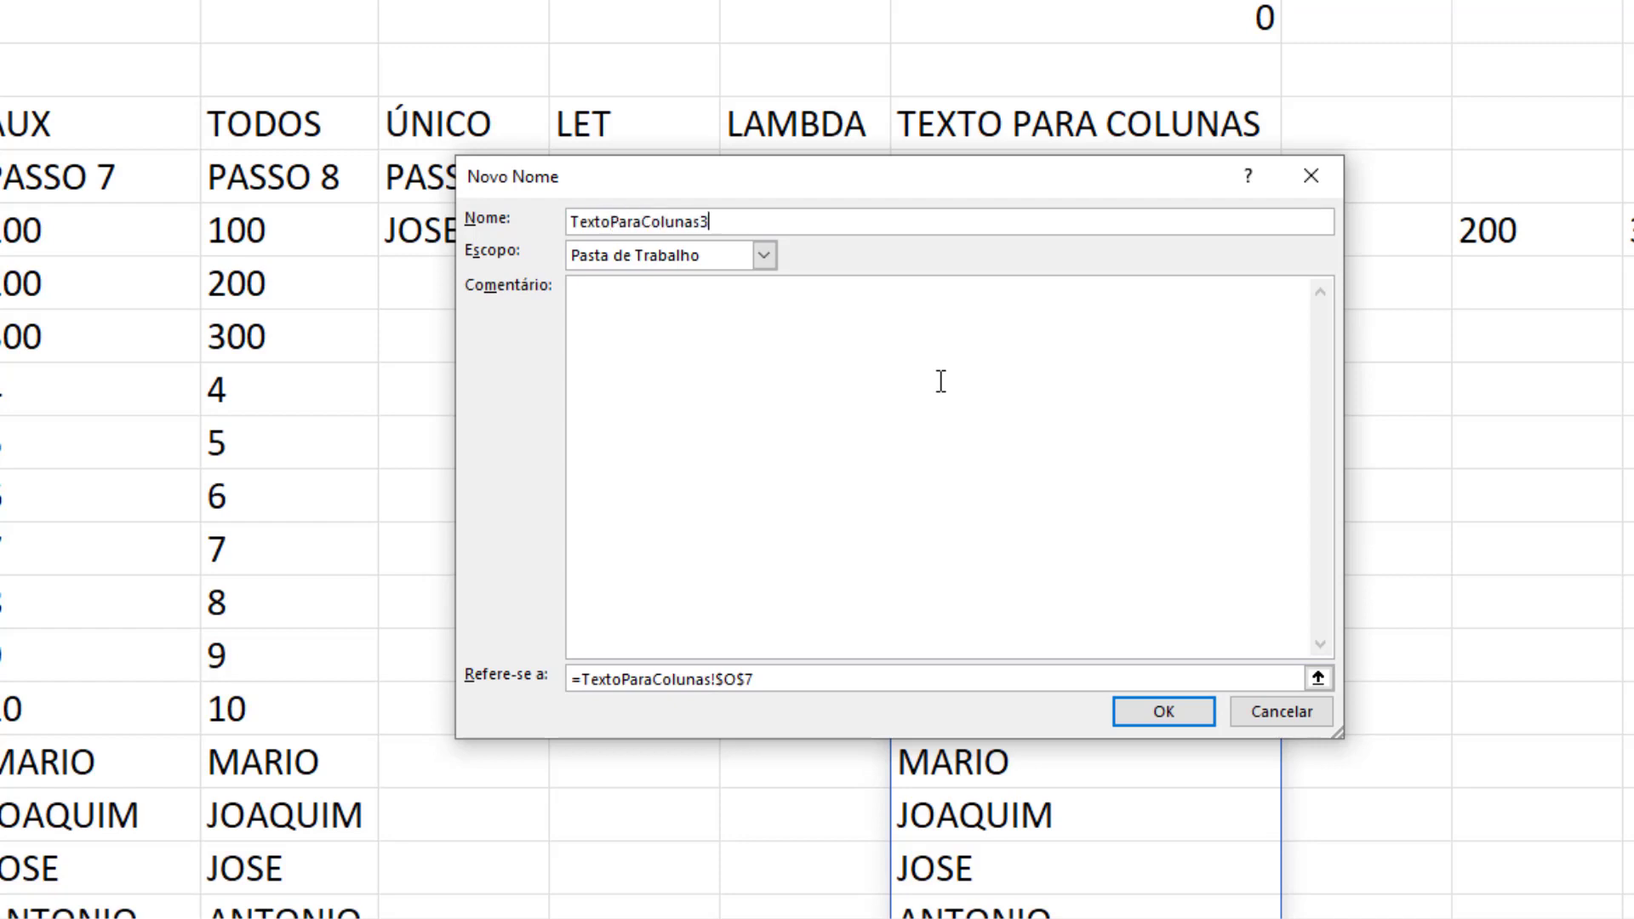
# Make TextoParaColunas3 refer to the copied LAMBDA formula without the trailing (";";2;A7) arguments, and save the name
pyautogui.moveTo(792, 678); pyautogui.dragTo(354, 596)
pyautogui.hotkey('ctrl', 'v')
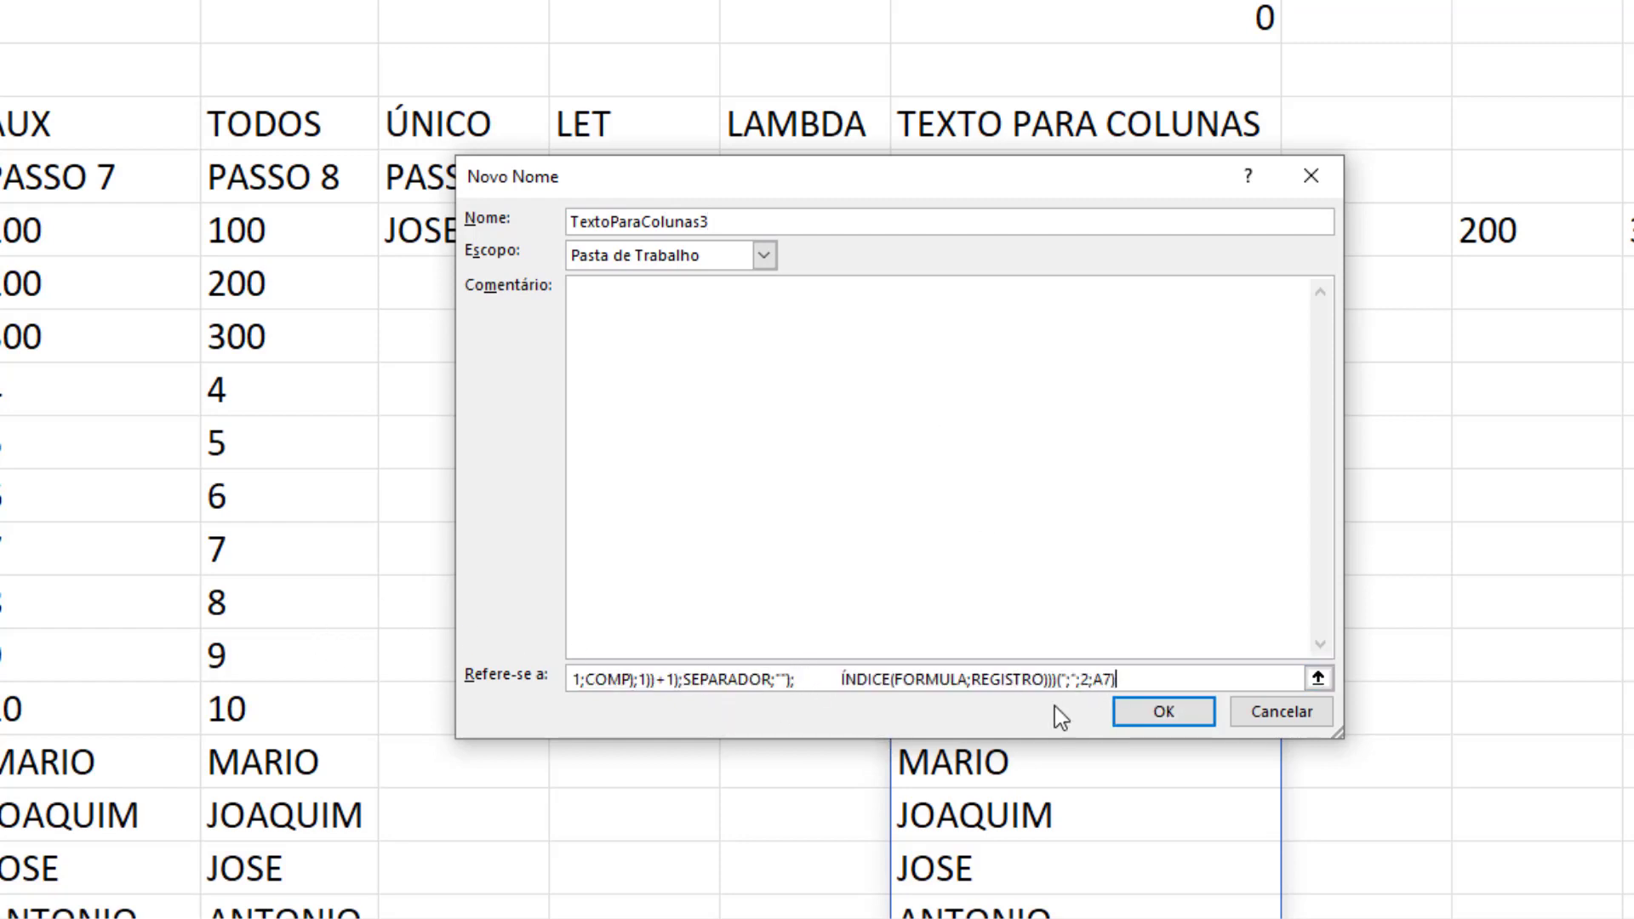
pyautogui.moveTo(1057, 680); pyautogui.dragTo(1131, 678)
pyautogui.press('BackSpace')
pyautogui.press('BackSpace')
pyautogui.click(1170, 714)
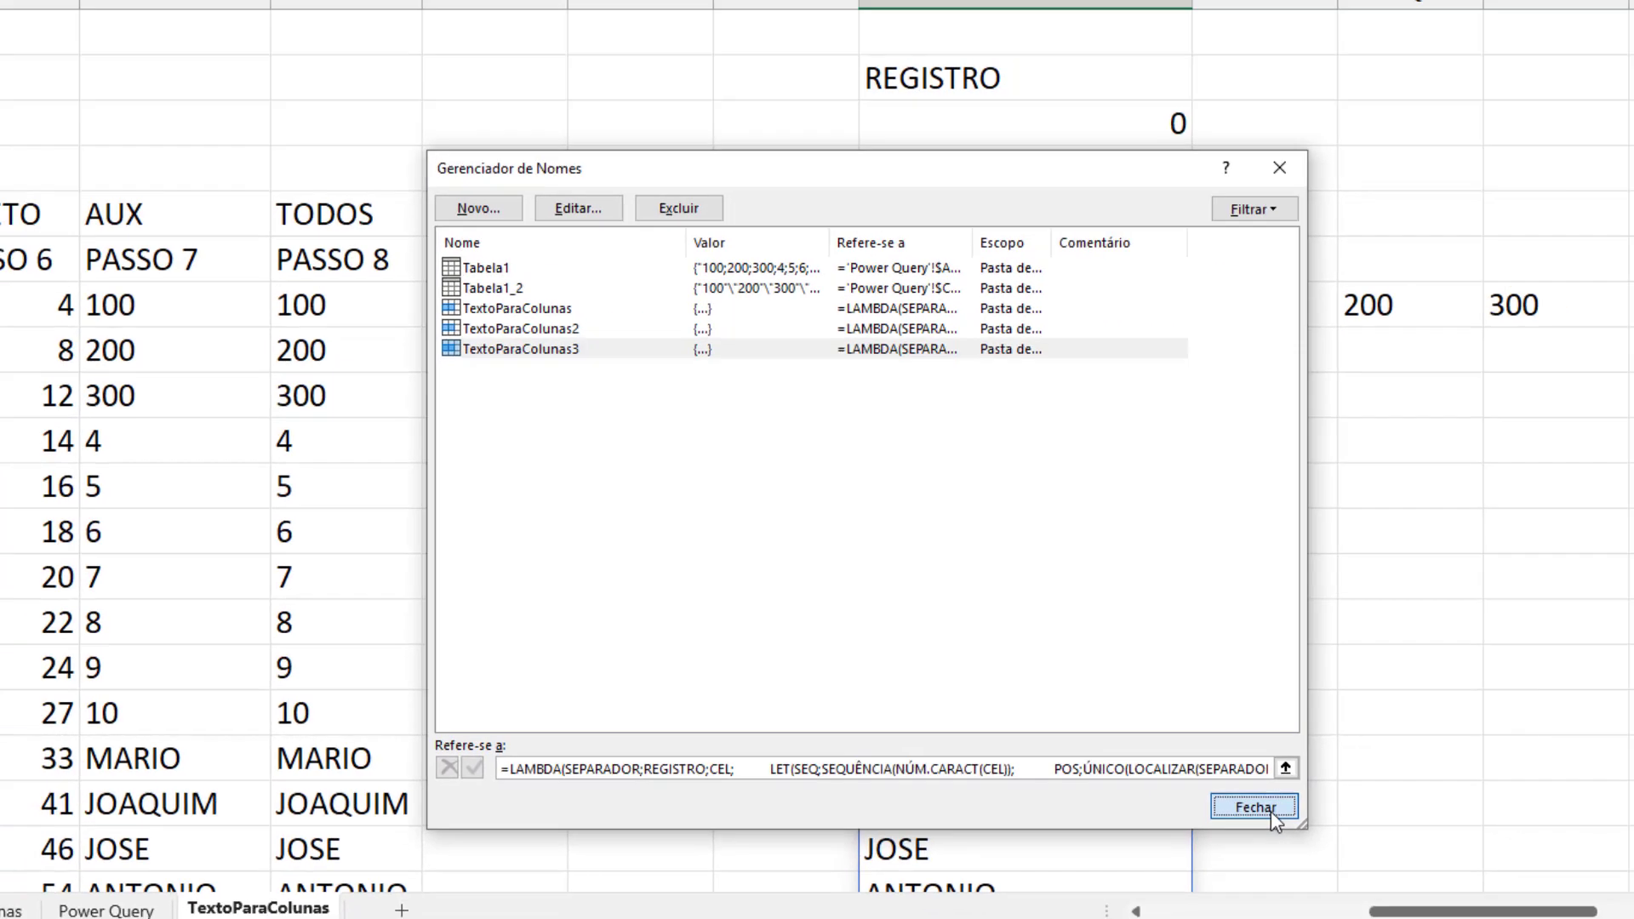
pyautogui.click(1353, 817)
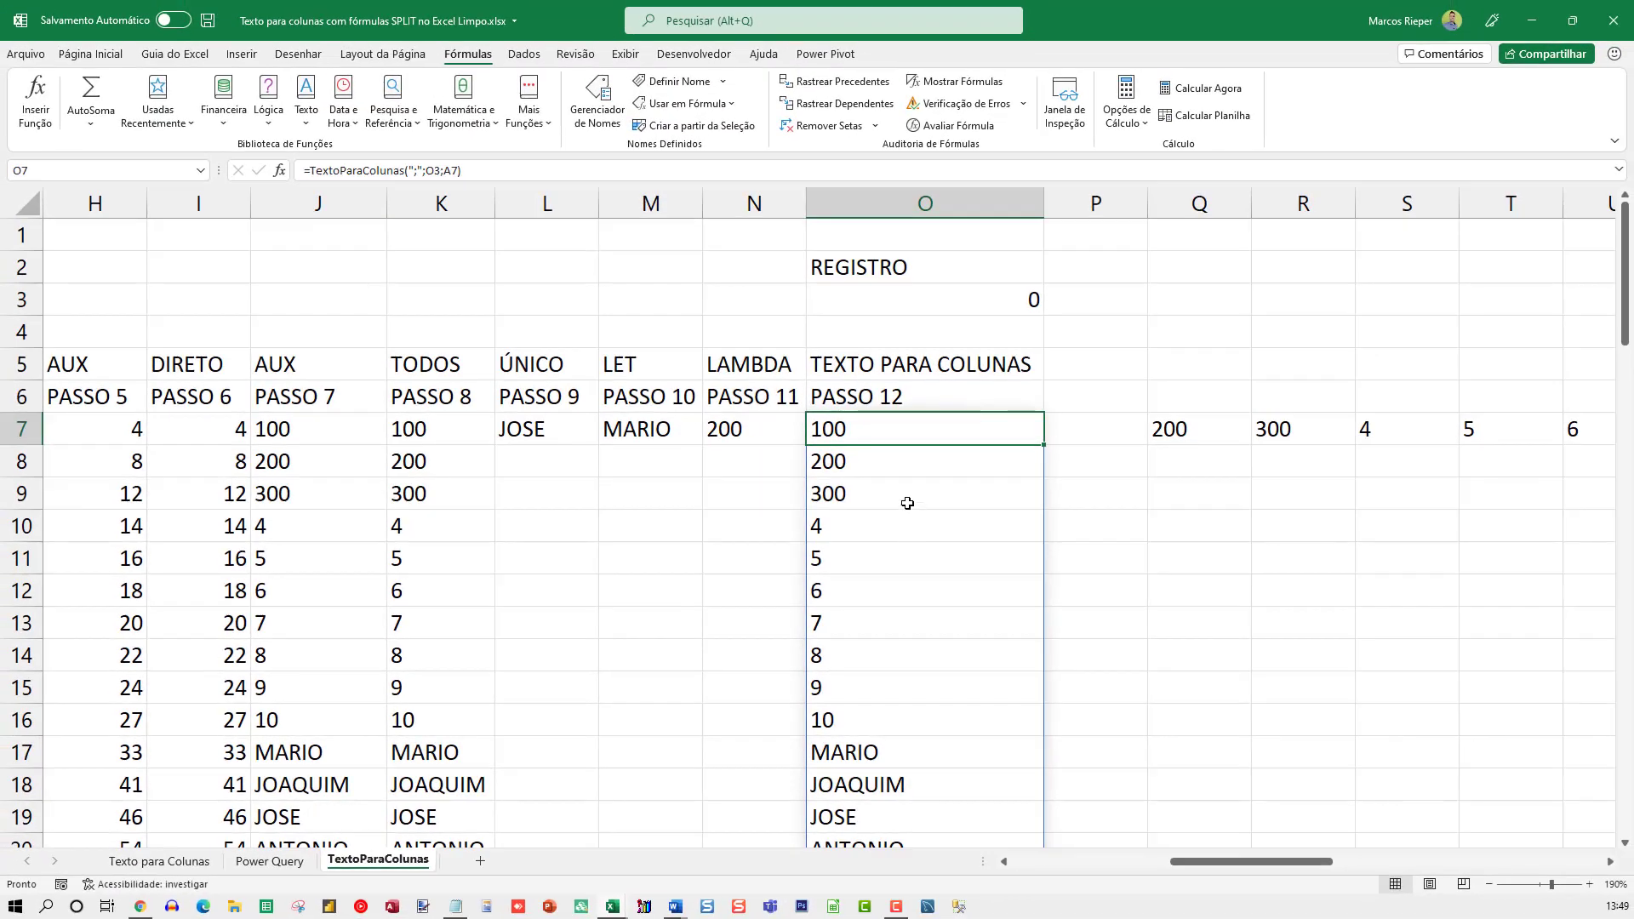
# Test TextoParaColunas in O7 with REGISTRO values 1, 2, 4, 5 and 6 in O3, and reset O3 to 0
pyautogui.press('F2')
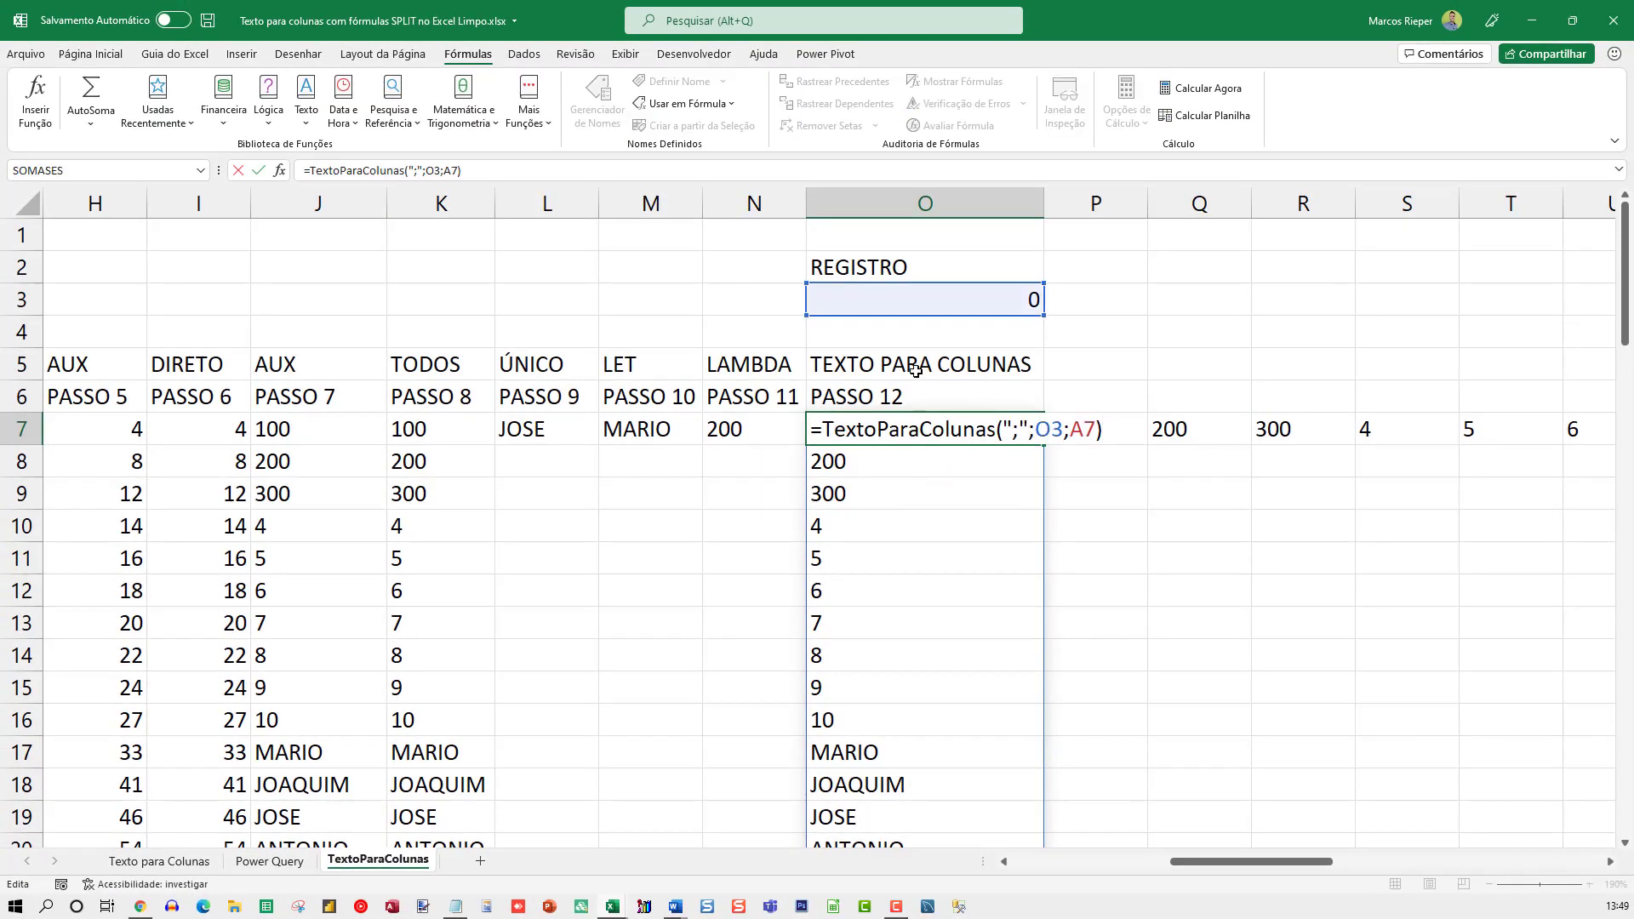
pyautogui.press('Escape')
pyautogui.click(876, 300)
pyautogui.write('1')
pyautogui.press('Return')
pyautogui.press('Up')
pyautogui.write('2')
pyautogui.press('Return')
pyautogui.press('Up')
pyautogui.write('4')
pyautogui.press('Return')
pyautogui.press('Up')
pyautogui.write('5')
pyautogui.press('Return')
pyautogui.press('Up')
pyautogui.write('6')
pyautogui.press('Return')
pyautogui.press('Up')
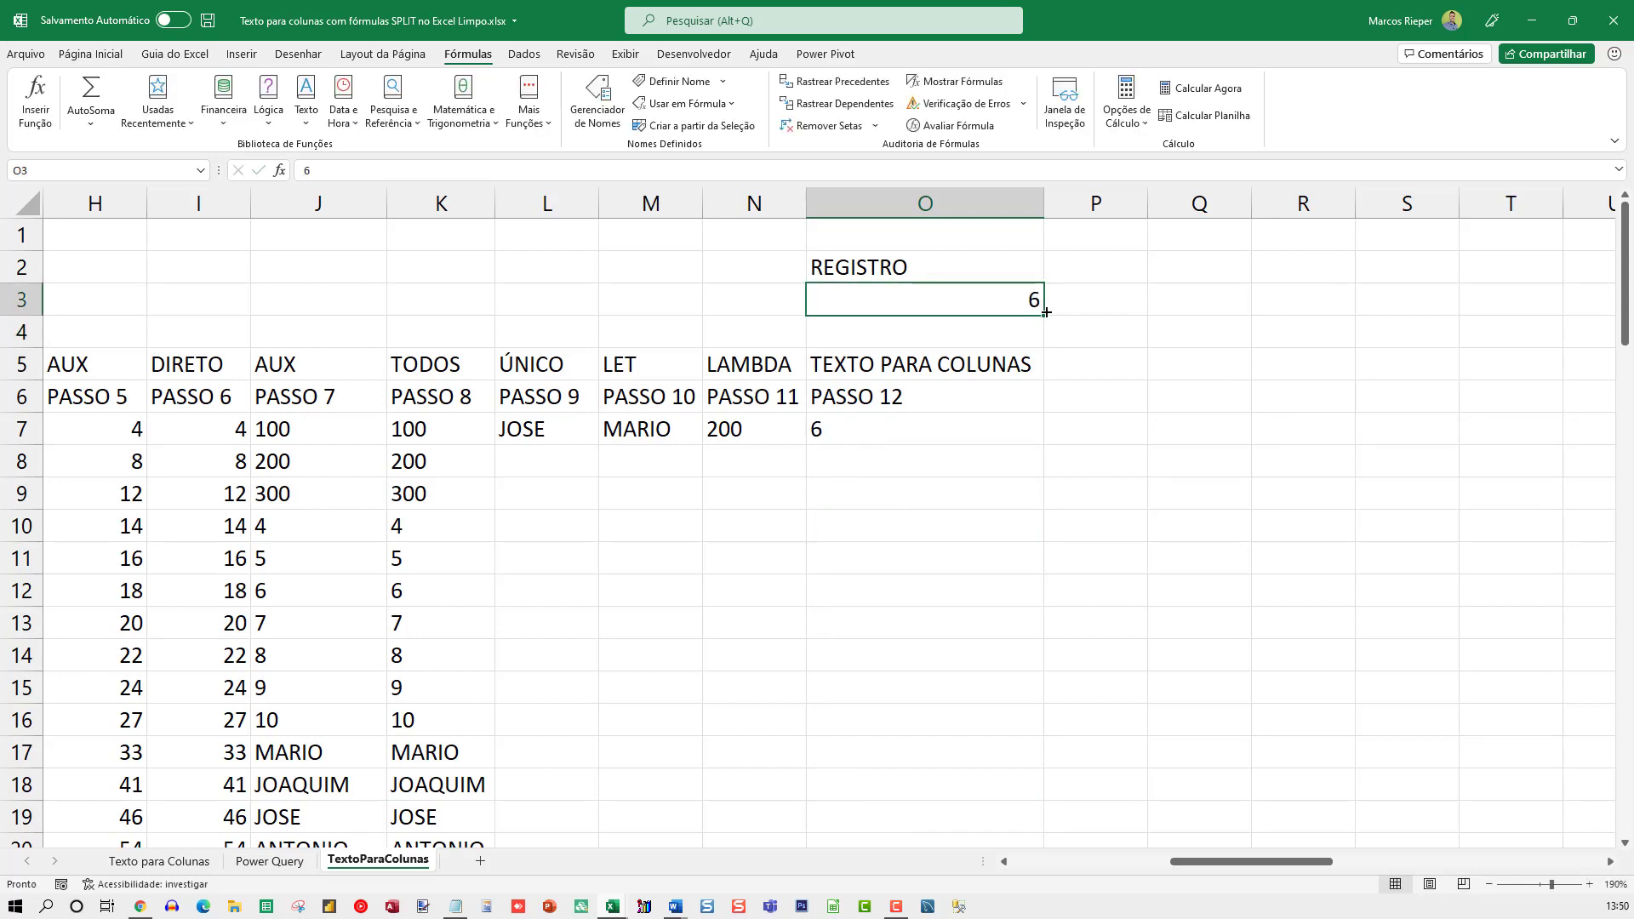
pyautogui.write('0')
pyautogui.press('Return')
# Compare the TextoParaColunas formula in O7 with the full LAMBDA formula in N7
pyautogui.press('Down')
pyautogui.press('Down')
pyautogui.press('Down')
pyautogui.press('F2')
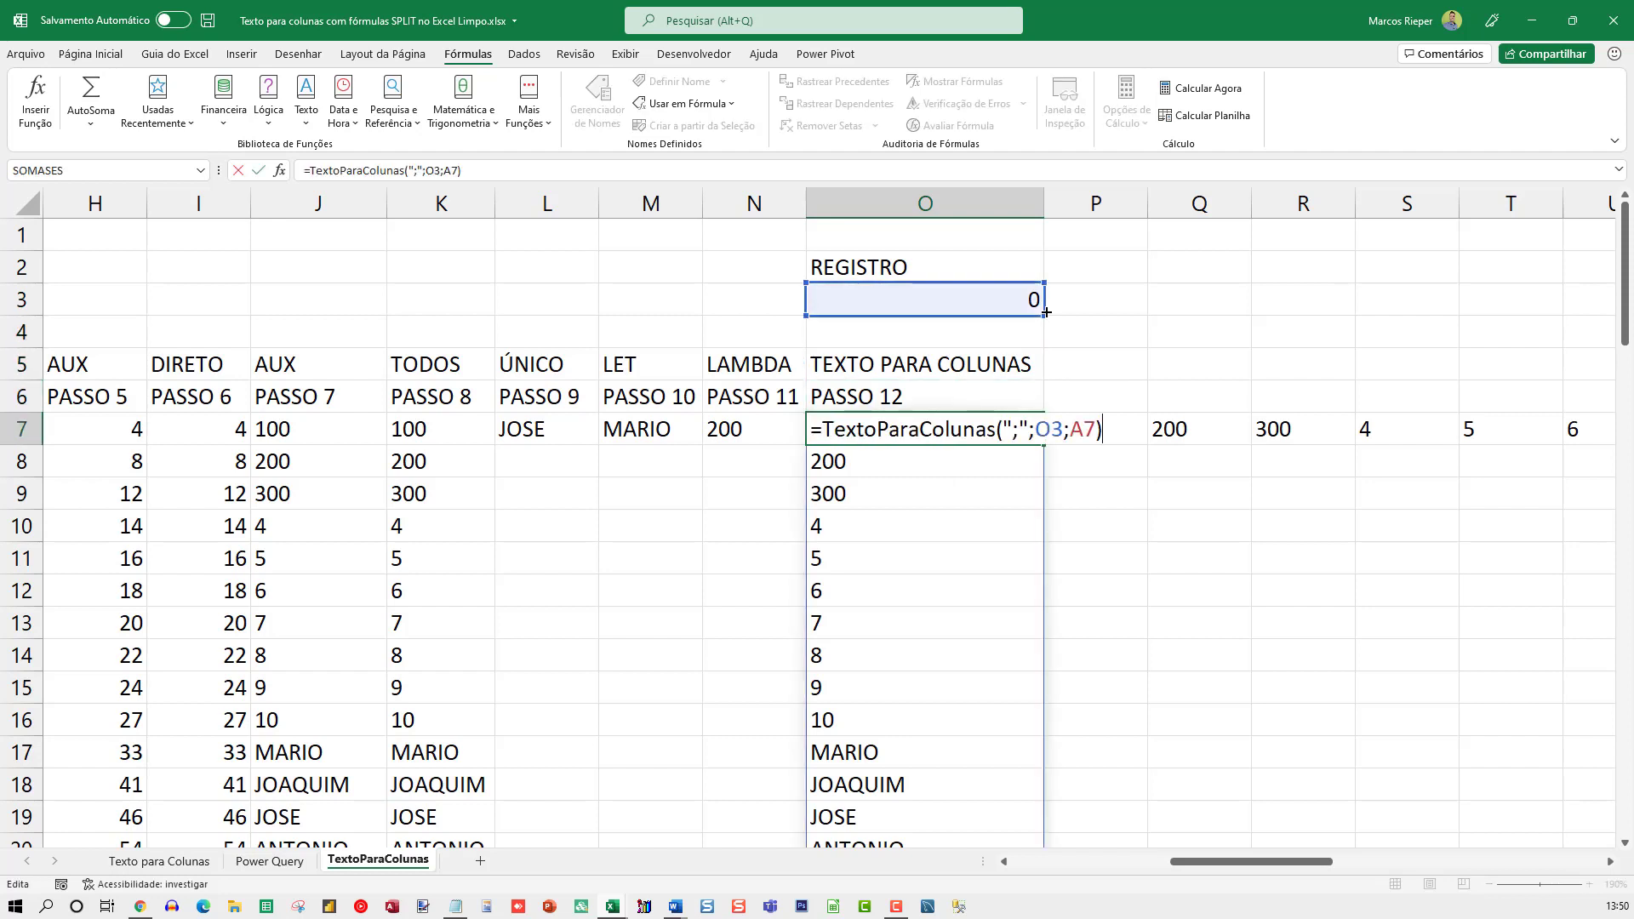
pyautogui.press('Escape')
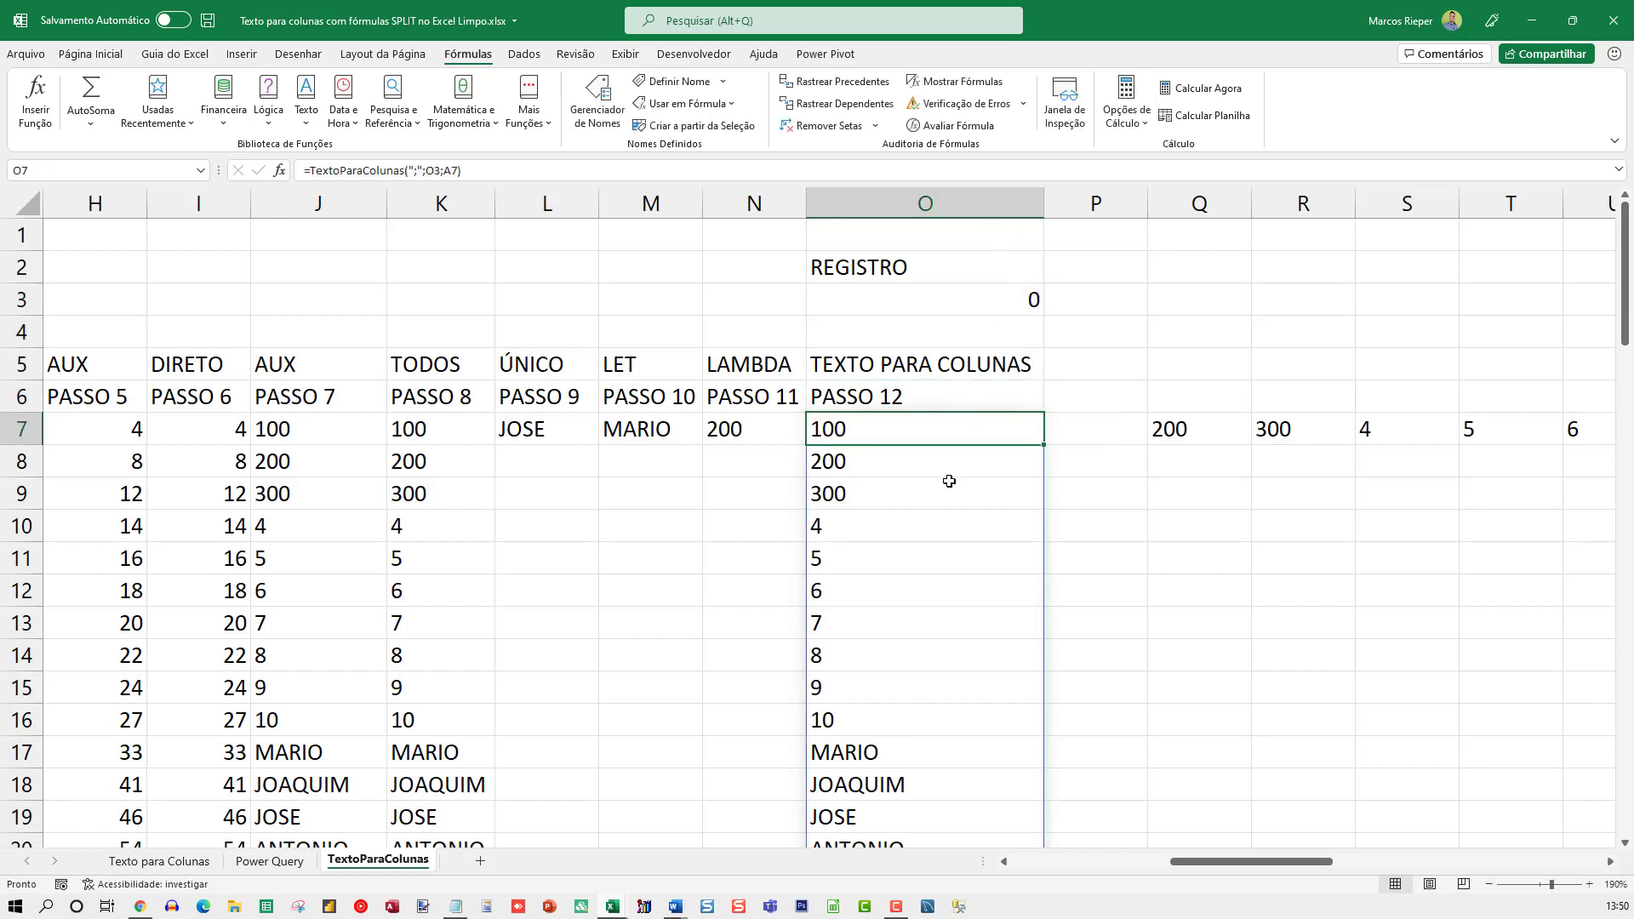
pyautogui.click(766, 427)
pyautogui.press('F2')
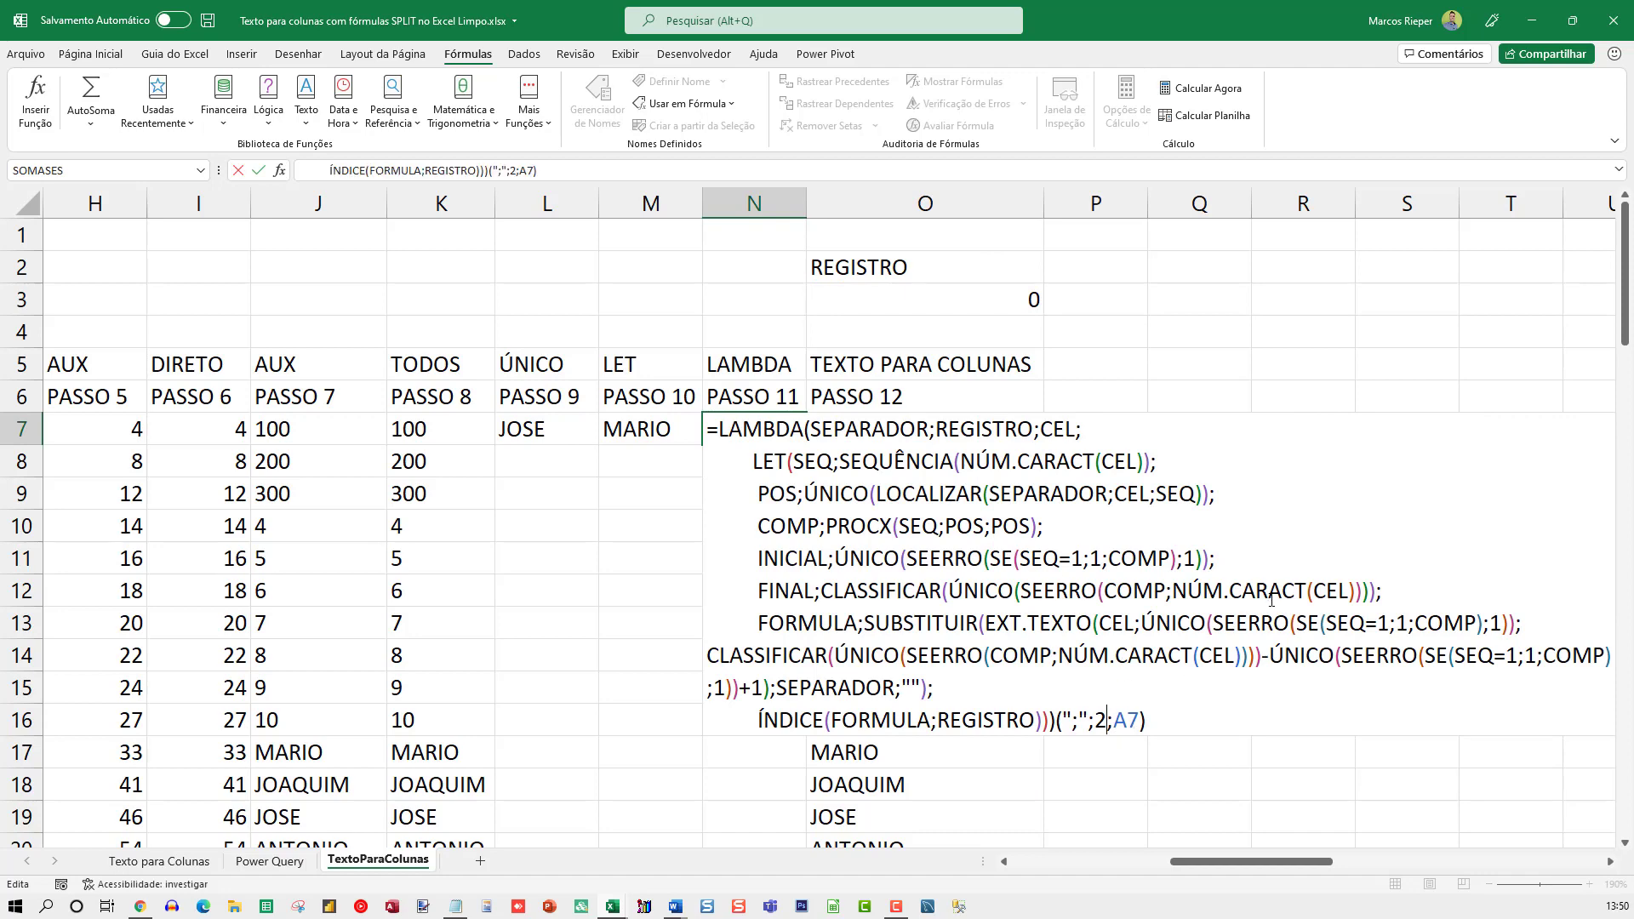
pyautogui.press('Escape')
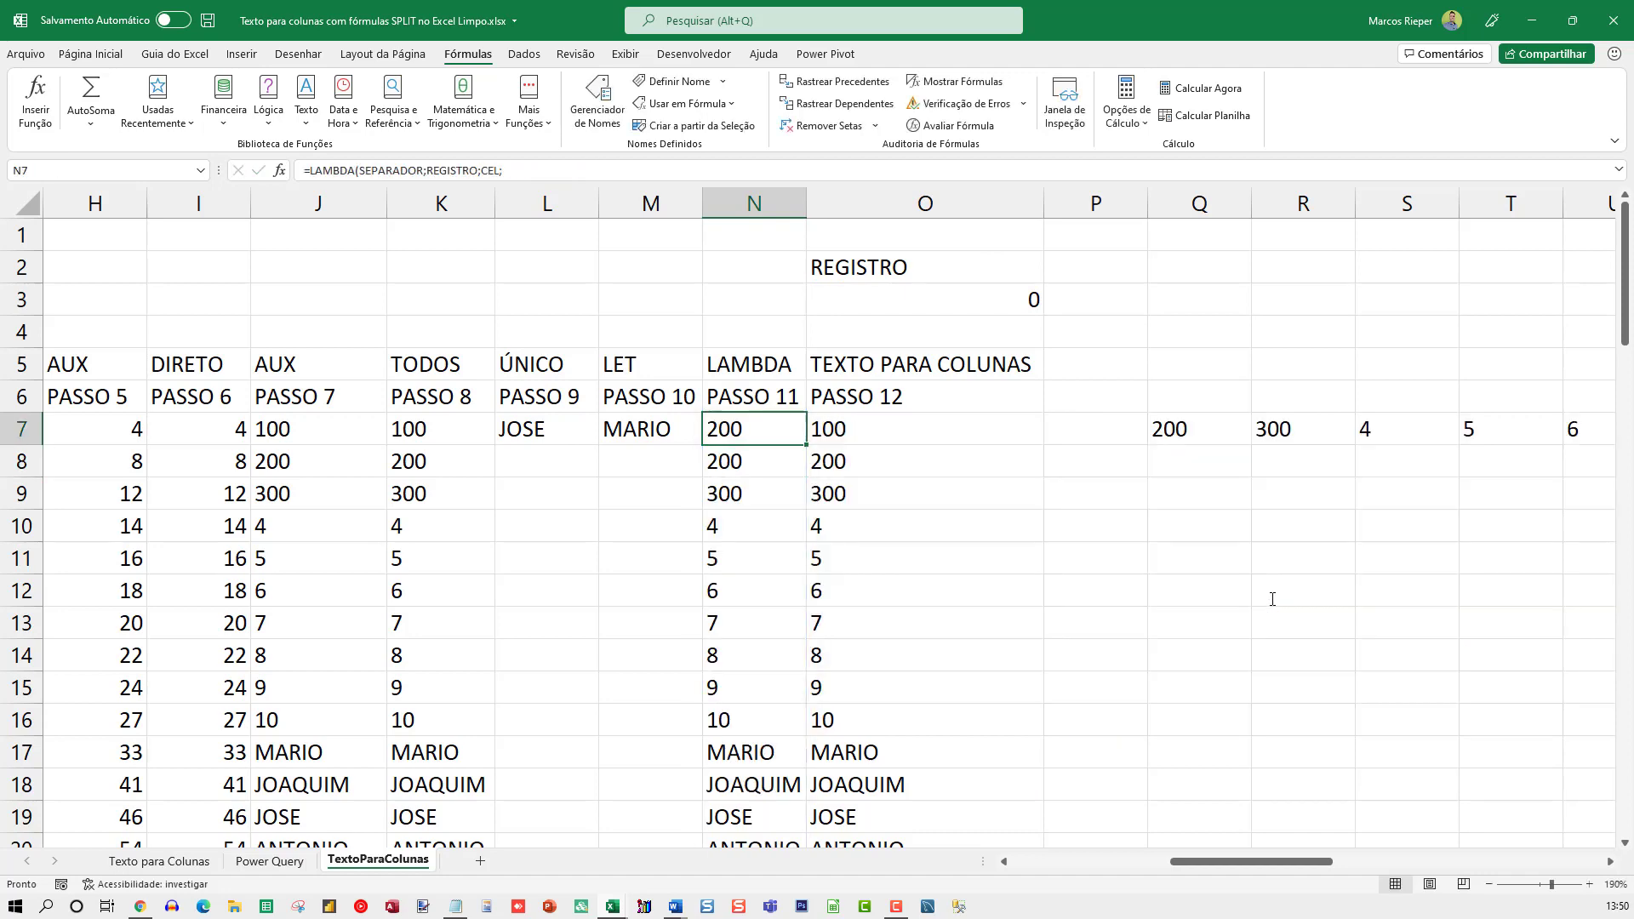
pyautogui.press('F2')
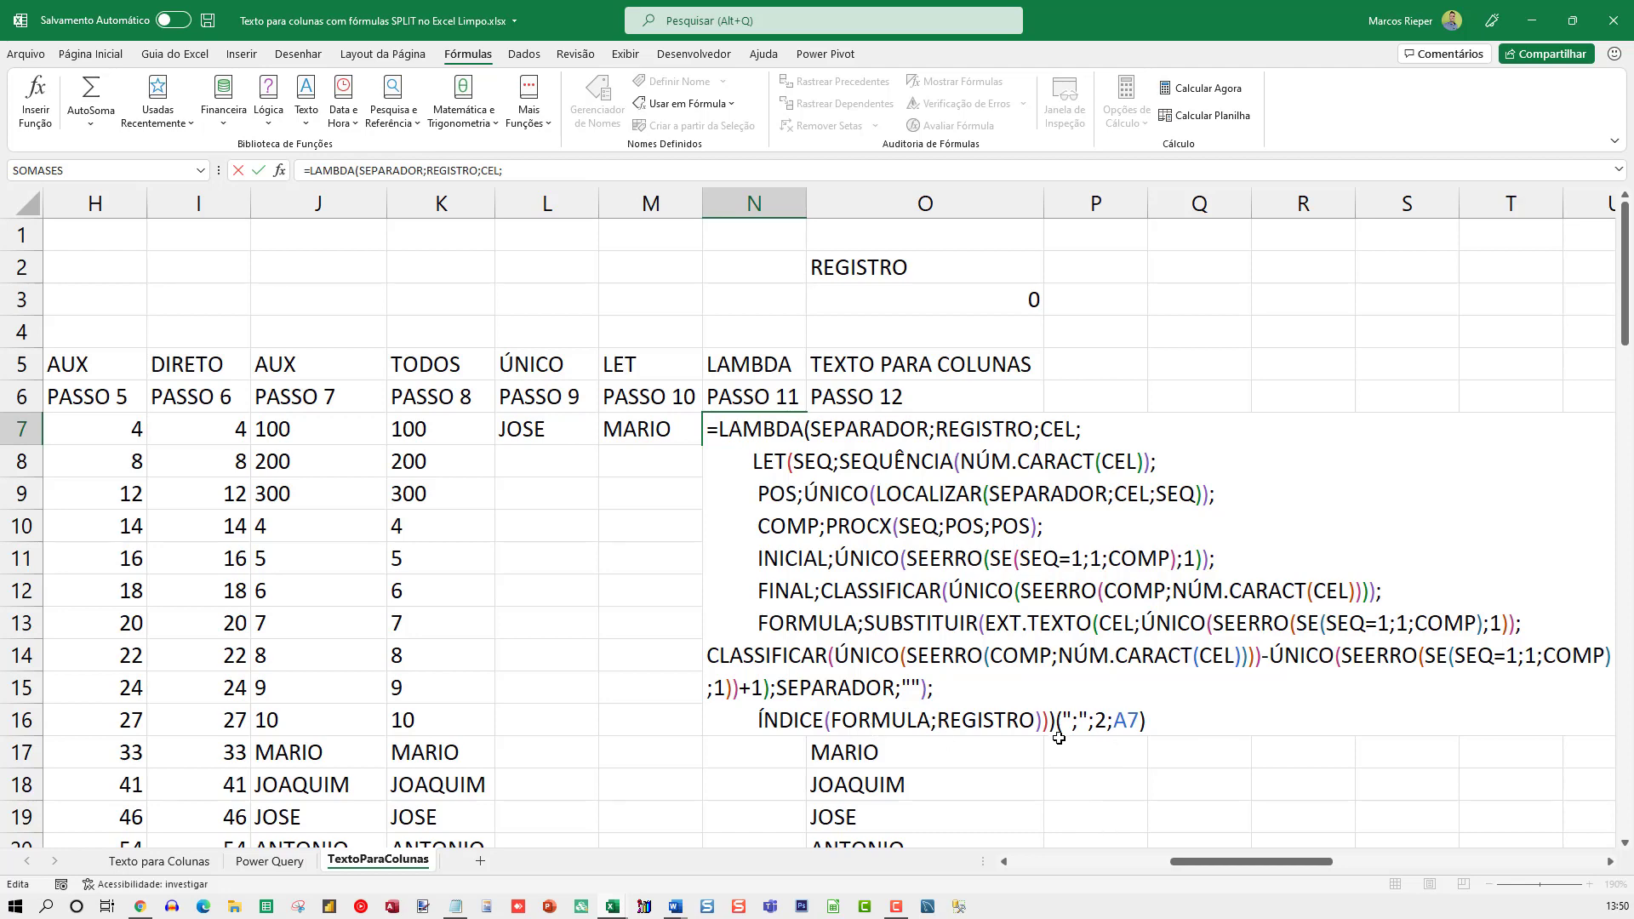
pyautogui.hotkey('ctrl', 'Return')
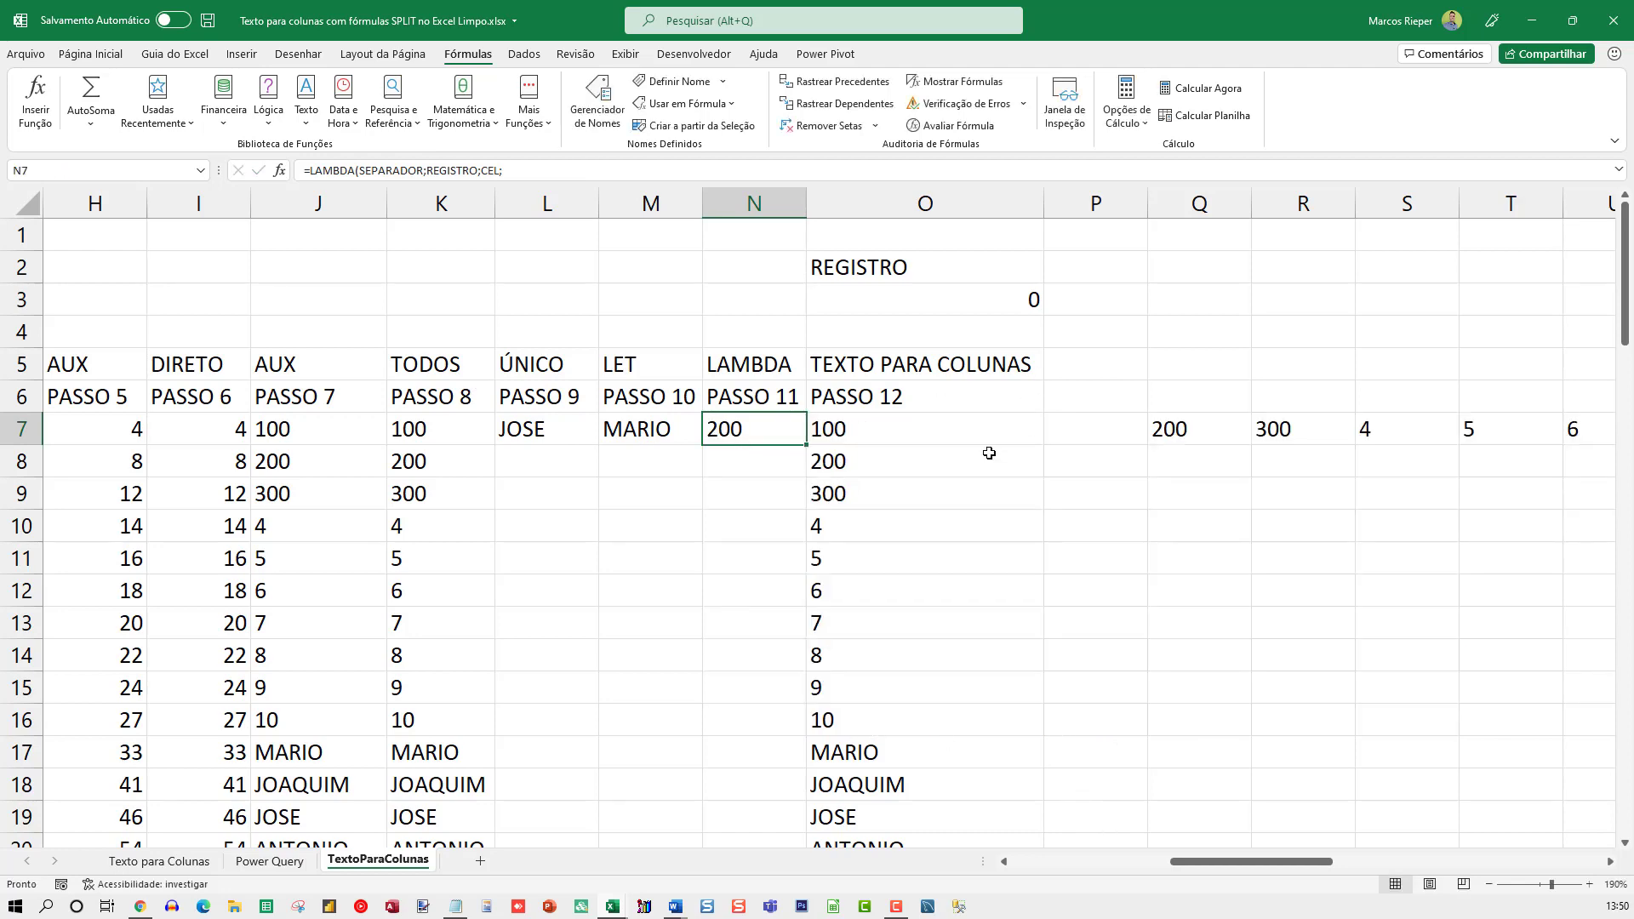
pyautogui.click(857, 434)
pyautogui.press('F2')
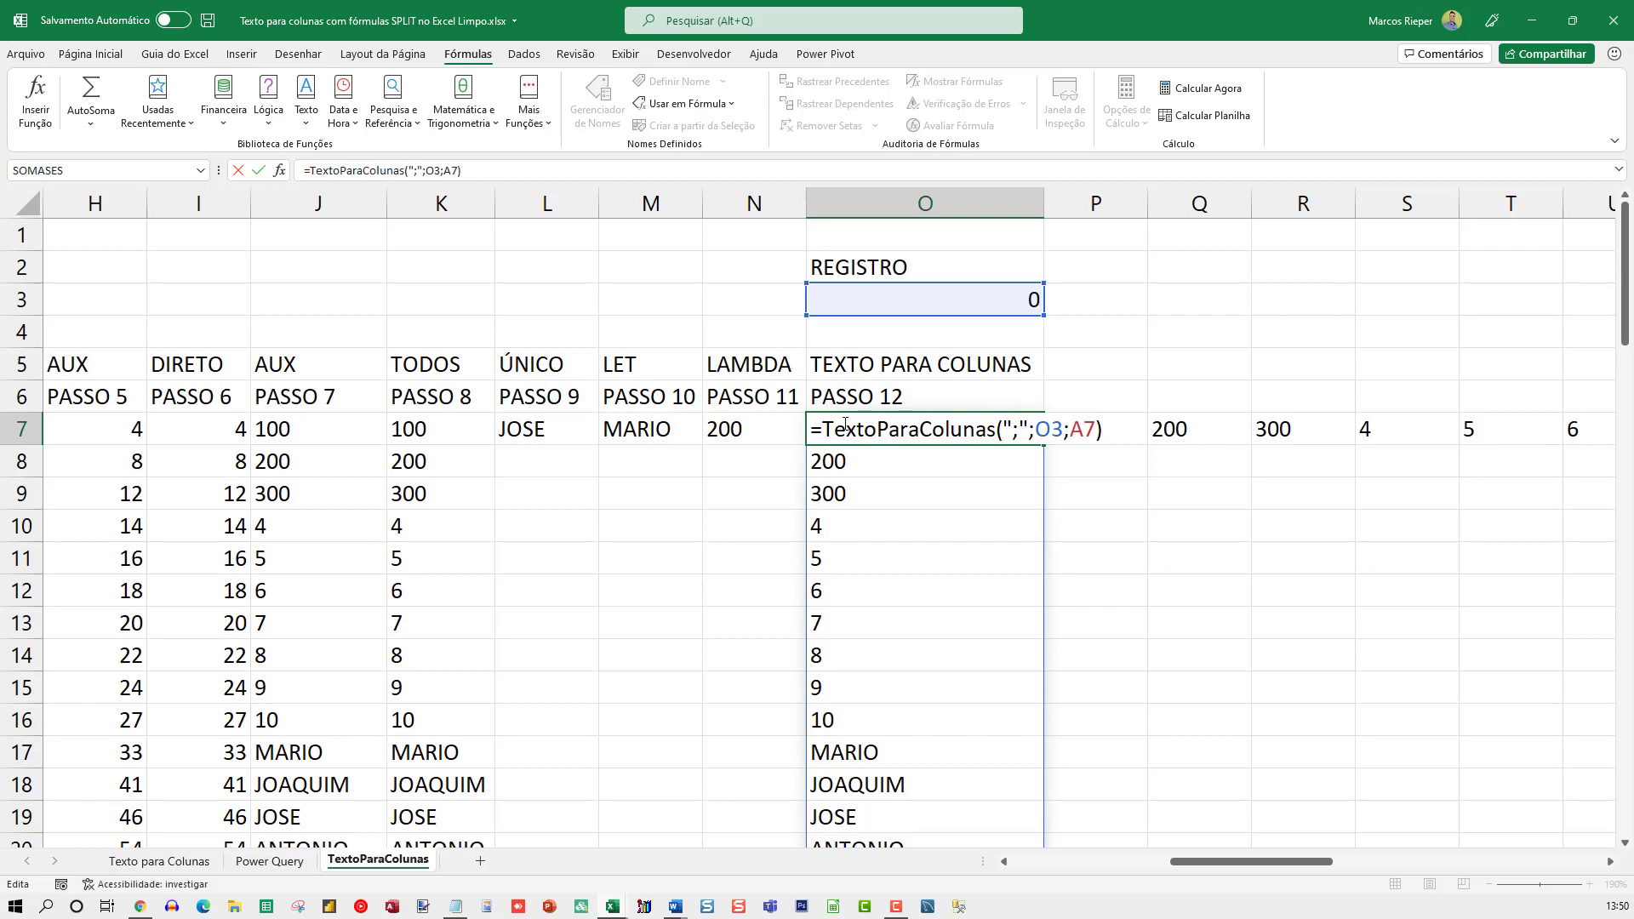
pyautogui.press('Escape')
# Widen column A to fit its text and copy the semicolon-separated text of A7 into A8:A16
pyautogui.press('Home')
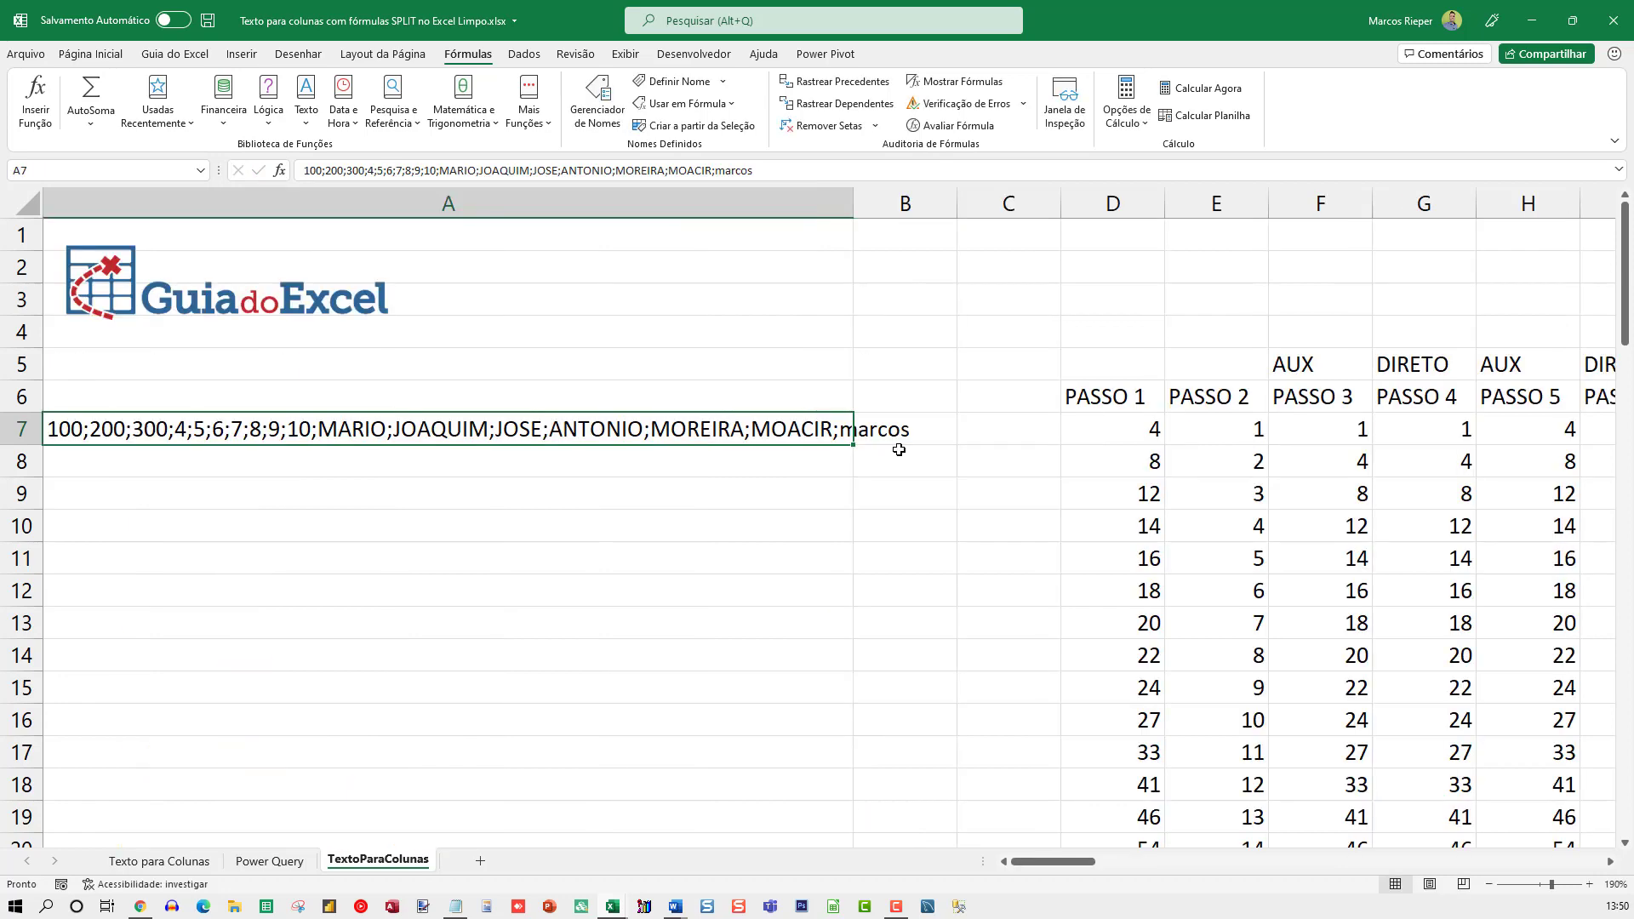
pyautogui.click(900, 439)
pyautogui.moveTo(853, 205); pyautogui.dragTo(970, 207)
pyautogui.click(829, 438)
pyautogui.hotkey('ctrl', 'c')
pyautogui.press('Down')
pyautogui.hotkey('ctrl', 'v')
pyautogui.press('Down')
pyautogui.hotkey('ctrl', 'v')
pyautogui.press('Down')
pyautogui.hotkey('ctrl', 'v')
pyautogui.press('Down')
pyautogui.hotkey('ctrl', 'v')
pyautogui.press('Down')
pyautogui.hotkey('ctrl', 'v')
pyautogui.press('Down')
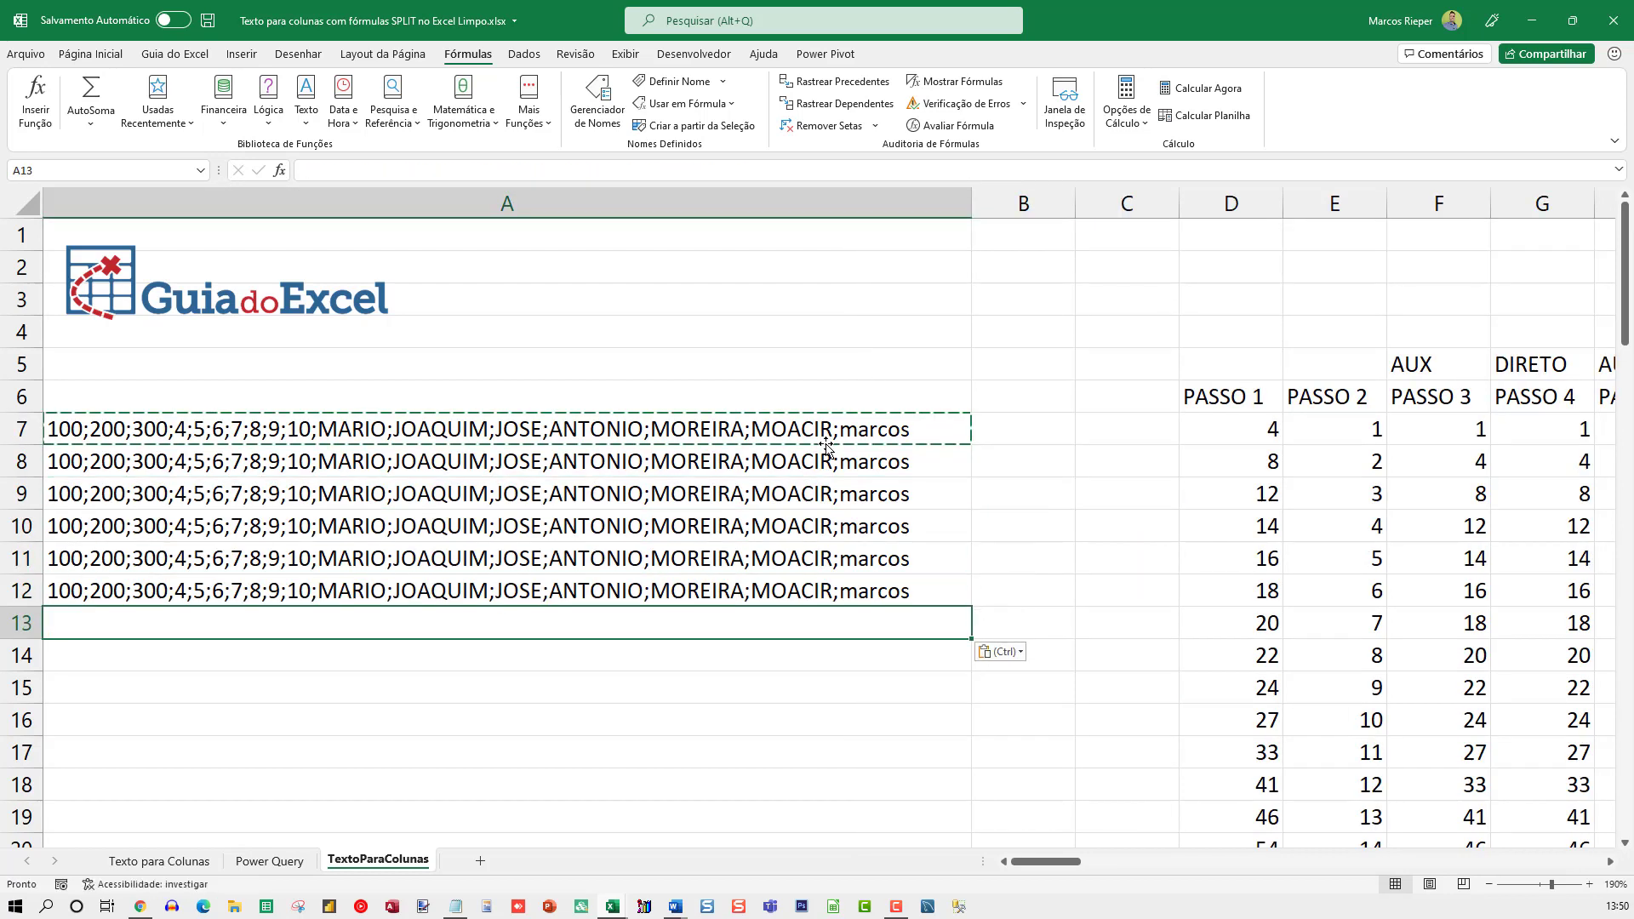
pyautogui.hotkey('ctrl', 'v')
pyautogui.press('Down')
pyautogui.hotkey('ctrl', 'v')
pyautogui.press('Down')
pyautogui.hotkey('ctrl', 'v')
pyautogui.press('Down')
pyautogui.press('Return')
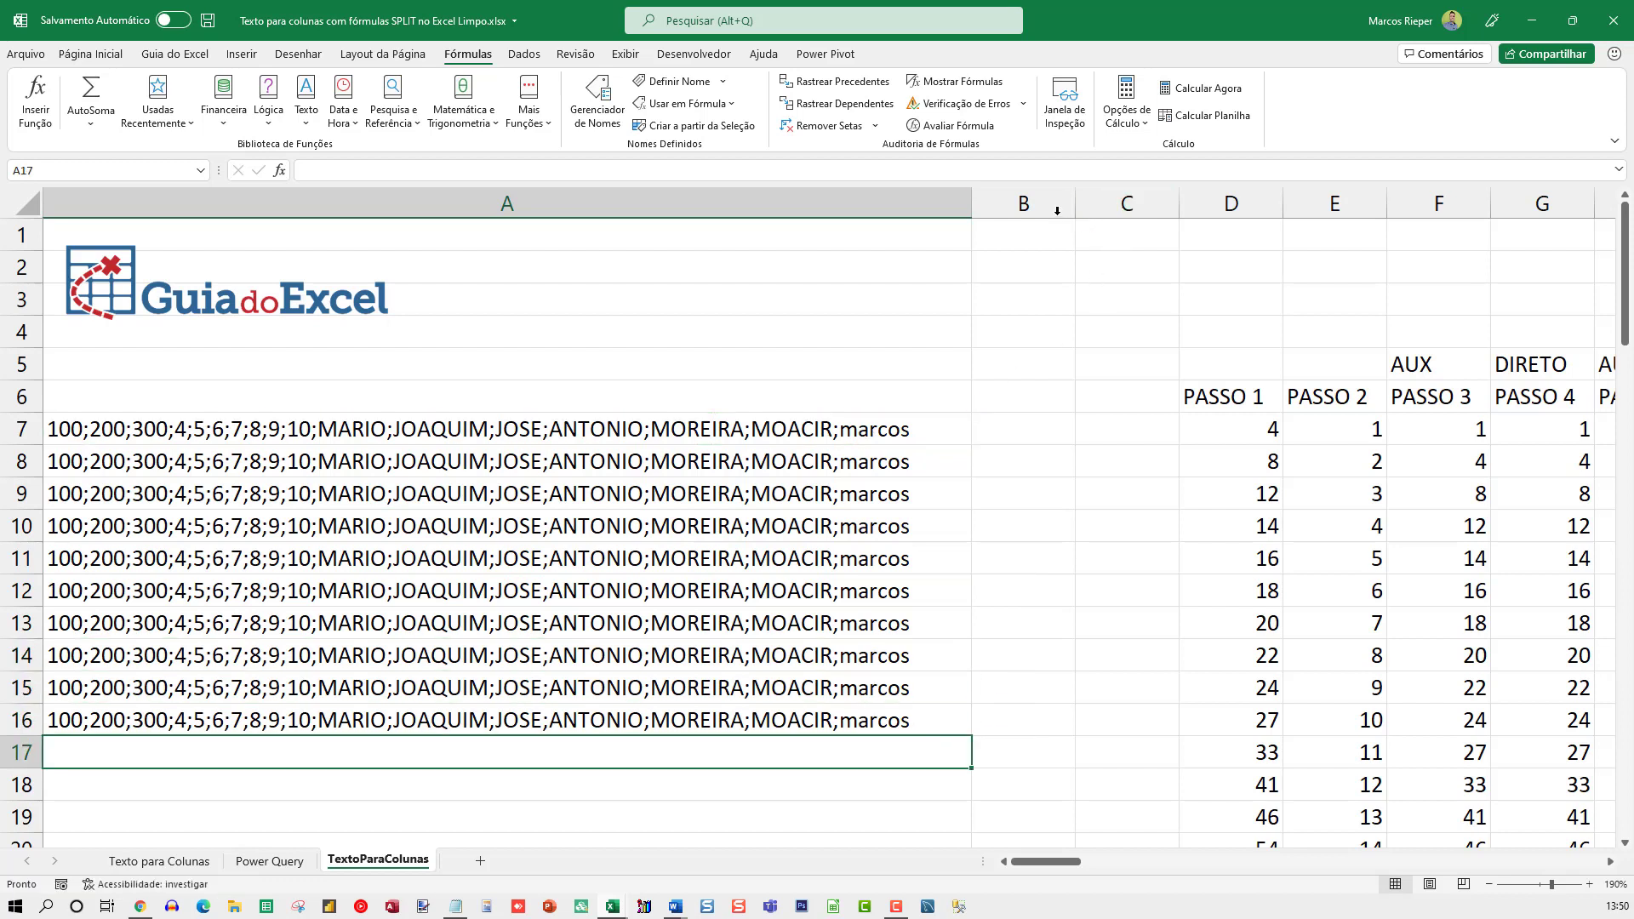
# Enter =textoparacolunas(";";lin()-6;A7) in B7
pyautogui.click(1015, 429)
pyautogui.write('=te')
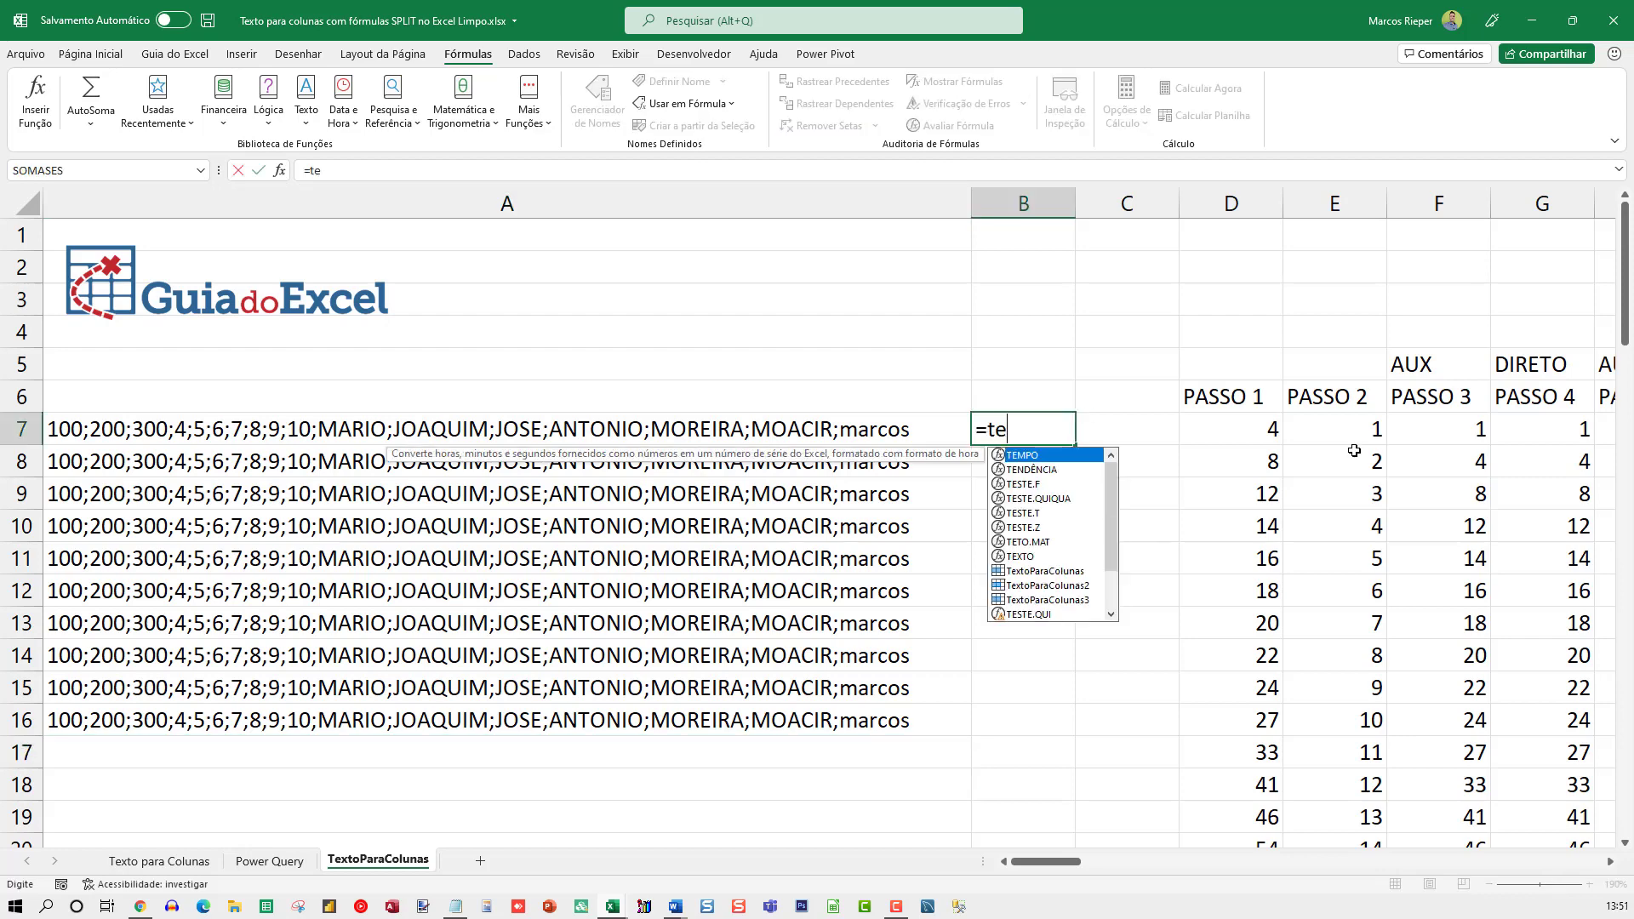
pyautogui.write('xtoparacolunas')
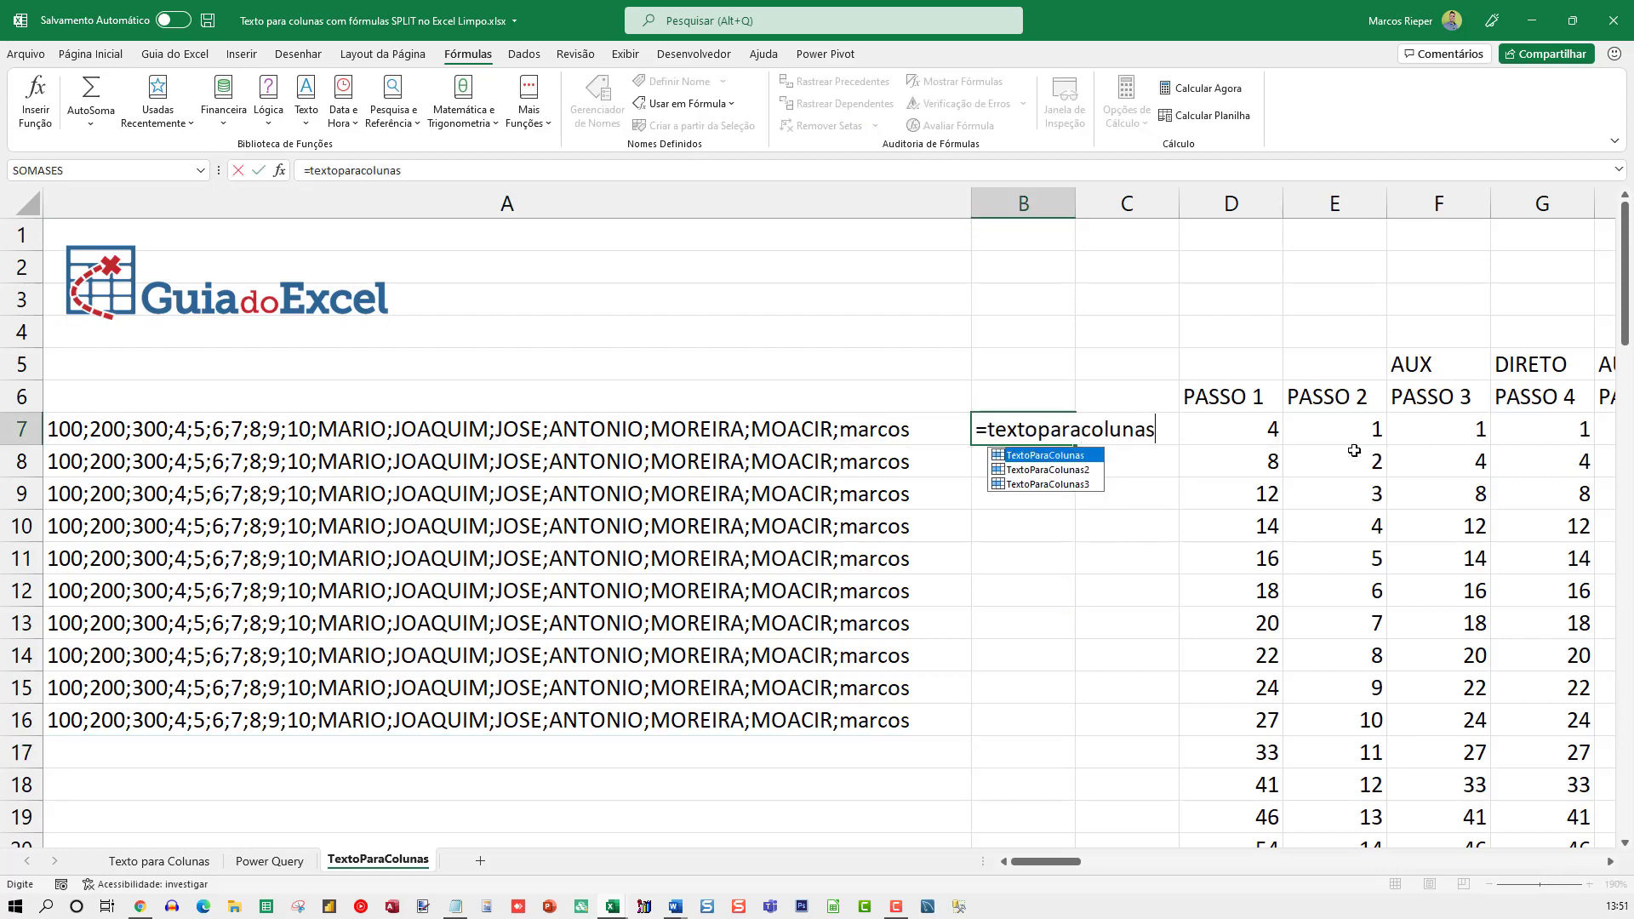
pyautogui.write('(";"')
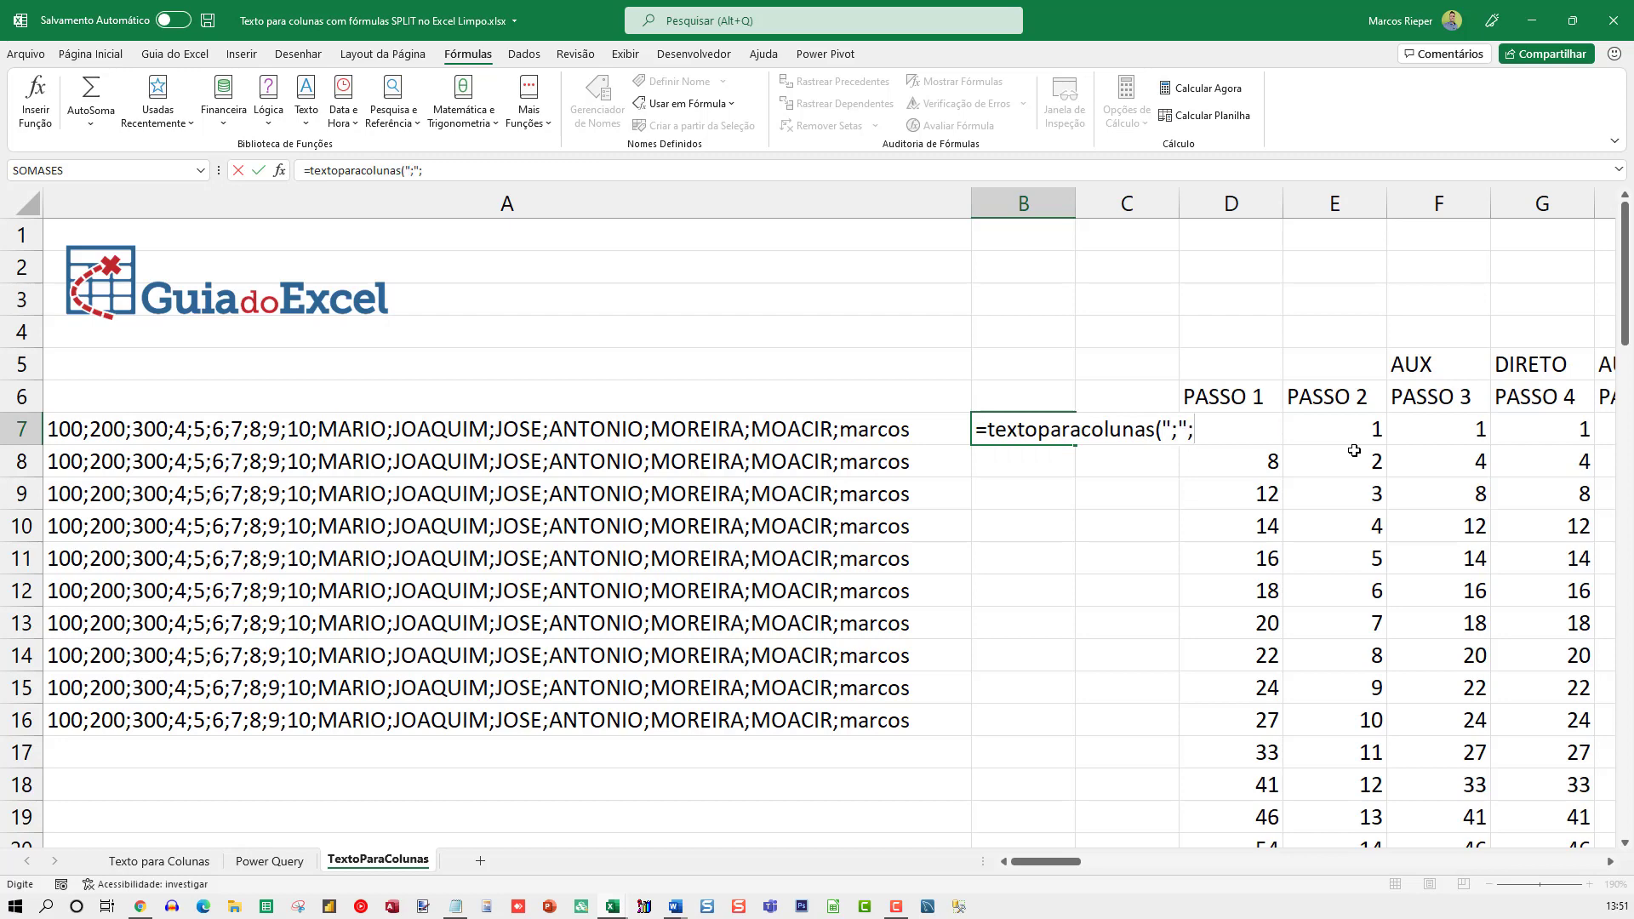
pyautogui.write(';lin')
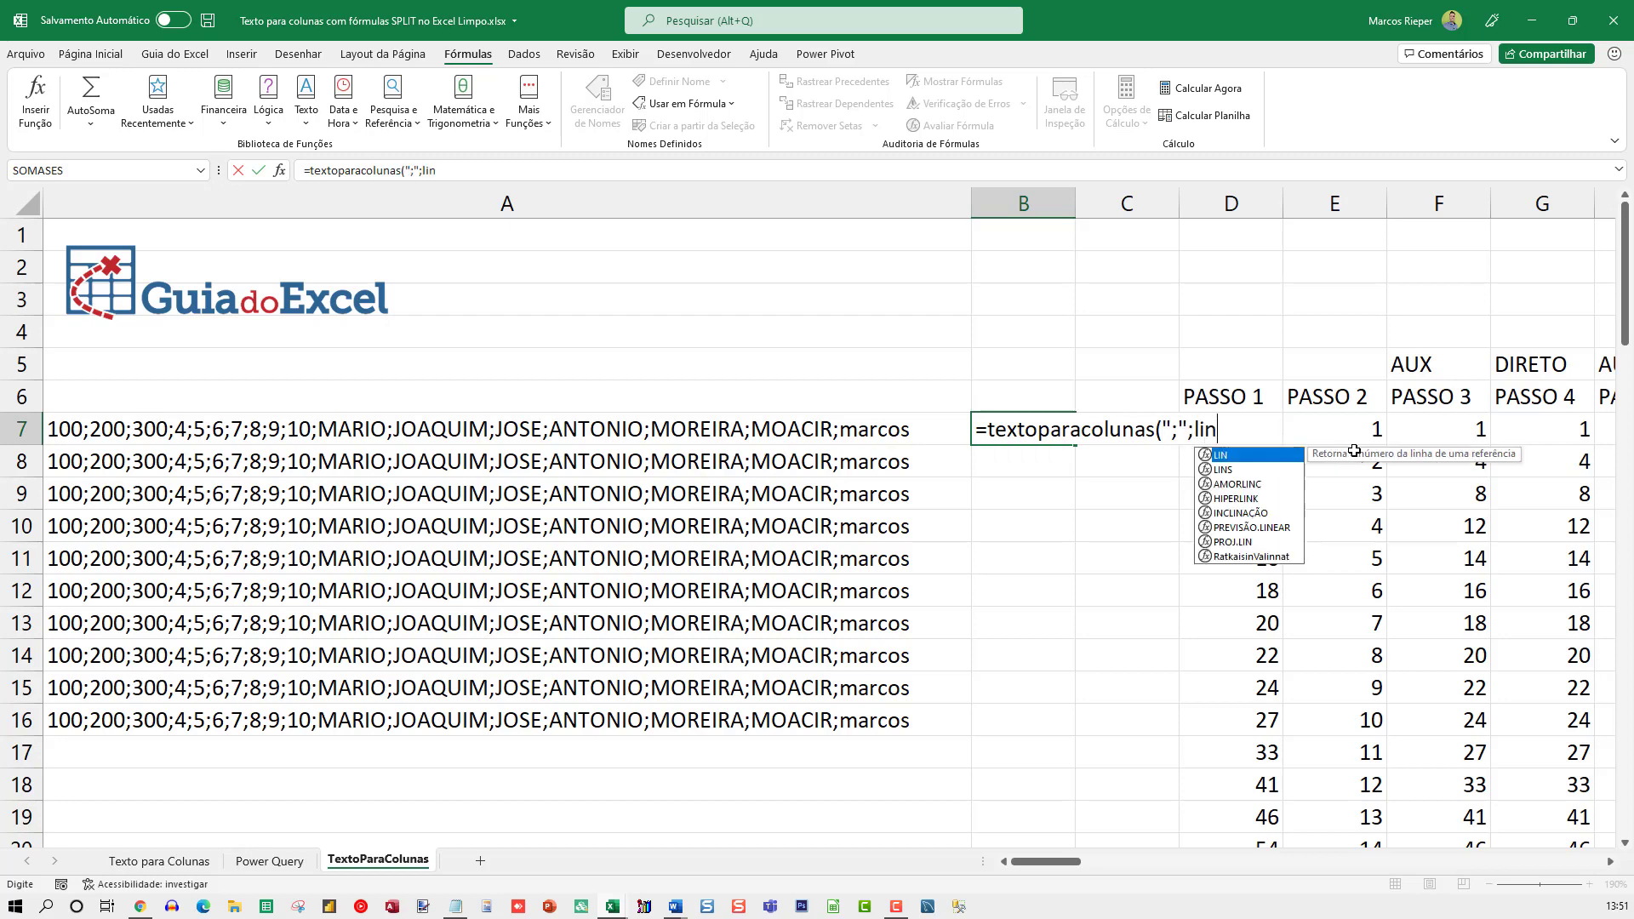
pyautogui.write('()-6;')
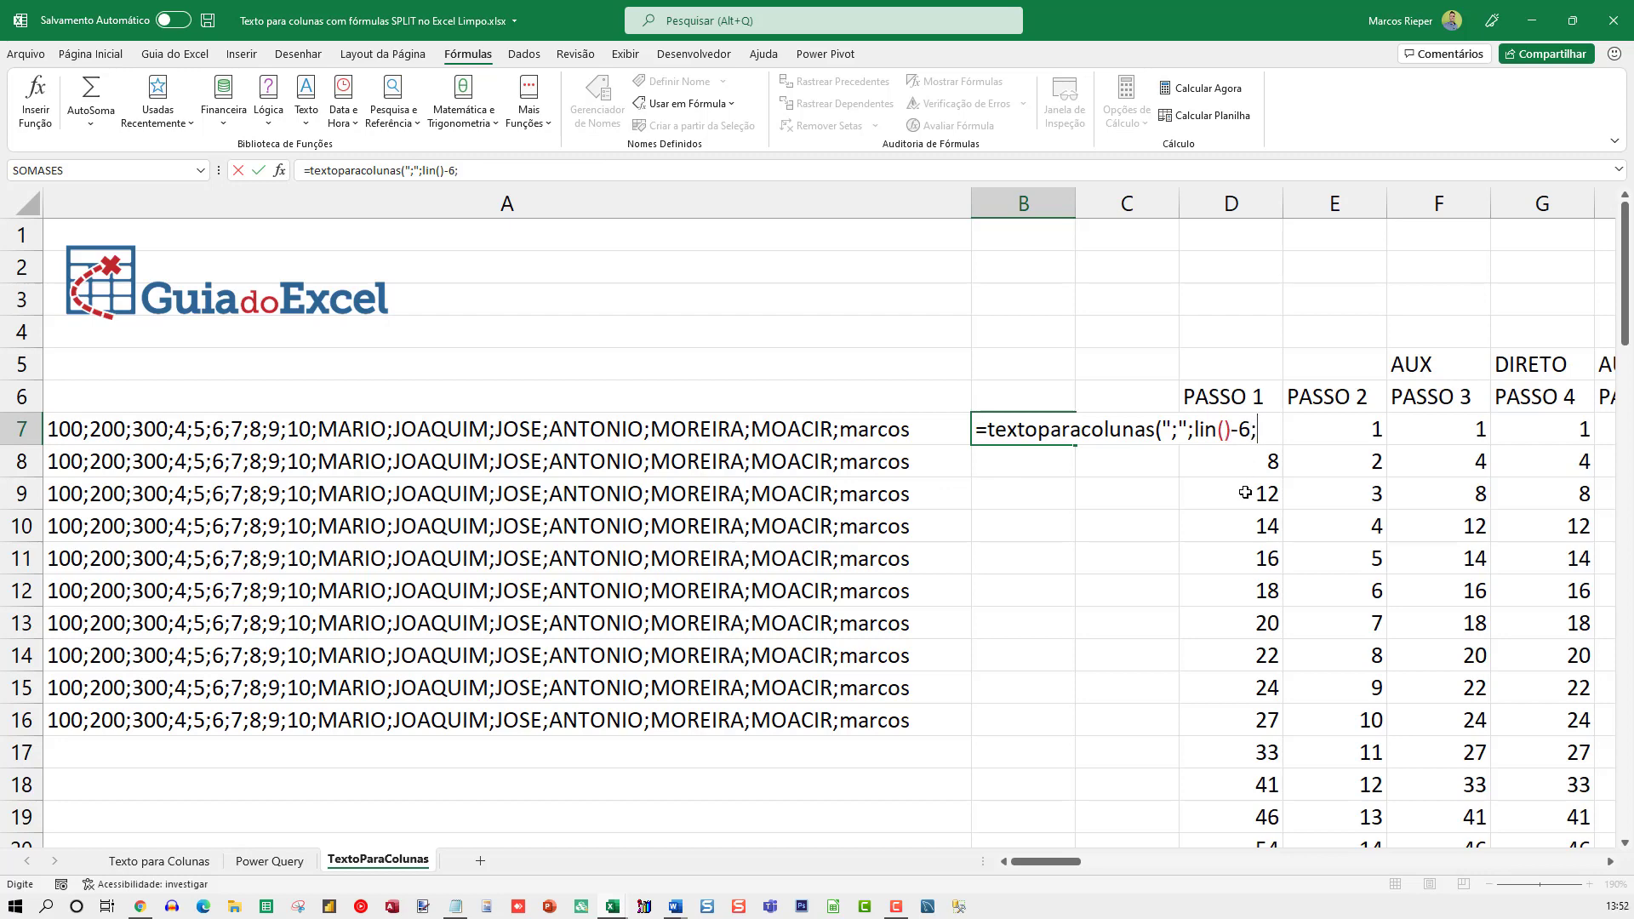
pyautogui.click(800, 434)
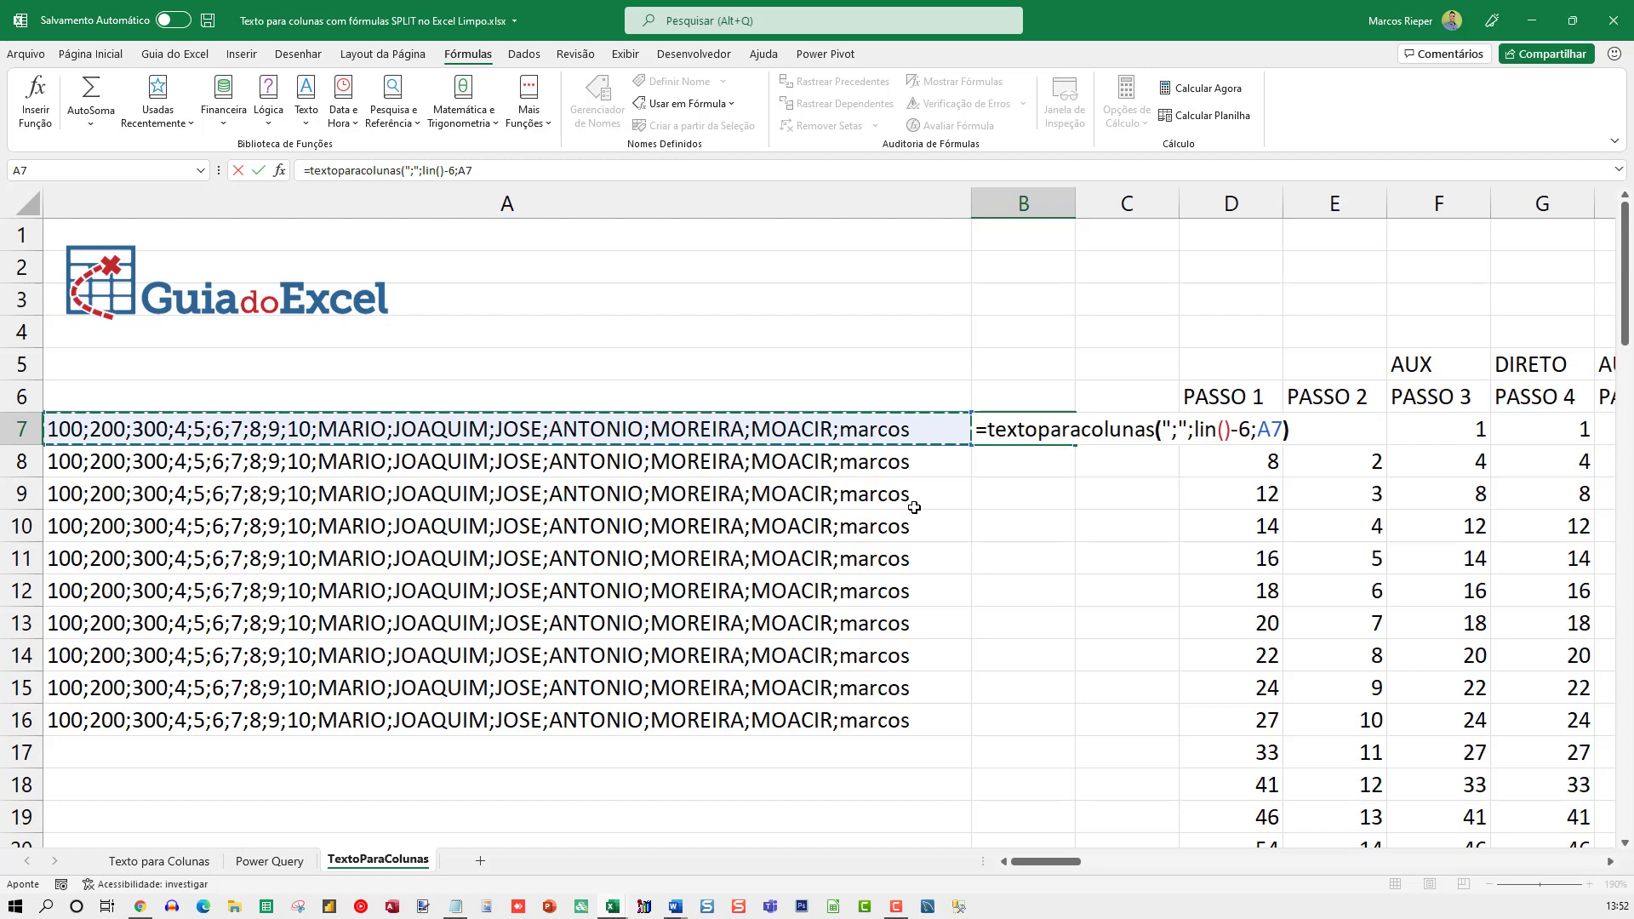
pyautogui.press('Return')
# Copy the B7 formula down through B16
pyautogui.press('Up')
pyautogui.hotkey('ctrl', 'c')
pyautogui.press('Down')
pyautogui.hotkey('ctrl', 'v')
pyautogui.press('Down')
pyautogui.hotkey('ctrl', 'v')
pyautogui.press('Down')
pyautogui.hotkey('ctrl', 'v')
pyautogui.press('Down')
pyautogui.hotkey('ctrl', 'v')
pyautogui.press('Down')
pyautogui.hotkey('ctrl', 'v')
pyautogui.press('Down')
pyautogui.hotkey('ctrl', 'v')
pyautogui.press('Down')
pyautogui.hotkey('ctrl', 'v')
pyautogui.press('Down')
pyautogui.hotkey('ctrl', 'v')
pyautogui.press('Down')
pyautogui.hotkey('ctrl', 'v')
# Copy the semicolon-separated text of A16 into A17:A20
pyautogui.press('Down')
pyautogui.press('Up')
pyautogui.press('Left')
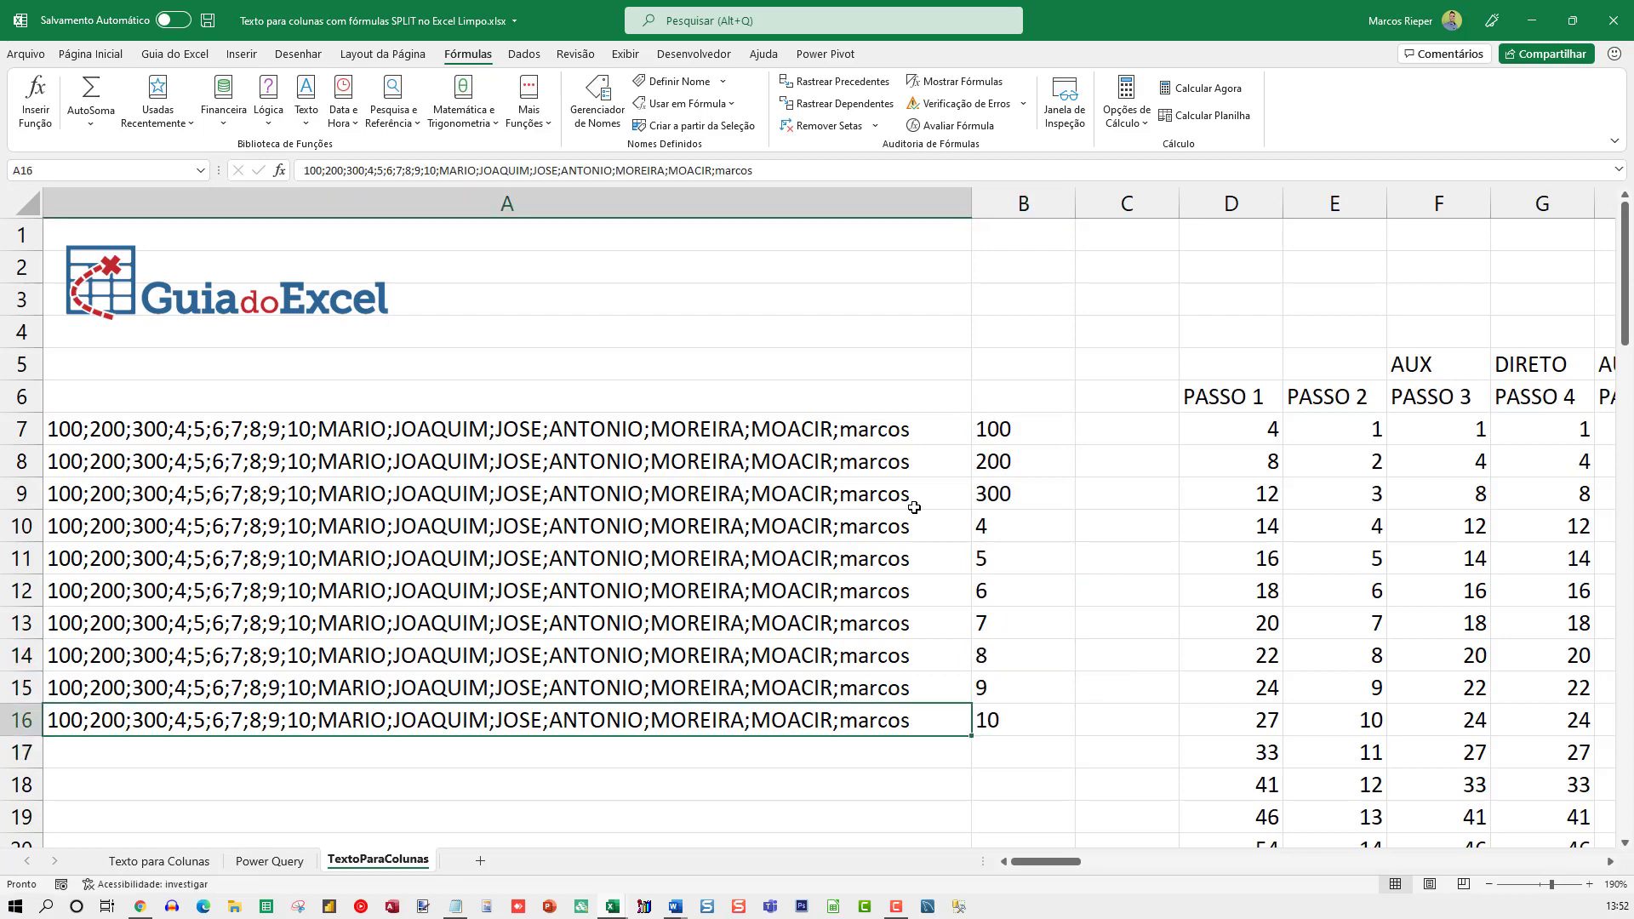
pyautogui.hotkey('ctrl', 'c')
pyautogui.press('Down')
pyautogui.hotkey('ctrl', 'v')
# Extend the TextoParaColunas formula in column B down to B20
pyautogui.press('Down')
pyautogui.hotkey('ctrl', 'v')
pyautogui.press('Down')
pyautogui.hotkey('ctrl', 'v')
pyautogui.press('Down')
pyautogui.hotkey('ctrl', 'v')
pyautogui.press('Up')
pyautogui.press('Right')
pyautogui.press('Up')
pyautogui.press('Up')
pyautogui.press('Up')
pyautogui.hotkey('ctrl', 'c')
pyautogui.press('Down')
pyautogui.hotkey('ctrl', 'v')
pyautogui.press('Down')
pyautogui.hotkey('ctrl', 'v')
pyautogui.press('Down')
pyautogui.press('Escape')
pyautogui.press('Up')
pyautogui.press('Up')
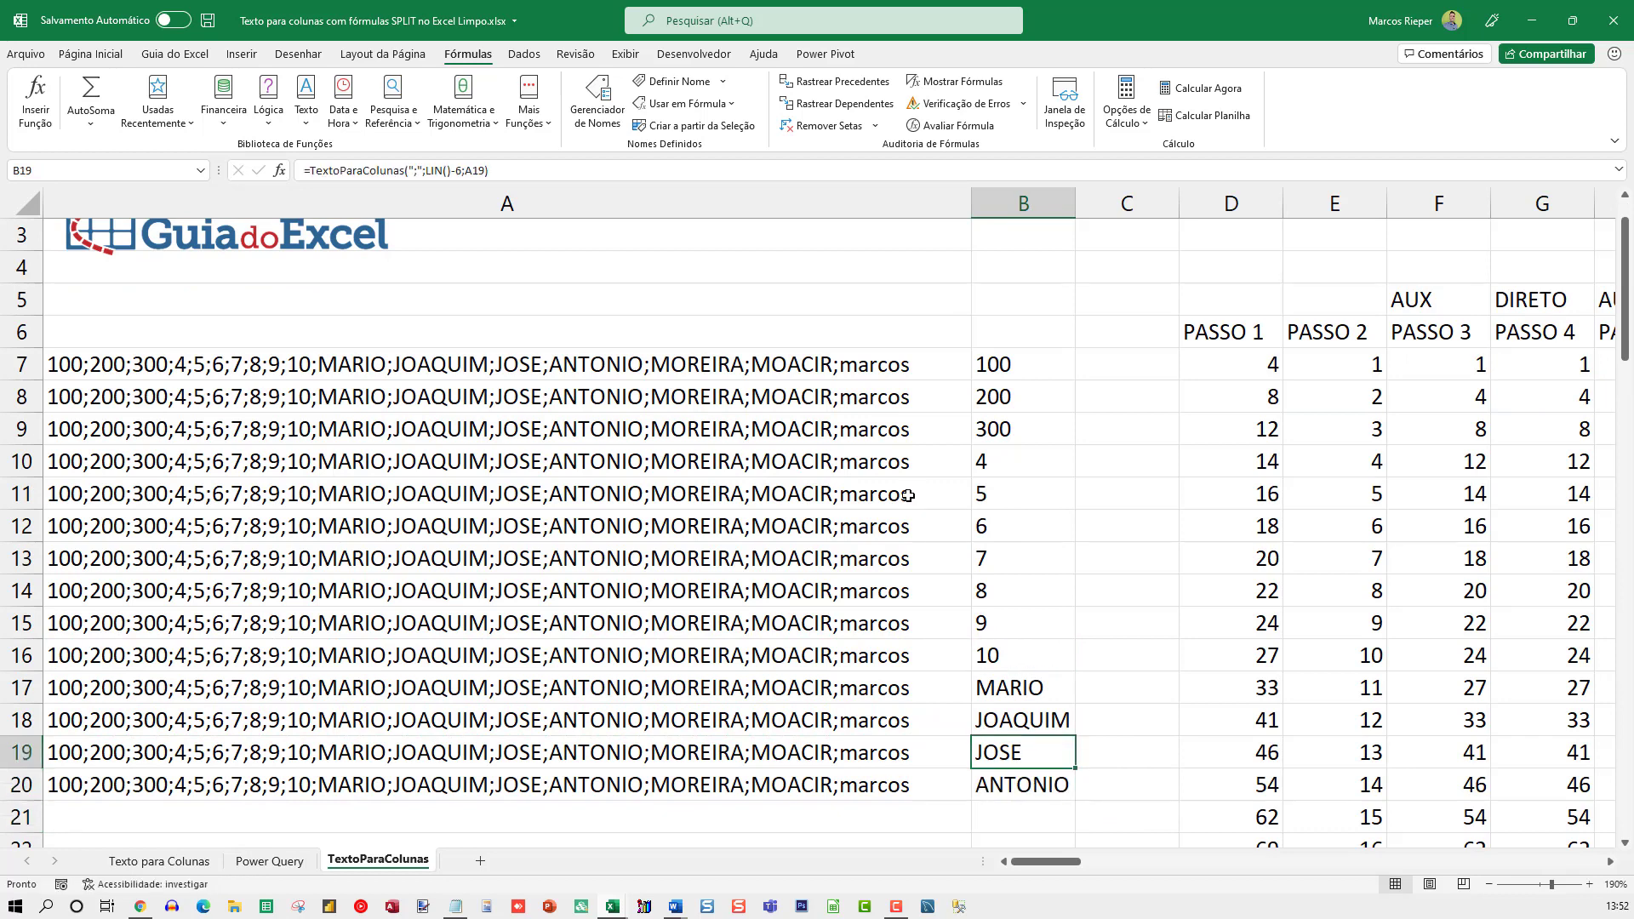
# Examine the TextoParaColunas formulas in B8 and B7
pyautogui.click(1015, 389)
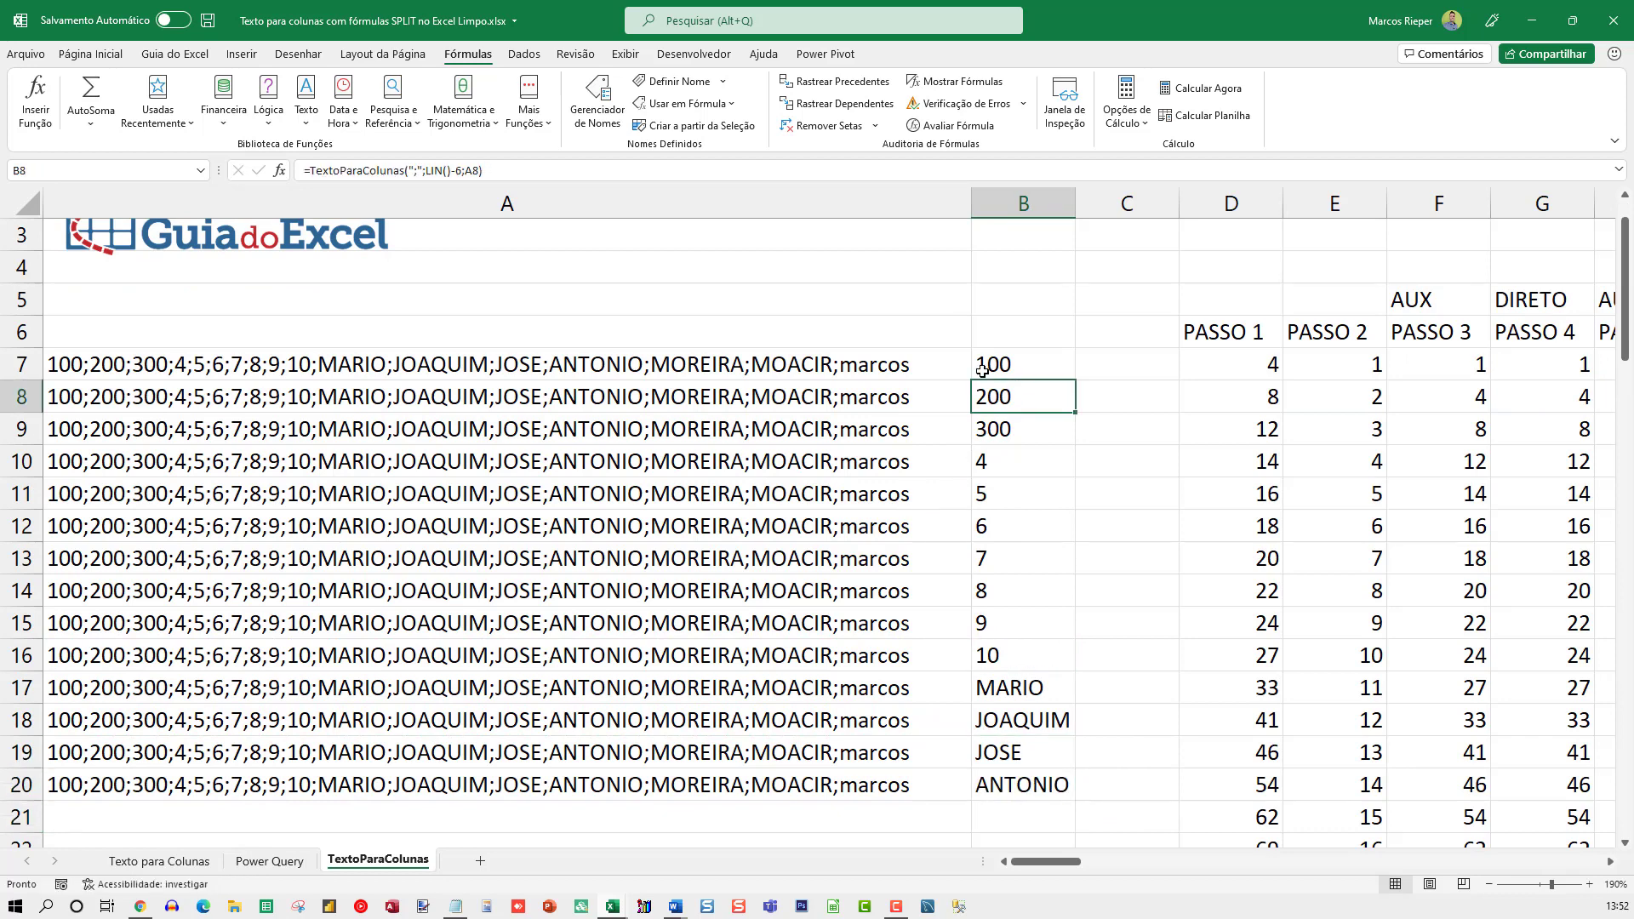
pyautogui.press('F2')
pyautogui.press('Escape')
pyautogui.click(1001, 364)
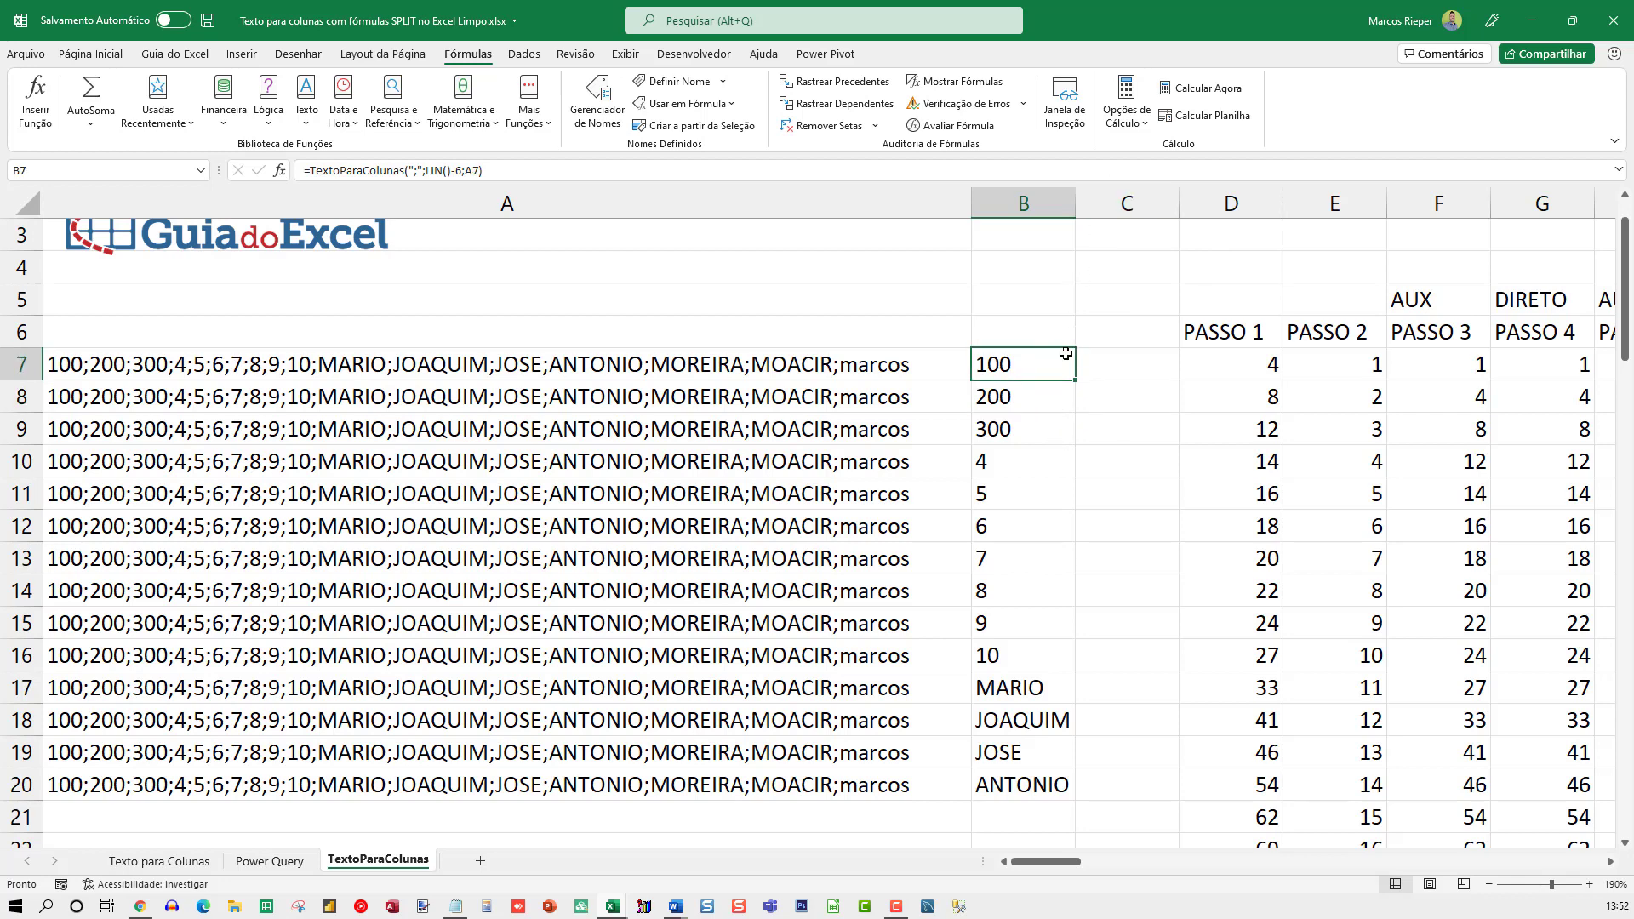
pyautogui.click(1148, 257)
pyautogui.hotkey('ctrl', 'Right')
pyautogui.hotkey('ctrl', 'Left')
pyautogui.press('Right')
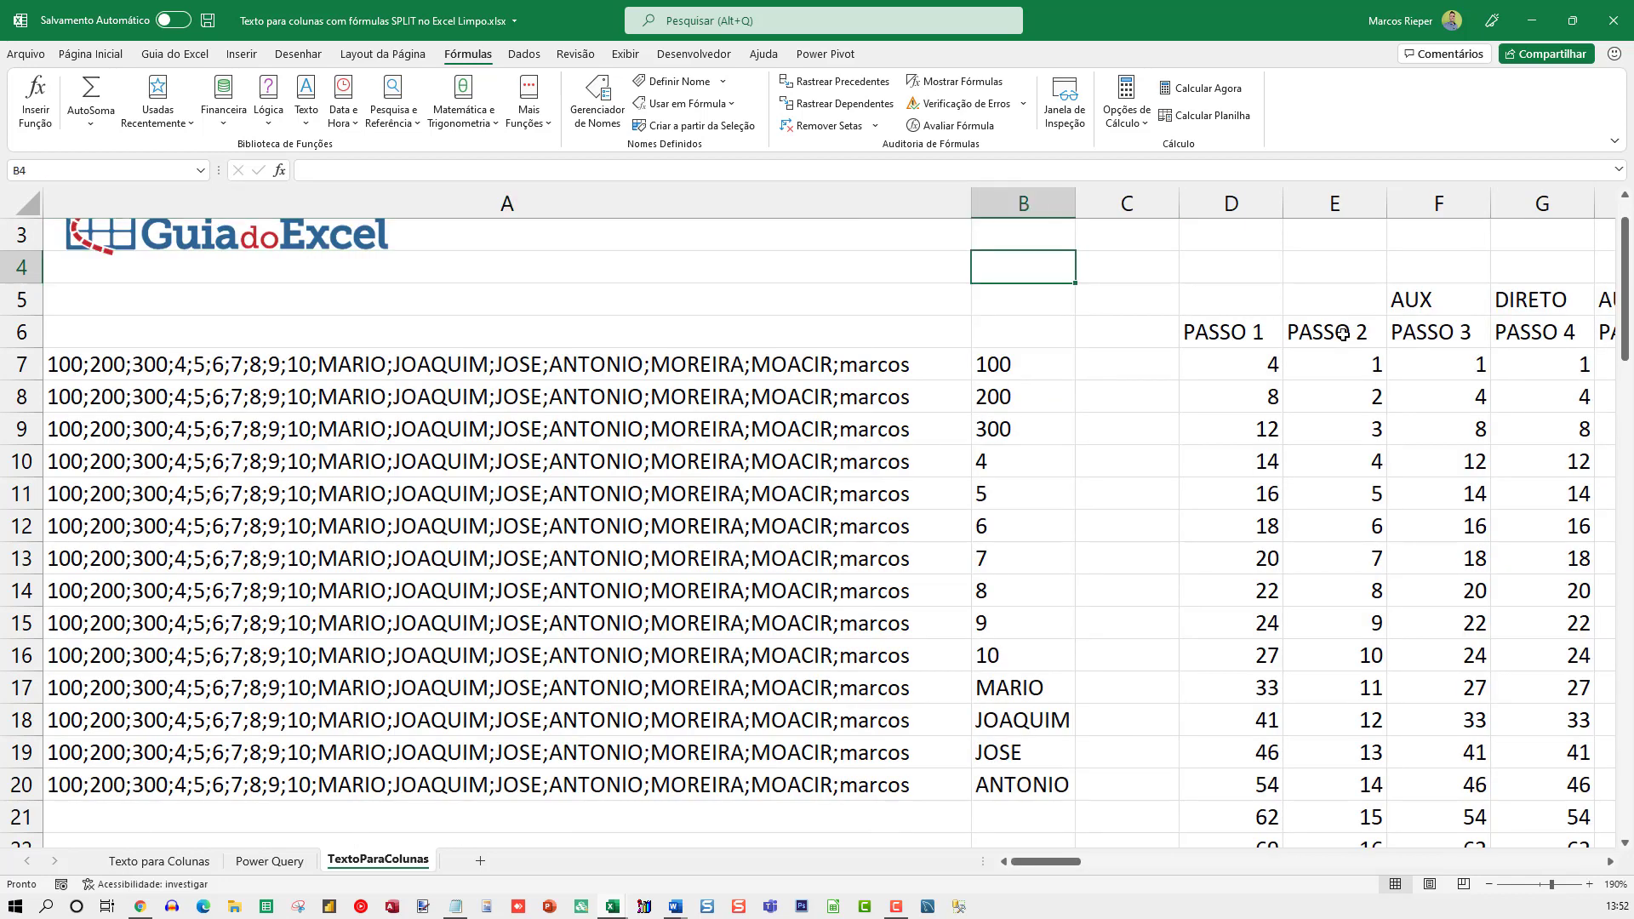
# Copy the text of the B7 formula =TextoParaColunas(";";LIN()-6;A7) into B4, keeping its reference to A7
pyautogui.press('Down')
pyautogui.press('Down')
pyautogui.press('Down')
pyautogui.press('F2')
pyautogui.hotkey('shift', 'Home')
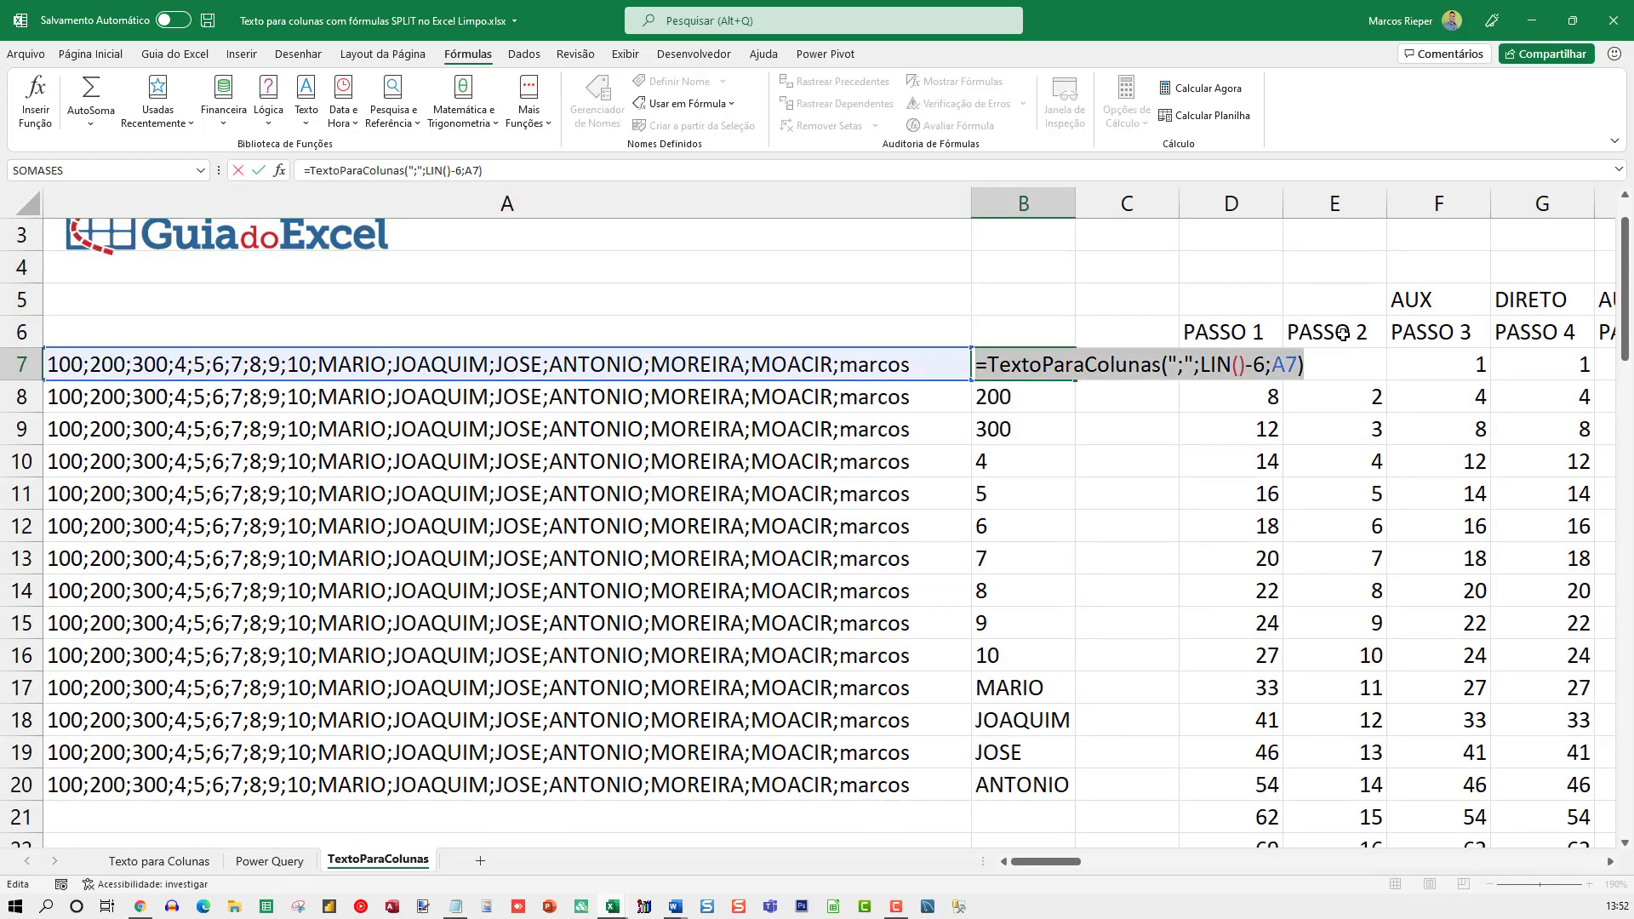
pyautogui.hotkey('ctrl', 'c')
pyautogui.press('Escape')
pyautogui.press('Up')
pyautogui.press('Up')
pyautogui.press('Up')
pyautogui.press('Up')
pyautogui.press('Down')
pyautogui.press('F2')
pyautogui.hotkey('ctrl', 'v')
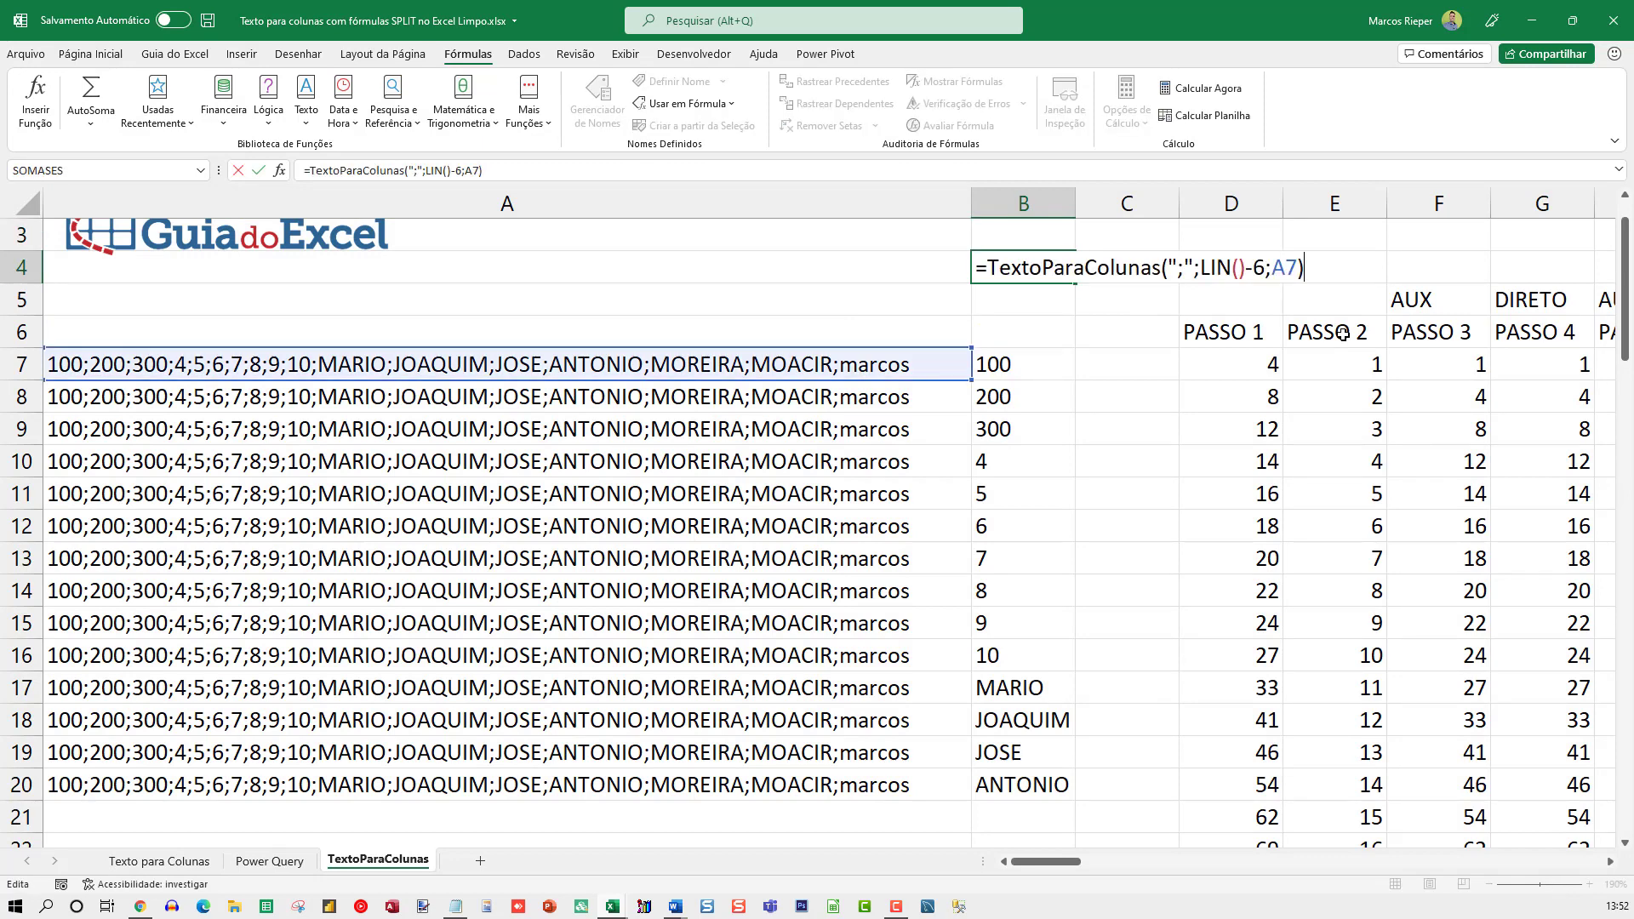
pyautogui.press('Return')
# Replace LIN()-6 with 0 in the B4 TextoParaColunas formula and autofit the width of column B
pyautogui.press('Up')
pyautogui.press('F2')
pyautogui.press('Left')
pyautogui.press('Left')
pyautogui.hotkey('shift', 'Left')
pyautogui.hotkey('shift', 'Left')
pyautogui.hotkey('shift', 'Left')
pyautogui.hotkey('shift', 'Left')
pyautogui.hotkey('shift', 'Left')
pyautogui.hotkey('shift', 'Left')
pyautogui.hotkey('shift', 'Left')
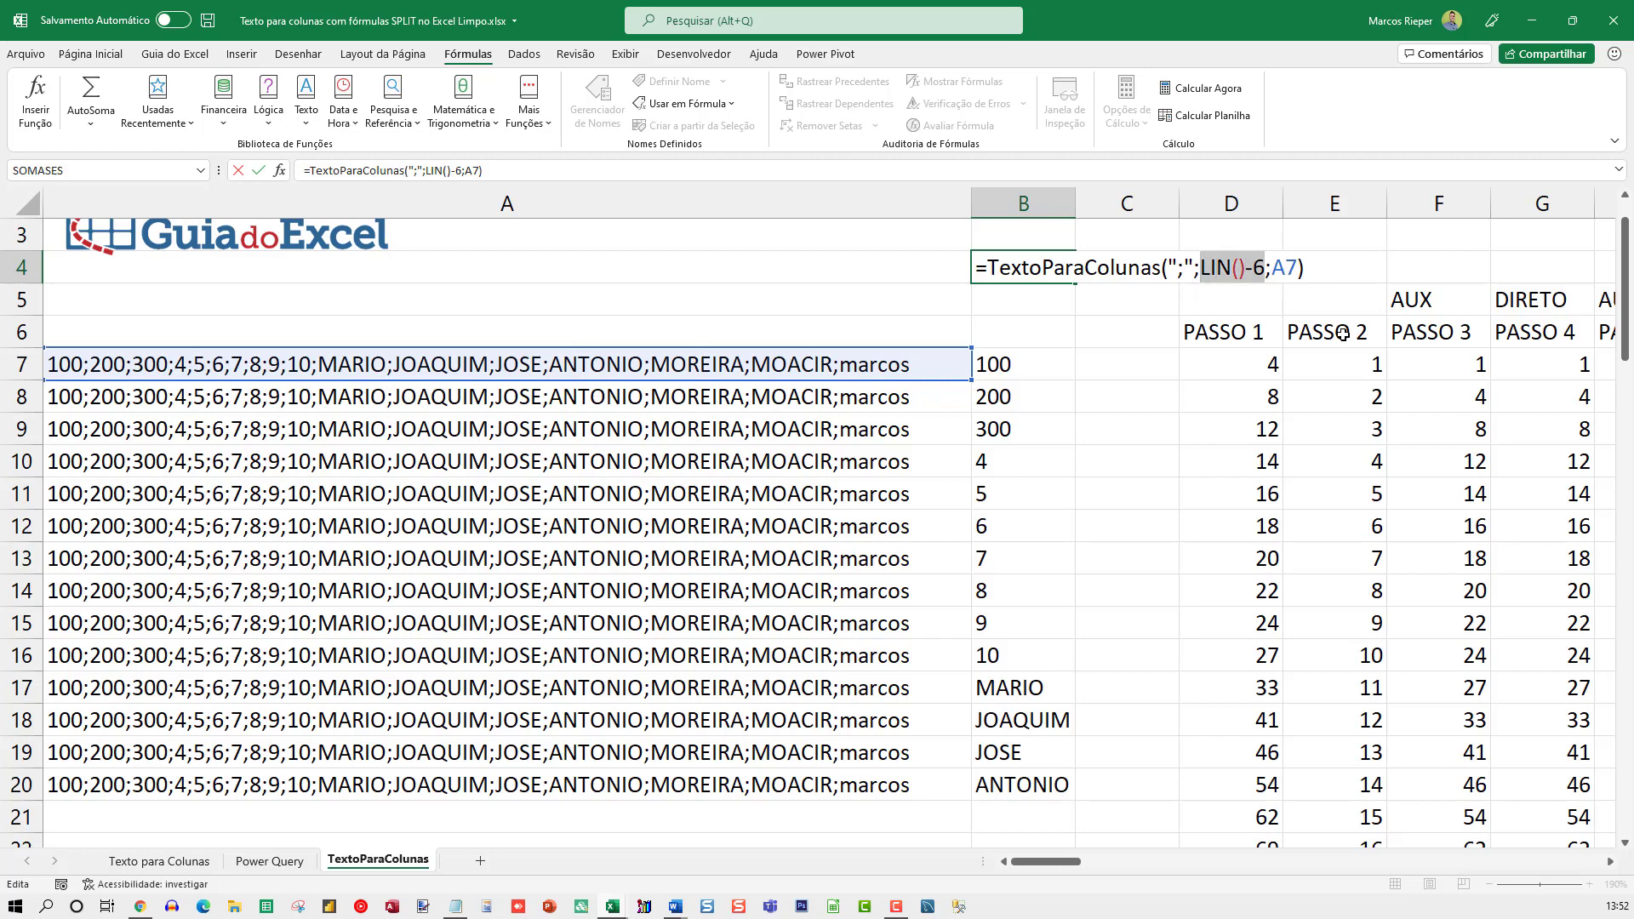
pyautogui.write('0')
pyautogui.hotkey('ctrl', 'Return')
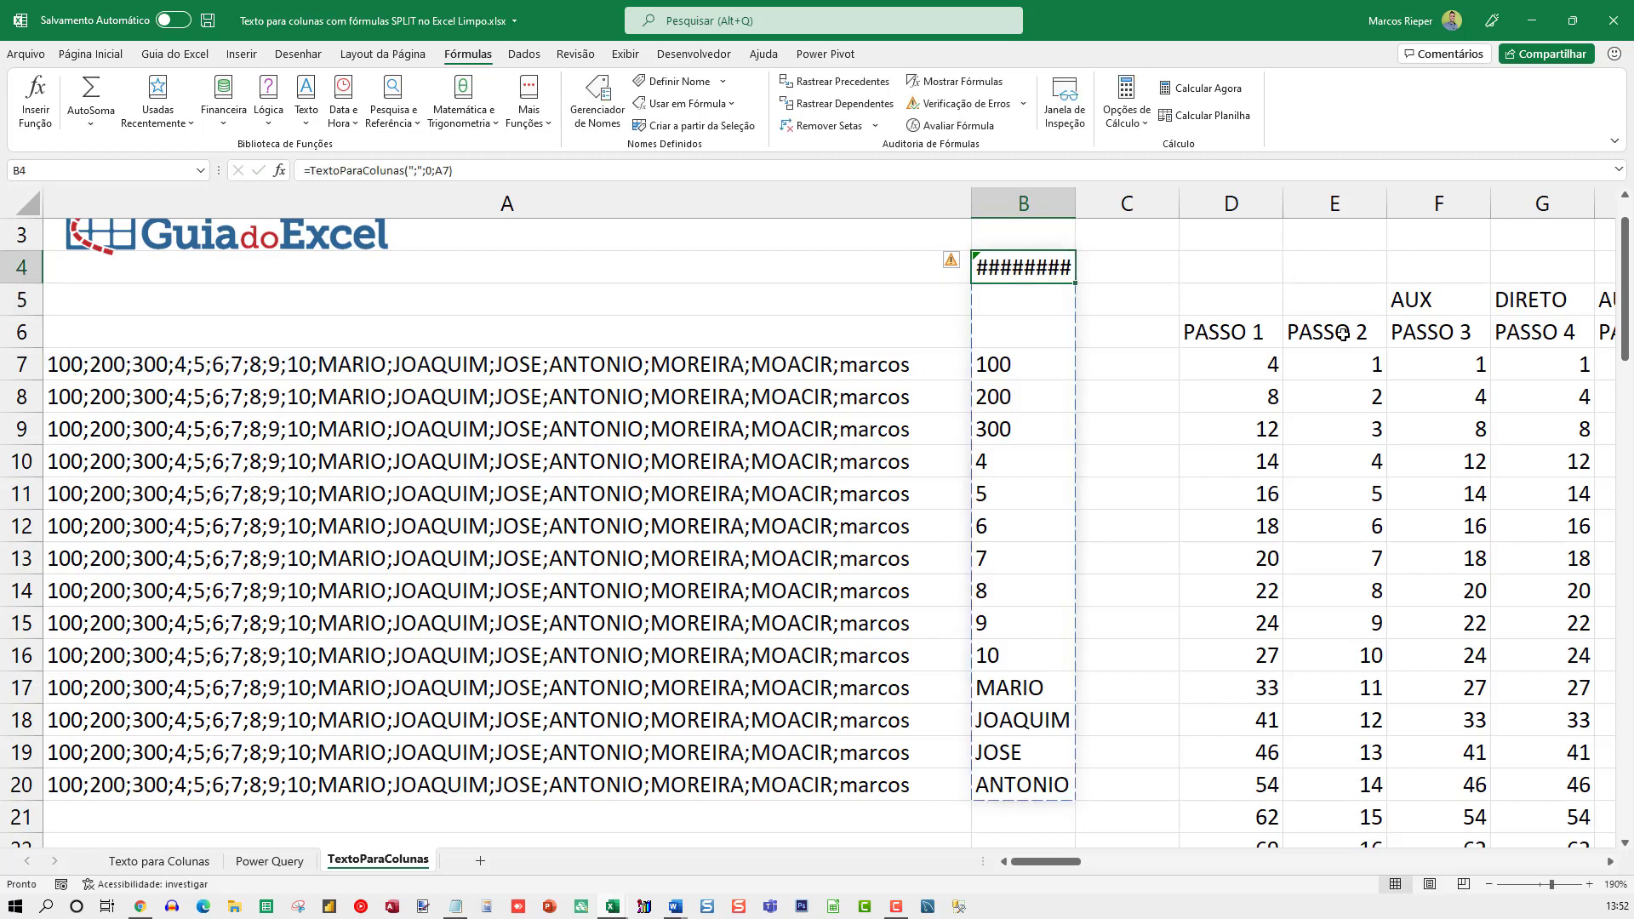
pyautogui.doubleClick(1075, 204)
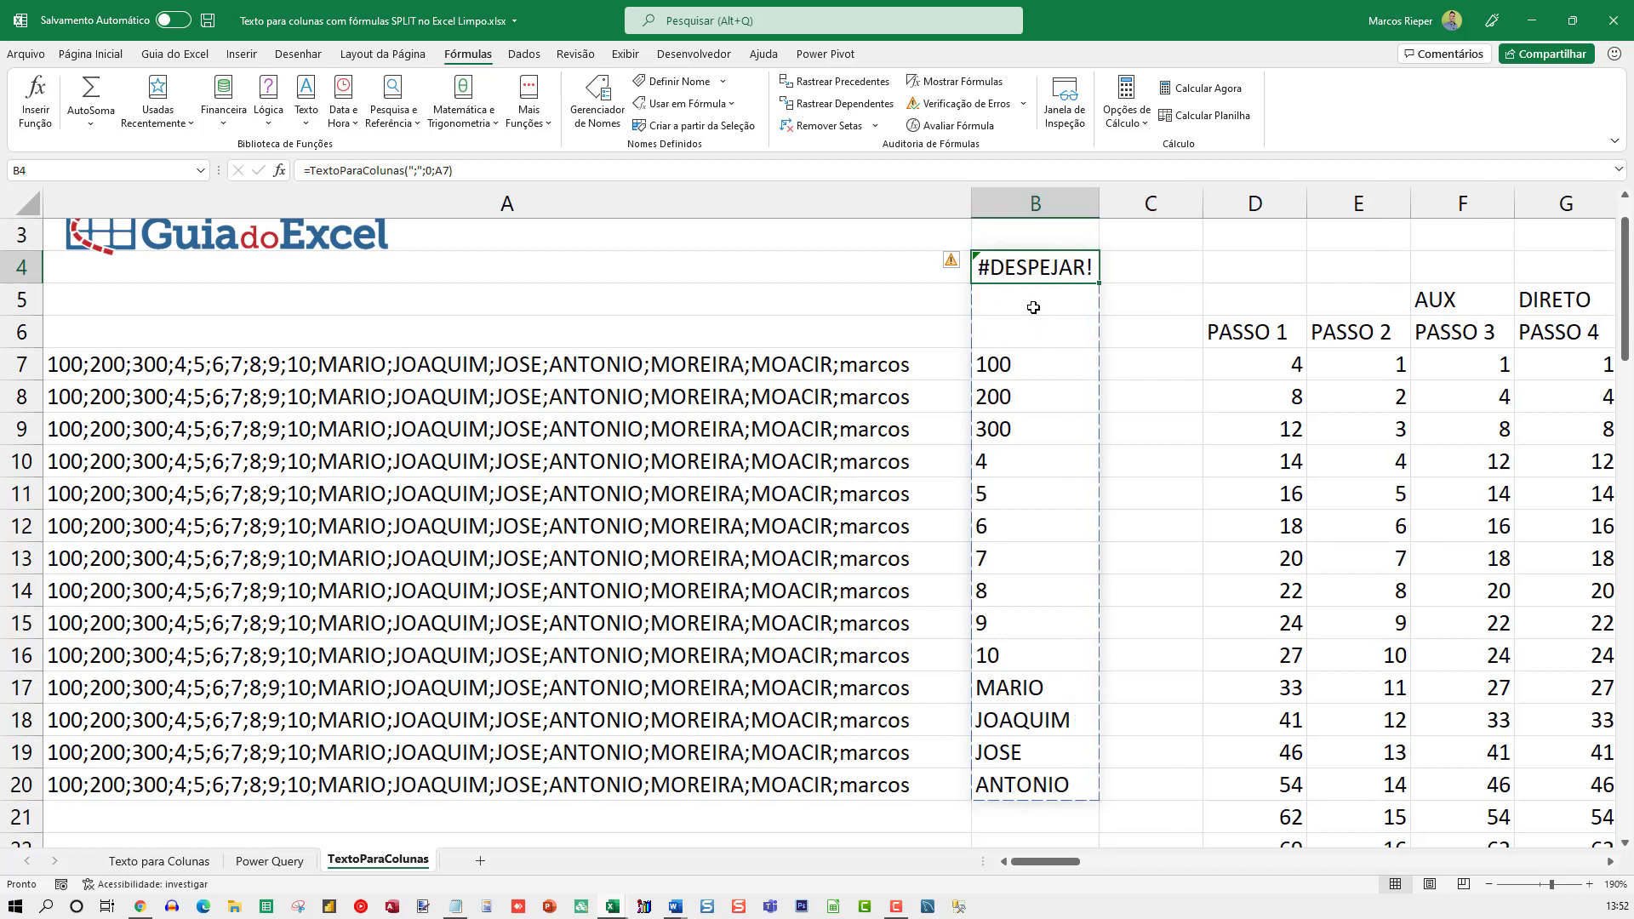
# Wrap the B4 formula in TRANSPOR so it reads =TRANSPOR(TextoParaColunas(";";0;A7))
pyautogui.click(1017, 374)
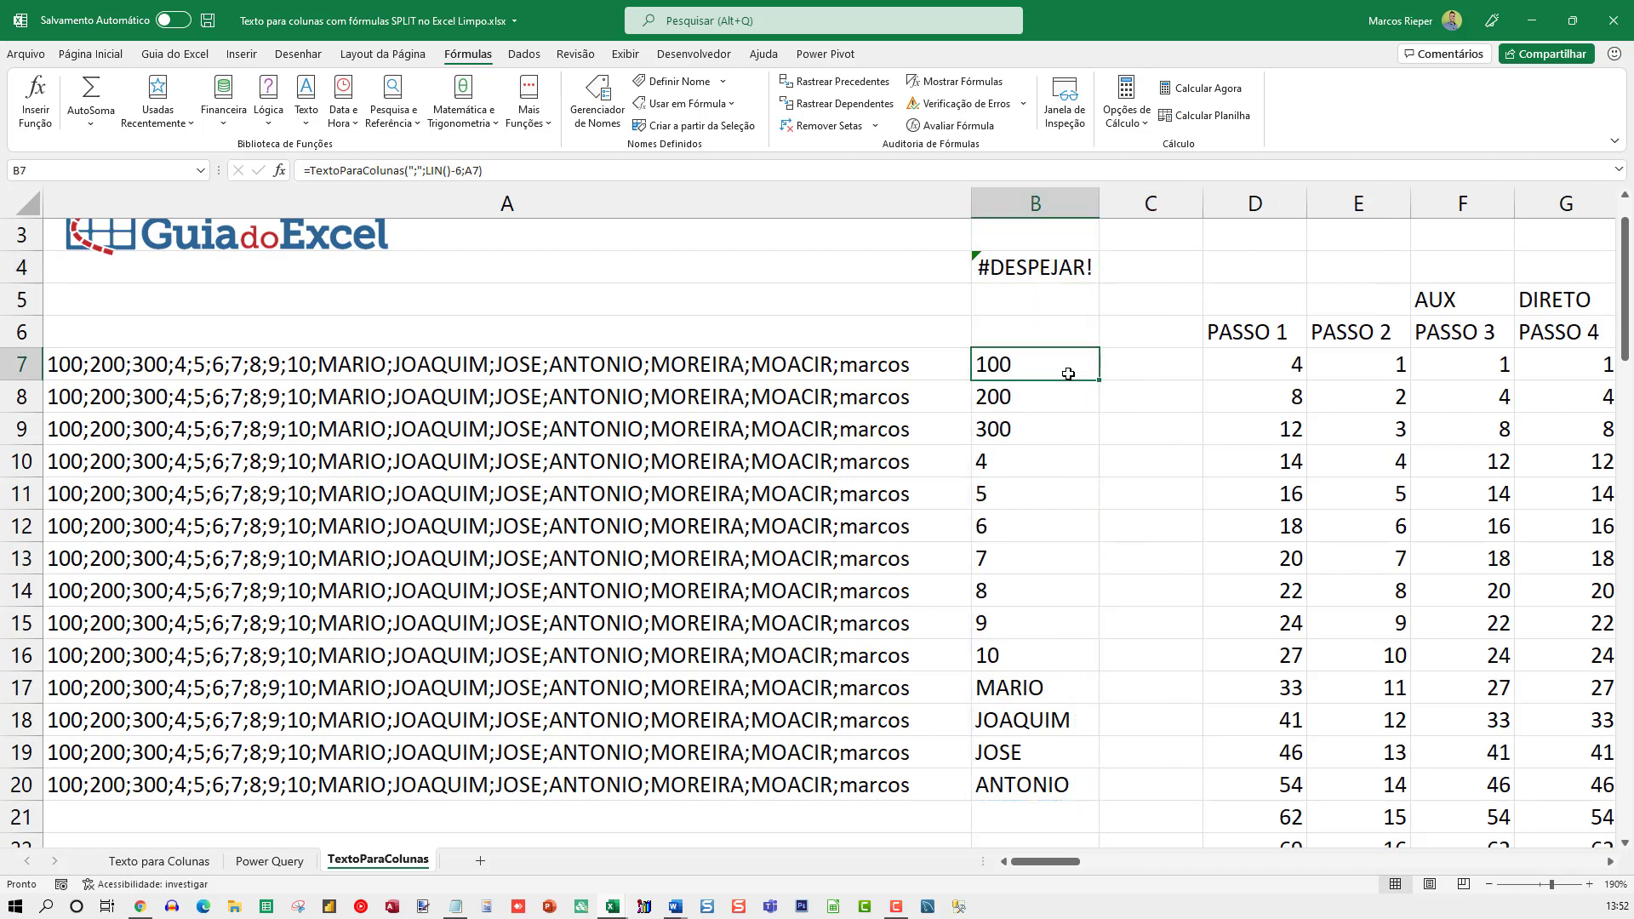
pyautogui.click(1023, 267)
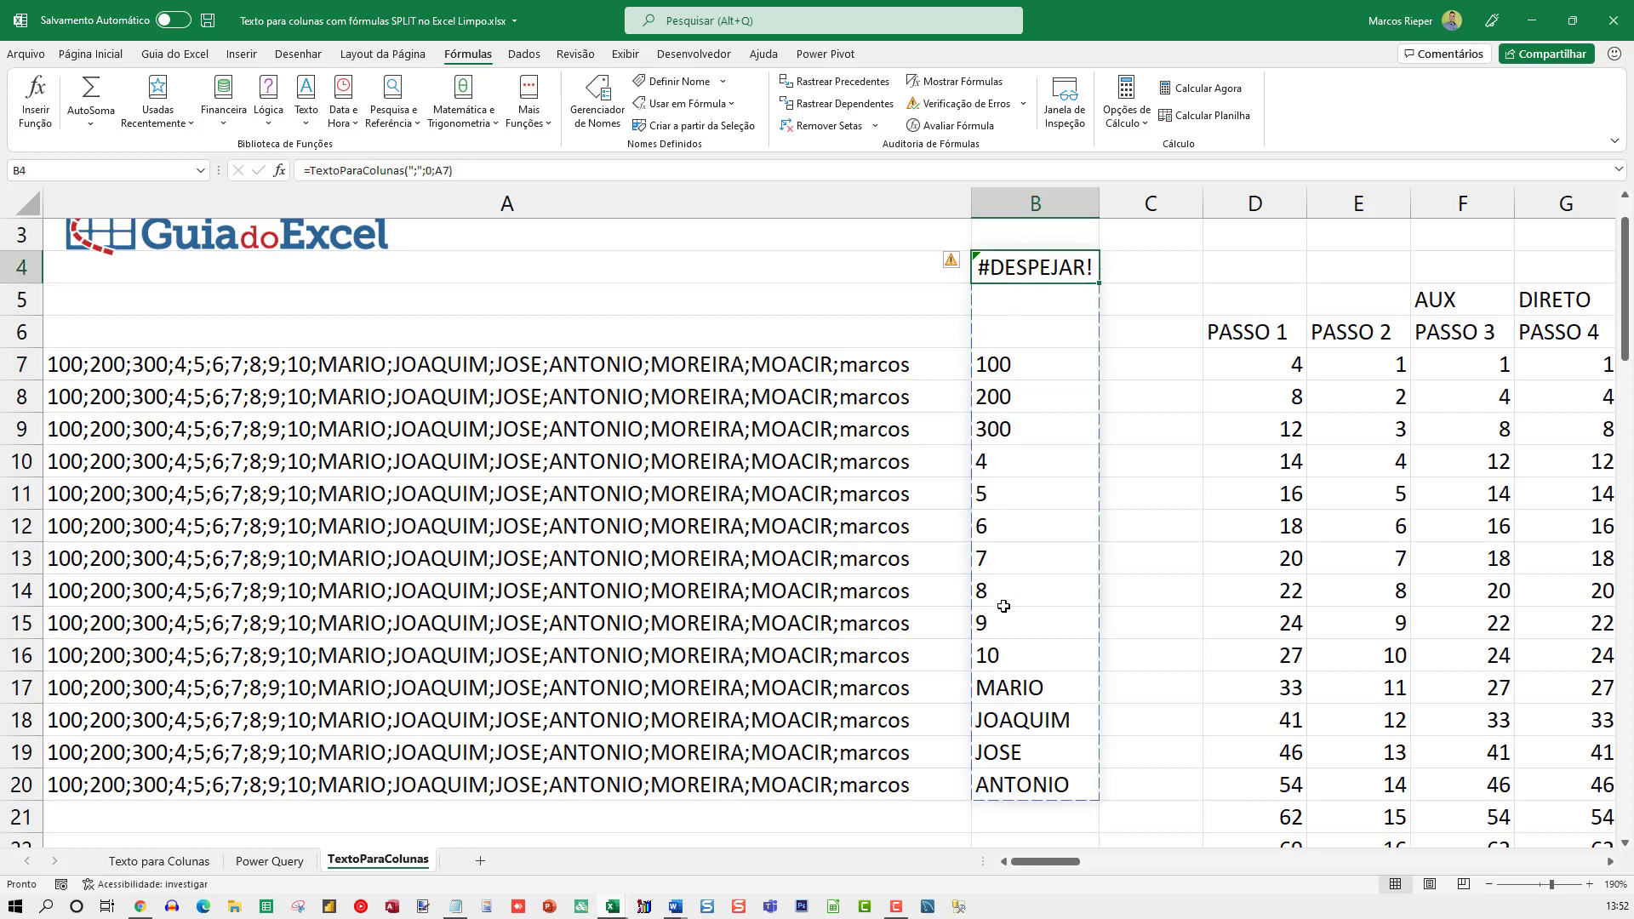
pyautogui.press('F2')
pyautogui.press('Home')
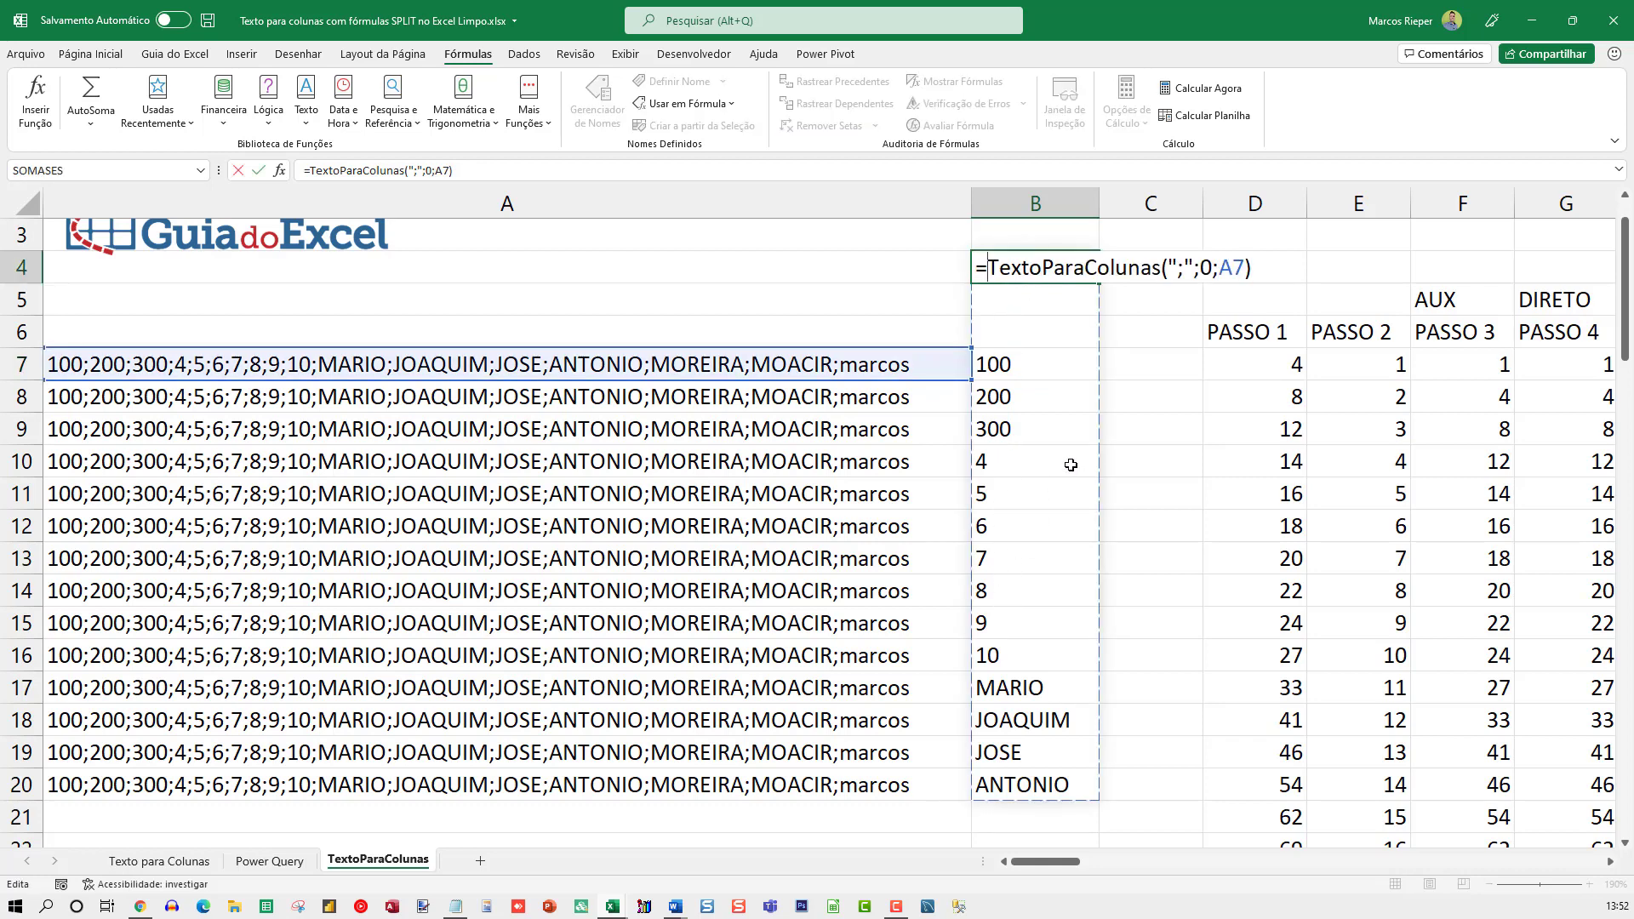
pyautogui.write('TRANSPOR(')
pyautogui.press('End')
pyautogui.write(')')
pyautogui.press('Return')
# Examine the transposed values spilled from B4 across row 4
pyautogui.press('Up')
pyautogui.press('Right')
pyautogui.press('Right')
pyautogui.press('Right')
pyautogui.press('Right')
pyautogui.press('Right')
pyautogui.press('Right')
pyautogui.press('Right')
pyautogui.press('Right')
pyautogui.press('Right')
pyautogui.press('Right')
pyautogui.press('Right')
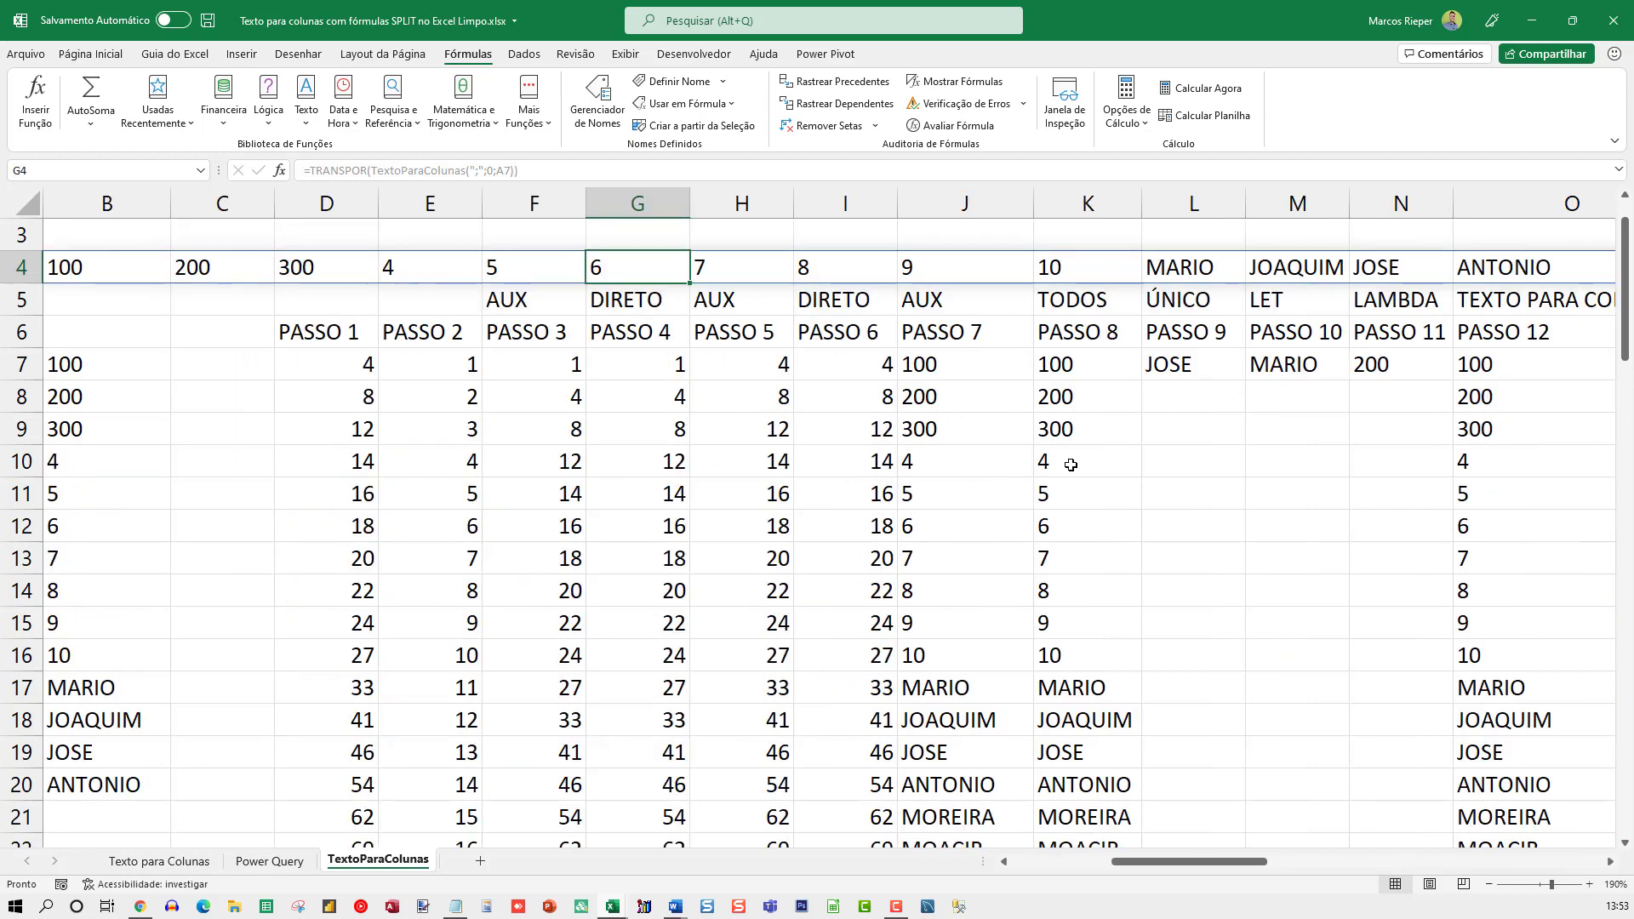
pyautogui.press('Right')
pyautogui.press('Right')
pyautogui.press('Right')
pyautogui.press('Right')
pyautogui.press('Right')
pyautogui.press('Right')
pyautogui.press('Right')
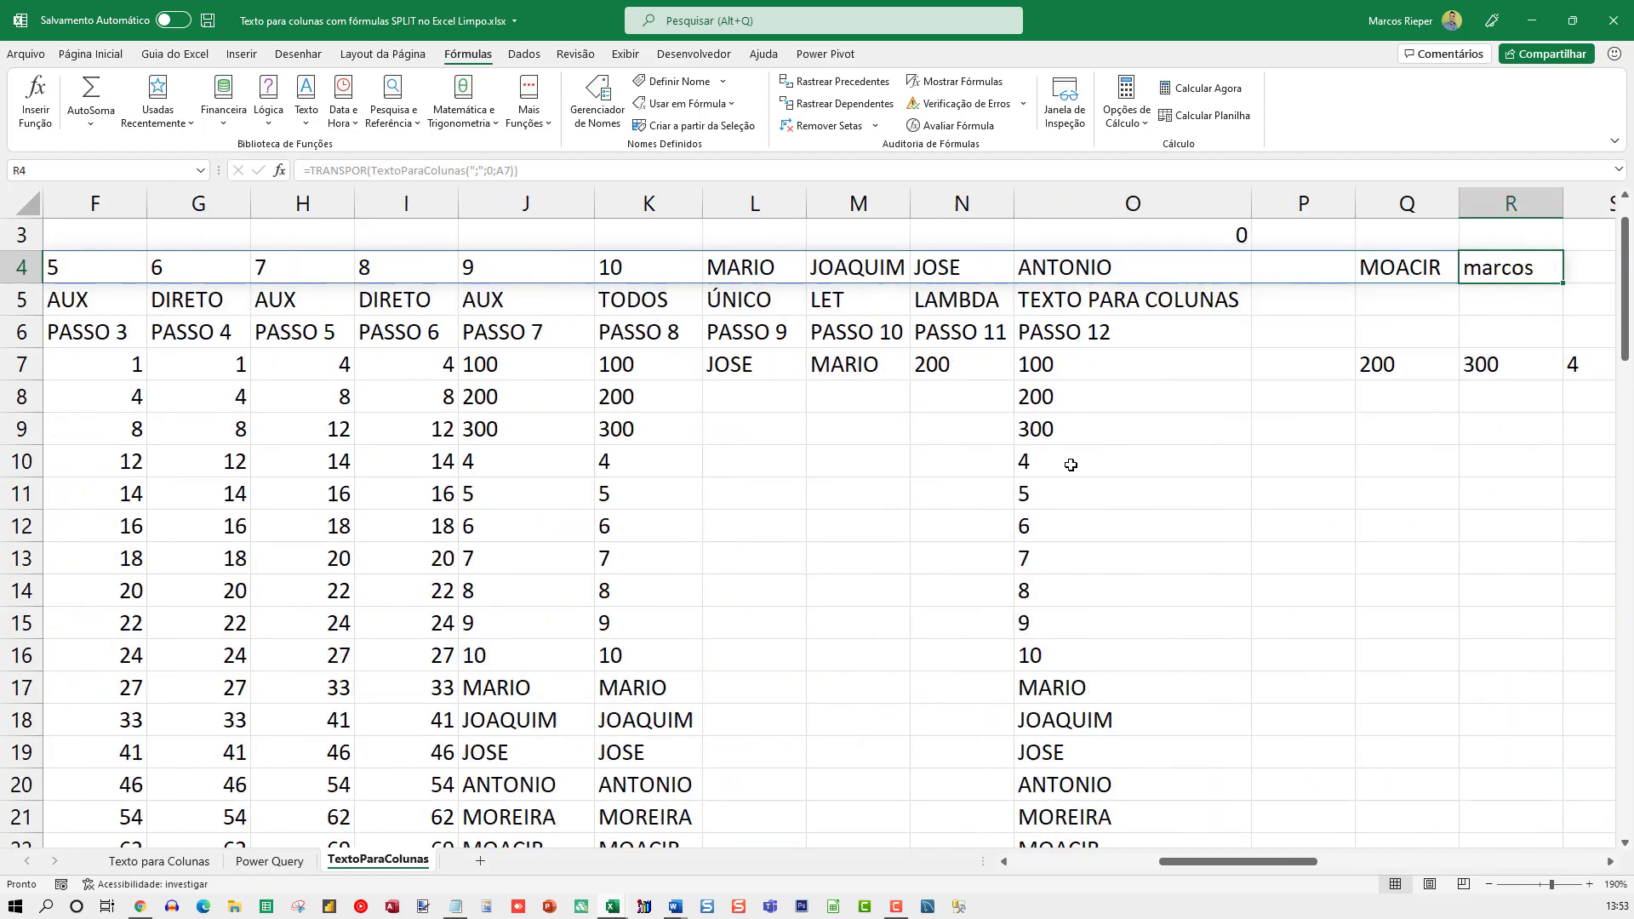
pyautogui.press('Left')
pyautogui.press('Left')
pyautogui.press('Left')
pyautogui.press('Left')
pyautogui.press('Left')
pyautogui.press('Left')
pyautogui.press('Left')
pyautogui.press('Left')
pyautogui.press('Left')
pyautogui.press('Left')
pyautogui.press('Left')
pyautogui.press('Left')
pyautogui.press('Left')
pyautogui.press('Left')
pyautogui.press('Left')
pyautogui.press('Left')
pyautogui.press('Left')
pyautogui.press('Left')
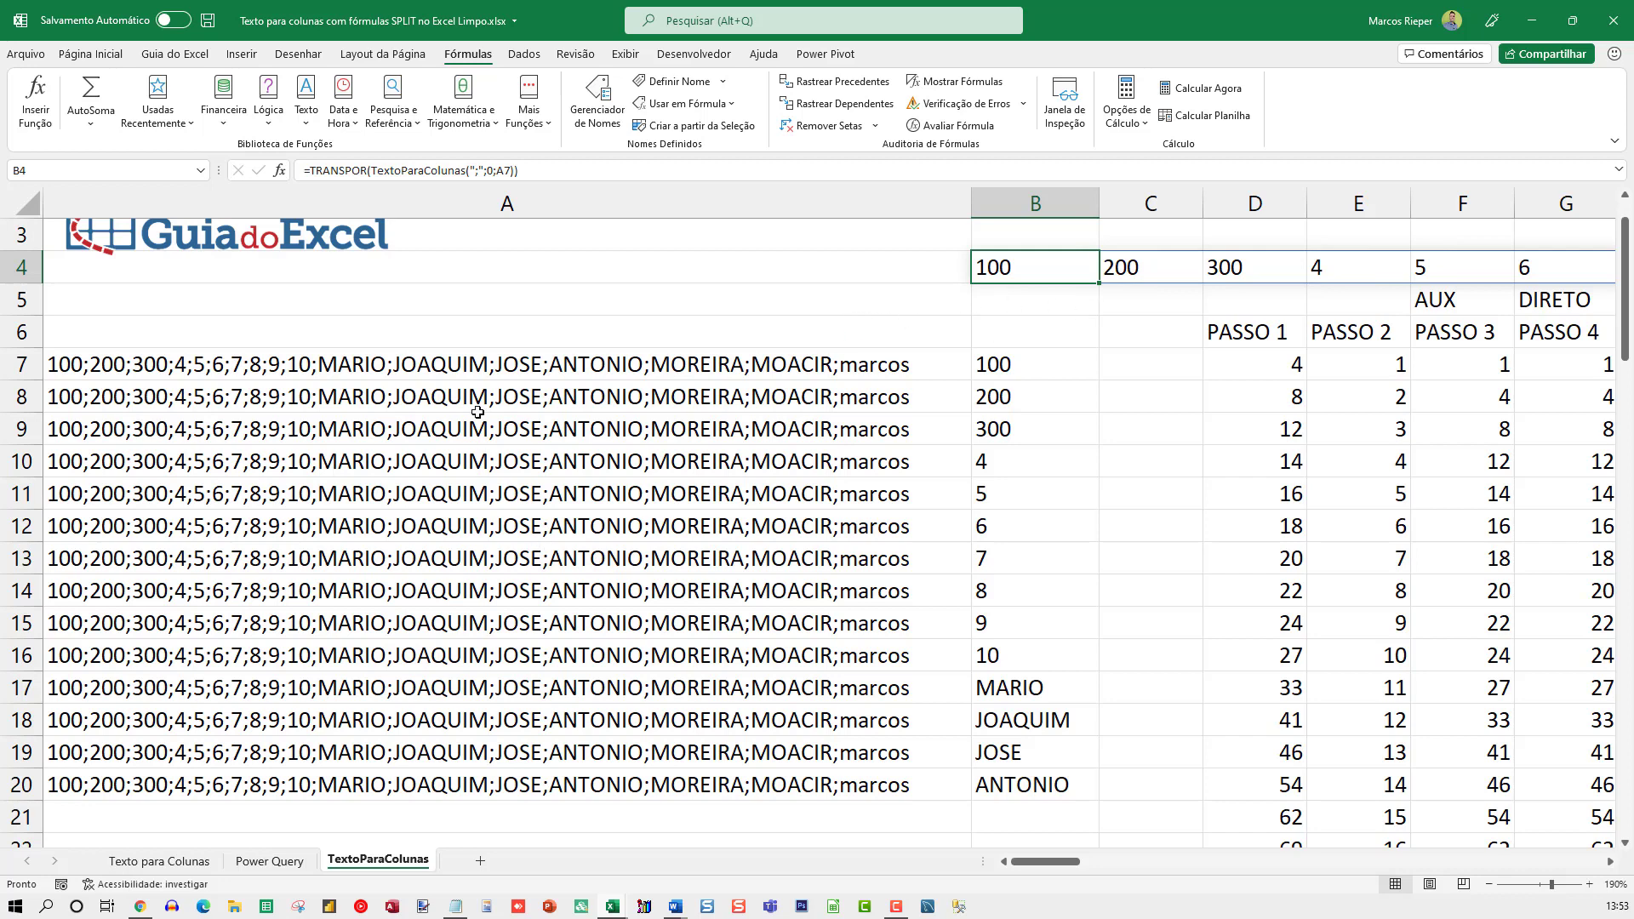
# Duplicate the TextoParaColunas worksheet, placing the copy directly after the original
pyautogui.moveTo(457, 375); pyautogui.dragTo(419, 821)
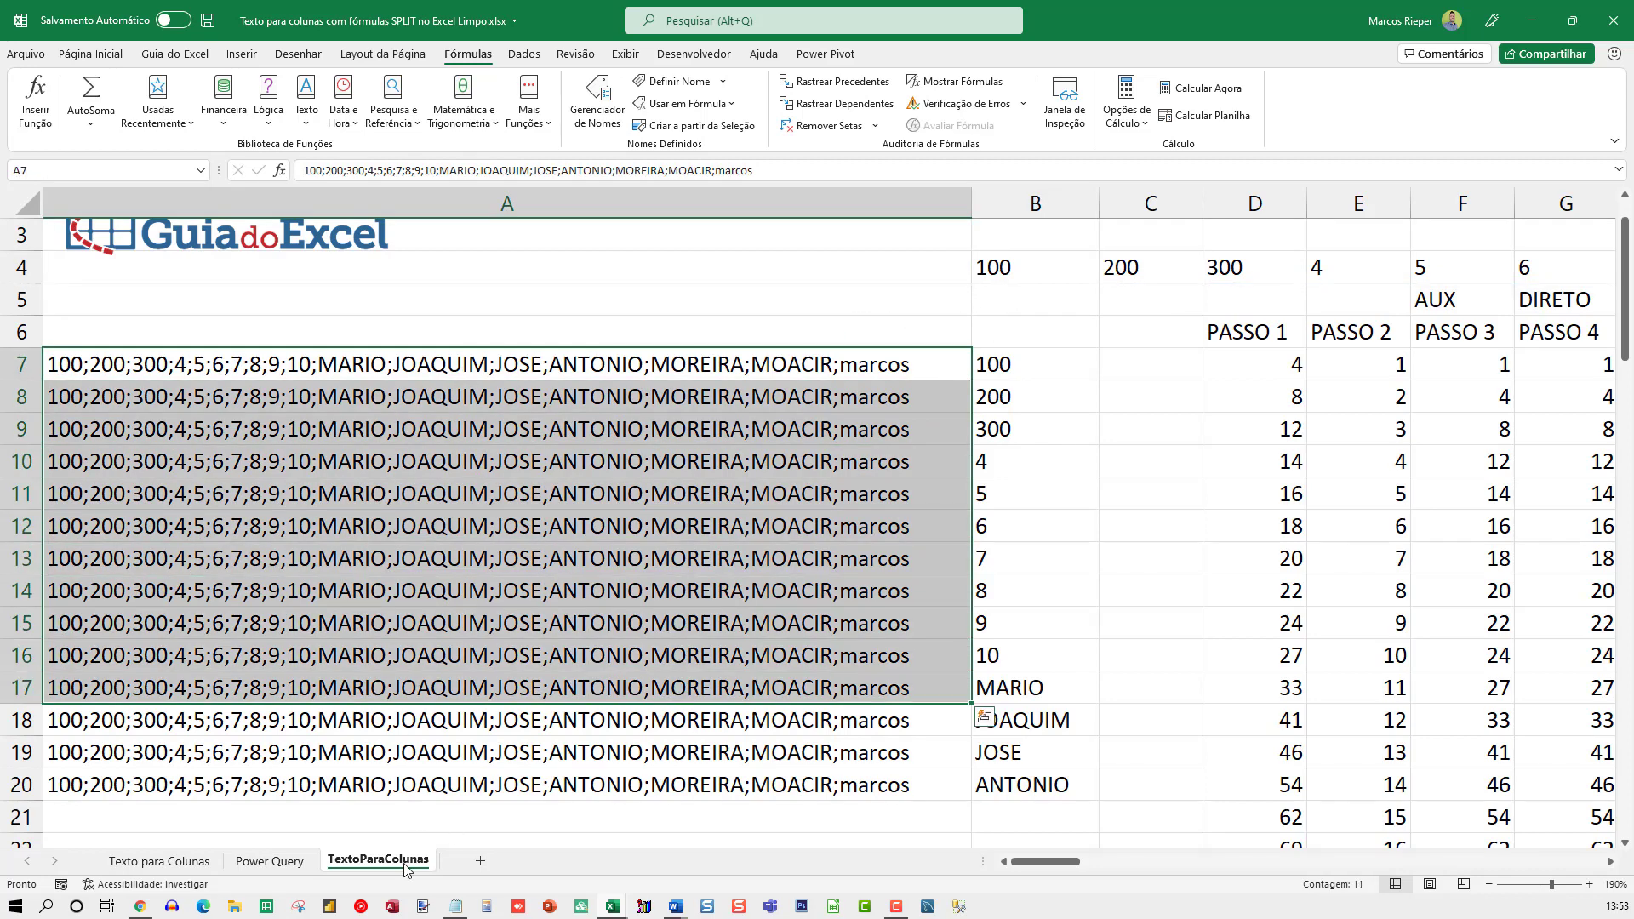
pyautogui.click(425, 617)
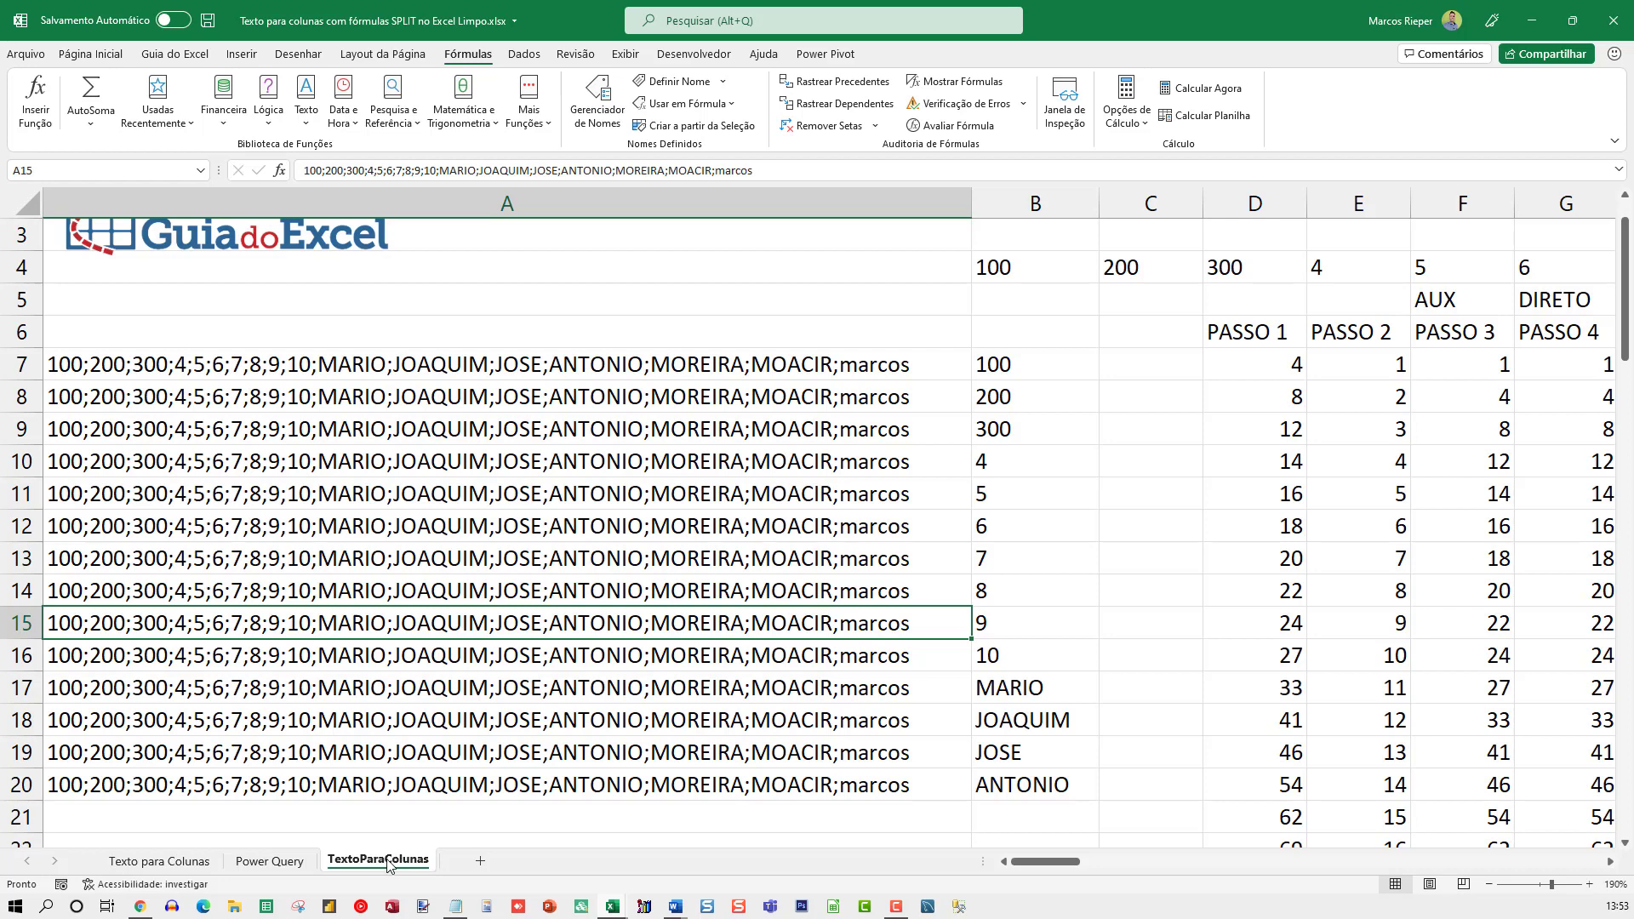
pyautogui.moveTo(387, 863); pyautogui.dragTo(477, 863)
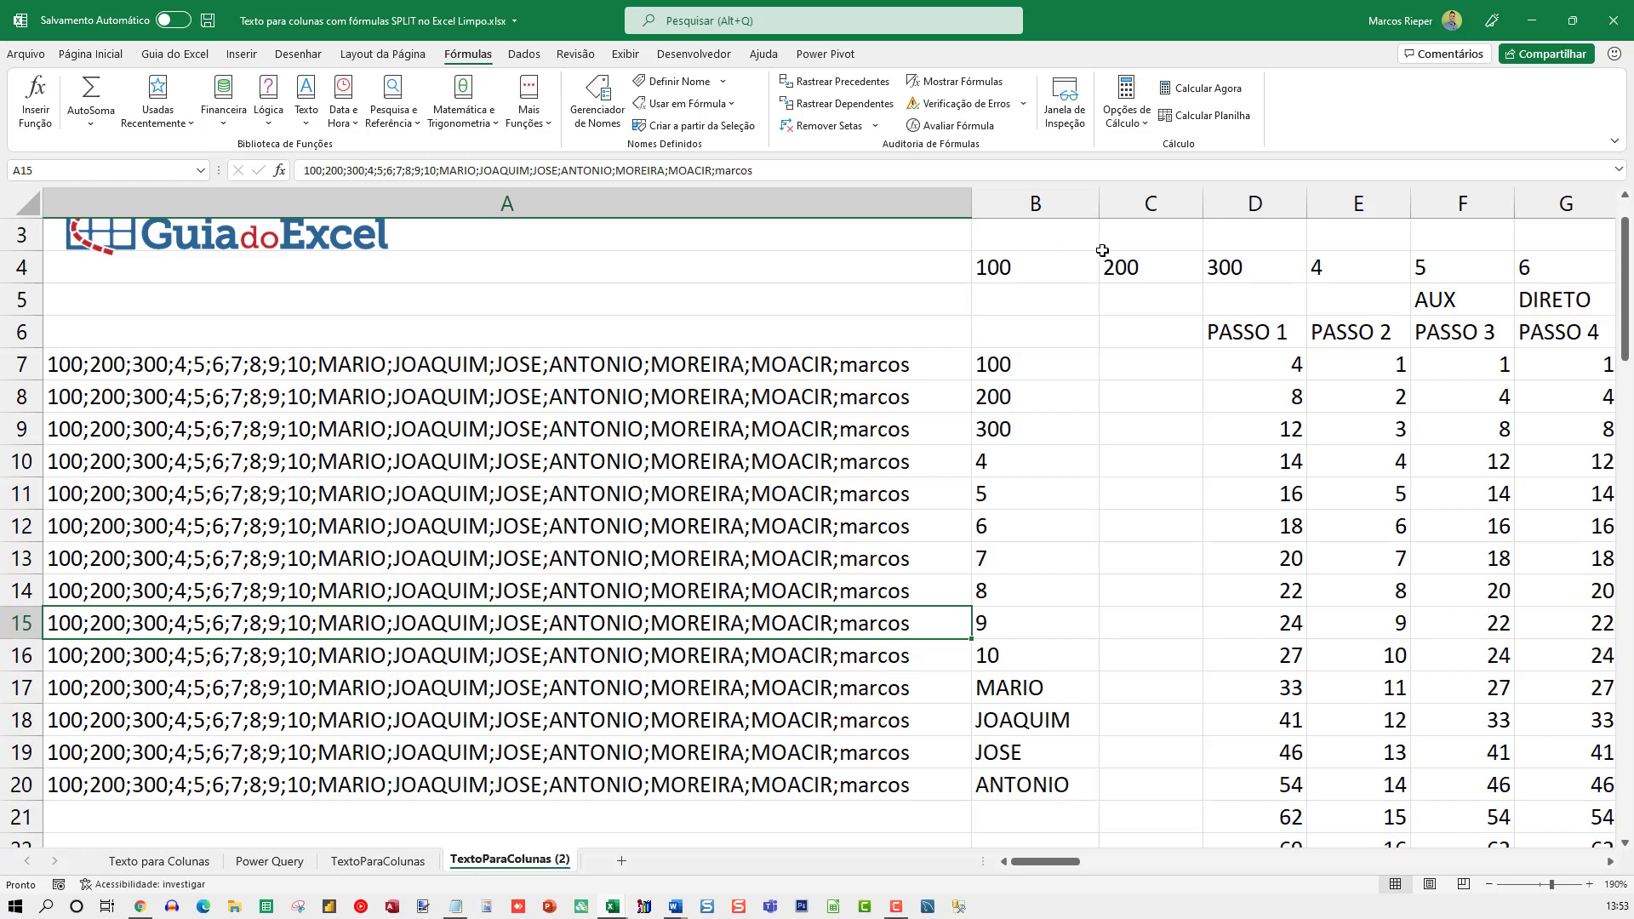
# Clear the PASSO helper columns from column C onwards and the TRANSPOR formula in B4 on the copied sheet
pyautogui.moveTo(1132, 204); pyautogui.dragTo(1330, 239)
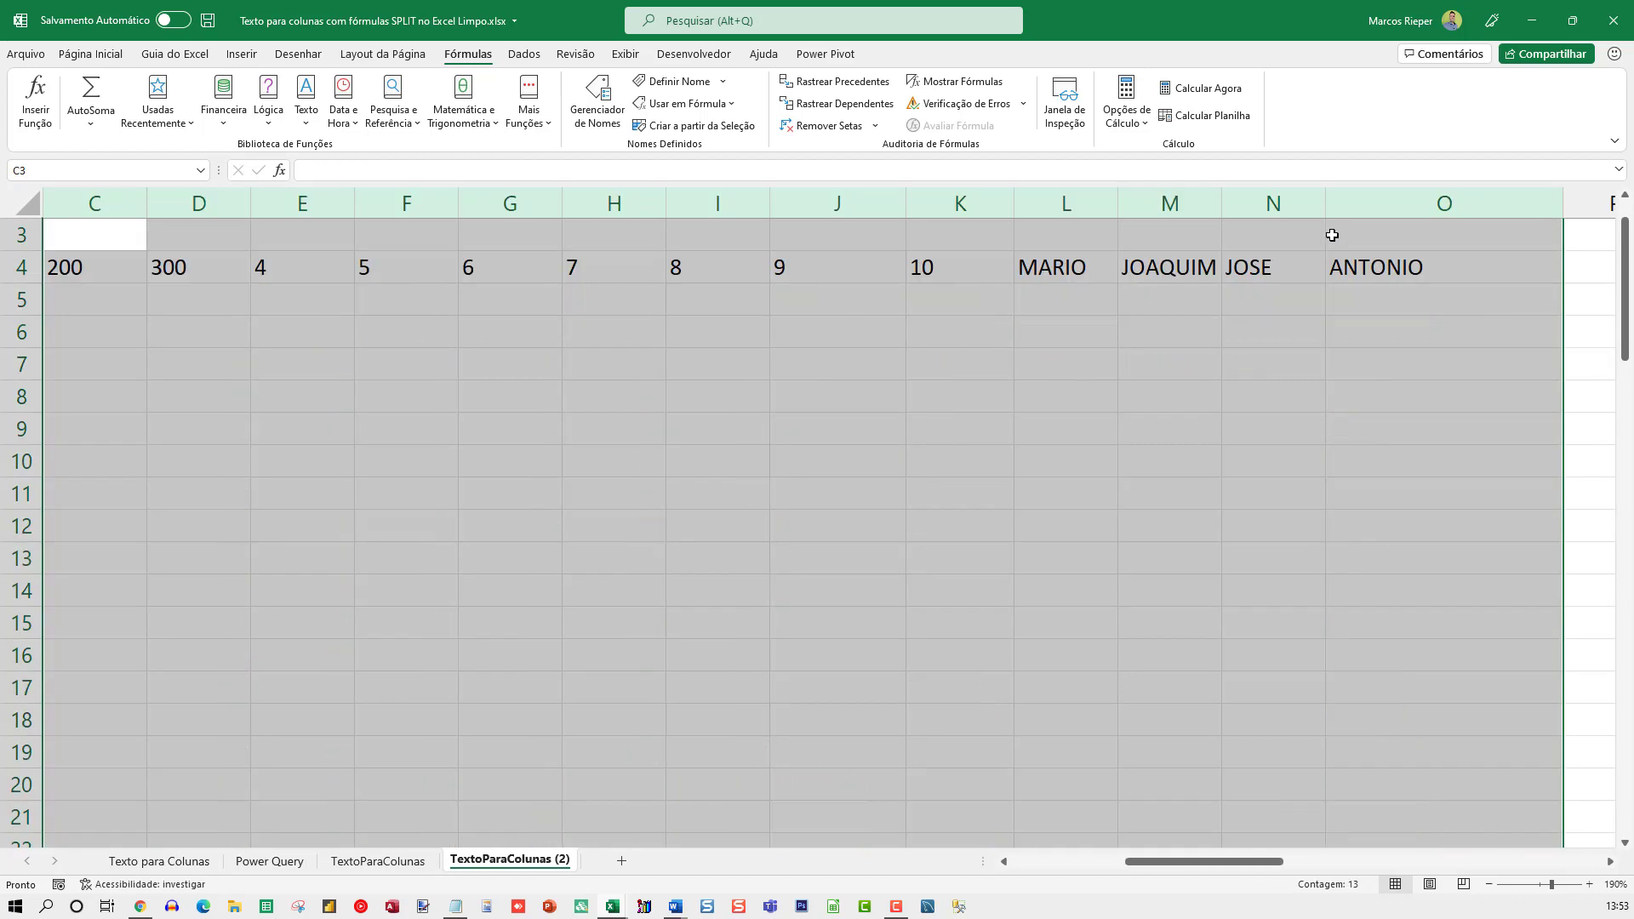
pyautogui.press('Left')
pyautogui.press('Left')
pyautogui.press('Right')
pyautogui.press('Down')
pyautogui.press('Down')
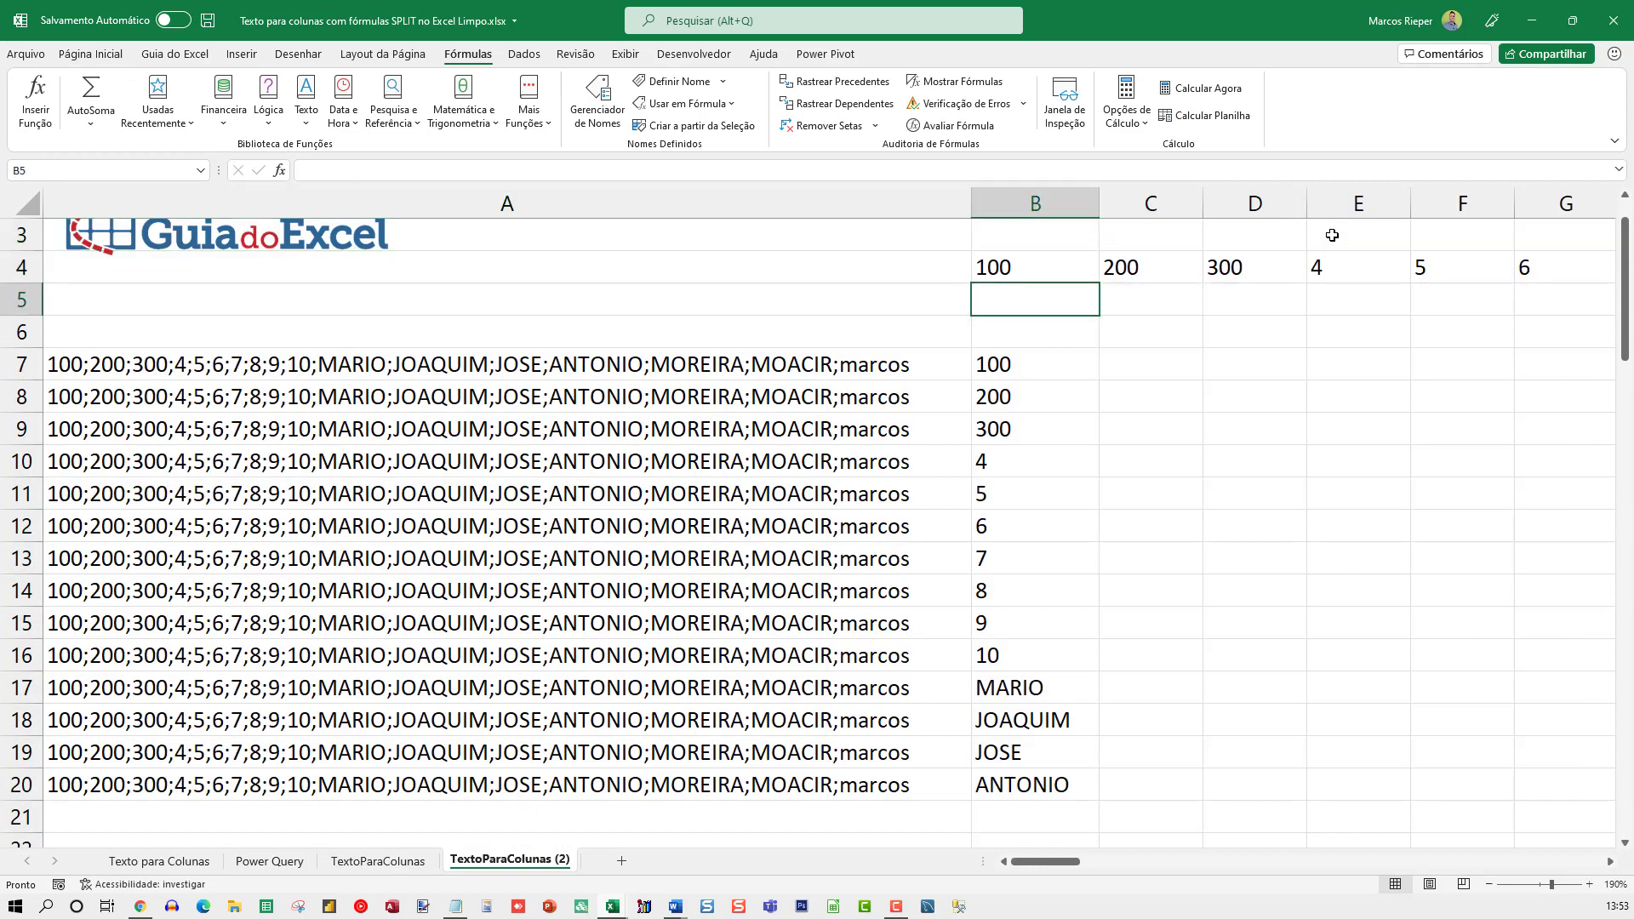
pyautogui.press('Up')
pyautogui.press('Delete')
# Insert TRANSPOR( before TextoParaColunas in the B7 formula of the copied sheet
pyautogui.press('Down')
pyautogui.press('Down')
pyautogui.press('Down')
pyautogui.press('F2')
pyautogui.press('Escape')
pyautogui.press('Down')
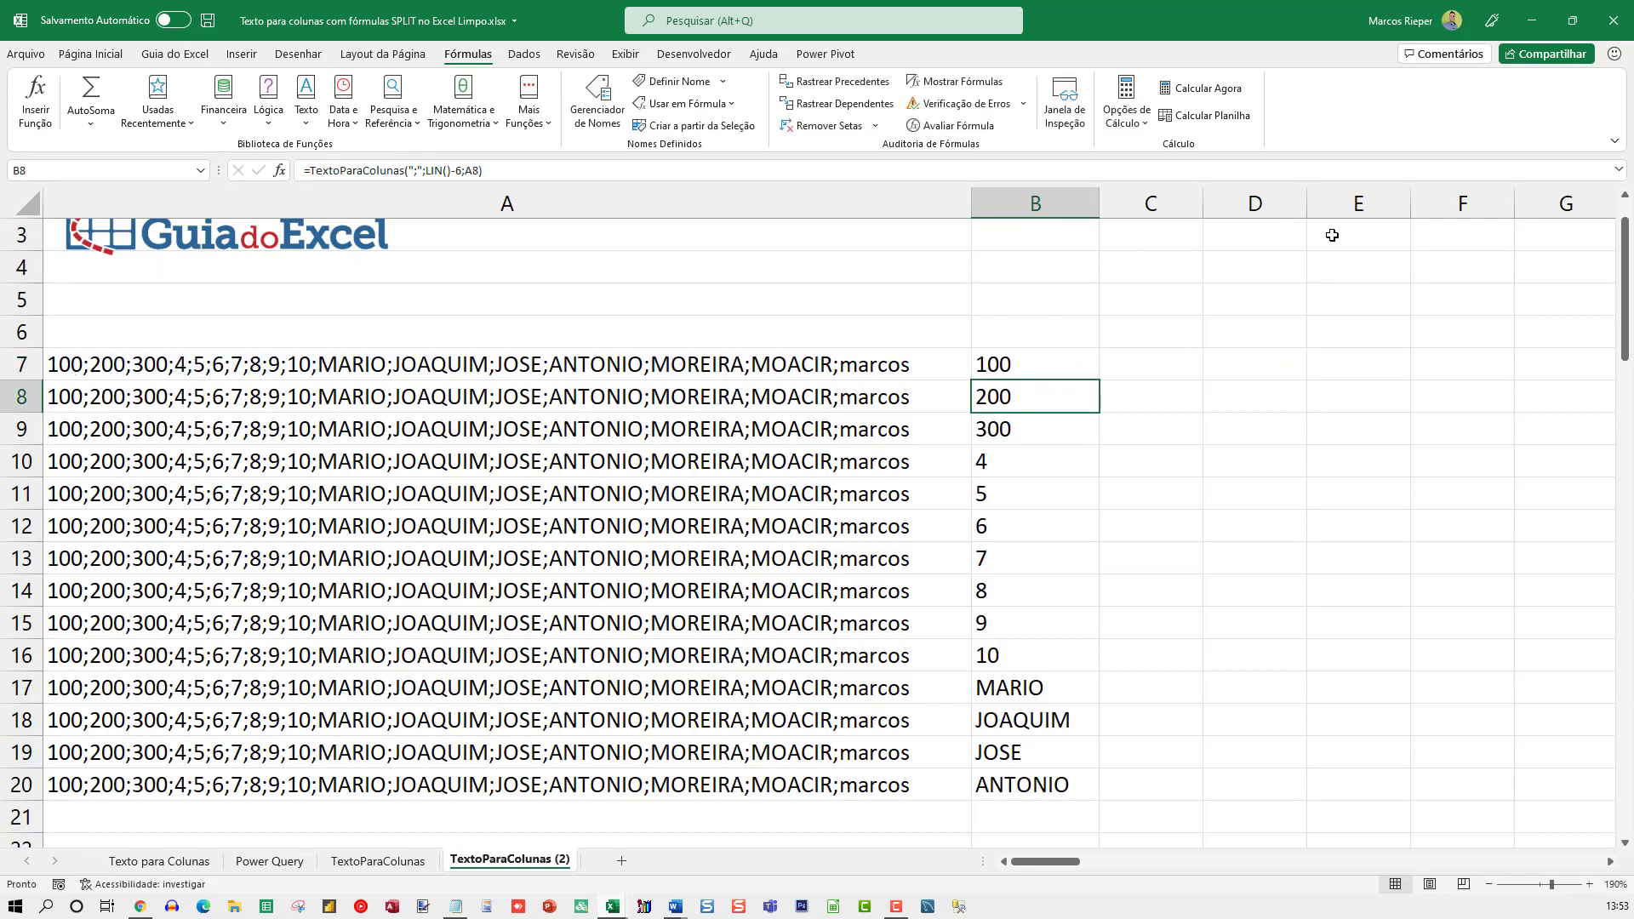
pyautogui.press('F9')
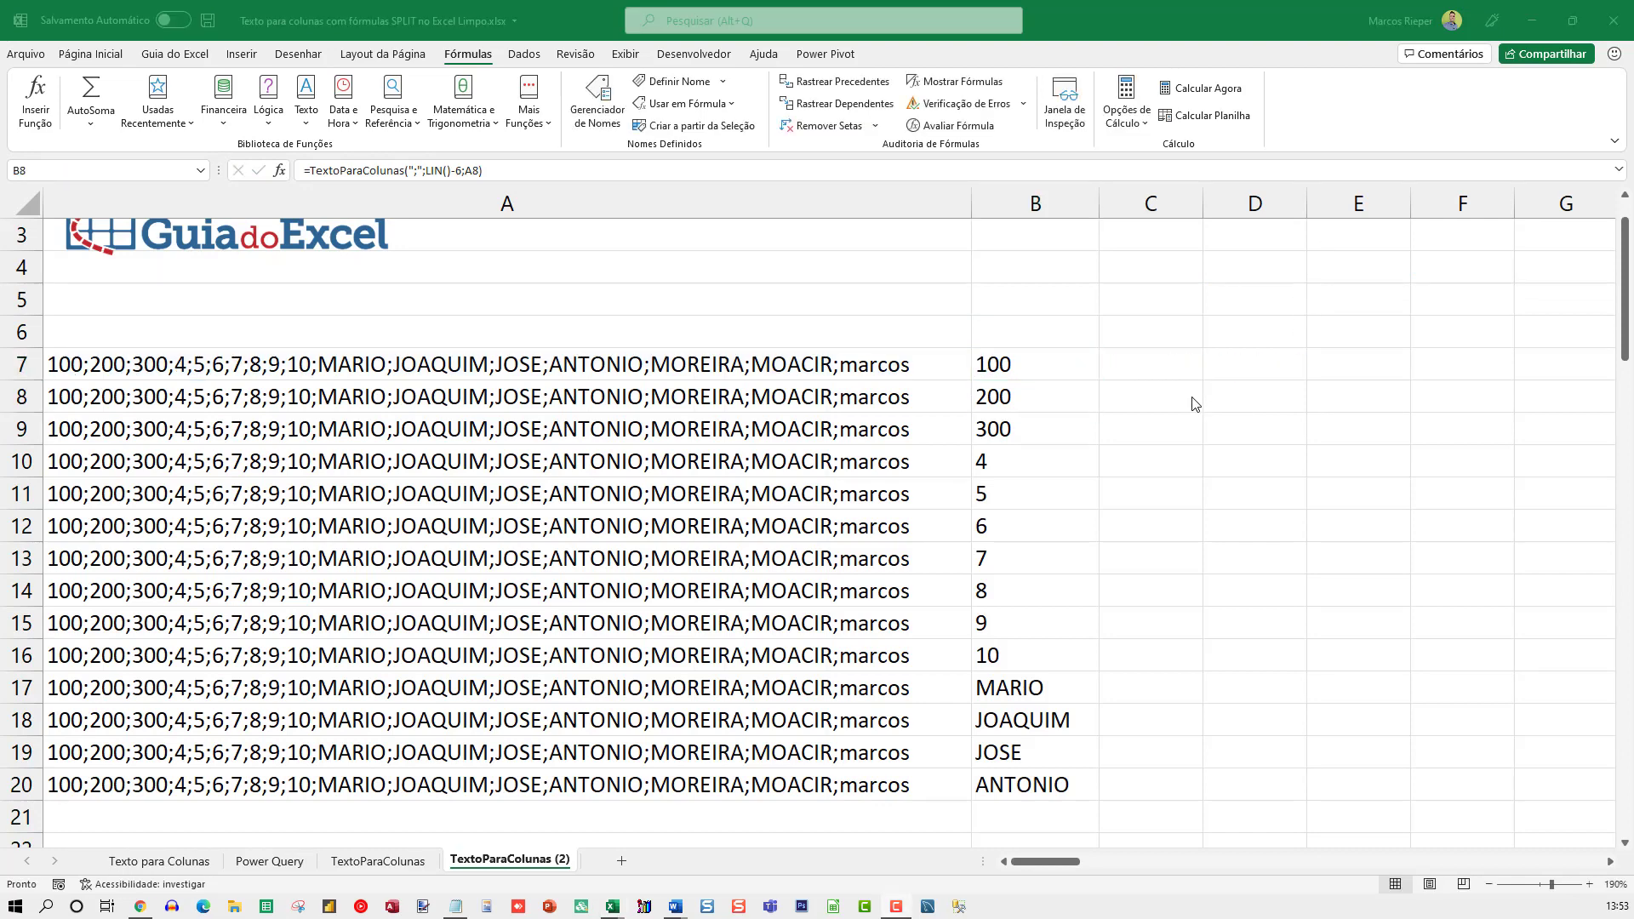
pyautogui.click(1021, 393)
pyautogui.doubleClick(1047, 365)
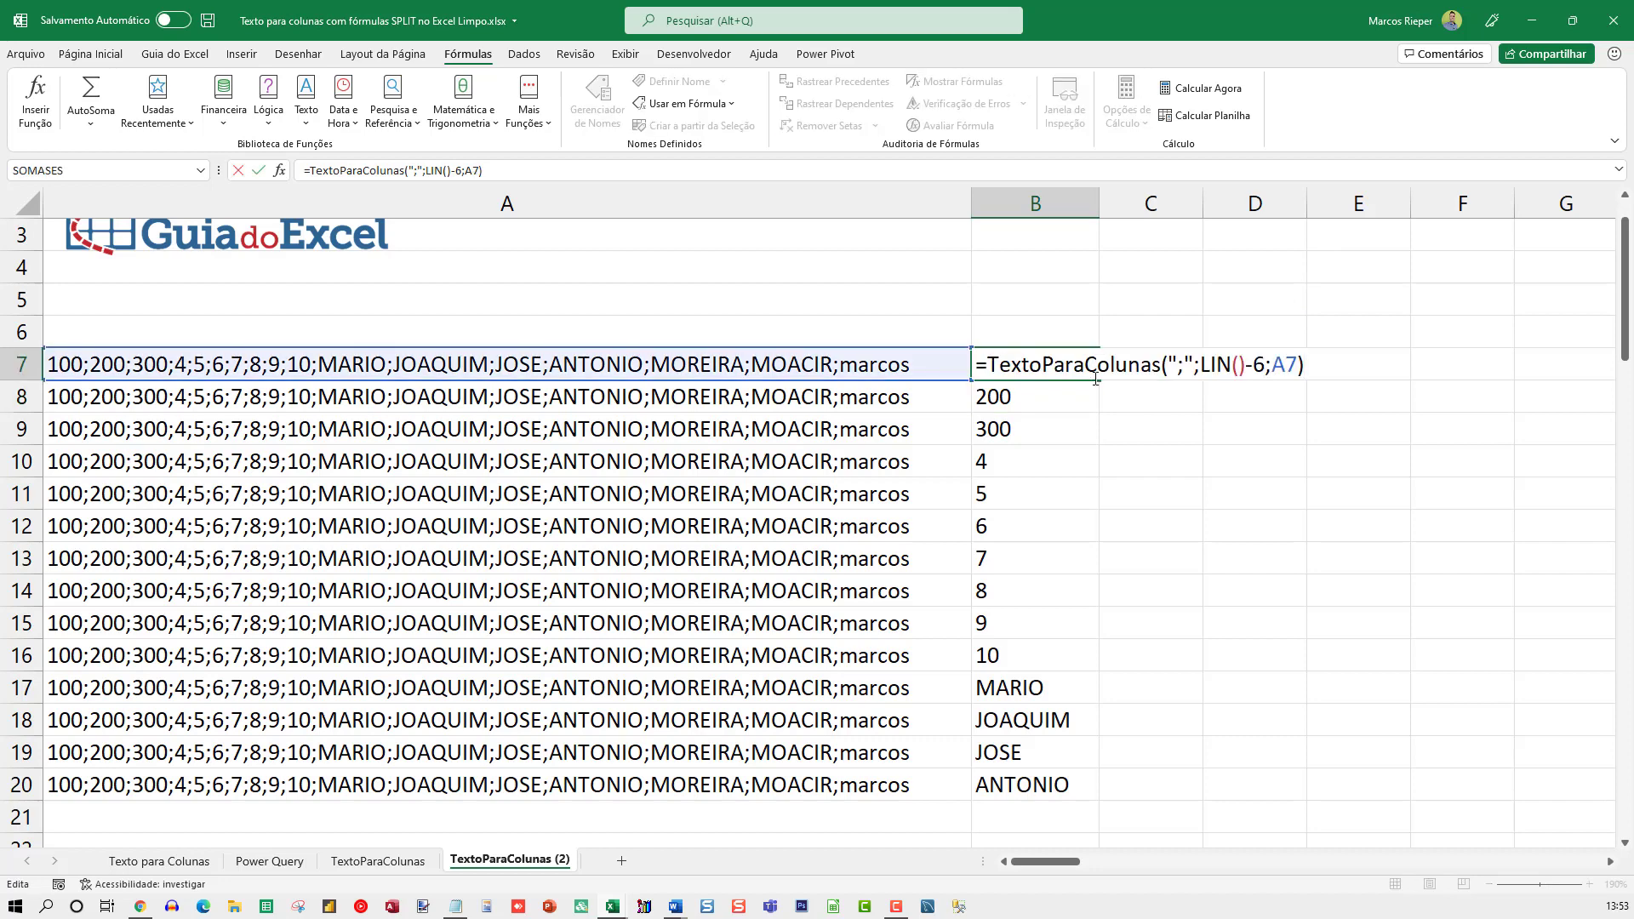
pyautogui.write('TRANSPRO')
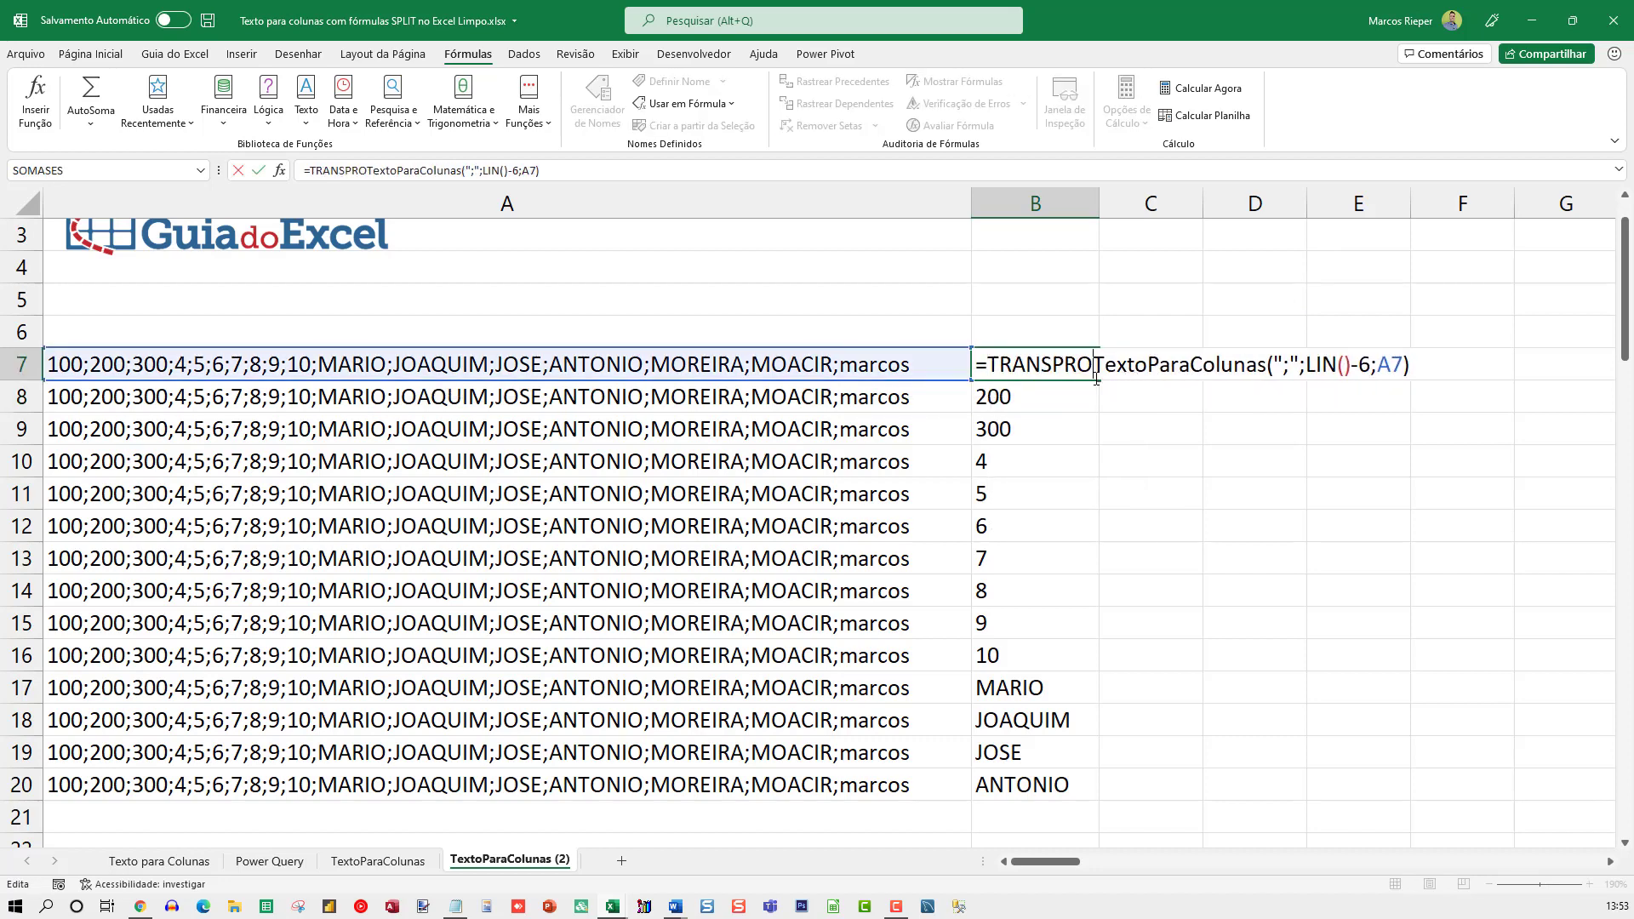
pyautogui.press('BackSpace')
pyautogui.press('BackSpace')
pyautogui.press('BackSpace')
pyautogui.write('POR(')
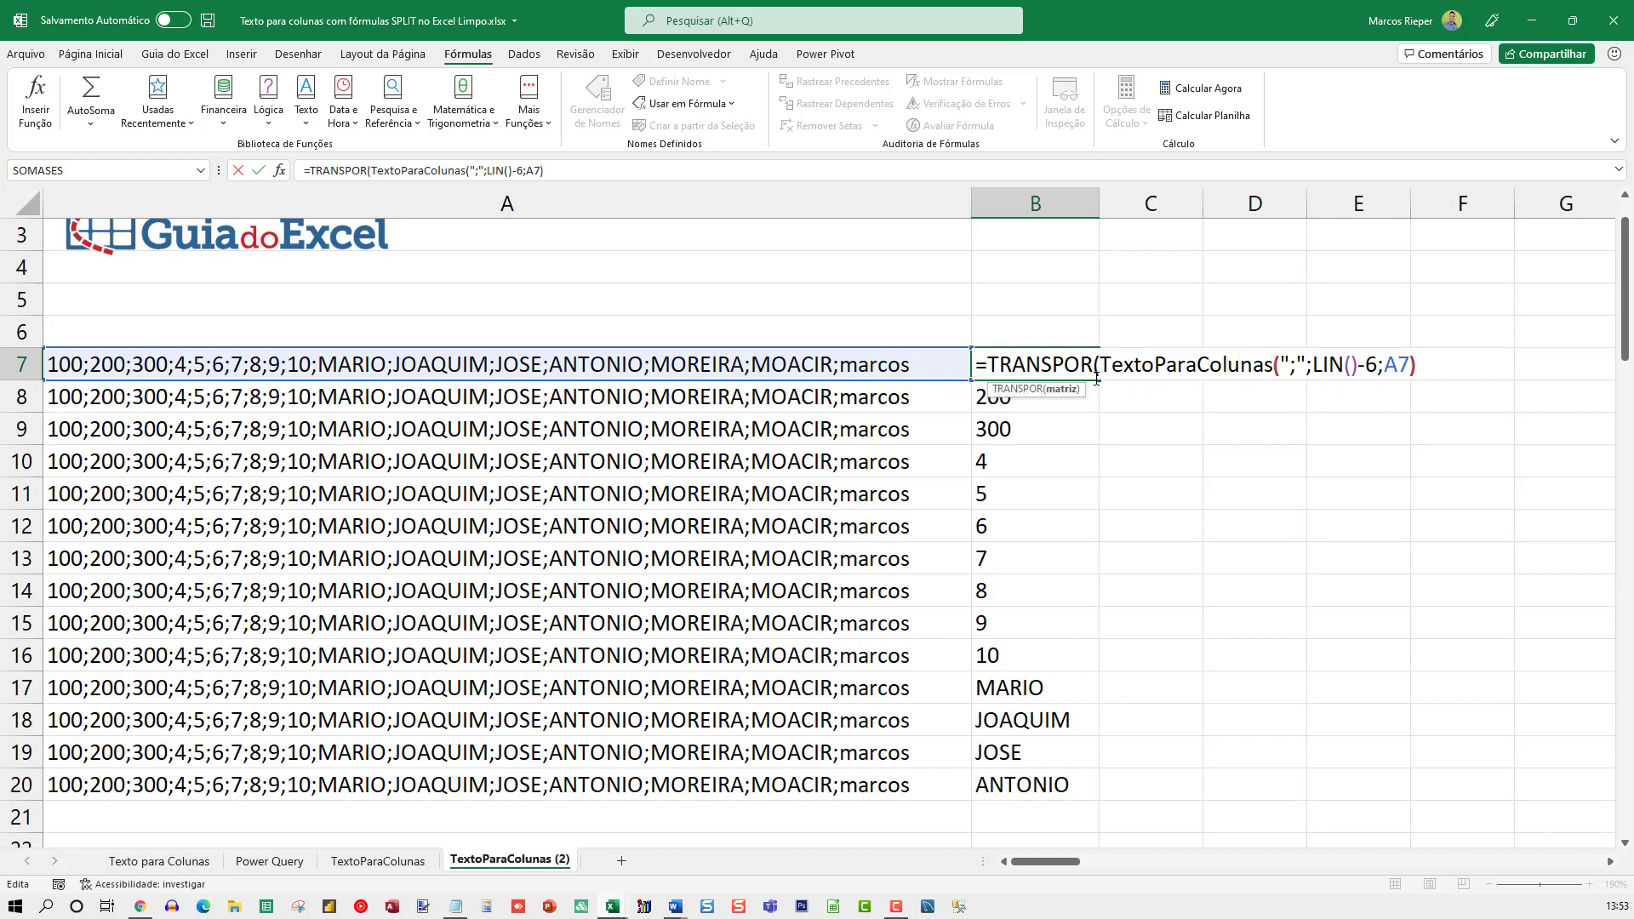
# Replace LIN()-6 with 0 in the B7 formula and enter =TRANSPOR(TextoParaColunas(";";0;A7))
pyautogui.hotkey('shift', 'Right')
pyautogui.hotkey('shift', 'Right')
pyautogui.hotkey('shift', 'Right')
pyautogui.hotkey('shift', 'Right')
pyautogui.hotkey('shift', 'Right')
pyautogui.hotkey('shift', 'Right')
pyautogui.hotkey('shift', 'Right')
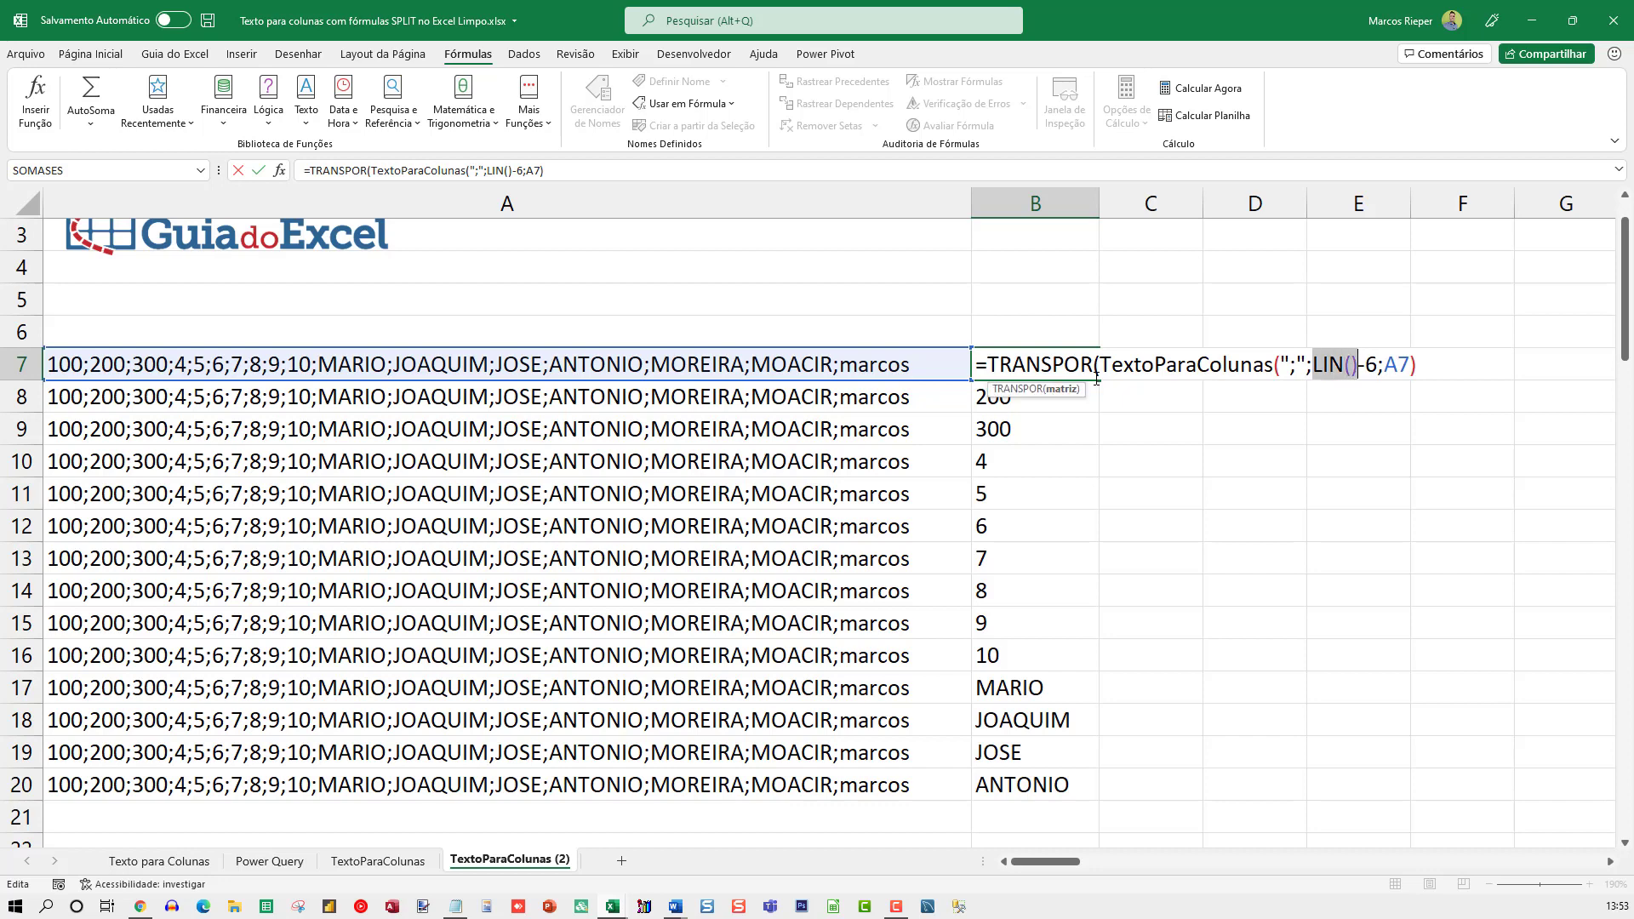
pyautogui.write('0')
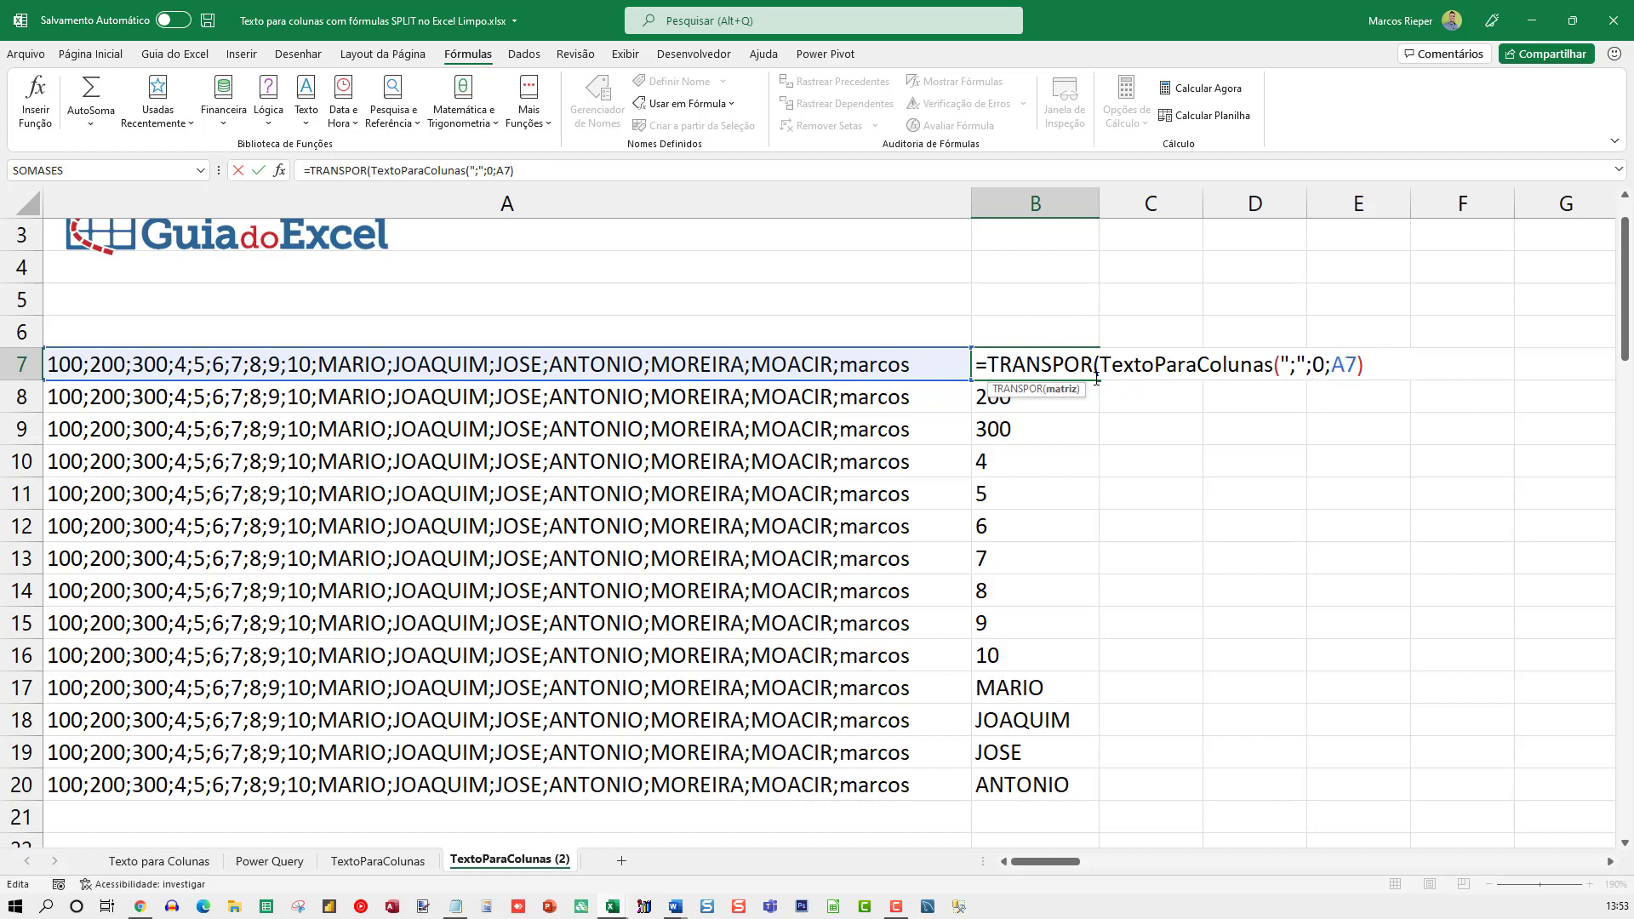
pyautogui.press('Return')
# Clear the old formulas in B8:B20 and any leftover contents in the cells beyond column B
pyautogui.hotkey('ctrl', 'shift', 'Down')
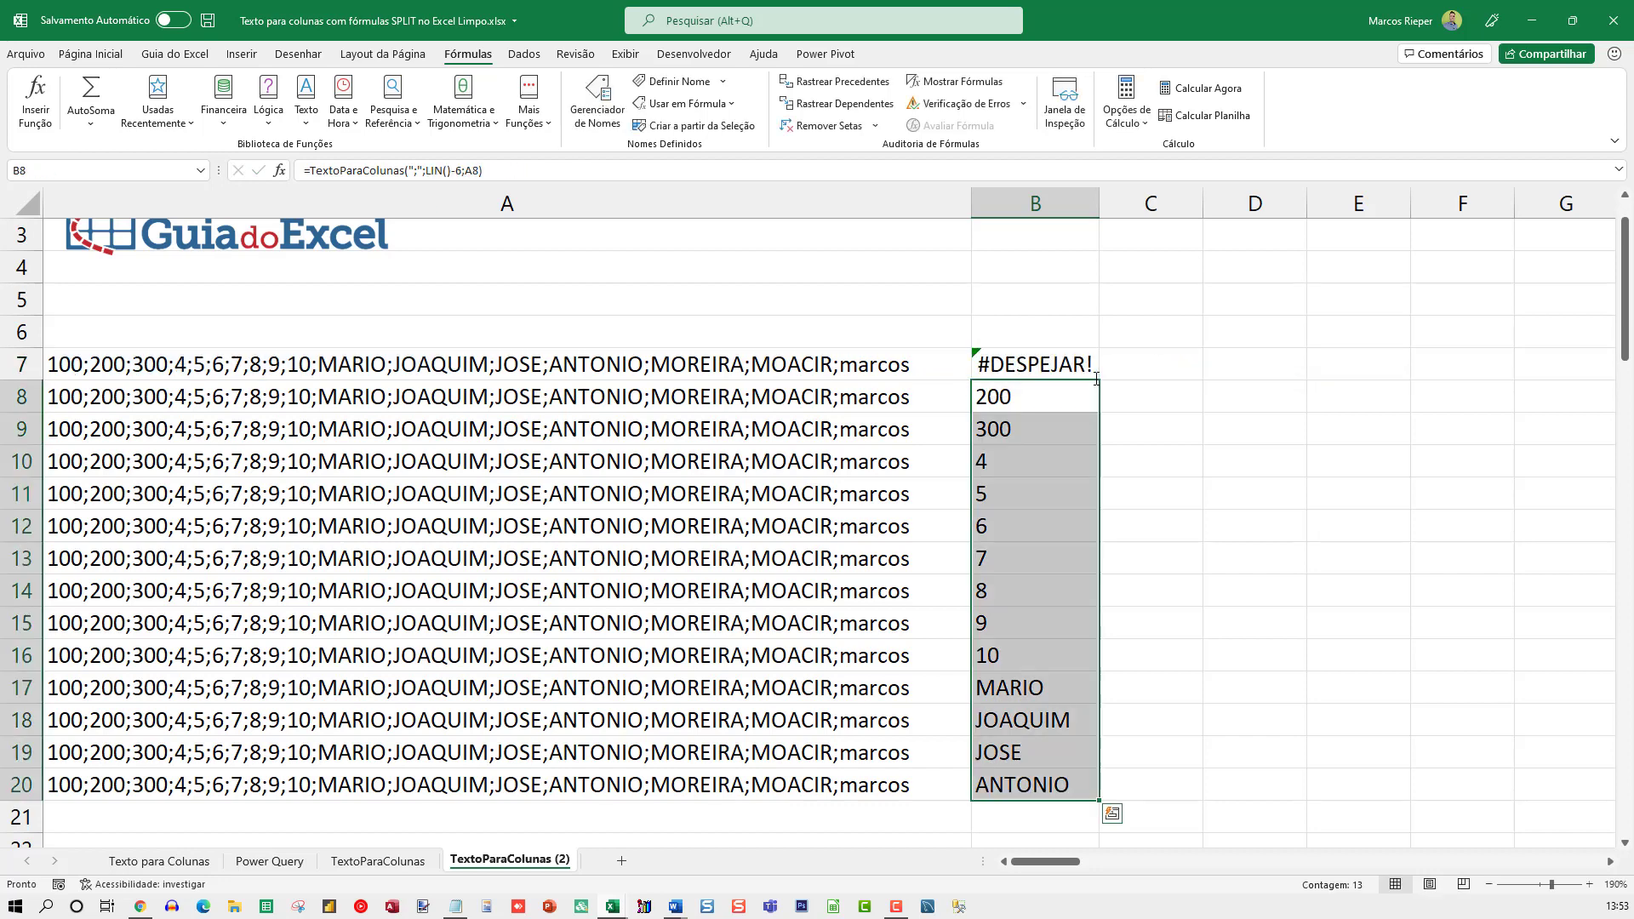
pyautogui.press('Delete')
pyautogui.press('Up')
pyautogui.press('Right')
pyautogui.hotkey('ctrl', 'shift', 'Right')
pyautogui.hotkey('ctrl', 'shift', 'Right')
pyautogui.hotkey('ctrl', 'shift', 'Down')
pyautogui.press('Delete')
pyautogui.press('Up')
pyautogui.press('Home')
pyautogui.press('Down')
pyautogui.press('Right')
pyautogui.press('Down')
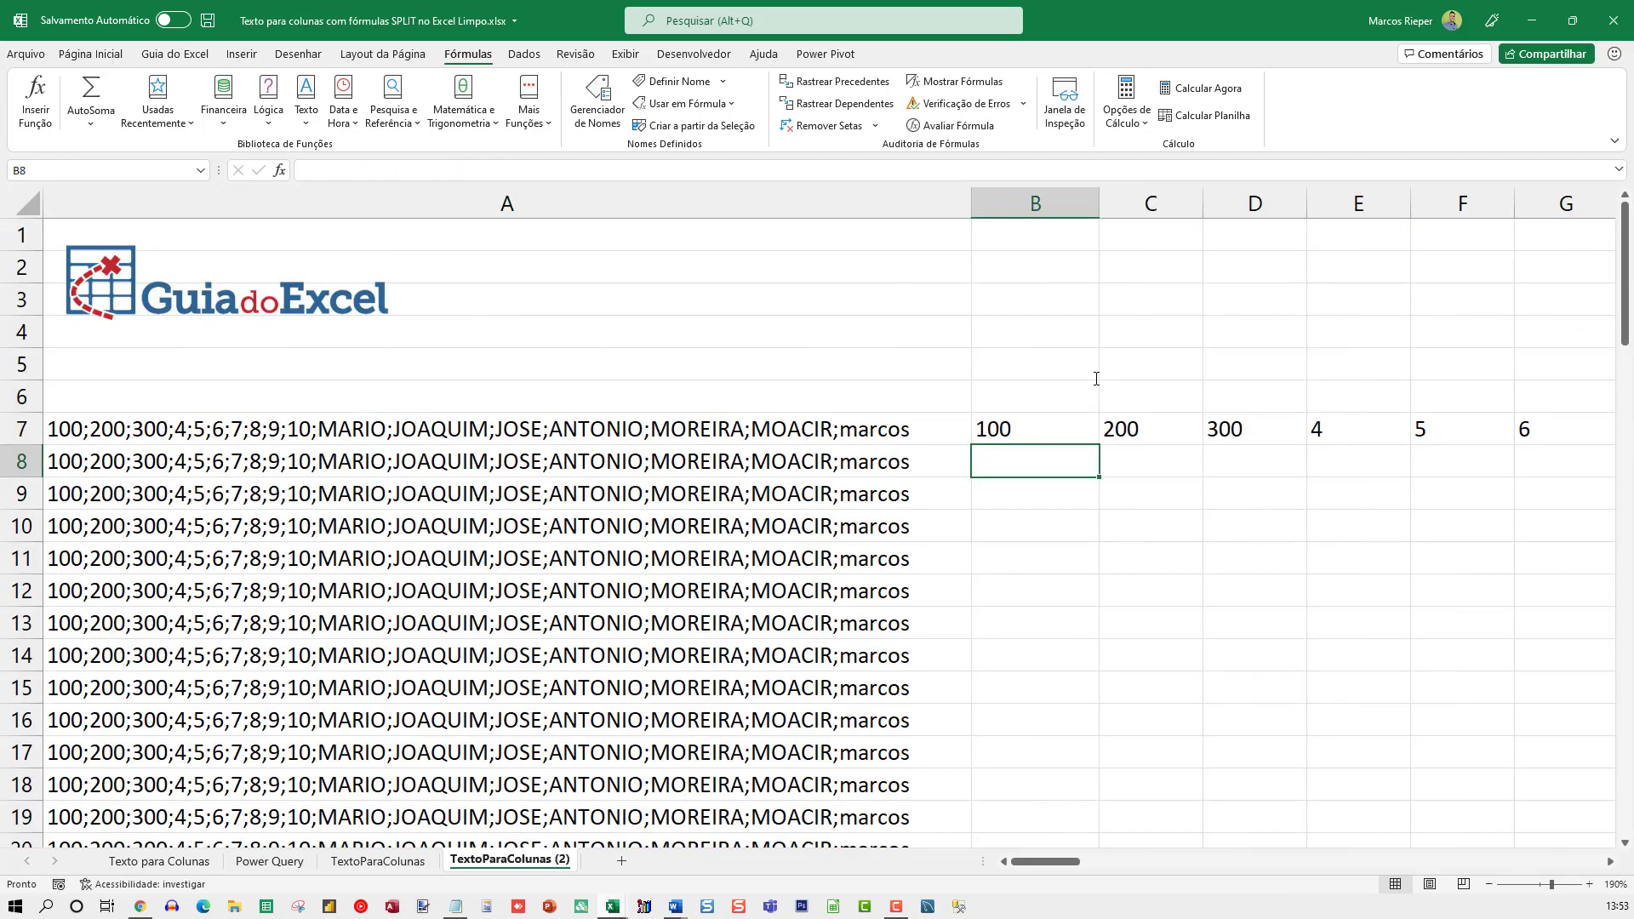
# Copy the B7 TRANSPOR formula down column B through B20
pyautogui.click(1066, 419)
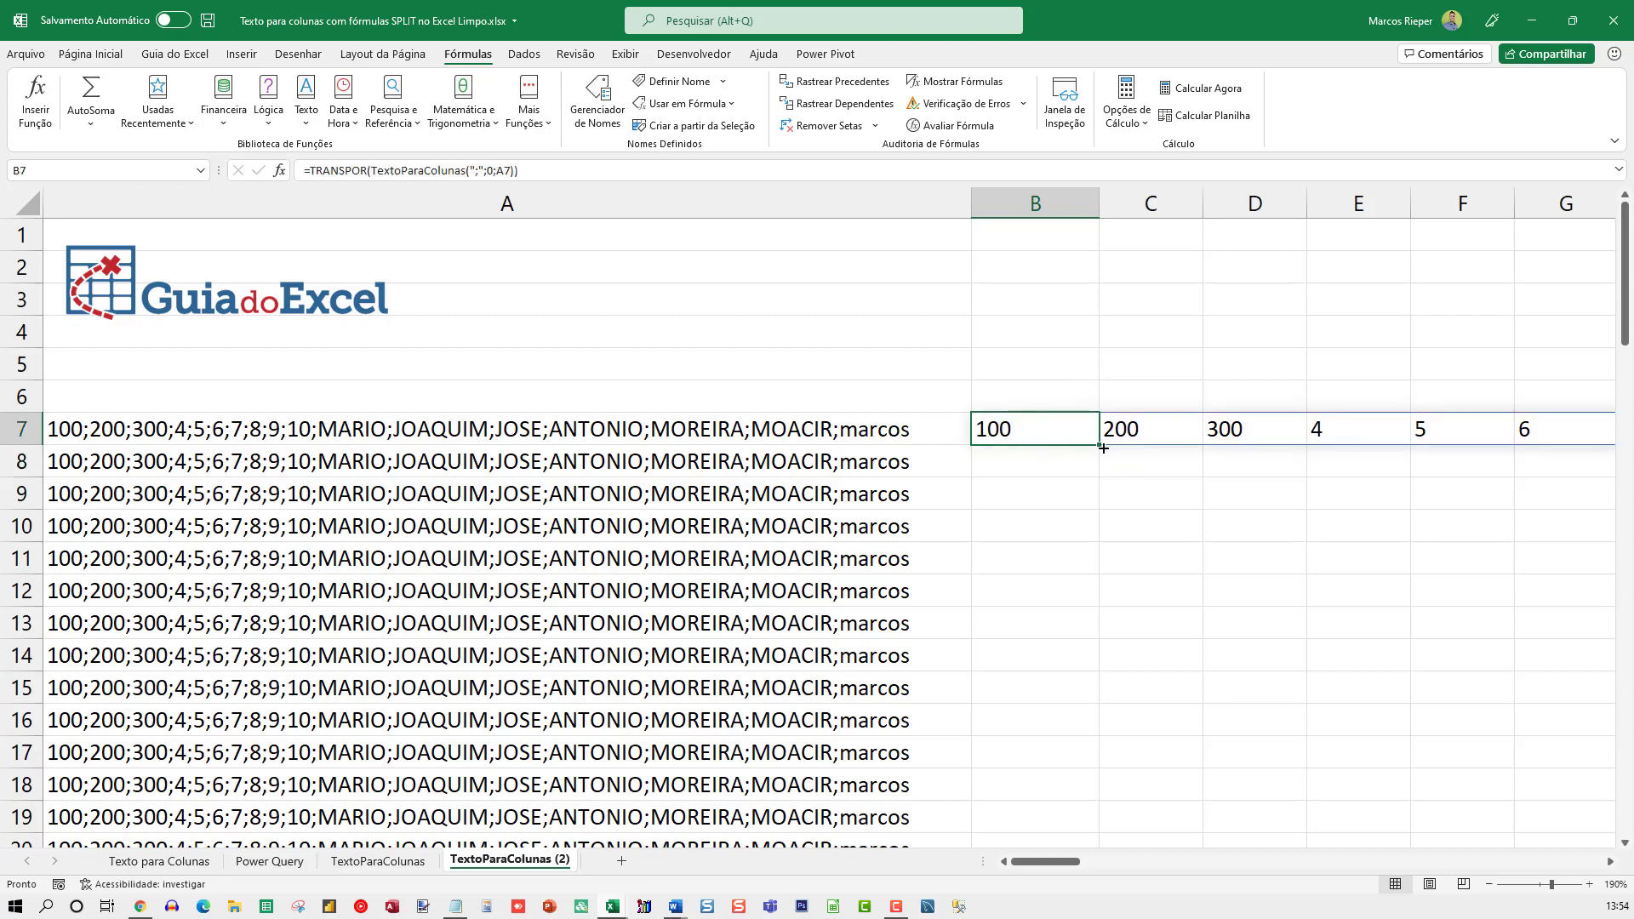
pyautogui.hotkey('ctrl', 'c')
pyautogui.press('Left')
pyautogui.hotkey('ctrl', 'Down')
pyautogui.press('Right')
pyautogui.hotkey('ctrl', 'shift', 'Up')
pyautogui.hotkey('ctrl', 'v')
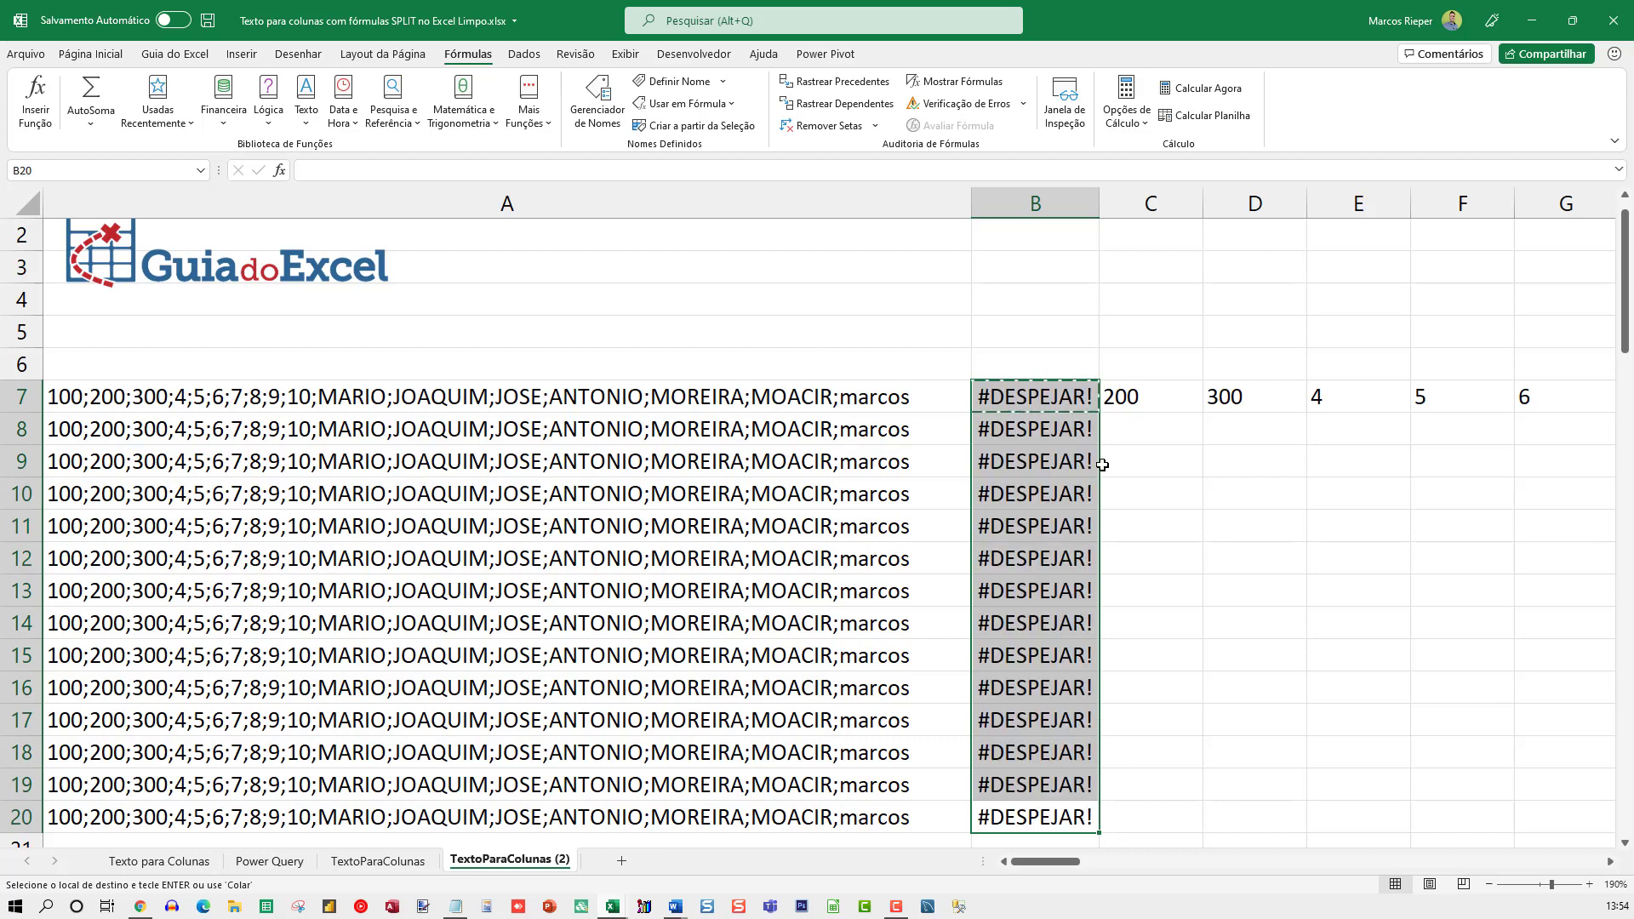
pyautogui.click(1089, 453)
pyautogui.press('Escape')
# Append one more semicolon-separated first name to the end of the text in A13
pyautogui.scroll(-1, 1230, 398)
pyautogui.scroll(-4, 1230, 398)
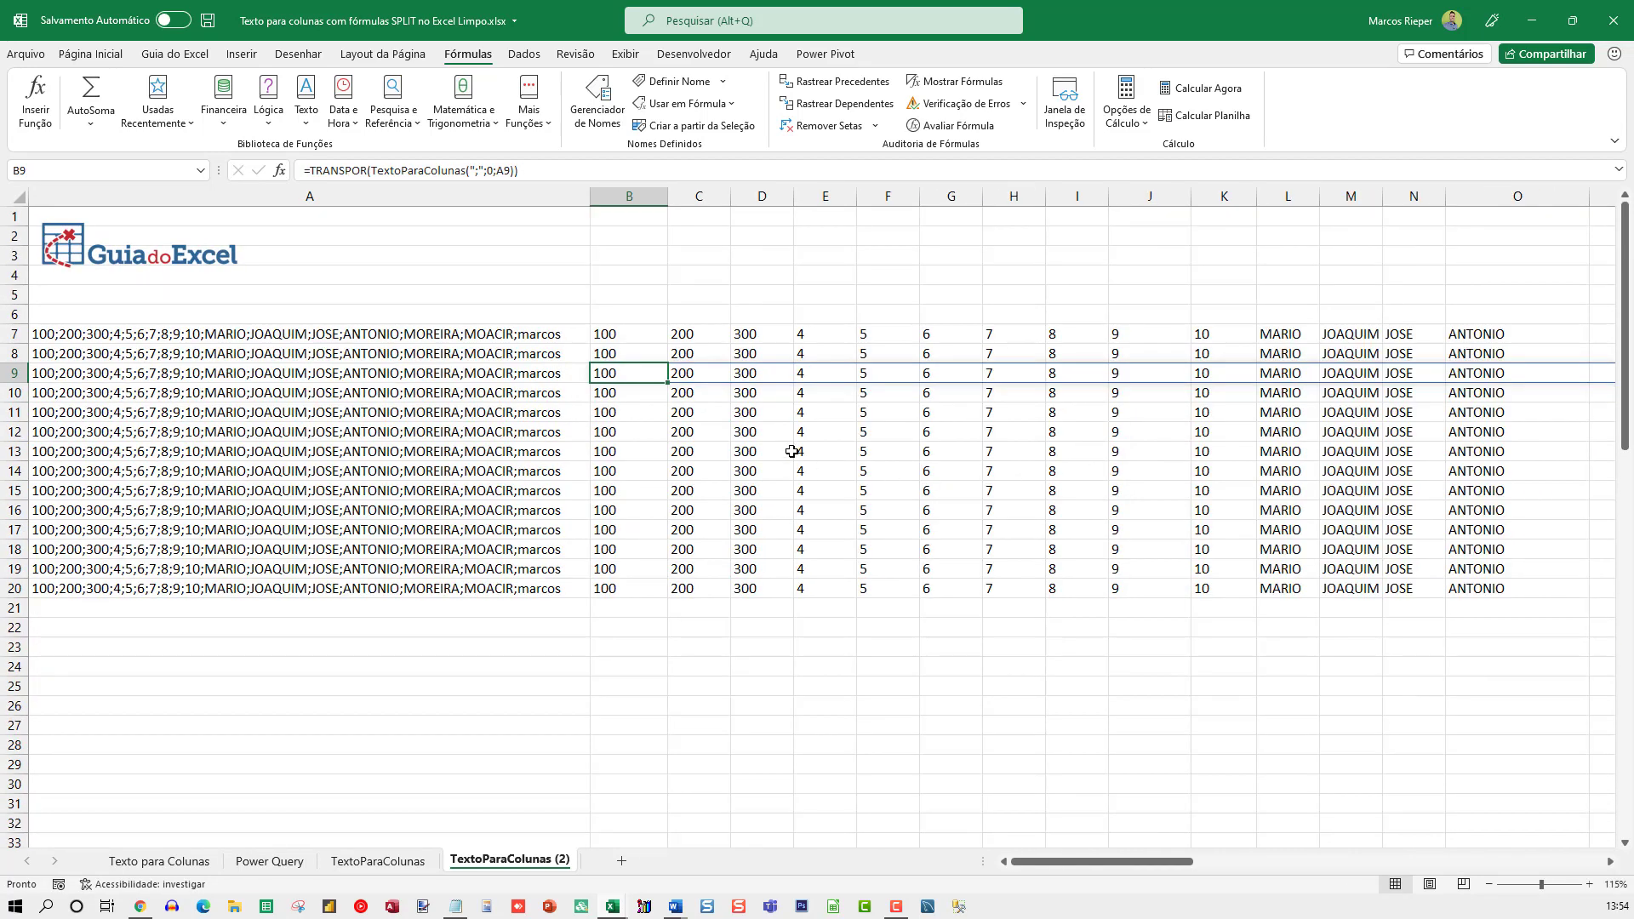
pyautogui.click(544, 451)
pyautogui.press('F2')
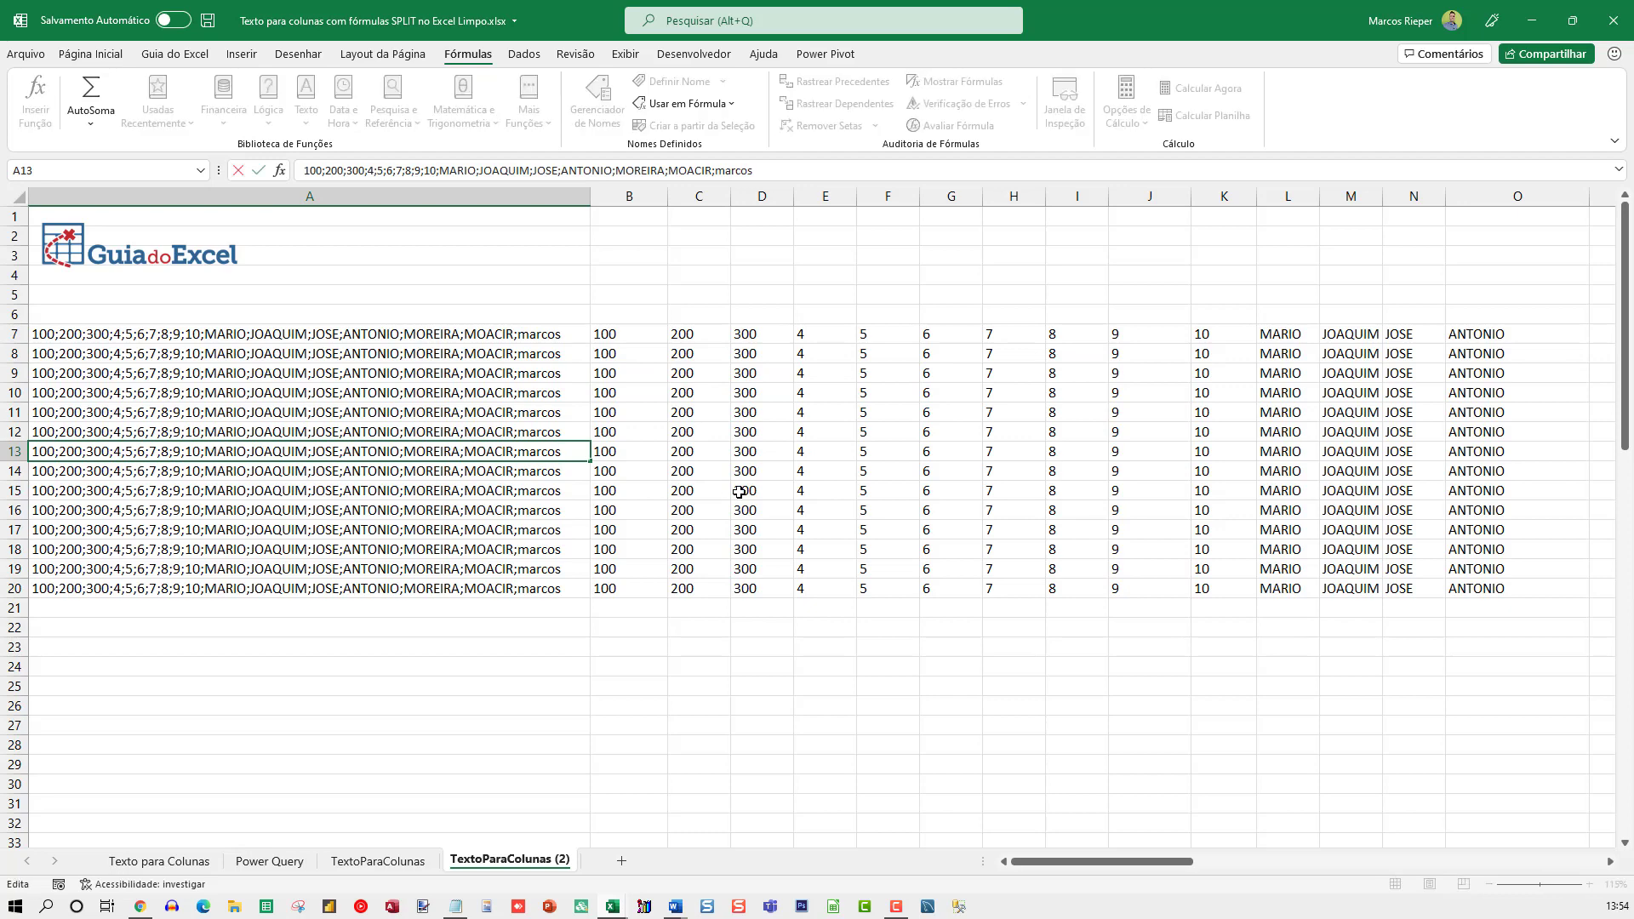
pyautogui.write(';ANA')
pyautogui.hotkey('ctrl', 'Return')
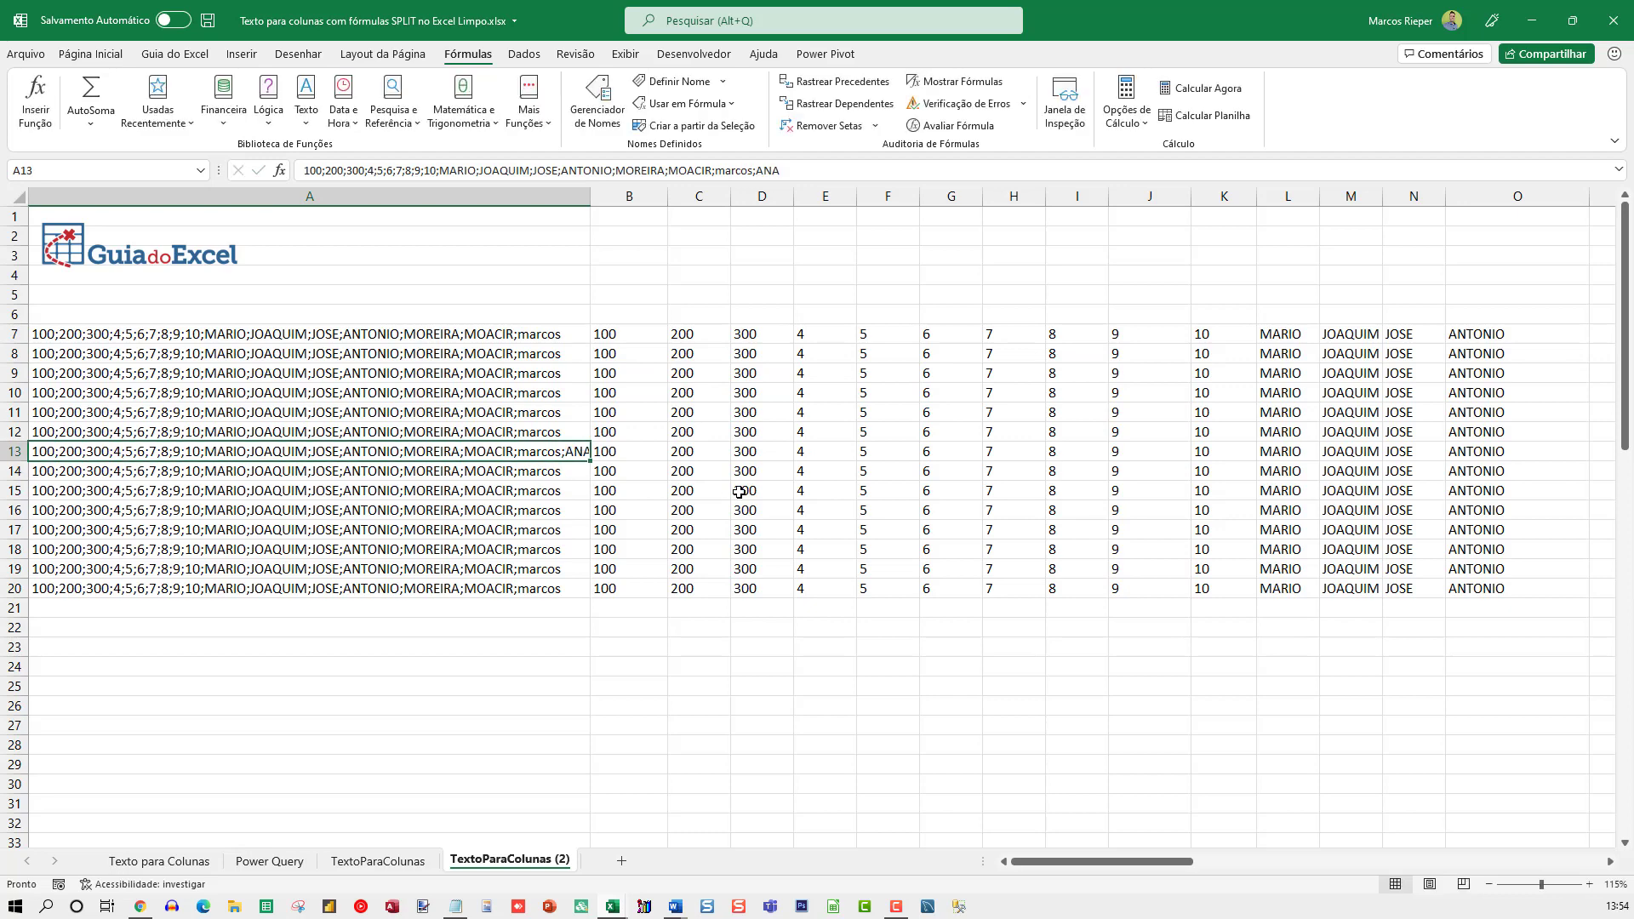
pyautogui.scroll(-2, 740, 486)
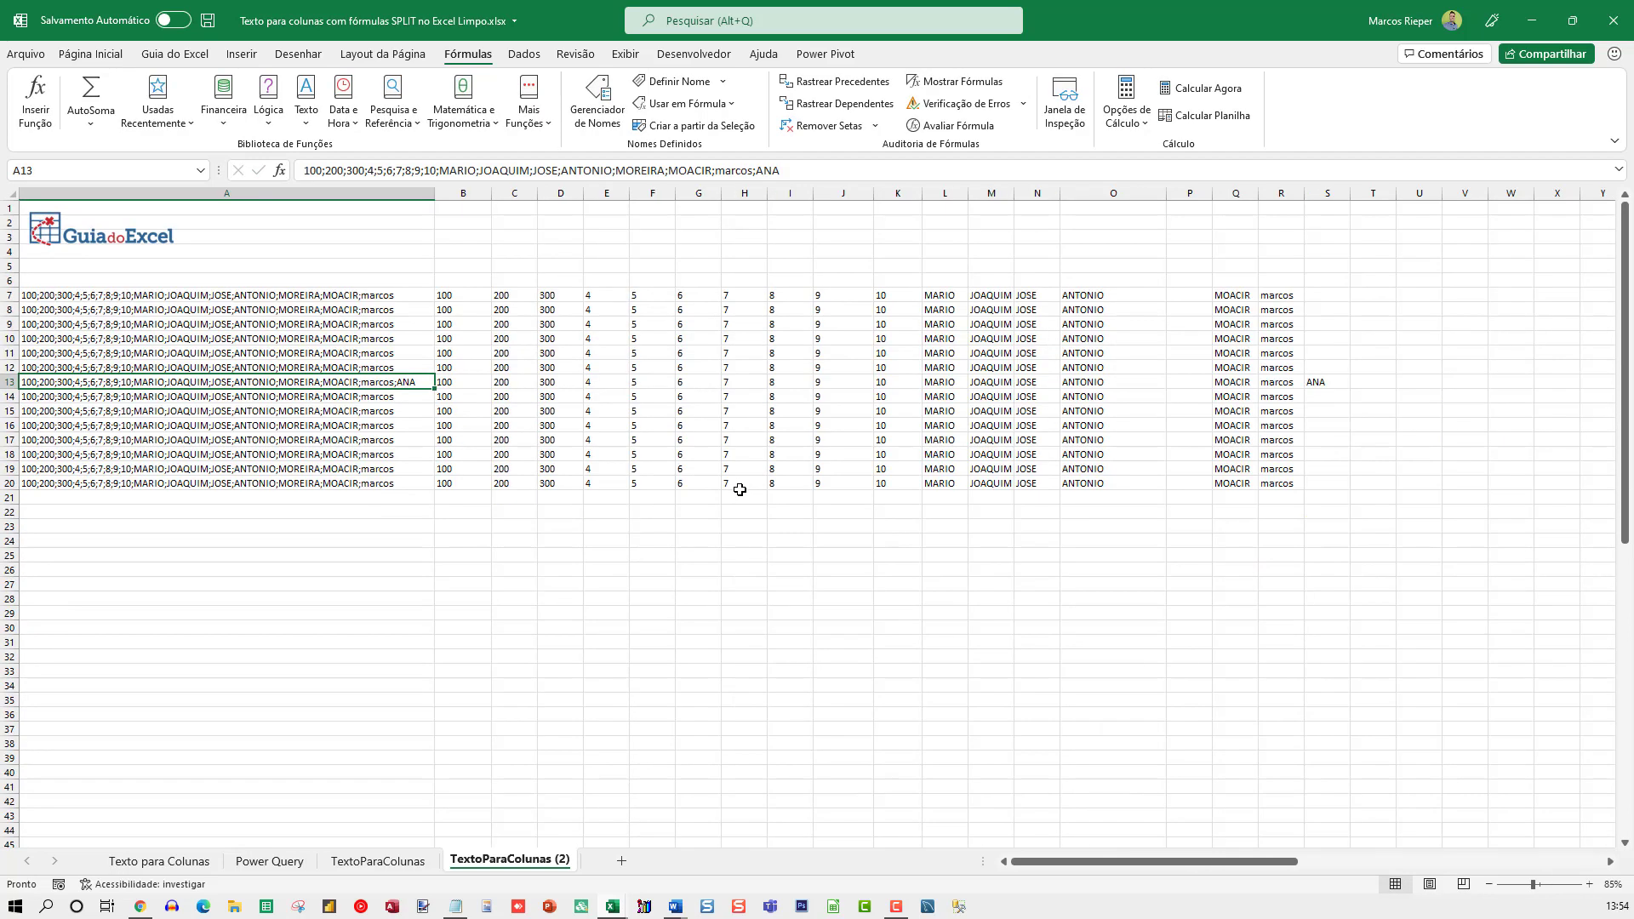
pyautogui.scroll(1, 1055, 439)
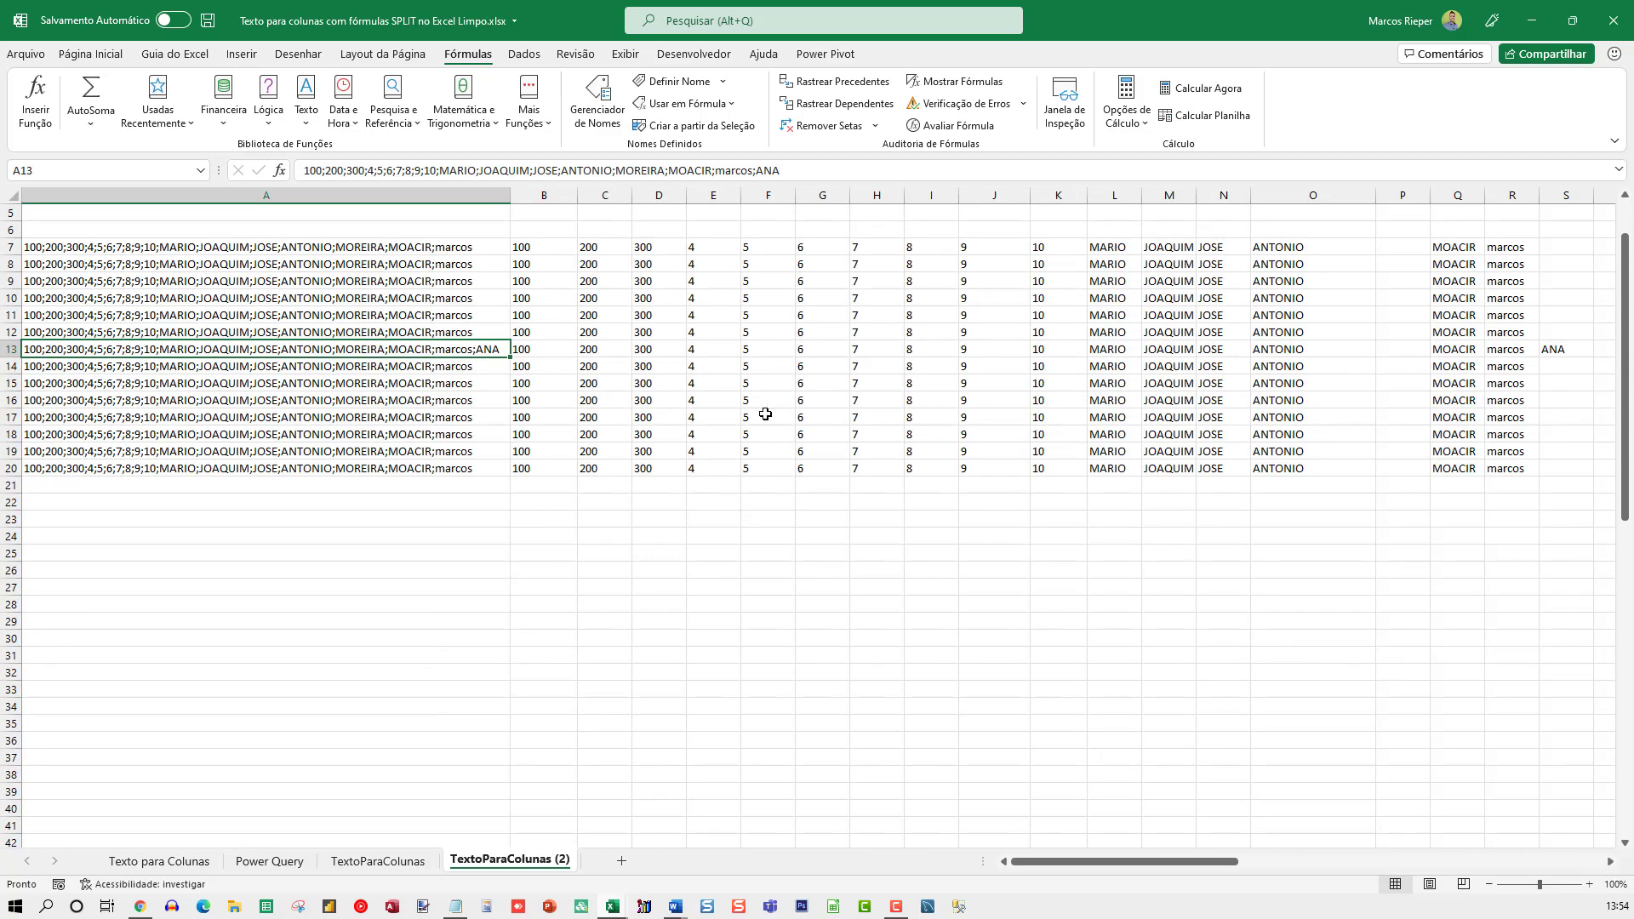
# Append three more semicolon-separated first names to the end of the text in A12
pyautogui.press('Up')
pyautogui.press('F2')
pyautogui.write(';')
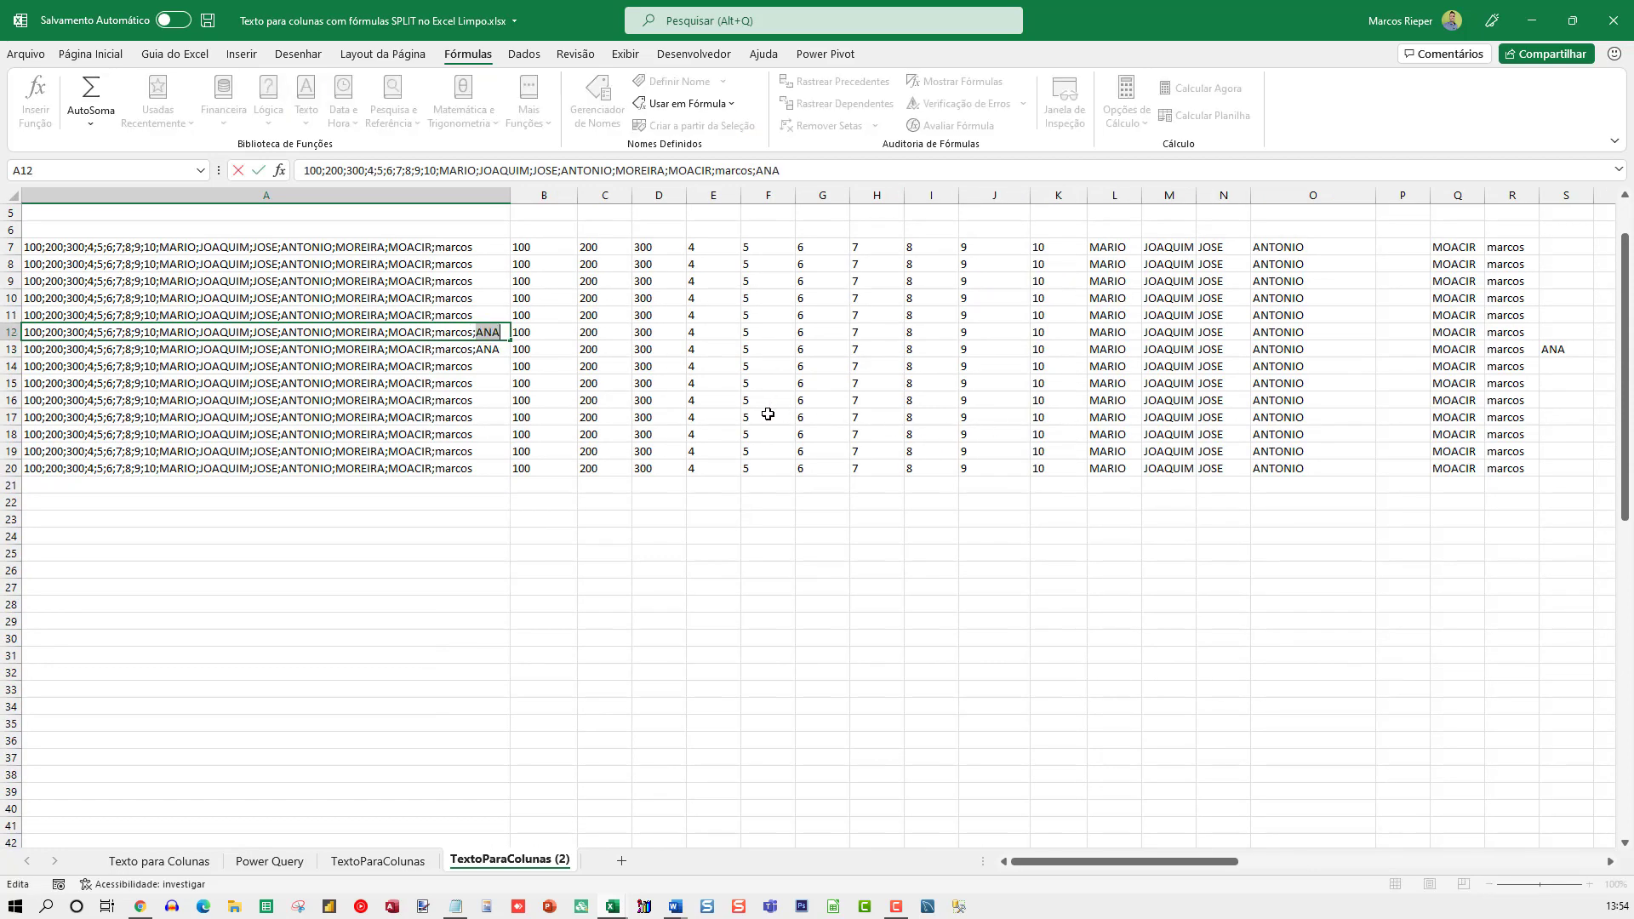
pyautogui.write('JOAQUIM;JO´SE')
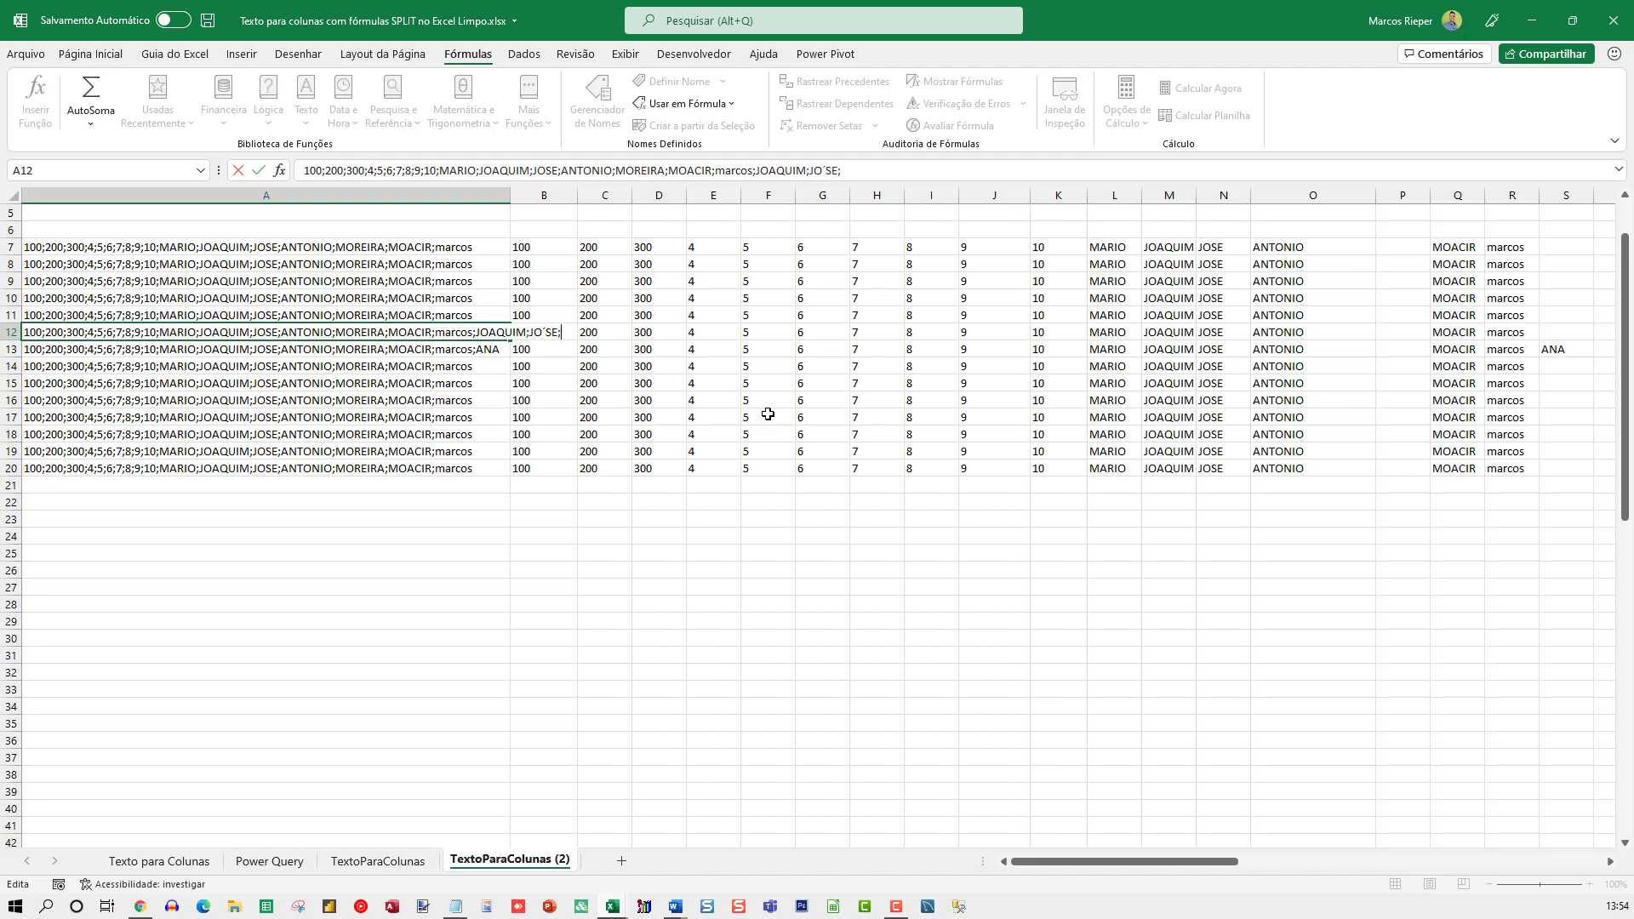
pyautogui.write('MARIA')
pyautogui.press('Return')
# Examine the split values of the A12 text across row 12
pyautogui.press('Up')
pyautogui.press('Right')
pyautogui.press('Right')
pyautogui.press('Right')
pyautogui.press('Right')
pyautogui.press('Right')
pyautogui.press('Right')
pyautogui.press('Right')
pyautogui.press('Right')
pyautogui.press('Right')
pyautogui.press('Right')
pyautogui.press('Right')
pyautogui.press('Right')
pyautogui.press('Right')
pyautogui.press('Right')
pyautogui.press('Right')
pyautogui.press('Right')
pyautogui.press('Right')
pyautogui.press('Right')
pyautogui.press('Right')
pyautogui.press('Right')
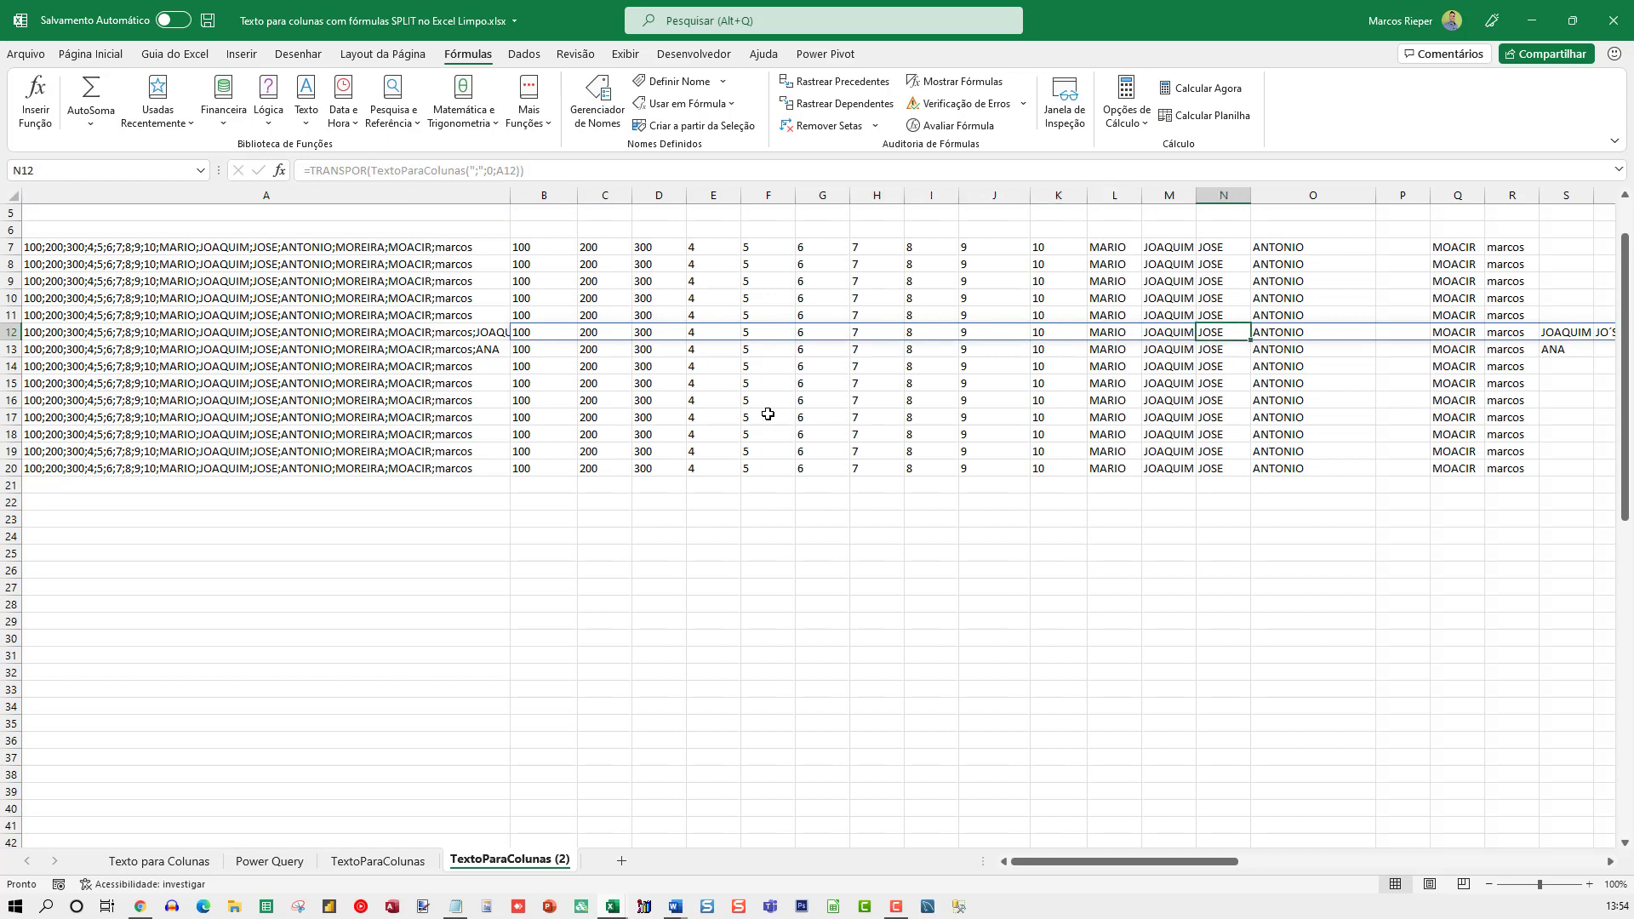
# Widen column A of the TextoParaColunas (2) sheet to fit its longest text
pyautogui.press('Home')
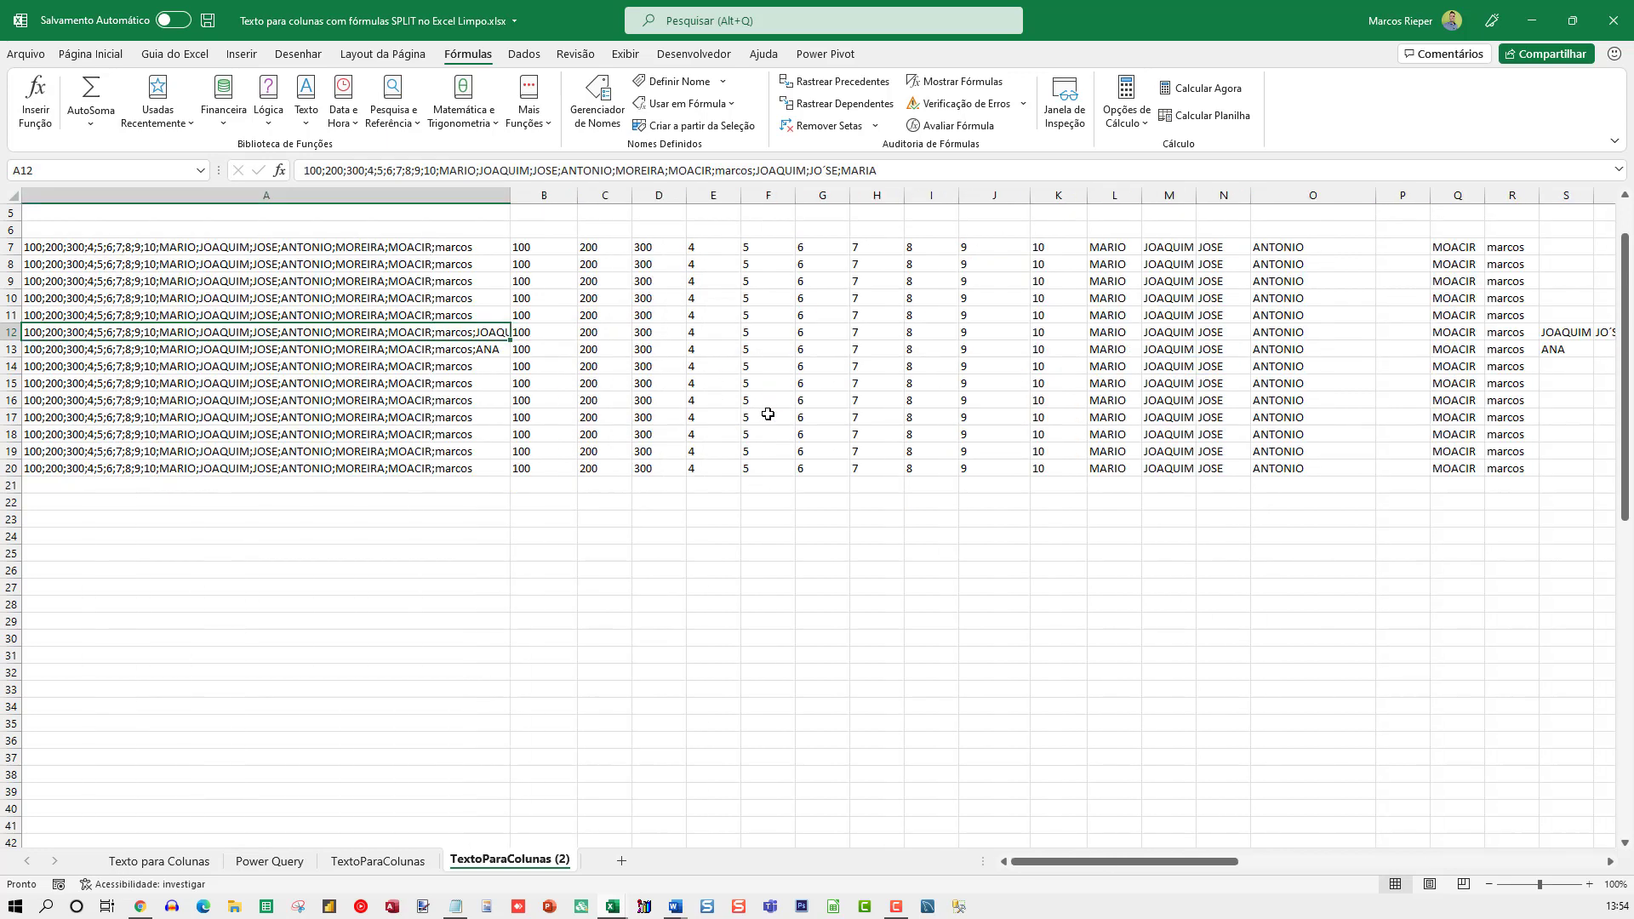
pyautogui.scroll(3, 757, 417)
pyautogui.scroll(2, 755, 419)
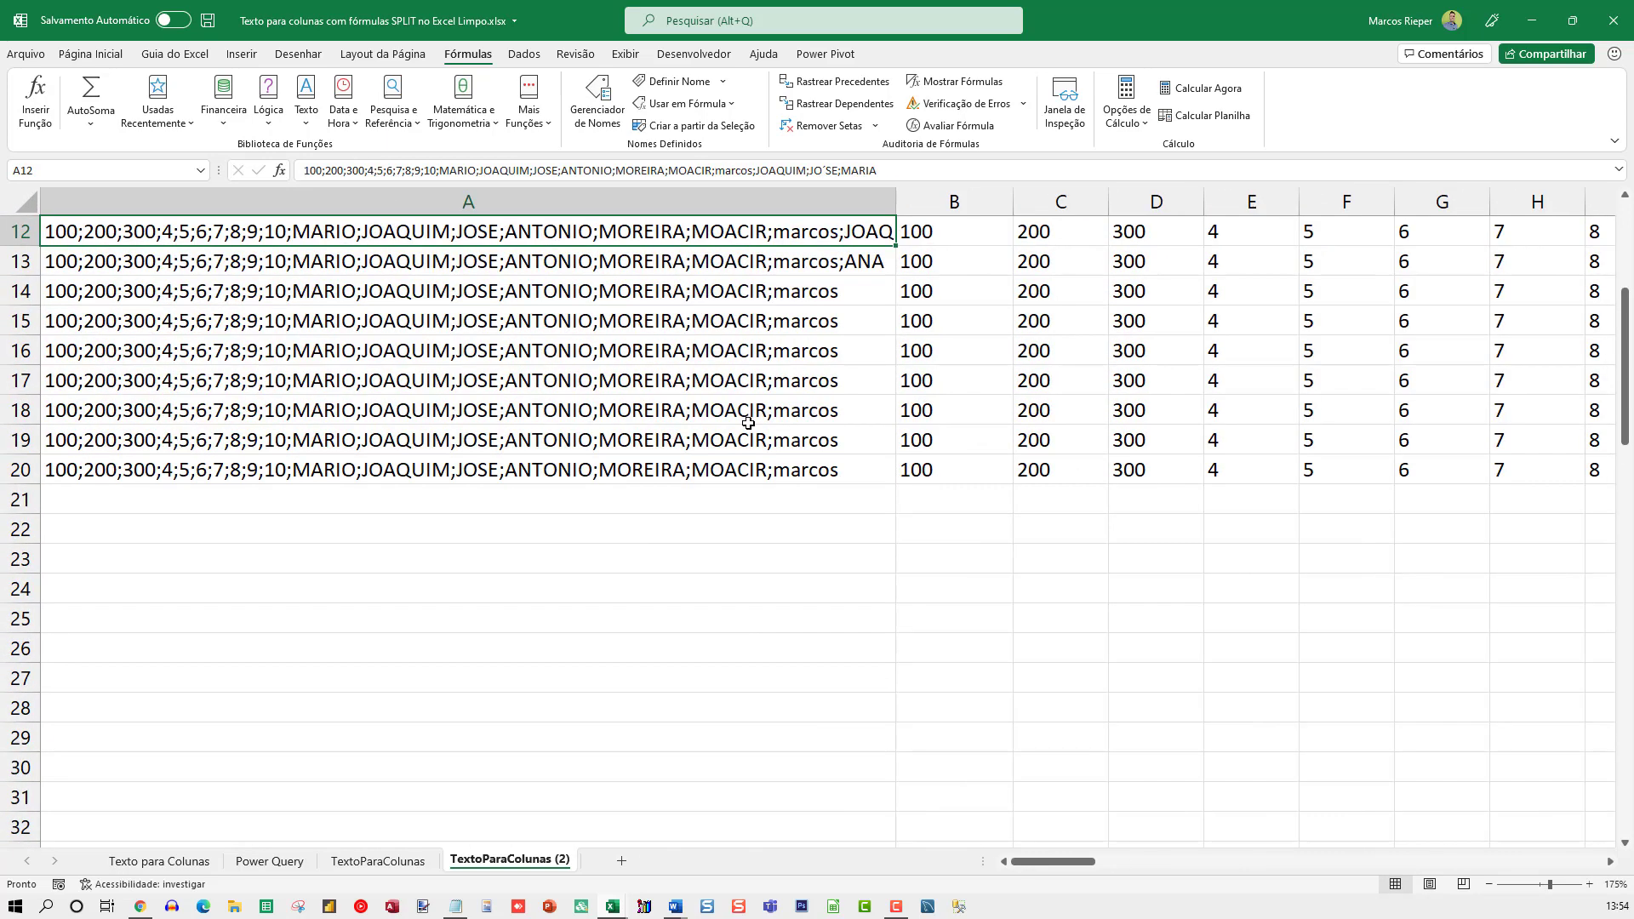
pyautogui.scroll(4, 714, 515)
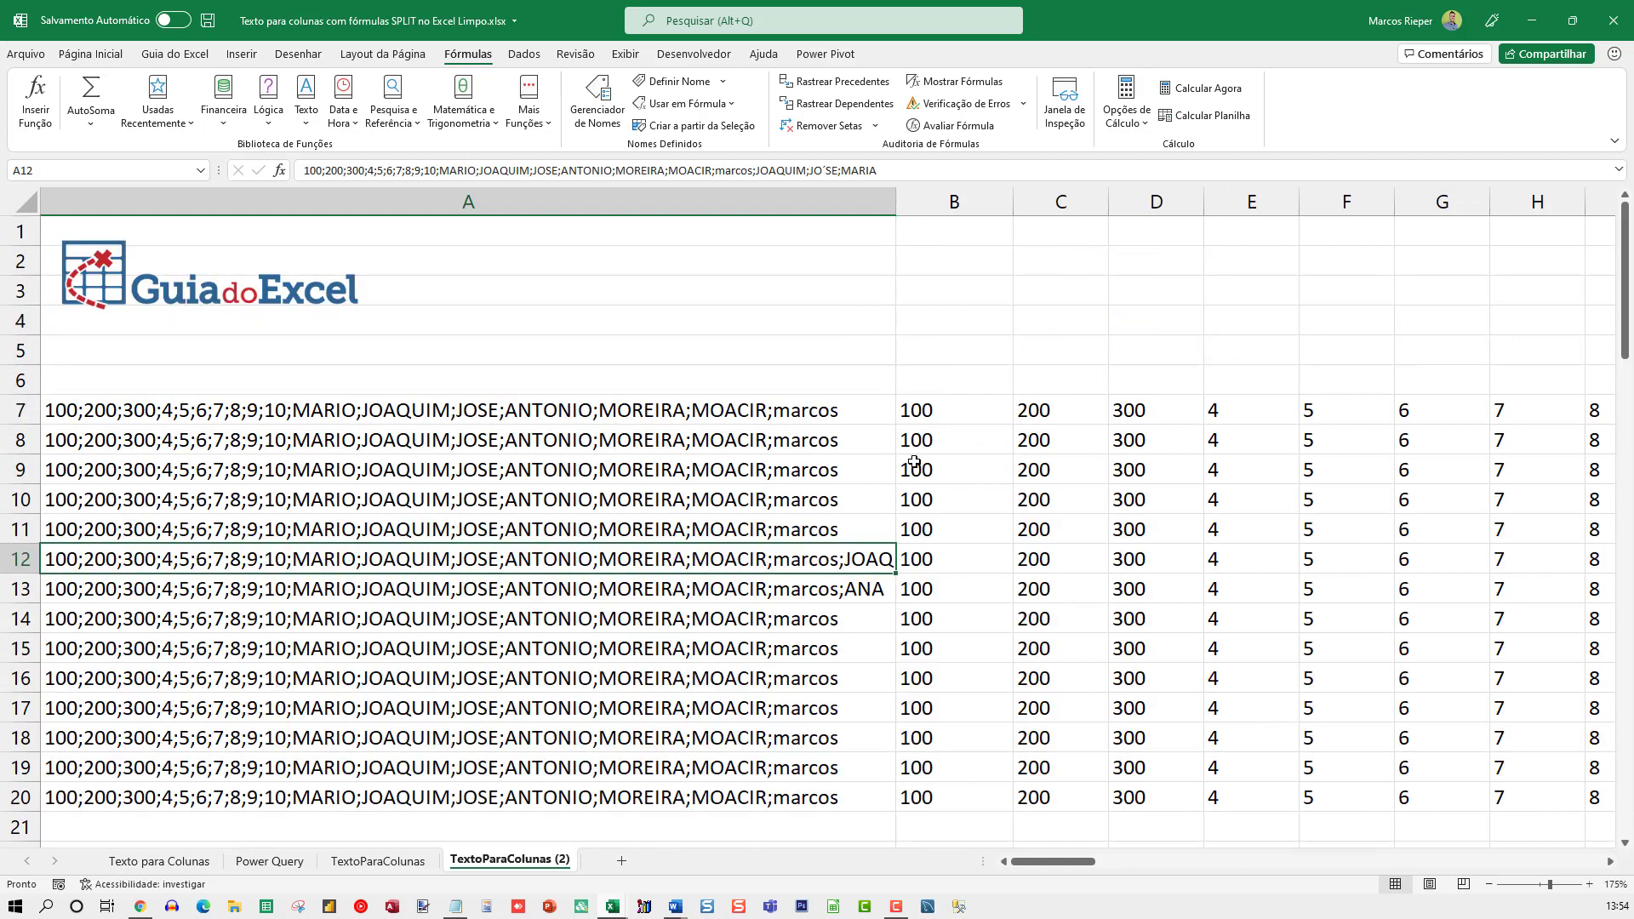
pyautogui.doubleClick(888, 197)
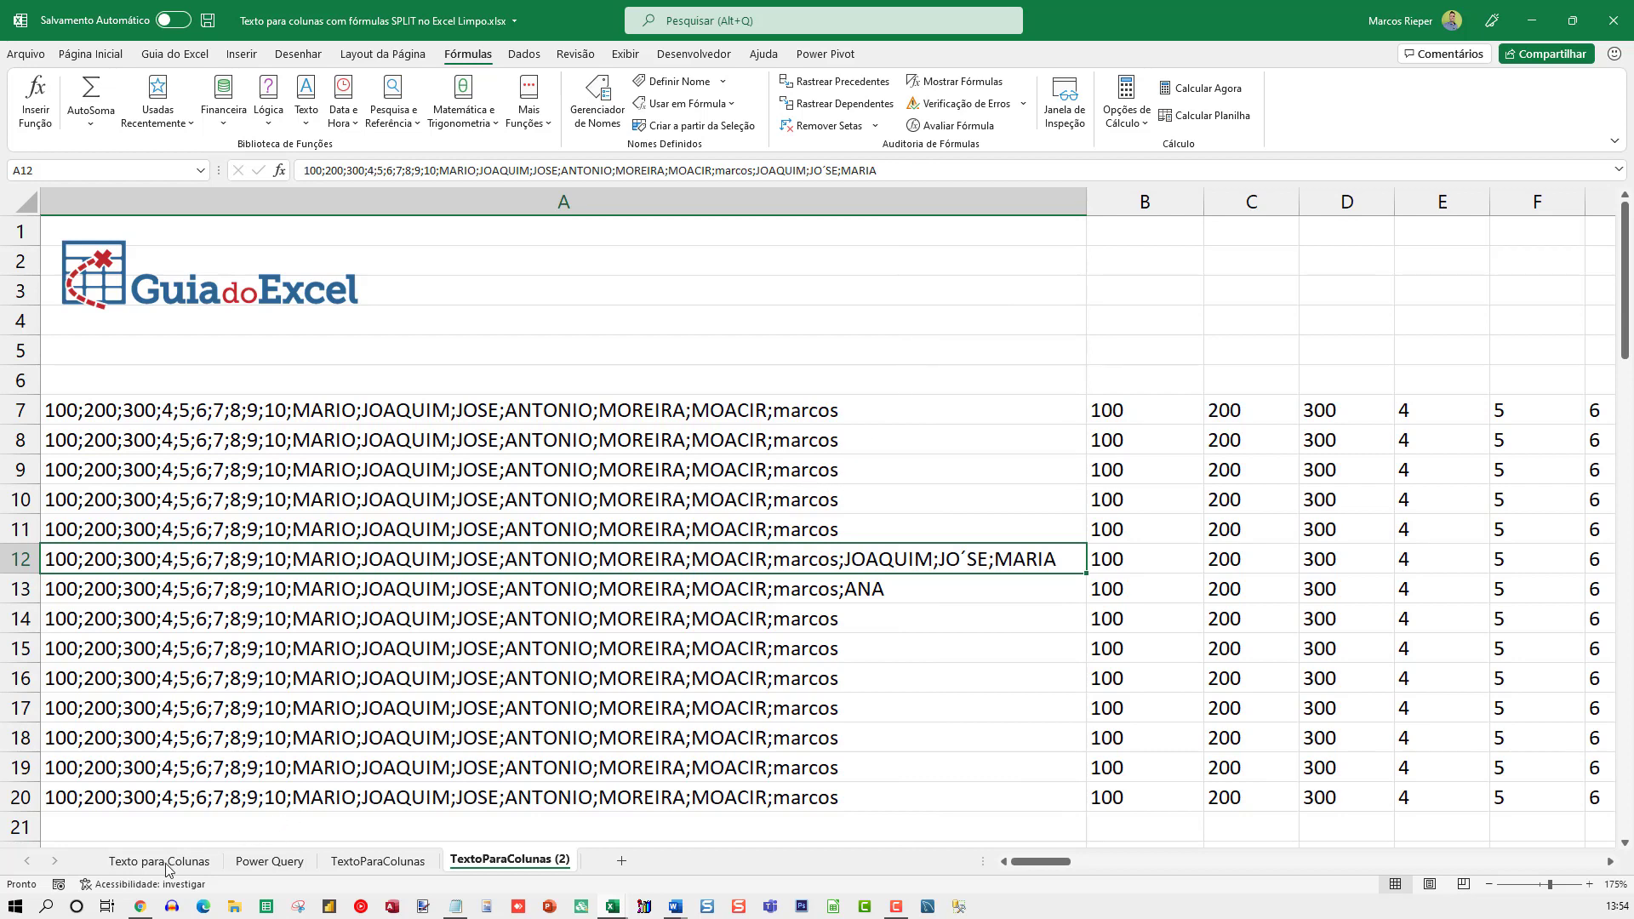
# Review the Texto para Colunas, Power Query and TextoParaColunas sheets, ending back on TextoParaColunas (2)
pyautogui.click(193, 863)
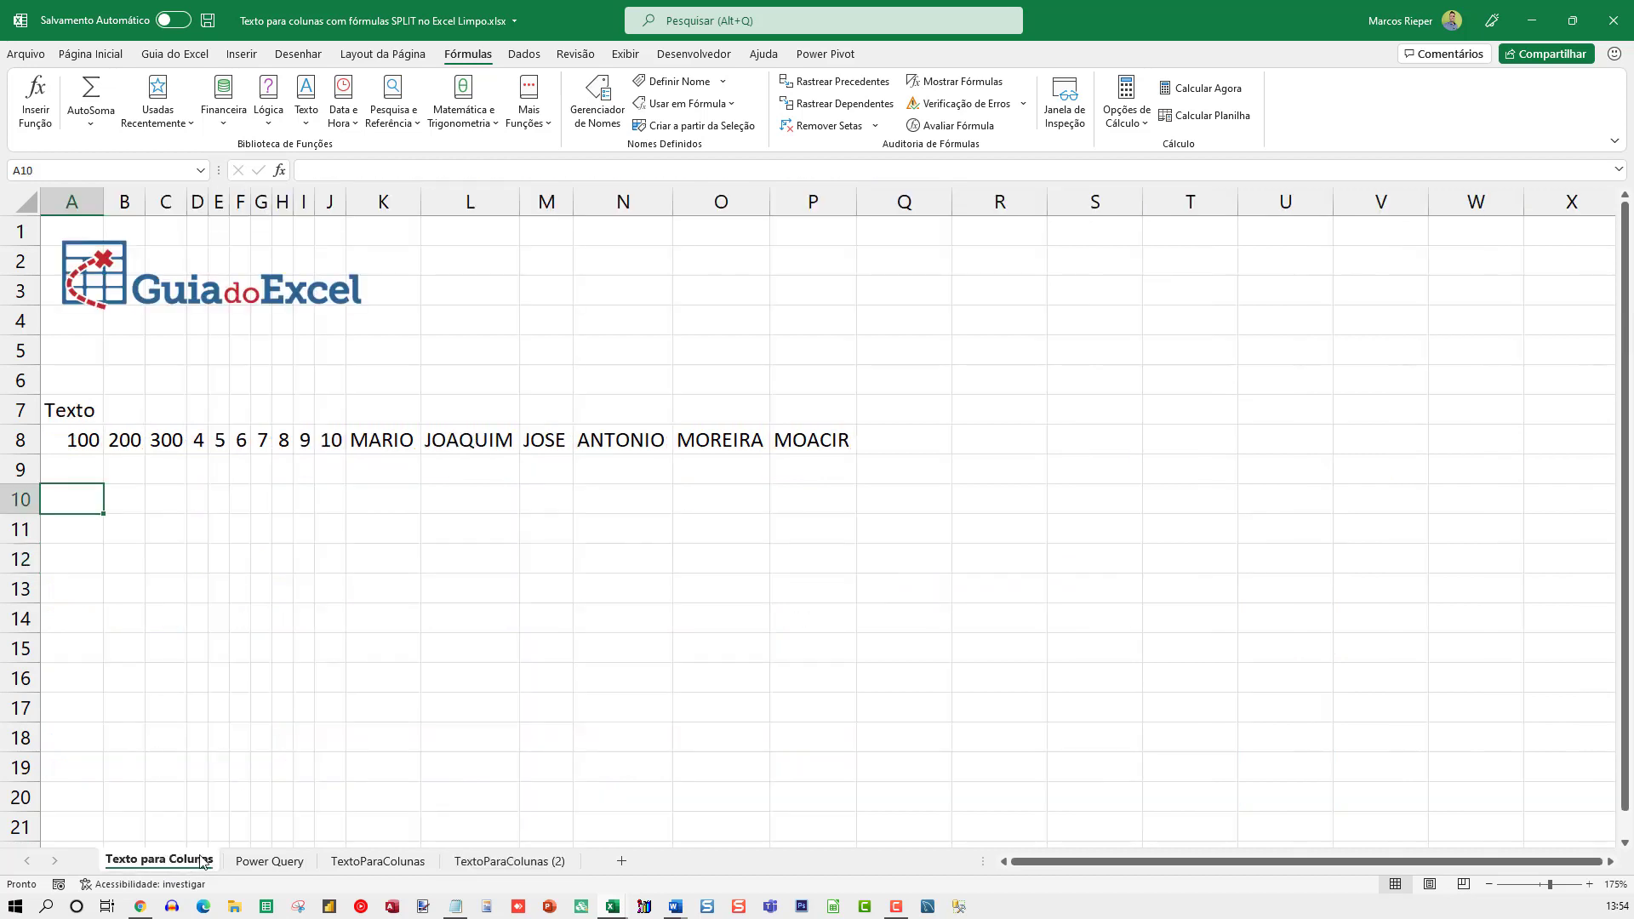
pyautogui.click(268, 862)
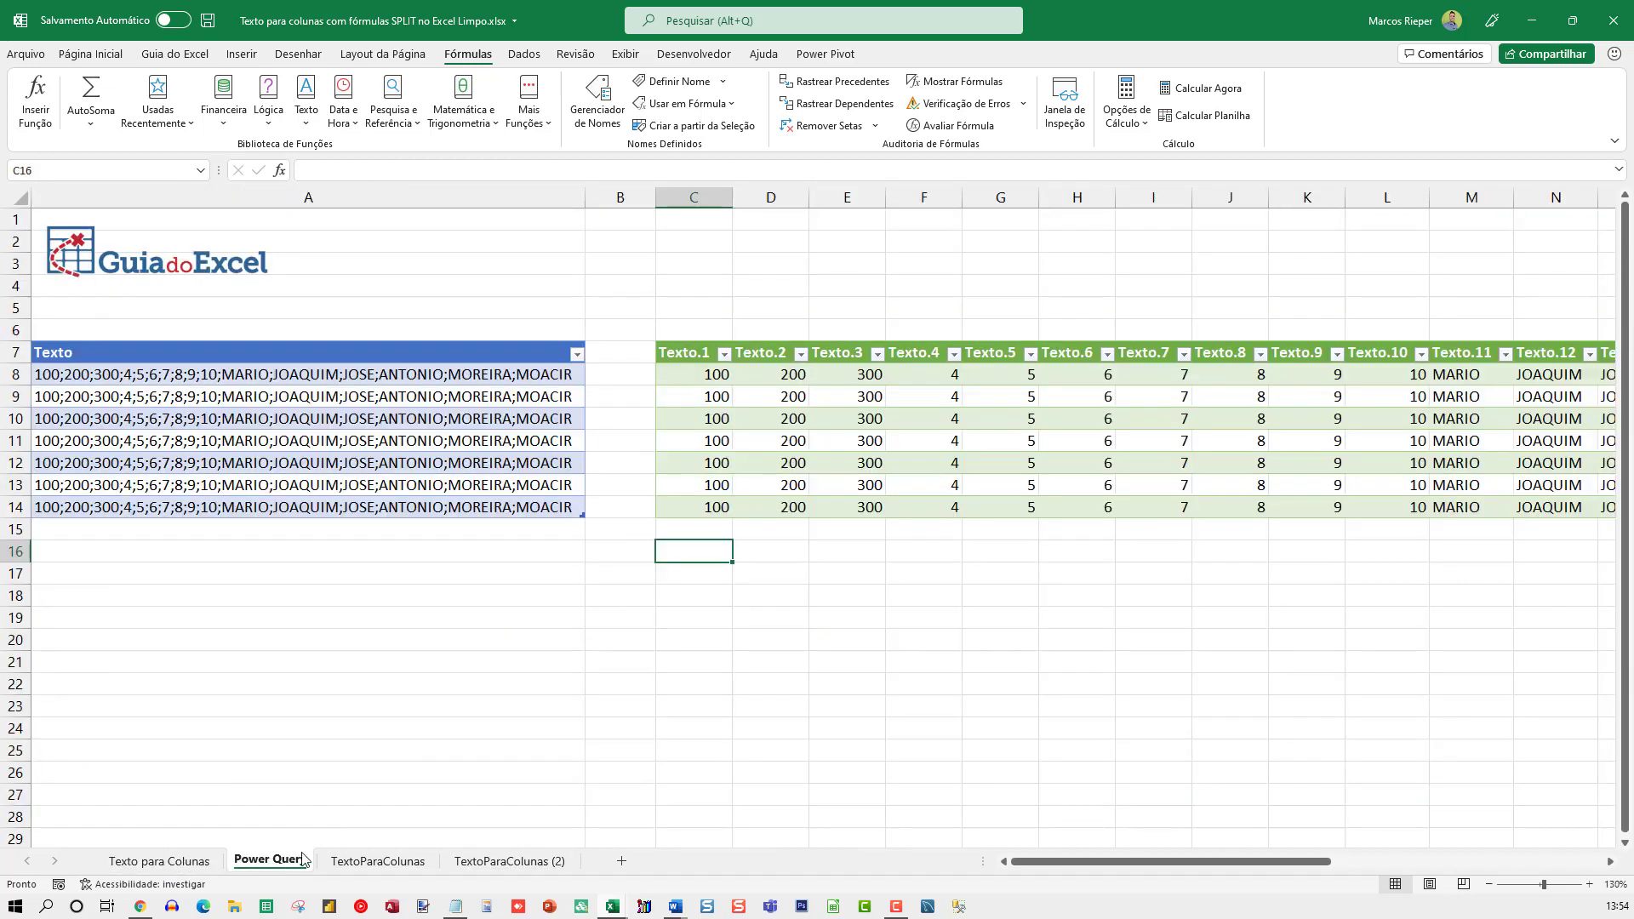
pyautogui.click(366, 863)
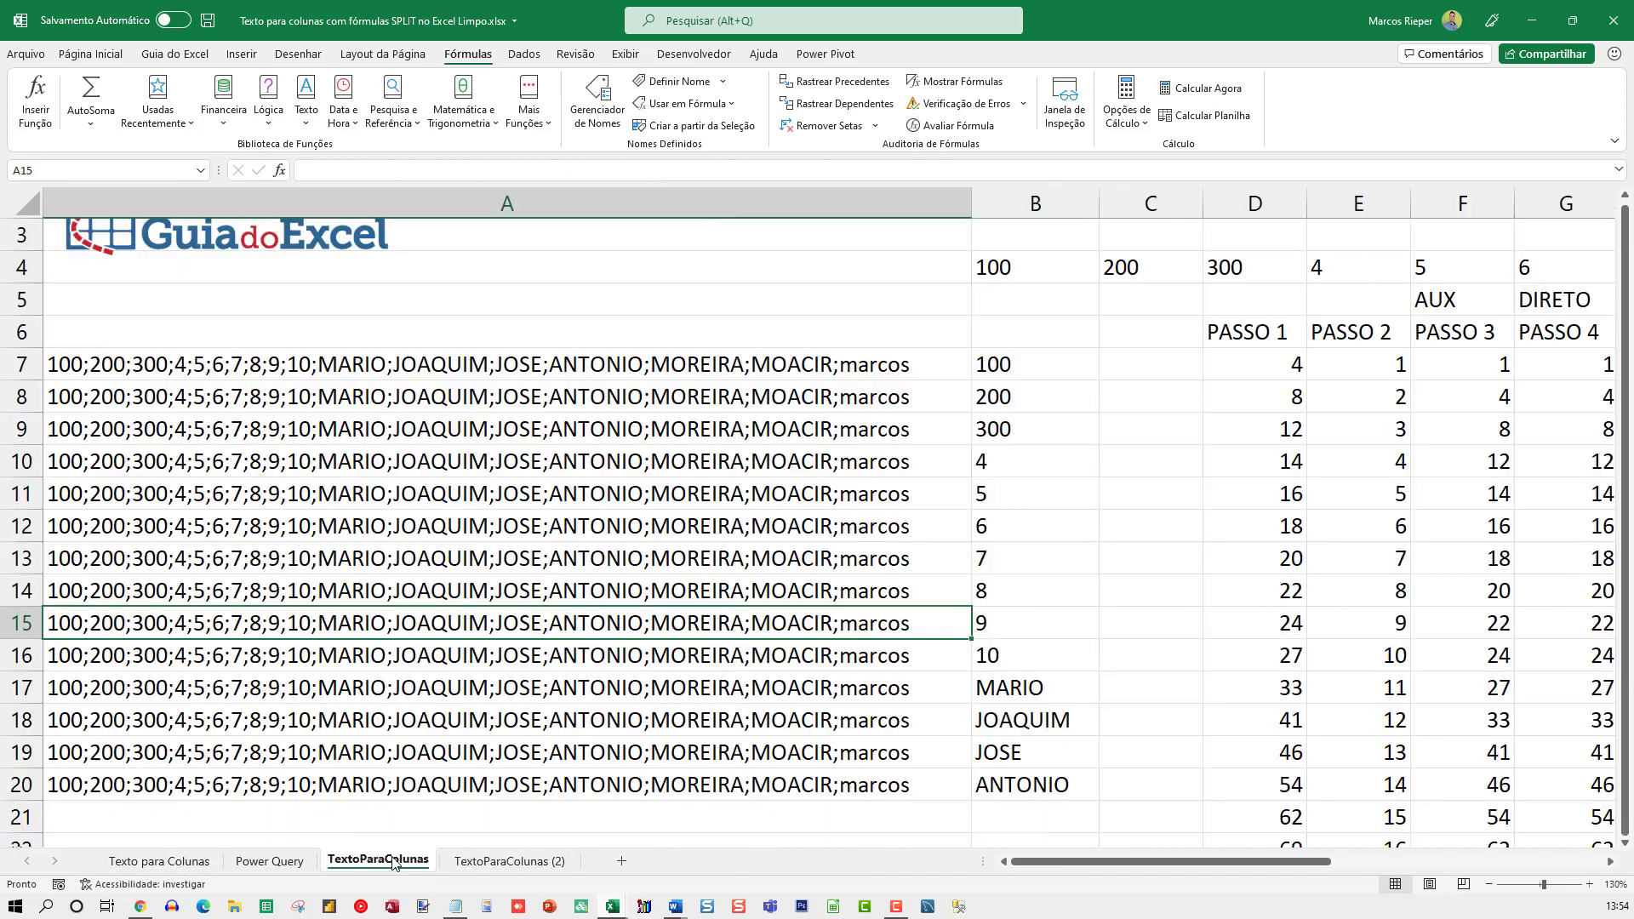
pyautogui.click(512, 861)
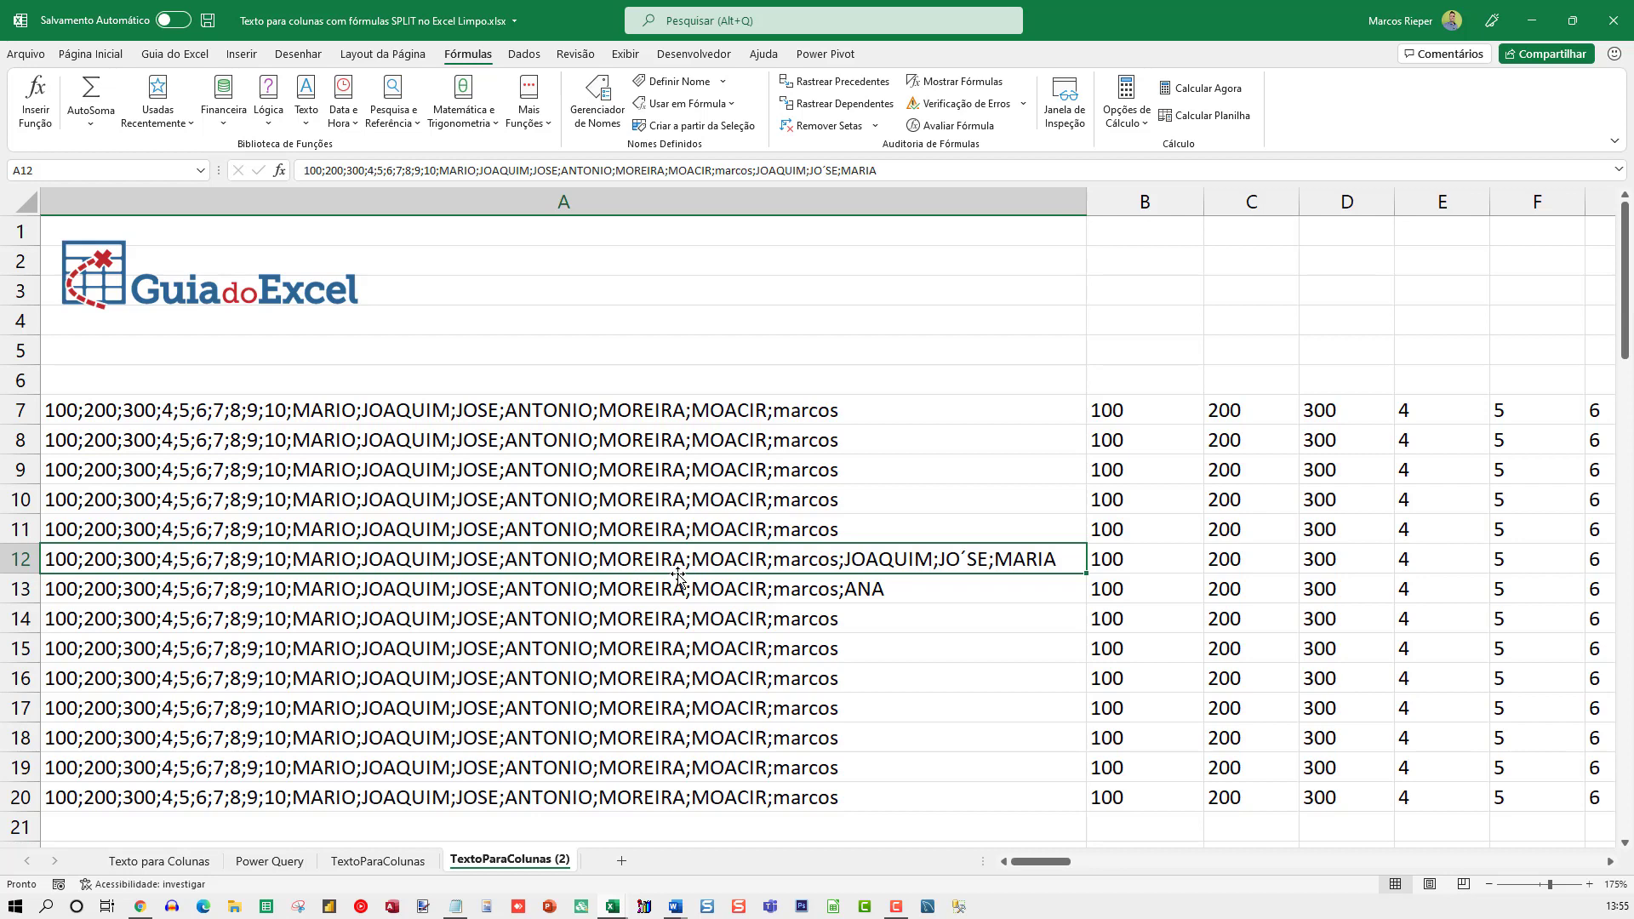
# Inspect the spilled TRANSPOR results along row 12 and return to the source text in A12
pyautogui.press('Right')
pyautogui.press('Right')
pyautogui.press('Right')
pyautogui.press('Right')
pyautogui.press('Right')
pyautogui.press('Right')
pyautogui.press('Right')
pyautogui.press('Right')
pyautogui.press('Right')
pyautogui.press('Right')
pyautogui.press('Left')
pyautogui.press('Left')
pyautogui.press('Left')
pyautogui.press('Left')
pyautogui.press('Left')
pyautogui.press('Left')
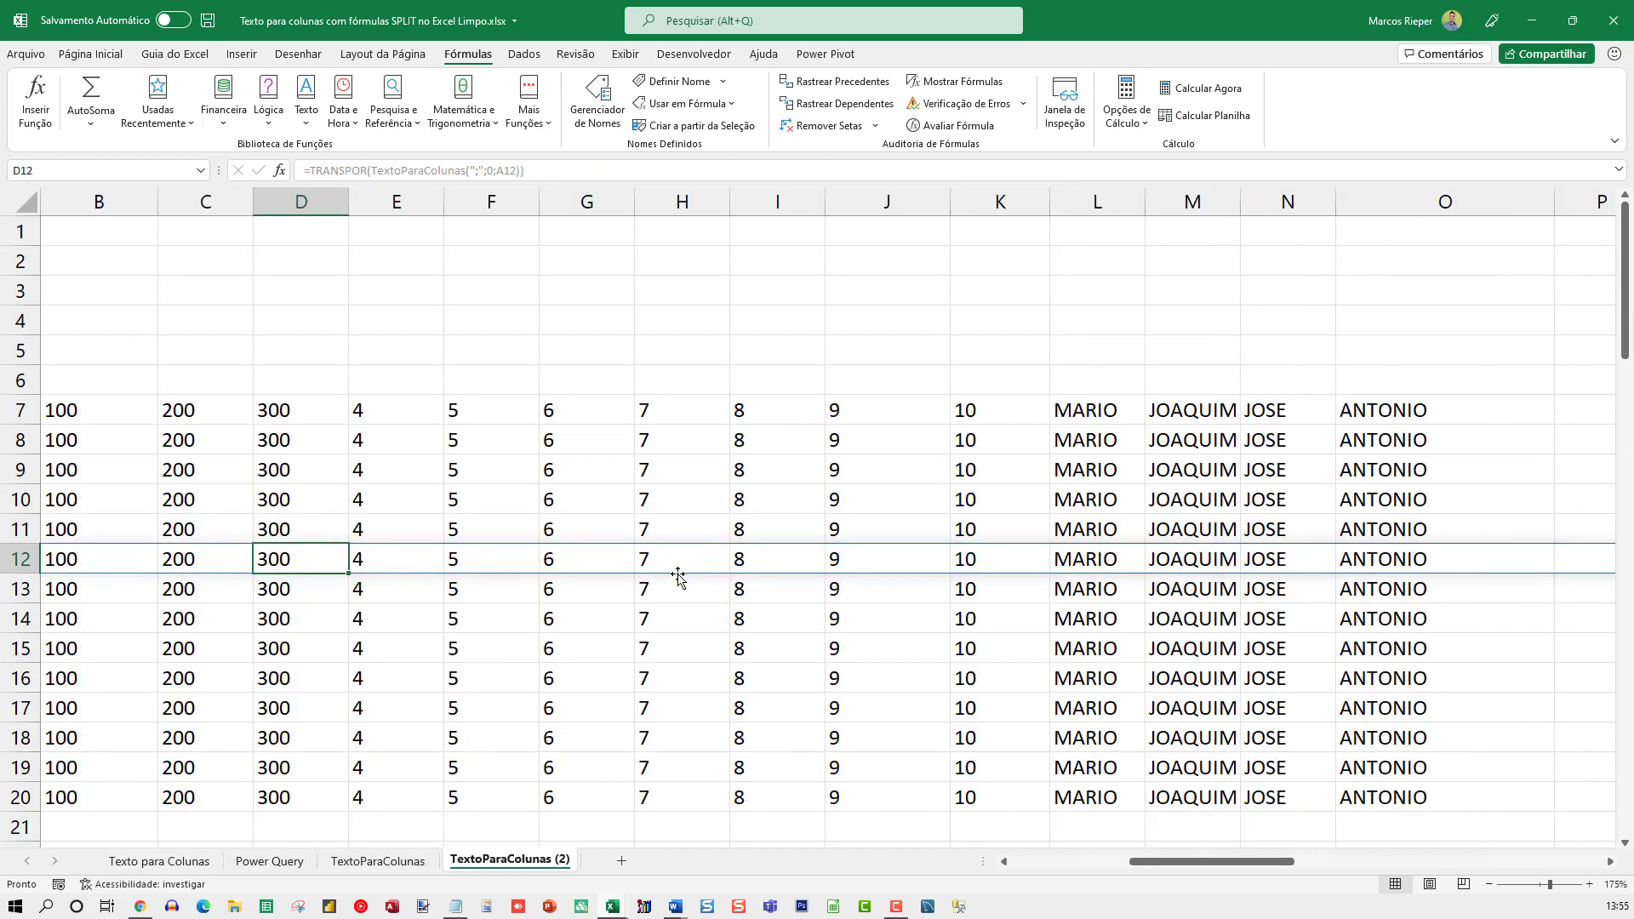
pyautogui.press('Home')
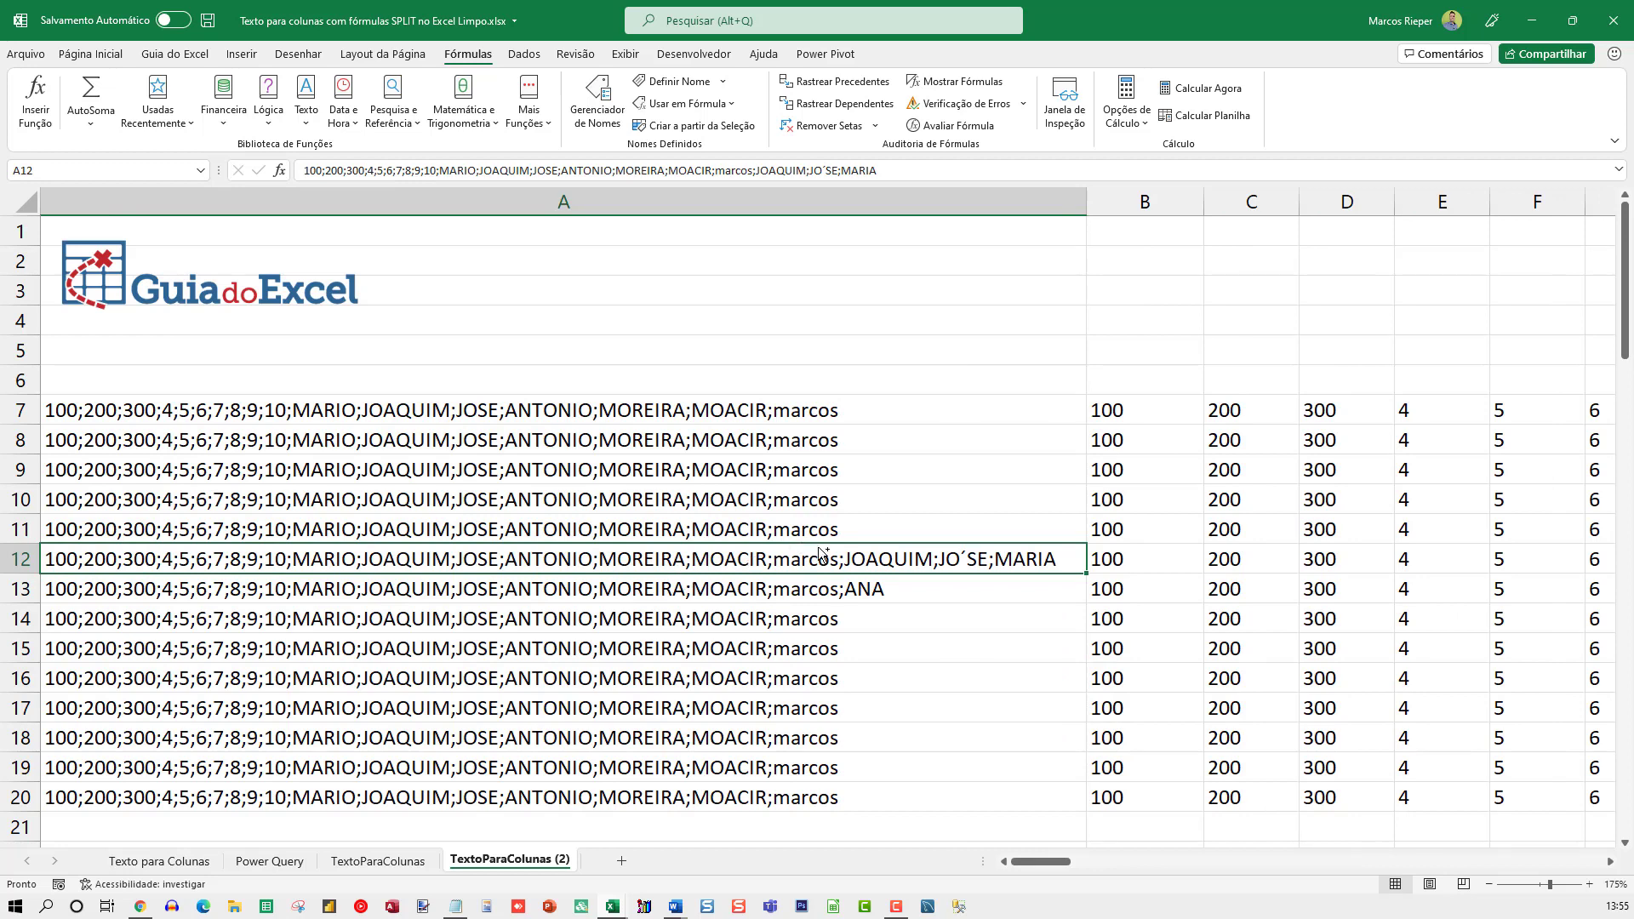
pyautogui.keyDown('ctrl'); pyautogui.scroll(-1, 819, 551); pyautogui.keyUp('ctrl')
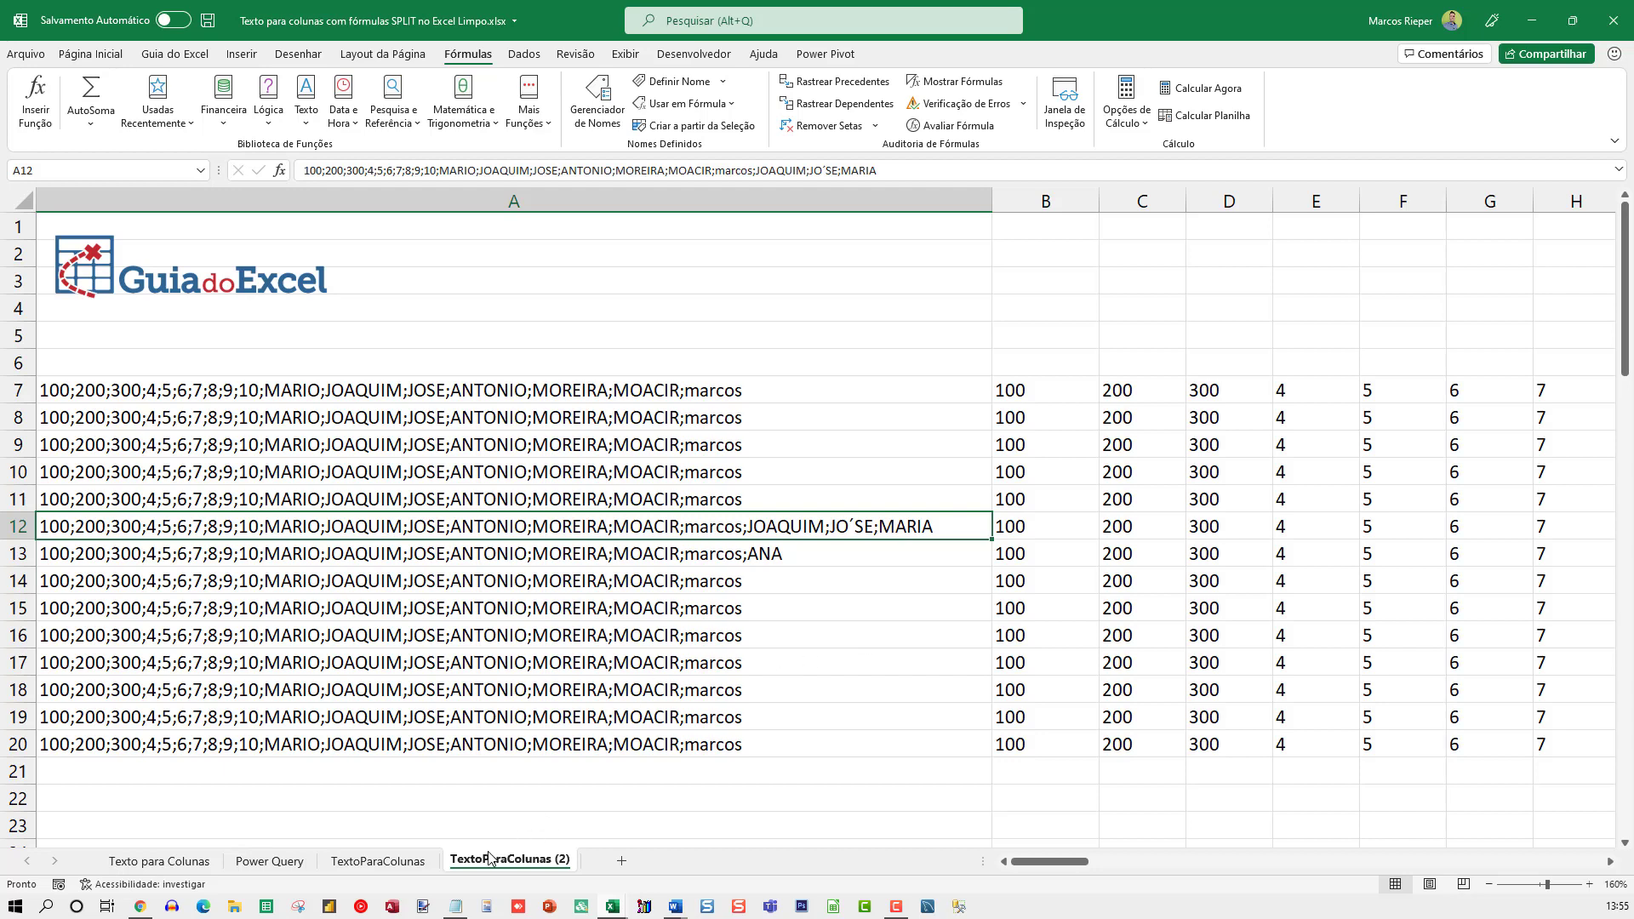
# Inspect the TextoParaColunas formula in B7 of the TextoParaColunas sheet, including its LIN()-6 argument
pyautogui.click(362, 861)
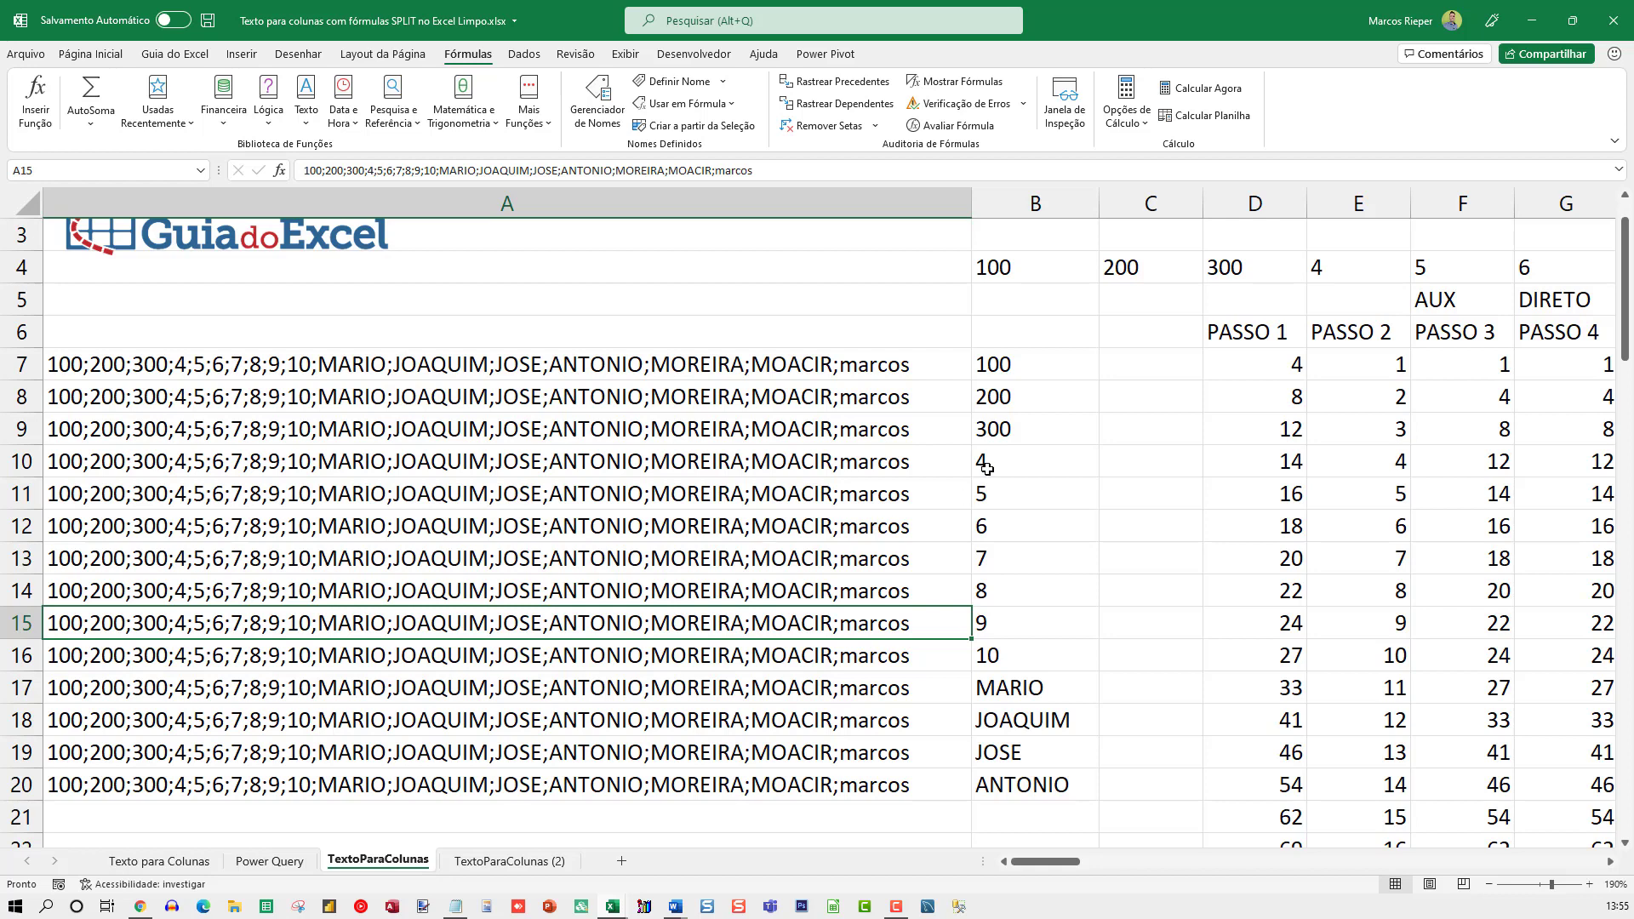
pyautogui.press('Right')
pyautogui.press('Up')
pyautogui.press('Up')
pyautogui.press('Up')
pyautogui.press('Up')
pyautogui.press('Up')
pyautogui.press('Up')
pyautogui.press('Up')
pyautogui.press('Up')
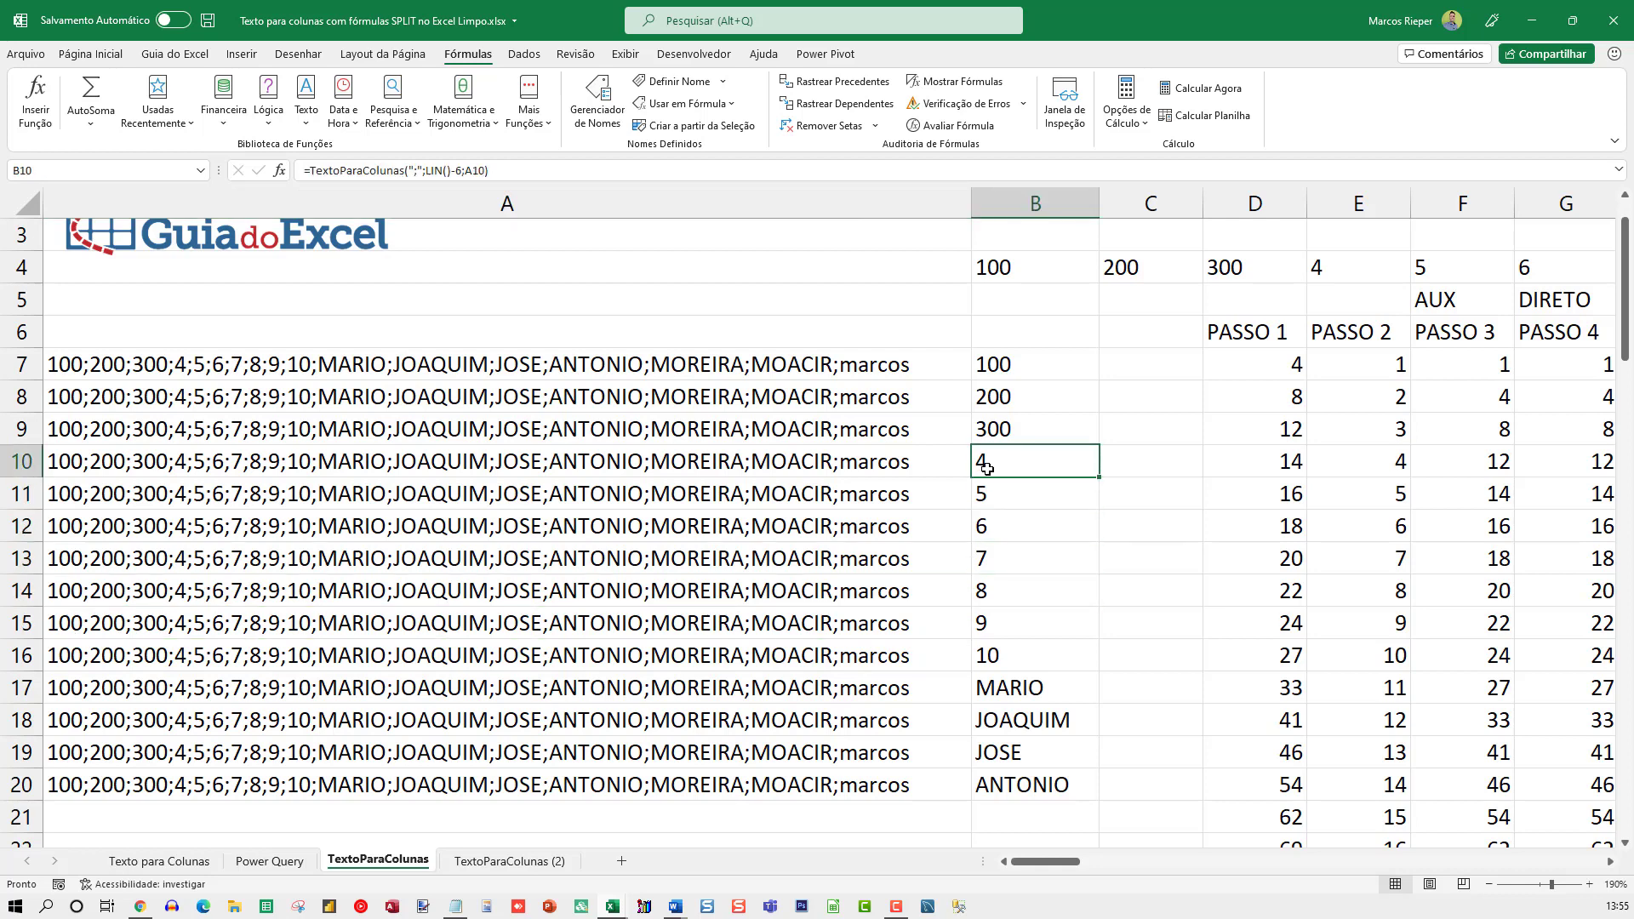
pyautogui.press('F2')
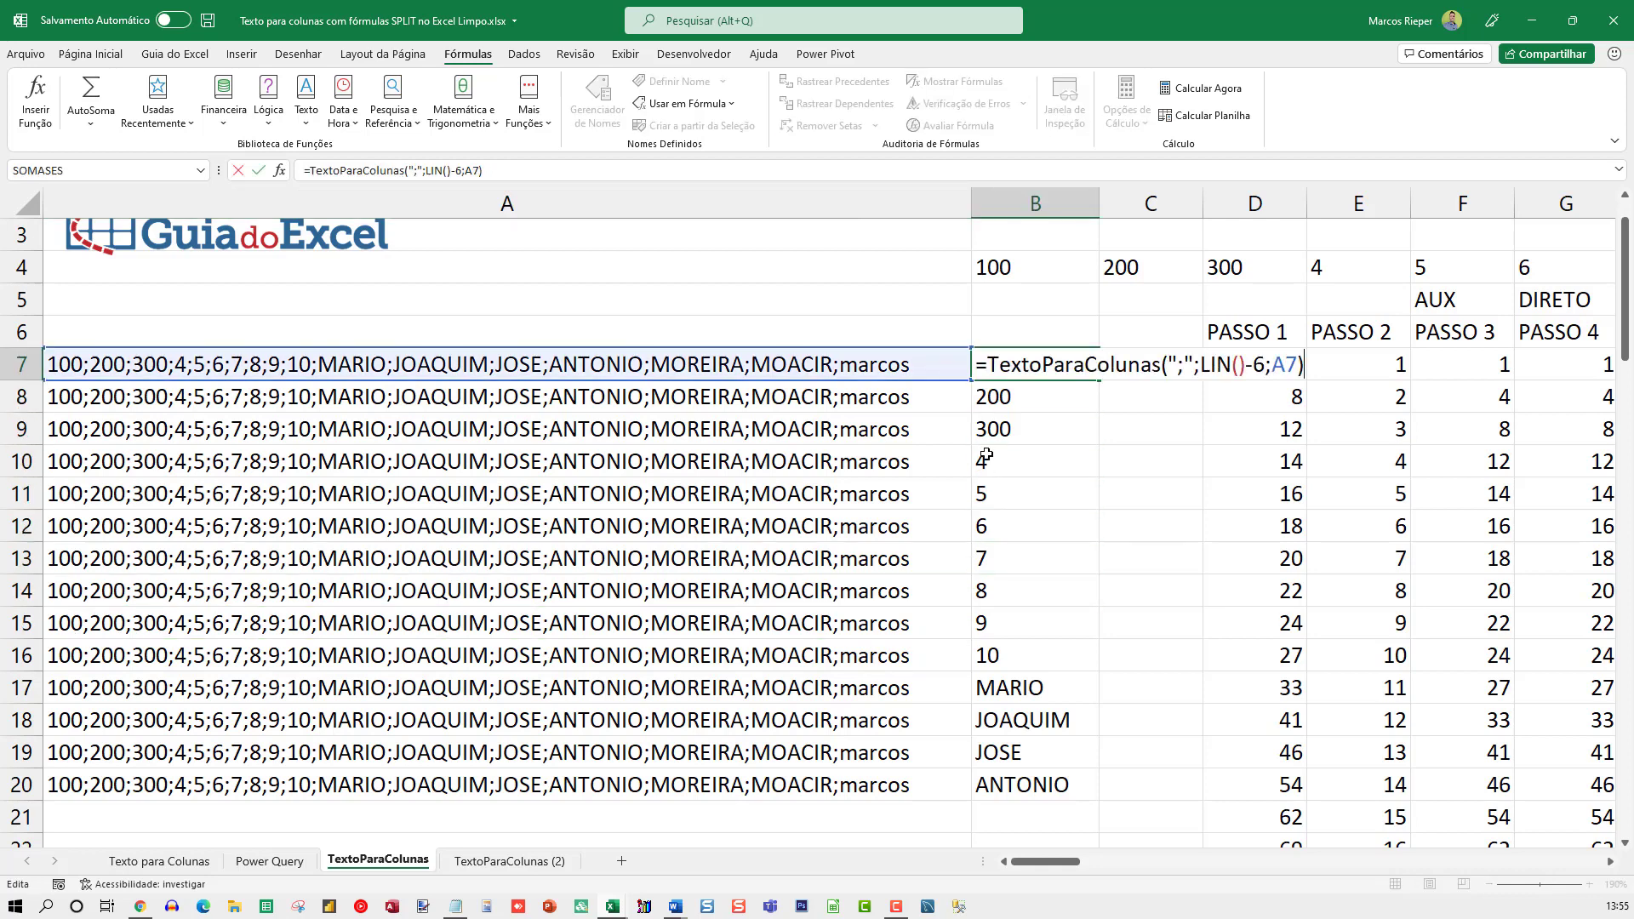
pyautogui.doubleClick(1120, 356)
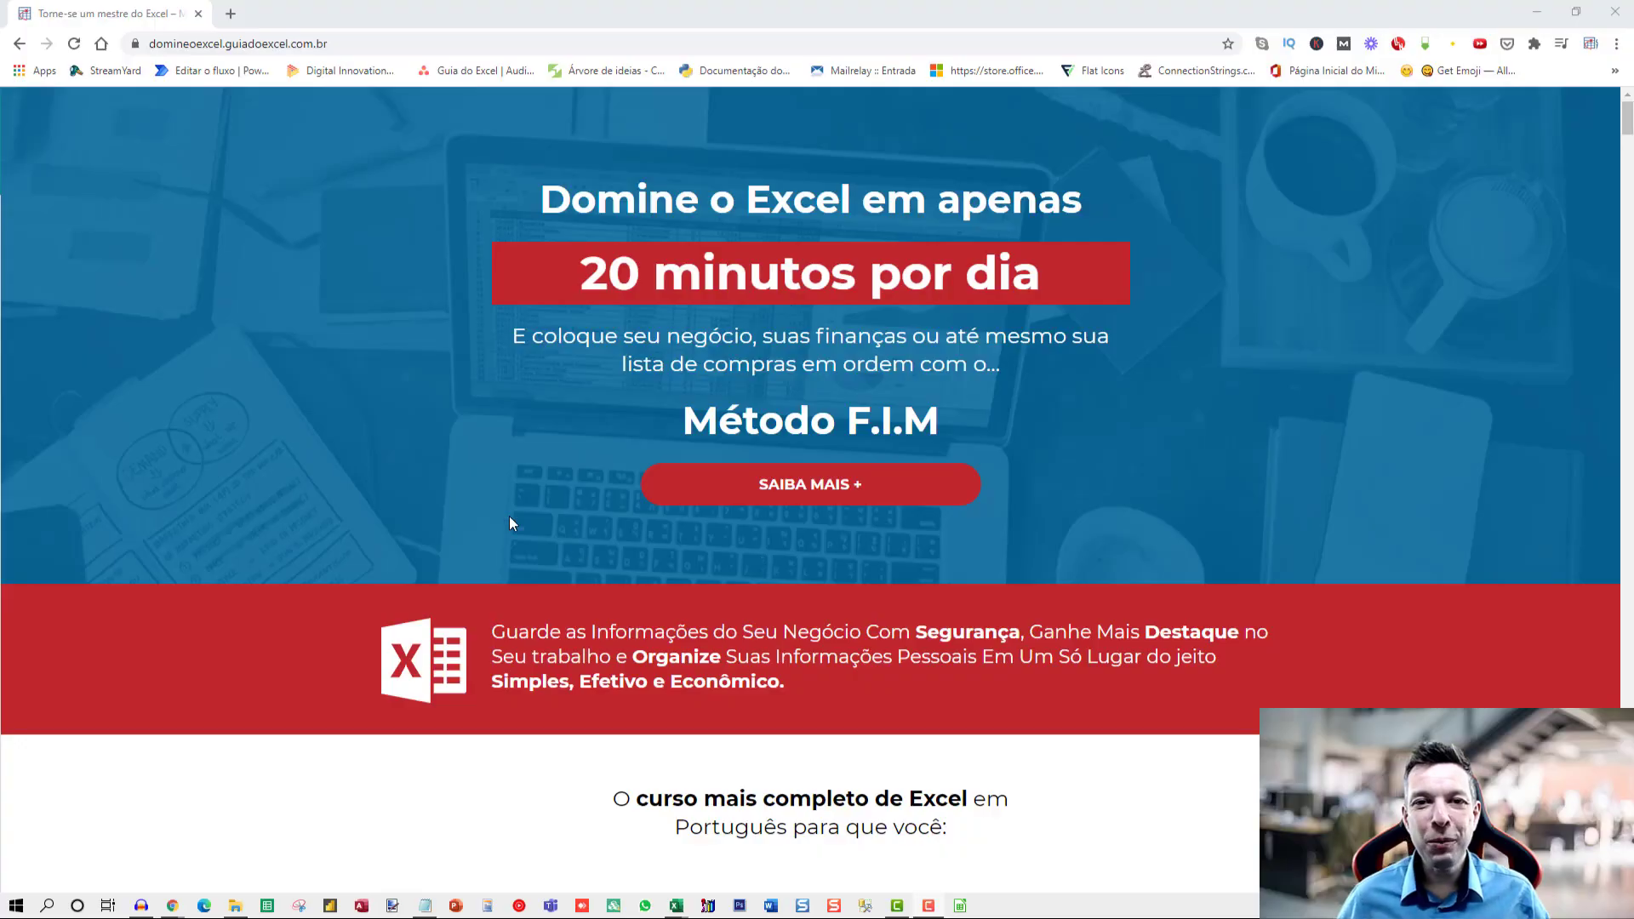
# Examine the Domine o Excel course page in Chrome, from the guarantee and lesson lists through testimonials and bonuses to the instructor's profile
pyautogui.scroll(-15, 507, 522)
pyautogui.scroll(-18, 331, 482)
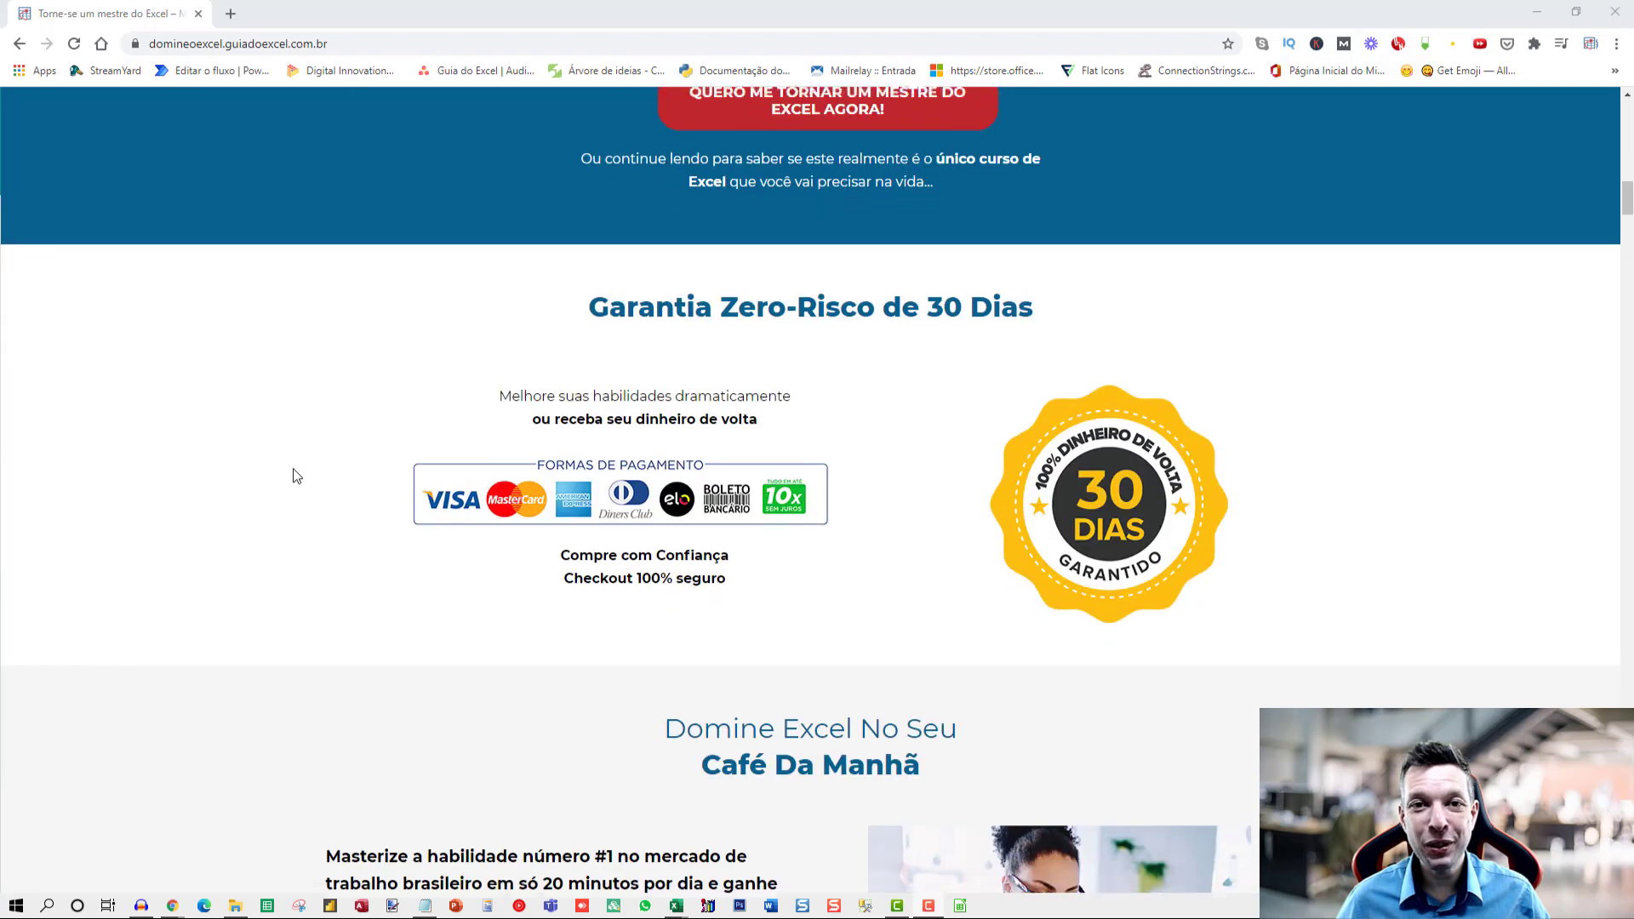
pyautogui.scroll(-15, 255, 481)
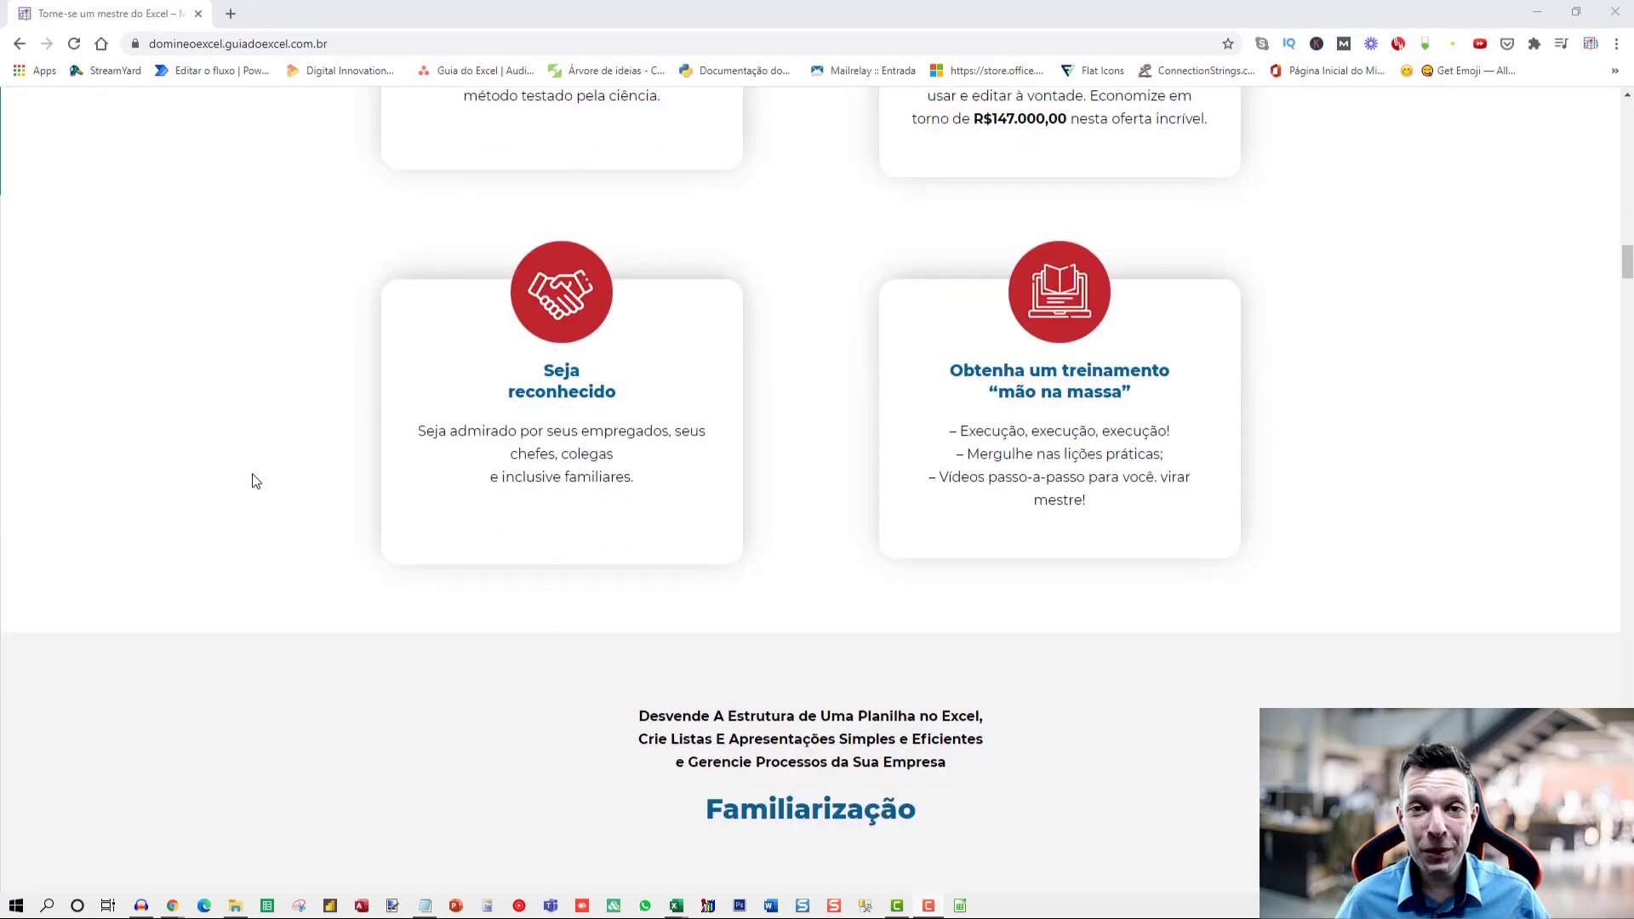
pyautogui.scroll(-15, 250, 486)
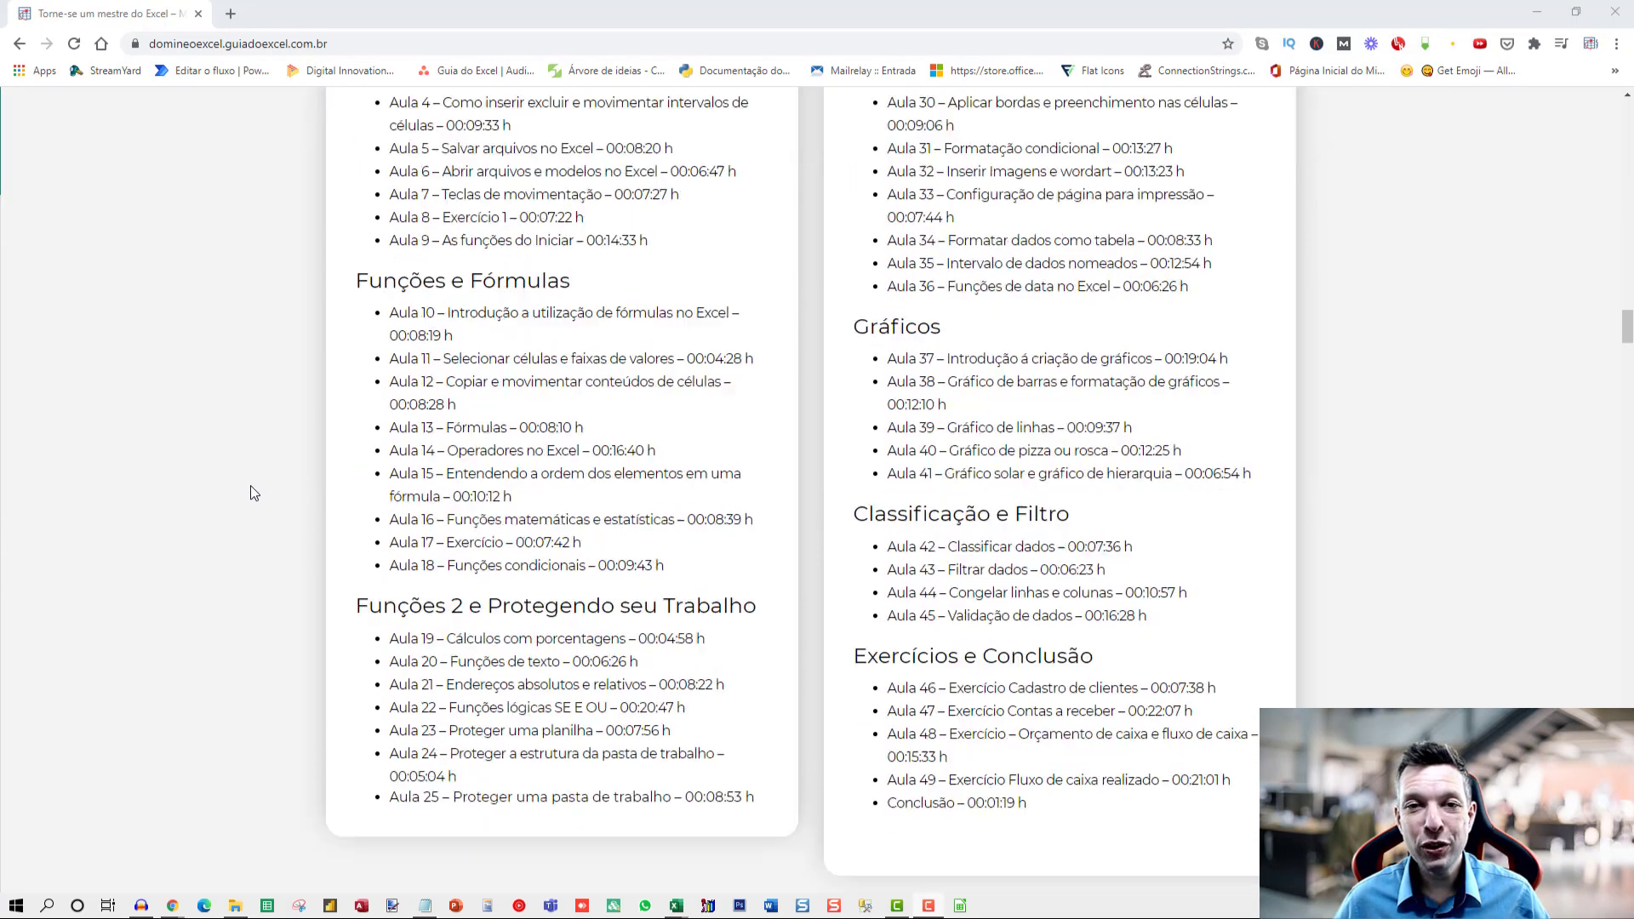
pyautogui.scroll(-15, 245, 506)
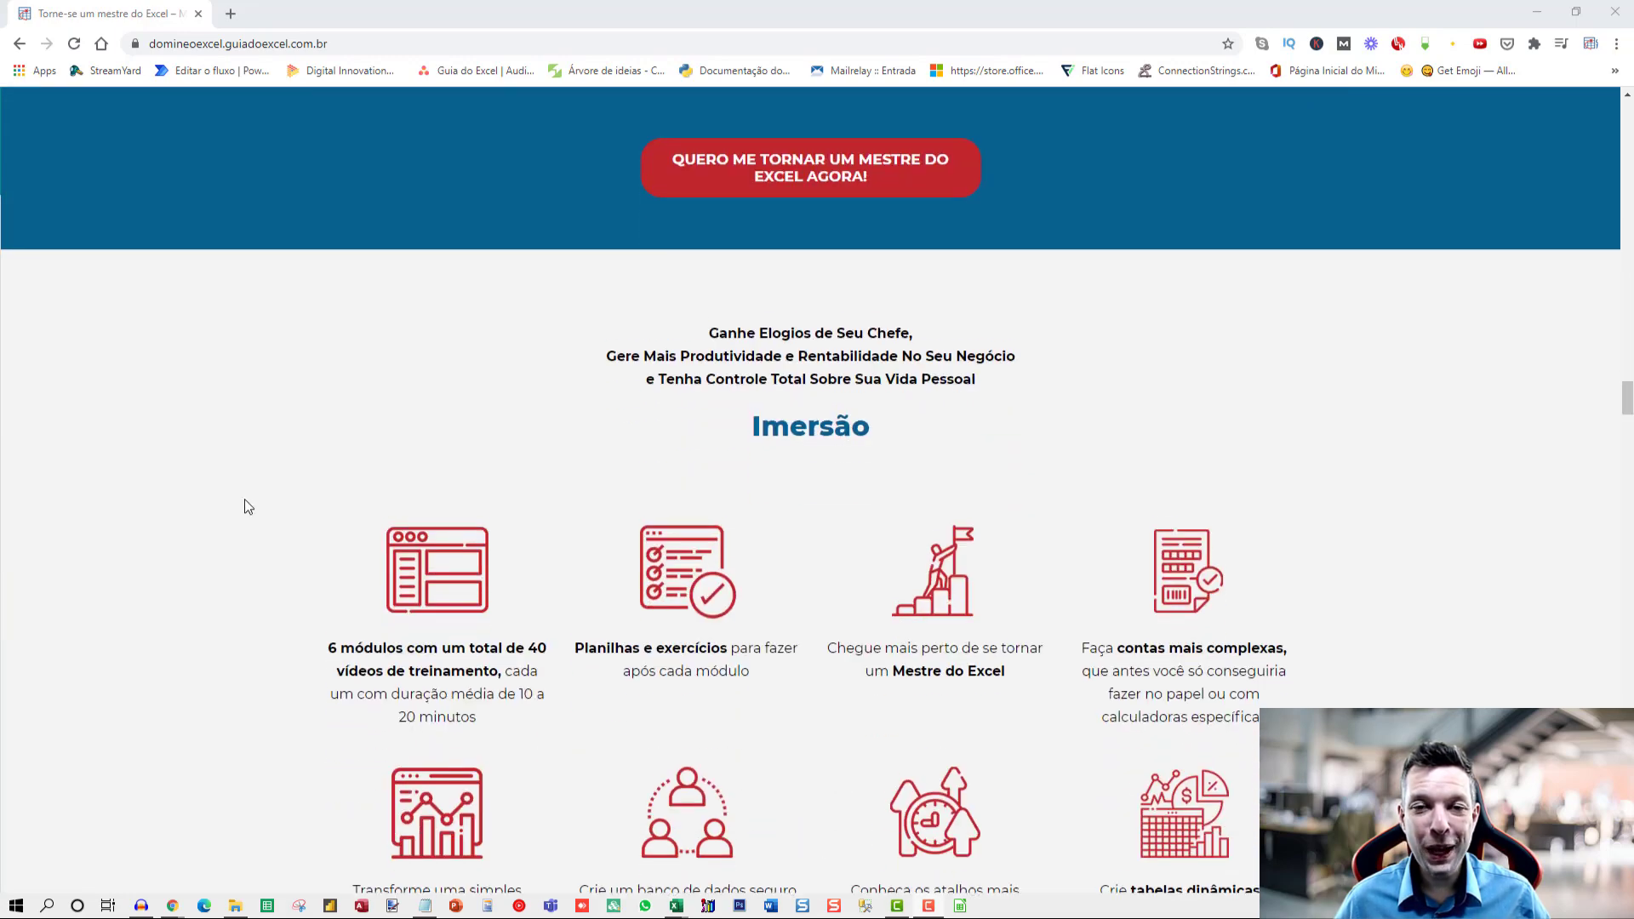
pyautogui.scroll(-15, 238, 520)
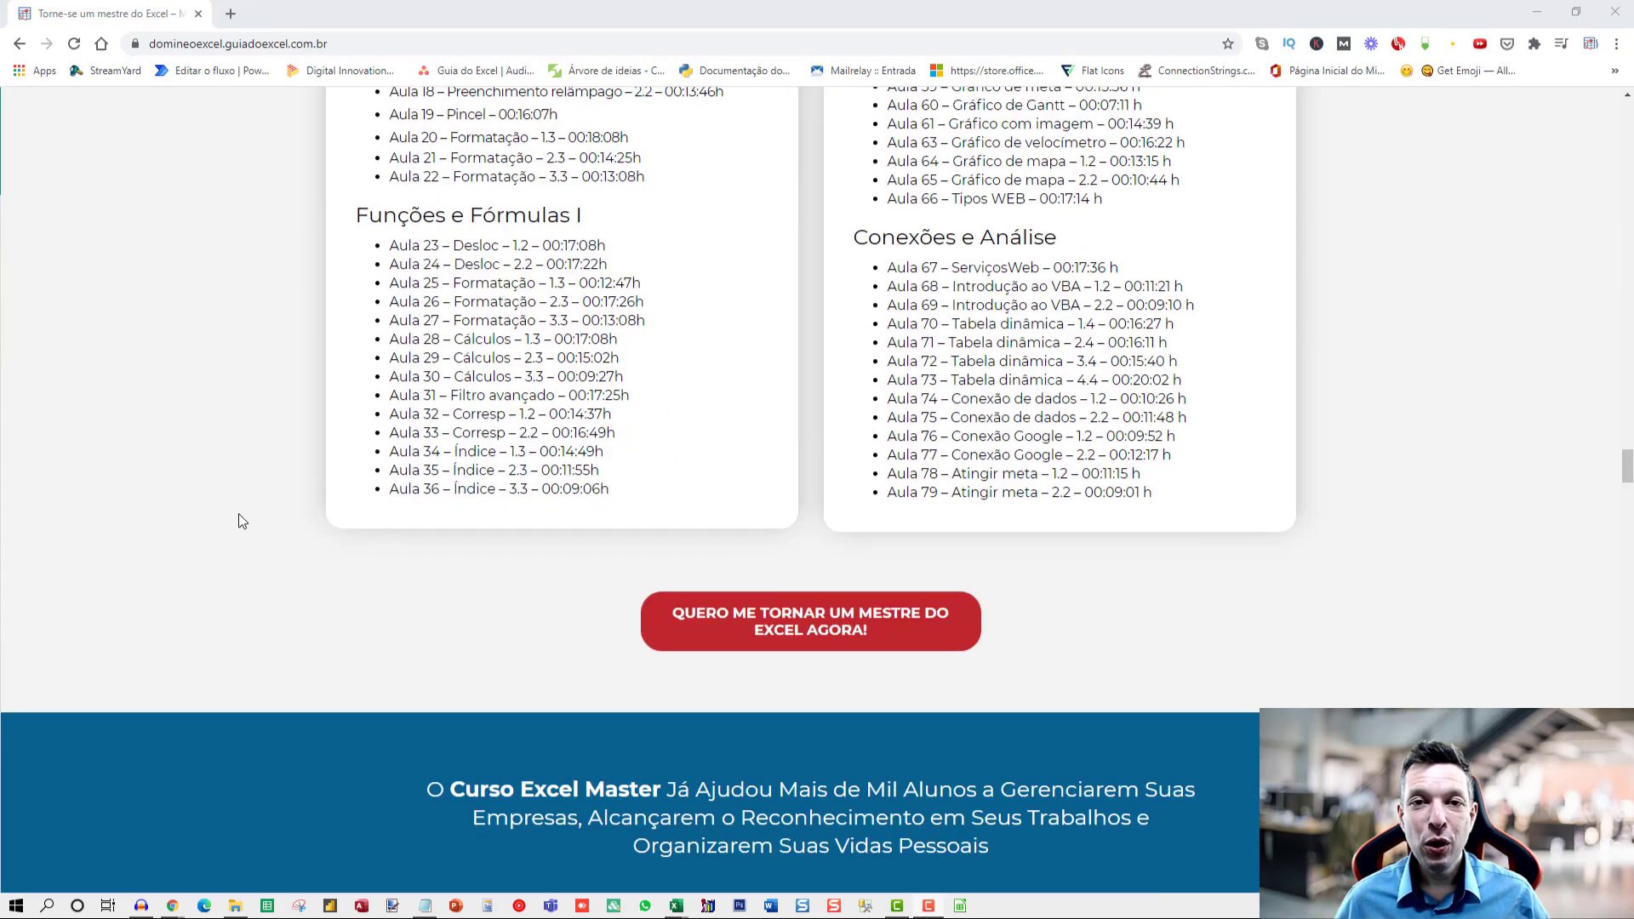
pyautogui.scroll(-15, 239, 530)
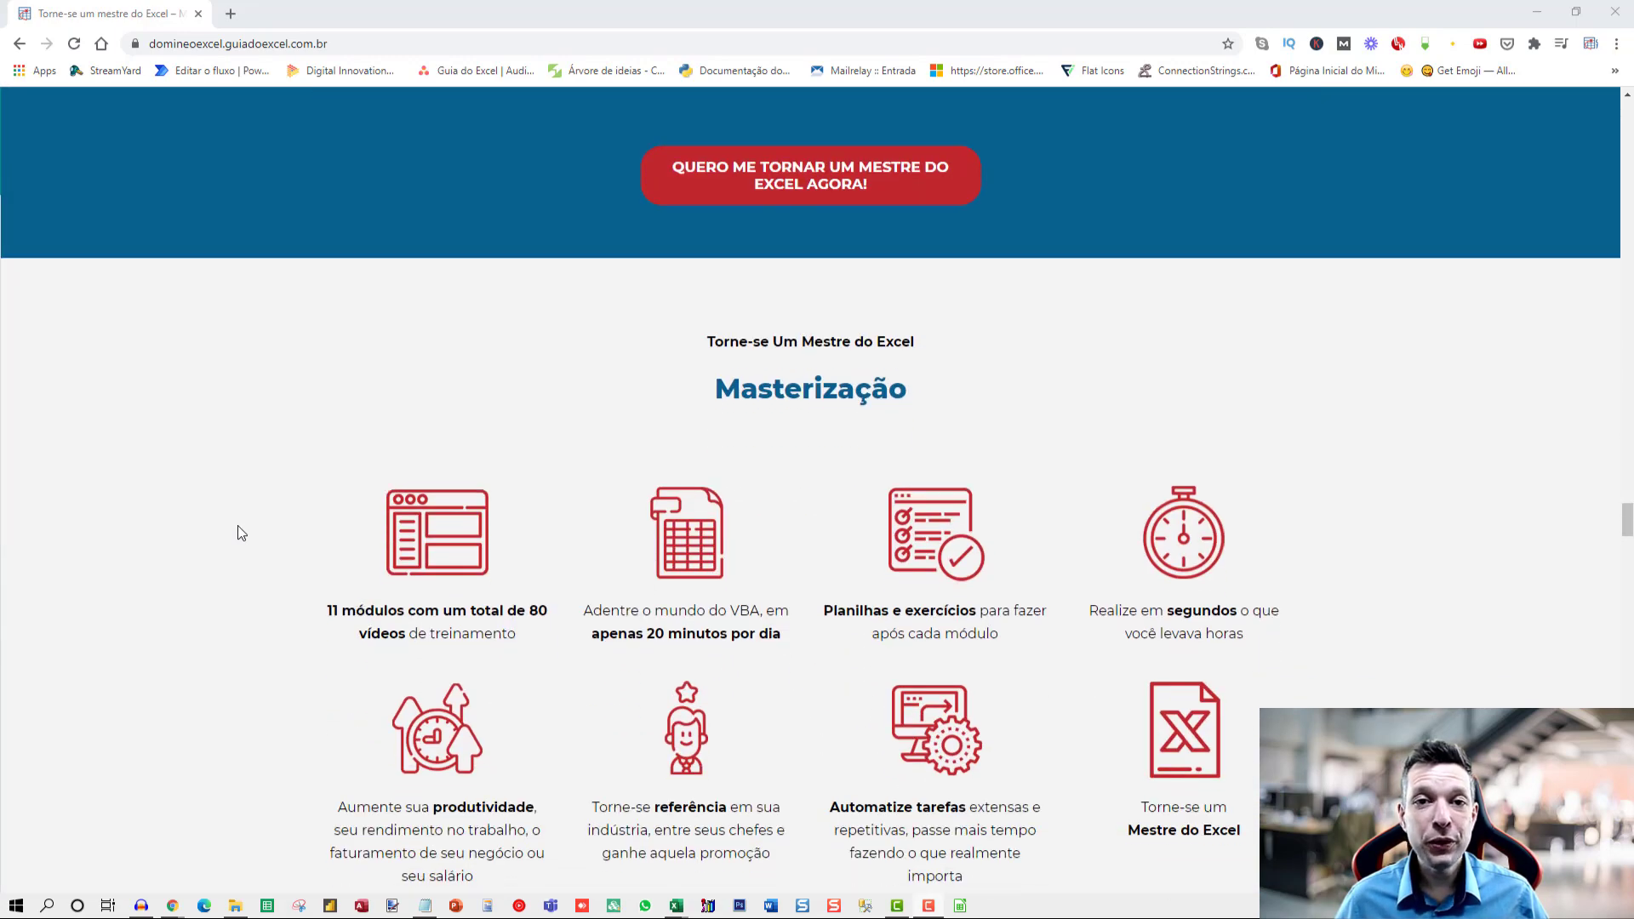
pyautogui.scroll(-15, 237, 536)
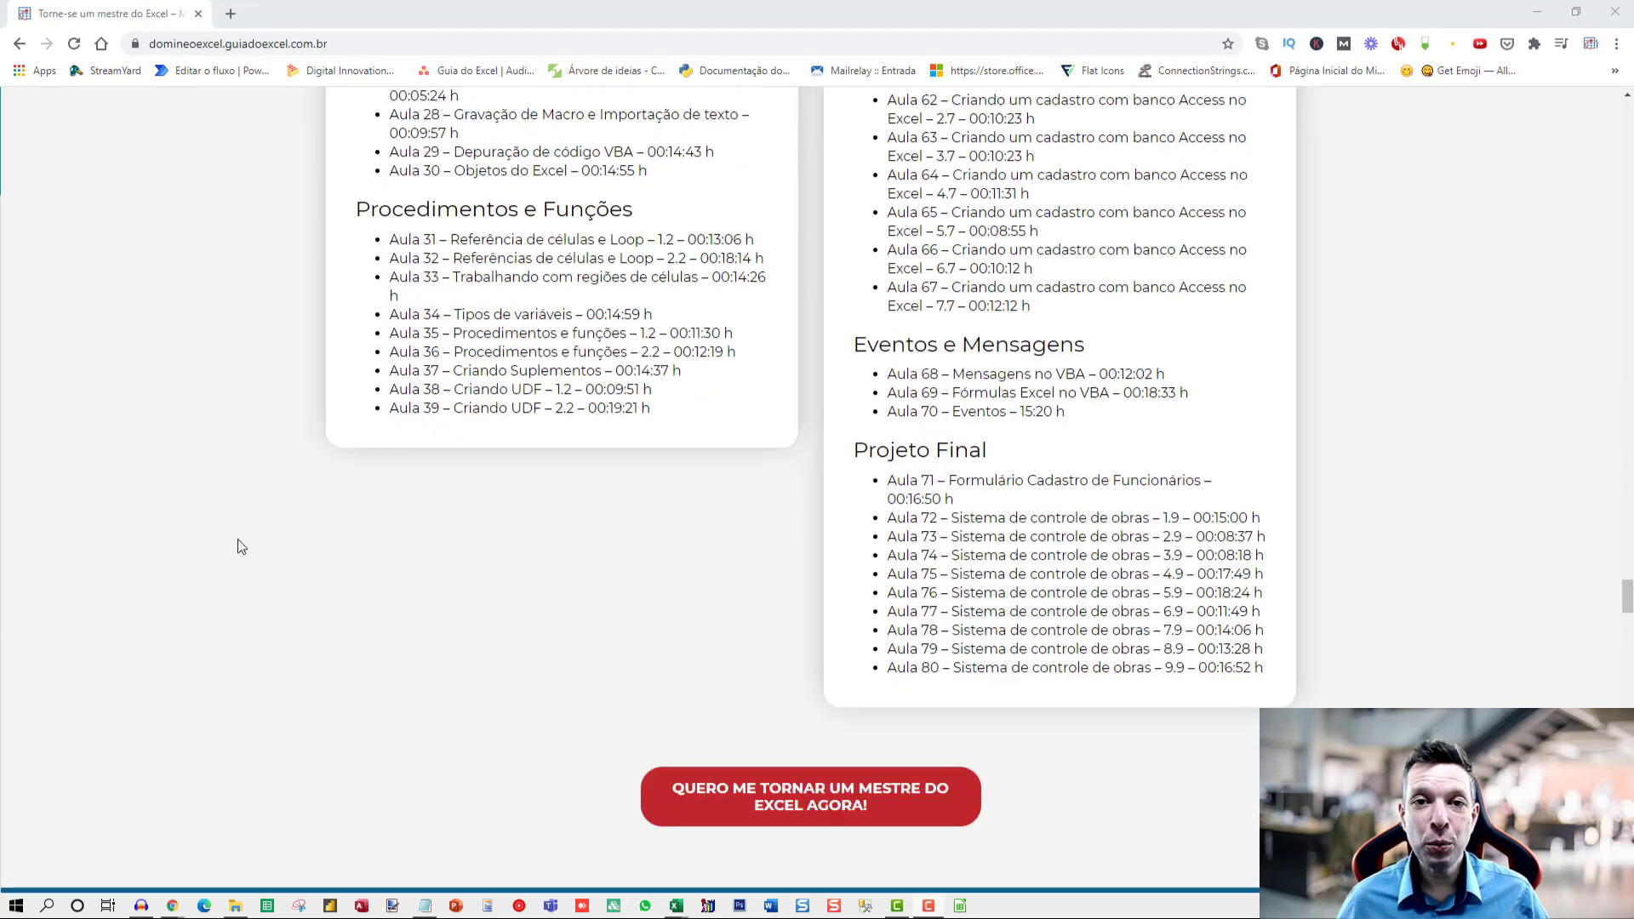
pyautogui.scroll(-15, 237, 551)
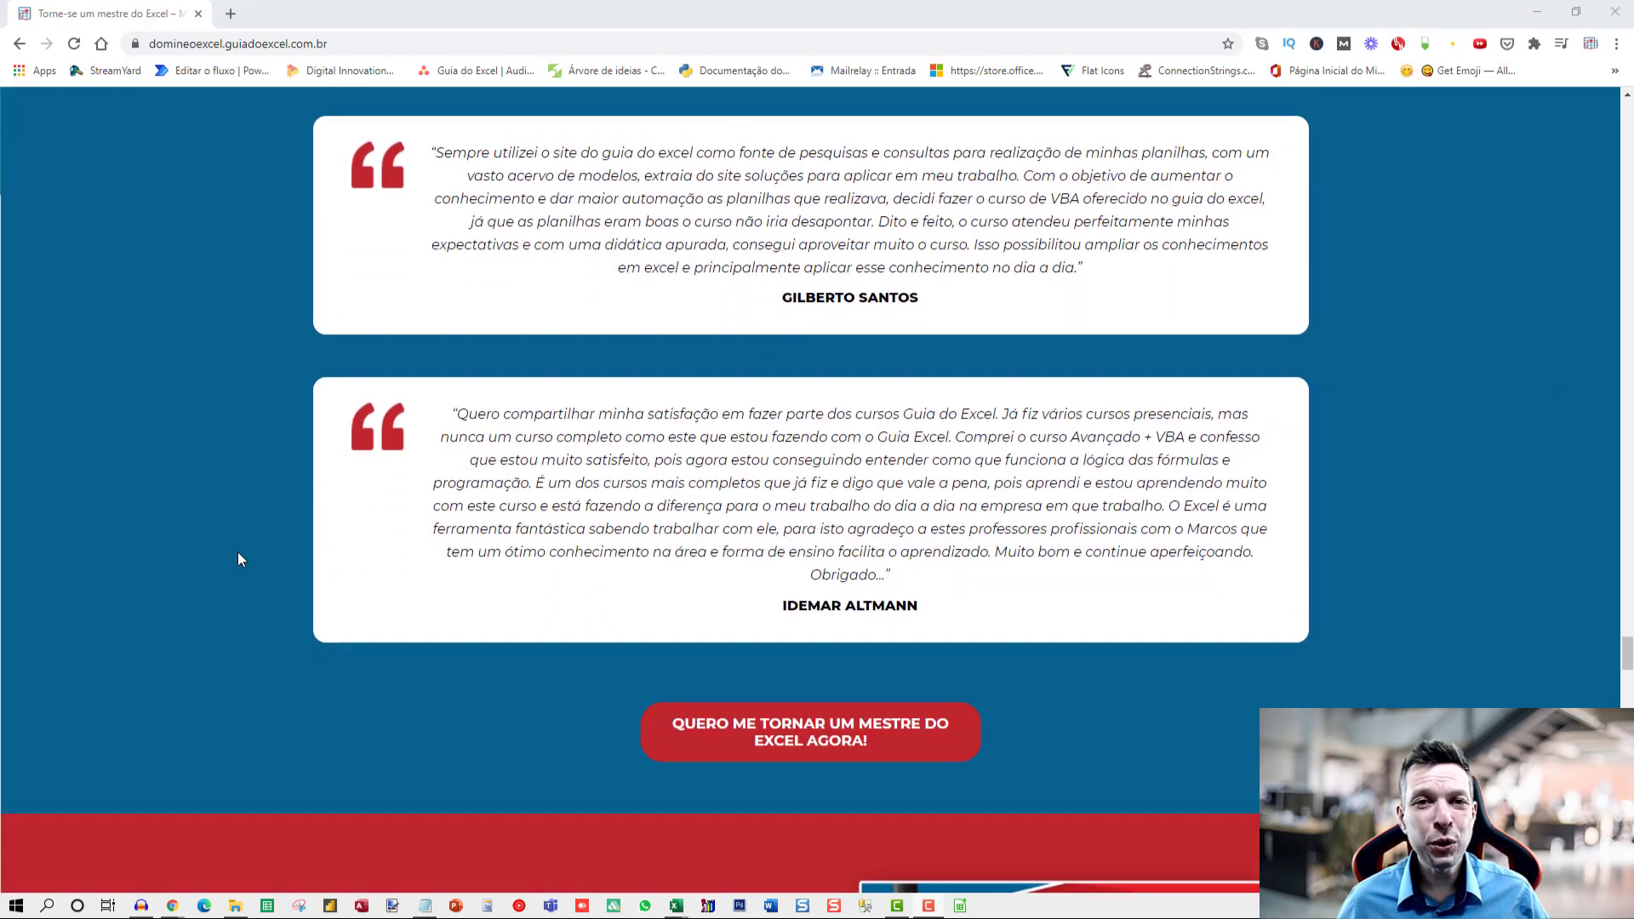
pyautogui.scroll(-15, 239, 570)
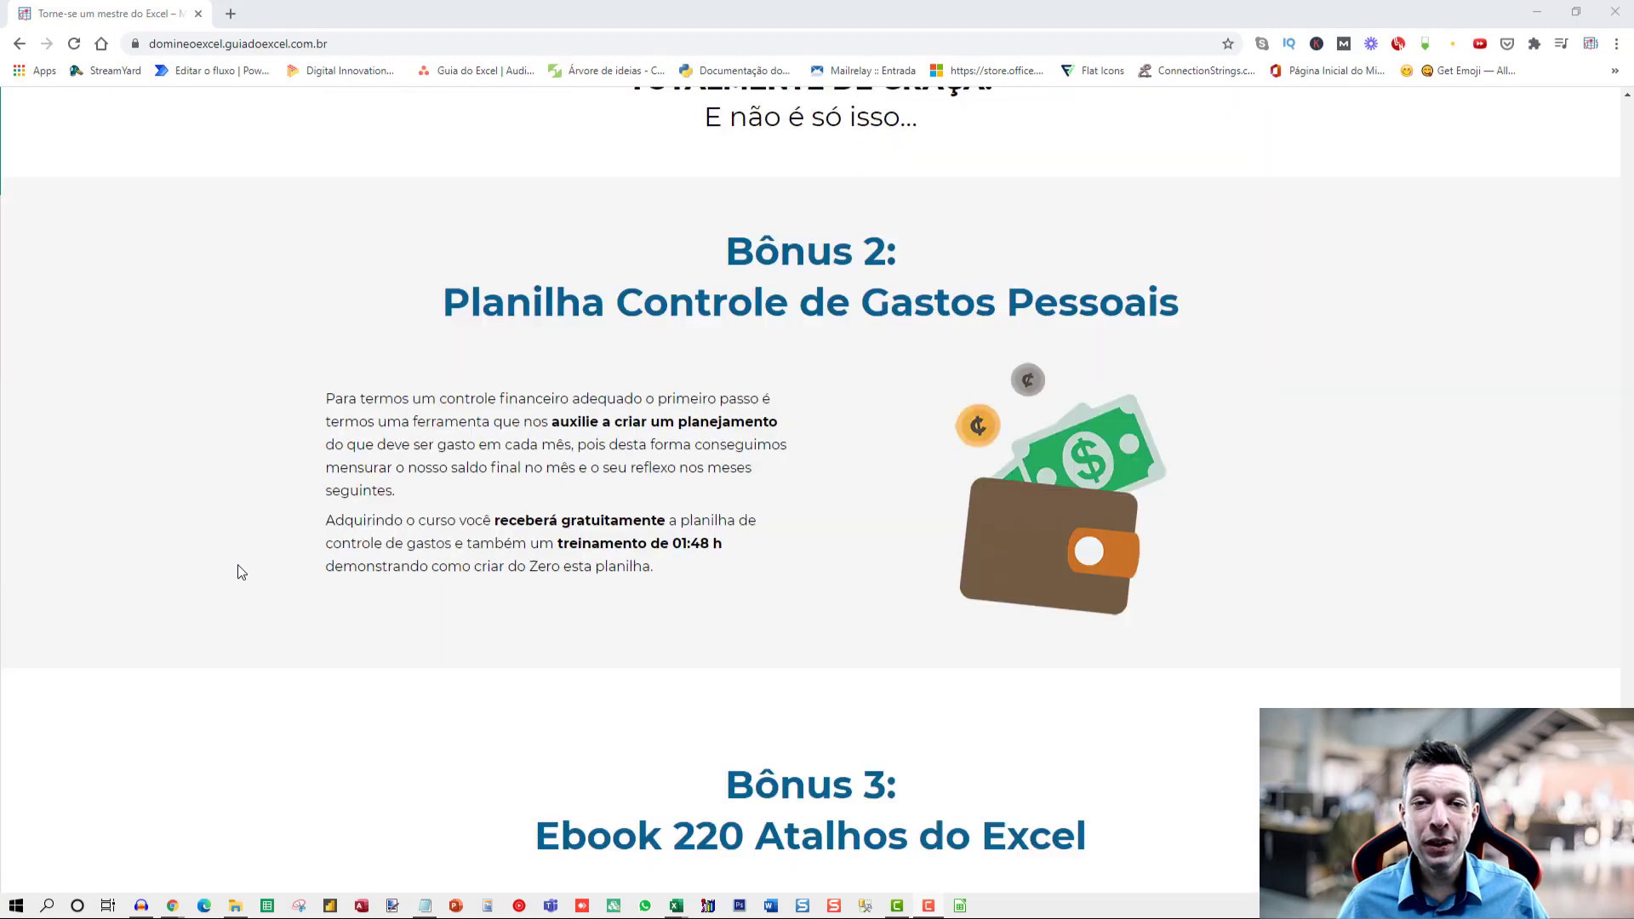
pyautogui.scroll(-15, 239, 585)
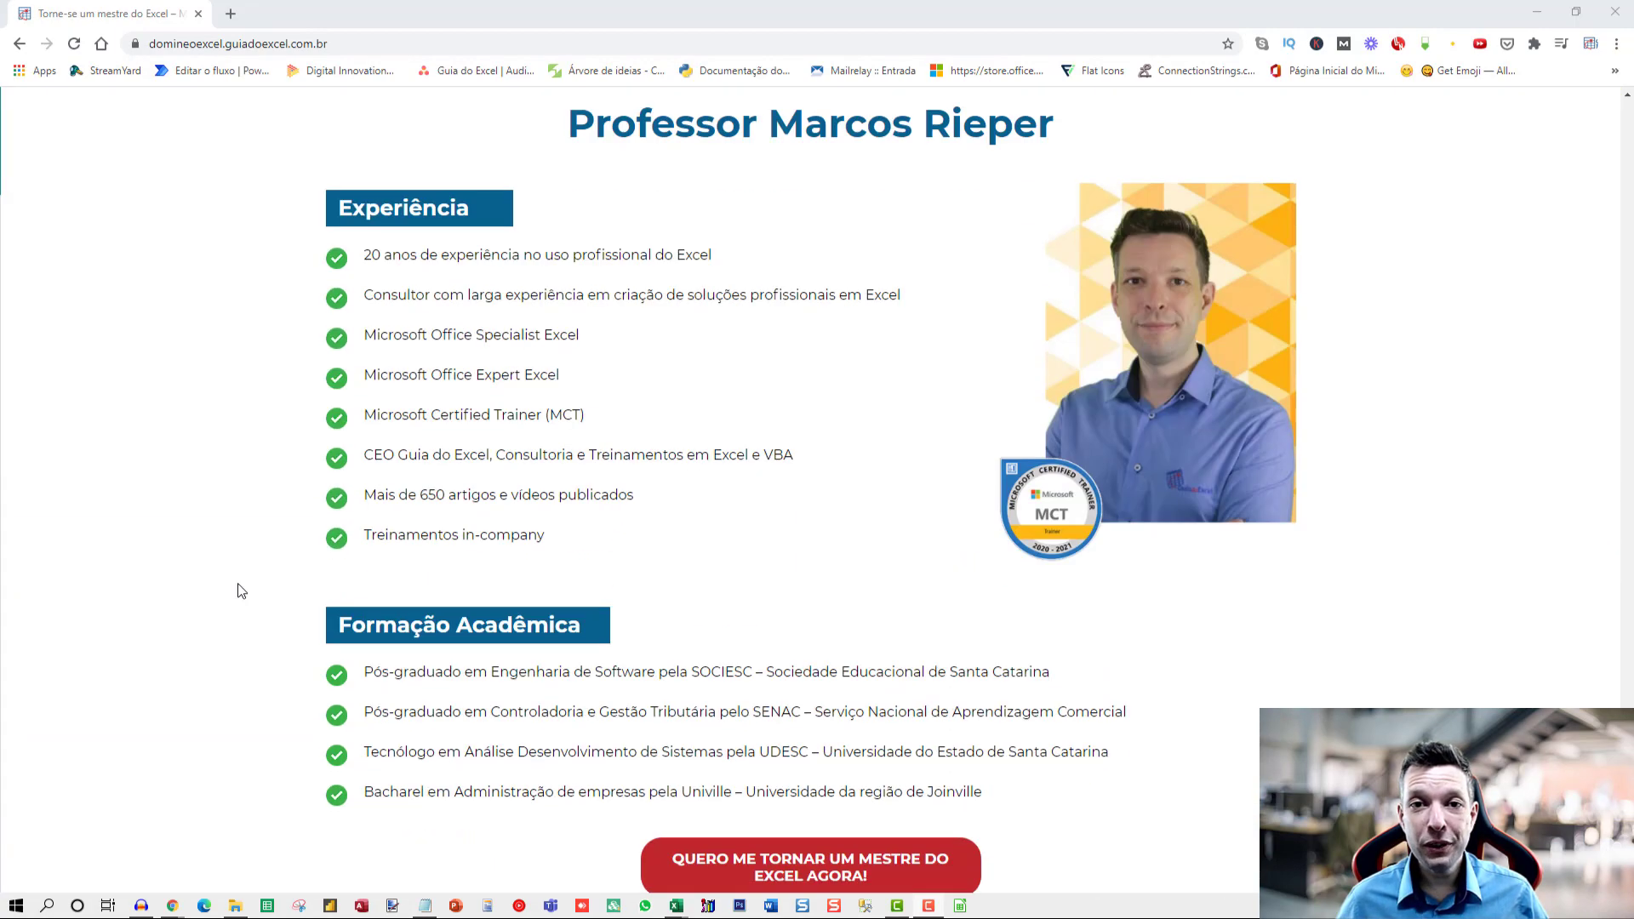